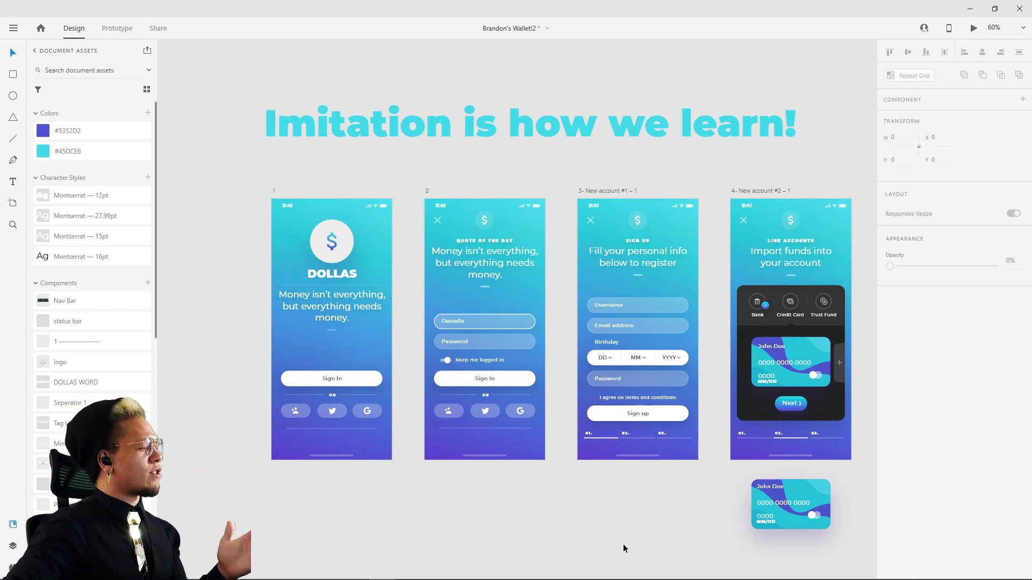
Step: Examine the finished wallet app screens, from the DOLLAS start screen through the account setup screens to Wallet and My cards
drag(627, 538, 553, 443)
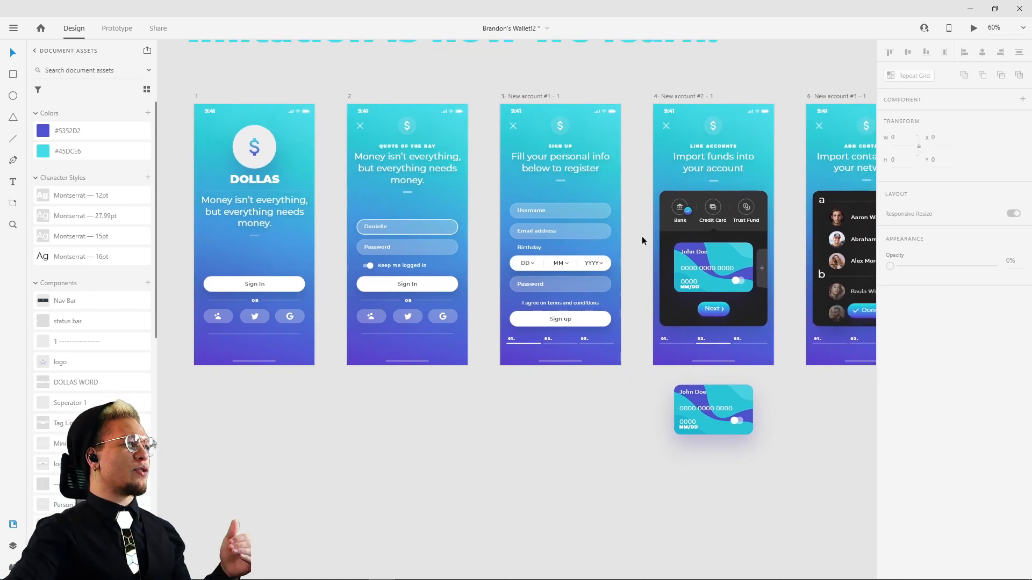
drag(641, 236, 616, 240)
click(171, 102)
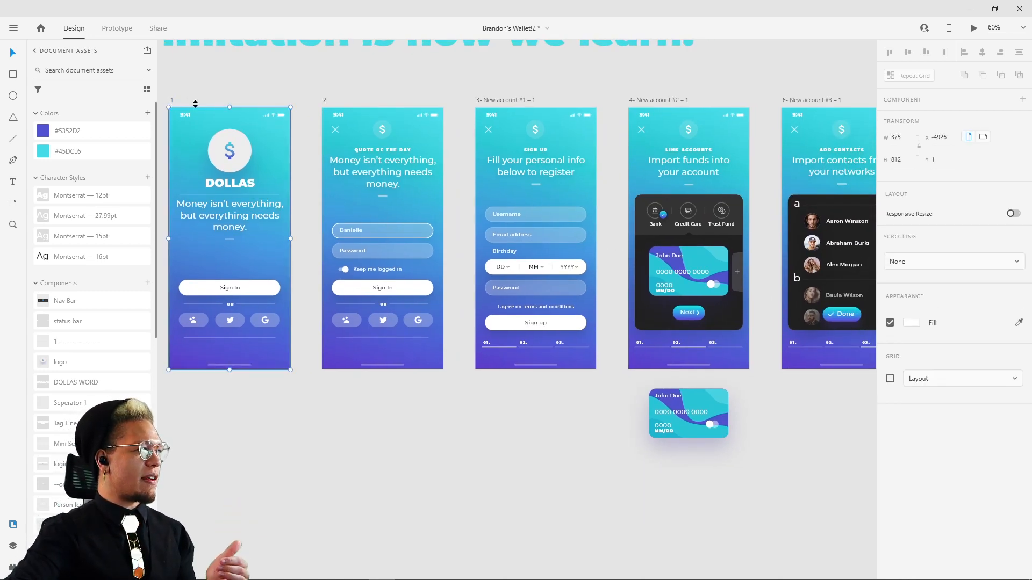
drag(598, 178, 414, 208)
click(460, 132)
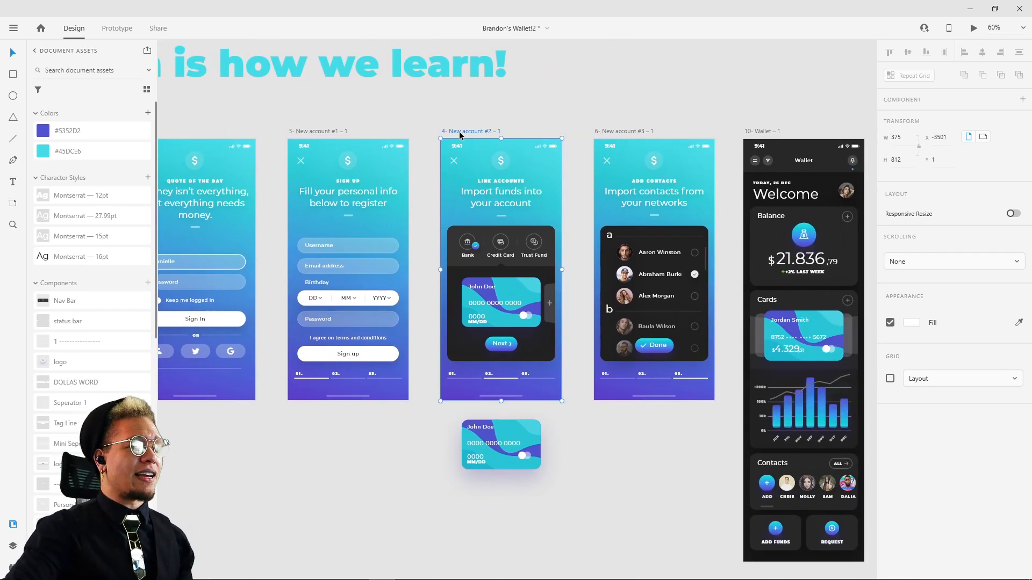
click(638, 130)
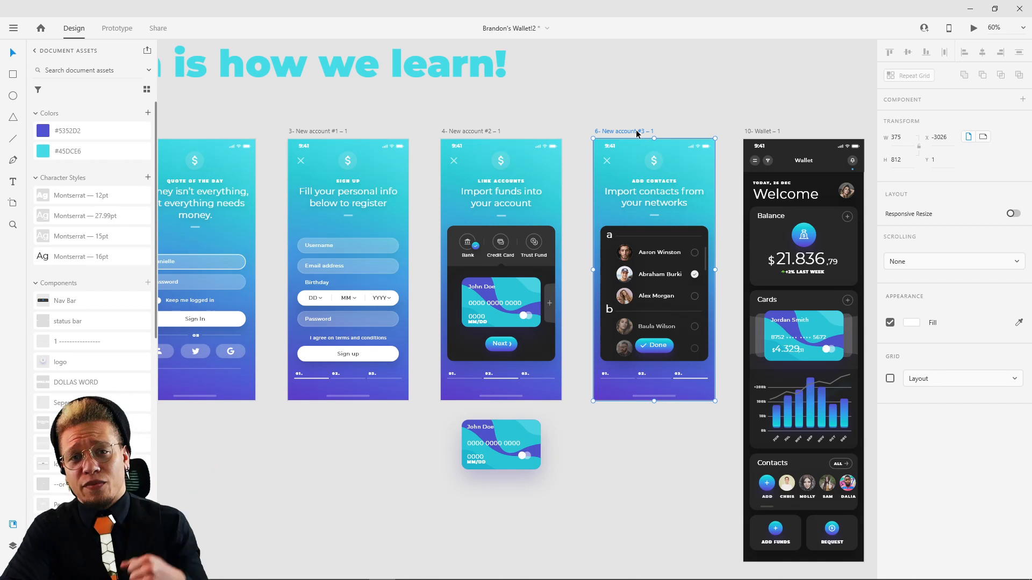
scroll(712, 122, right, 5)
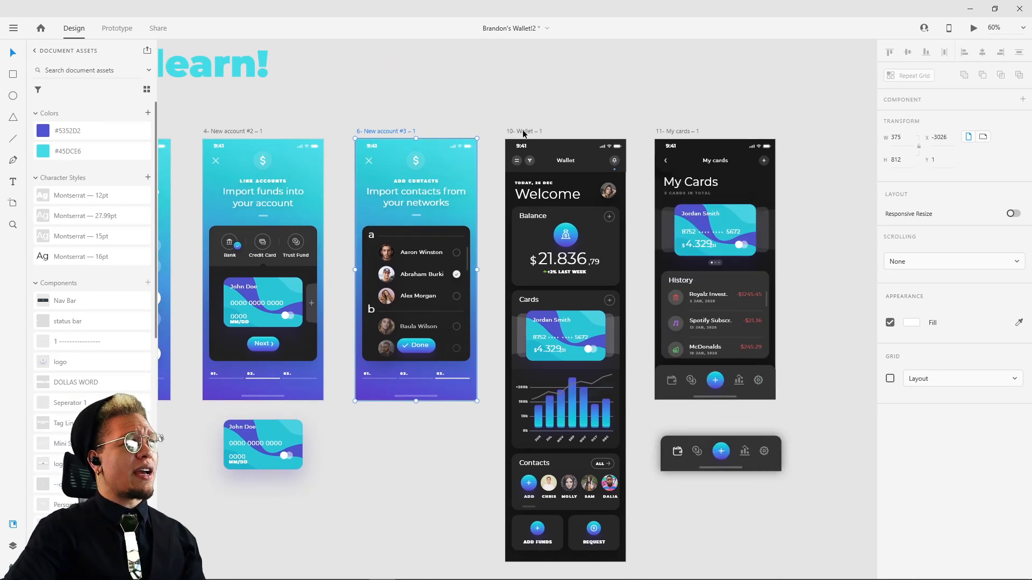
drag(523, 135, 524, 134)
drag(668, 134, 668, 134)
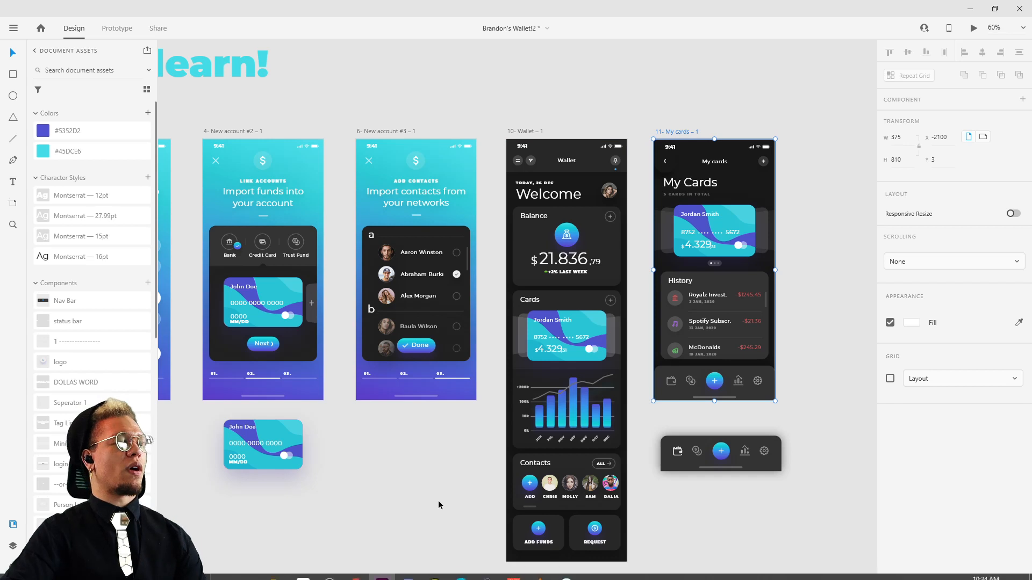
scroll(439, 502, left, 10)
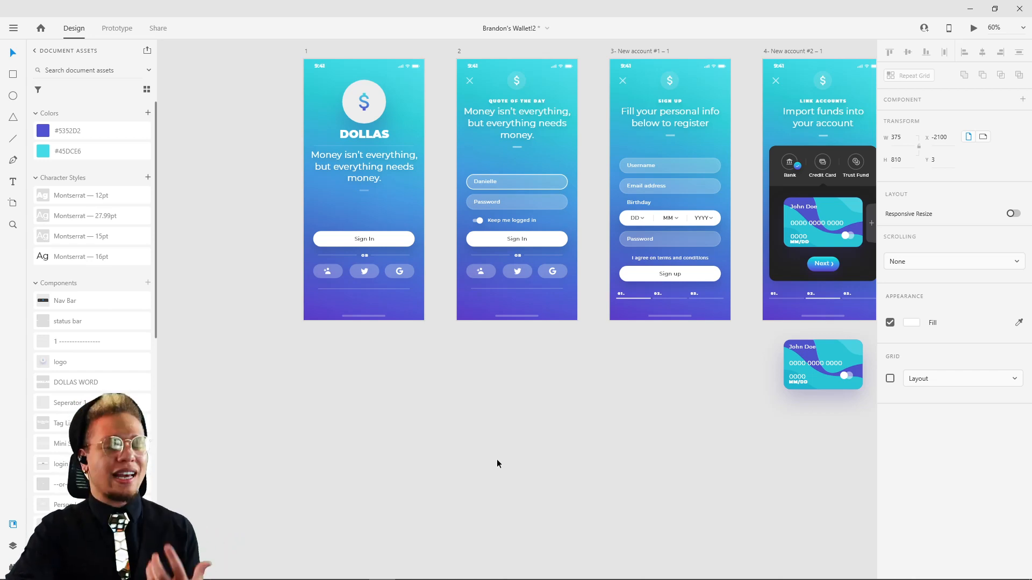
click(308, 51)
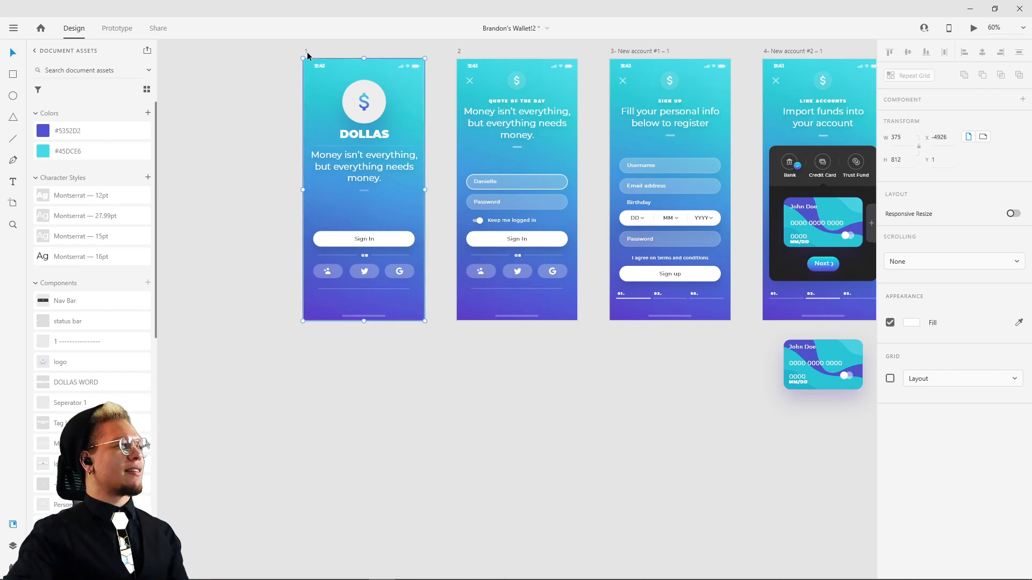
drag(307, 52, 309, 203)
key(ctrl+z)
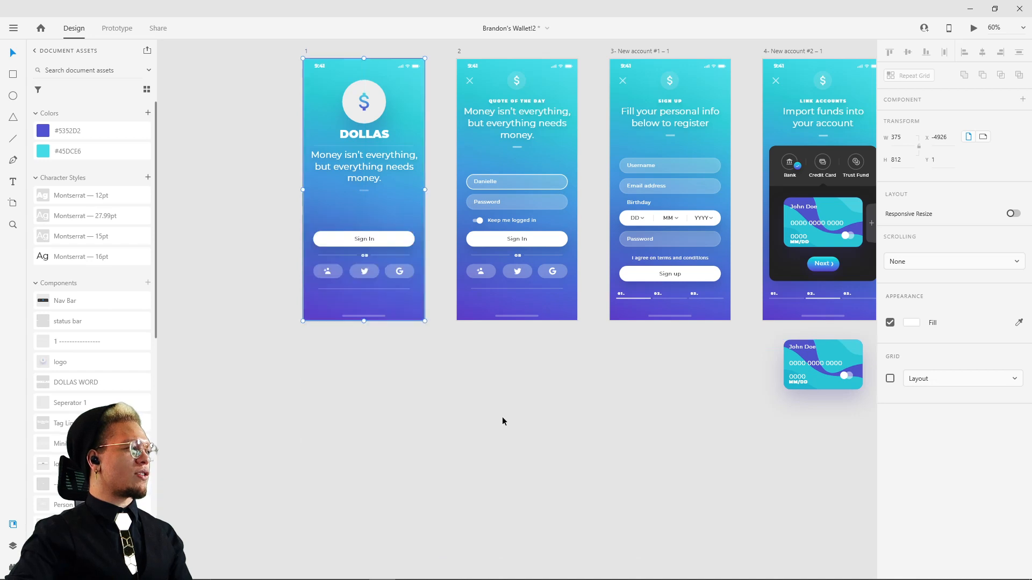
Step: Add a blank iPhone X, XS, 11 Pro artboard and place it below artboard 1
key(a)
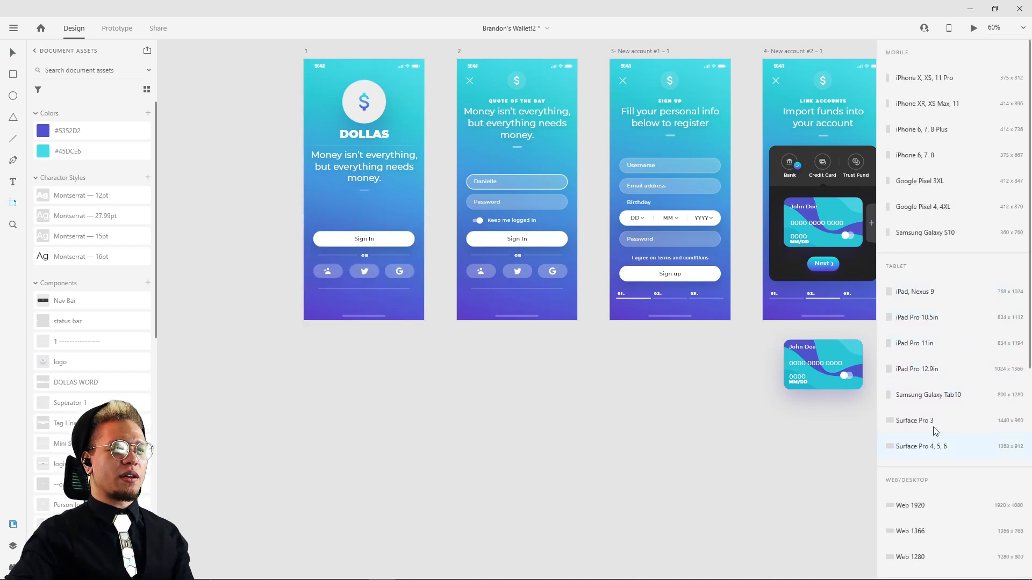
click(917, 81)
key(v)
click(725, 231)
drag(700, 244, 592, 348)
drag(378, 277, 393, 330)
click(403, 350)
click(467, 318)
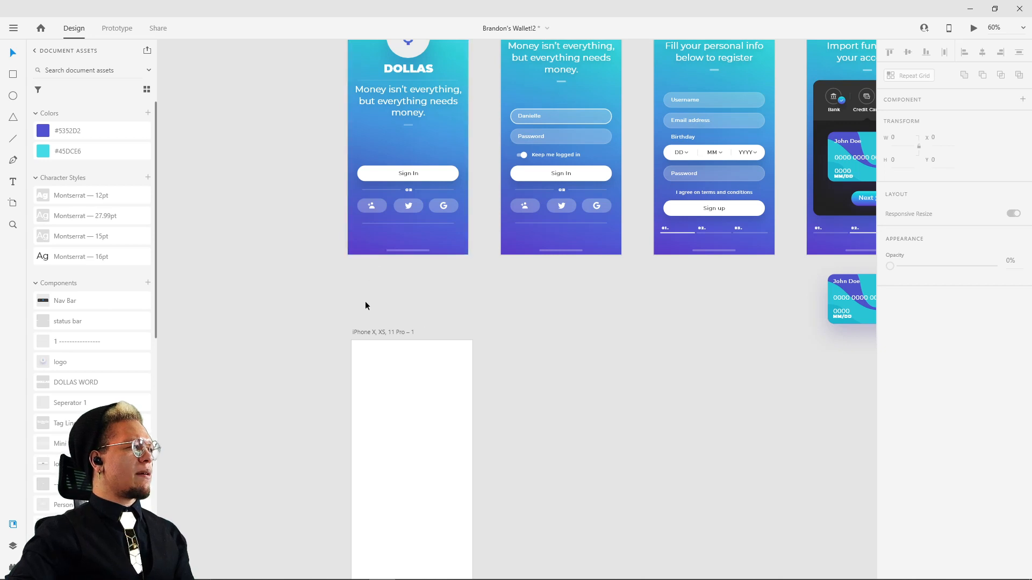
Step: Draw a 375 × 812 rectangle covering the whole blank artboard and remove its border
scroll(365, 301, up, 1)
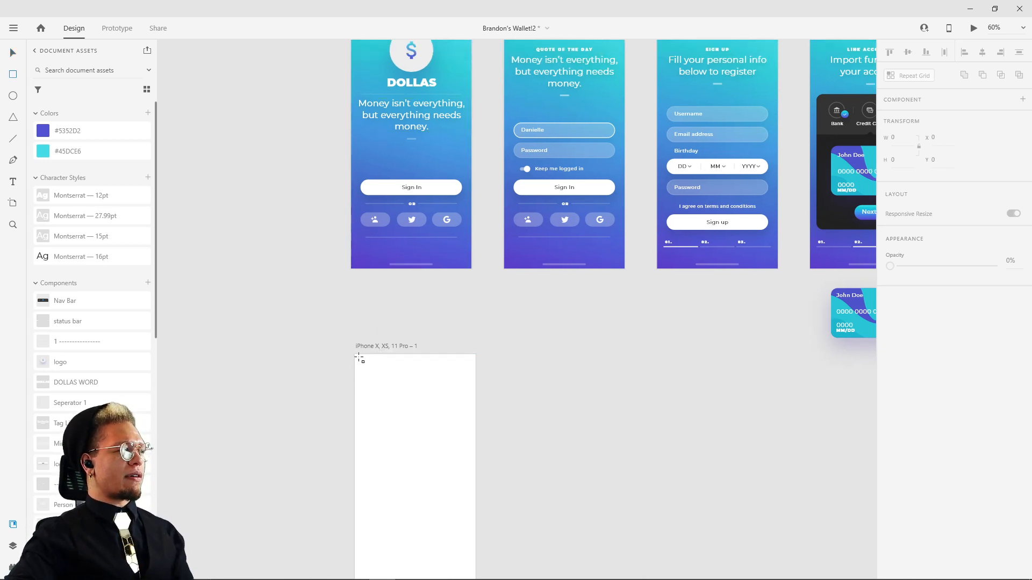
scroll(385, 323, down, 4)
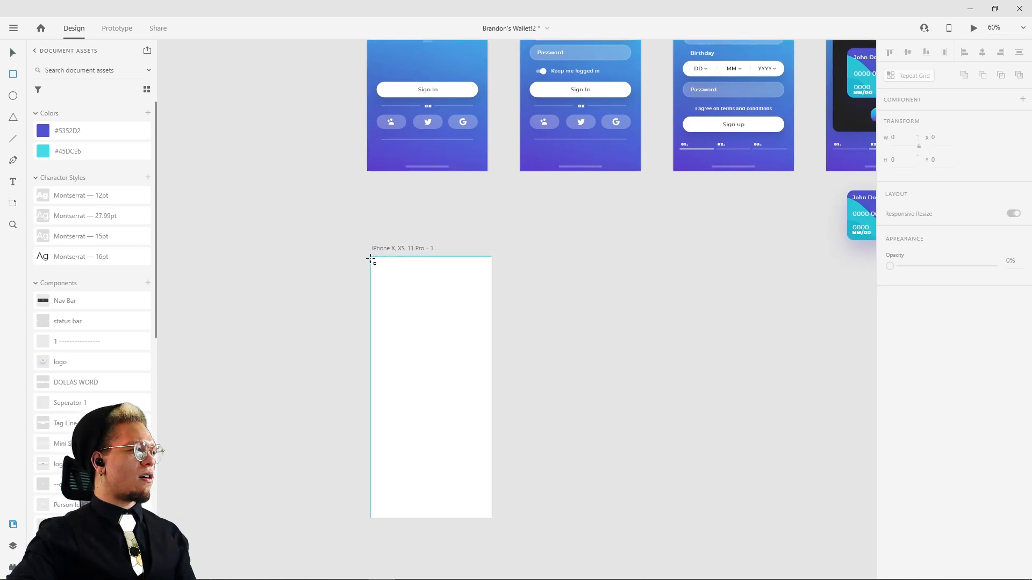
drag(371, 258, 494, 522)
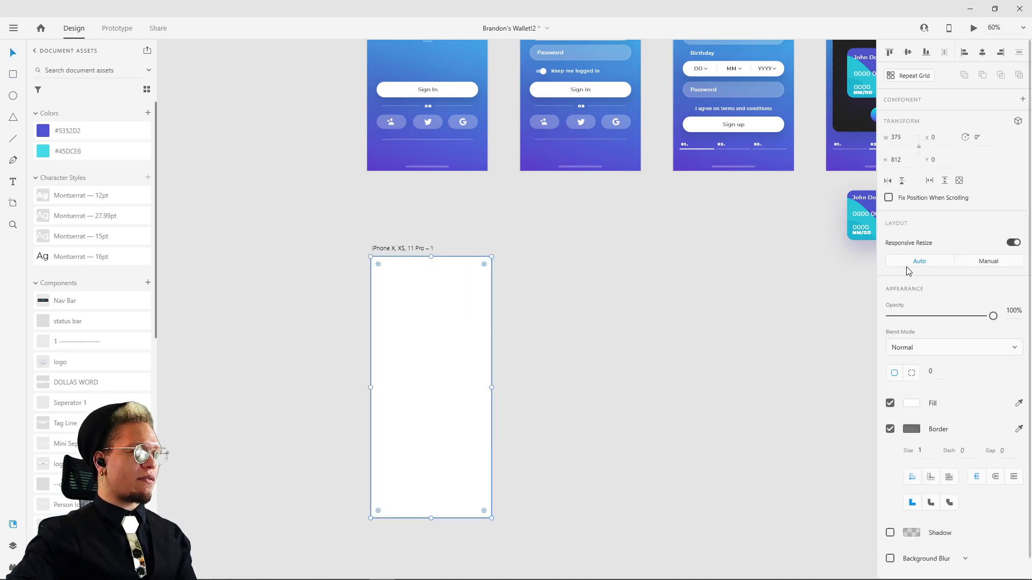
click(514, 382)
click(373, 376)
scroll(408, 328, up, 4)
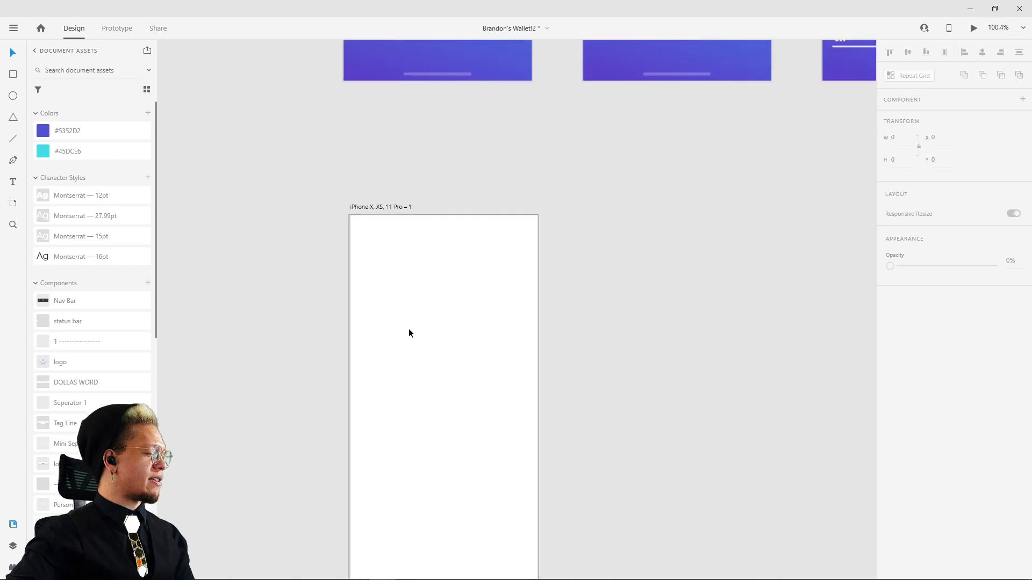
click(890, 429)
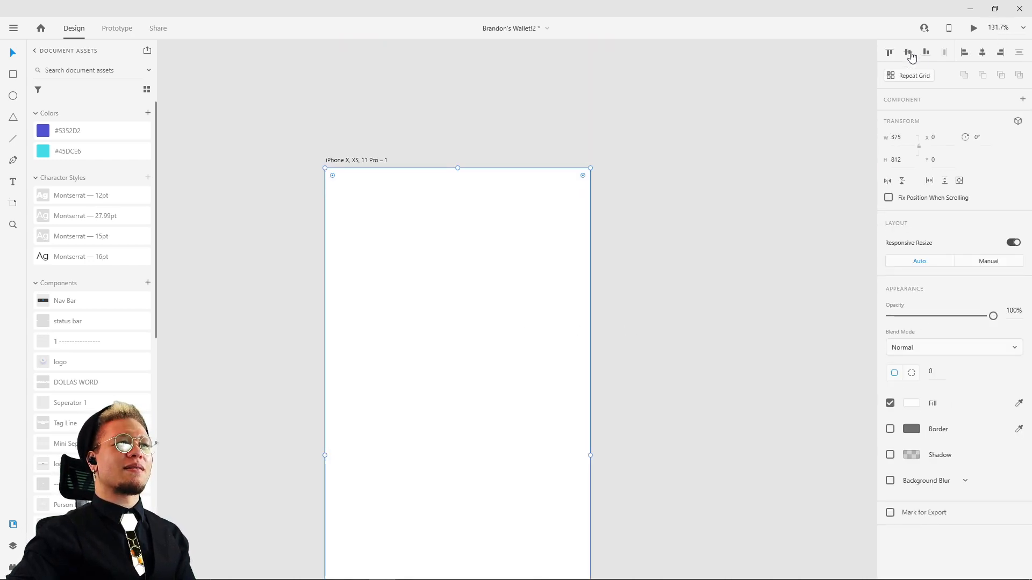
click(684, 198)
Step: Inspect the DOLLAS wordmark's properties on artboard 1
scroll(684, 202, down, 4)
scroll(596, 253, right, 2)
scroll(596, 253, up, 4)
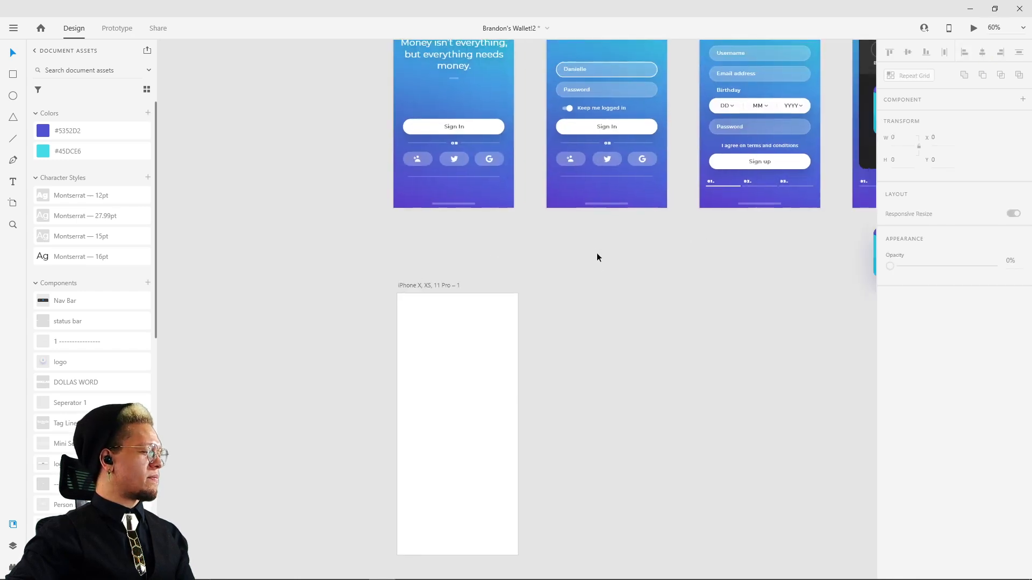
click(469, 122)
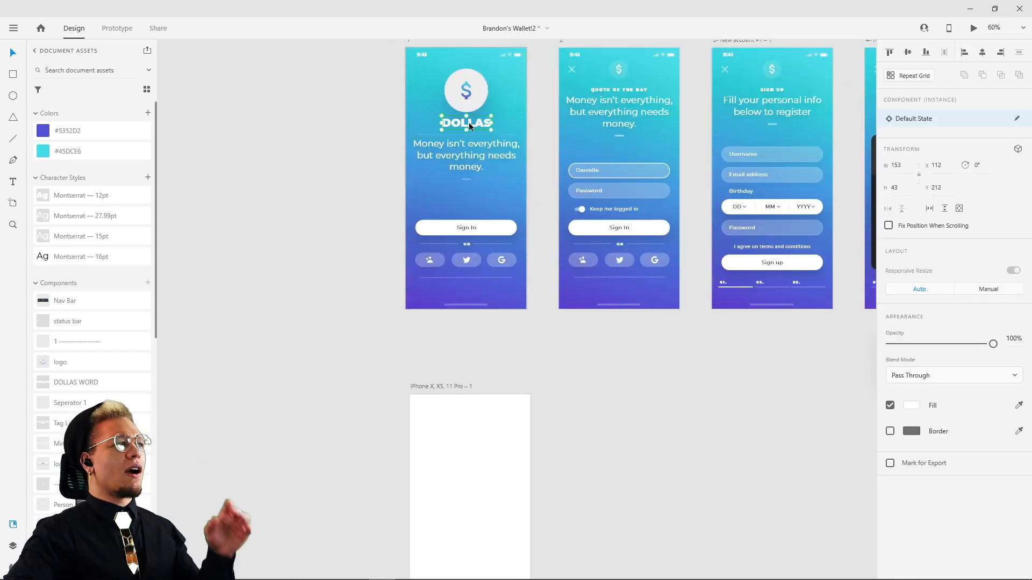
Step: Place the sample text "asdfasdfas" on the empty canvas beside artboard 1 and scale it to font size 33
click(318, 294)
key(t)
drag(248, 288, 261, 289)
text(asdfasd)
key(Escape)
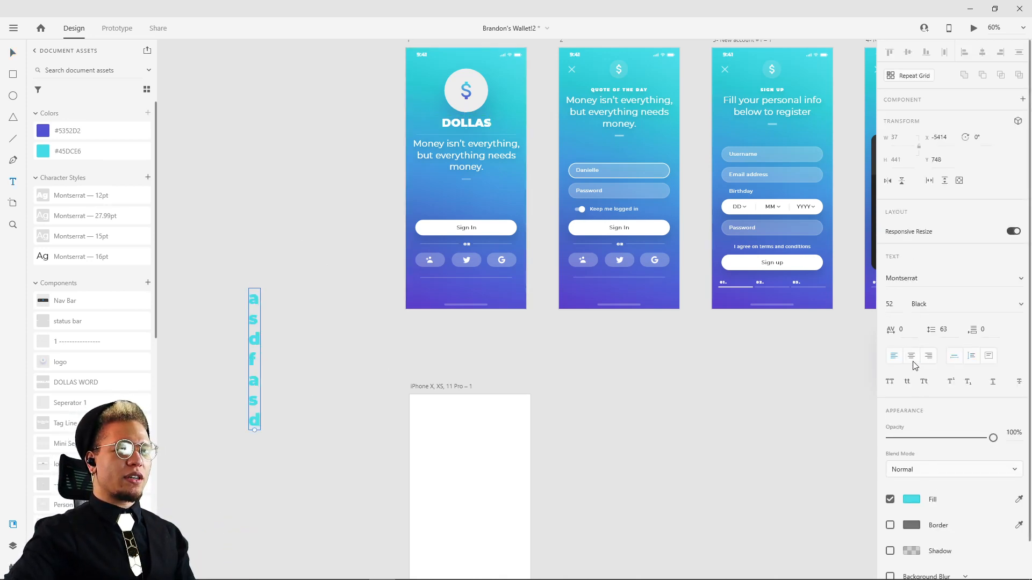
drag(255, 431, 295, 387)
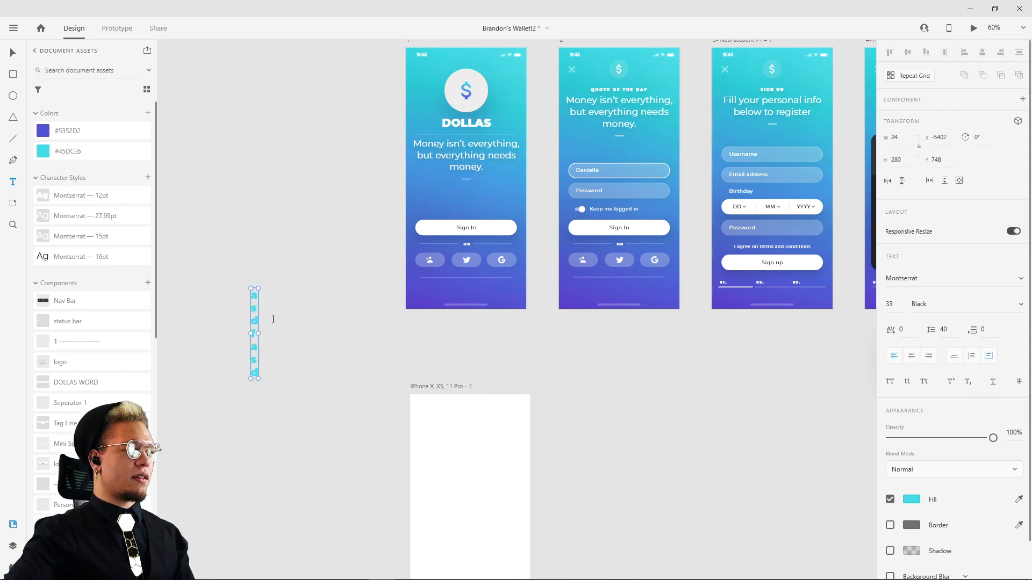
click(289, 314)
text(v)
click(291, 343)
text(v)
key(Escape)
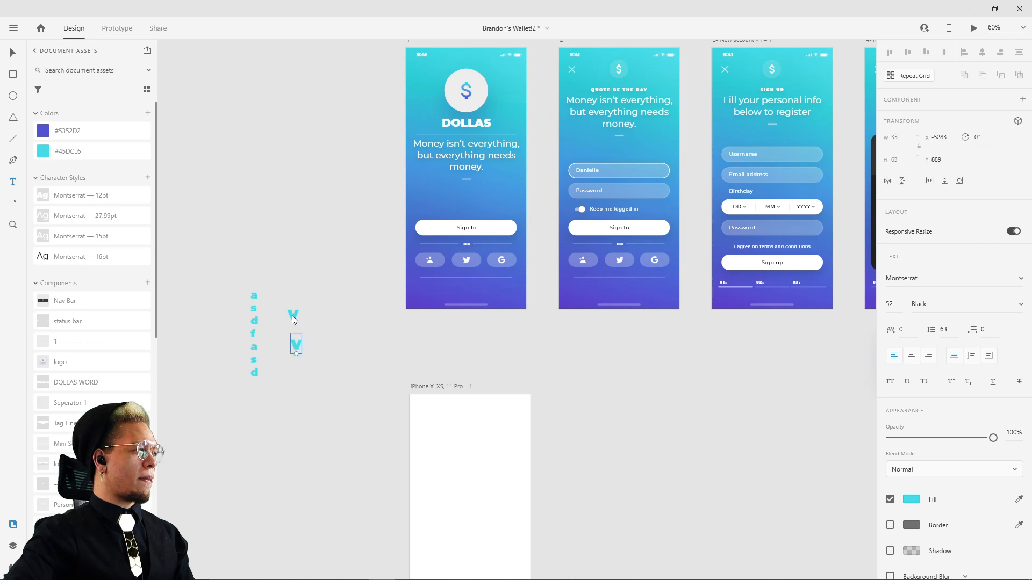
key(v)
click(293, 315)
key(Delete)
click(294, 343)
key(Delete)
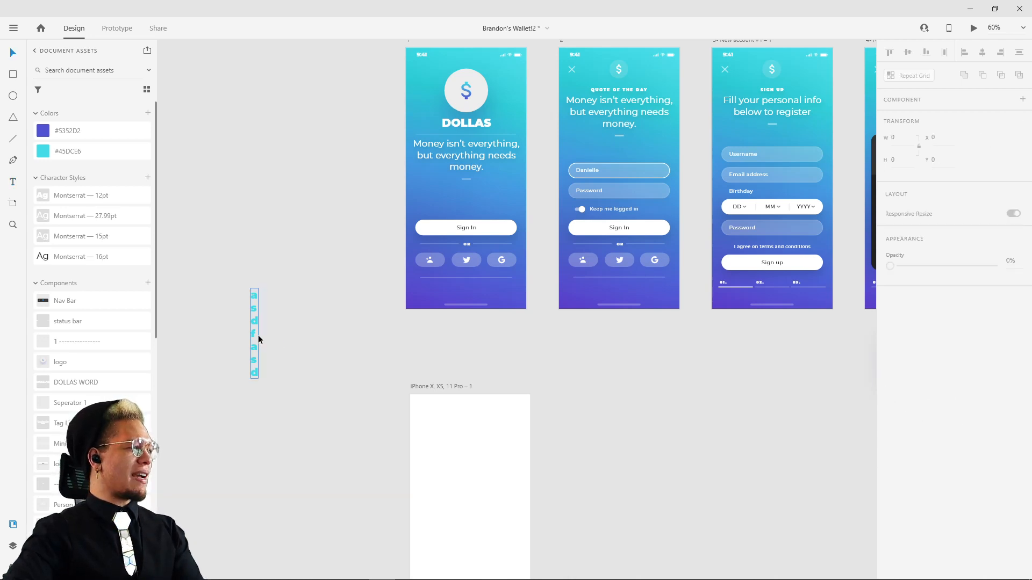
Step: Widen the sample text's box to about 263 so it fits one line, and move it up, farther from the artboards
click(258, 339)
drag(259, 335, 335, 333)
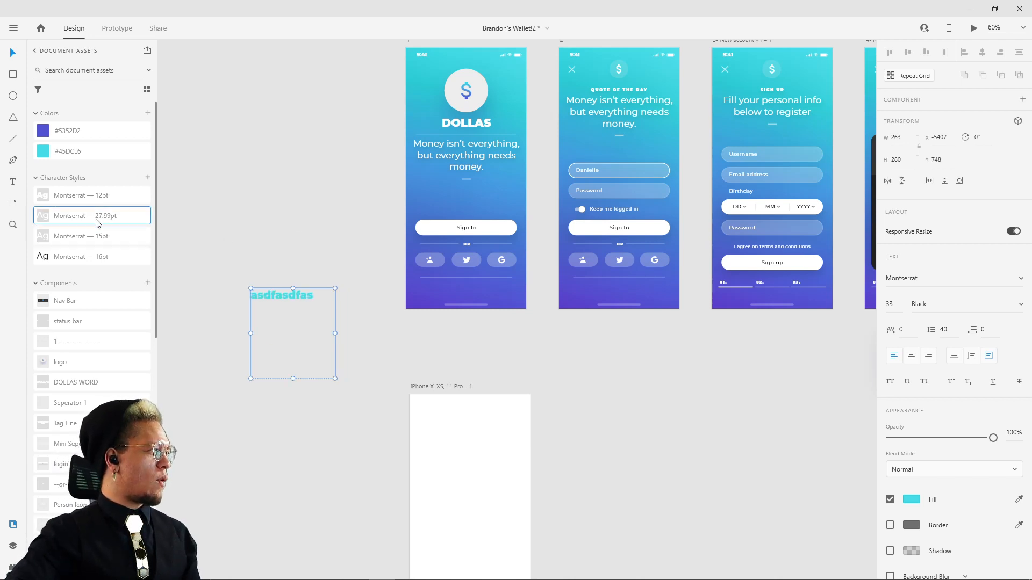
click(219, 195)
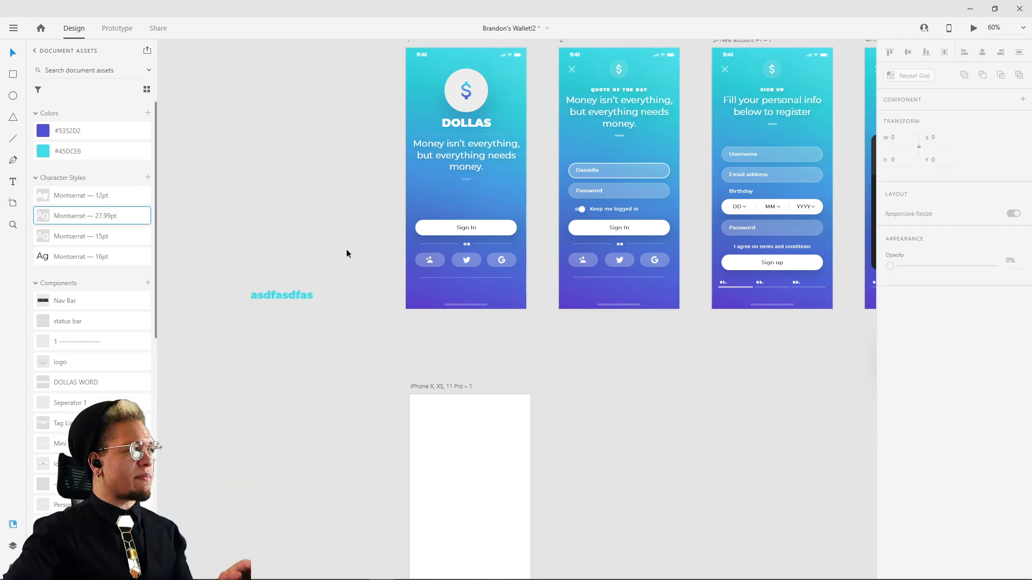
drag(300, 304, 252, 263)
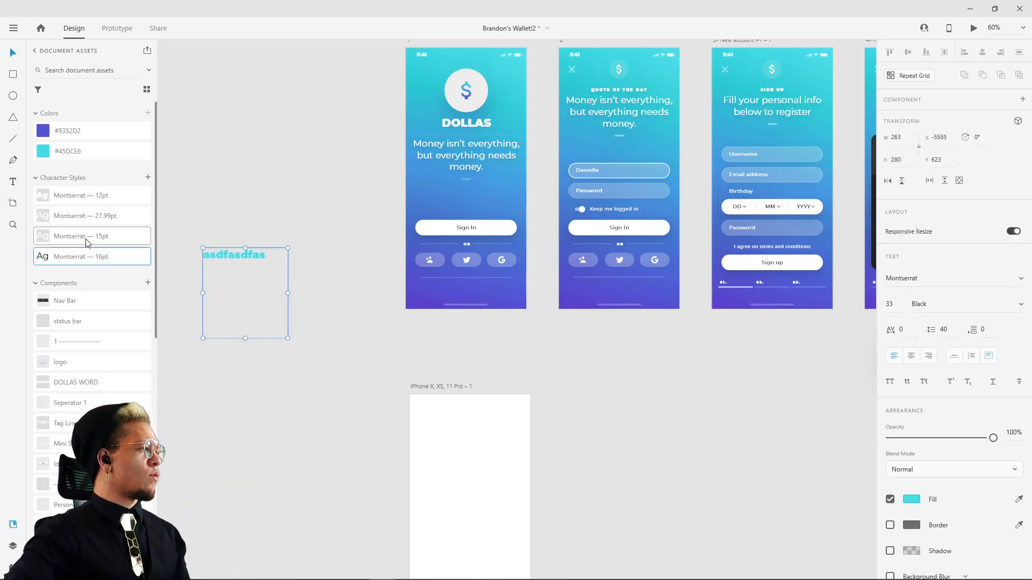
Step: Inspect the text settings of the headings and form fields on the first few reference screens
click(741, 103)
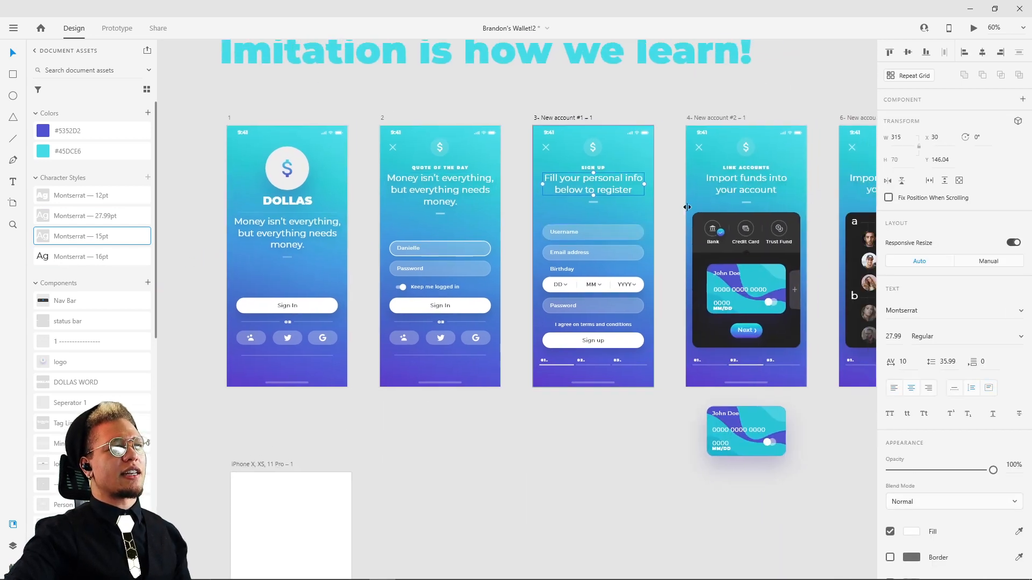
click(790, 188)
drag(801, 193, 838, 172)
click(304, 206)
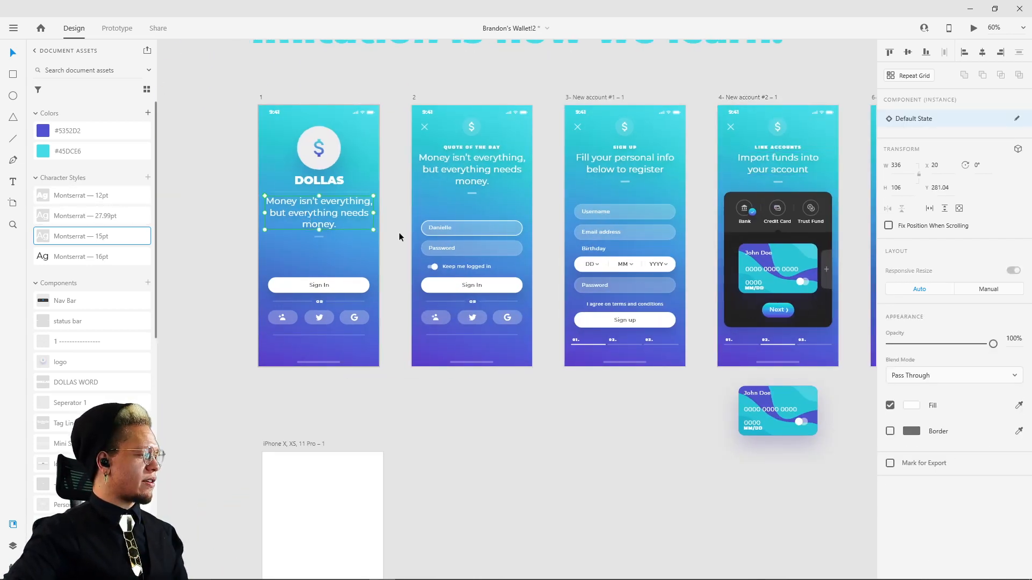
drag(248, 308, 327, 280)
Step: Delete the sample text from the canvas
drag(225, 315, 241, 309)
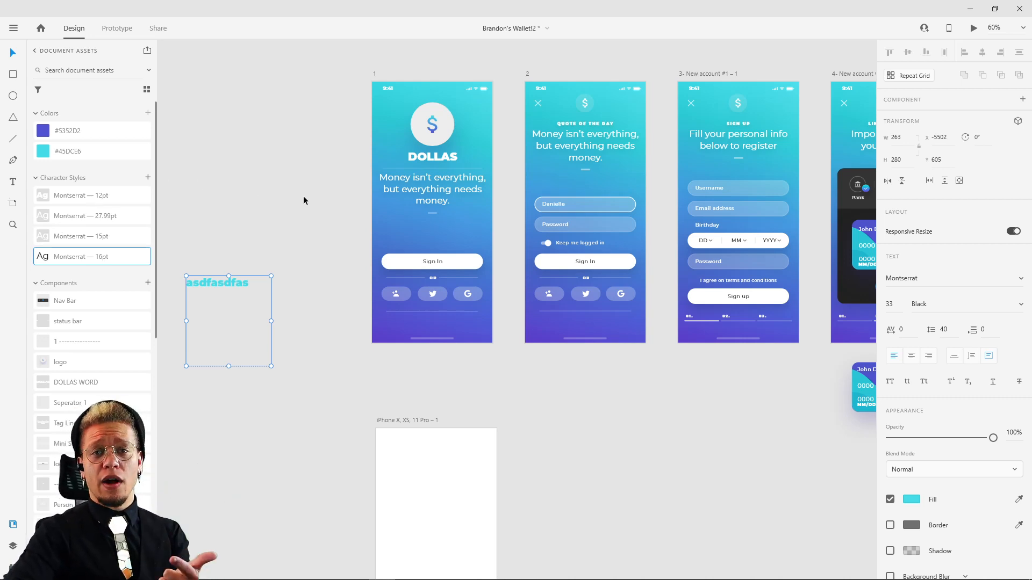
click(228, 253)
click(225, 281)
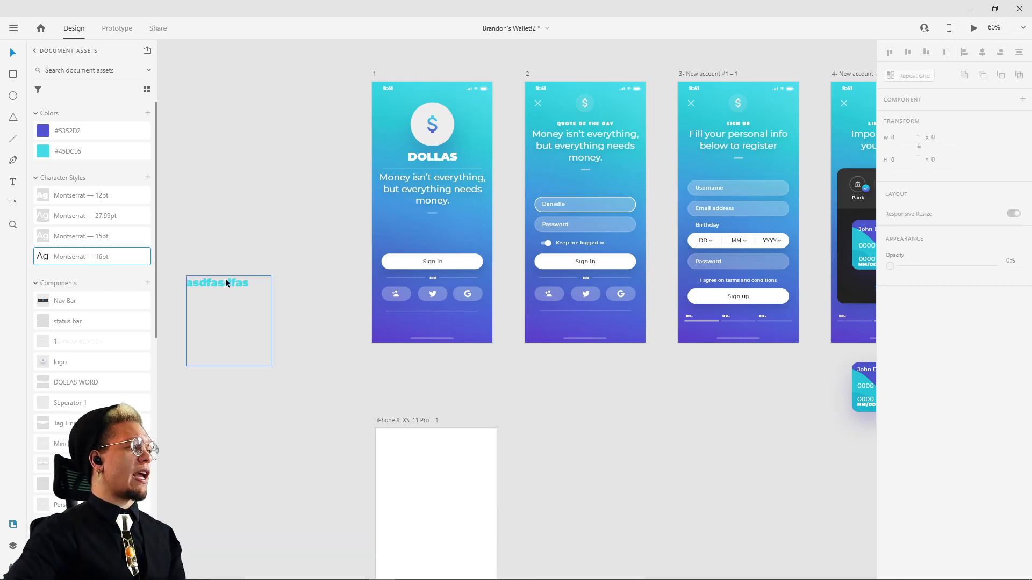
key(Delete)
scroll(425, 371, down, 3)
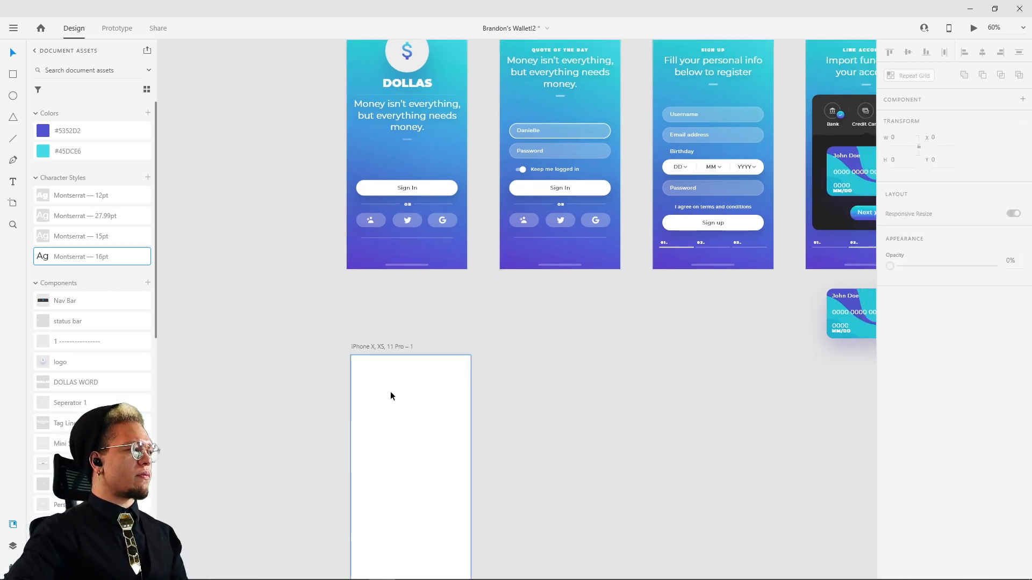
click(390, 391)
click(914, 407)
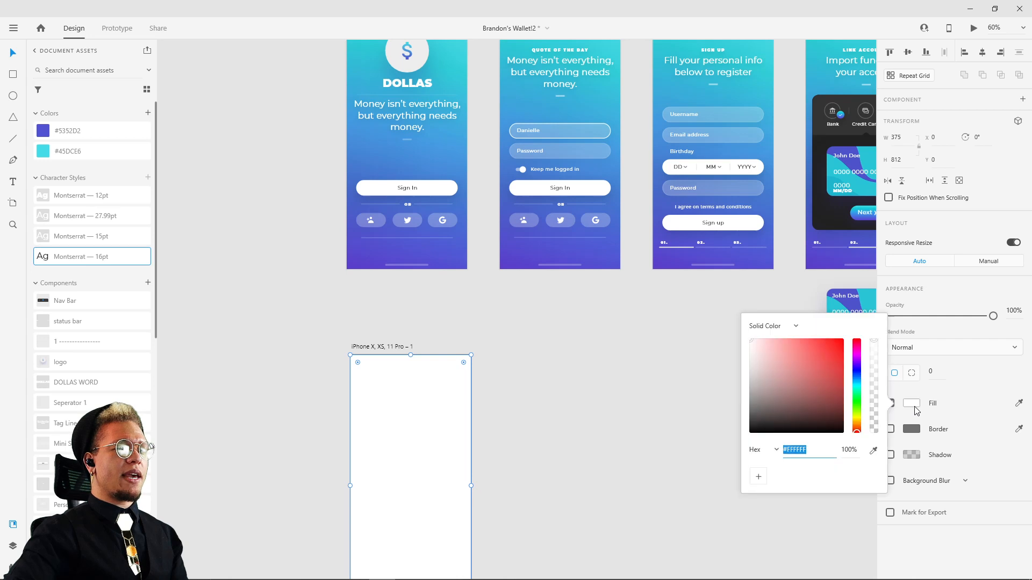
click(717, 353)
drag(348, 438, 408, 434)
key(ctrl+z)
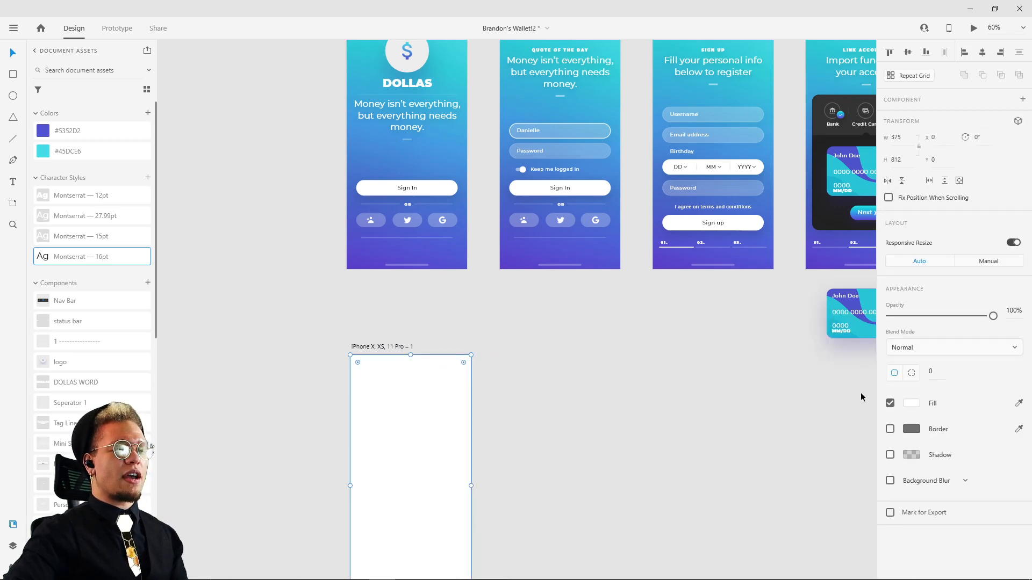
Step: Give the new artboard's background rectangle a linear gradient fill, sampling its start colour from the cyan top edge of screen 1
click(913, 404)
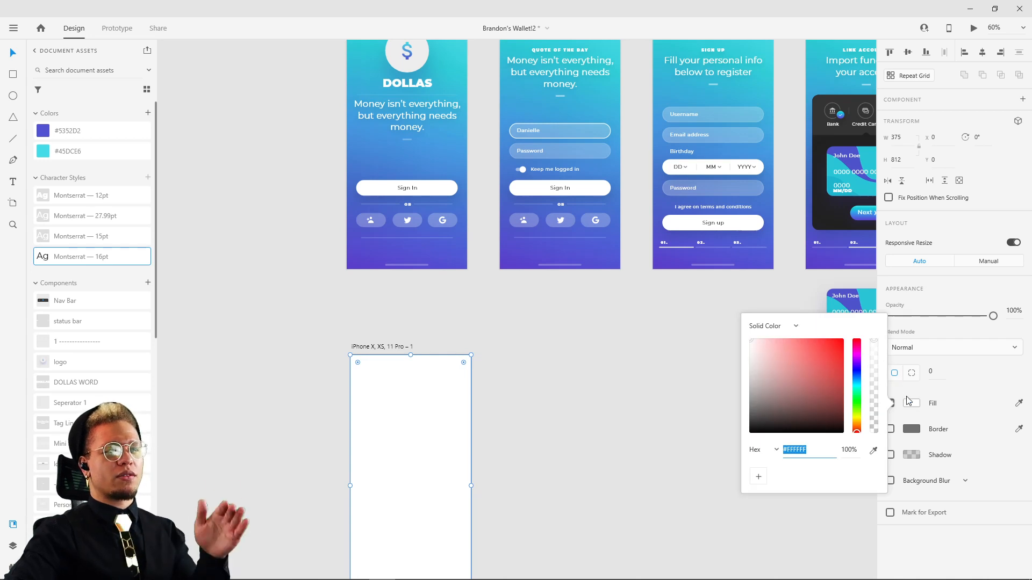
click(781, 327)
click(778, 350)
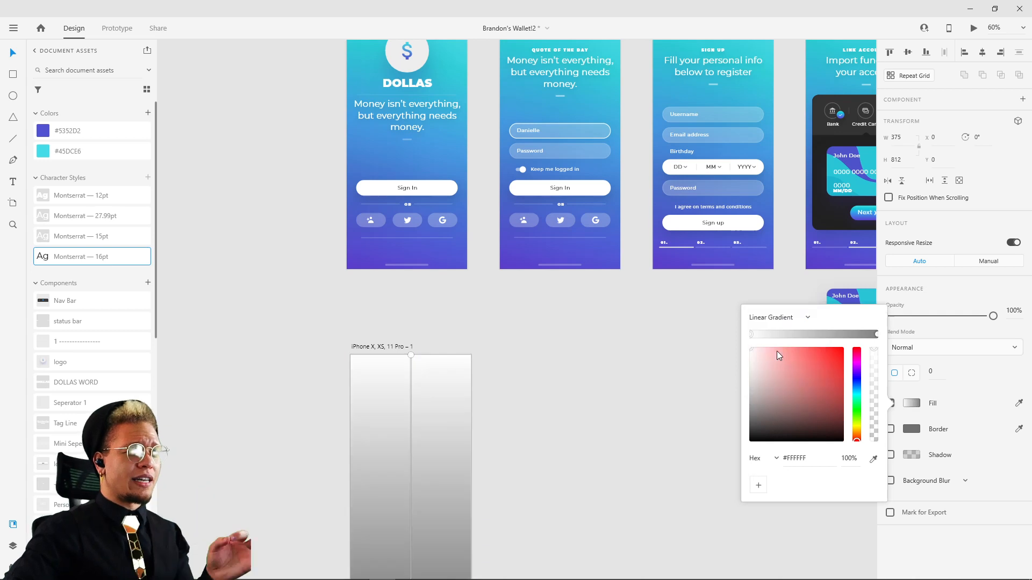
click(875, 459)
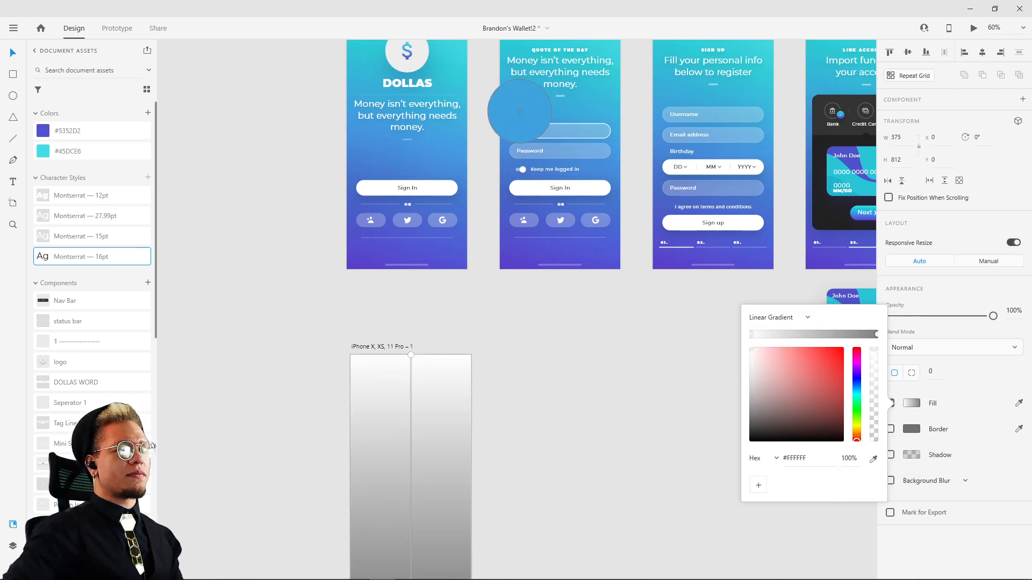
click(483, 200)
scroll(482, 182, up, 2)
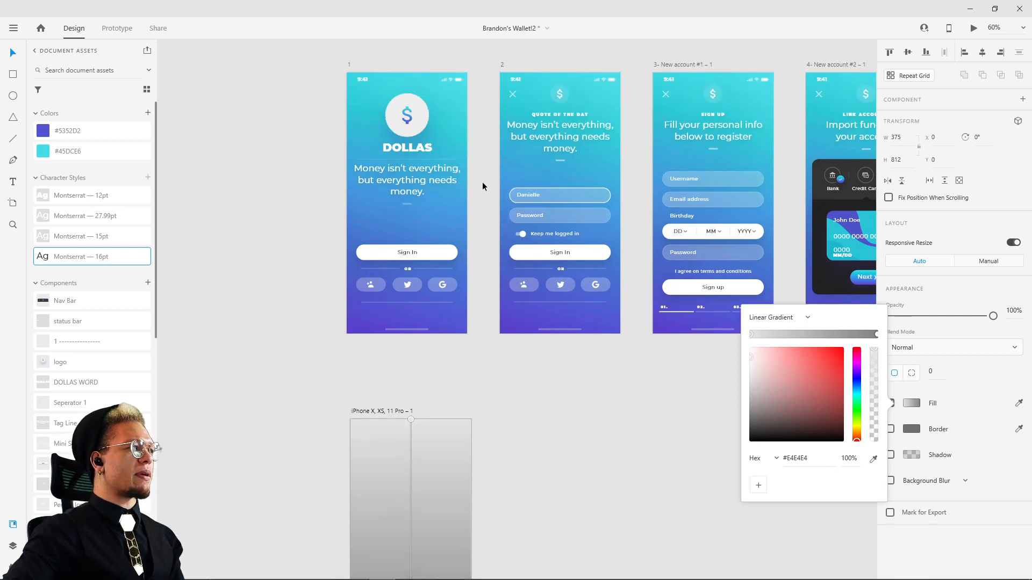
click(875, 459)
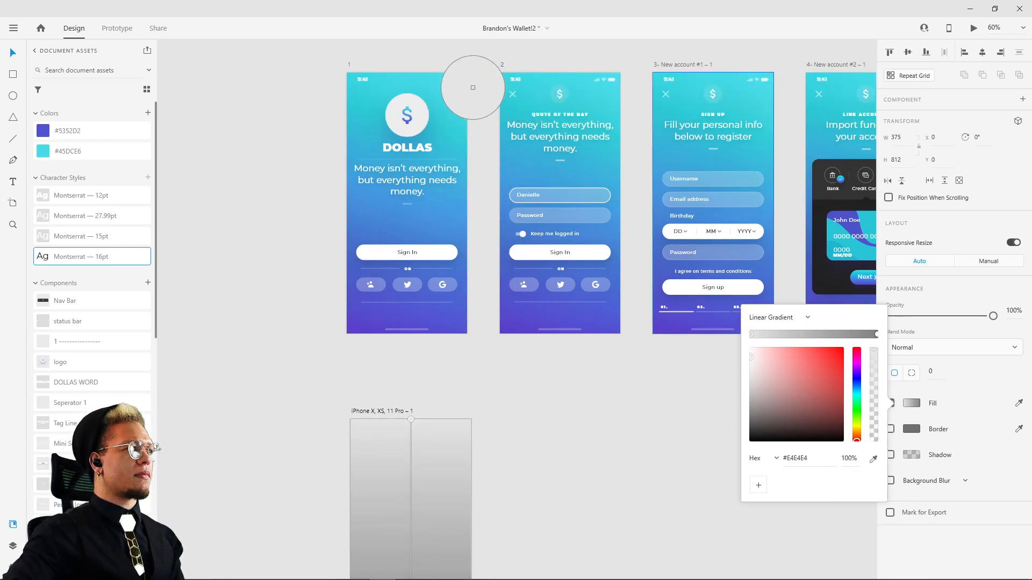
click(413, 72)
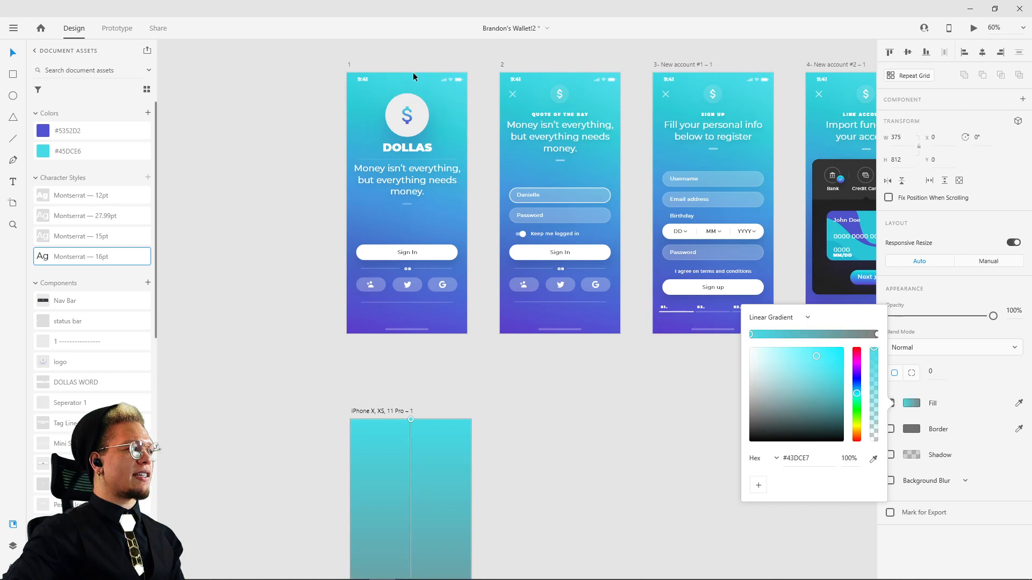
Step: Set the gradient's end colour by sampling the purple at the bottom of screen 1
click(877, 334)
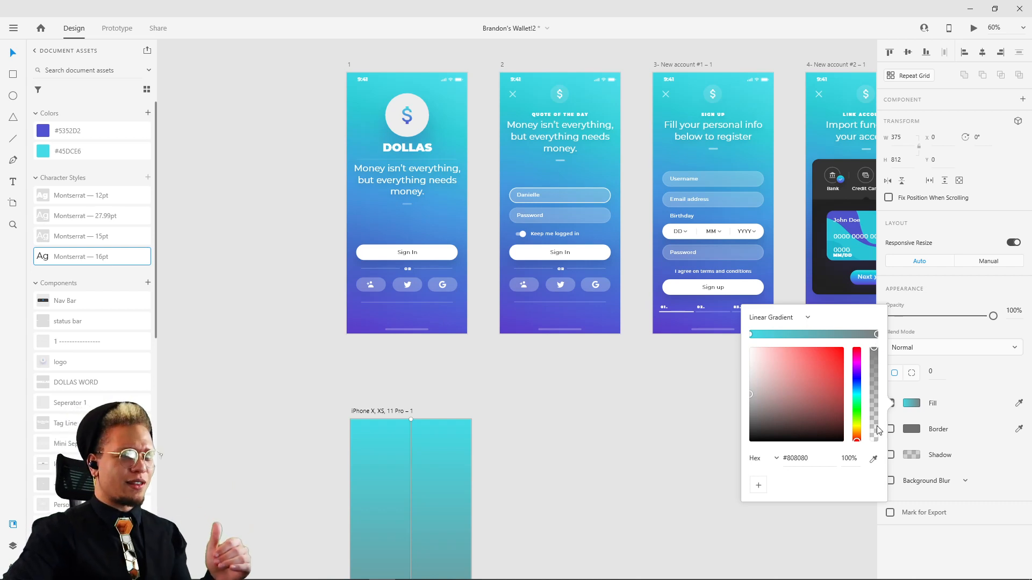
click(873, 460)
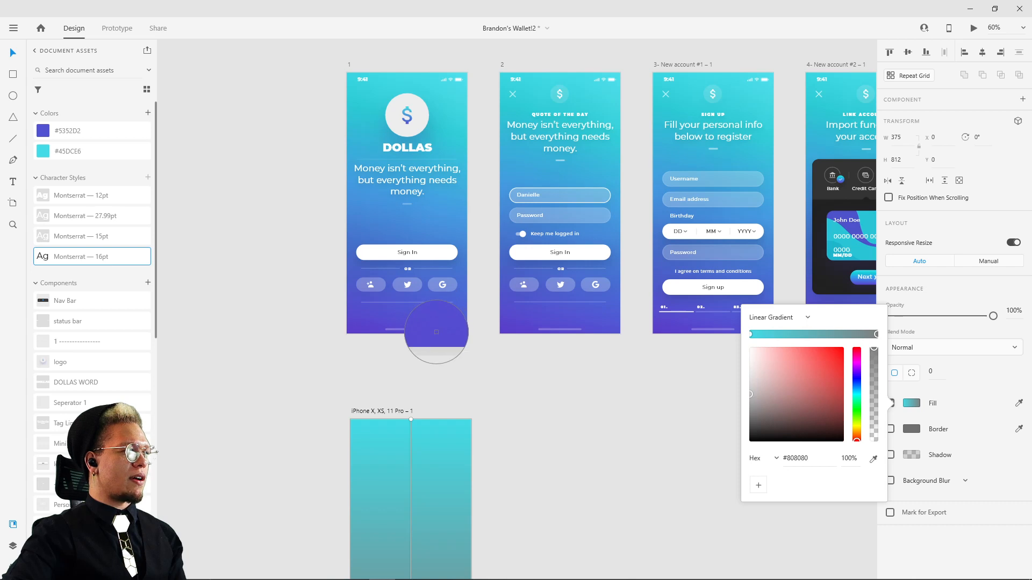
click(436, 333)
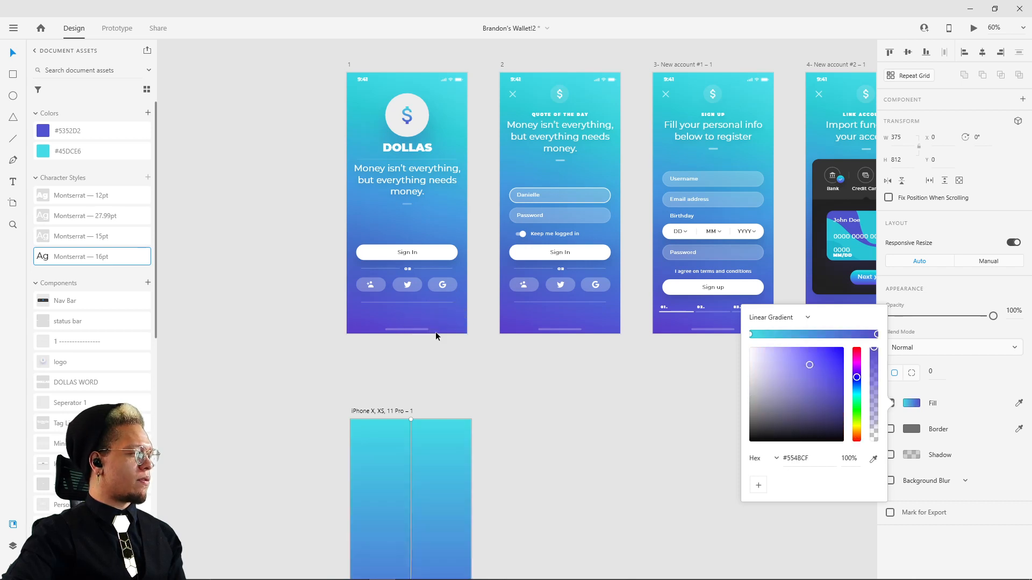
click(582, 476)
Step: Compare the new gradient background with the reference screens and examine the status bar on screen 1 up close
drag(591, 475, 620, 254)
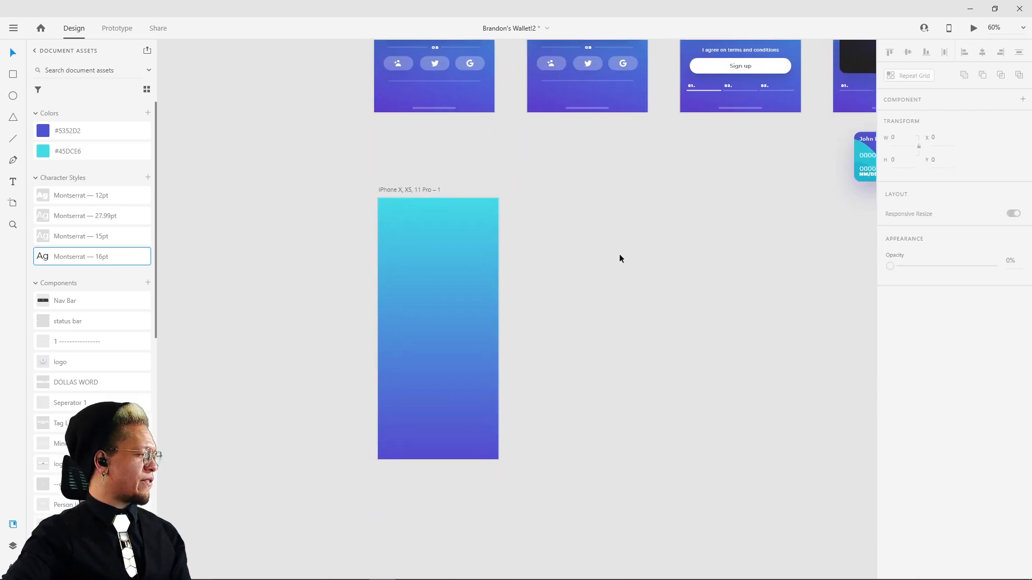
drag(471, 231, 581, 242)
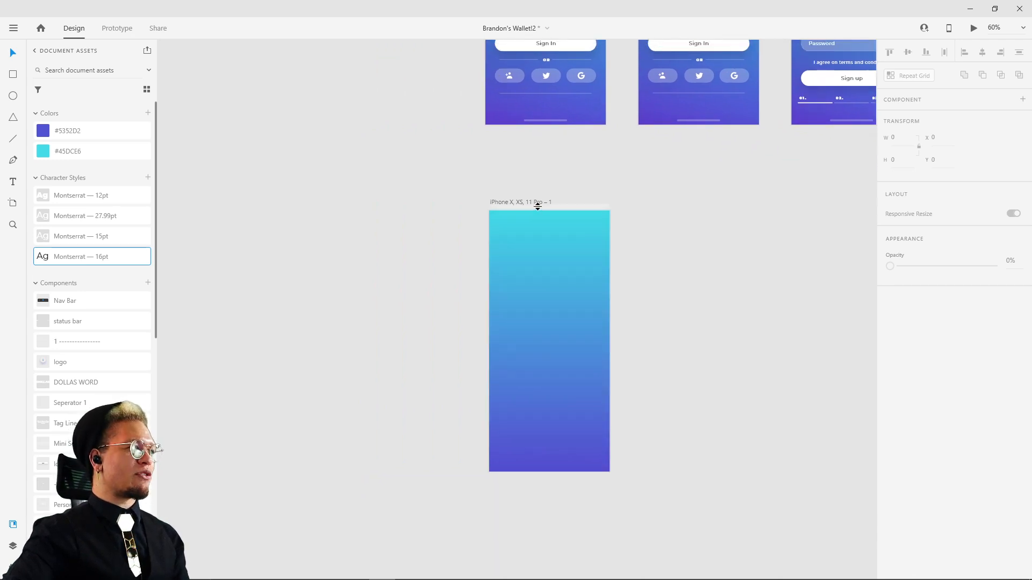
drag(647, 187, 562, 308)
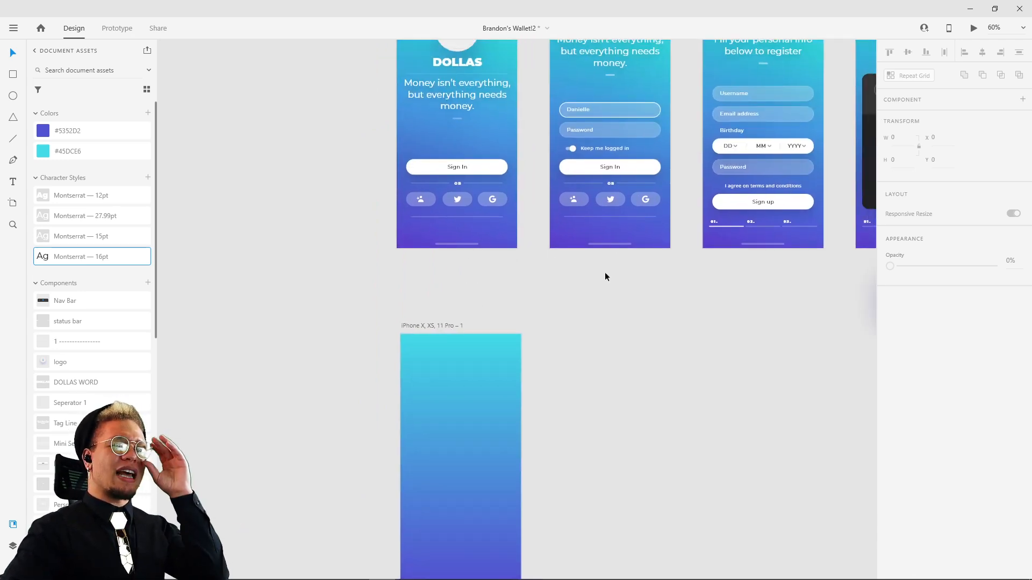
scroll(533, 237, up, 2)
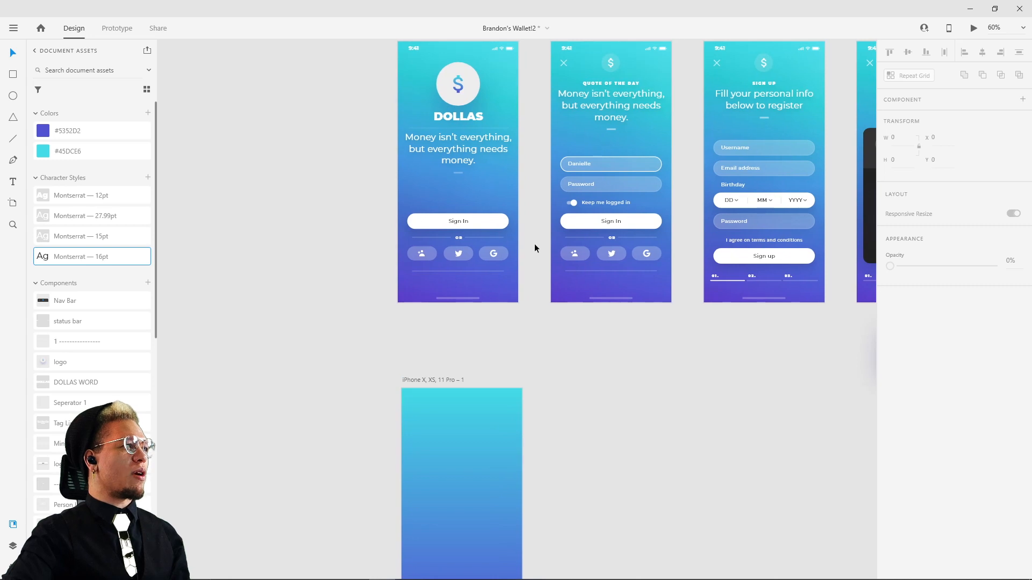
click(466, 99)
click(598, 345)
click(411, 48)
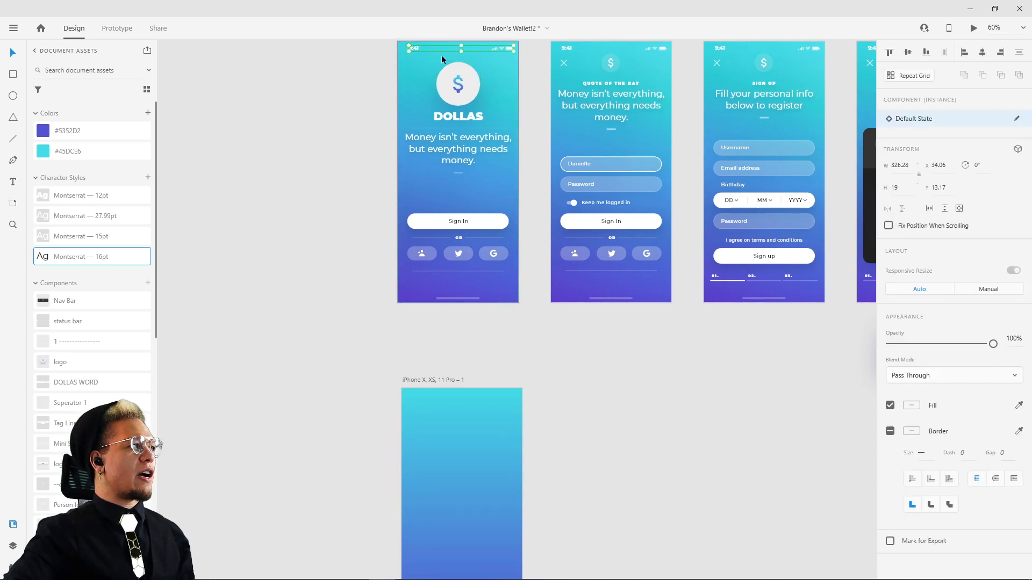
scroll(424, 75, up, 5)
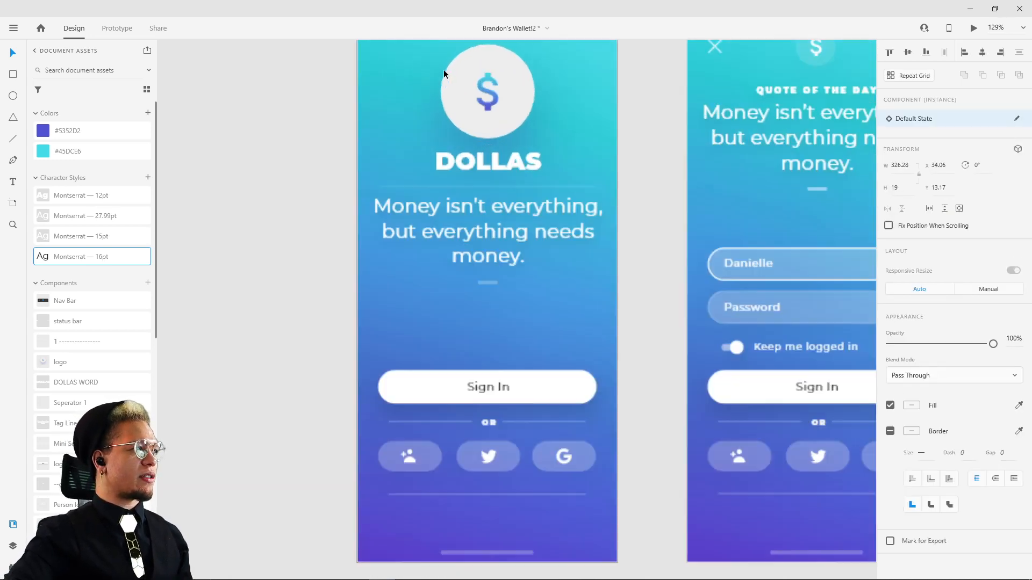
scroll(377, 263, up, 3)
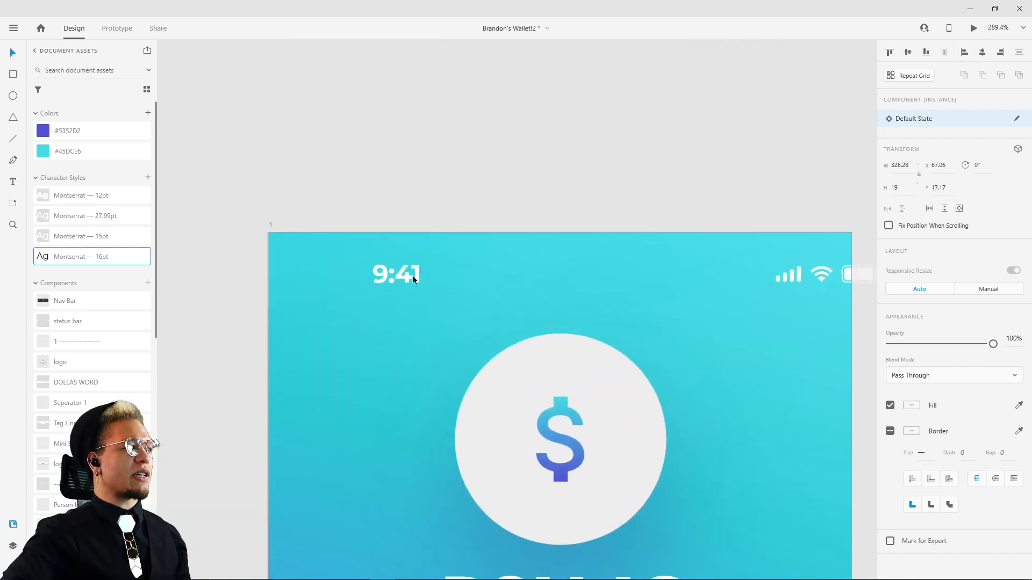
click(473, 176)
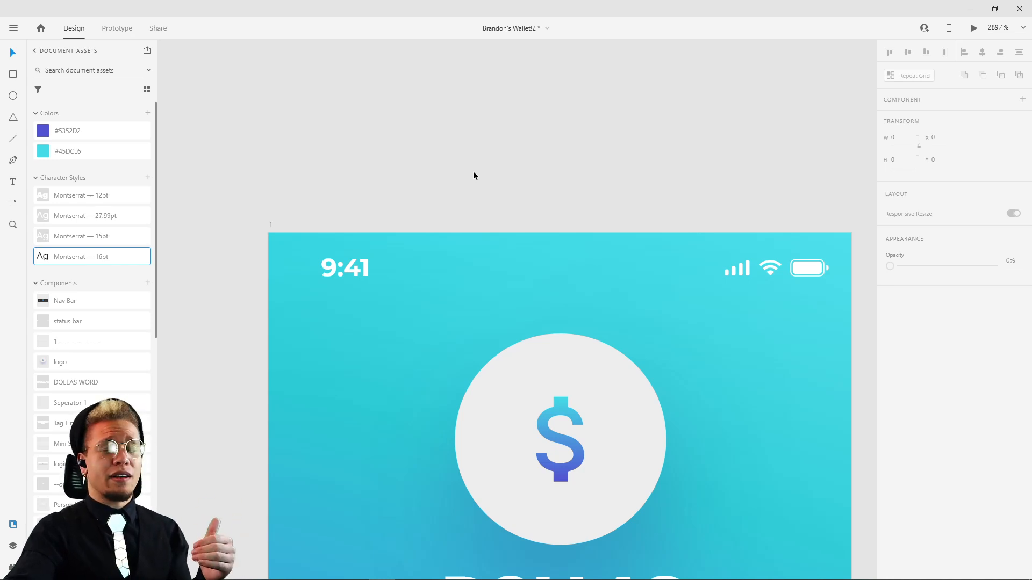
Step: Copy the status bar with the 9:41 time and signal icons from screen 1 onto the new iPhone X artboard
drag(333, 270, 338, 267)
key(Left)
key(Left)
key(Left)
key(Down)
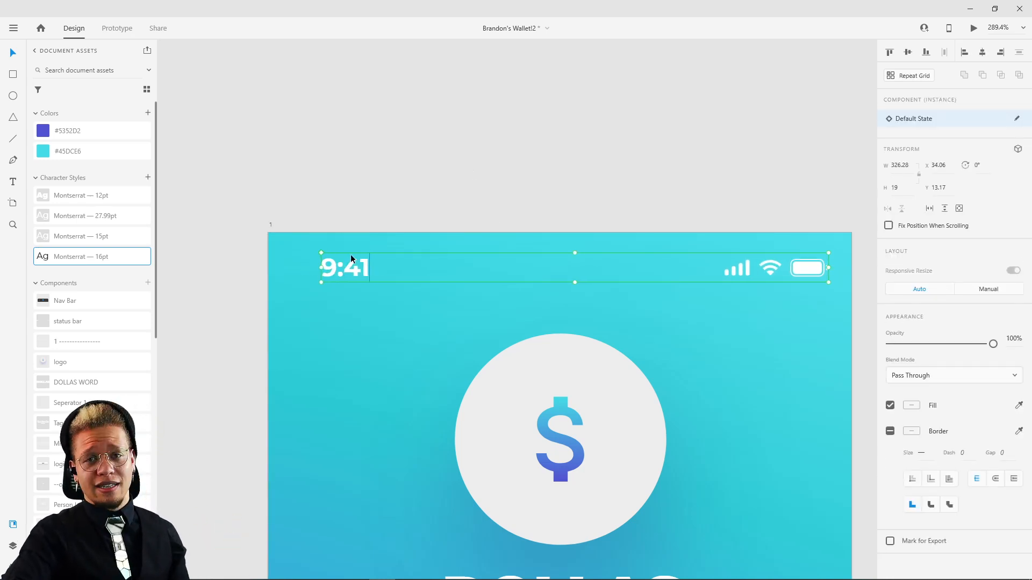
scroll(424, 159, down, 5)
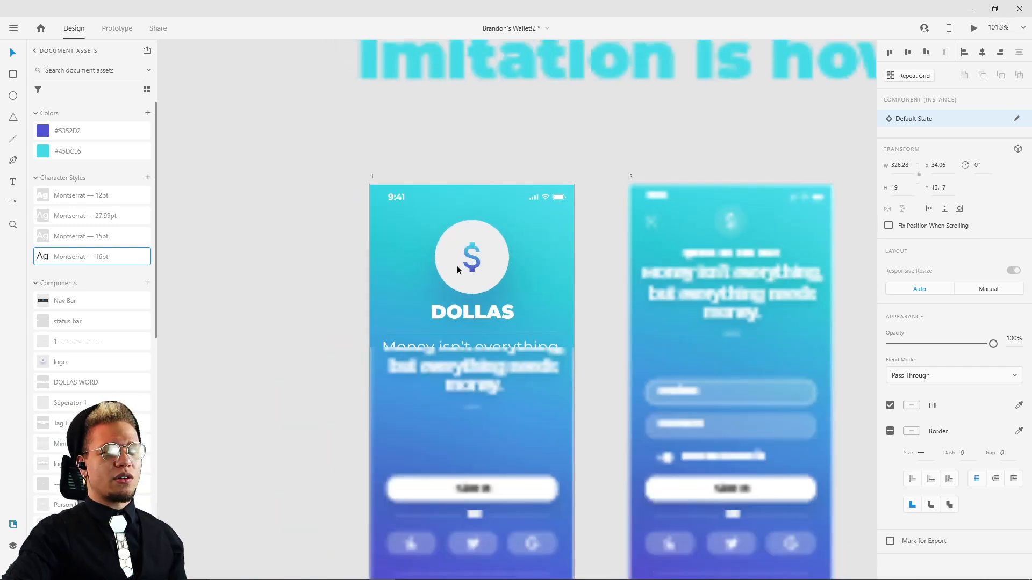
drag(505, 366, 482, 213)
drag(509, 326, 498, 153)
click(390, 436)
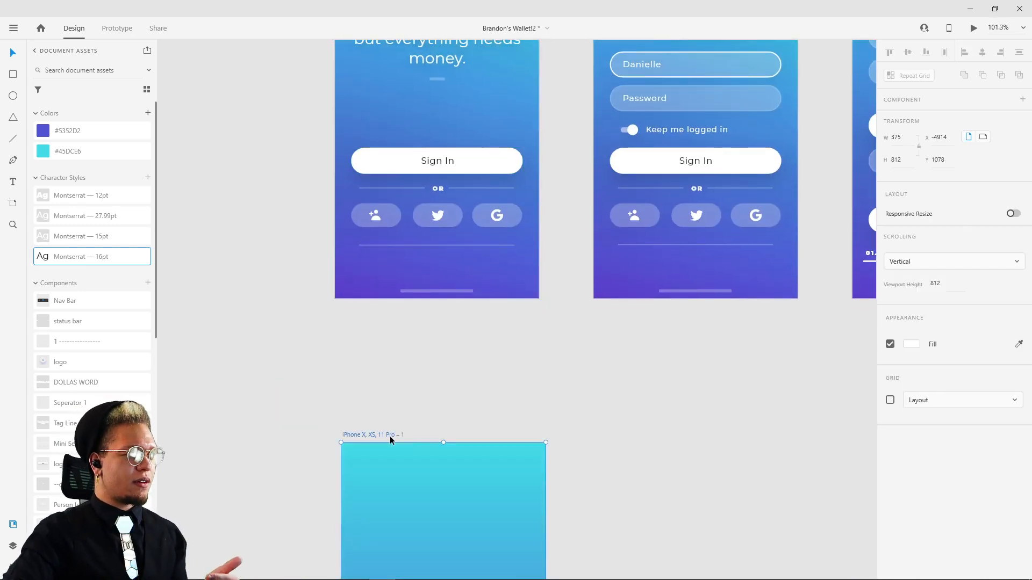
key(ctrl+v)
click(559, 384)
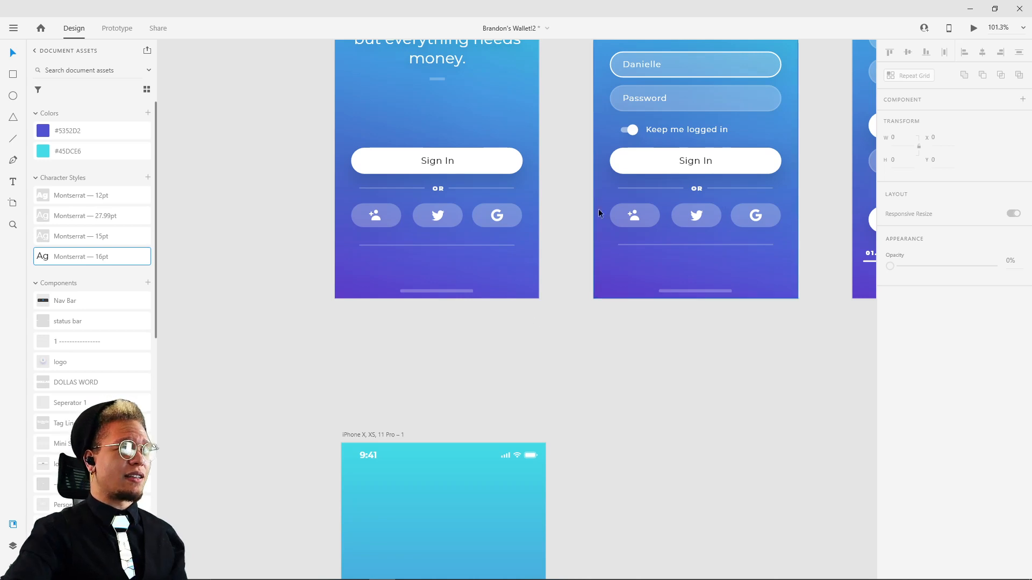
Step: Draw a borderless white circle about 148 by 148 below the new artboard's status bar and position it at about X 114, Y 90
drag(556, 175, 544, 257)
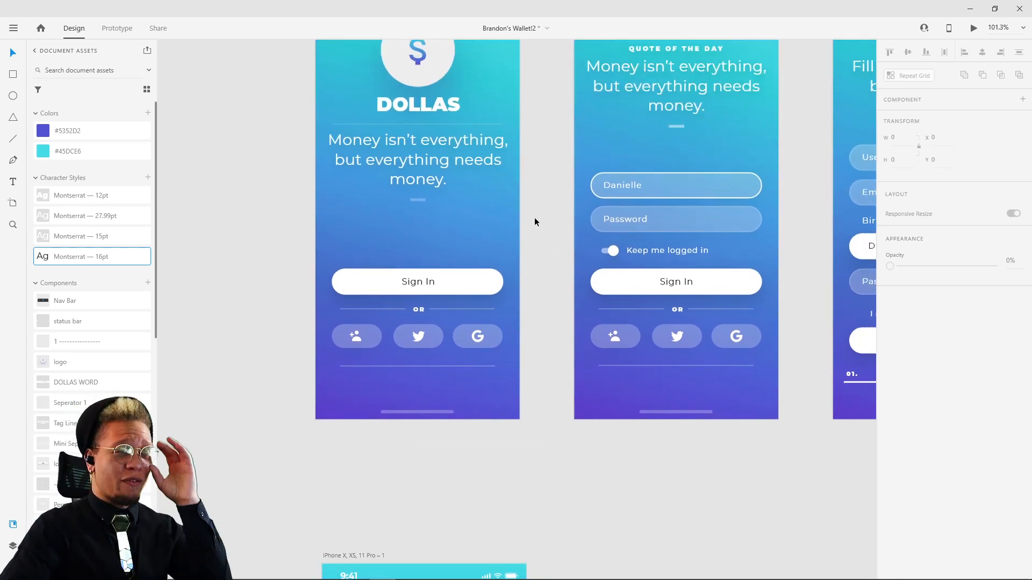
scroll(551, 274, down, 5)
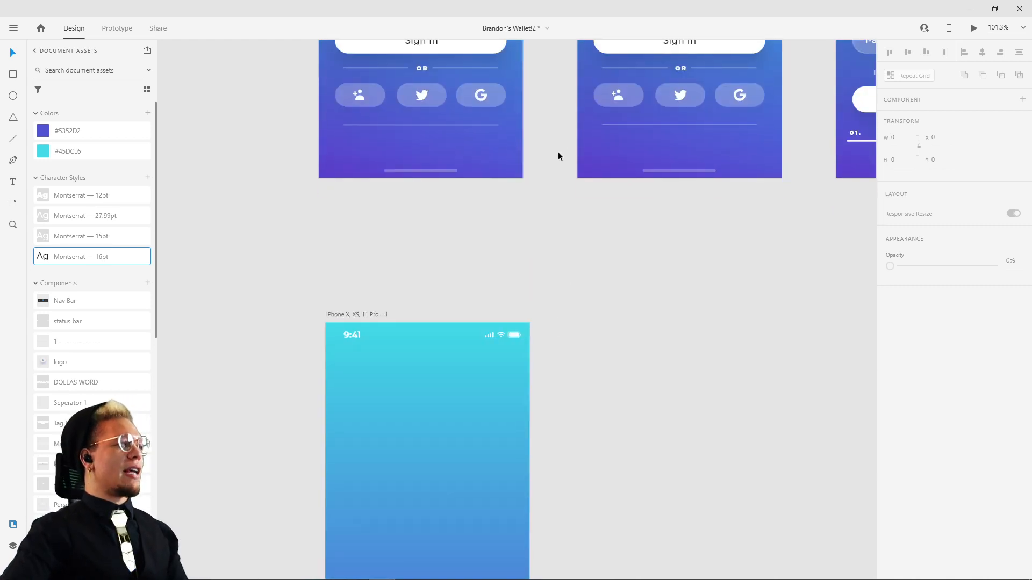
key(e)
drag(388, 373, 469, 455)
click(890, 403)
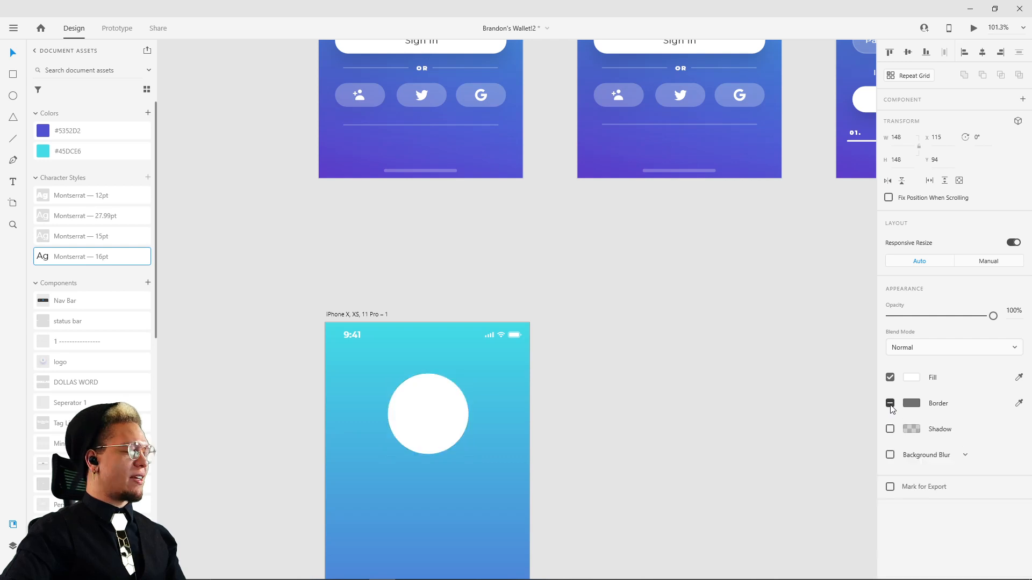
click(624, 354)
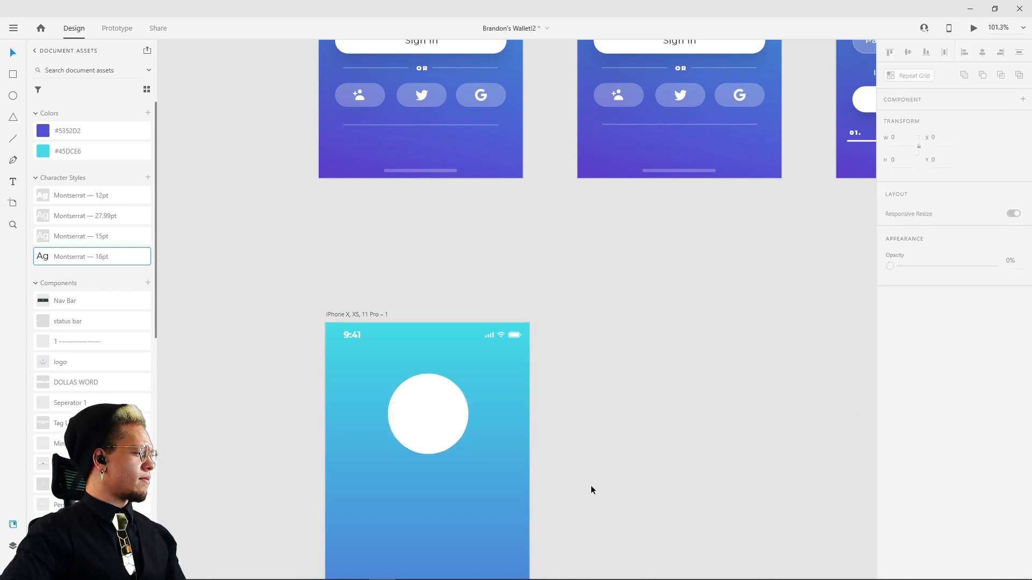
scroll(591, 490, down, 2)
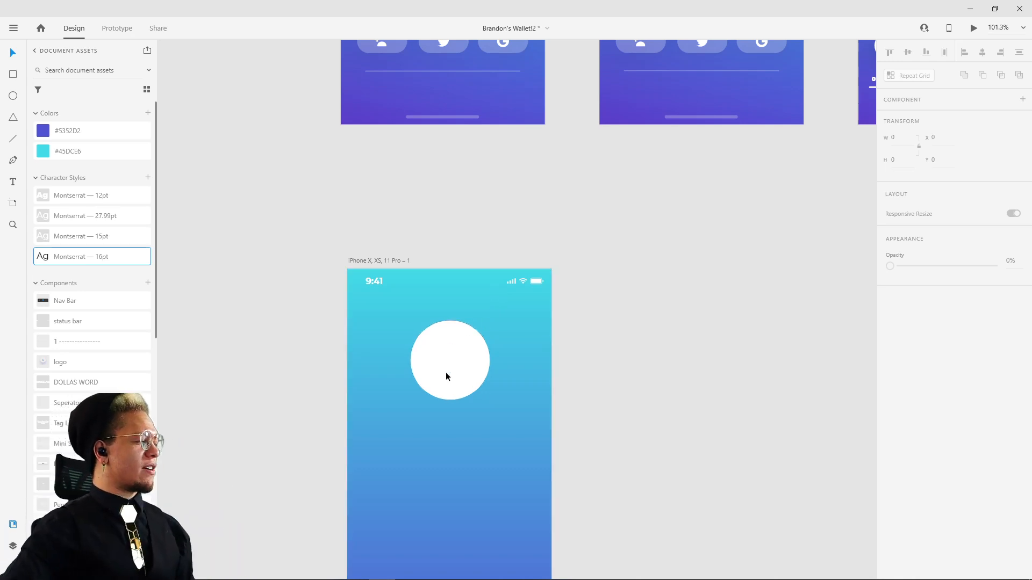
drag(446, 376, 446, 375)
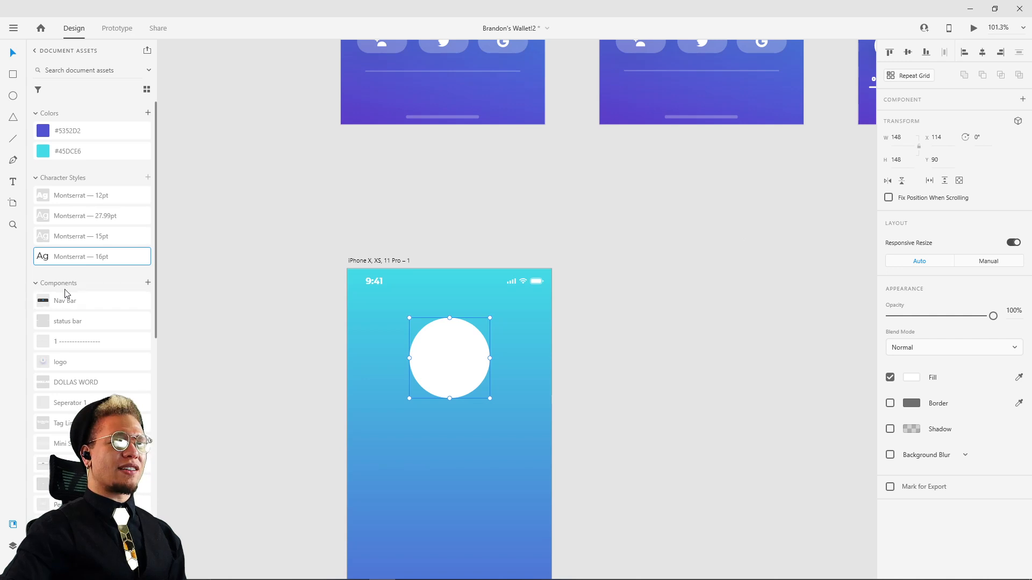
Step: Search the Icons 4 Design plugin for "cash" and for "money" to find a dollar sign icon
click(13, 546)
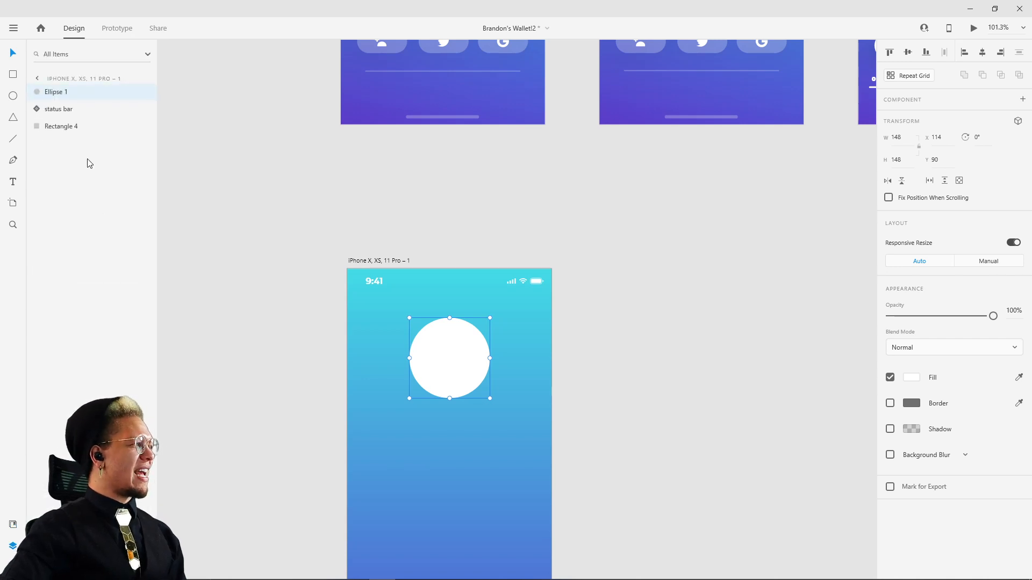
click(13, 568)
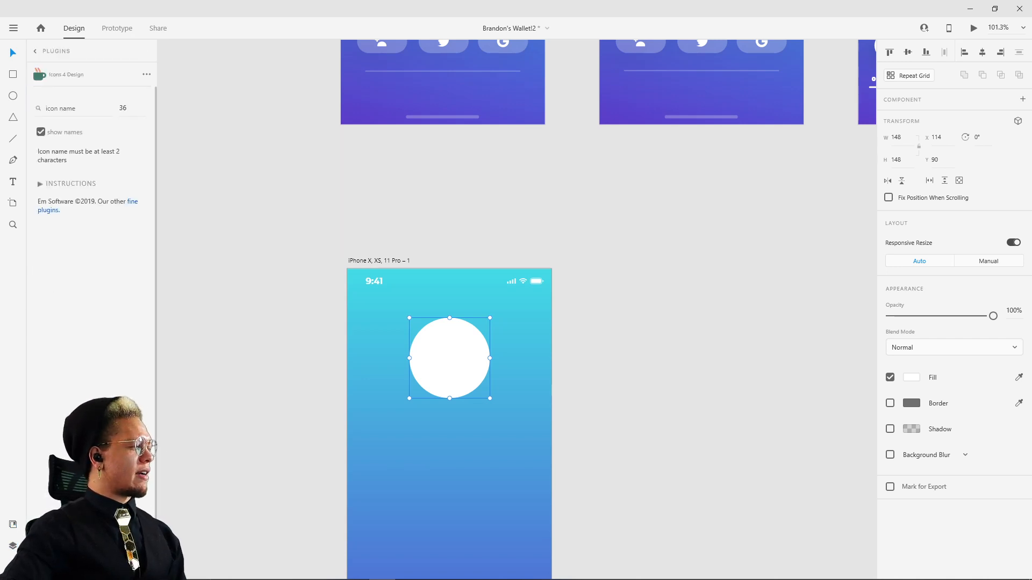
click(75, 114)
text(sh)
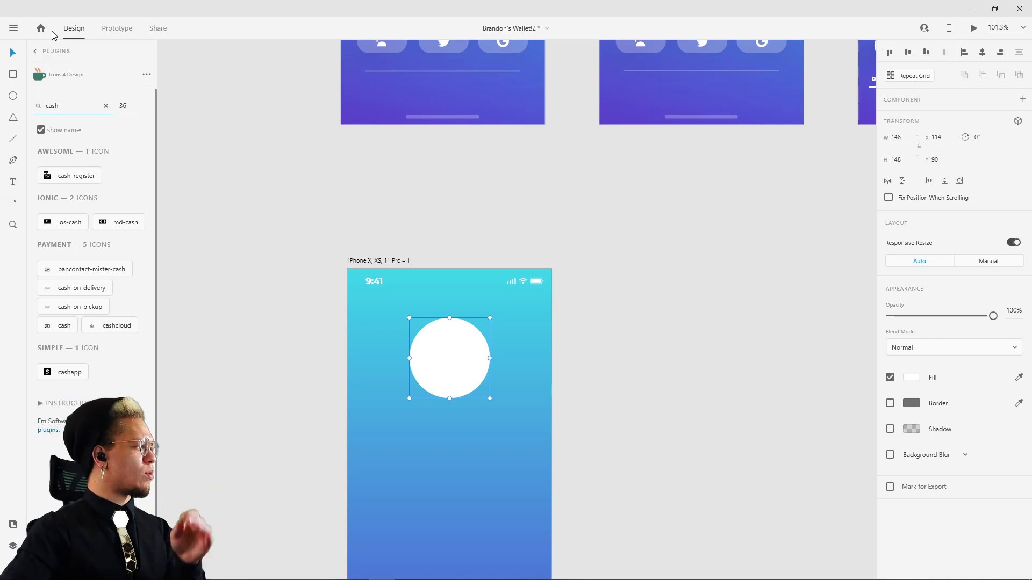
double_click(60, 103)
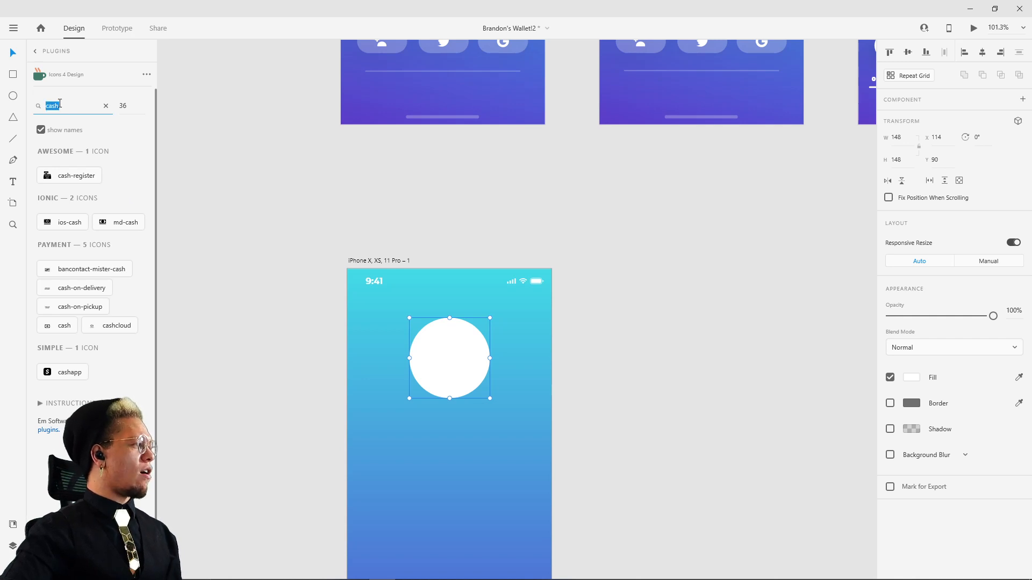
text(money)
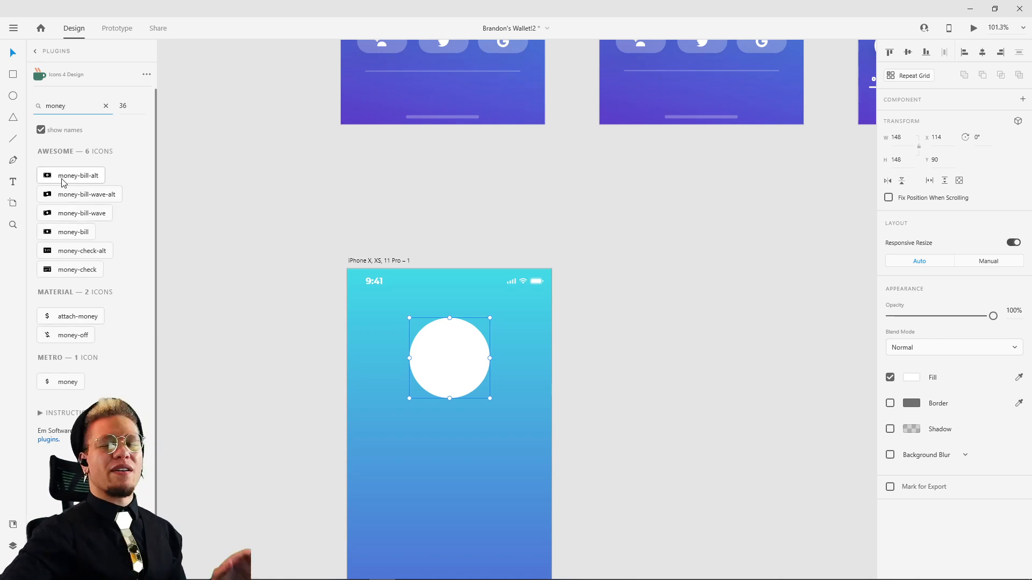
Step: Insert the attach-money icon, enlarge it to about 26 by 47 and centre it in the white circle
click(59, 318)
scroll(489, 327, up, 3)
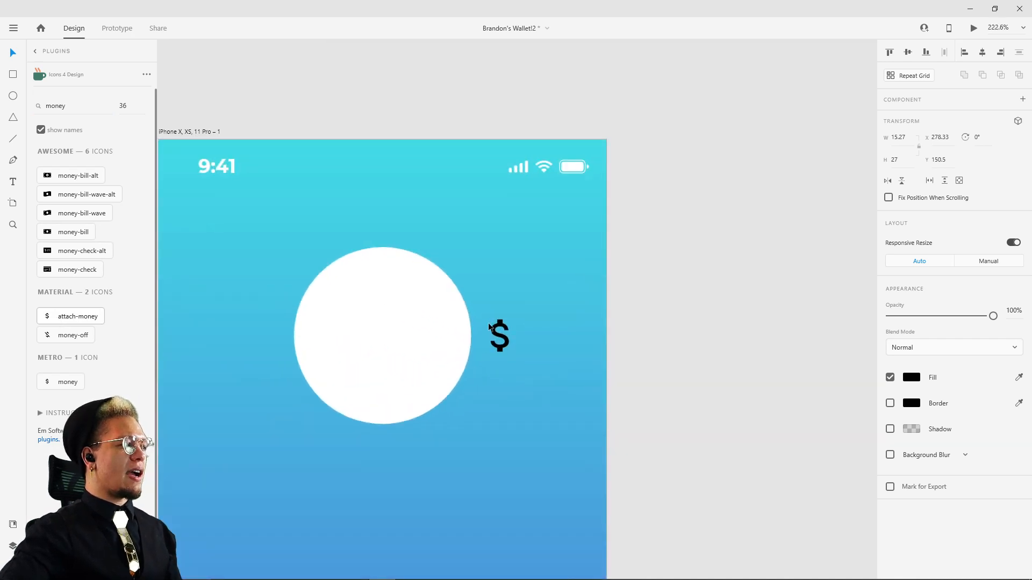
drag(489, 327, 406, 305)
click(662, 229)
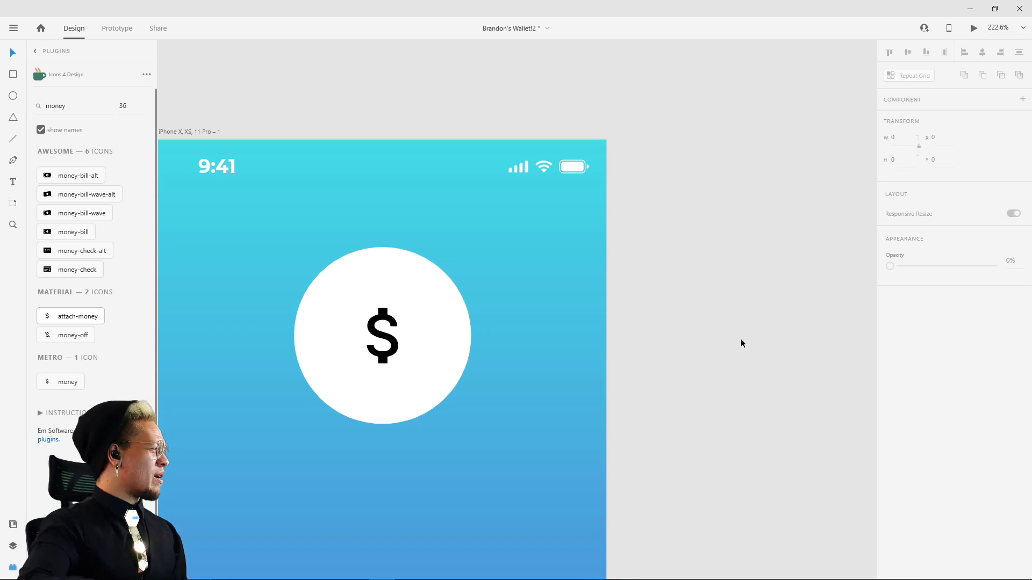
Step: Save the background gradient's two colours, cyan #43DCE7 and purple #554BCF, as reusable colour swatches
double_click(385, 347)
click(917, 385)
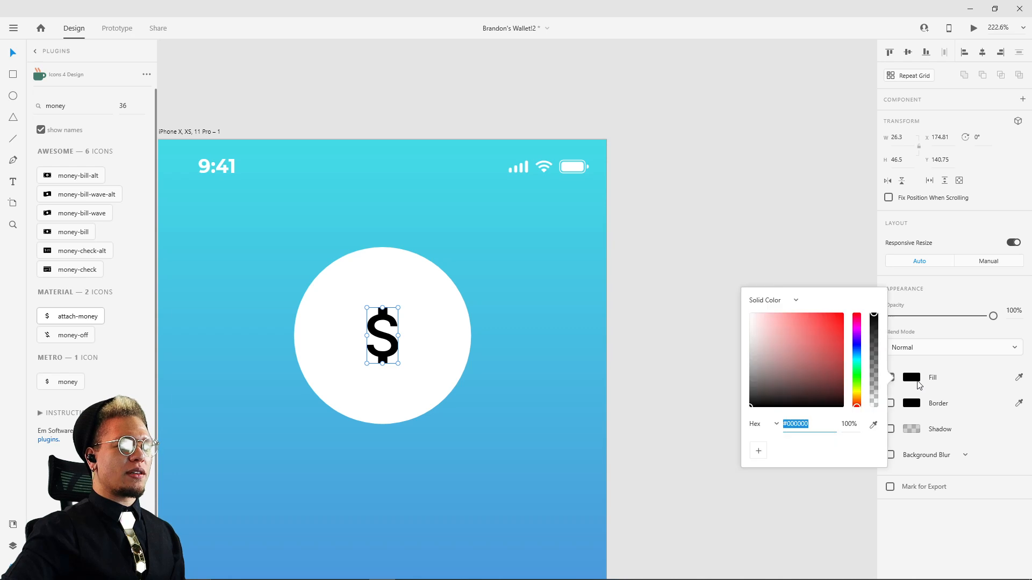
click(727, 363)
click(539, 280)
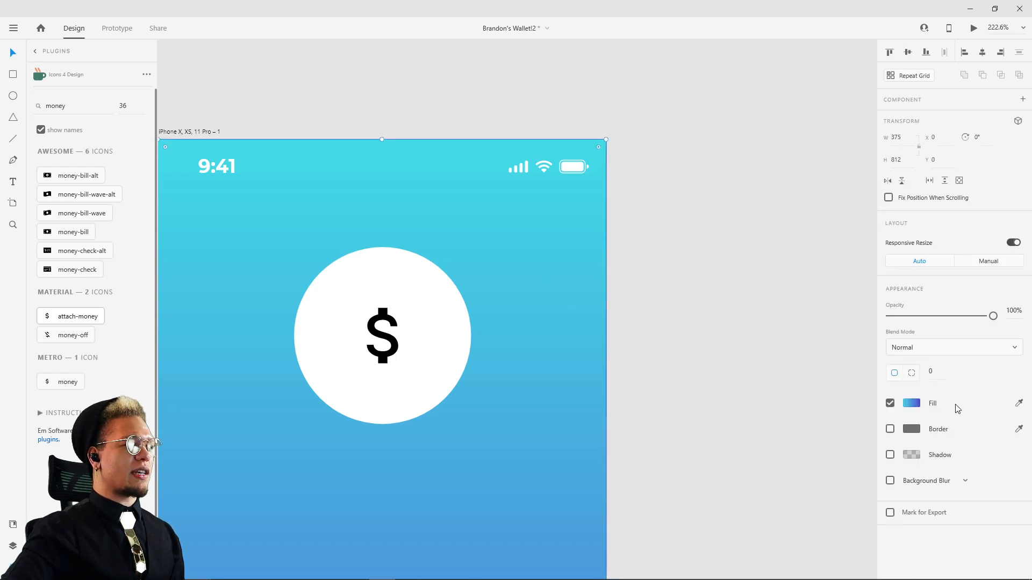
click(909, 407)
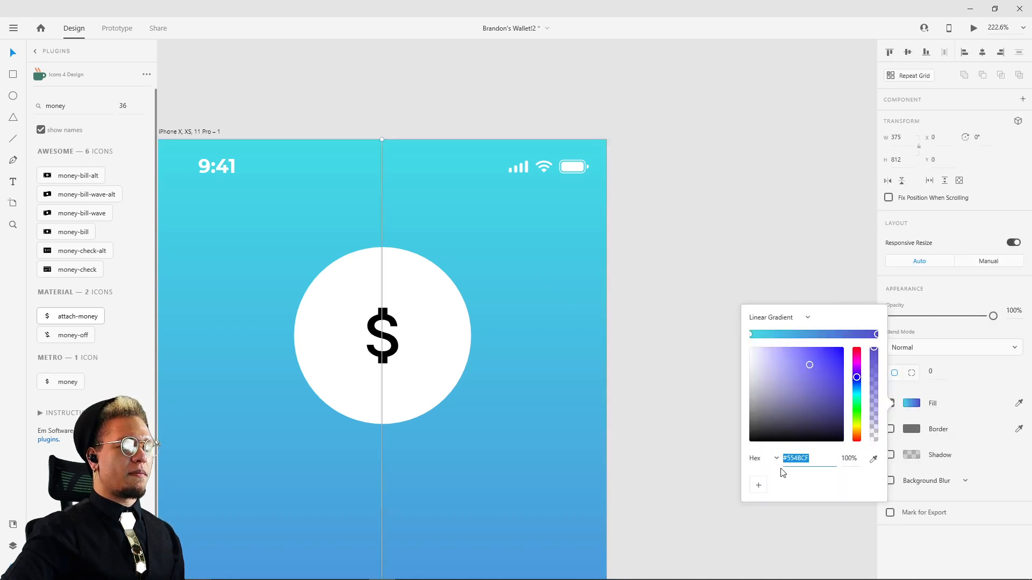
click(751, 335)
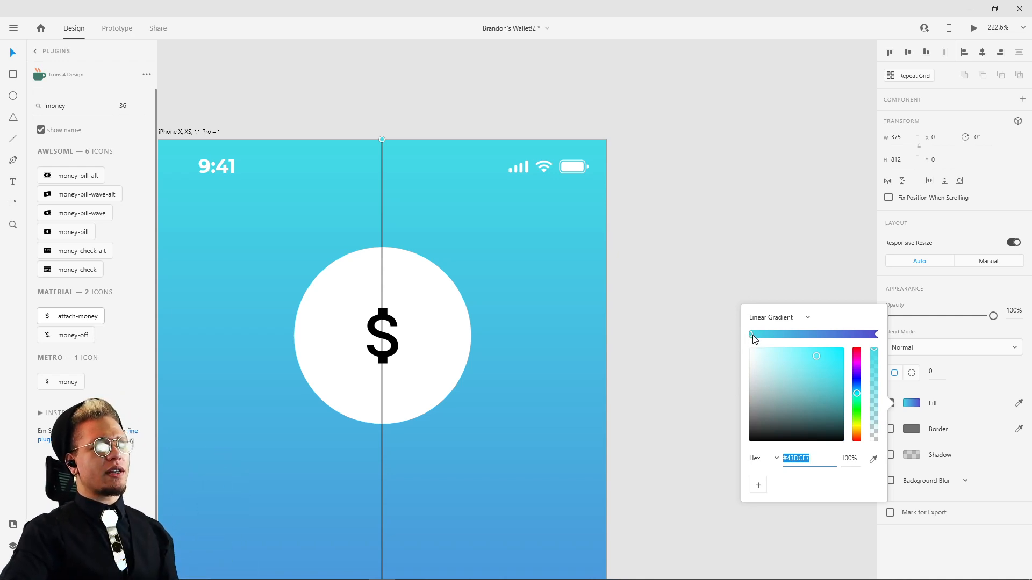
click(758, 486)
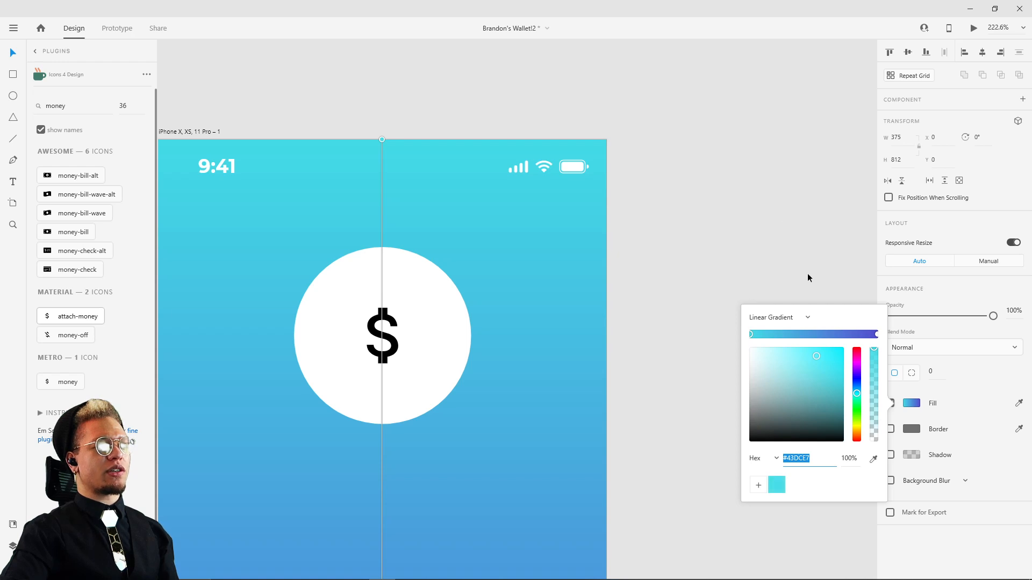
click(877, 334)
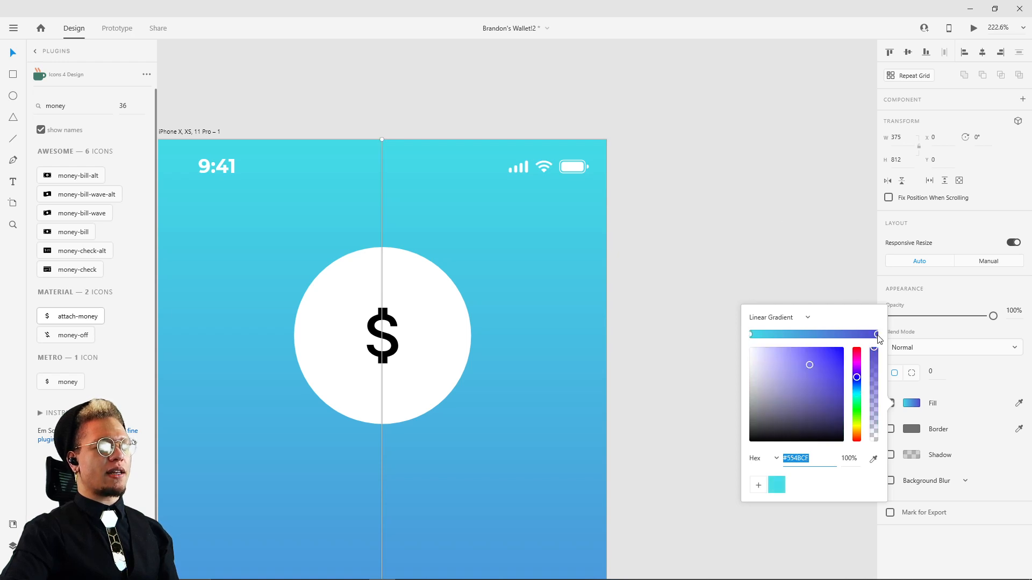
click(759, 485)
click(731, 205)
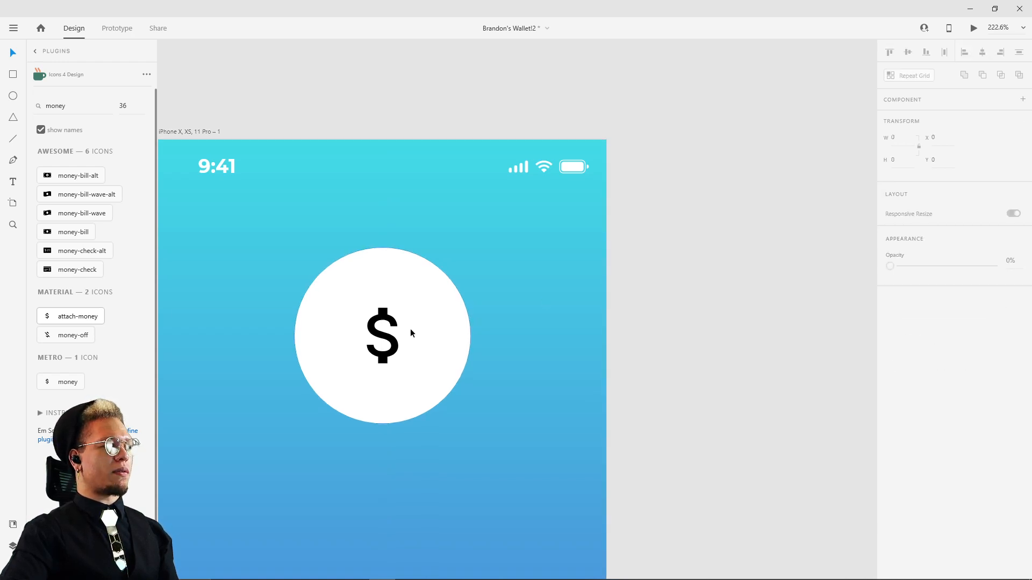
Step: Fill the dollar icon with a linear gradient, using the saved purple #554BCF at its top and cyan #43DCE7 at its bottom
click(396, 342)
click(919, 378)
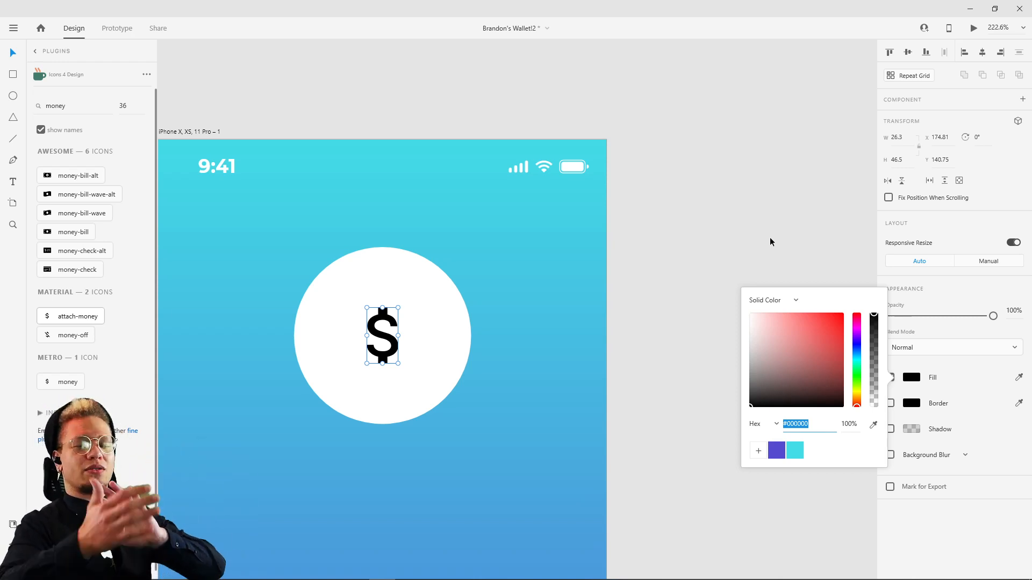
click(795, 300)
click(779, 317)
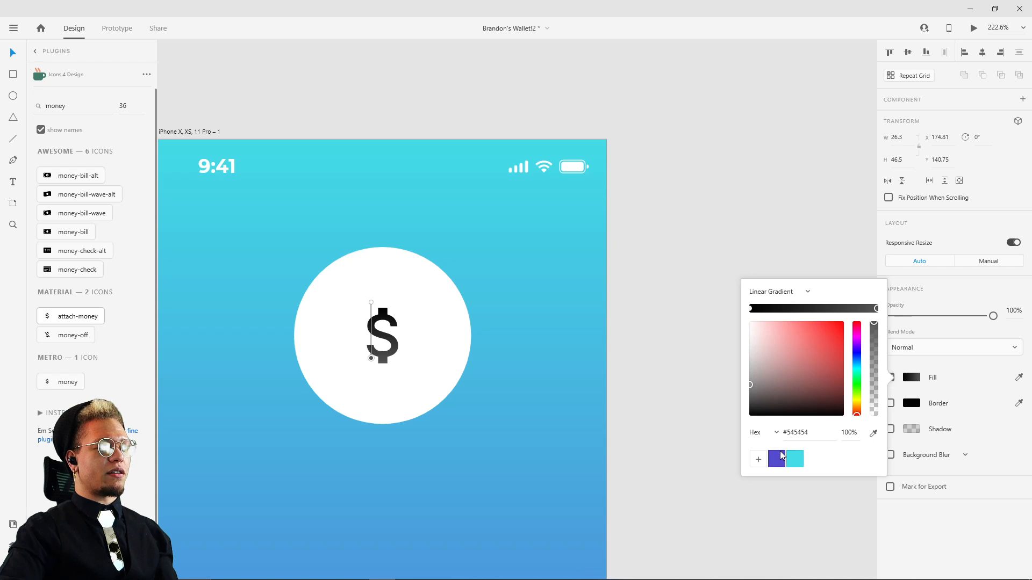
click(794, 458)
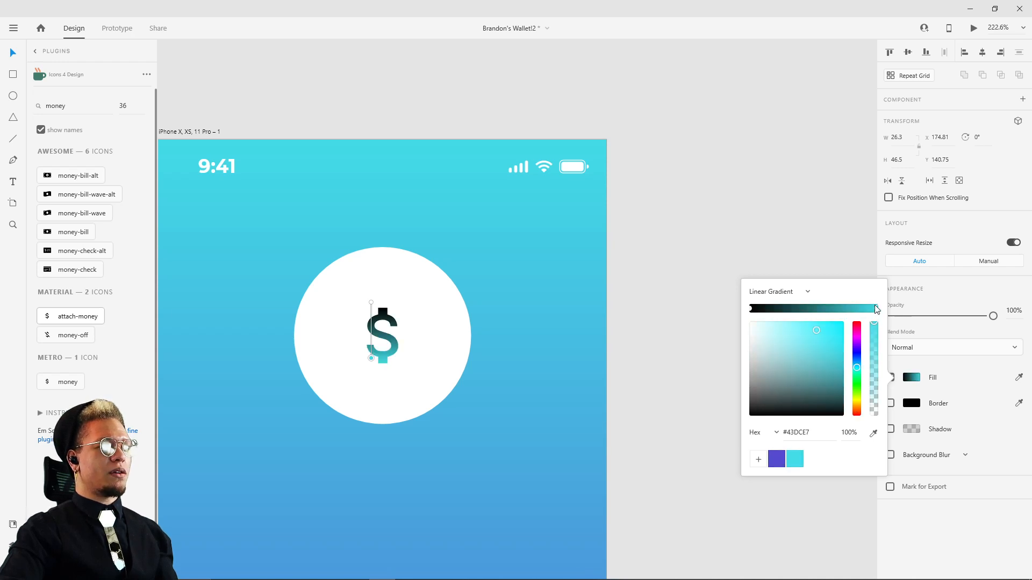
click(752, 310)
click(776, 461)
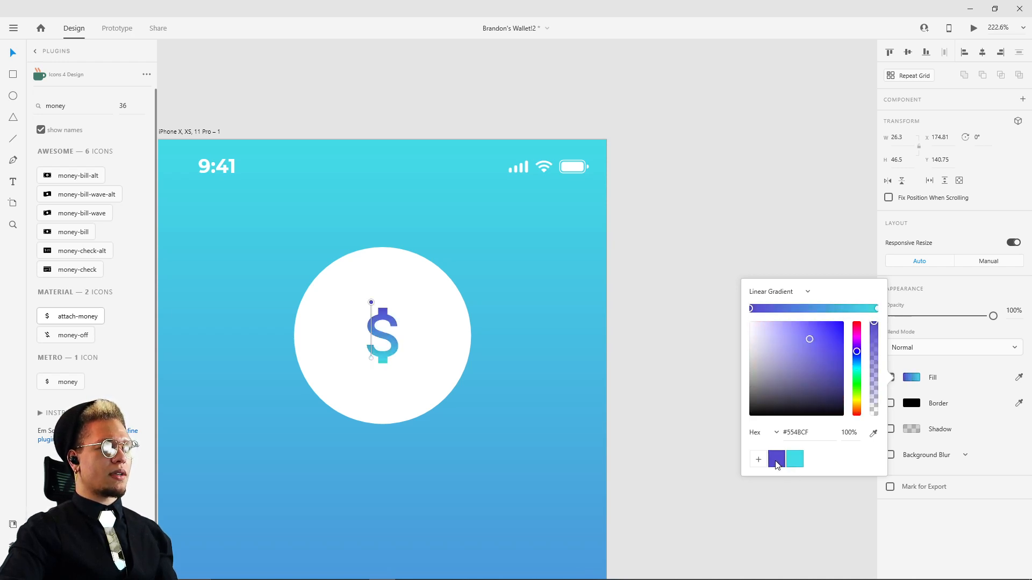
click(433, 330)
click(710, 239)
Step: Reverse the dollar icon's gradient so cyan starts at its top edge and purple ends slightly below its base
scroll(647, 305, down, 5)
drag(703, 333, 672, 231)
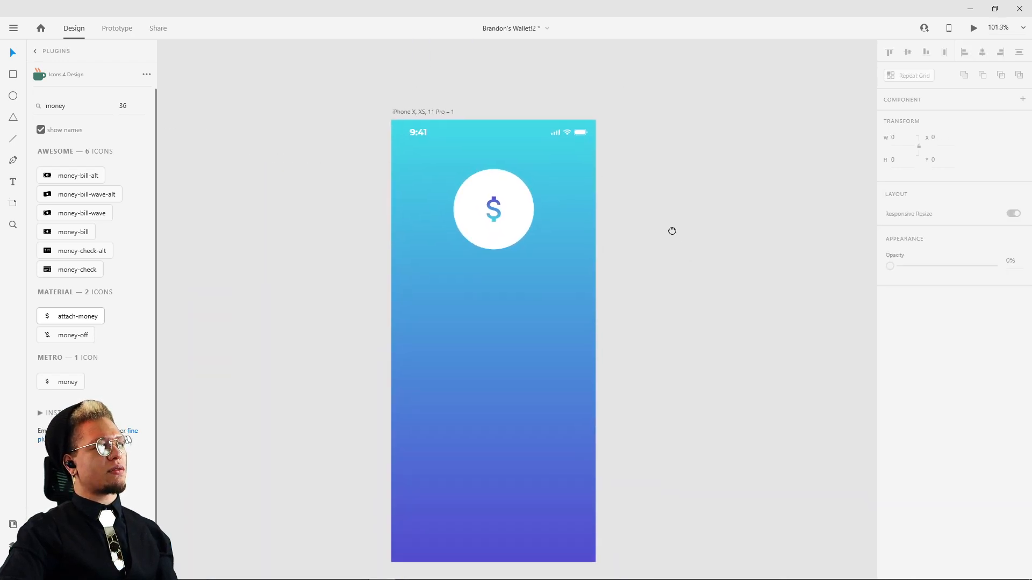
scroll(496, 216, up, 5)
click(494, 211)
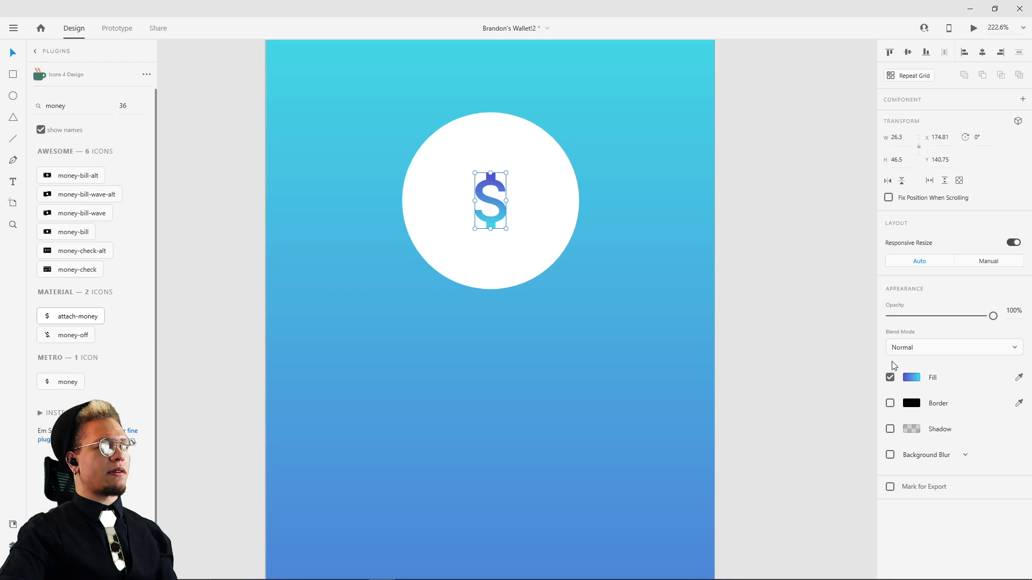
click(911, 377)
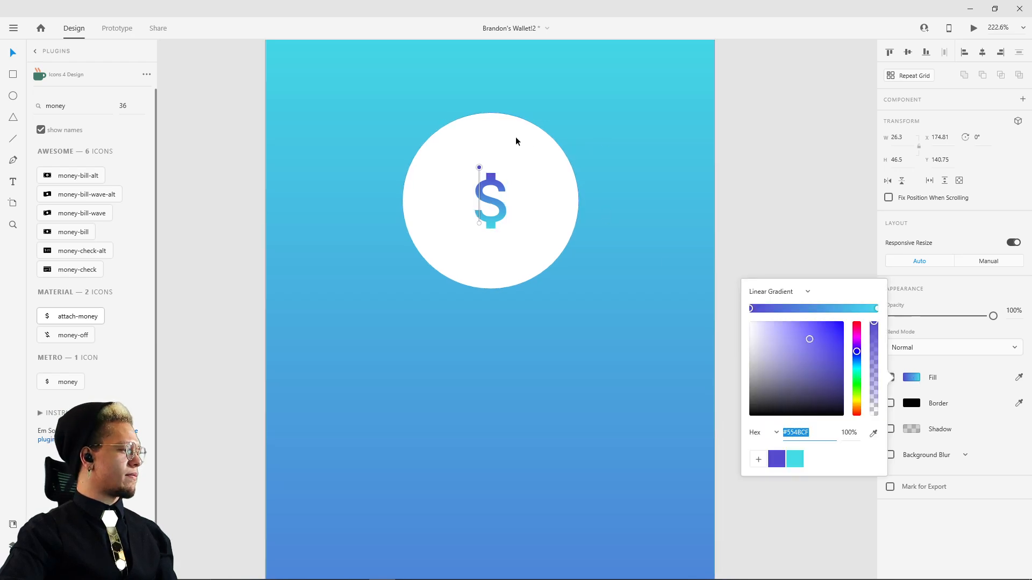
drag(477, 168, 488, 169)
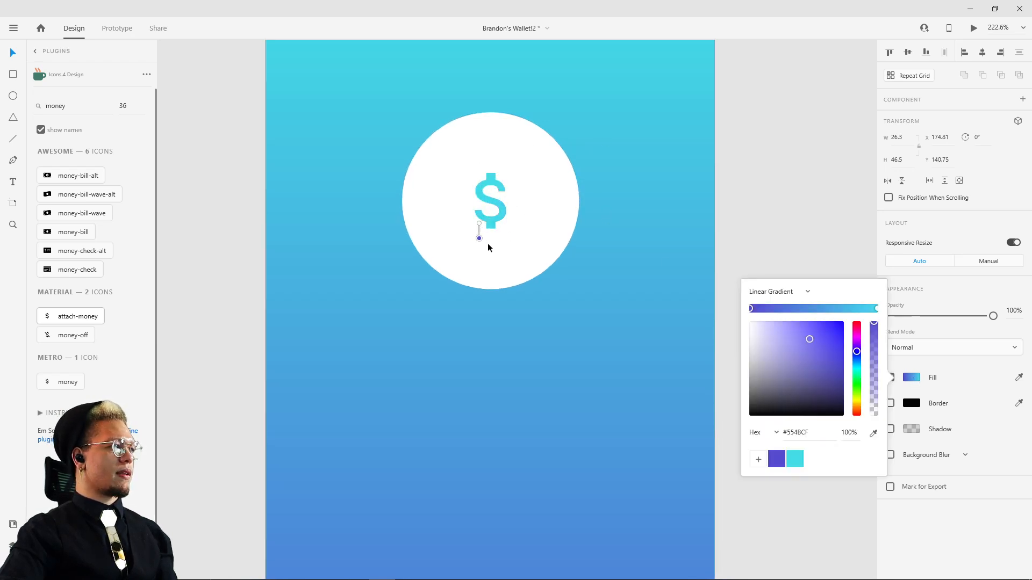
drag(478, 225, 478, 172)
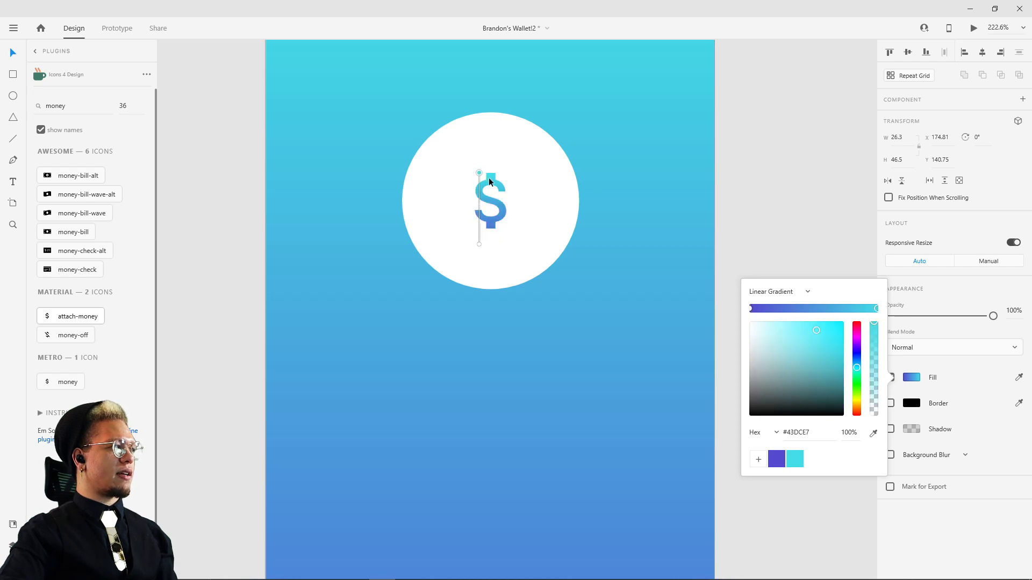
click(479, 245)
mouse_move(478, 245)
mouse_down()
mouse_move(474, 232)
mouse_move(488, 243)
mouse_up()
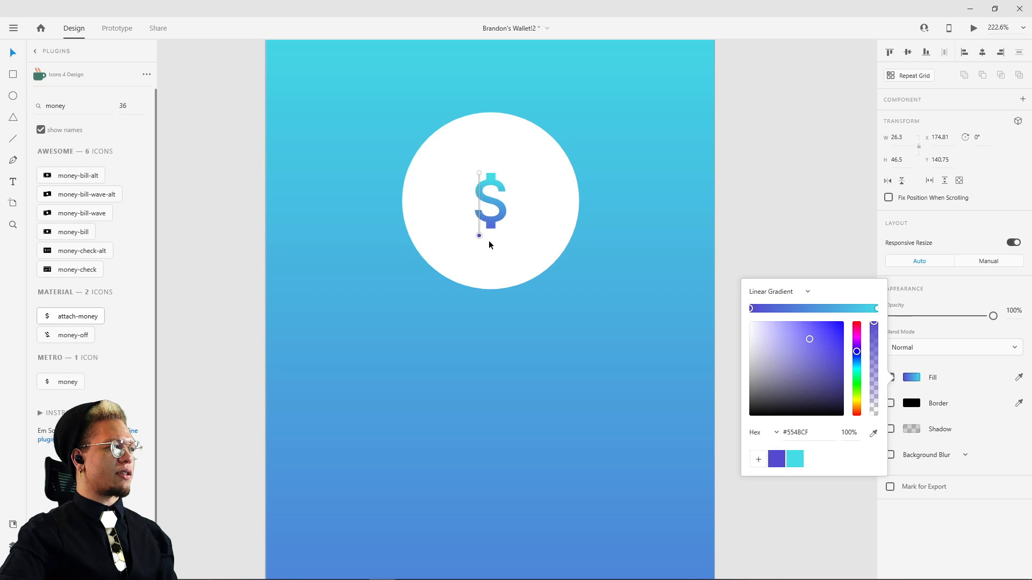
click(799, 224)
Step: Turn on a drop shadow for the white circle behind the dollar icon
scroll(787, 195, down, 5)
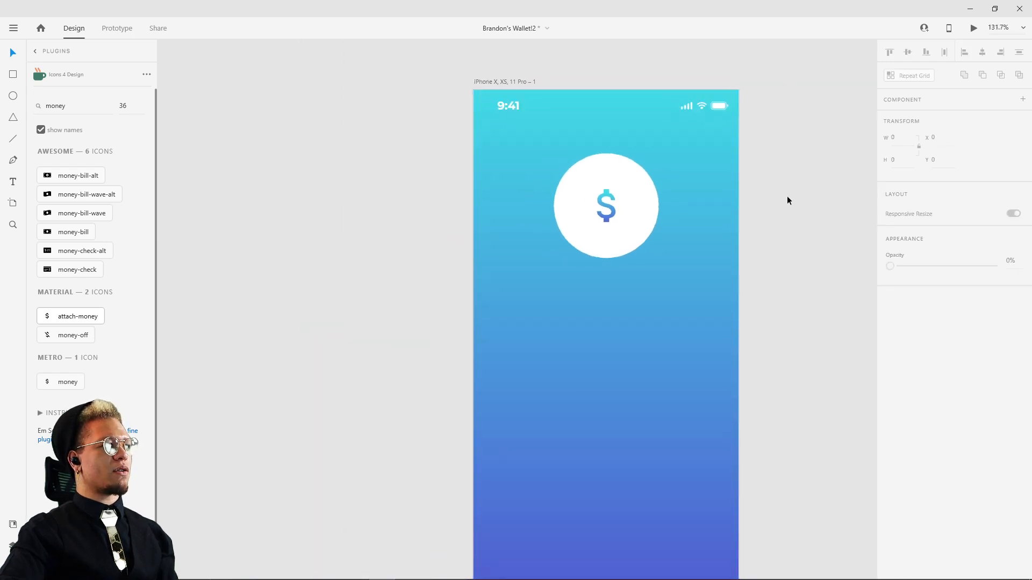
click(525, 289)
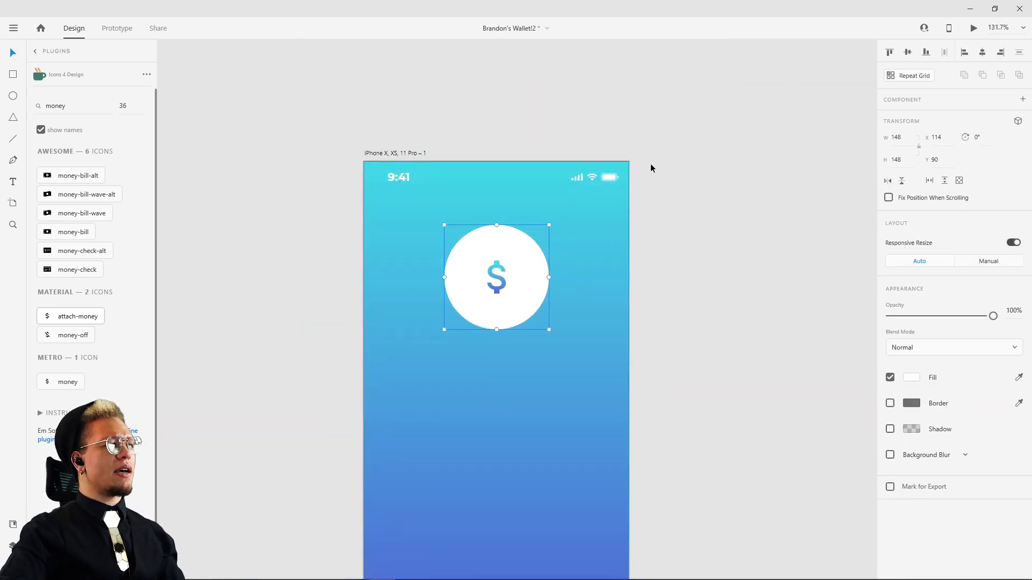
click(890, 430)
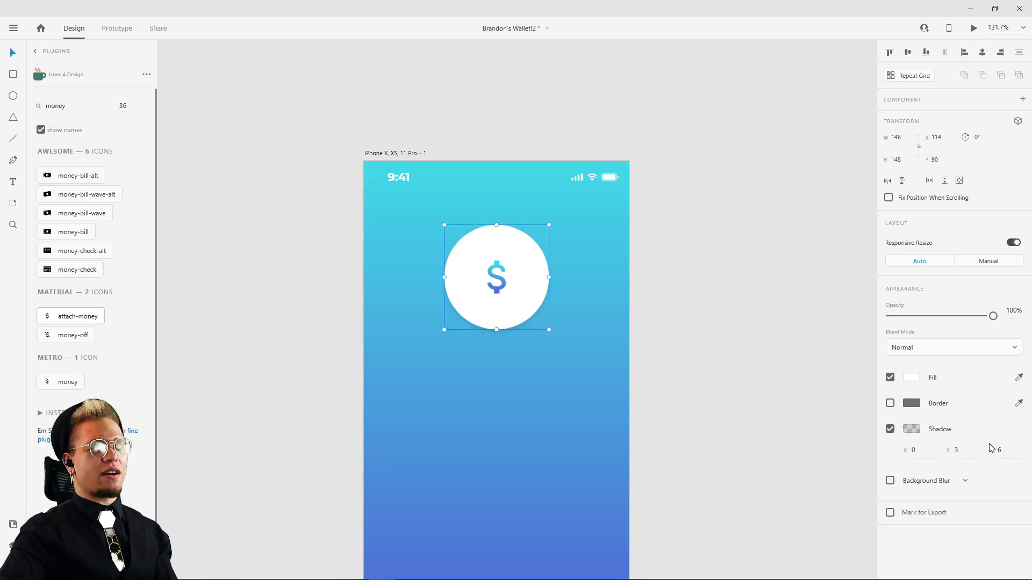
click(890, 431)
click(890, 430)
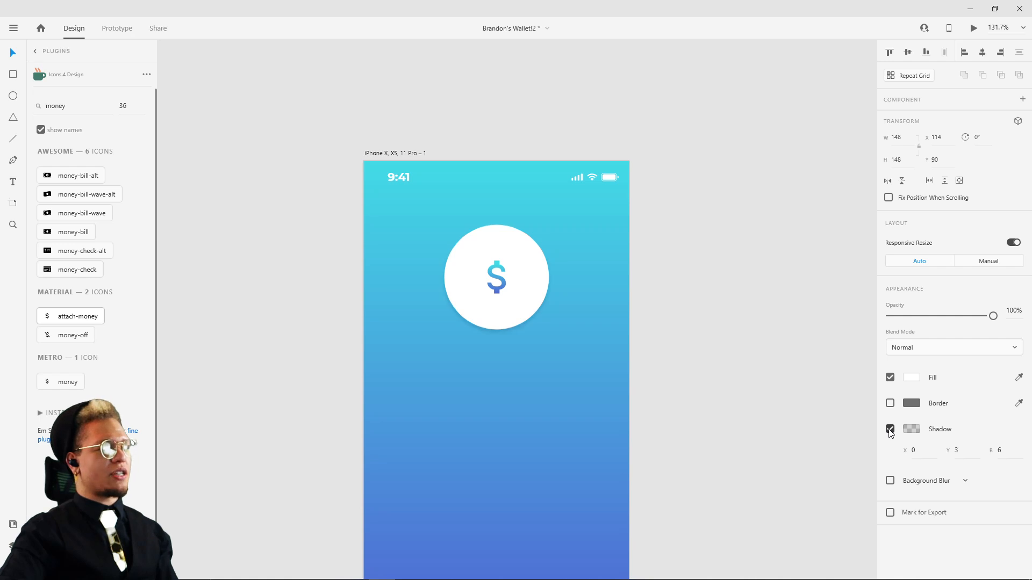
Step: Try a hard-edged black shadow on the white circle, with blur 0 and 100% opacity
drag(1010, 442, 1011, 388)
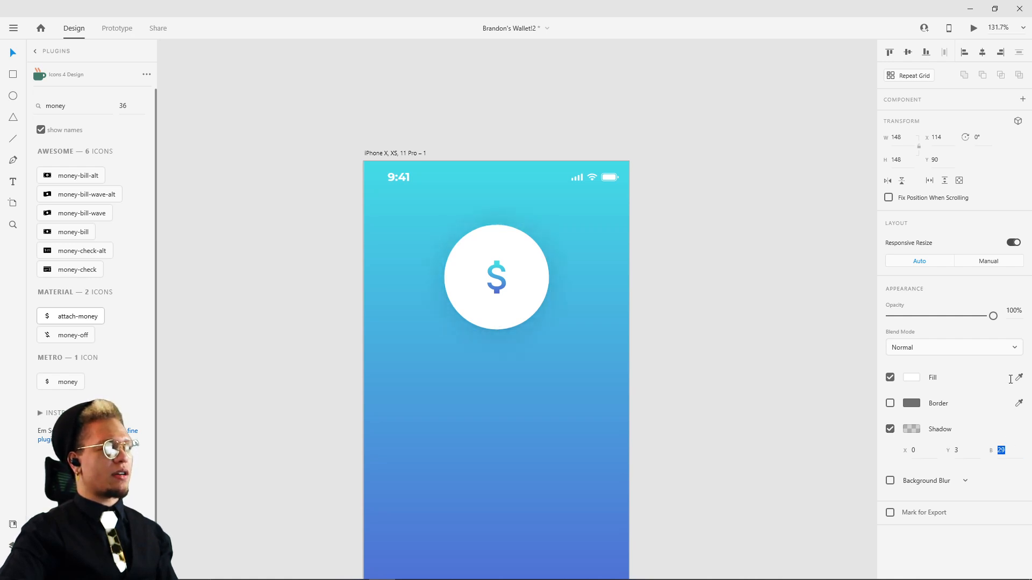
drag(1010, 342, 1009, 335)
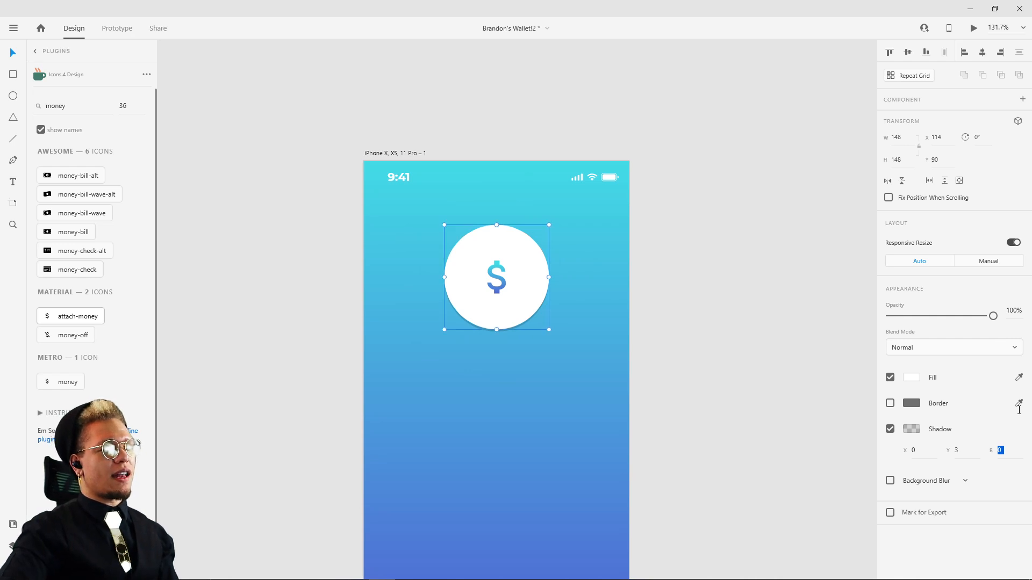
click(914, 430)
drag(873, 432, 859, 269)
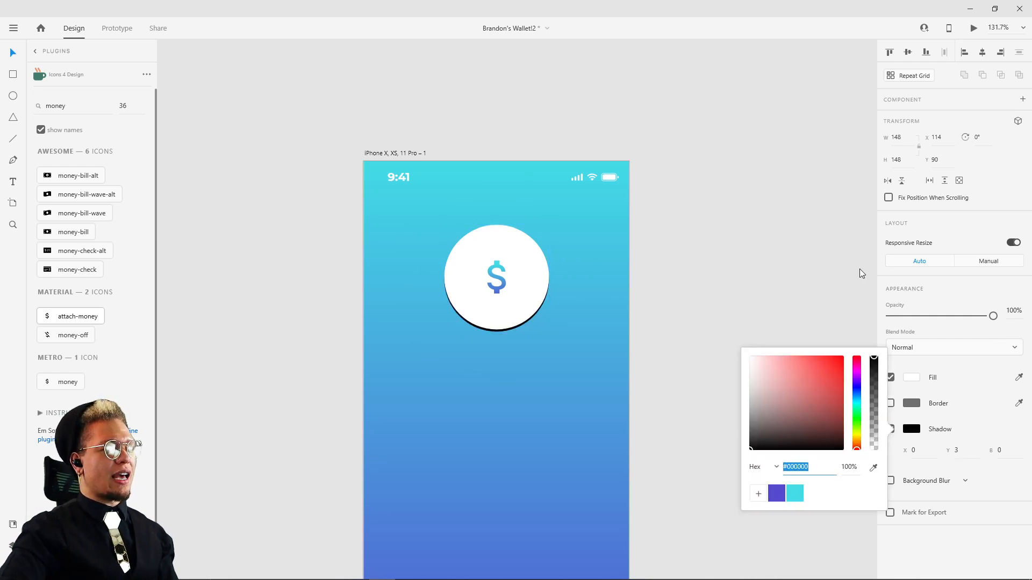
click(679, 213)
click(506, 316)
scroll(509, 334, up, 5)
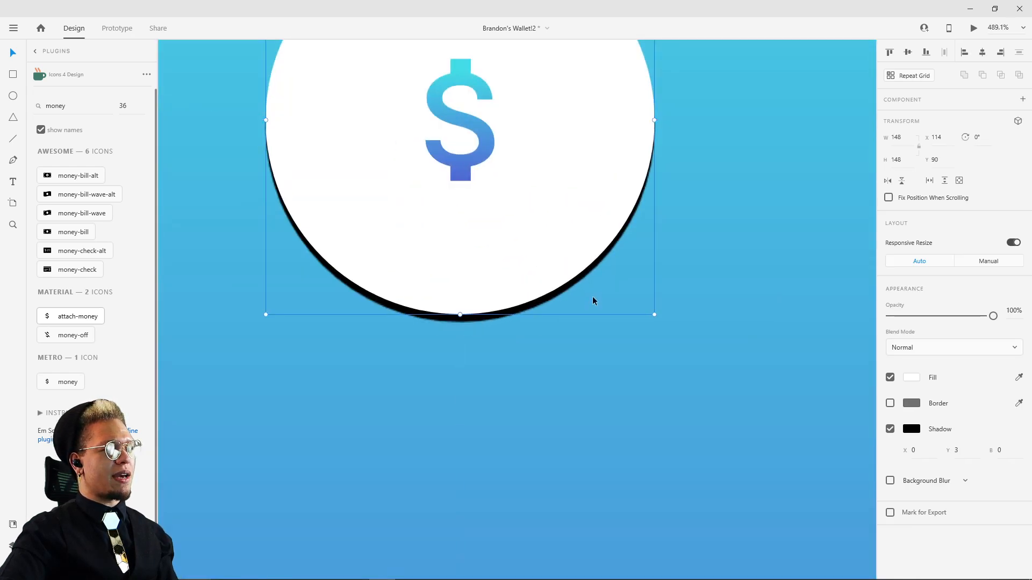
scroll(593, 300, down, 3)
click(549, 271)
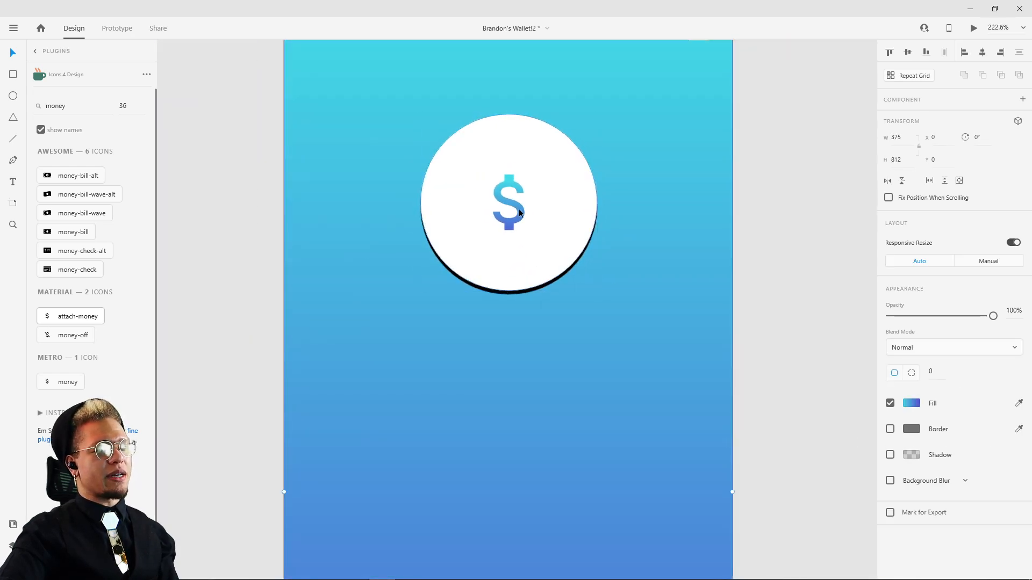
Step: Soften the white circle's shadow by setting its blur to 17 and its black colour to 18% opacity
click(558, 241)
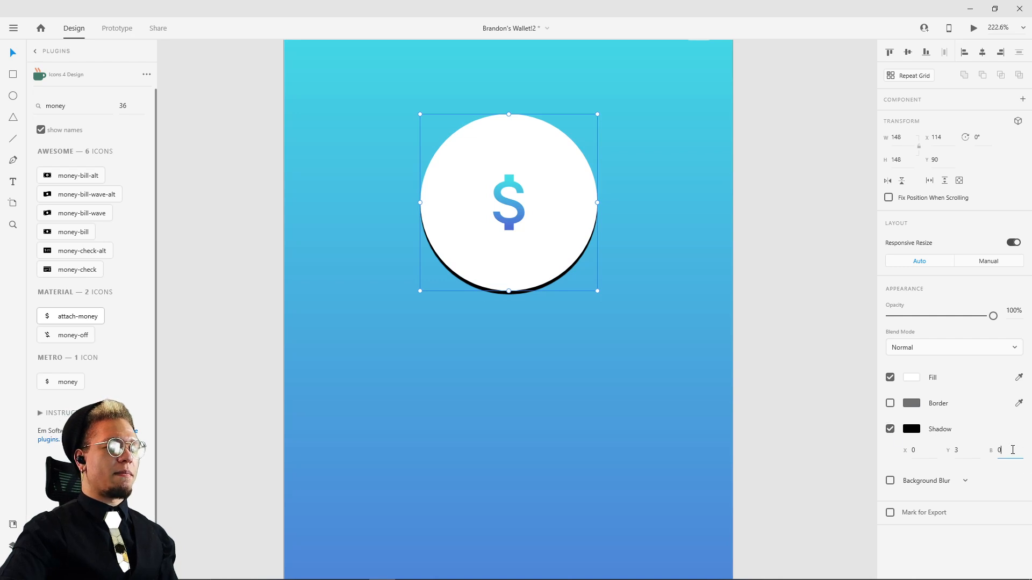
drag(1012, 450, 1009, 415)
click(912, 428)
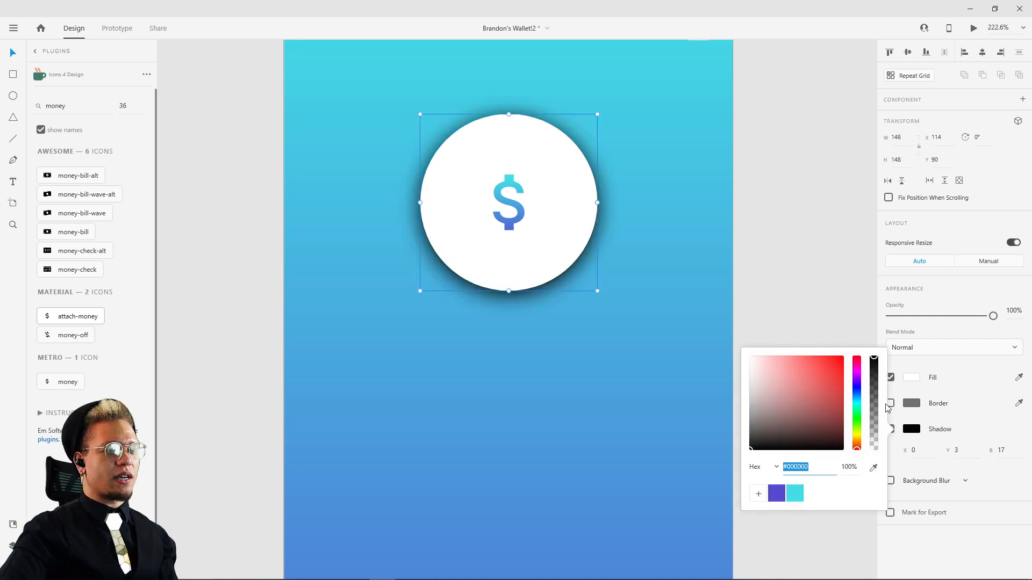
drag(877, 360, 876, 433)
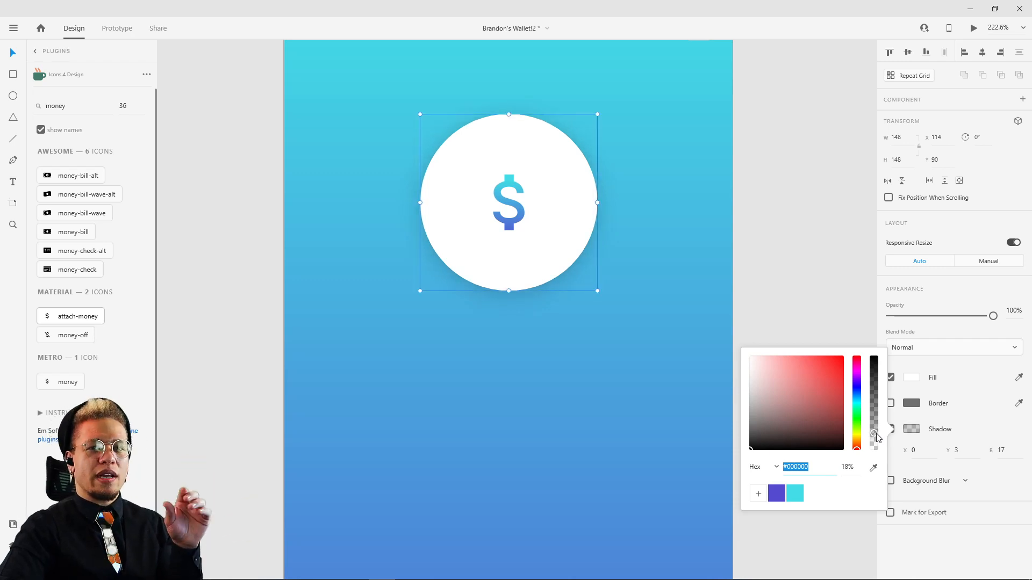
click(1000, 426)
Step: Try different vertical and horizontal offsets for the circle's shadow and return them to Y 3 and X 0
mouse_move(969, 451)
mouse_down()
mouse_move(970, 419)
mouse_move(970, 442)
mouse_up()
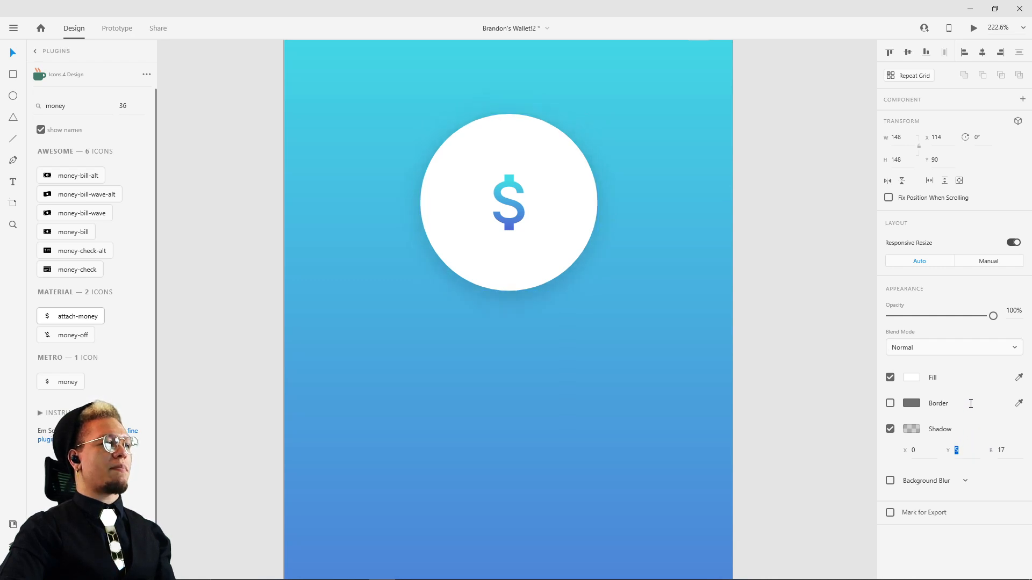
drag(971, 403, 972, 494)
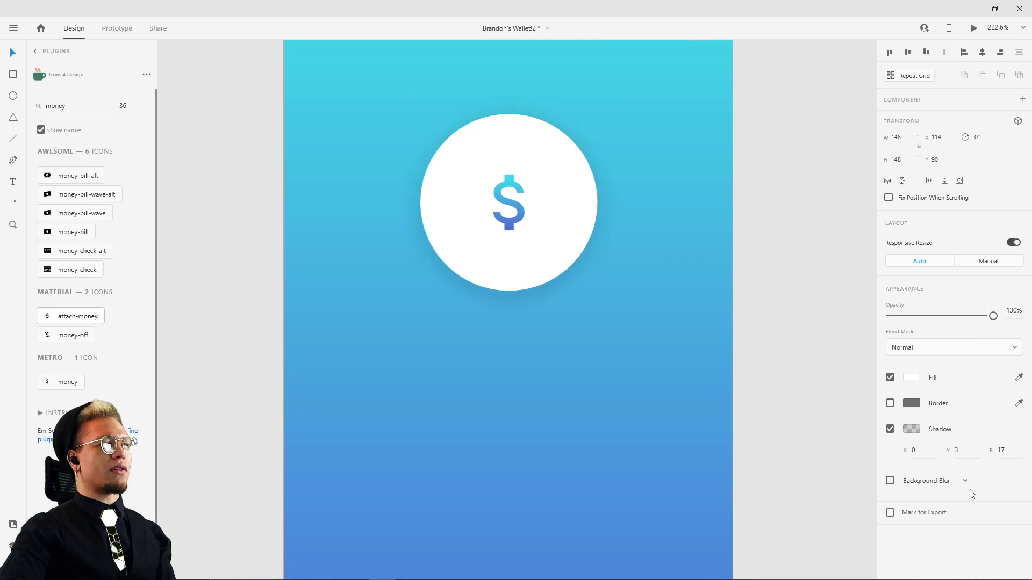
drag(914, 450, 887, 404)
text(0)
key(Return)
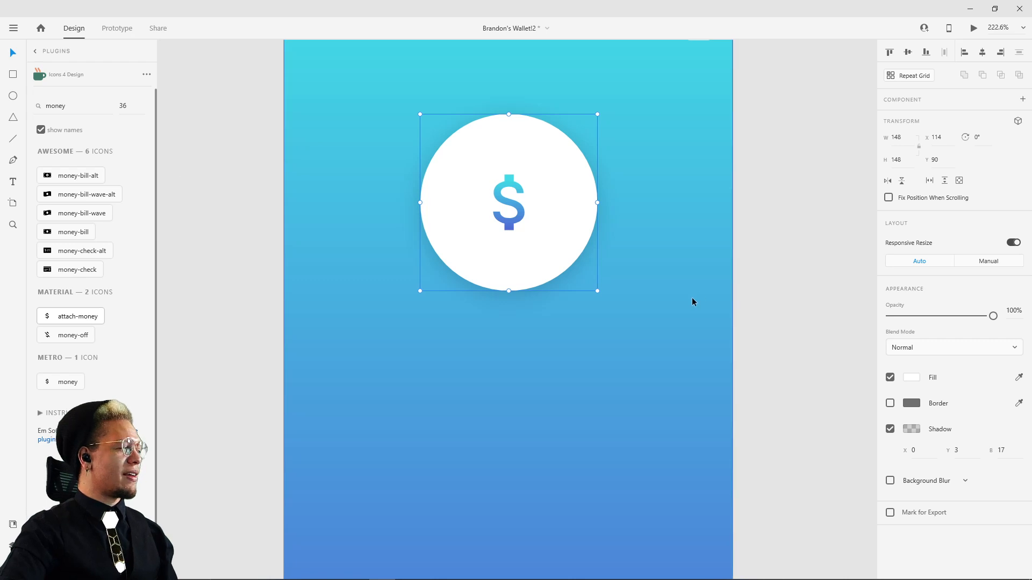
Step: Set the circle's shadow blur to 39 and its vertical offset to 14
drag(1015, 452, 1014, 442)
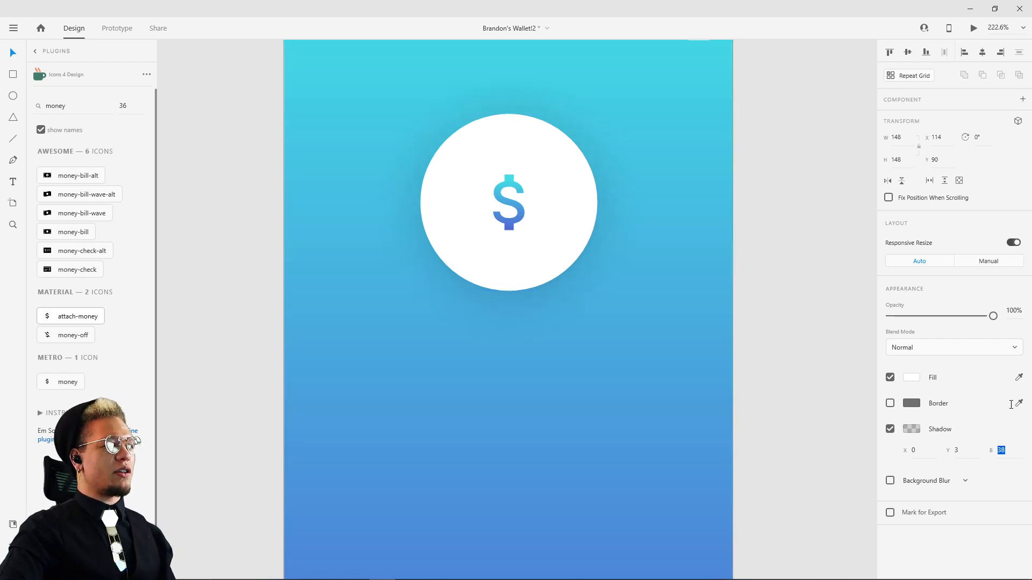
drag(1011, 405, 1011, 402)
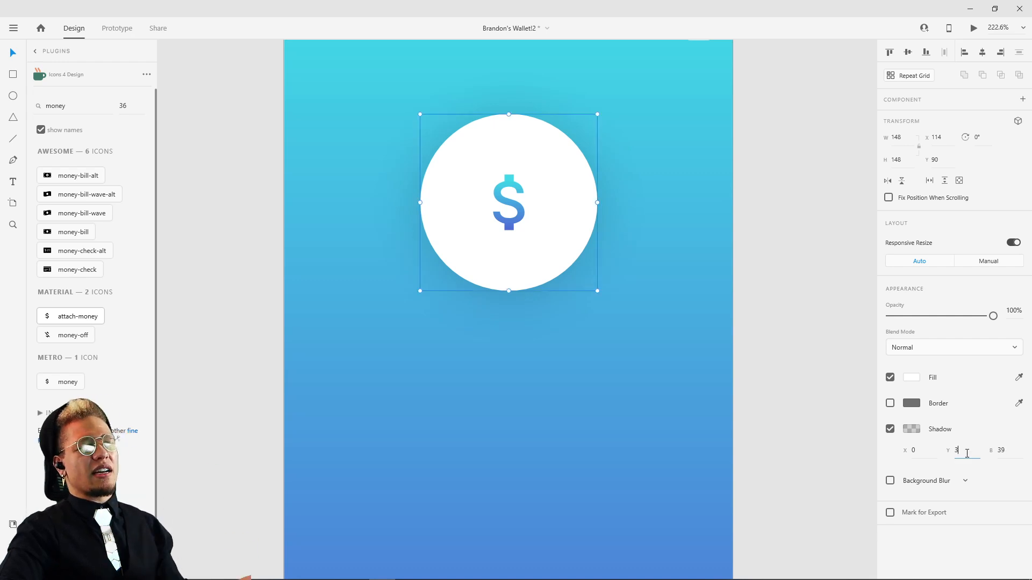
drag(965, 454, 970, 444)
text(0)
key(Return)
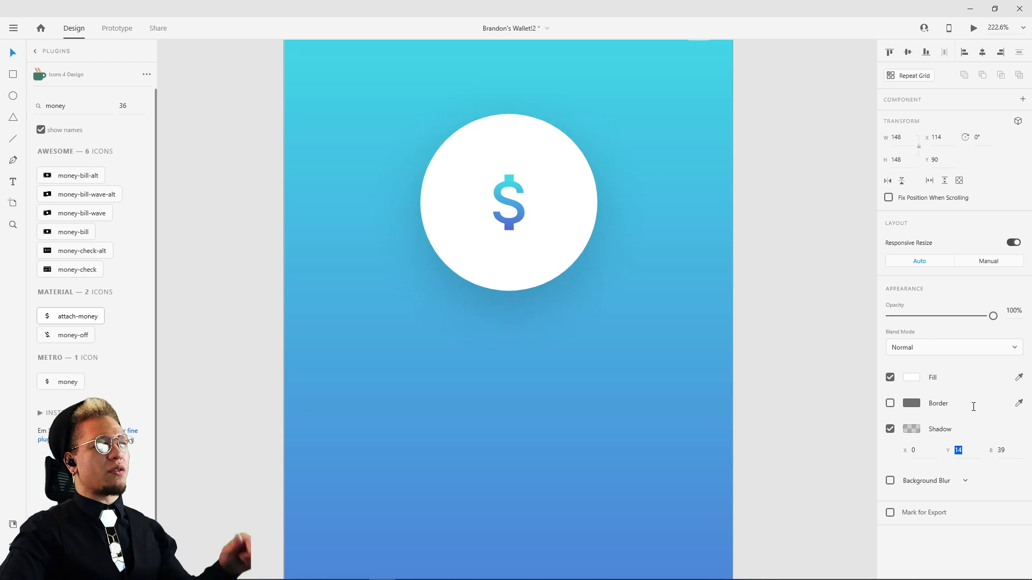
Step: Add the text DOLLAS below the circular logo on the new artboard
click(791, 240)
scroll(791, 237, down, 4)
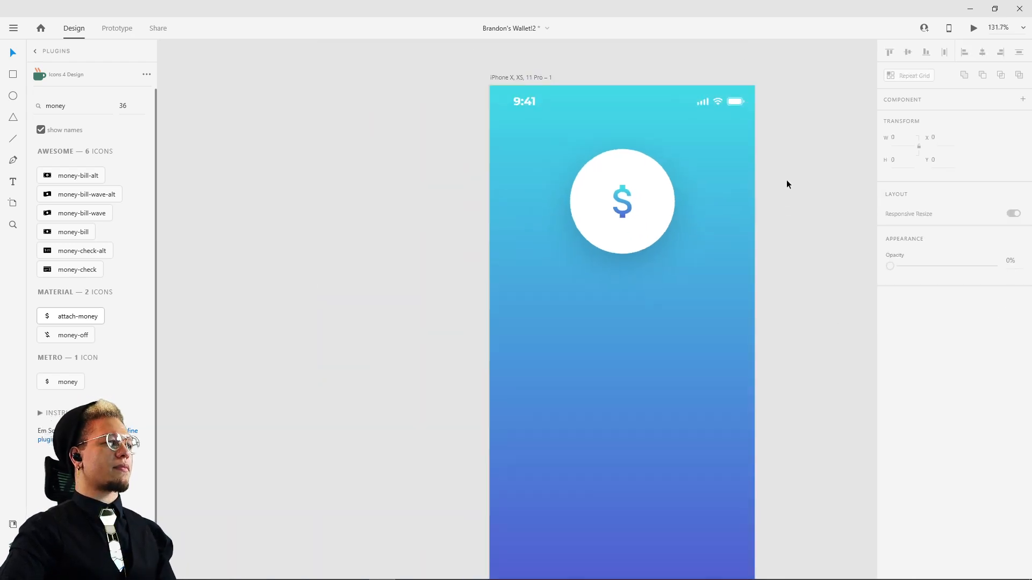
key(t)
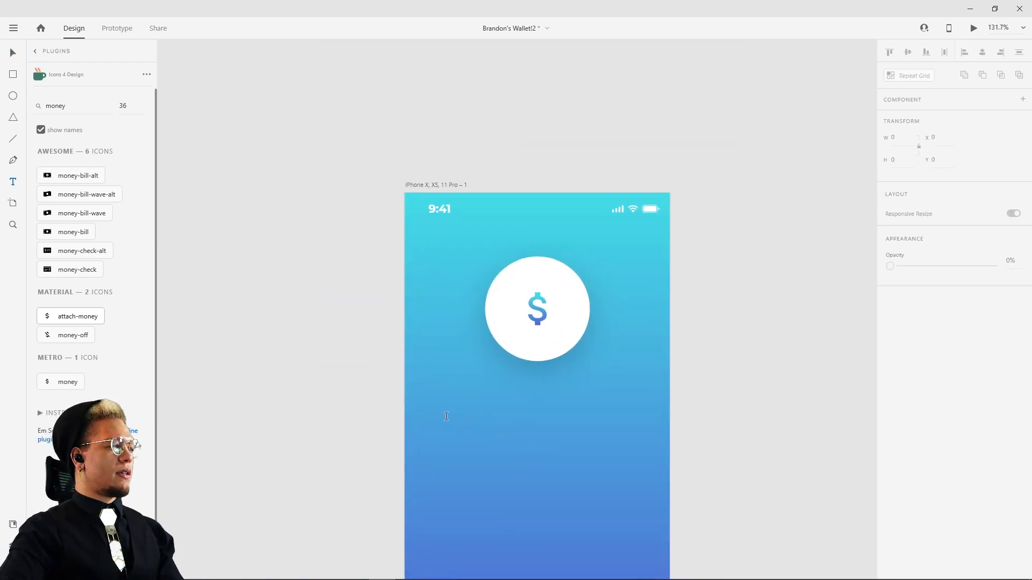
click(447, 417)
text(DOLLAS)
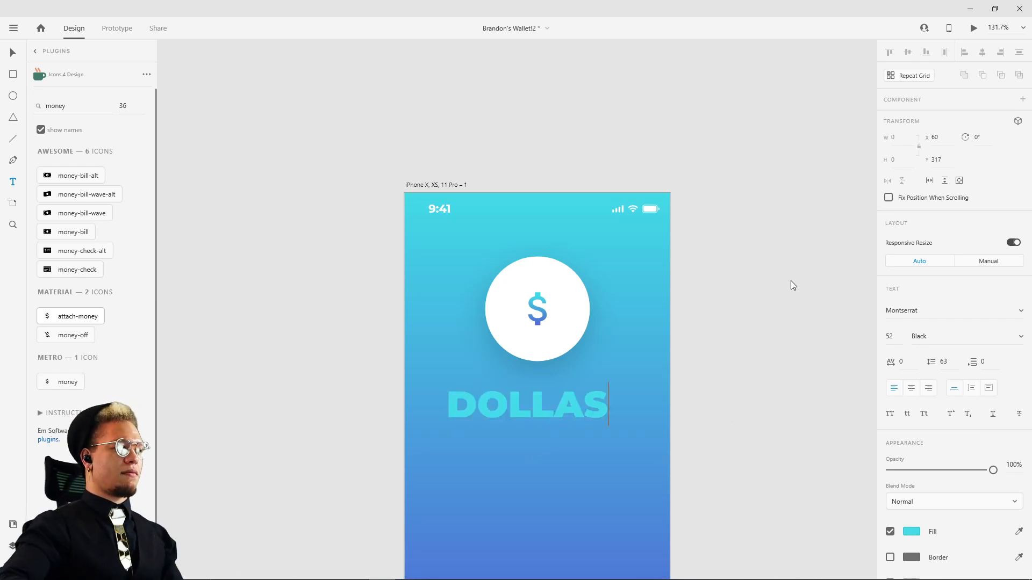
Step: Fill the DOLLAS text with white (#FFFFFF) and save that colour as a swatch
key(Escape)
click(913, 531)
drag(830, 490, 582, 313)
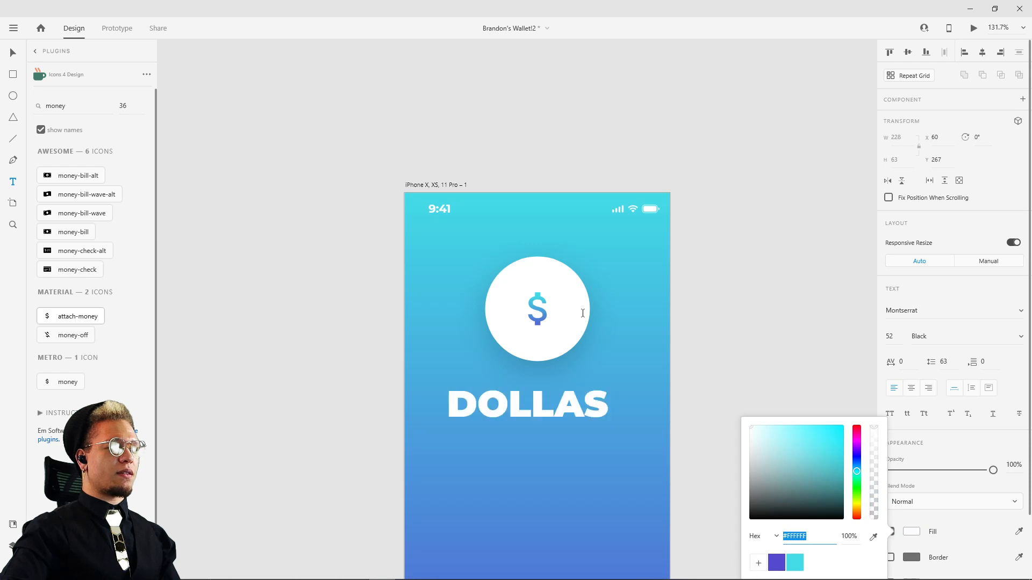
click(758, 562)
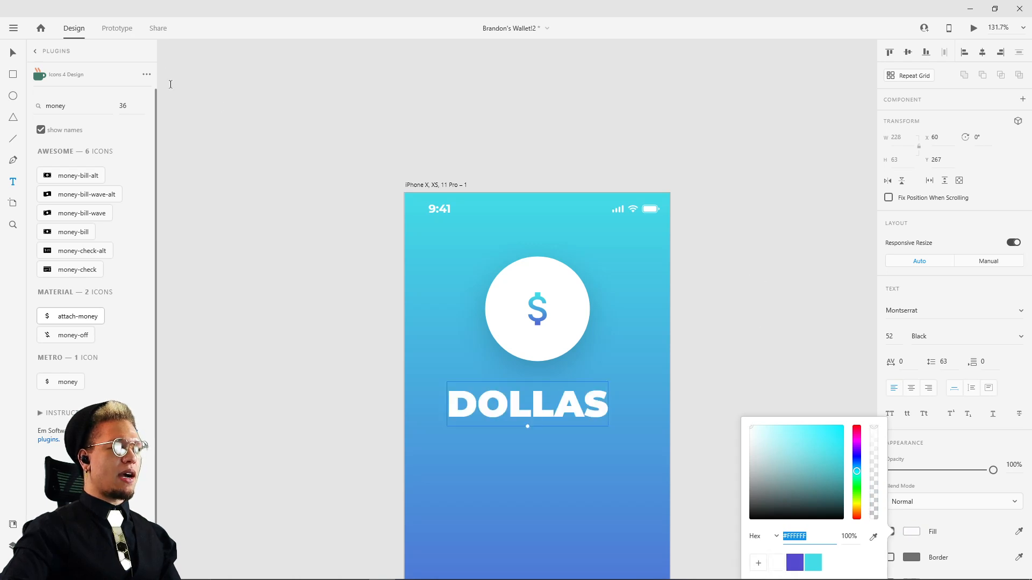
click(199, 79)
key(Escape)
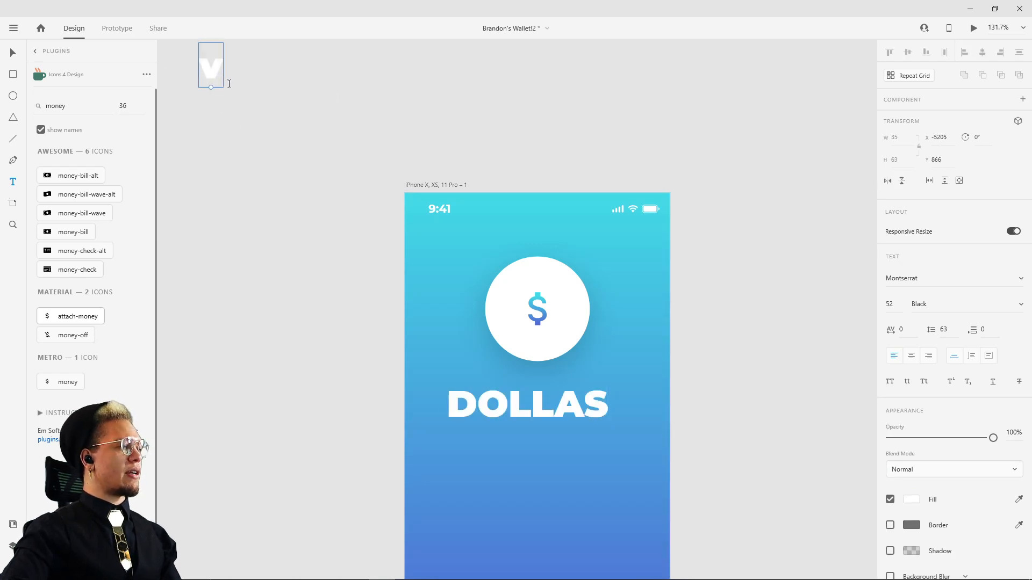
key(Delete)
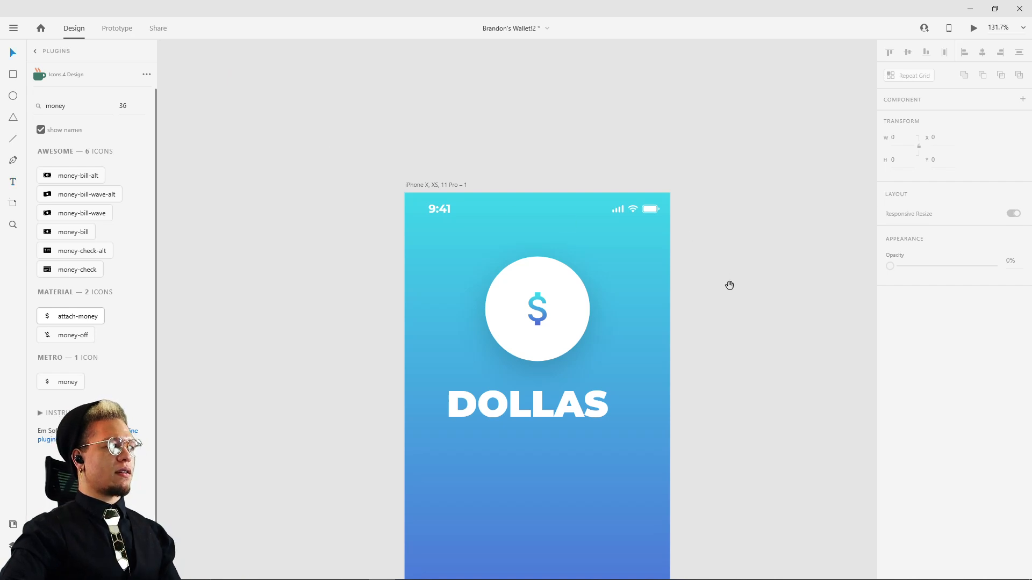
Step: Move the DOLLAS title slightly up and centre it beneath the circular logo
drag(730, 285, 692, 188)
drag(508, 297, 514, 287)
click(731, 279)
scroll(678, 191, down, 4)
drag(710, 182, 599, 413)
drag(566, 286, 595, 403)
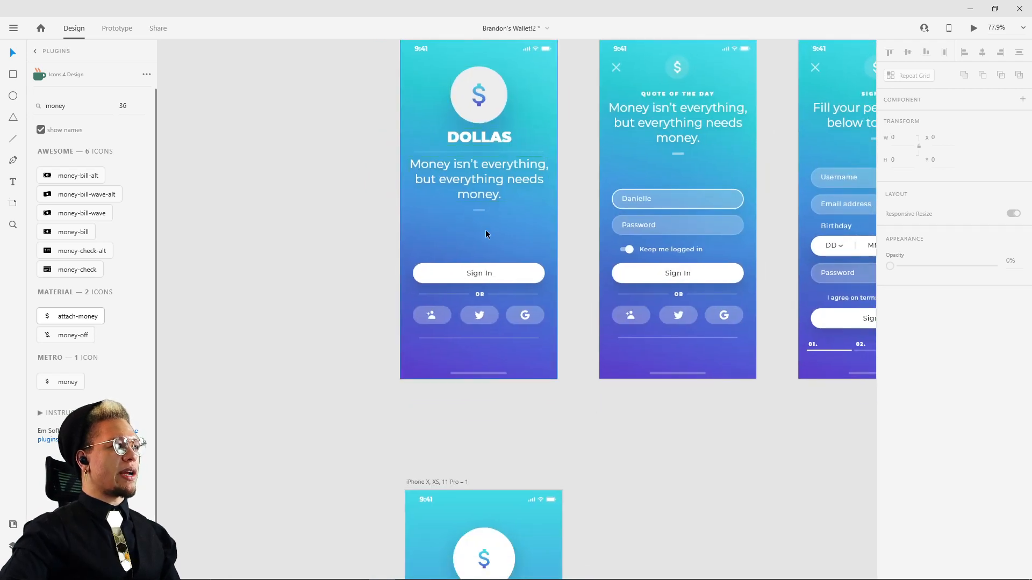
drag(646, 471, 654, 377)
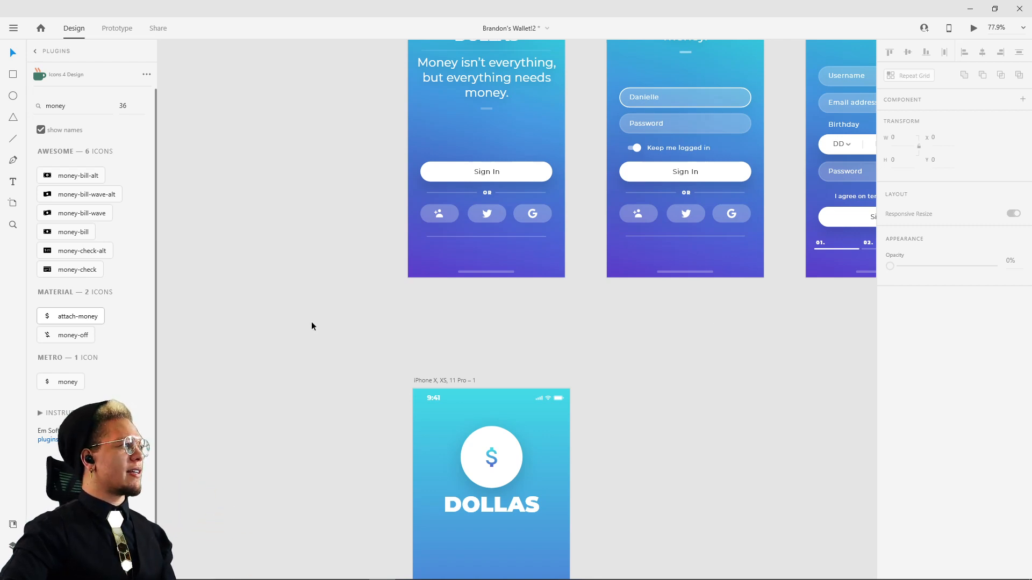
key(t)
click(251, 184)
text(asdf)
key(Escape)
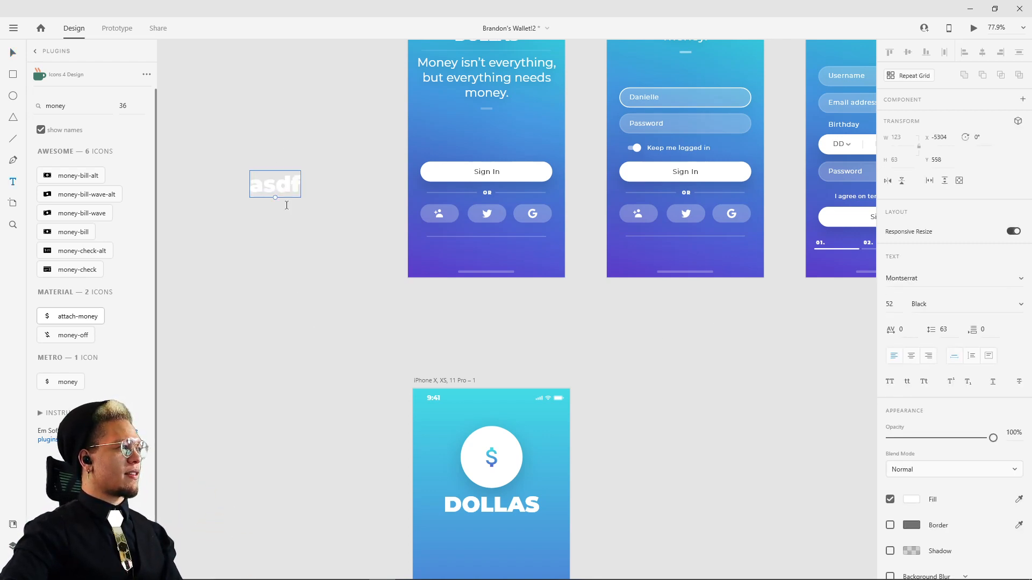
drag(276, 191, 731, 381)
click(1022, 278)
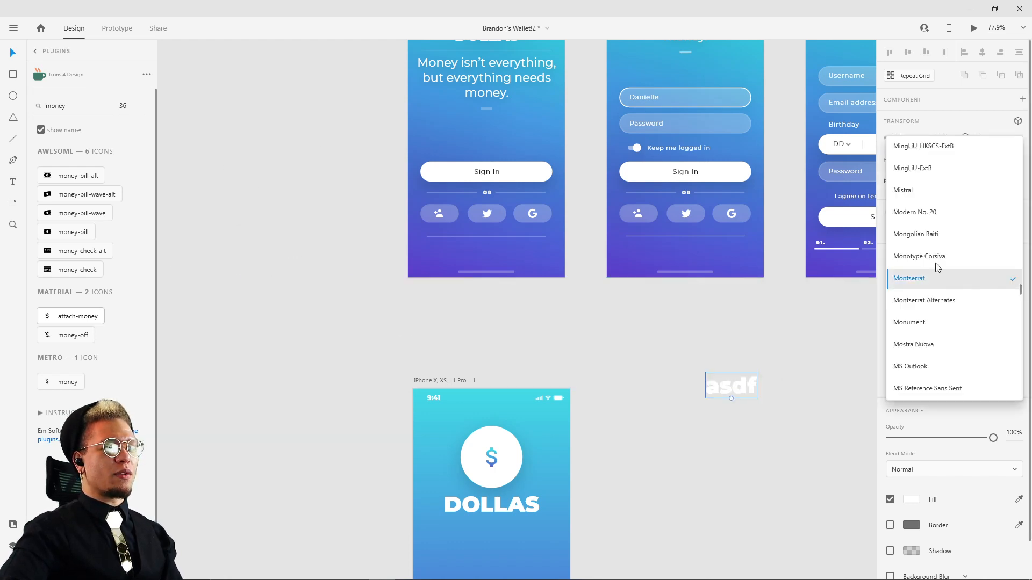
click(843, 514)
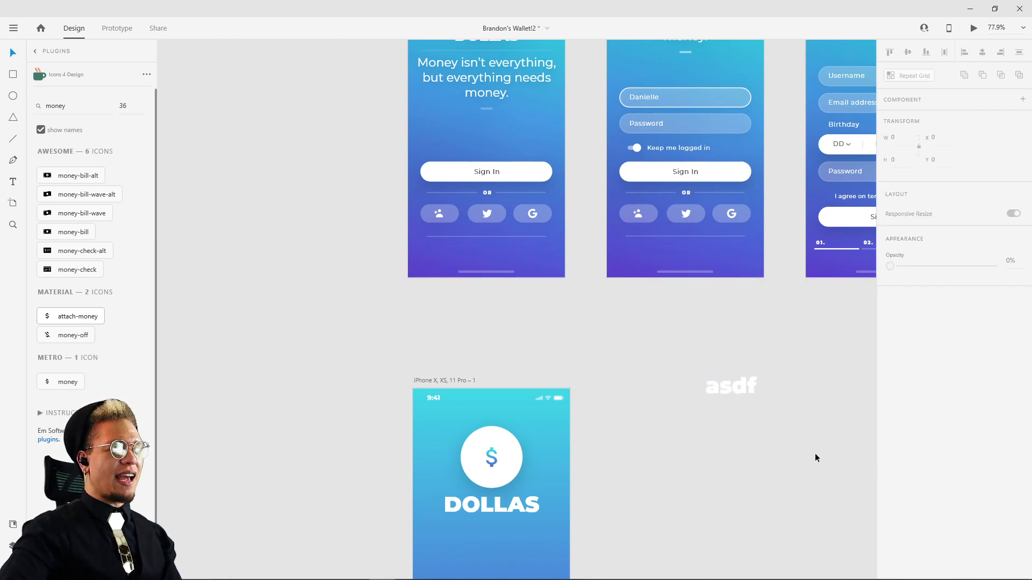
click(724, 387)
key(Delete)
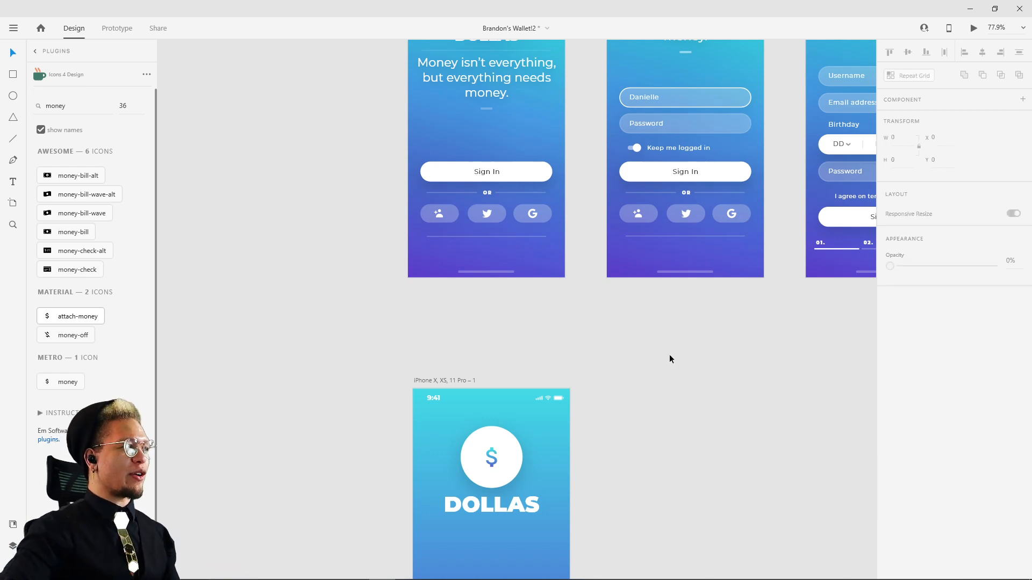
Step: Draw a horizontal divider line about 318 wide below the DOLLAS title and colour its border white
drag(670, 355, 651, 449)
drag(697, 522, 685, 280)
scroll(476, 446, up, 3)
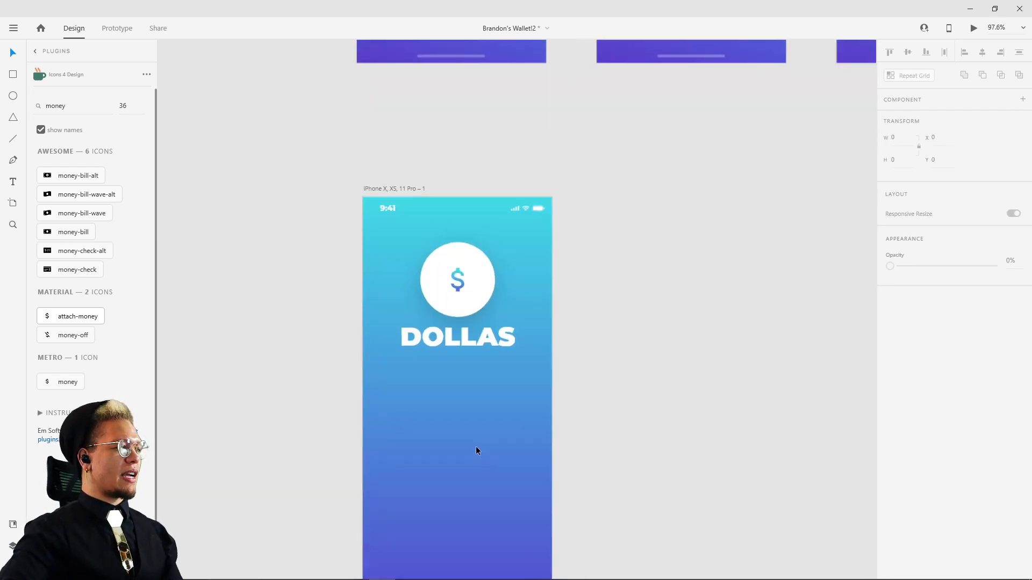
key(l)
drag(334, 336, 559, 337)
click(919, 381)
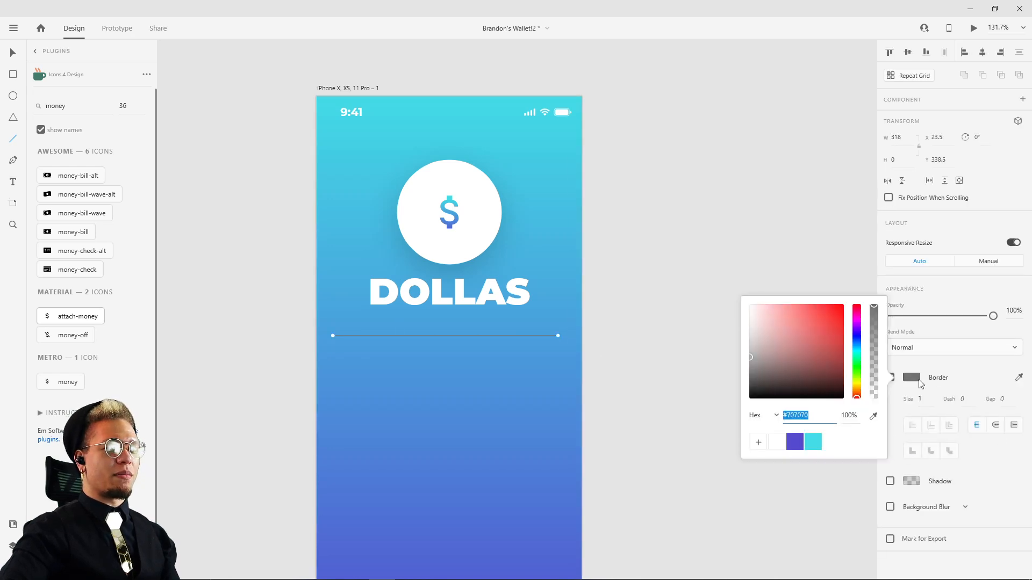
drag(794, 368, 664, 134)
click(664, 135)
key(v)
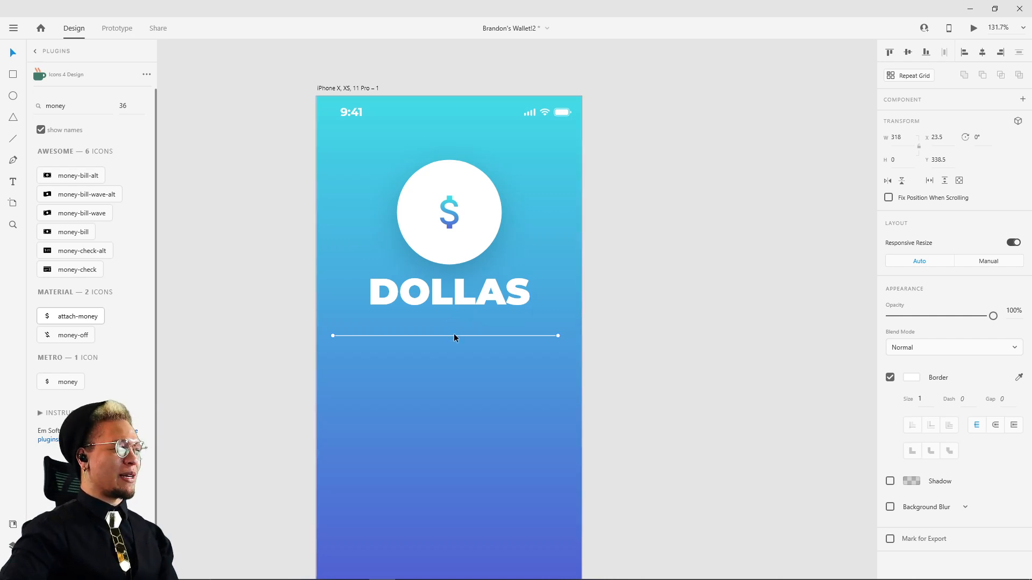
Step: Move the divider line up to Y 320.5 and lower its opacity to 22%
scroll(457, 337, up, 3)
drag(464, 327, 466, 298)
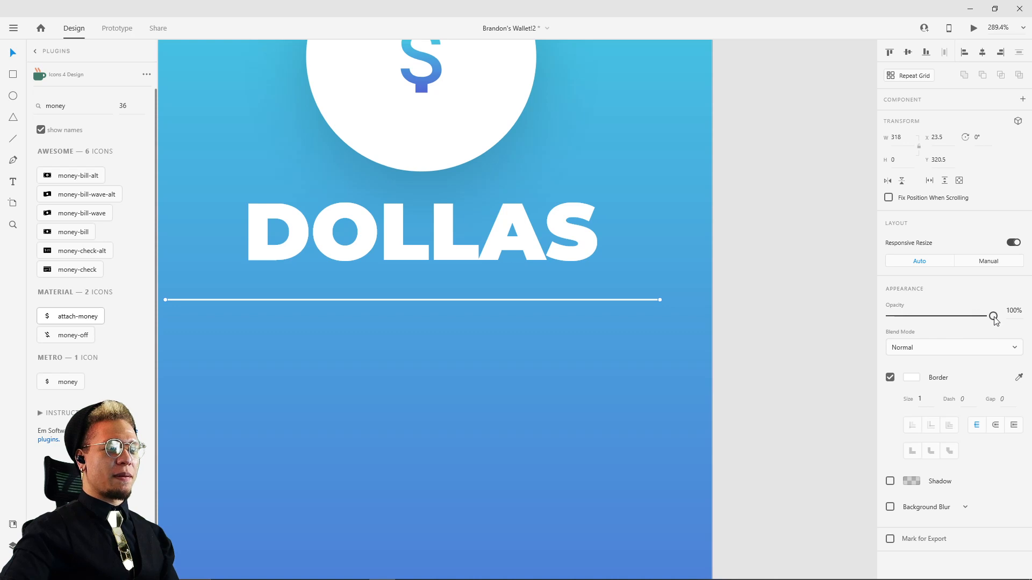
drag(993, 316, 961, 318)
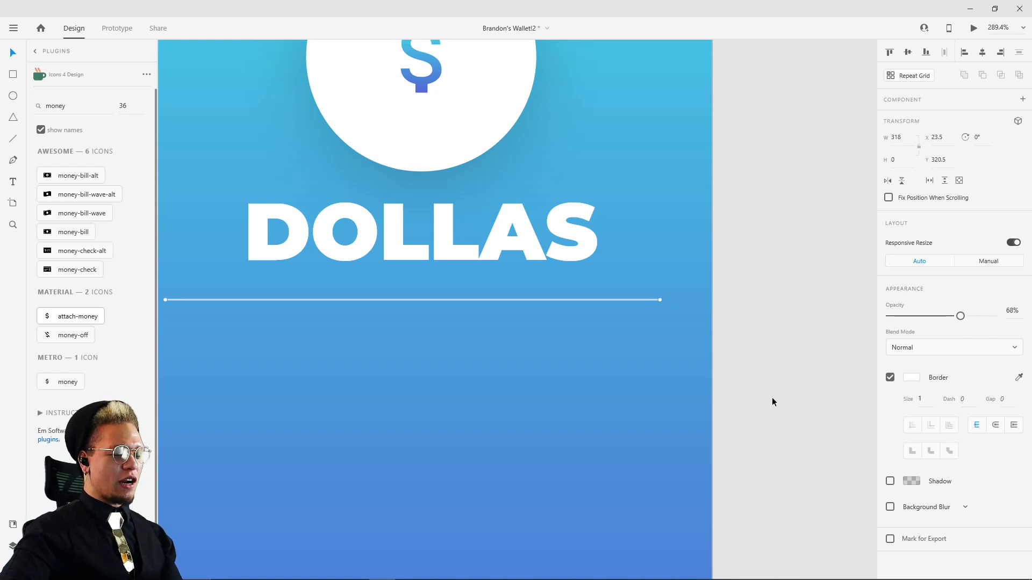
mouse_move(776, 217)
mouse_down()
mouse_move(864, 191)
mouse_move(765, 495)
mouse_up()
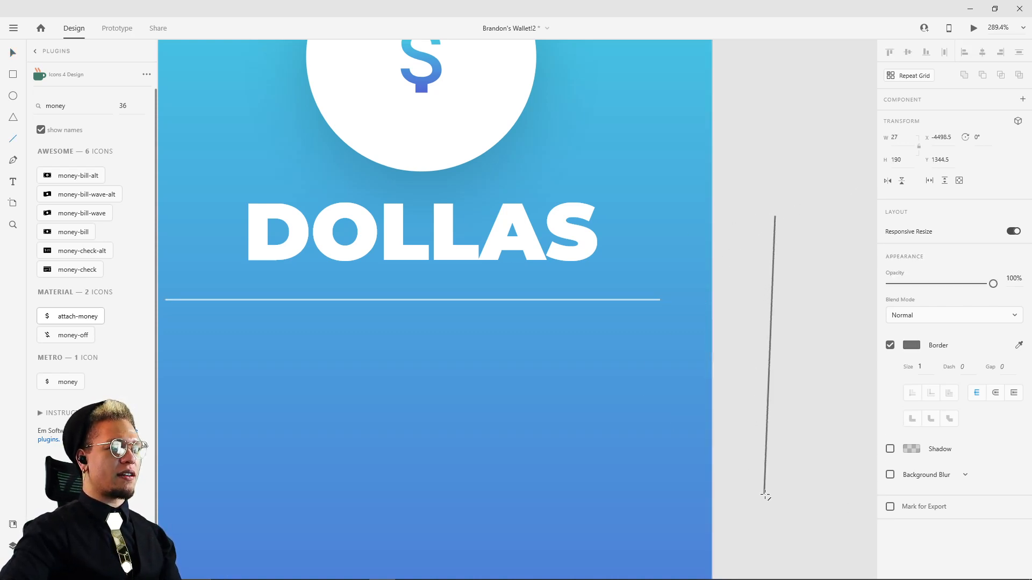
key(ctrl+z)
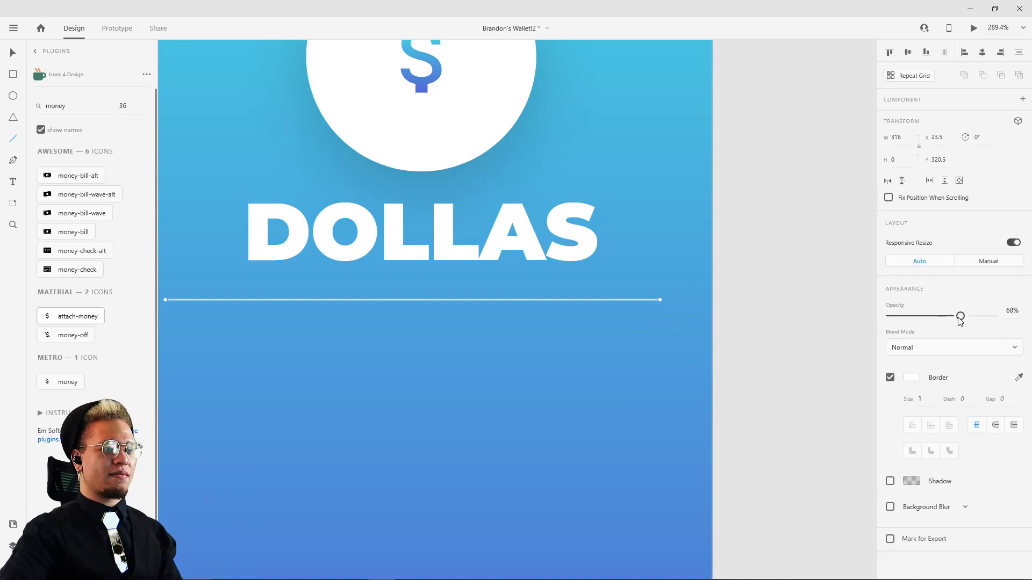
drag(960, 316, 916, 318)
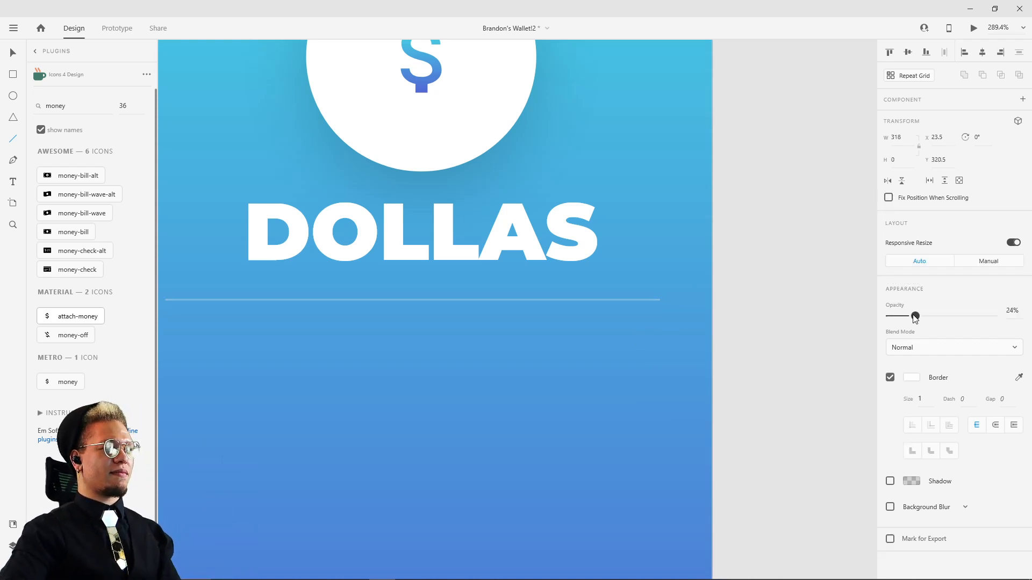
Step: Add two vertical guides on artboard 1, one at each side edge of the money quote's lettering
click(754, 246)
scroll(756, 245, down, 6)
drag(774, 232, 544, 505)
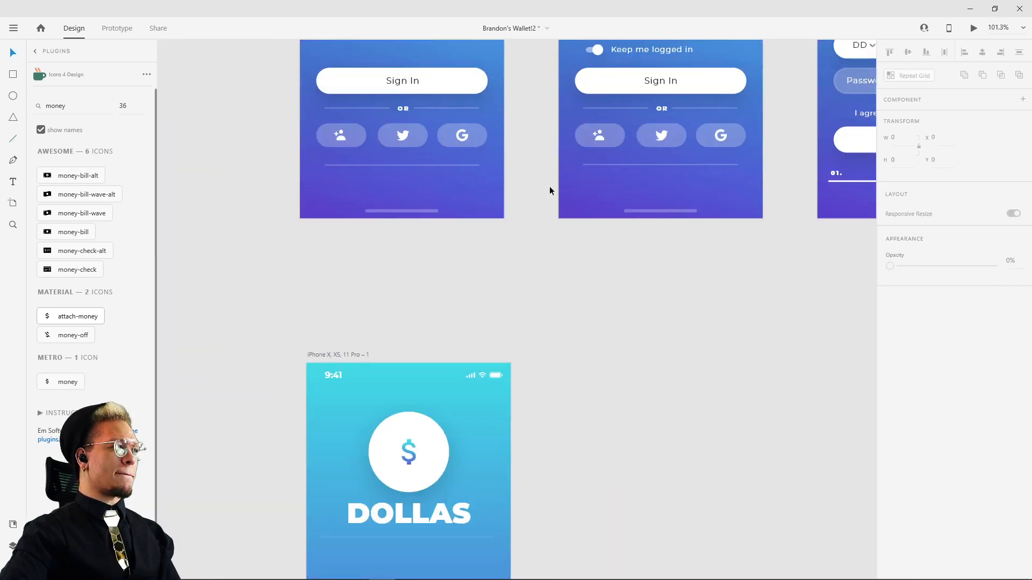
drag(550, 187, 655, 494)
scroll(420, 166, up, 3)
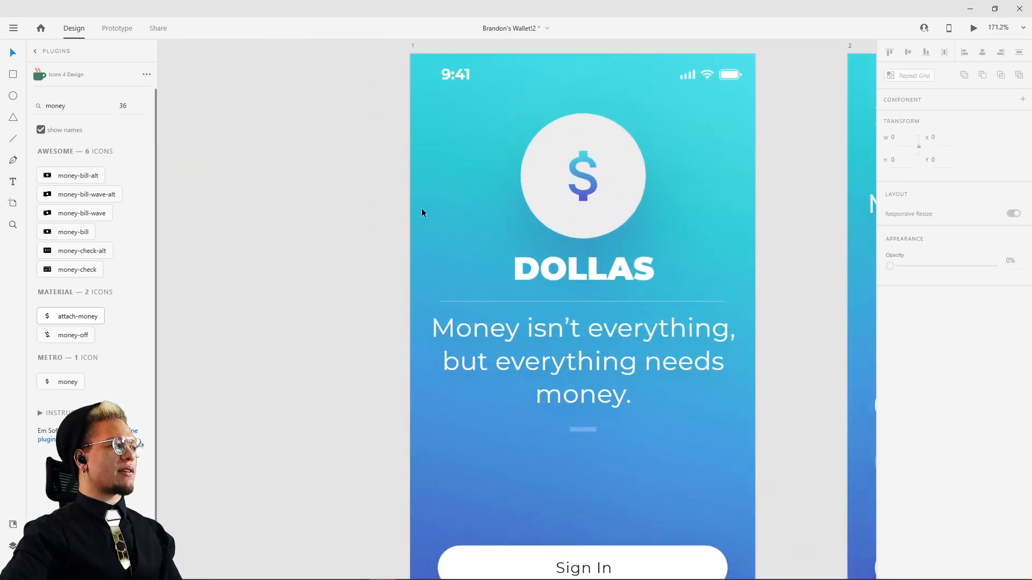
drag(408, 226, 434, 229)
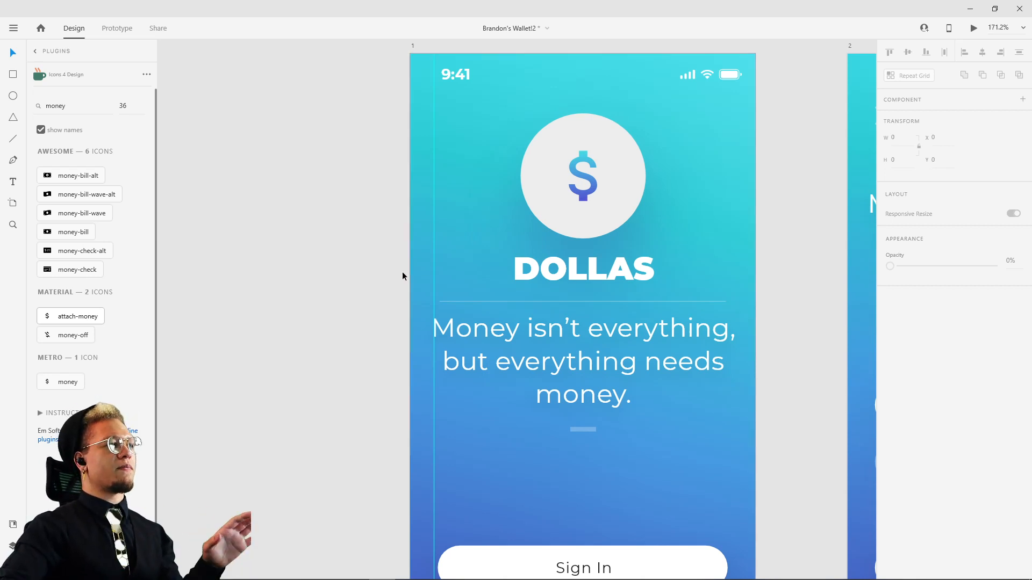
drag(406, 277, 735, 309)
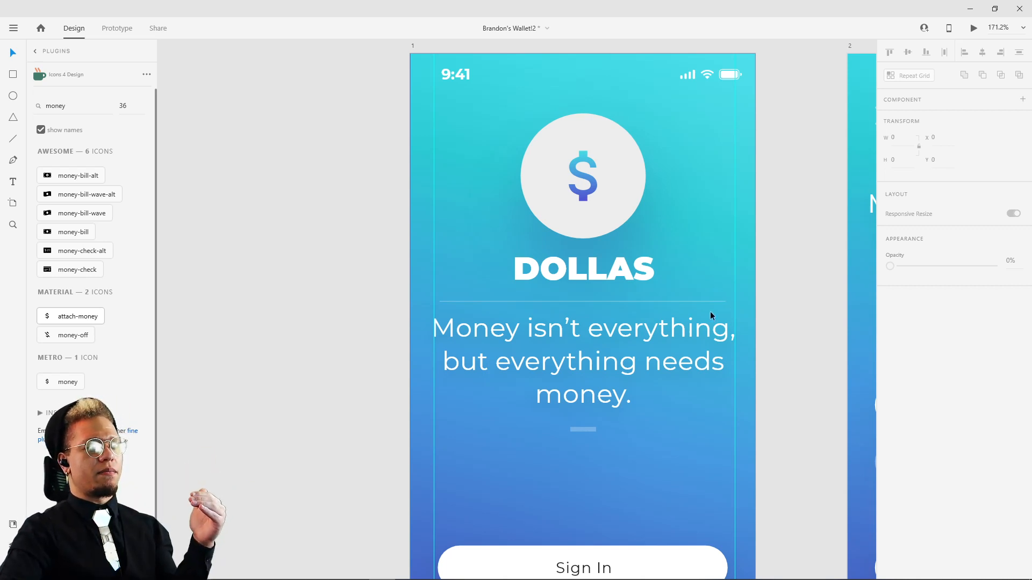
Step: Select the money quote on artboard 1 and shift both guides onto the side edges of its bounding box
click(696, 352)
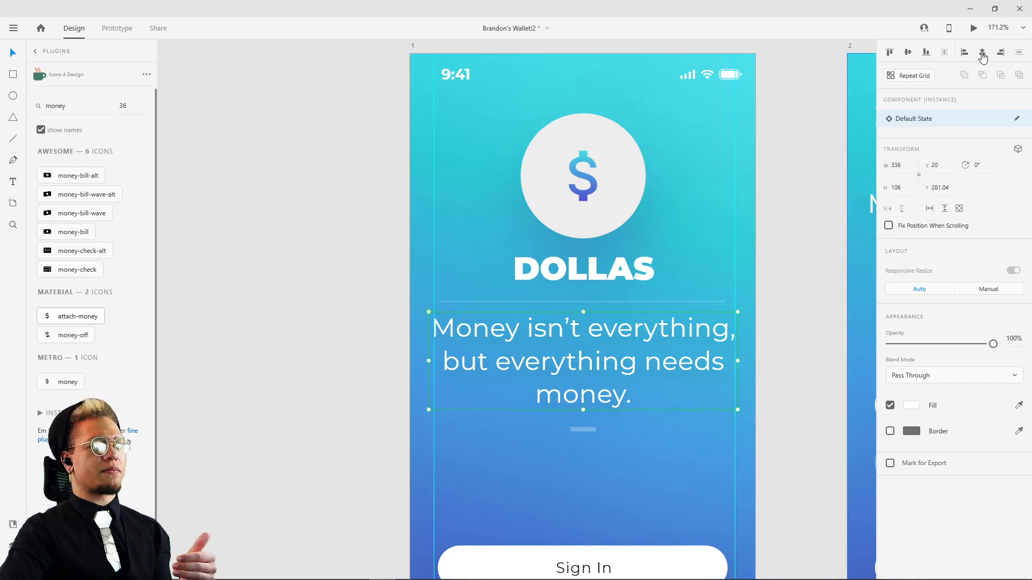
scroll(431, 353, up, 3)
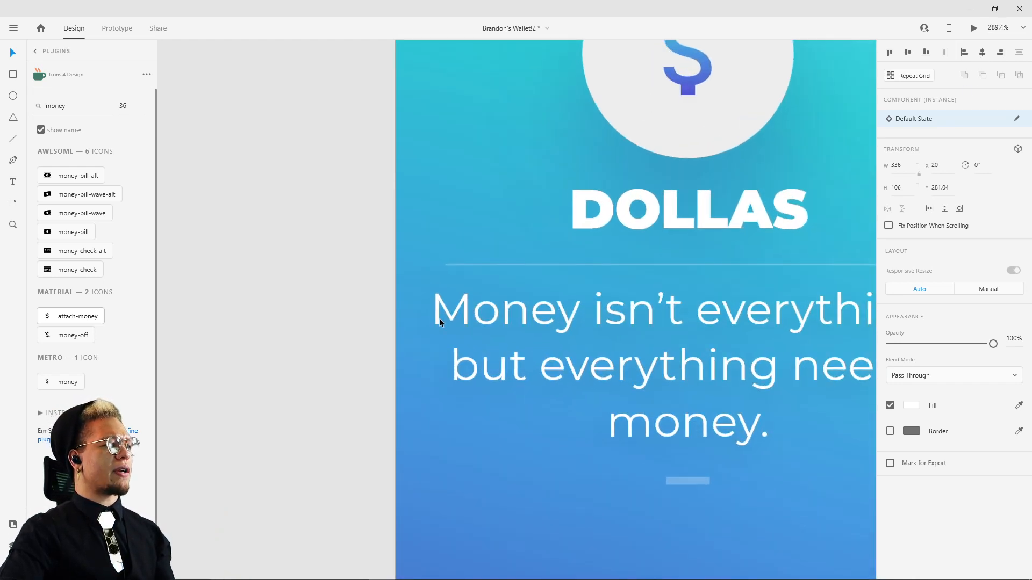
drag(436, 256, 426, 263)
click(441, 319)
scroll(733, 234, down, 5)
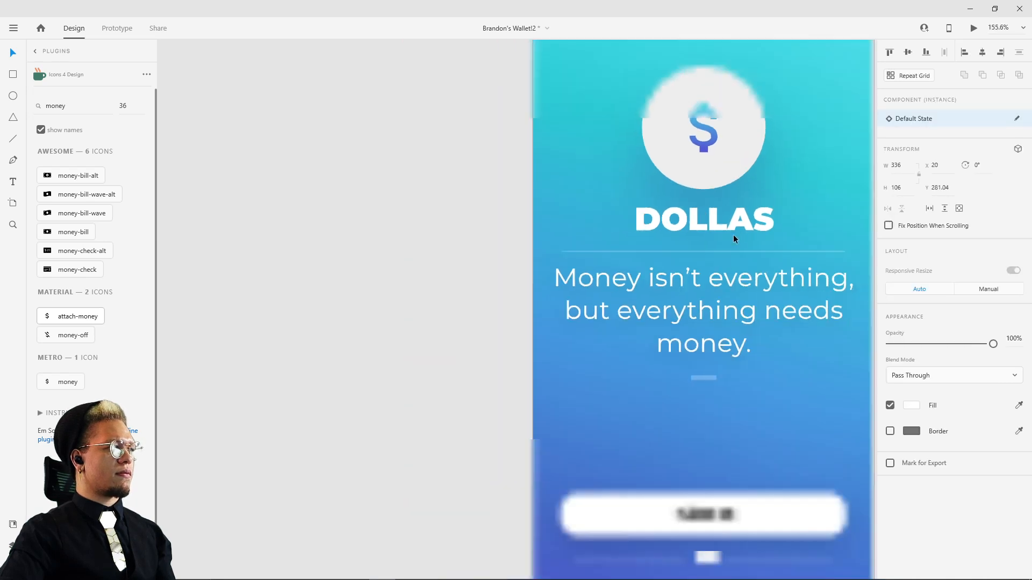
scroll(650, 254, up, 6)
drag(644, 166, 608, 168)
scroll(609, 168, down, 5)
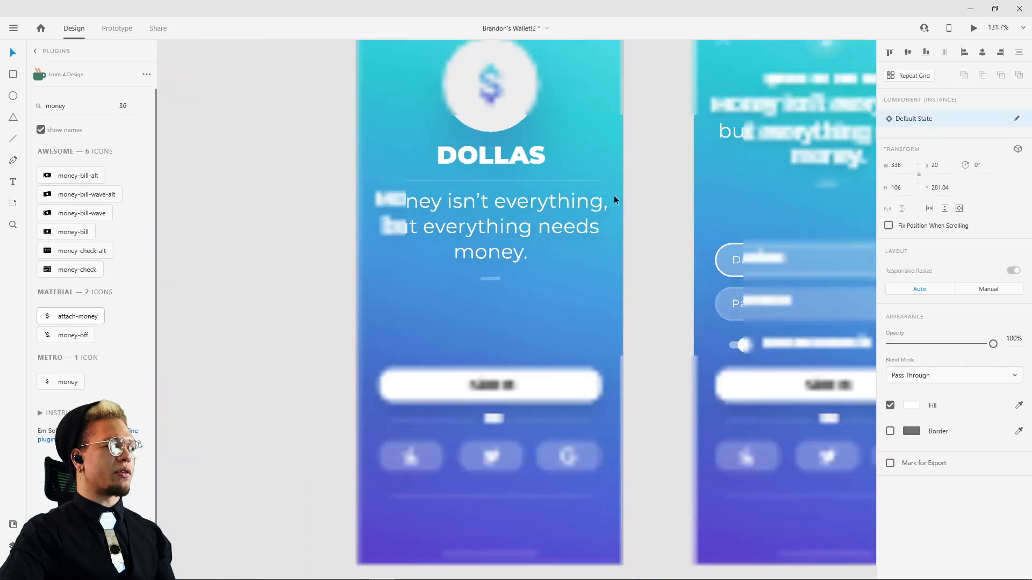
Step: Add two more vertical guides on artboard 1 at the Sign In button's side edges, the left one at X 30
drag(609, 296, 371, 282)
scroll(371, 282, up, 5)
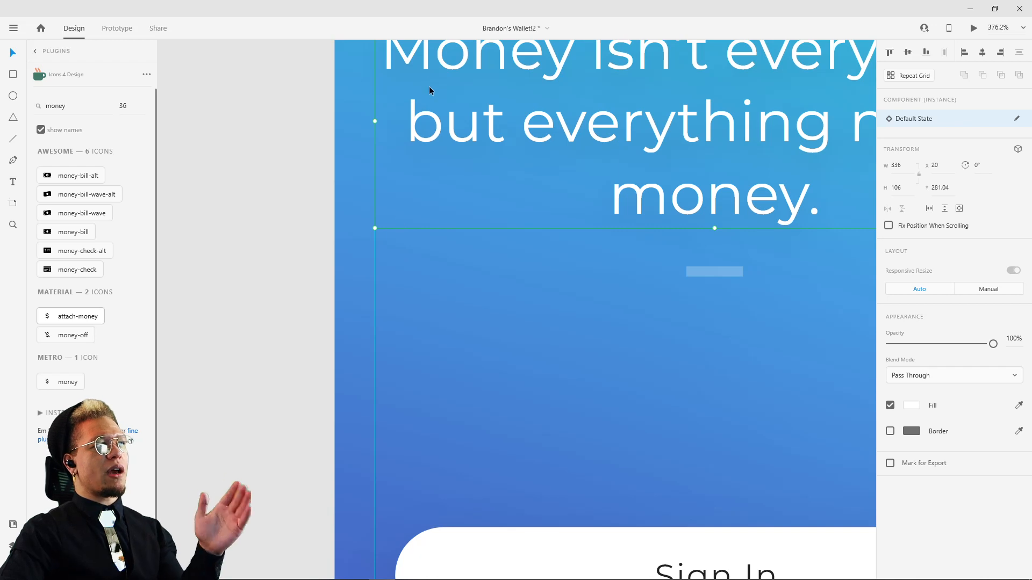
drag(429, 92, 433, 278)
drag(502, 287, 506, 257)
scroll(506, 256, down, 6)
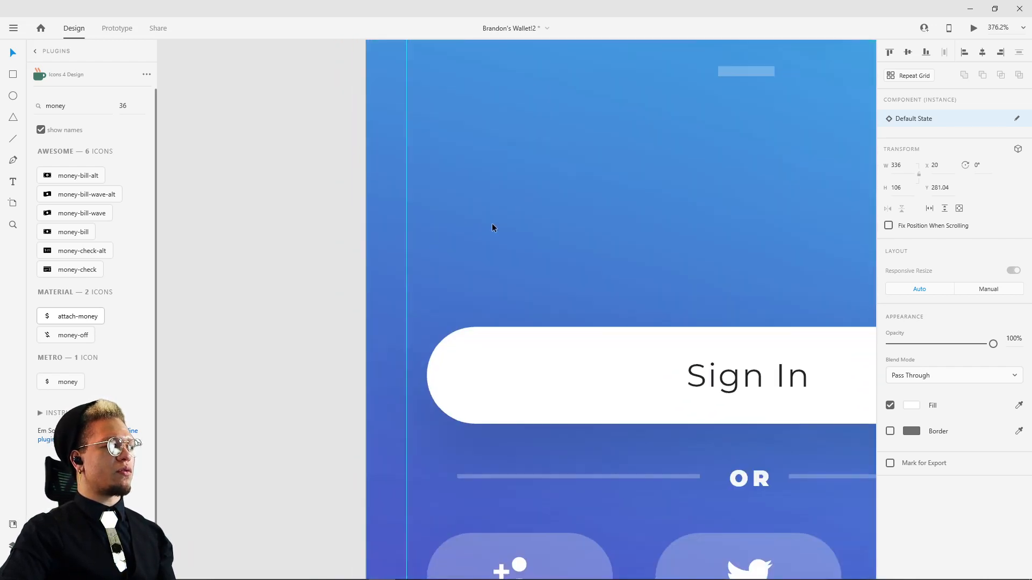
drag(364, 237, 426, 237)
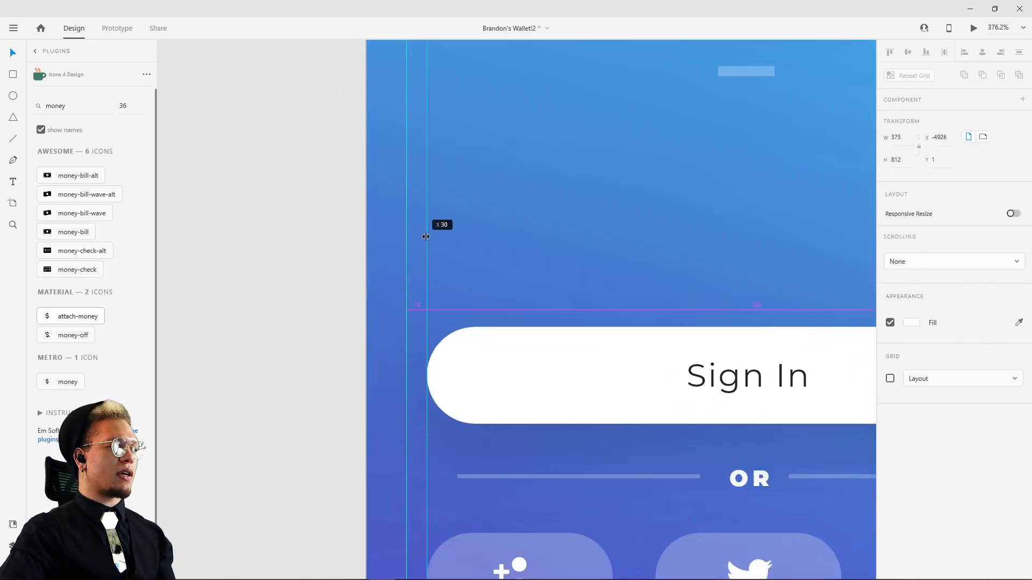
drag(783, 243, 400, 230)
scroll(405, 226, down, 2)
scroll(405, 229, down, 2)
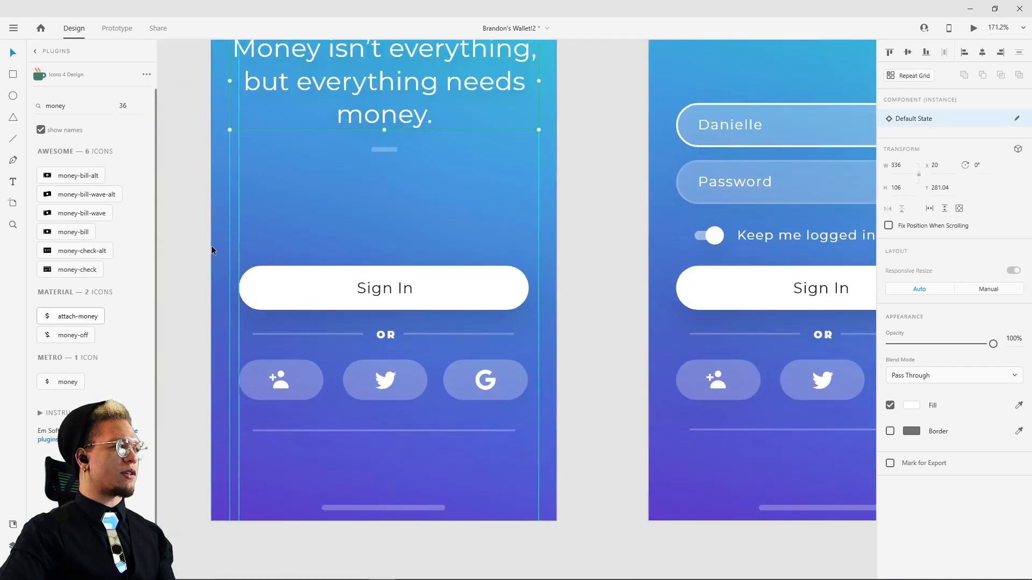
drag(209, 247, 530, 261)
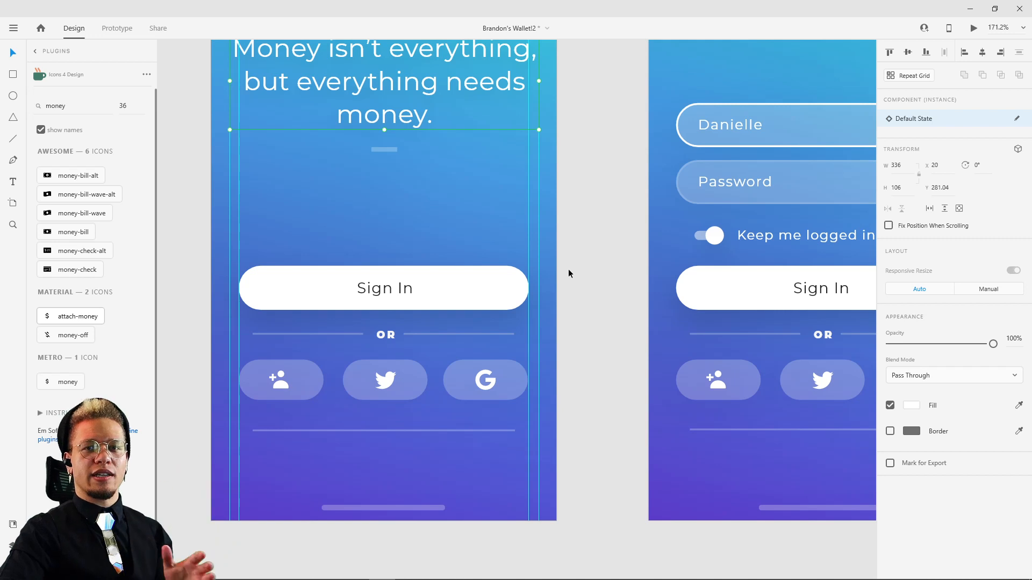
scroll(556, 263, down, 2)
scroll(556, 263, down, 3)
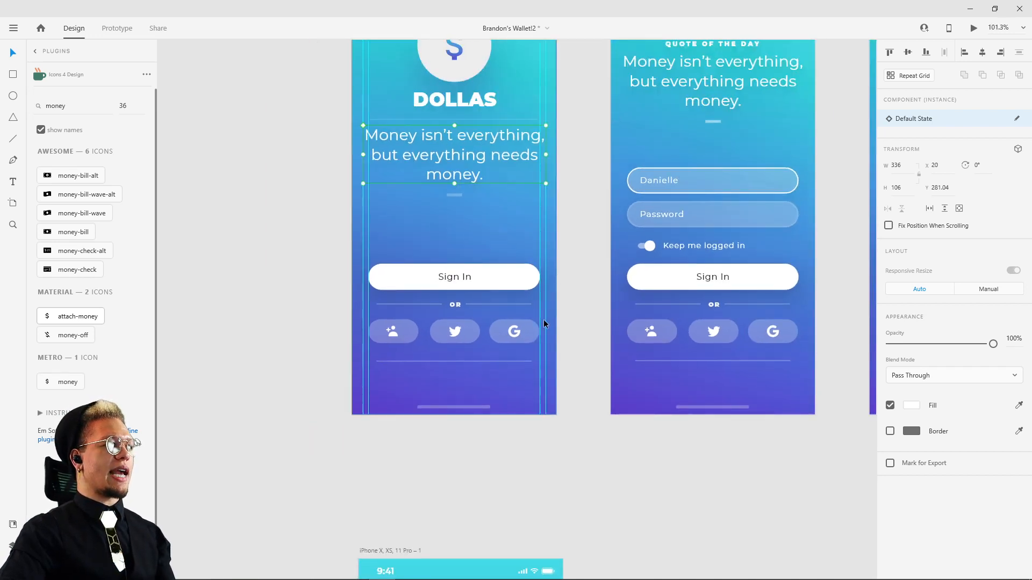
Step: Add a horizontal guide on artboard 1 at the top edge of the logo circle
scroll(369, 262, up, 6)
scroll(411, 205, up, 5)
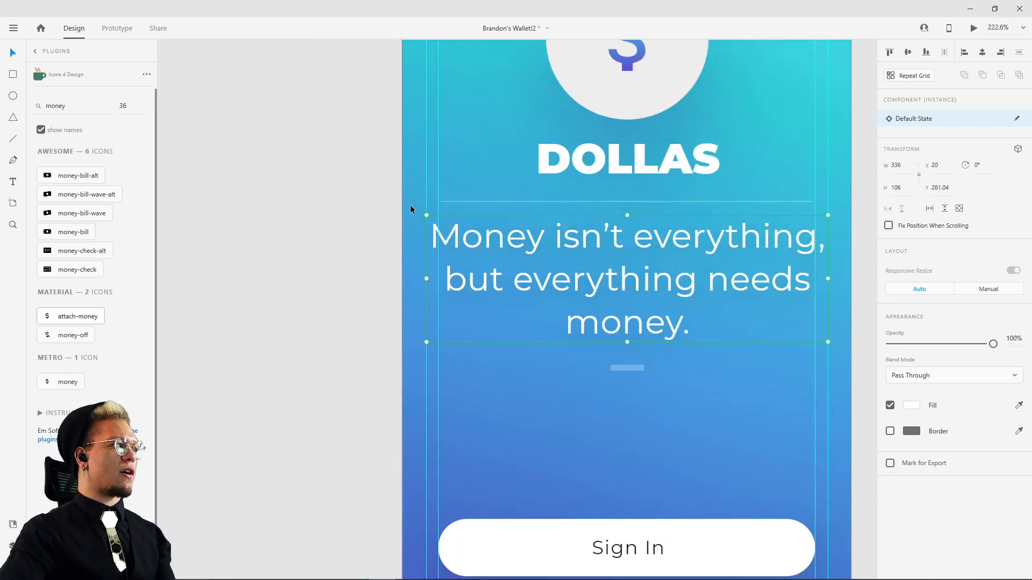
scroll(395, 175, up, 5)
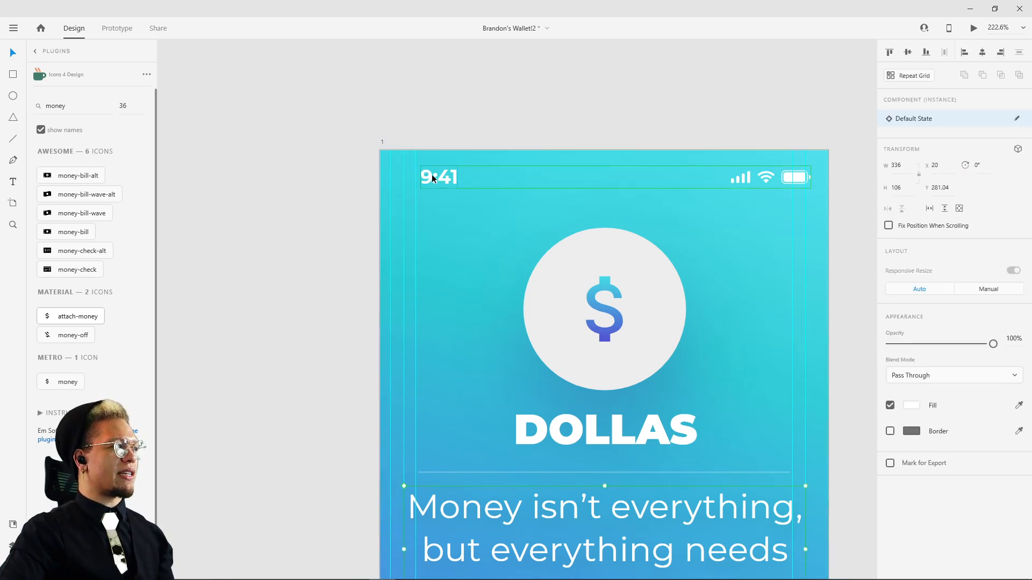
drag(391, 184, 506, 230)
key(ctrl+z)
click(510, 94)
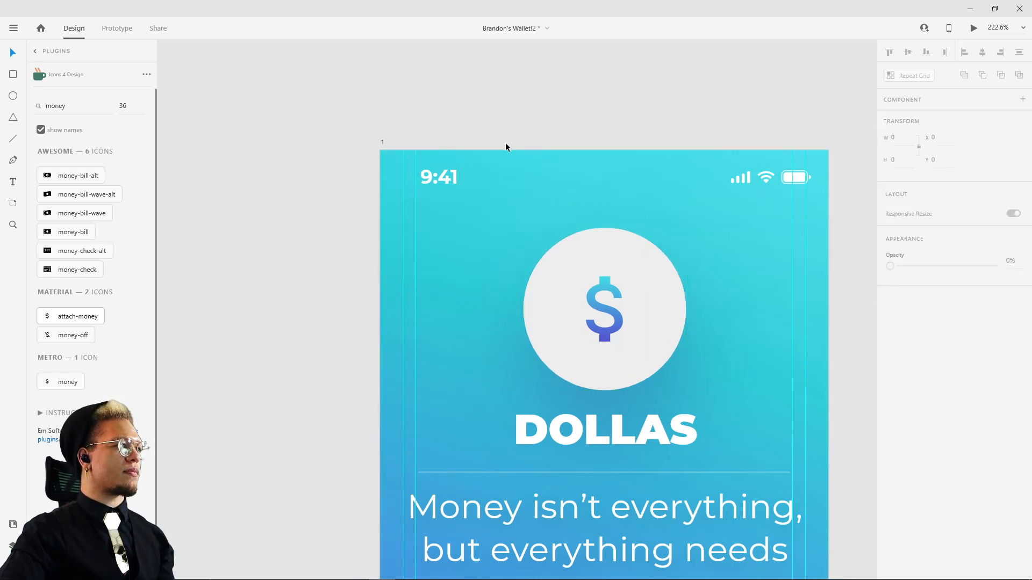
drag(505, 150, 505, 259)
key(ctrl+z)
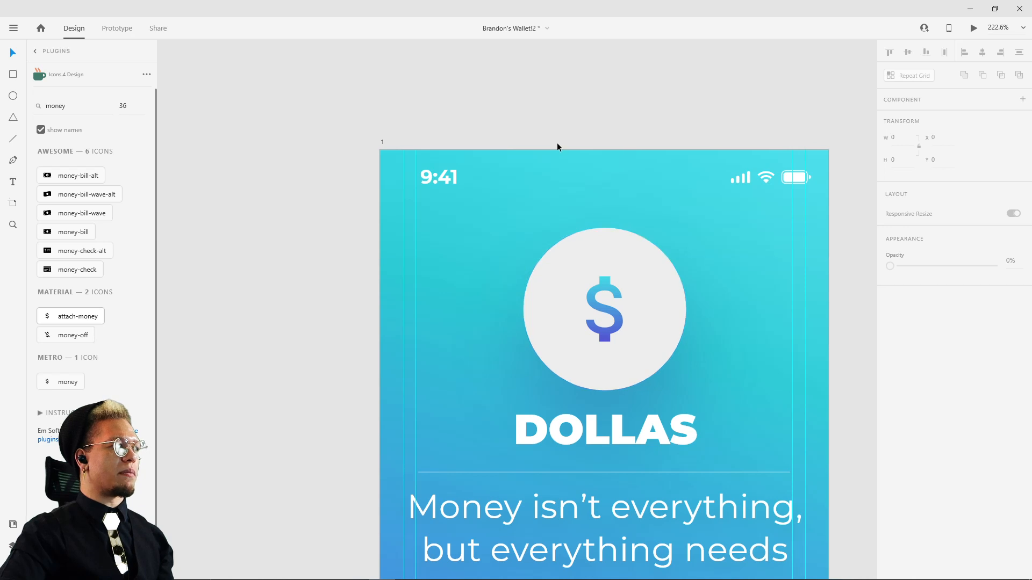
drag(557, 150, 555, 227)
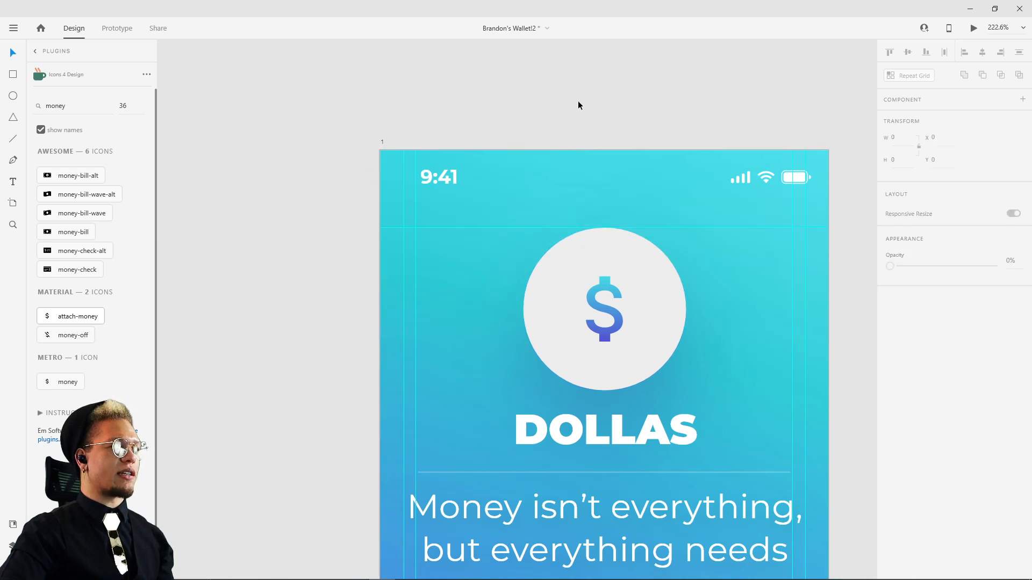
Step: Select the Sign In button on artboard 1 and examine how it and the social buttons line up with the side guides
scroll(680, 347, down, 1)
scroll(681, 347, down, 4)
drag(687, 342, 591, 188)
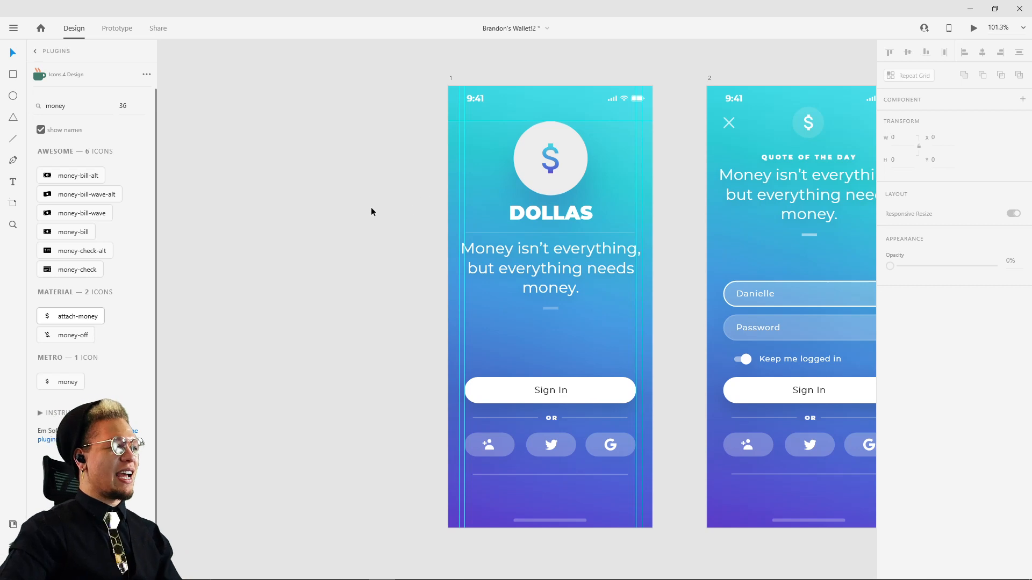
drag(409, 289, 363, 237)
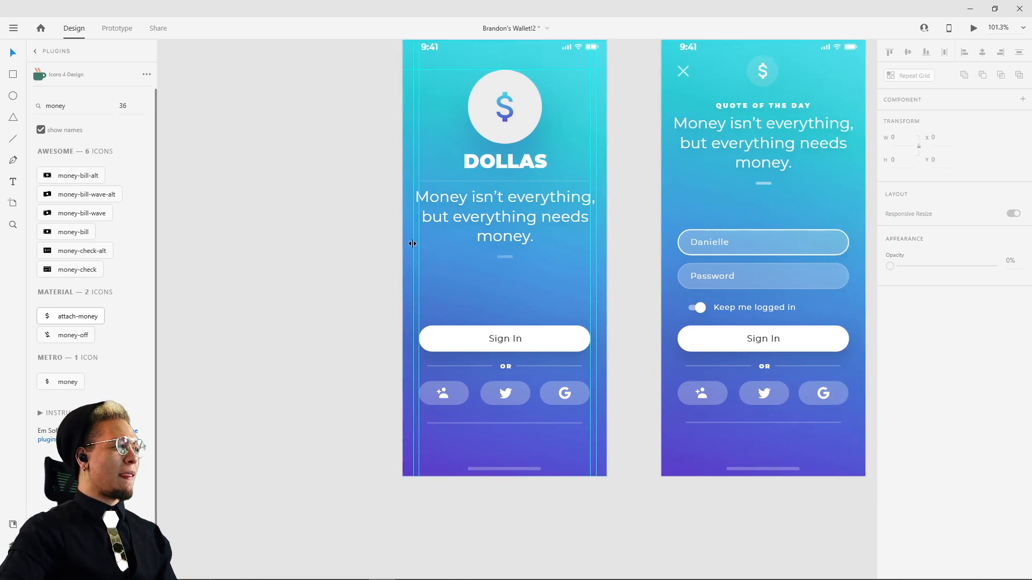
scroll(425, 358, up, 5)
click(444, 316)
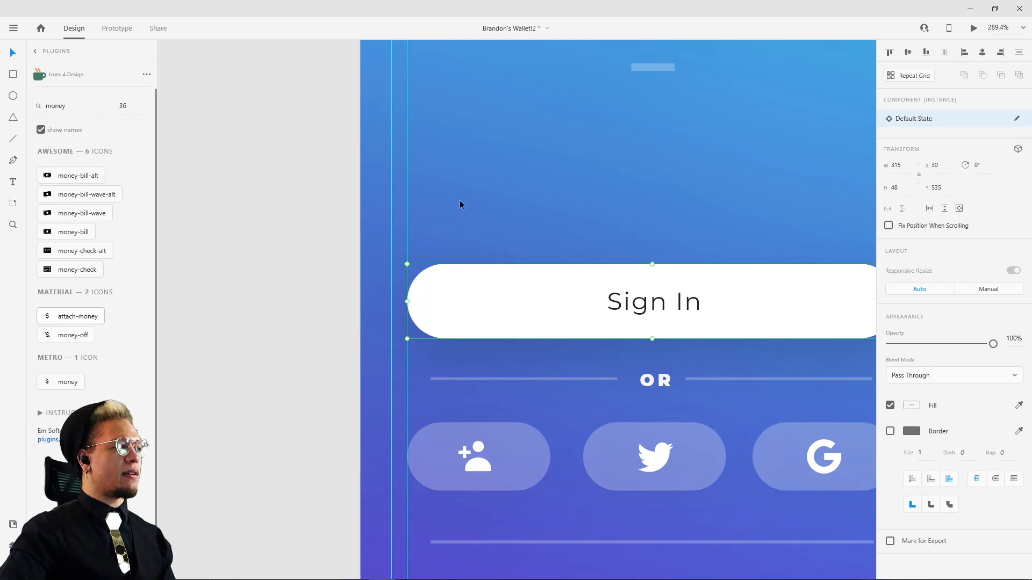
drag(697, 214, 534, 199)
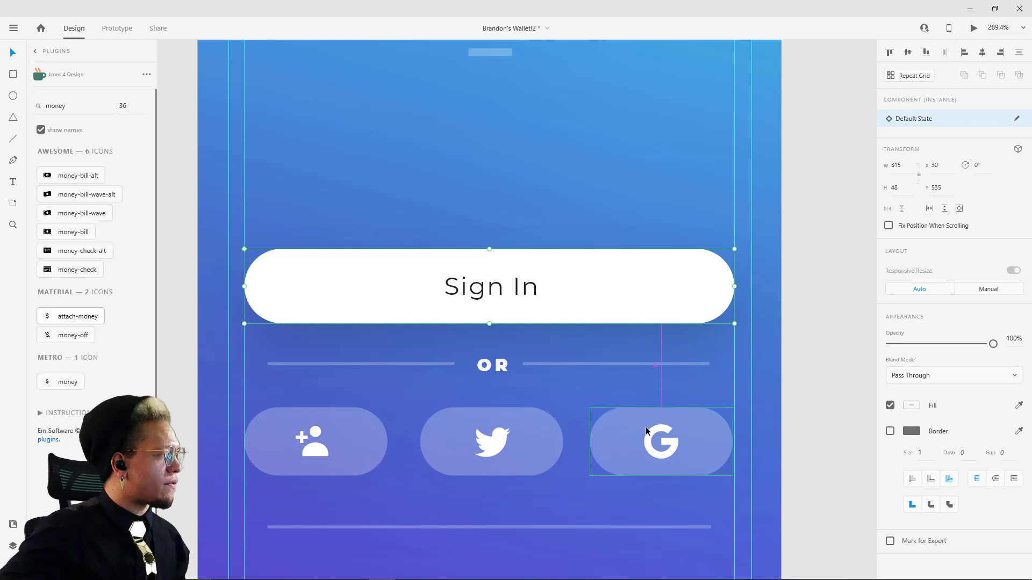
scroll(856, 248, down, 6)
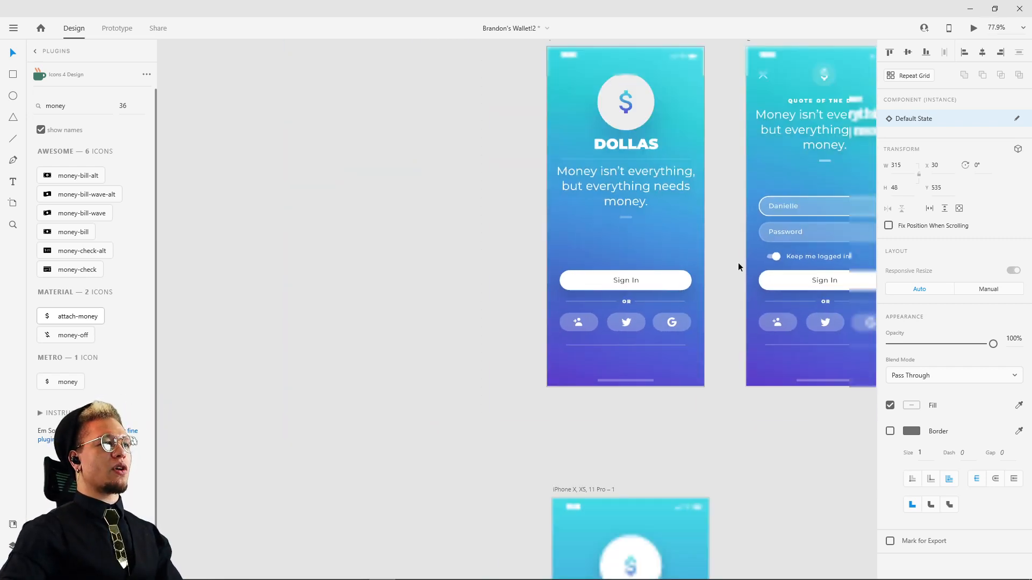
Step: Shorten the divider line under DOLLAS on the new iPhone X artboard from both ends, to a width of 239 starting at X 66.5
drag(737, 263, 630, 81)
scroll(655, 199, up, 1)
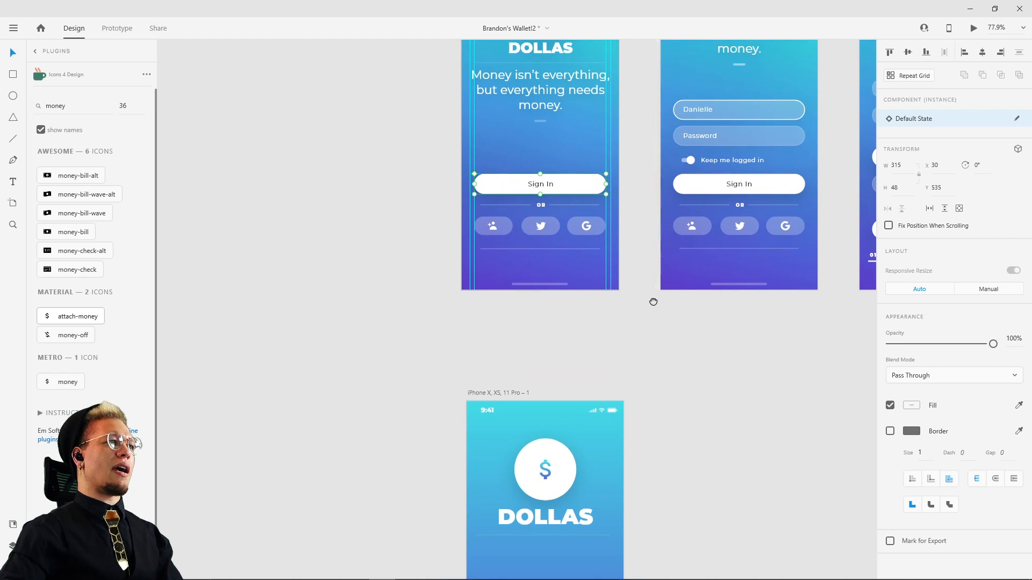
scroll(582, 377, up, 5)
click(508, 471)
scroll(564, 476, up, 3)
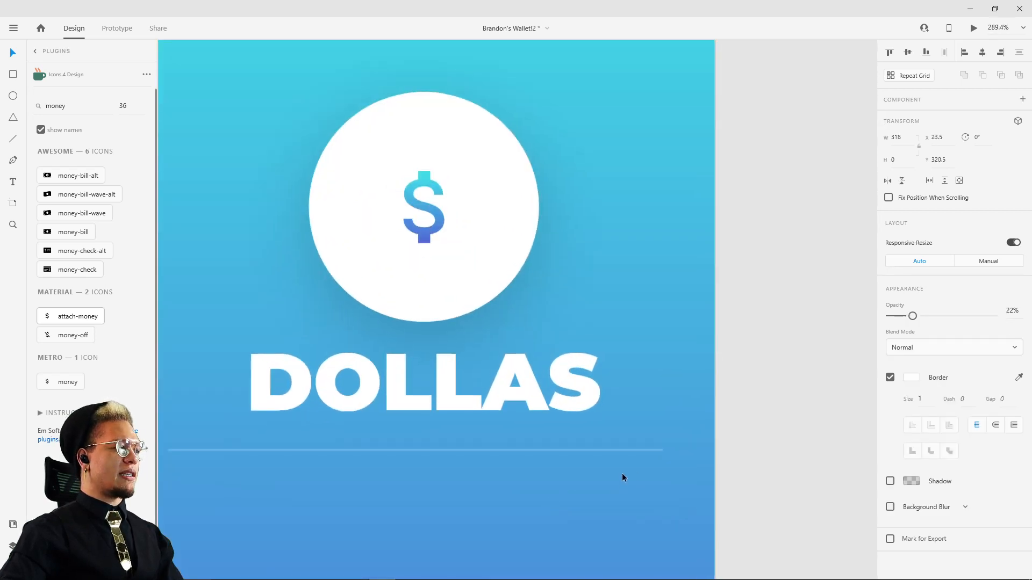
drag(662, 451, 607, 451)
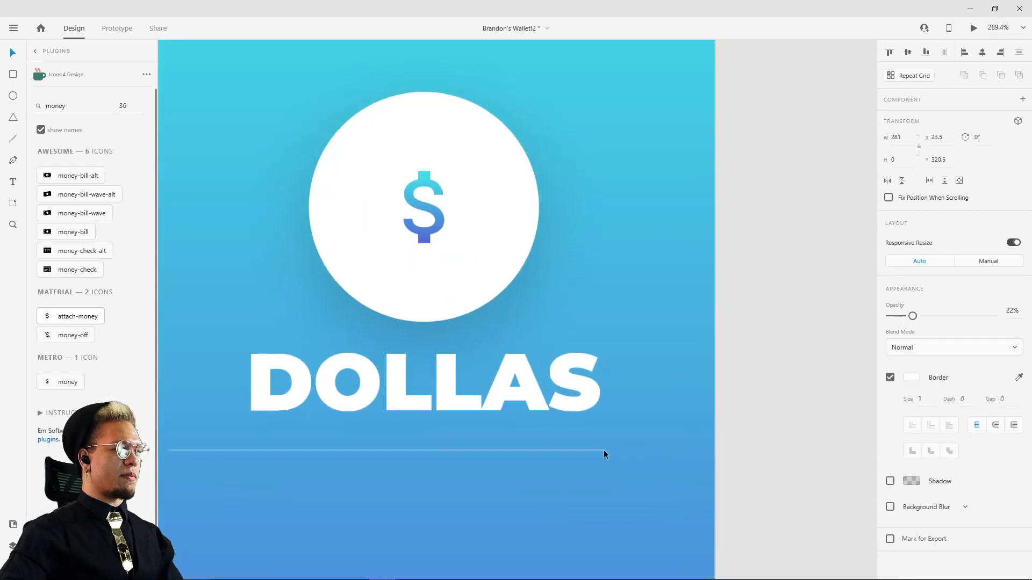
drag(167, 450, 235, 450)
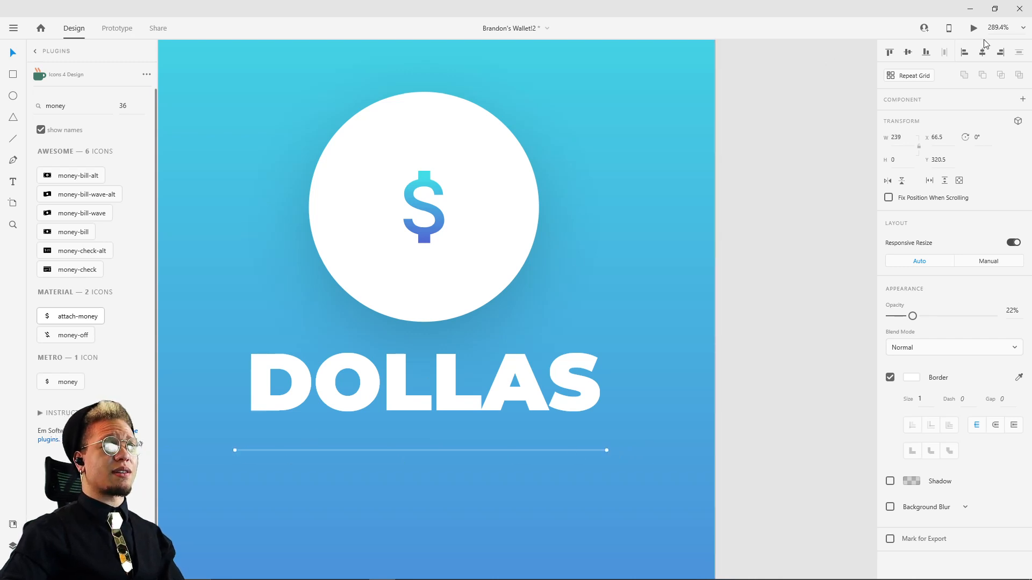
click(746, 197)
scroll(752, 188, down, 3)
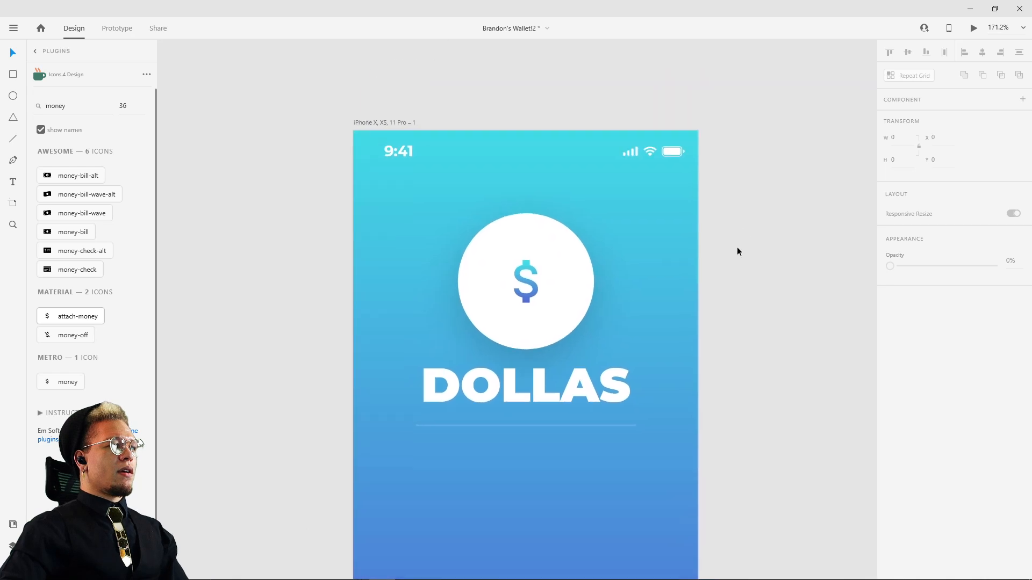
Step: Select the money quote text inside its component on artboard 1 and display the document assets
scroll(757, 268, down, 2)
scroll(748, 130, down, 1)
drag(741, 145, 606, 451)
click(511, 151)
double_click(510, 149)
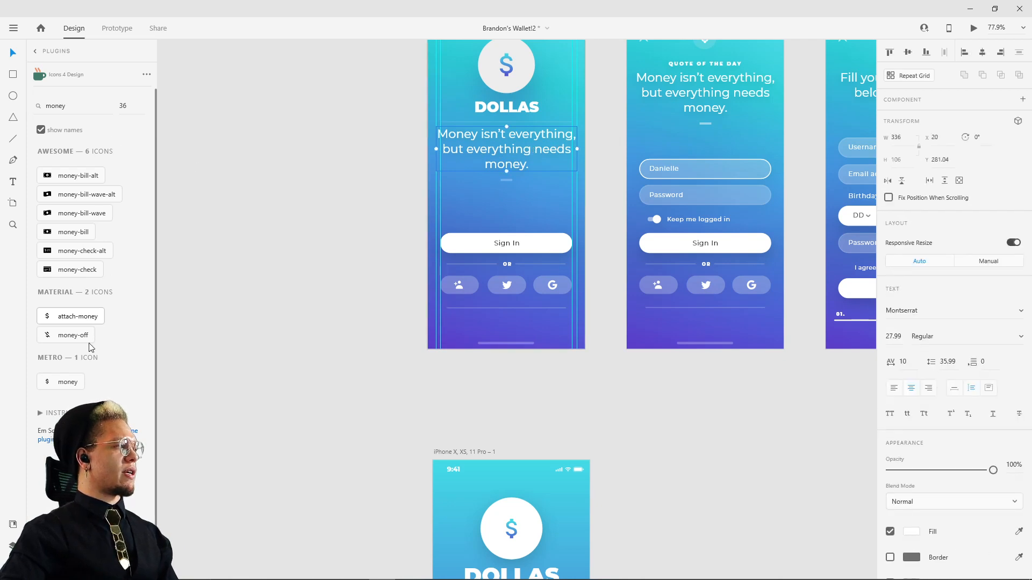
click(14, 524)
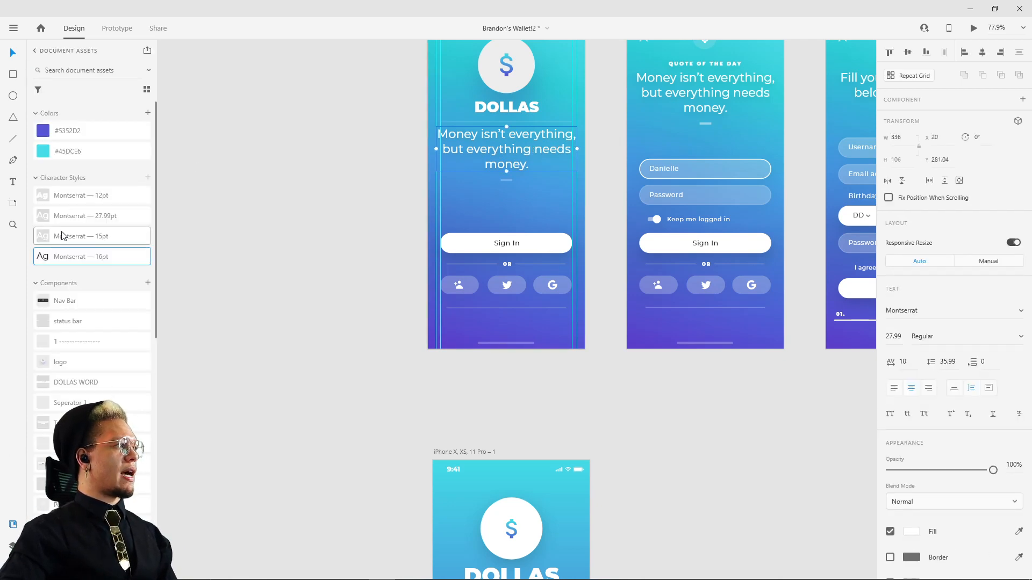
Step: Delete all four Montserrat character styles (12pt, 27.99pt, 15pt and 16pt) from the document assets
click(66, 198)
shift+click(72, 264)
right_click(74, 263)
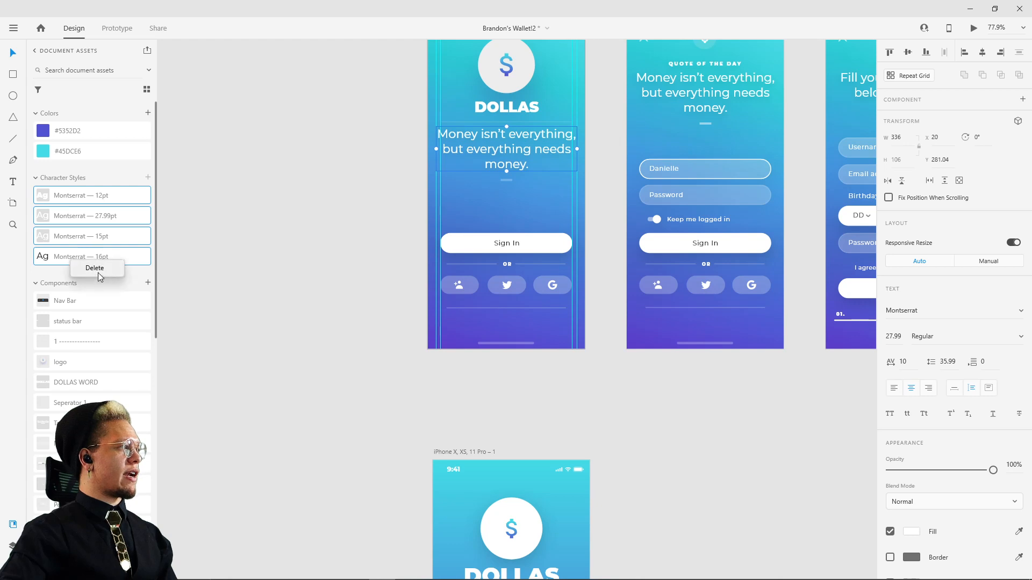
click(97, 273)
click(350, 168)
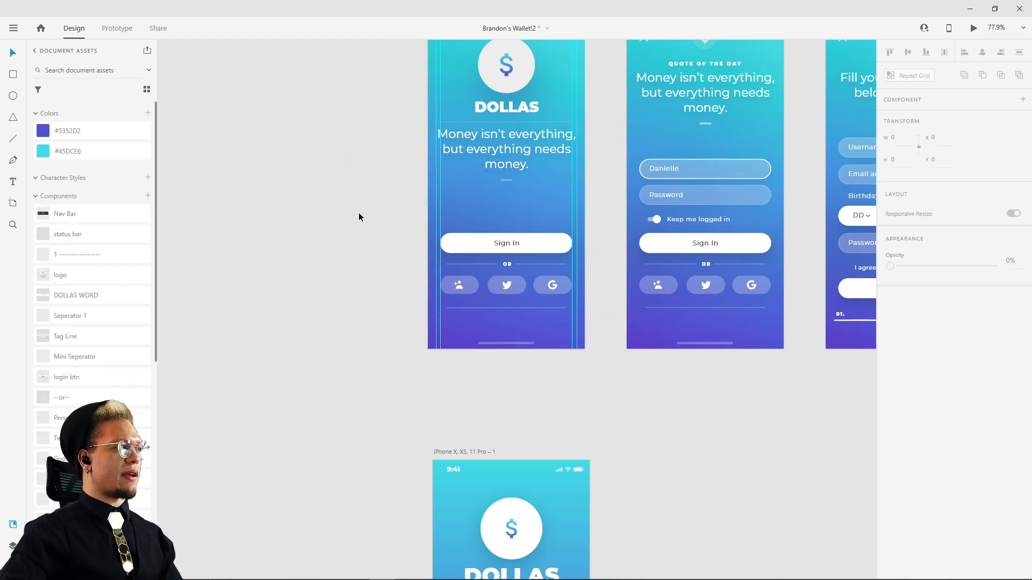
Step: Add the character style of artboard 1's money quote to the document assets
scroll(430, 220, up, 3)
click(495, 243)
drag(463, 250, 533, 264)
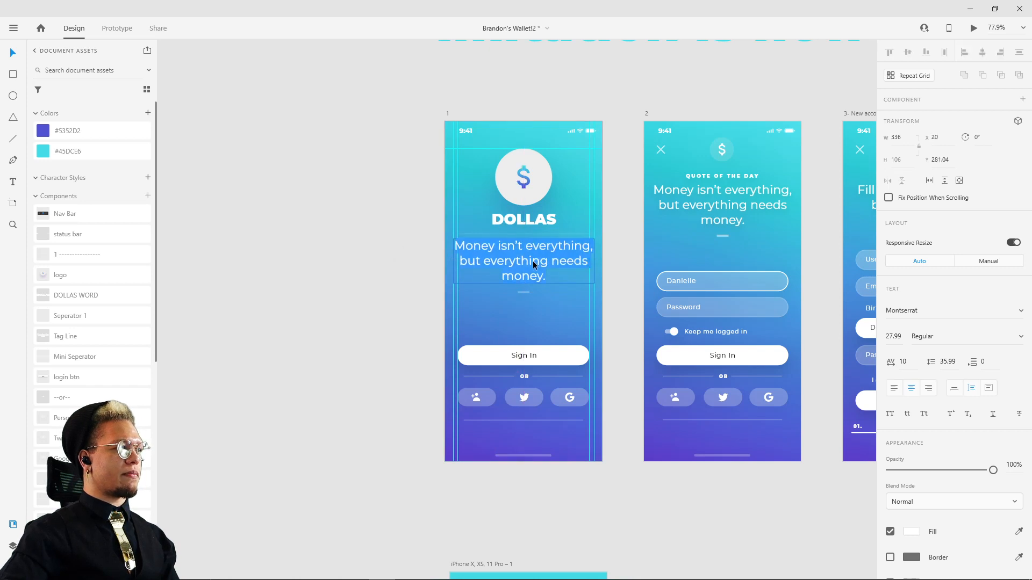
right_click(554, 263)
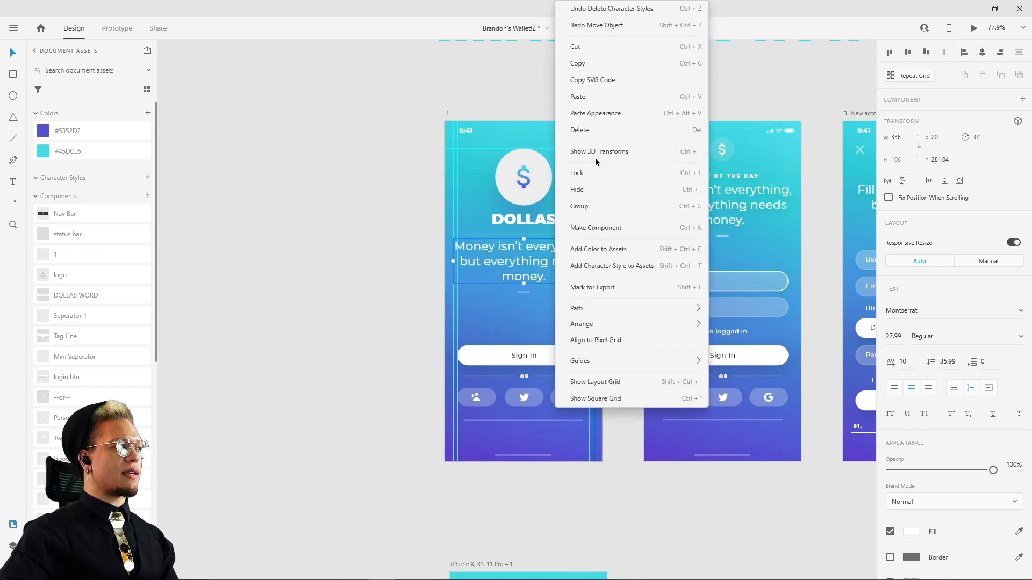
click(615, 267)
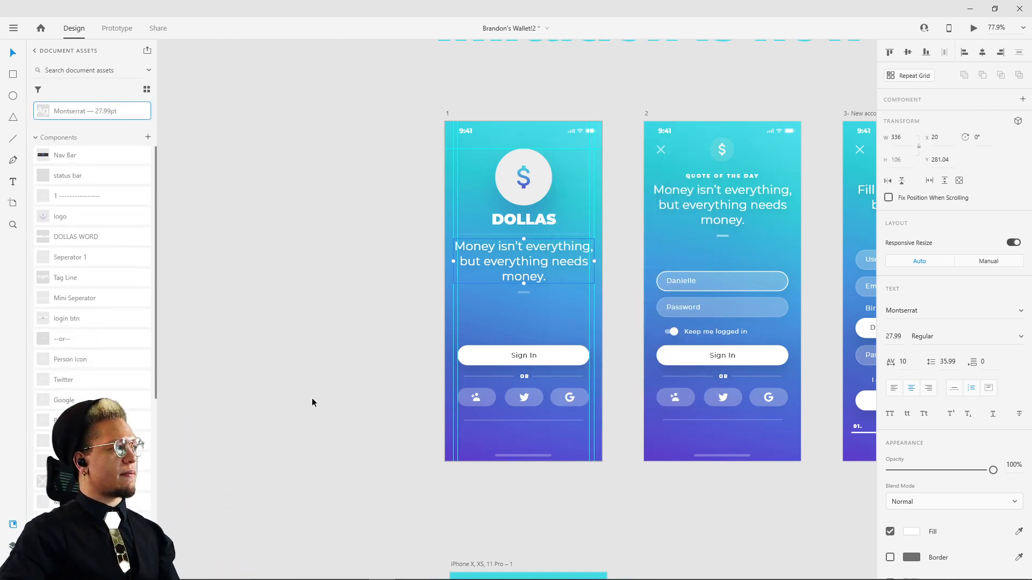
Step: Add the test text "asdfdsfdsf" on the empty pasteboard beside artboard 1
drag(312, 398, 368, 321)
key(t)
click(261, 218)
text(asdfdsf)
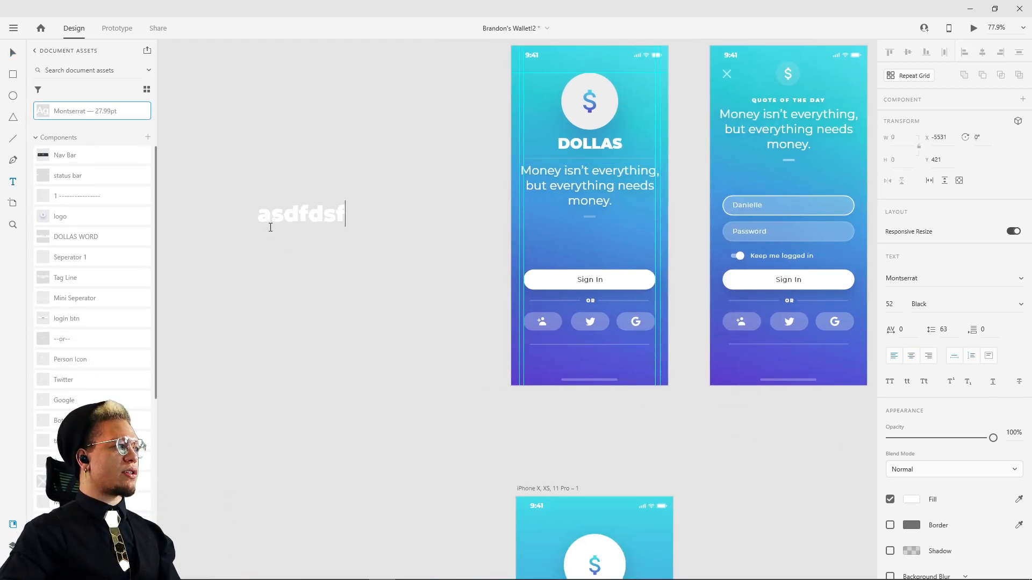
text(dsf)
key(Escape)
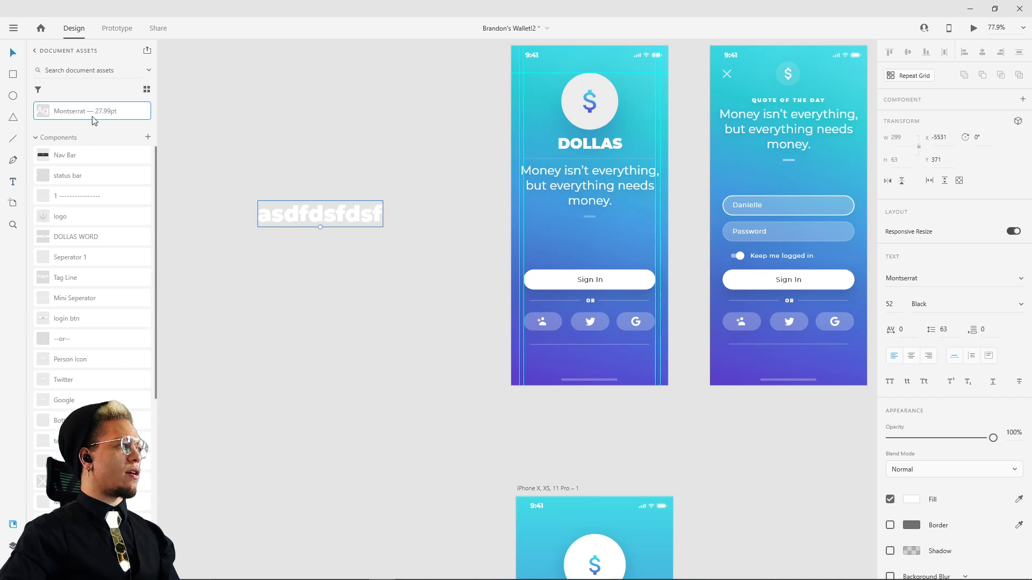
Step: Try to apply the saved Montserrat 27.99pt character style to the test text
click(71, 114)
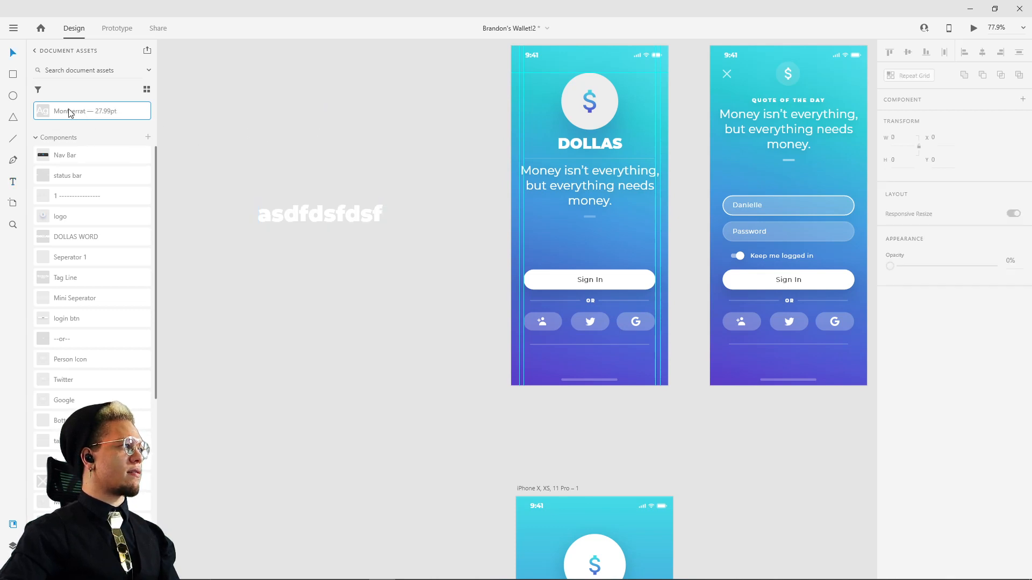
right_click(64, 113)
click(355, 191)
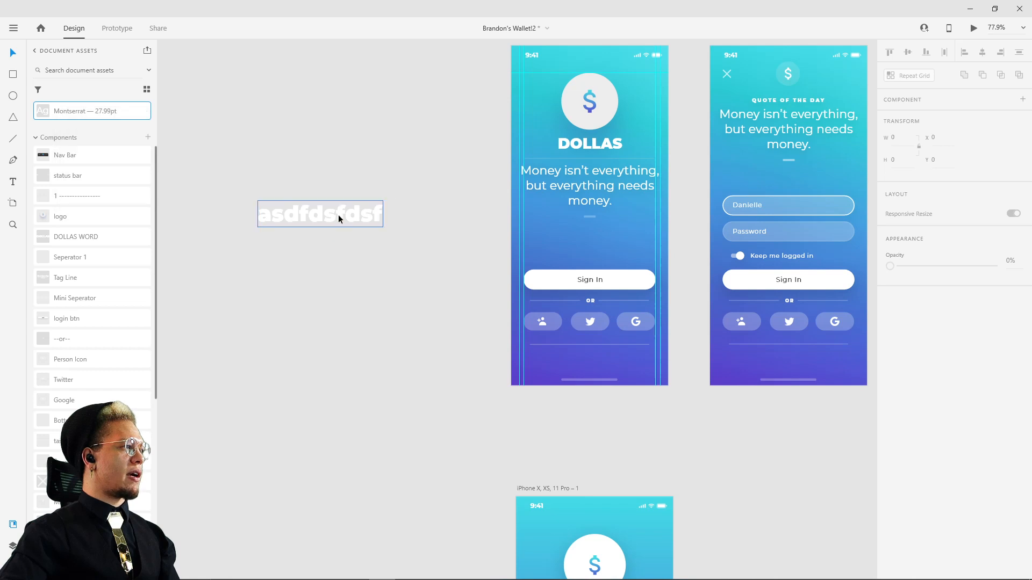
click(337, 215)
right_click(91, 111)
click(126, 141)
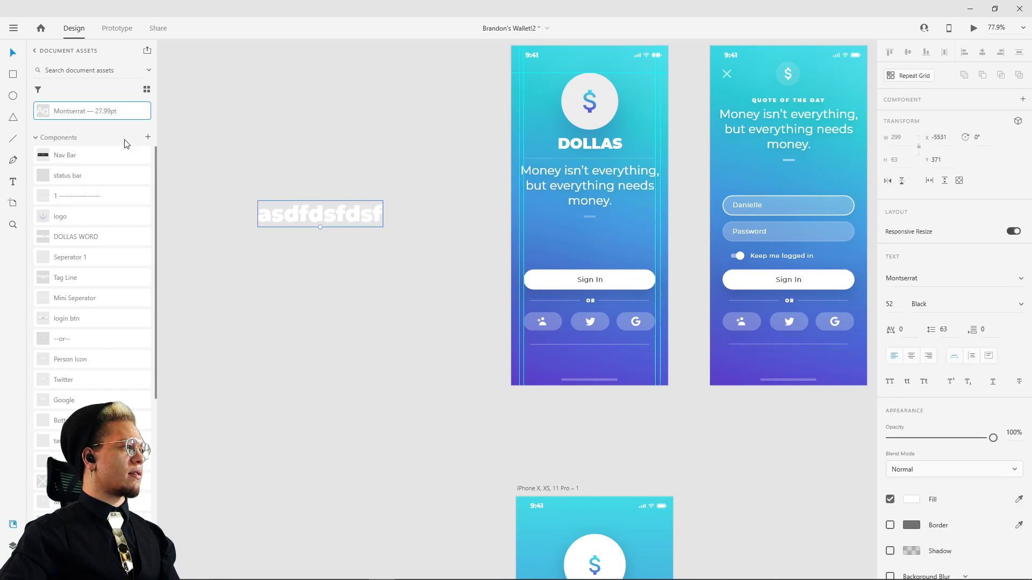
right_click(78, 114)
click(138, 138)
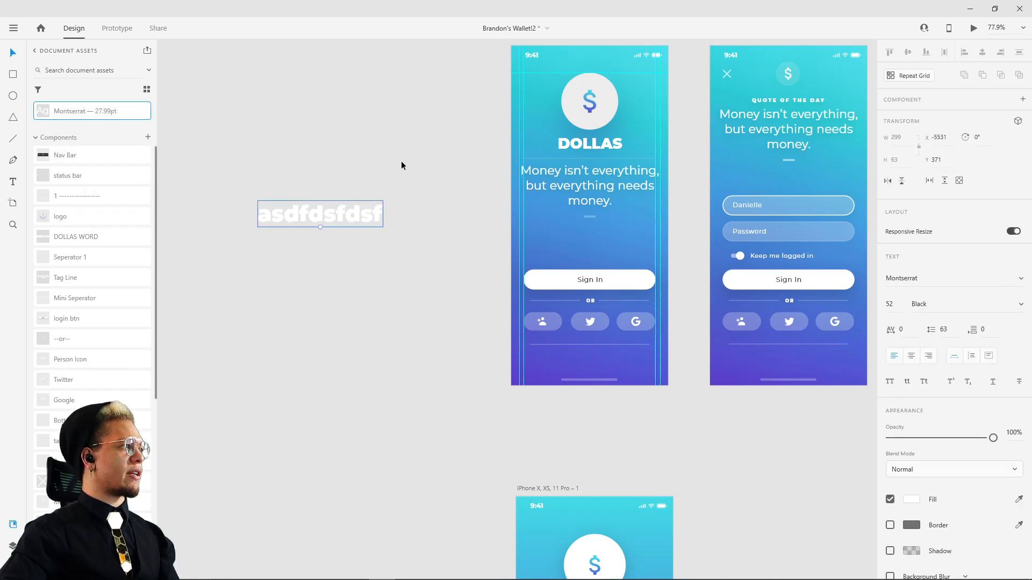
Step: Select the money quote on artboard 1 and check its font, size and spacing settings
drag(371, 189, 322, 235)
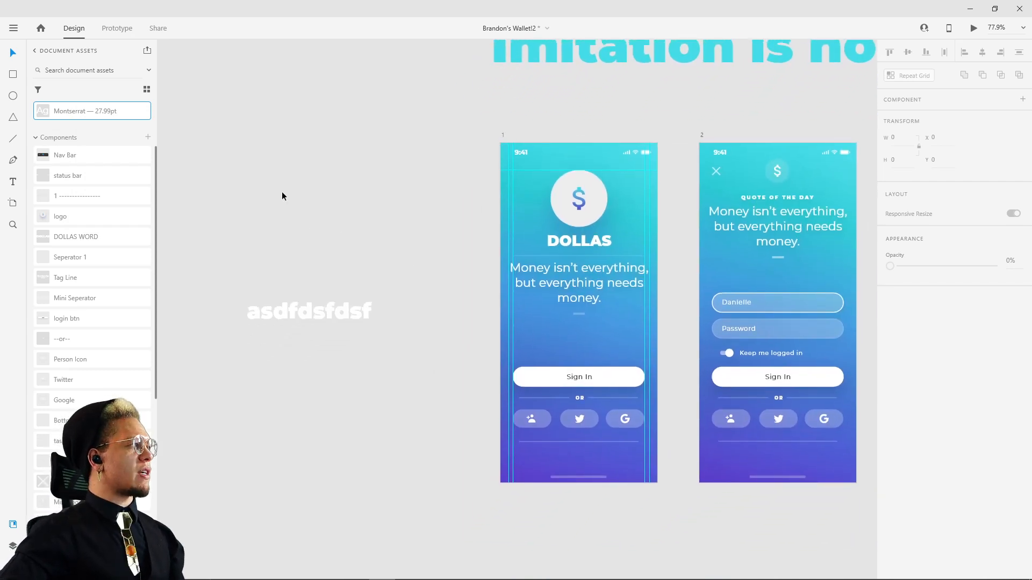
scroll(217, 258, up, 2)
scroll(97, 226, up, 3)
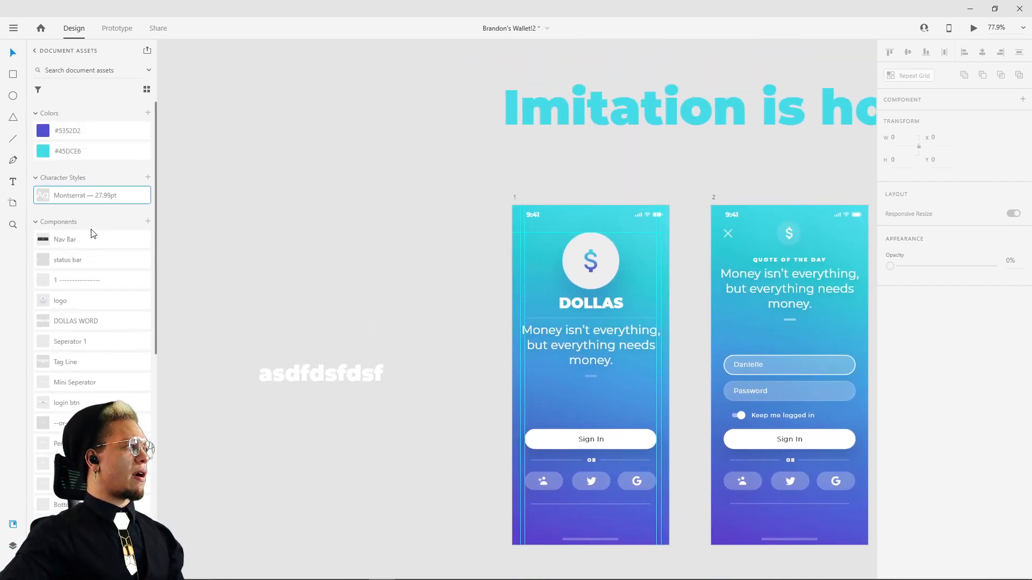
scroll(399, 263, down, 3)
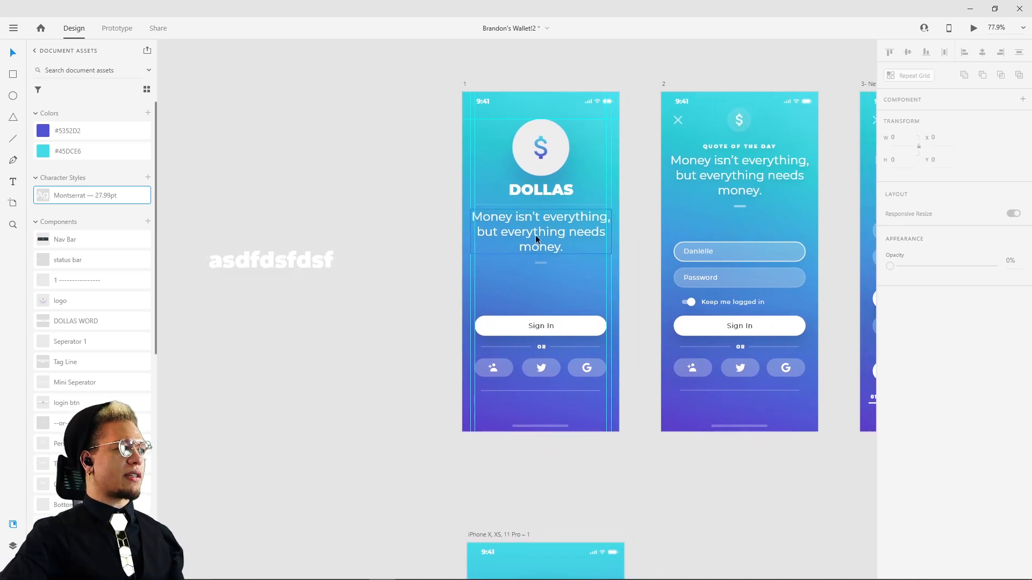
click(535, 235)
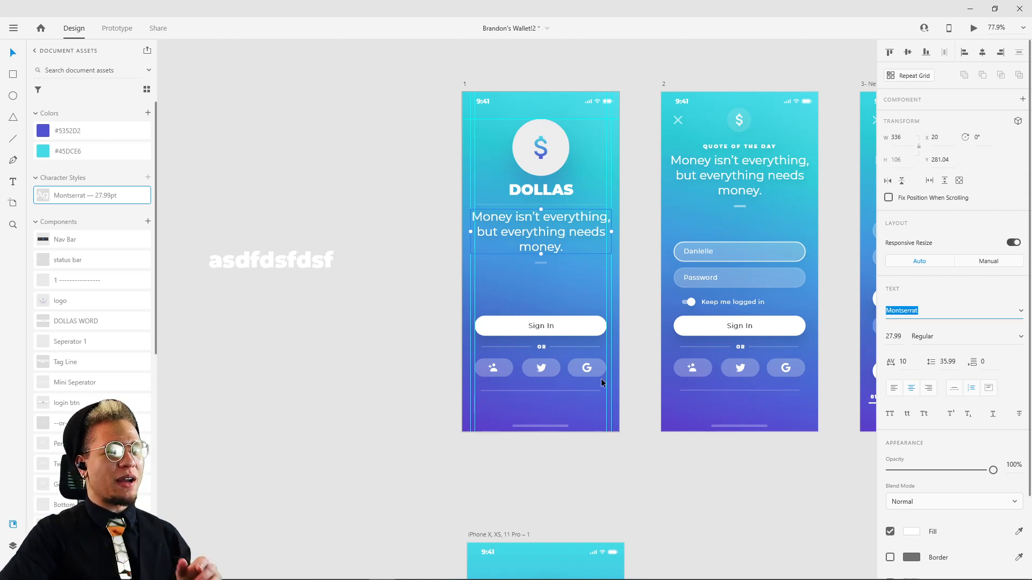
click(647, 490)
drag(647, 490, 534, 271)
key(t)
click(395, 460)
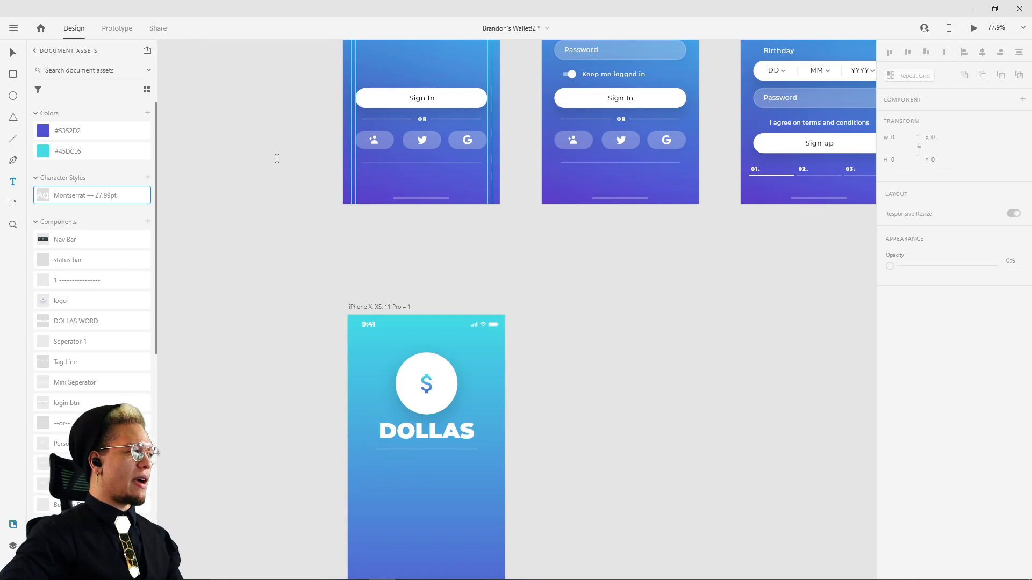
Step: Add the three-line text "Money isn't everything, but everything needs money." on the empty pasteboard beside artboard 1
drag(269, 104, 386, 349)
key(t)
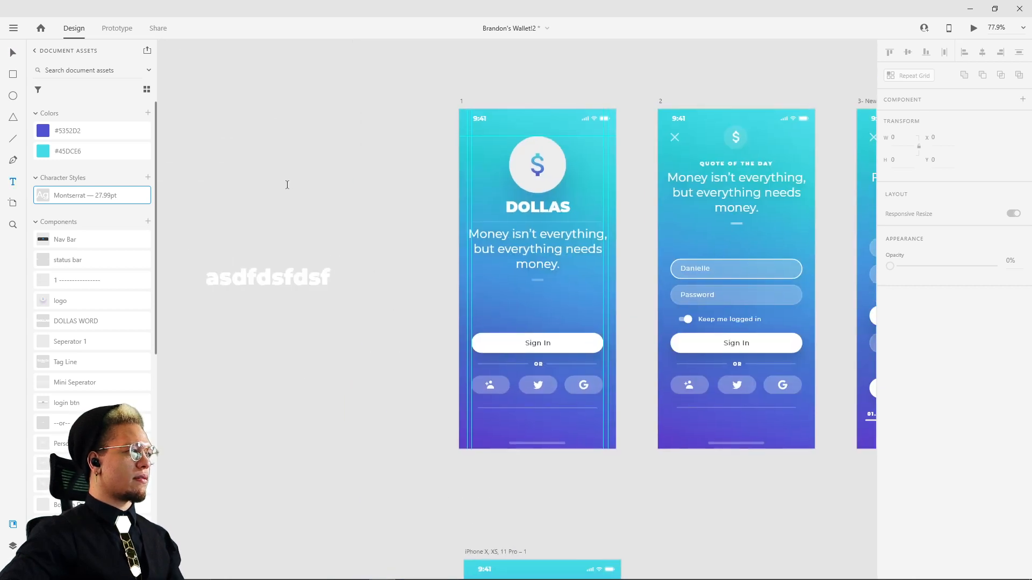
click(288, 185)
text(M)
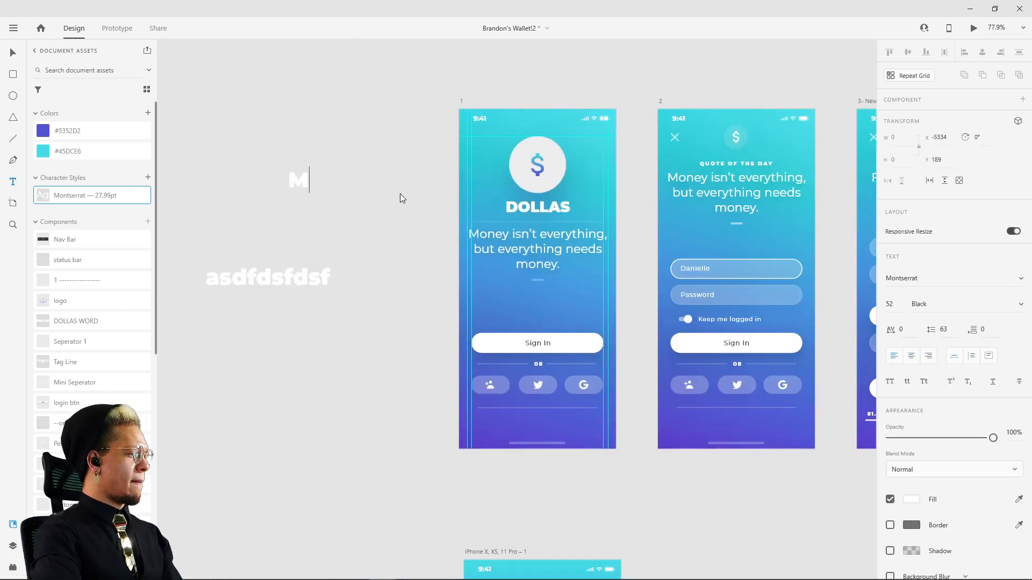
text(oney)
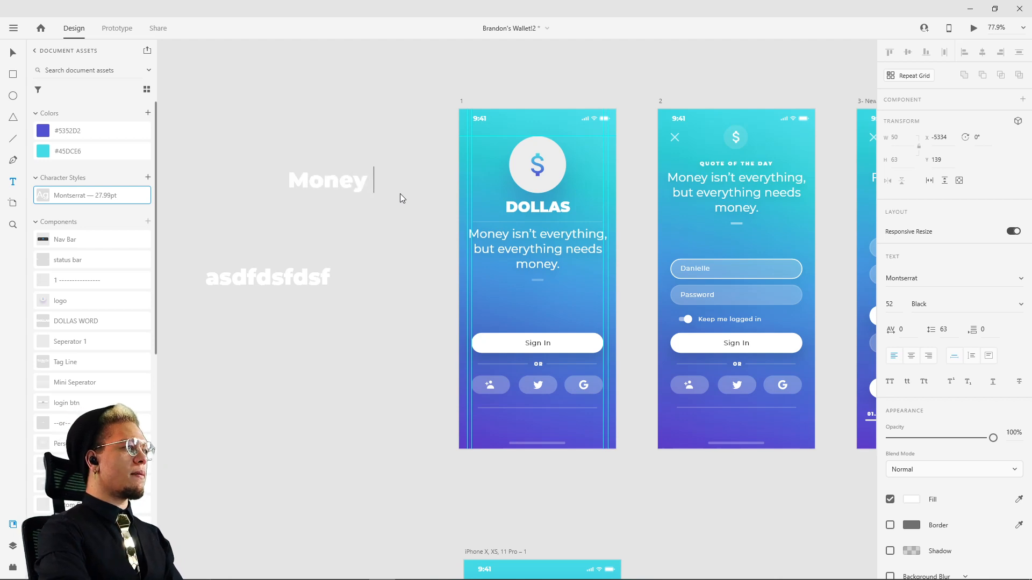
text( isn)
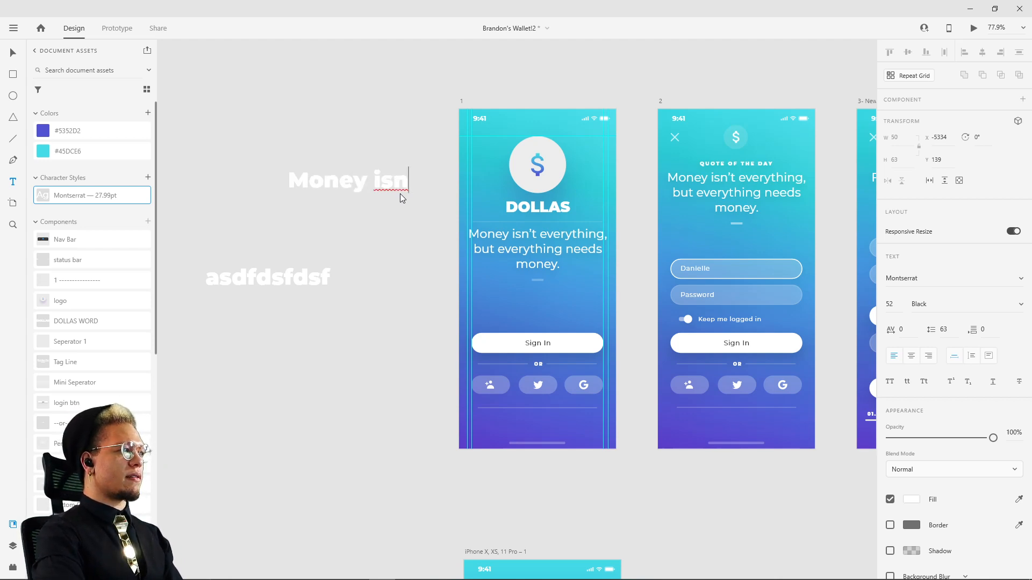
text('t e)
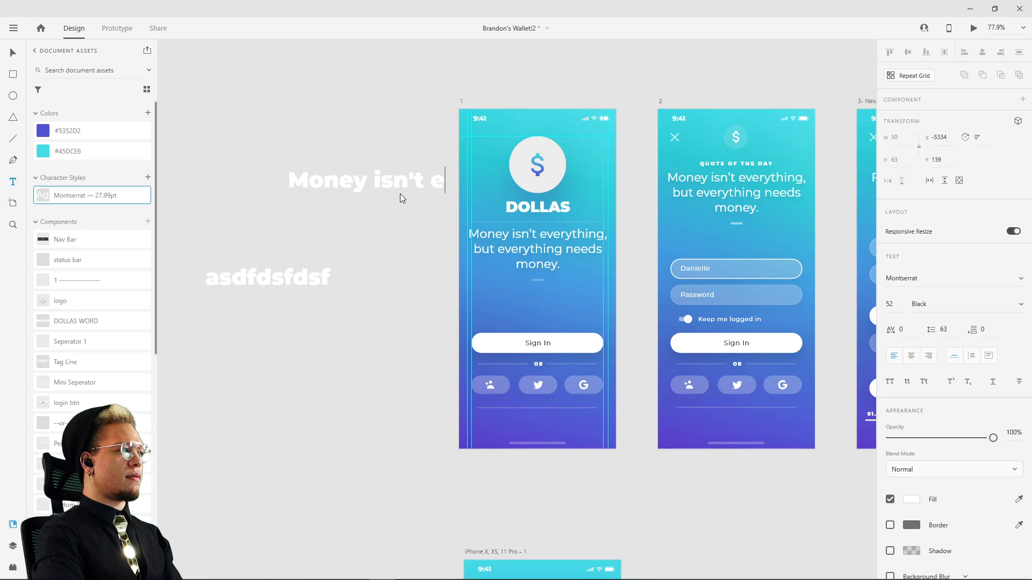
text(verything,)
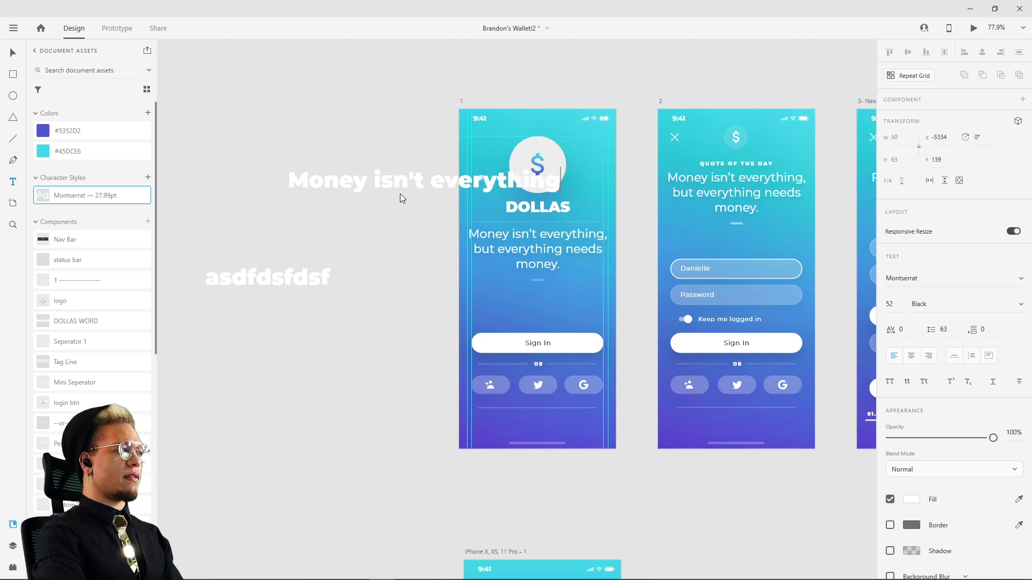
key(Return)
text(but e)
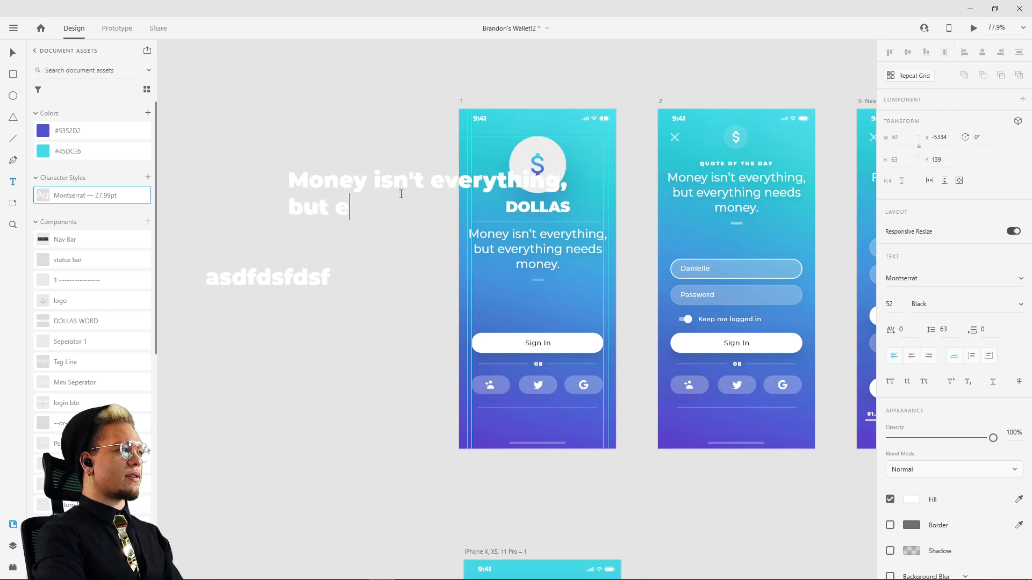
text(verything needs)
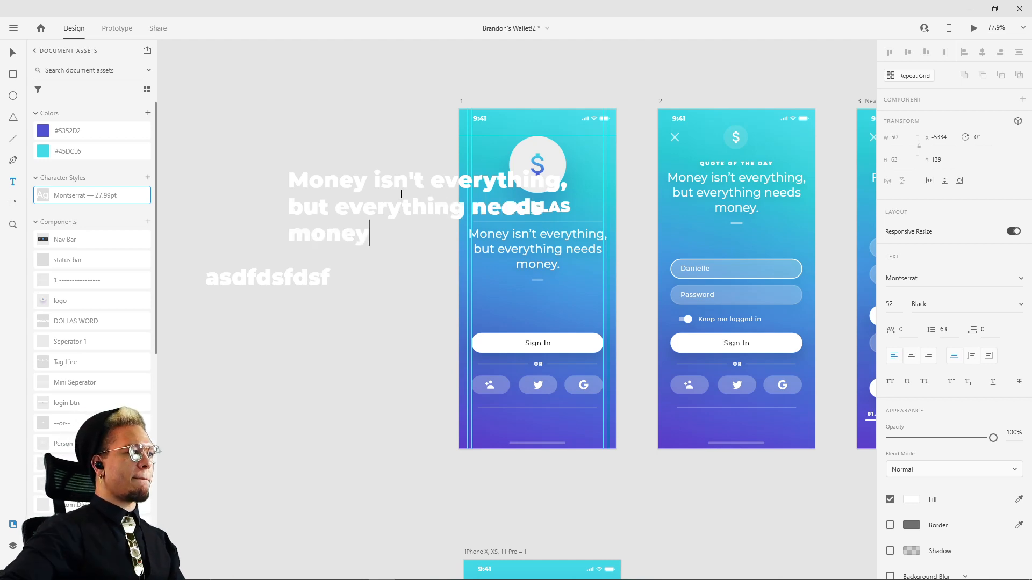
key(Escape)
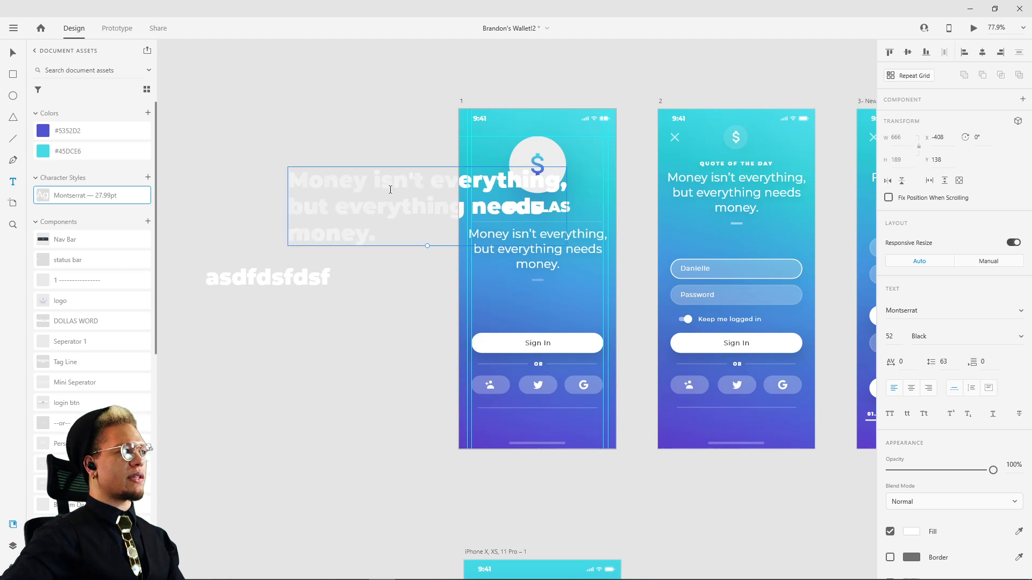
Step: Move the new quote onto the iPhone X artboard below DOLLAS and set it to Montserrat Regular at size 27.99
drag(413, 231, 513, 321)
click(1021, 336)
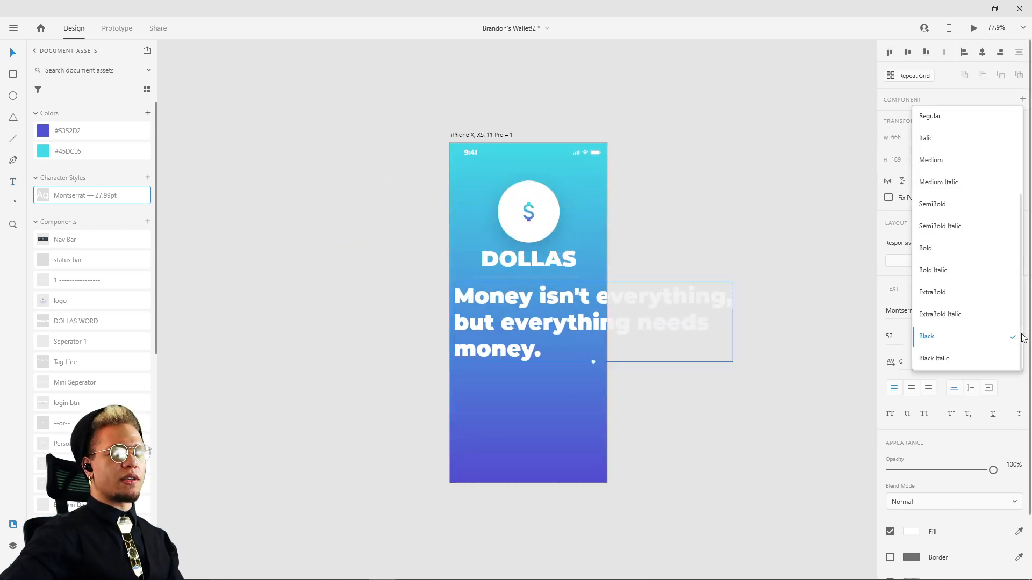
click(949, 116)
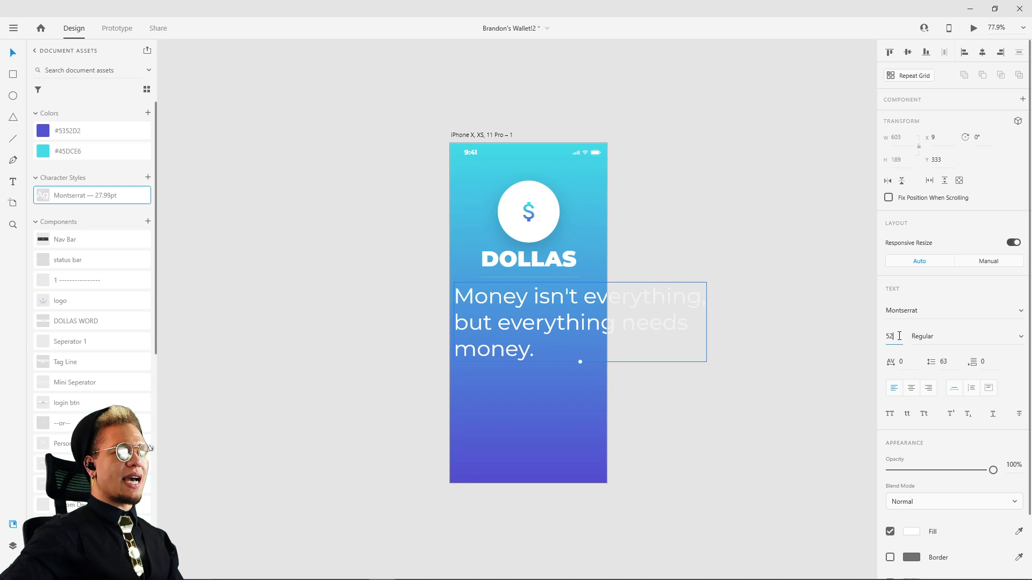
text(27)
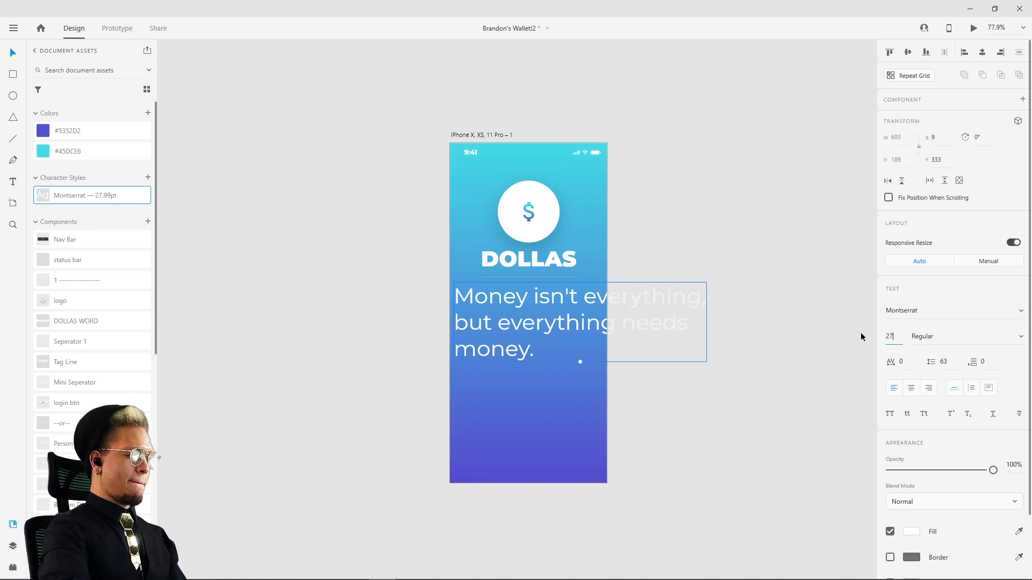
text(.99)
key(Return)
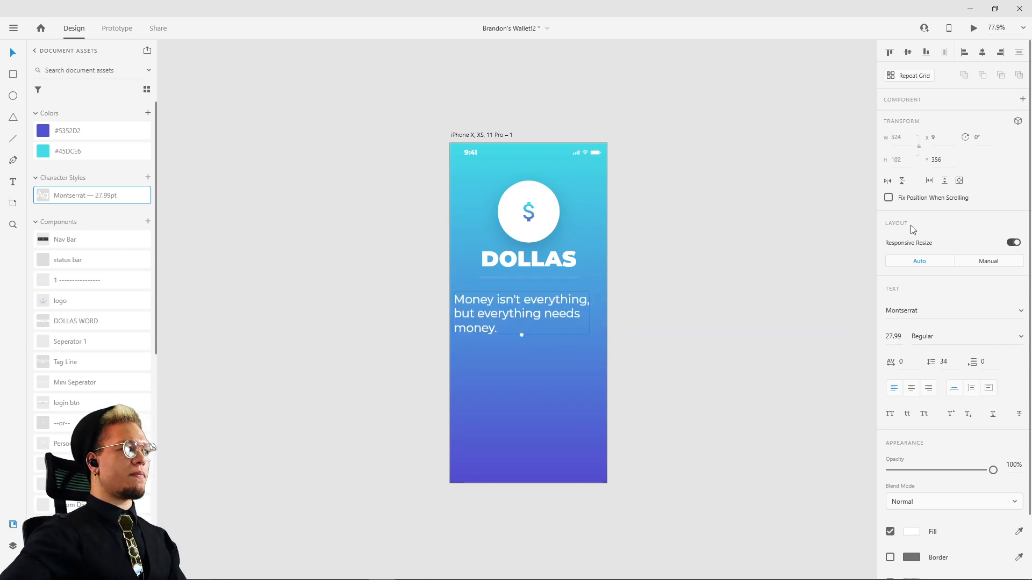
Step: Center-align the quote's lines and place the text horizontally centred on the artboard, just below the divider
click(911, 388)
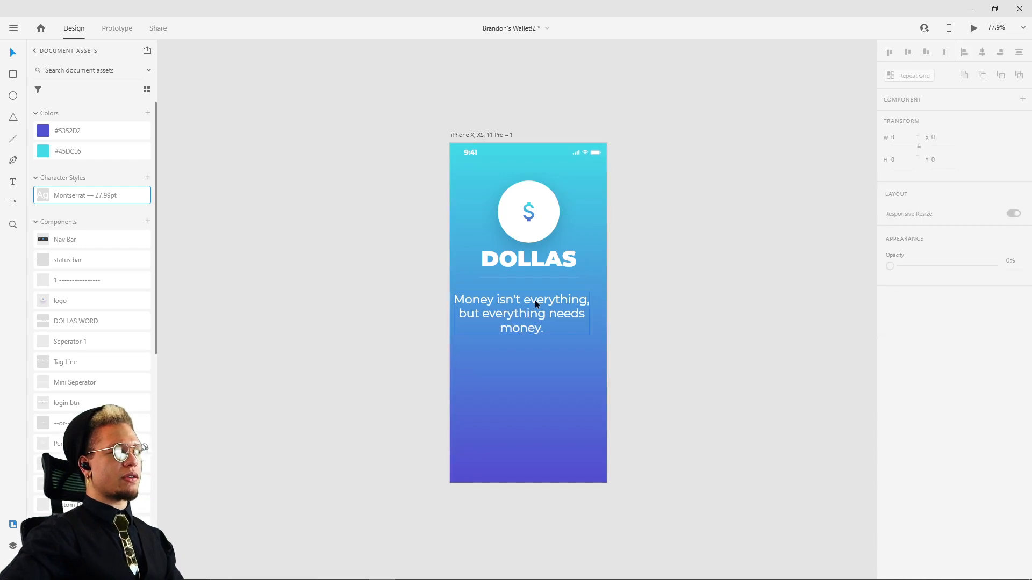
drag(530, 306, 537, 298)
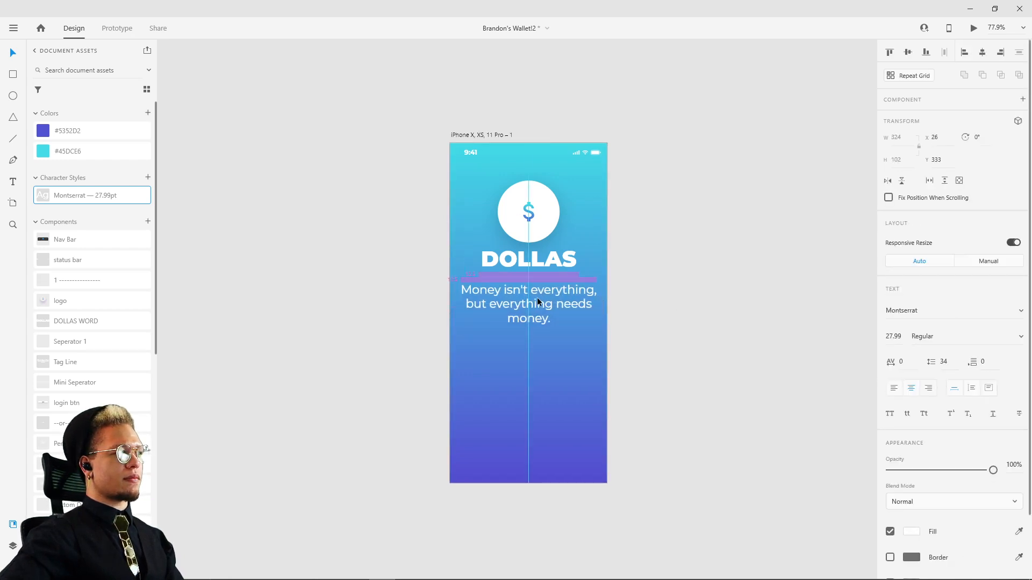
click(645, 218)
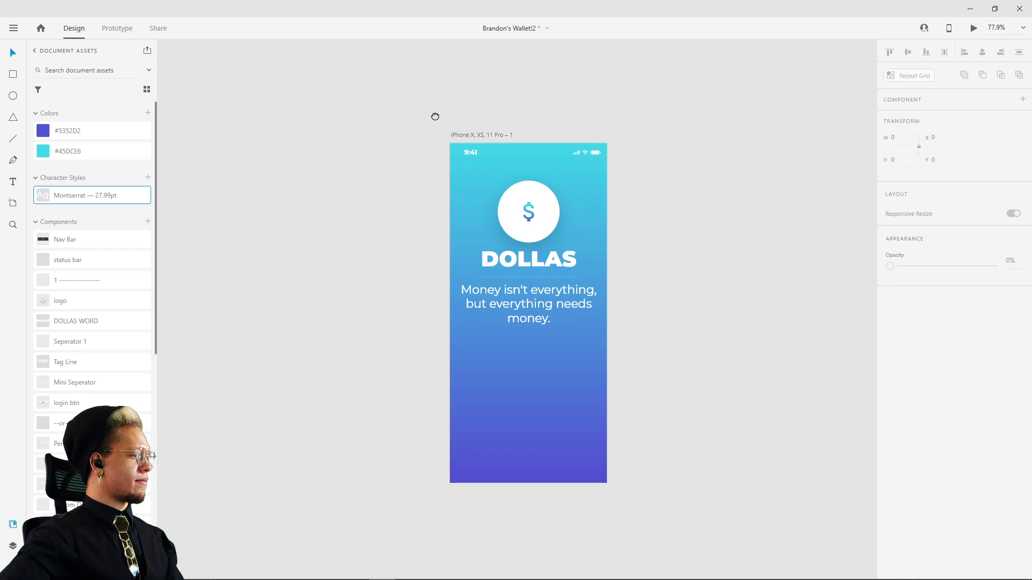
Step: Extend both ends of the divider under DOLLAS to match the quote's width, making it 324 wide
drag(435, 117, 438, 144)
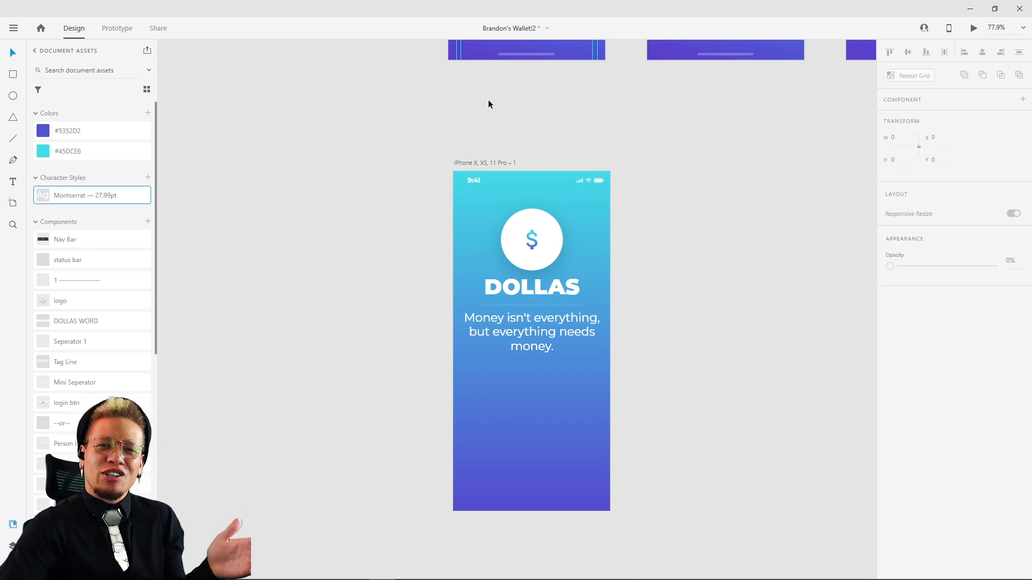
drag(375, 109, 392, 272)
drag(359, 97, 319, 204)
scroll(320, 204, down, 6)
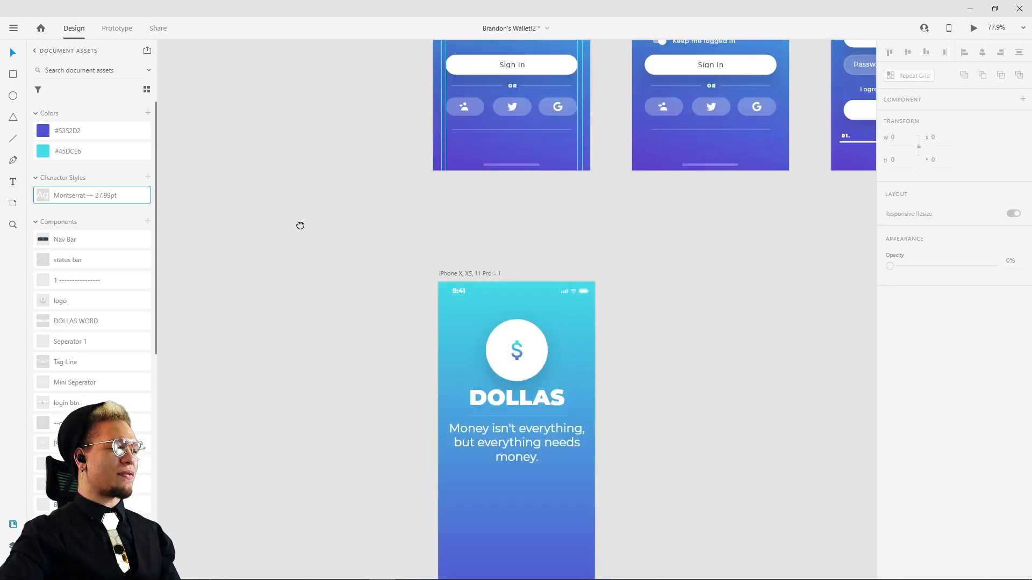
scroll(531, 301, up, 5)
click(522, 231)
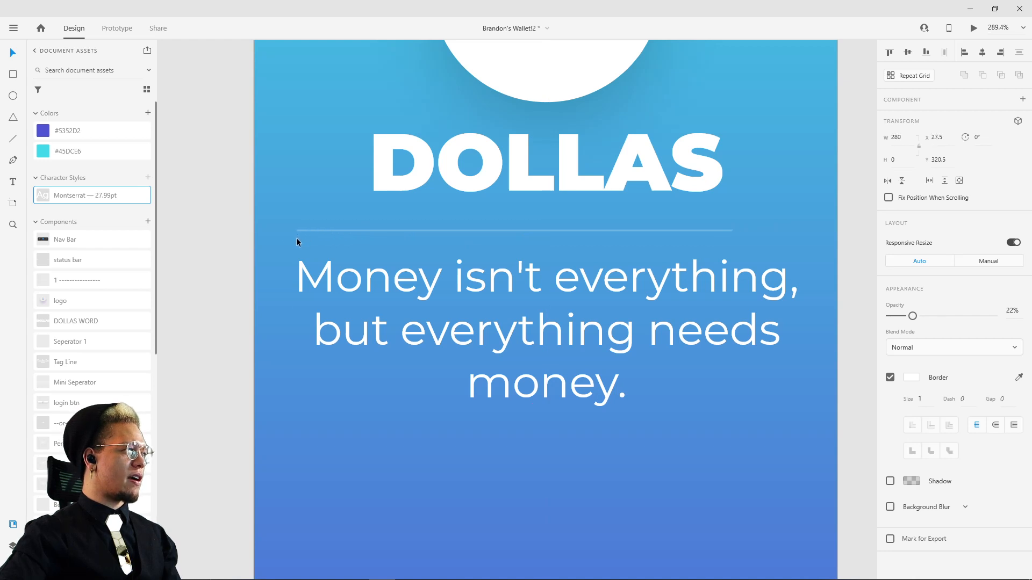
drag(296, 238, 295, 236)
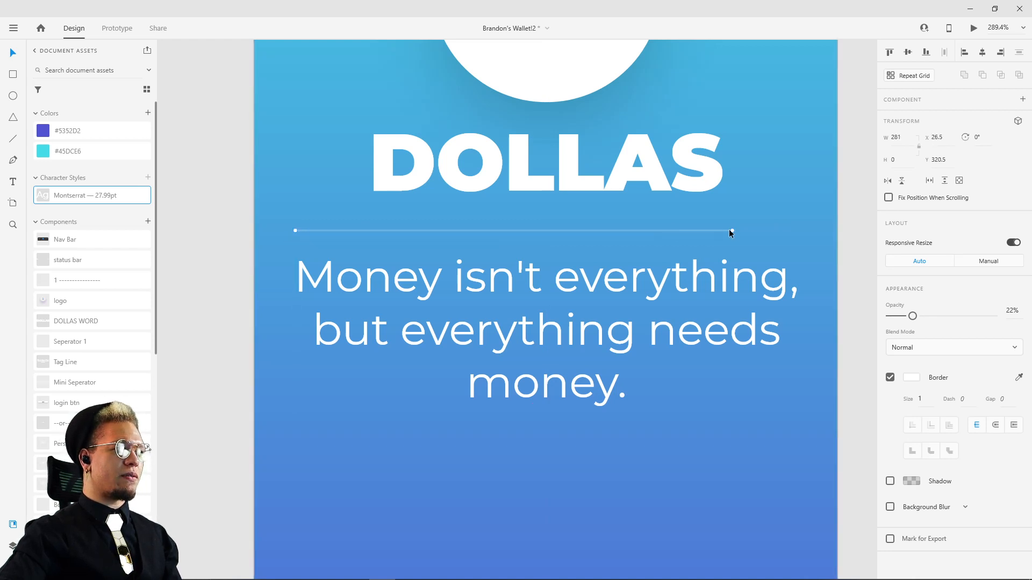
drag(731, 231, 798, 247)
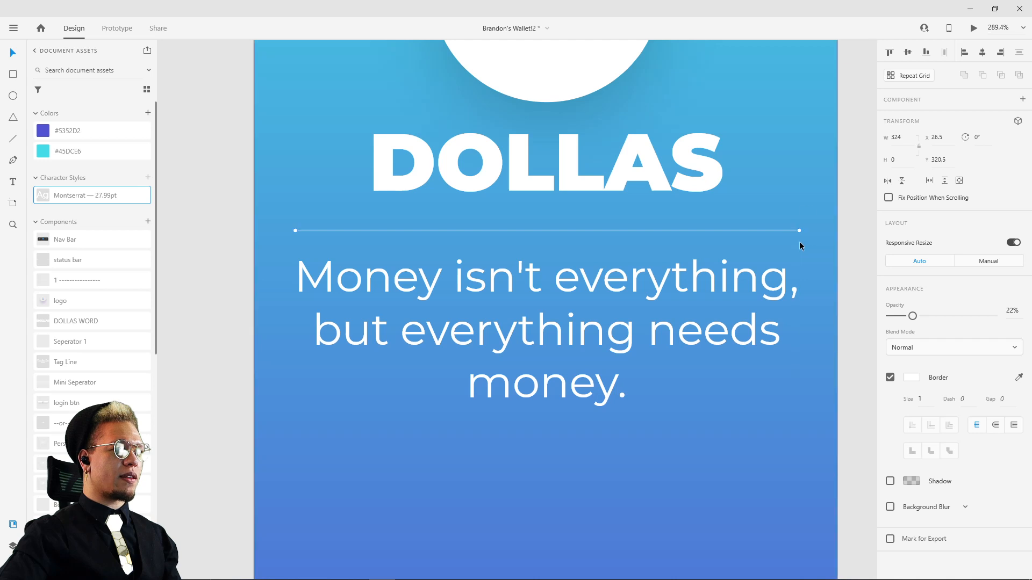
click(834, 183)
Step: Draw a small white rectangle about 23 wide and 6 high below the quote and remove its border
scroll(834, 183, down, 5)
drag(834, 170, 727, 353)
drag(802, 353, 780, 220)
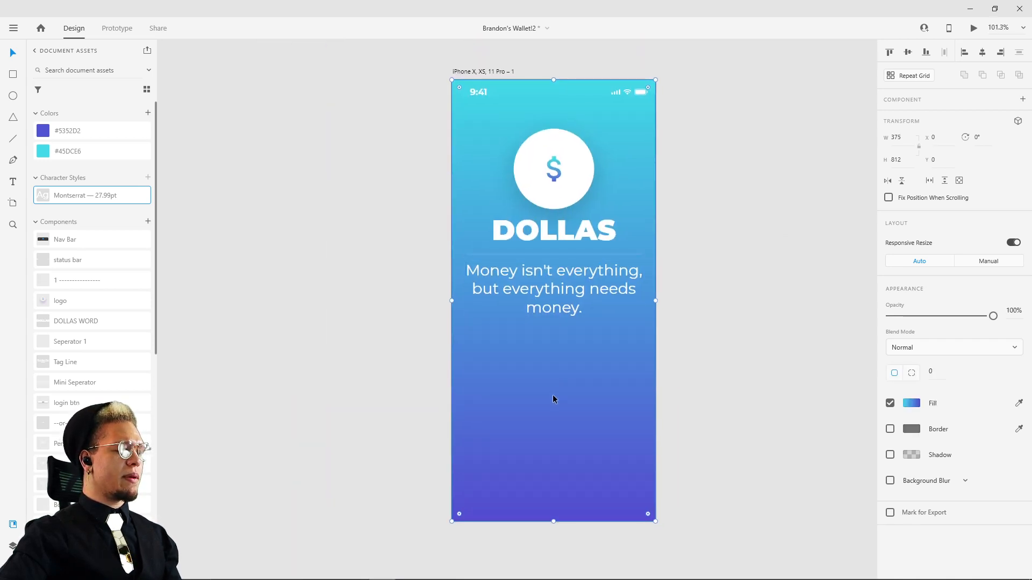
scroll(551, 408, up, 4)
key(e)
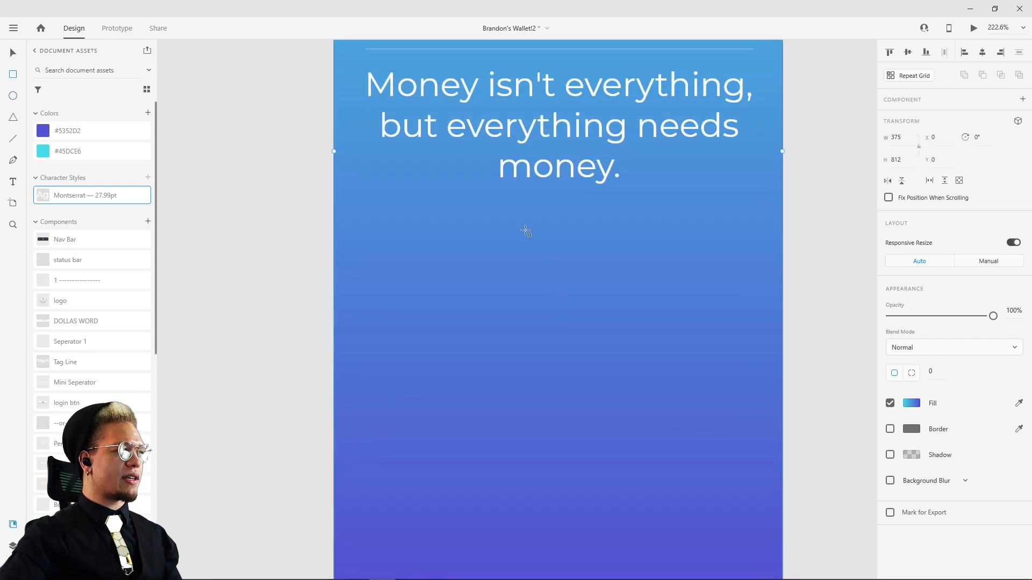
drag(526, 232, 540, 239)
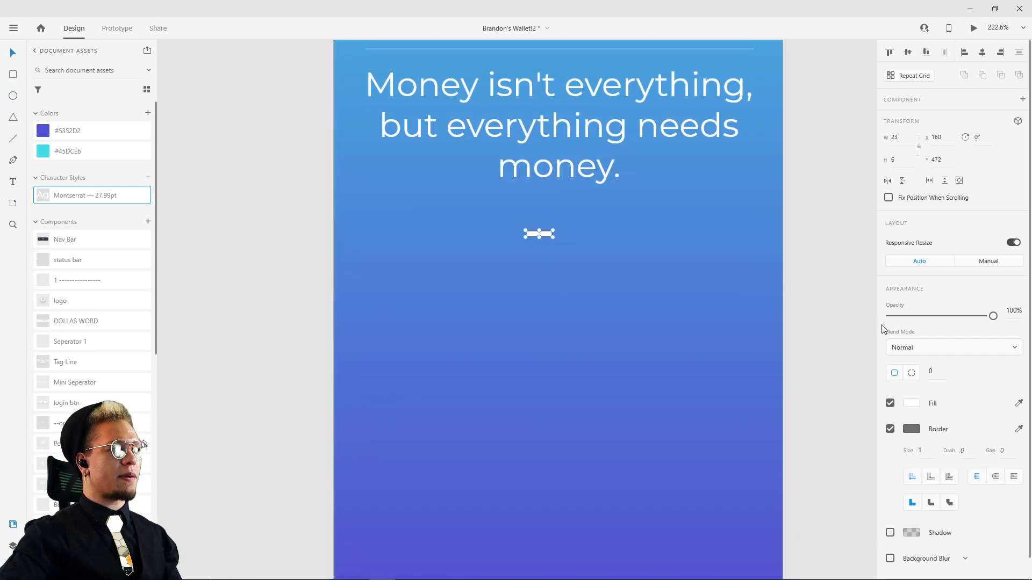
click(889, 428)
Step: Set the opacity of the divider under DOLLAS to 25%
scroll(613, 186, up, 2)
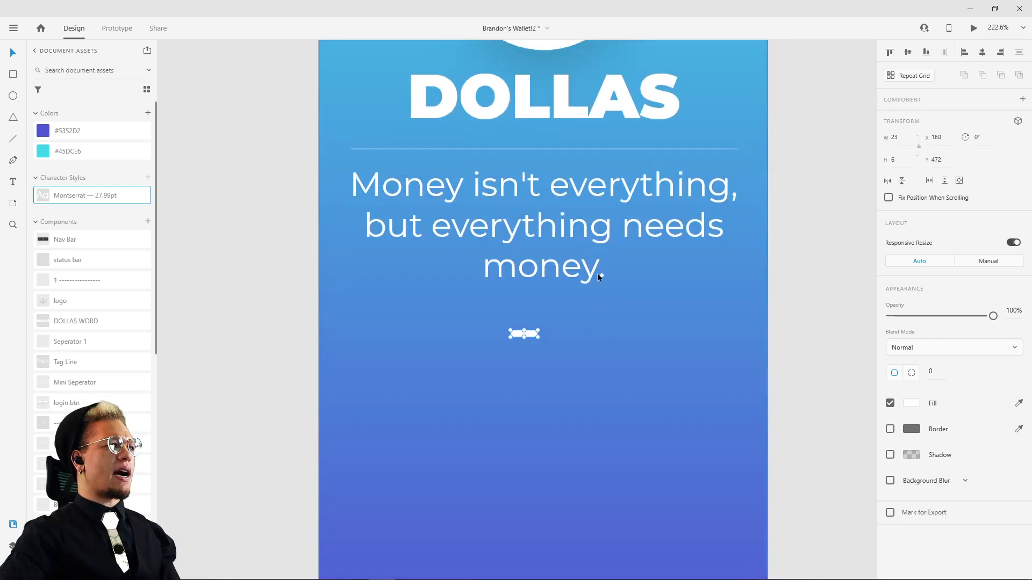
click(573, 149)
scroll(614, 155, up, 3)
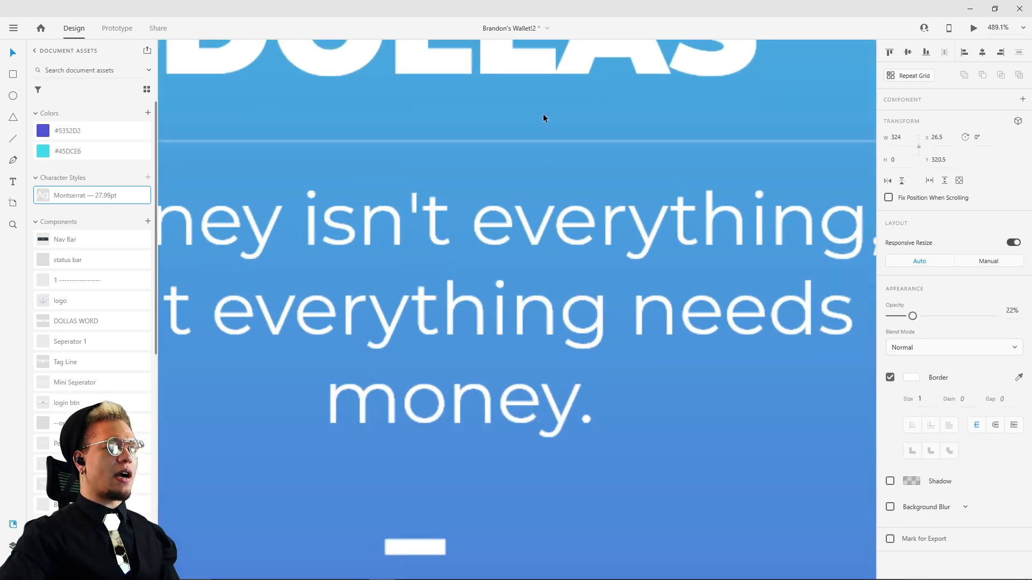
drag(917, 321, 919, 321)
Step: Center the small white bar closely under the quote at X 176, Y 450, and reduce its height to 5
scroll(720, 338, down, 3)
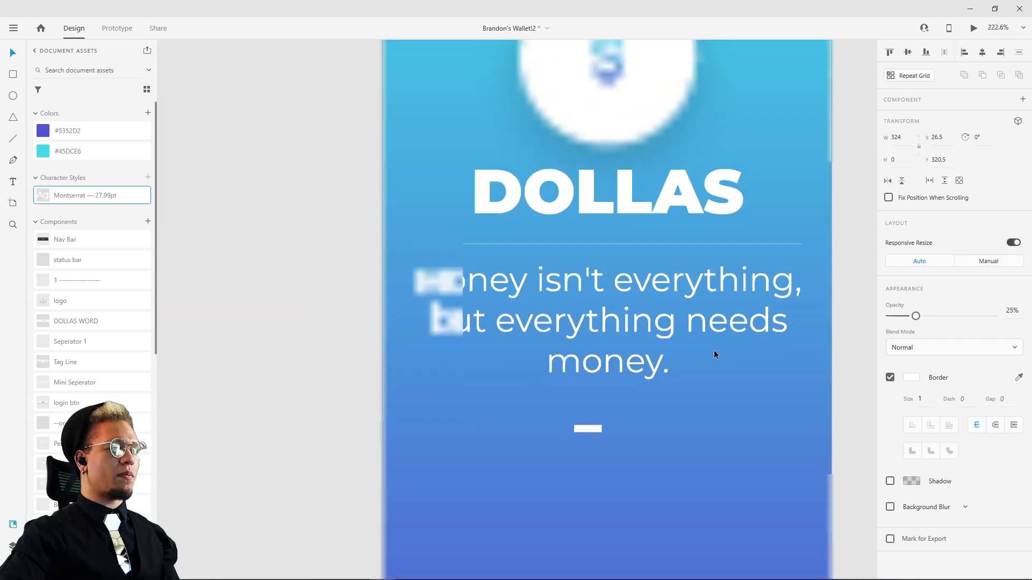
click(590, 428)
drag(606, 416, 602, 395)
scroll(611, 409, up, 4)
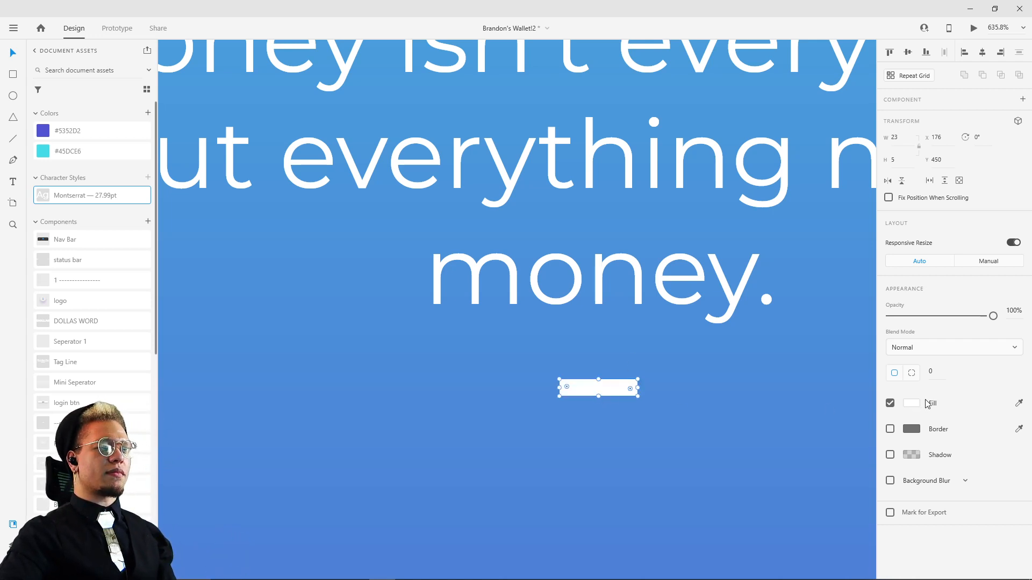
Step: Lower the small bar's opacity to 30% and deselect it
drag(993, 316, 920, 318)
scroll(702, 342, down, 5)
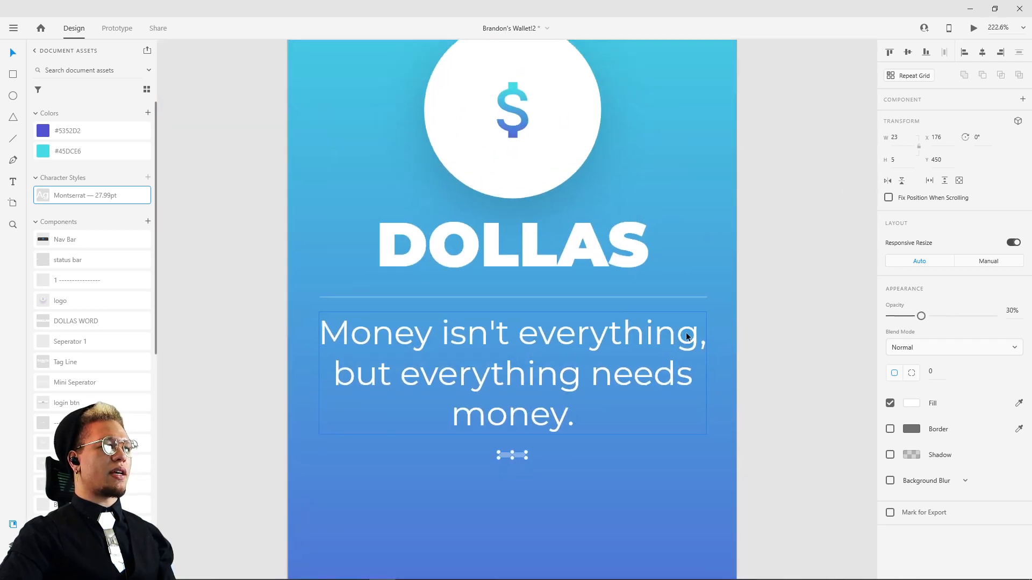
click(747, 291)
Step: Compare the new artboard with the reference screens above and look through the component list in the document assets
scroll(747, 291, down, 3)
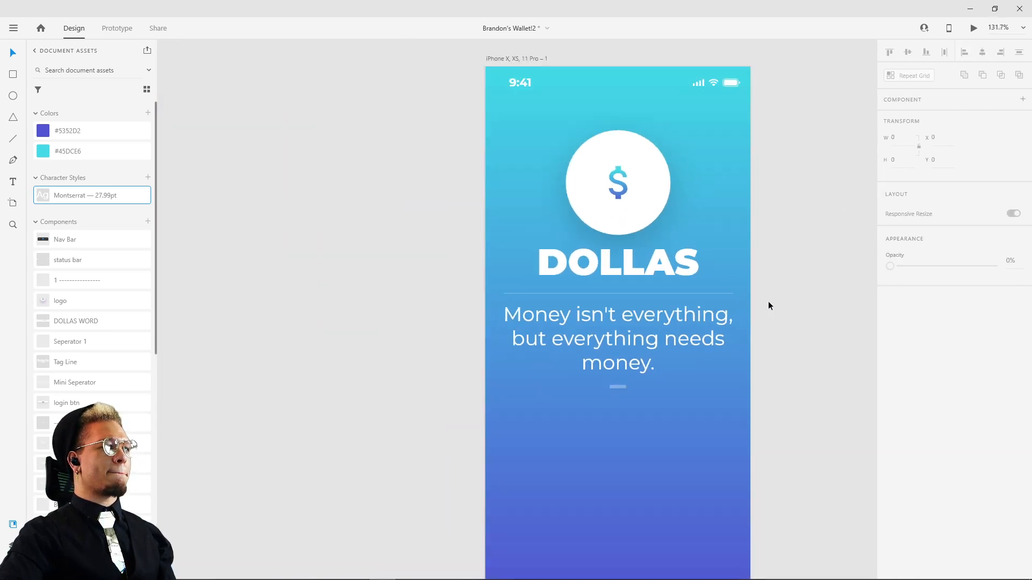
scroll(790, 163, down, 4)
drag(788, 162, 666, 368)
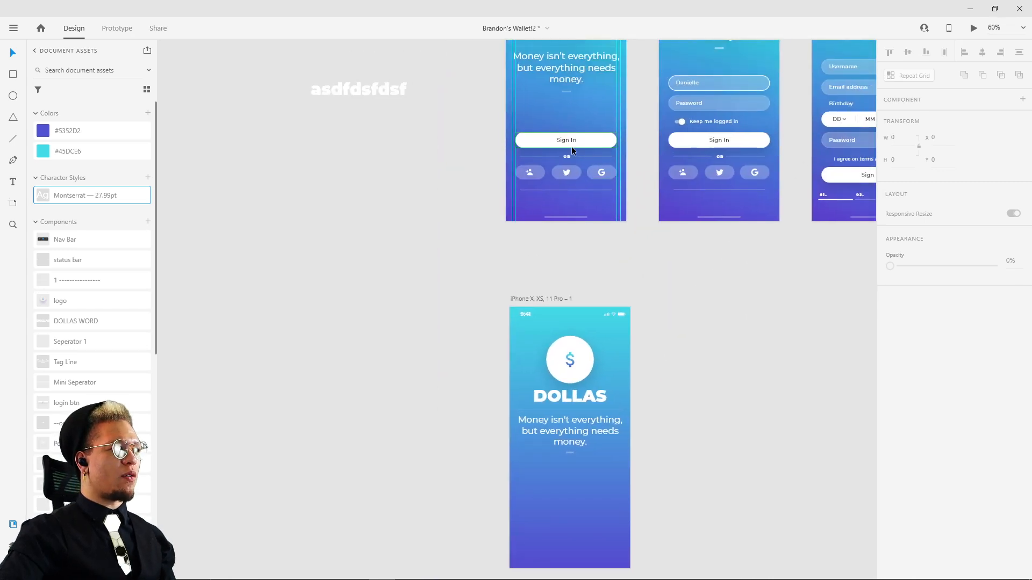
scroll(98, 338, down, 5)
scroll(97, 338, down, 3)
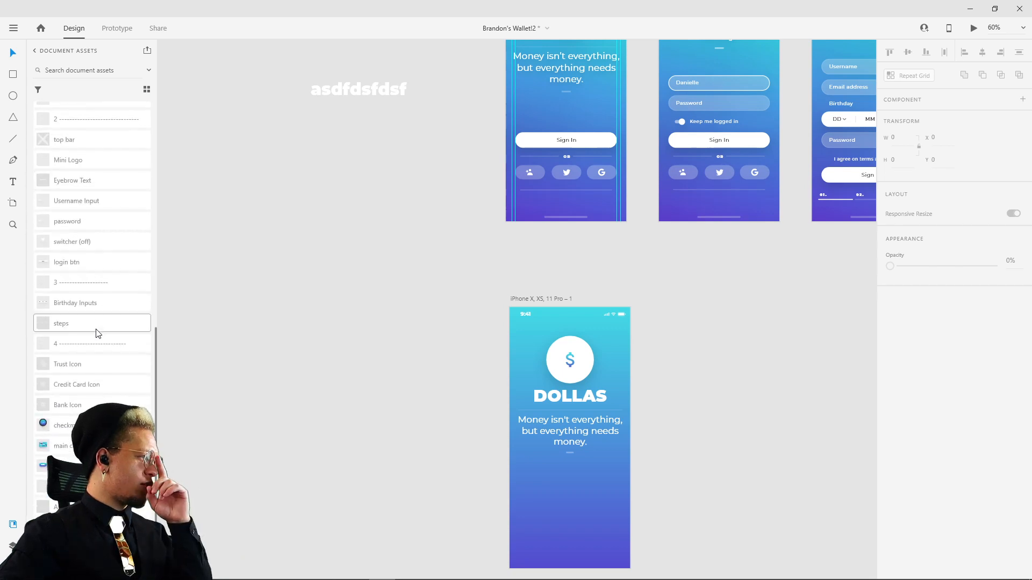
drag(441, 198, 406, 206)
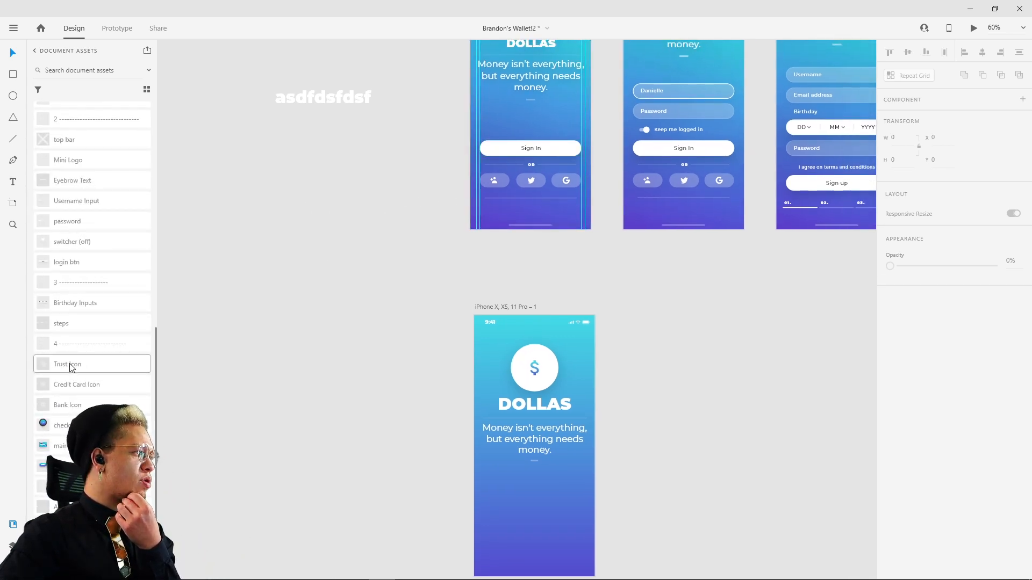
scroll(82, 199, up, 2)
scroll(81, 200, up, 2)
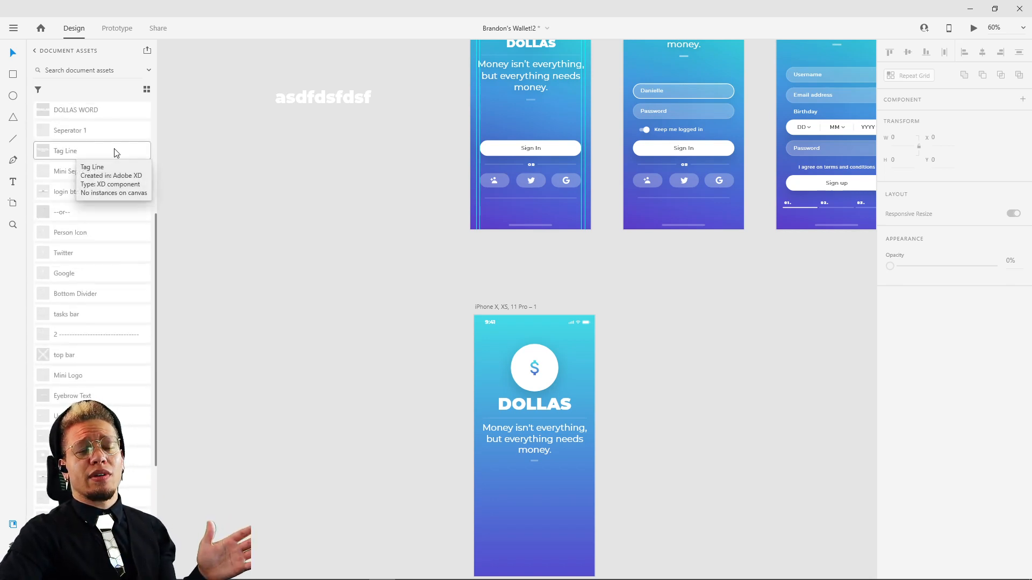
scroll(104, 193, up, 1)
scroll(83, 201, up, 3)
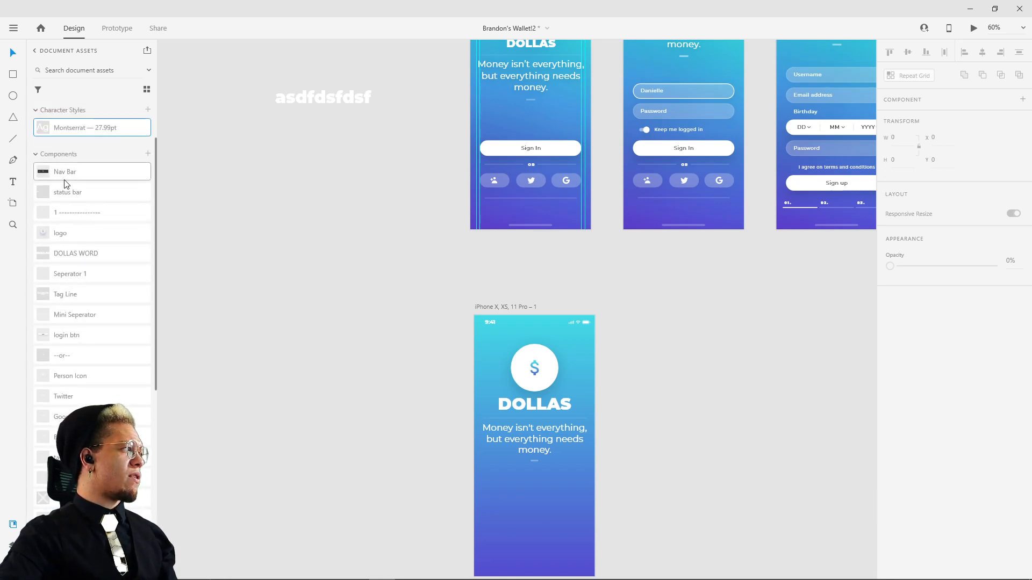
Step: Place instances of the Nav Bar and status bar components on the empty canvas beside the artboards
drag(66, 177, 333, 202)
drag(75, 193, 332, 340)
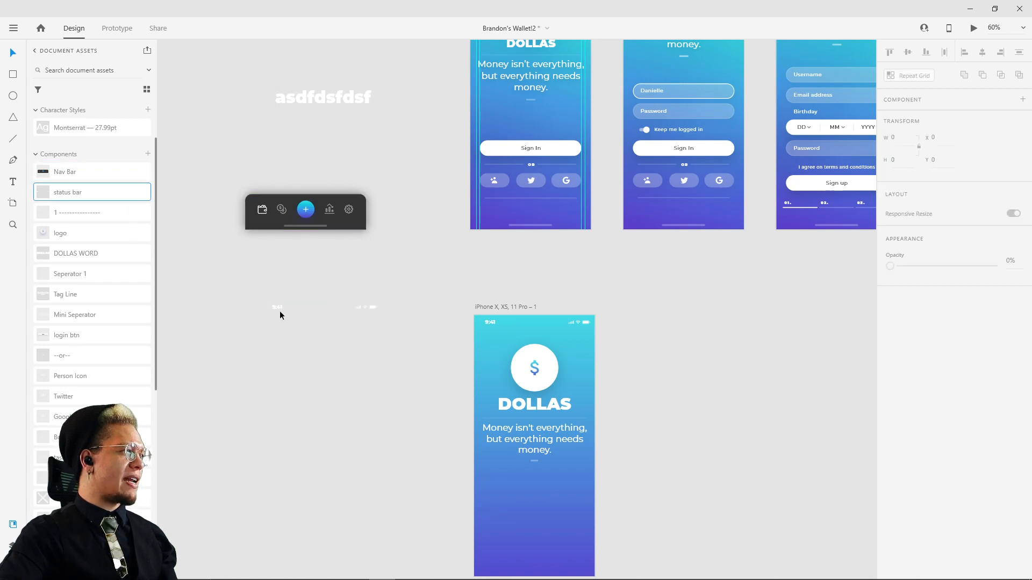
scroll(281, 311, up, 5)
drag(274, 298, 369, 231)
scroll(396, 244, down, 4)
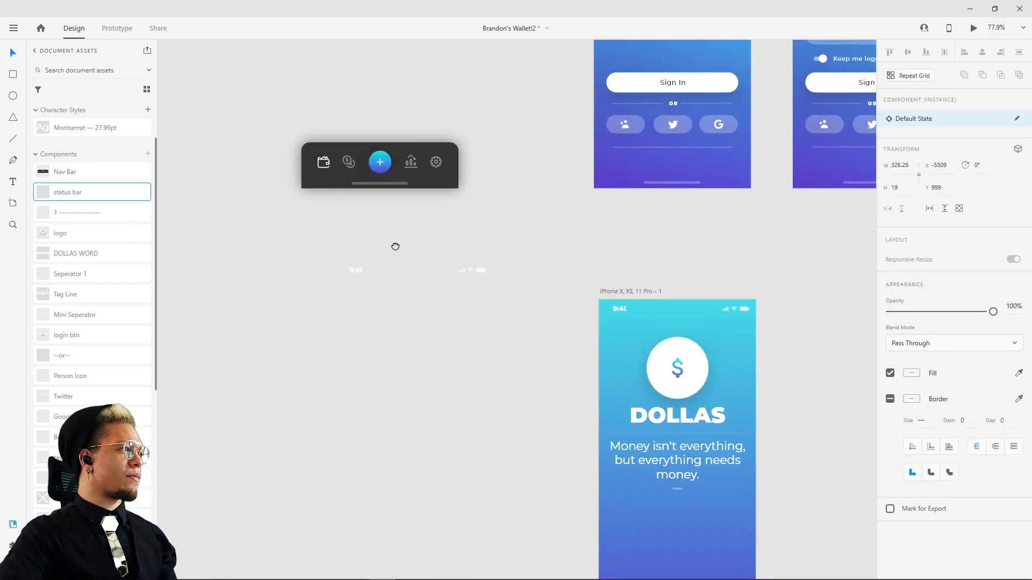
Step: Place an instance of the logo component on the empty canvas to the left of the new artboard, under the status bar instance
drag(63, 235, 405, 392)
click(459, 359)
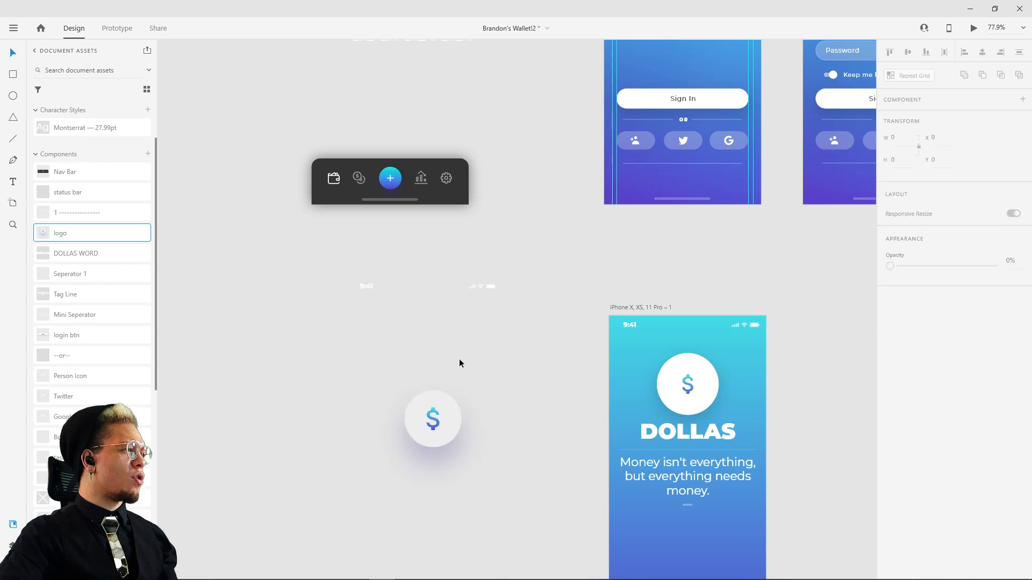
drag(428, 433, 806, 396)
drag(783, 453, 581, 552)
scroll(590, 443, up, 2)
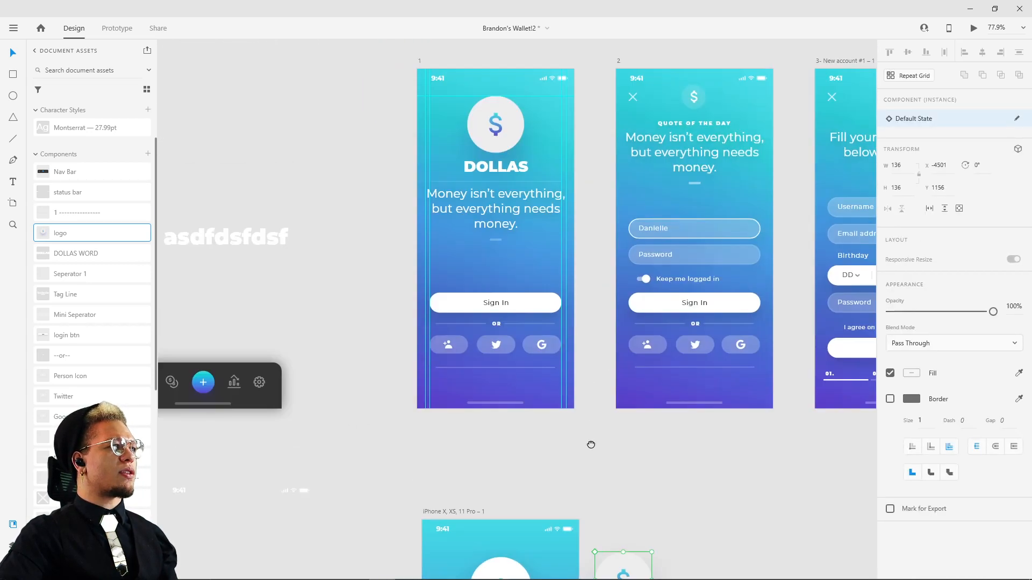
scroll(590, 443, down, 4)
drag(632, 400, 263, 373)
mouse_move(459, 231)
mouse_down()
mouse_move(473, 473)
mouse_move(470, 242)
mouse_up()
scroll(446, 279, down, 3)
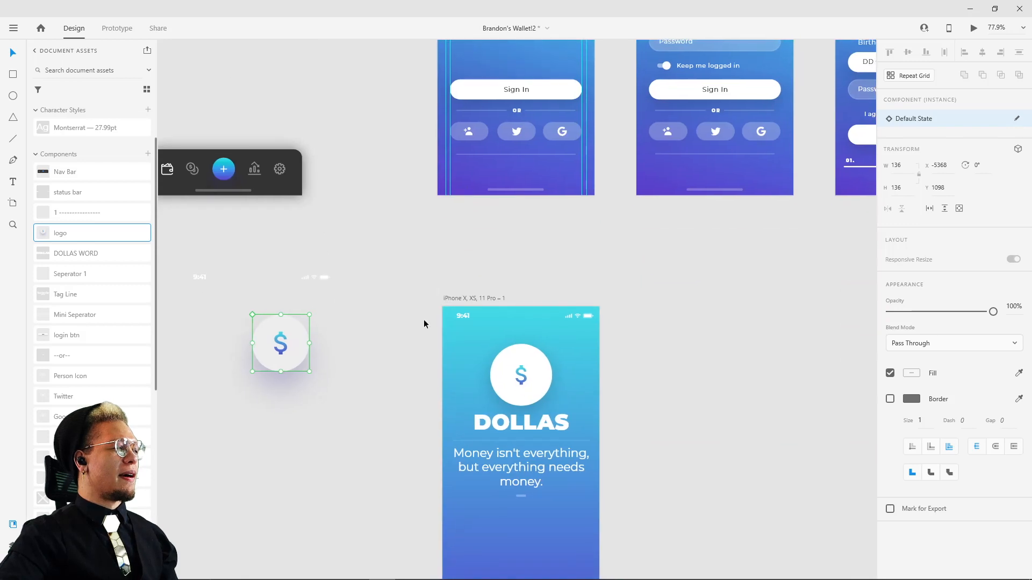
Step: Try to enlarge the dollar sign proportionally about its center inside the new artboard's white logo circle
scroll(440, 200, left, 1)
click(562, 345)
double_click(558, 339)
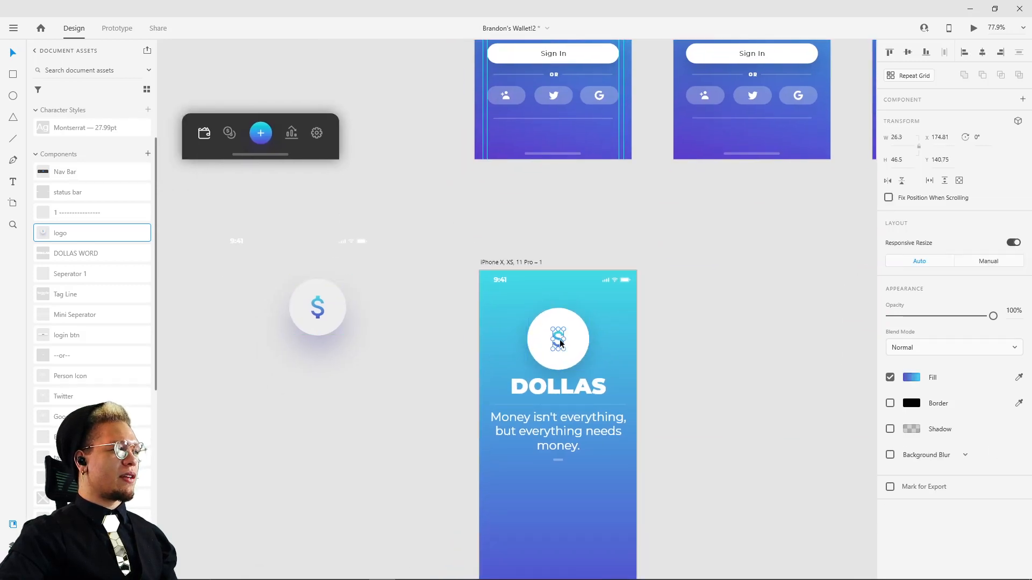
drag(559, 337, 571, 322)
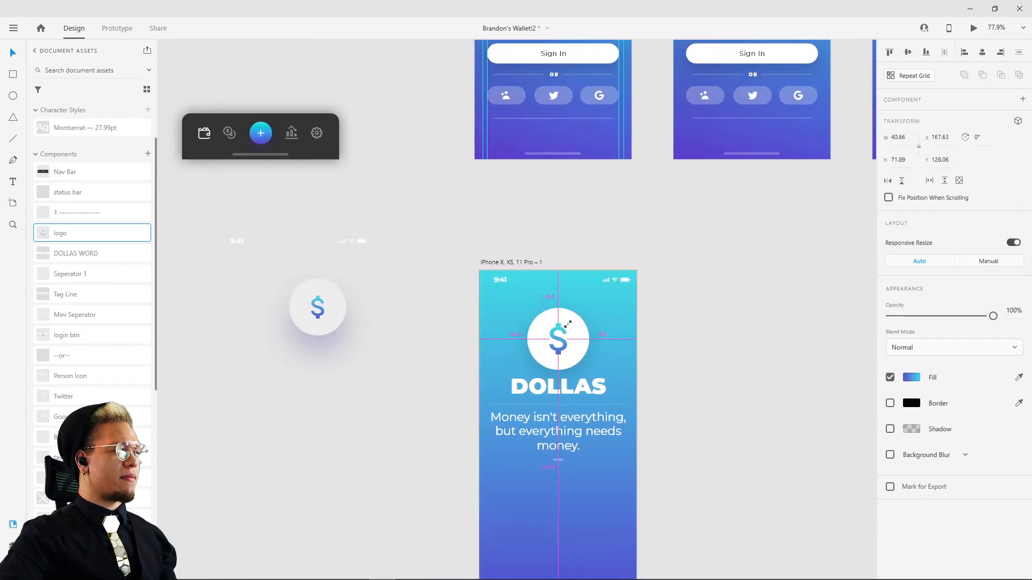
key(ctrl+z)
Step: Delete the white logo circle and put the logo component instance in its place, centered above DOLLAS
shift+click(577, 337)
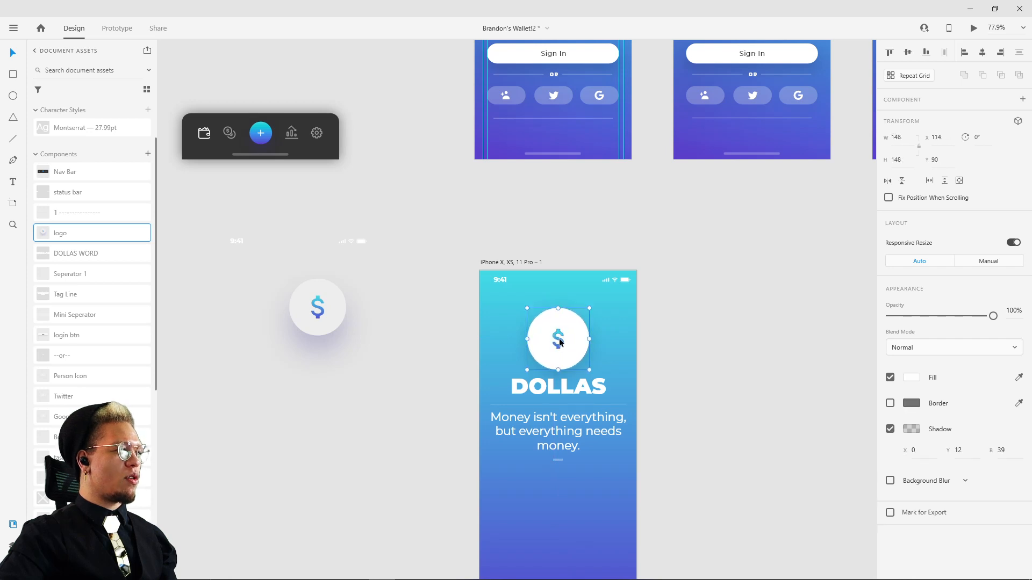
key(Delete)
drag(312, 305, 548, 332)
drag(552, 333, 551, 336)
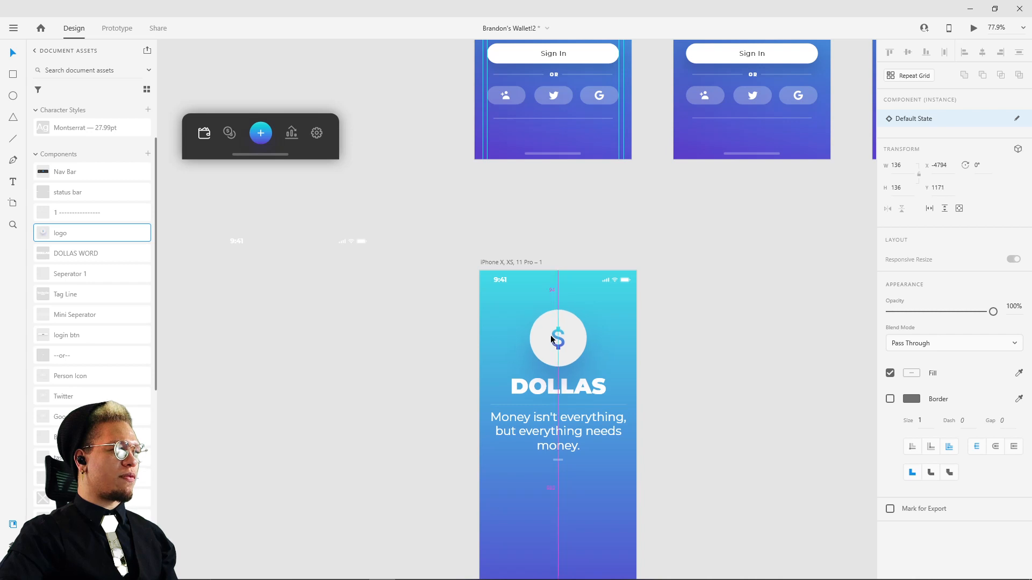
click(707, 350)
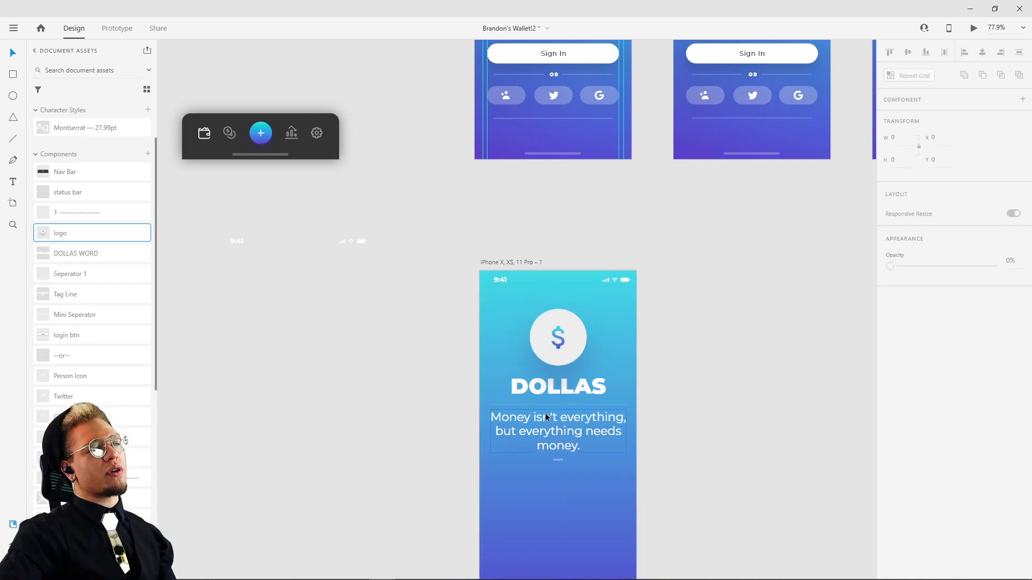
Step: Move the Nav Bar instance farther away from the artboards to X -6341, Y 364
drag(417, 393, 451, 375)
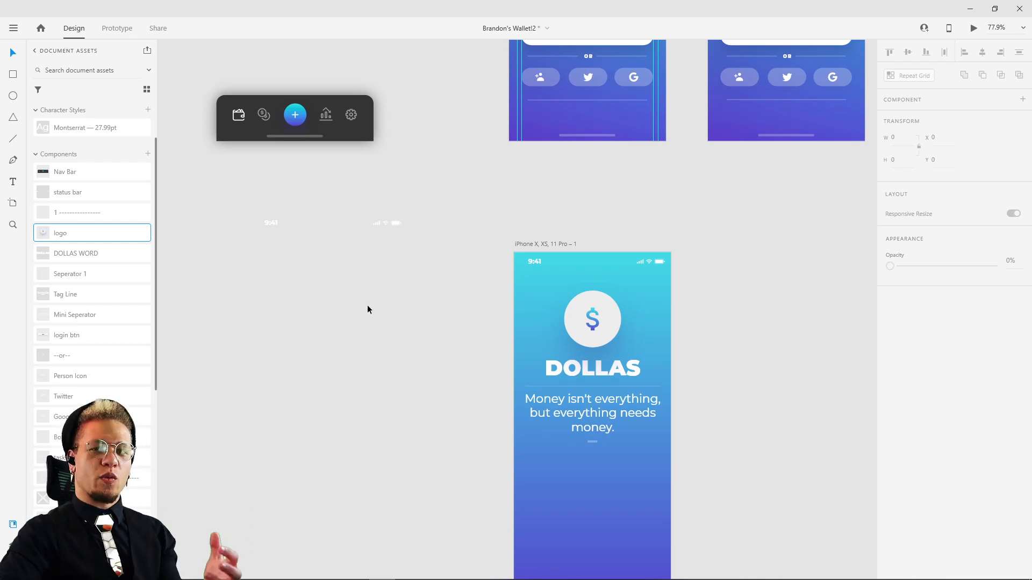
drag(463, 193, 507, 278)
drag(361, 209, 400, 188)
drag(363, 220, 347, 150)
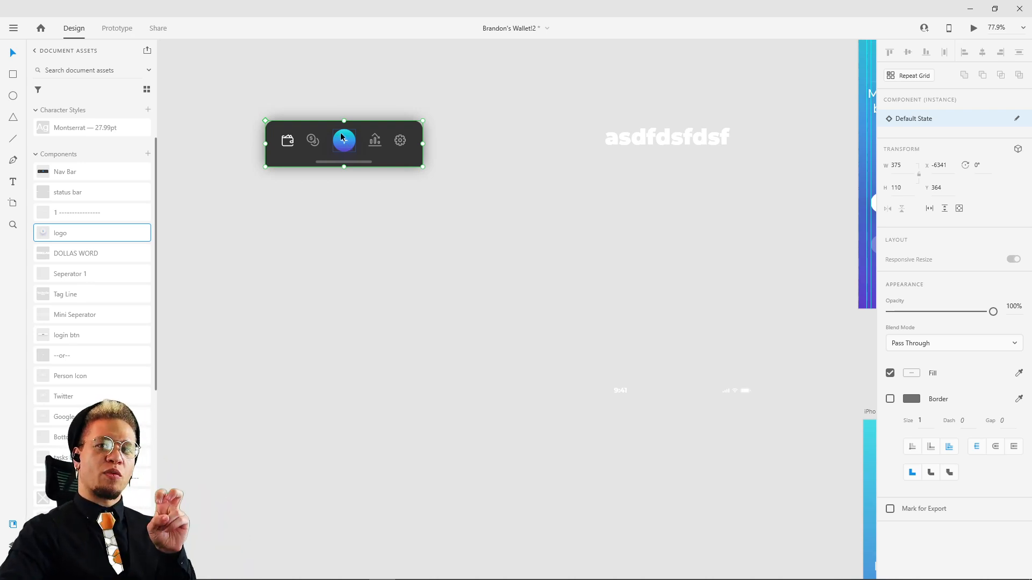
Step: Place the switcher (off) component from the document assets on the empty canvas at X -5664, Y 730
click(60, 70)
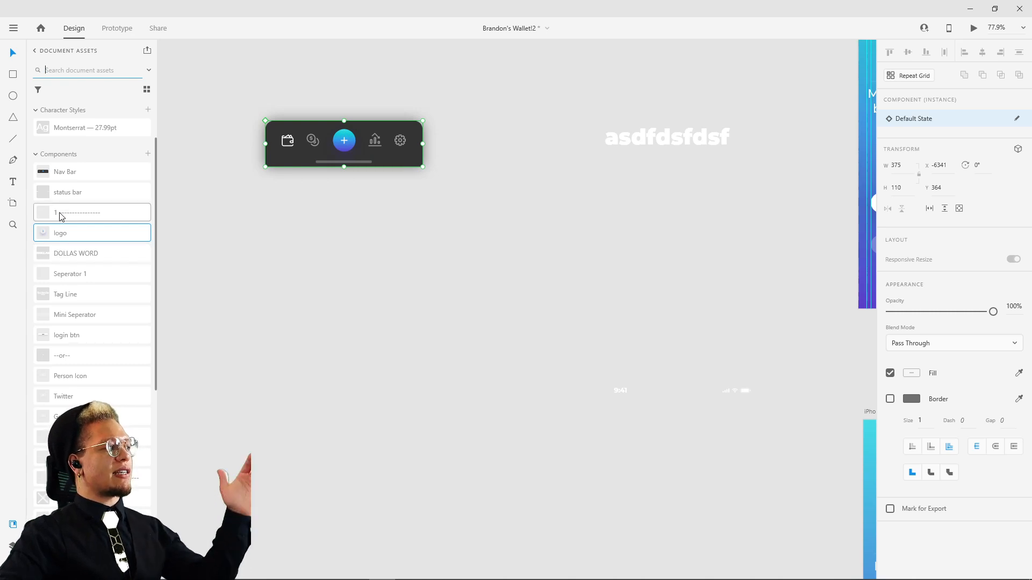
scroll(62, 256, down, 10)
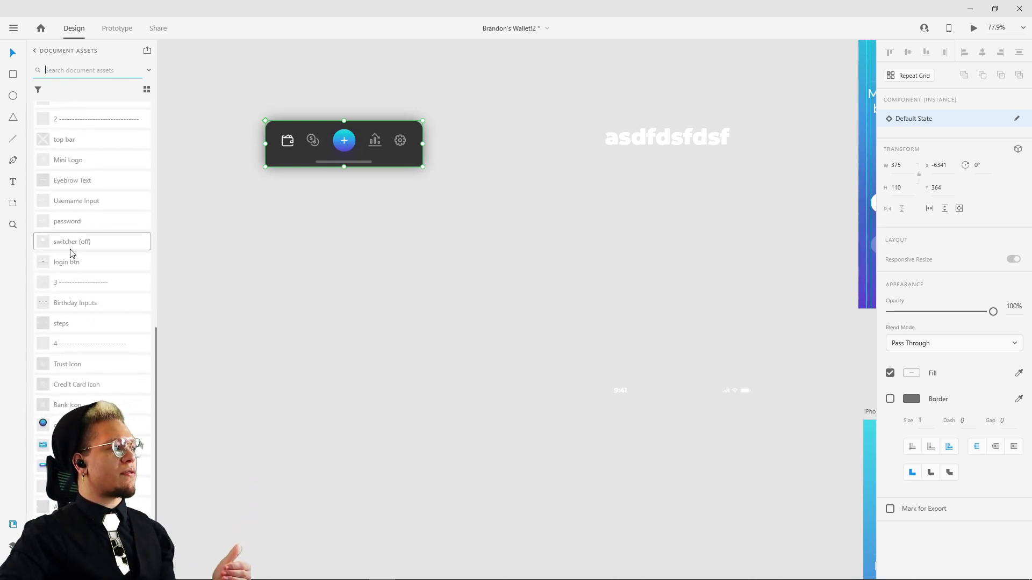
drag(61, 245, 546, 293)
scroll(565, 302, up, 1)
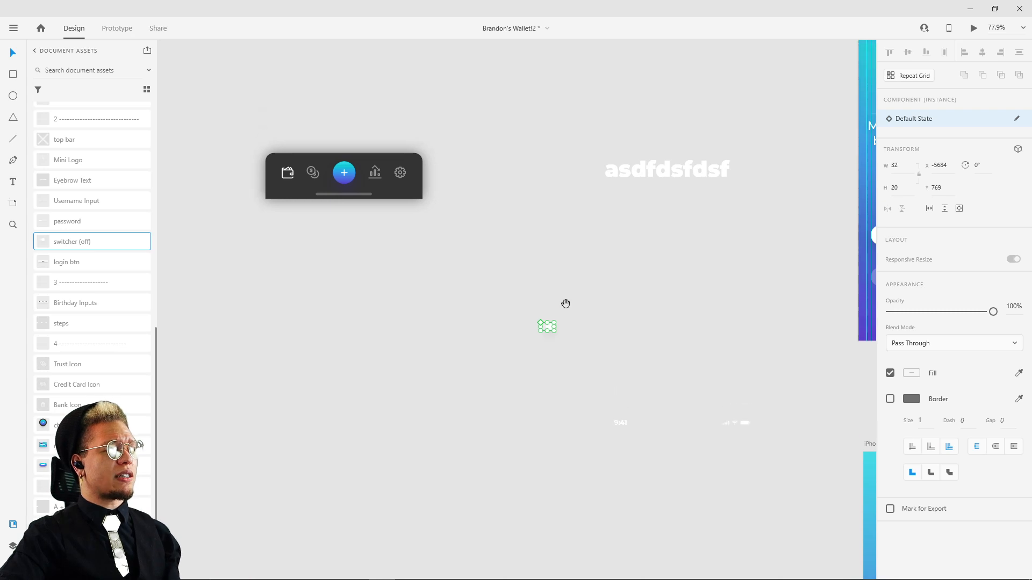
scroll(560, 322, up, 5)
scroll(561, 321, up, 3)
drag(531, 332, 554, 286)
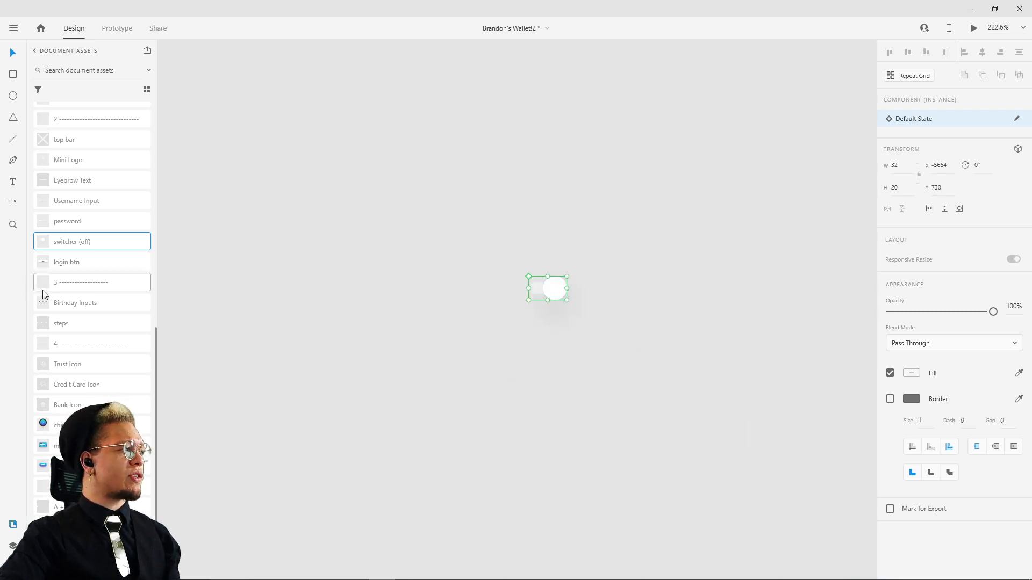
Step: Place the Birthday Inputs component just above the switcher, and delete both instances
drag(61, 300, 539, 210)
scroll(725, 159, down, 4)
drag(725, 160, 513, 174)
drag(537, 221, 545, 200)
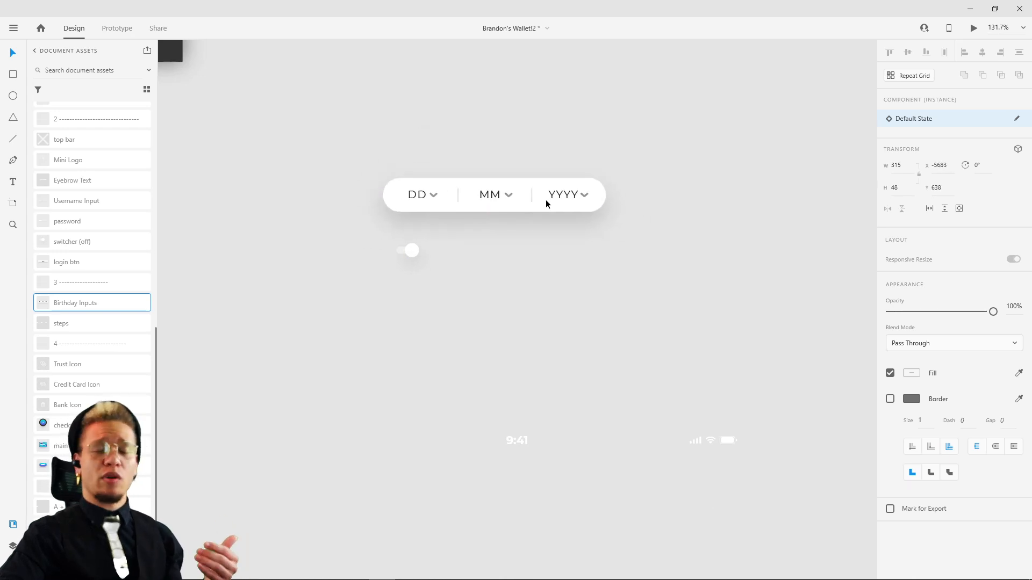
drag(326, 161, 601, 295)
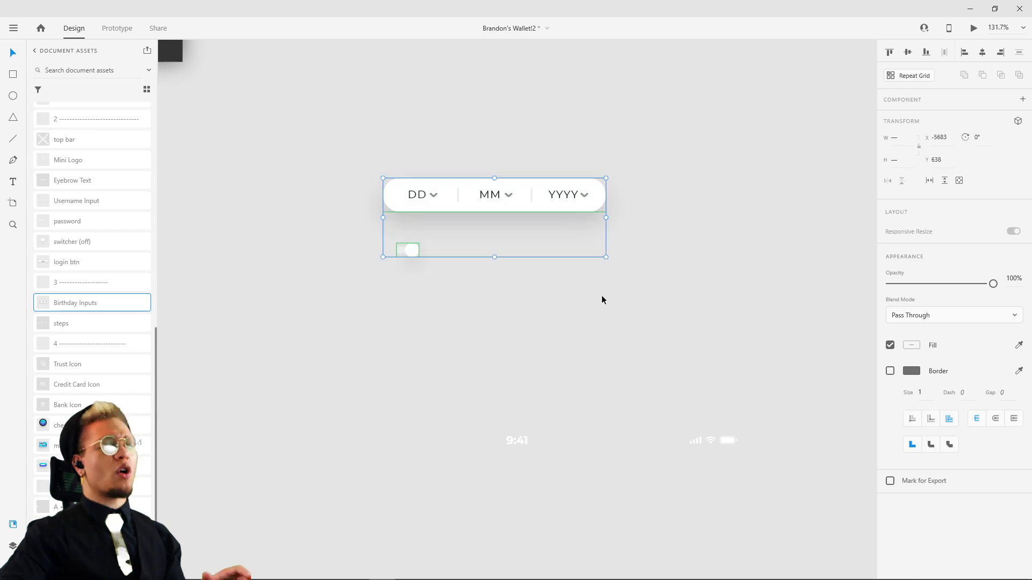
key(Delete)
Step: Place the login btn component on the new artboard below the quote, centered at X 30, Y 600
drag(772, 341, 338, 213)
scroll(452, 254, down, 1)
drag(452, 306, 393, 129)
drag(415, 278, 372, 159)
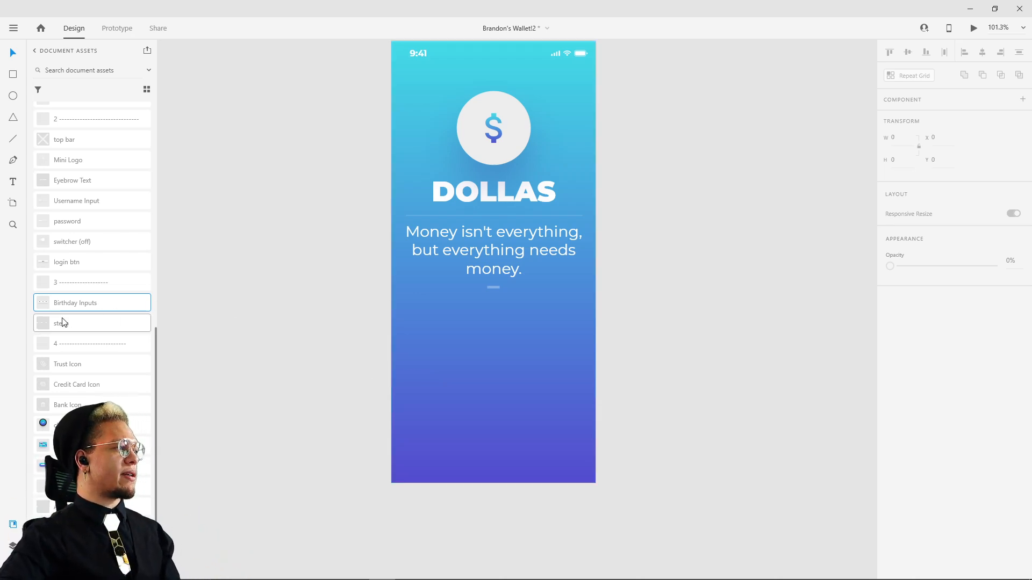
drag(60, 269, 467, 383)
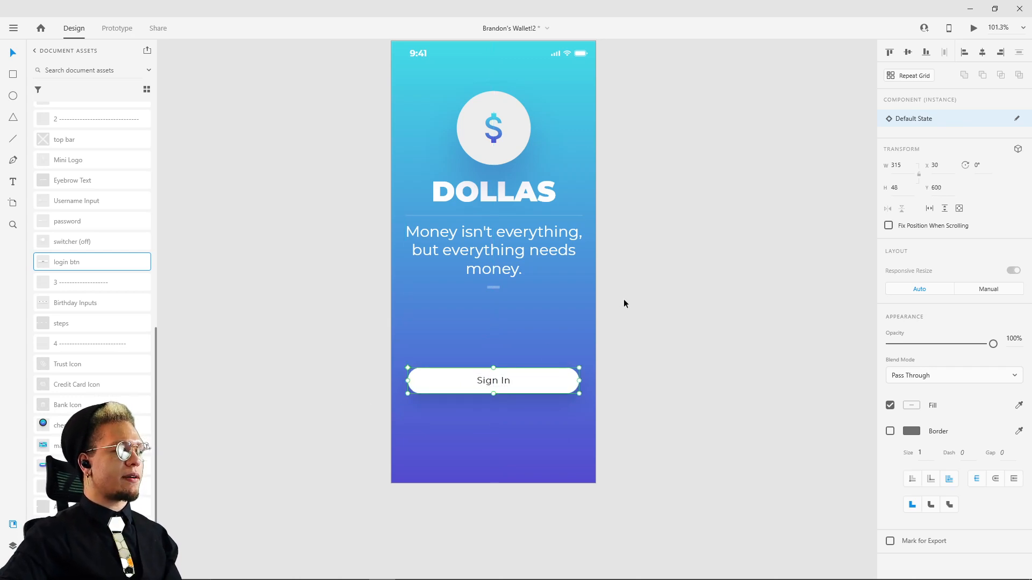
Step: Draw a rectangle about 316 wide and 58 high beside the artboard, level with the Sign In button
key(r)
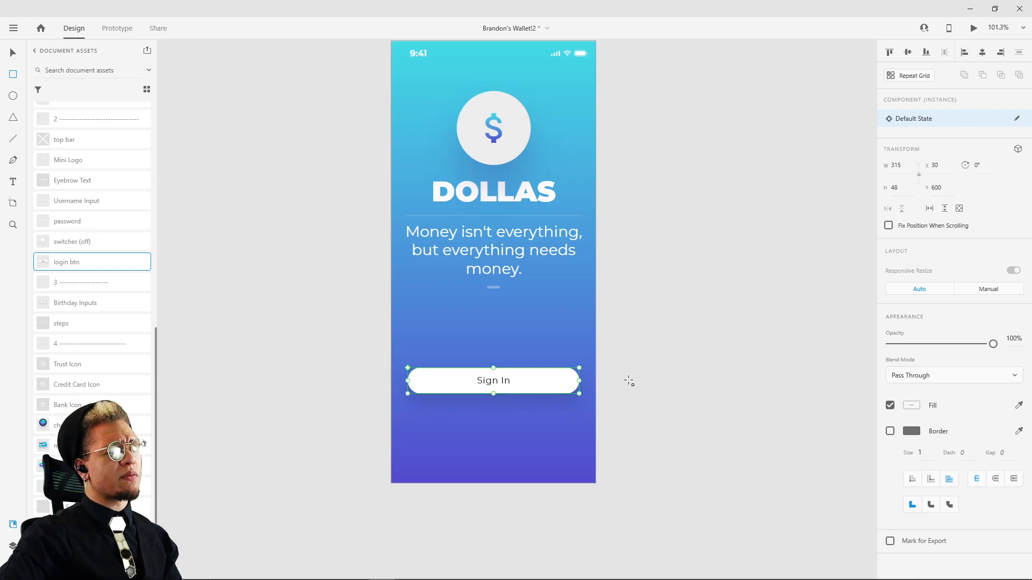
mouse_move(631, 366)
mouse_down()
mouse_move(733, 396)
mouse_move(802, 398)
mouse_up()
key(v)
Step: Compare the rectangle's dimensions with the Sign In button's background shape and set the rectangle's height to 48 to match
click(546, 379)
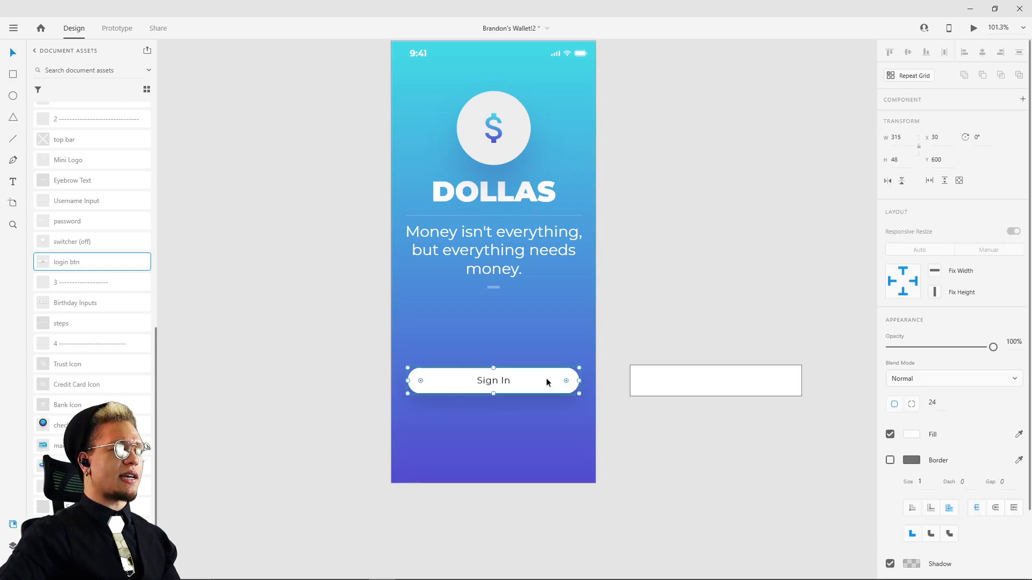
click(557, 364)
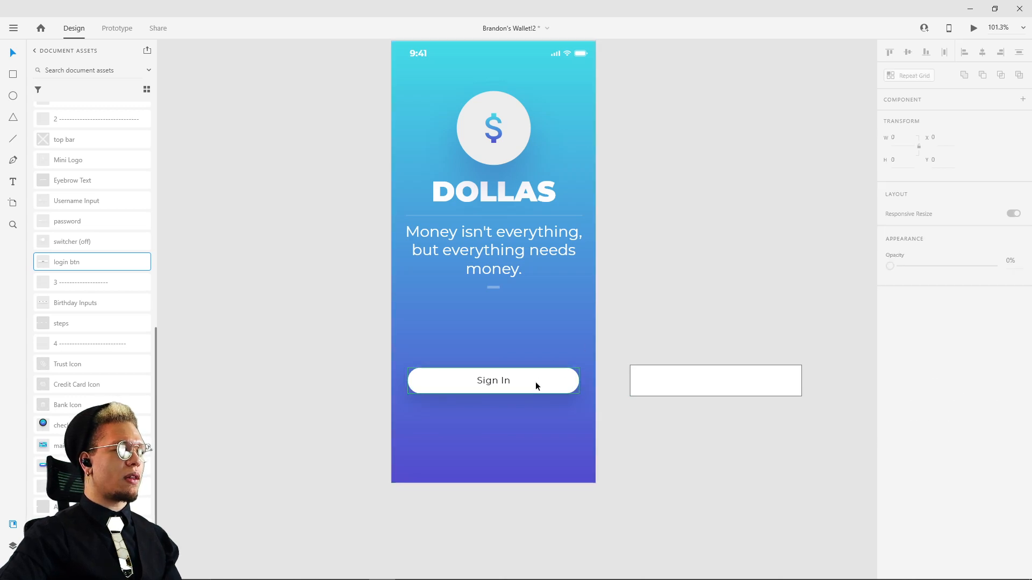
click(546, 384)
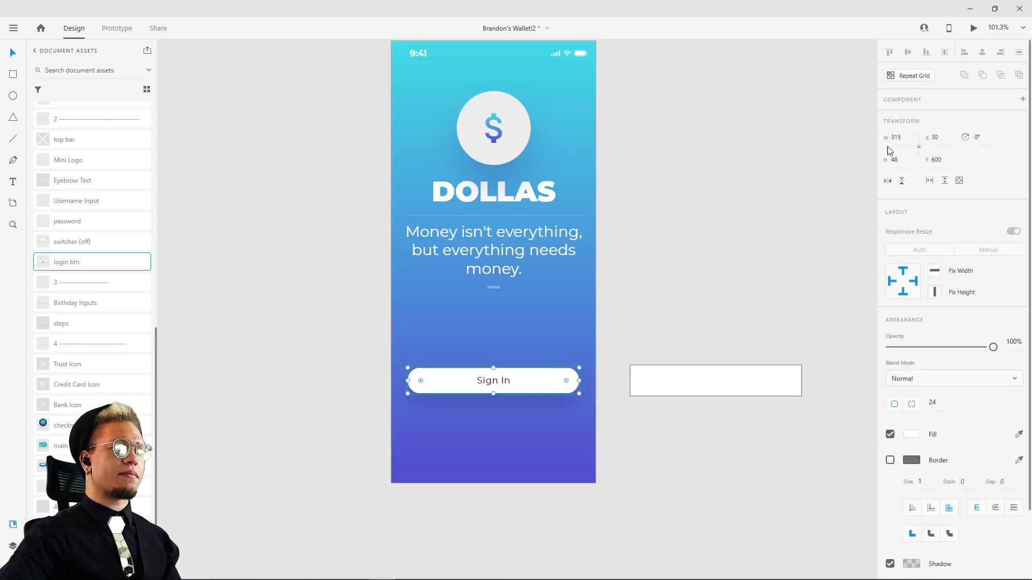
click(750, 161)
click(752, 368)
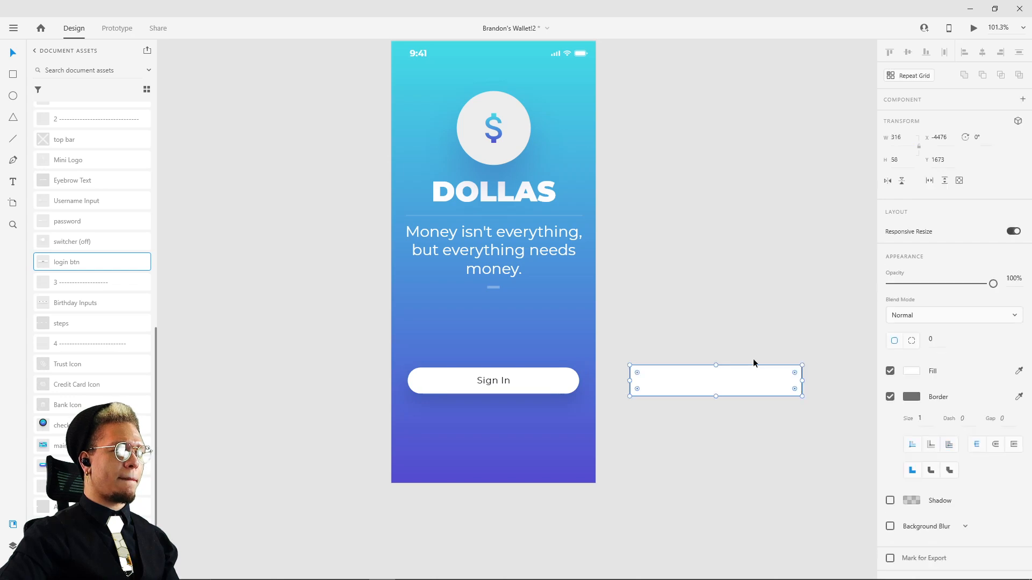
click(800, 180)
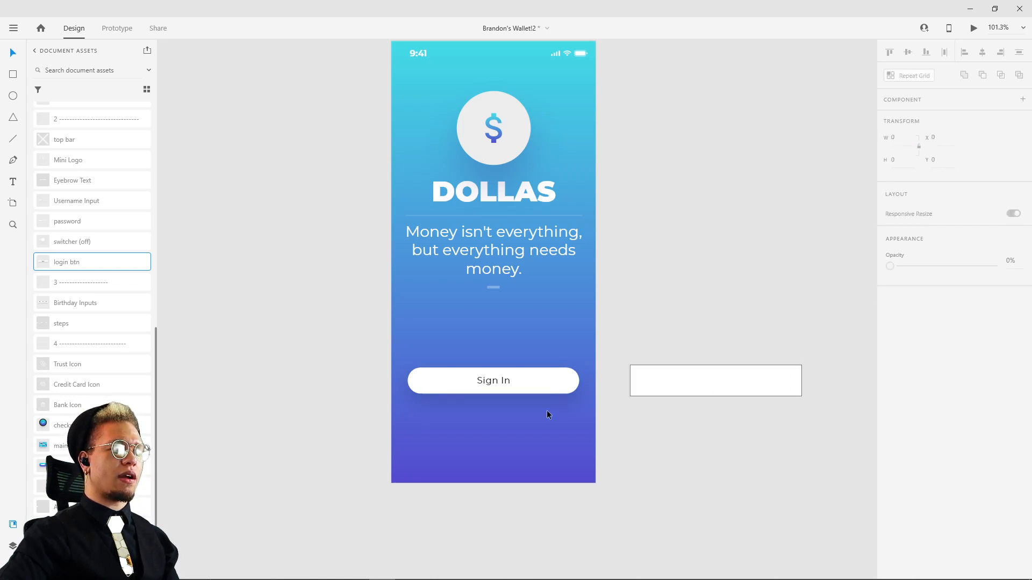
click(559, 383)
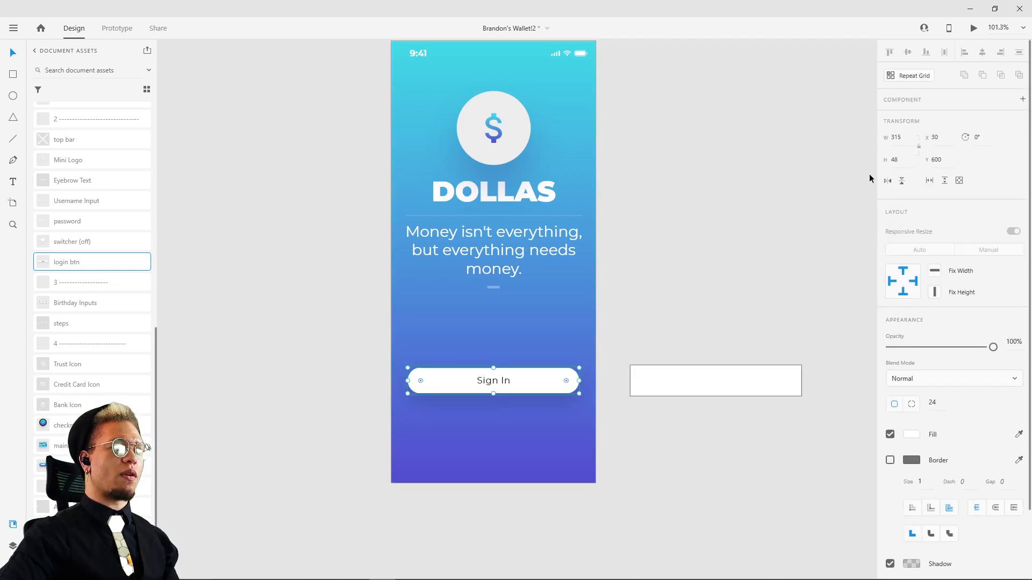
click(795, 369)
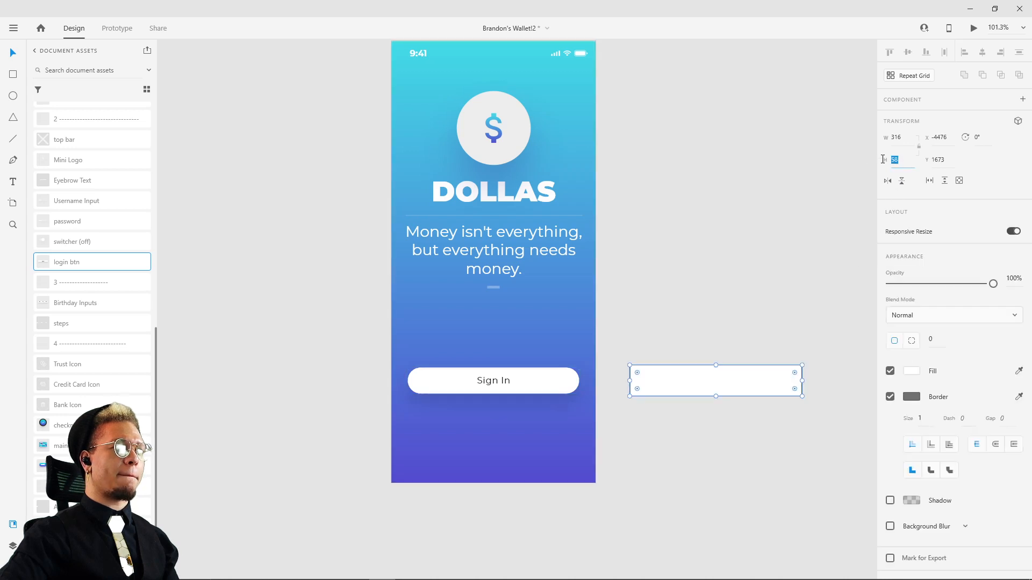
text(48)
key(Return)
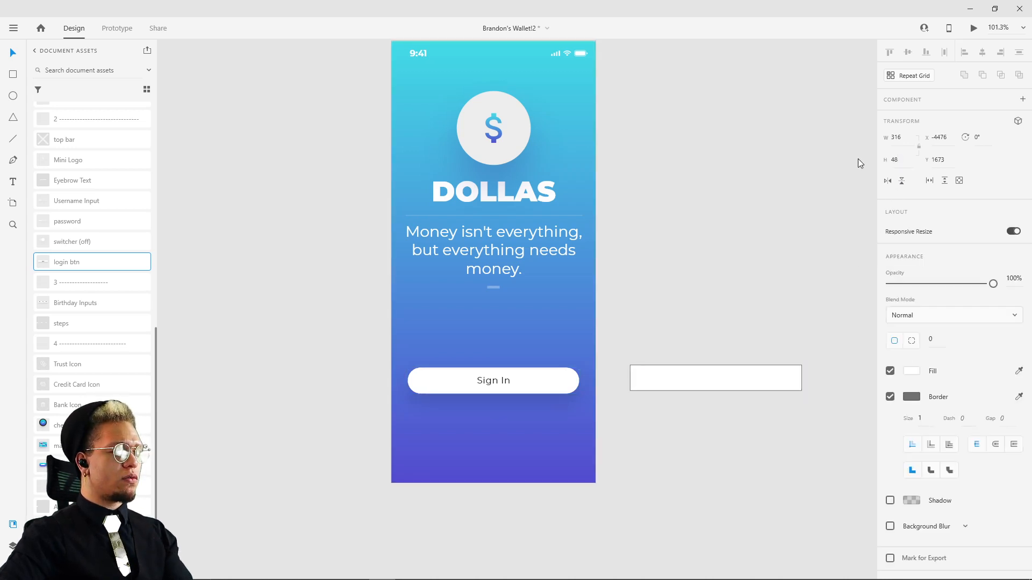
Step: Remove the rectangle's border and set its corner radius to 46, keeping it level with the Sign In button
click(890, 397)
mouse_move(736, 383)
mouse_down()
mouse_move(714, 375)
mouse_move(751, 386)
mouse_up()
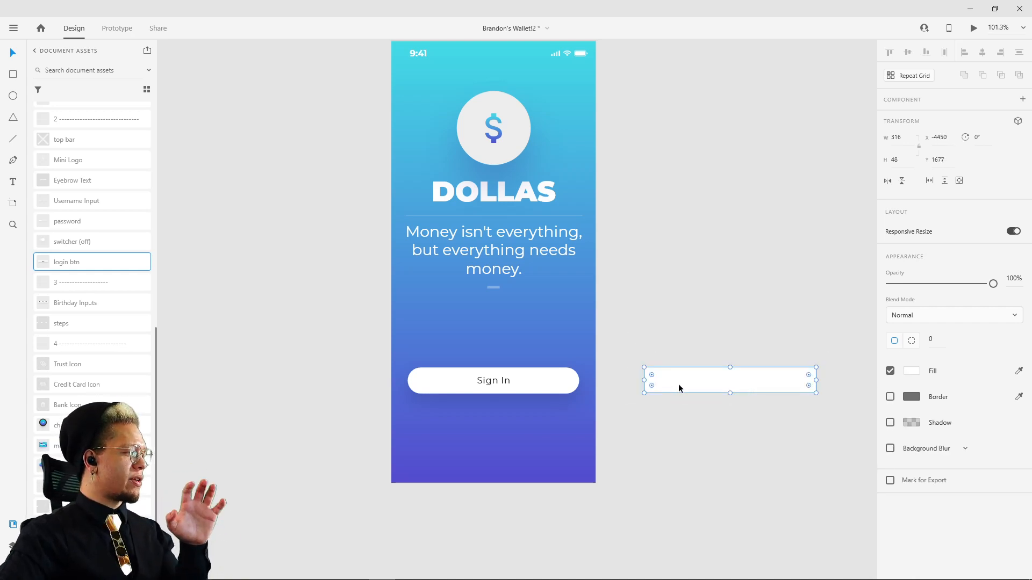
drag(938, 339, 939, 329)
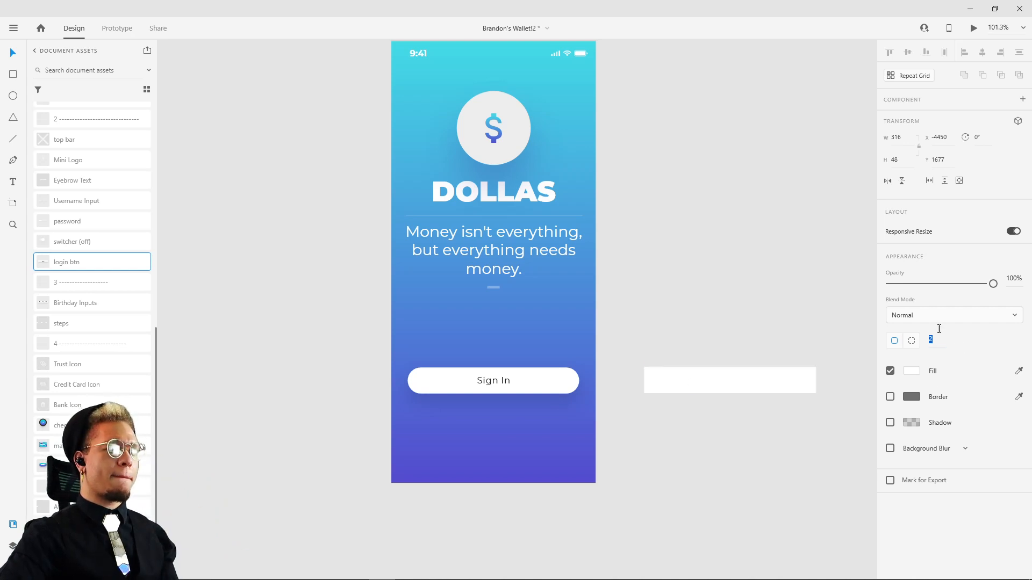
drag(943, 250, 939, 379)
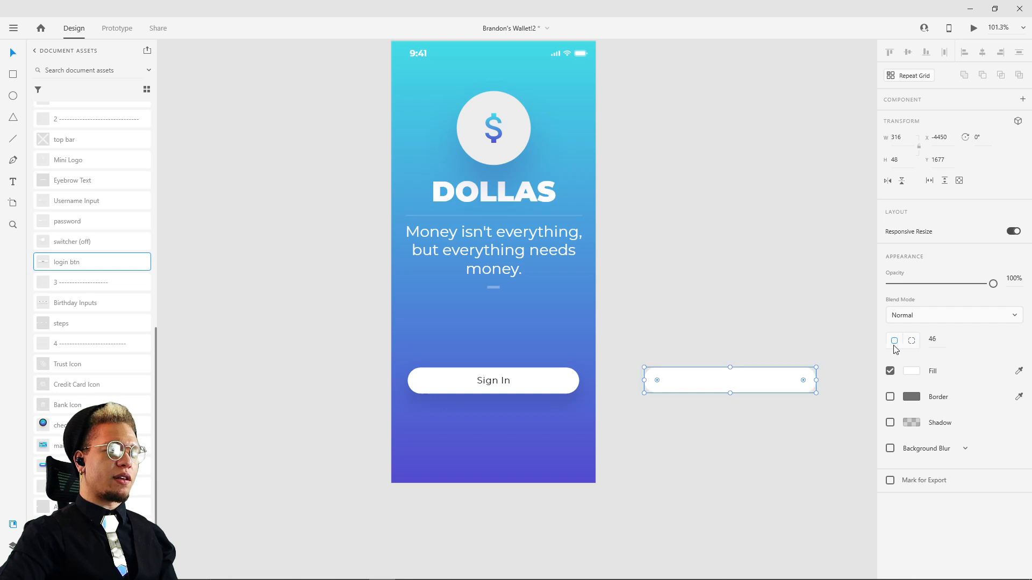
Step: Move the rounded white rectangle onto the artboard below the Sign In button, at X 30, Y 684
scroll(756, 392, up, 5)
drag(775, 384, 328, 454)
drag(450, 433, 811, 369)
drag(728, 406, 644, 392)
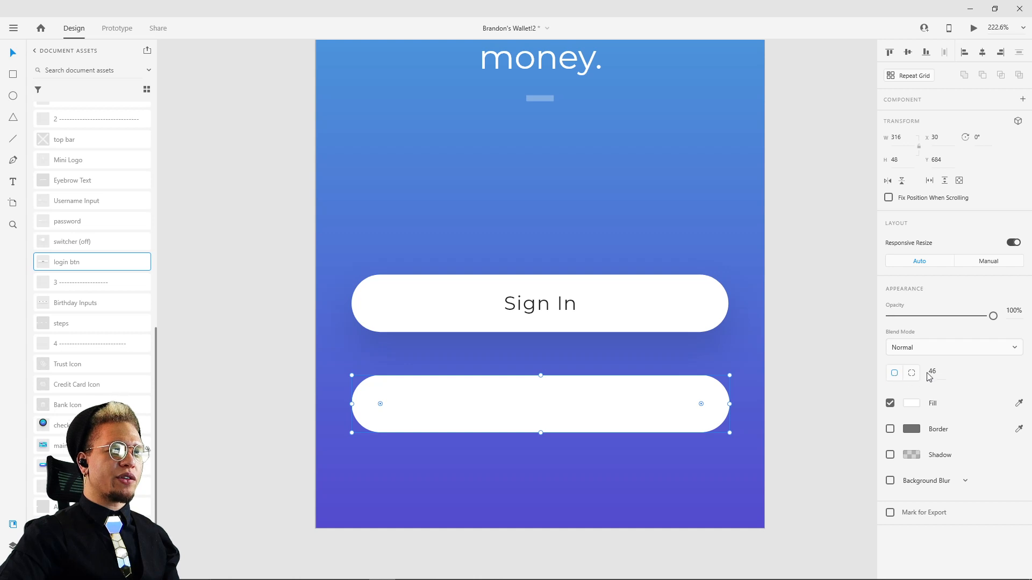
Step: Give the white rectangle separate corner radii, with the top-left corner at 0 and the other three at 90
drag(929, 377, 936, 341)
mouse_move(940, 407)
mouse_down()
mouse_move(933, 511)
mouse_move(936, 369)
mouse_move(938, 387)
mouse_up()
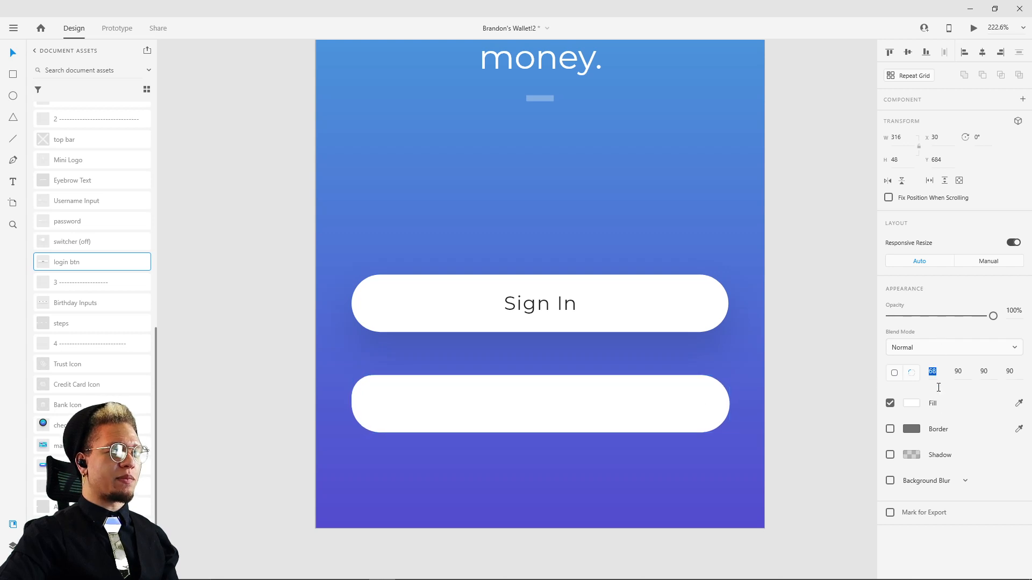
drag(941, 550, 940, 550)
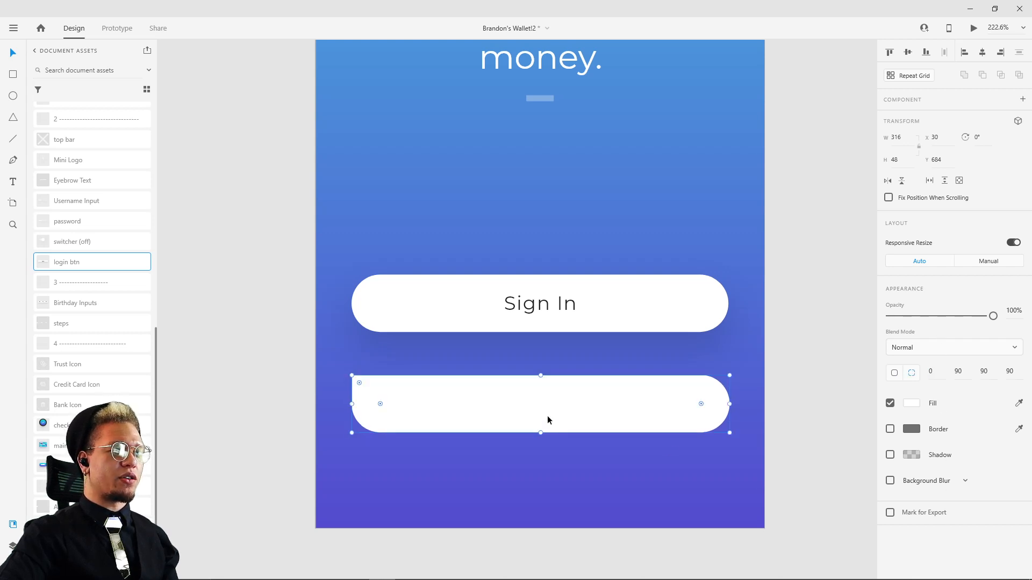
Step: Try a leaf shape for the white rectangle with corner radii 0, 90, 0 and 90, and undo that change
click(744, 360)
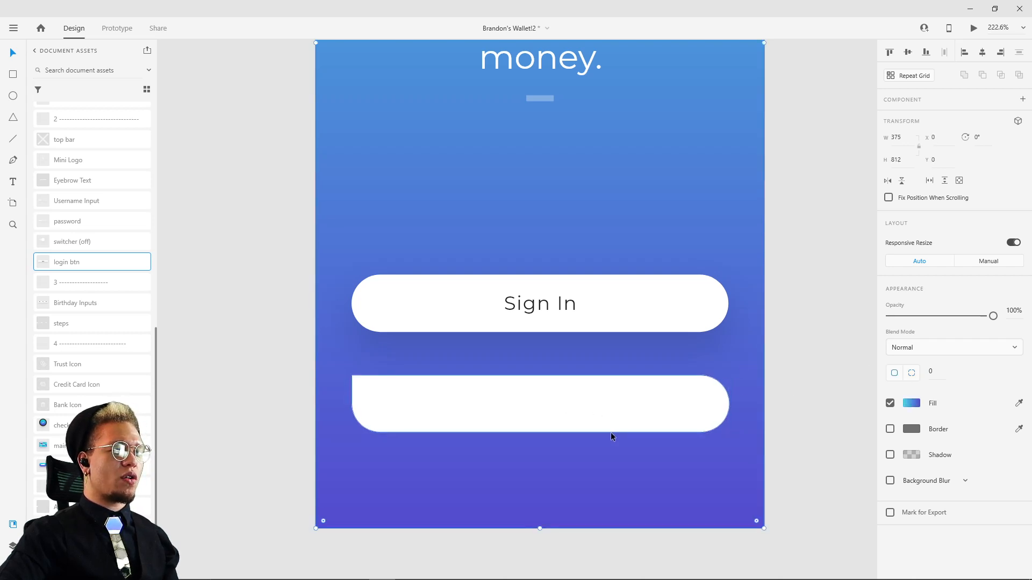
click(625, 418)
drag(990, 360, 988, 535)
click(796, 412)
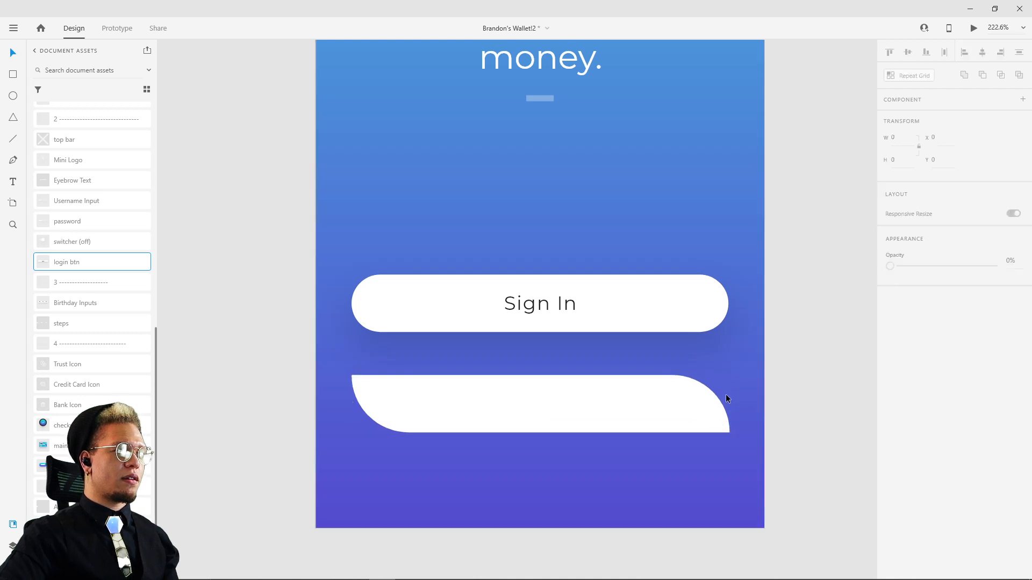
click(438, 408)
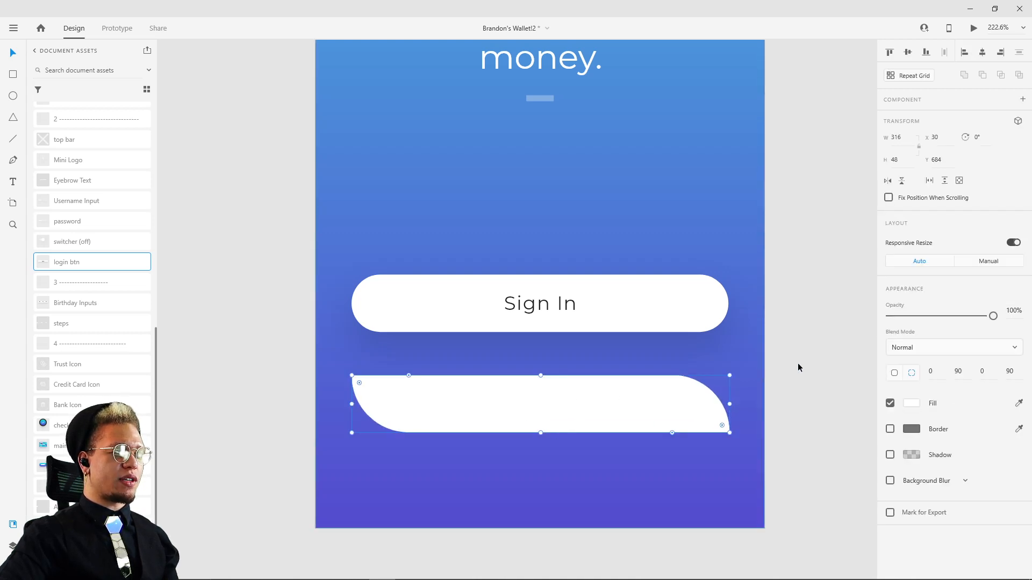
click(743, 441)
key(ctrl+z)
click(791, 379)
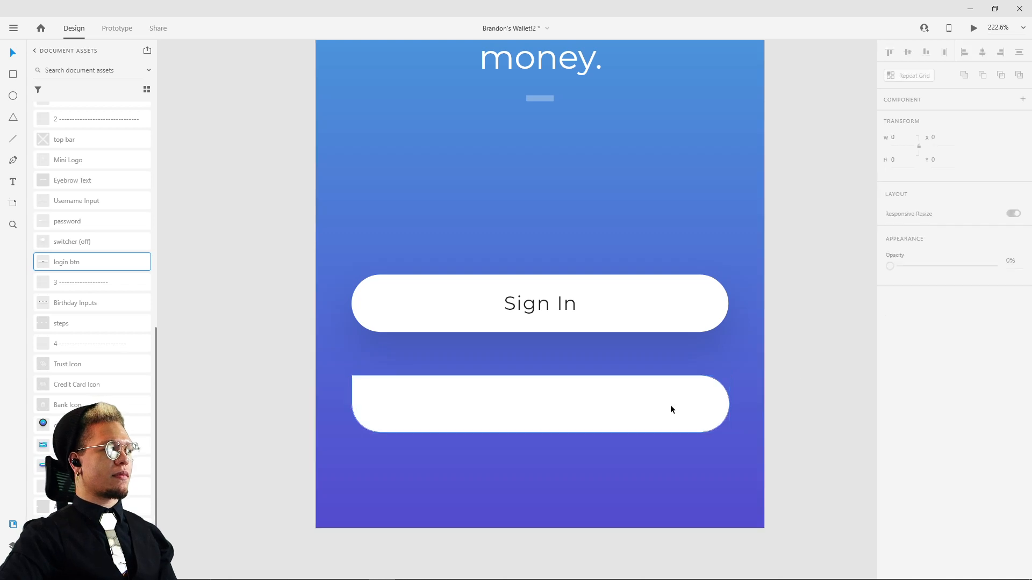
Step: Delete the white rectangle below the Sign In button
click(676, 403)
key(Delete)
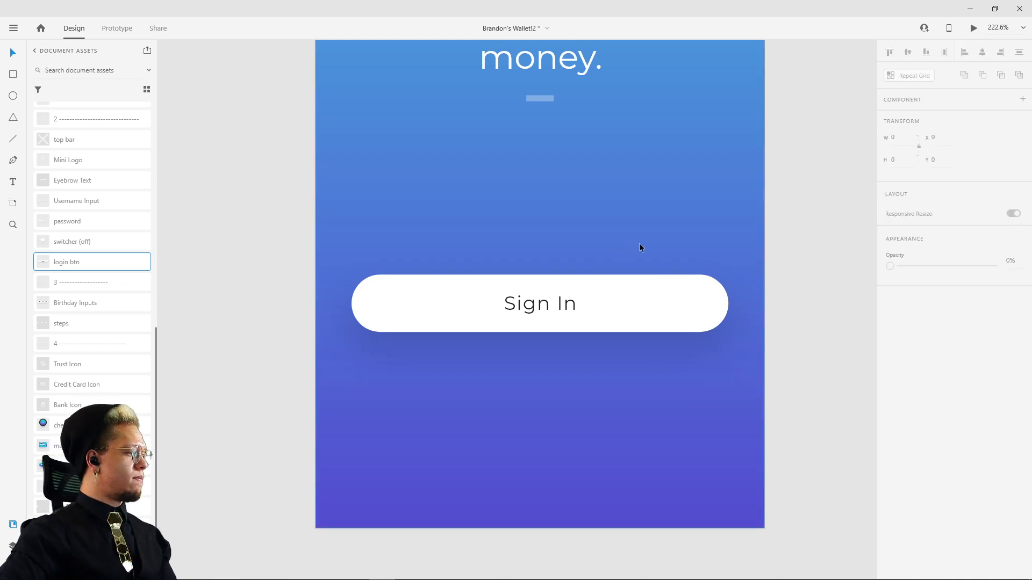
scroll(802, 228, down, 3)
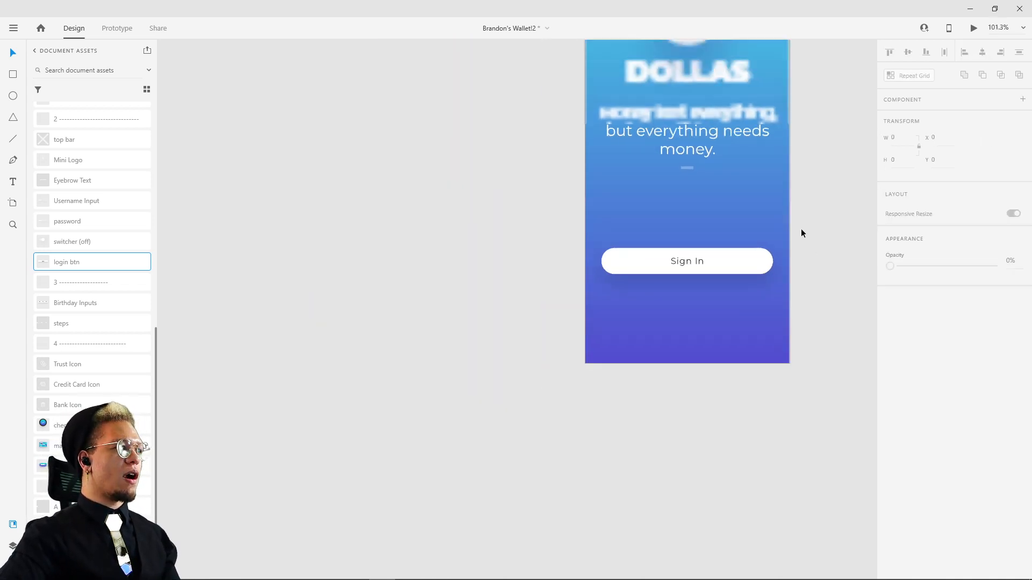
Step: Move the Sign In button to X 30, Y 600, horizontally centred on the new artboard, comparing its placement with the finished screens
drag(801, 228, 749, 288)
mouse_move(687, 318)
mouse_down()
mouse_move(683, 303)
mouse_move(685, 331)
mouse_up()
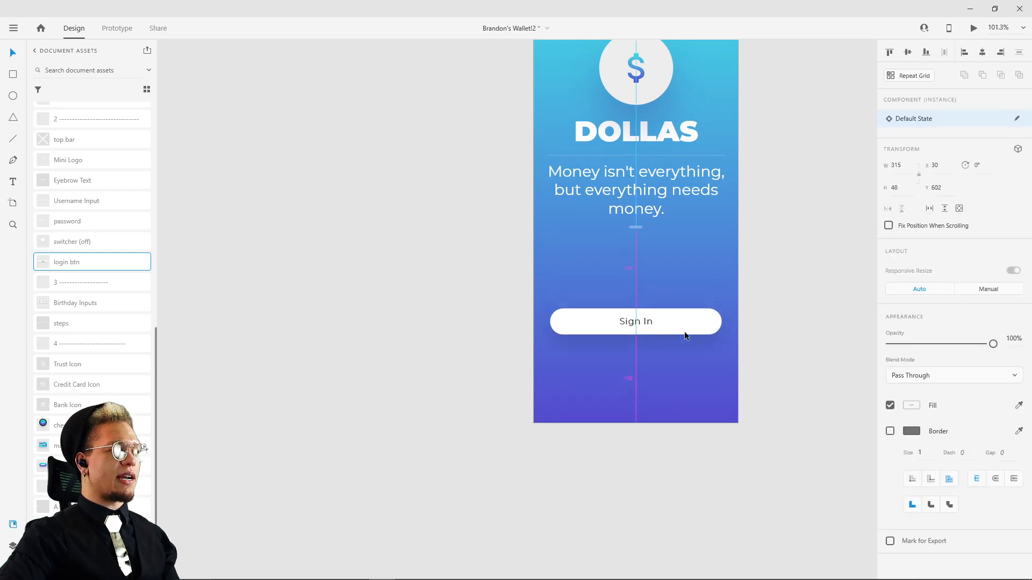
scroll(734, 191, down, 3)
scroll(602, 271, up, 3)
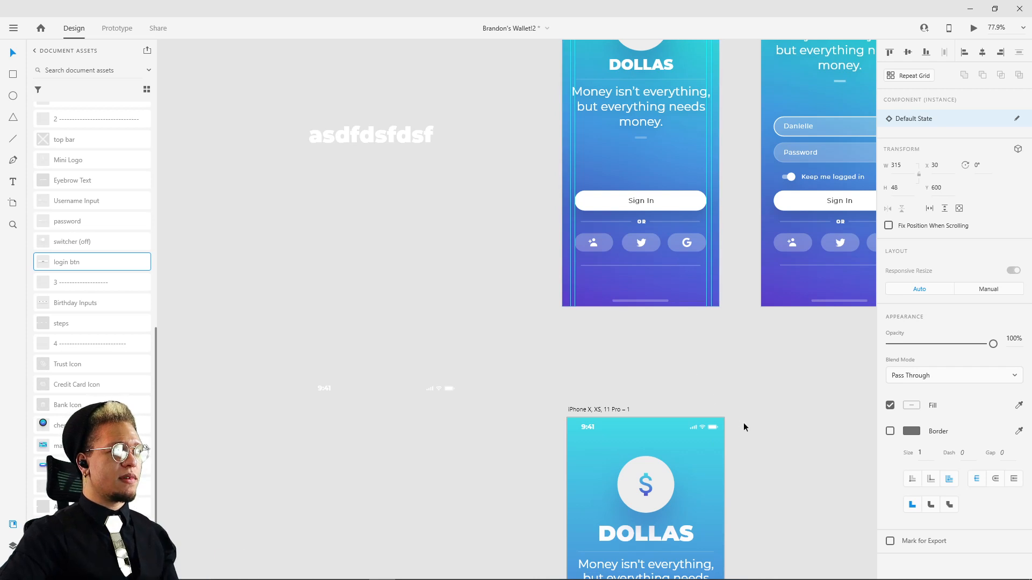
drag(744, 422, 690, 356)
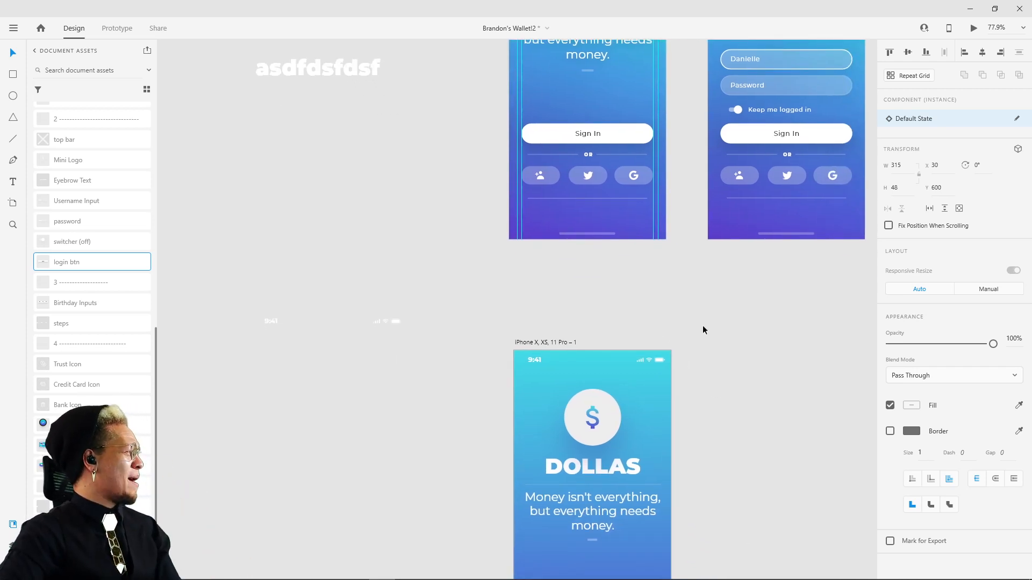
scroll(844, 308, down, 5)
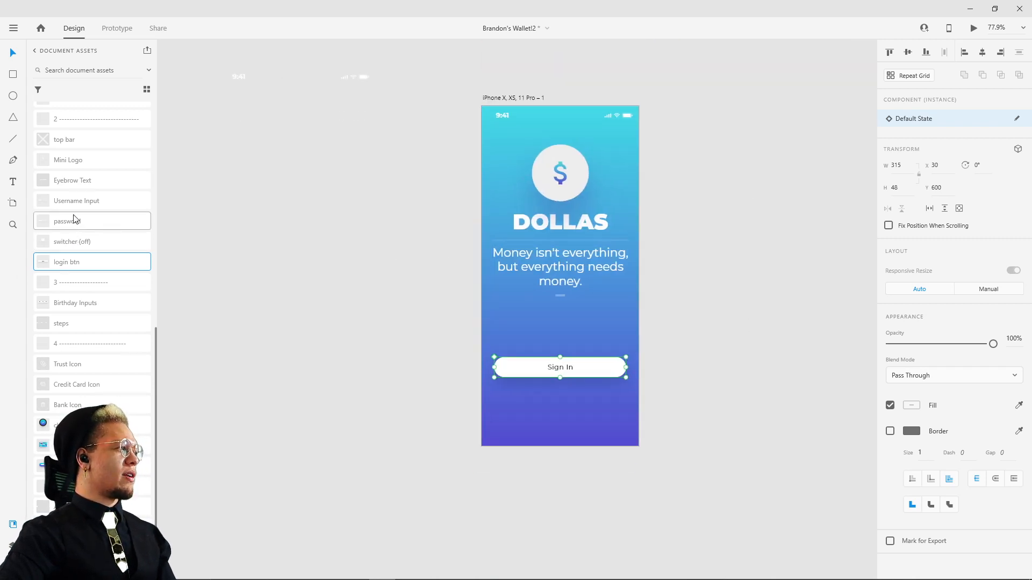
Step: Place the "--or--" divider component below the Sign In button on the new artboard, at X 46, Y 663
scroll(61, 242, up, 3)
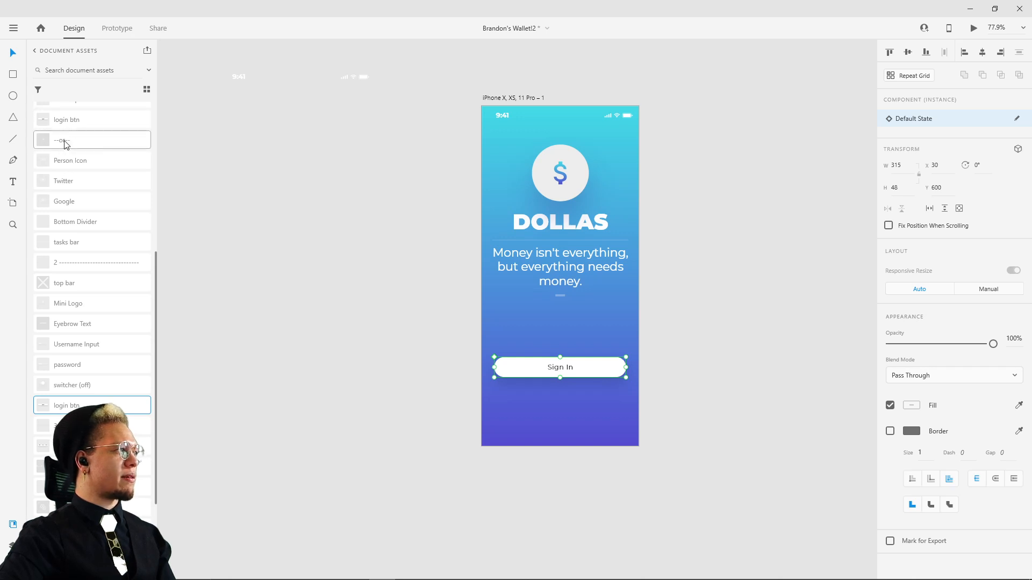
drag(62, 140, 657, 386)
scroll(421, 401, up, 3)
drag(689, 348, 693, 333)
shift+click(661, 384)
drag(660, 383, 663, 375)
key(ctrl+z)
click(760, 360)
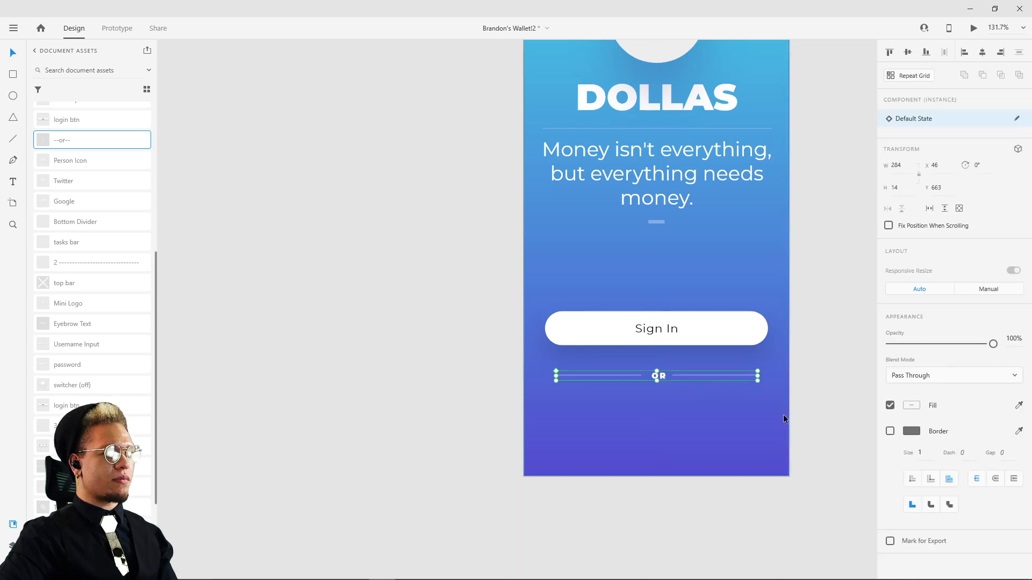
Step: Add a white "or" text below the divider and set its font weight to Montserrat Black
click(639, 414)
key(t)
click(646, 418)
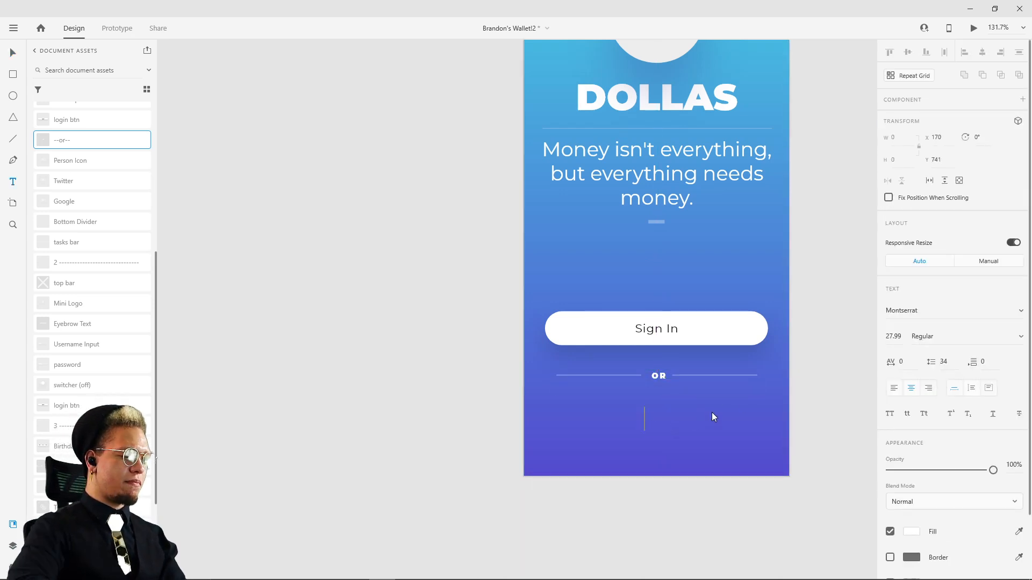
text(or)
key(ctrl+a)
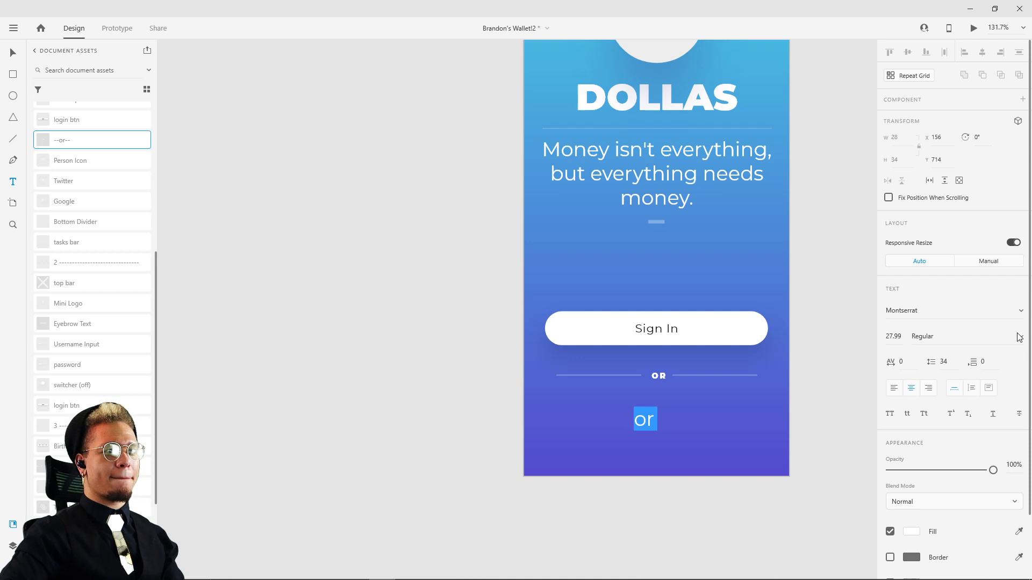
click(1020, 337)
click(955, 427)
key(Escape)
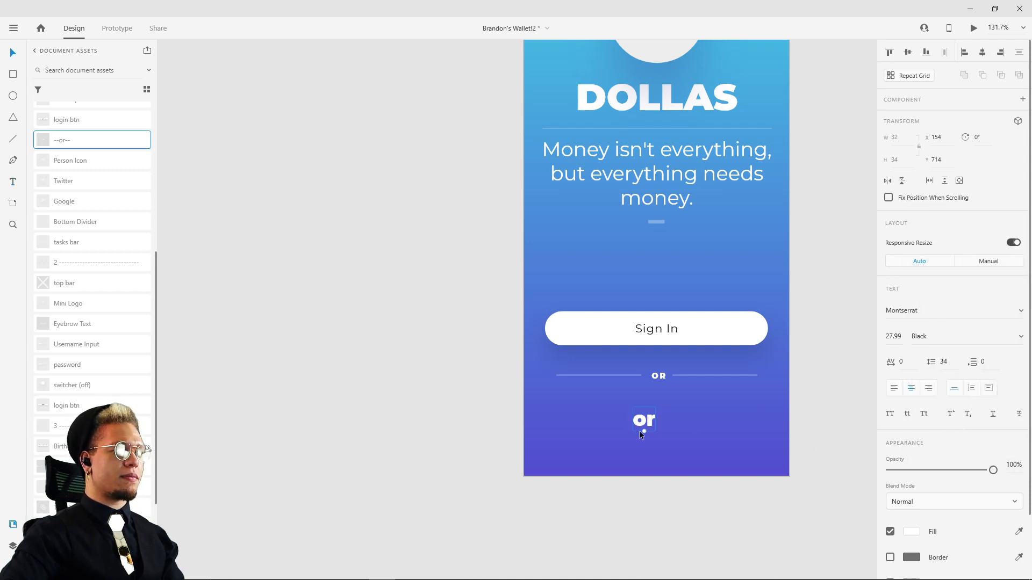
Step: Reposition the "or" text at about X 148, Y 711 and scale it down to font size 13
scroll(641, 435, up, 5)
drag(650, 432, 612, 414)
drag(894, 341, 890, 379)
key(ctrl+z)
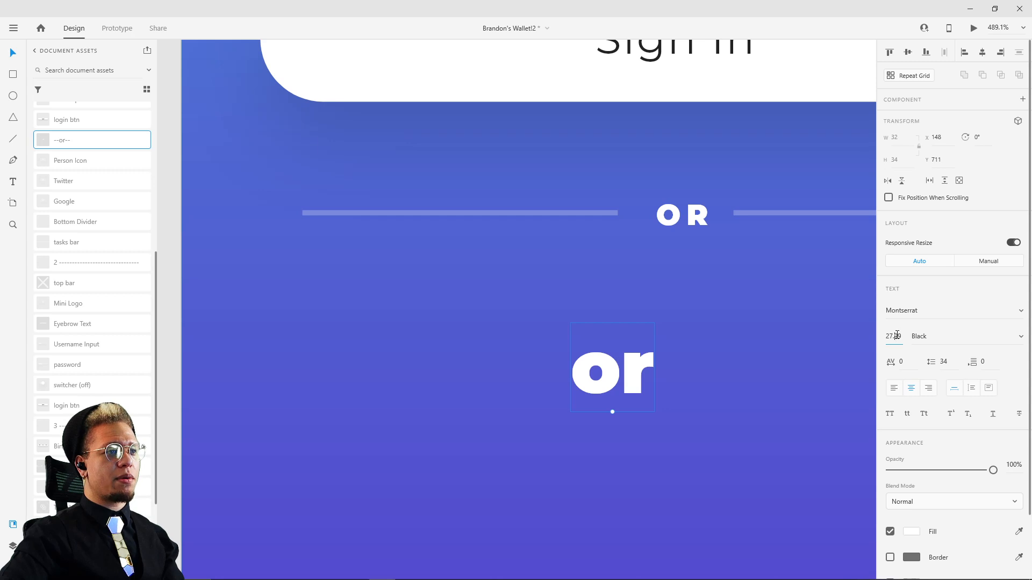
click(693, 391)
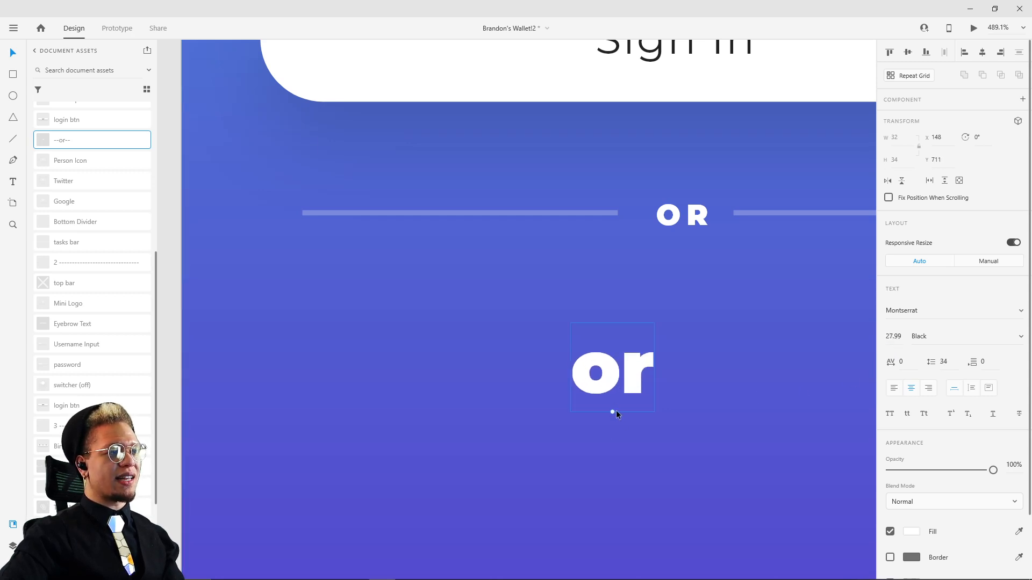
drag(616, 412, 614, 366)
Step: Change the text to uppercase "OR", move it directly beneath the divider's OR and resize it to font size 14
double_click(617, 352)
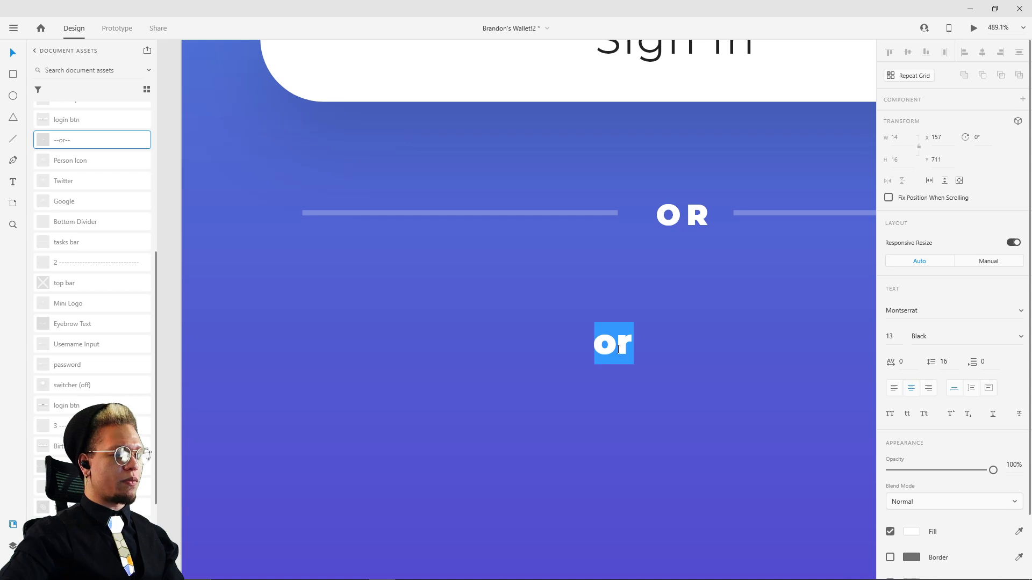
text(OR)
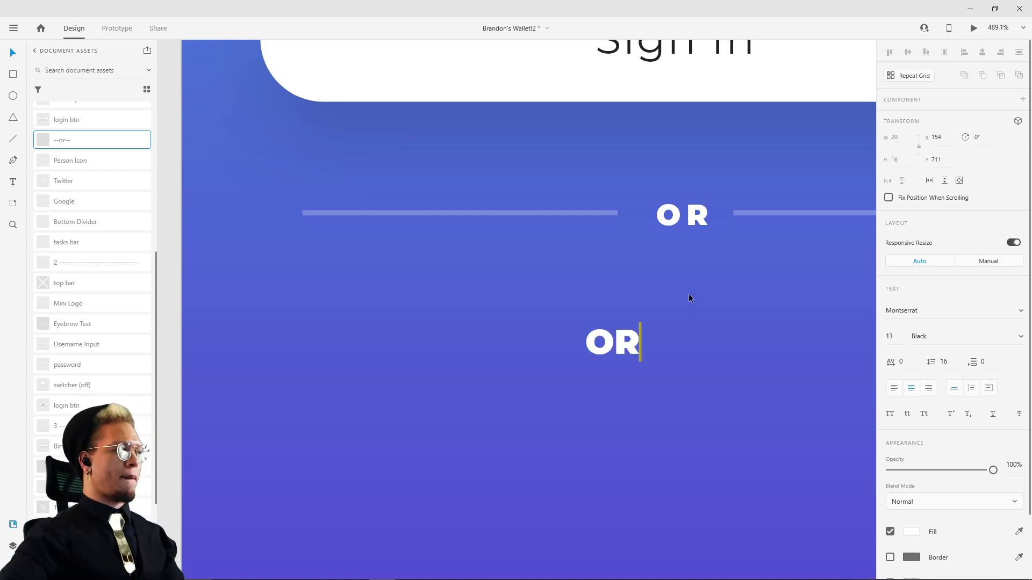
key(Escape)
drag(637, 348, 685, 288)
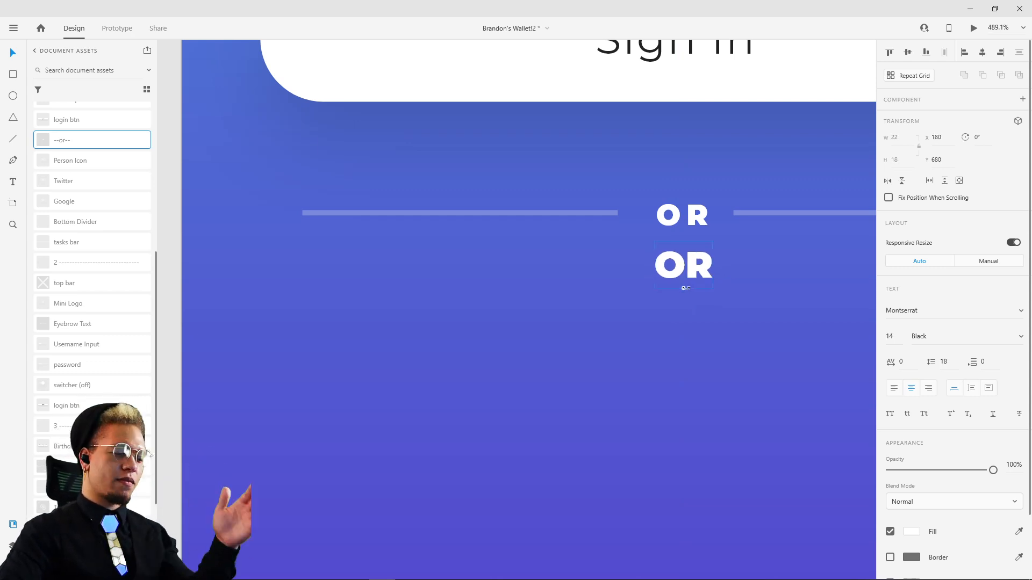
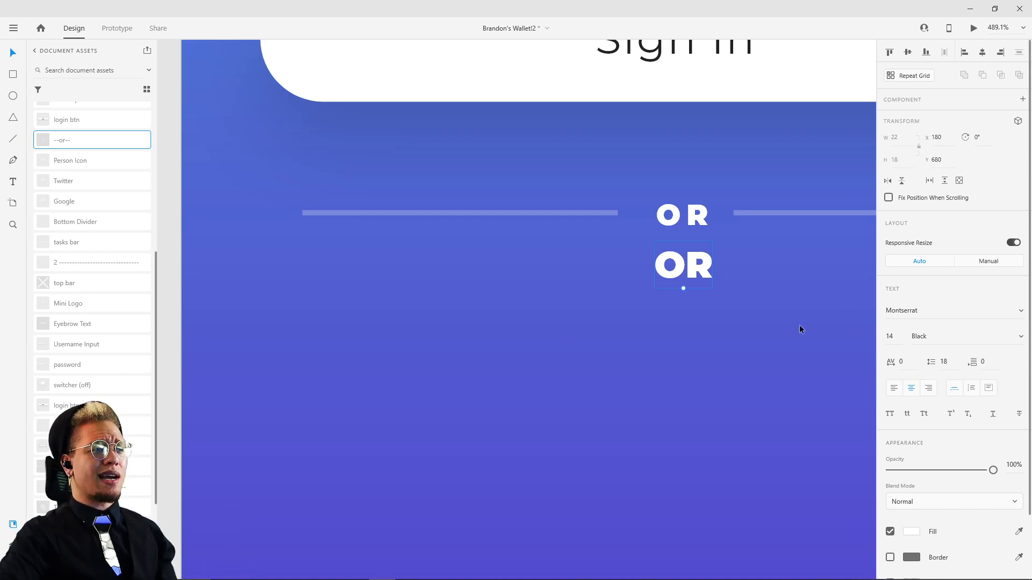
Step: Delete the practice "OR" text beneath the divider
key(Delete)
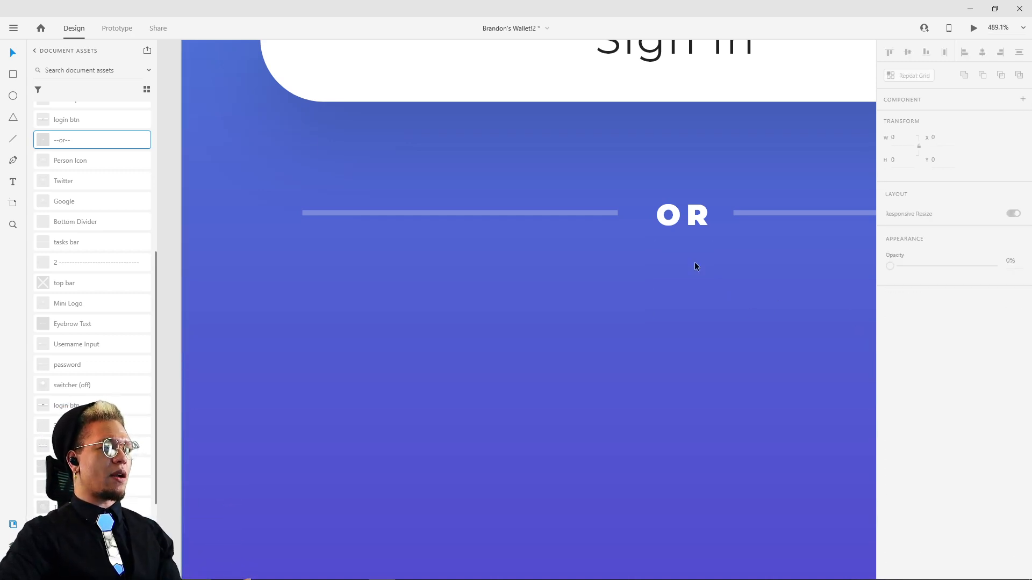
scroll(708, 270, down, 6)
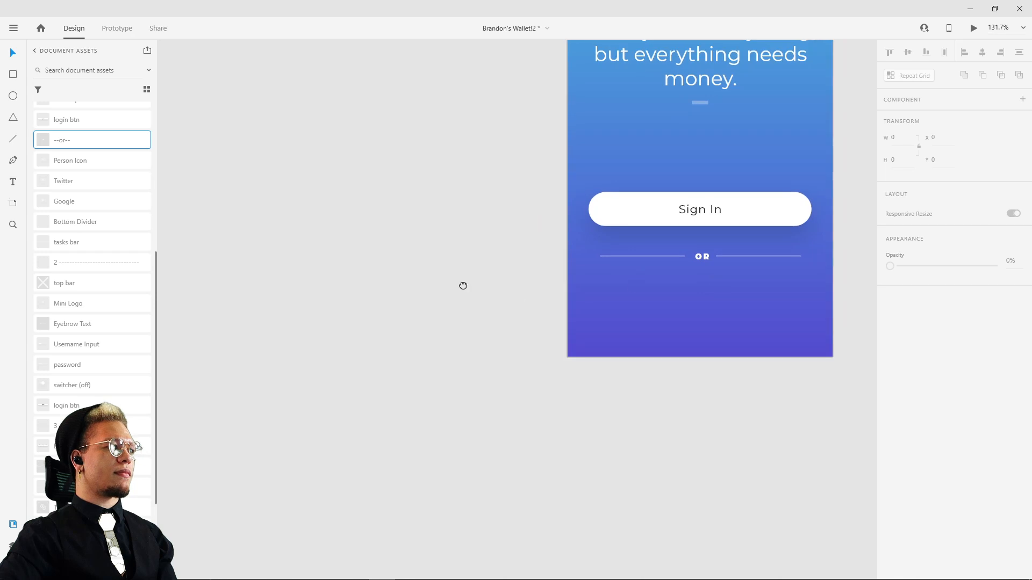
drag(463, 285, 584, 280)
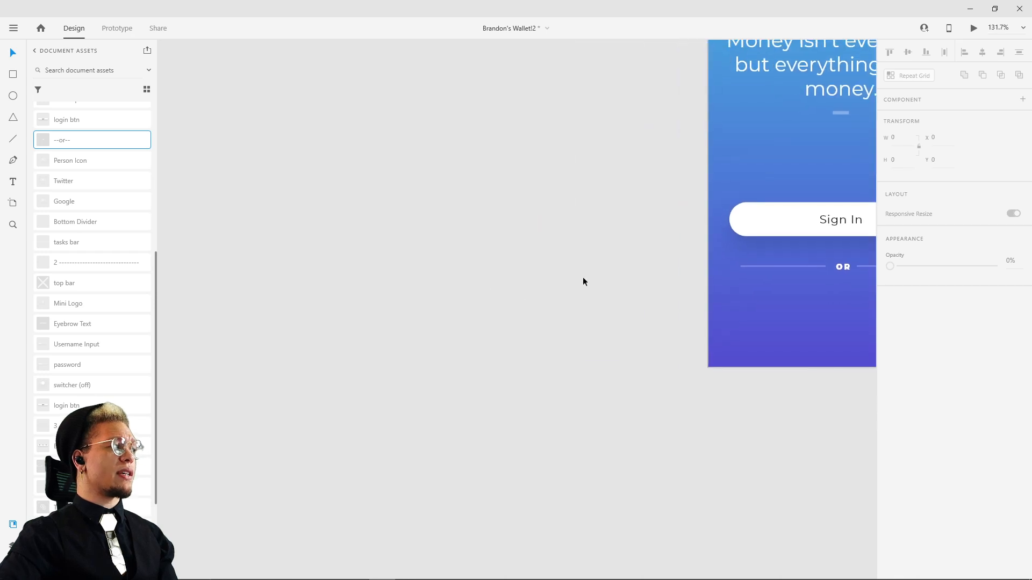
Step: Place the Person Icon, Twitter and Google components together in a row below the OR divider, starting at X 40, Y 713
click(69, 160)
shift+click(69, 201)
drag(72, 161, 574, 301)
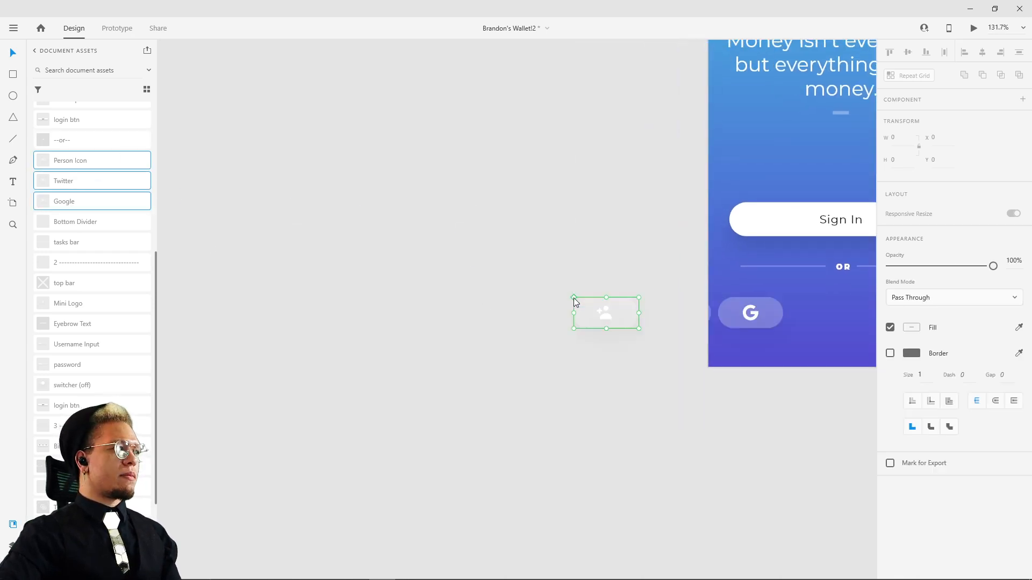
drag(600, 391, 365, 376)
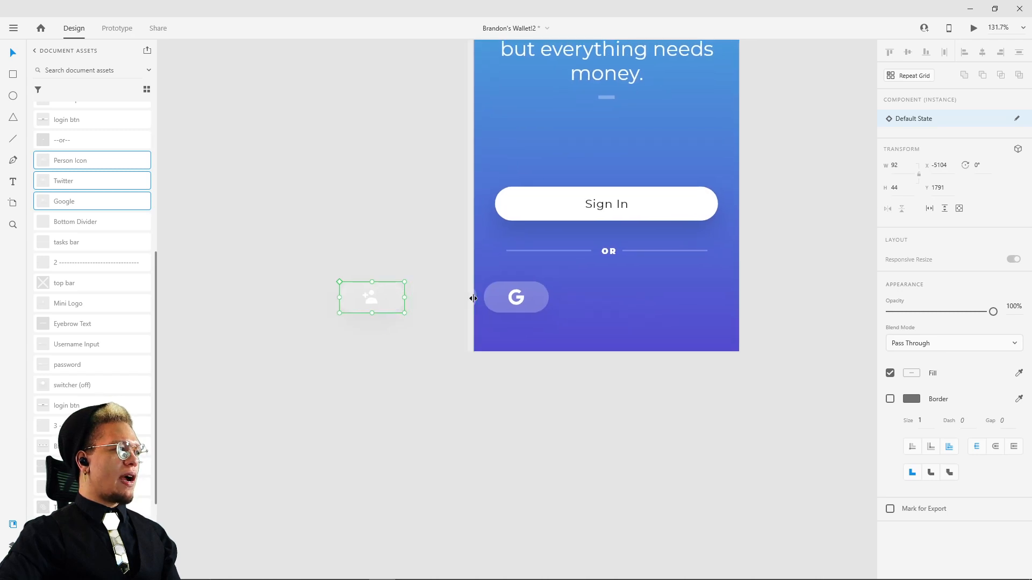
drag(502, 293, 667, 287)
scroll(753, 272, down, 3)
scroll(659, 305, up, 5)
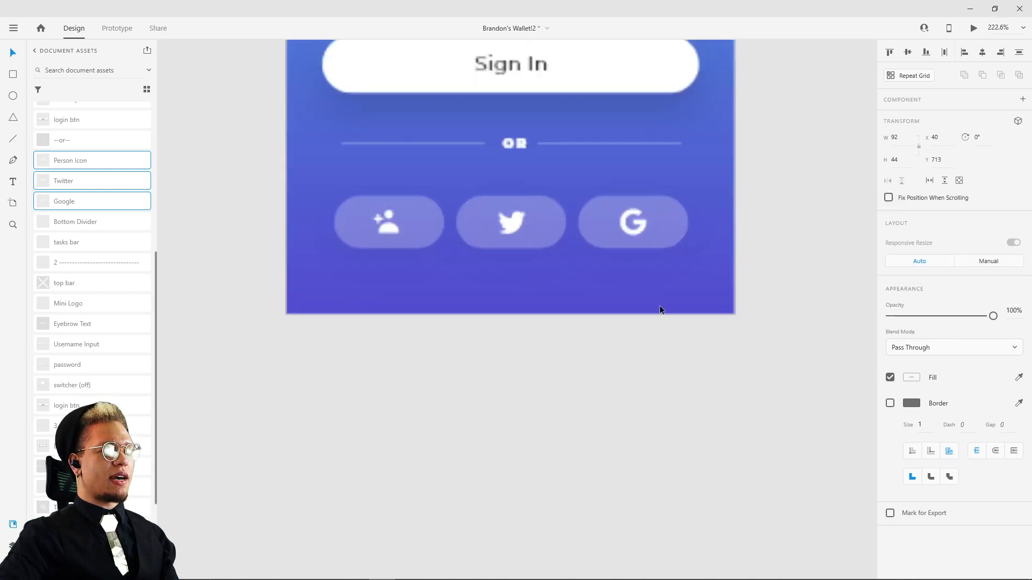
Step: Group the three social buttons and move the group up beneath the OR divider, at about X 40, Y 695
drag(466, 264, 575, 379)
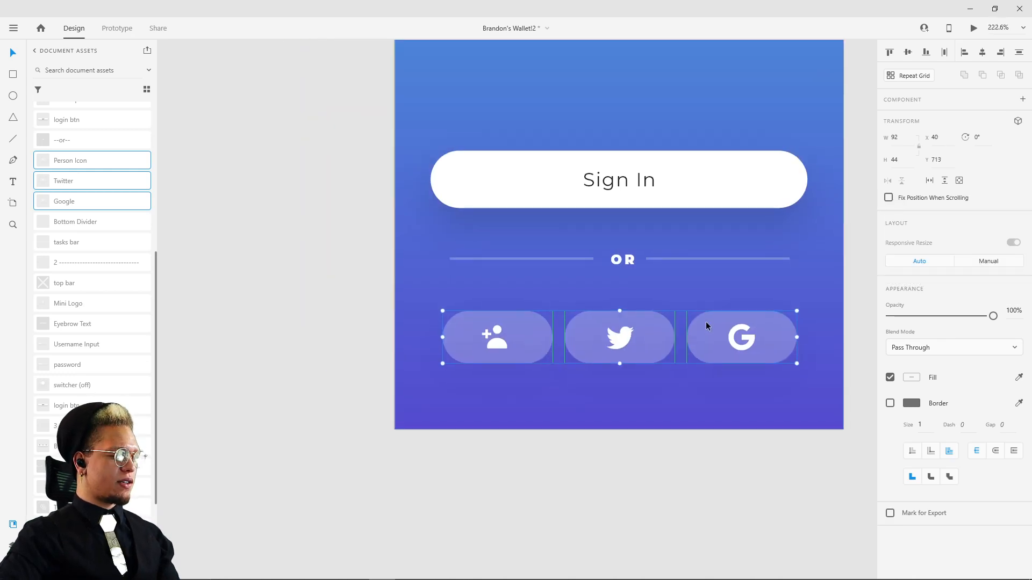
key(ctrl+g)
drag(713, 325, 694, 314)
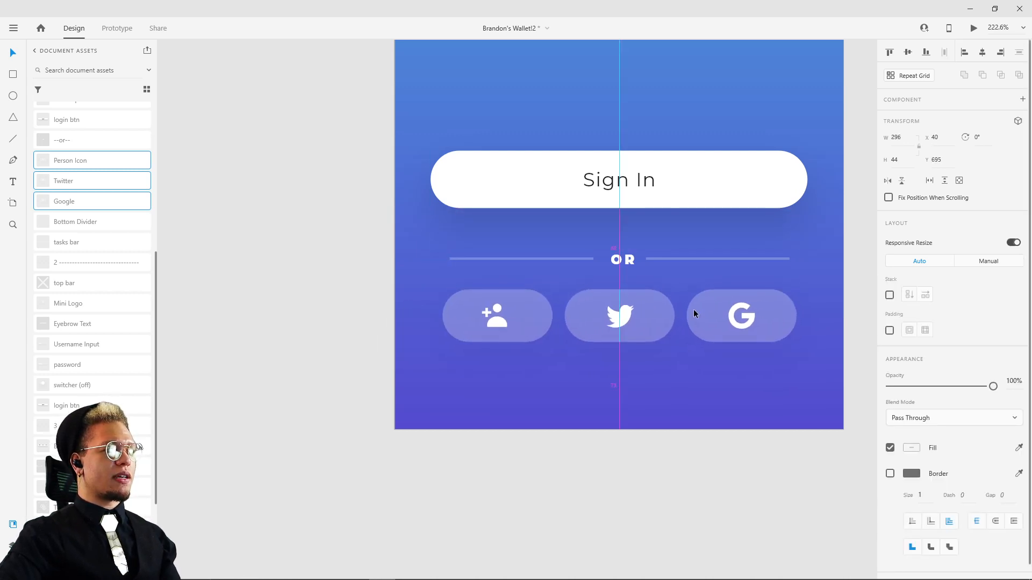
click(619, 258)
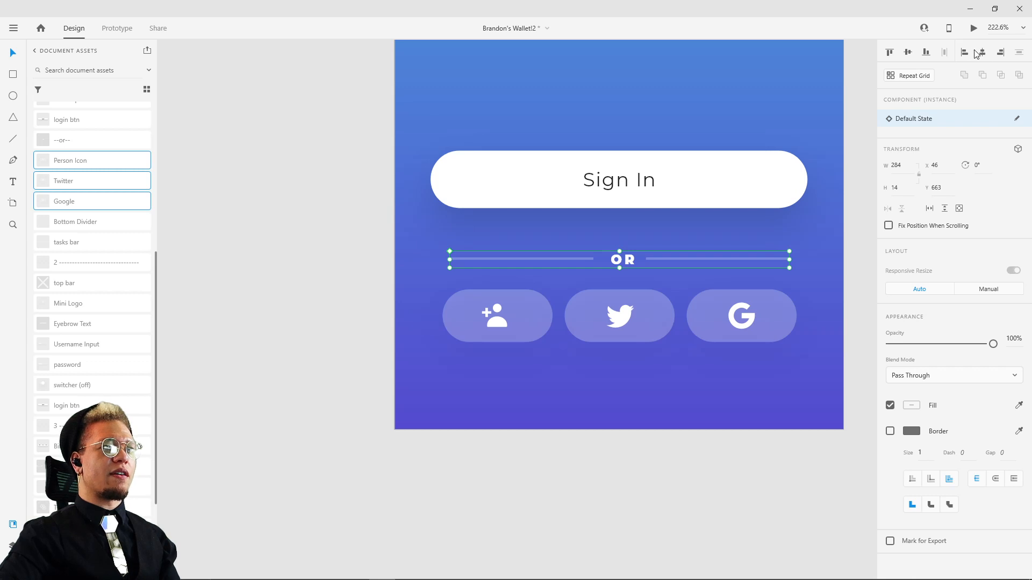
click(734, 336)
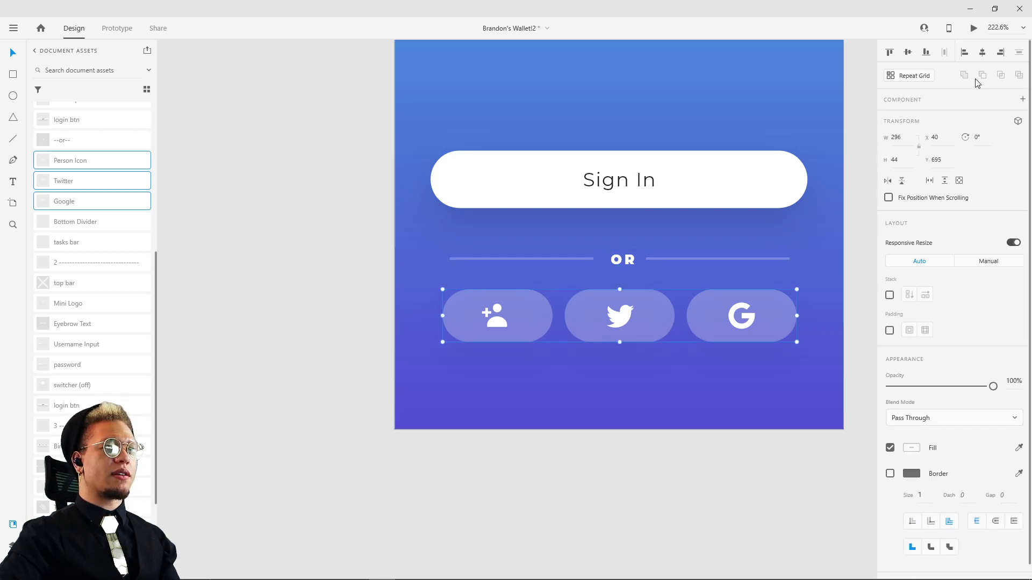
drag(851, 167, 736, 230)
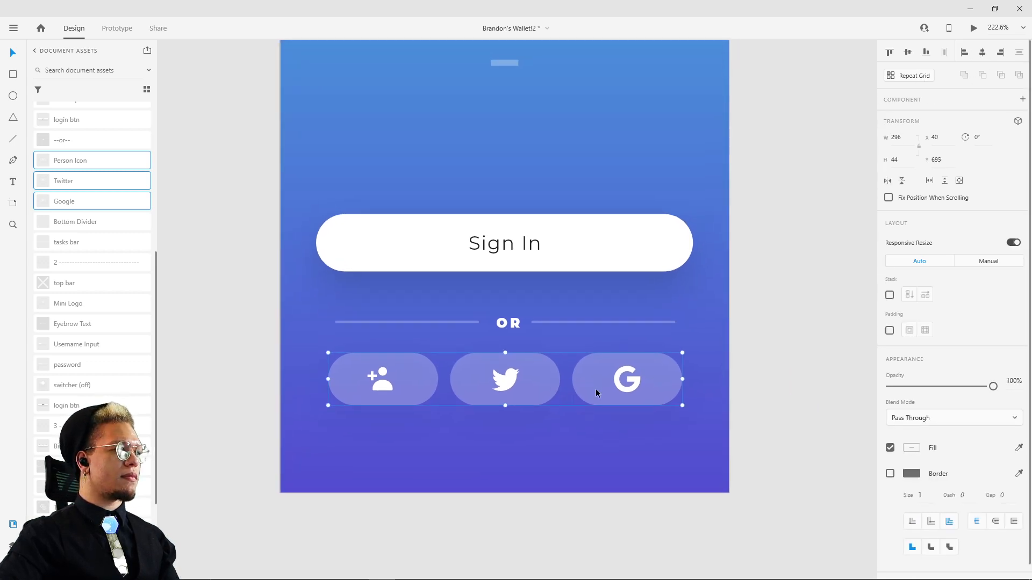
mouse_move(596, 393)
mouse_down()
mouse_move(583, 432)
mouse_move(601, 405)
mouse_move(583, 401)
mouse_move(599, 387)
mouse_up()
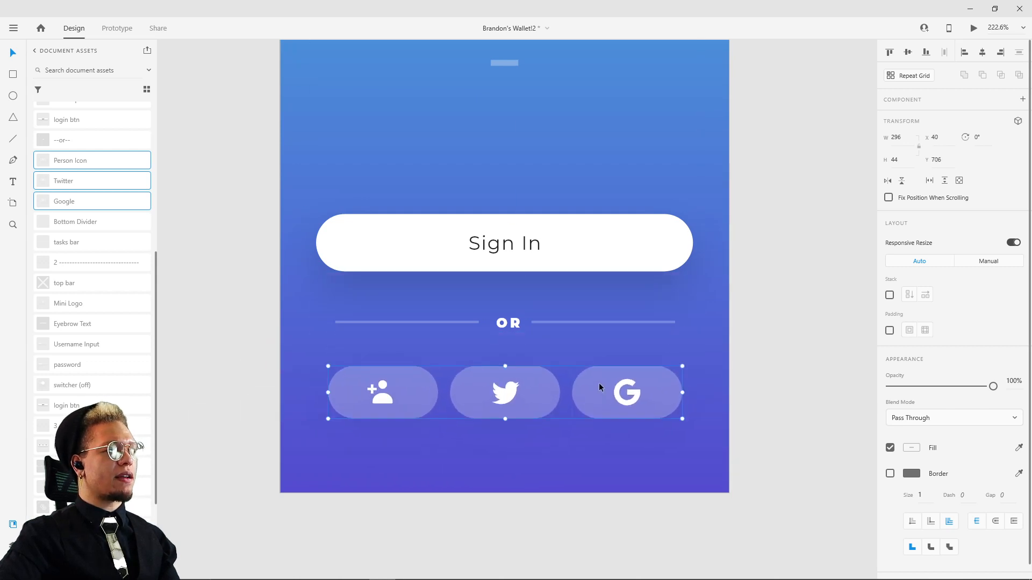
click(773, 333)
Step: Draw a white rectangle about 96 by 41 beneath the Twitter button and remove its border
scroll(742, 363, down, 1)
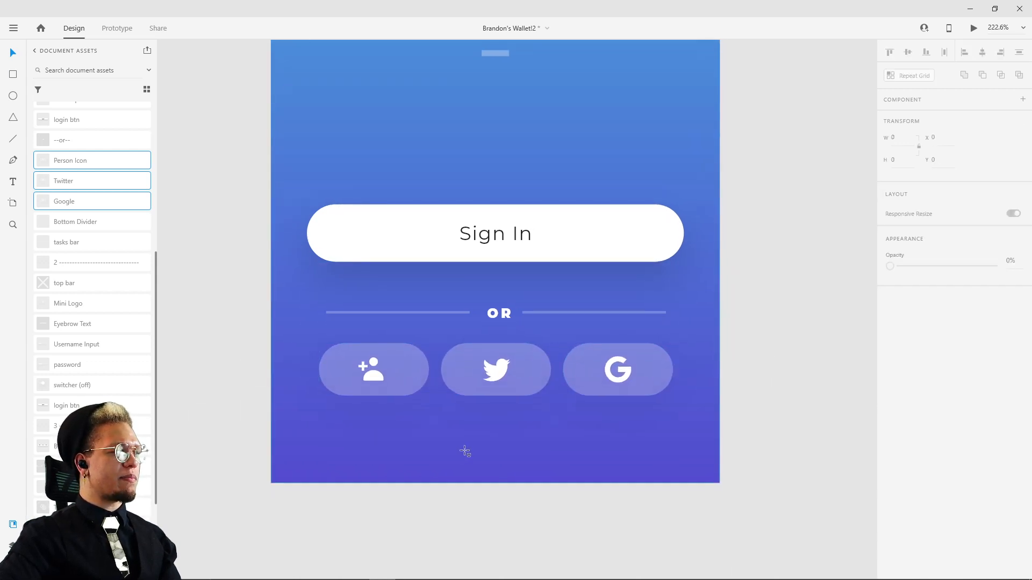
drag(442, 420, 556, 470)
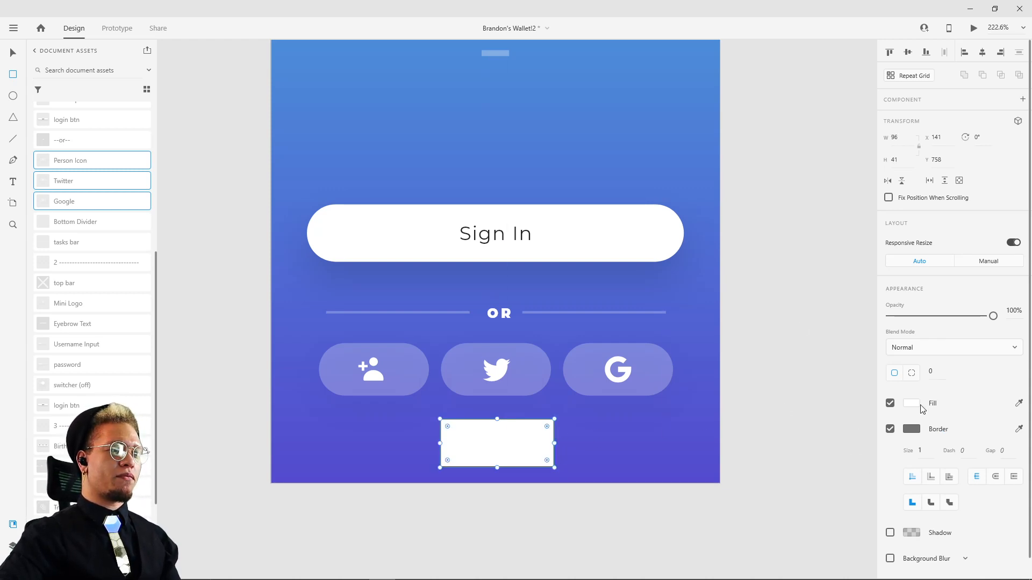
click(890, 429)
Step: Round the rectangle into a pill with corner radius 67 and centre it horizontally at about X 140, Y 757
click(931, 372)
text(20)
key(Return)
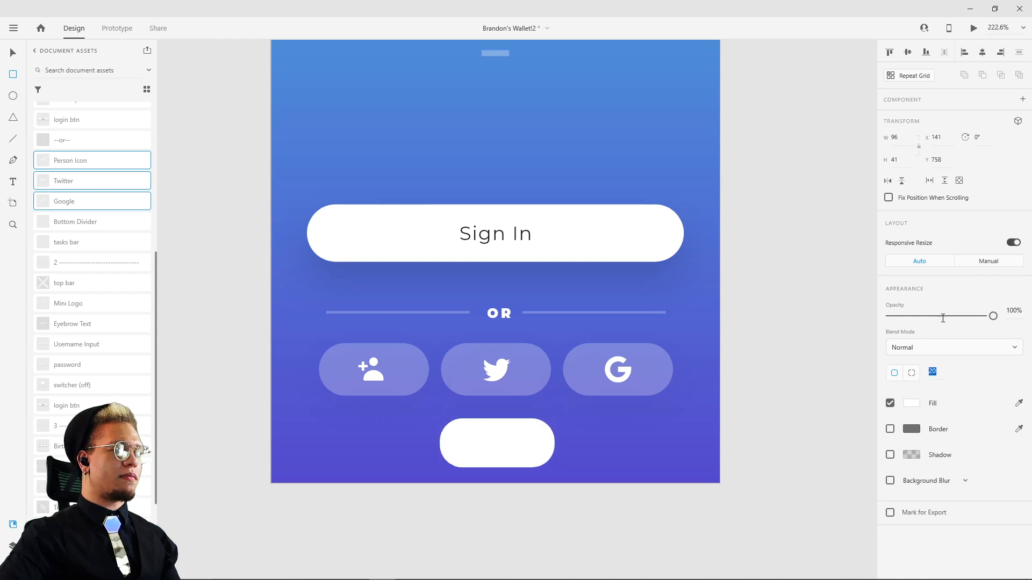
text(63)
key(Return)
drag(493, 460, 502, 454)
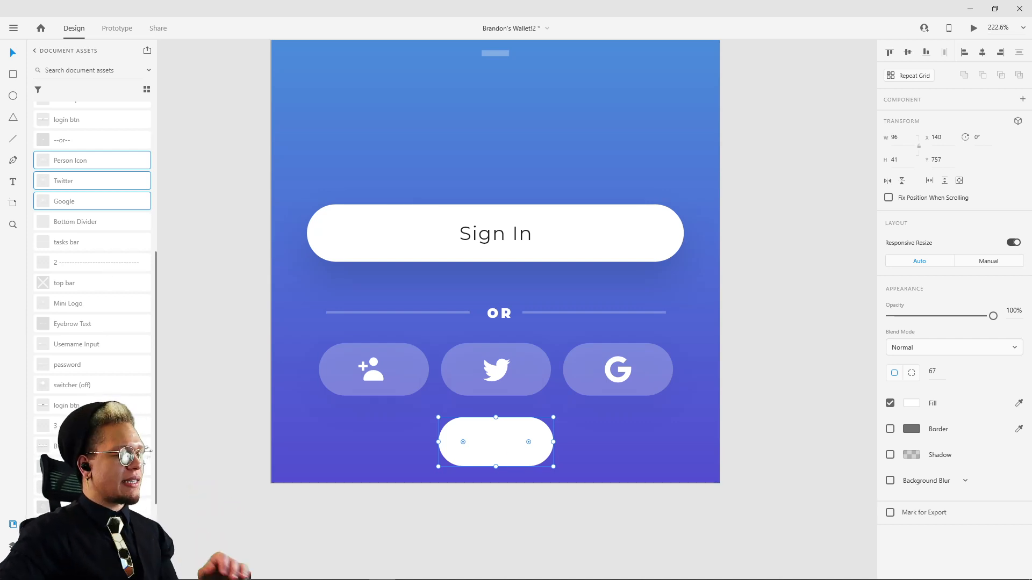
Step: Search the Icons 4 Design plugin for "twitter" and insert the Twitter icon from the Awesome set
click(12, 568)
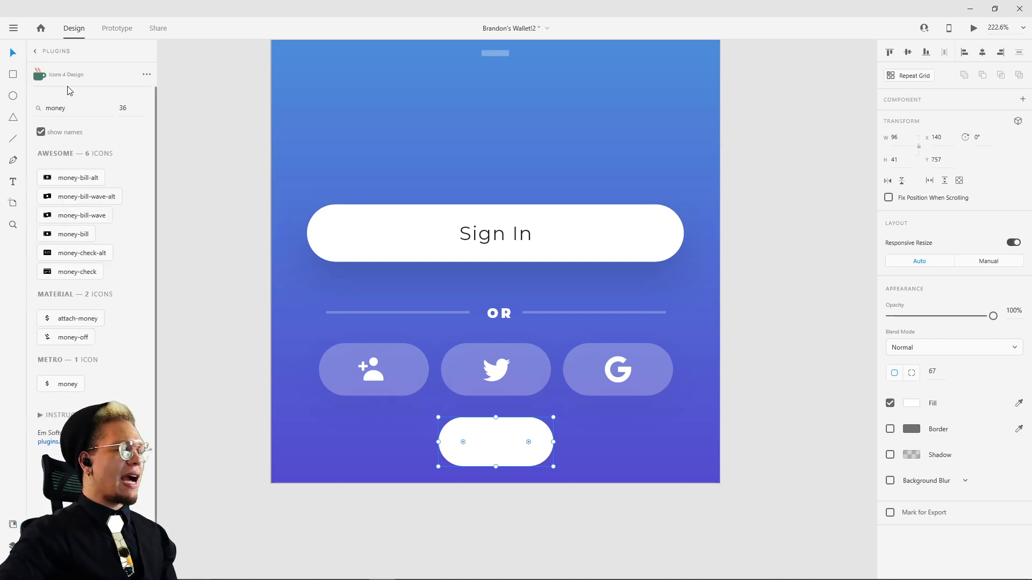
click(70, 108)
click(71, 110)
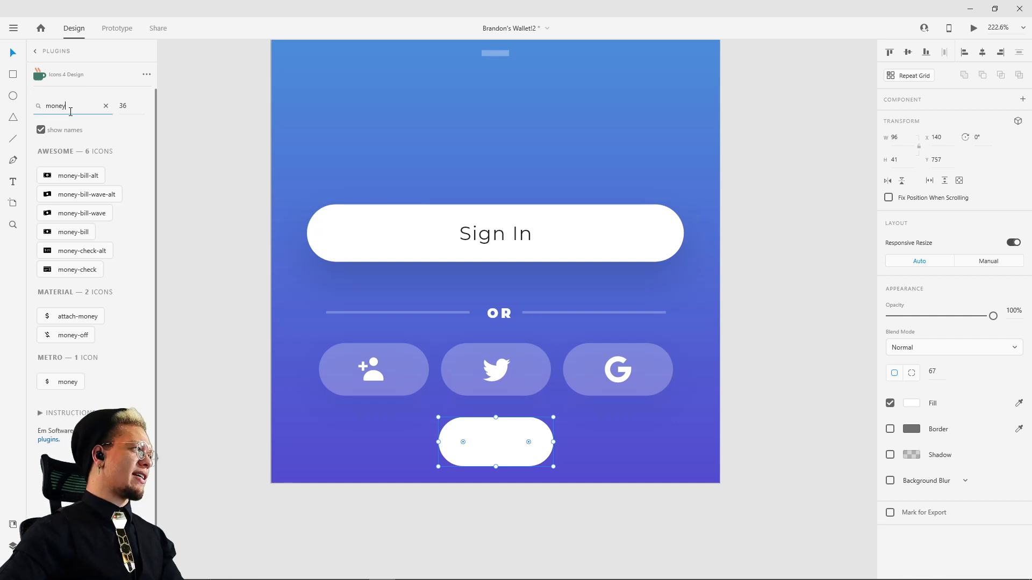
double_click(71, 110)
text(twit)
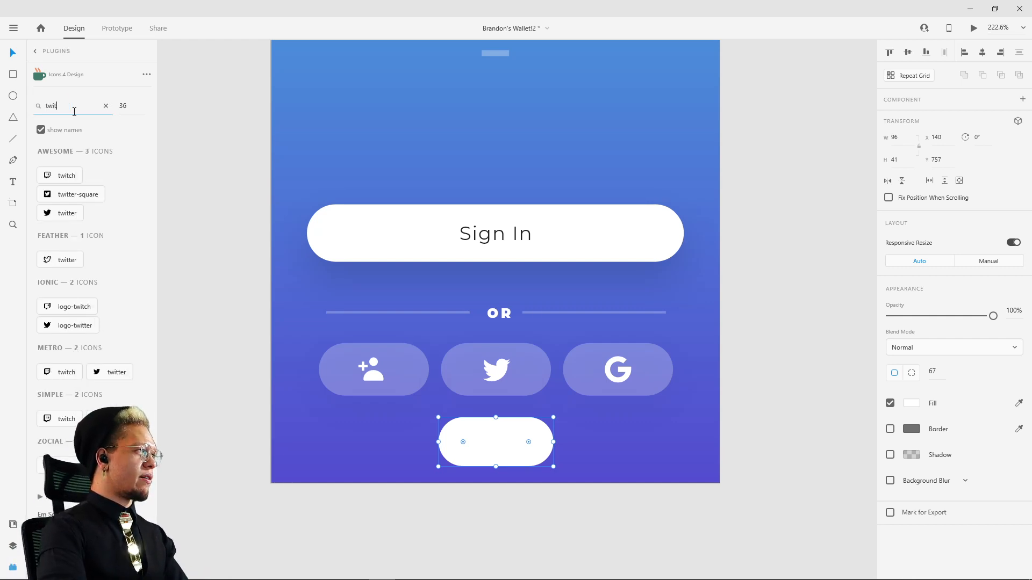
text(ter)
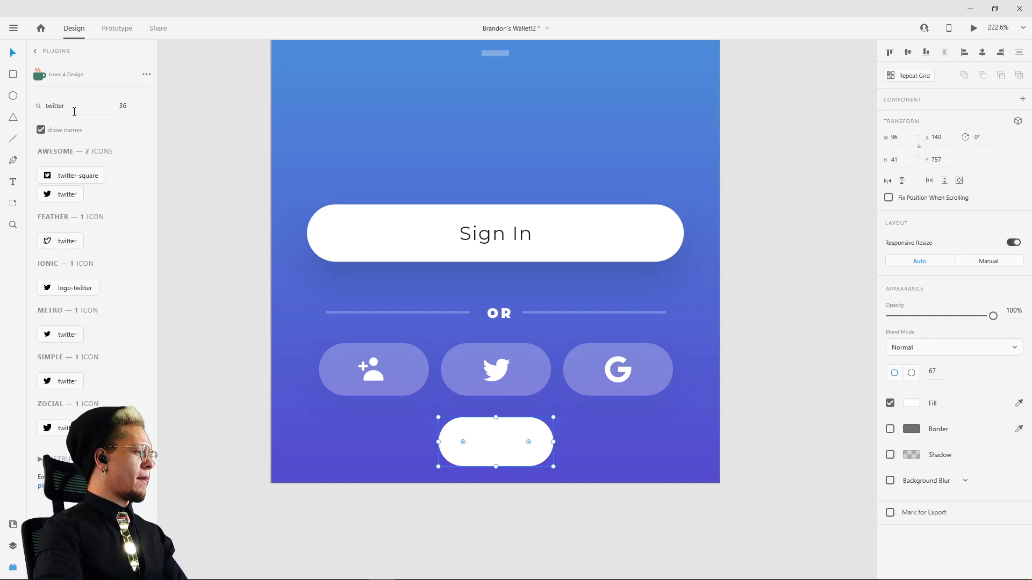
click(69, 199)
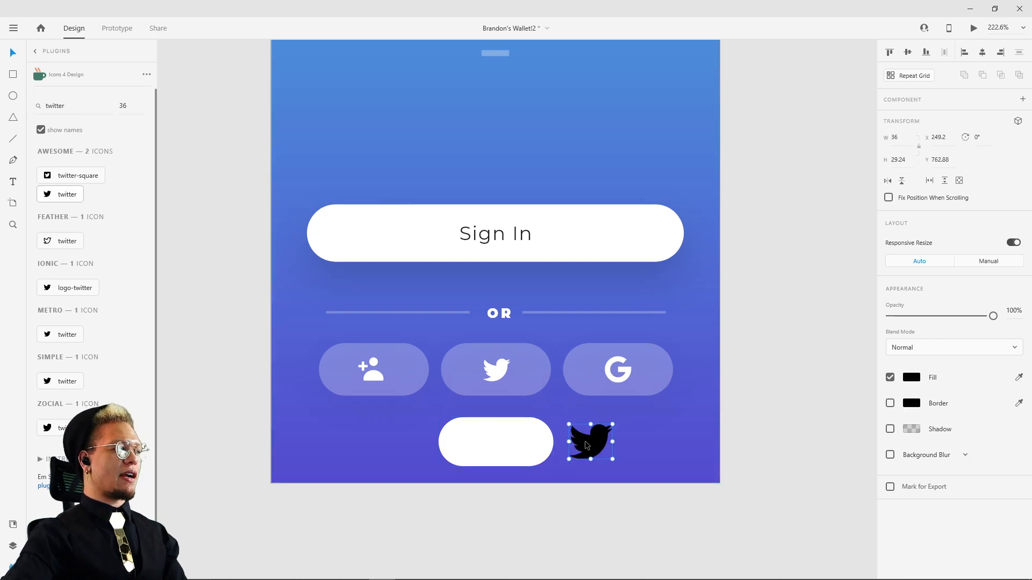
Step: Centre the Twitter icon on the pill at about 24.4 wide and lower the pill's opacity to 41%
drag(589, 446, 500, 447)
click(532, 439)
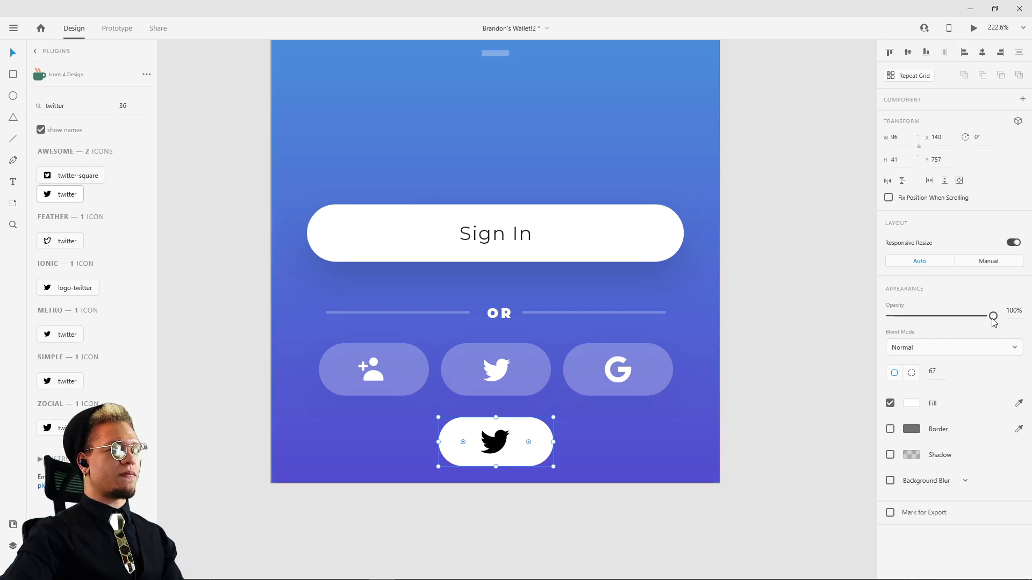
drag(994, 321, 932, 323)
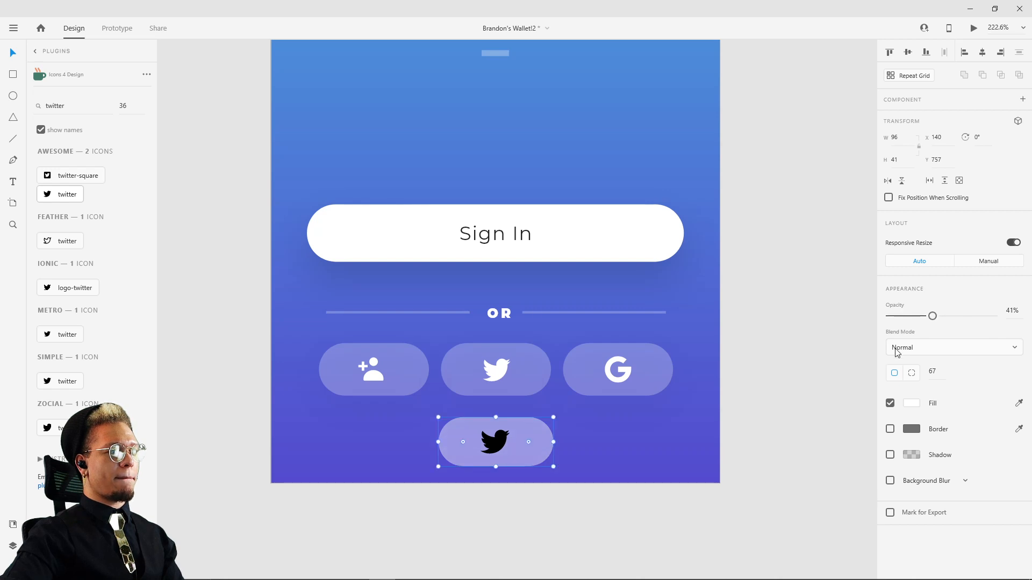
Step: Change the fill colour of the Twitter icon on the pill to white
click(491, 448)
click(917, 378)
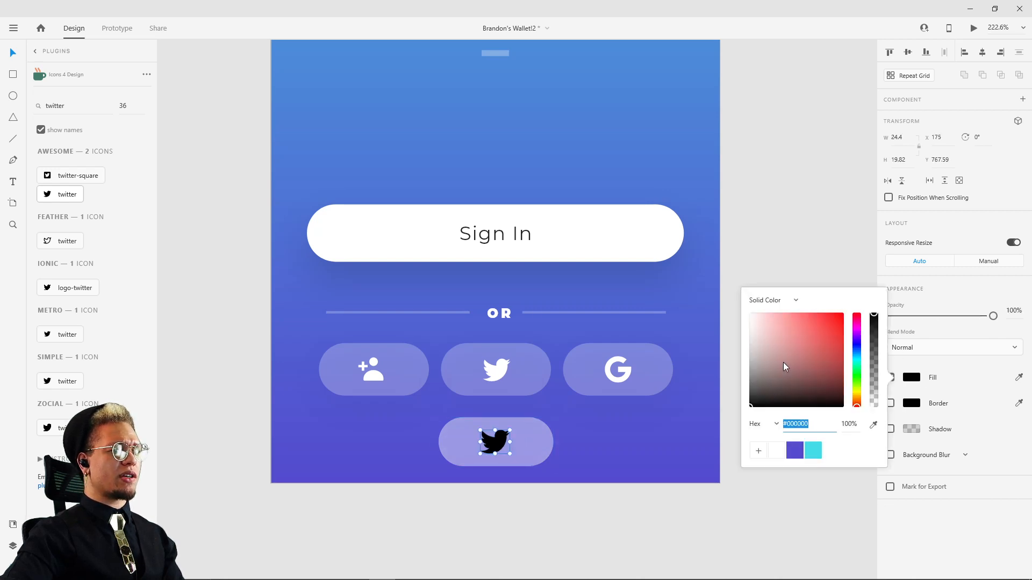
drag(784, 363, 602, 231)
click(779, 185)
Step: Move the translucent pill off its Twitter icon and up the gradient background to about X 84, Y 511, above the Sign In button
click(539, 460)
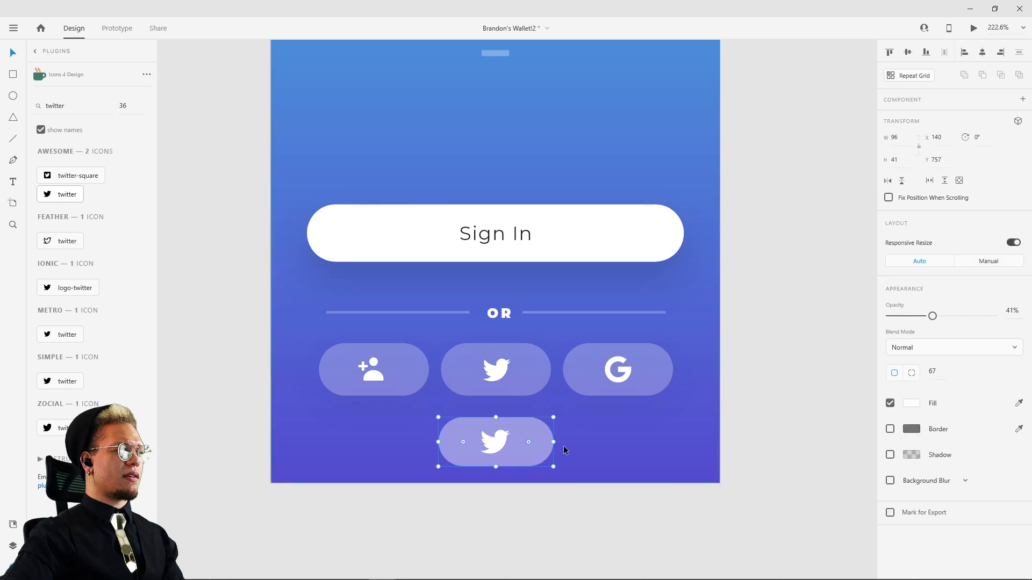
drag(552, 444, 552, 444)
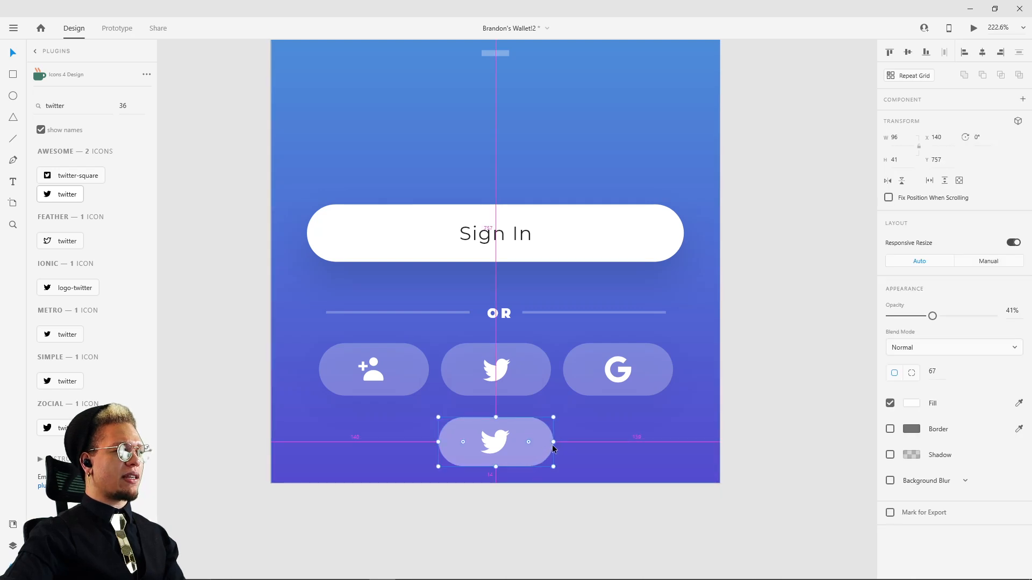
key(ctrl+z)
key(ctrl+shift+z)
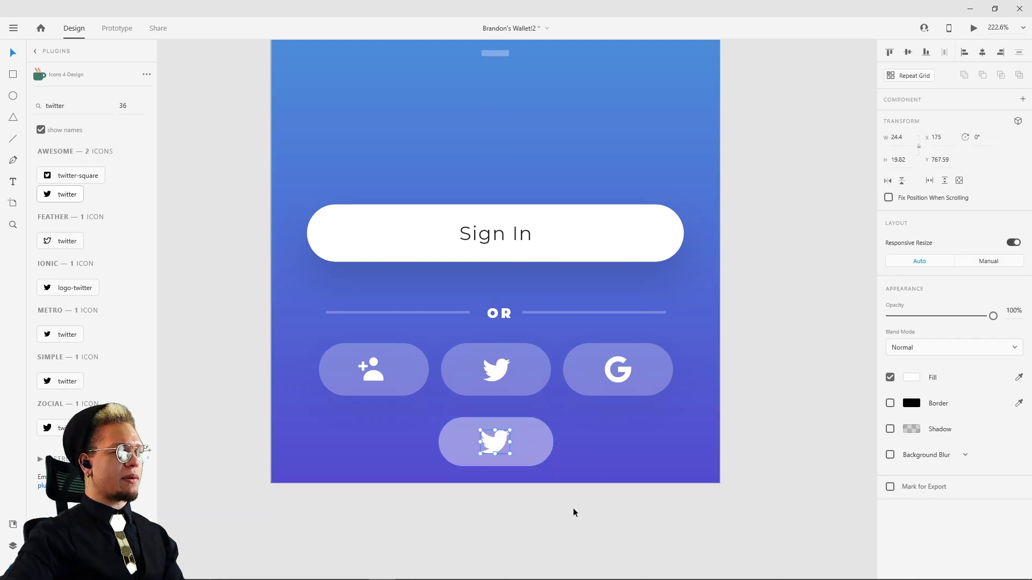
click(572, 508)
click(532, 443)
drag(531, 444, 603, 115)
scroll(571, 477, up, 7)
drag(544, 503, 603, 89)
drag(605, 171, 605, 408)
drag(597, 324, 298, 495)
drag(541, 518, 527, 311)
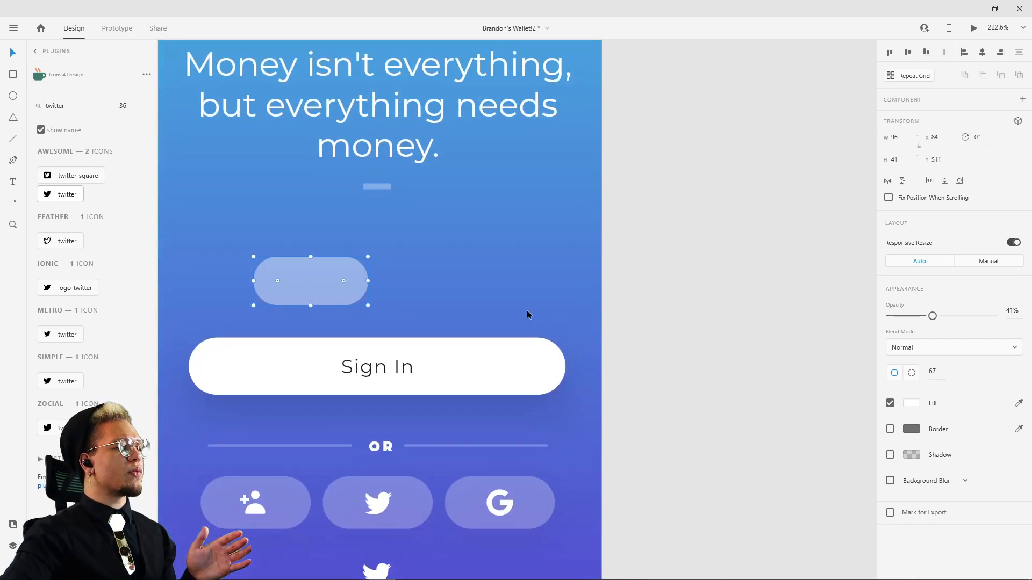
Step: Move the pill over the DOLLAS title and back down to about X 243, Y 780 to compare its tint against the background
drag(314, 281, 502, 194)
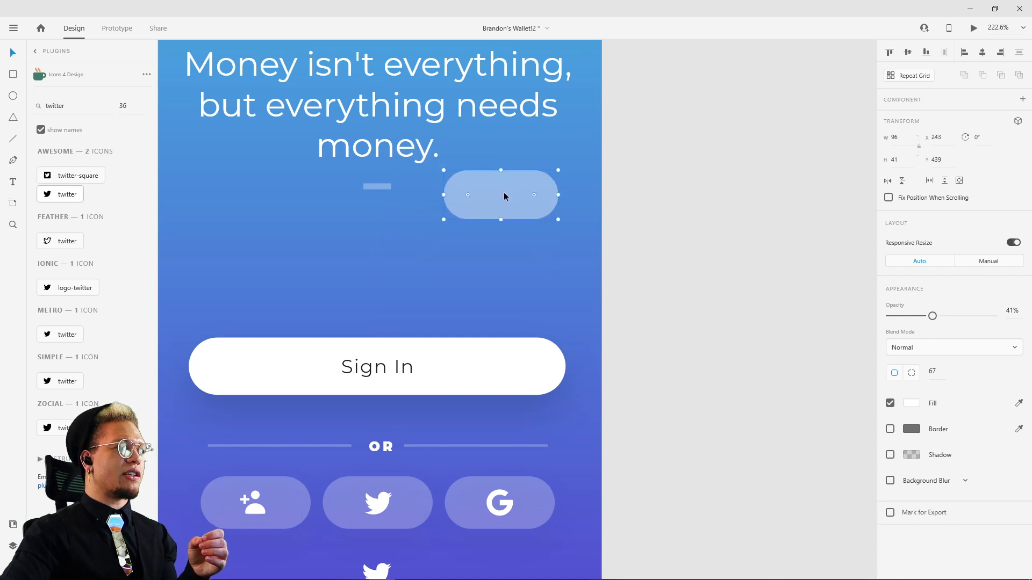
scroll(524, 318, up, 3)
drag(524, 318, 535, 94)
scroll(549, 136, up, 4)
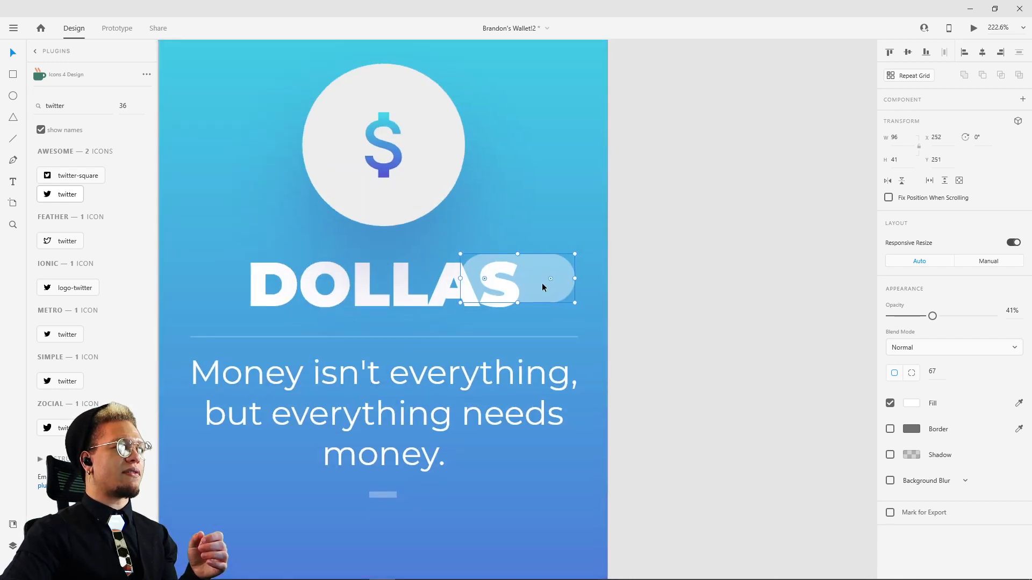
drag(544, 284, 538, 535)
scroll(555, 279, down, 6)
drag(533, 209, 527, 574)
scroll(556, 531, down, 3)
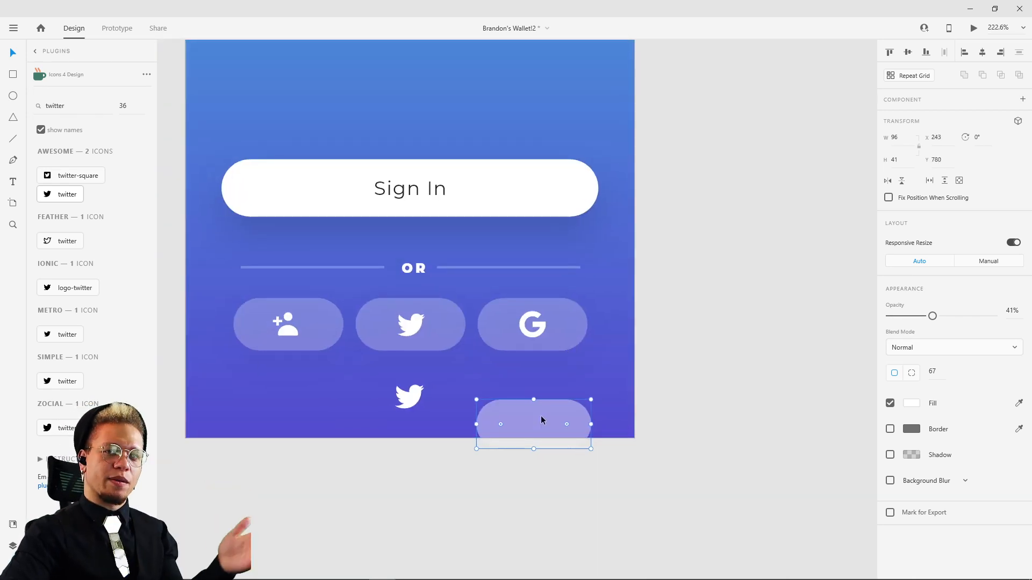
Step: Delete the practice pill and the loose Twitter icon below the social buttons
key(Delete)
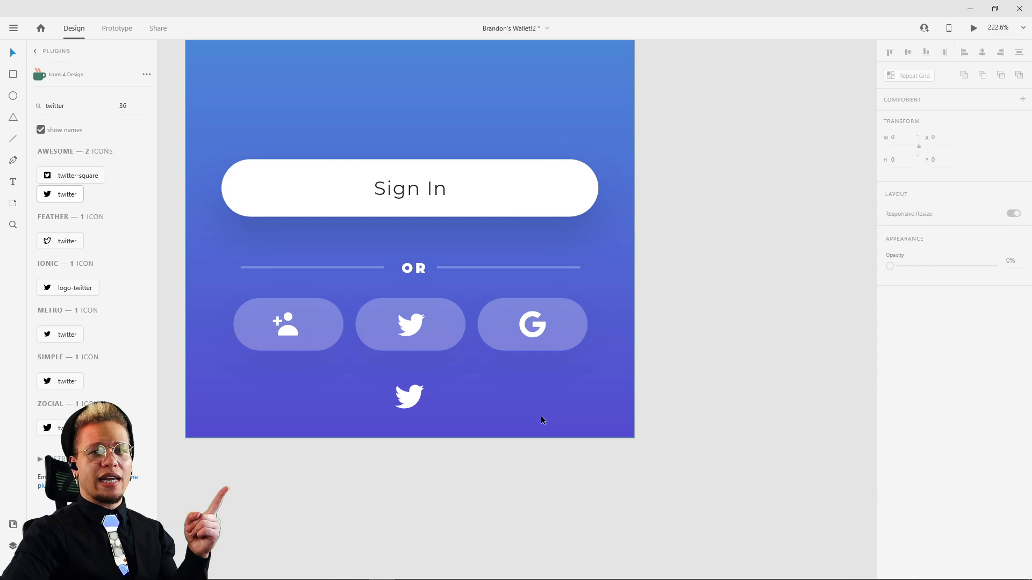
click(409, 397)
key(Delete)
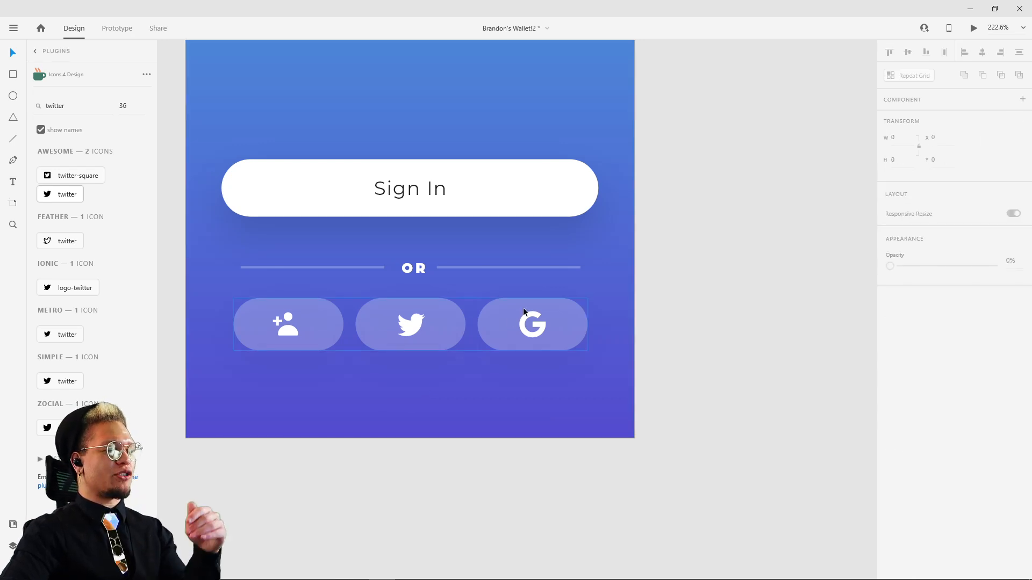
scroll(644, 235, down, 3)
drag(644, 235, 564, 412)
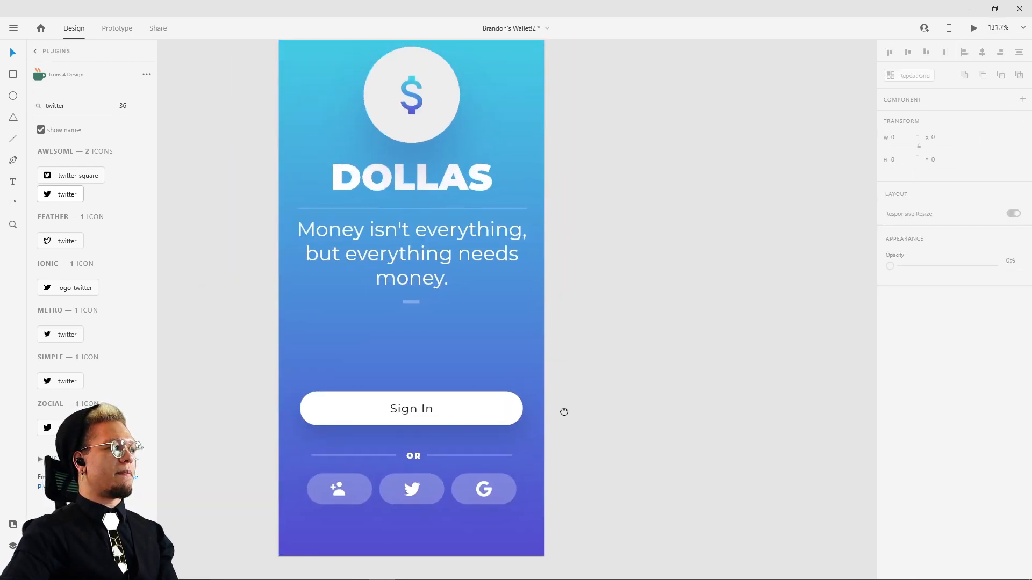
scroll(588, 374, down, 3)
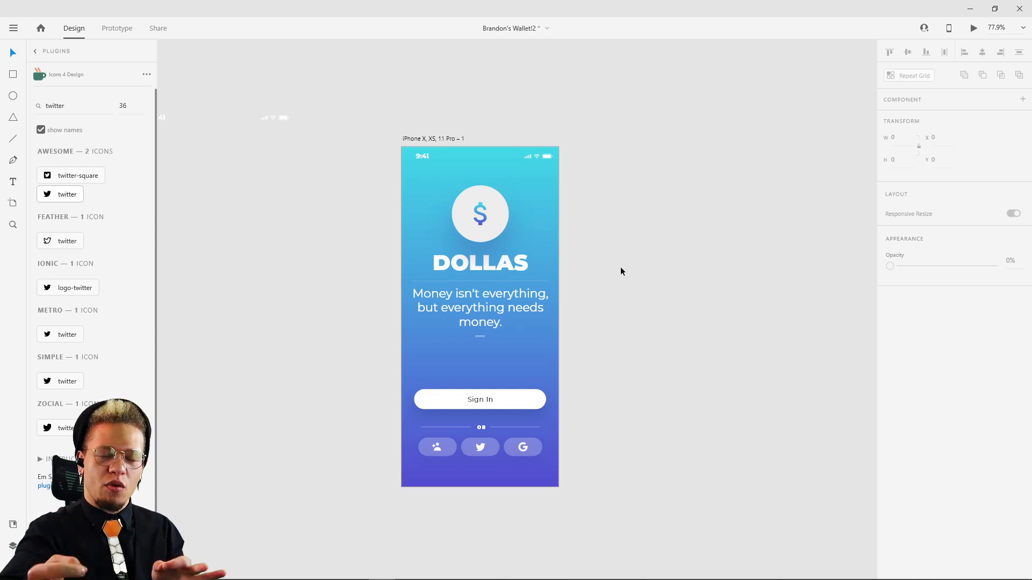
Step: Draw a horizontal line about 284 px wide below the three social buttons, at about X 46.5, Y 763.5
drag(609, 147, 563, 503)
scroll(562, 298, down, 4)
scroll(563, 503, down, 5)
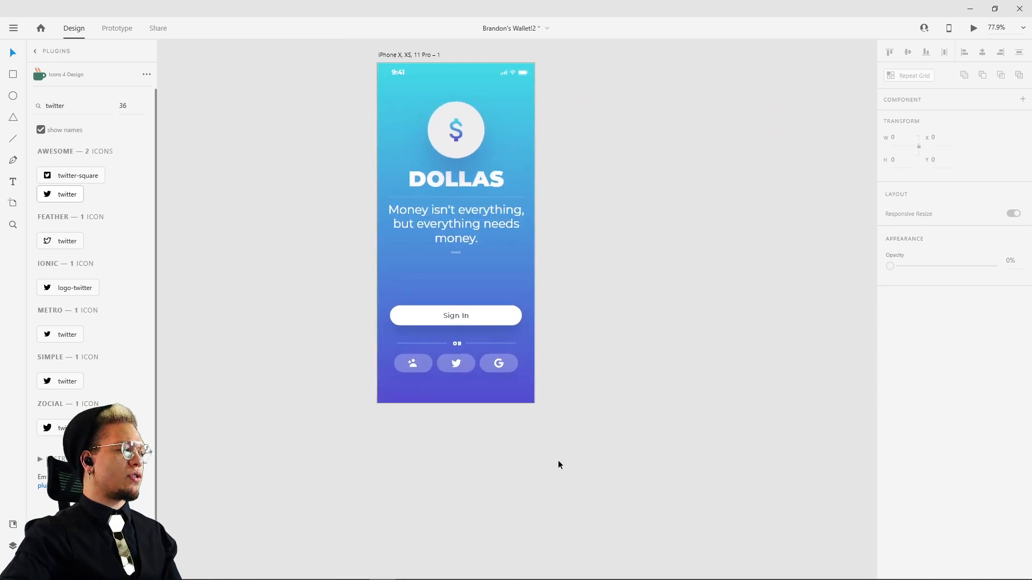
scroll(455, 472, up, 4)
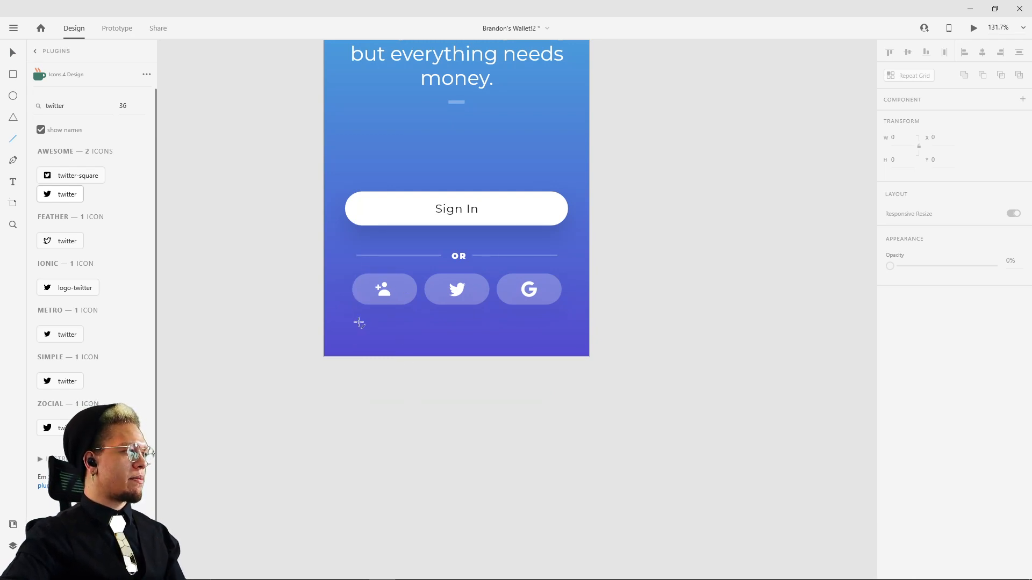
drag(354, 323, 521, 322)
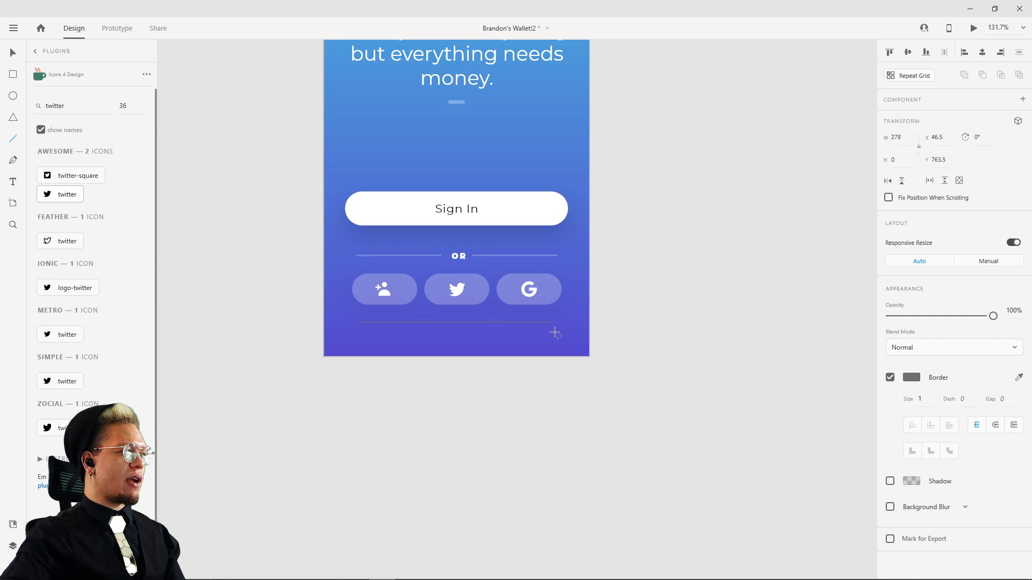
Step: Change the new line's border colour to white
scroll(520, 332, up, 8)
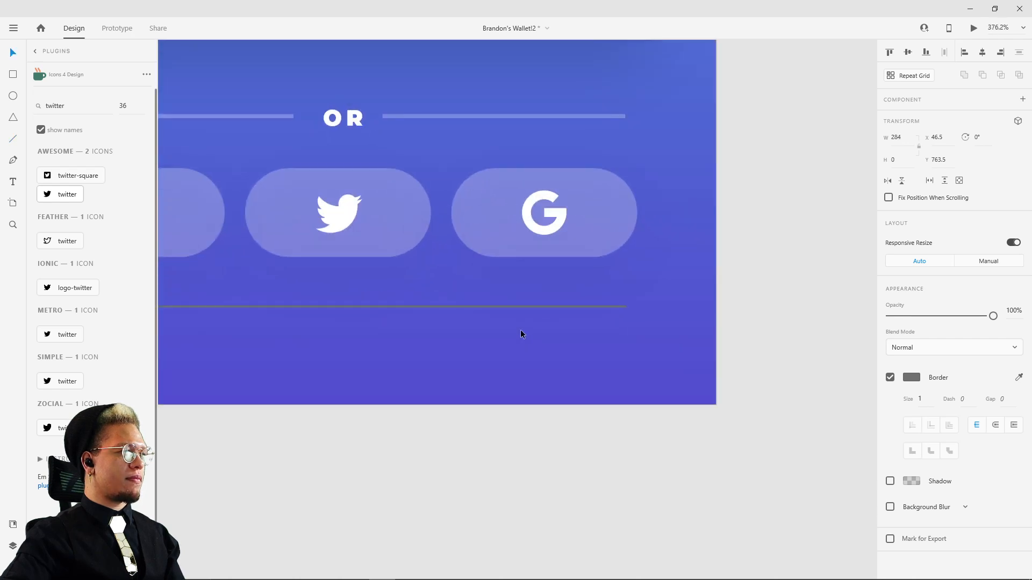
click(912, 377)
drag(822, 366, 705, 272)
click(769, 200)
Step: Inspect the fill colour and transparency of the divider line beside the OR text
click(582, 116)
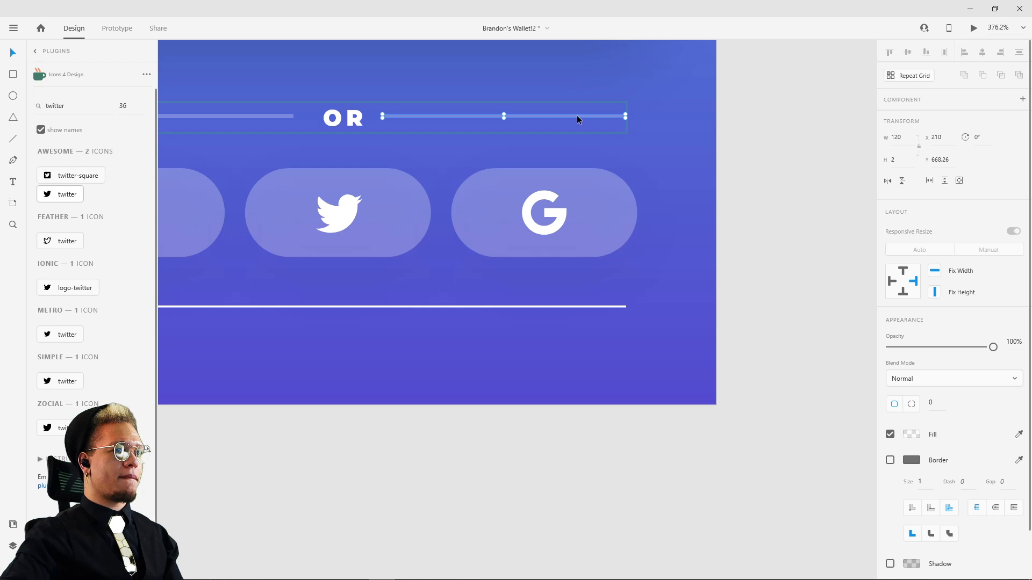
double_click(577, 115)
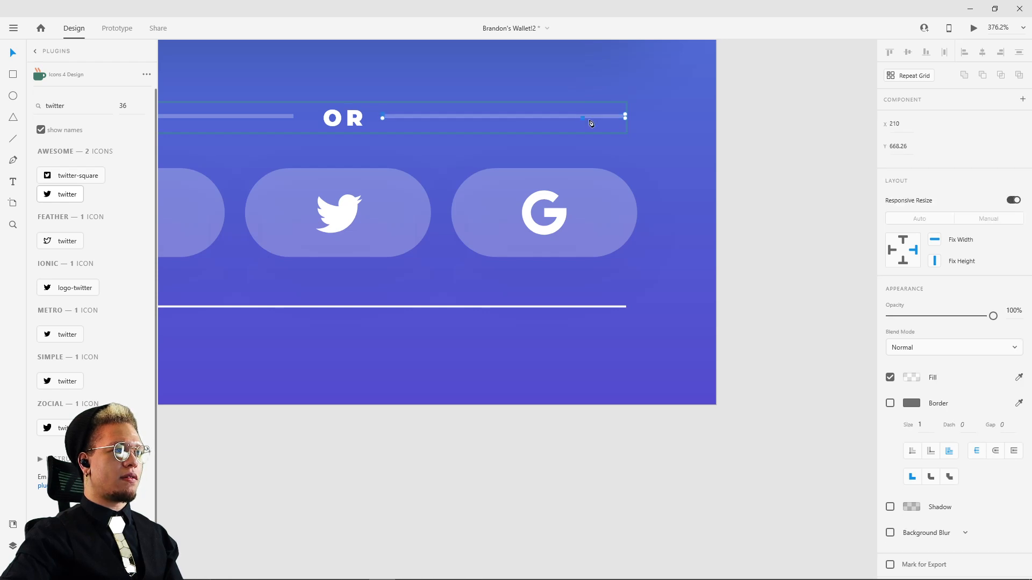
click(911, 378)
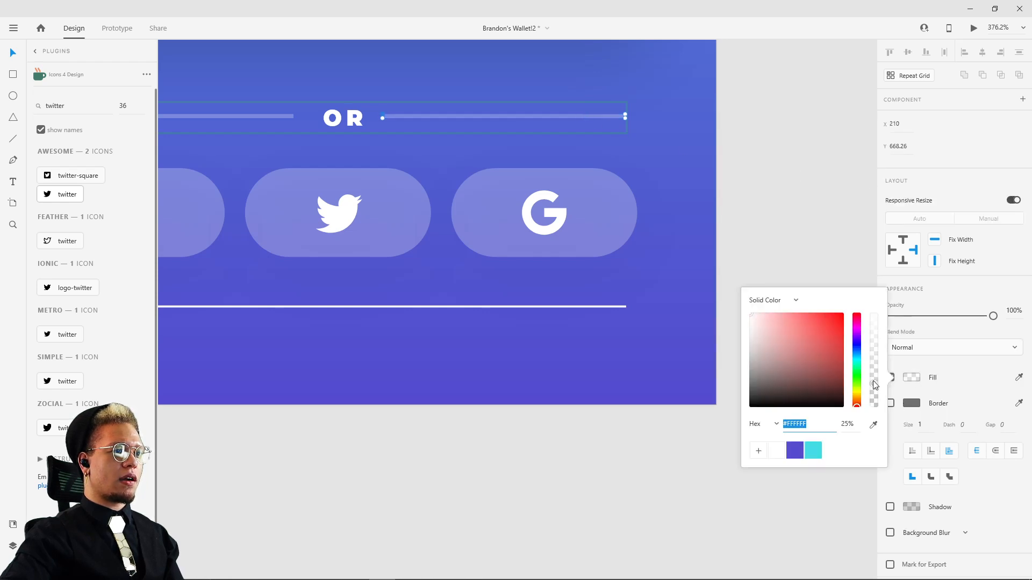
click(788, 244)
Step: Set the border size of the new line below the social buttons to 2
click(596, 306)
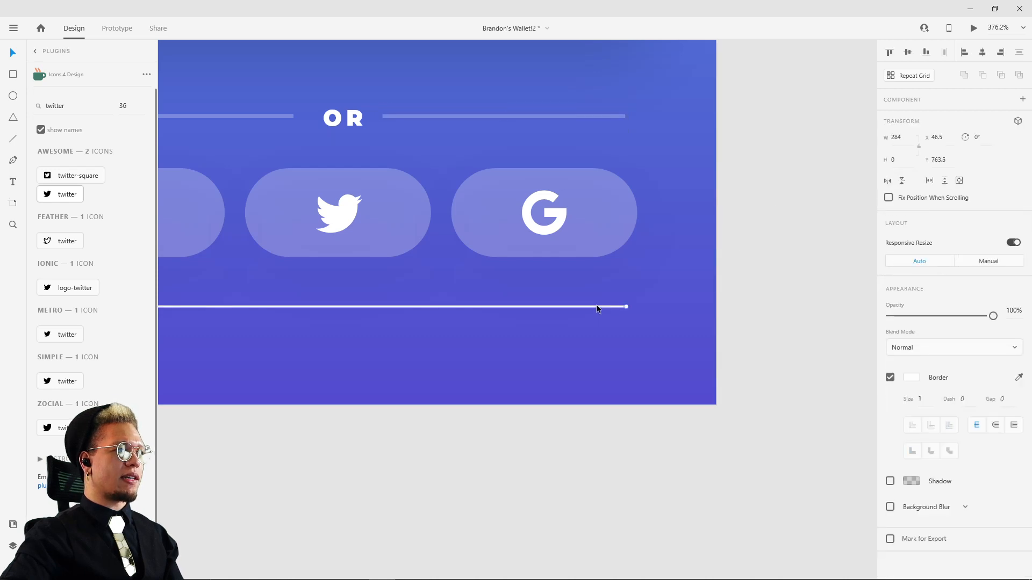
click(933, 401)
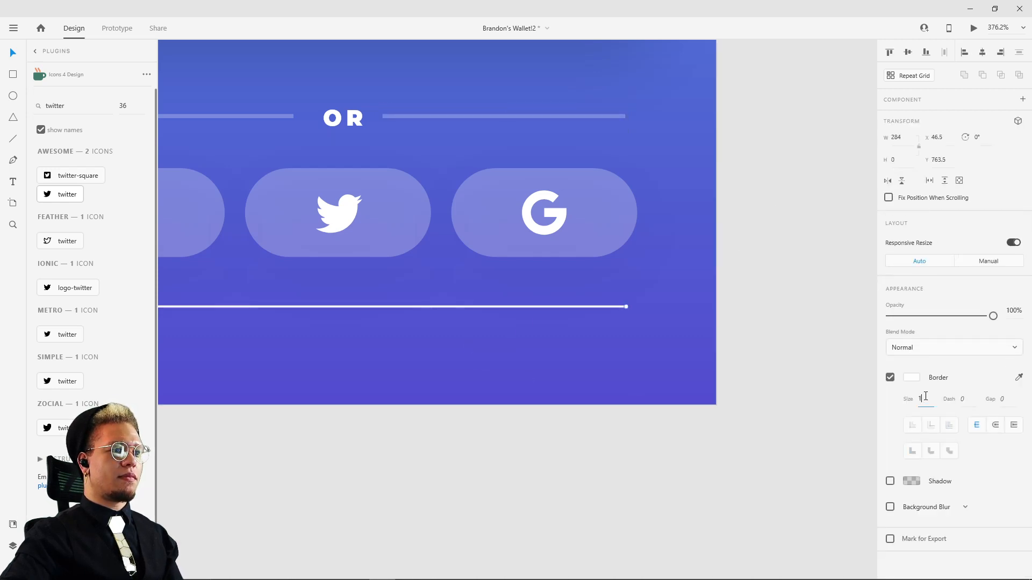
text(2)
key(Return)
key(Escape)
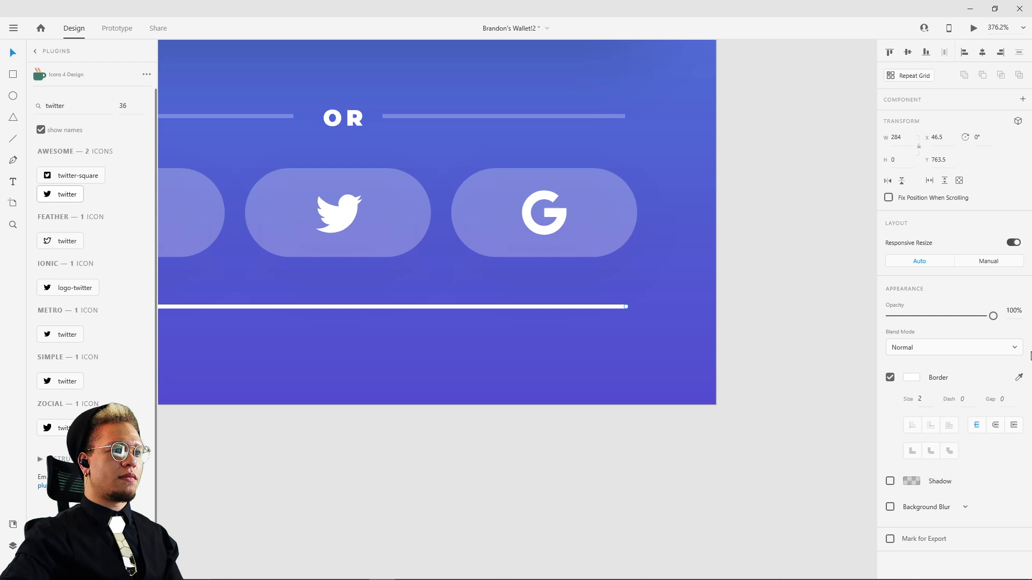
click(927, 401)
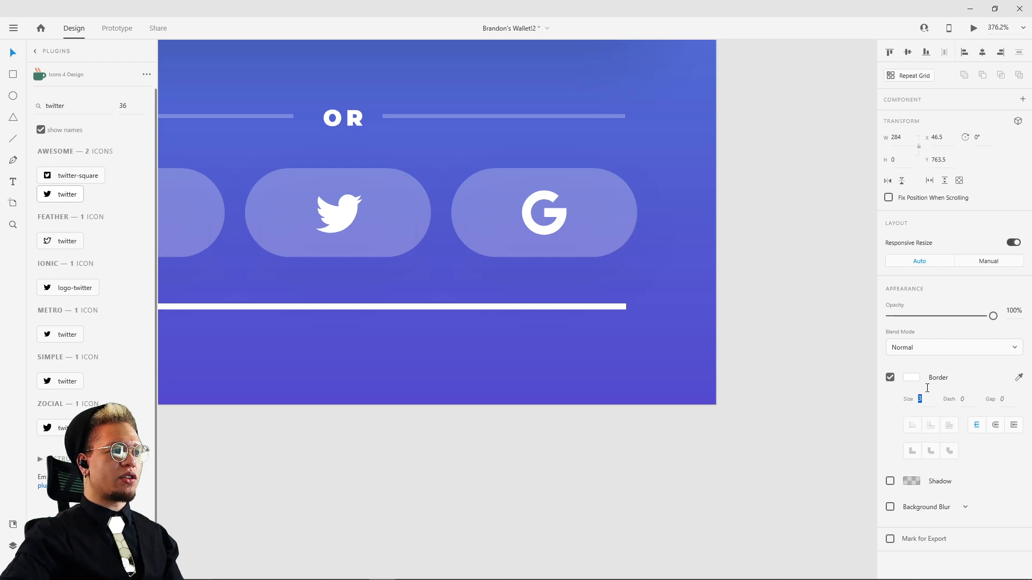
text(0)
key(Return)
text(2)
key(Return)
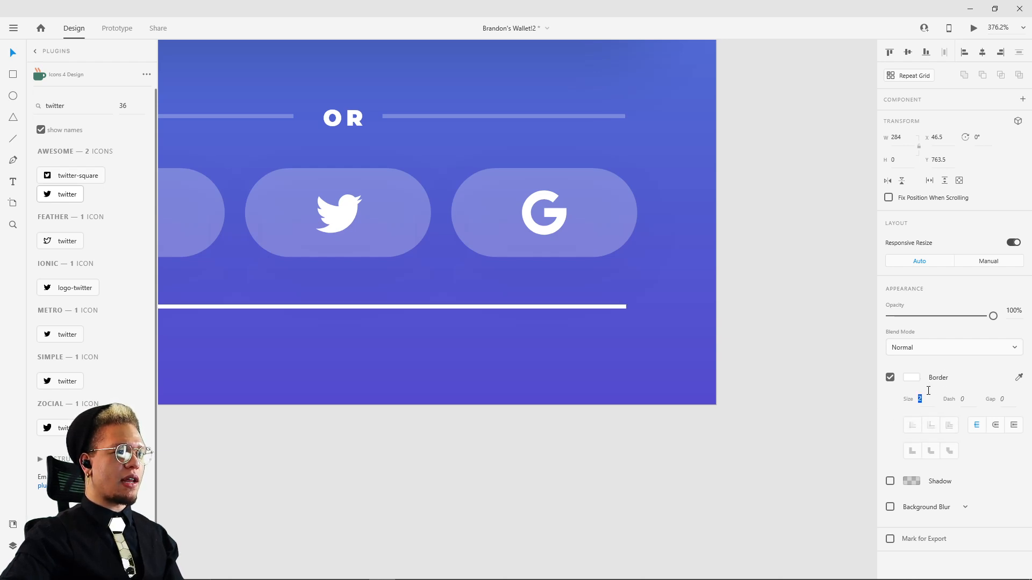
Step: Set the new line's opacity to 25% and deselect it
drag(992, 317, 918, 322)
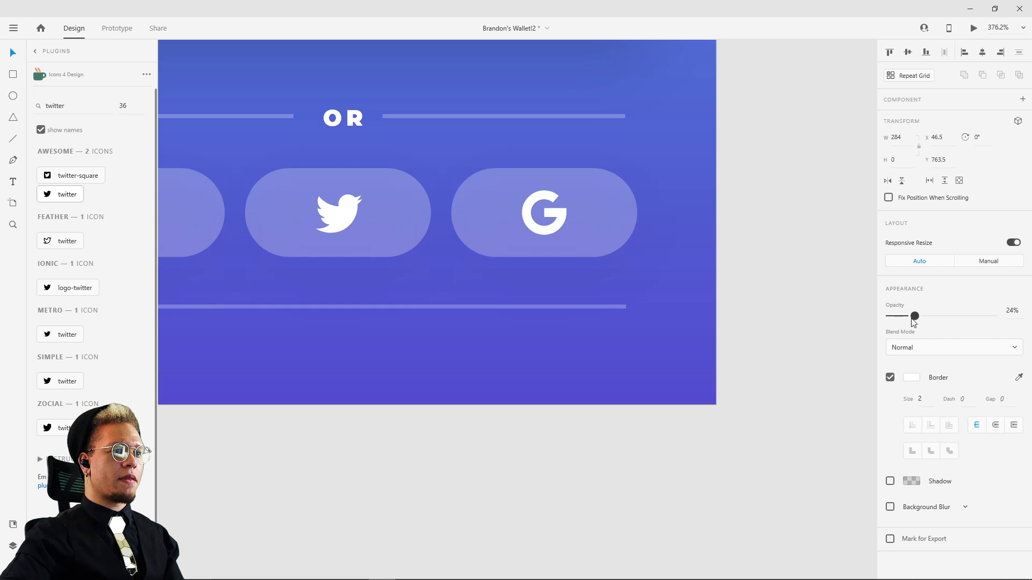
drag(915, 321, 995, 319)
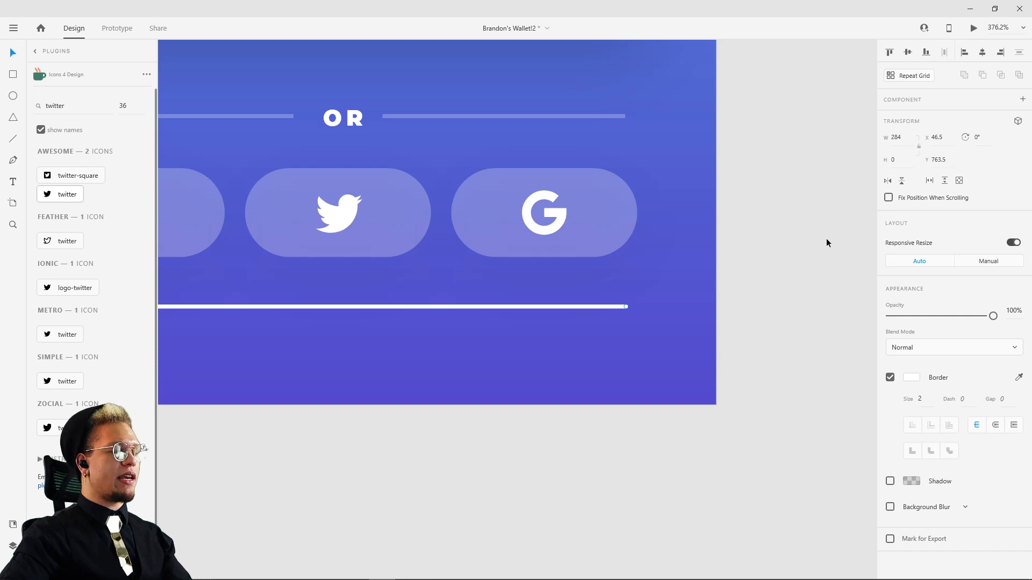
key(2)
key(5)
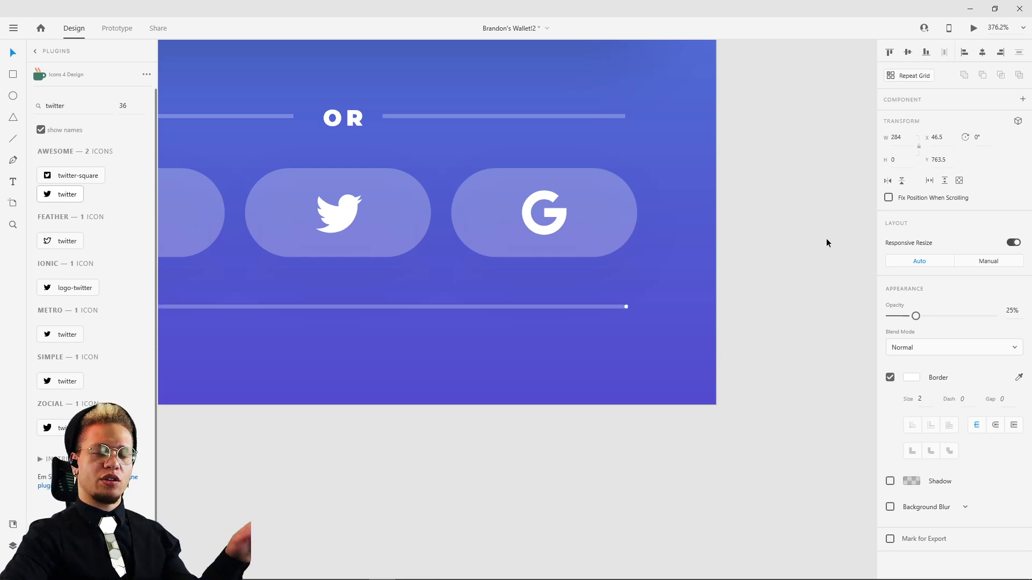
click(789, 238)
Step: Place a copy of the Sign In button on the empty canvas beside the artboard, at about X -4368, Y 1303
scroll(789, 238, down, 4)
mouse_move(788, 238)
mouse_down()
mouse_move(718, 292)
mouse_move(642, 427)
mouse_up()
drag(644, 319, 567, 391)
mouse_move(641, 256)
mouse_down()
mouse_move(608, 295)
mouse_move(556, 323)
mouse_up()
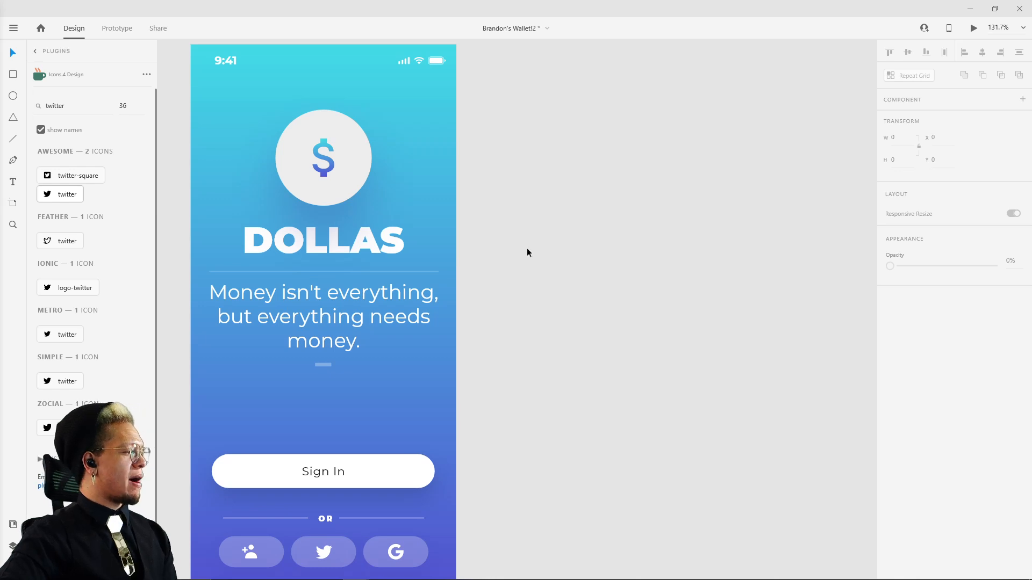
drag(578, 234, 456, 270)
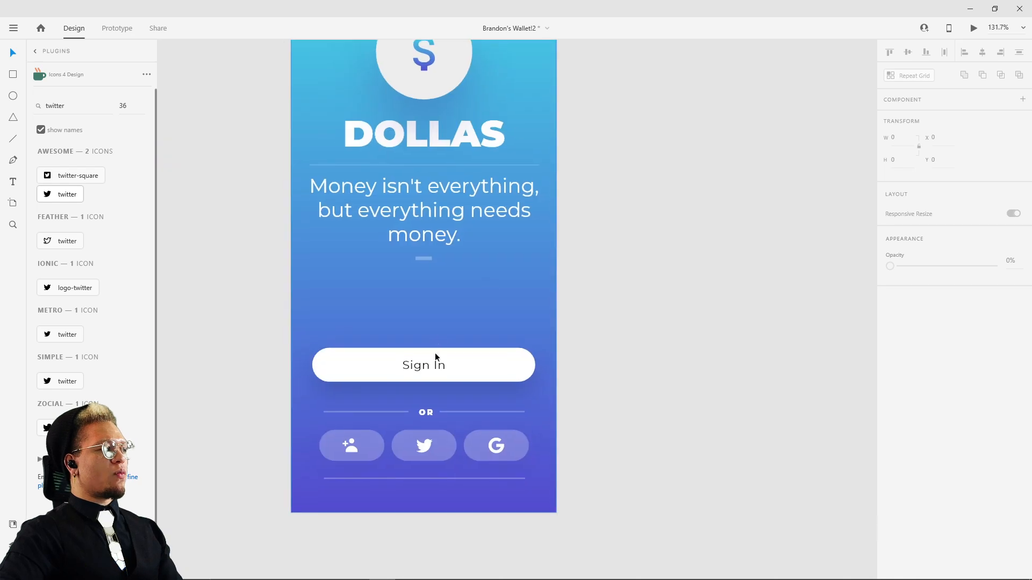
click(435, 357)
drag(394, 363, 709, 185)
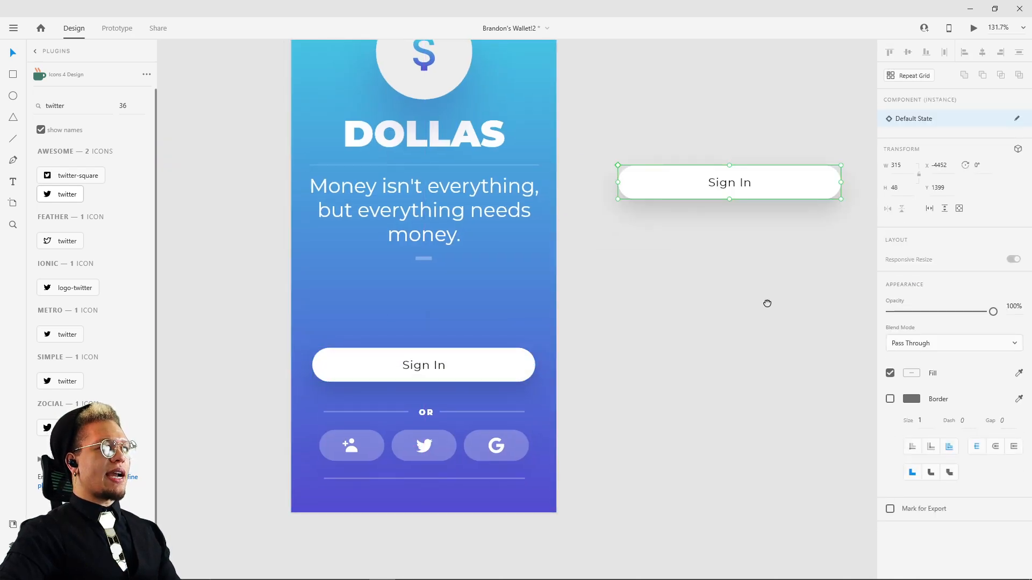
drag(767, 304, 518, 423)
drag(507, 308, 562, 237)
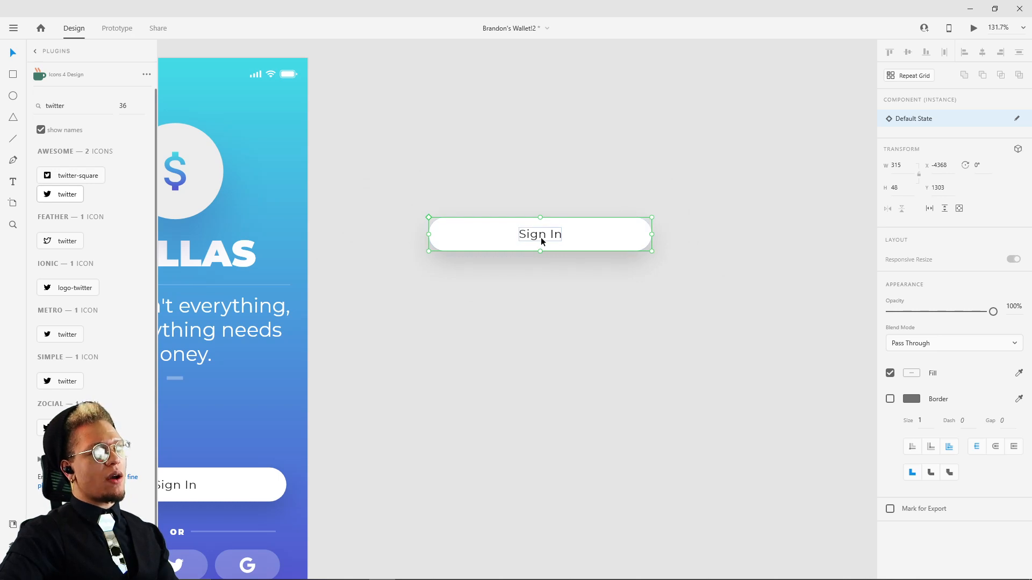
Step: Duplicate the Sign In copy directly below itself and turn the ungrouped duplicate into its own main component
drag(544, 235, 540, 310)
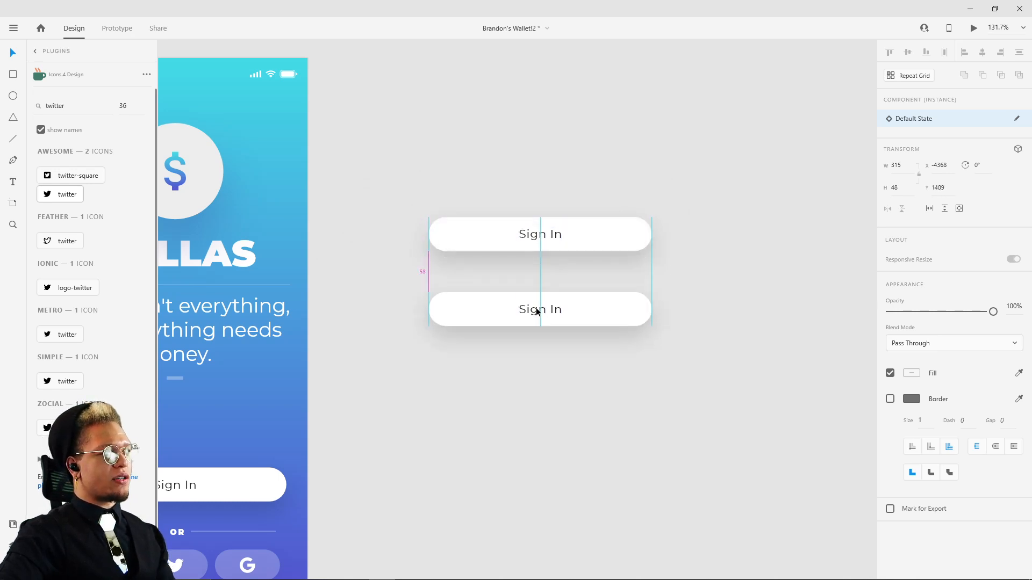
key(ctrl+shift+g)
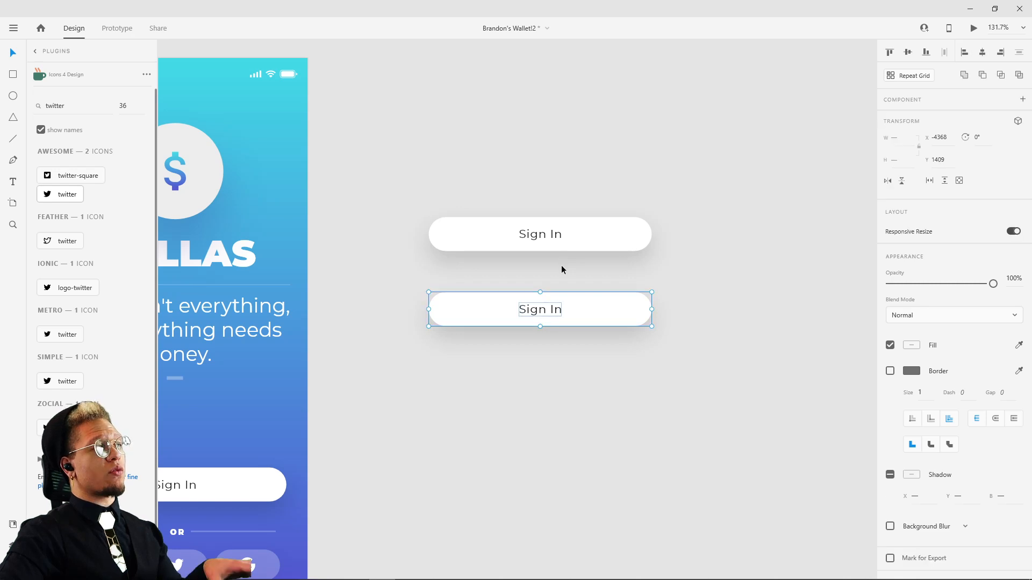
click(560, 265)
drag(419, 284, 759, 386)
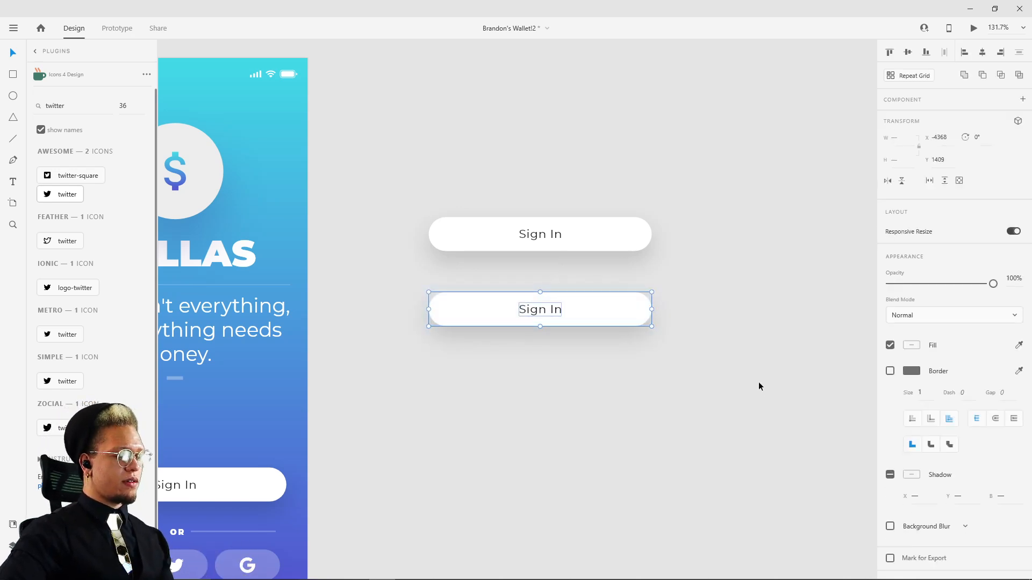
key(ctrl+k)
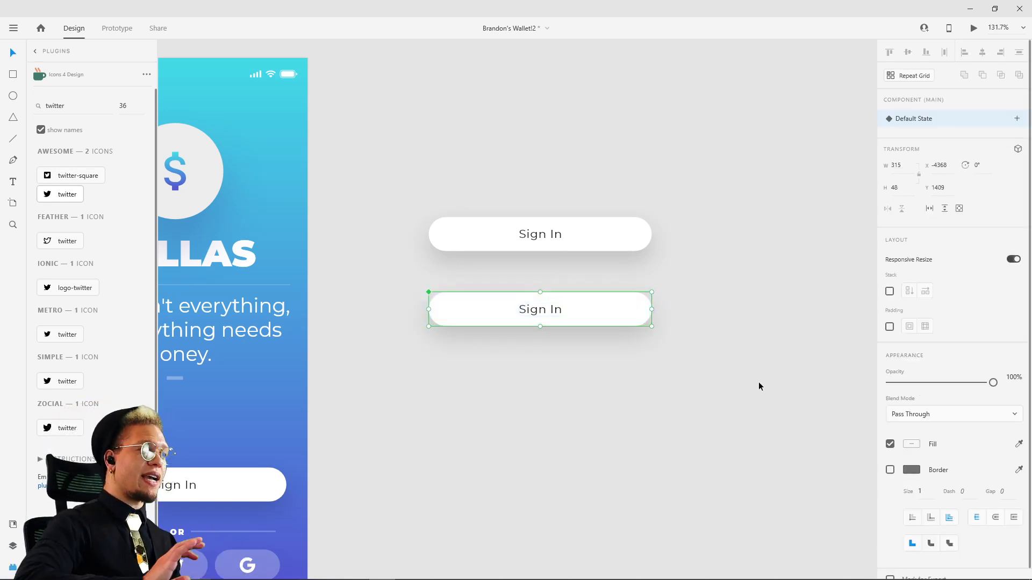
Step: Move the new main Sign In component away from the copy above, to about X -4317, Y 1474
drag(568, 317, 635, 466)
key(ctrl+z)
mouse_move(619, 409)
mouse_down()
mouse_move(488, 372)
mouse_move(554, 355)
mouse_up()
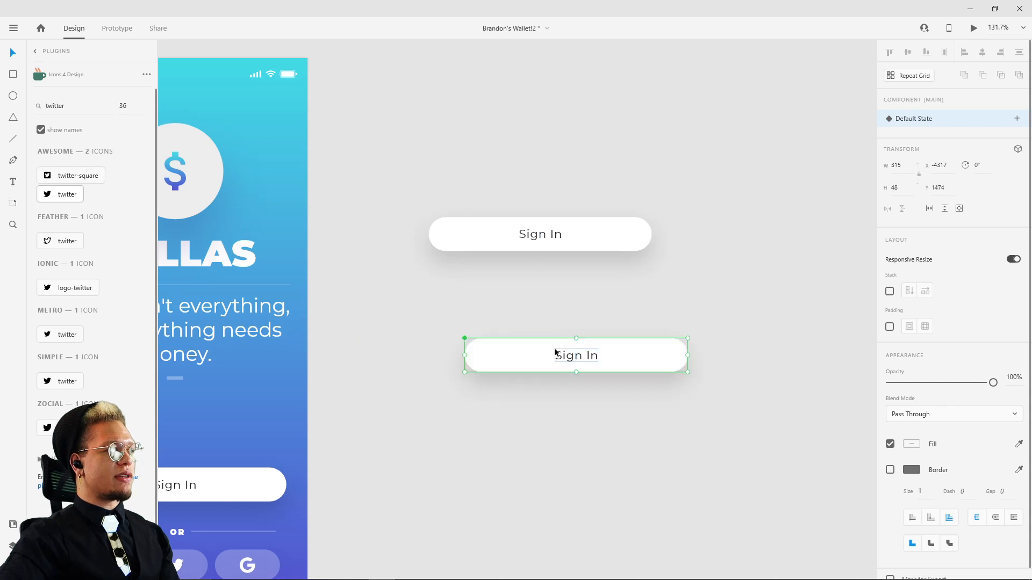
Step: Draw a rectangle about 434 by 177 px around the main Sign In component and send it to the back
key(r)
drag(425, 301, 731, 424)
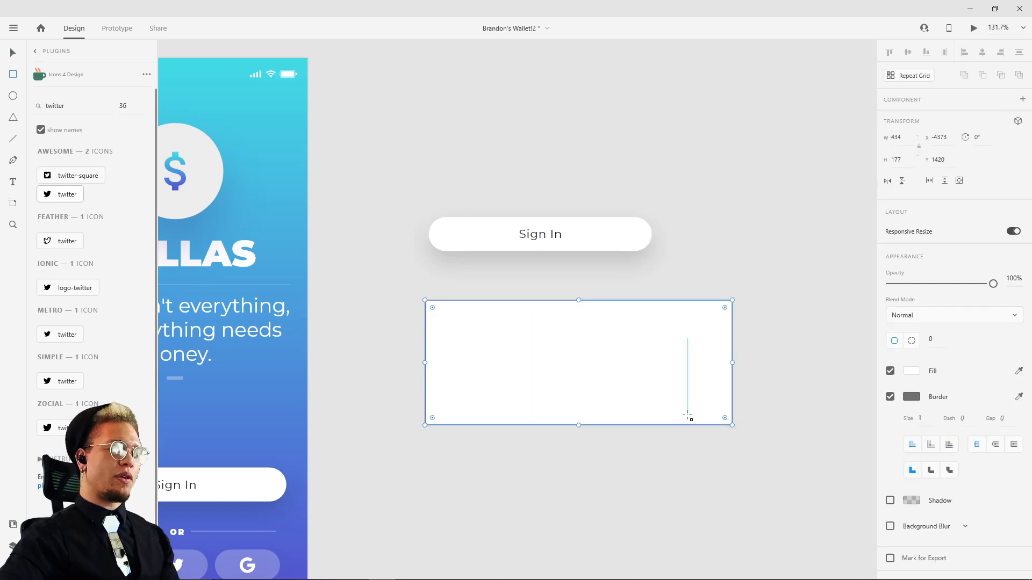
key(ctrl+shift+bracketleft)
key(v)
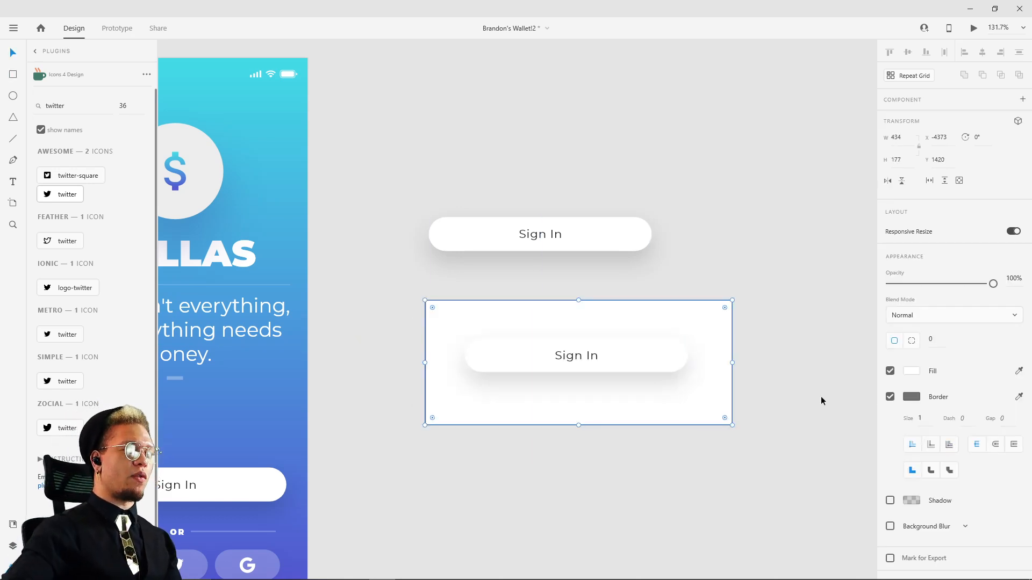
Step: Remove the rectangle's border and fill it with the saved turquoise colour
click(890, 396)
click(912, 371)
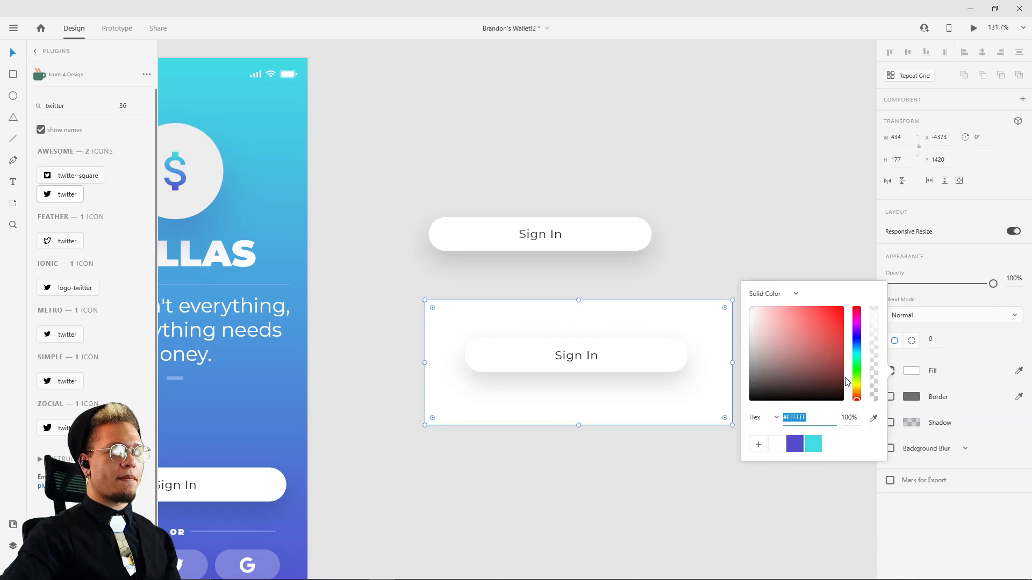
click(813, 446)
click(668, 489)
Step: Centre the Sign In button on the turquoise rectangle and combine both into a new main component
drag(660, 367, 653, 369)
drag(404, 286, 775, 487)
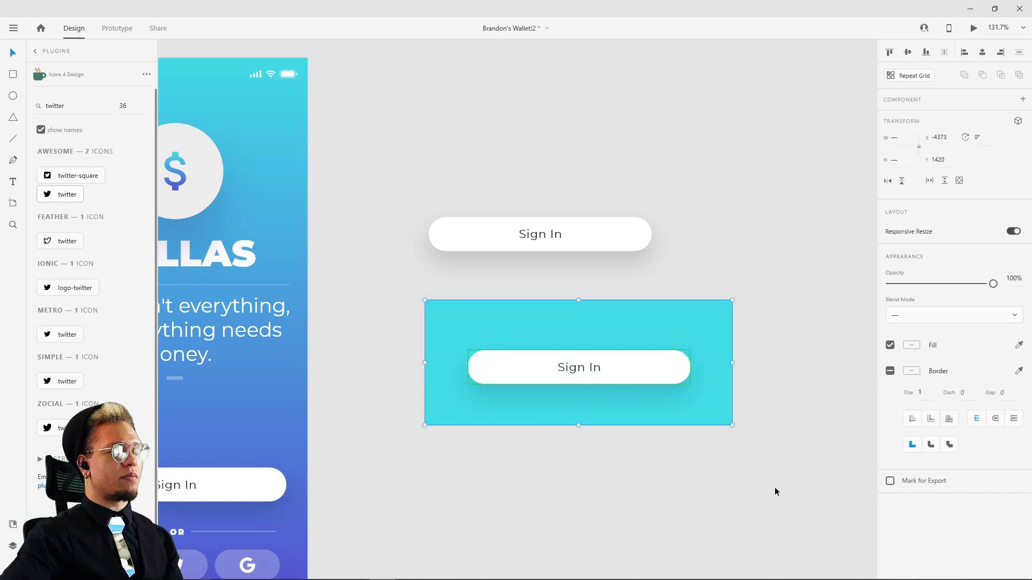
key(ctrl+k)
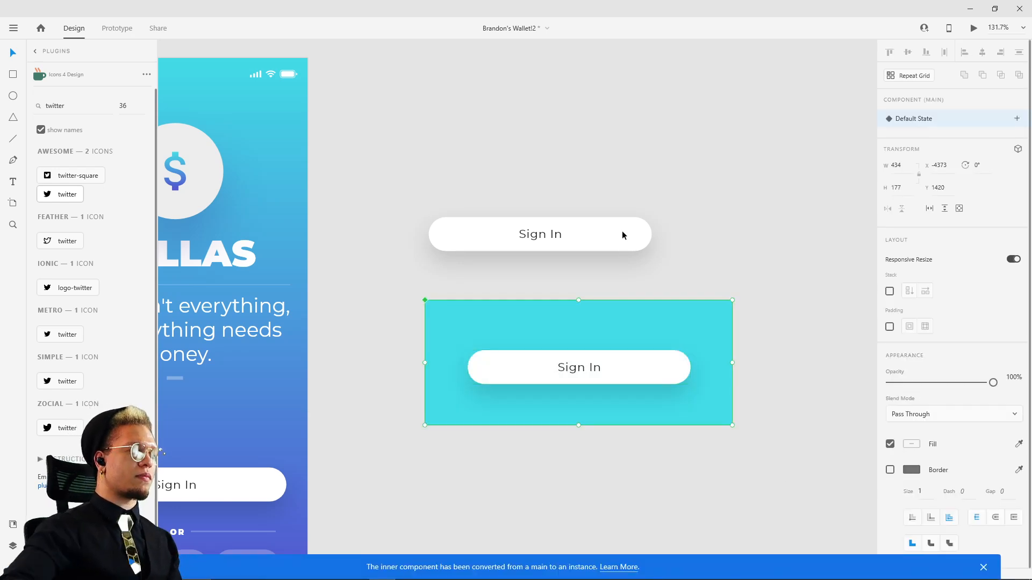
Step: Move the standalone Sign In copy above the turquoise component to about X -4336, Y 1282
mouse_move(547, 223)
mouse_down()
mouse_move(532, 223)
mouse_move(565, 230)
mouse_up()
drag(447, 318, 583, 252)
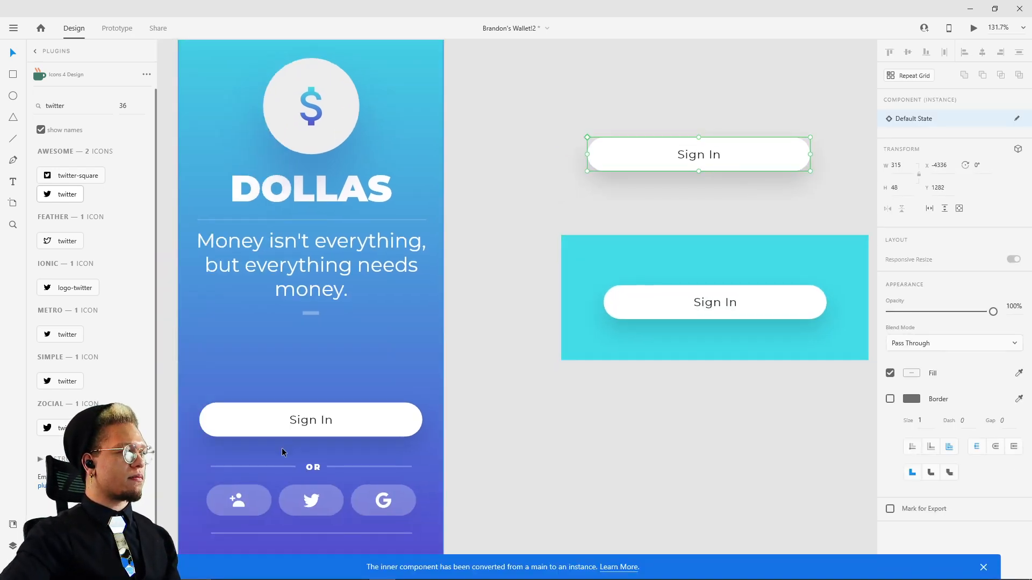
Step: Select the artboard's Sign In button to compare it with the loose copies, and dismiss the component conversion notice
click(299, 418)
drag(287, 347, 473, 386)
scroll(560, 230, down, 2)
scroll(553, 237, down, 4)
scroll(576, 382, up, 5)
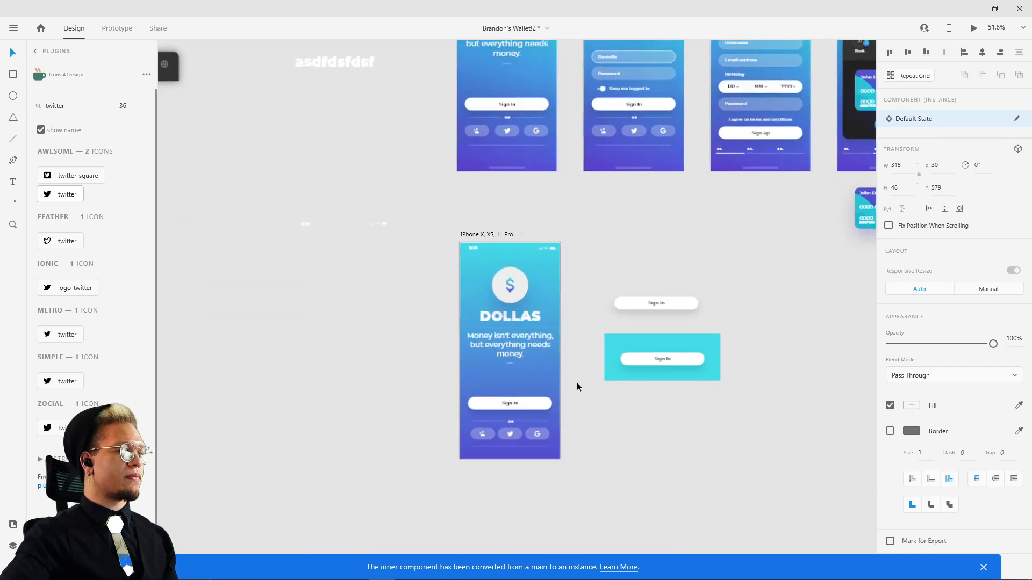
drag(595, 351, 467, 360)
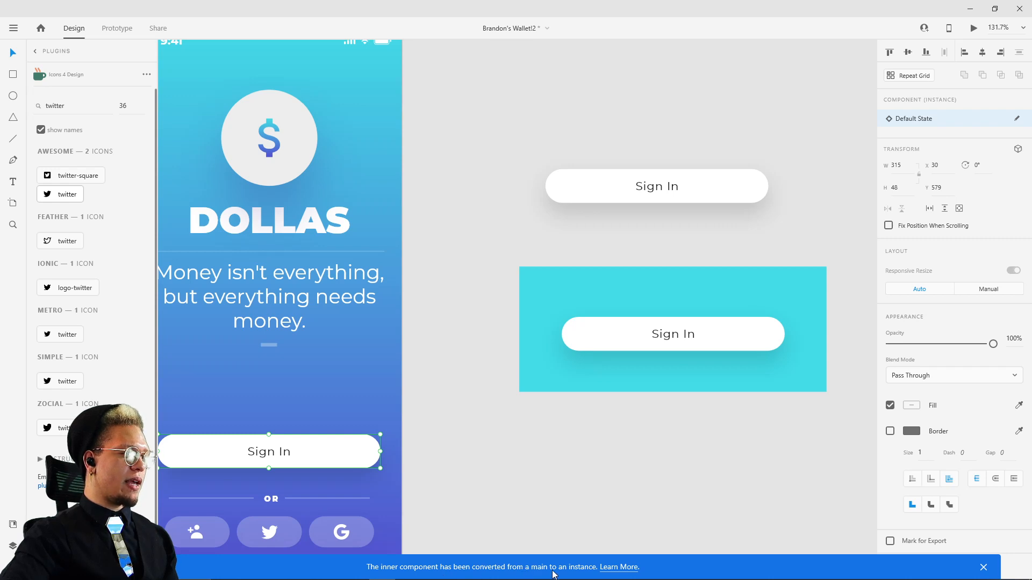
click(982, 567)
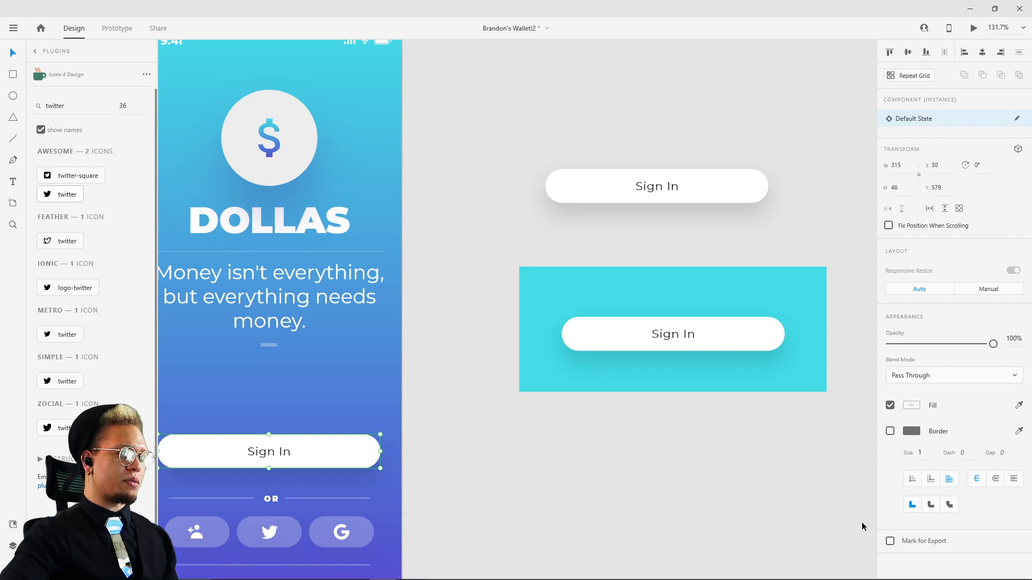
Step: Shift the standalone Sign In copy up and toward the artboard, and select the artboard's own Sign In button
drag(731, 335, 543, 392)
mouse_move(508, 254)
mouse_down()
mouse_move(589, 260)
mouse_move(490, 255)
mouse_up()
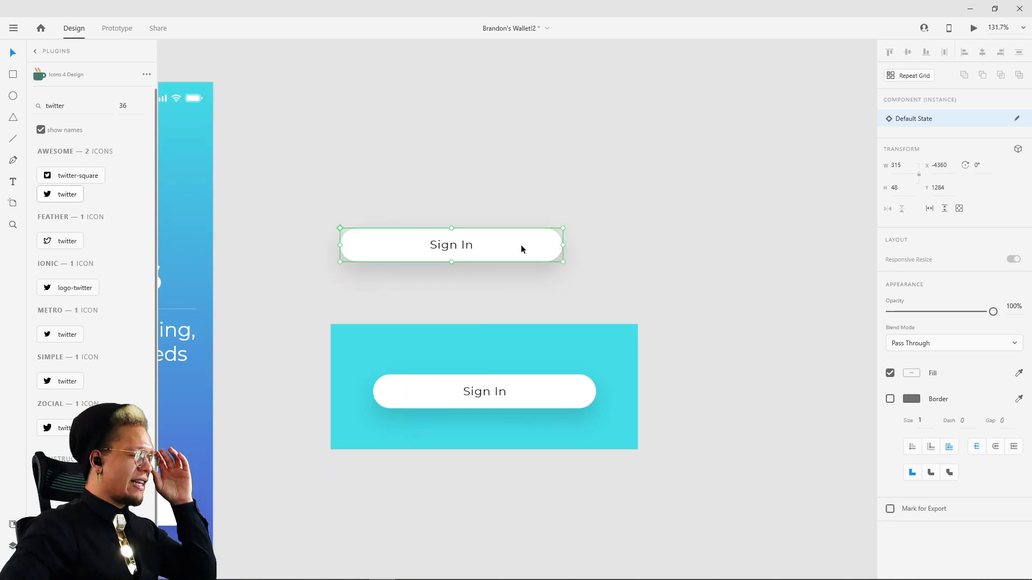
drag(478, 249, 449, 232)
scroll(399, 202, left, 5)
click(379, 501)
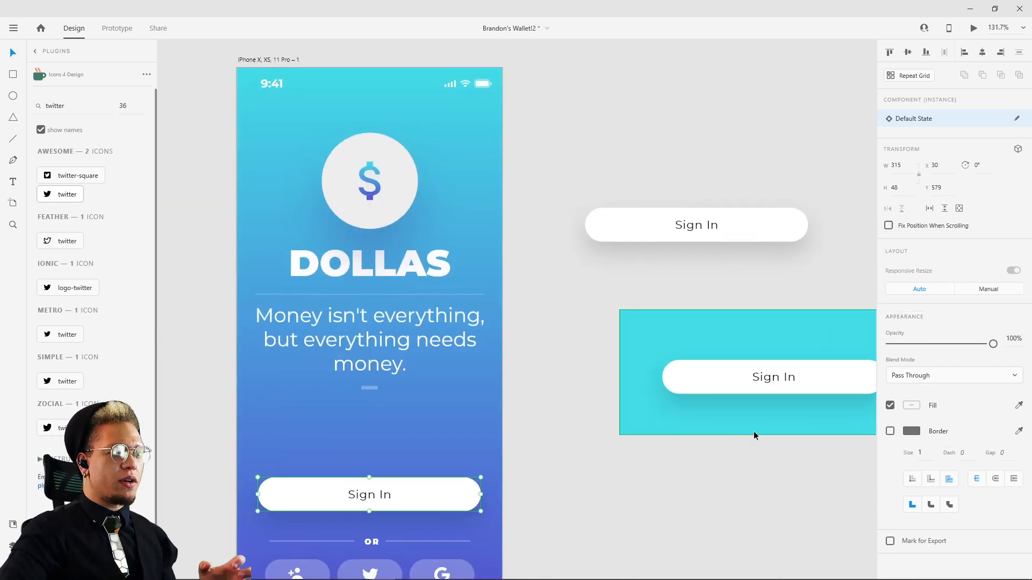
Step: Move the turquoise Sign In component so its left edge lines up beneath the loose Sign In copy, and select that copy
click(745, 377)
click(653, 230)
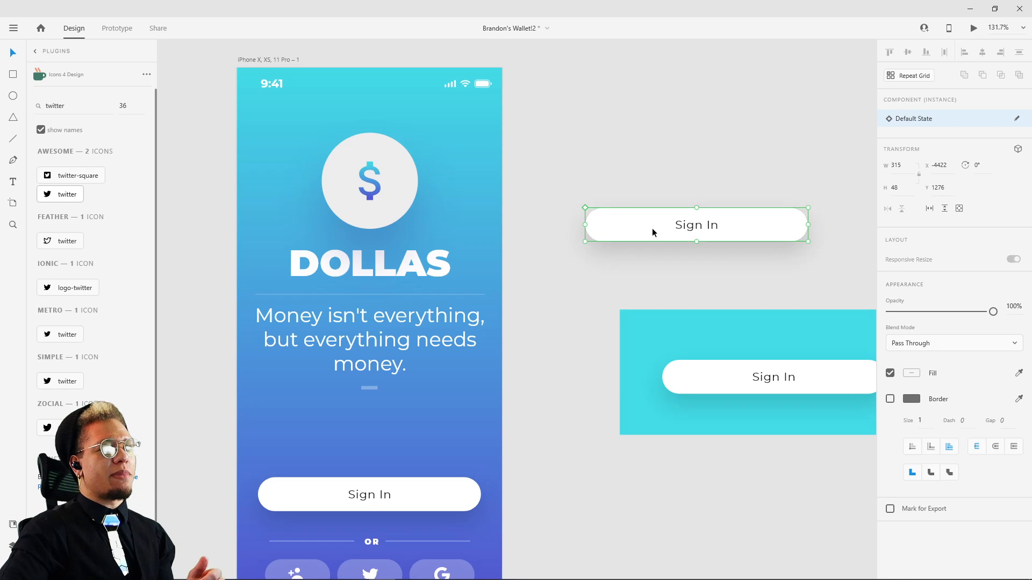
drag(687, 285, 495, 215)
click(587, 303)
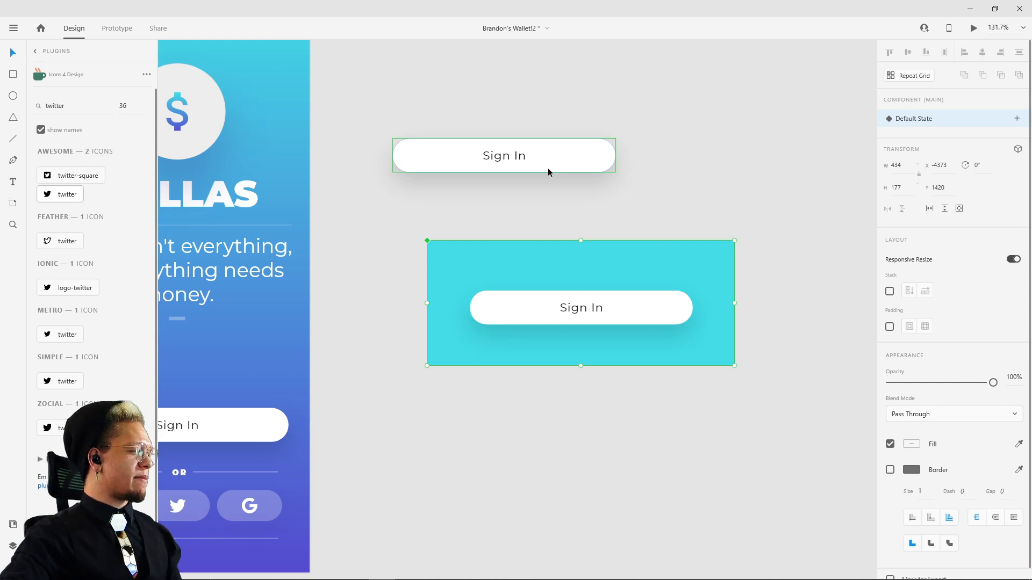
drag(605, 264, 571, 276)
click(647, 199)
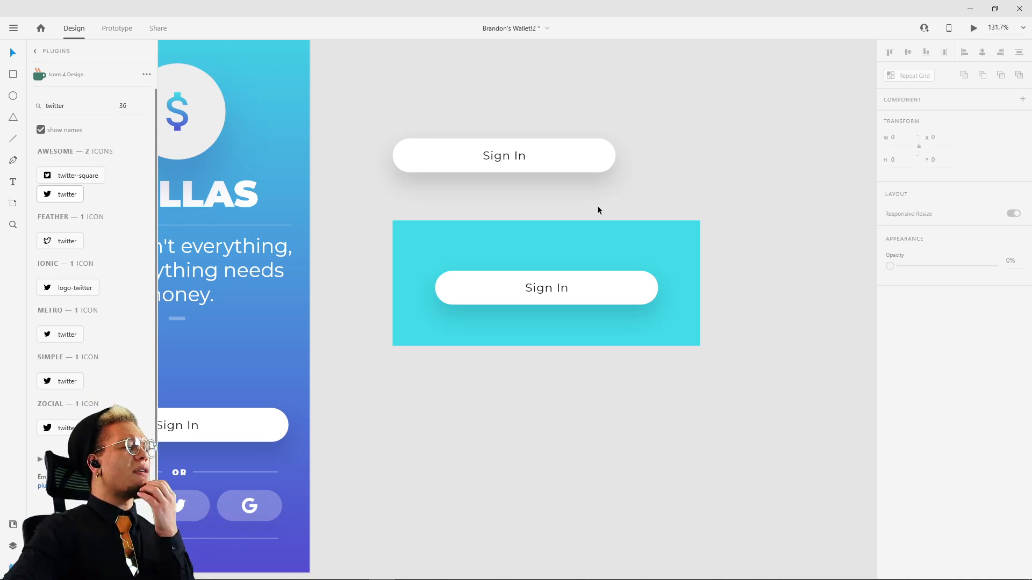
click(596, 171)
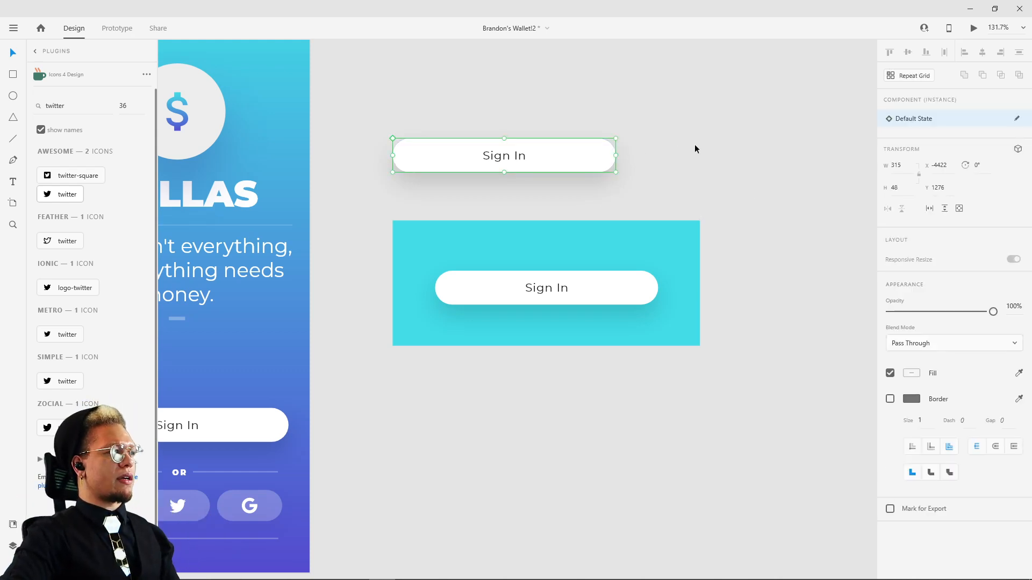
Step: Draw an 83 px circle to the right of the Sign In samples, remove its border, and fill it with turquoise #43DCE7
scroll(695, 145, down, 4)
key(e)
mouse_move(699, 150)
mouse_down()
mouse_move(572, 177)
mouse_move(650, 206)
mouse_up()
key(v)
scroll(635, 199, up, 2)
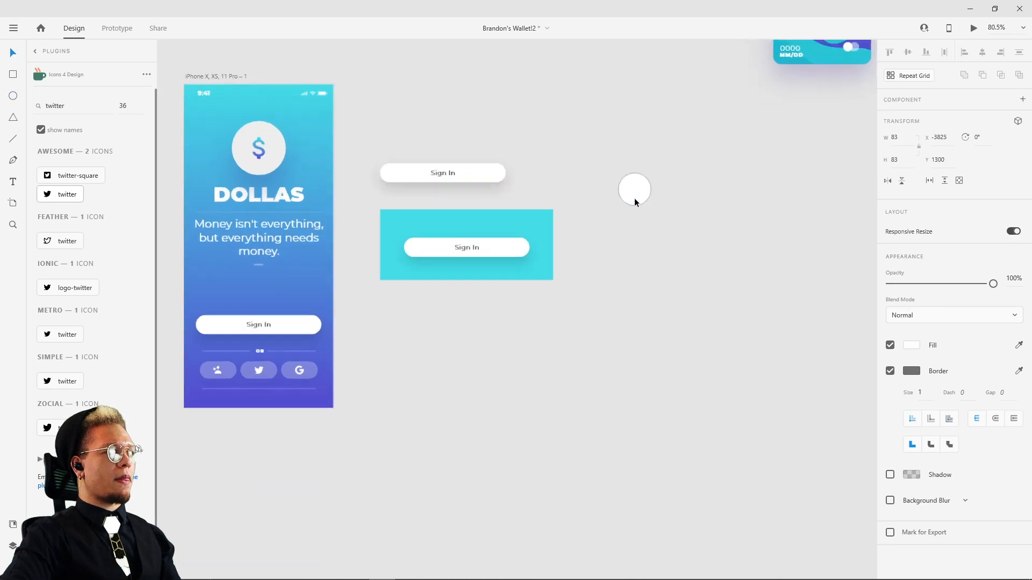
scroll(634, 198, up, 3)
click(890, 371)
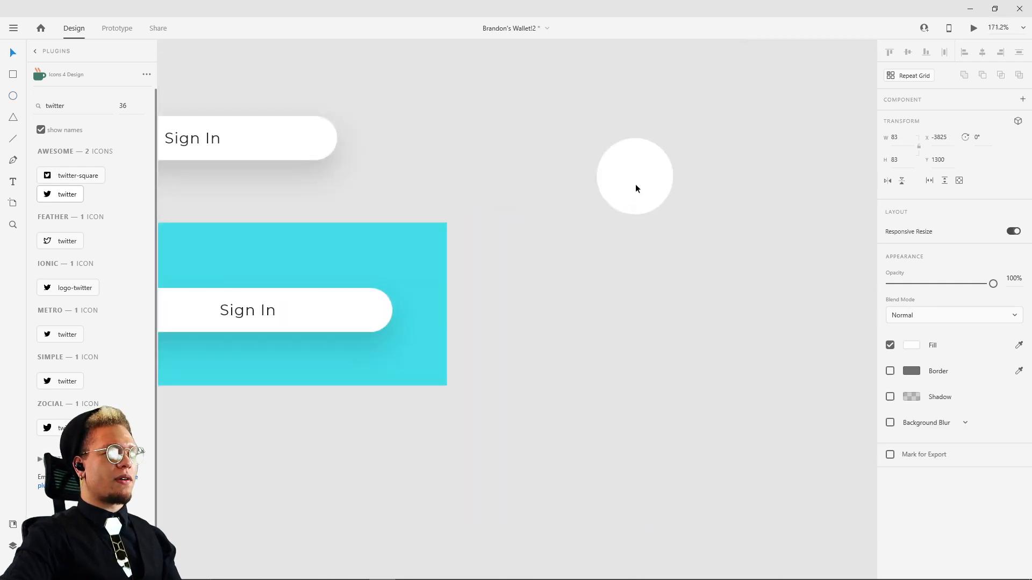
click(911, 345)
click(813, 418)
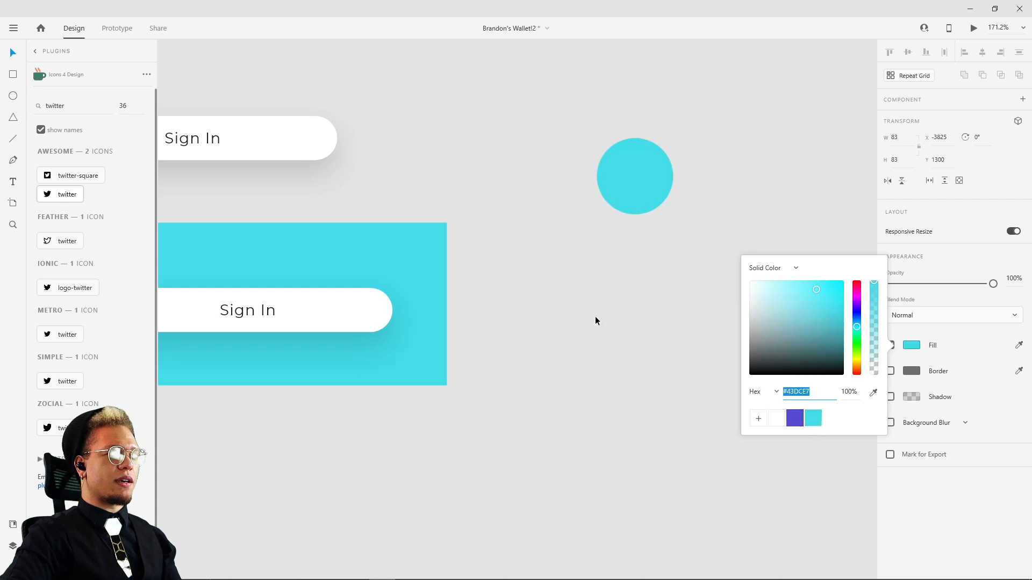
drag(621, 176, 596, 150)
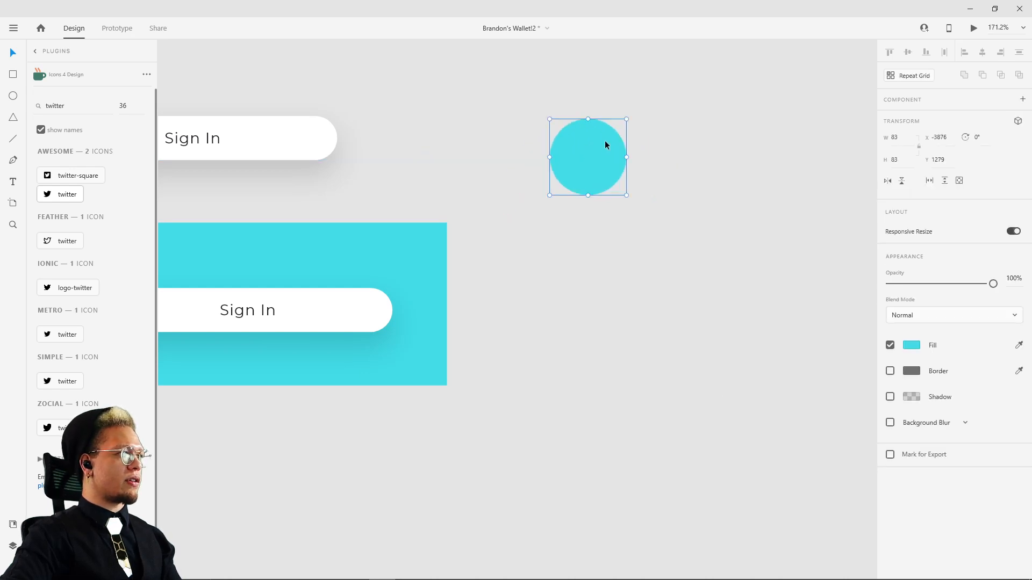
Step: Centre a white number 1 on the turquoise circle and combine both into a main component
click(588, 165)
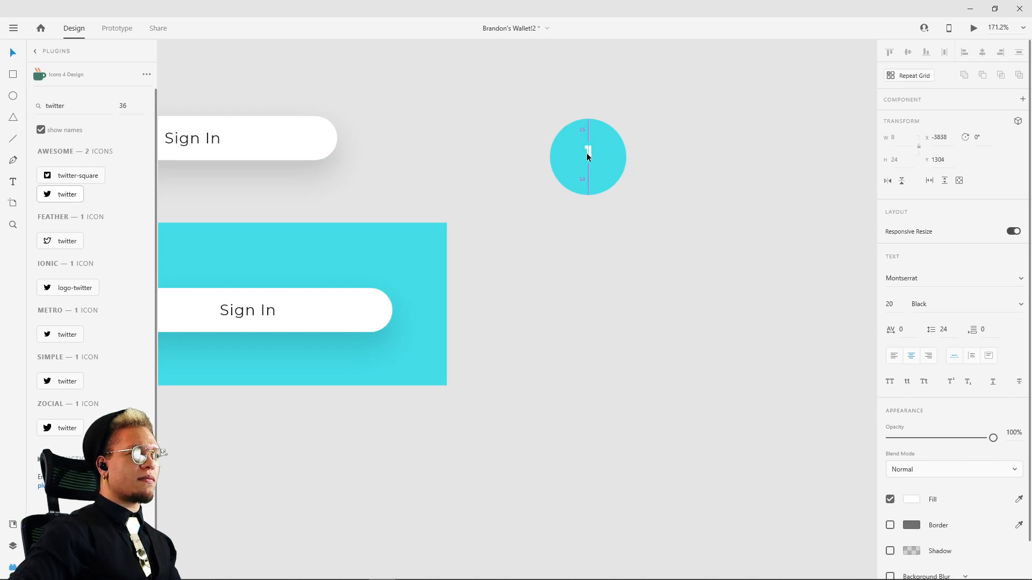
drag(587, 154, 585, 156)
shift+click(609, 153)
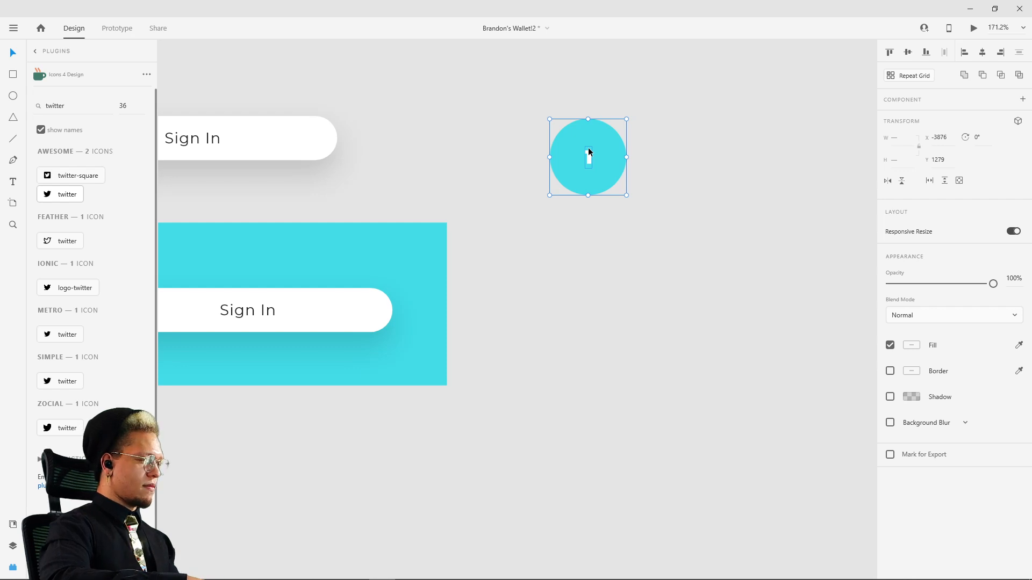
key(ctrl+k)
Step: Place one copy of the numbered circle beside the original at X -3772, Y 1276, and delete the extra copy below it
drag(597, 147, 695, 256)
click(684, 152)
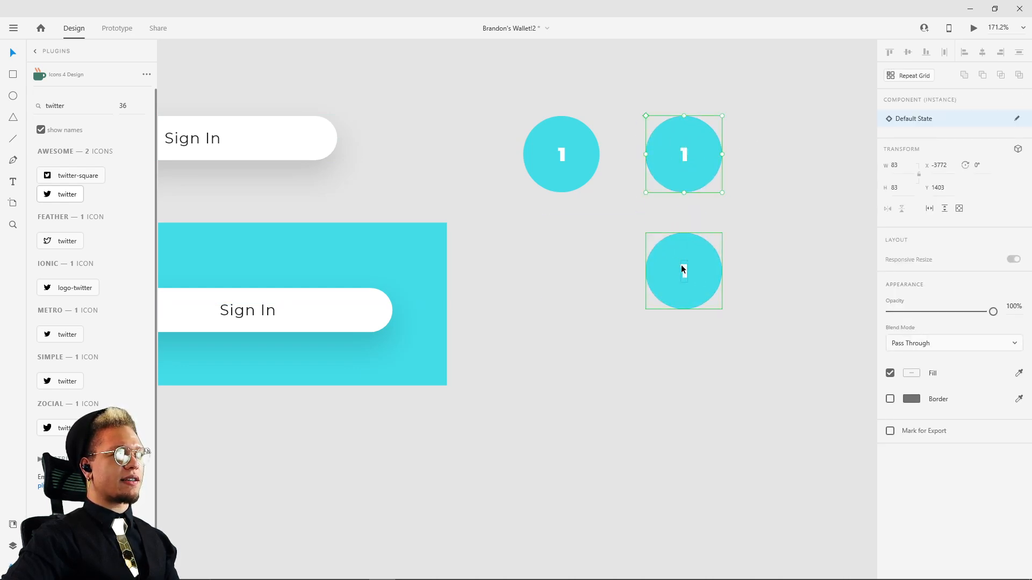
click(694, 254)
key(Delete)
click(706, 176)
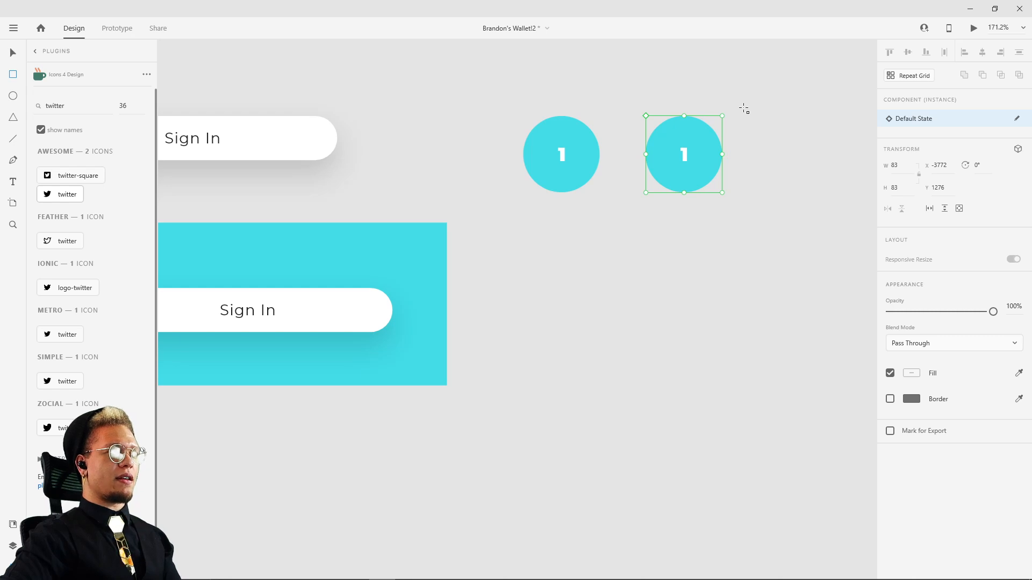
Step: Draw a 118 px square to the right of the circles, fill it with bright red, and remove its border
drag(743, 109, 851, 216)
click(911, 372)
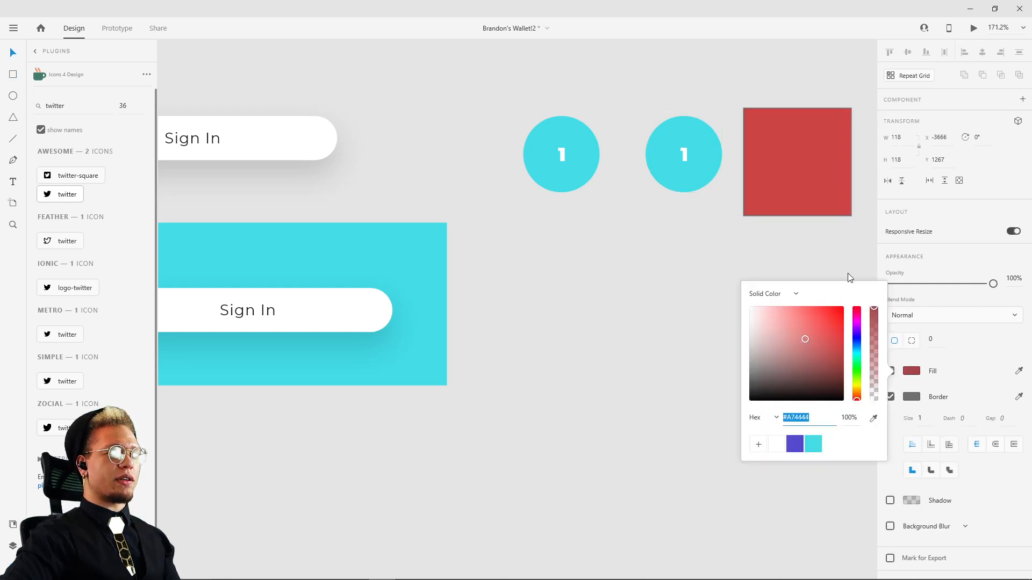
drag(847, 273, 848, 271)
click(840, 237)
click(829, 202)
click(891, 397)
click(785, 280)
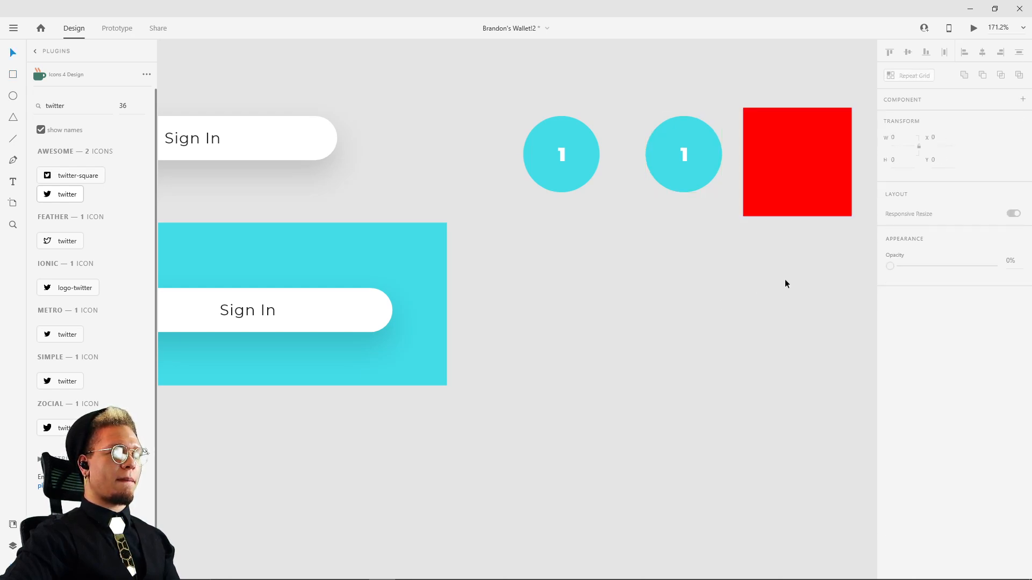
Step: Place the circle copy in front of the red square, combine both into a new component, and shift it up and left
drag(785, 280, 561, 385)
click(443, 279)
mouse_move(475, 267)
mouse_down()
mouse_move(614, 266)
mouse_move(591, 269)
mouse_up()
key(ctrl+shift+bracketright)
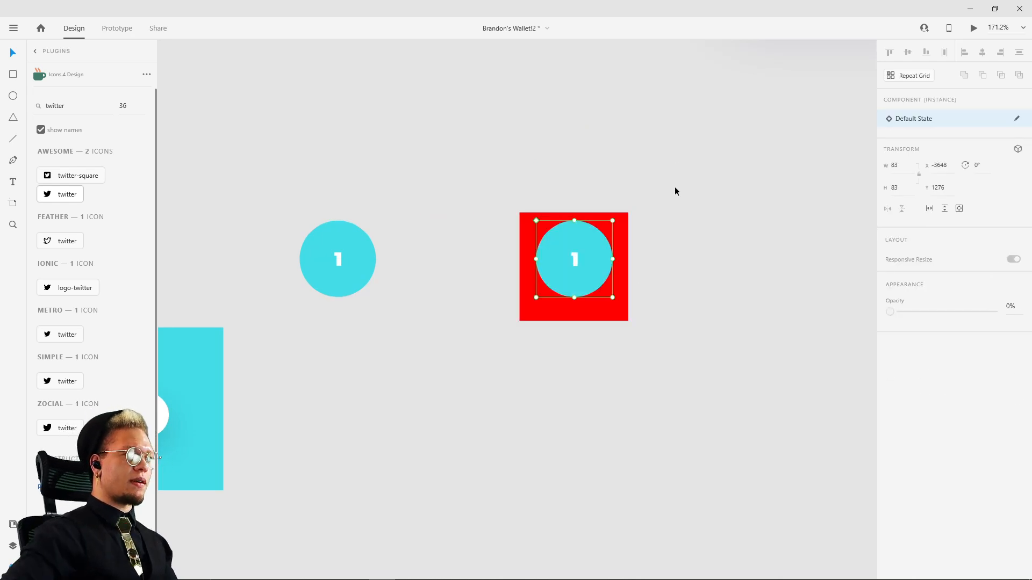
drag(675, 188, 488, 411)
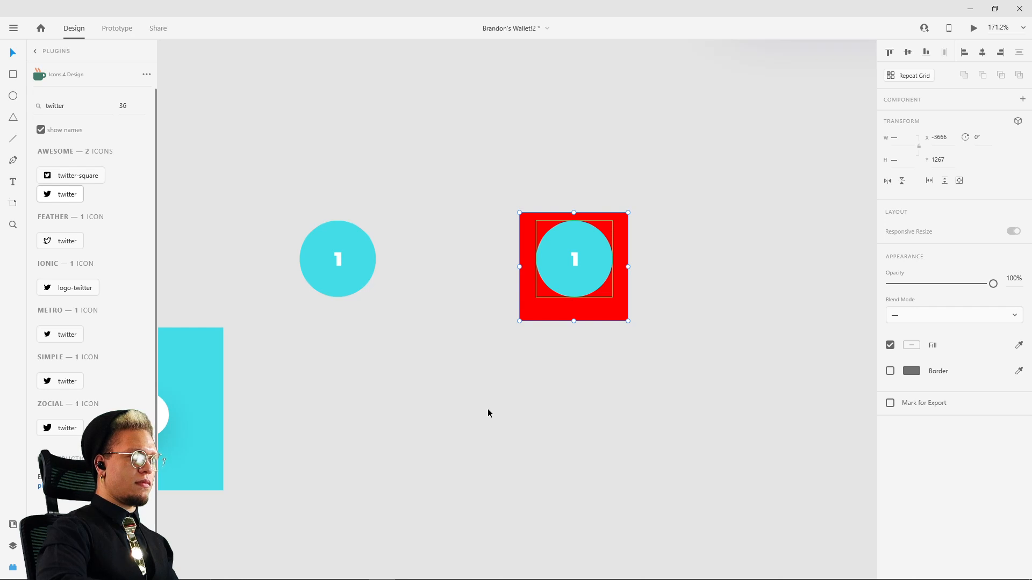
key(ctrl+k)
drag(566, 215, 526, 229)
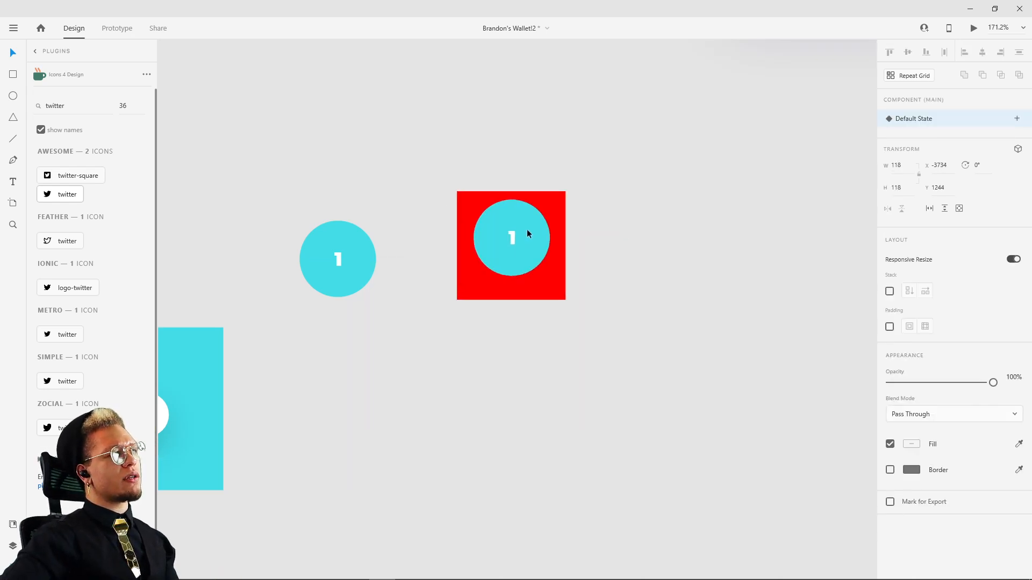
Step: Edit the number inside the main circle component to demonstrate how the nested copy follows its changes
click(341, 258)
double_click(338, 260)
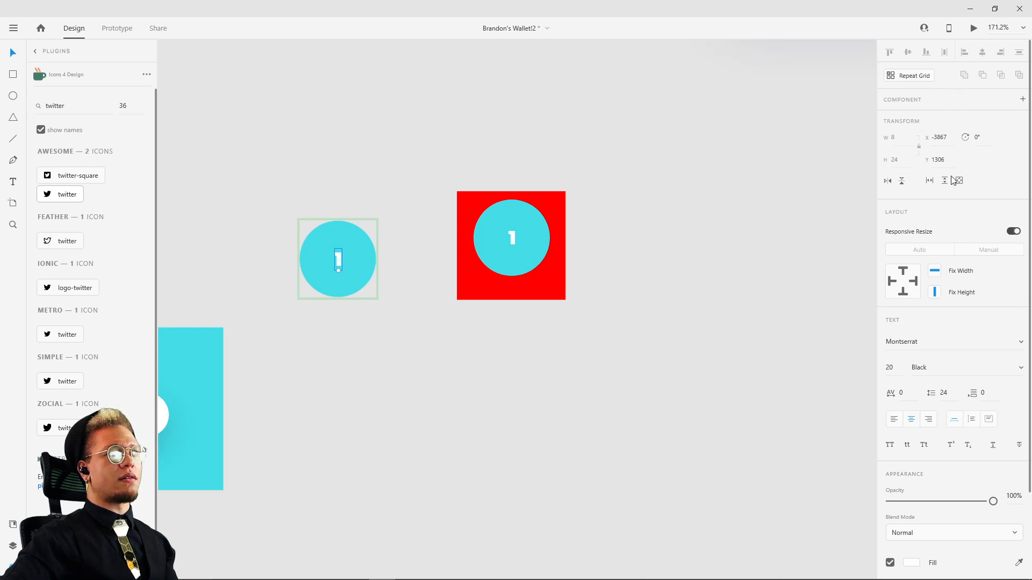
mouse_move(340, 259)
mouse_down()
mouse_move(341, 230)
mouse_move(336, 314)
mouse_move(346, 241)
mouse_move(331, 269)
mouse_move(329, 250)
mouse_up()
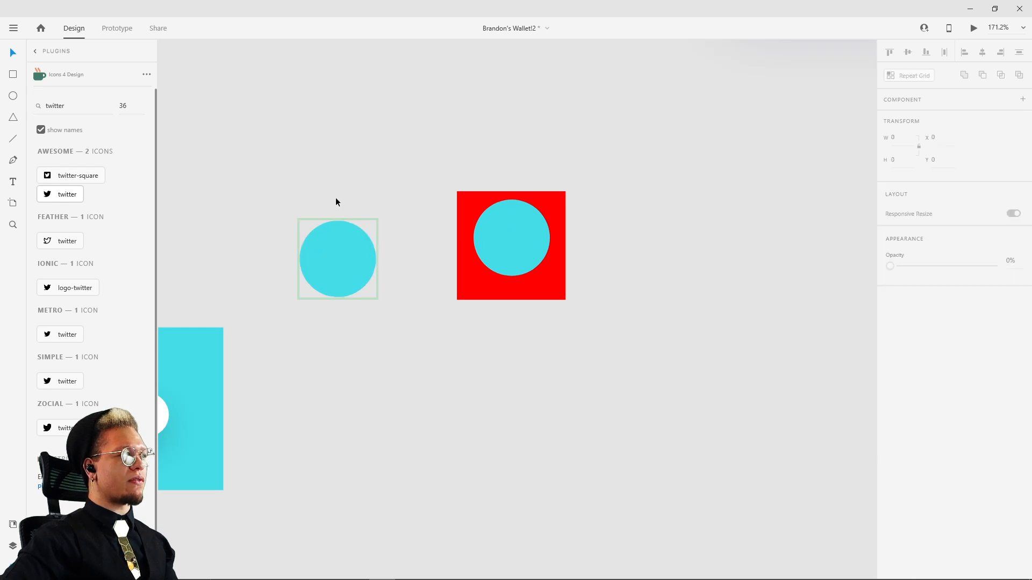
key(Escape)
Step: Delete the circle and red square samples along with the loose and turquoise Sign In samples beside the artboard
drag(285, 169, 736, 385)
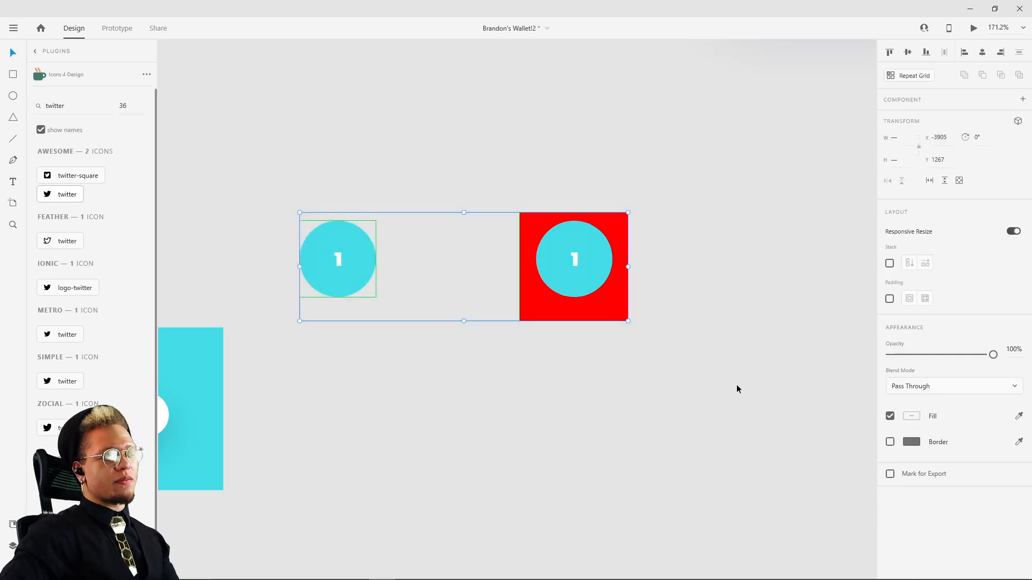
key(Delete)
scroll(668, 219, down, 5)
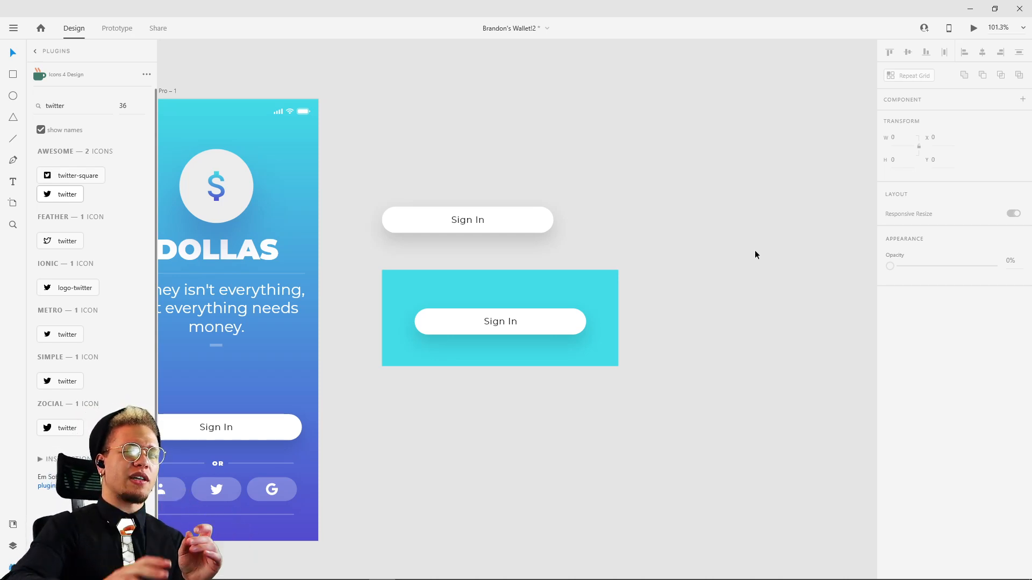
drag(454, 149, 706, 121)
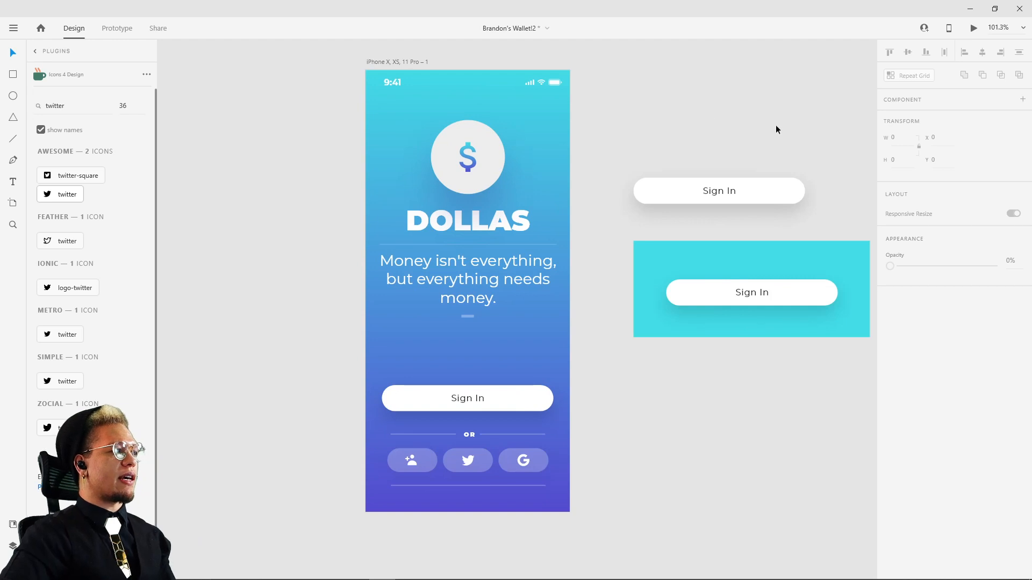
scroll(635, 136, right, 5)
drag(525, 141, 635, 352)
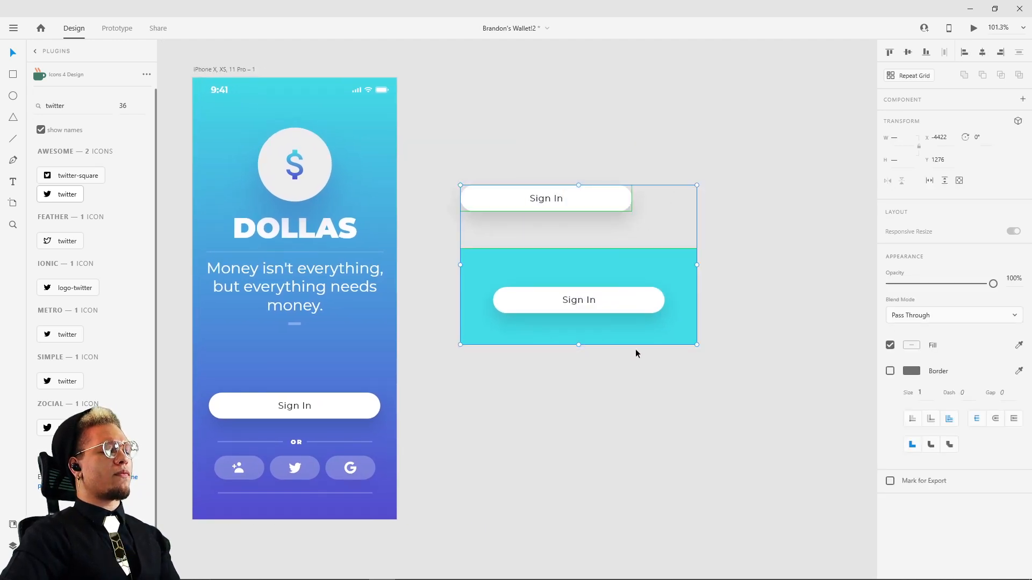
key(Delete)
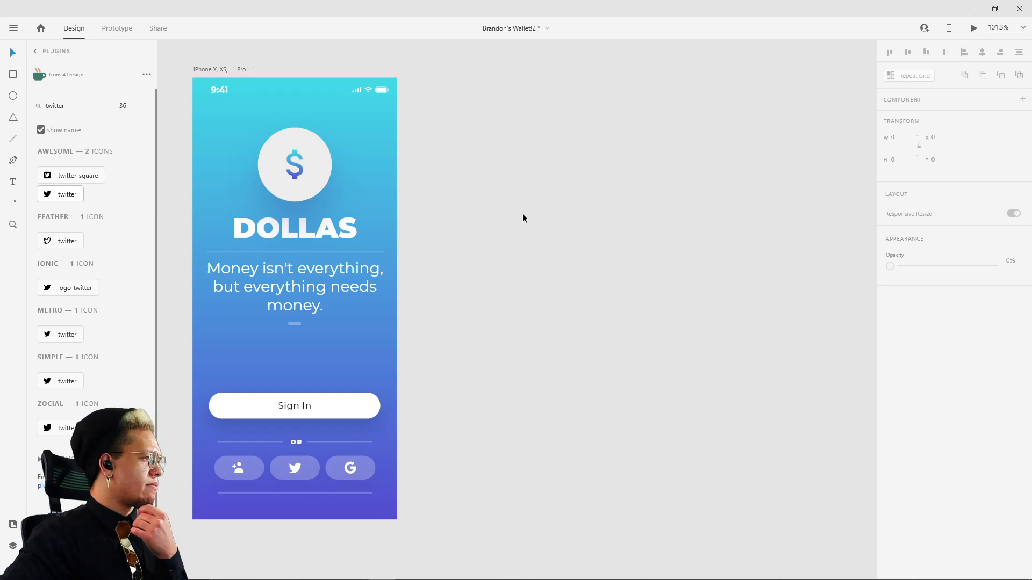
Step: Duplicate the iPhone X artboard to the right of the original
scroll(532, 185, down, 2)
drag(549, 200, 655, 350)
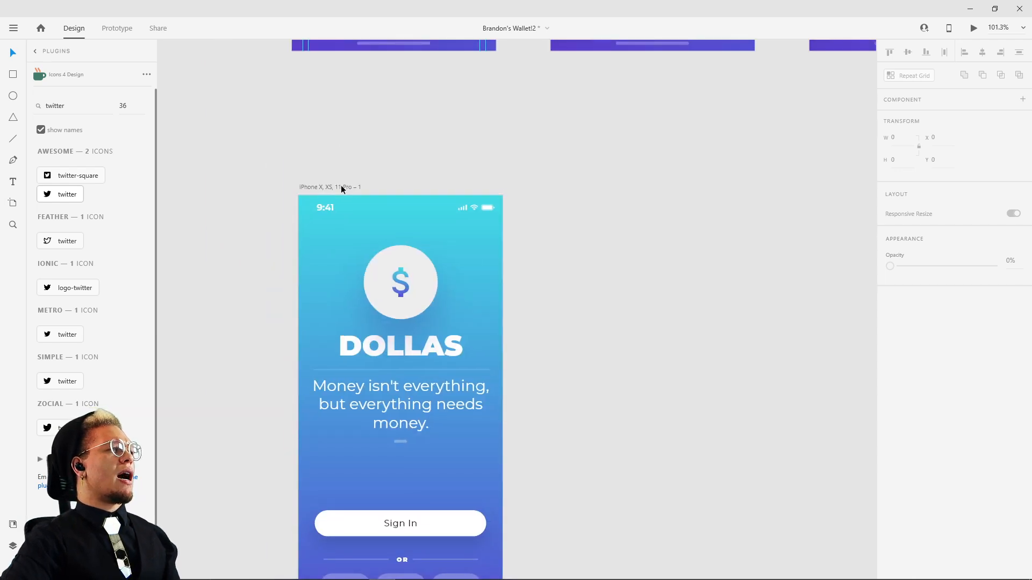
drag(341, 185, 592, 186)
click(601, 139)
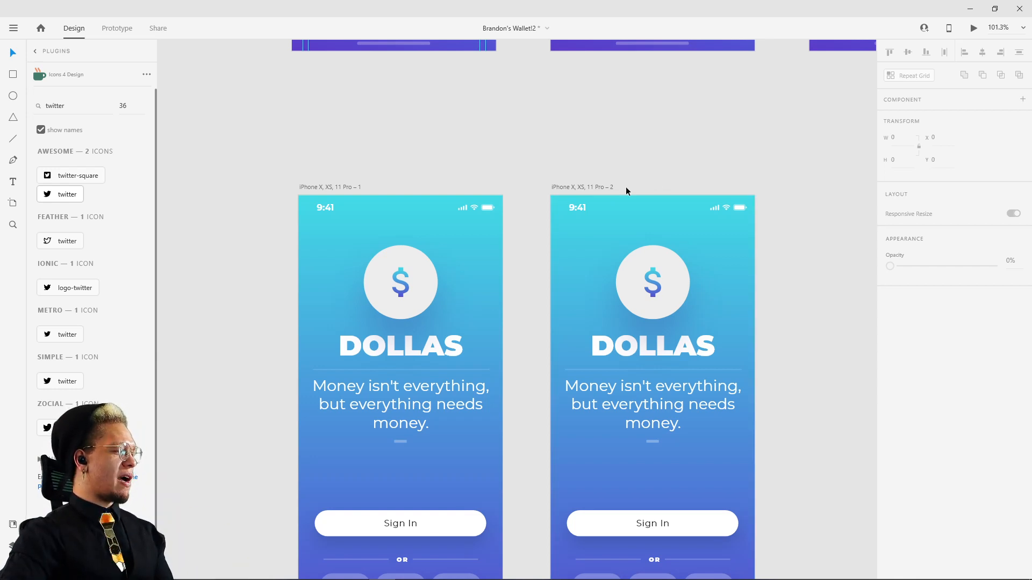
Step: Compare the duplicated artboard and its dollar logo with the finished reference screens above
drag(776, 154, 642, 146)
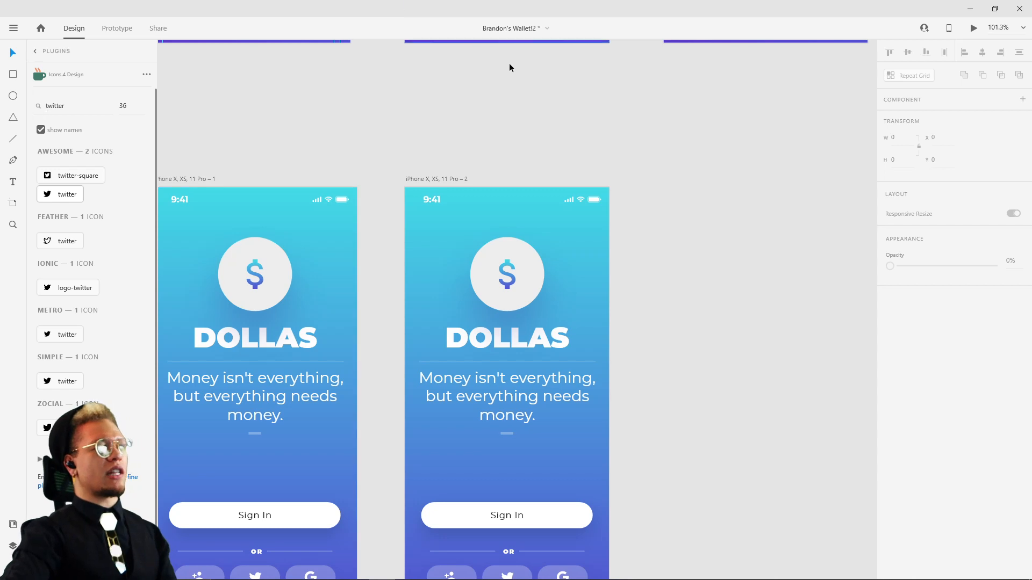
click(425, 179)
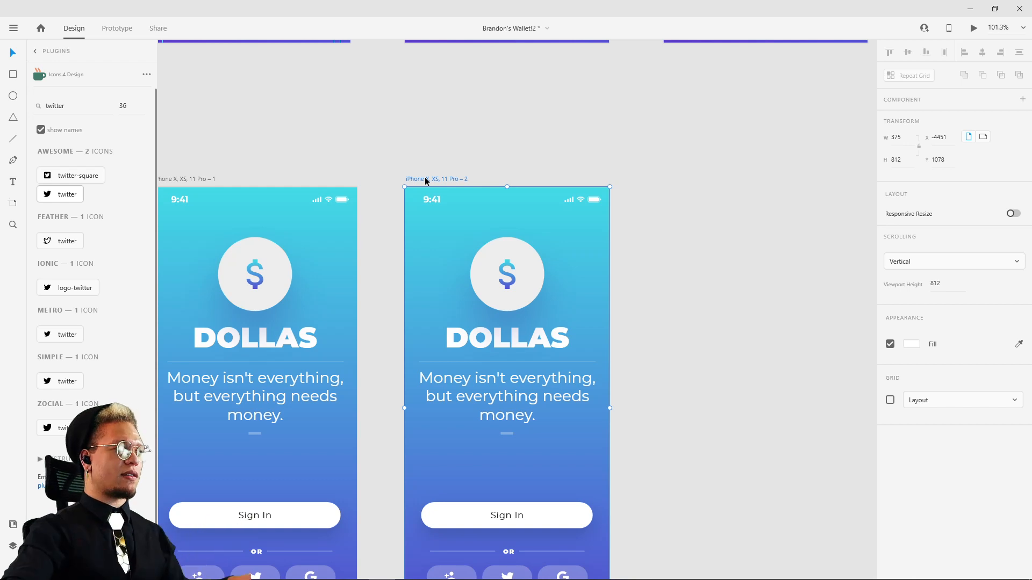
scroll(502, 128, down, 4)
drag(502, 127, 458, 363)
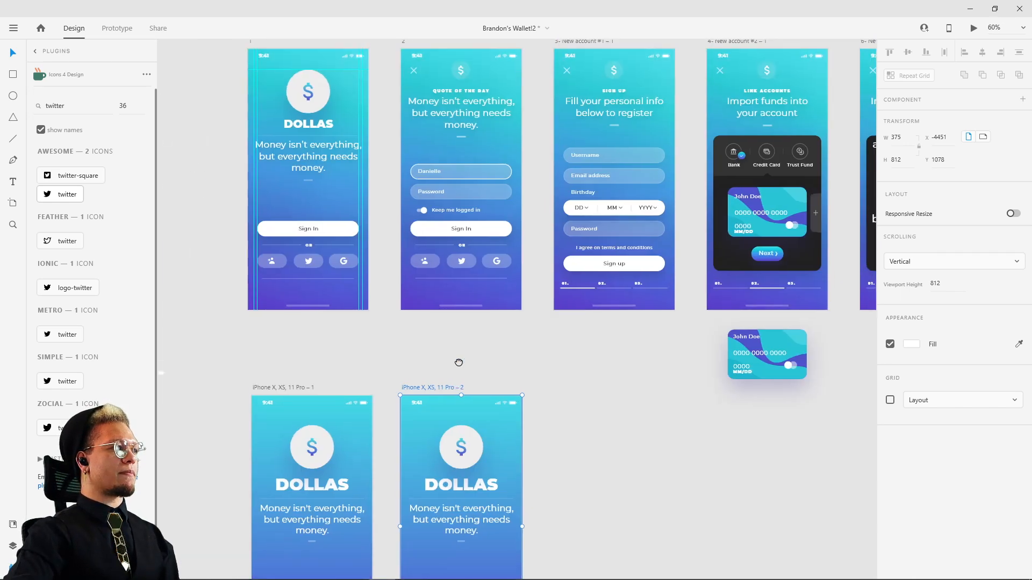
drag(599, 442, 650, 337)
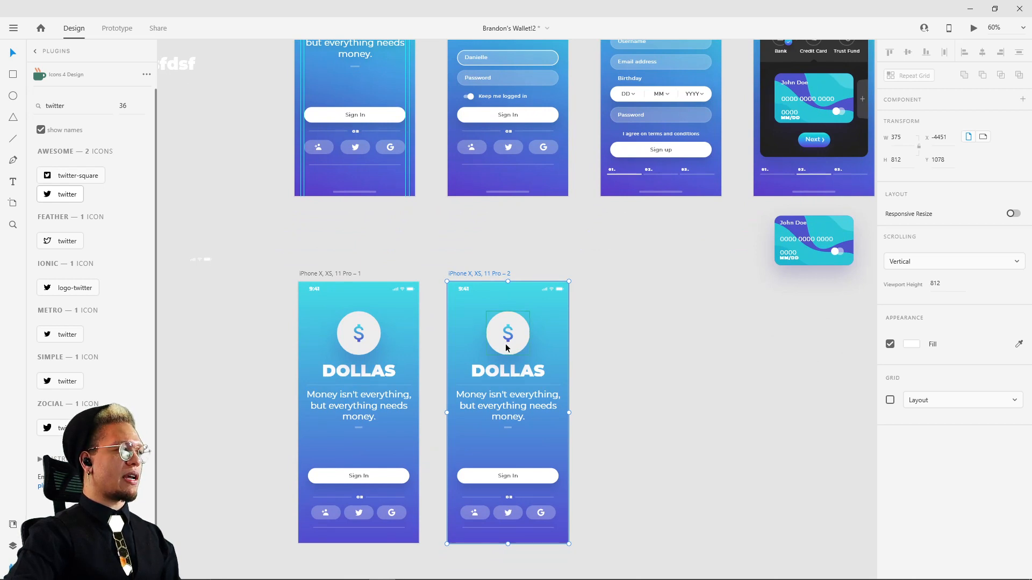
drag(610, 249, 595, 322)
click(474, 375)
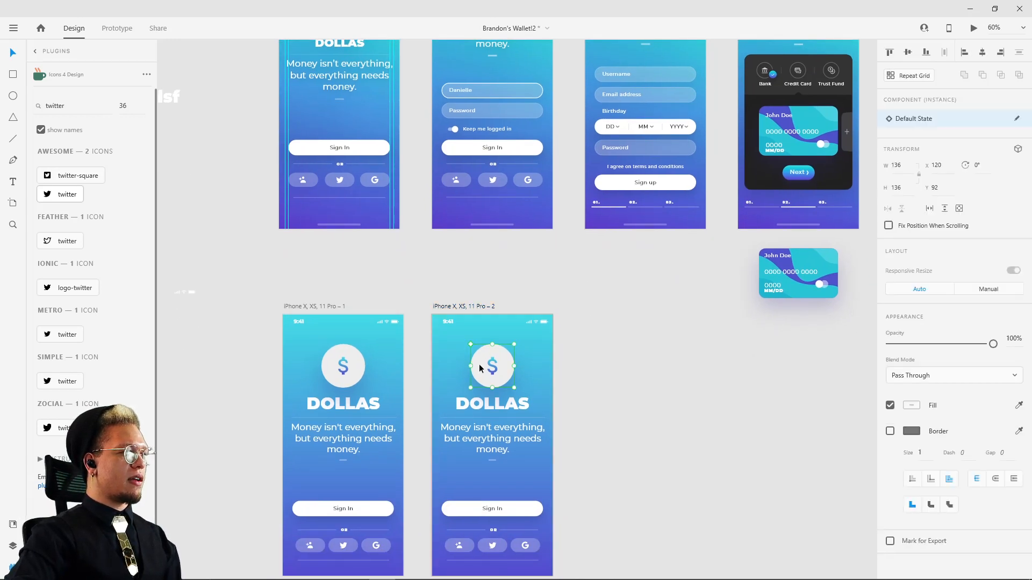
scroll(563, 369, down, 3)
Step: Delete the duplicated artboard and make a fresh copy of the first artboard beside it at X -4451, Y 1078
click(502, 227)
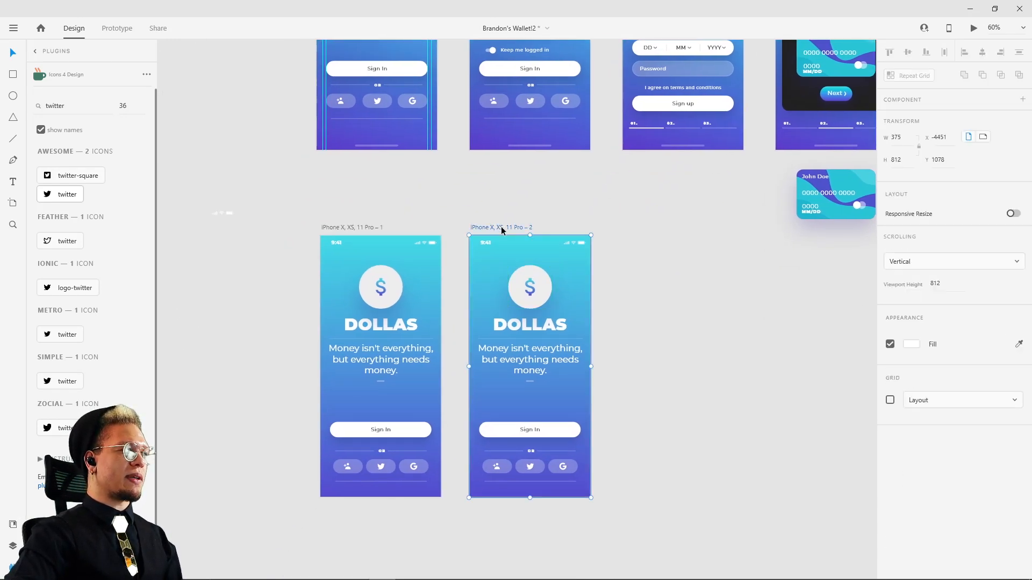
key(Delete)
click(338, 229)
drag(338, 229, 477, 224)
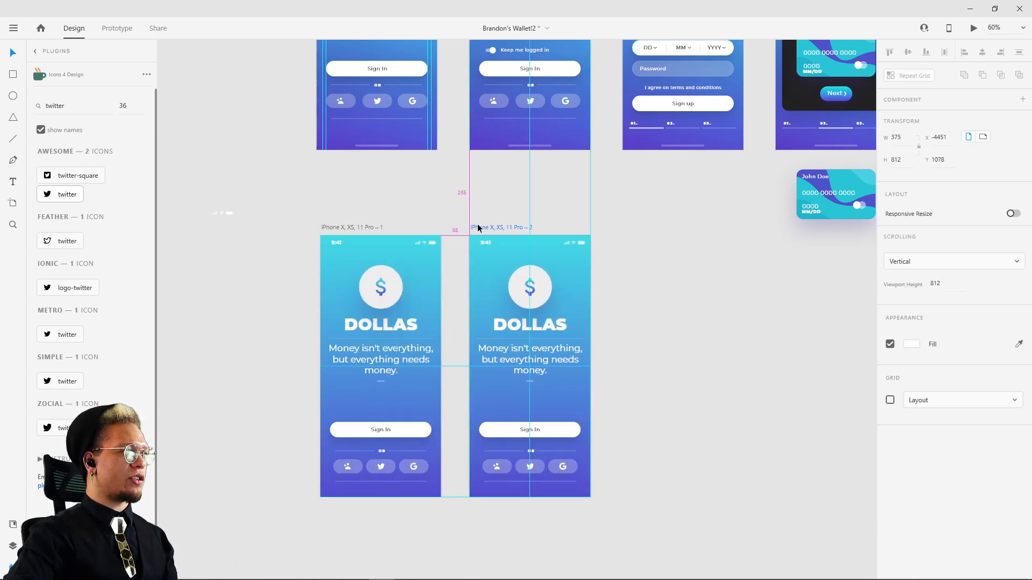
click(680, 218)
Step: Delete the dollar logo and the DOLLAS title from the duplicated artboard
click(526, 290)
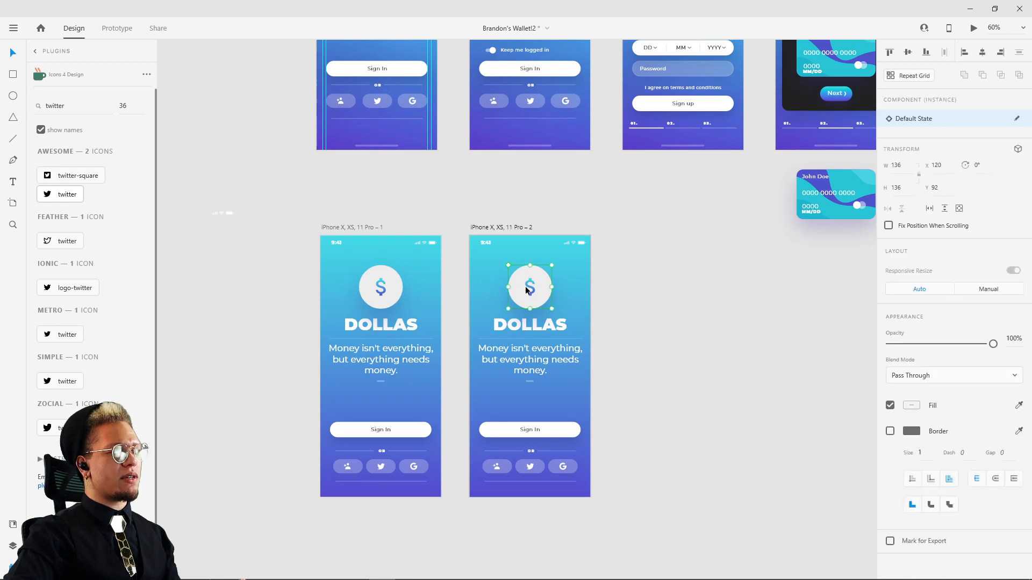
key(Delete)
click(527, 324)
key(Delete)
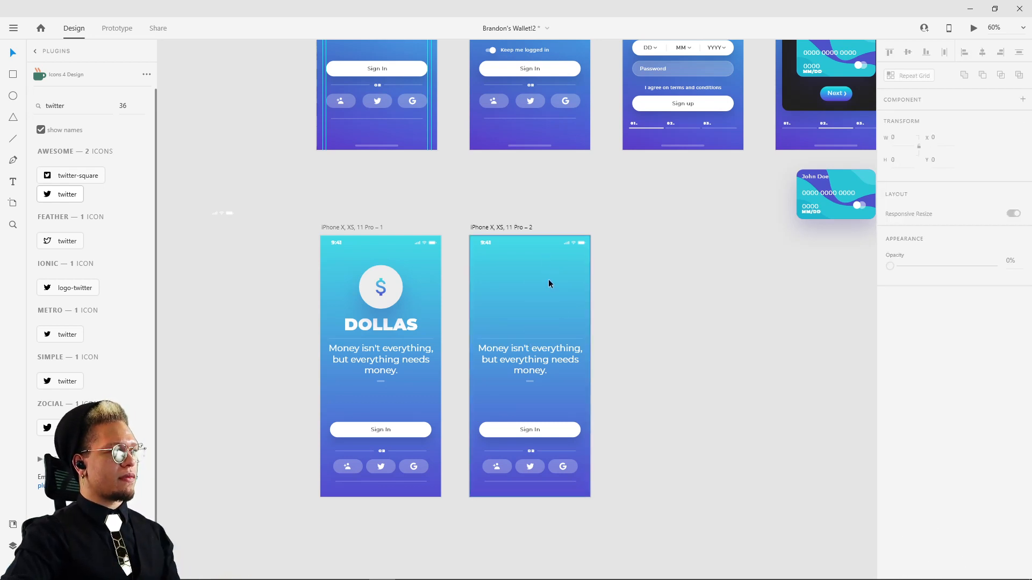
Step: Compare the quote text's position on reference screen 2 with the quote in the duplicated artboard
scroll(615, 188, up, 4)
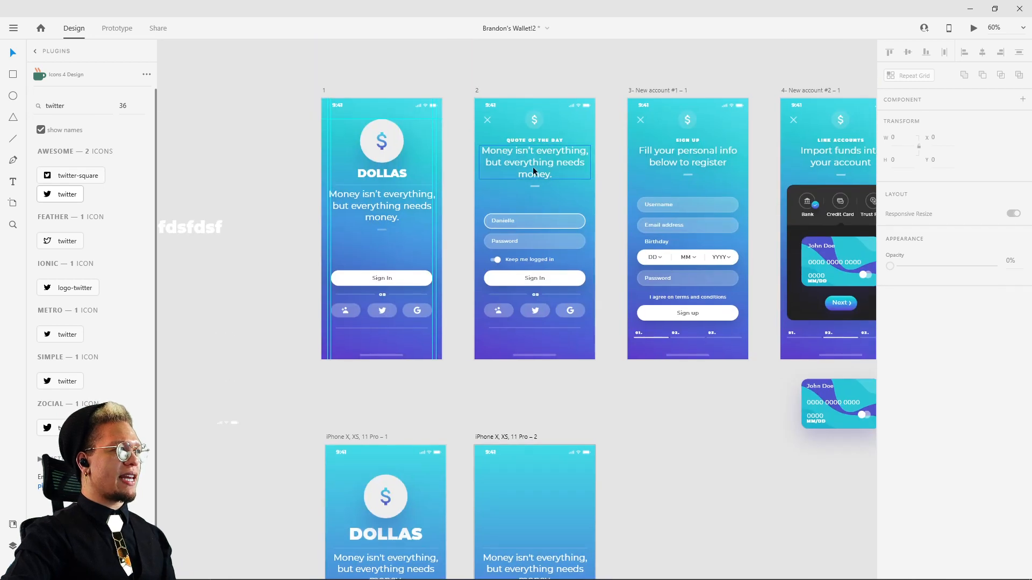
click(534, 186)
drag(666, 457, 645, 325)
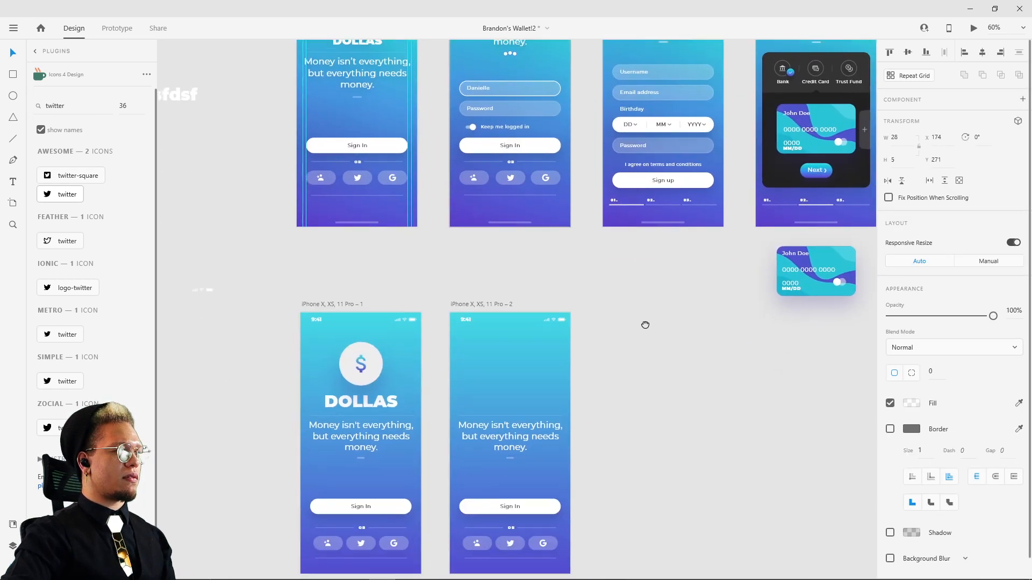
click(514, 420)
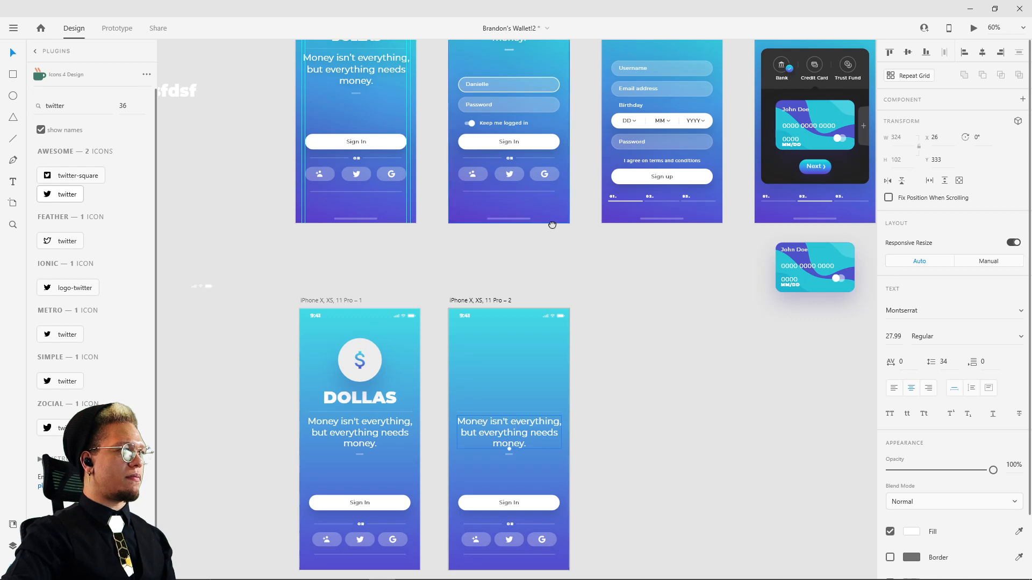
drag(552, 225, 557, 417)
click(526, 221)
key(alt)
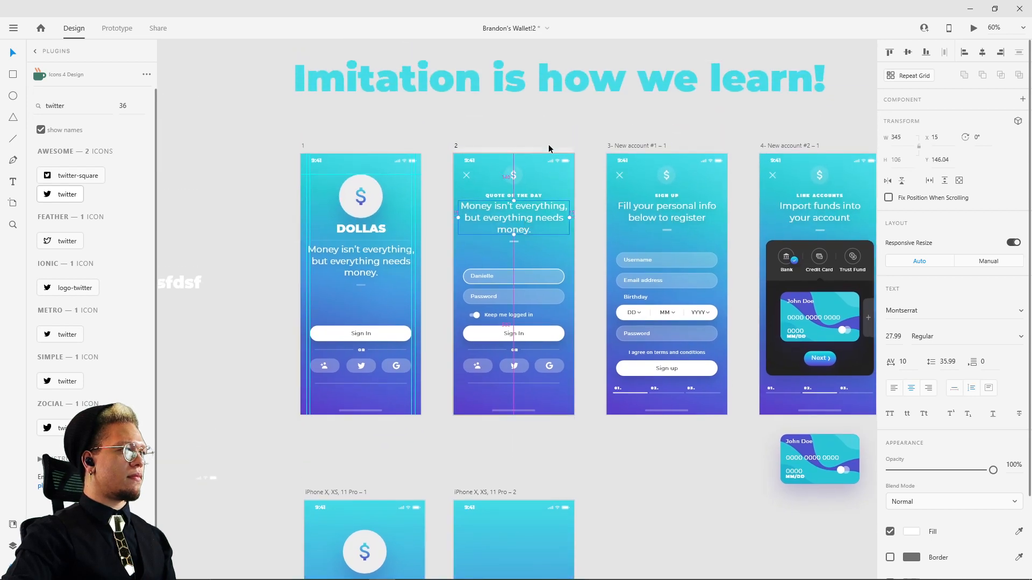
Step: Inspect the mini dollar logo's size and spacing on reference screen 2
scroll(523, 176, up, 5)
click(485, 187)
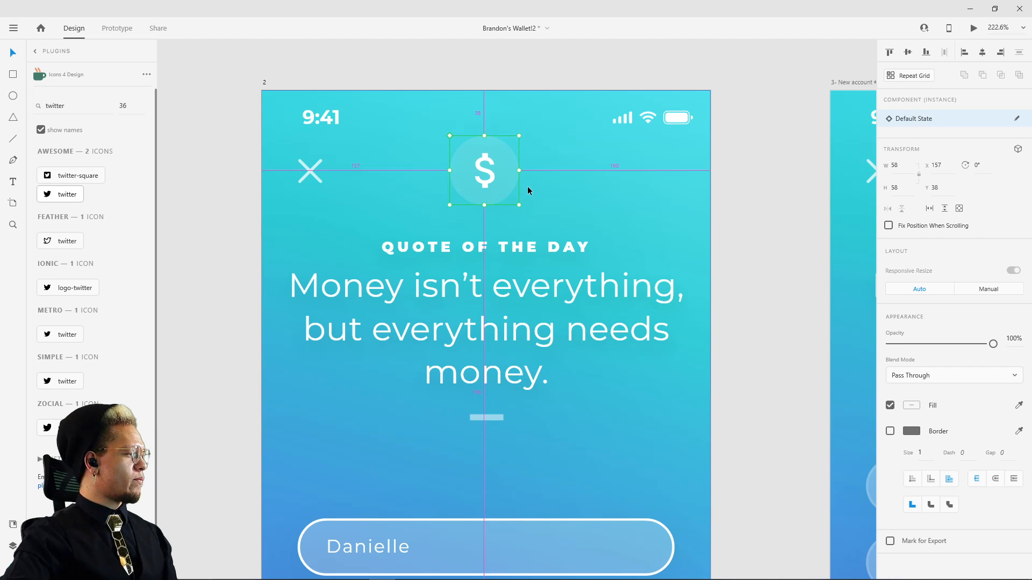
scroll(527, 186, down, 2)
scroll(653, 287, down, 3)
drag(667, 342, 629, 244)
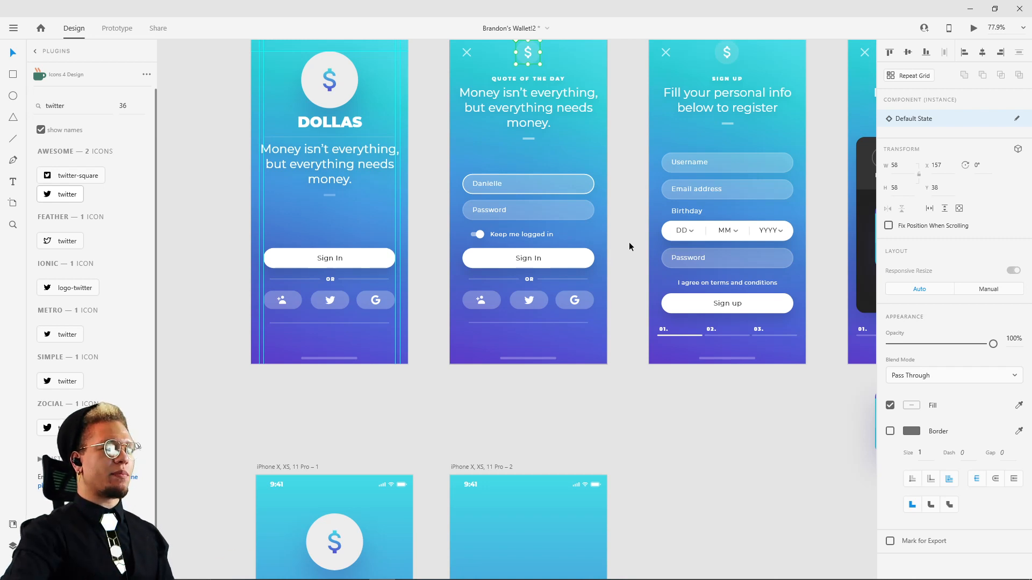
drag(617, 179, 620, 232)
scroll(620, 231, down, 6)
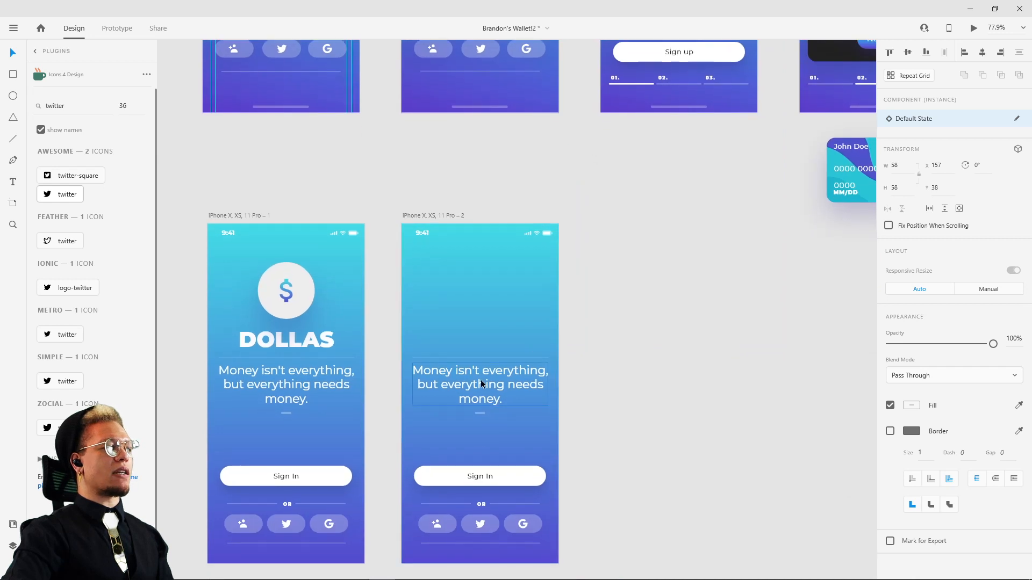
Step: Move the quote text and the separators above and below it up together, with the quote at about Y 216 in the duplicated artboard
click(480, 380)
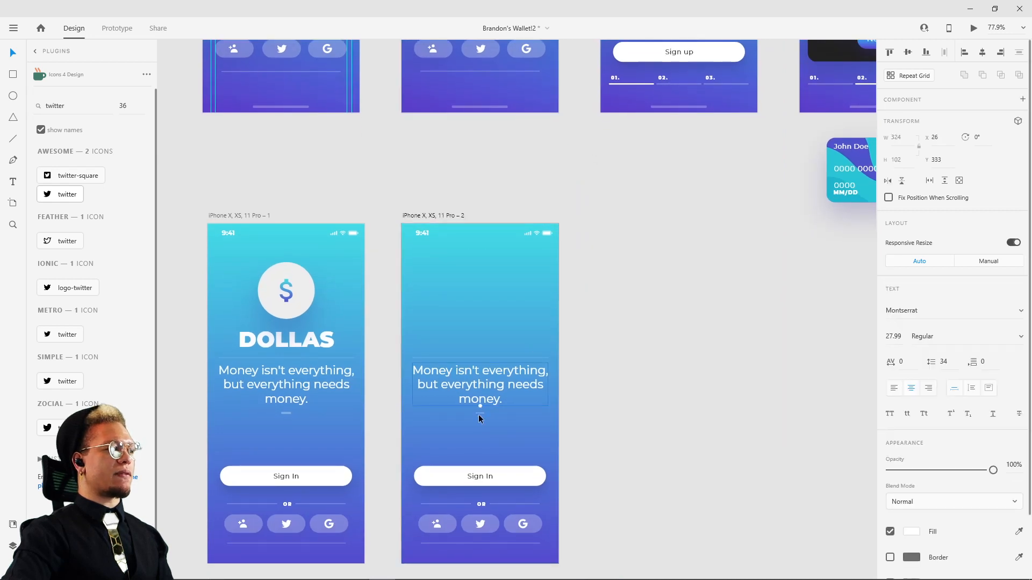
shift+click(478, 411)
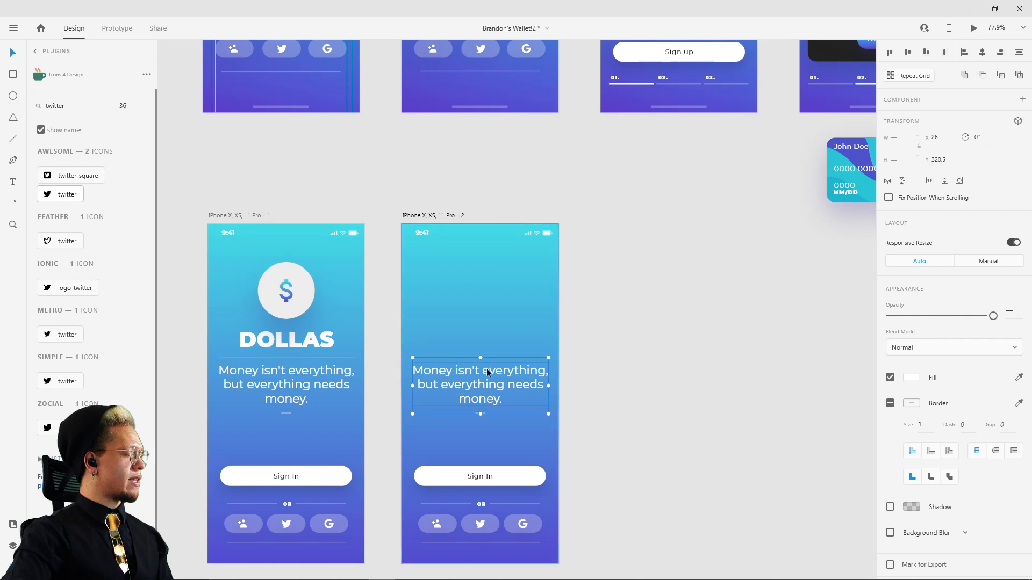
scroll(486, 368, up, 3)
drag(479, 389, 482, 301)
drag(576, 258, 774, 258)
click(814, 230)
drag(875, 214, 814, 233)
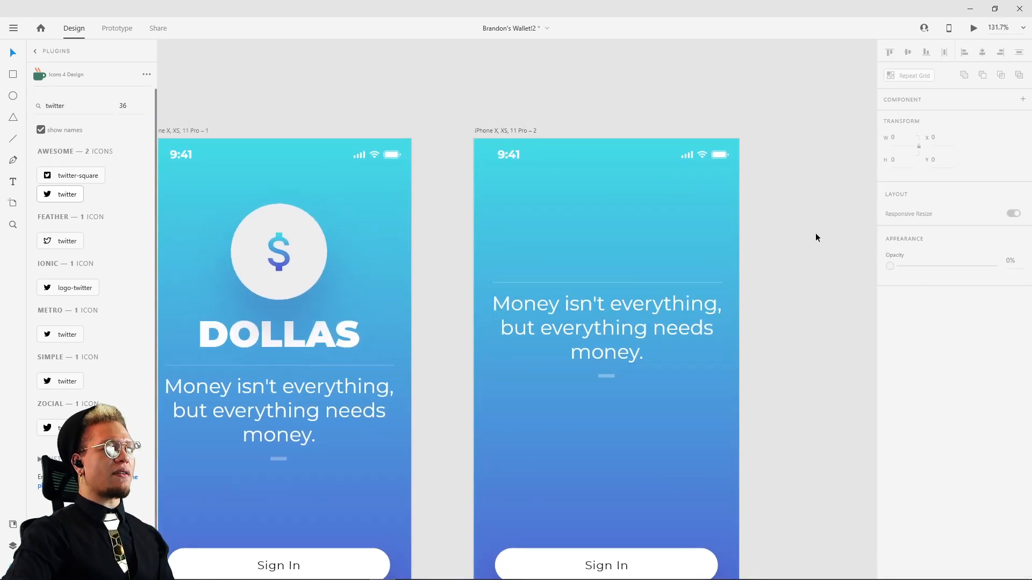
Step: Delete the long separator above the duplicated artboard's quote and move the quote with its small dash up to Y 180
click(637, 282)
key(Delete)
click(637, 308)
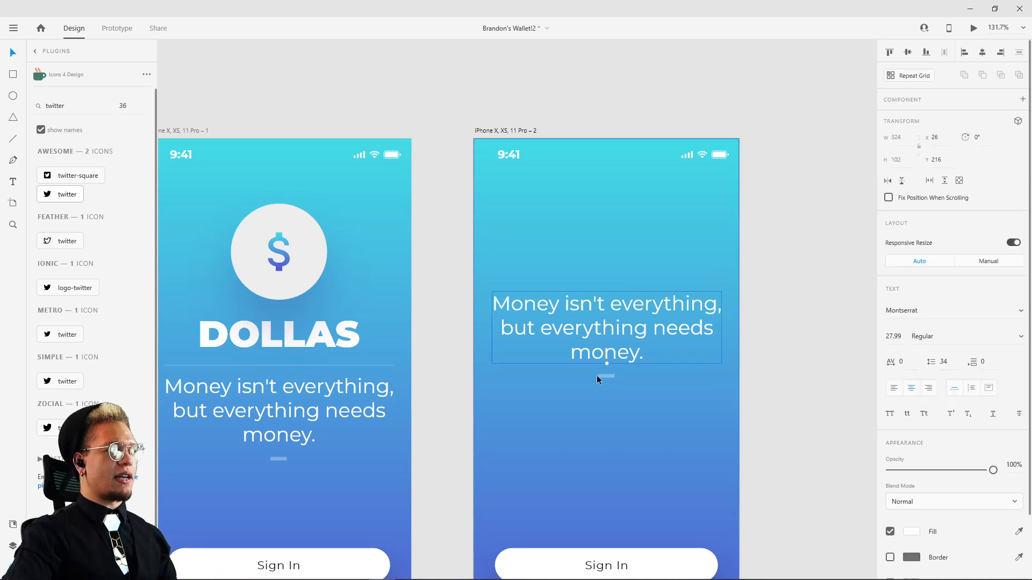
shift+click(606, 376)
drag(640, 334, 639, 311)
Step: Look up the name of reference screen 2's small dollar logo component in its layer list
scroll(777, 191, up, 3)
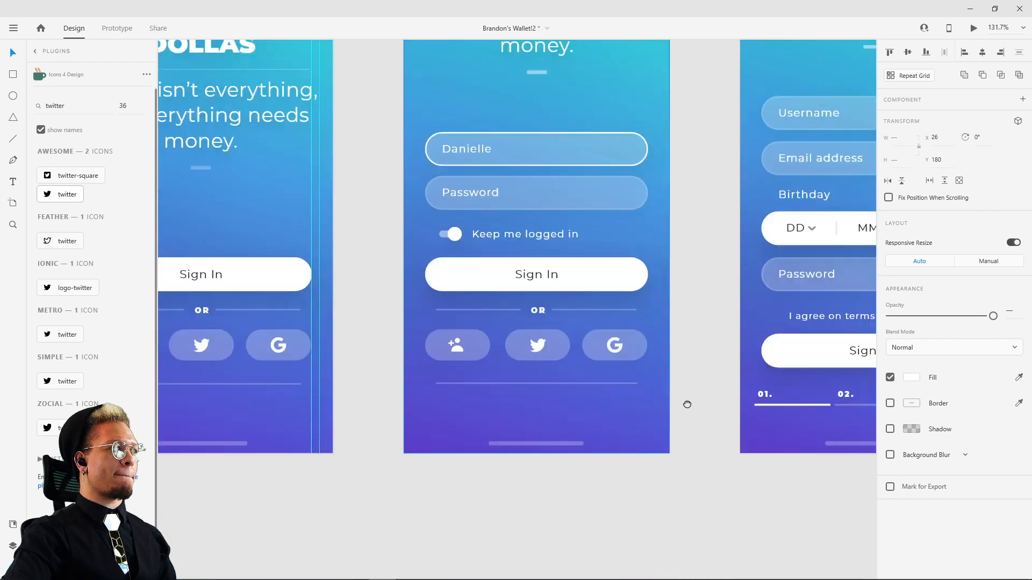
scroll(686, 403, up, 4)
click(538, 151)
scroll(684, 380, down, 5)
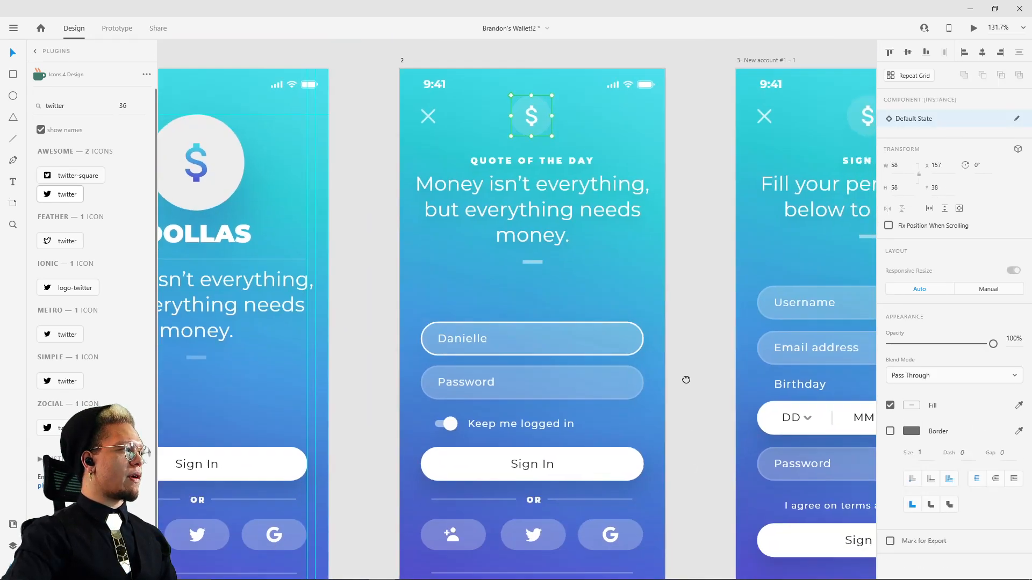
scroll(603, 221, down, 4)
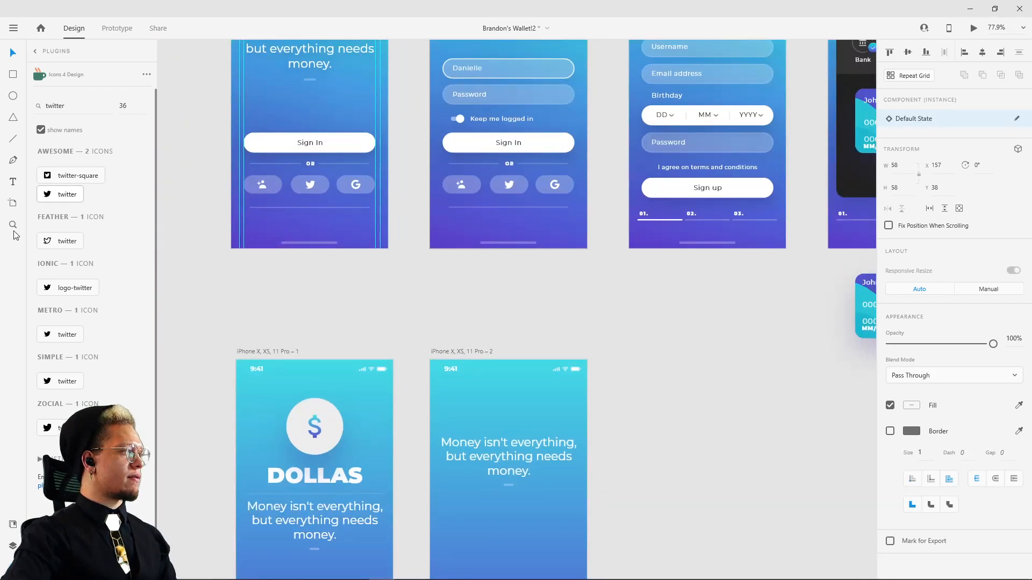
click(13, 545)
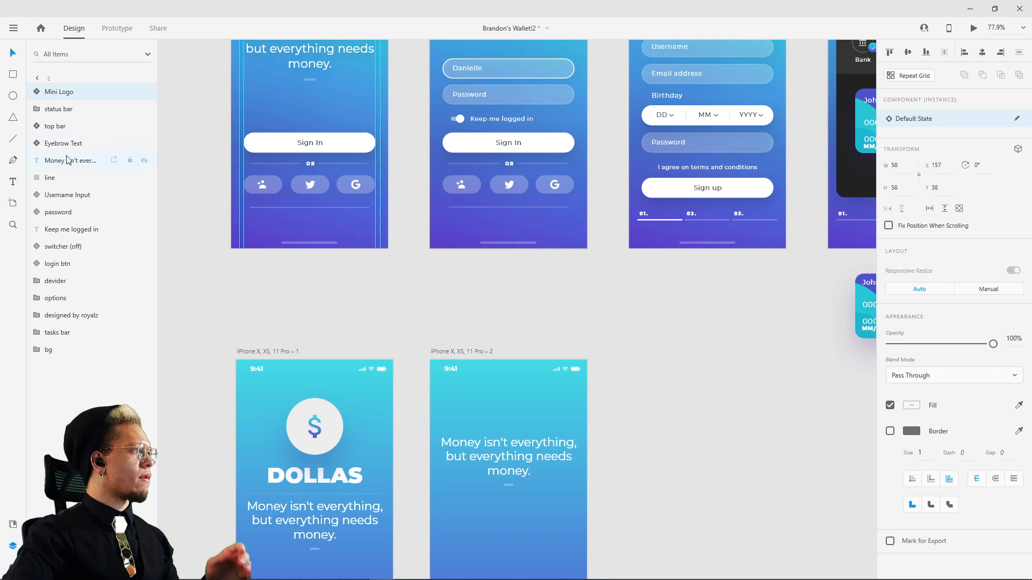
Step: Delete Component 40, Component 41 and Component 42 from the document assets
click(13, 526)
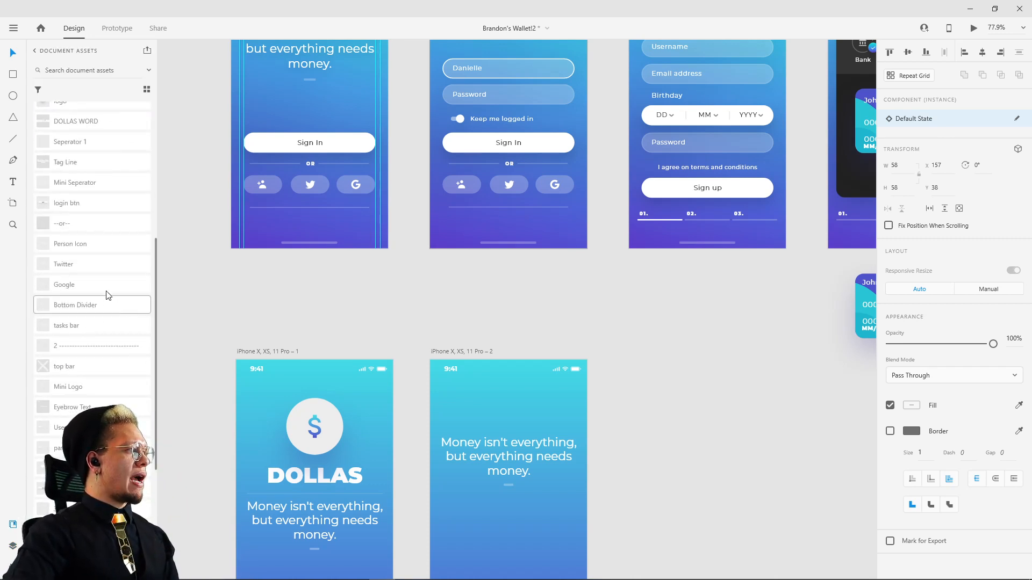
scroll(85, 269, up, 3)
scroll(76, 263, up, 3)
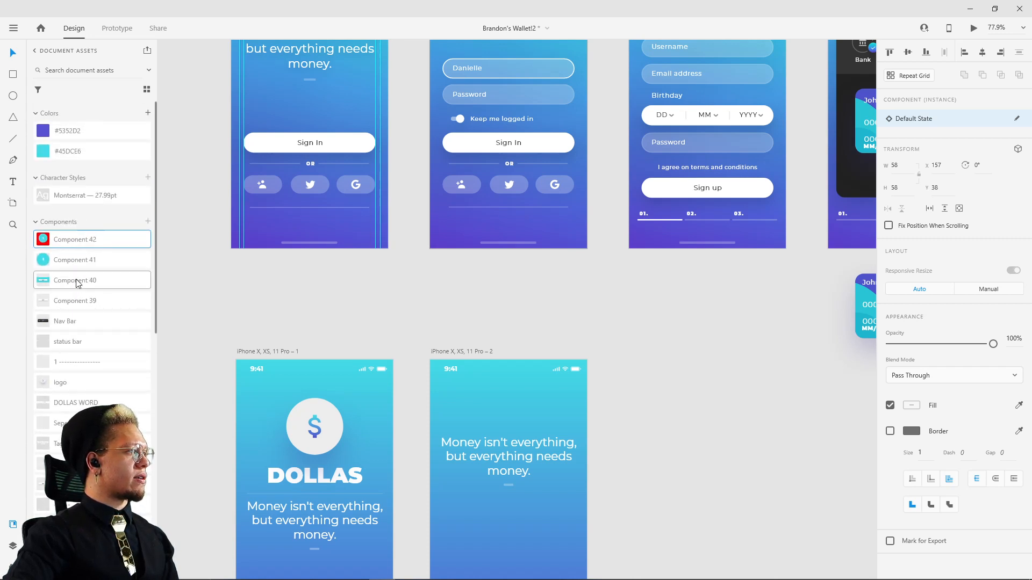
shift+click(76, 281)
right_click(77, 284)
click(93, 285)
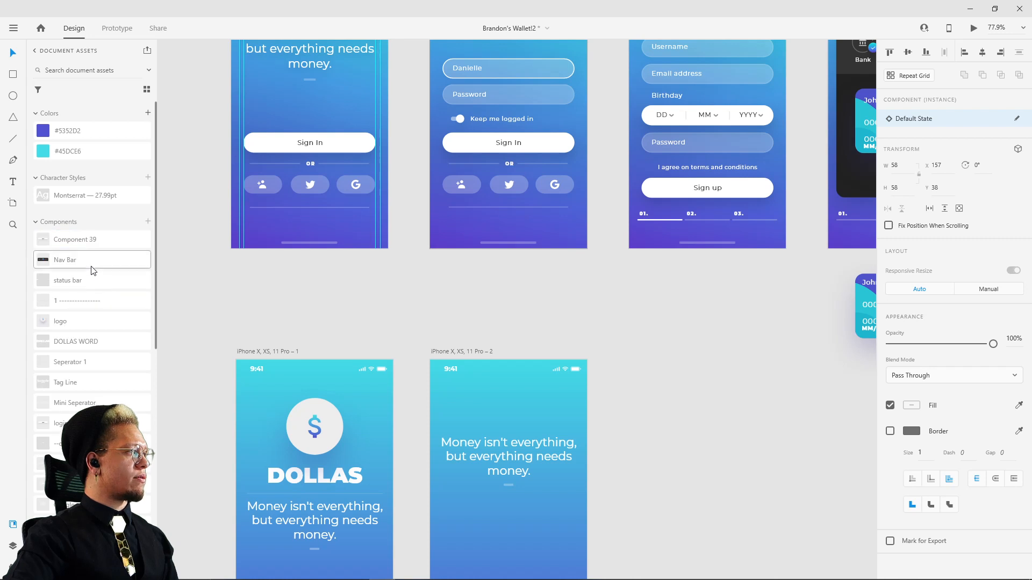
Step: Place the top bar component, the close cross, just below the status bar time in the duplicated artboard
scroll(92, 270, down, 3)
scroll(89, 274, down, 5)
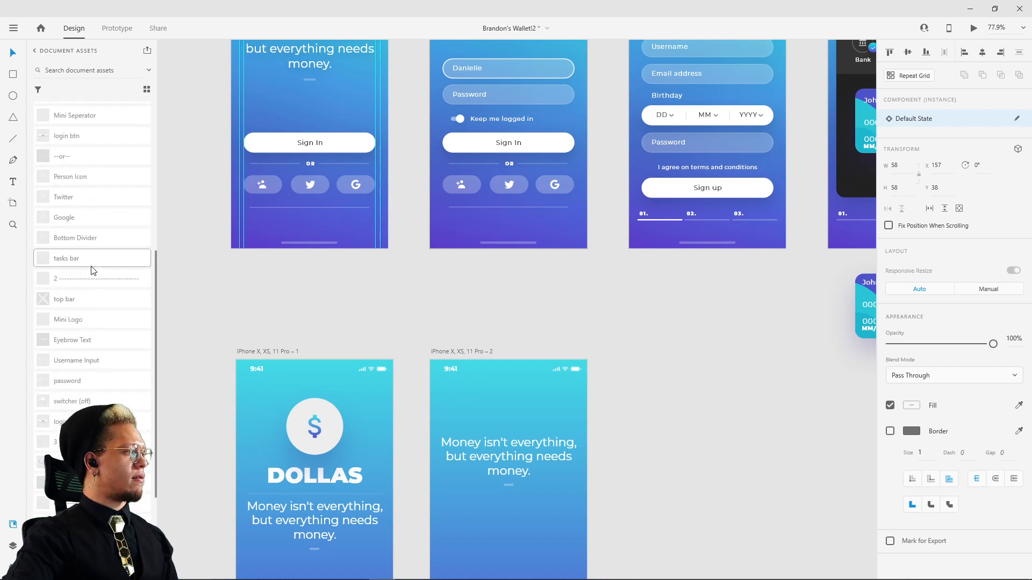
drag(64, 229, 524, 323)
scroll(540, 345, up, 4)
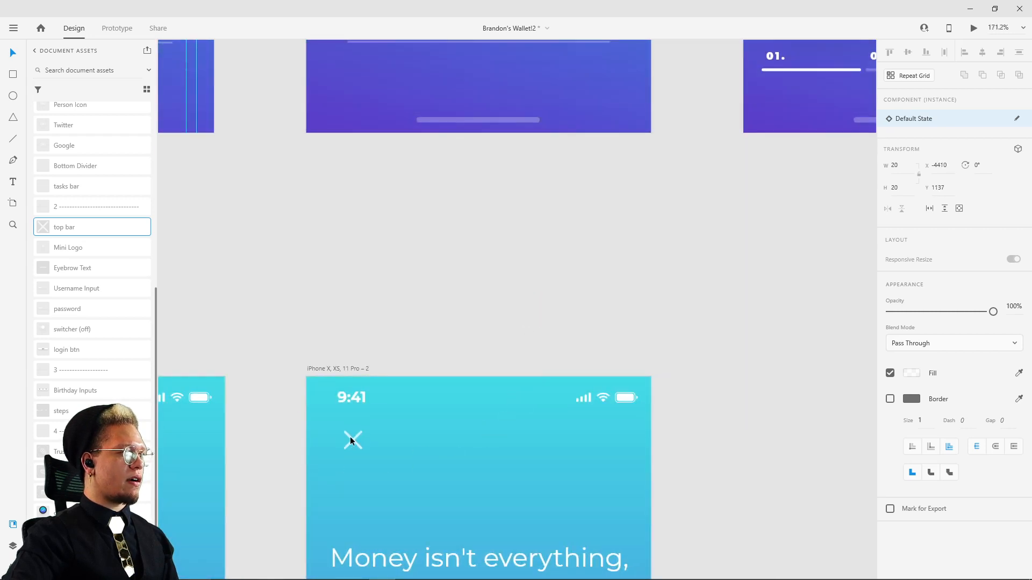
click(351, 441)
Step: Add the Mini Logo component to the duplicated artboard, centred above the quote at about Y 63
drag(80, 250, 458, 464)
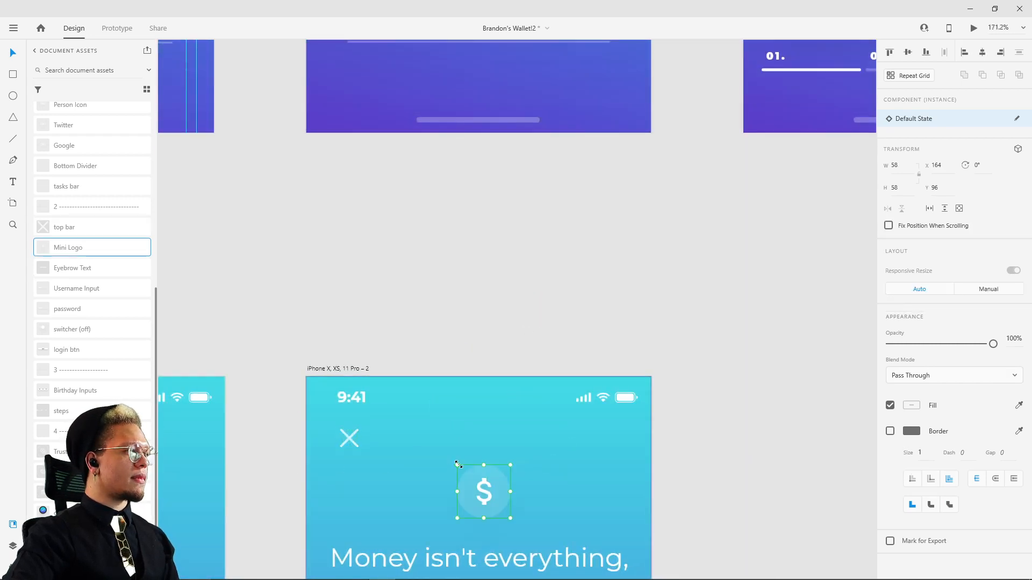
scroll(537, 494, up, 2)
scroll(547, 478, down, 4)
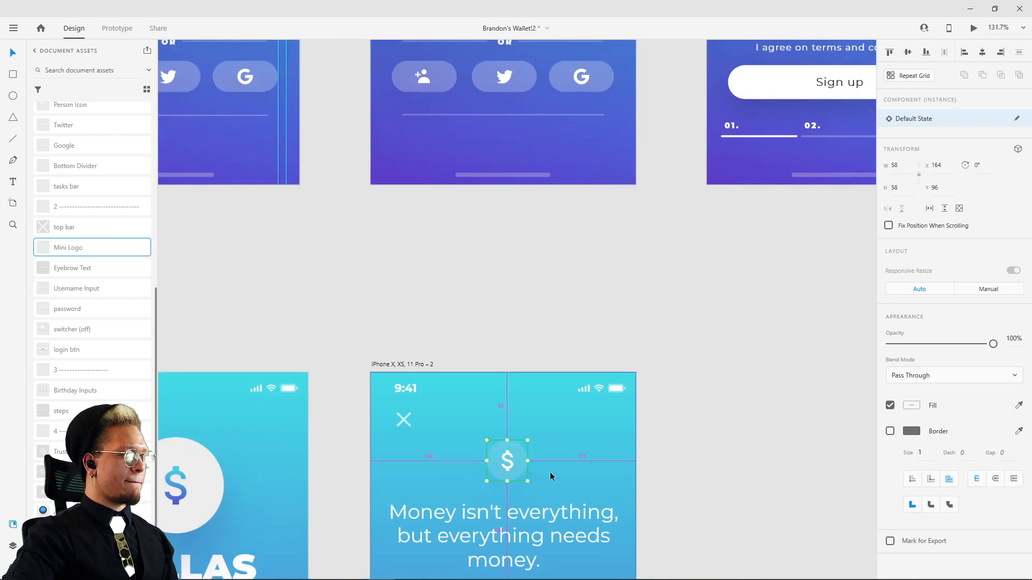
scroll(549, 476, up, 3)
drag(516, 465, 511, 421)
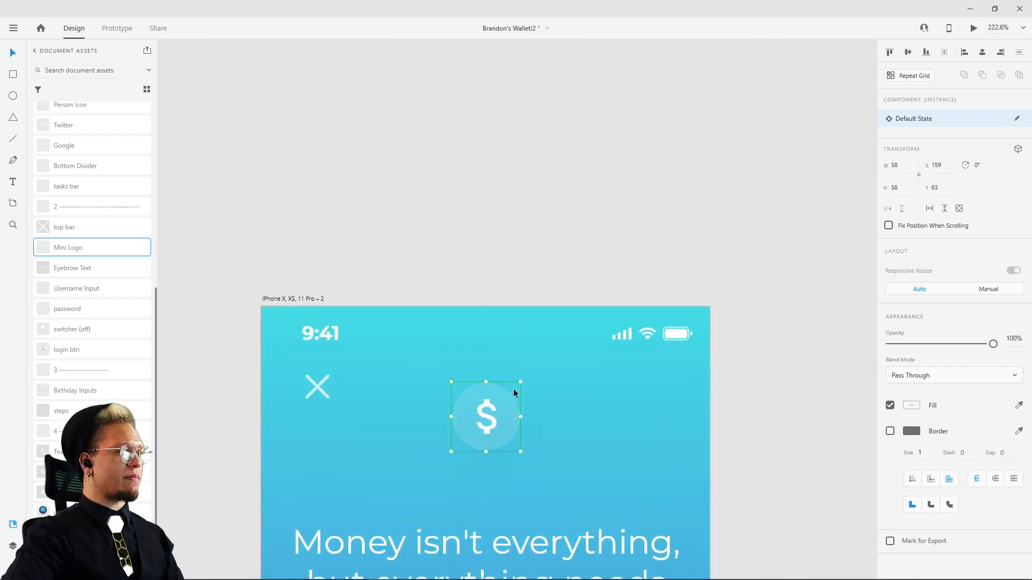
mouse_move(451, 195)
mouse_down()
mouse_move(514, 272)
mouse_move(512, 257)
mouse_up()
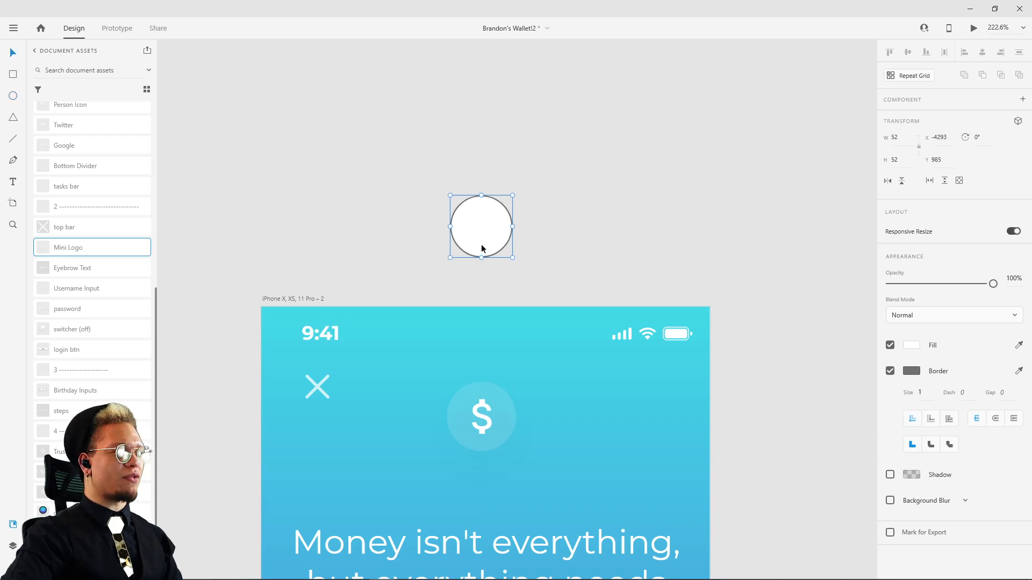
key(Delete)
scroll(481, 424, down, 3)
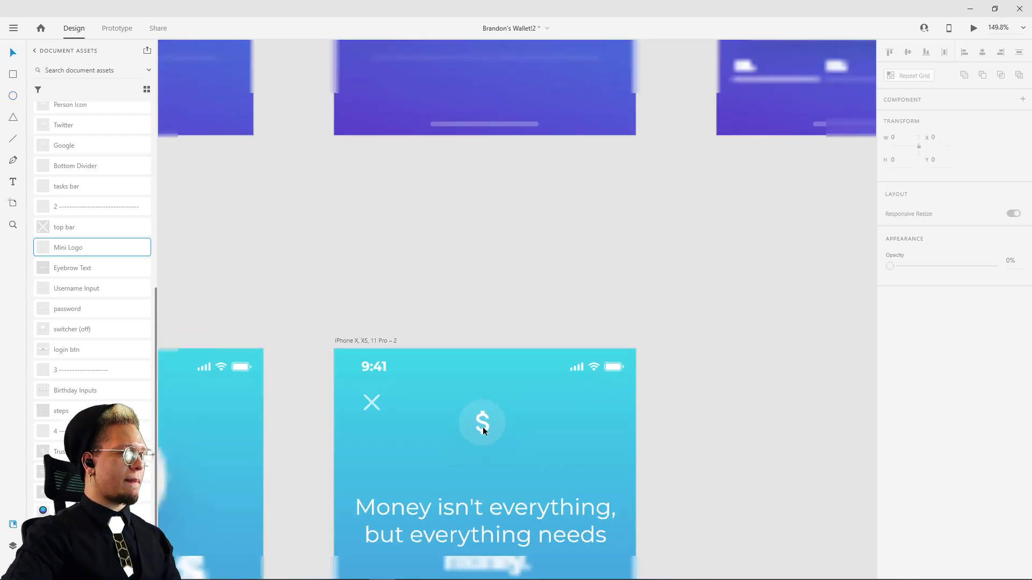
Step: Add guides on reference screen 2 along the mini logo's top edge and the close cross's left edge
drag(481, 232, 477, 478)
drag(515, 59, 507, 365)
scroll(366, 213, up, 3)
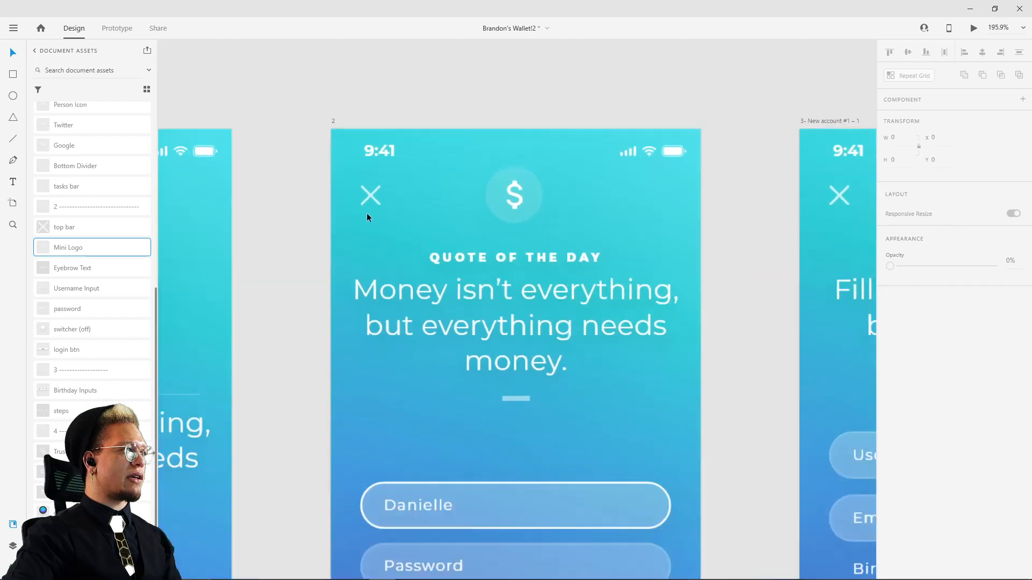
click(371, 188)
drag(342, 79, 356, 169)
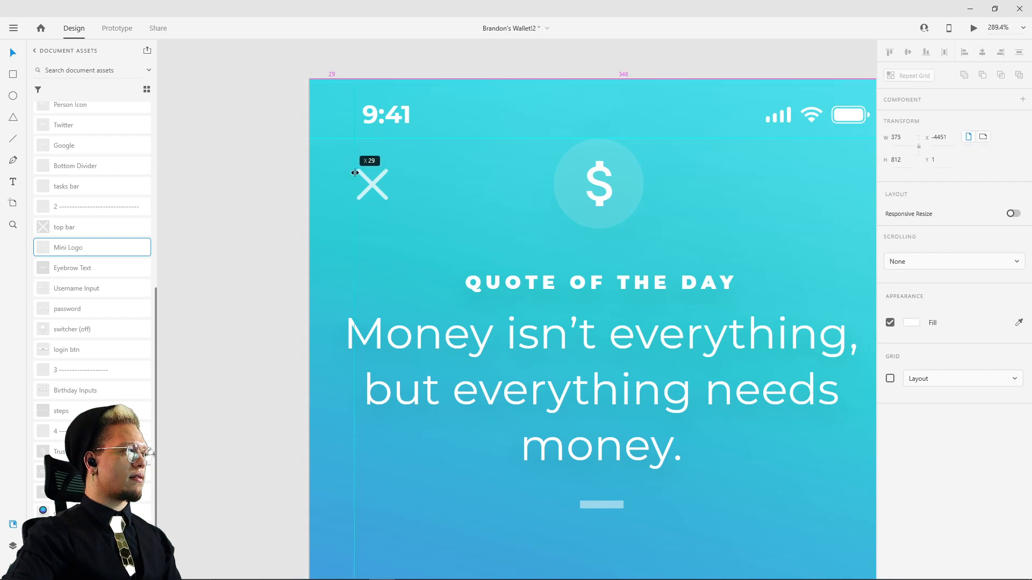
click(366, 177)
scroll(367, 178, up, 5)
click(320, 160)
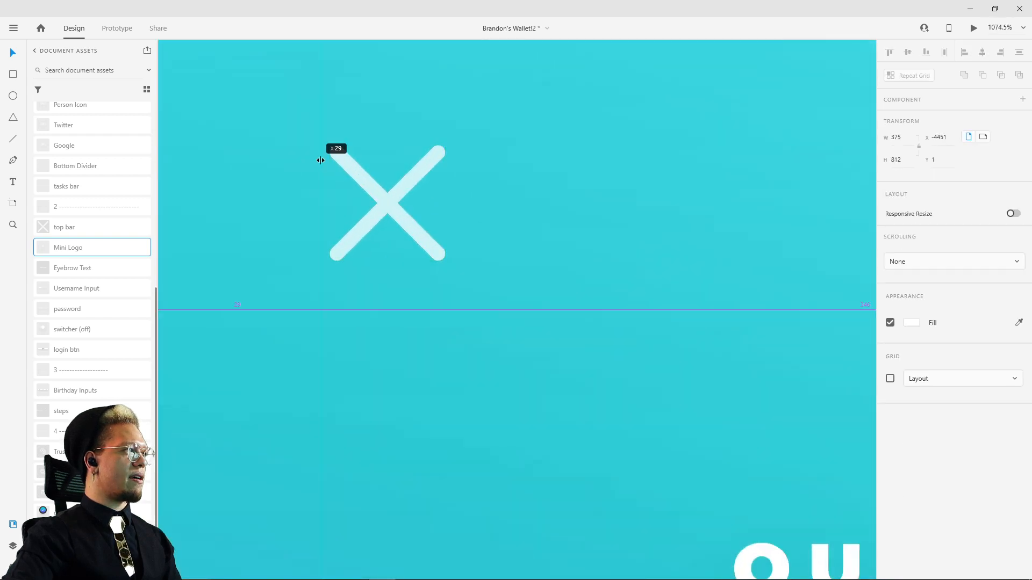
drag(328, 161, 327, 159)
click(345, 160)
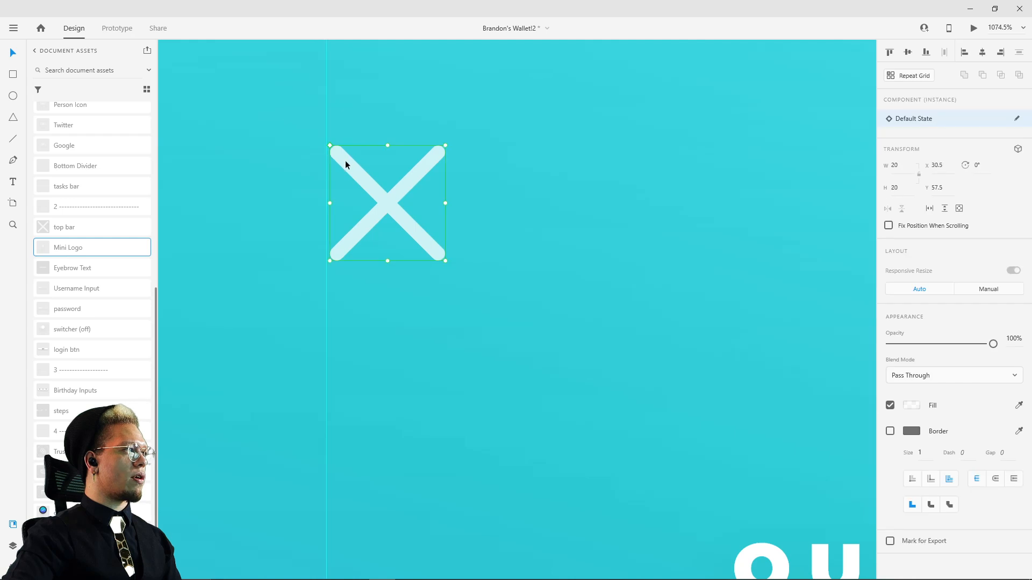
Step: Check the mini logo's placement on reference screen 2, and move the duplicated artboard's mini logo up to Y 30
scroll(262, 179, down, 4)
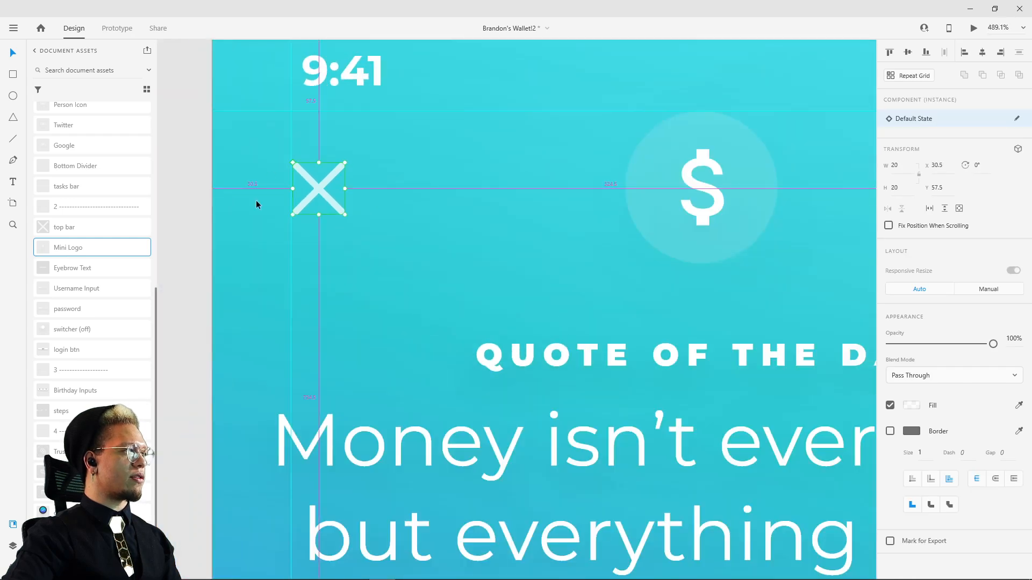
scroll(430, 203, right, 3)
scroll(430, 202, up, 2)
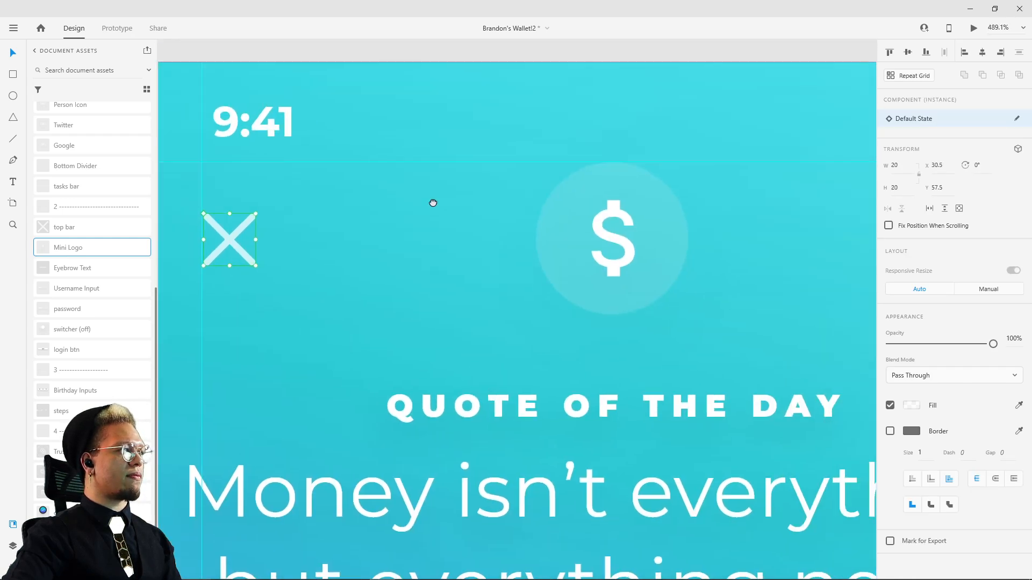
click(532, 201)
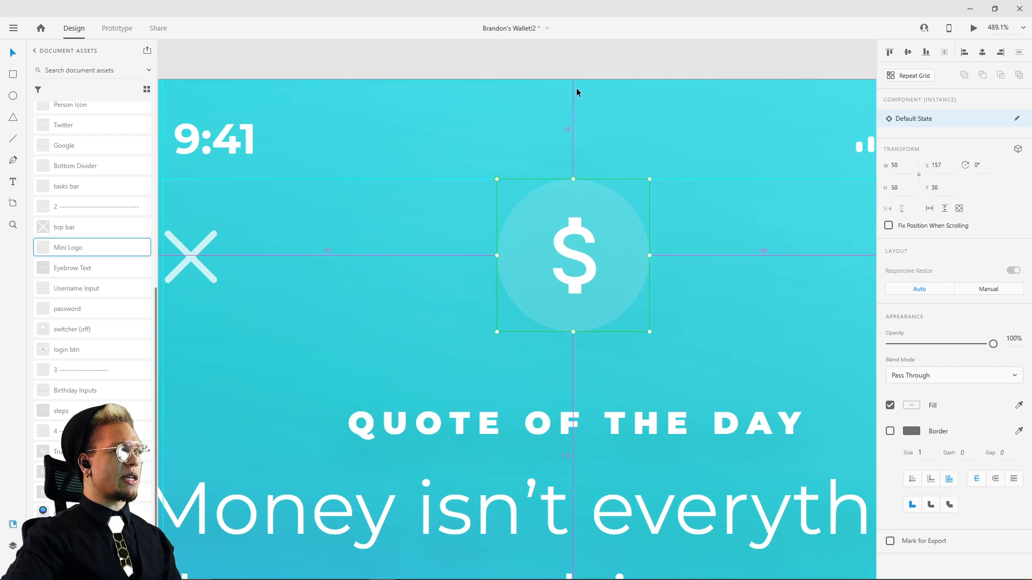
scroll(576, 88, down, 5)
scroll(681, 352, down, 10)
scroll(632, 340, down, 2)
click(492, 386)
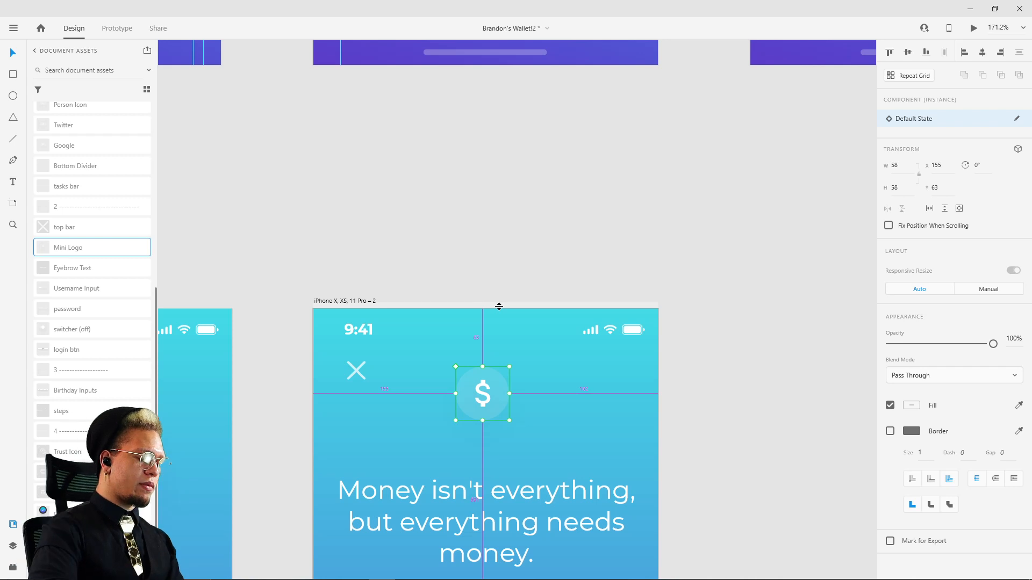
key(shift+Up)
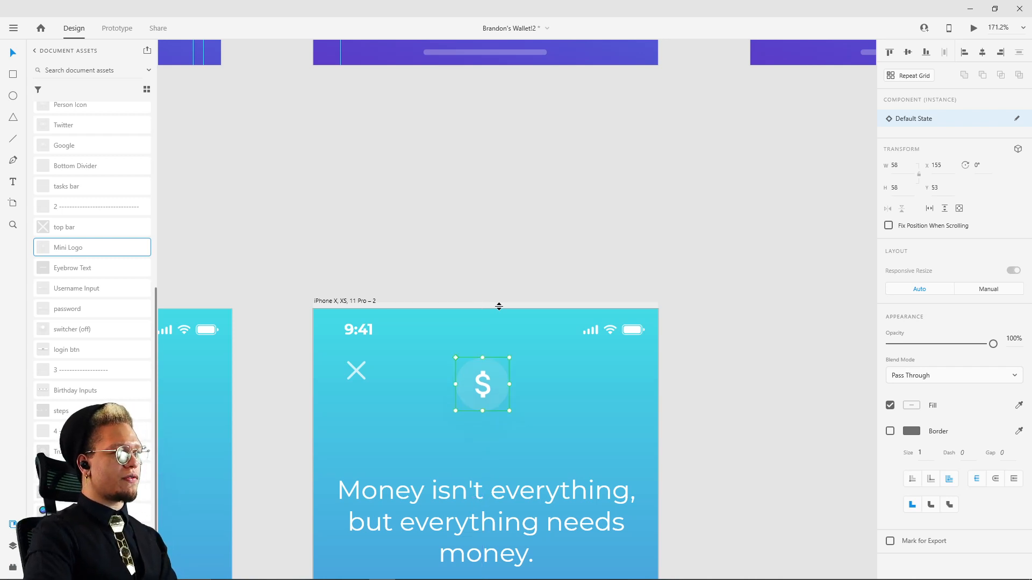
key(shift+Up)
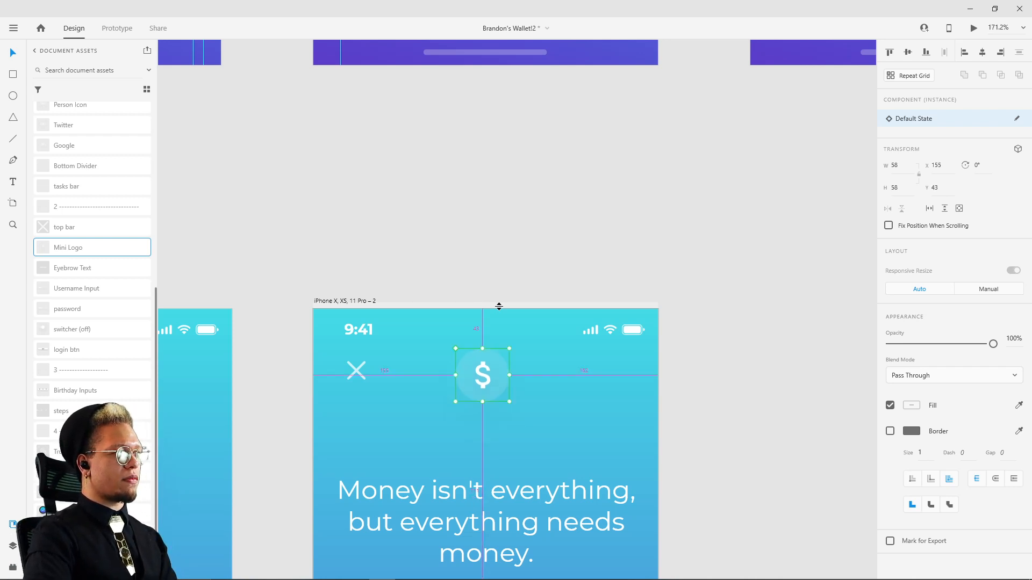
key(shift+Up)
key(Up)
key(Up)
key(Up)
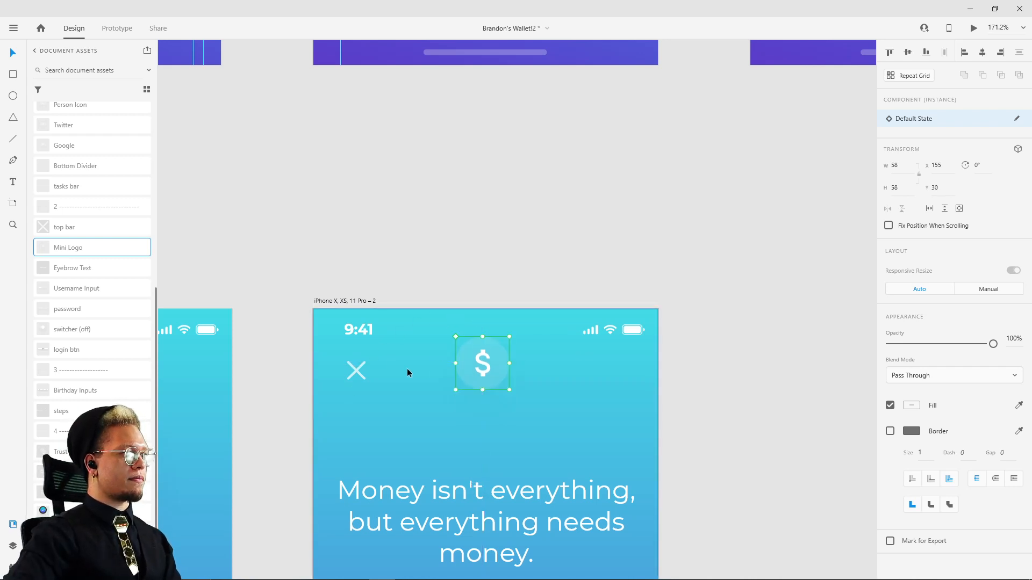
Step: Move the close cross in the duplicated artboard left to X 30
click(353, 369)
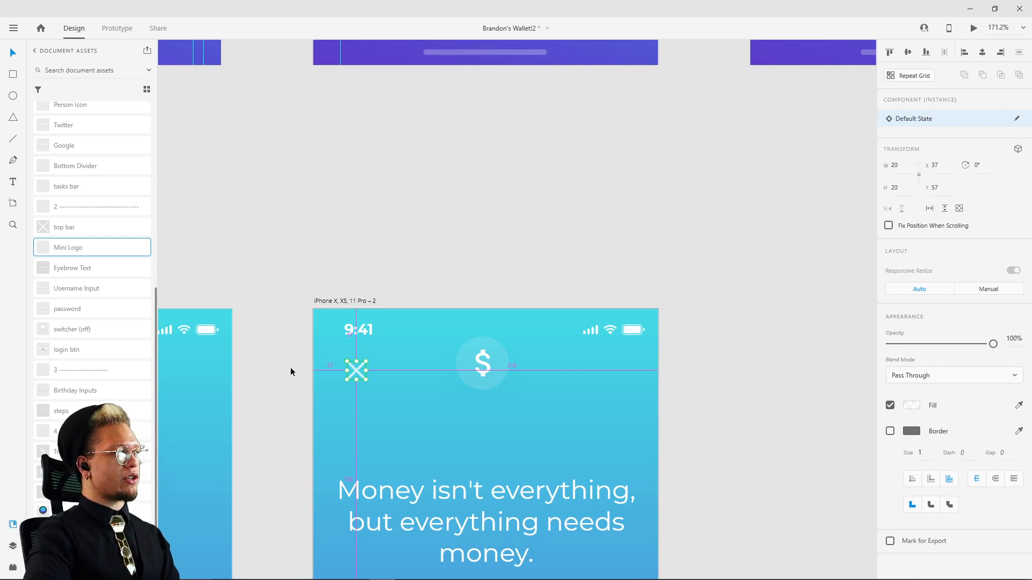
key(Left)
key(Left)
key(Left)
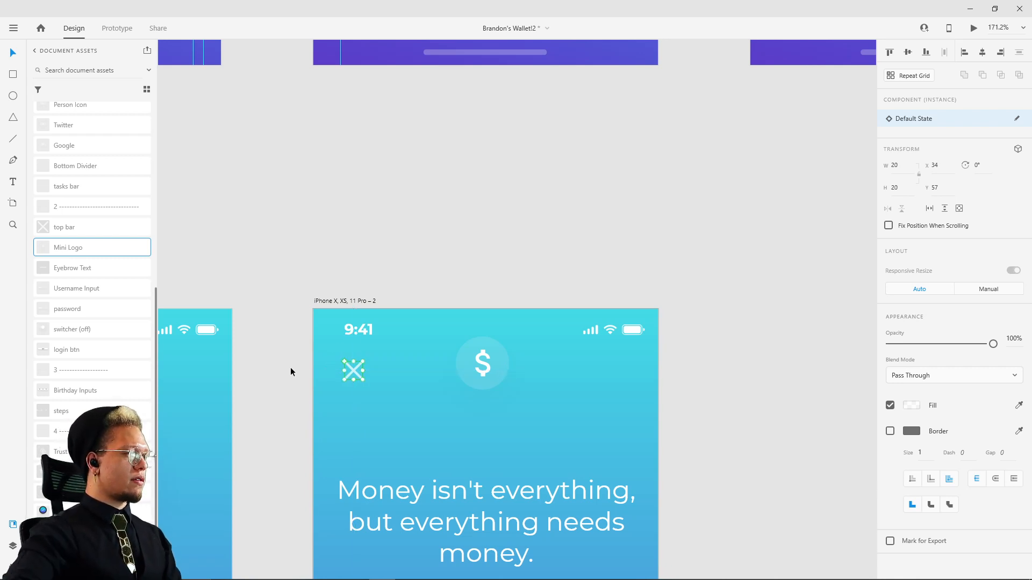
key(Left)
key(Left)
key(Left)
key(Left)
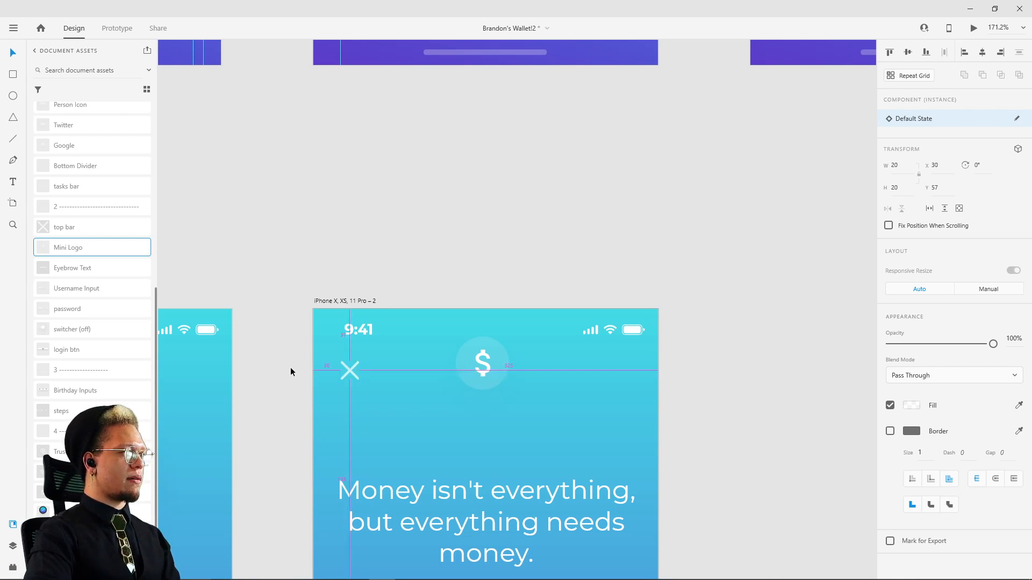
Step: Move the quote text and its small divider up beneath the mini logo, placing the quote at about X 22, Y 118
scroll(541, 189, down, 5)
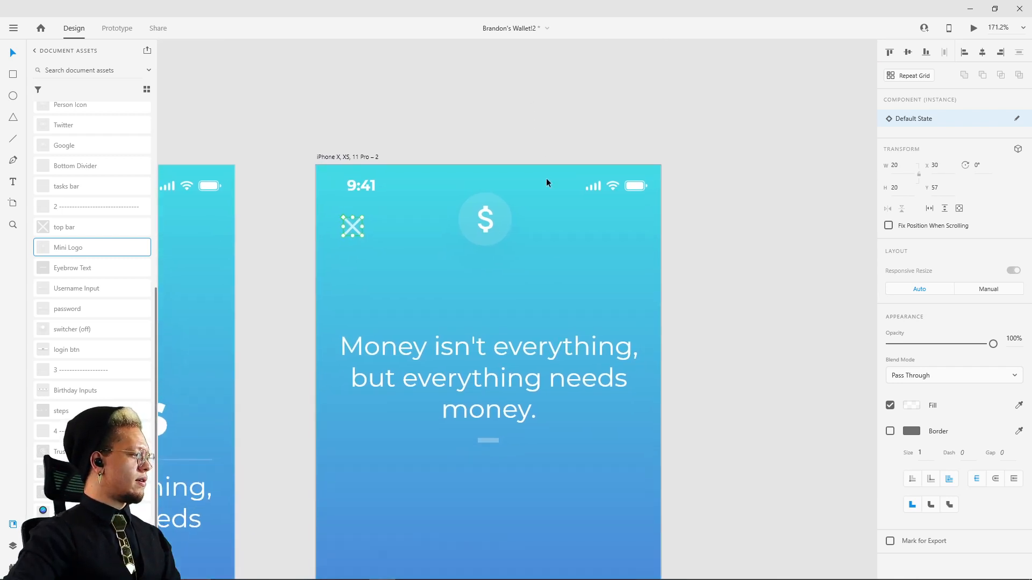
click(534, 354)
shift+click(489, 440)
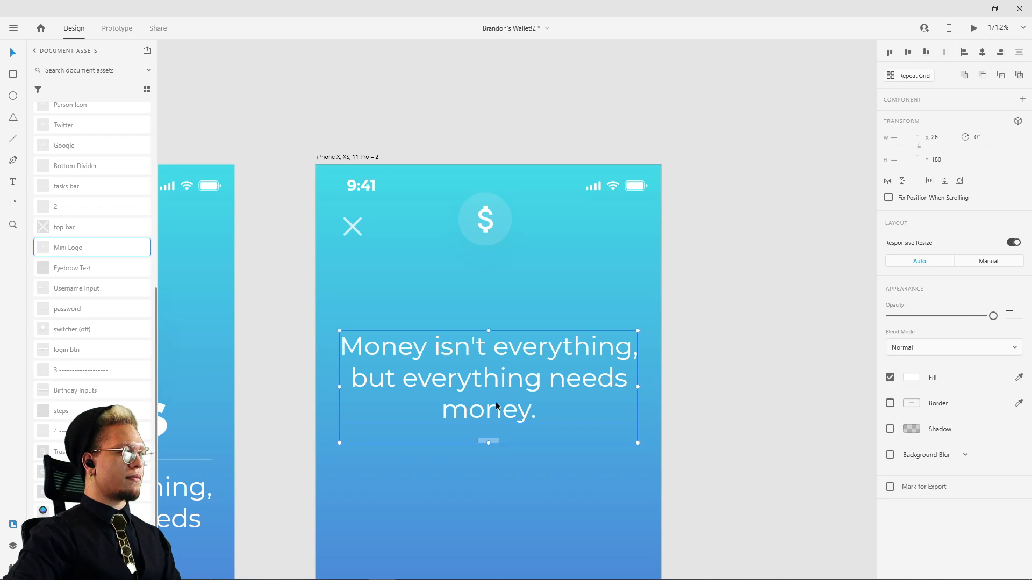
drag(498, 411, 498, 357)
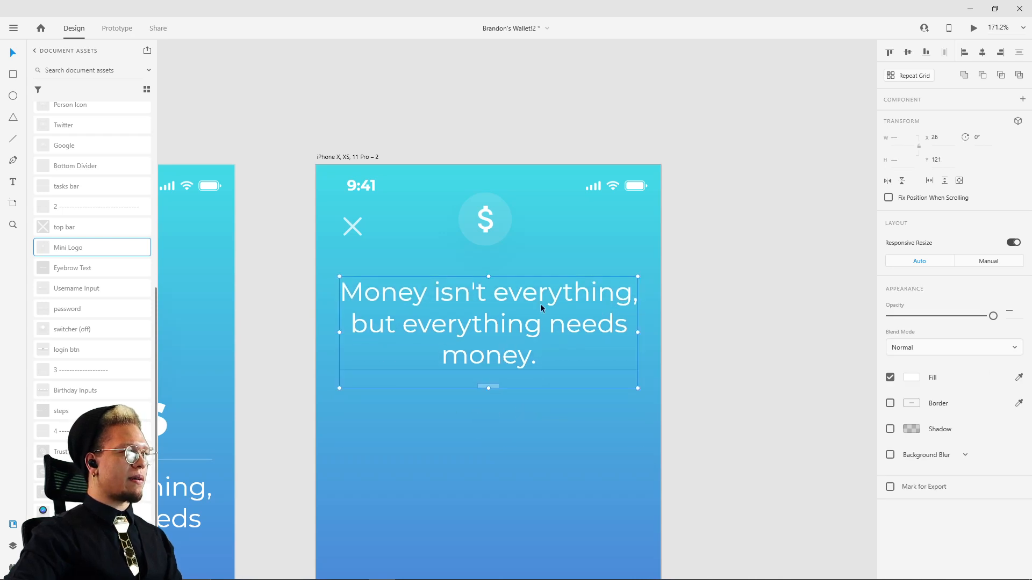
drag(551, 298, 517, 323)
click(709, 239)
scroll(710, 240, down, 6)
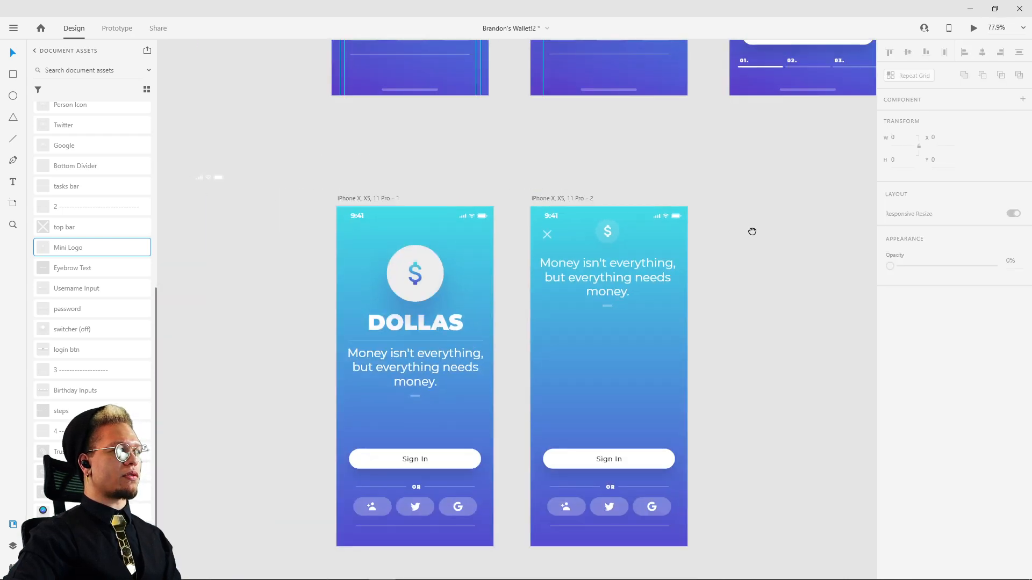
Step: Examine the shadow colour, opacity, offset and blur of the quote text on the first reference screen
drag(750, 232, 643, 241)
scroll(647, 306, up, 5)
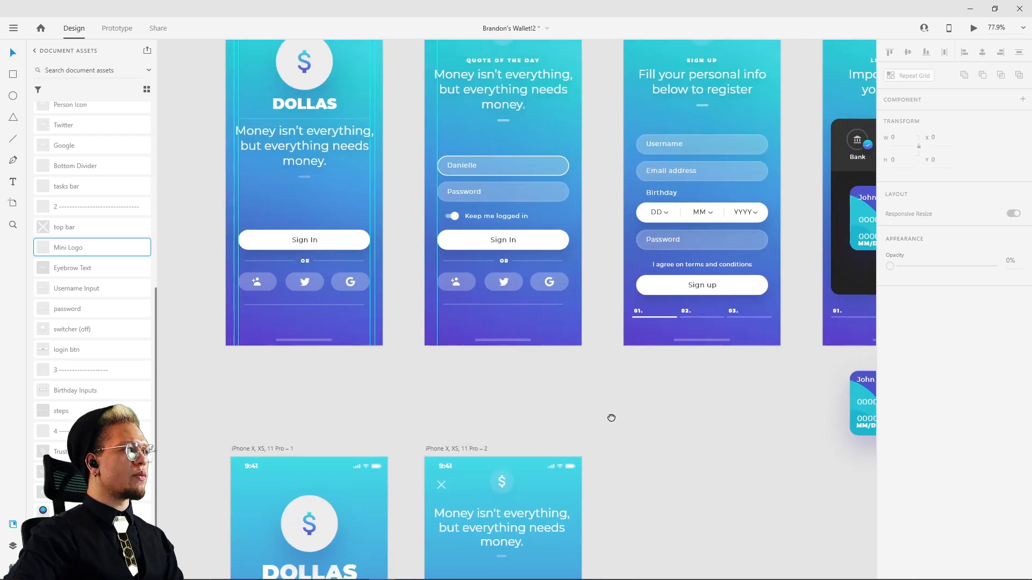
scroll(613, 425, down, 1)
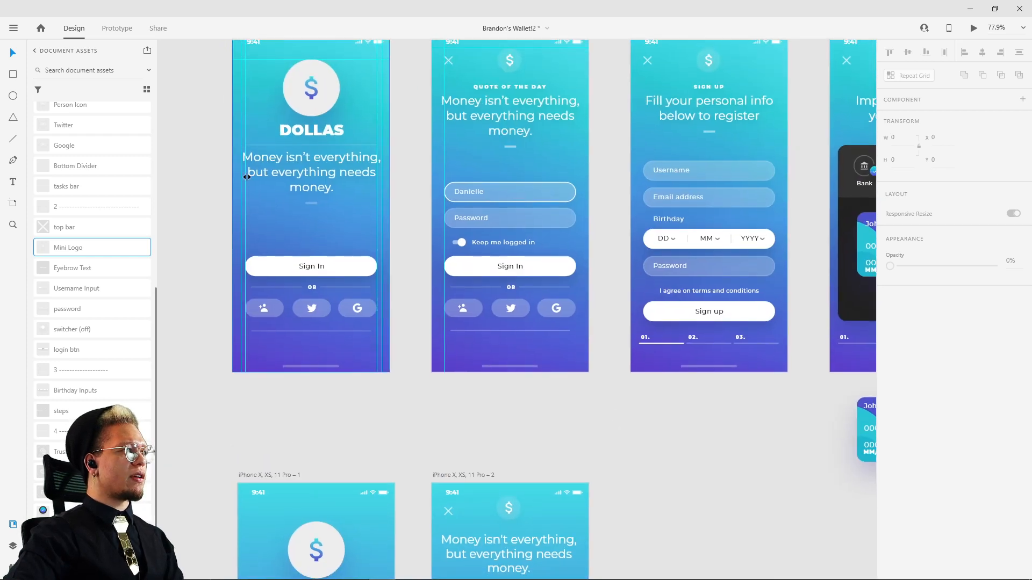
click(302, 171)
click(379, 397)
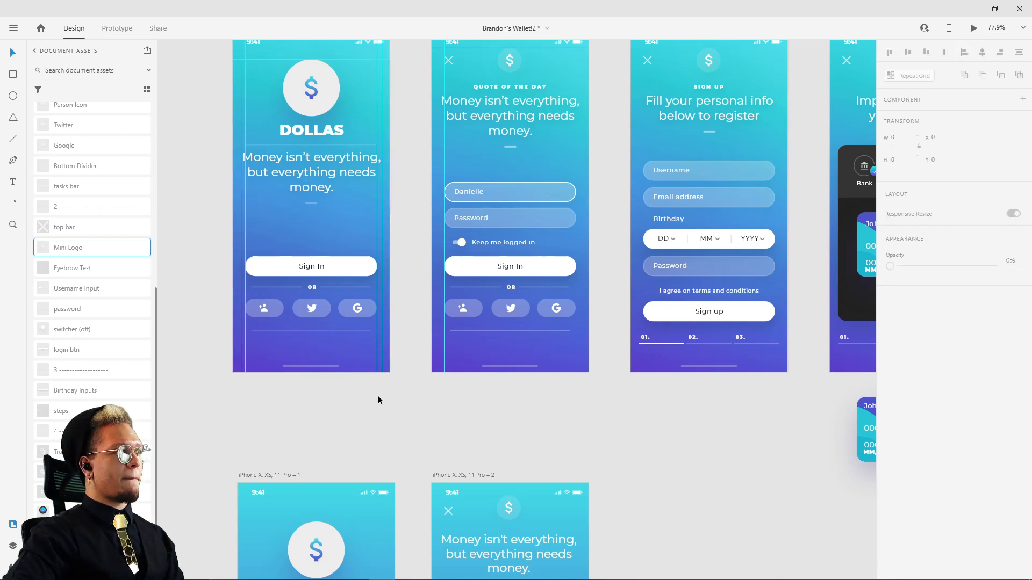
click(296, 172)
scroll(988, 489, down, 3)
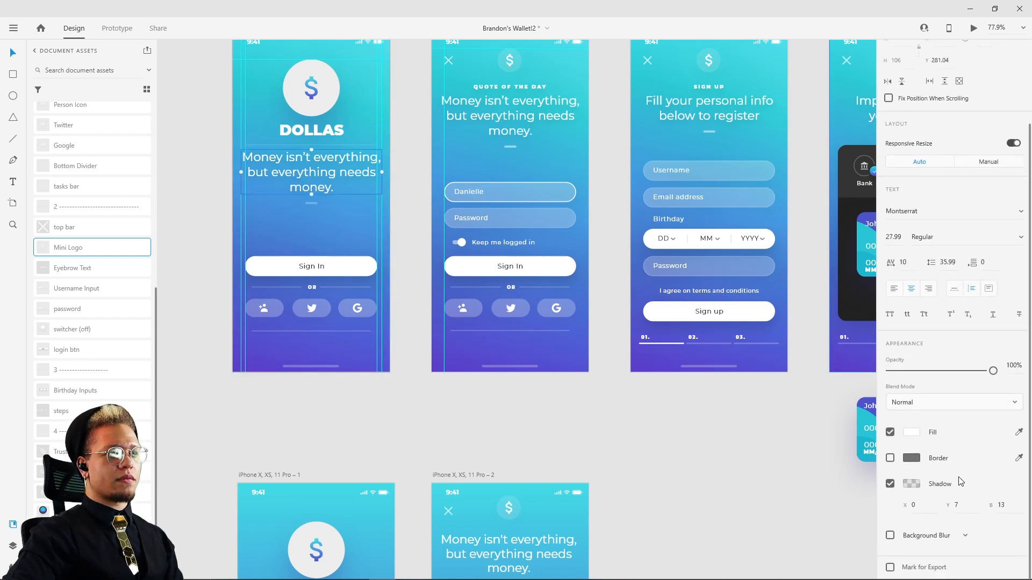
click(910, 485)
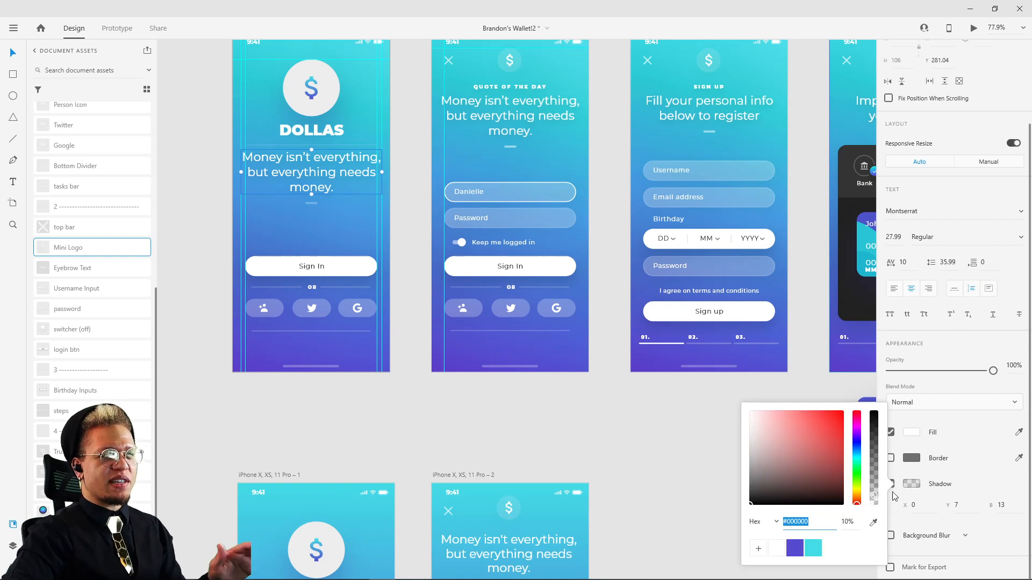
click(1010, 536)
click(967, 506)
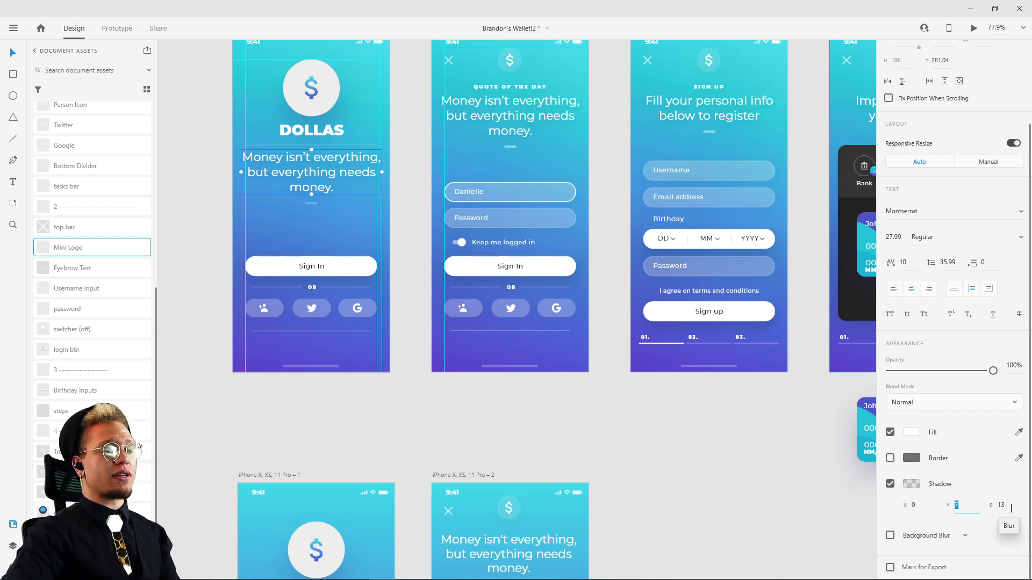
click(636, 456)
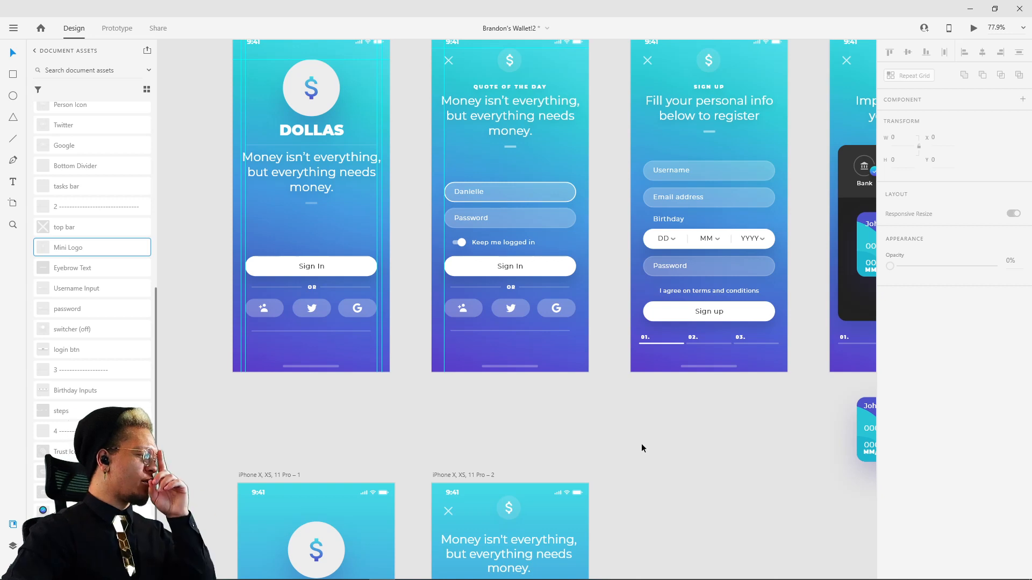
Step: Move the quote text and its divider down in the duplicated artboard, leaving room for an eyebrow line below the mini logo
scroll(649, 421, down, 5)
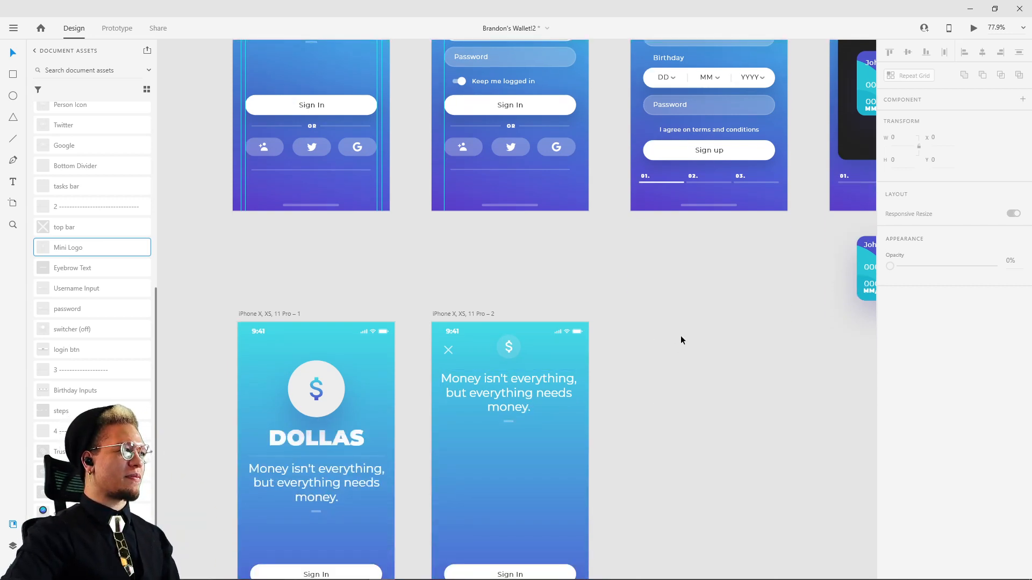
drag(677, 341, 640, 349)
click(470, 398)
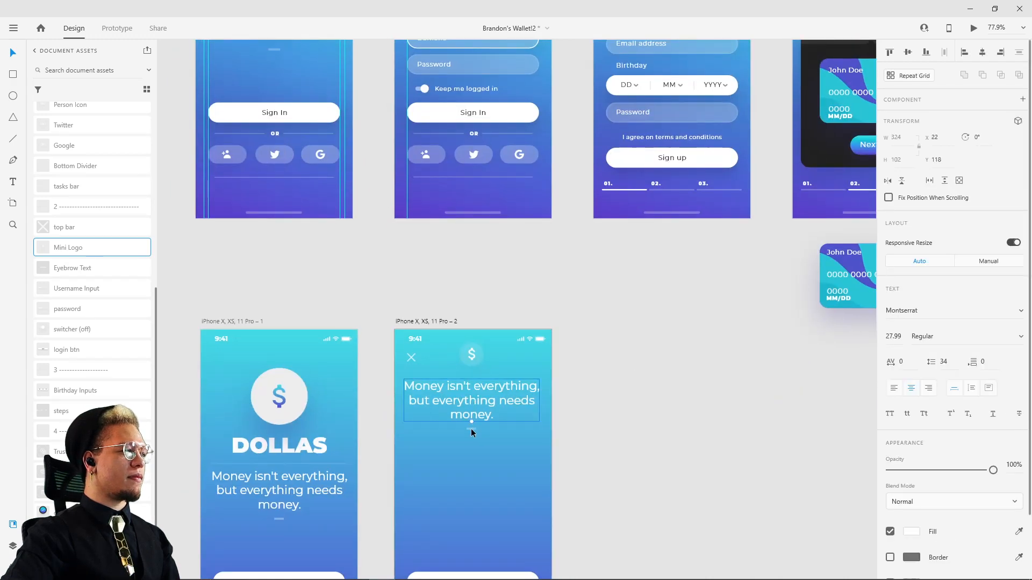
drag(478, 395, 479, 412)
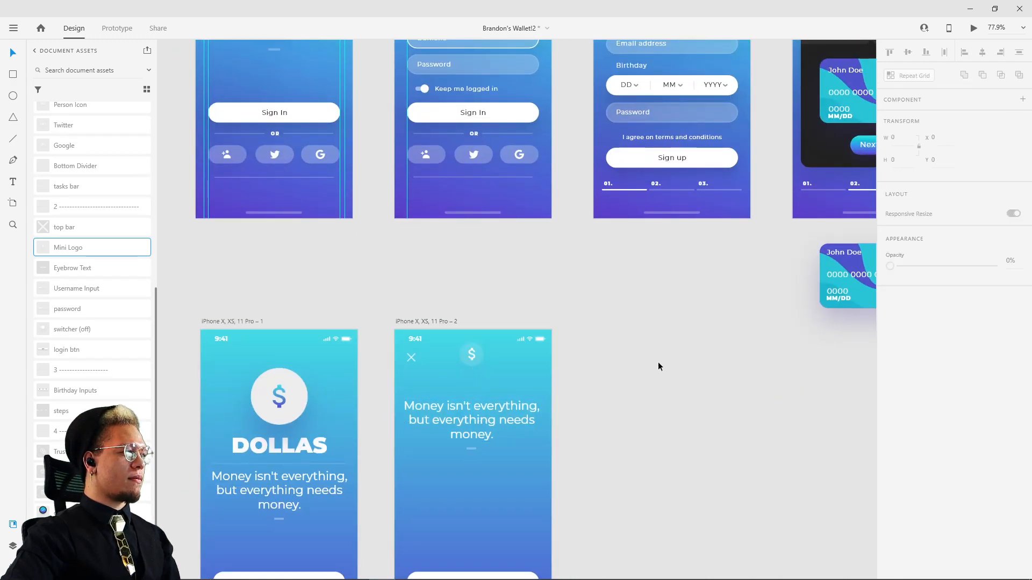
Step: Create the text "QUOTE OF THE DAY" and place it between the mini logo and the quote at about X 81, Y 114
scroll(624, 401, up, 4)
click(480, 68)
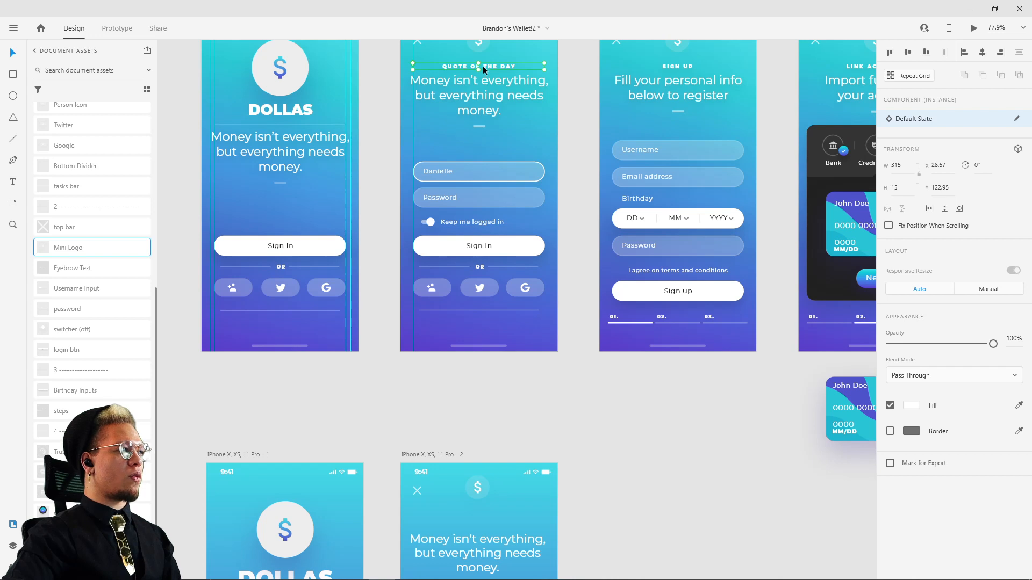
double_click(483, 65)
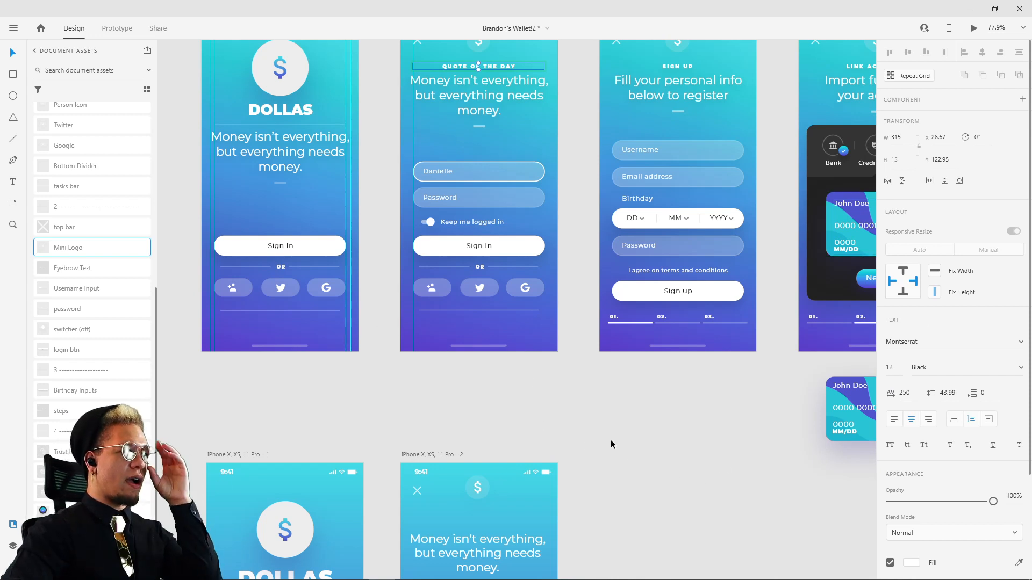
key(t)
click(540, 413)
text(QU)
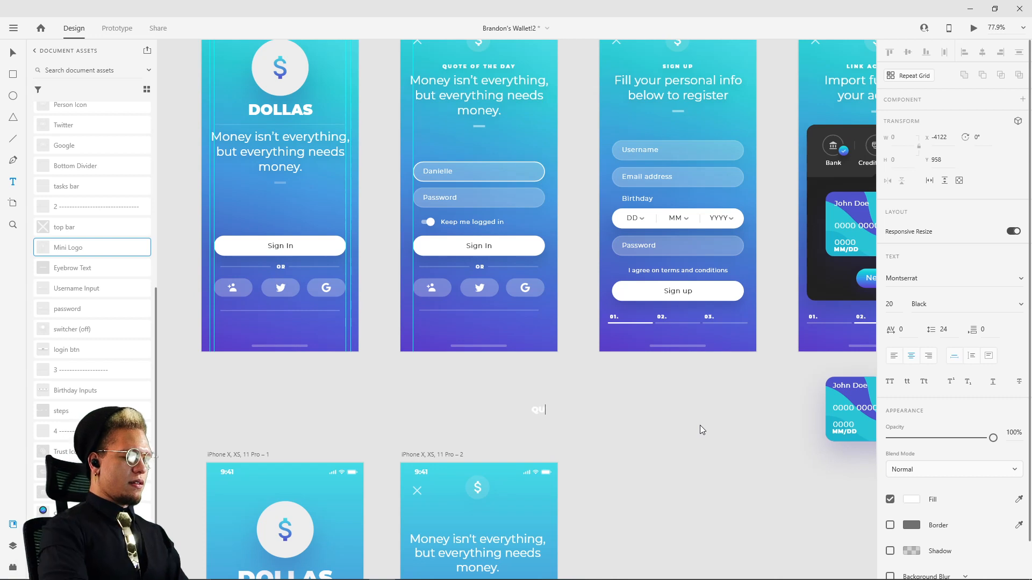
text(O)
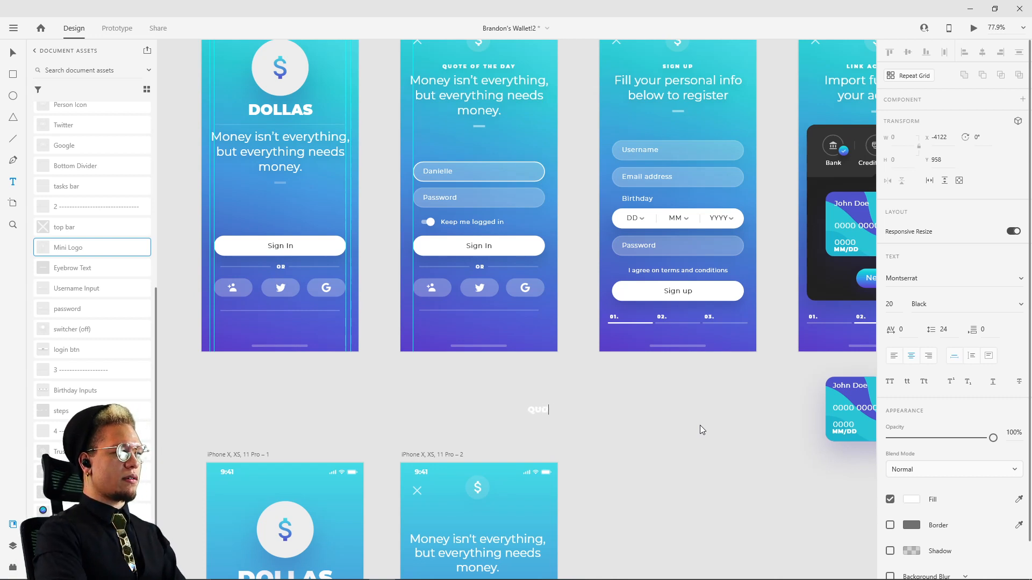
text(TE OF THE DAY)
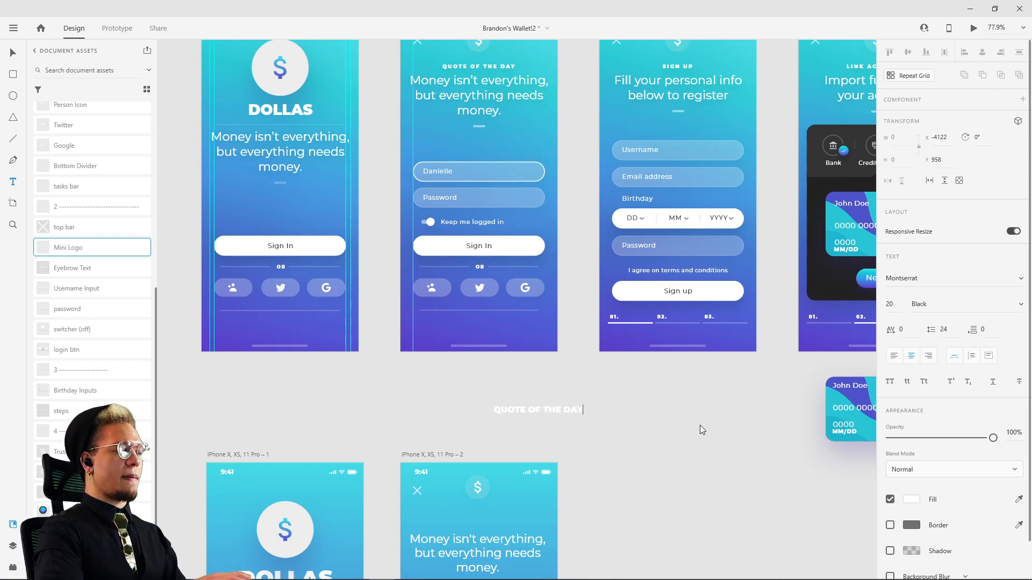
key(Escape)
drag(566, 411, 495, 522)
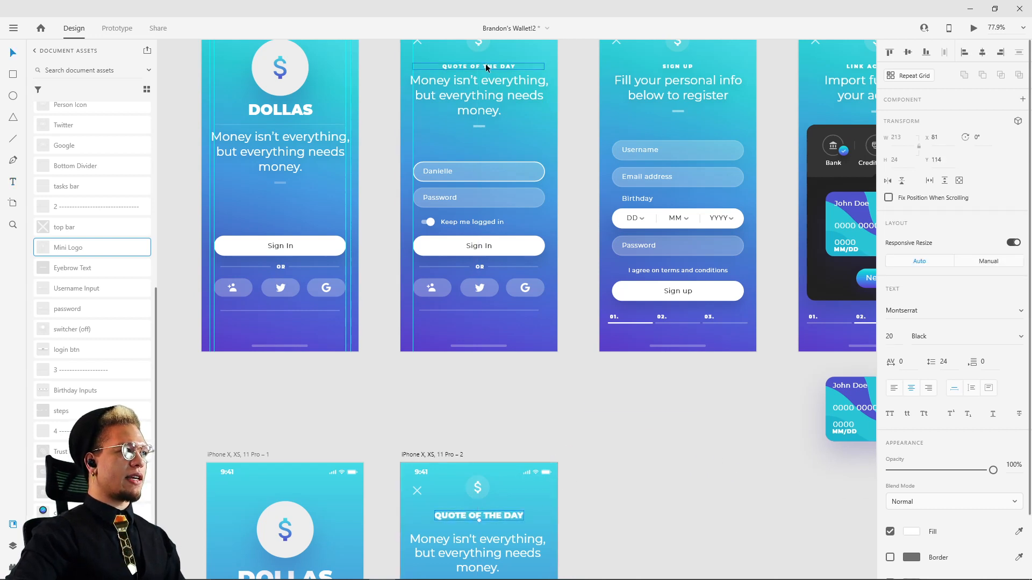
Step: Match the new QUOTE OF THE DAY text to the reference with font size 12, character spacing 250 and 100% opacity
click(486, 67)
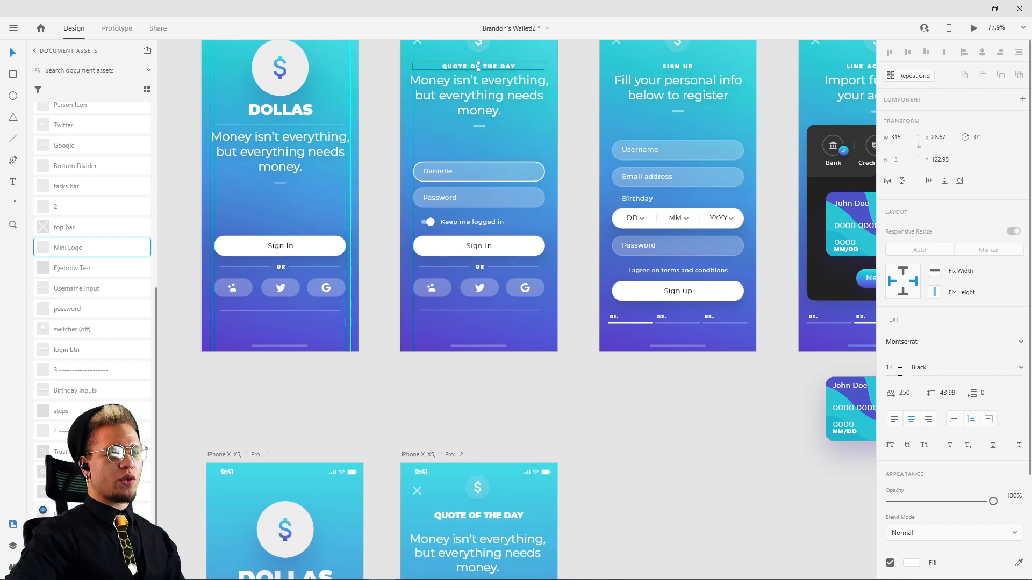
click(486, 515)
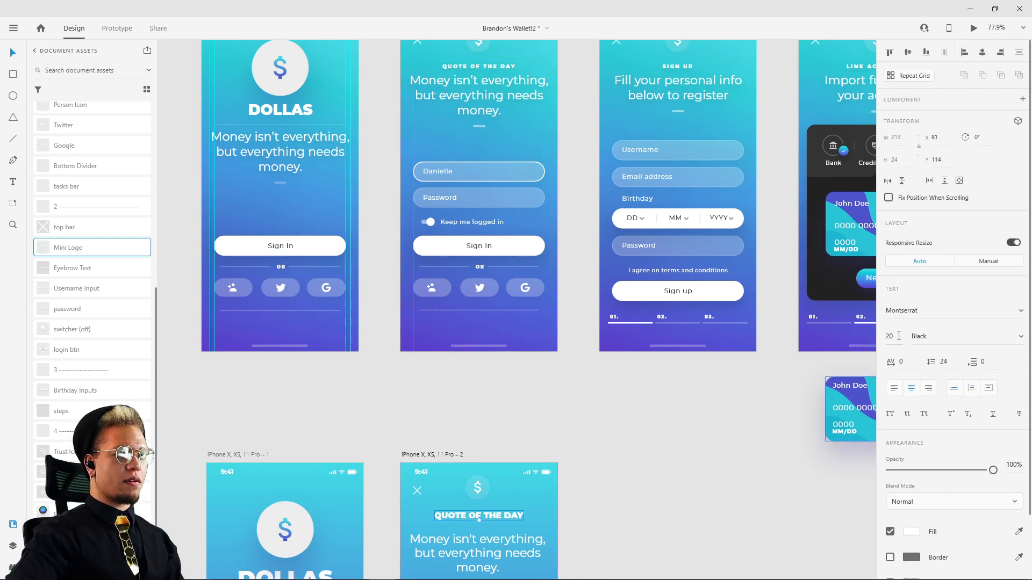
scroll(898, 336, up, 2)
key(1)
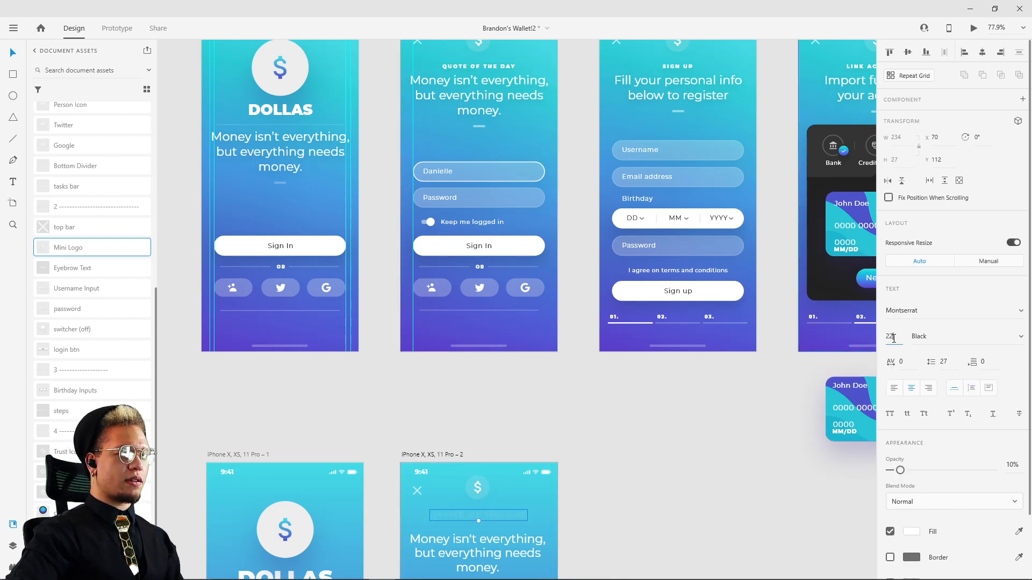
double_click(894, 338)
text(12)
key(Return)
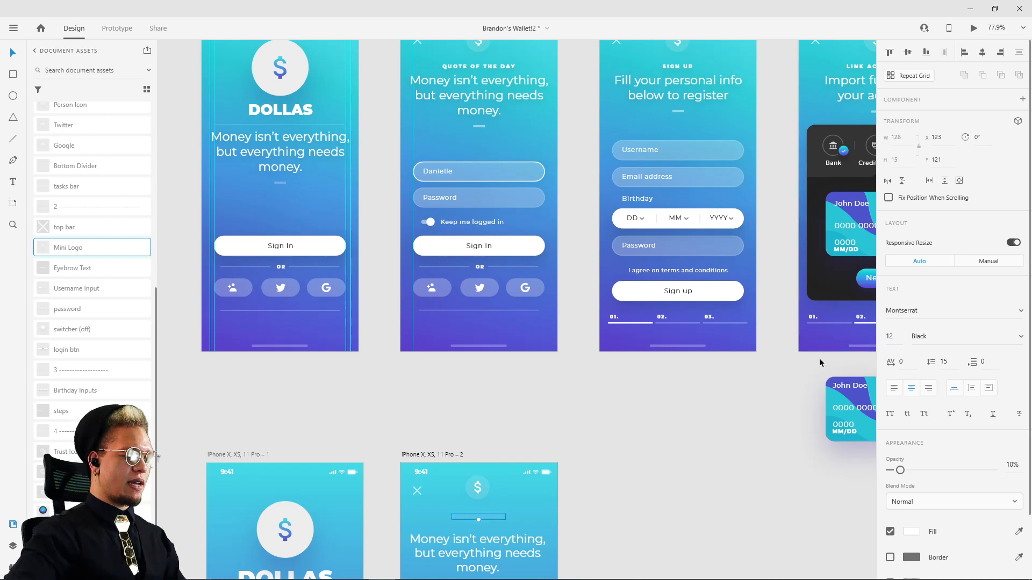
key(0)
drag(908, 363, 926, 235)
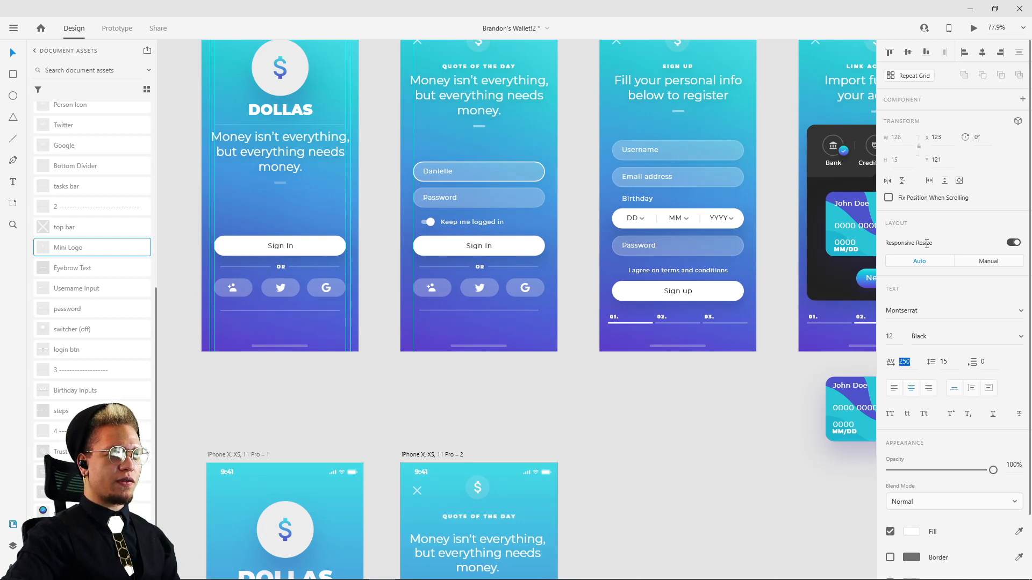
Step: Set the character spacing of the QUOTE OF THE DAY text in the duplicated artboard to 255
drag(931, 240, 931, 241)
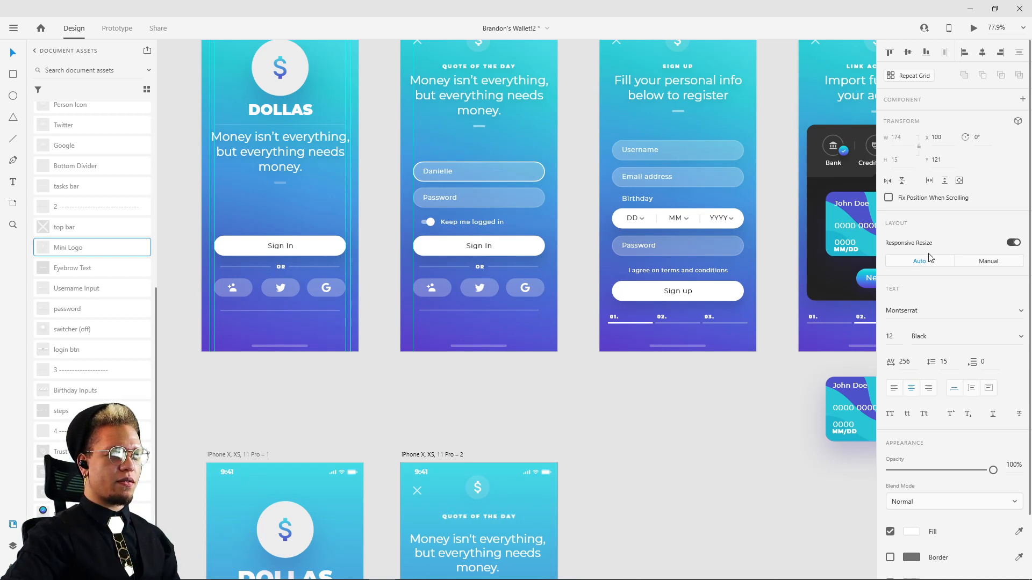
click(905, 365)
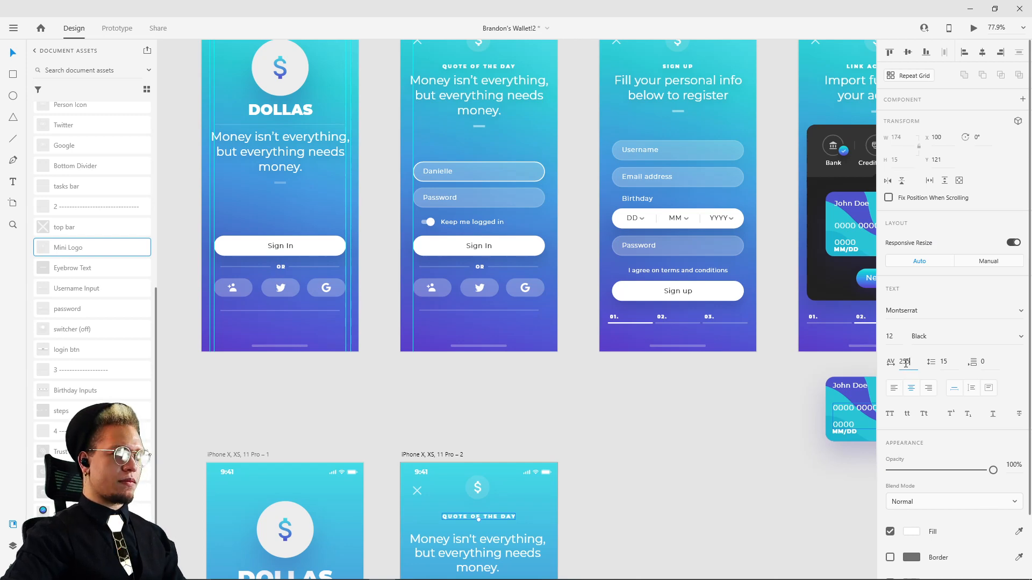
click(588, 477)
Step: Move the QUOTE OF THE DAY line, the quote and its divider up together, to about Y 118
drag(591, 450, 629, 312)
scroll(531, 387, up, 5)
click(536, 375)
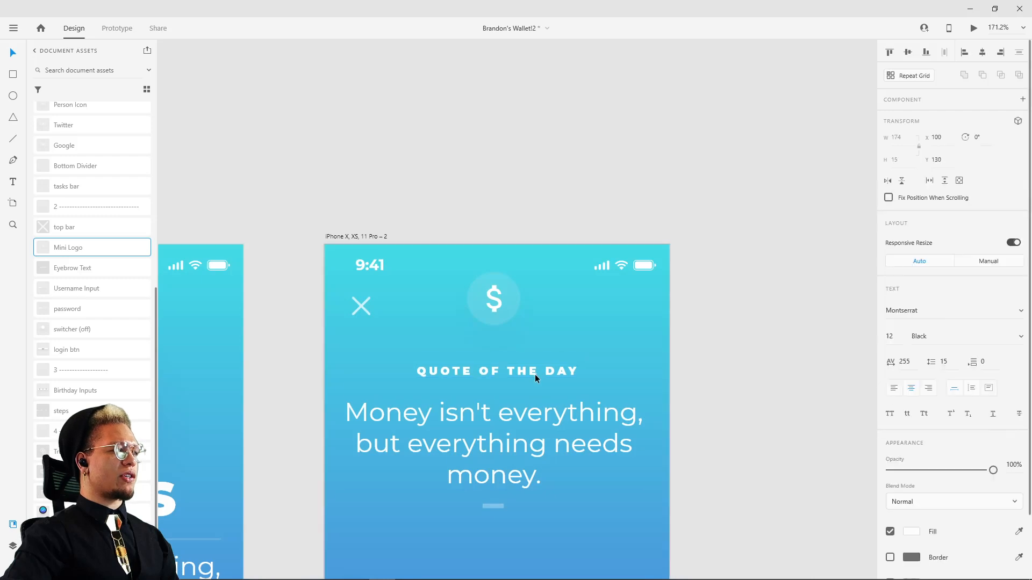
shift+click(489, 449)
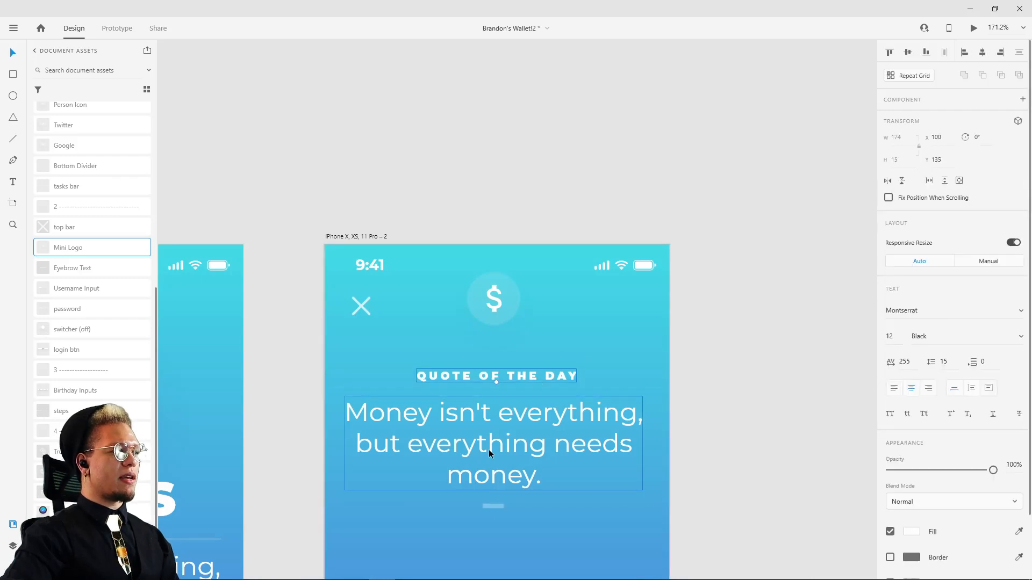
shift+click(489, 507)
drag(508, 476, 511, 462)
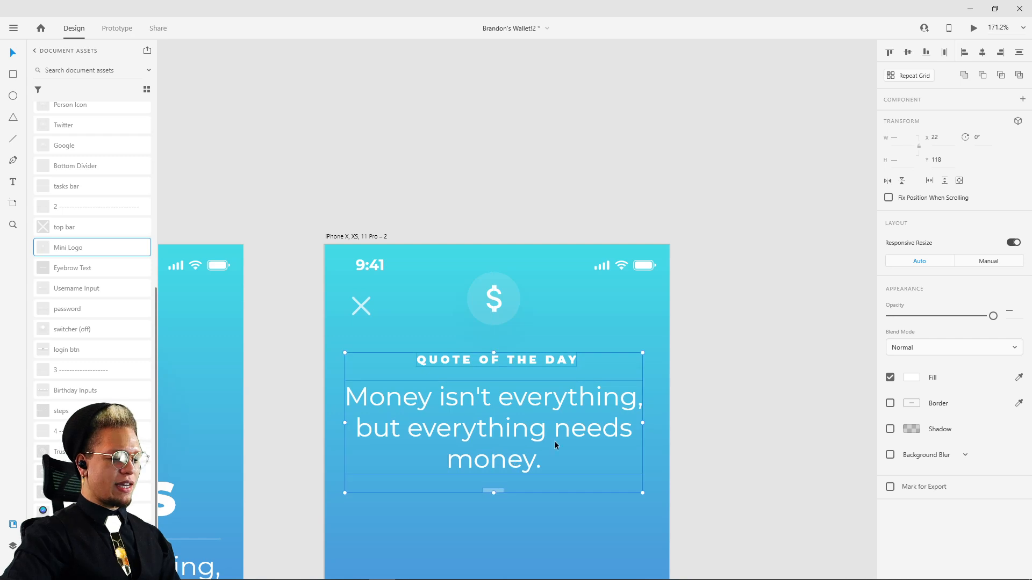
scroll(603, 198, down, 3)
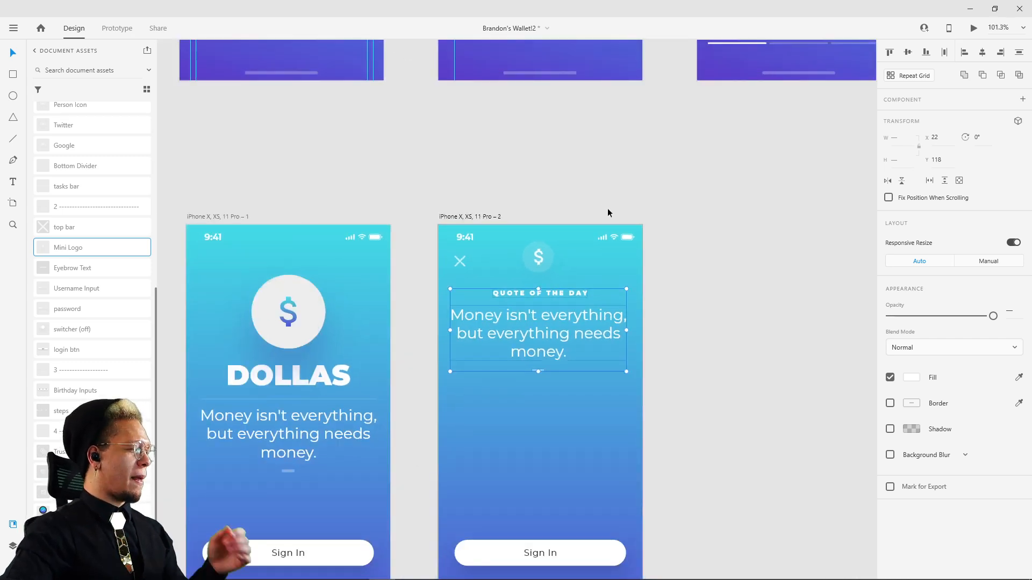
Step: Examine the username field on the reference login screen, including its size, corner radius, border and fill opacity
click(664, 196)
drag(665, 165, 644, 395)
drag(596, 286, 633, 484)
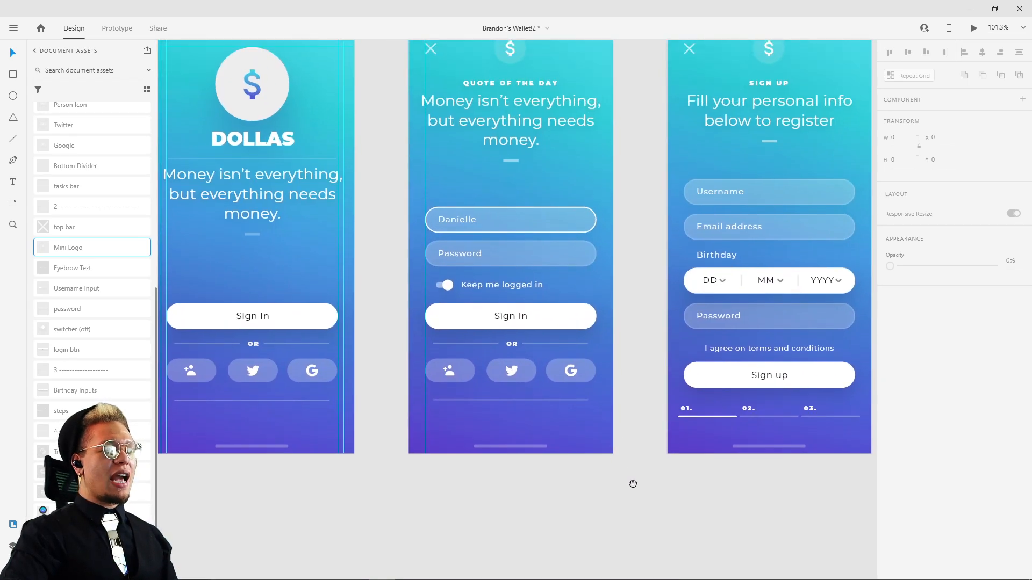
scroll(633, 484, down, 5)
click(514, 414)
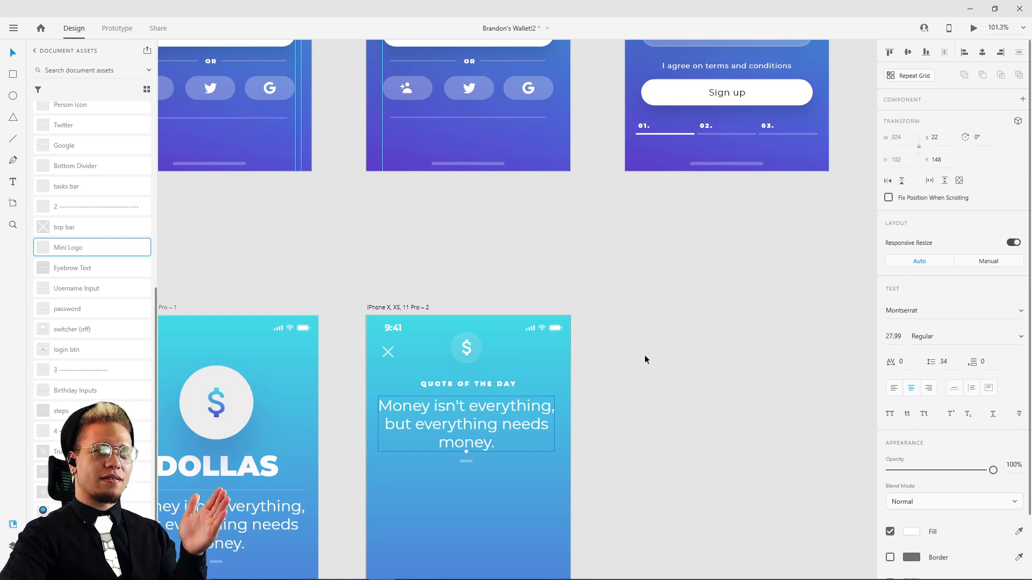
drag(583, 237, 658, 420)
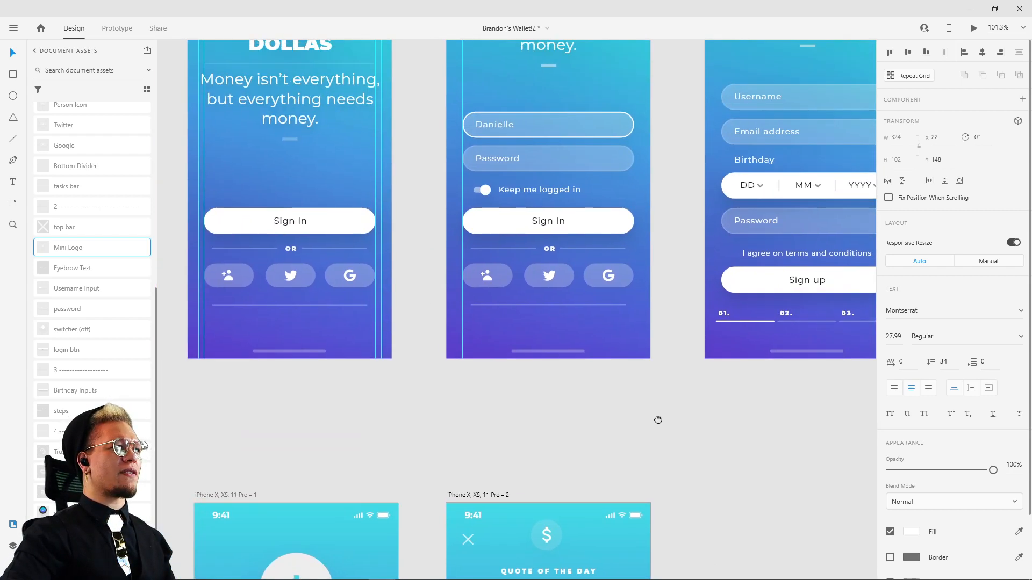
click(656, 339)
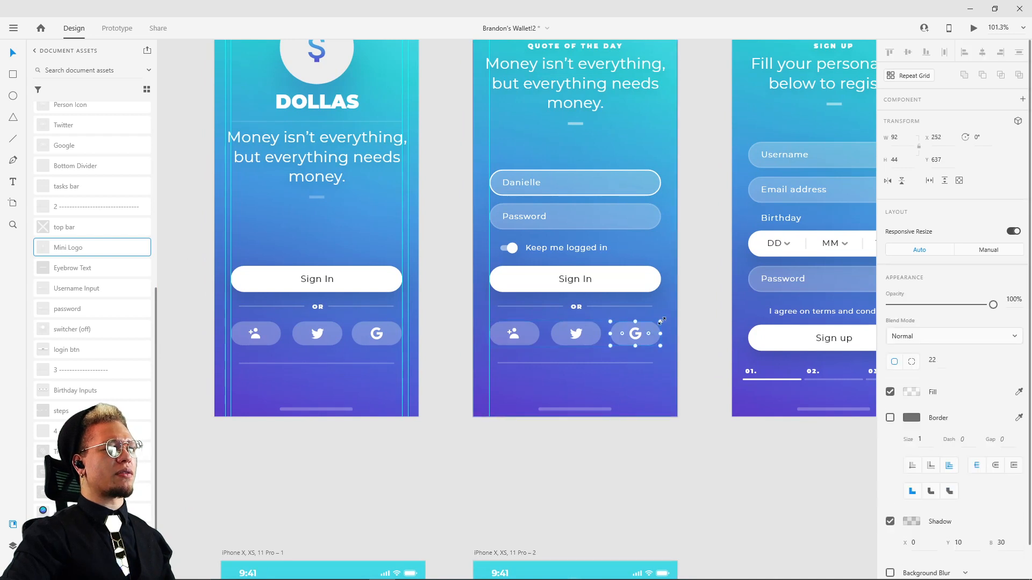
click(702, 253)
drag(702, 253, 615, 341)
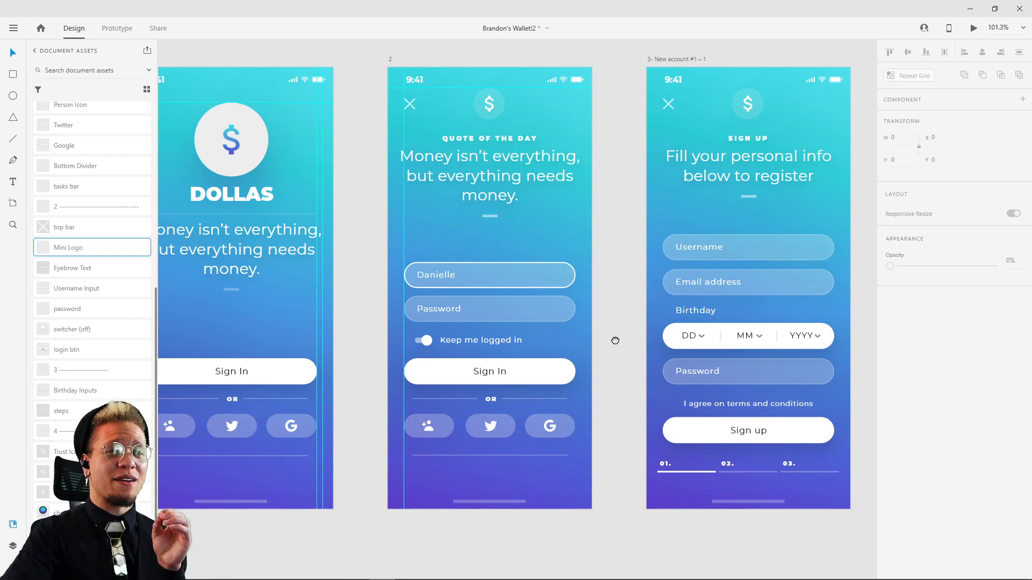
click(521, 274)
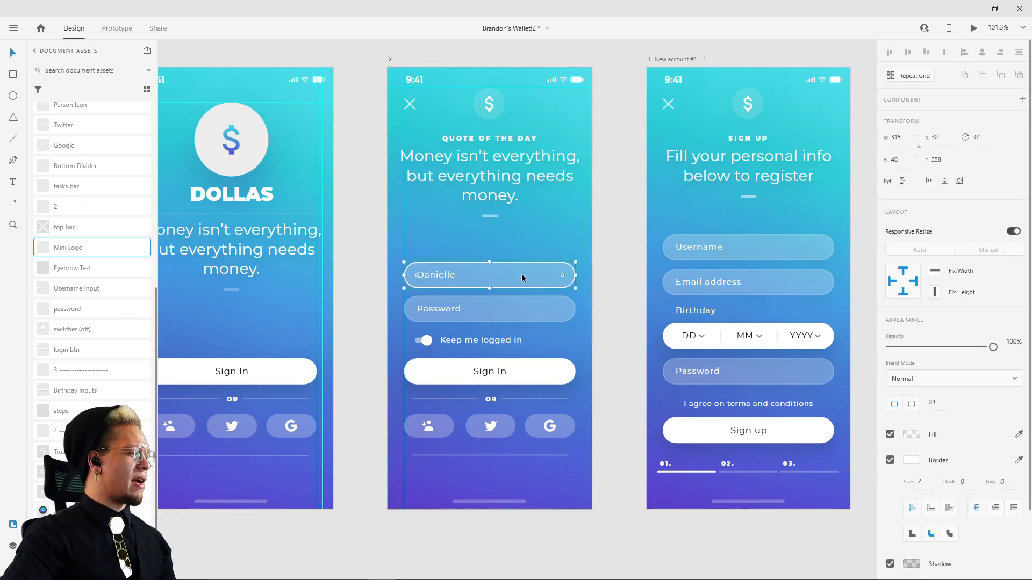
drag(521, 274, 500, 271)
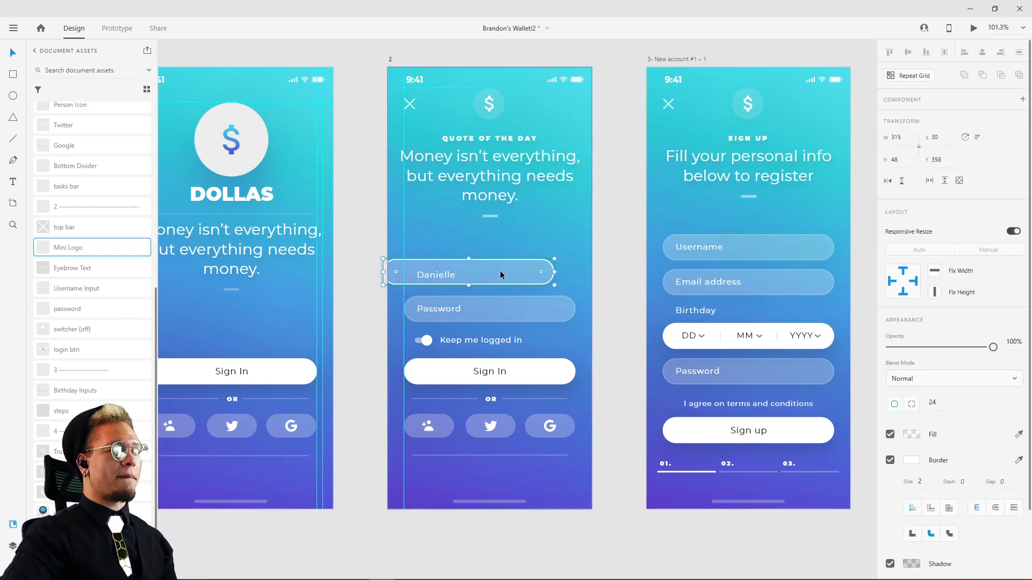
key(ctrl+z)
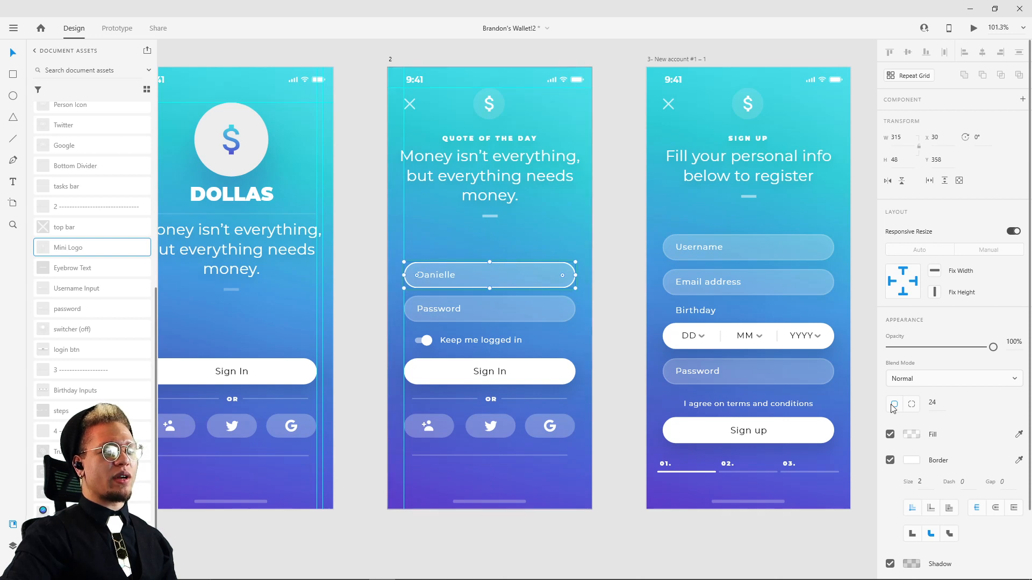
click(912, 434)
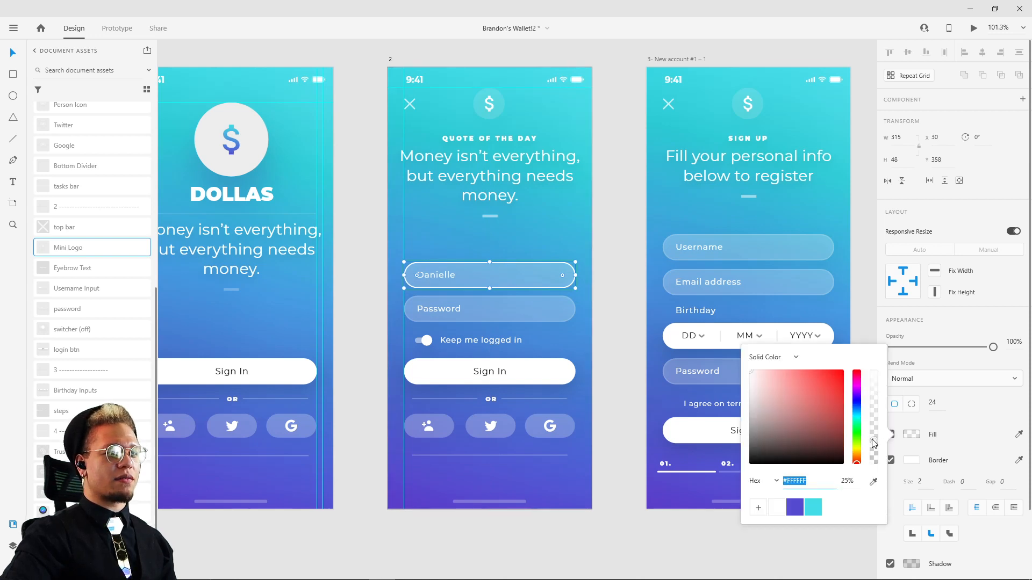
Step: Draw a rectangle about 324 by 53 below the quote's divider in the duplicated artboard as the username field
click(611, 269)
drag(616, 300, 624, 90)
drag(622, 204, 625, 102)
mouse_move(624, 167)
mouse_down()
mouse_move(645, 102)
mouse_move(704, 61)
mouse_move(699, 69)
mouse_up()
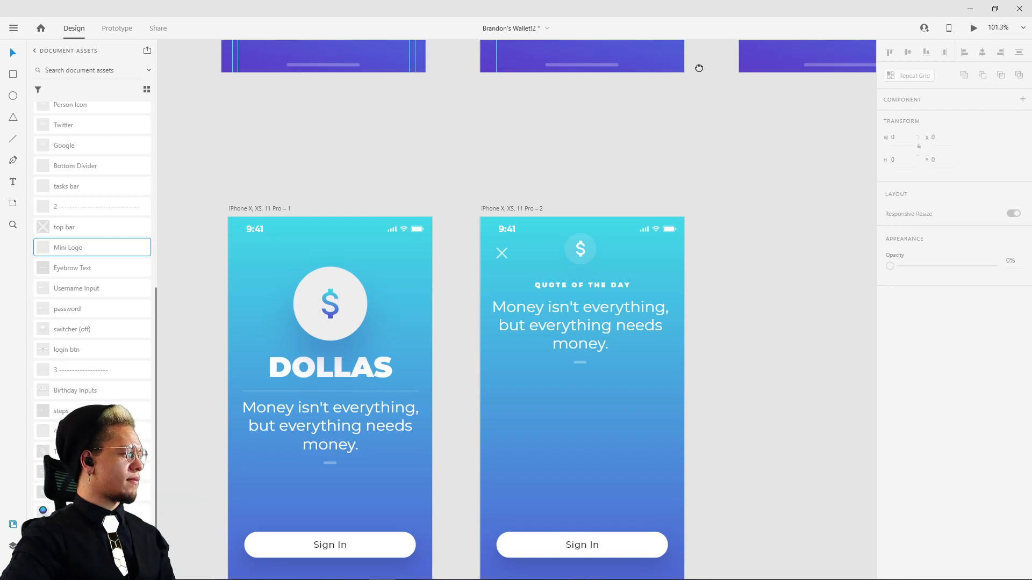
drag(699, 69, 599, 437)
scroll(600, 437, down, 8)
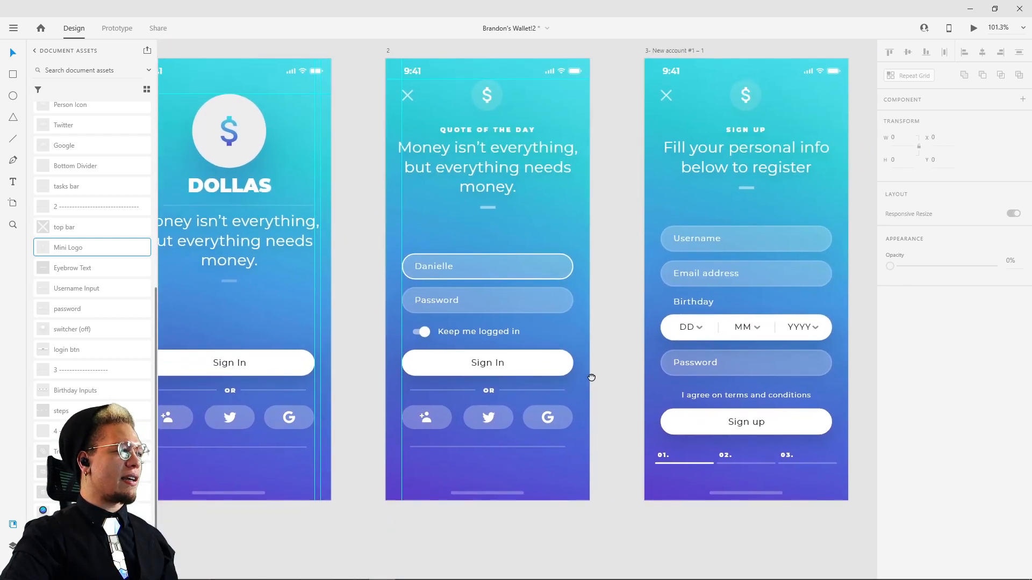
key(r)
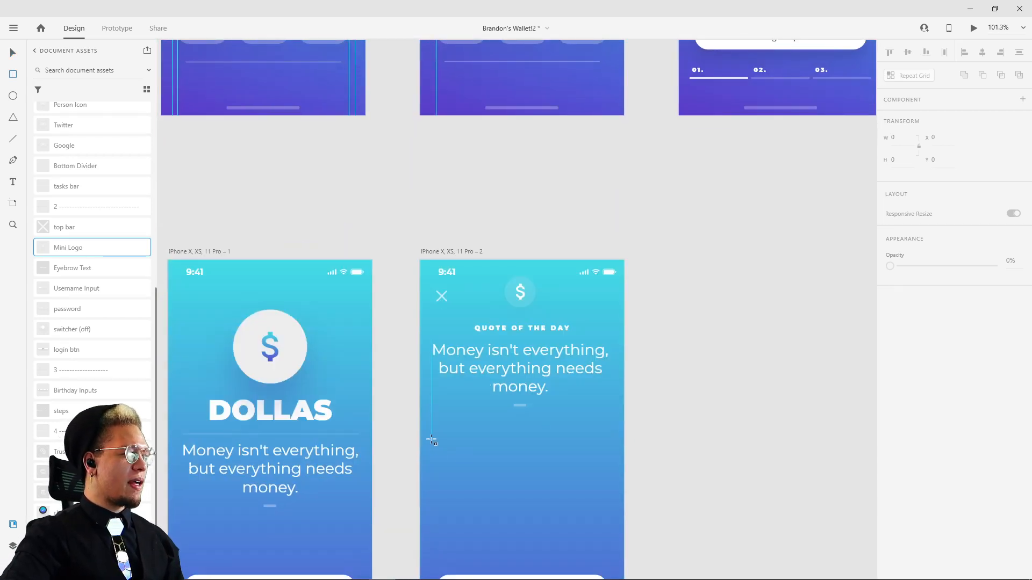
drag(432, 439, 610, 470)
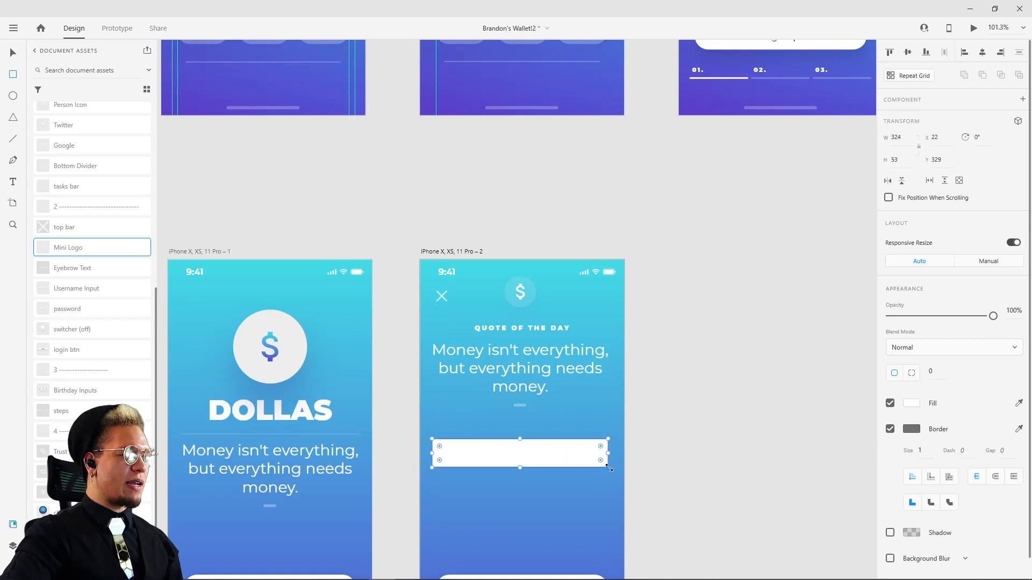
scroll(746, 308, down, 3)
key(v)
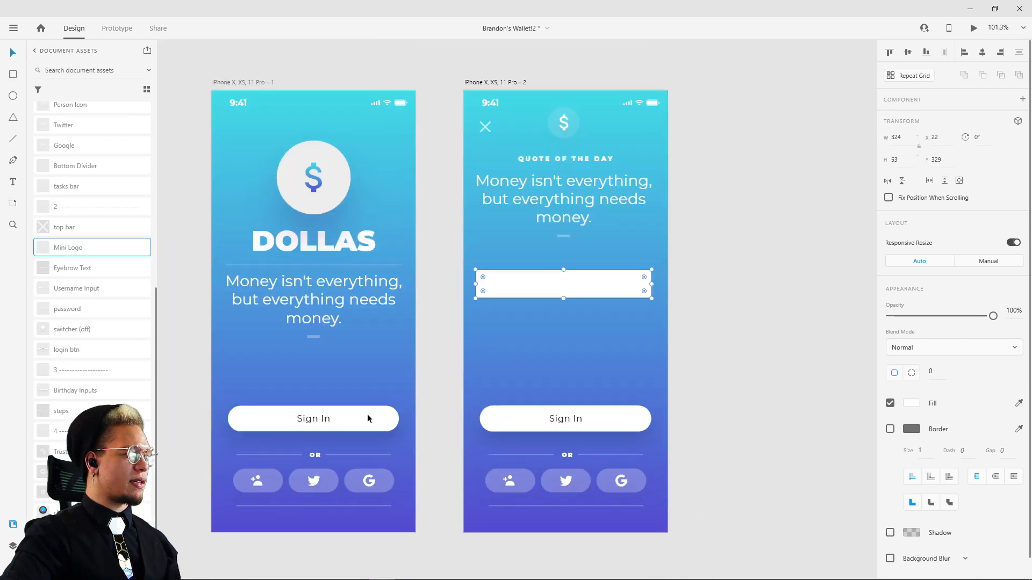
Step: Resize the new rectangle to match the Sign In button, with width 315 and height 48
click(366, 414)
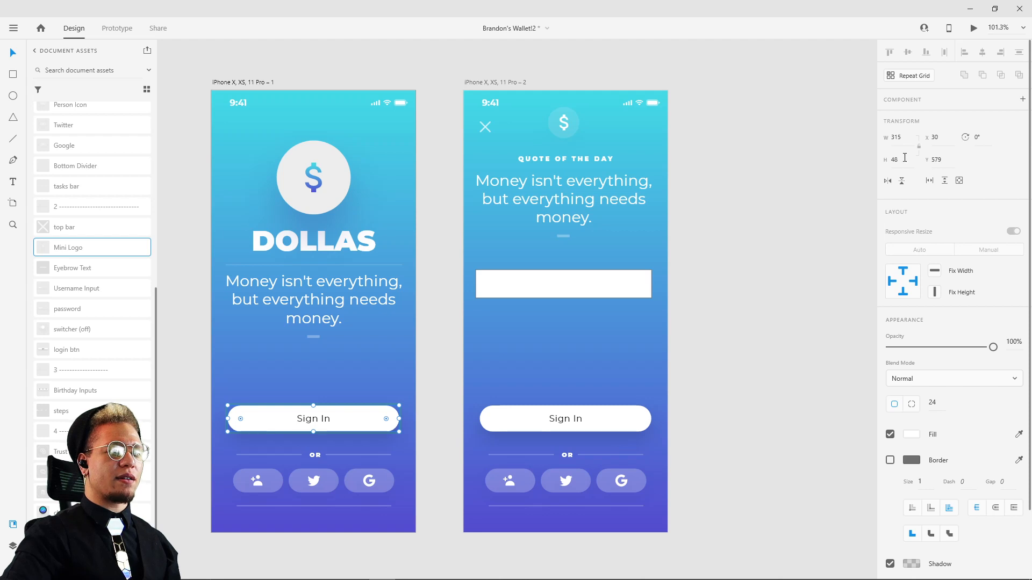
drag(904, 157, 889, 161)
click(821, 244)
click(582, 283)
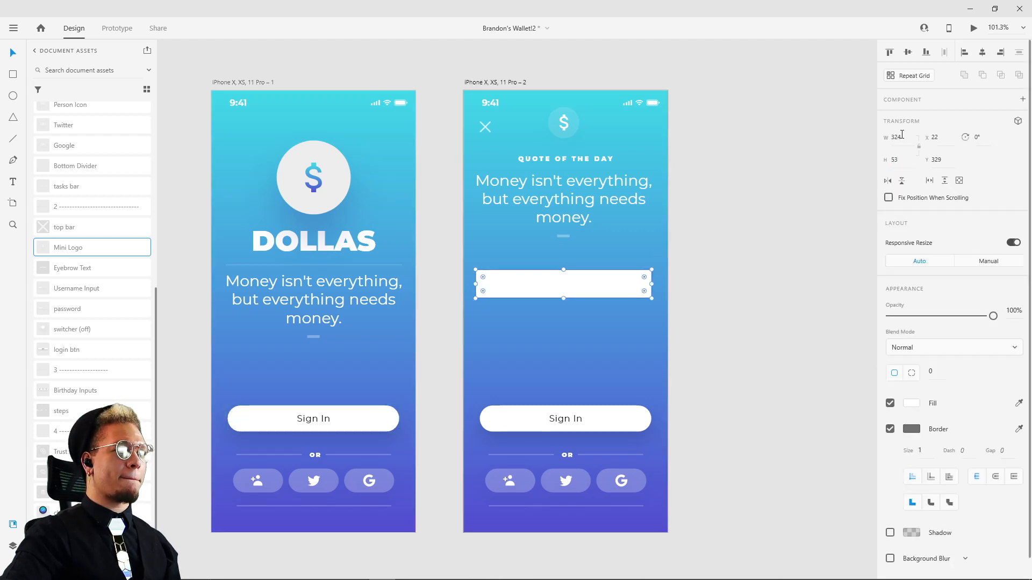
click(905, 139)
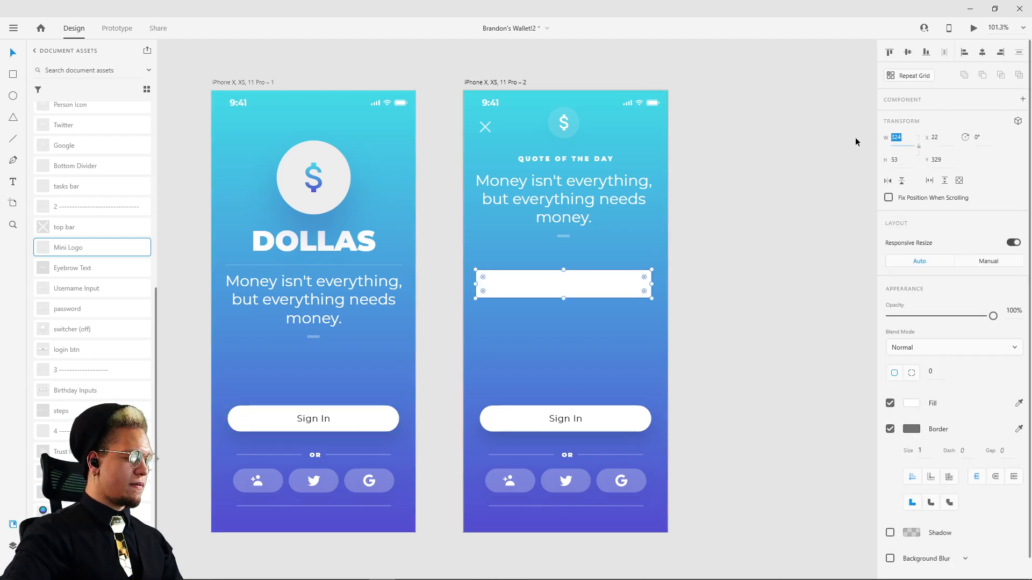
text(315)
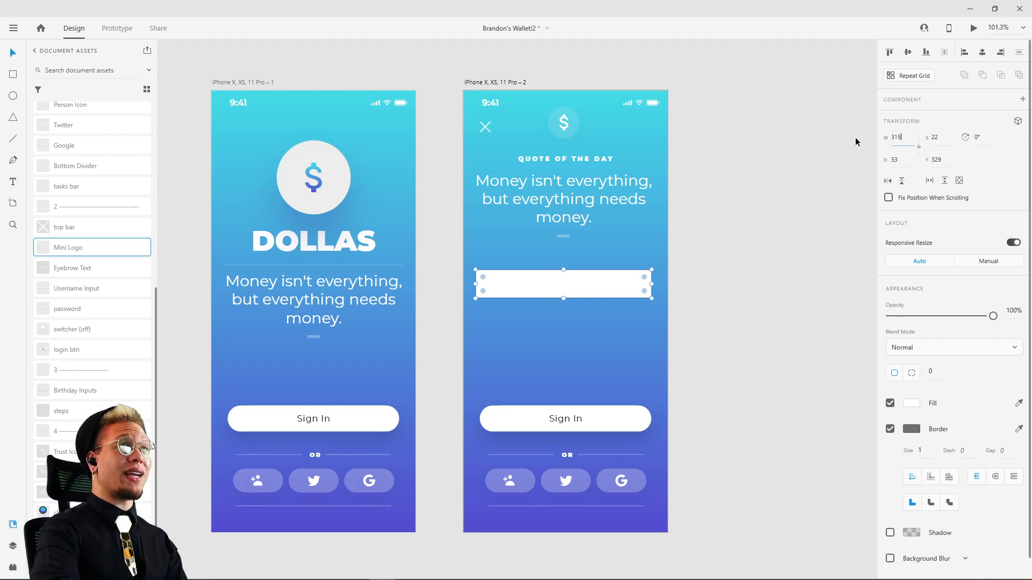
key(Return)
click(910, 161)
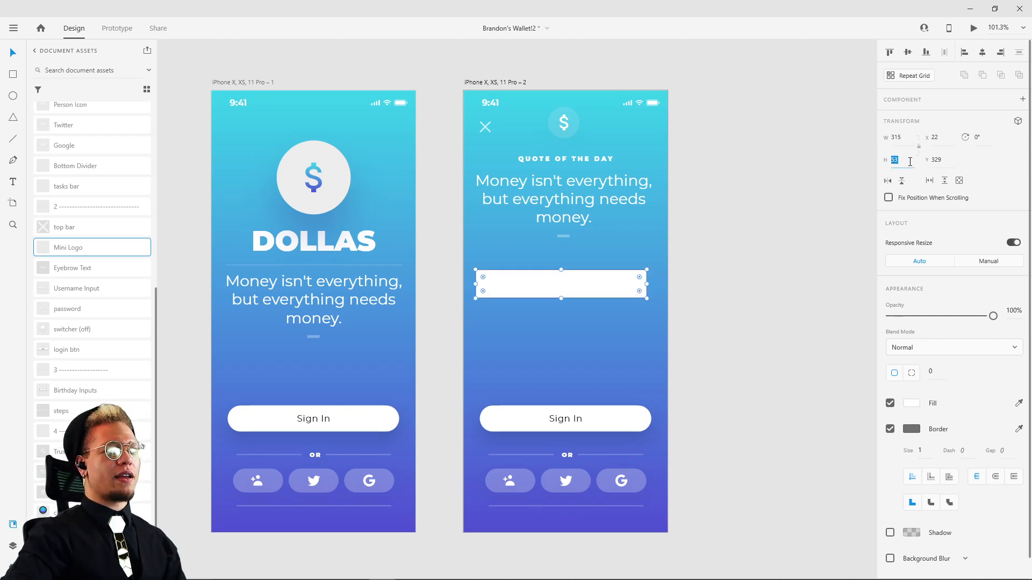
text(48)
key(Return)
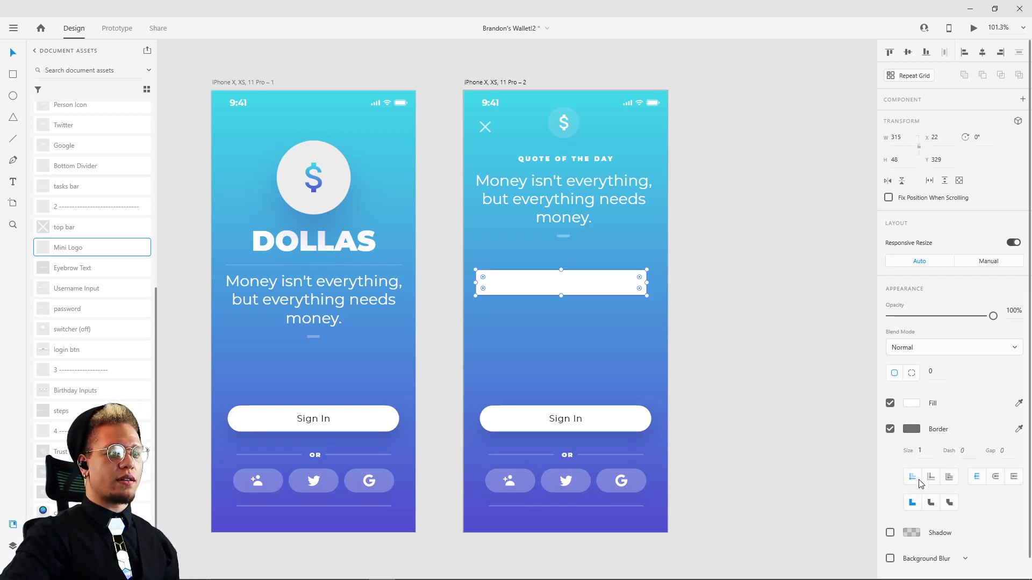
Step: Round the username field's ends with a corner radius of 205
click(929, 376)
text(205)
key(Return)
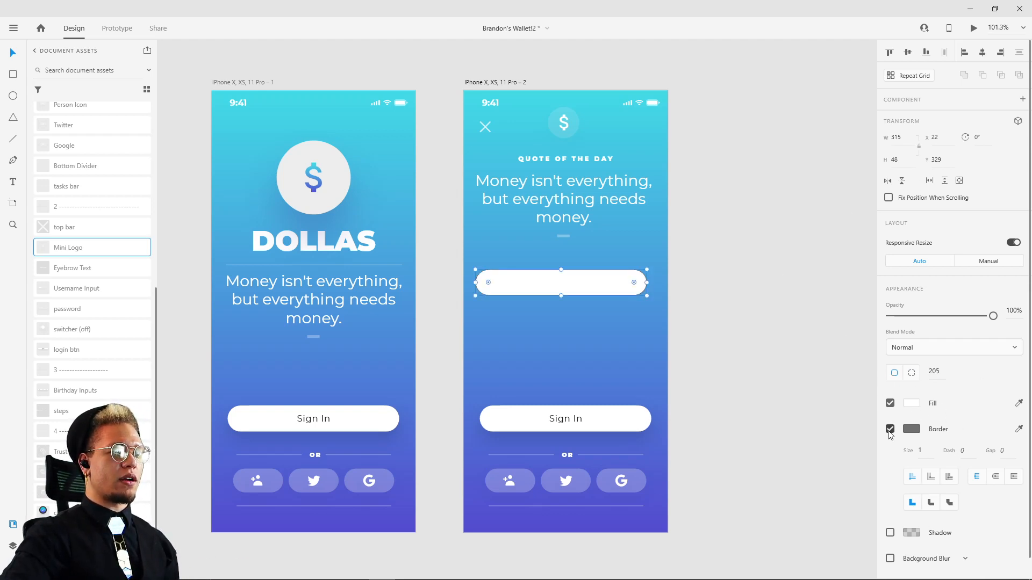
Step: Give the username field a white #FFFFFF border at 25% opacity
click(890, 428)
click(891, 428)
click(911, 429)
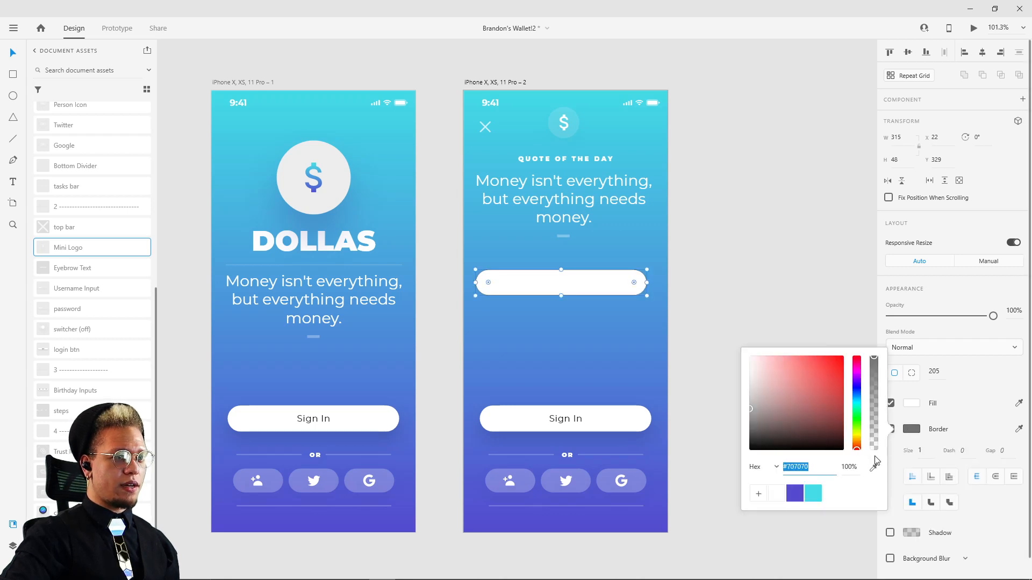
click(777, 495)
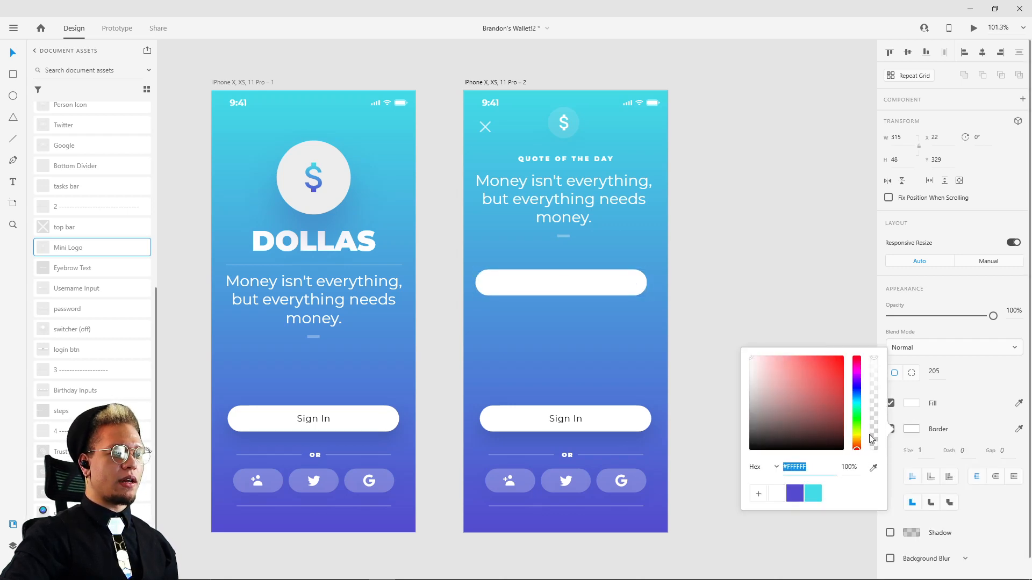
click(876, 362)
drag(876, 362, 879, 430)
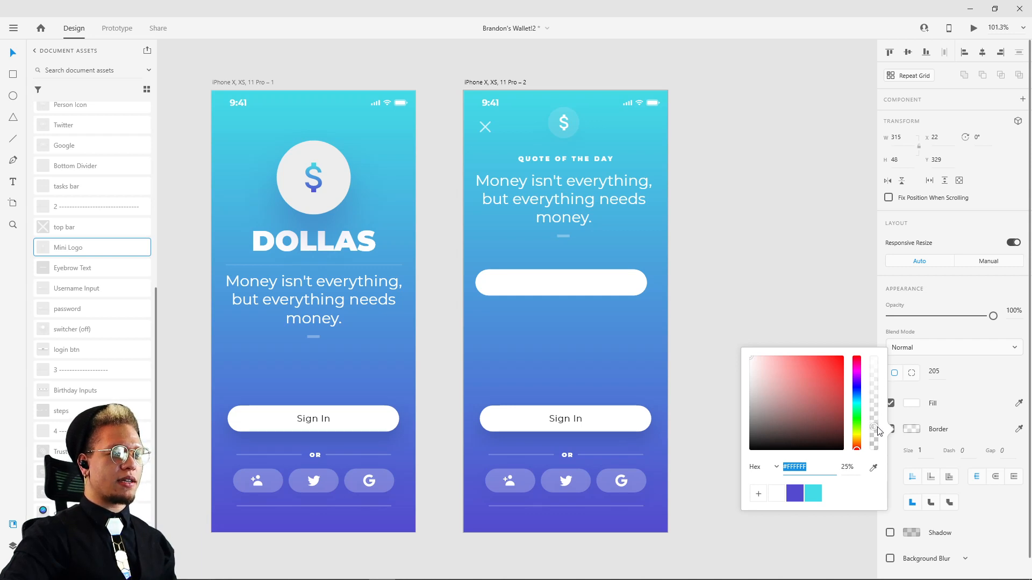
click(764, 298)
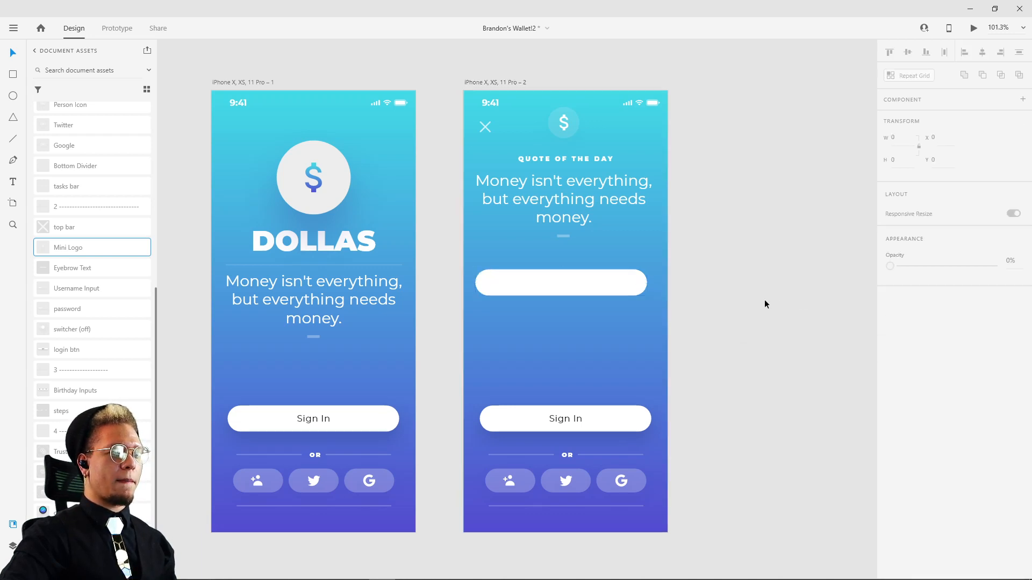
Step: Make the username field's white fill semi-transparent, at about 32% opacity
click(613, 282)
click(916, 405)
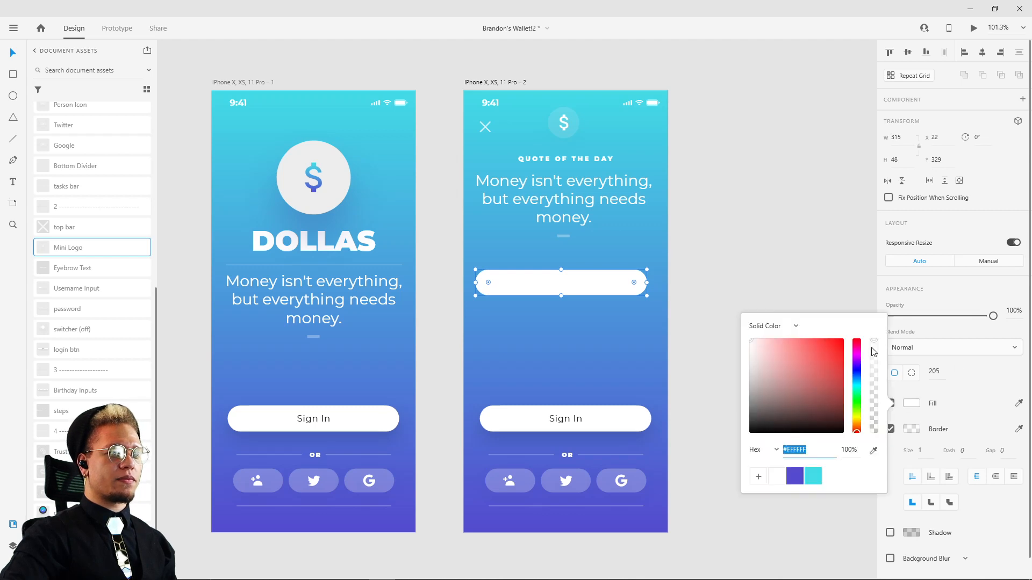
drag(874, 352, 884, 416)
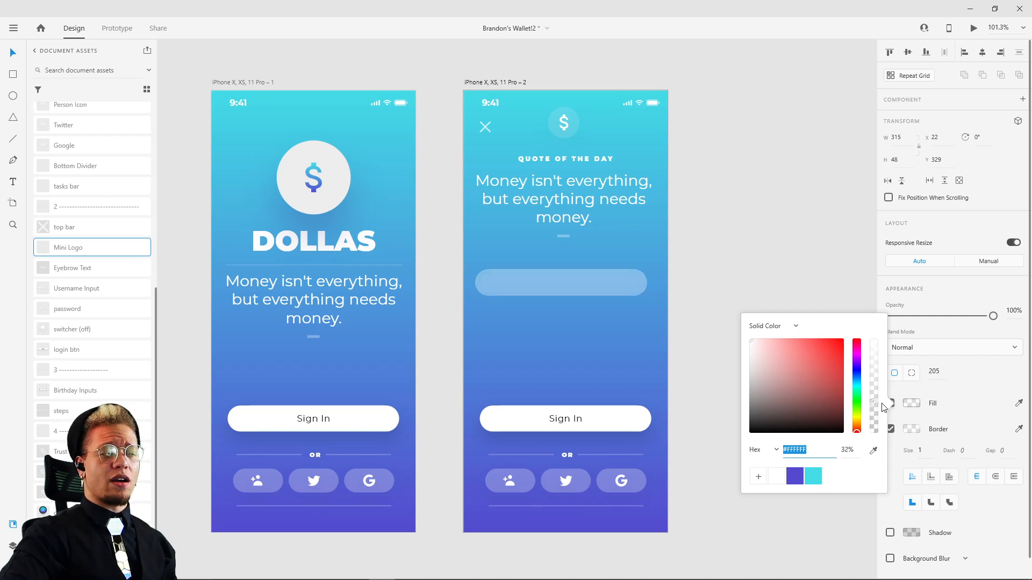
drag(881, 410, 877, 406)
click(980, 381)
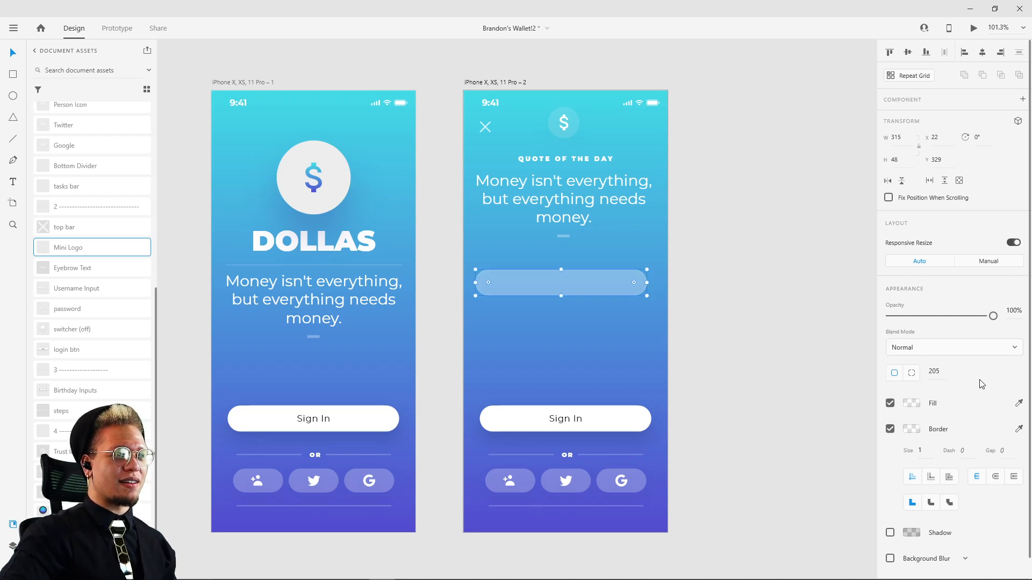
click(625, 285)
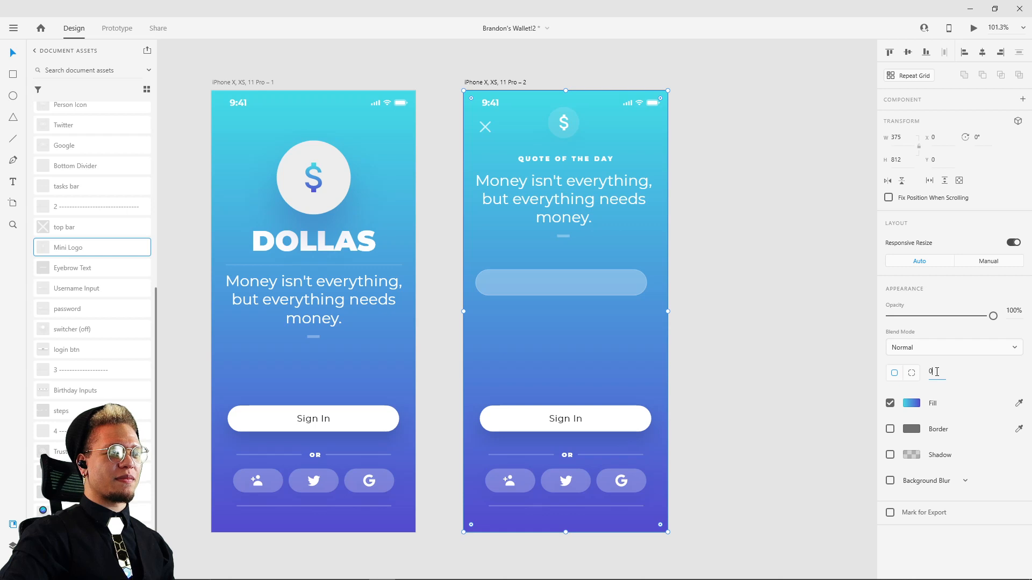
Step: Set the username field's border size to 2
drag(938, 368, 944, 349)
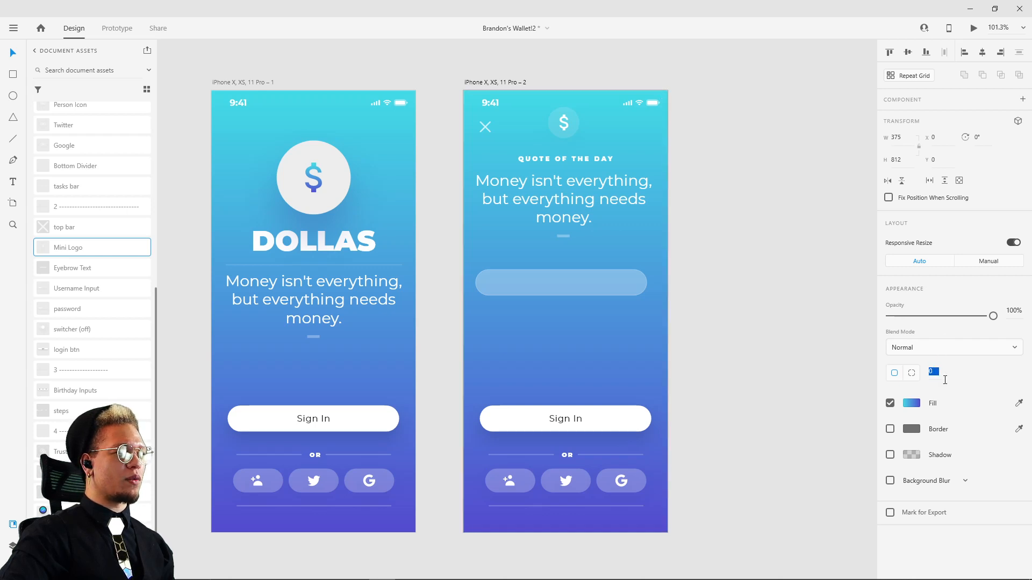
click(723, 295)
click(610, 286)
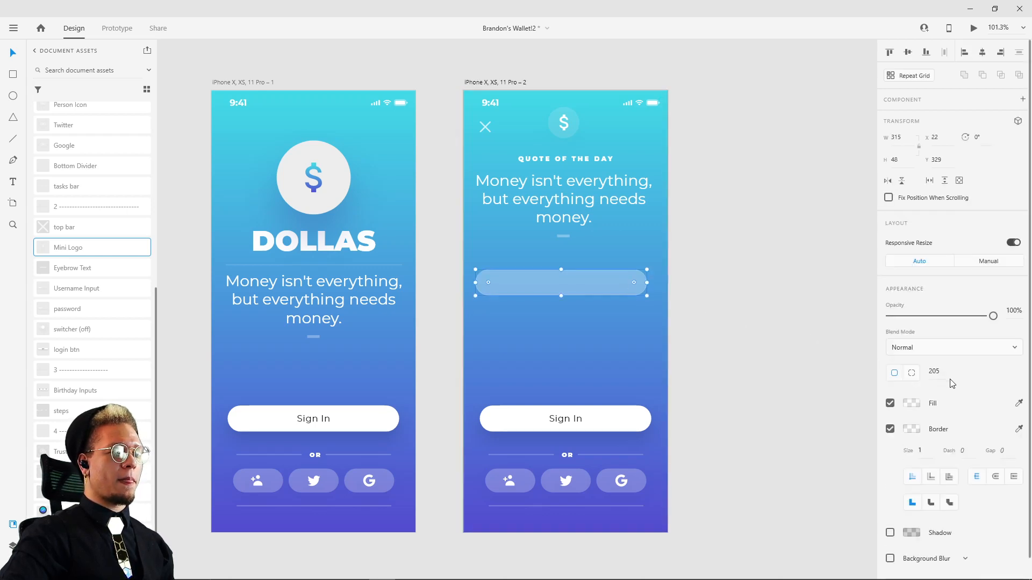
scroll(544, 243, up, 10)
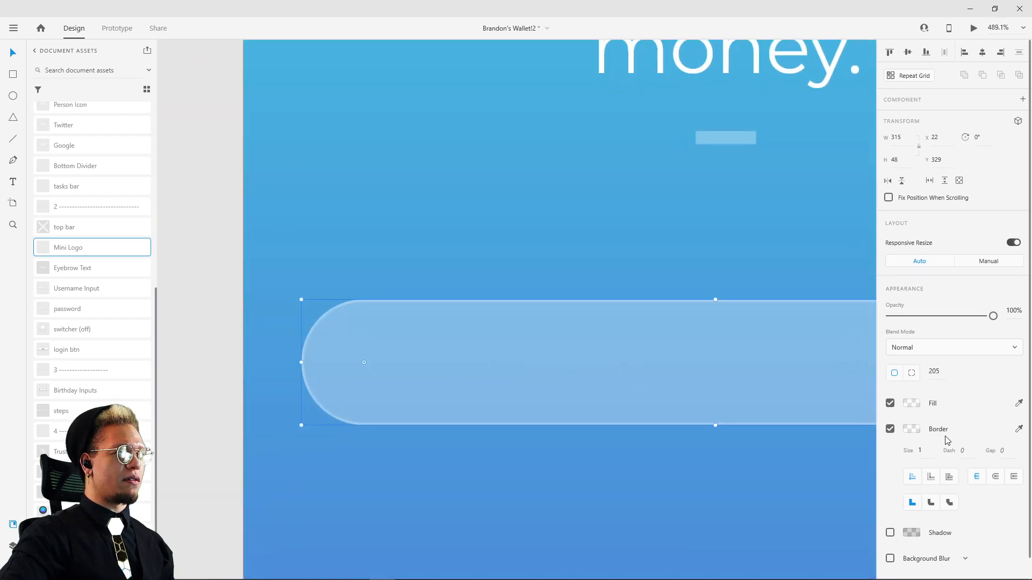
key(Up)
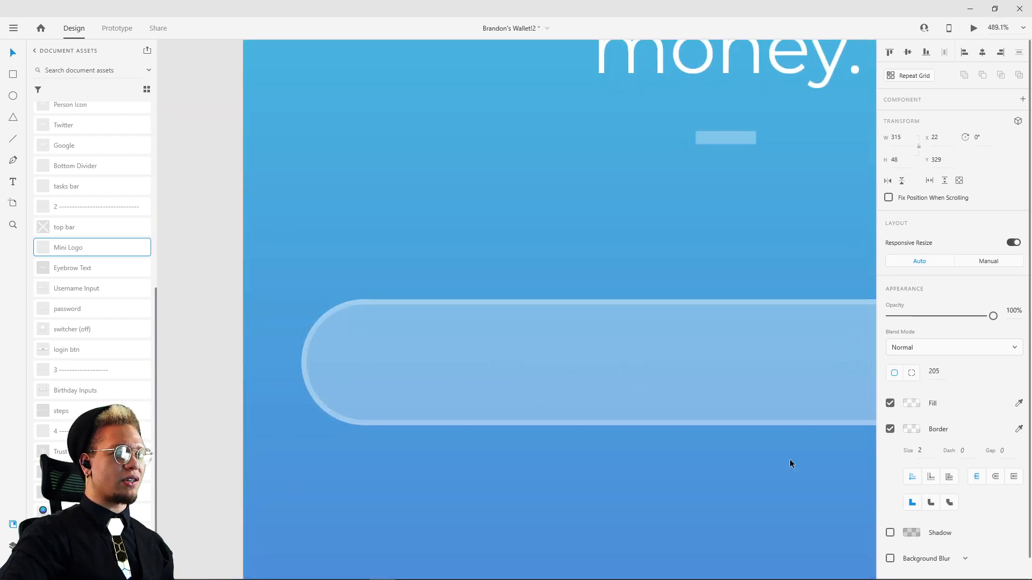
scroll(699, 458, down, 6)
Step: Raise the username field's border opacity to about 47% and centre the field horizontally on the artboard at X 30
click(918, 431)
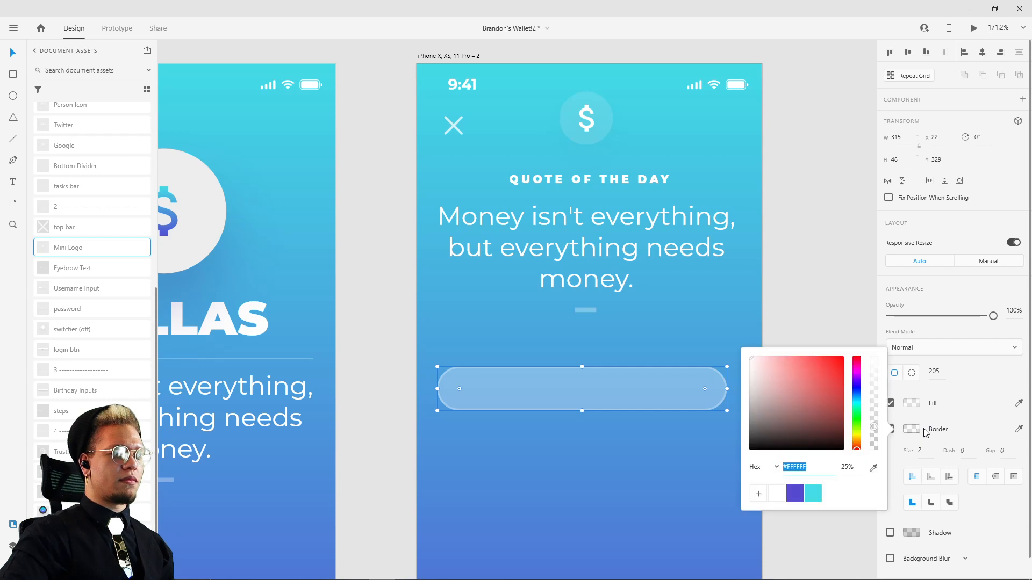
mouse_move(873, 430)
mouse_down()
mouse_move(877, 399)
mouse_move(877, 412)
mouse_up()
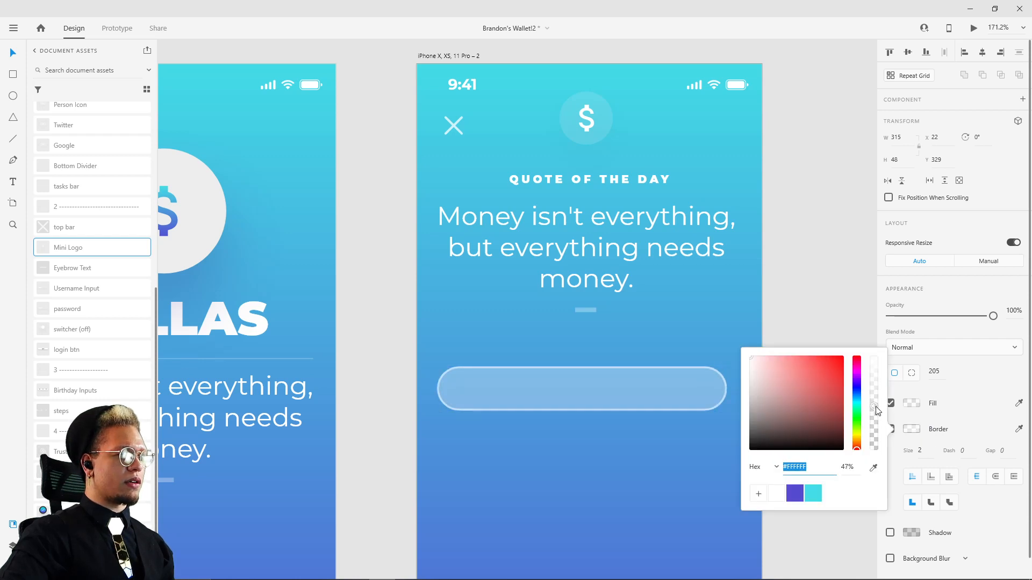
click(806, 344)
drag(805, 370, 764, 309)
mouse_move(623, 330)
mouse_down()
mouse_move(638, 329)
mouse_move(630, 335)
mouse_up()
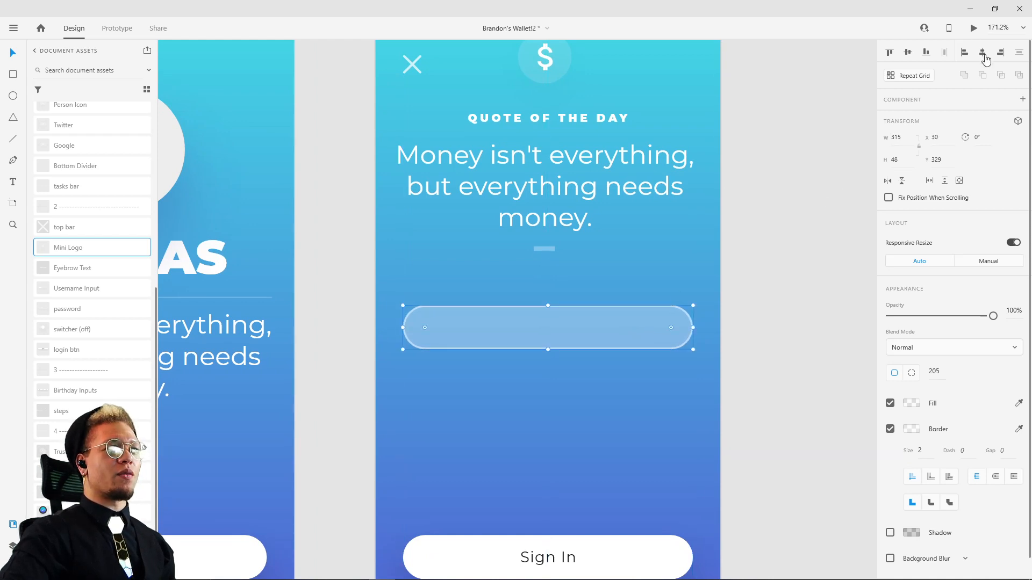
Step: Group the QUOTE OF THE DAY heading, quote text and small divider, and centre the group horizontally on the artboard
click(546, 196)
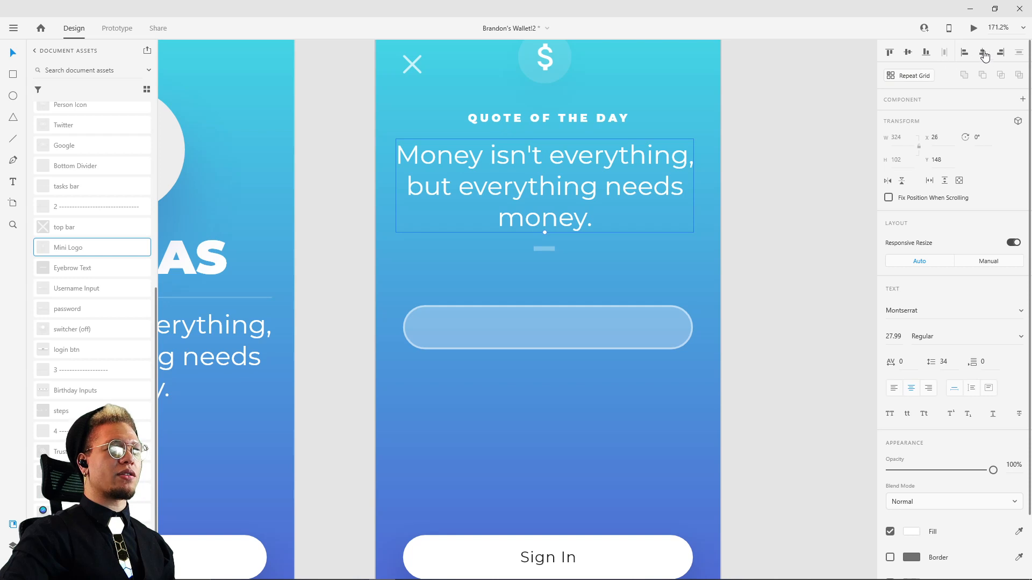
shift+click(543, 118)
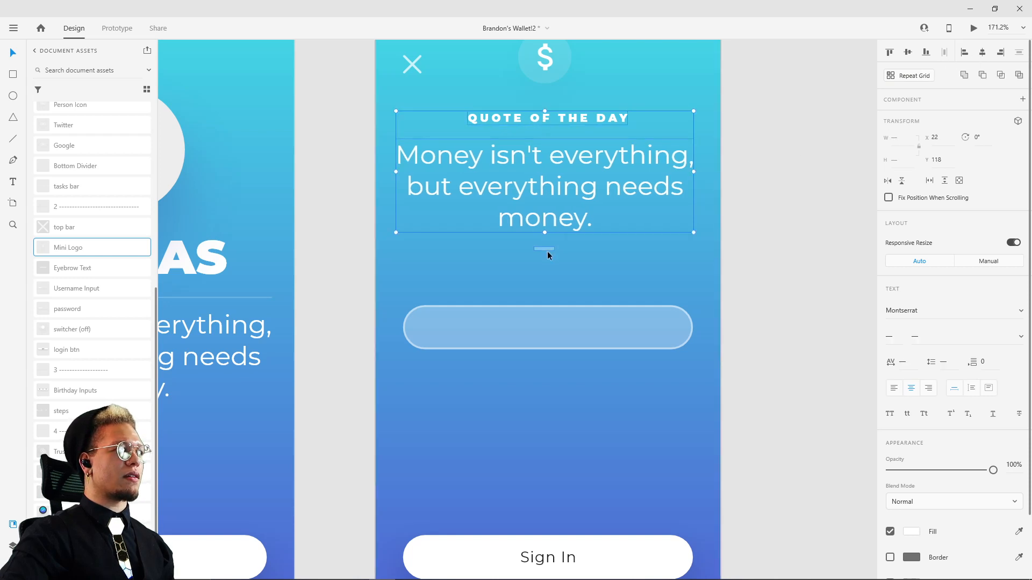
shift+click(547, 249)
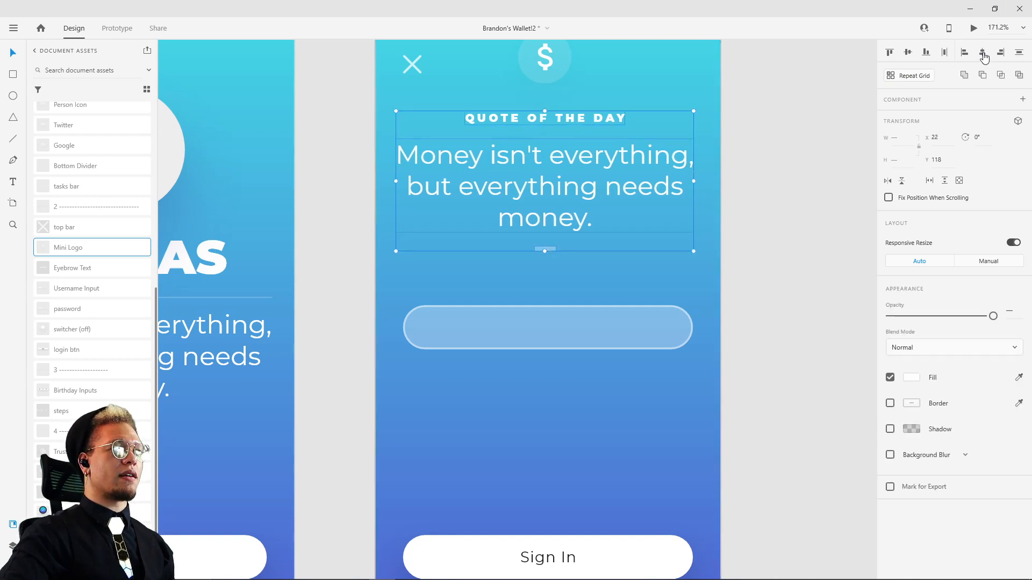
key(ctrl+g)
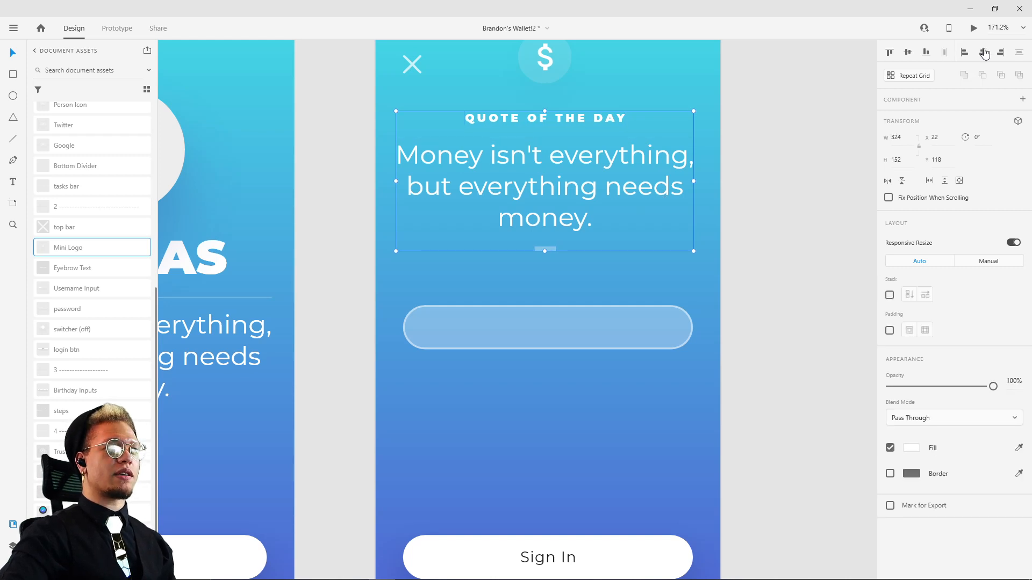
click(982, 52)
click(783, 159)
Step: Move the mini logo and quote group down slightly, and lower the close icon to line up with the logo's centre
scroll(782, 159, down, 3)
drag(776, 163, 729, 195)
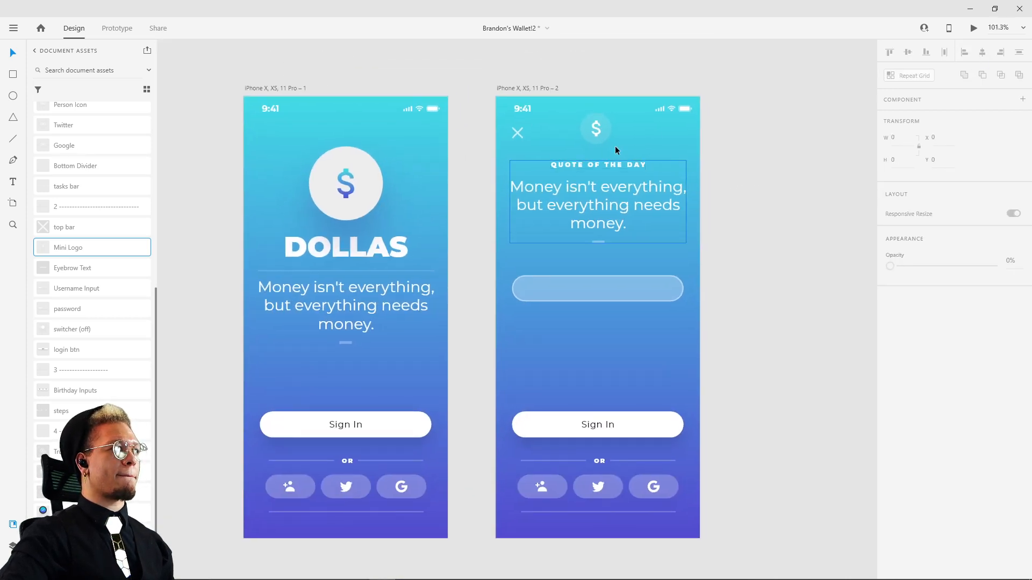
drag(686, 119, 606, 228)
click(518, 248)
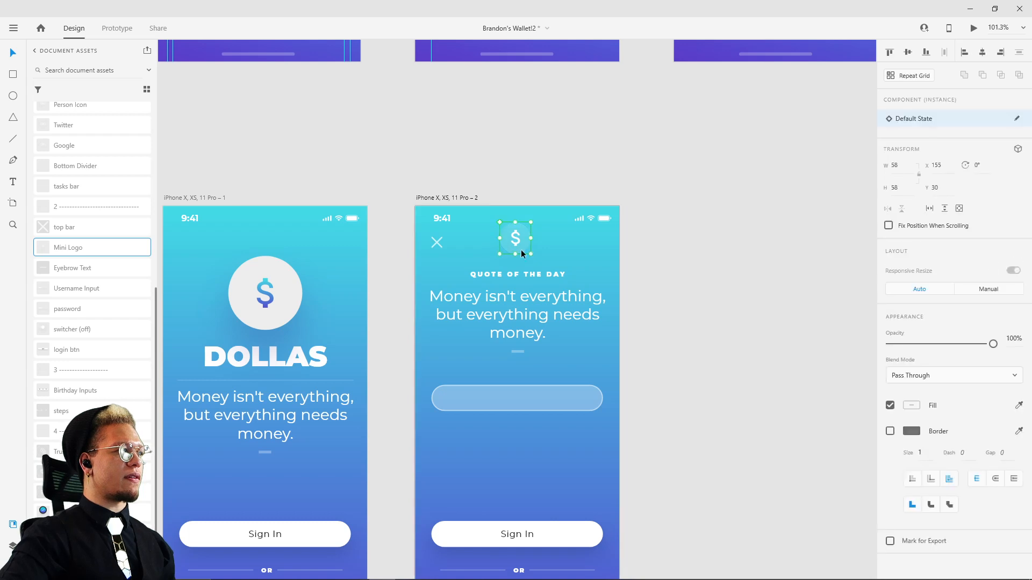
shift+click(516, 276)
drag(530, 276, 534, 286)
click(435, 241)
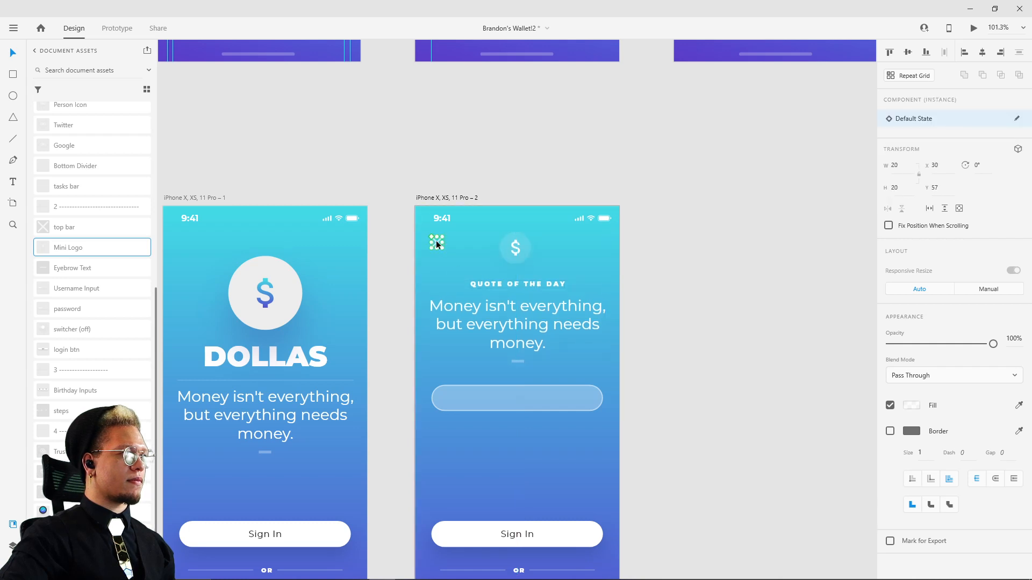
click(742, 285)
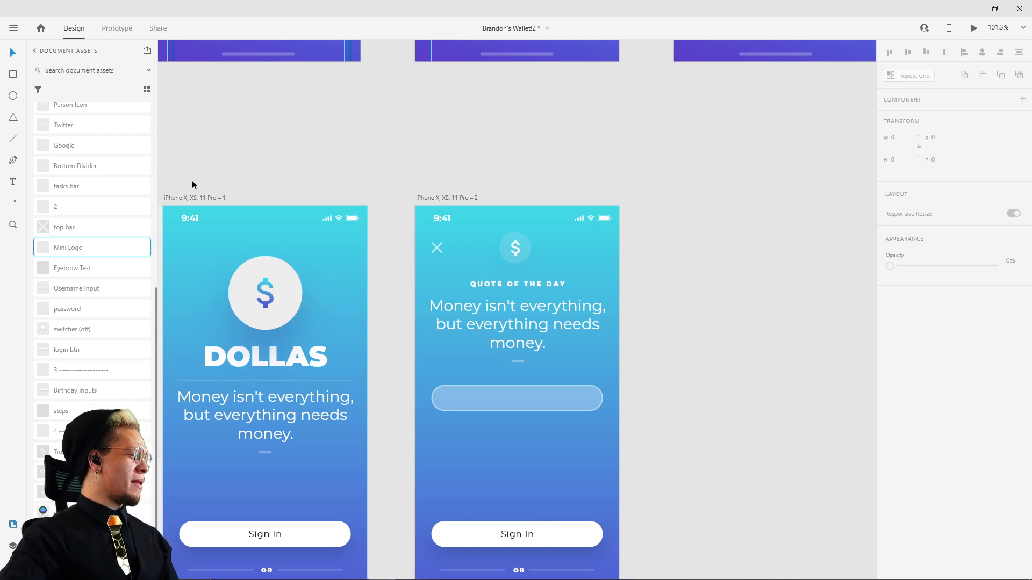
Step: Duplicate the username field directly below itself to make the password field
drag(350, 155, 379, 143)
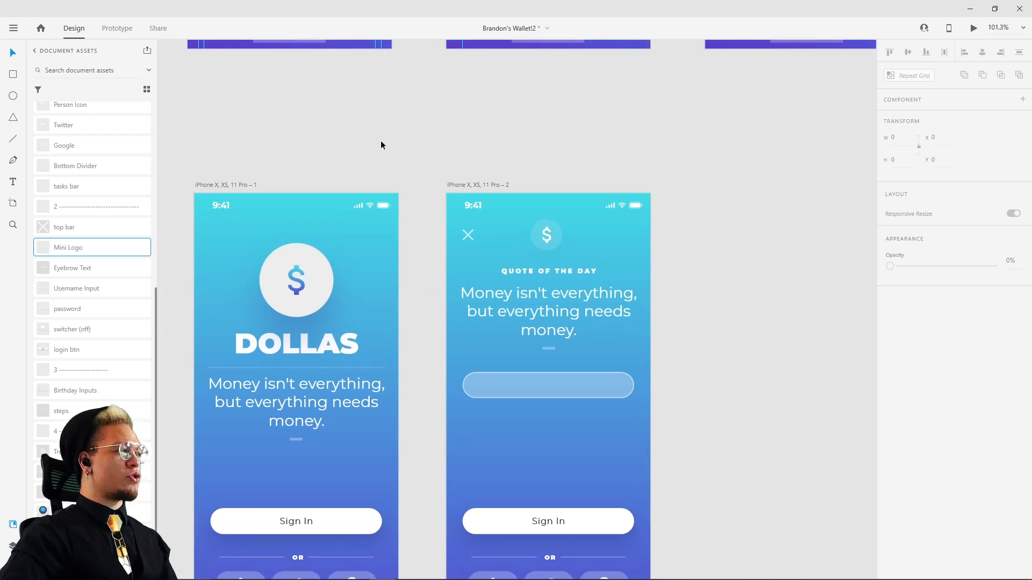
click(561, 385)
drag(560, 384, 567, 424)
Step: Make the upper input field's white #FFFFFF border fully opaque at 100%
drag(824, 274, 729, 276)
click(496, 369)
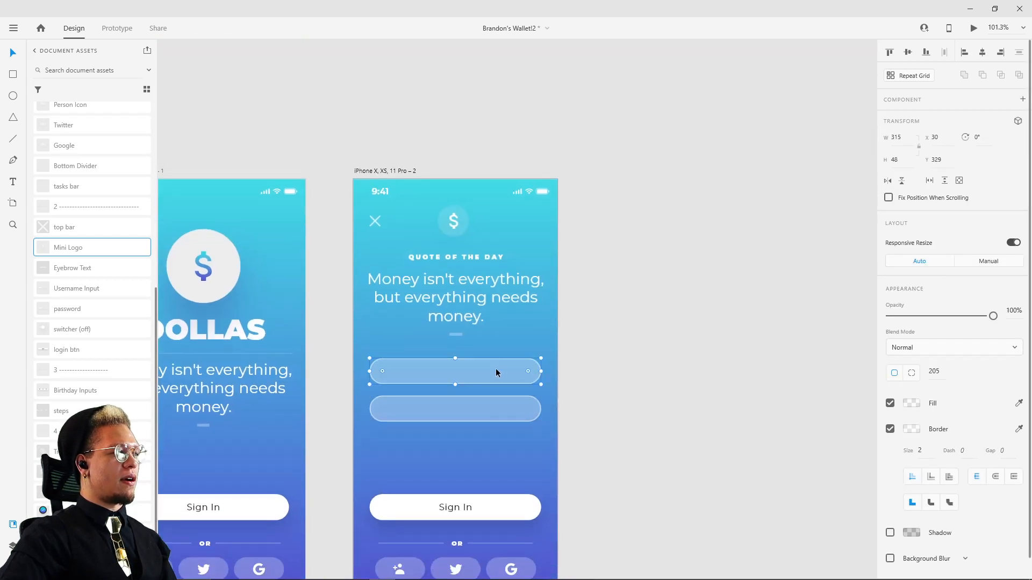
click(912, 430)
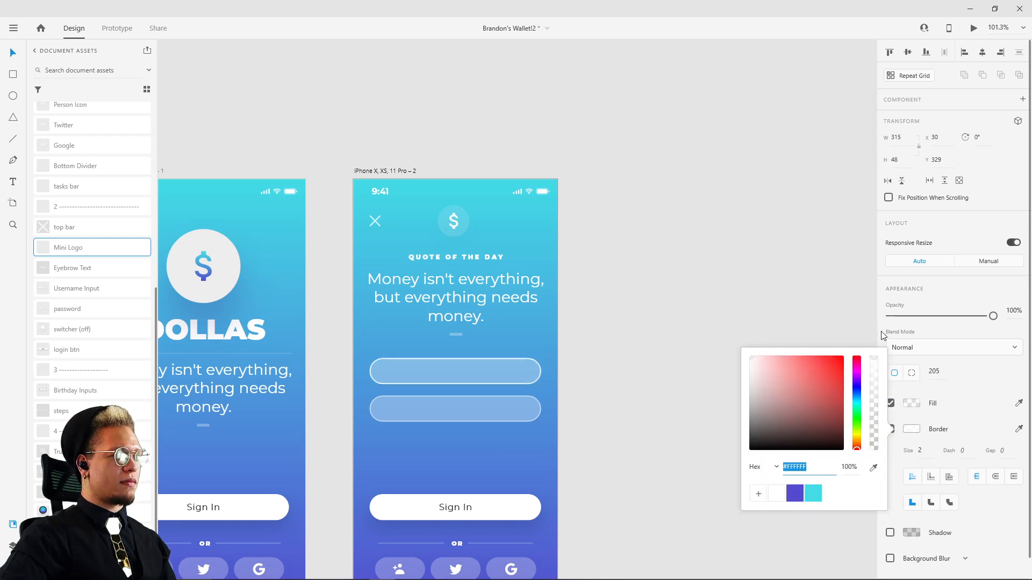
click(672, 349)
Step: Move the lower input field up slightly to tighten the gap between the two fields
click(452, 408)
drag(495, 424, 495, 414)
click(593, 395)
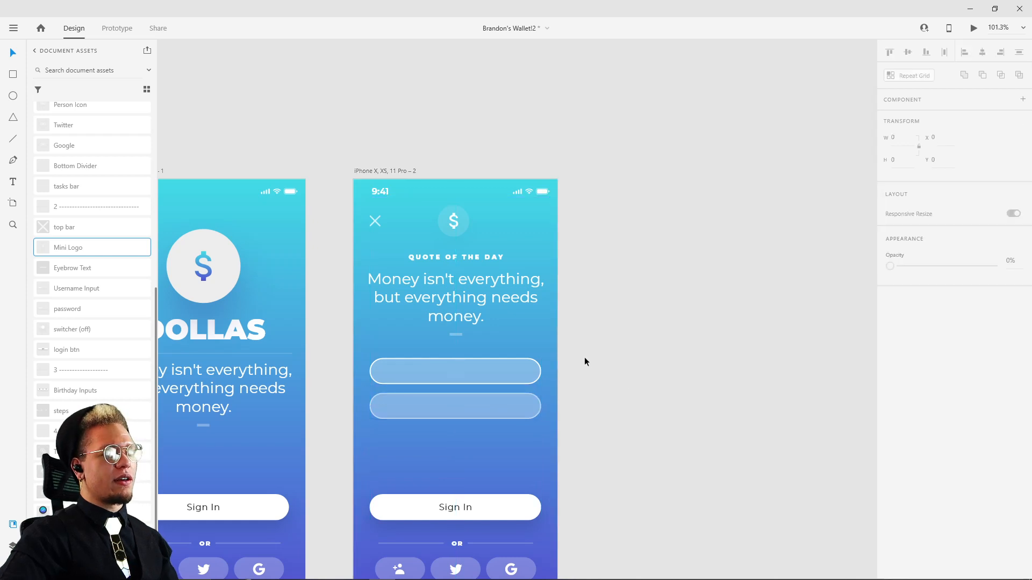
Step: Preview the login screen beside its artboard to check the layout and field borders, and close the preview
click(974, 30)
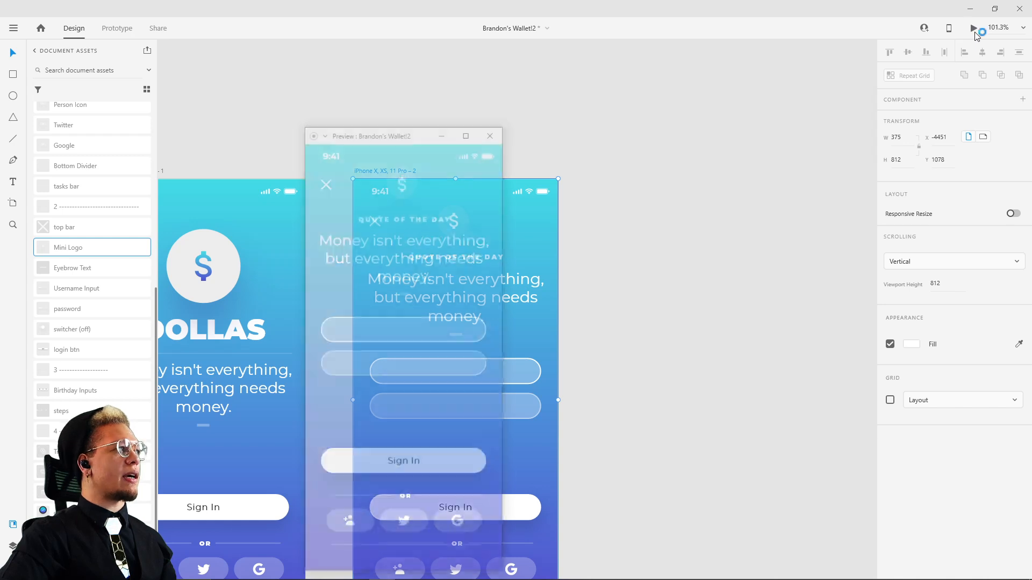
drag(370, 134, 690, 97)
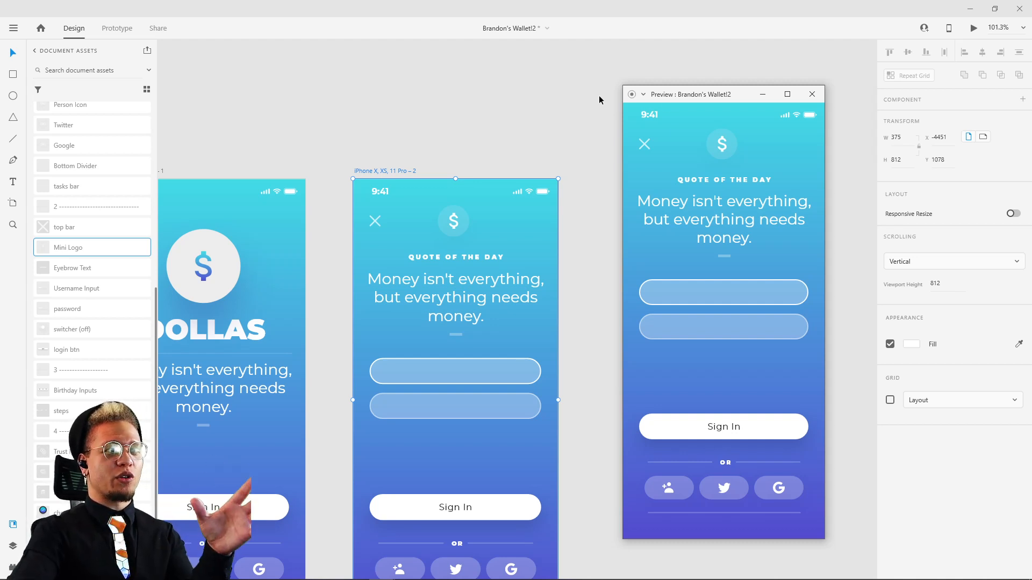
click(812, 94)
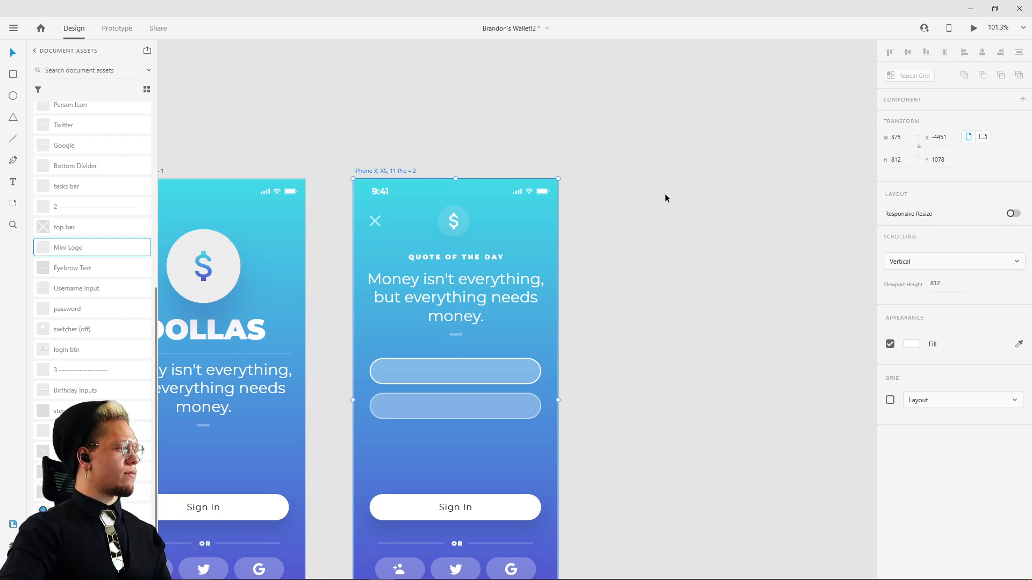
drag(672, 251, 675, 188)
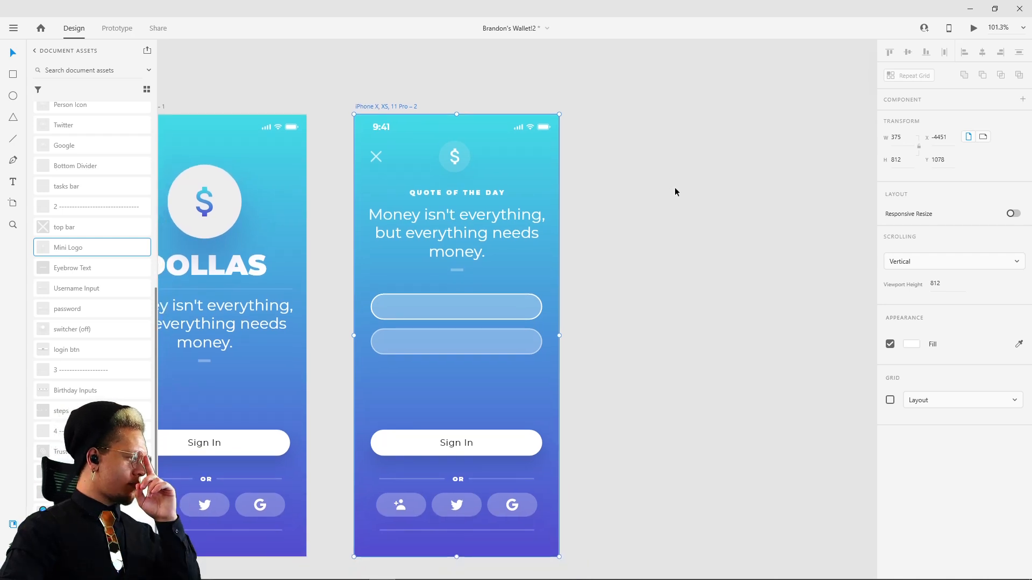
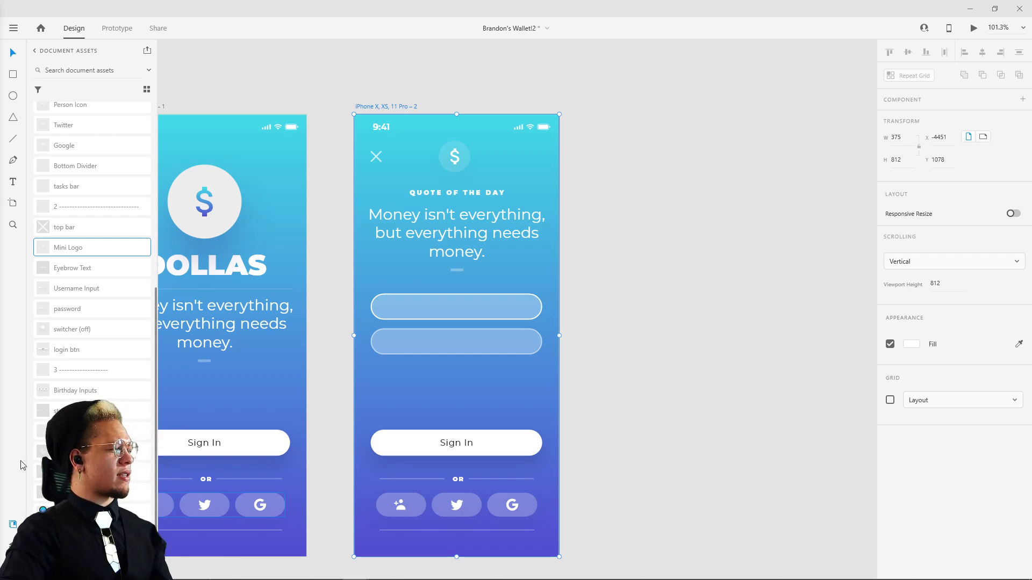
Step: Examine the upper input field's border and its spacing to the field below and the Sign In button
click(655, 285)
scroll(652, 335, down, 1)
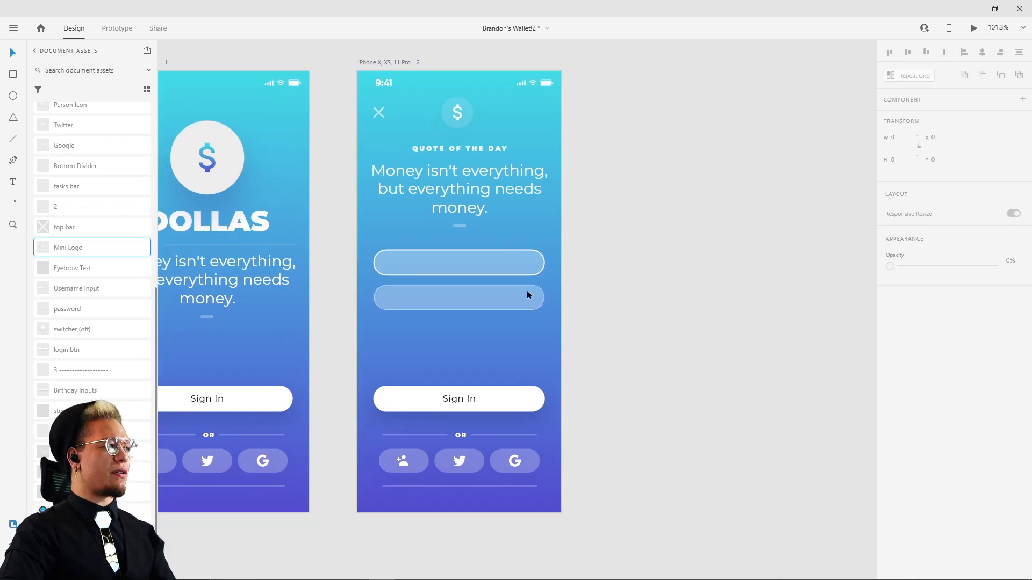
click(508, 261)
scroll(508, 263, up, 5)
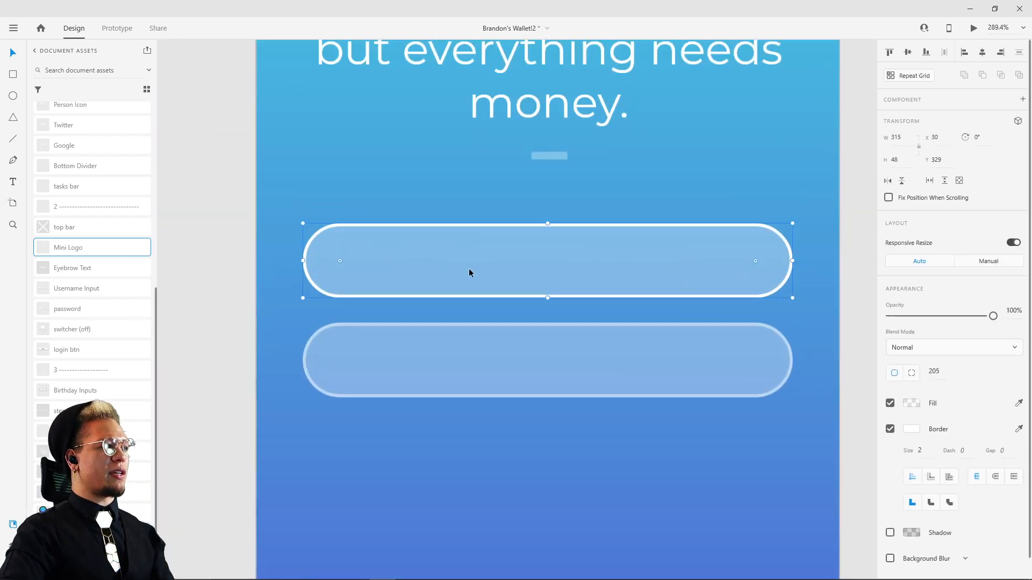
drag(468, 270, 507, 233)
key(ctrl+z)
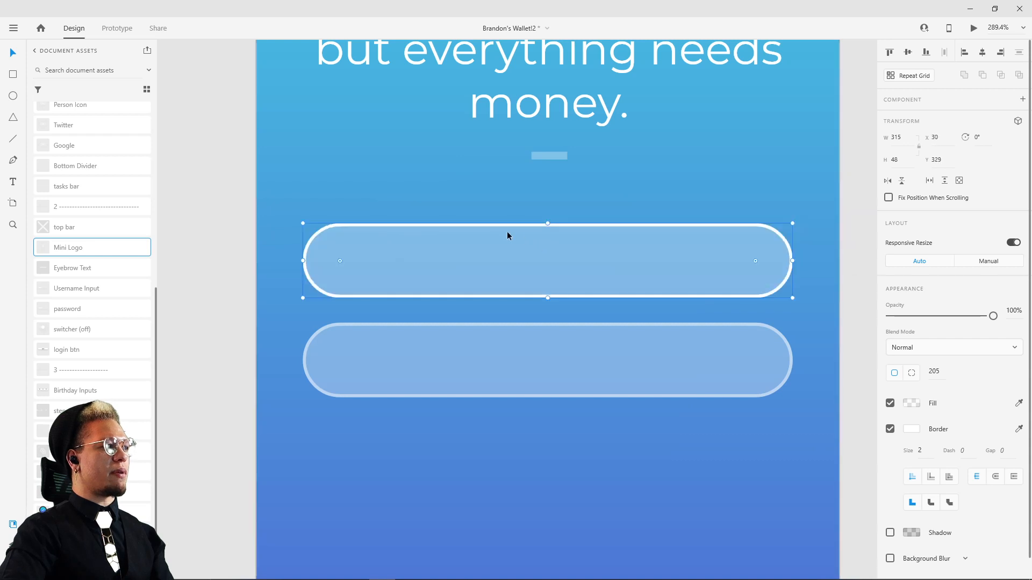
scroll(532, 318, down, 3)
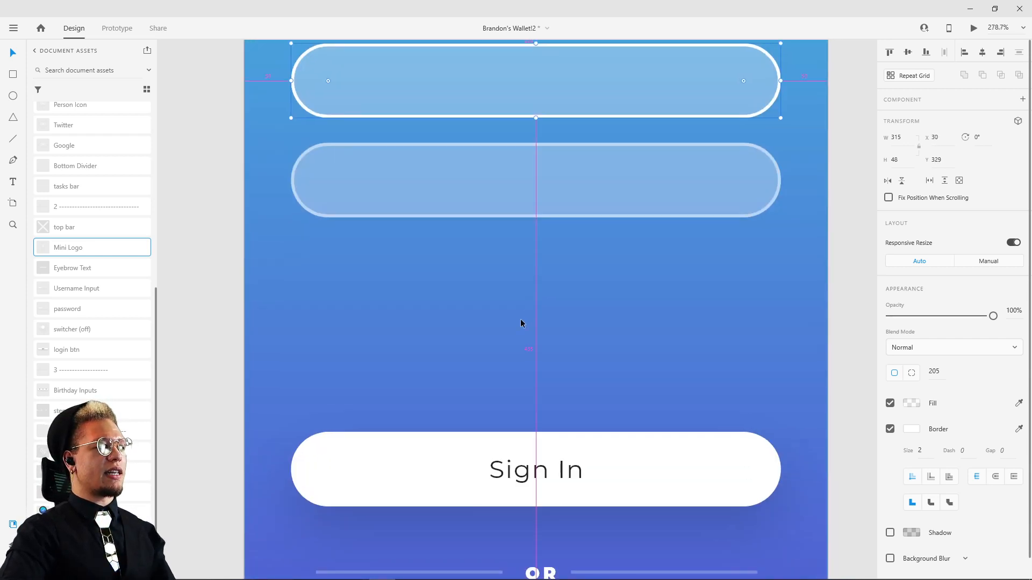
scroll(520, 319, down, 4)
drag(534, 318, 588, 323)
key(ctrl+z)
drag(672, 320, 541, 503)
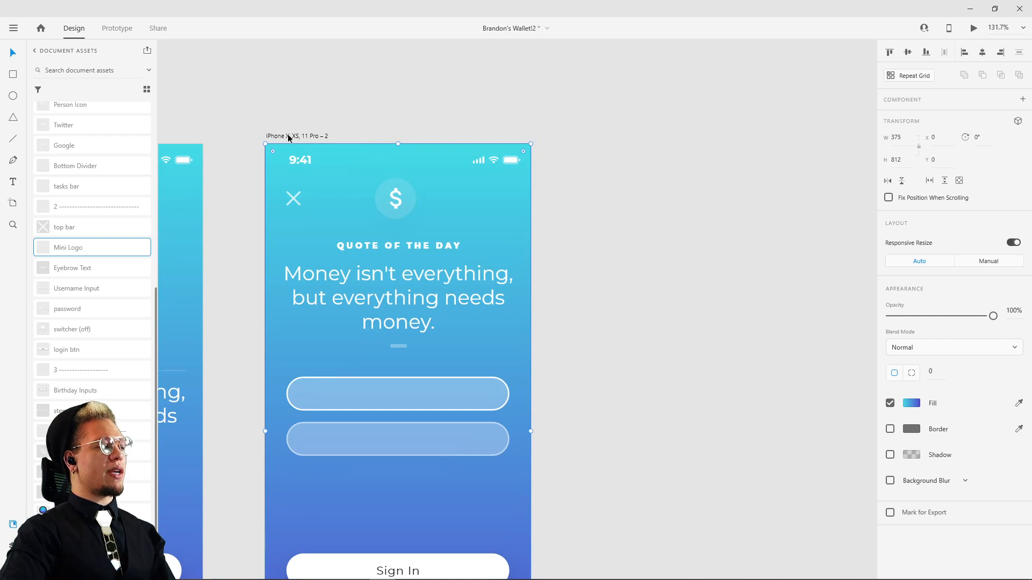
Step: Duplicate the login artboard beside the original and move the copy's gradient background out onto the empty canvas
drag(282, 136, 687, 138)
drag(727, 108, 490, 75)
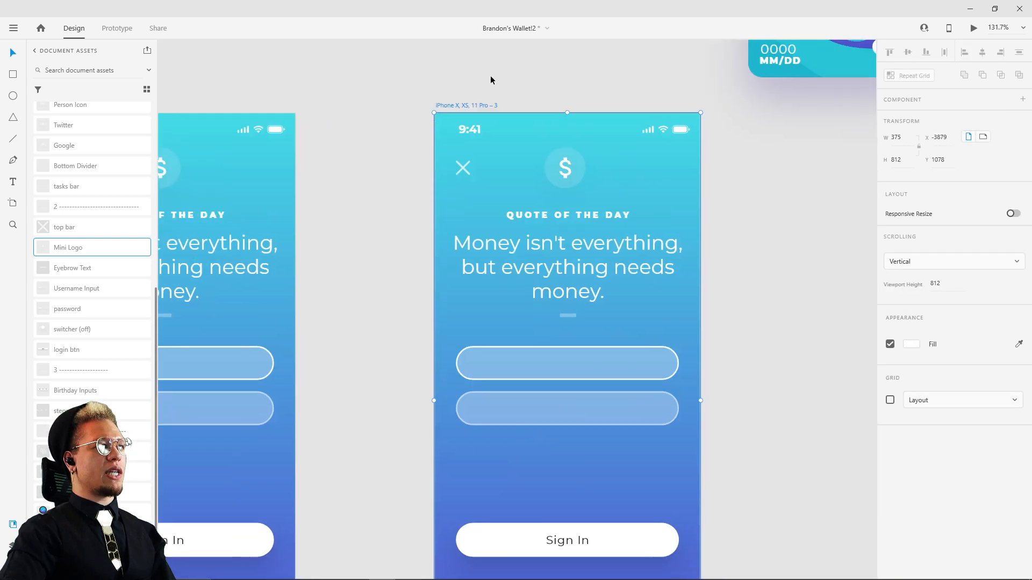
drag(529, 130, 774, 191)
scroll(794, 204, right, 5)
scroll(795, 204, down, 2)
Step: Draw a white 151 by 151 borderless square on the loose gradient background, make it semi-transparent, and move it to the lower right corner
key(e)
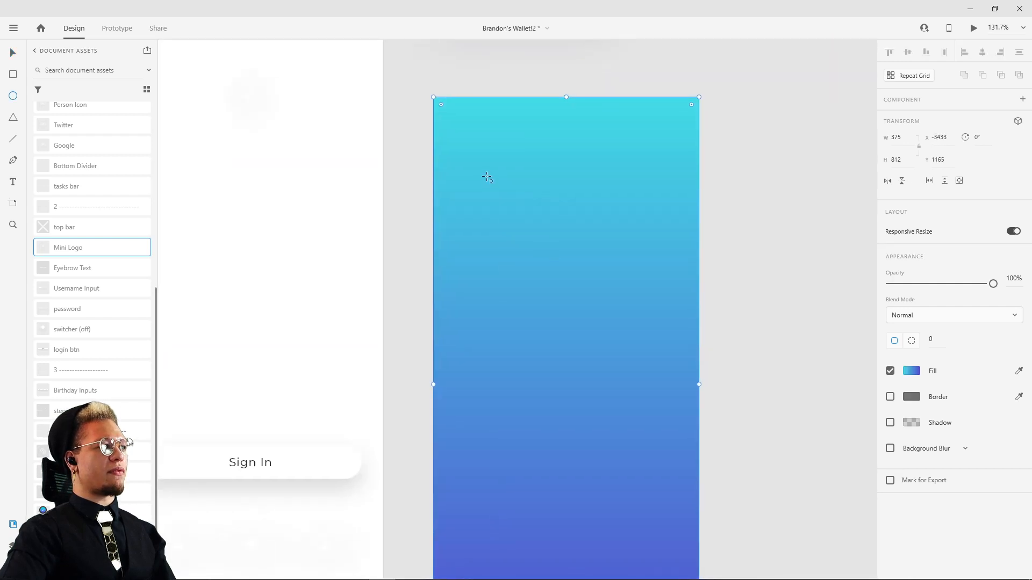
drag(475, 155, 581, 260)
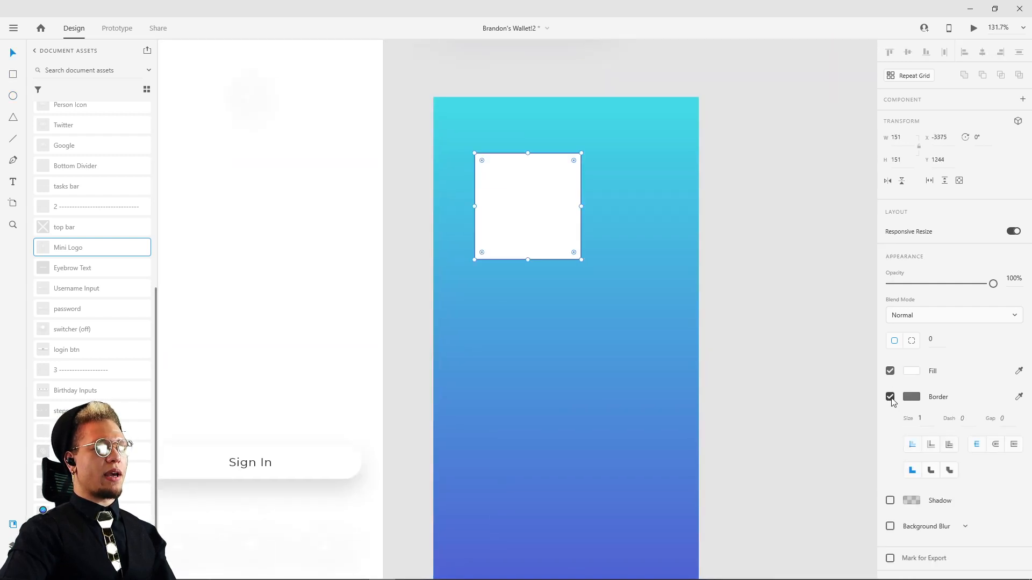
click(890, 397)
drag(993, 283, 923, 288)
mouse_move(525, 211)
mouse_down()
mouse_move(540, 419)
mouse_move(554, 187)
mouse_move(555, 537)
mouse_move(543, 240)
mouse_move(486, 156)
mouse_move(638, 537)
mouse_move(631, 548)
mouse_up()
click(743, 420)
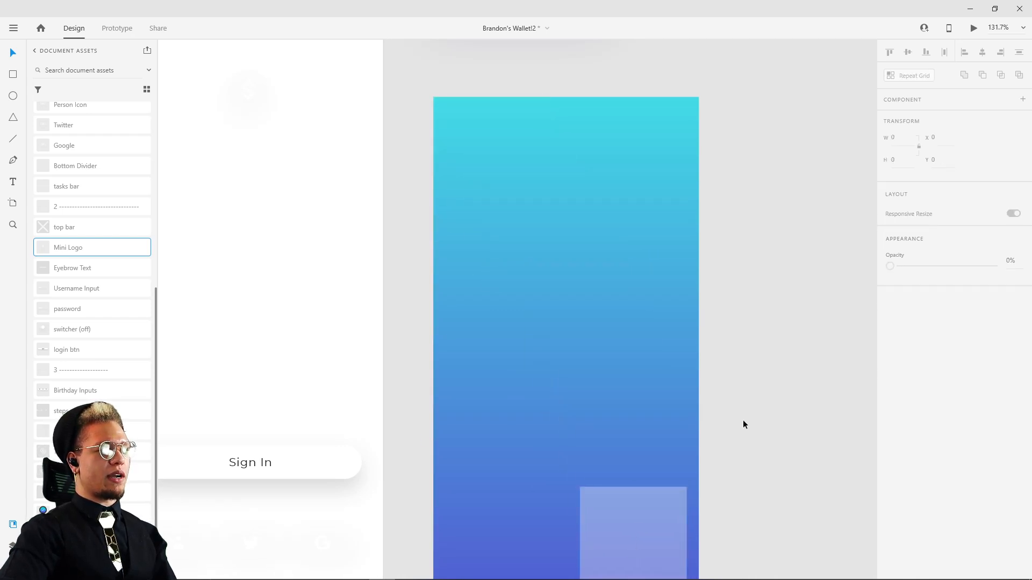
Step: Delete the trial square and loose gradient background, then remove the duplicated third artboard with all its contents
mouse_move(734, 229)
mouse_down()
mouse_move(607, 579)
mouse_move(607, 461)
mouse_up()
key(Delete)
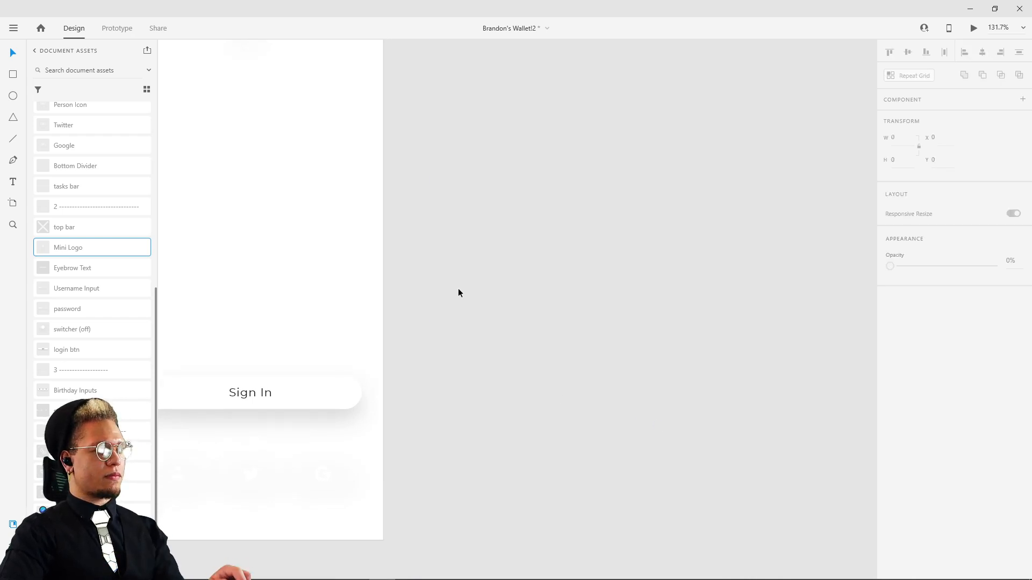
scroll(430, 232, down, 3)
drag(433, 210, 555, 289)
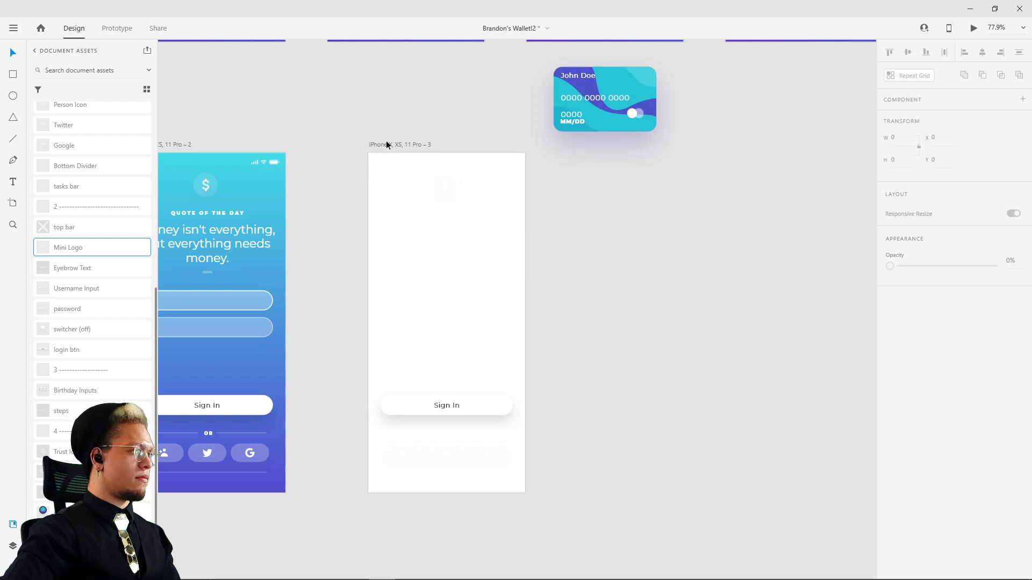
drag(345, 267, 439, 208)
key(ctrl+z)
drag(412, 246, 436, 219)
drag(443, 99, 775, 472)
key(Delete)
click(517, 99)
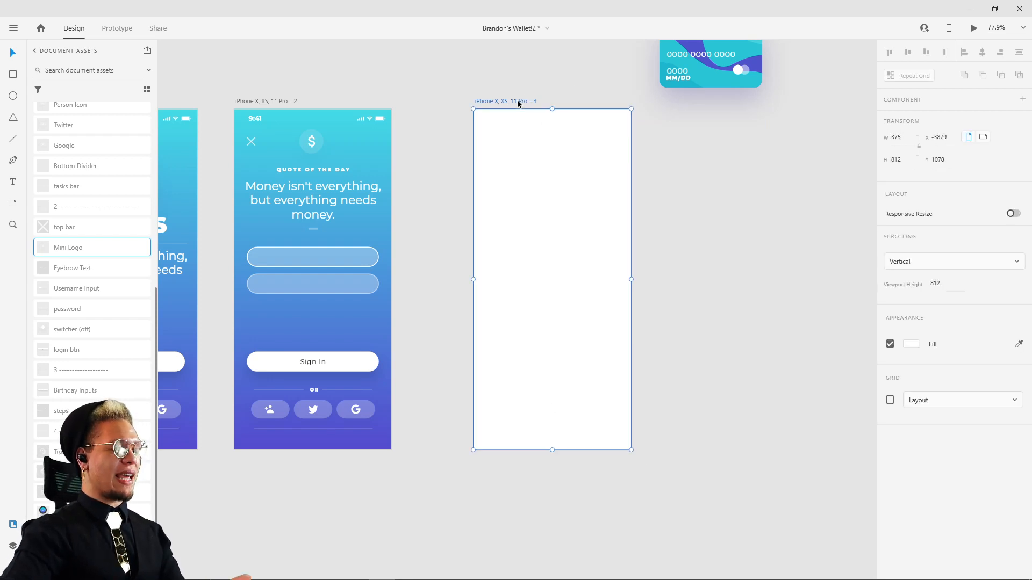
key(Delete)
Step: Compare the rebuilt login artboard with the finished reference login screen above it
drag(412, 168, 582, 222)
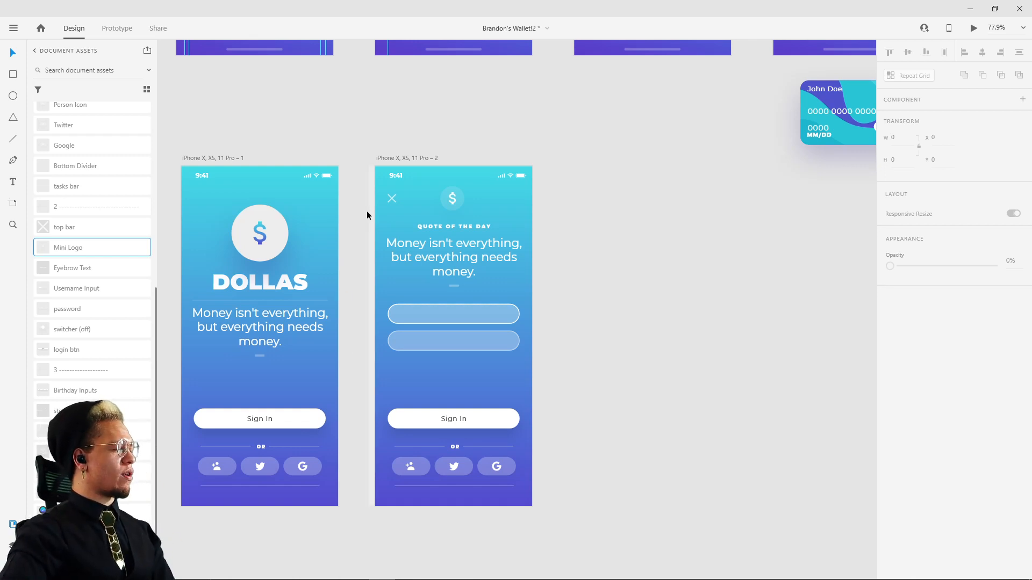
scroll(406, 239, up, 5)
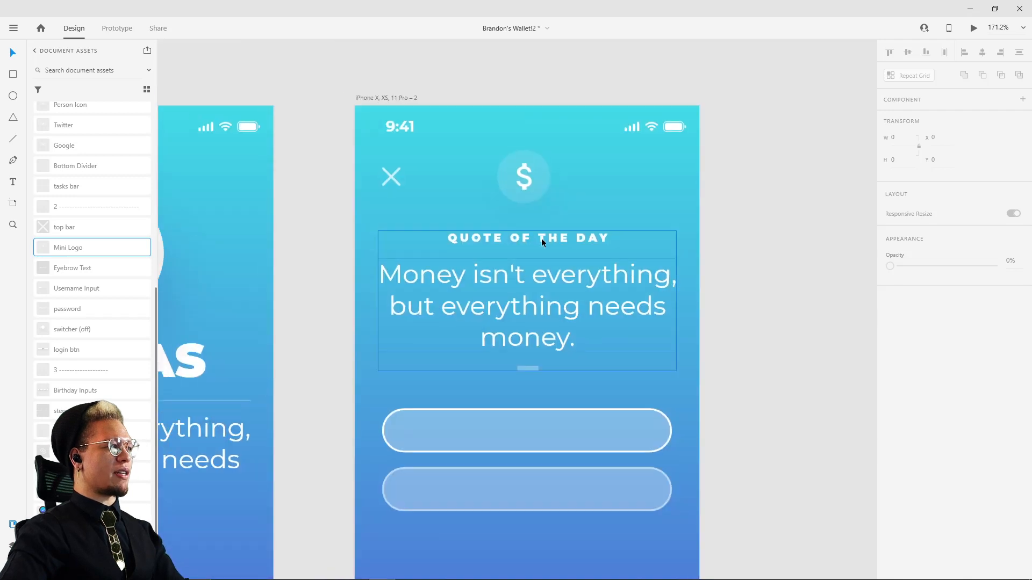
scroll(544, 237, down, 5)
drag(564, 182, 530, 329)
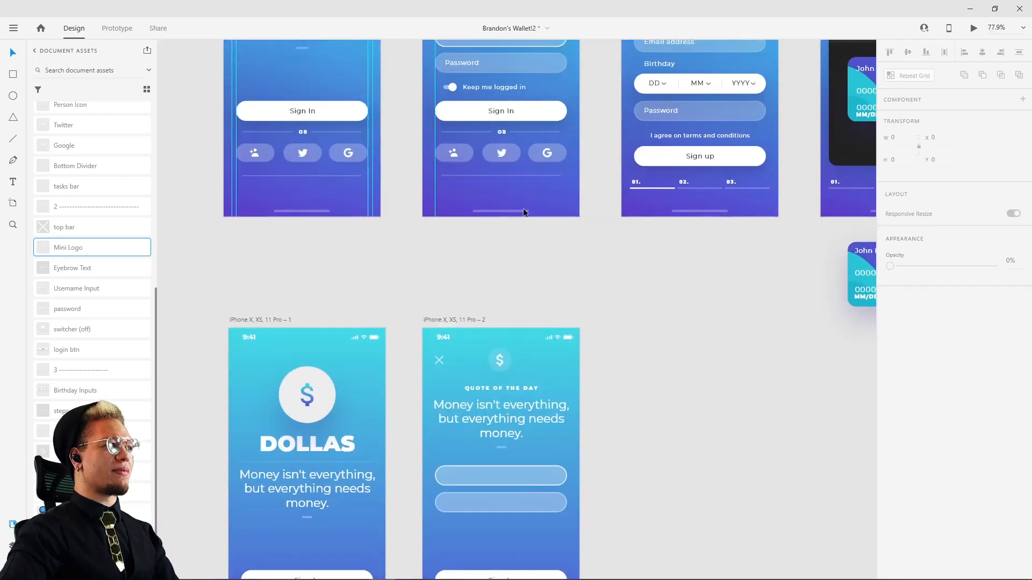
drag(525, 212, 527, 236)
scroll(566, 467, down, 3)
scroll(437, 433, up, 3)
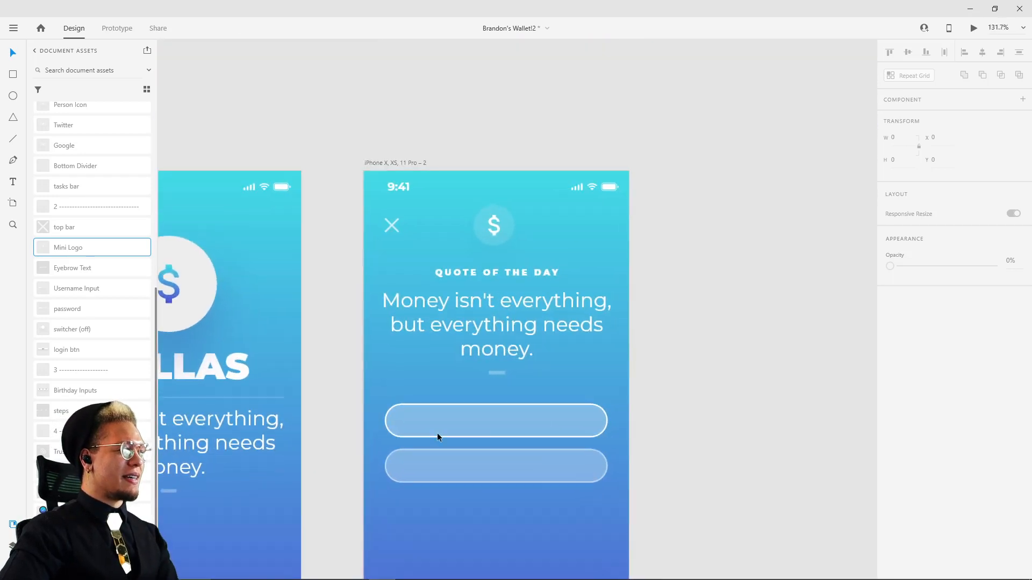
Step: Add the text USERNAME and place it at the left inside the upper input field, vertically centred, at about X 50, Y 346
click(403, 424)
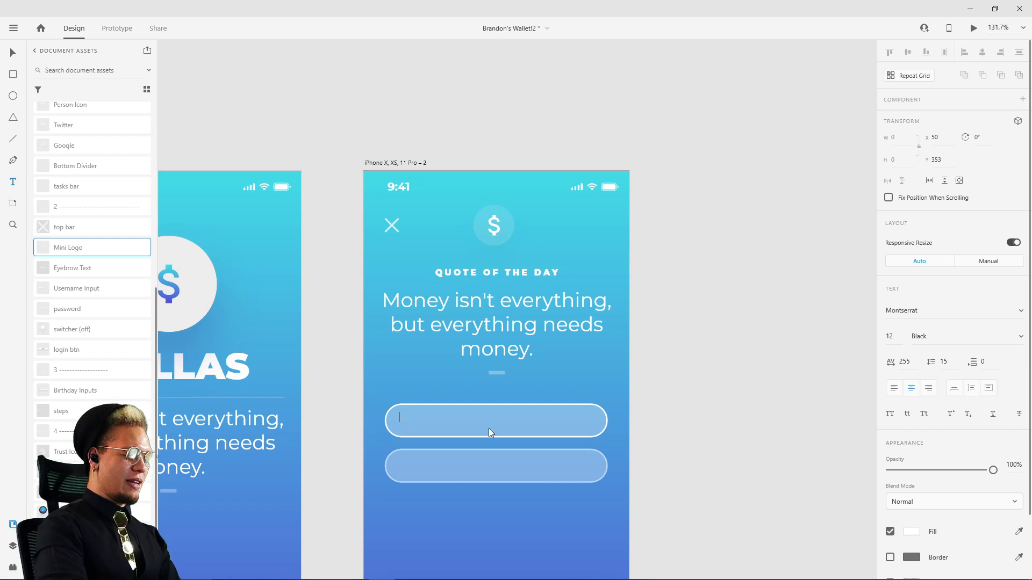
text(USERname)
key(BackSpace)
key(BackSpace)
key(BackSpace)
key(BackSpace)
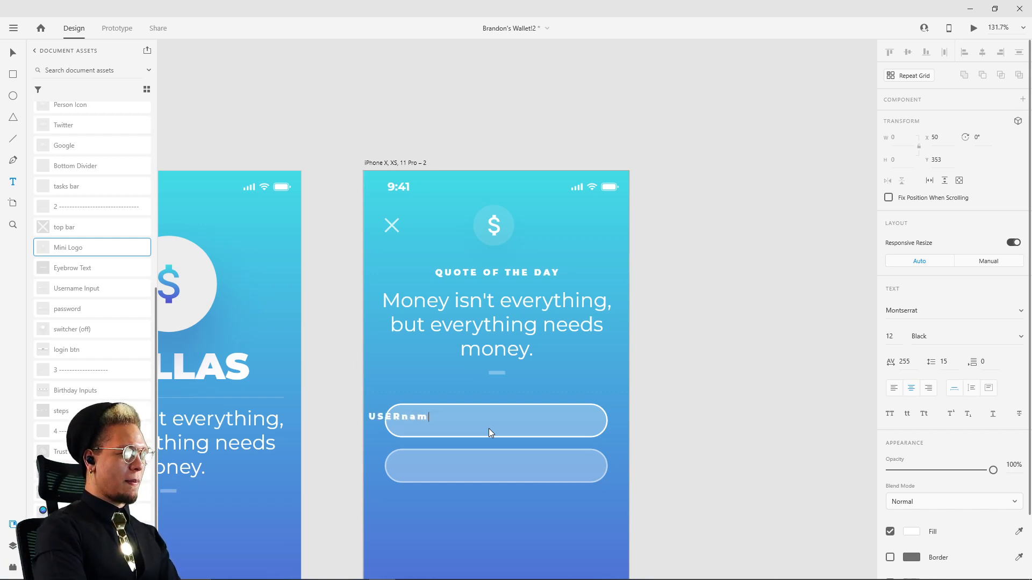
text(NAME)
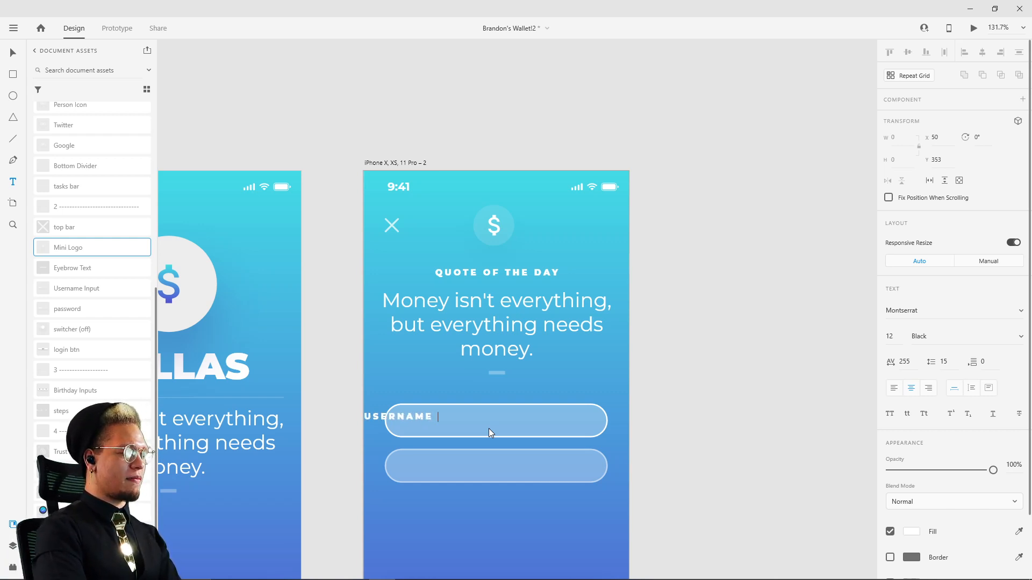
key(Escape)
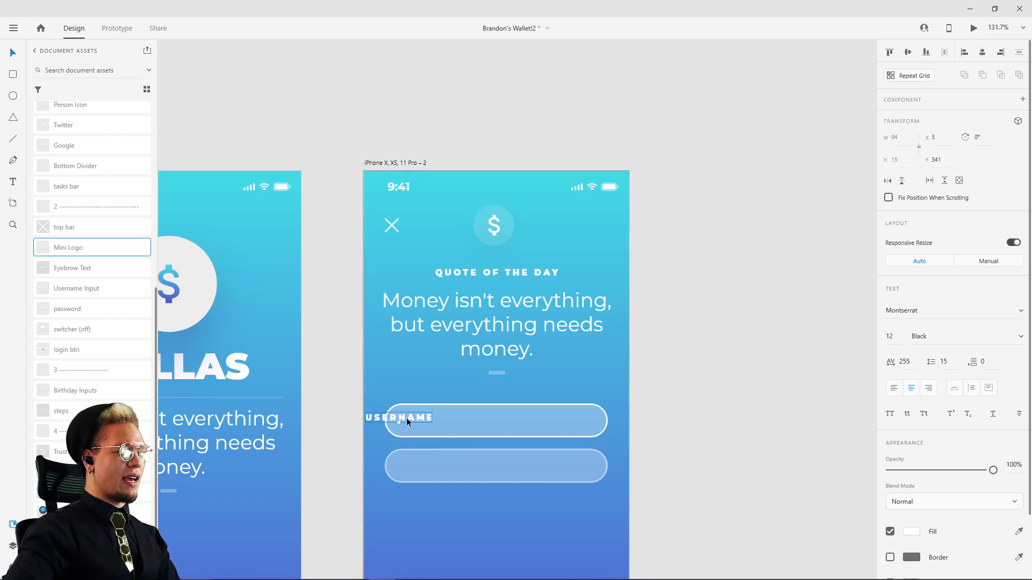
drag(407, 418, 438, 421)
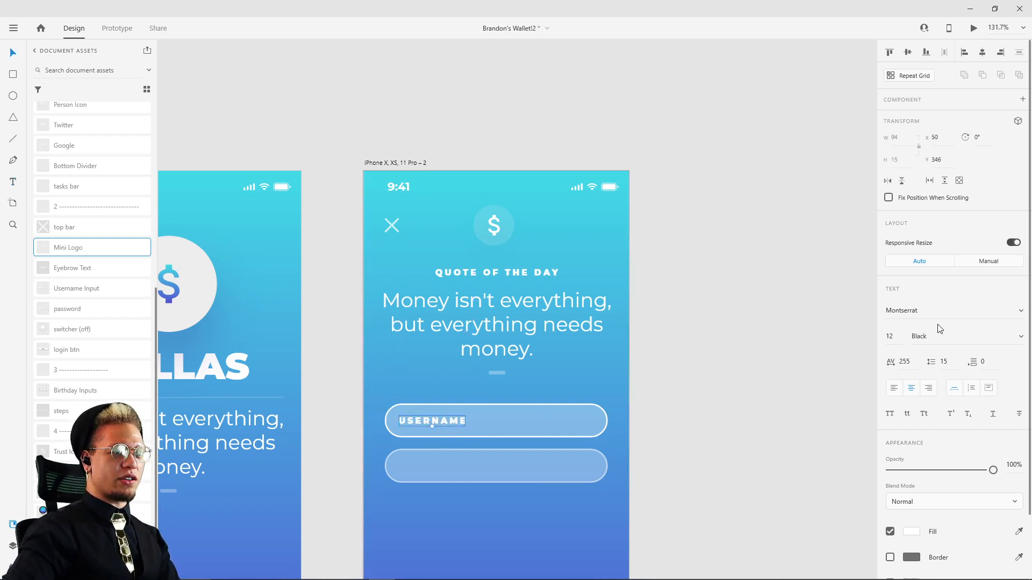
Step: Change the USERNAME label's font weight to Regular
click(1021, 340)
click(951, 138)
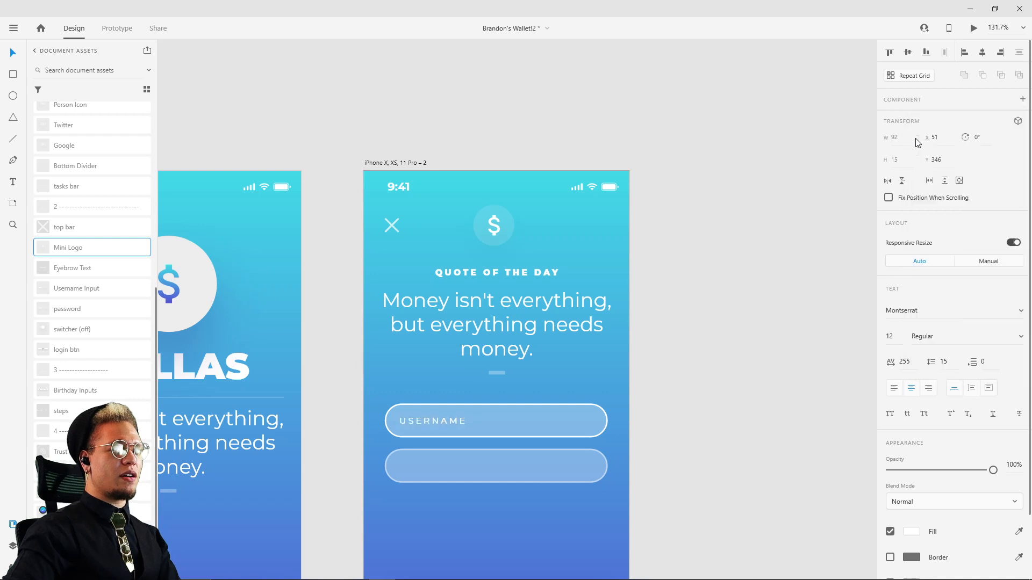
click(660, 357)
Step: Set the USERNAME label's character spacing to 134 and save the document
click(433, 422)
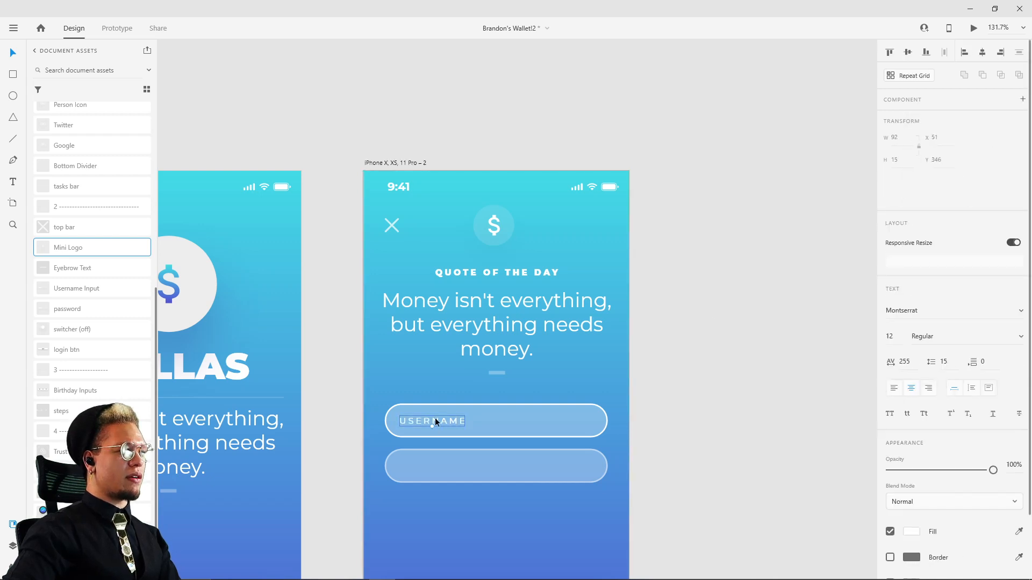
click(904, 362)
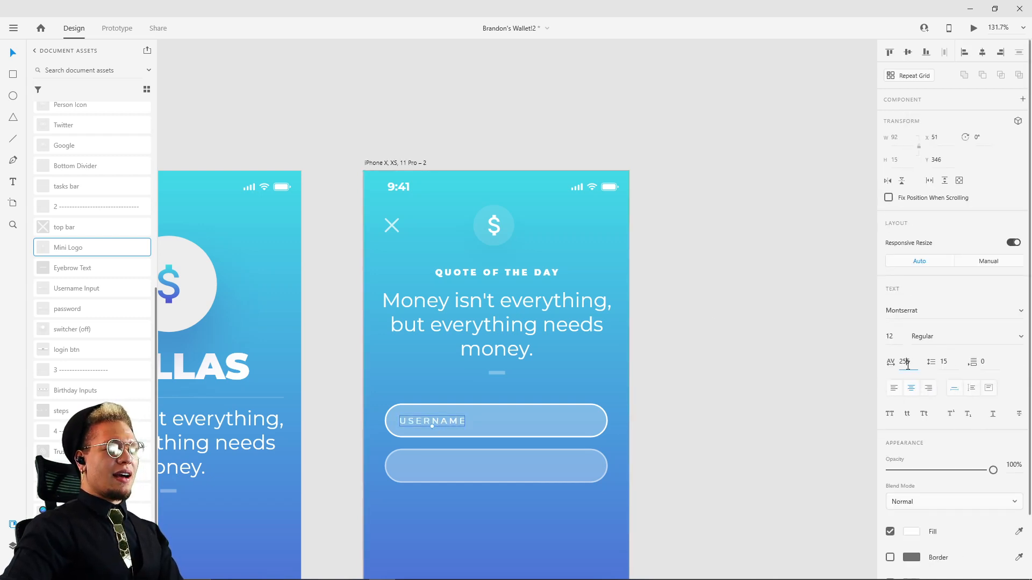
text(234)
key(Return)
text(134)
key(Return)
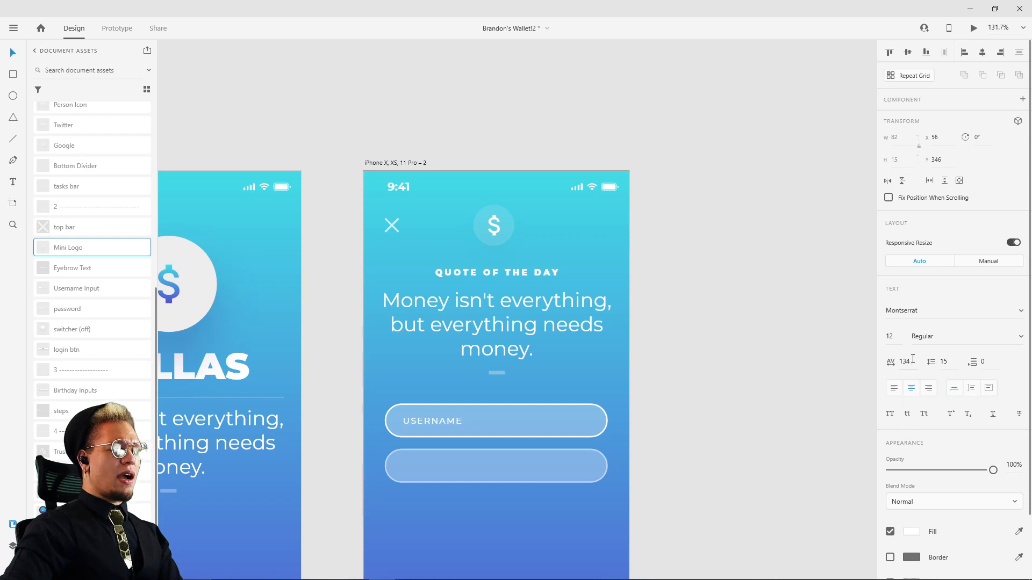
click(912, 362)
double_click(912, 362)
key(ctrl+s)
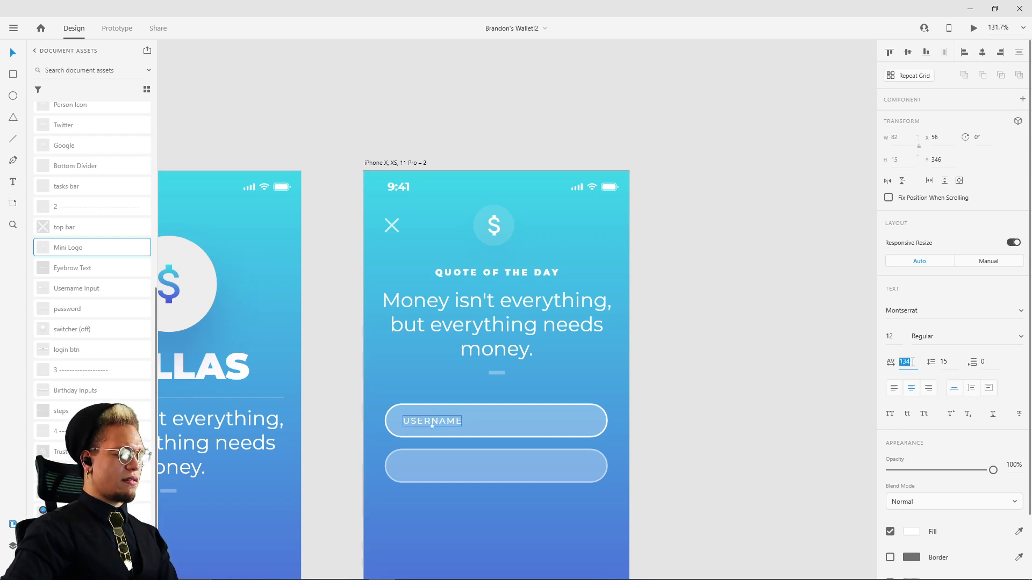
click(660, 254)
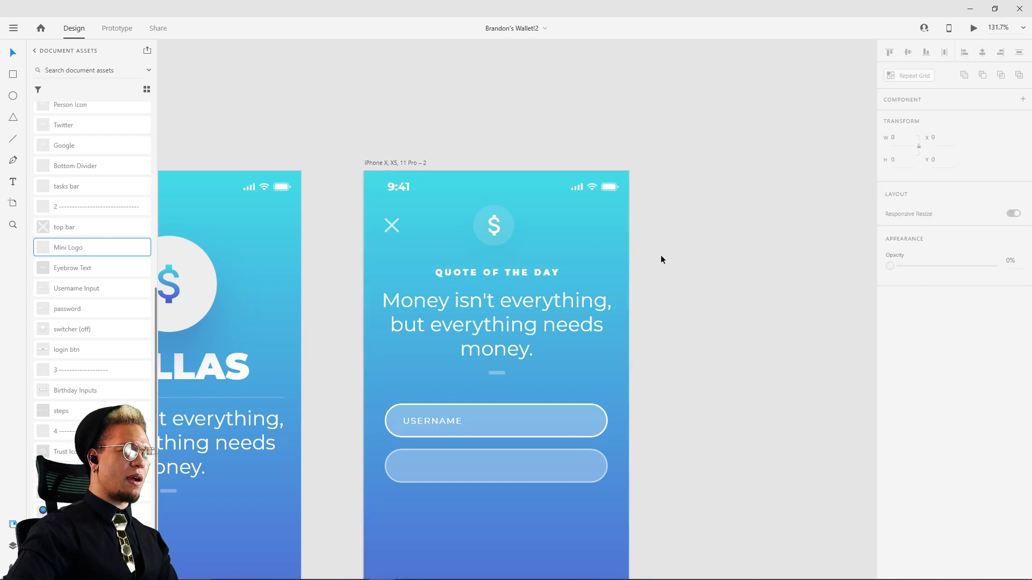
Step: Check the font size and character spacing of the username text in reference screen 2
scroll(661, 206, down, 5)
drag(672, 189, 585, 504)
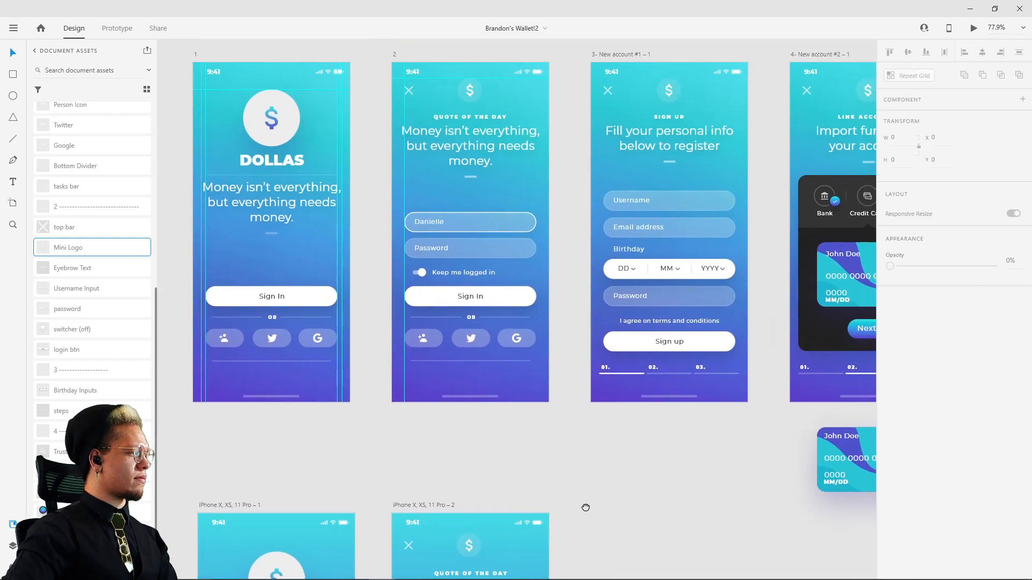
double_click(432, 220)
click(897, 370)
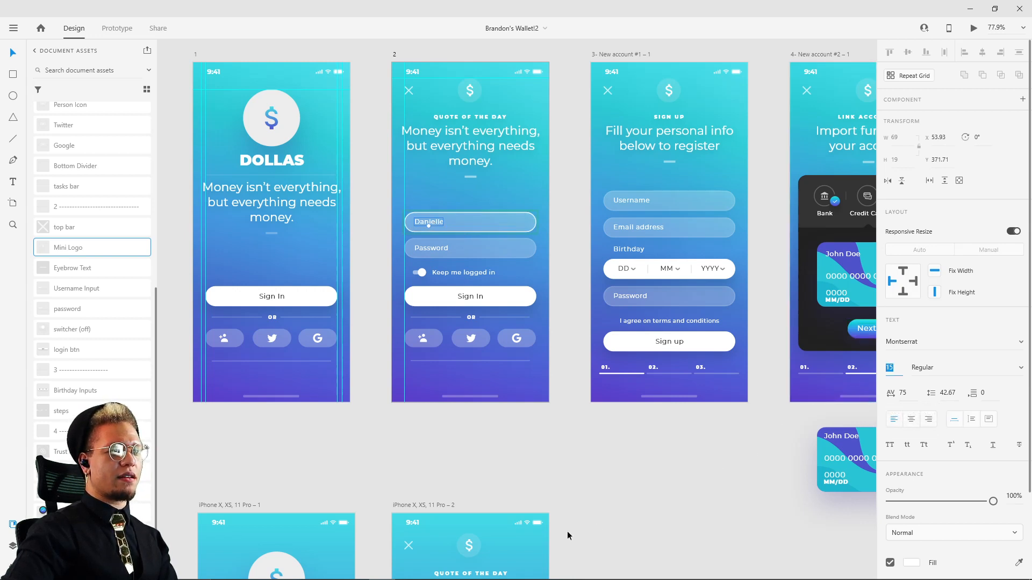
Step: Set the USERNAME label's font size to 15 and its character spacing to 75
drag(606, 495, 628, 282)
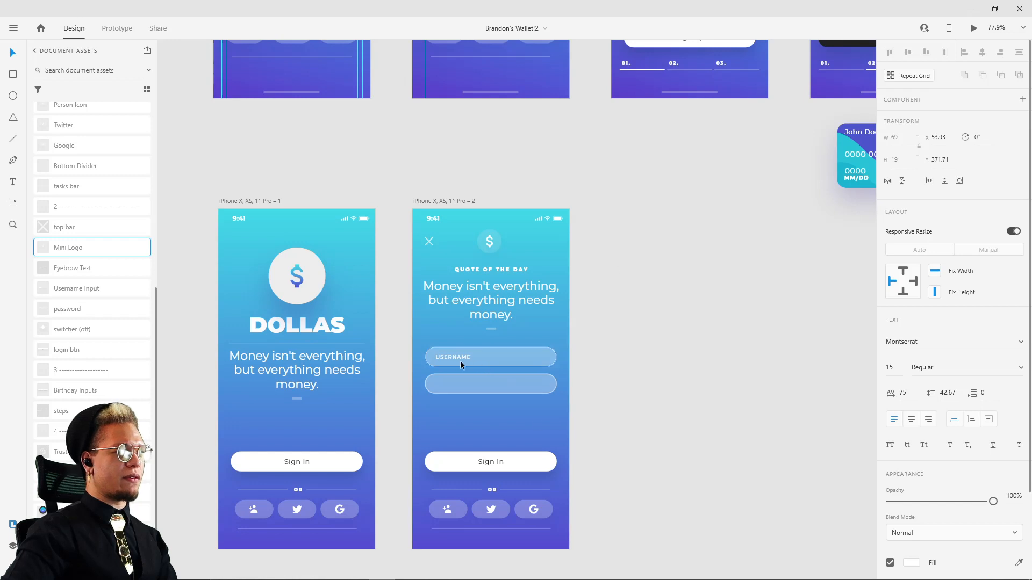
double_click(456, 356)
click(890, 336)
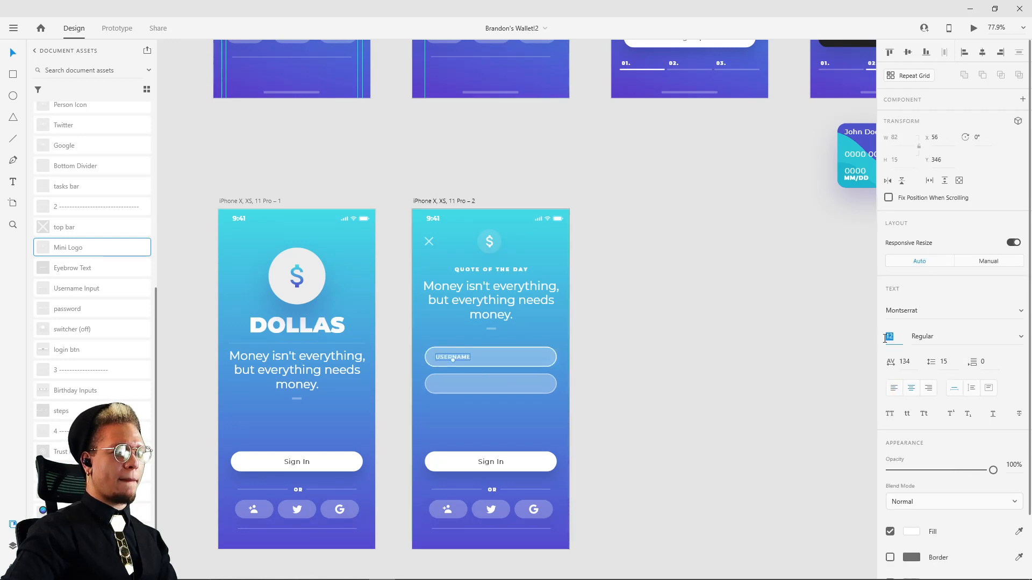
text(15)
click(904, 361)
text(75)
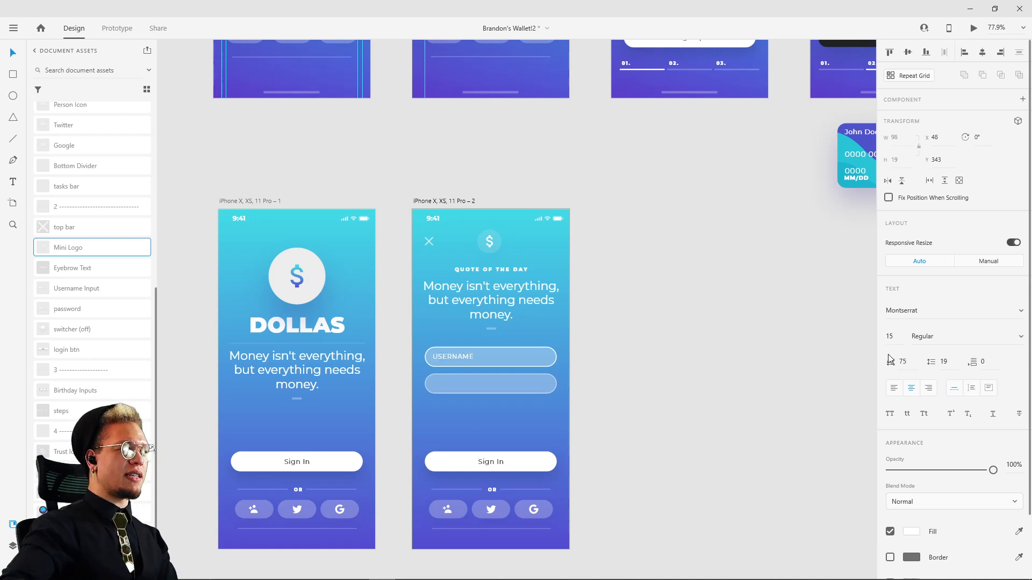
click(719, 367)
Step: Apply title case formatting to the USERNAME label in the upper input field
scroll(515, 368, up, 5)
double_click(404, 348)
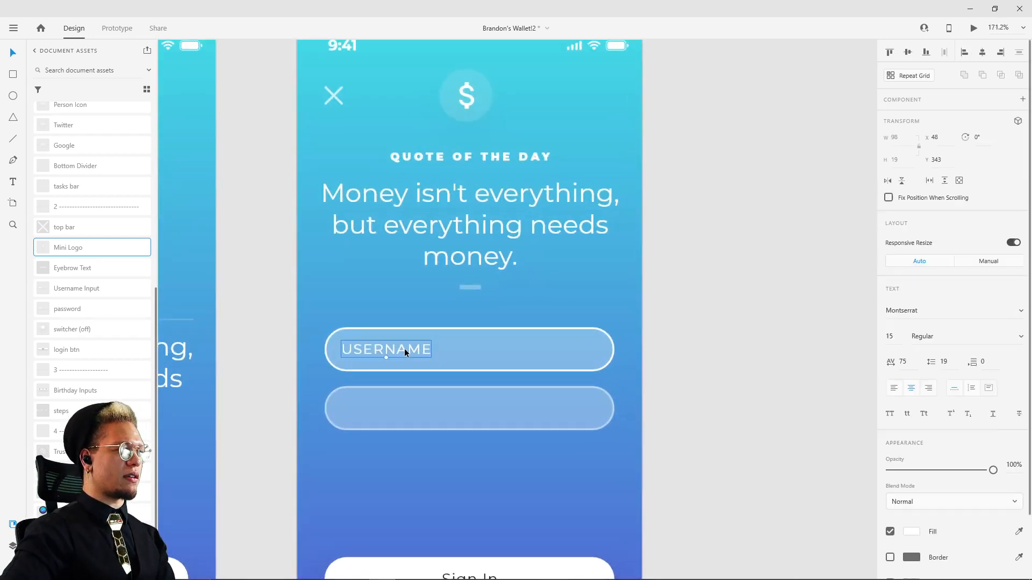
double_click(404, 349)
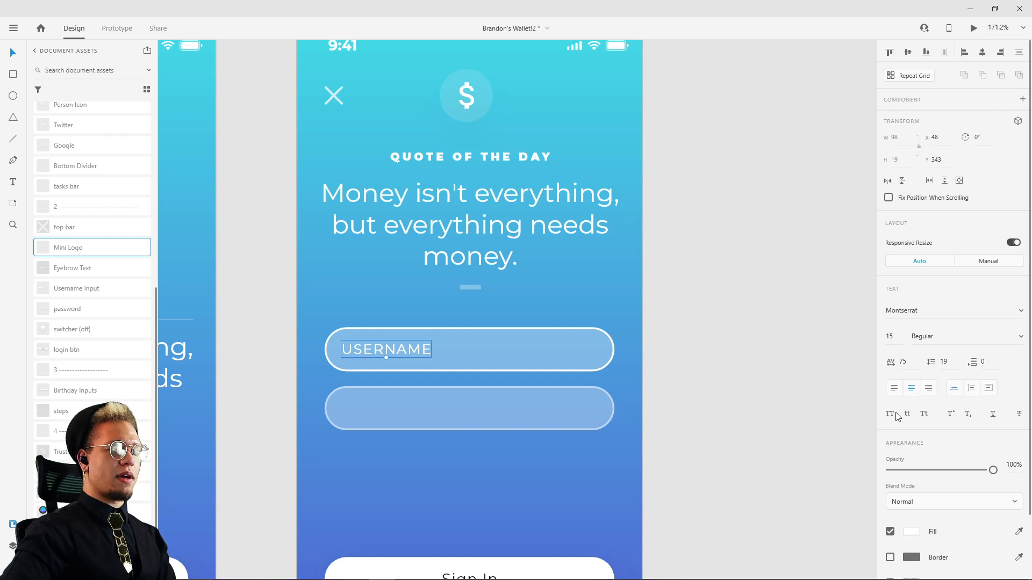
click(924, 413)
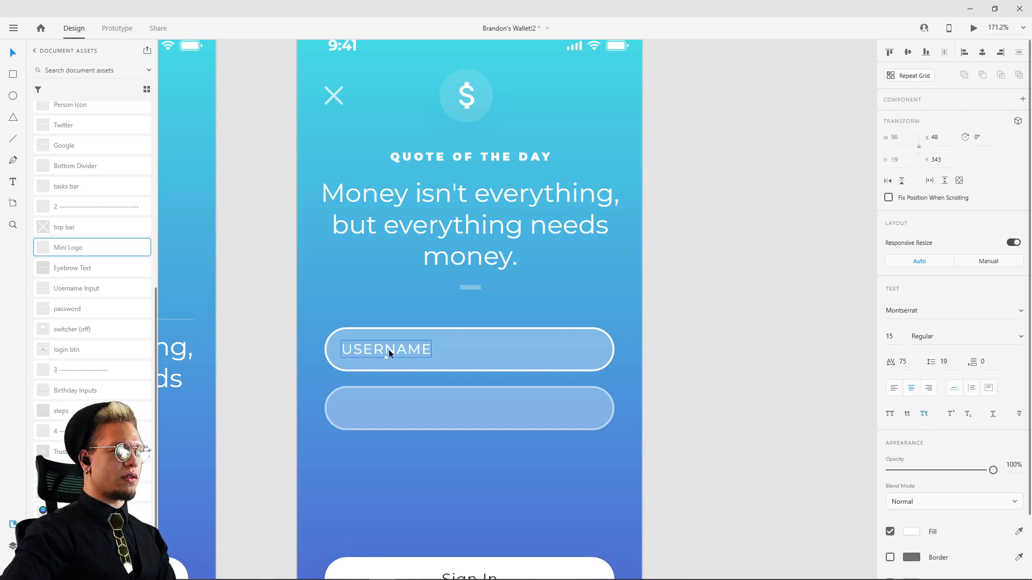
Step: Try lowercase and uppercase formatting on the USERNAME label in the upper input field
click(907, 413)
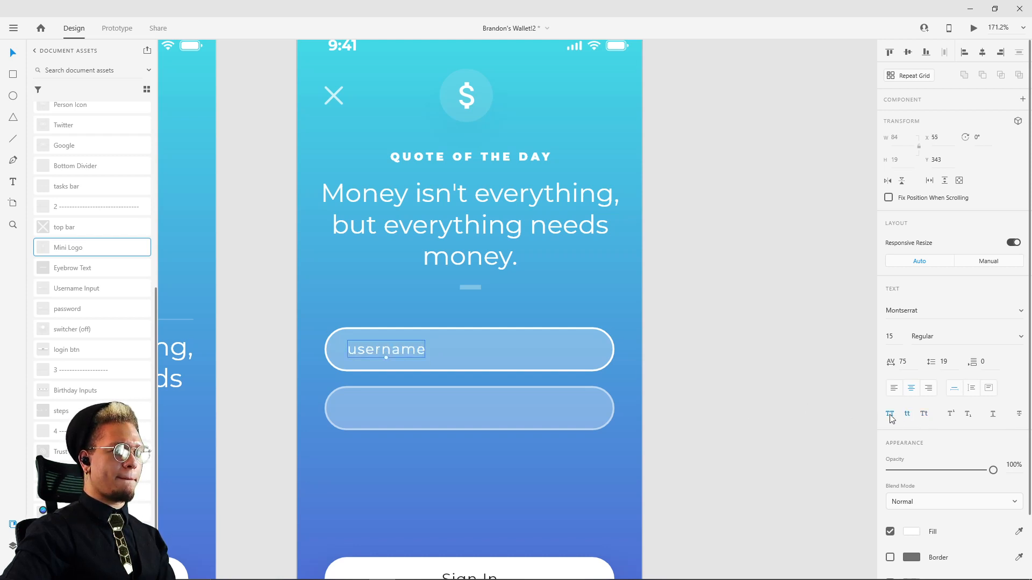
click(887, 415)
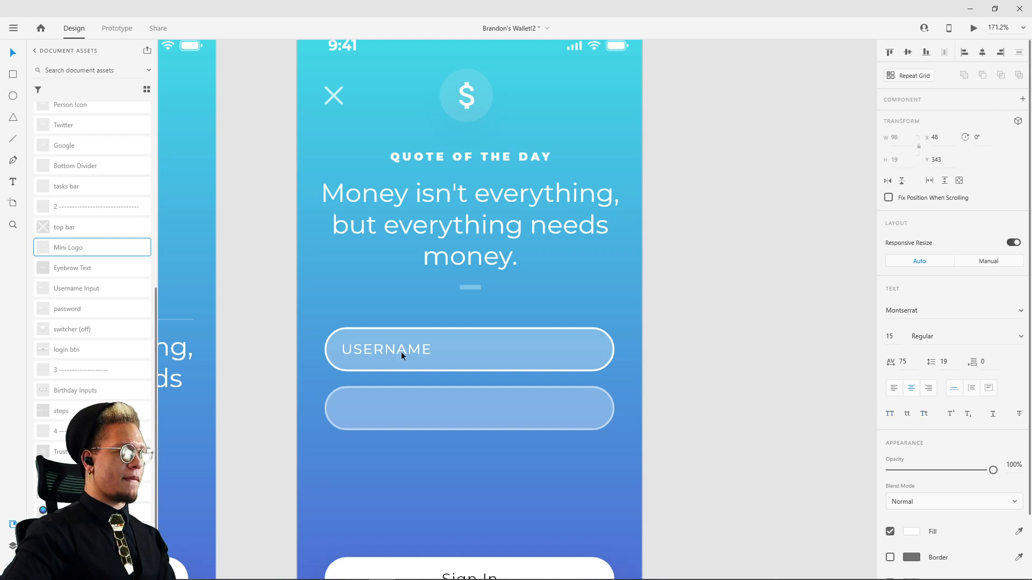
key(Escape)
key(Escape)
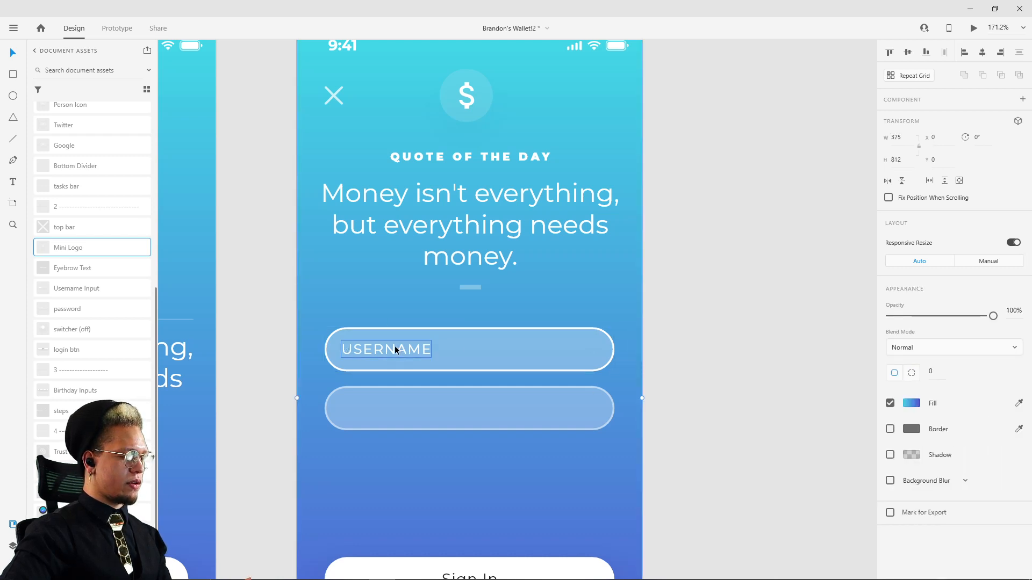
Step: Retype the upper input field's label as "Username" with only the first letter capitalized
ctrl+click(394, 347)
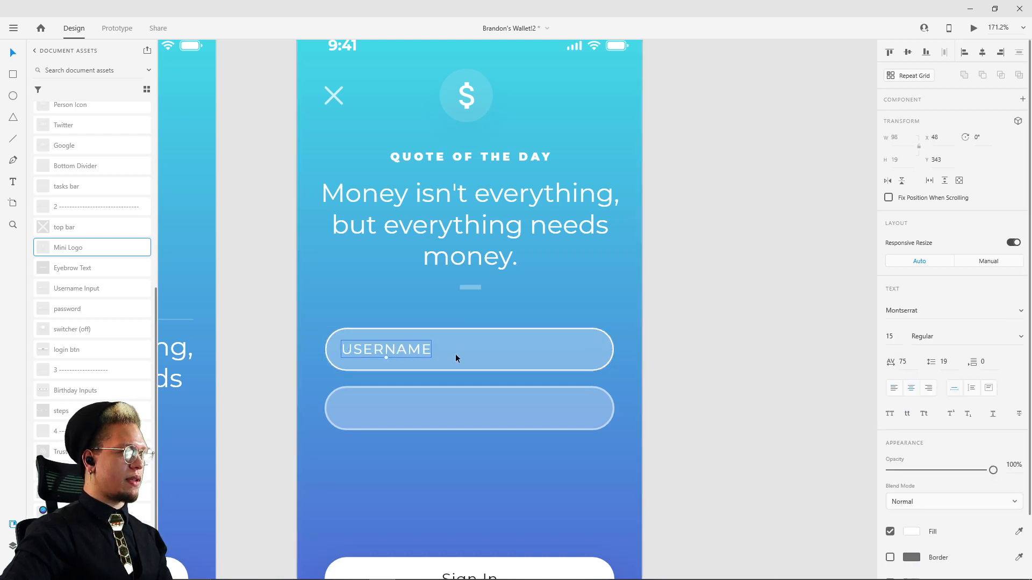
double_click(383, 351)
key(ctrl+a)
text(Use)
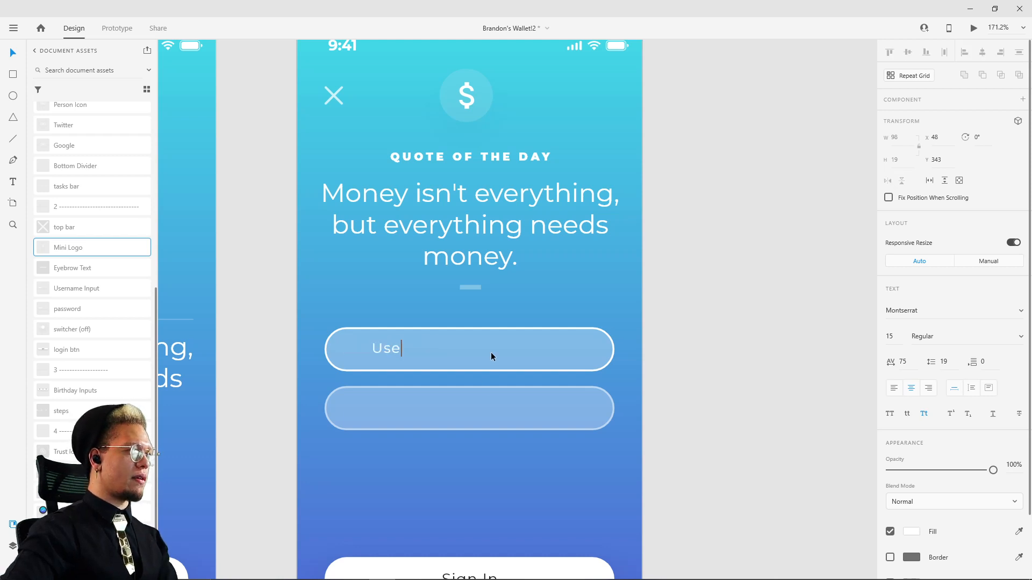
text(rname)
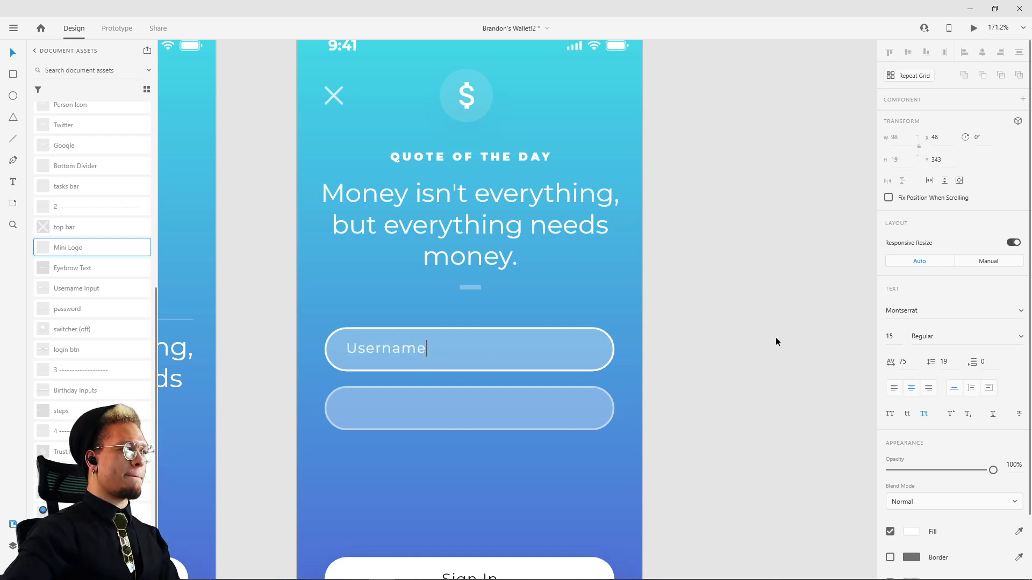
key(Escape)
Step: Duplicate the Username label into the lower input field and change the copy's text to "Password"
drag(399, 351, 402, 407)
double_click(402, 407)
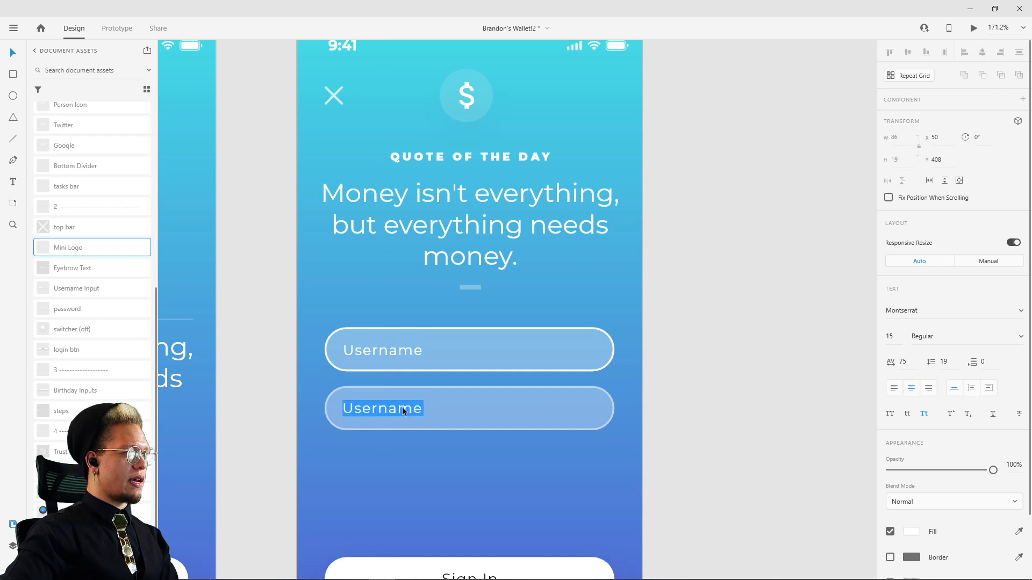
text(Pass)
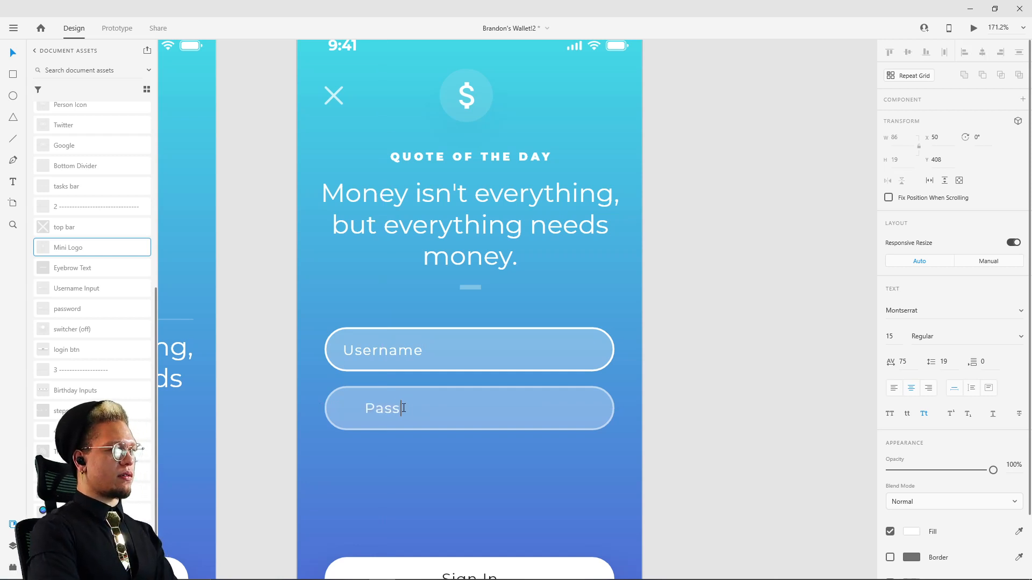
text(word)
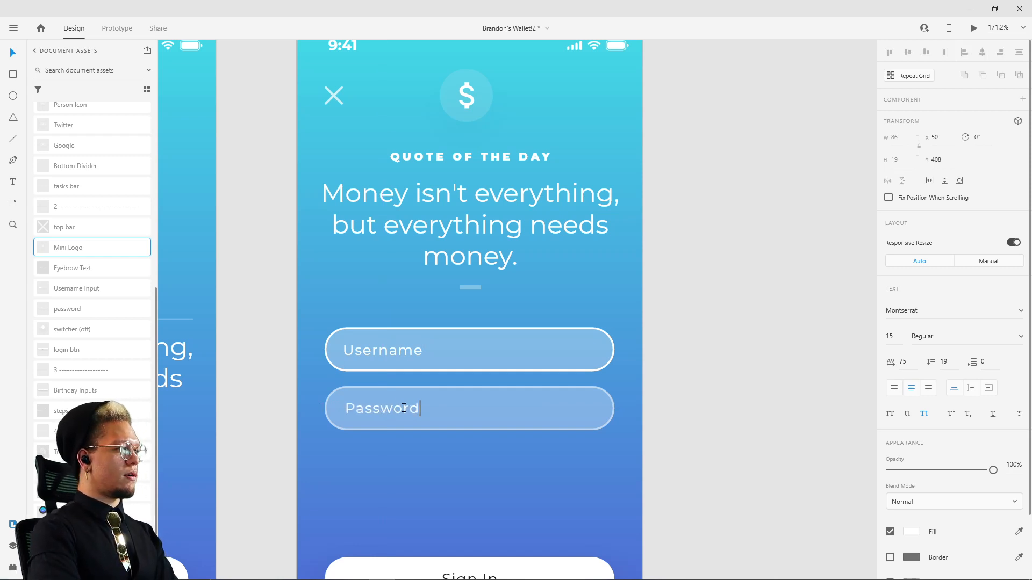
key(Escape)
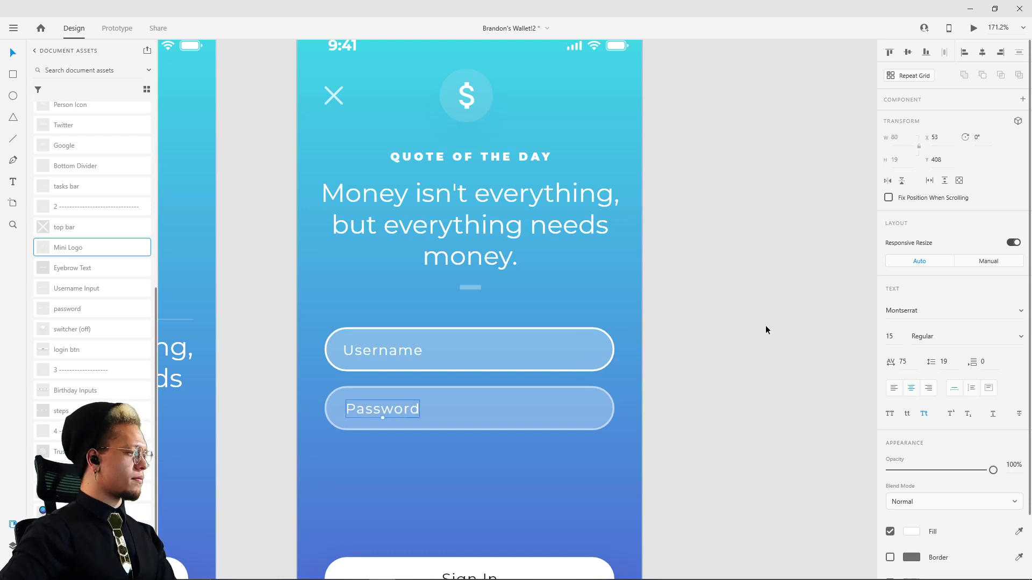
Step: Align the left edges of the Username and Password labels and adjust their placement inside the input fields
shift+click(385, 353)
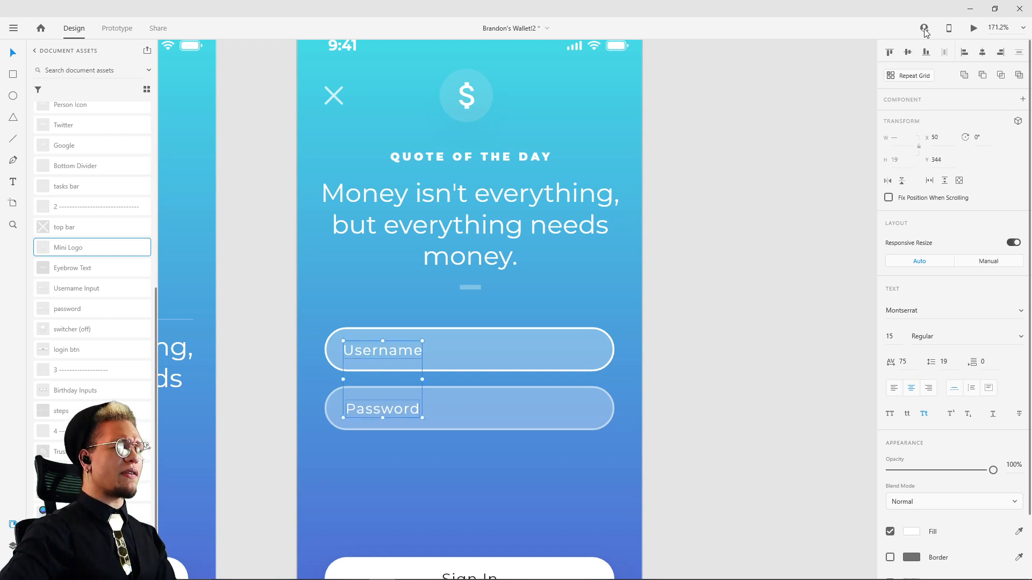
click(963, 53)
click(791, 171)
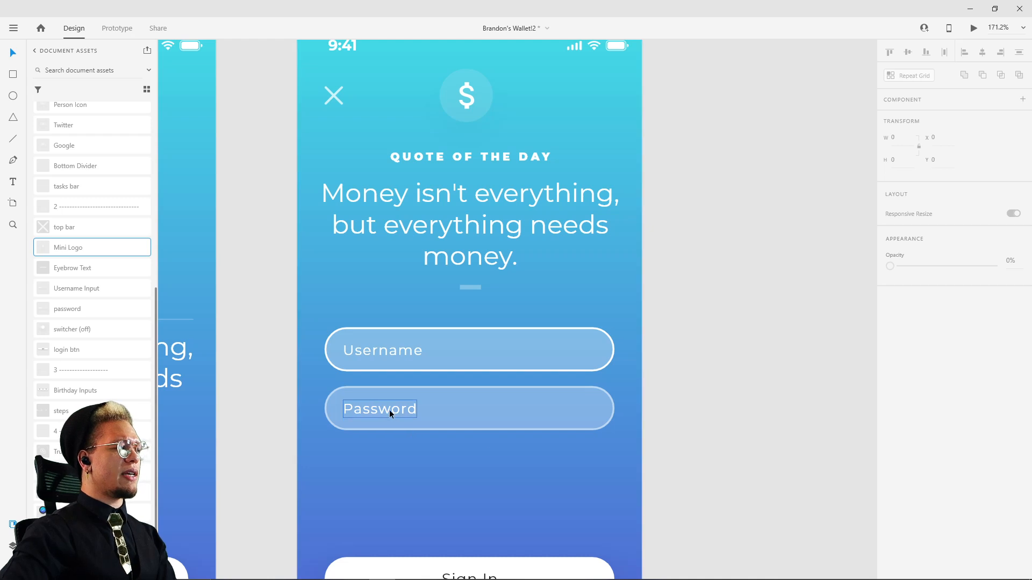
click(367, 406)
drag(367, 406, 364, 407)
click(383, 350)
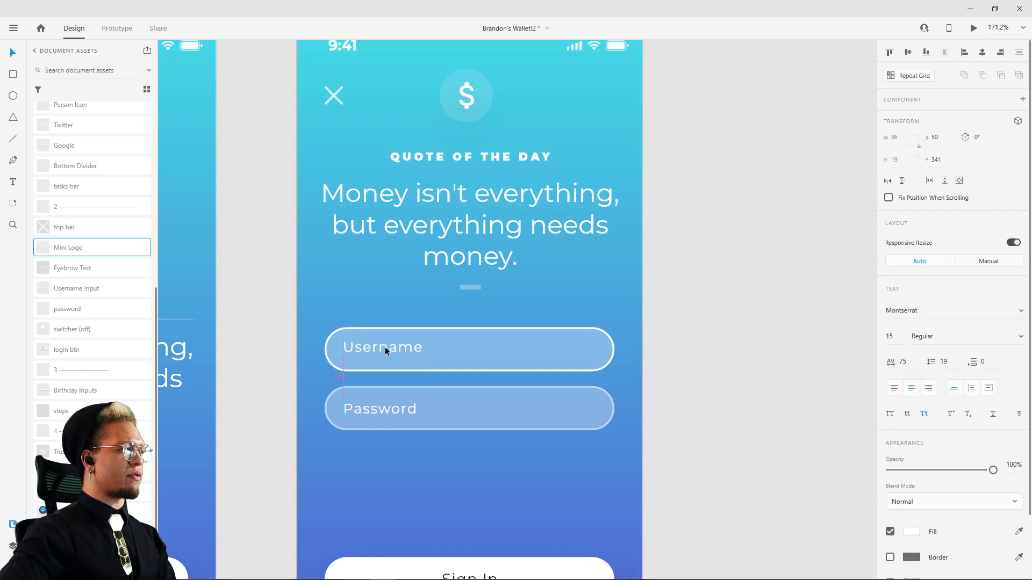
click(744, 323)
Step: Try replacing the Username label's text with a sample first name and undo the replacement
scroll(741, 313, down, 5)
drag(741, 311, 658, 253)
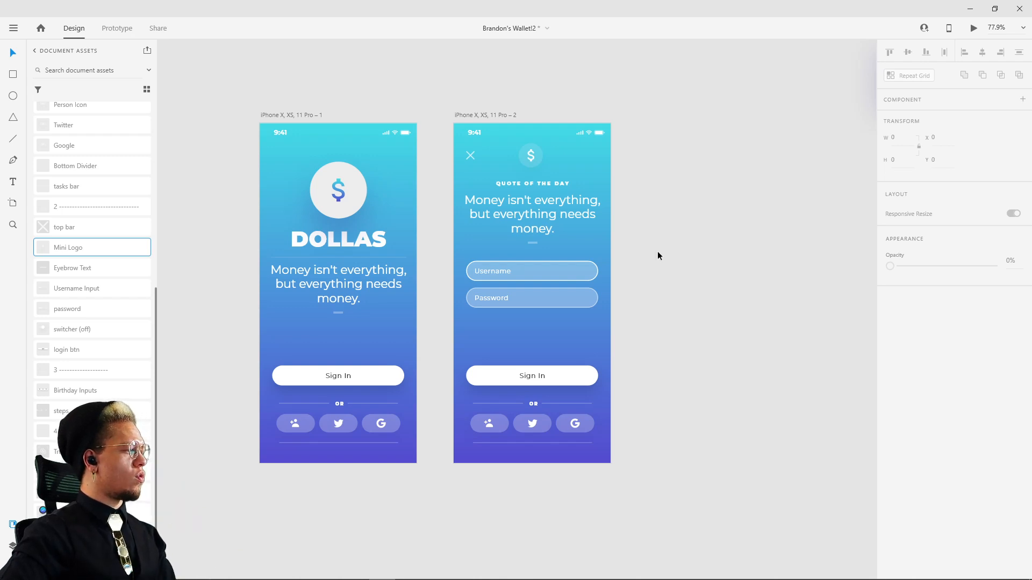
scroll(532, 299, up, 1)
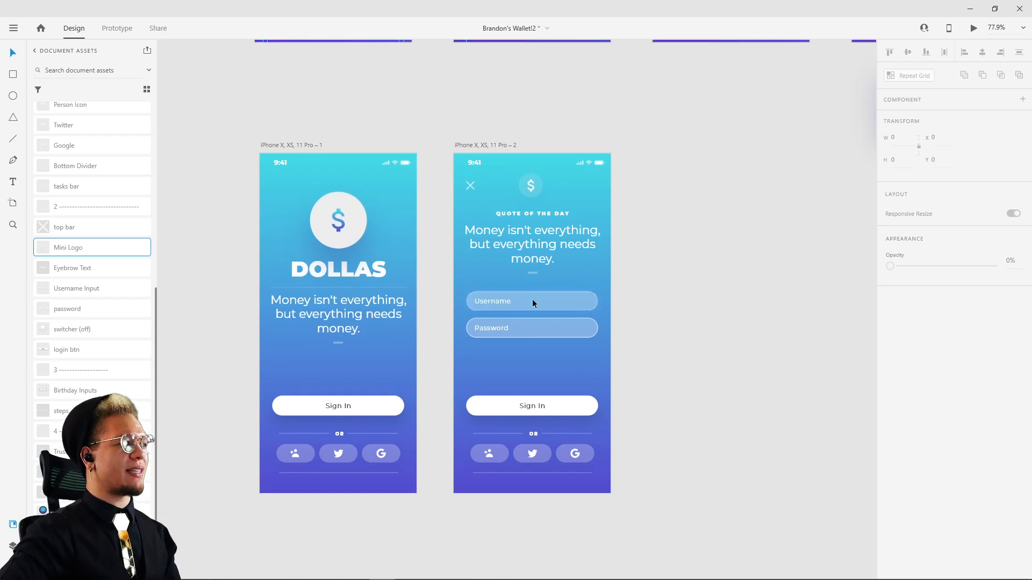
scroll(479, 301, up, 5)
double_click(483, 302)
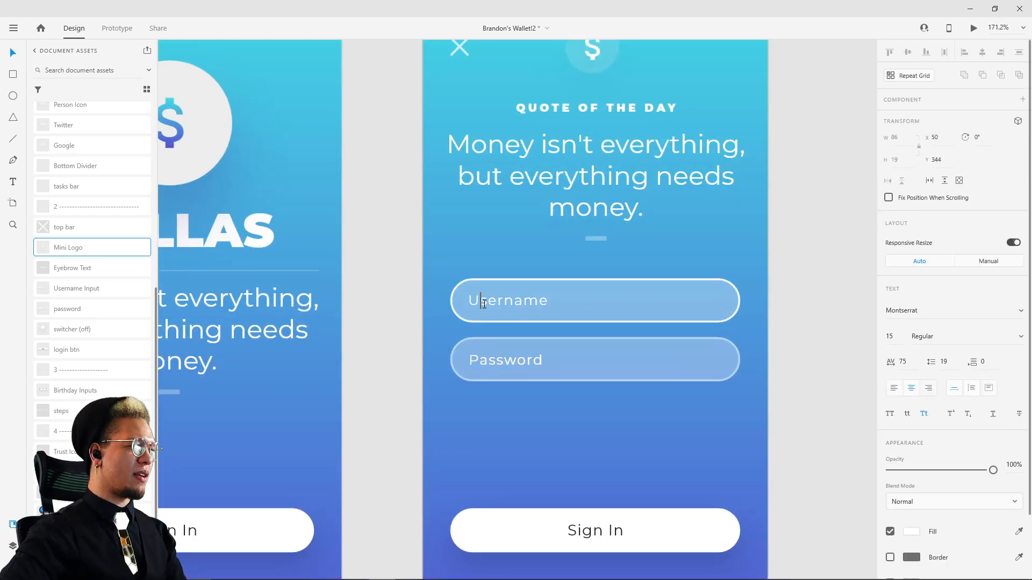
double_click(482, 302)
text(Brand)
key(ctrl+z)
key(ctrl+z)
key(ctrl+z)
key(ctrl+z)
key(ctrl+z)
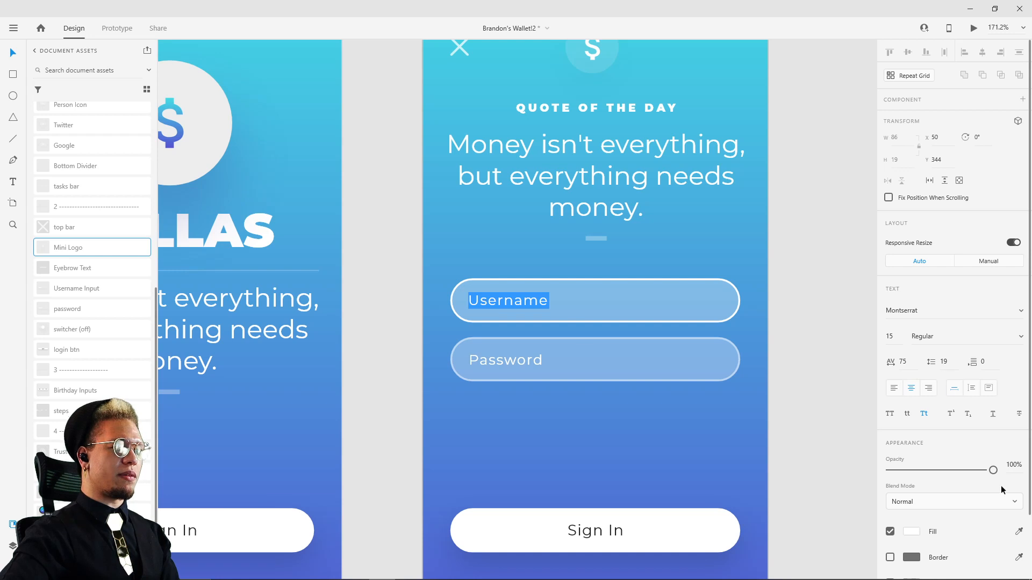
key(Escape)
Step: Set the text alignment of both the Username and Password labels to left
shift+click(533, 359)
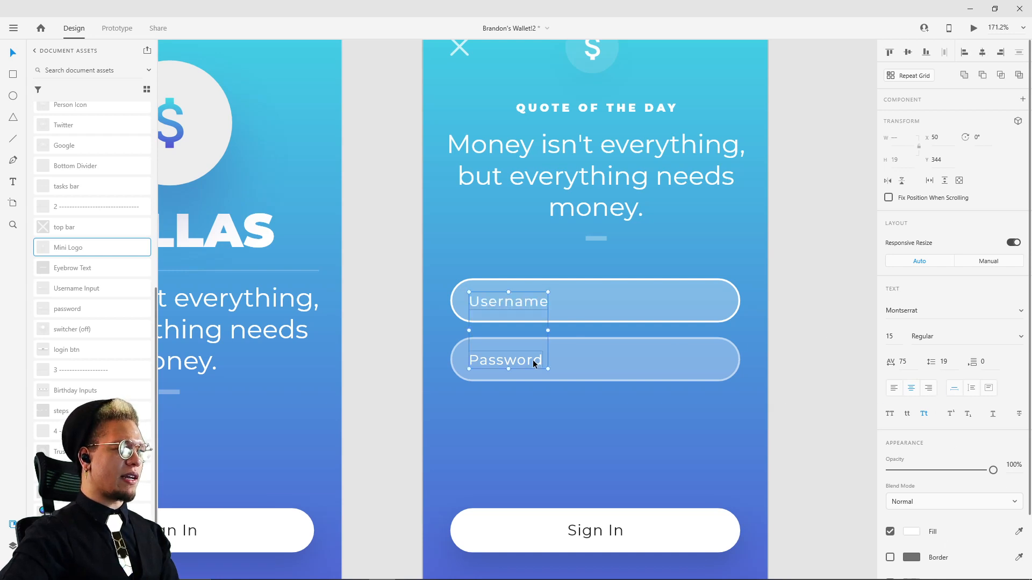
click(895, 391)
click(787, 311)
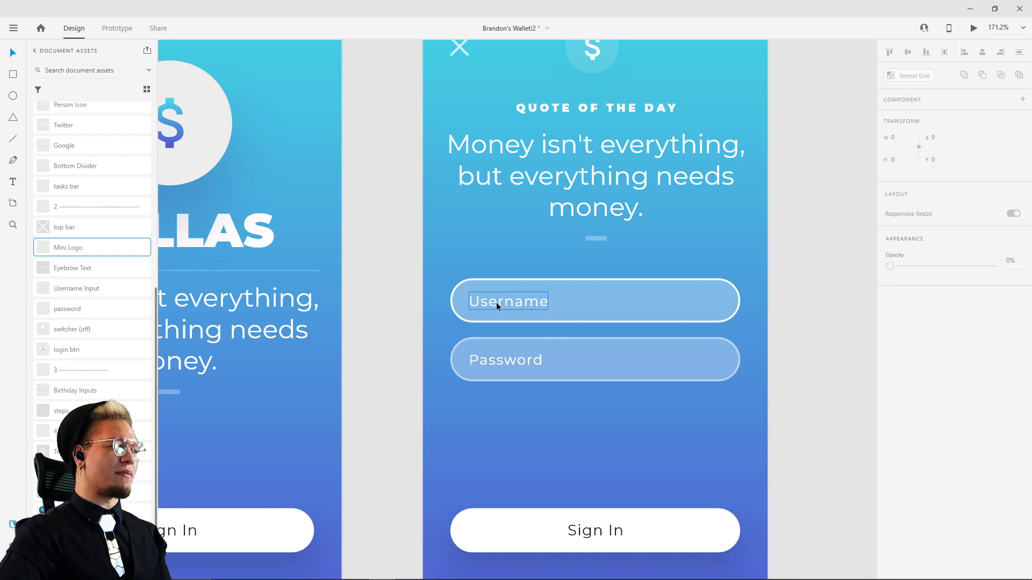
click(496, 302)
Step: Check the text settings of the Password and "Keep me logged in" labels on reference screen 2
drag(780, 248, 767, 364)
scroll(792, 381, down, 2)
drag(806, 219, 662, 488)
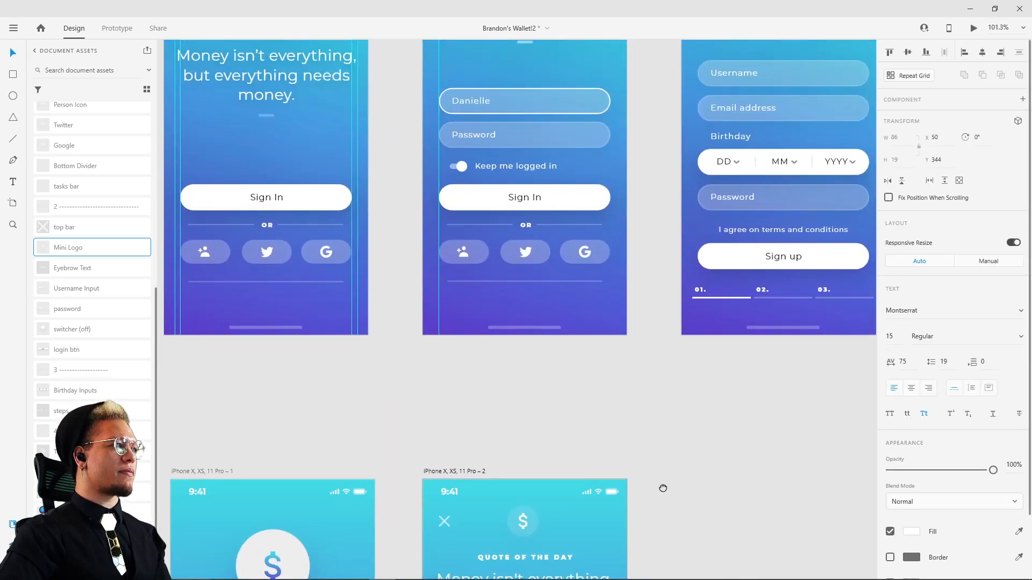
click(477, 133)
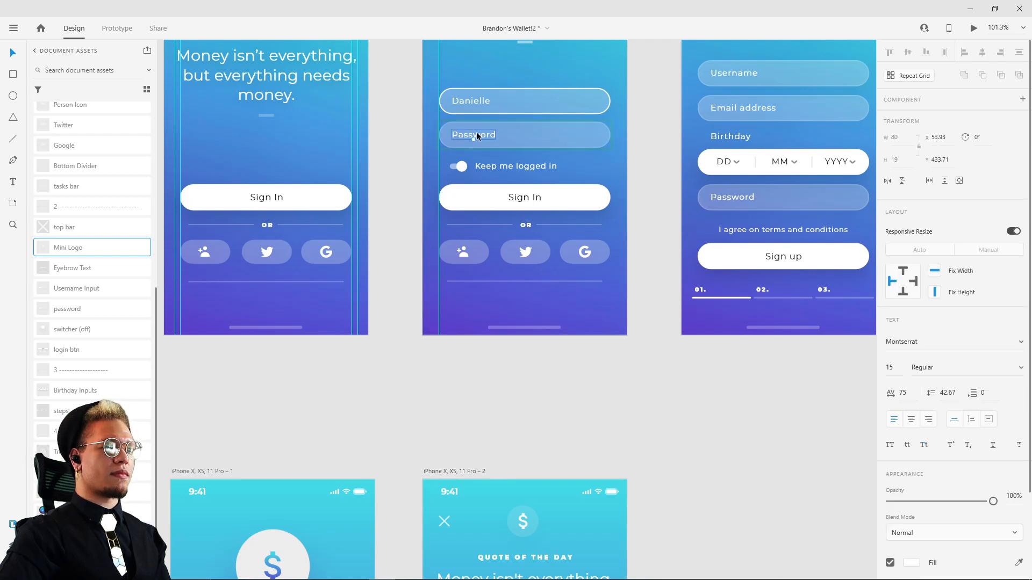
click(489, 166)
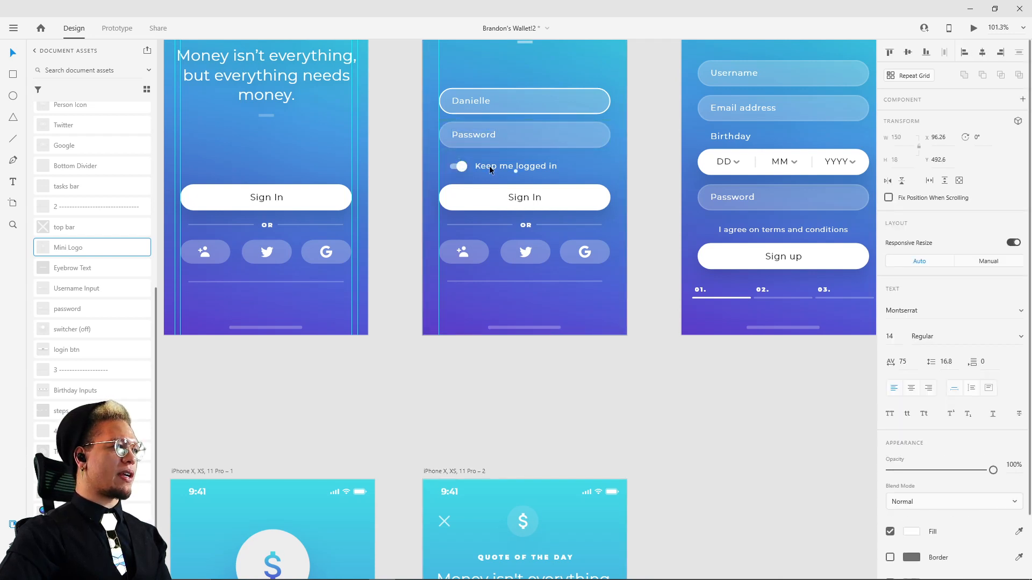
Step: Duplicate the Password label below the lower input field at about X 104, Y 463
key(alt)
scroll(693, 502, down, 6)
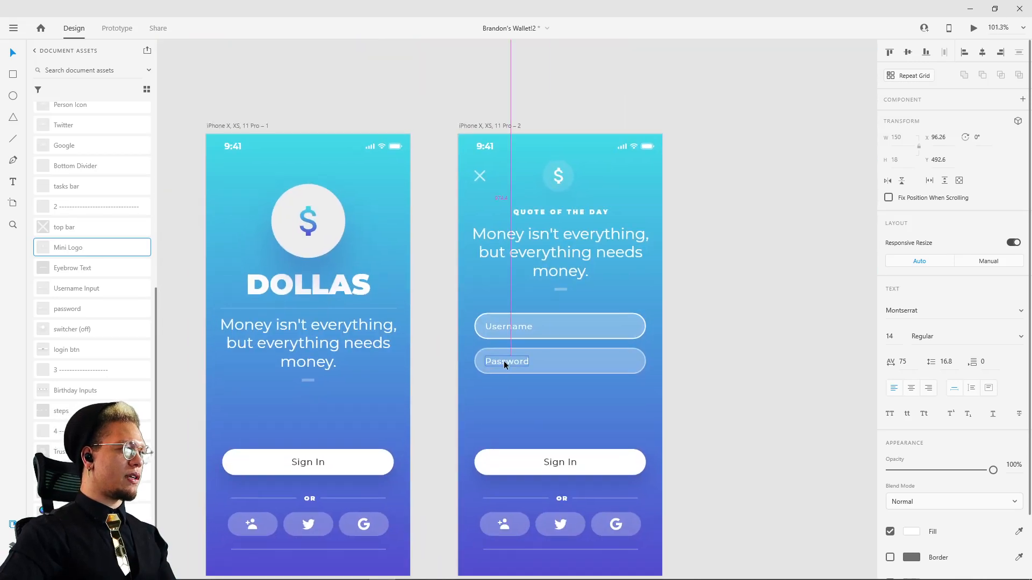
click(505, 360)
scroll(504, 360, up, 5)
drag(503, 337, 599, 456)
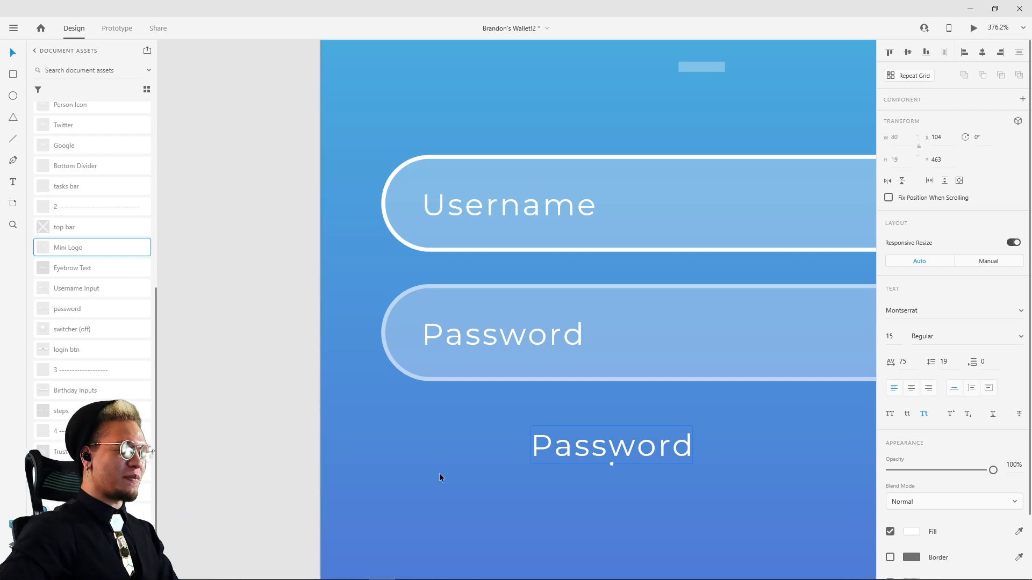
Step: Draw a borderless white circle about 19 by 19 beside the duplicated label and position it at X 69, Y 463
key(e)
drag(450, 429, 490, 468)
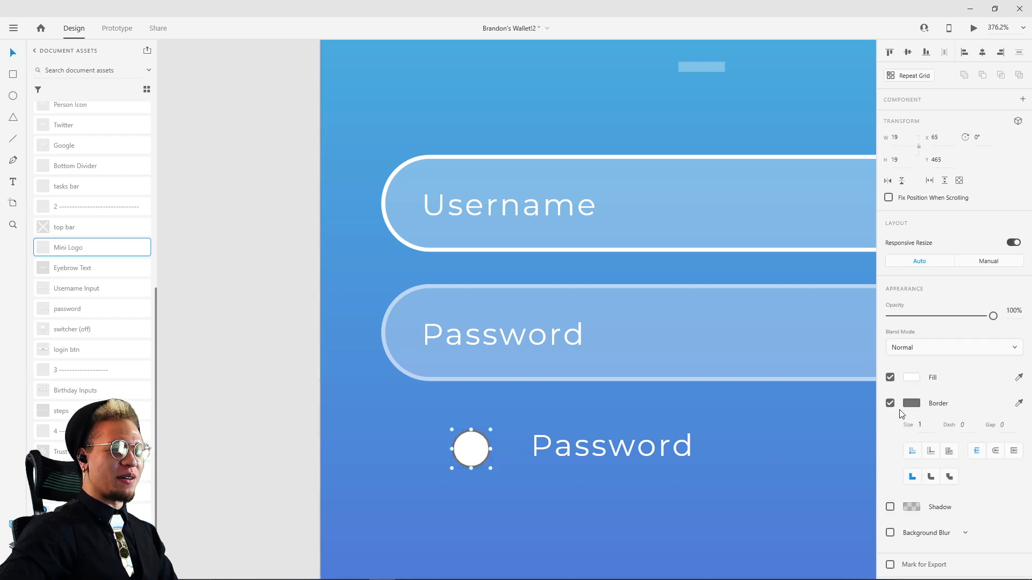
click(890, 403)
key(v)
drag(478, 437, 479, 451)
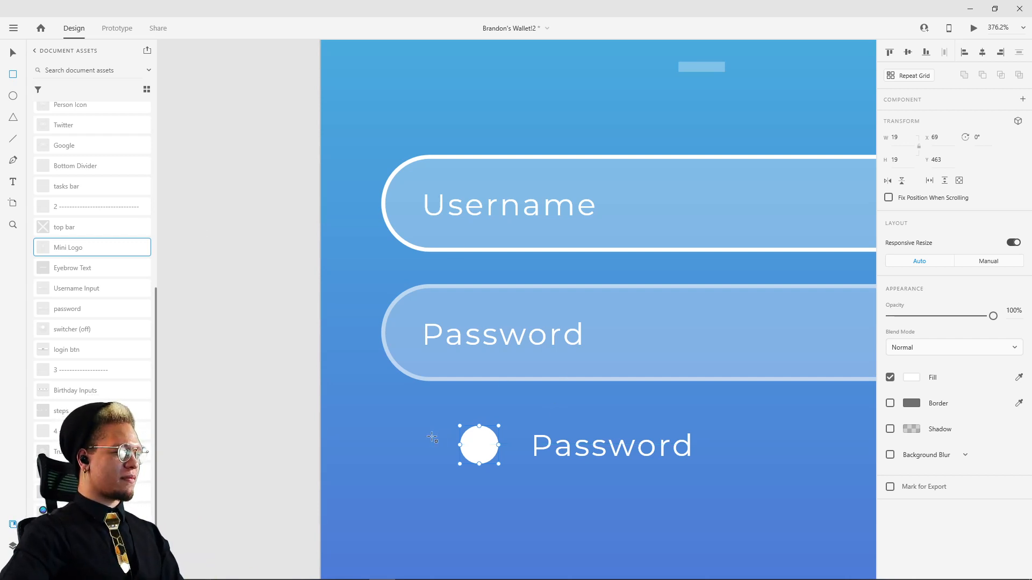
Step: Draw a borderless toggle track about 29 by 11 with a corner radius of 174 and center it vertically on the circle
drag(422, 436, 482, 459)
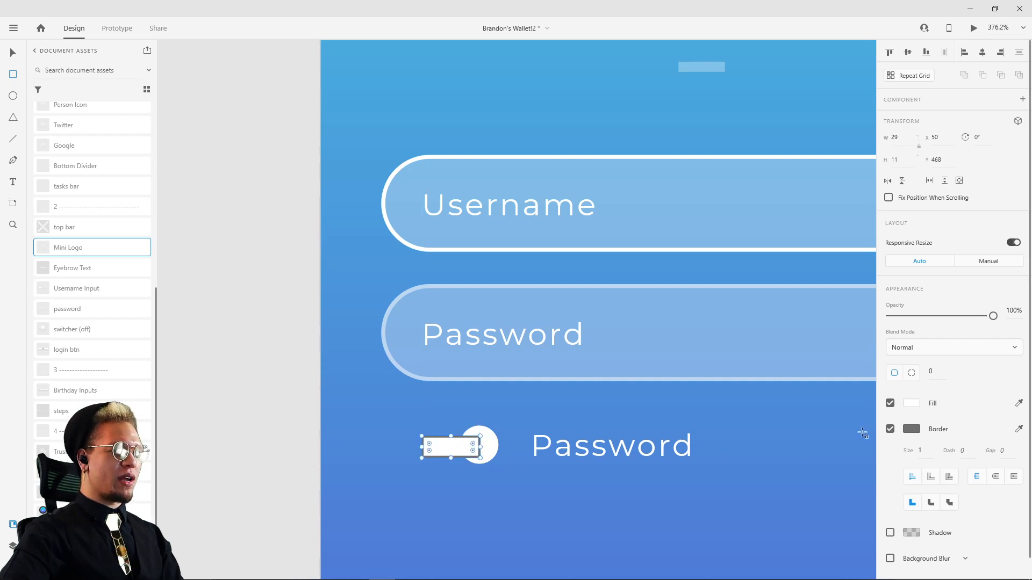
click(890, 429)
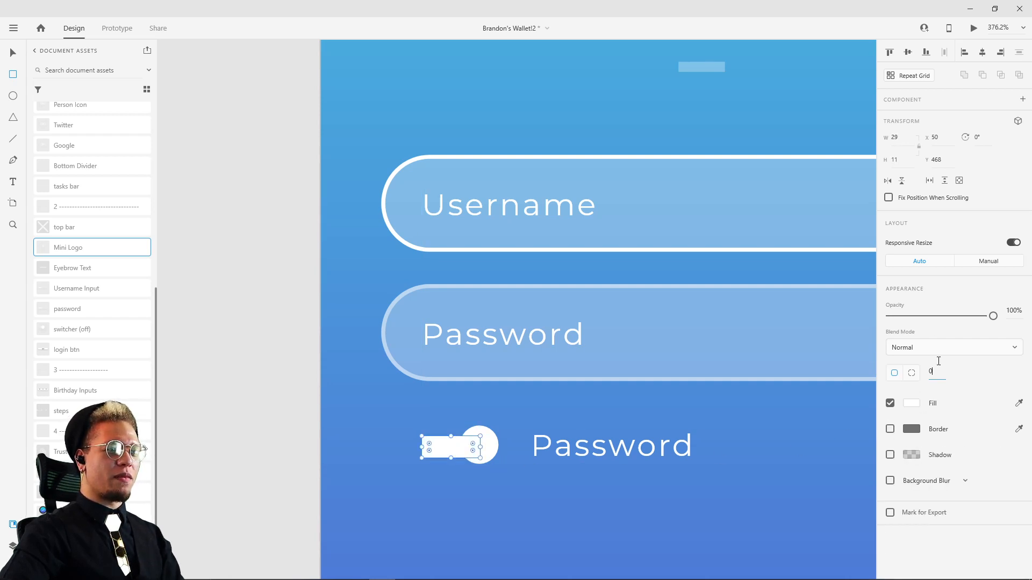
text(174)
key(Return)
drag(446, 453, 448, 447)
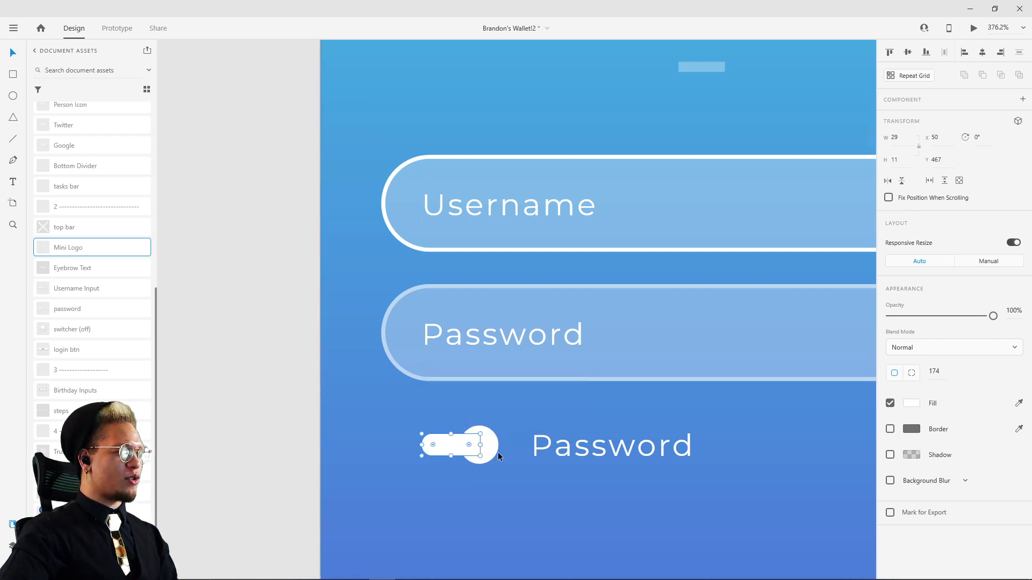
Step: Lower the toggle track's opacity to 30%
click(435, 418)
click(437, 444)
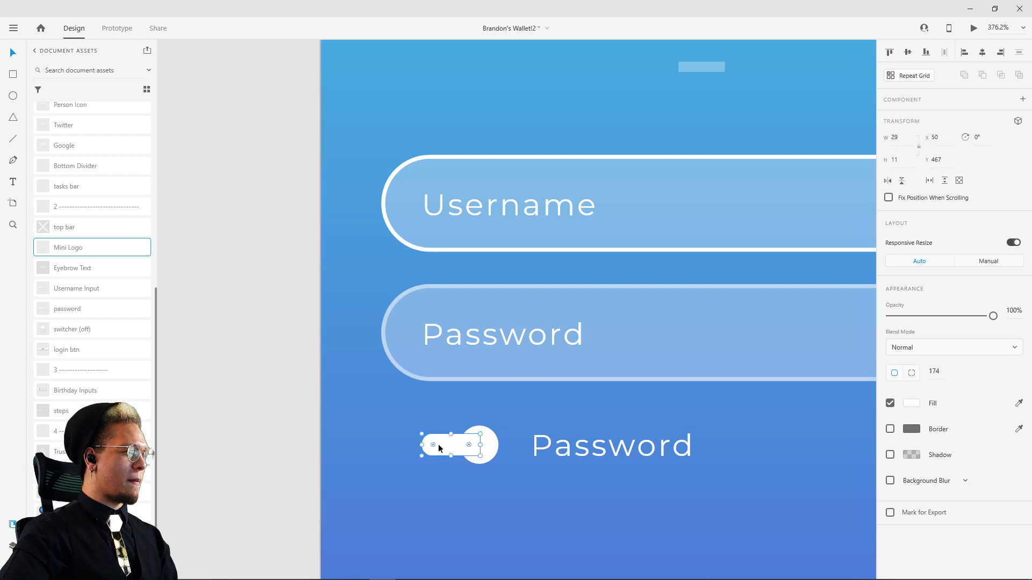
drag(992, 317, 933, 317)
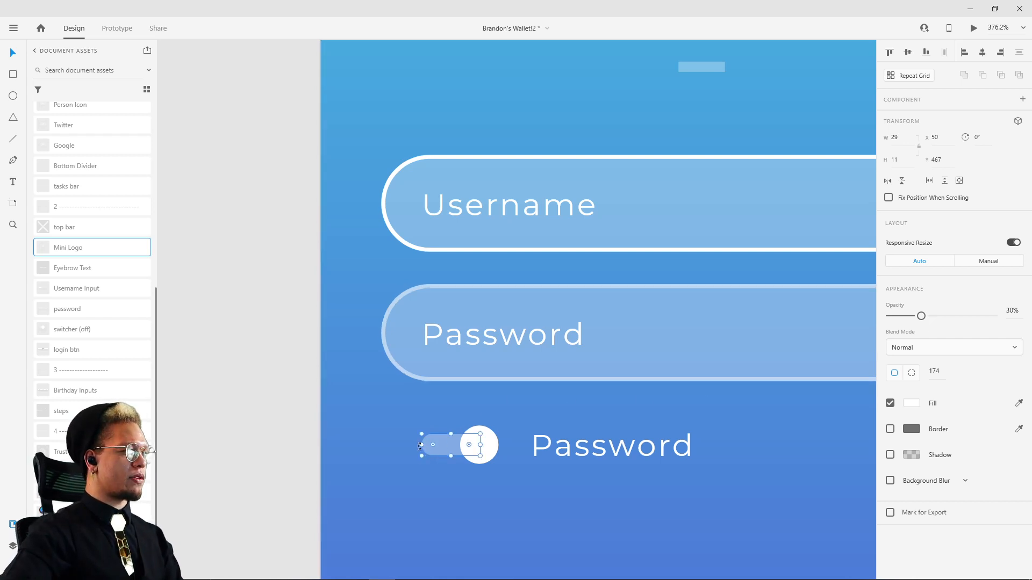
Step: Shorten the toggle track and reposition the toggle at X 50 and its label at X 93, both at Y 468
drag(421, 446, 476, 460)
shift+click(493, 444)
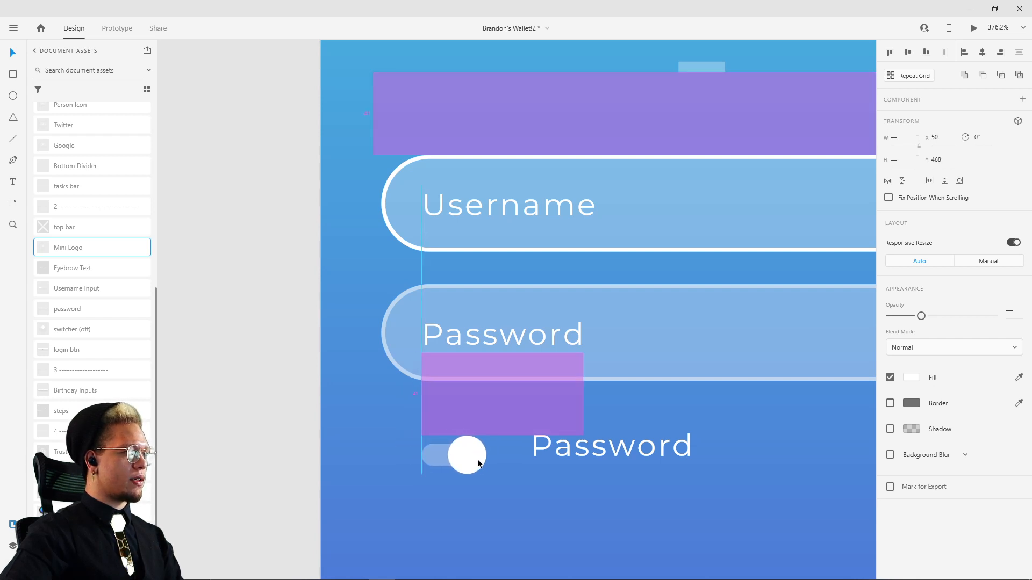
drag(563, 453, 542, 464)
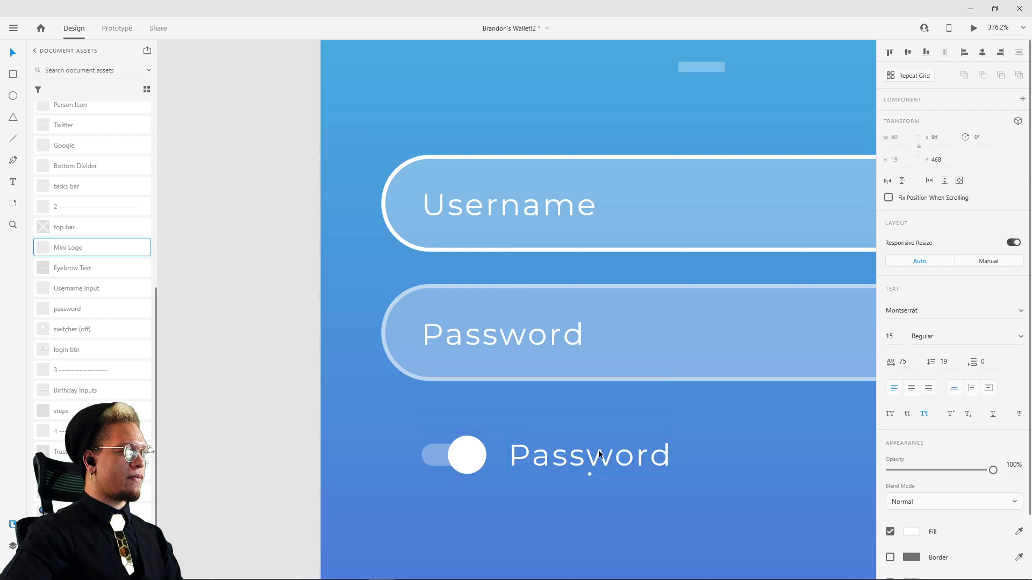
Step: Replace the duplicated "Password" text beside the toggle with "Keep Me Logged In" after checking the reference login screen
scroll(542, 463, down, 5)
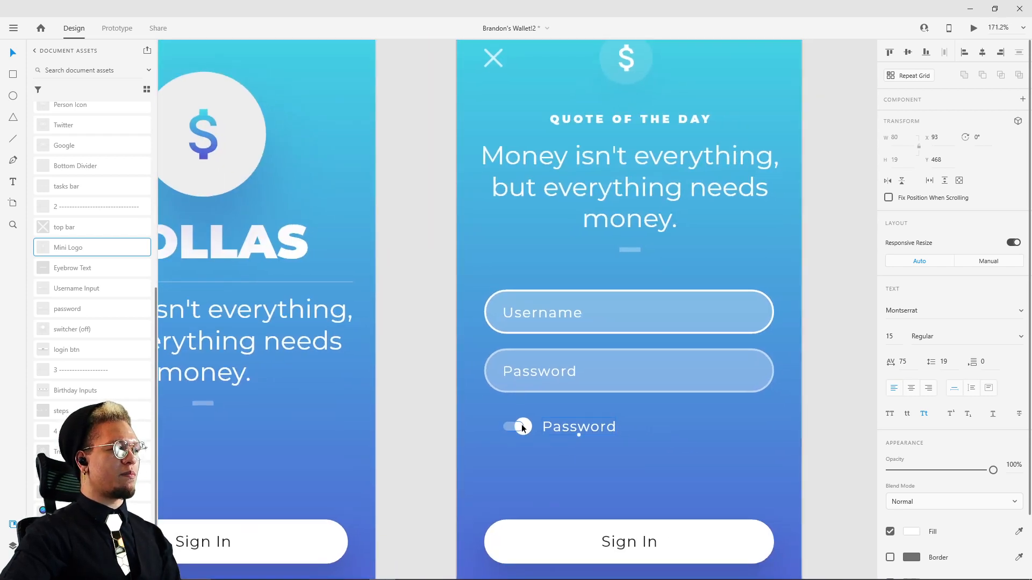
scroll(588, 350, down, 5)
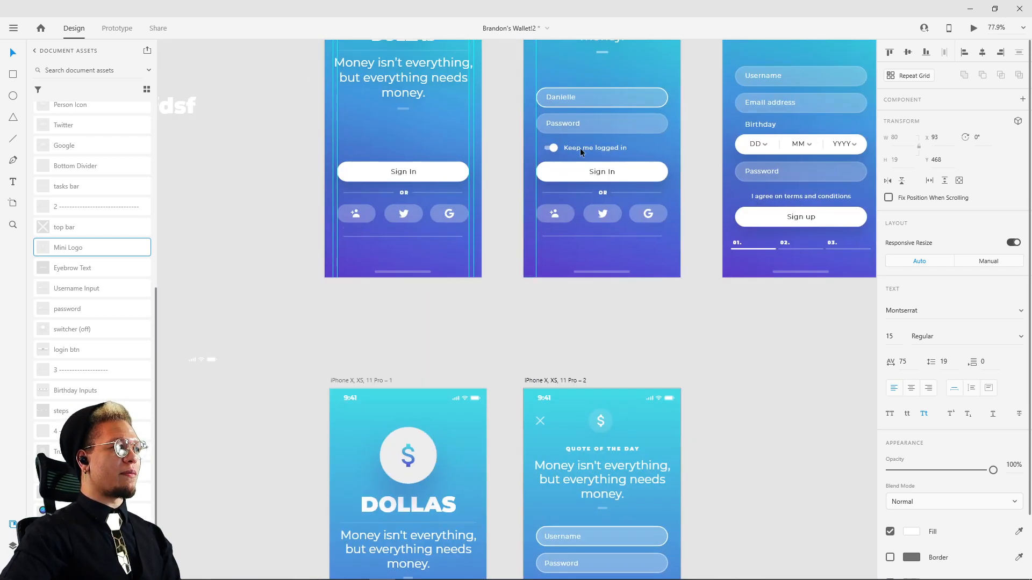
drag(748, 509, 733, 314)
scroll(712, 359, up, 3)
drag(706, 393, 720, 219)
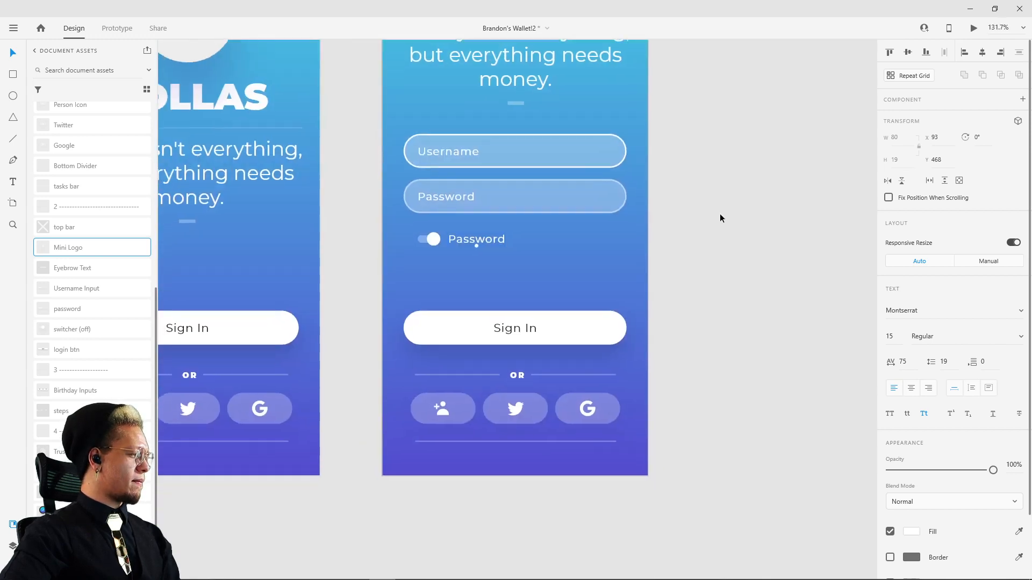
drag(462, 254, 576, 244)
double_click(579, 232)
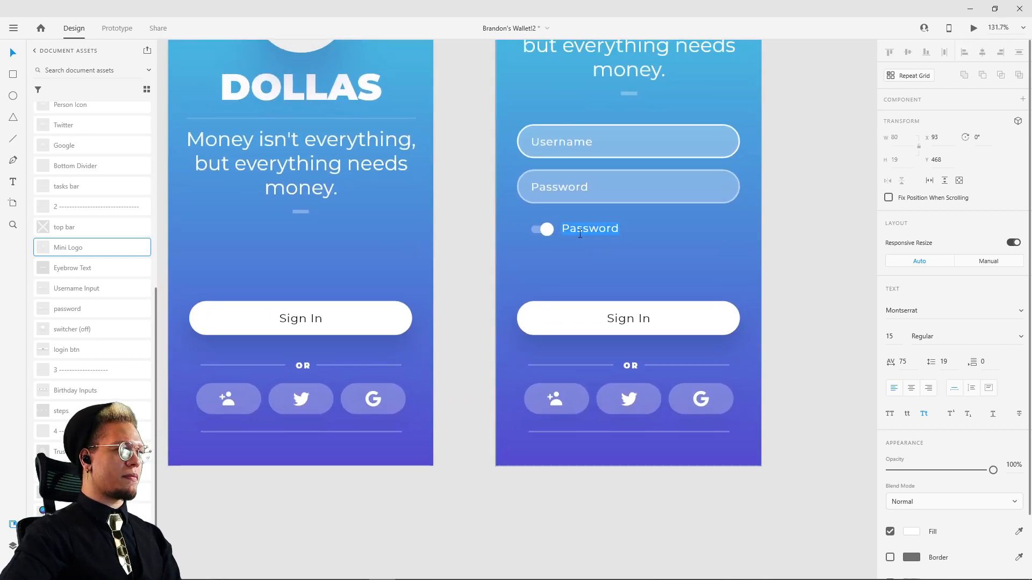
text(Keep Me Logged In)
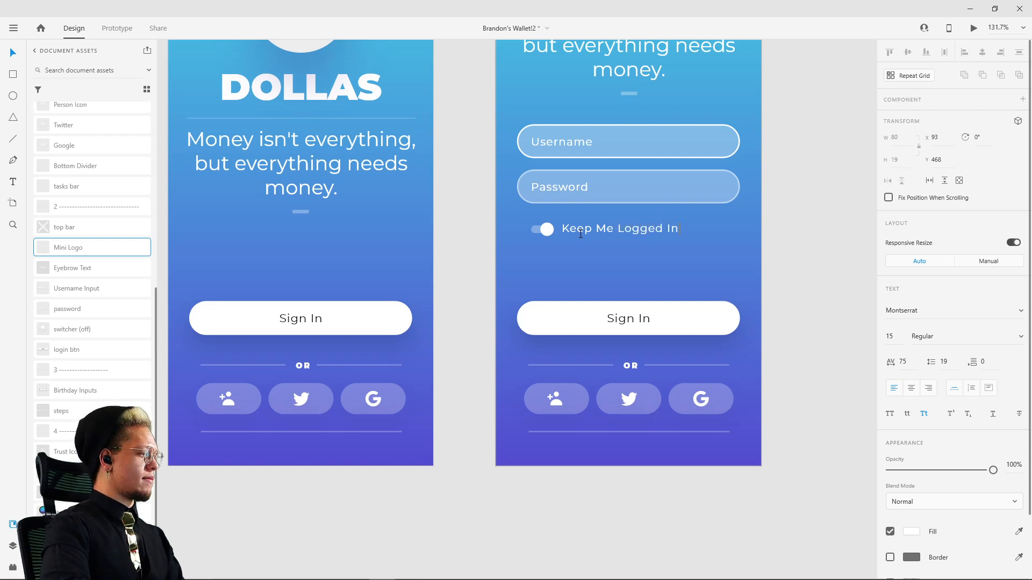
key(Escape)
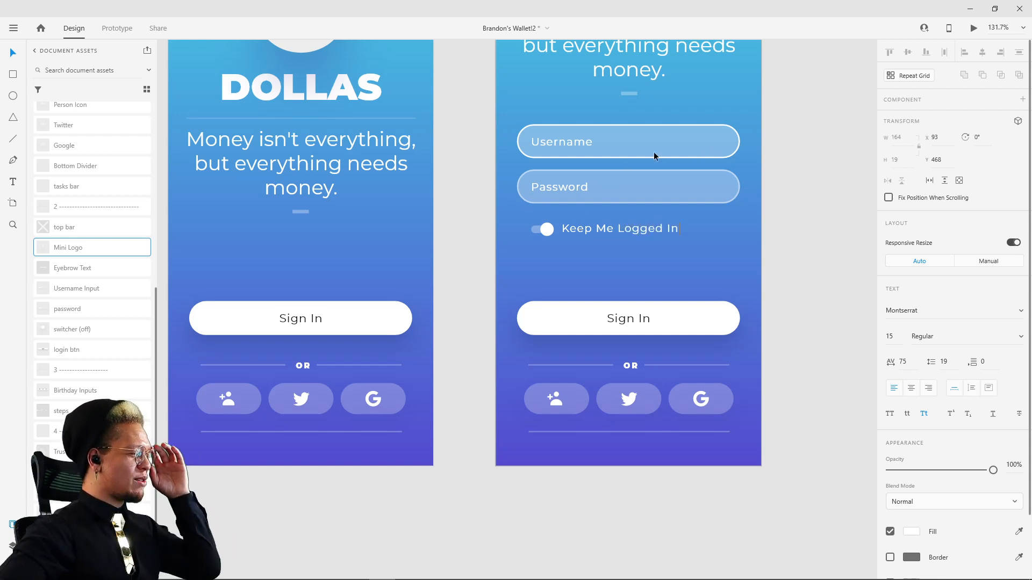
Step: Try the toggle label in lowercase, and switch it back to title case
drag(812, 46, 749, 237)
drag(745, 107, 758, 308)
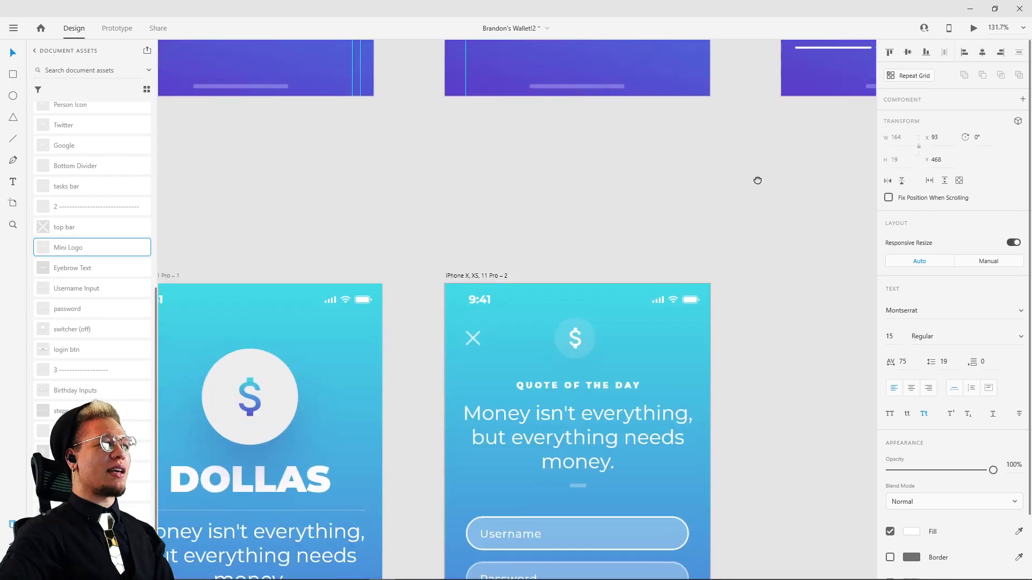
mouse_move(759, 86)
mouse_down()
mouse_move(760, 306)
mouse_move(779, 414)
mouse_up()
drag(740, 250, 737, 278)
drag(736, 450, 639, 124)
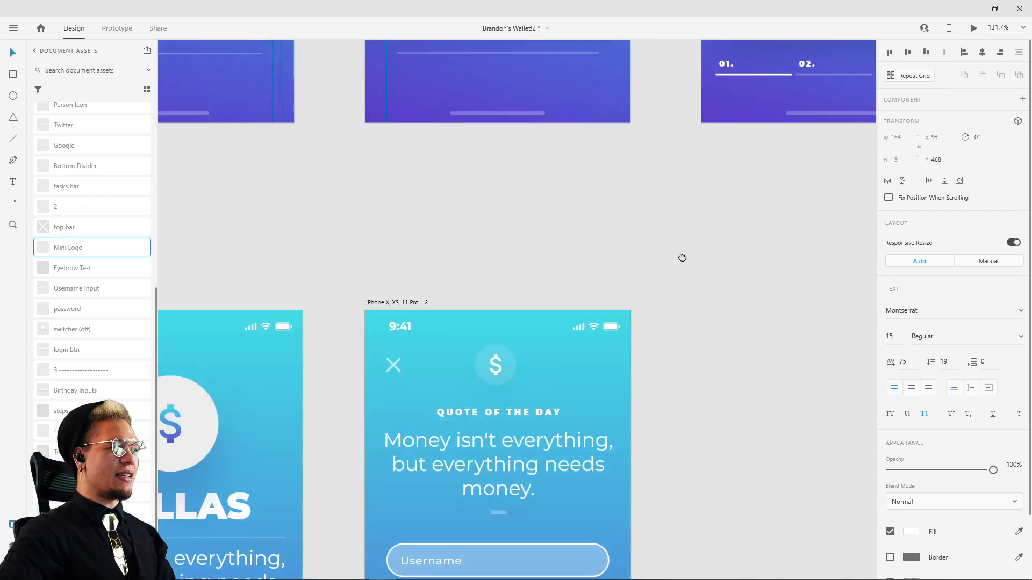
drag(682, 430, 696, 126)
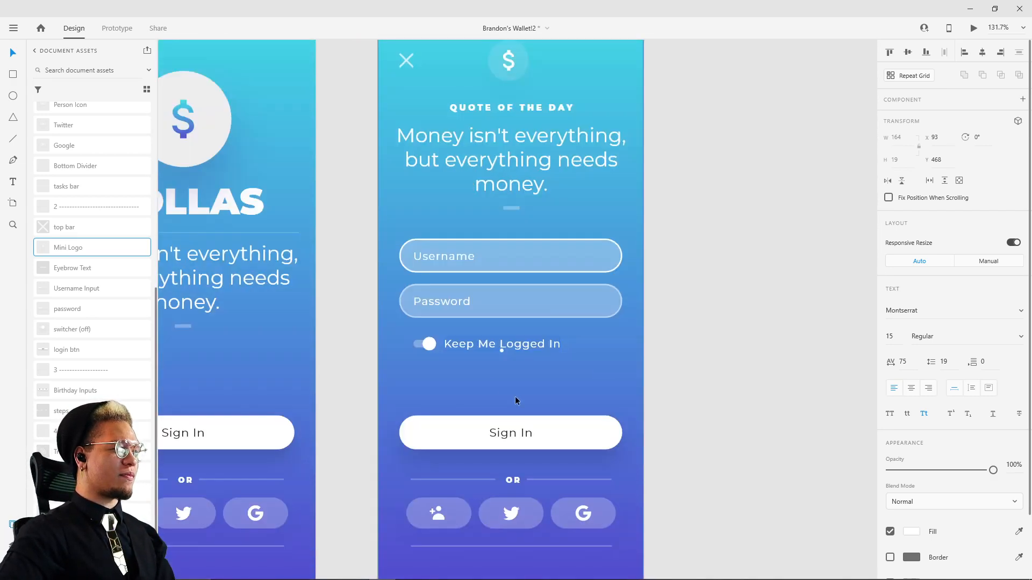
click(909, 415)
click(659, 360)
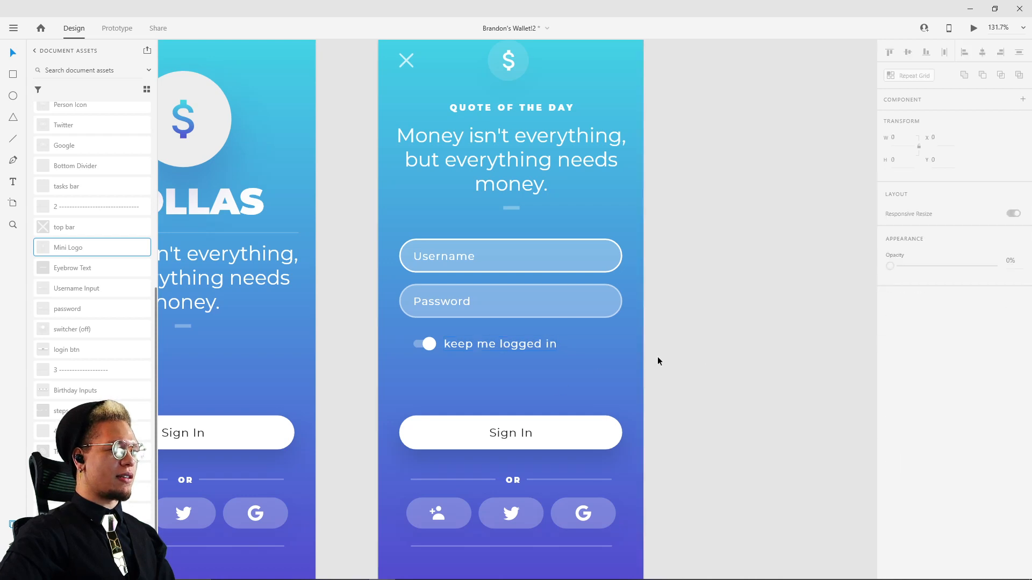
click(469, 347)
click(924, 414)
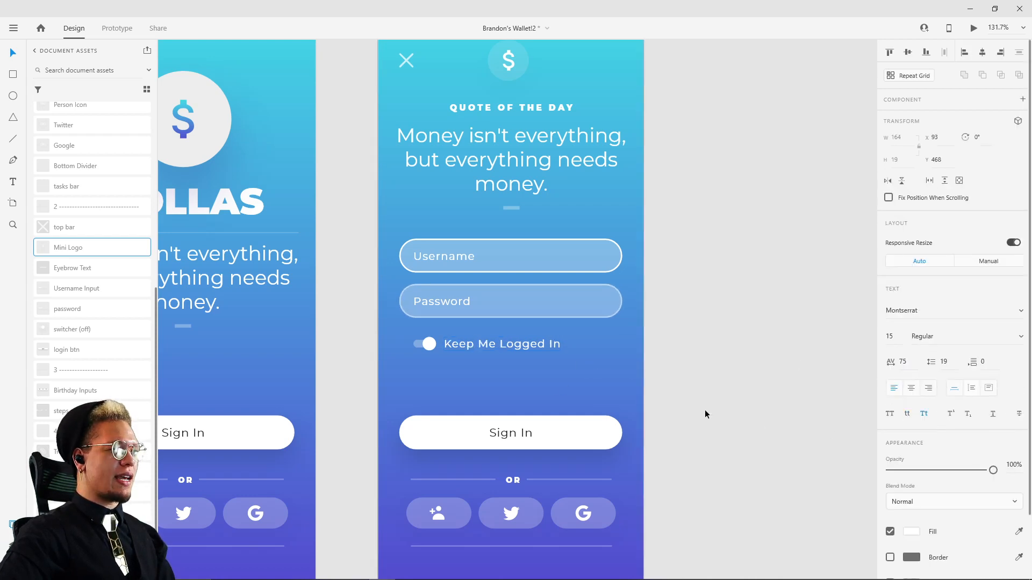
Step: Retype the toggle label as "Keep me logged in" with title case turned off
click(516, 352)
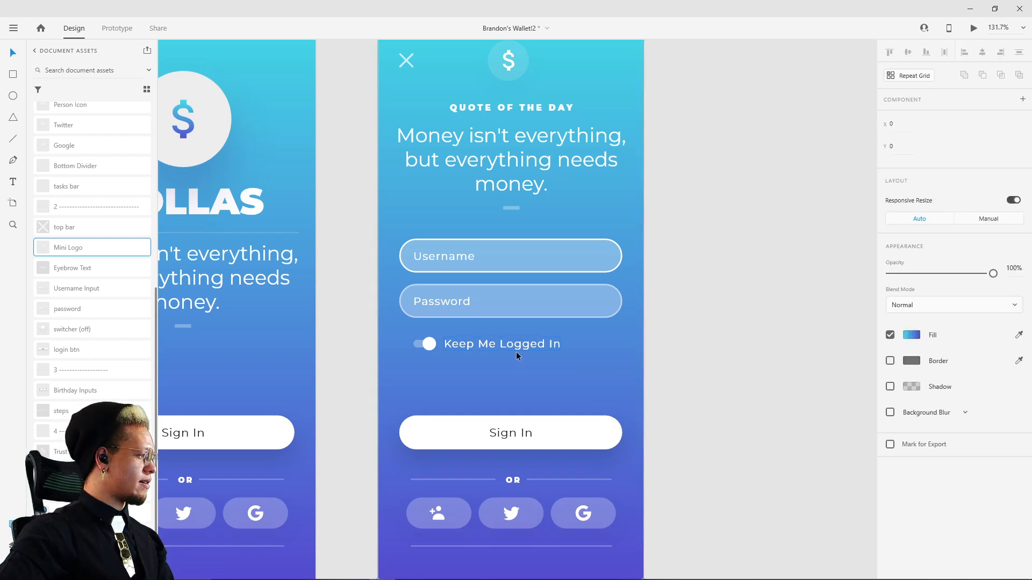
click(515, 346)
double_click(478, 344)
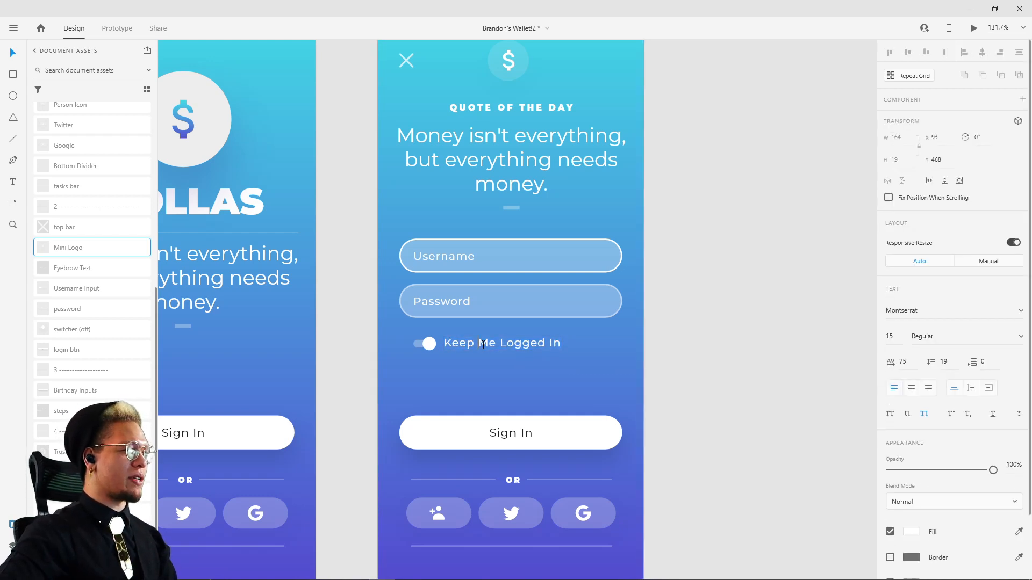
drag(478, 344, 641, 350)
text(M)
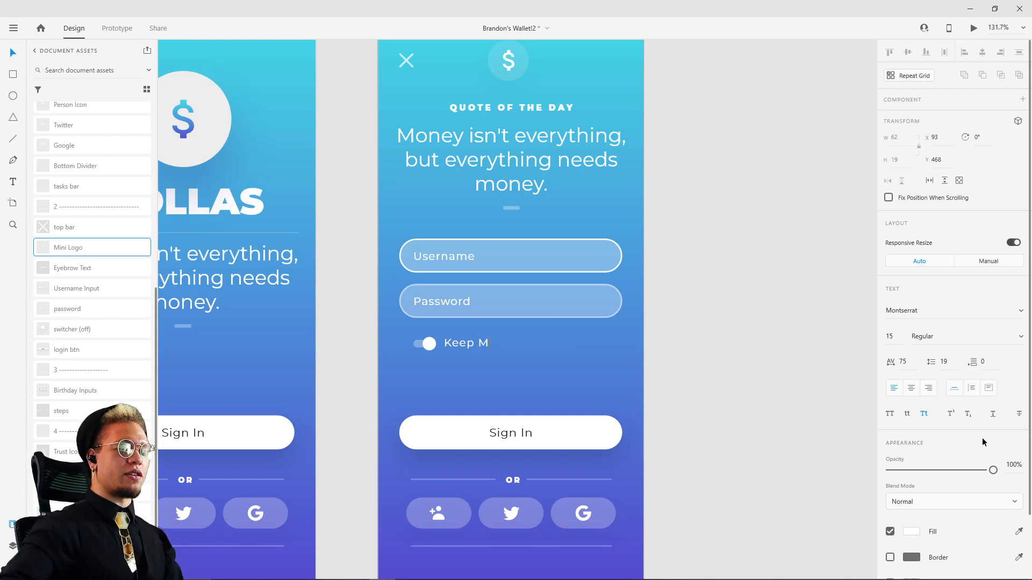
triple_click(470, 347)
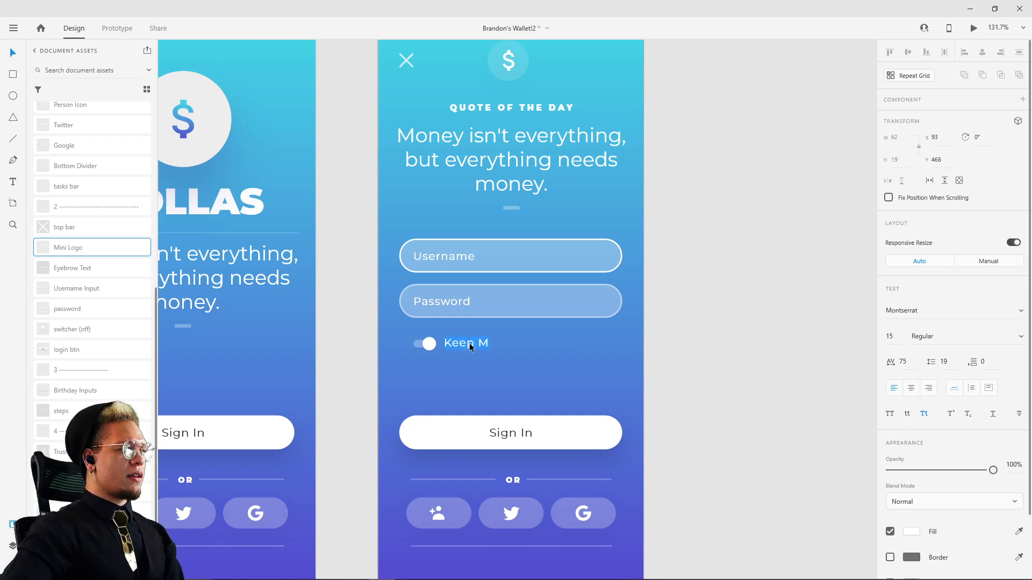
text(Keep )
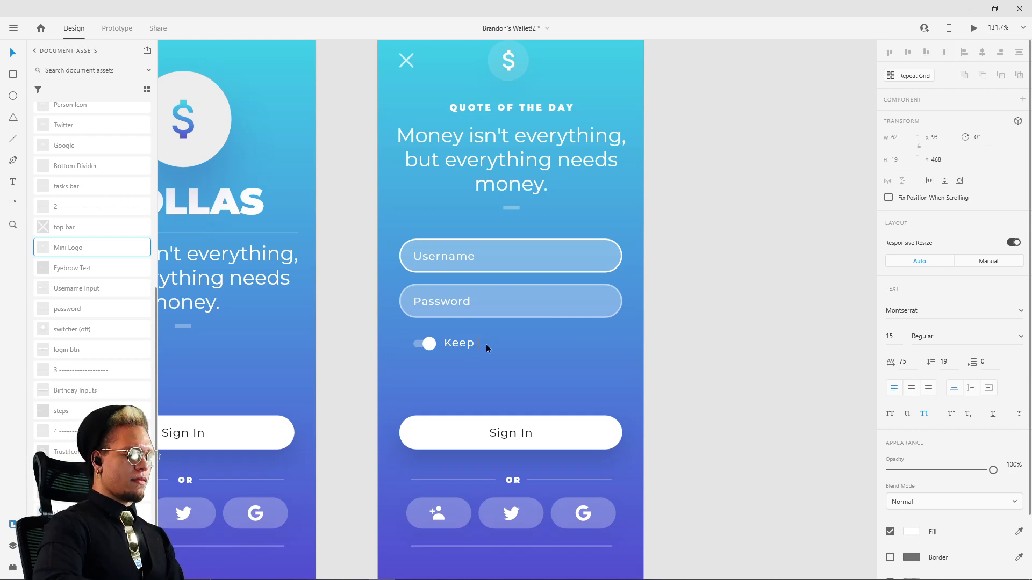
text(Me)
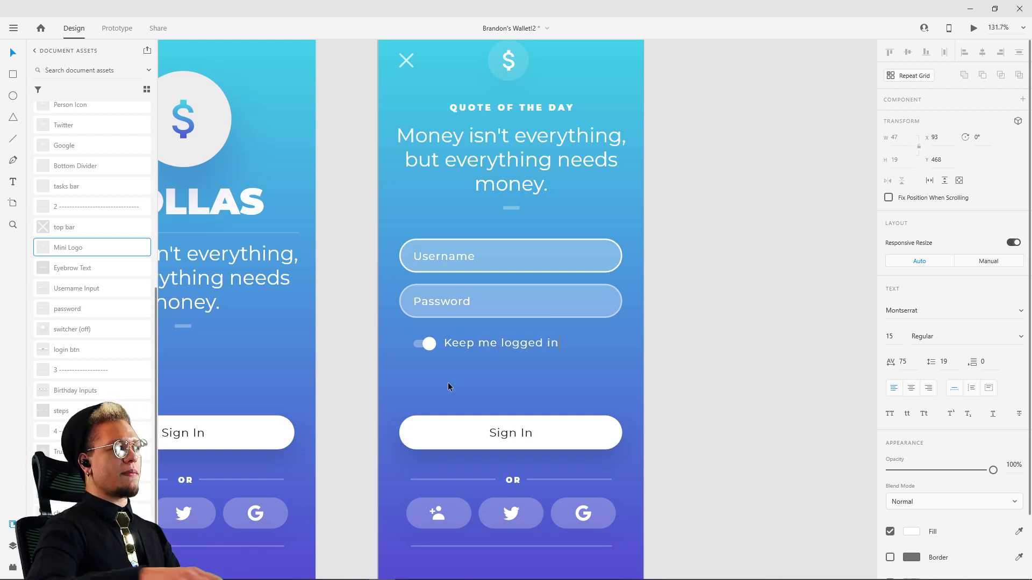
key(Escape)
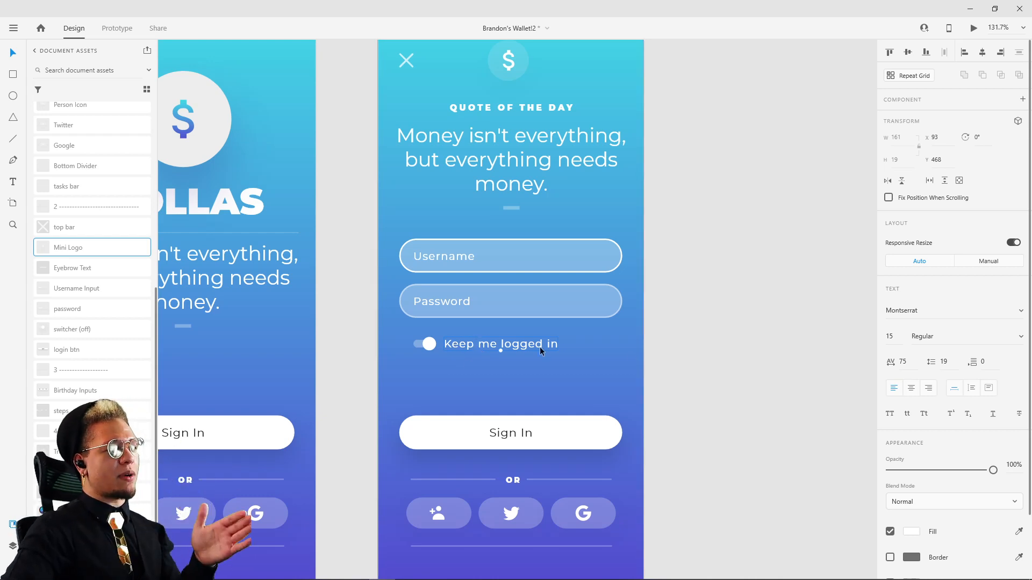
Step: Try title case, uppercase and lowercase on the toggle label, and restore its capitalization as entered
click(925, 416)
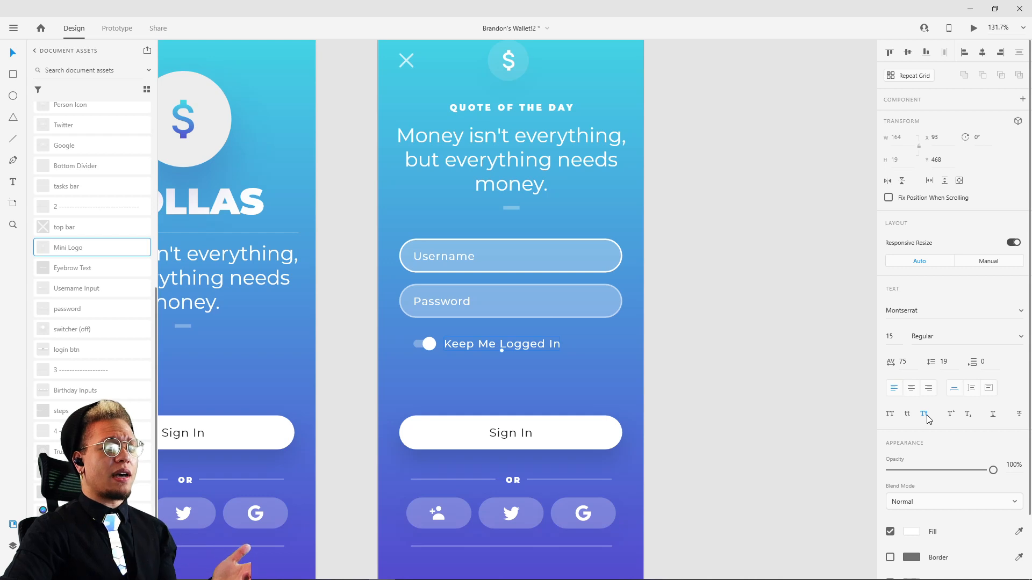
click(890, 415)
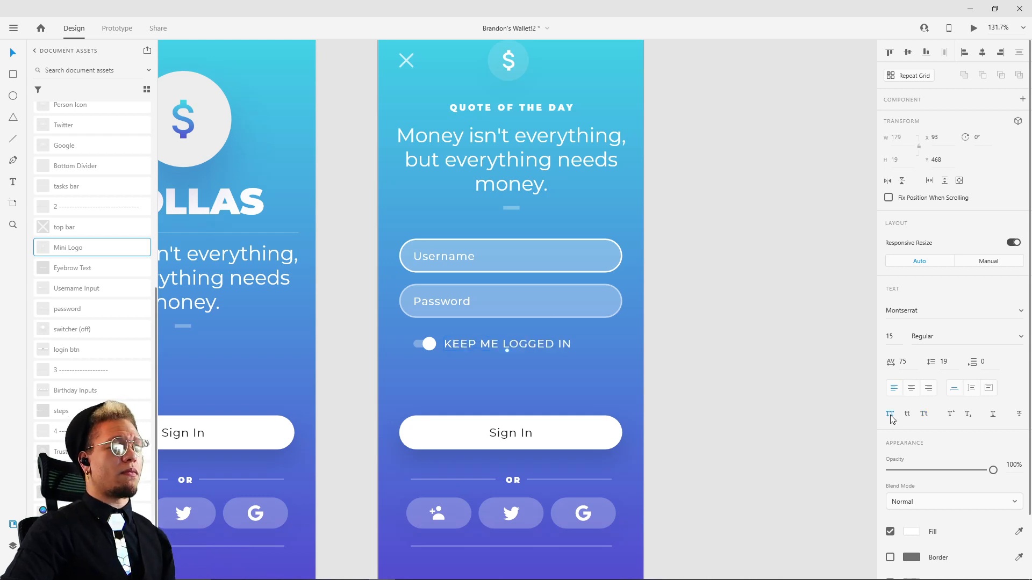
click(908, 413)
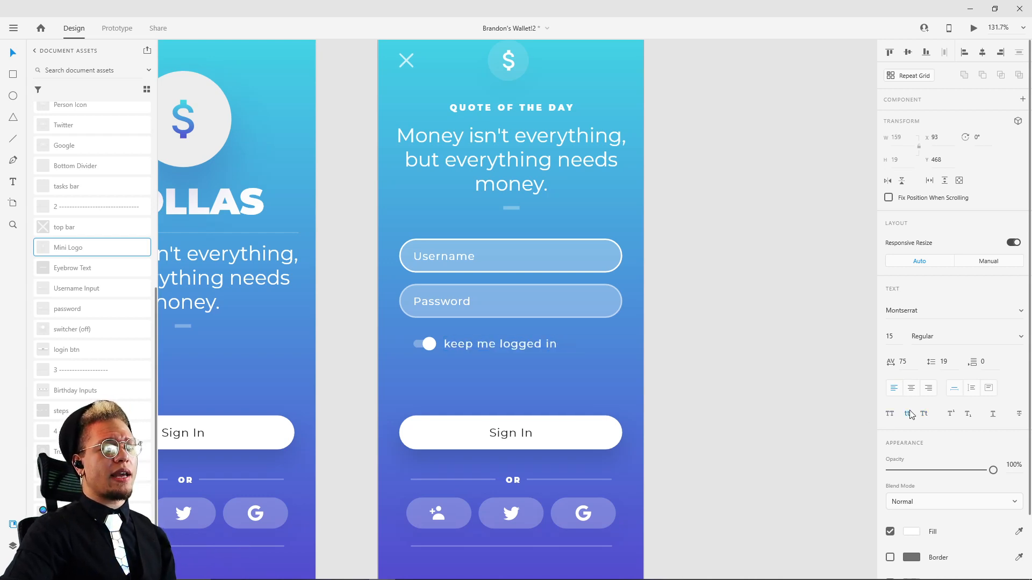
click(925, 415)
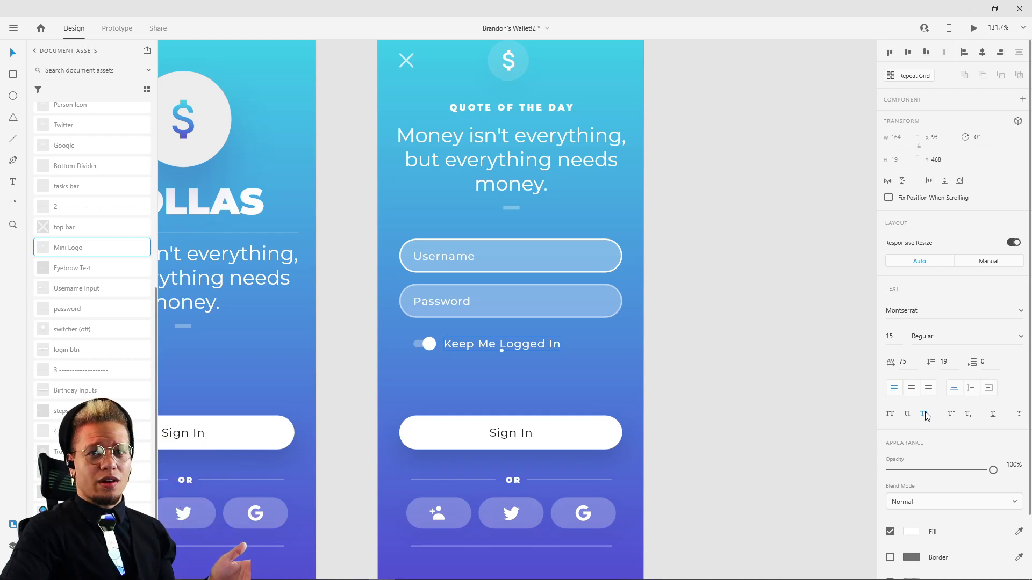
click(922, 416)
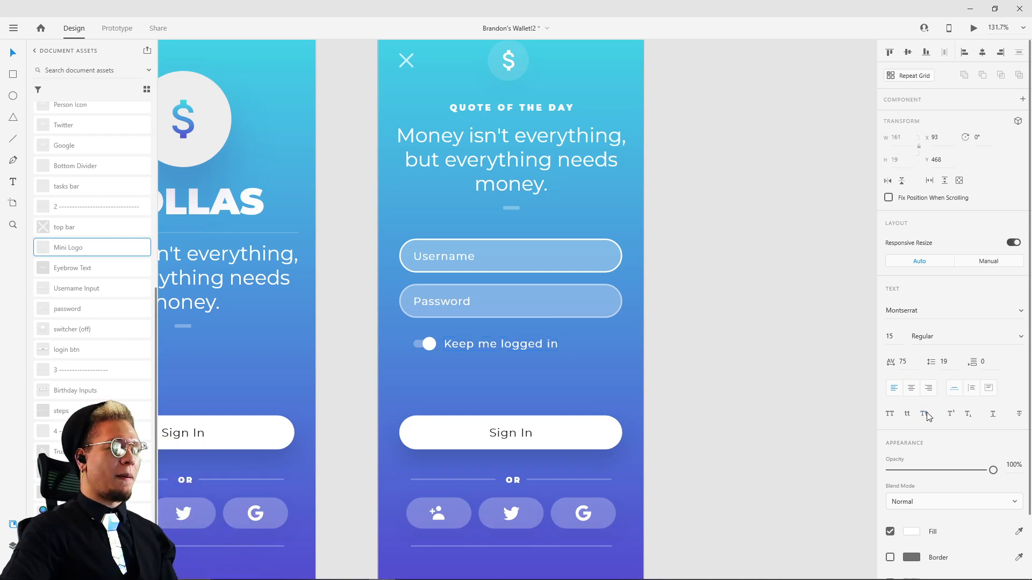
click(725, 342)
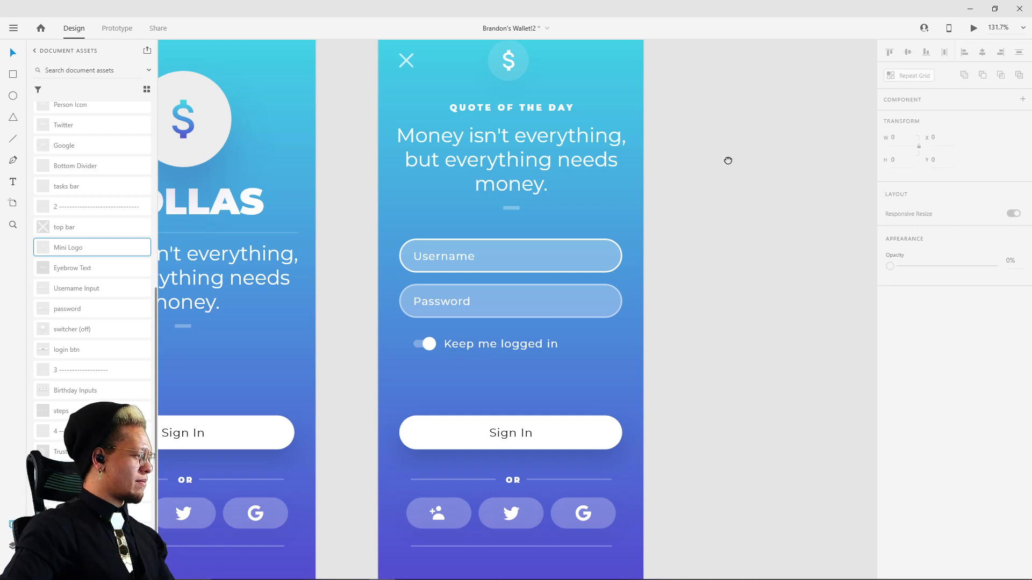
Step: Compare the rebuilt login screen with the reference and look over the new account screens
drag(728, 161, 682, 235)
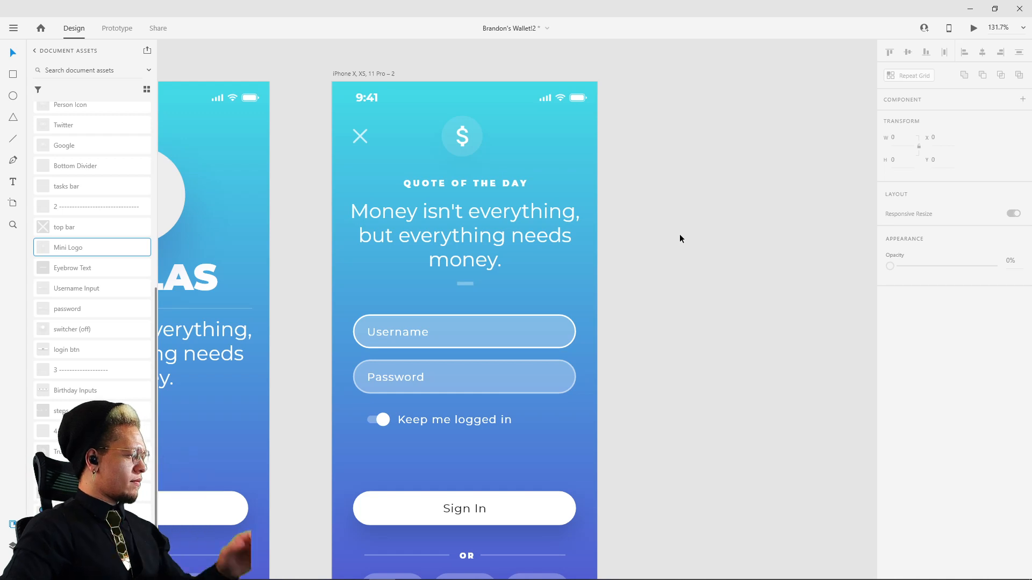
drag(681, 163, 661, 326)
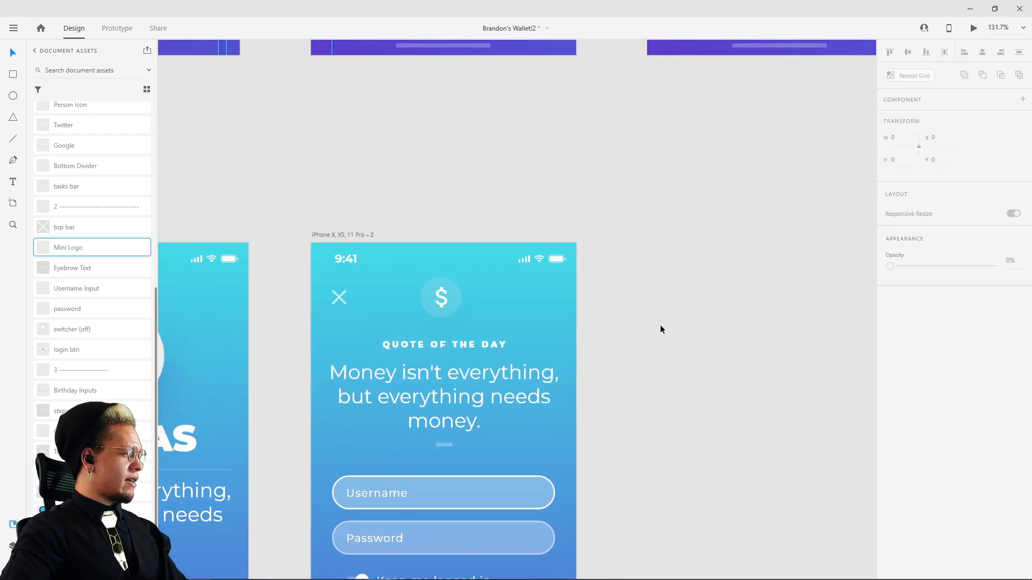
scroll(675, 270, down, 5)
drag(723, 295, 722, 364)
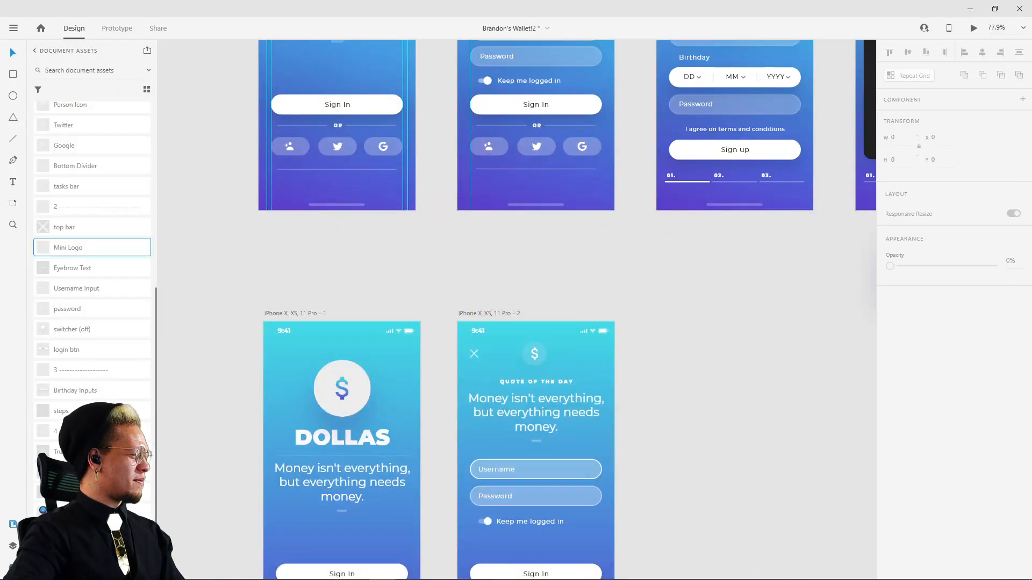
drag(743, 297, 464, 408)
scroll(516, 347, down, 2)
drag(568, 162, 566, 262)
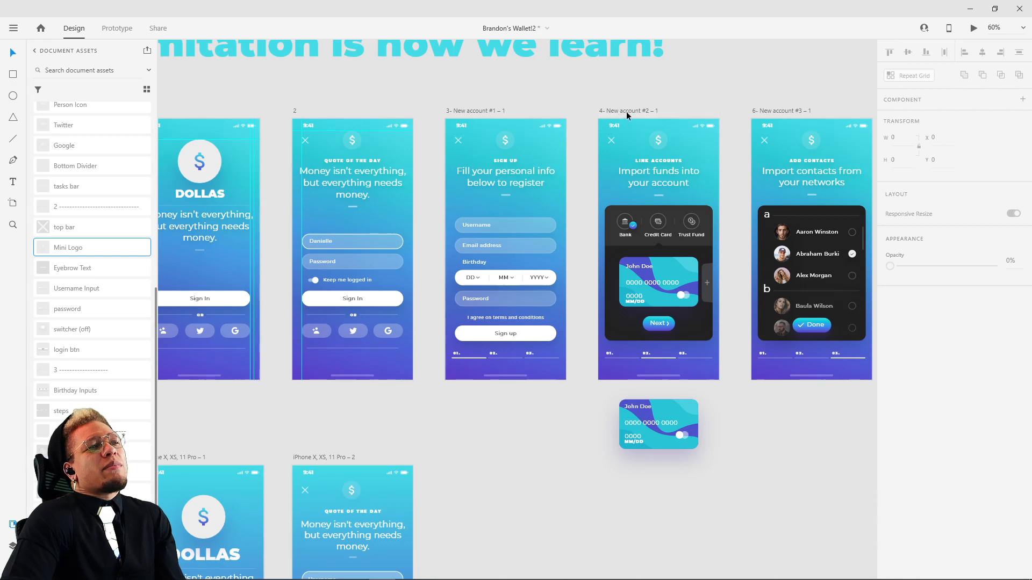
Step: Enable 3D transforms for the bank card on the "Import funds" screen and rotate it to X -3° and Y 14°
drag(627, 111, 683, 475)
key(ctrl+z)
drag(753, 484, 708, 326)
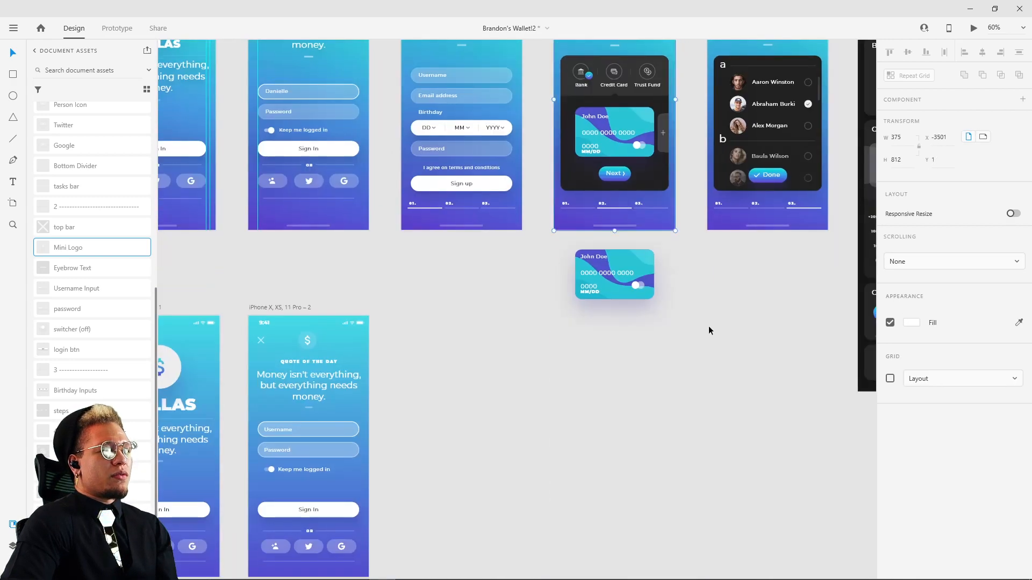
key(ctrl+3)
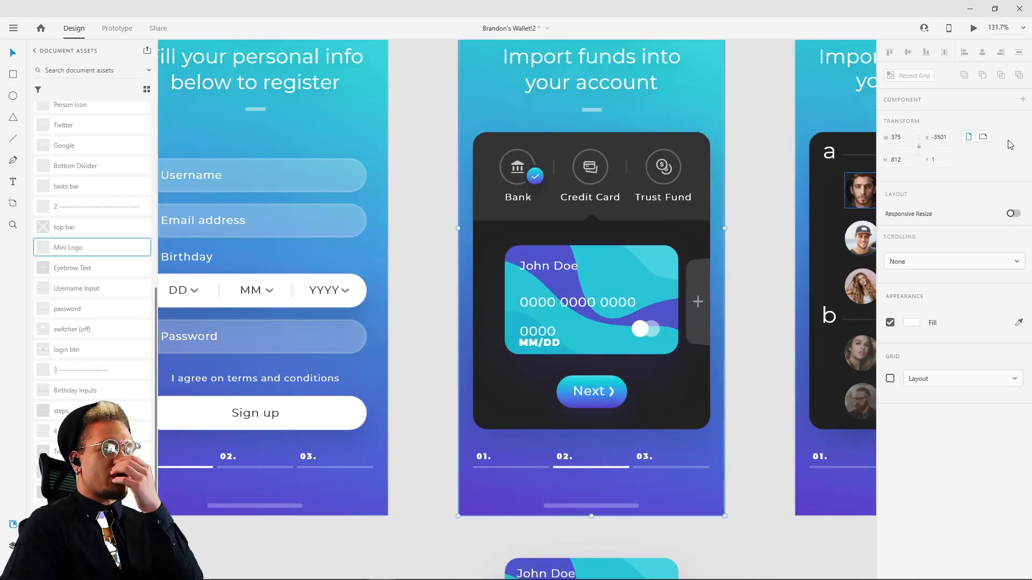
click(631, 293)
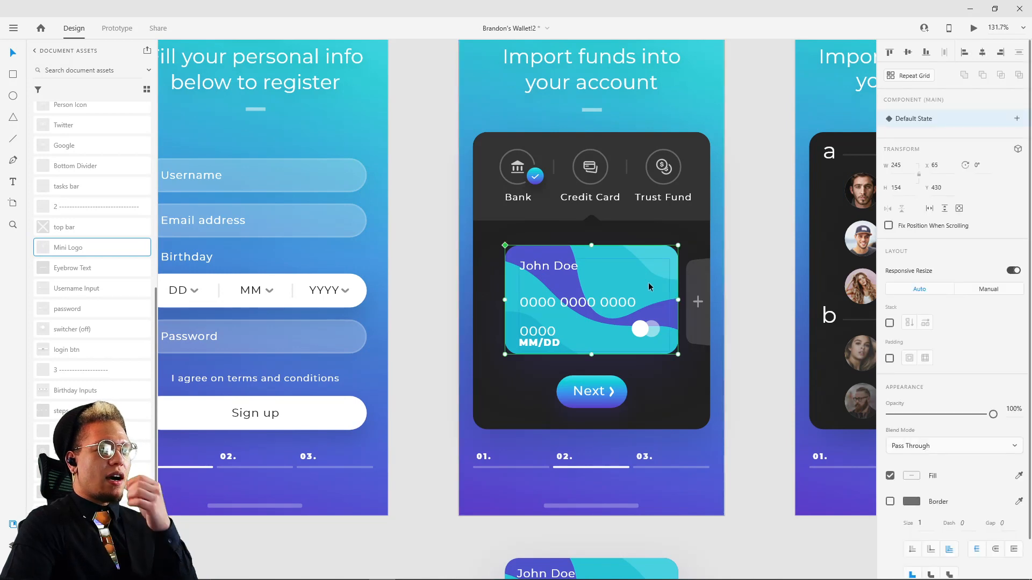
click(1018, 150)
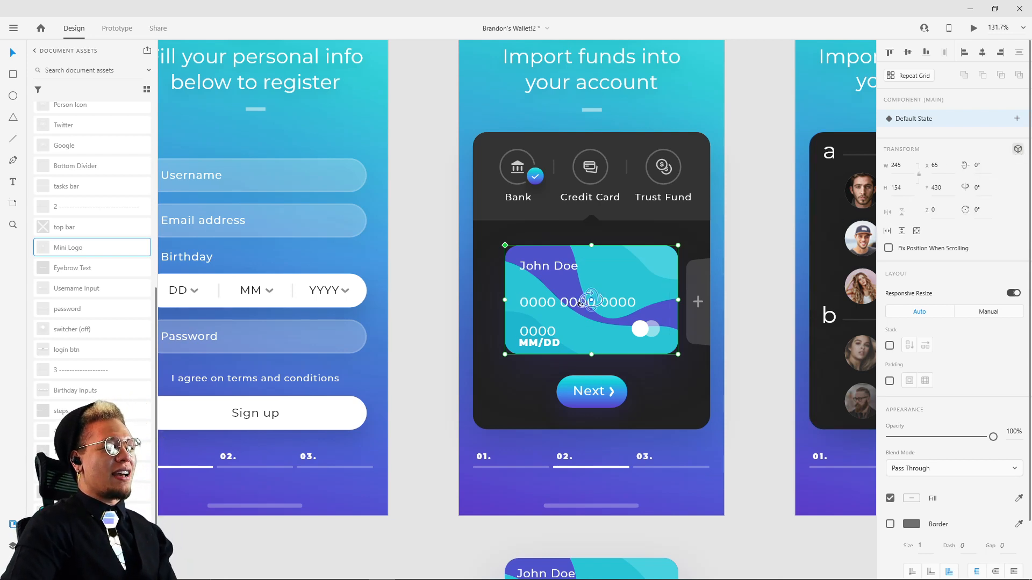
mouse_move(581, 304)
mouse_down()
mouse_move(597, 304)
mouse_move(545, 314)
mouse_move(631, 309)
mouse_move(551, 312)
mouse_move(596, 298)
mouse_move(598, 318)
mouse_move(597, 293)
mouse_up()
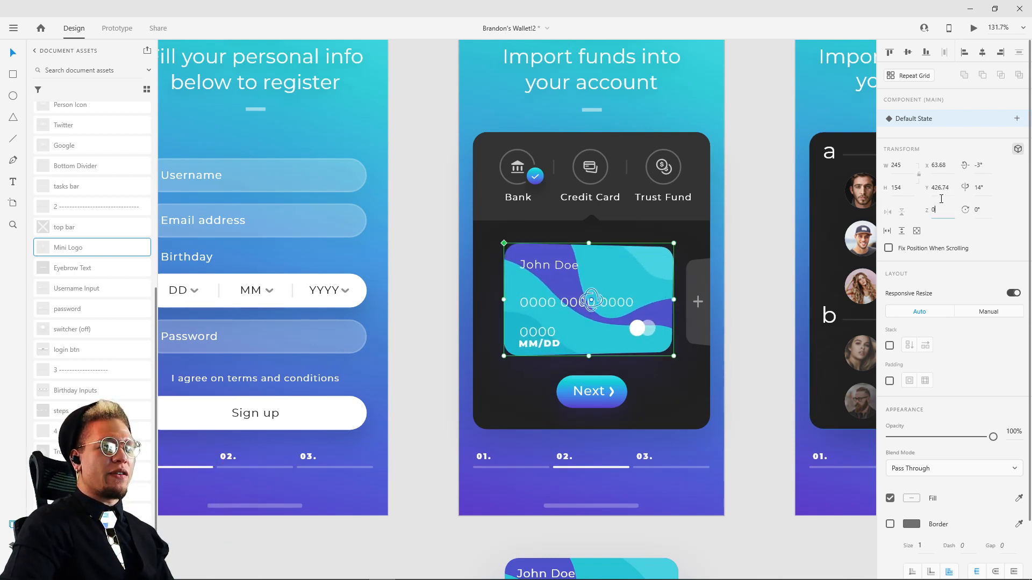
Step: Try a Z depth of -85 on the bank card and undo the depth changes
text(-85)
key(Return)
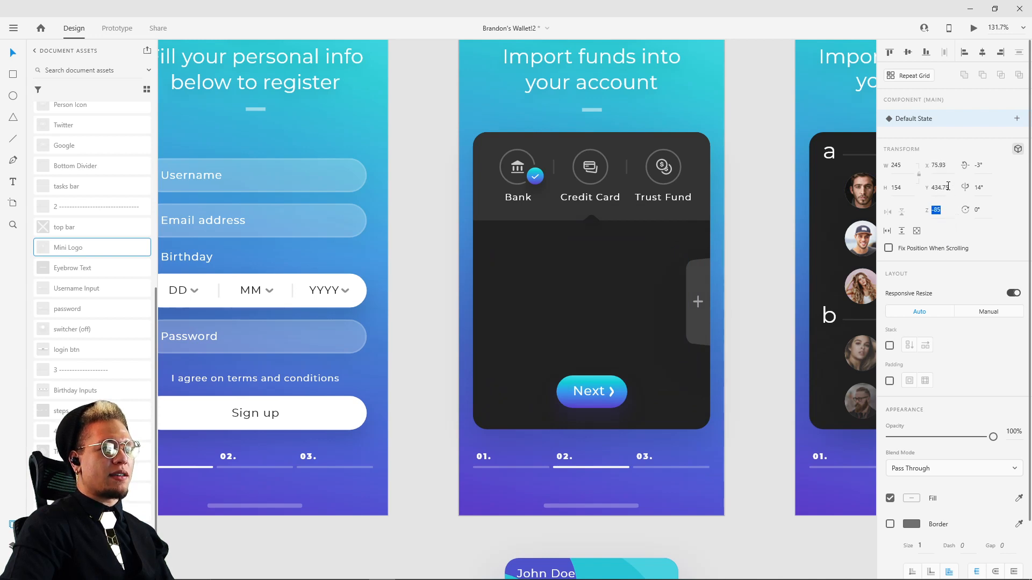
key(ctrl+z)
drag(945, 210, 941, 188)
key(ctrl+z)
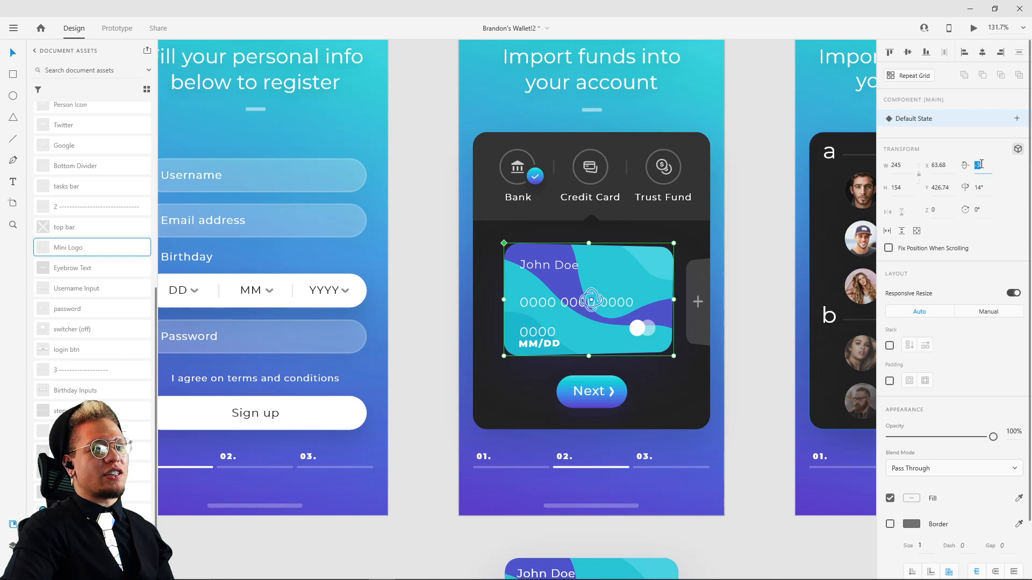
Step: Reset the bank card's X and Y rotation to 0° on the "Import funds" screen and deselect it
text(0)
key(Return)
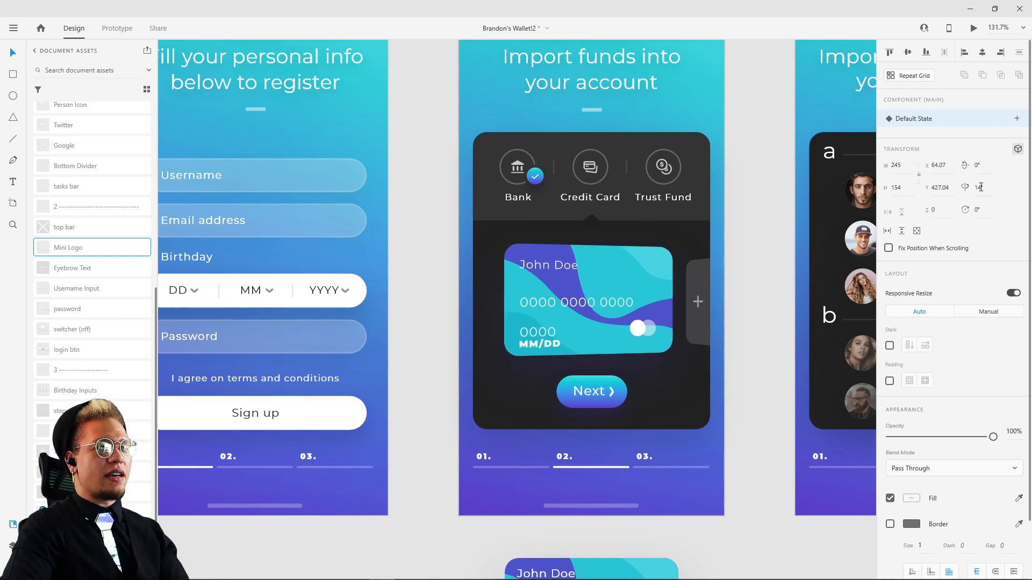
click(978, 187)
text(0)
key(Return)
click(744, 302)
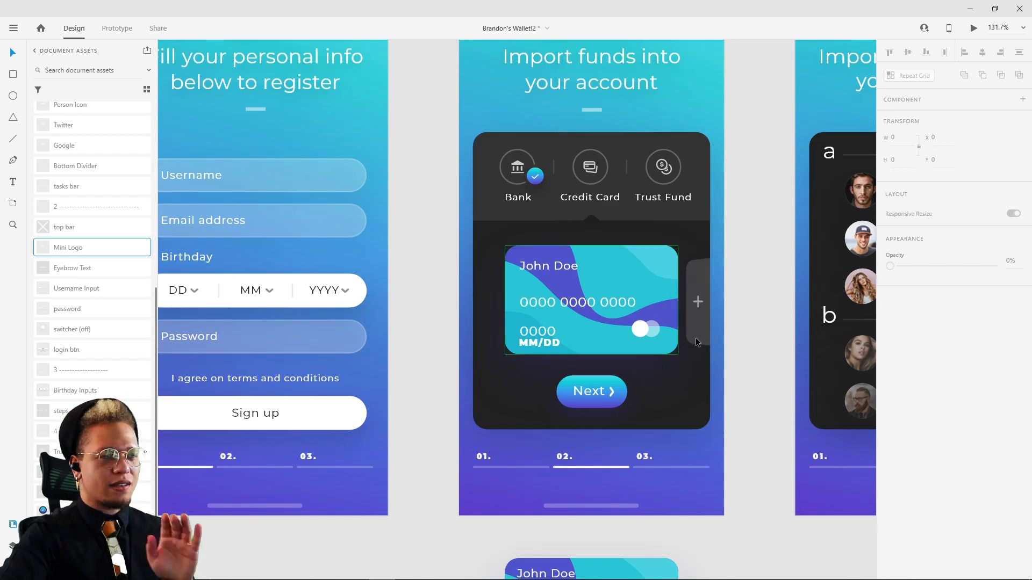
Step: Compare the rebuilt login screens with the reference account screens across the canvas
scroll(762, 323, down, 5)
drag(750, 374, 746, 306)
scroll(783, 421, down, 3)
drag(757, 450, 768, 288)
drag(603, 438, 484, 486)
drag(333, 334, 451, 322)
click(450, 323)
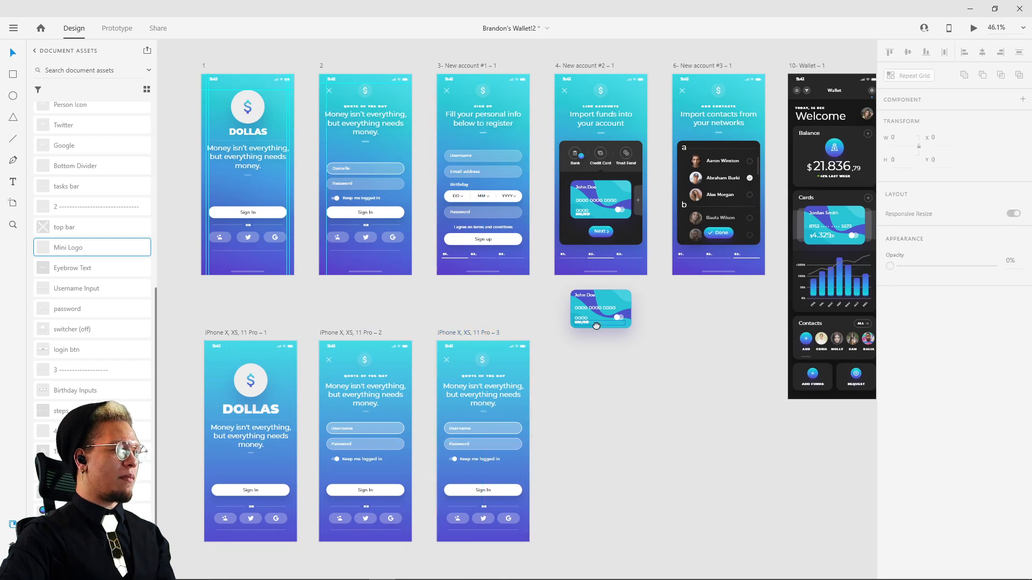
drag(597, 318, 658, 291)
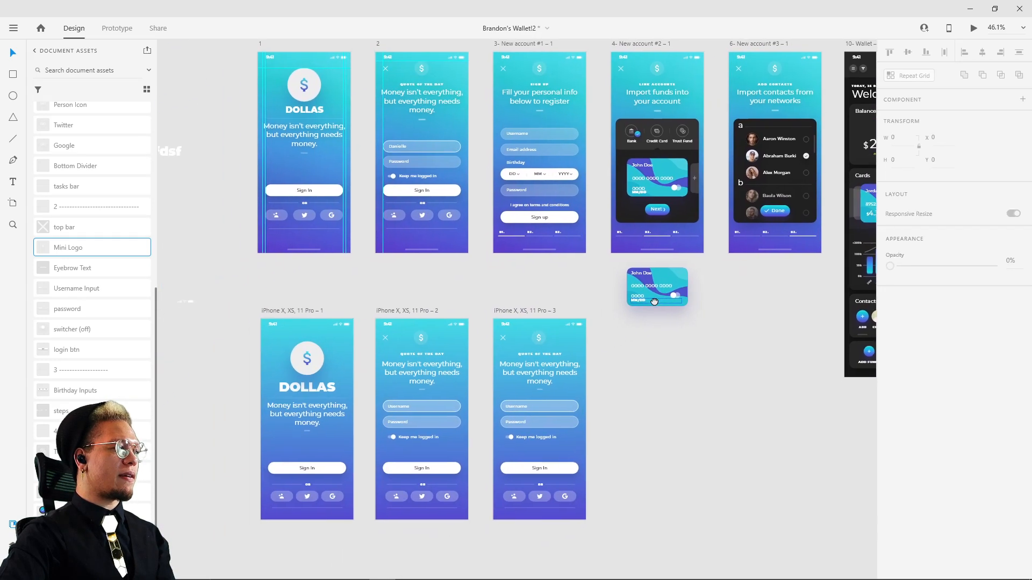
scroll(530, 363, up, 3)
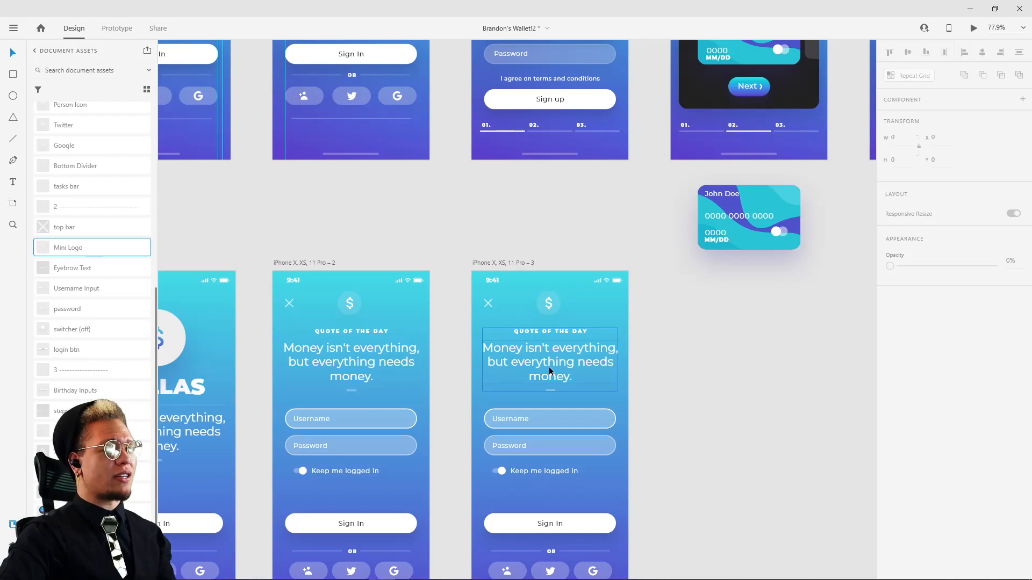
Step: Replace the quote text on the third rebuilt screen with "Fill your personal info below to register", copied from the reference sign-up screen
drag(536, 261, 624, 476)
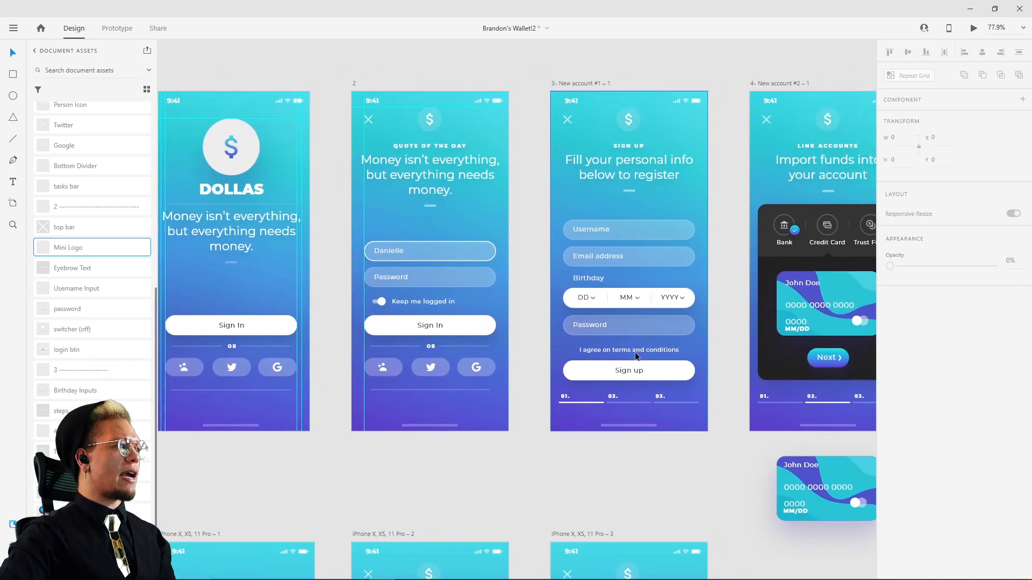
double_click(653, 166)
key(ctrl+c)
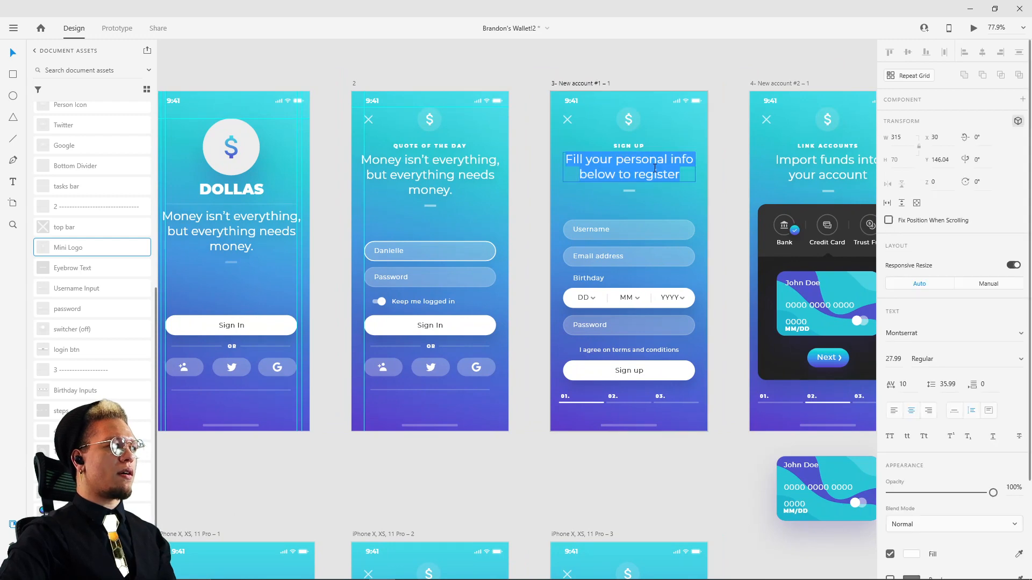
key(Escape)
scroll(710, 226, down, 5)
click(652, 359)
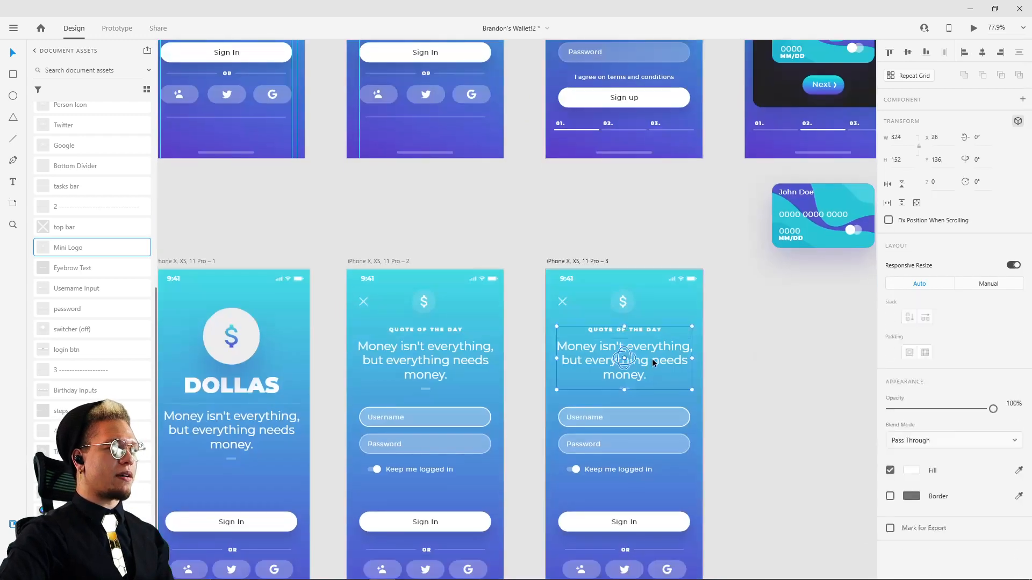
double_click(652, 359)
key(ctrl+v)
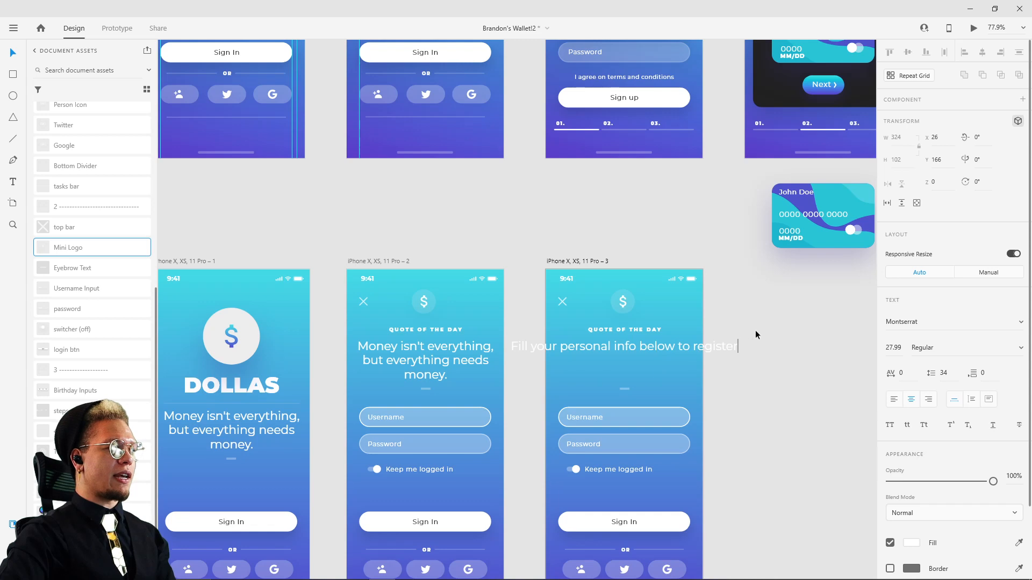
key(Escape)
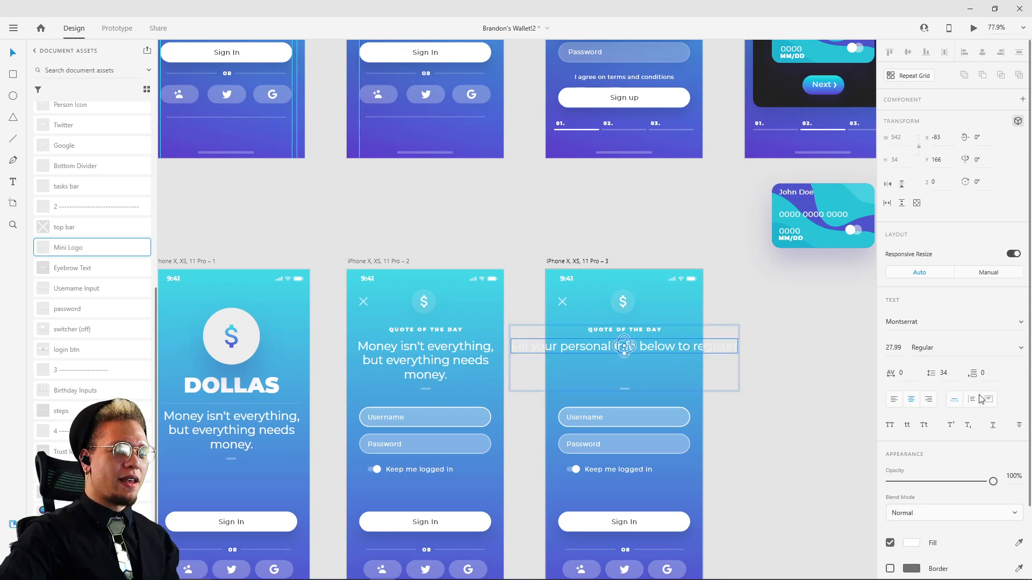
Step: Turn off 3D transforms for the pasted heading on the third rebuilt screen
scroll(677, 370, up, 5)
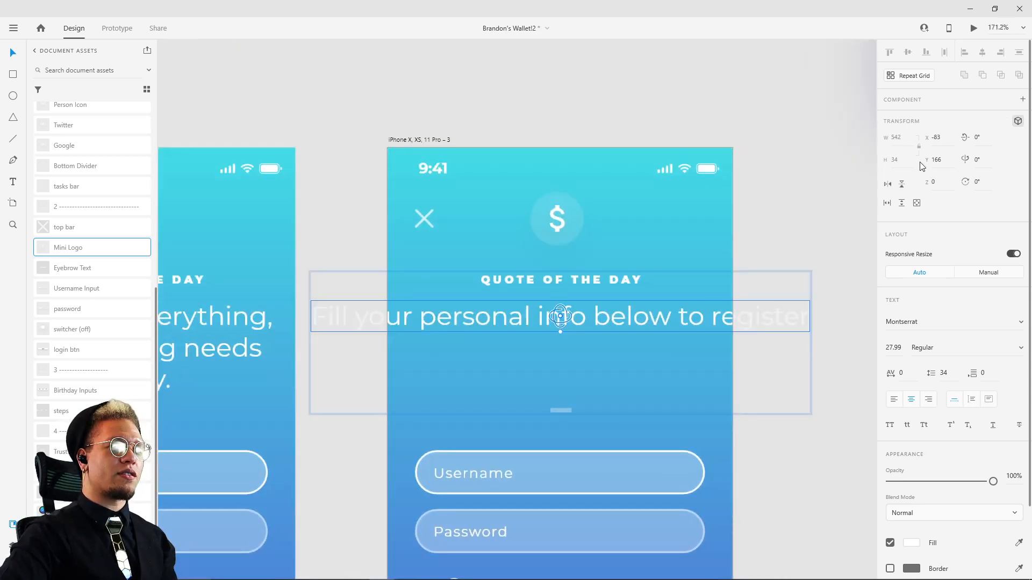
scroll(556, 317, up, 5)
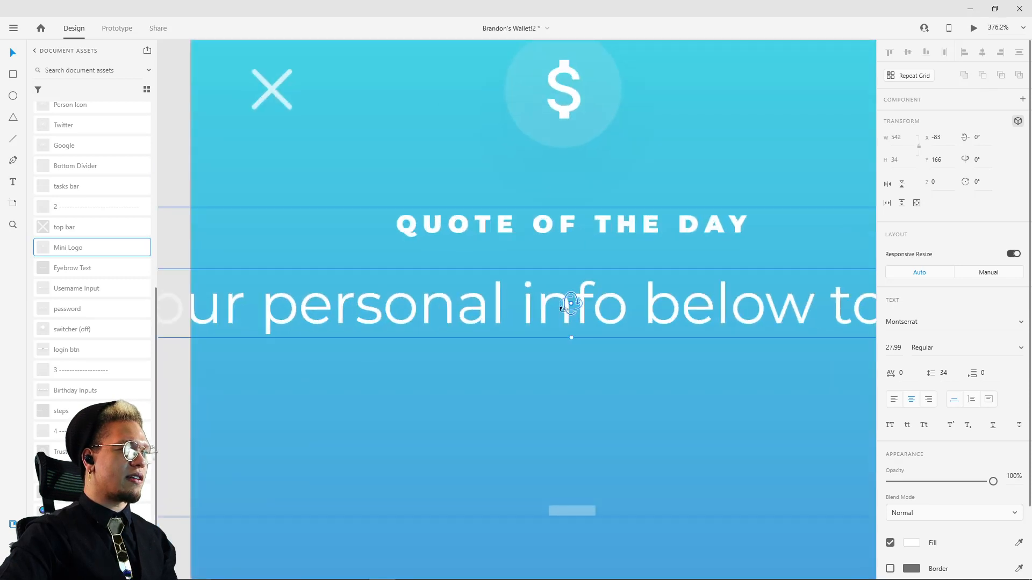
drag(571, 305, 585, 331)
key(ctrl+z)
click(1017, 121)
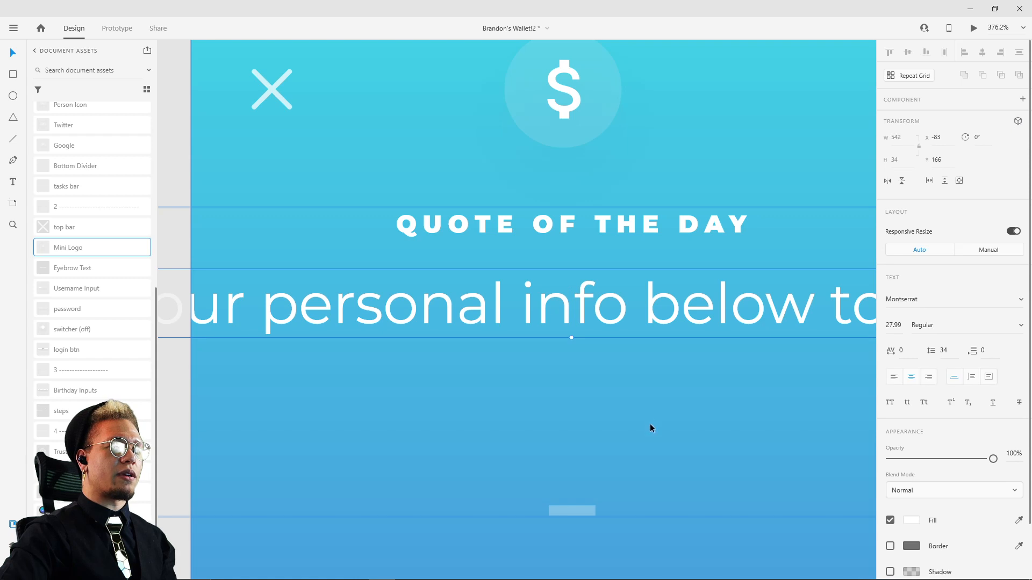
scroll(651, 425, down, 3)
drag(720, 424, 678, 408)
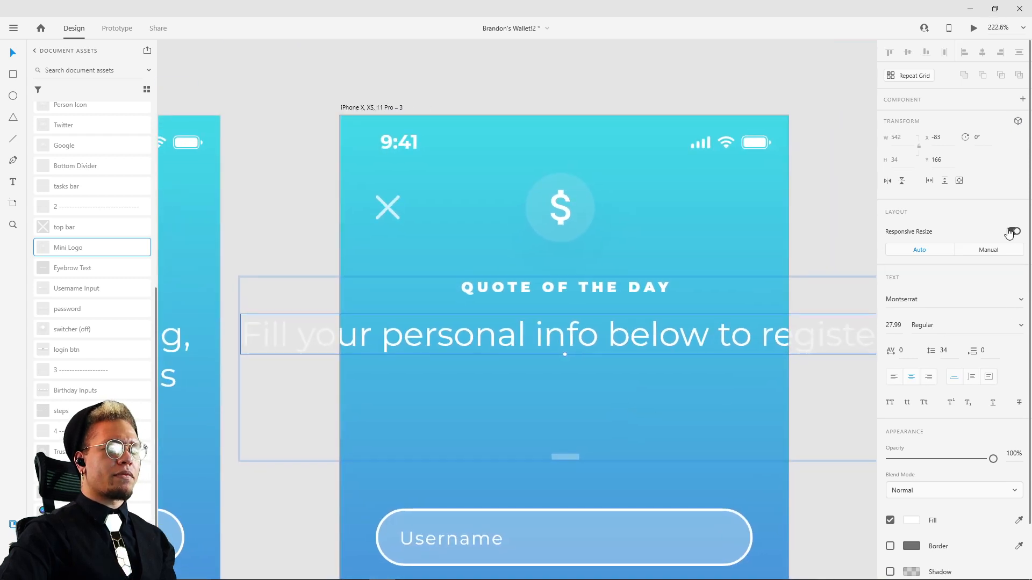
Step: Ungroup the eyebrow text, heading and small divider on the third rebuilt screen
click(800, 486)
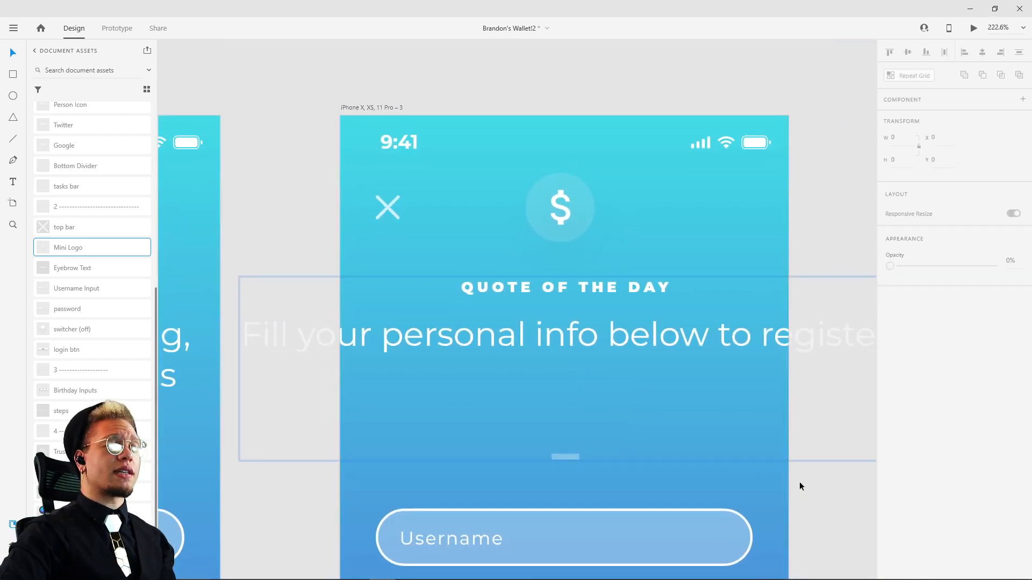
click(617, 337)
key(ctrl+shift+g)
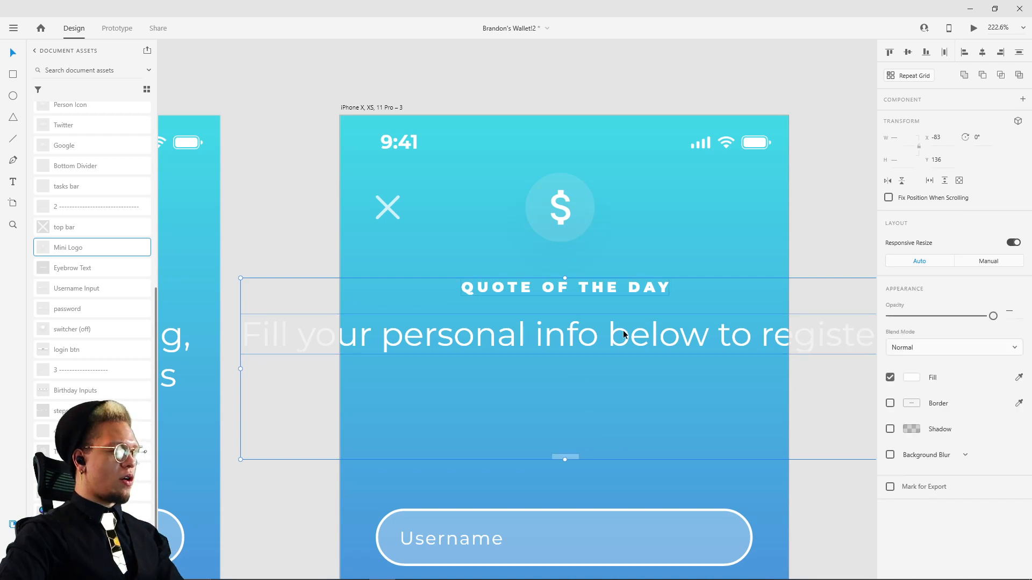
Step: Make the "Fill your personal info" heading a fixed-size text box and narrow it to 315 wide at X 30
click(843, 224)
click(775, 332)
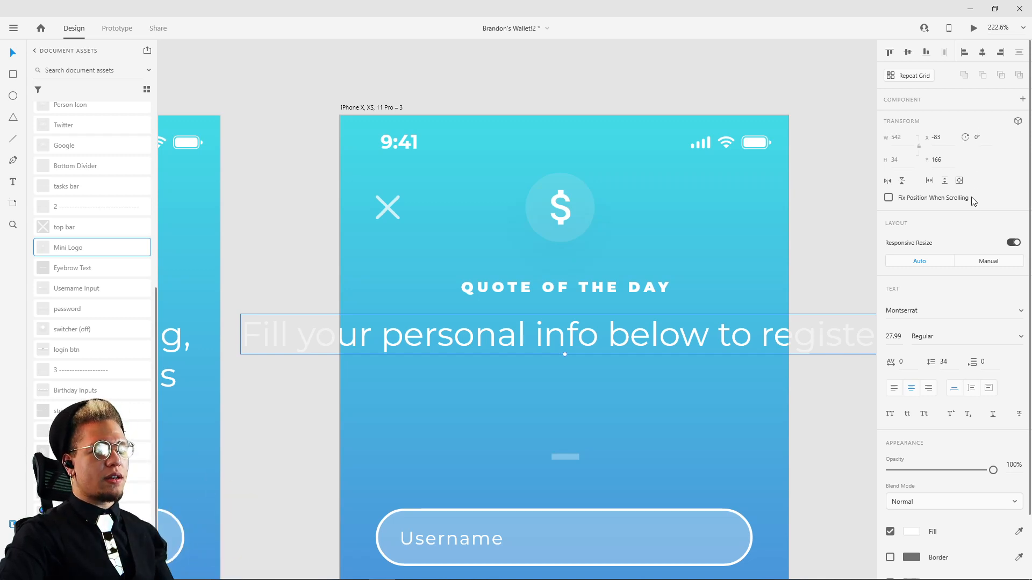
click(990, 394)
scroll(672, 376, right, 5)
drag(654, 324, 548, 317)
scroll(382, 327, left, 4)
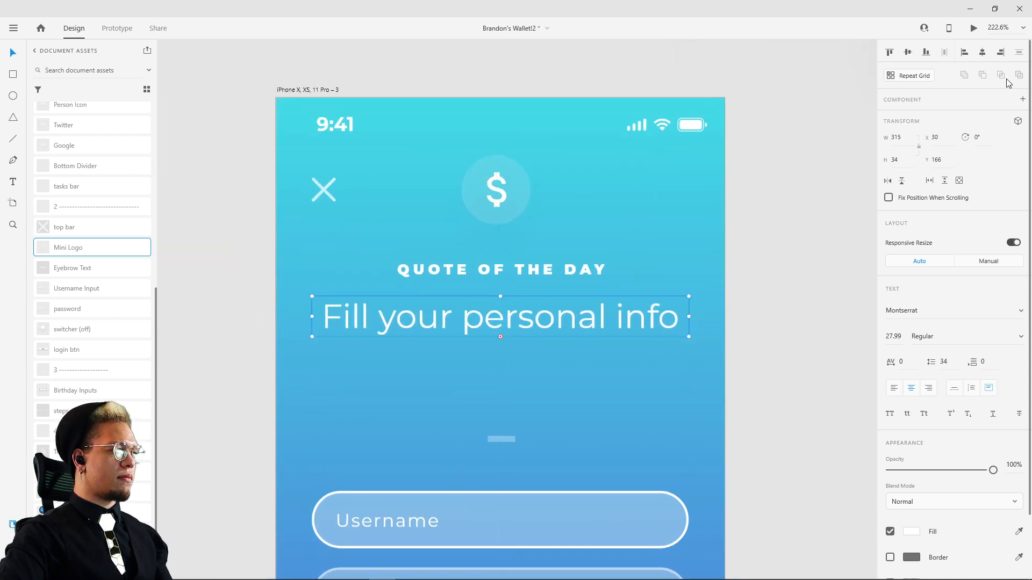
Step: Center the mini dollar logos horizontally on the third and second rebuilt artboards
click(501, 198)
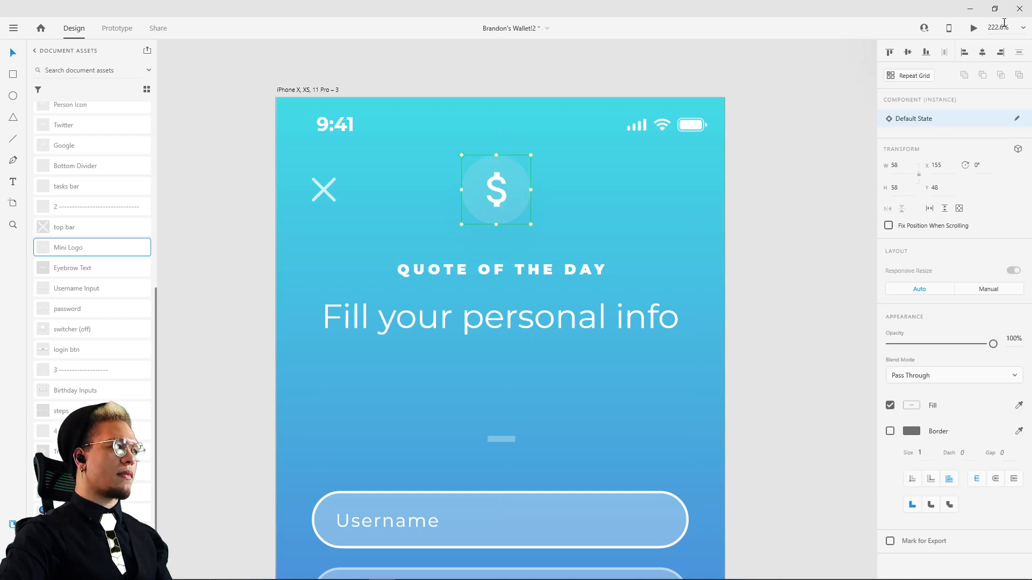
click(983, 53)
scroll(762, 233, down, 5)
click(457, 350)
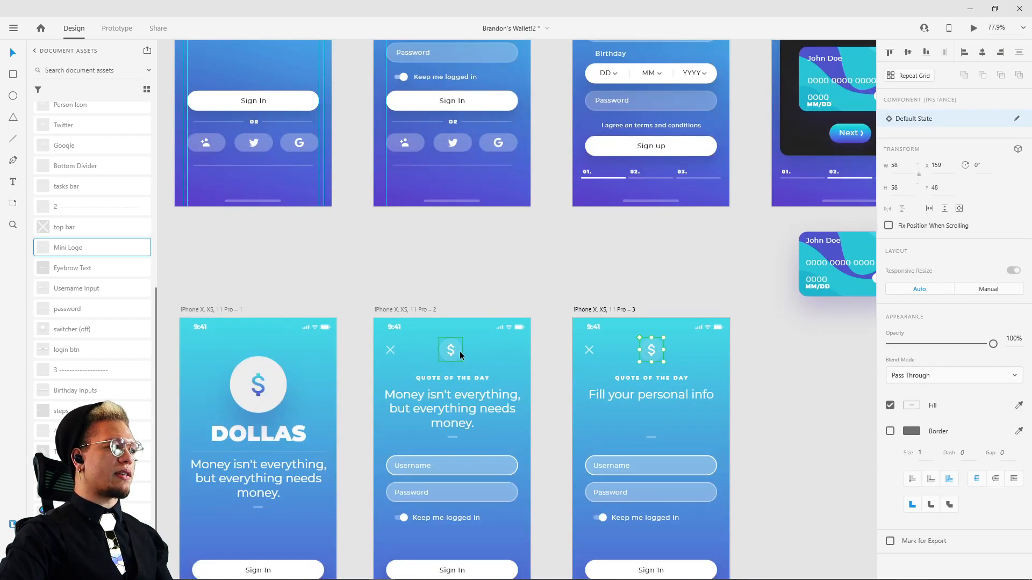
click(779, 475)
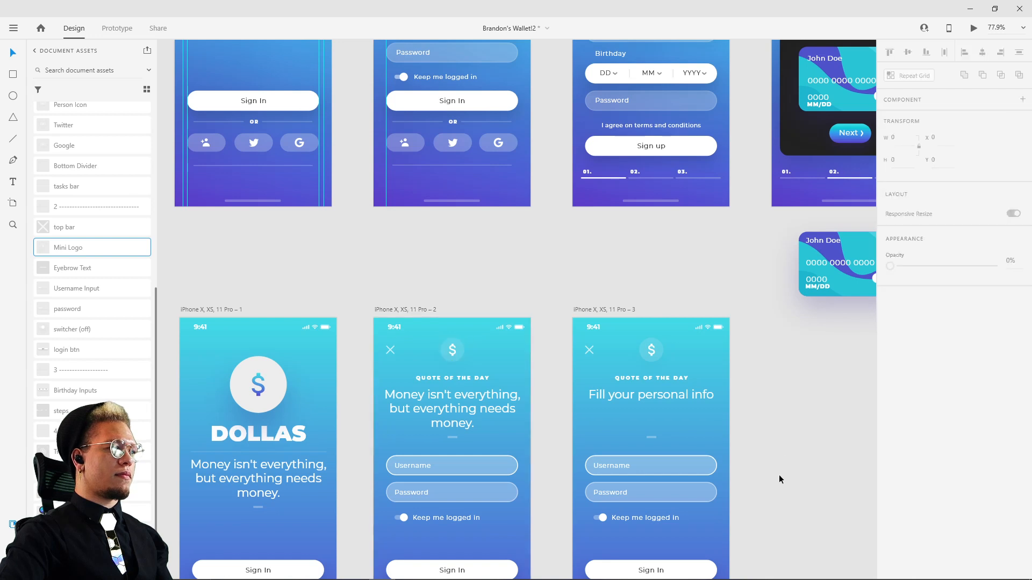
Step: Replace the "2" in the separator component's name above "top bar" with two red circle emojis
scroll(780, 466, up, 3)
drag(779, 467, 718, 347)
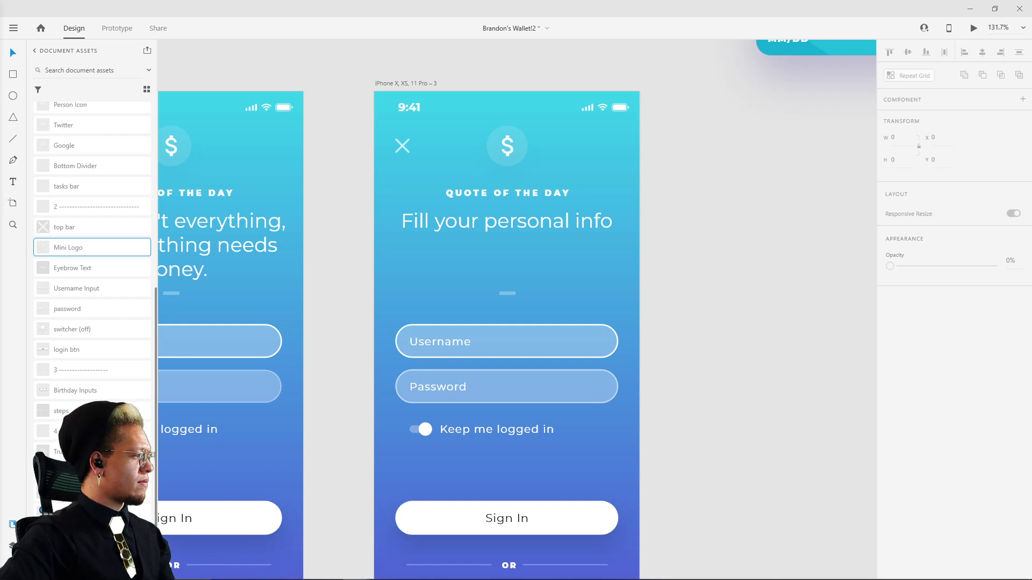
click(56, 206)
double_click(56, 206)
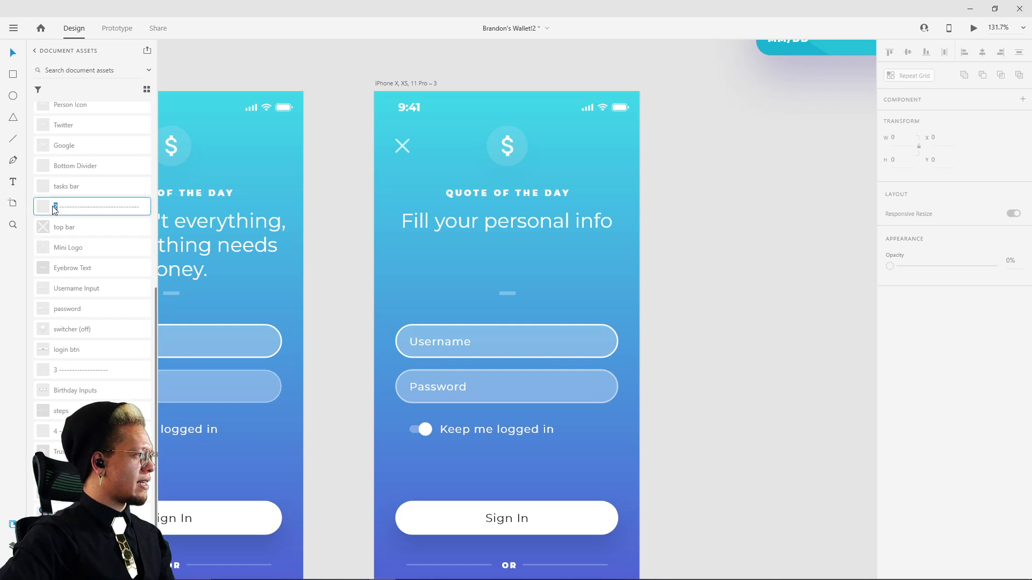
key(super+period)
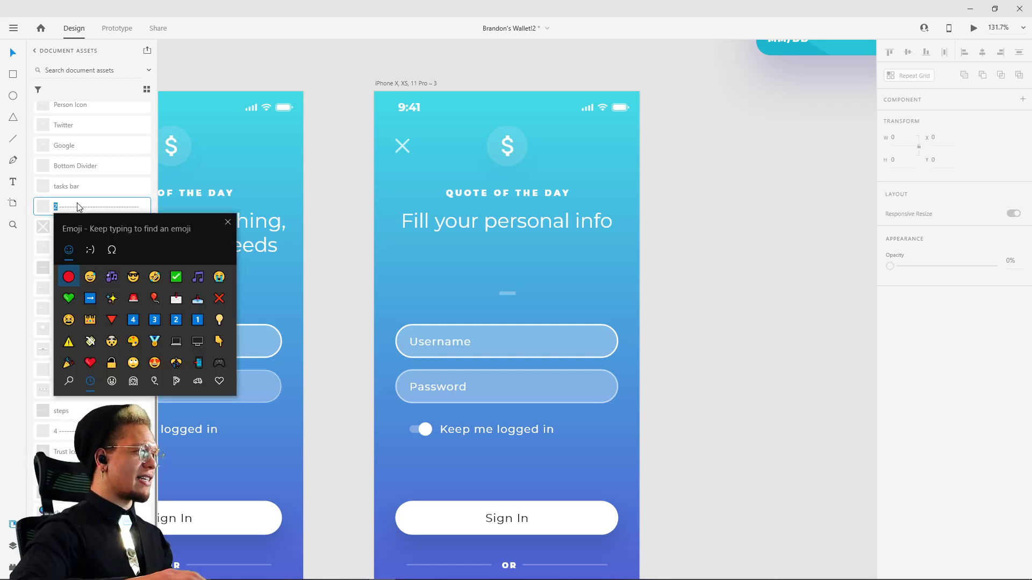
double_click(69, 277)
key(Escape)
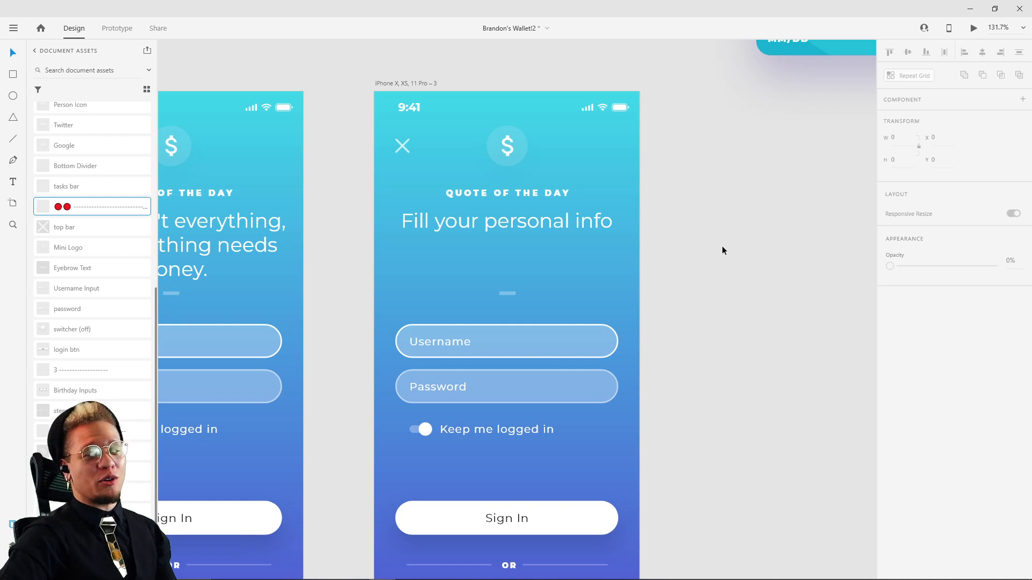
Step: Shorten the separator component's name to a single red circle emoji followed by the dashes
drag(701, 262, 752, 252)
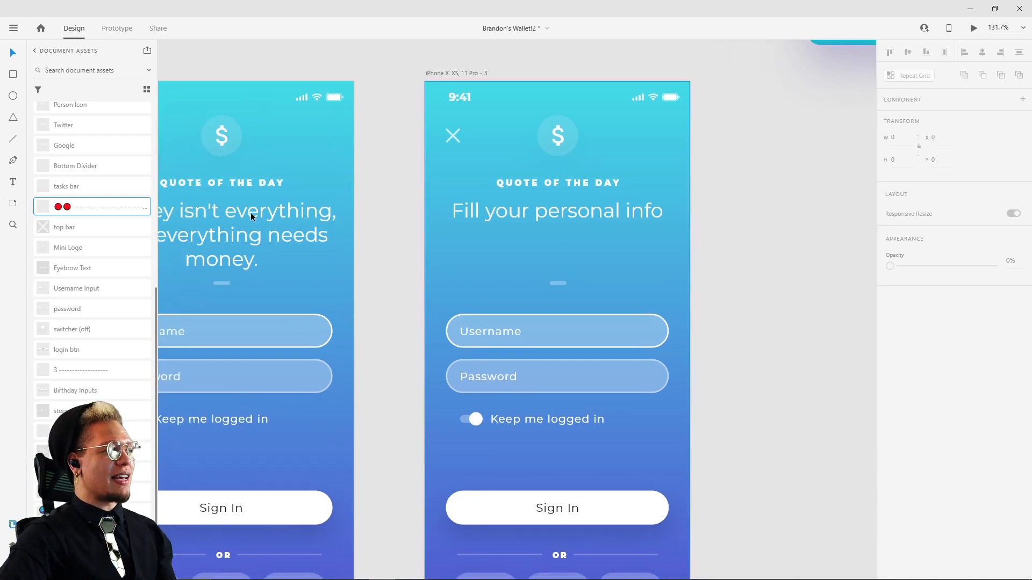
drag(68, 229, 64, 239)
double_click(67, 208)
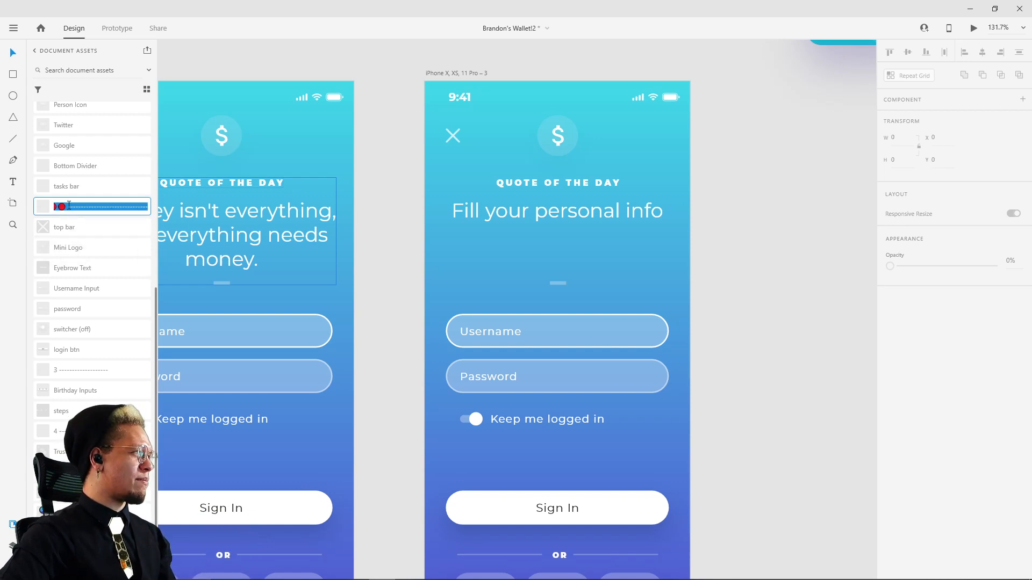
key(Escape)
double_click(67, 209)
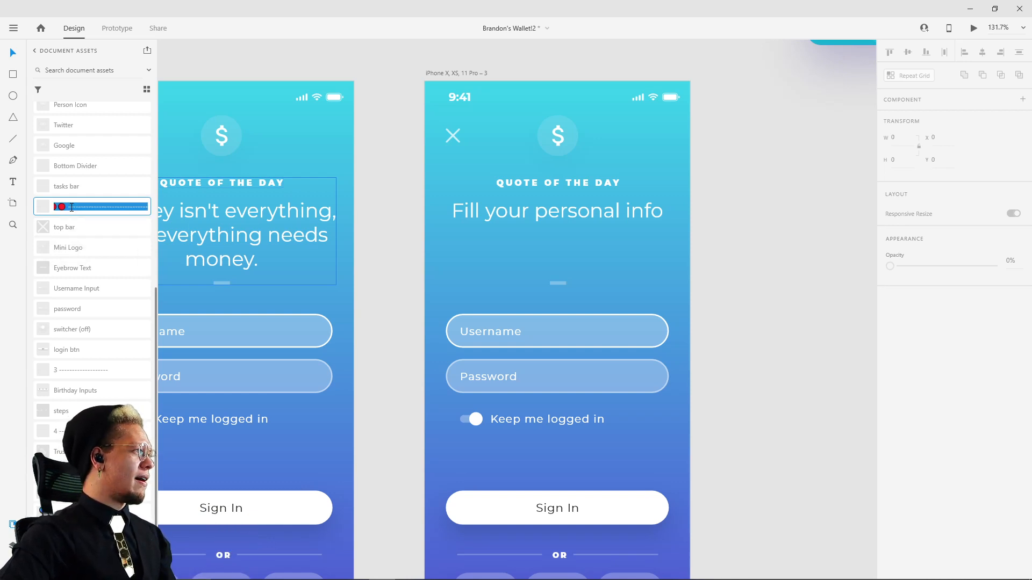
click(66, 205)
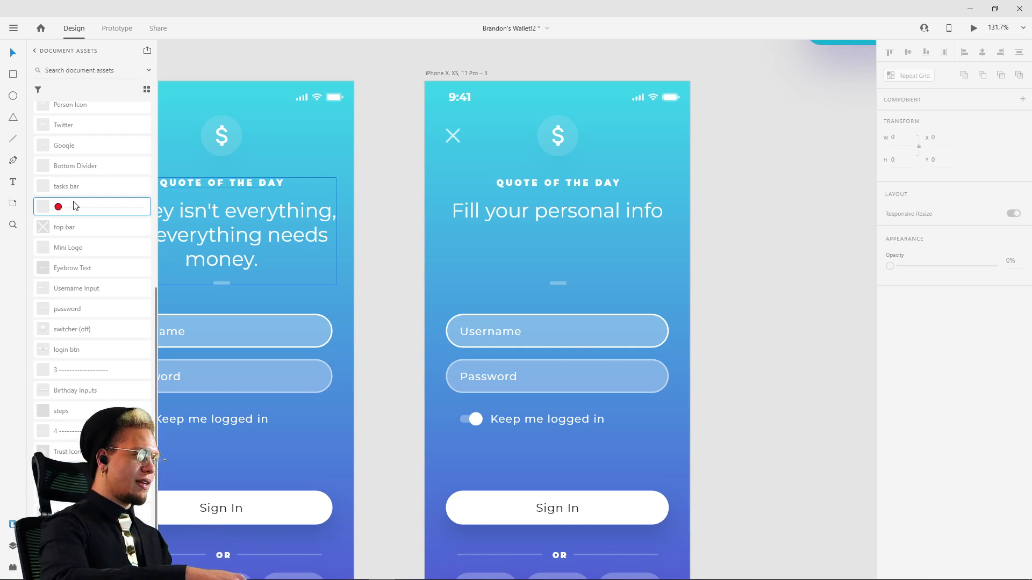
key(super+period)
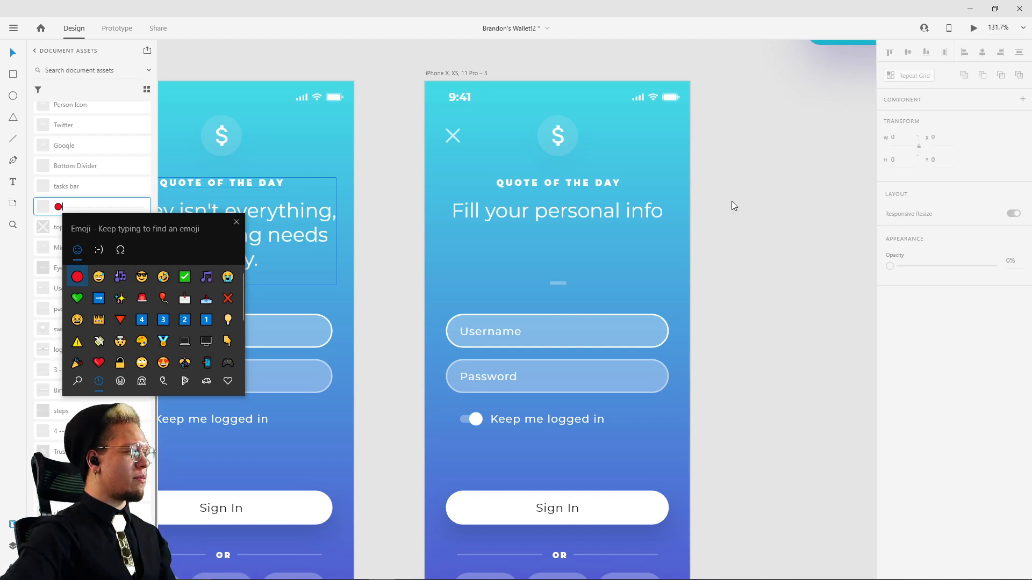
key(Escape)
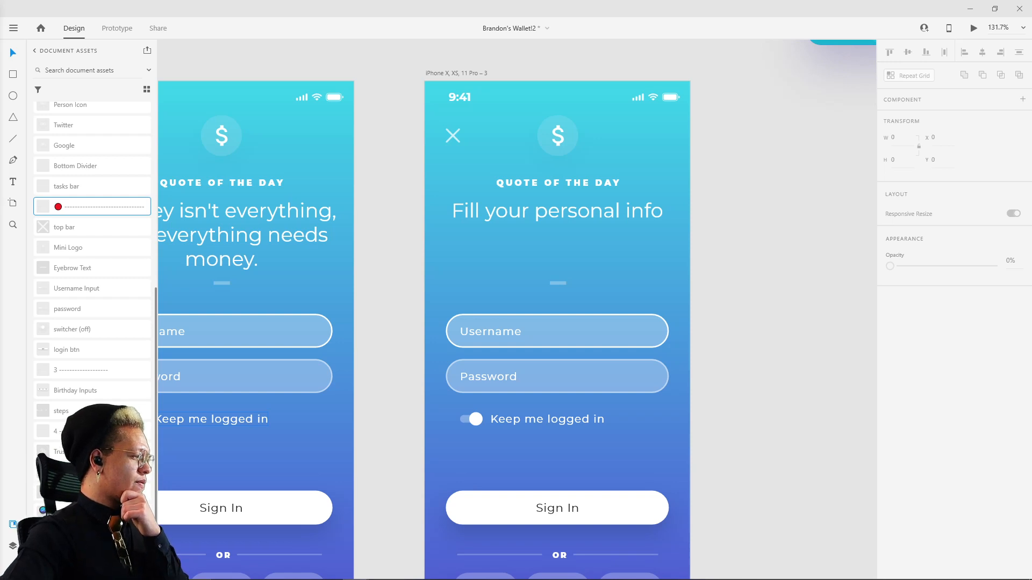
Step: Compare the third rebuilt screen with the reference sign-up screen and select the rebuilt screen's "Username" text
scroll(599, 263, down, 3)
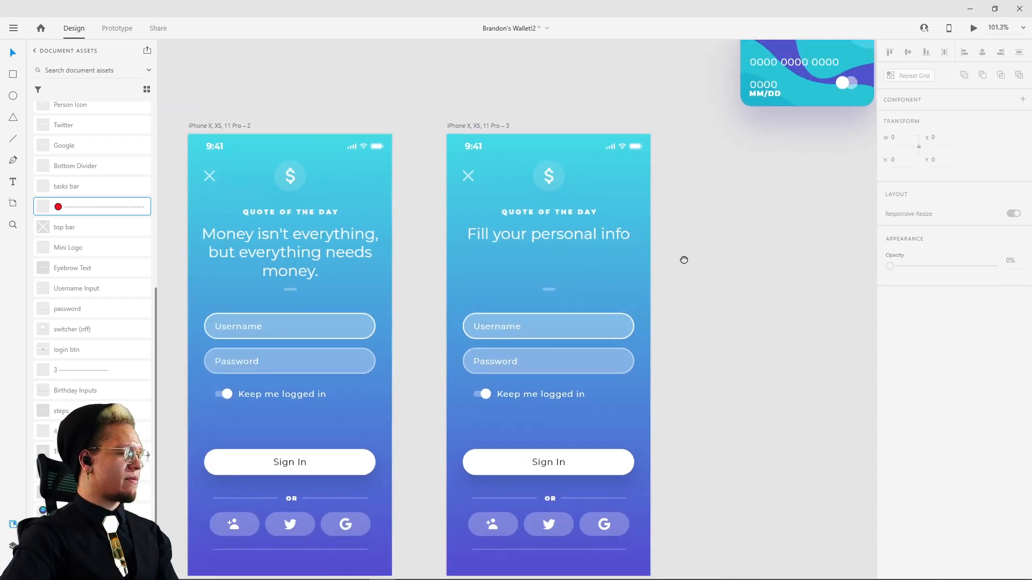
drag(683, 260, 625, 252)
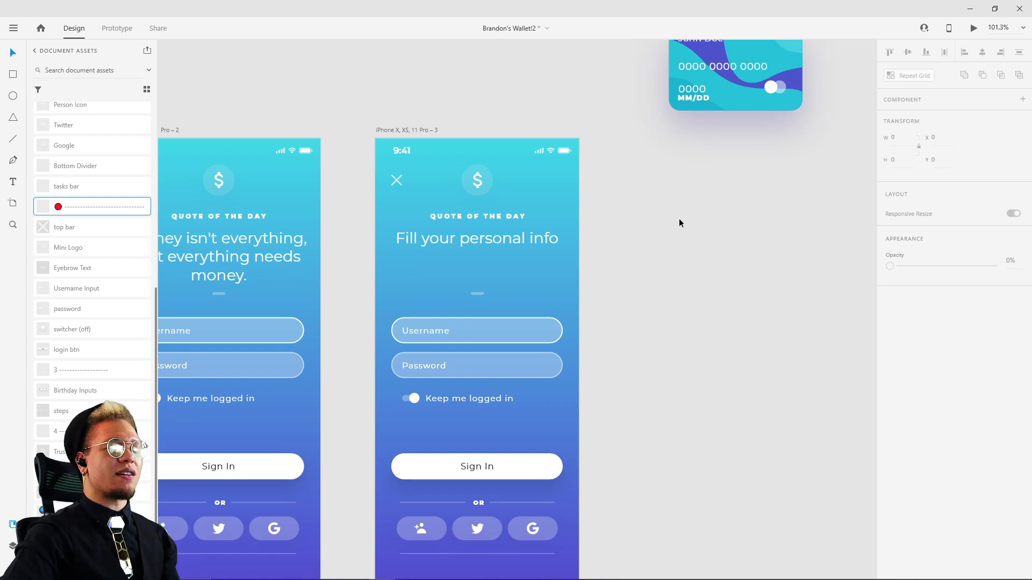
drag(692, 250, 647, 411)
drag(555, 200, 543, 334)
scroll(559, 241, down, 5)
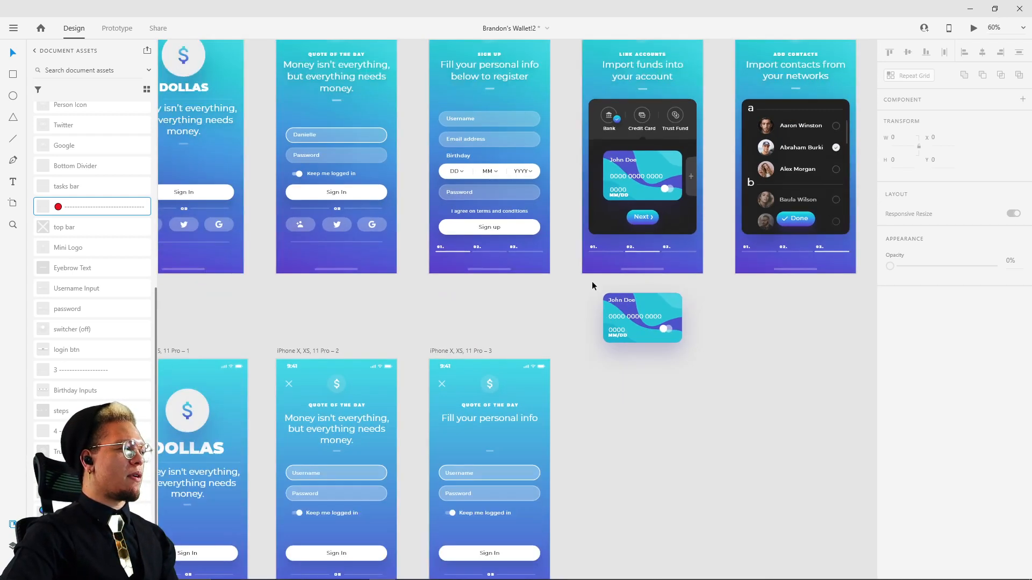
drag(571, 485, 598, 369)
ctrl+click(495, 358)
scroll(496, 369, up, 7)
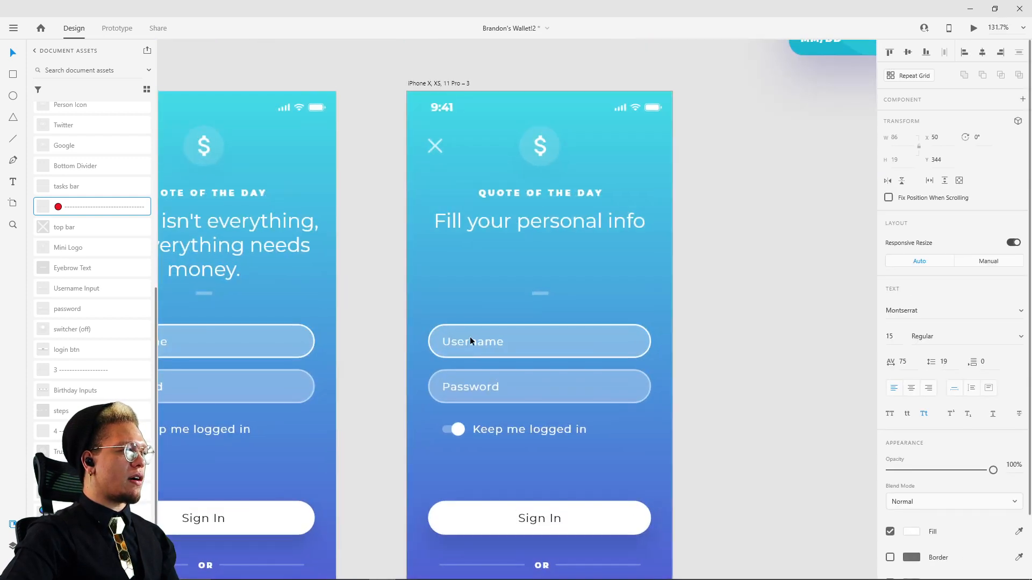
Step: Extend the headline text box on the third rebuilt artboard to 68 high to fit "Fill your personal info below to register" on two lines
click(563, 343)
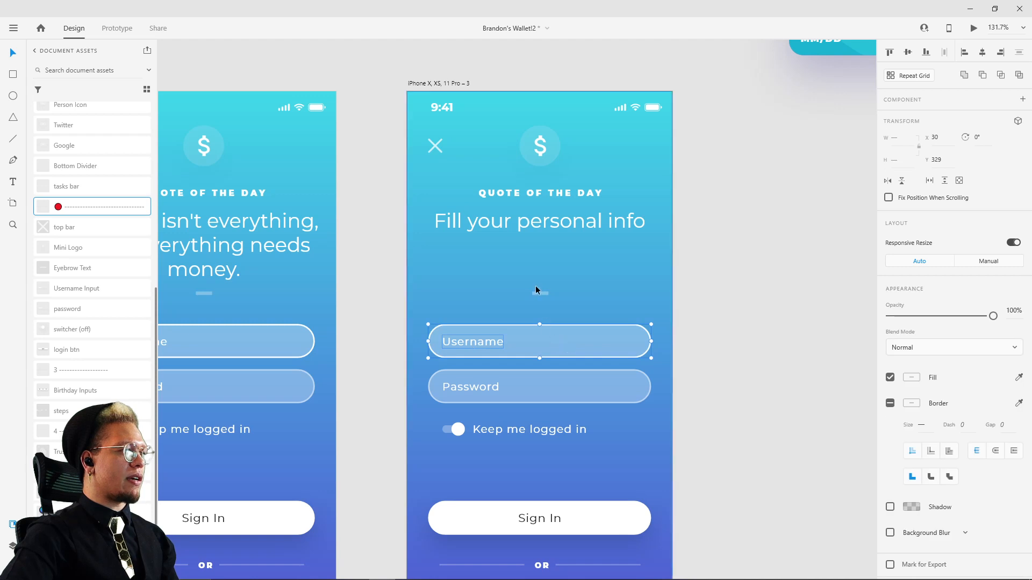
scroll(543, 231, down, 5)
click(538, 222)
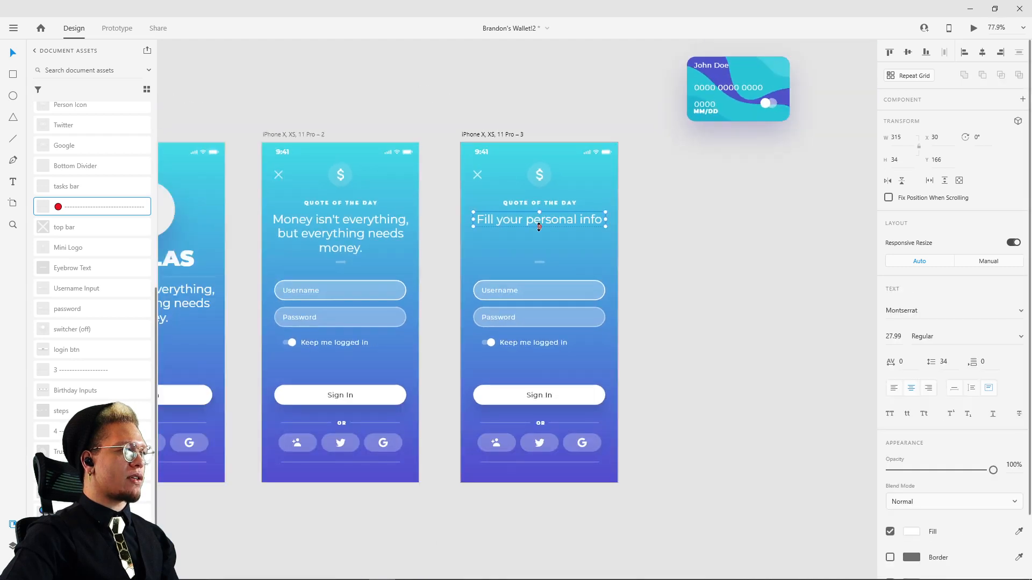
drag(539, 226, 546, 243)
scroll(675, 215, up, 8)
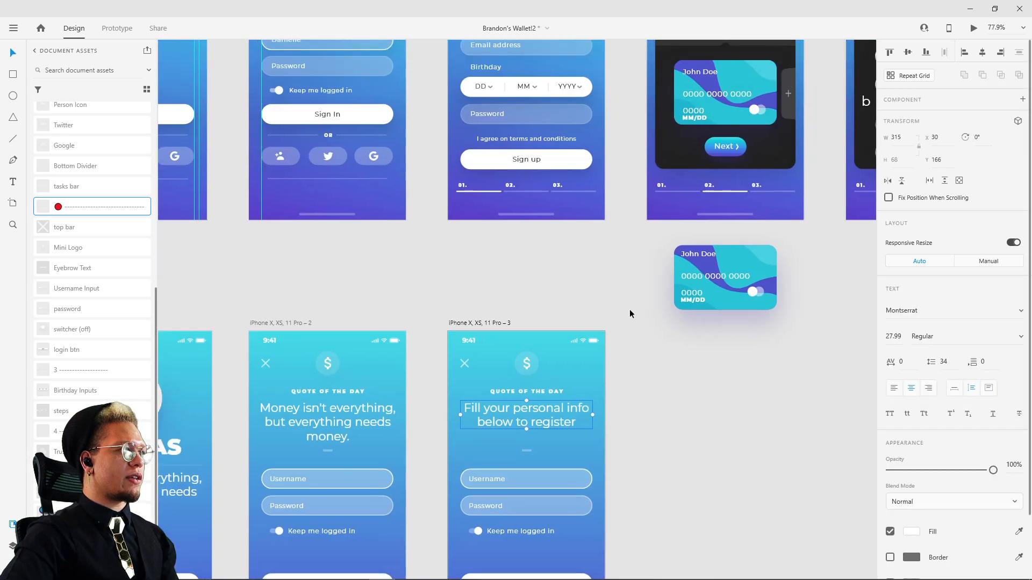
scroll(621, 272, down, 4)
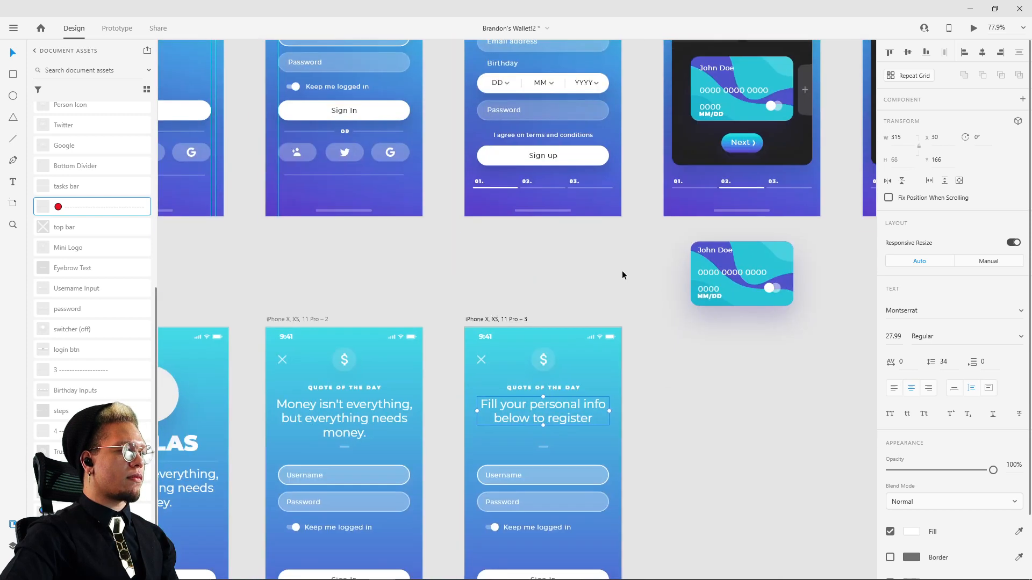
Step: Replace the eyebrow text "QUOTE OF THE DAY" on the third rebuilt artboard with "sign up"
scroll(570, 317, up, 4)
click(524, 363)
double_click(523, 364)
key(ctrl+a)
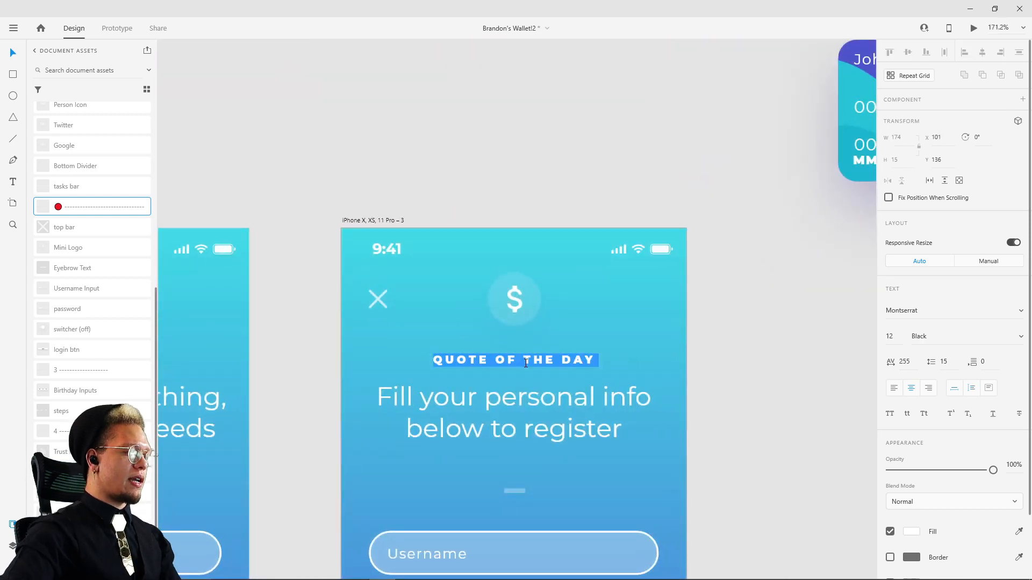
text(sisign up)
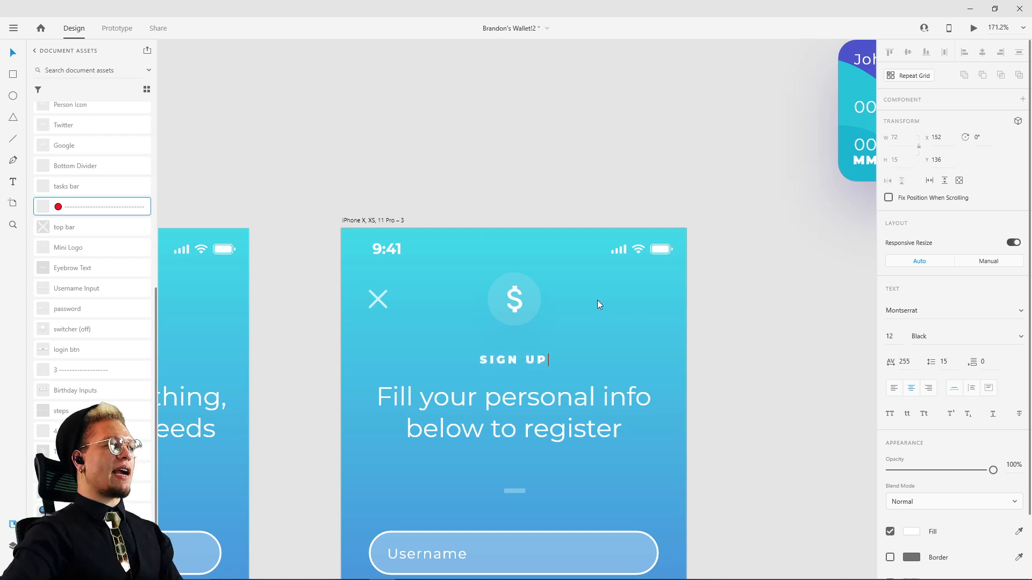
key(Escape)
Step: Move the short divider on the third rebuilt artboard up beneath the two-line headline, to Y 249
scroll(652, 194, down, 5)
drag(661, 207, 609, 514)
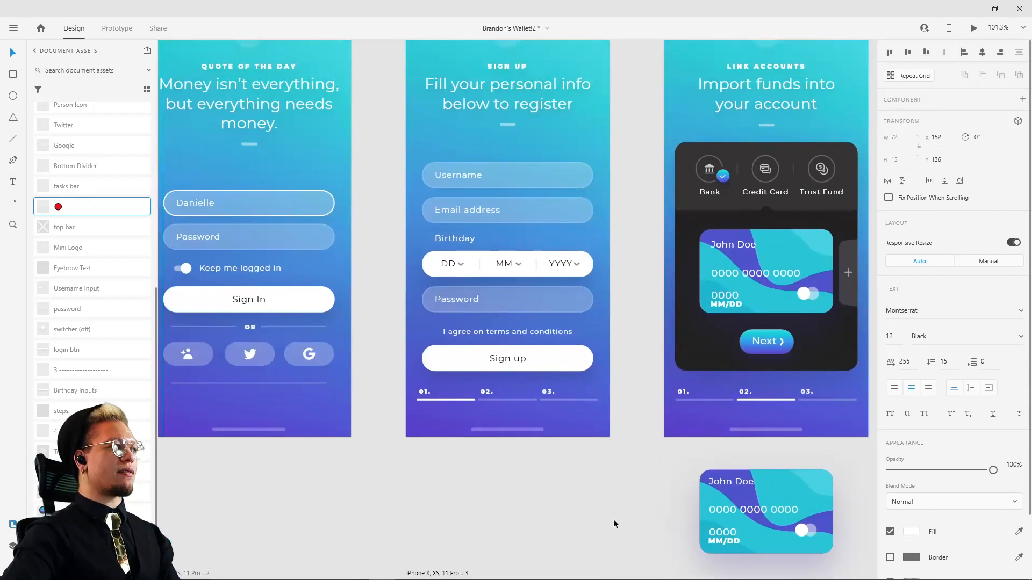
scroll(618, 510, up, 3)
scroll(634, 488, down, 7)
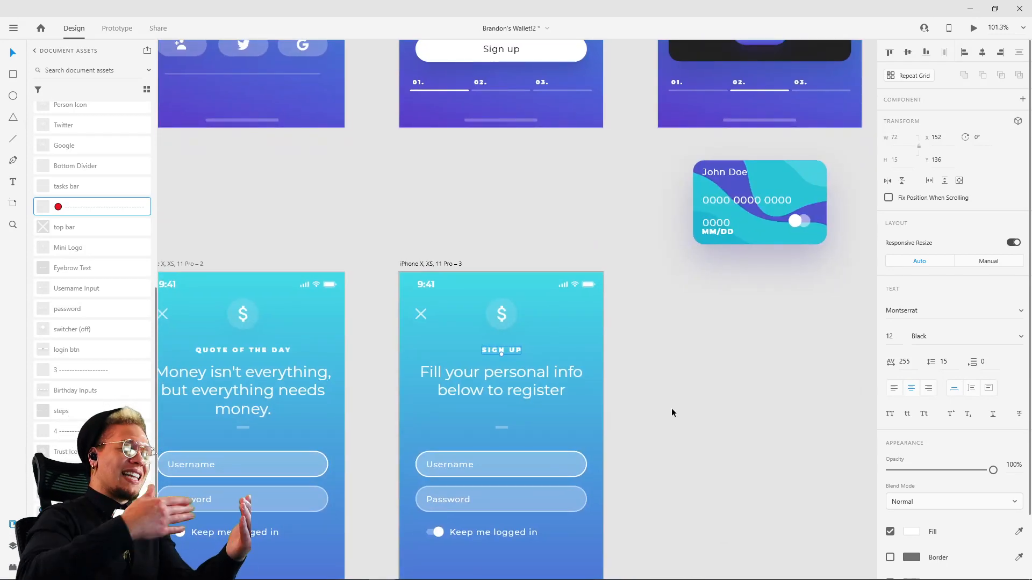
click(706, 383)
drag(654, 424, 654, 303)
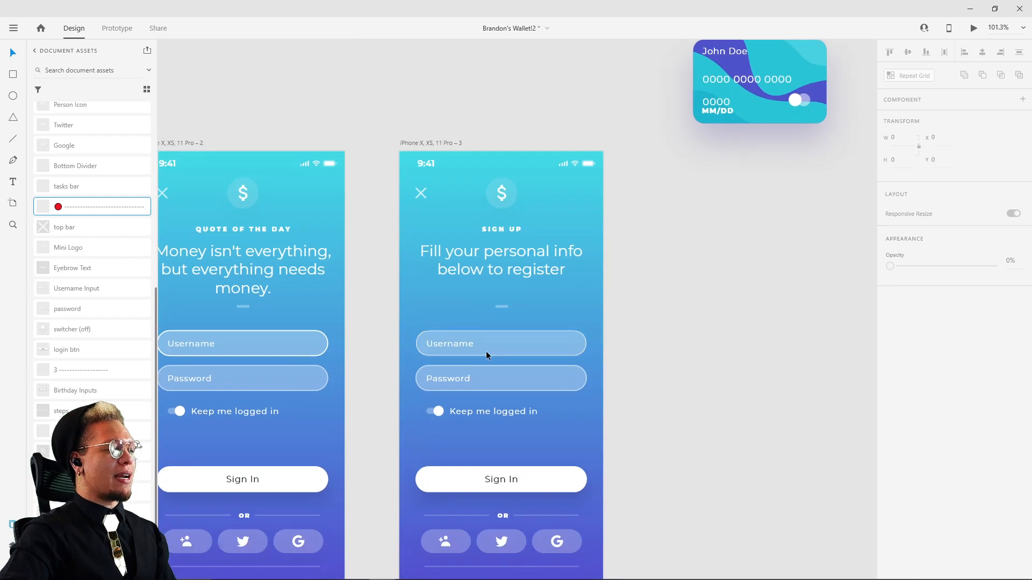
drag(502, 307, 503, 288)
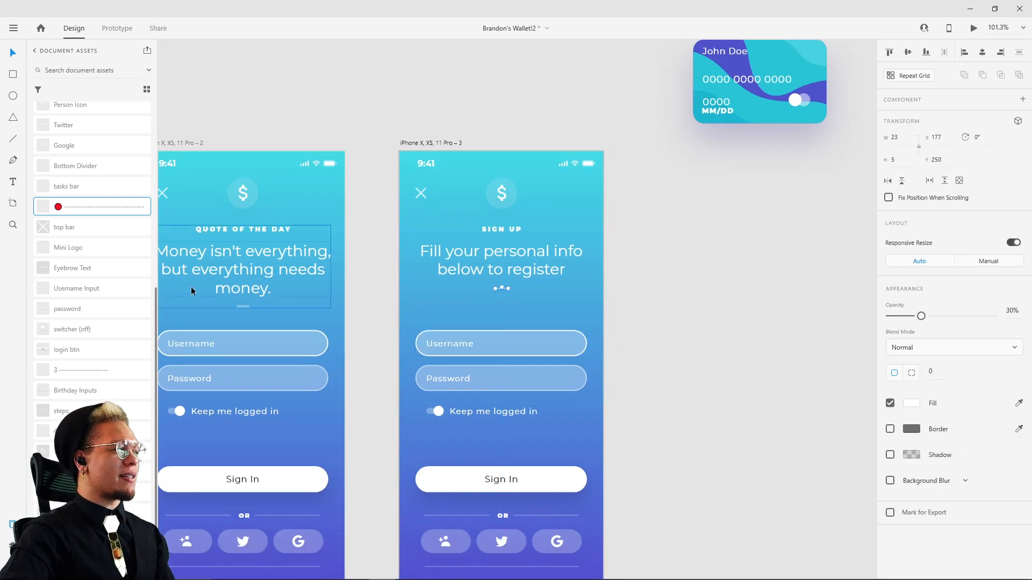
click(241, 307)
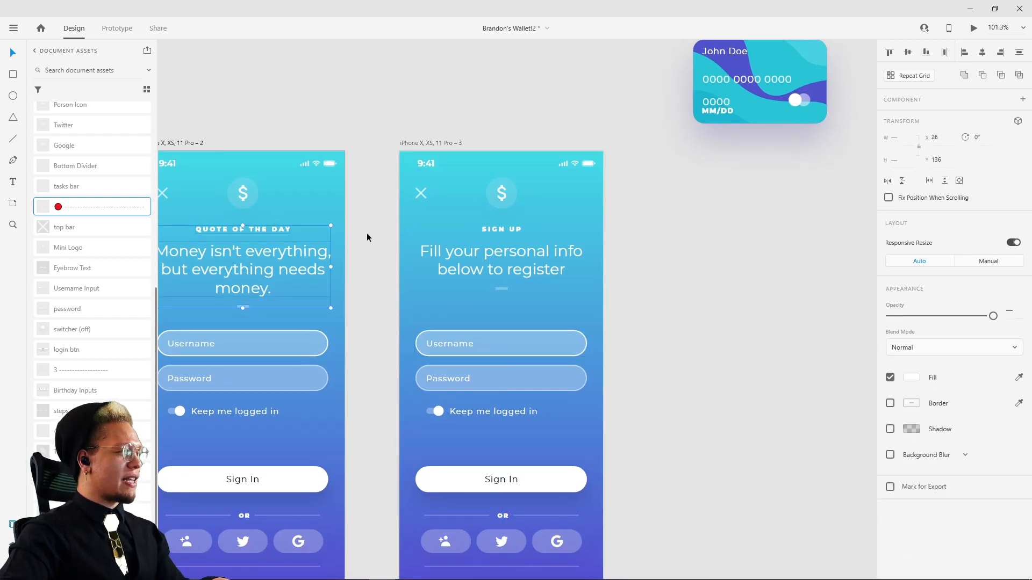
double_click(244, 302)
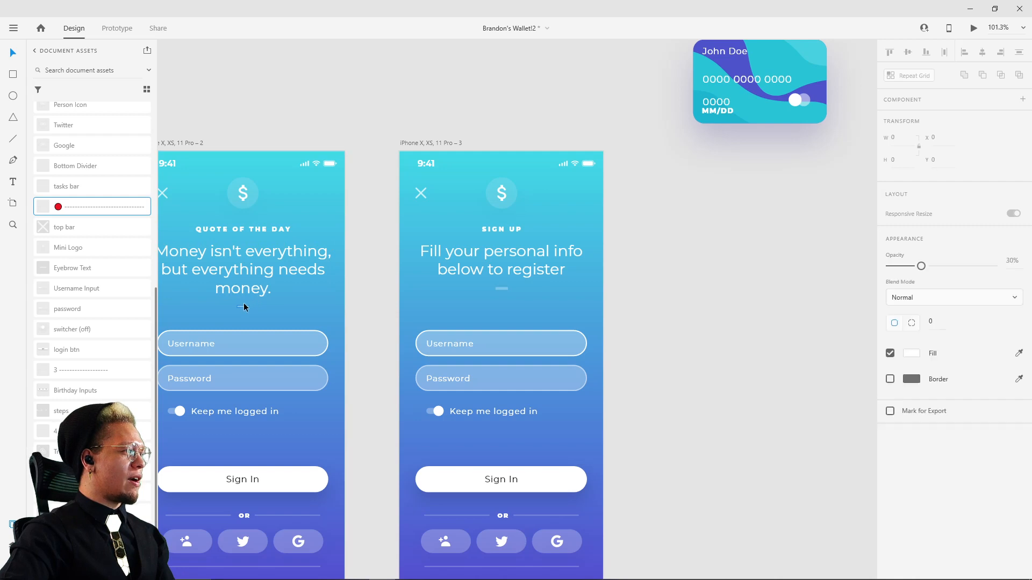
click(504, 289)
key(Up)
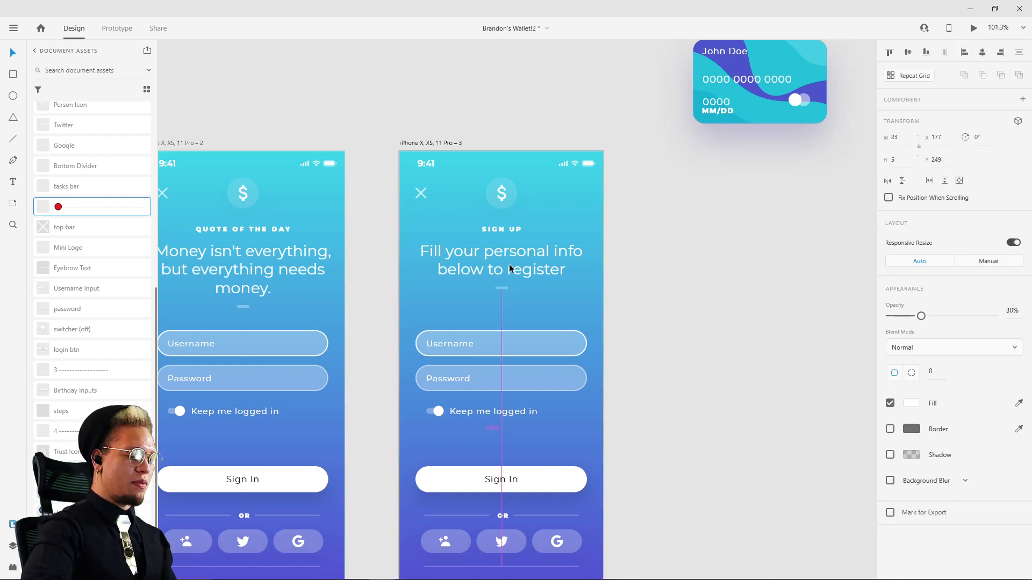
Step: Group each of the sign-up artboard's Username and Password fields with its label and move both up to about Y 289
click(467, 347)
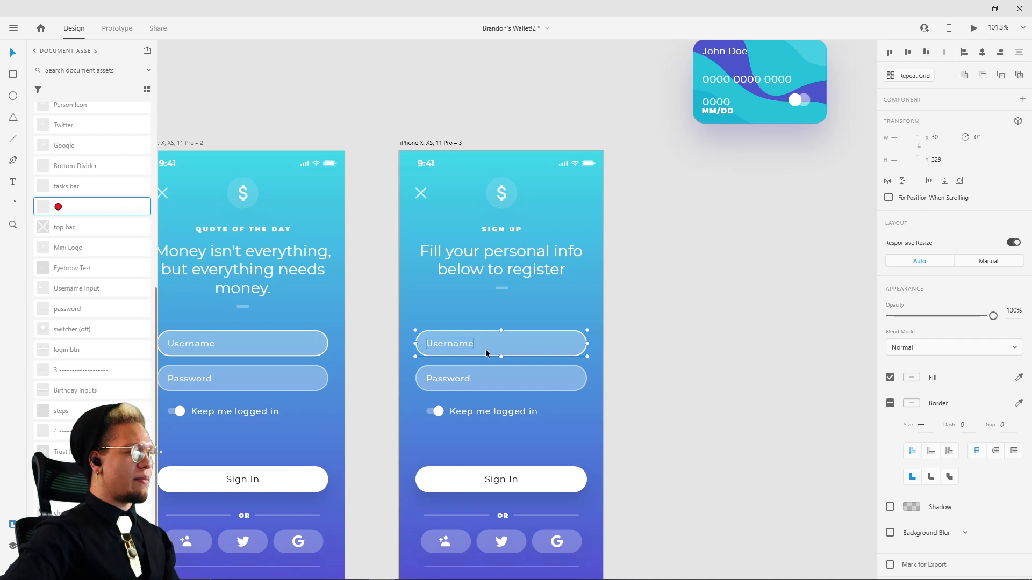
click(453, 376)
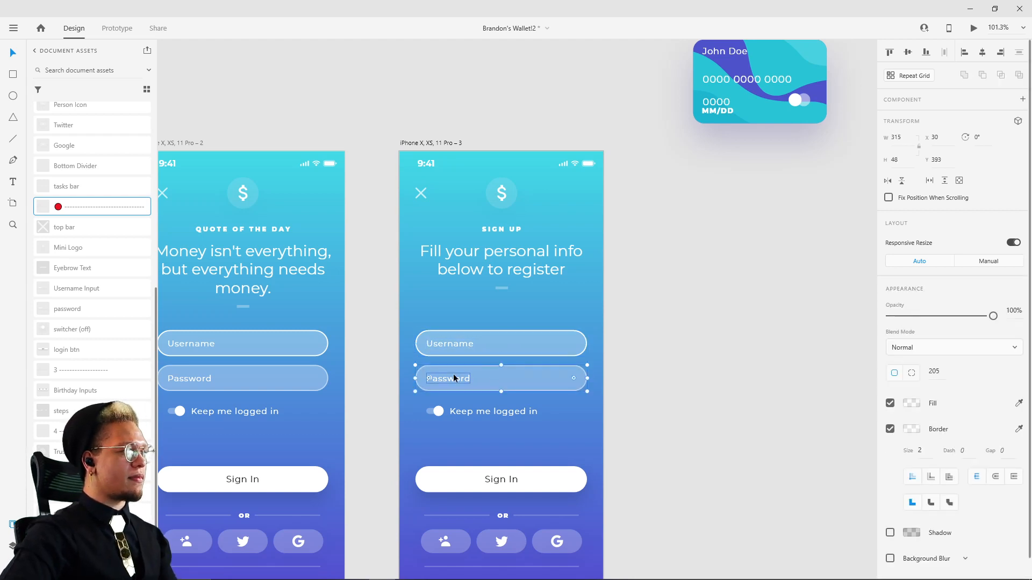
shift+click(511, 345)
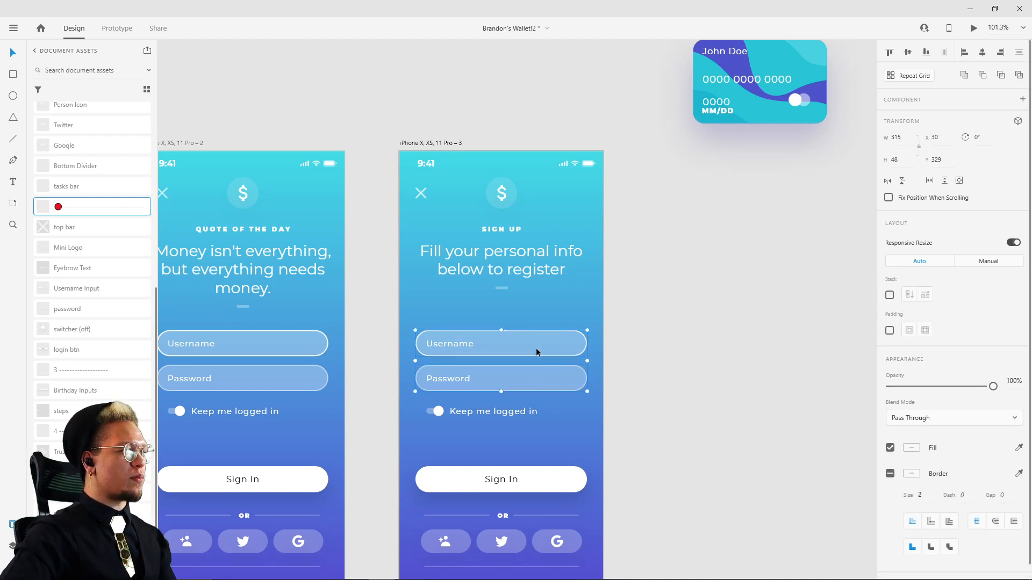
drag(536, 349, 545, 331)
Step: Group the second rebuilt artboard's Password and Username fields with their labels and nudge both up to Y 328
click(252, 338)
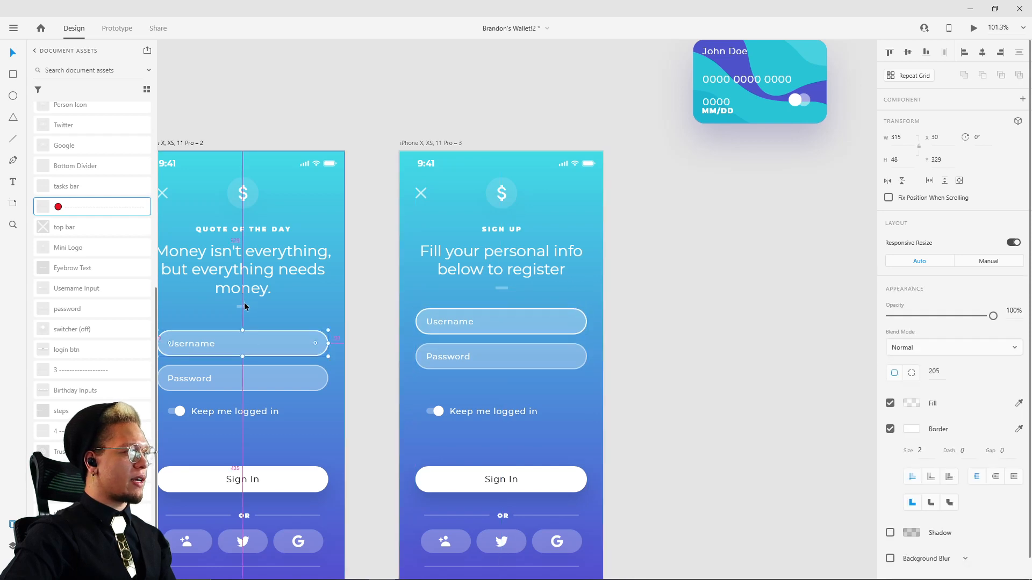
click(247, 385)
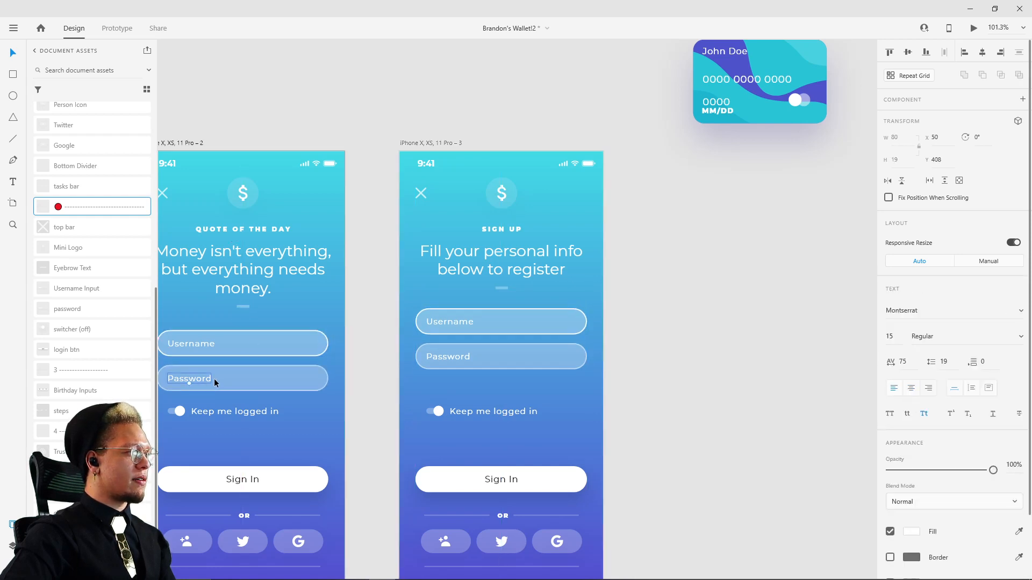
key(ctrl+g)
click(252, 344)
shift+click(194, 342)
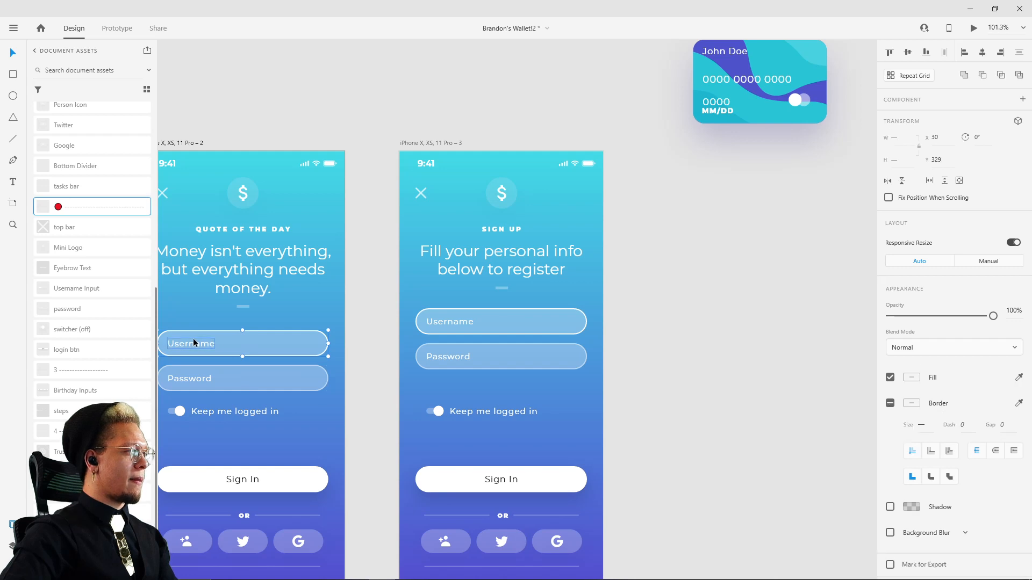
key(ctrl+g)
shift+click(257, 388)
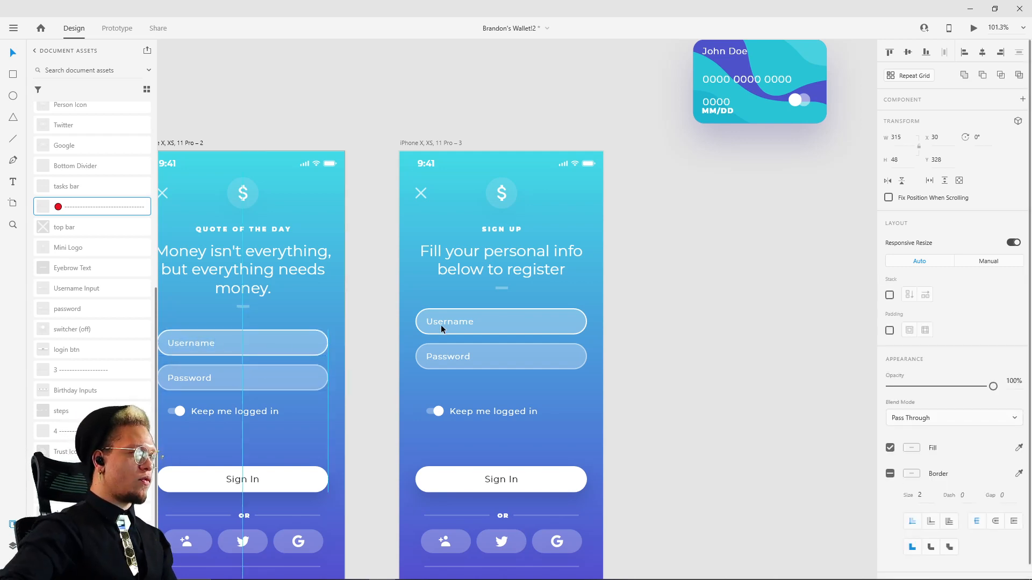
Step: Nudge the rebuilt sign-up screen's grouped Username and Password fields down about 5 px to adjust their gap below the divider
click(483, 323)
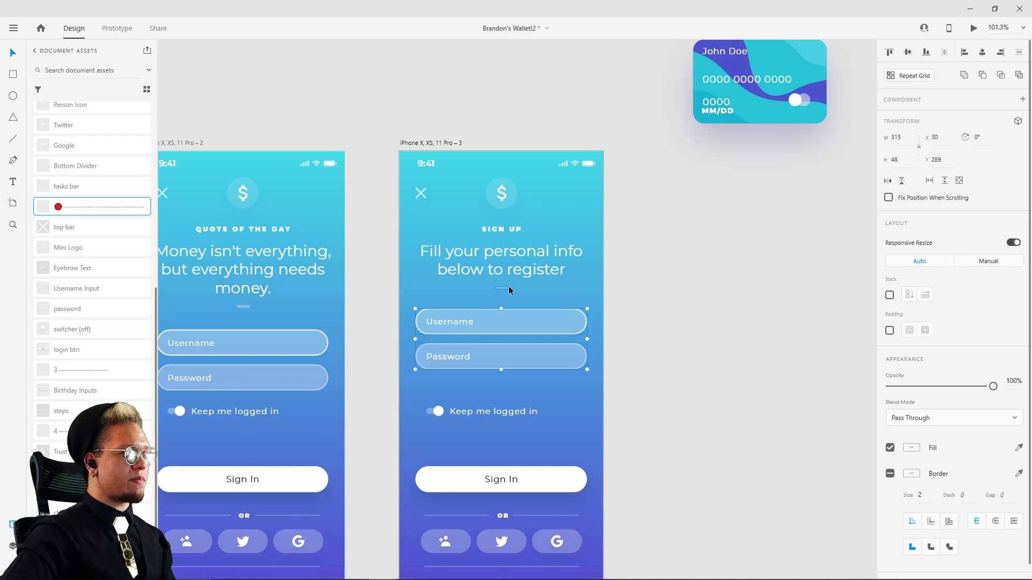
key(shift+Down)
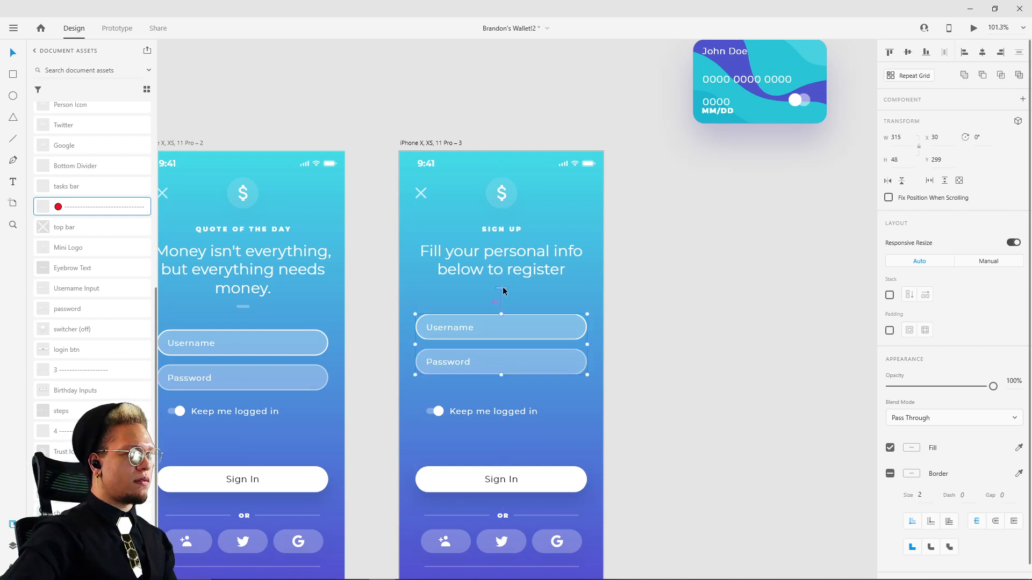
key(Up)
key(Up)
key(Up)
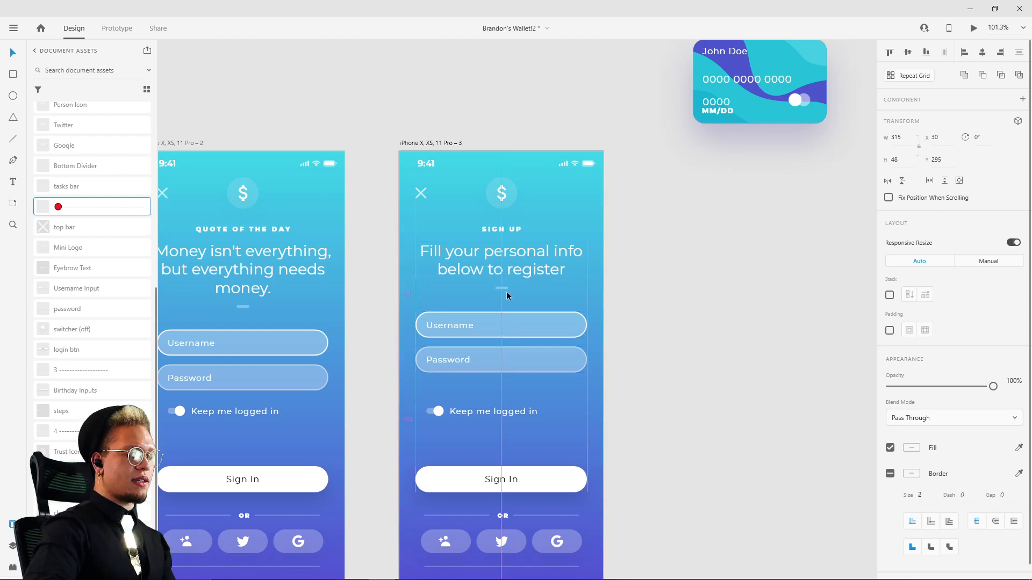
key(Up)
key(Up)
click(716, 304)
Step: Try moving the reference "3- New account #1" artboard out of the top row
scroll(643, 203, down, 1)
scroll(616, 417, up, 5)
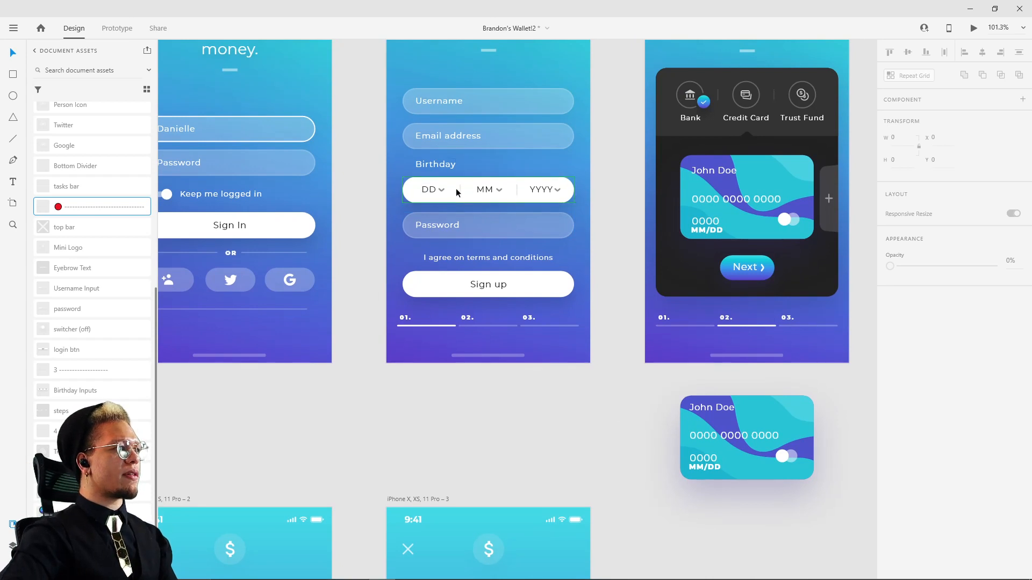
drag(610, 445, 664, 402)
scroll(650, 371, down, 5)
drag(633, 270, 607, 304)
scroll(554, 262, up, 4)
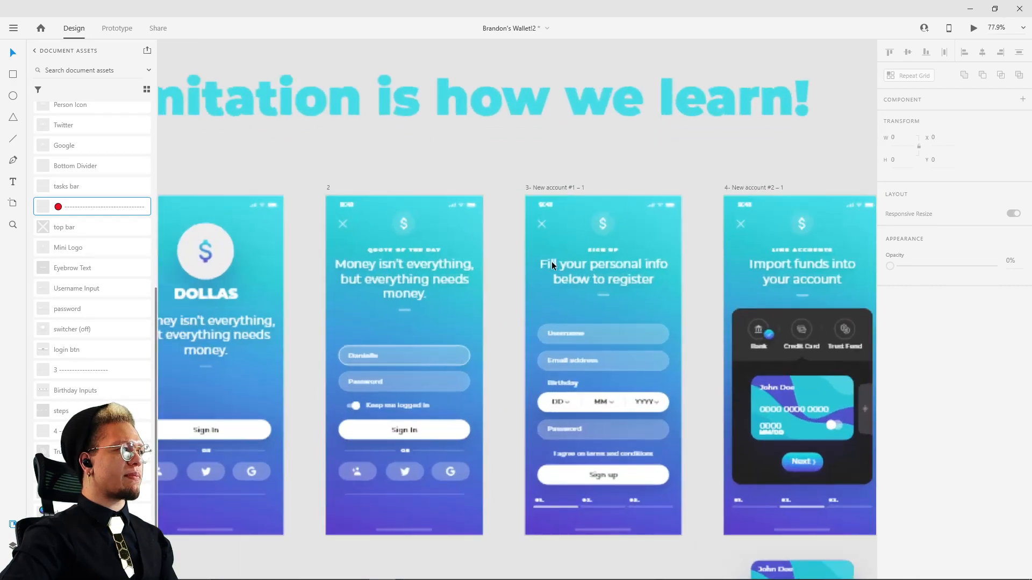
click(566, 188)
scroll(569, 186, down, 3)
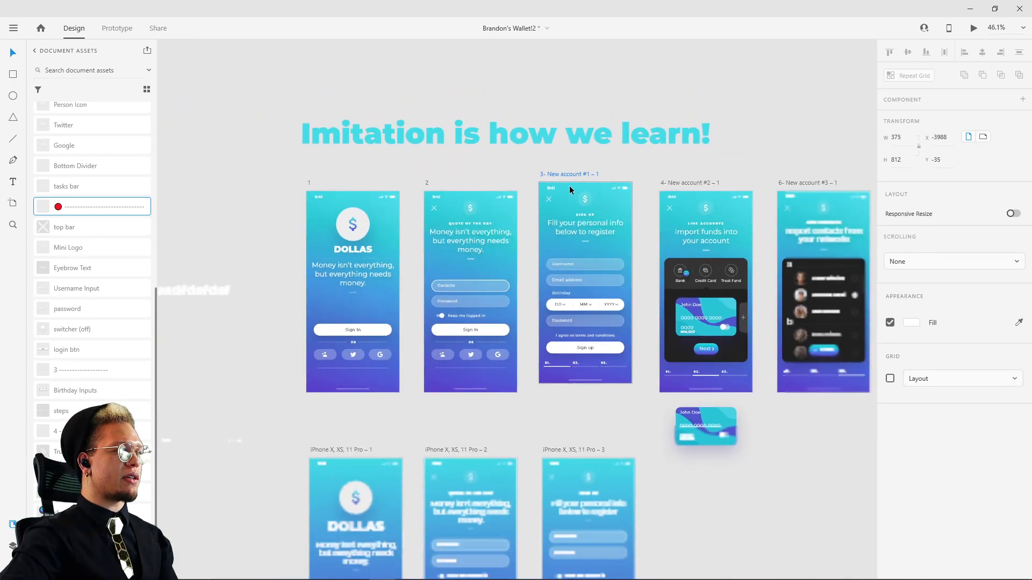
drag(569, 185, 169, 91)
Step: Try moving the "4- New account #2" artboard into the gap beside artboard 2, and undo the artboard moves
drag(669, 380, 441, 227)
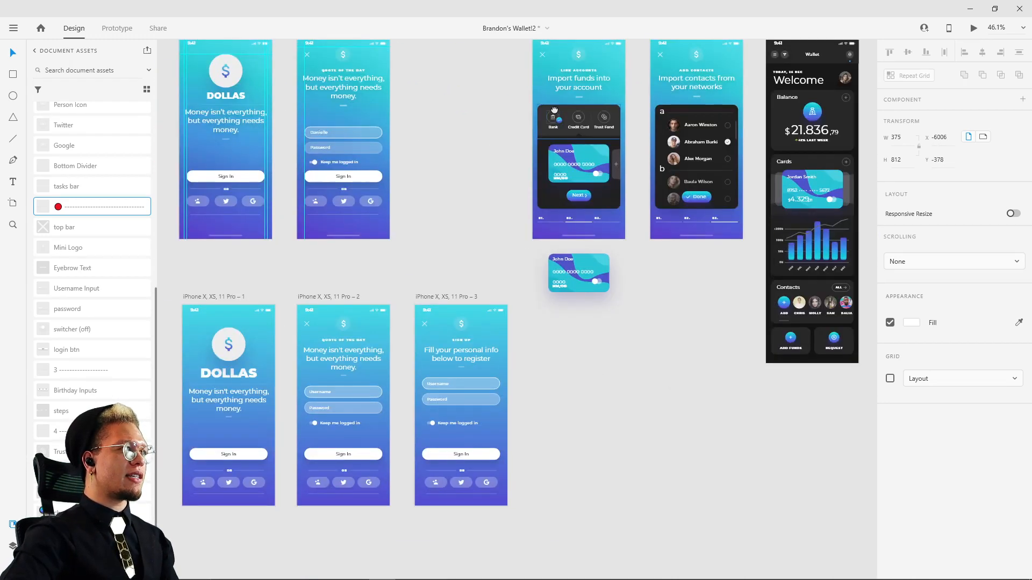
drag(575, 121, 609, 237)
drag(590, 146, 478, 153)
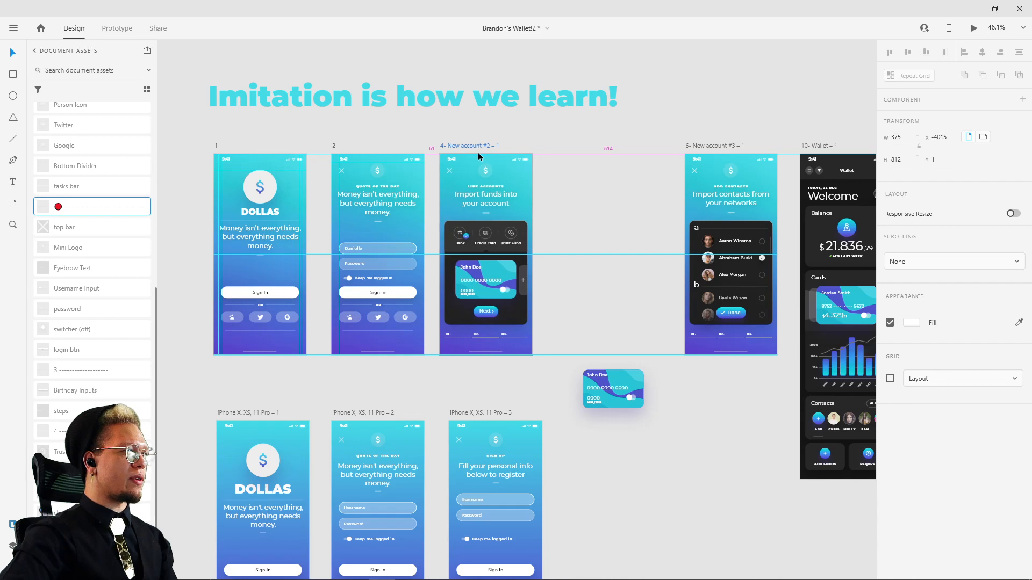
scroll(476, 186, up, 4)
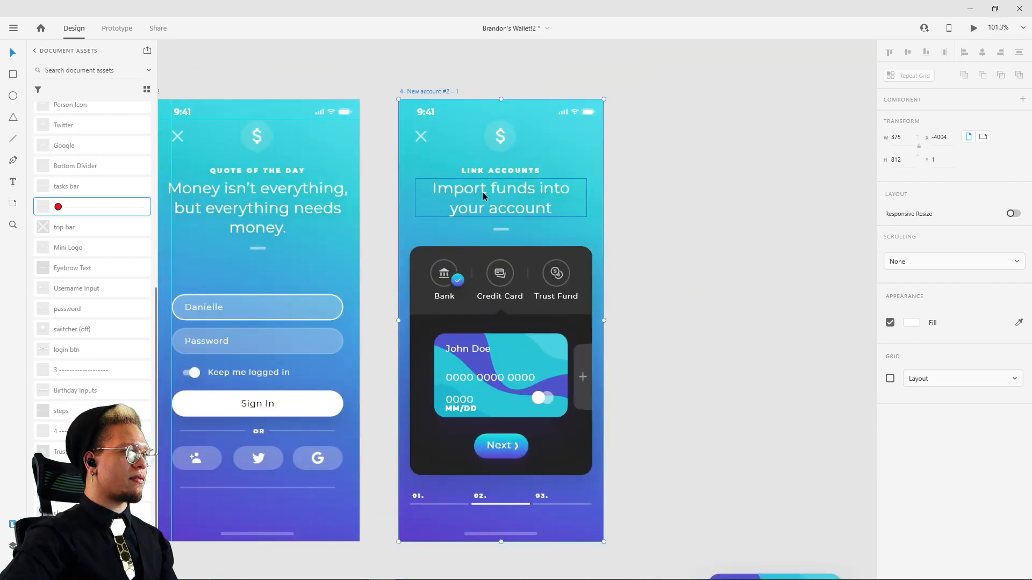
key(ctrl+z)
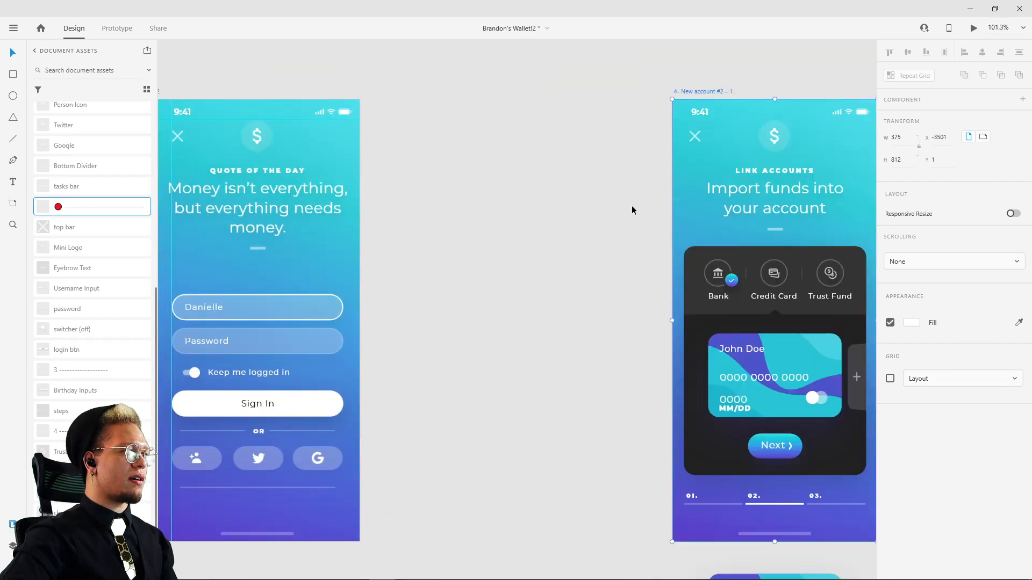
key(ctrl+z)
click(639, 199)
Step: Replace the "Password" label in the rebuilt sign-up screen's second field with "Email Address"
drag(637, 306, 613, 245)
scroll(613, 244, down, 1)
scroll(612, 243, down, 2)
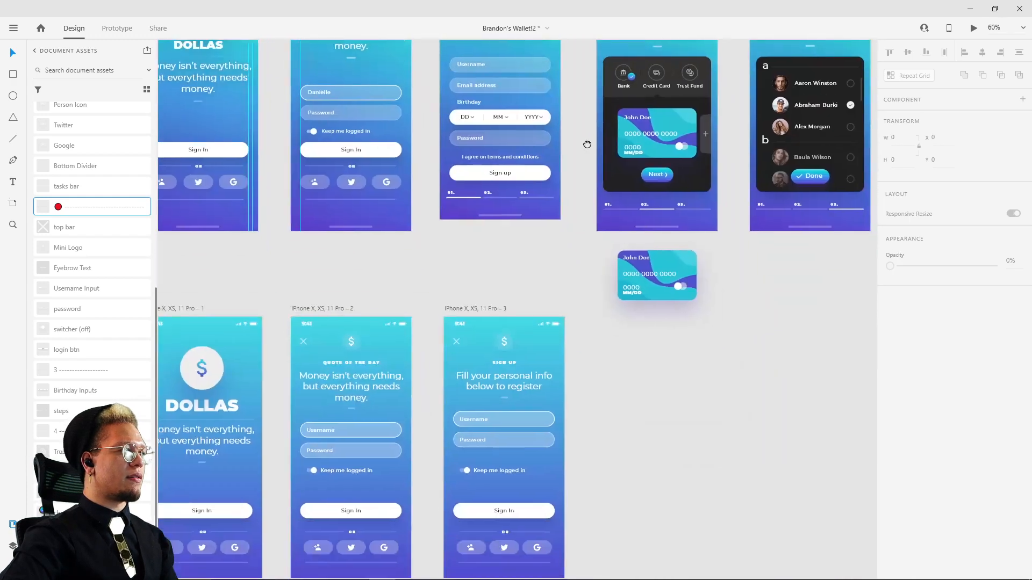
scroll(492, 479, down, 1)
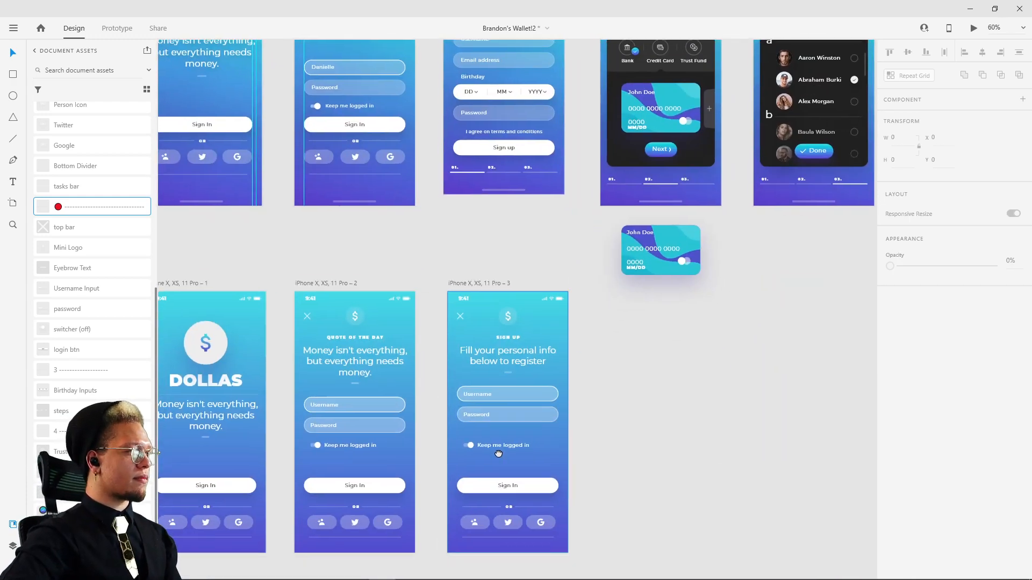
scroll(510, 442, up, 1)
scroll(510, 438, up, 1)
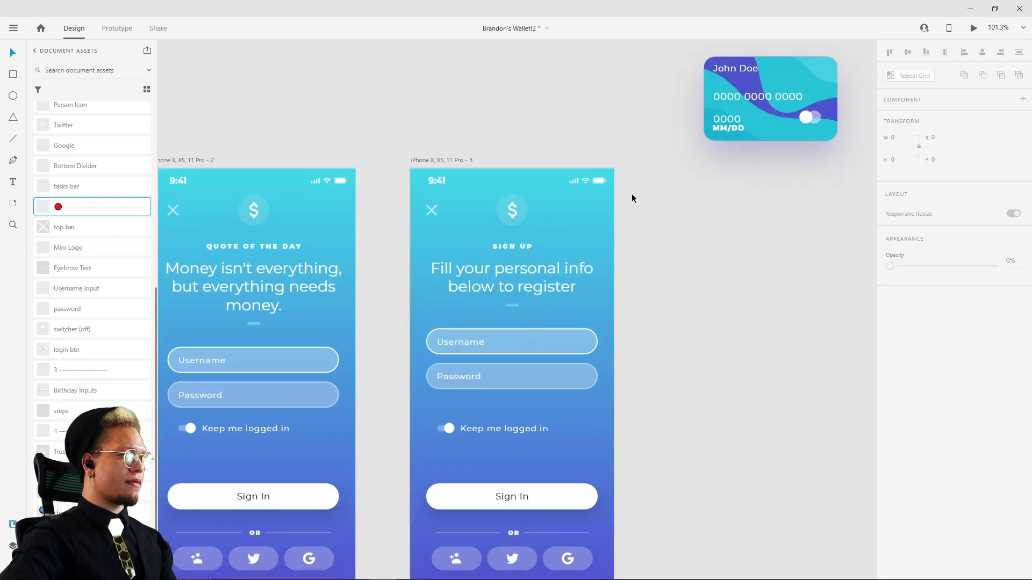
scroll(631, 194, down, 2)
drag(618, 209, 514, 400)
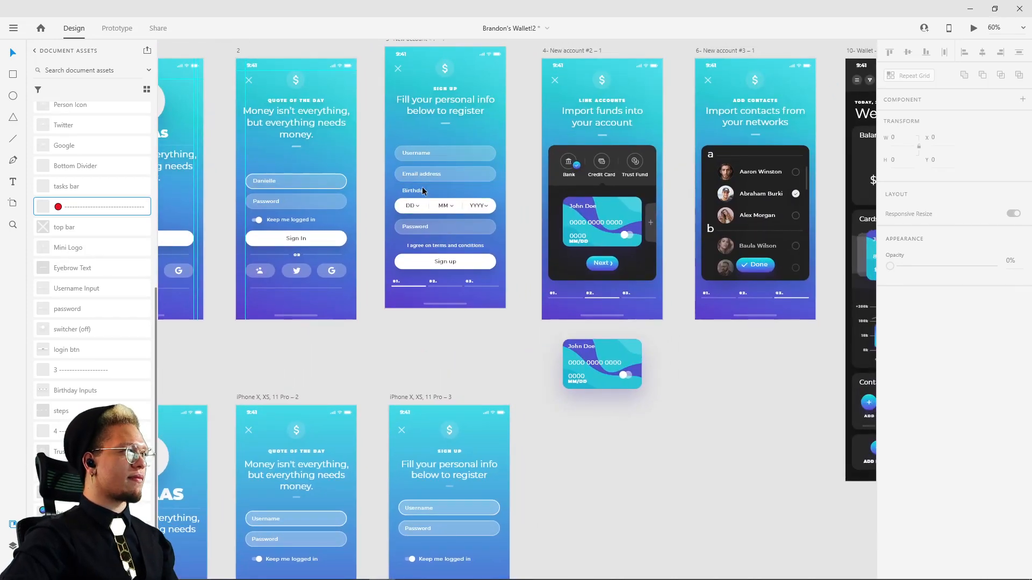
click(422, 532)
click(422, 531)
double_click(424, 530)
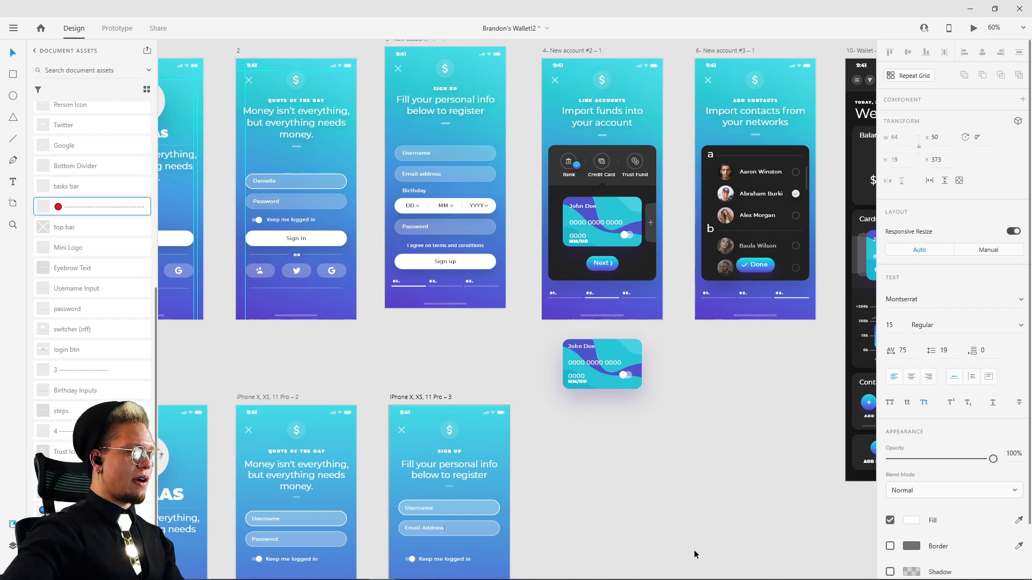
Step: Change the "Email Address" label in the rebuilt sign-up screen's second field to "Email address"
scroll(473, 462, up, 5)
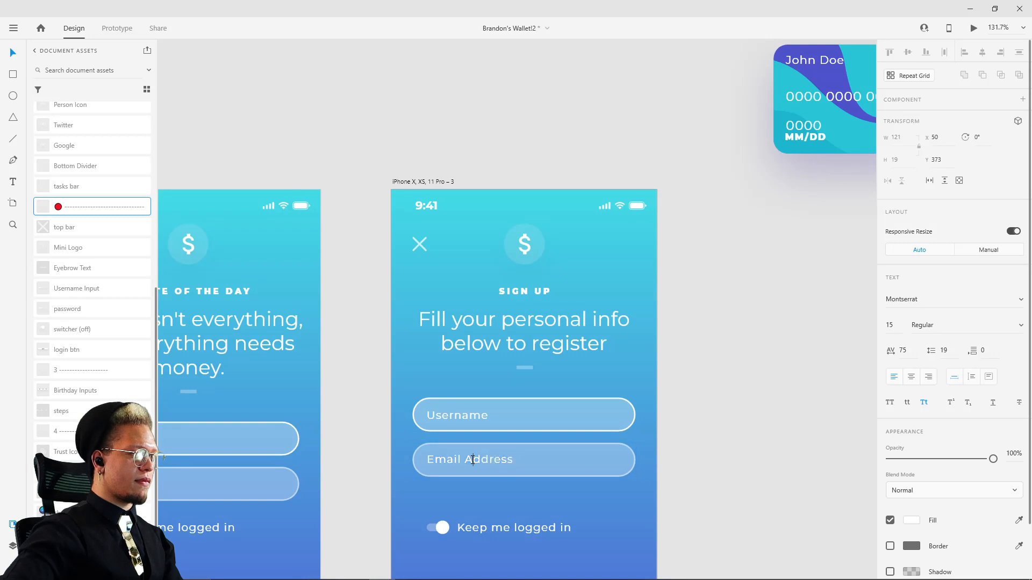
triple_click(473, 460)
click(473, 459)
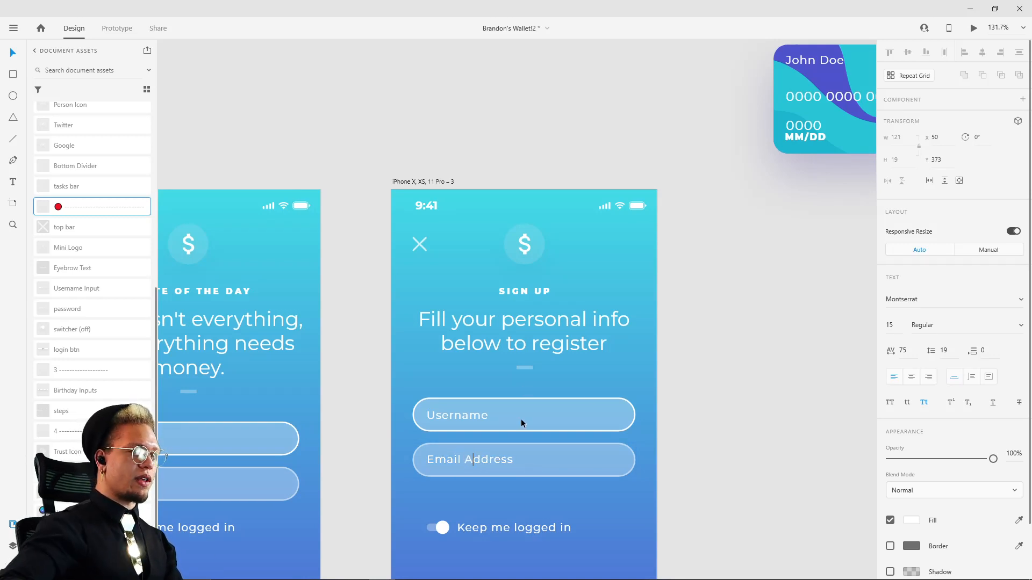
key(Escape)
click(925, 403)
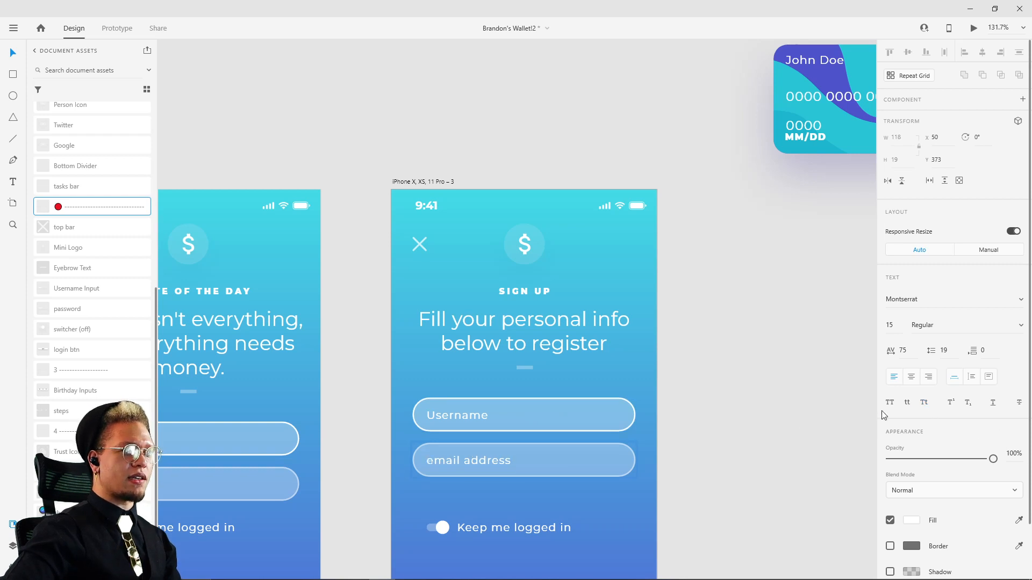
click(772, 481)
click(464, 460)
double_click(431, 458)
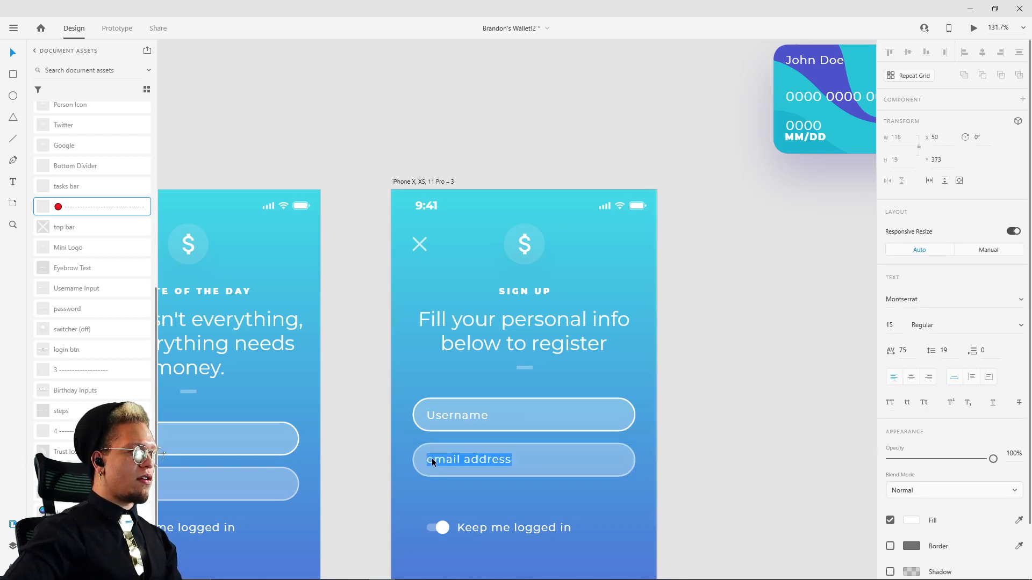
click(431, 458)
click(524, 327)
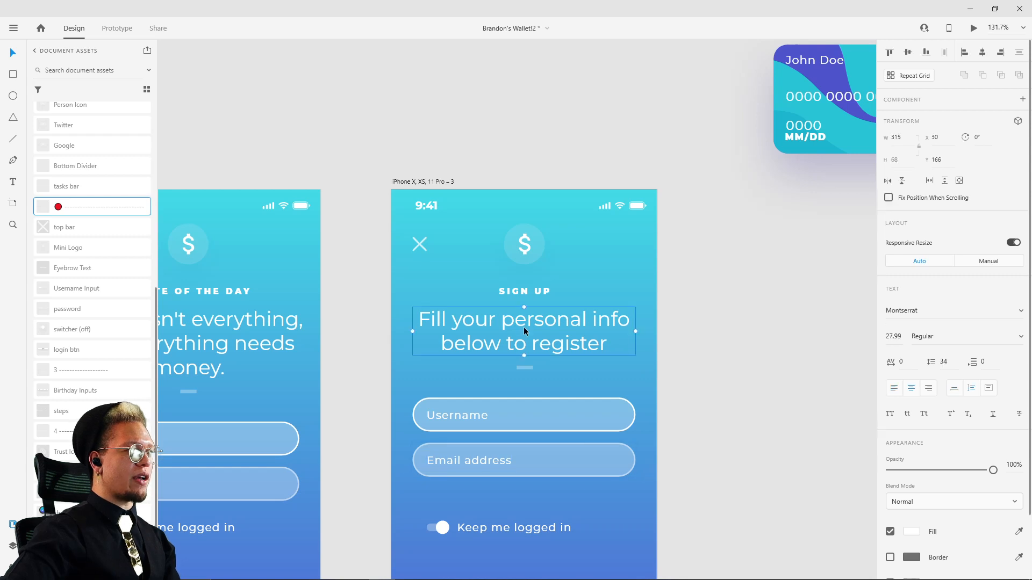
Step: Group the DOLLAS title, the divider line and the quote text on the rebuilt first screen
drag(387, 352, 799, 303)
click(559, 264)
drag(652, 440, 663, 328)
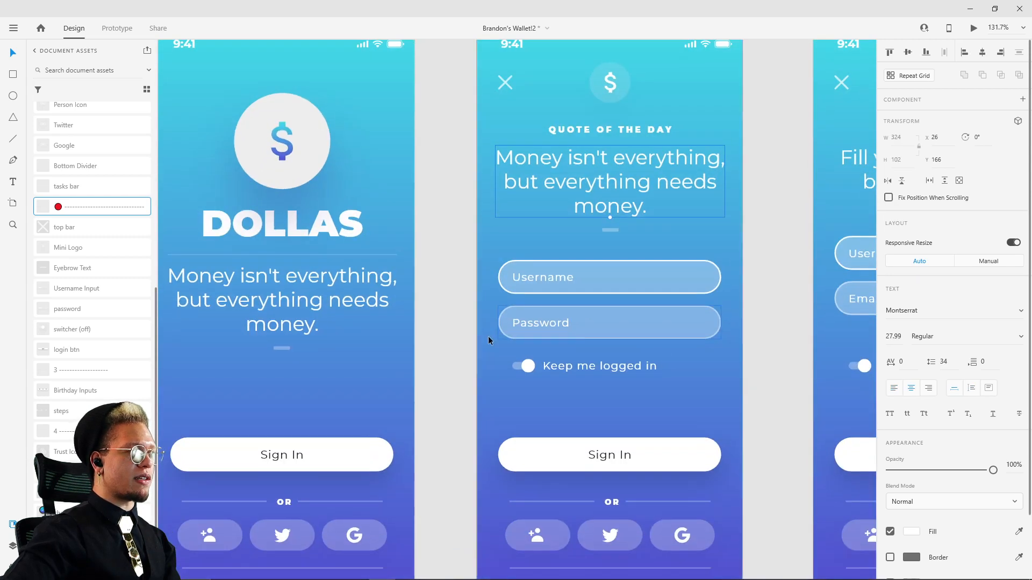
click(301, 276)
drag(292, 249, 548, 240)
shift+click(533, 228)
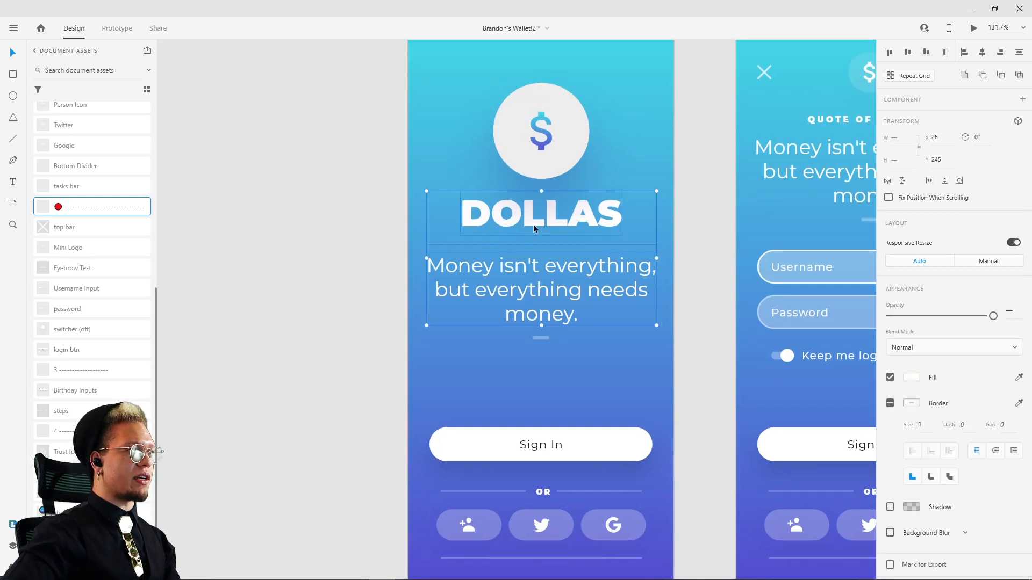
key(ctrl+g)
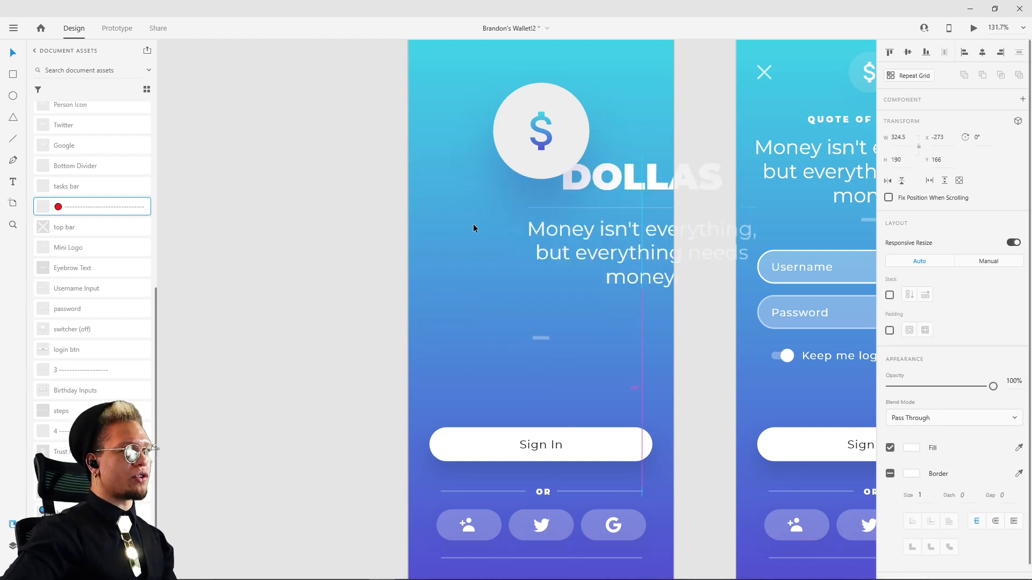
Step: Try moving the grouped DOLLAS title, divider and quote around the first screen
click(723, 149)
mouse_move(586, 213)
mouse_down()
mouse_move(482, 241)
mouse_move(603, 178)
mouse_move(588, 201)
mouse_up()
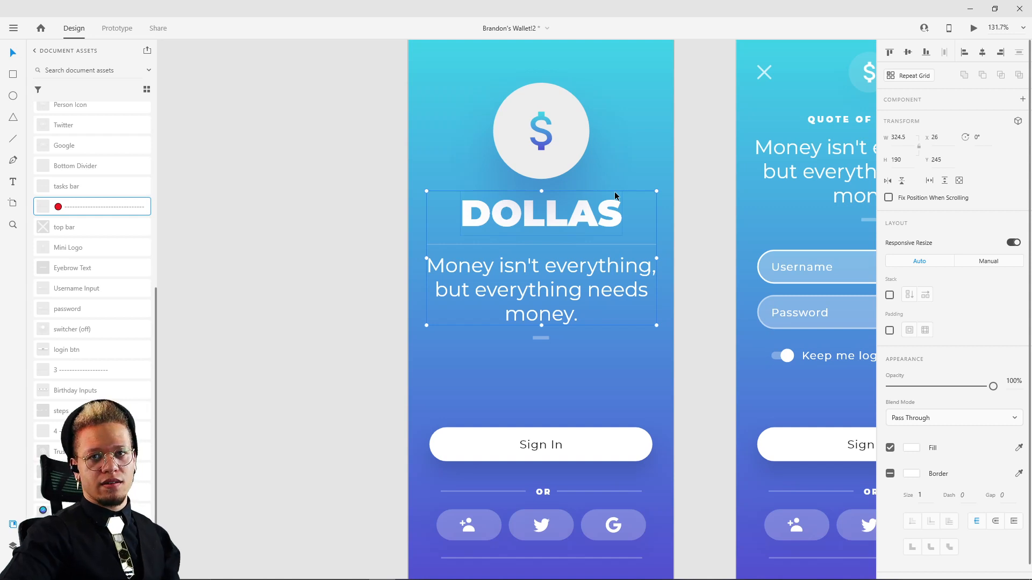
double_click(589, 212)
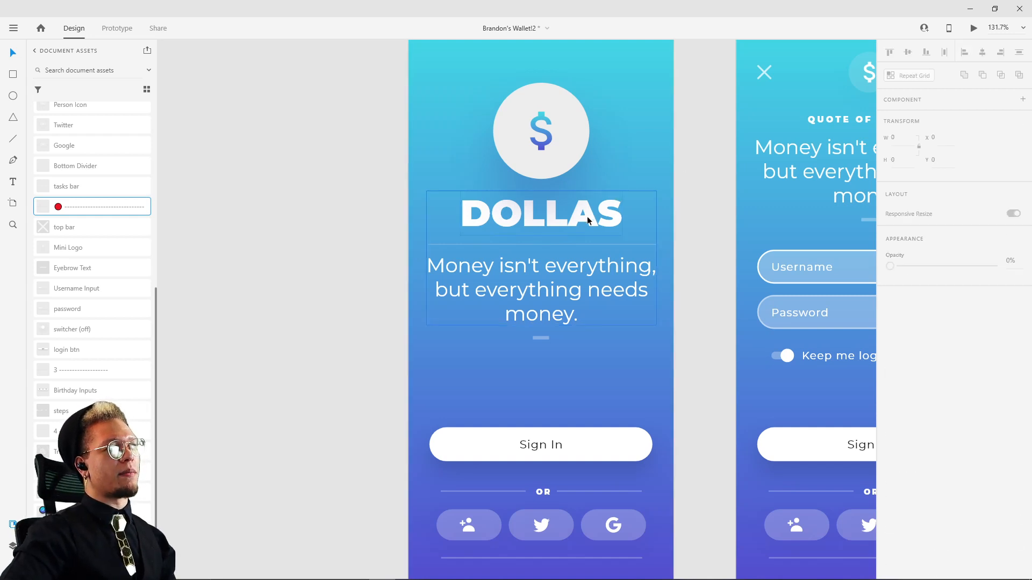
mouse_move(586, 216)
mouse_down()
mouse_move(580, 104)
mouse_move(576, 209)
mouse_up()
click(698, 176)
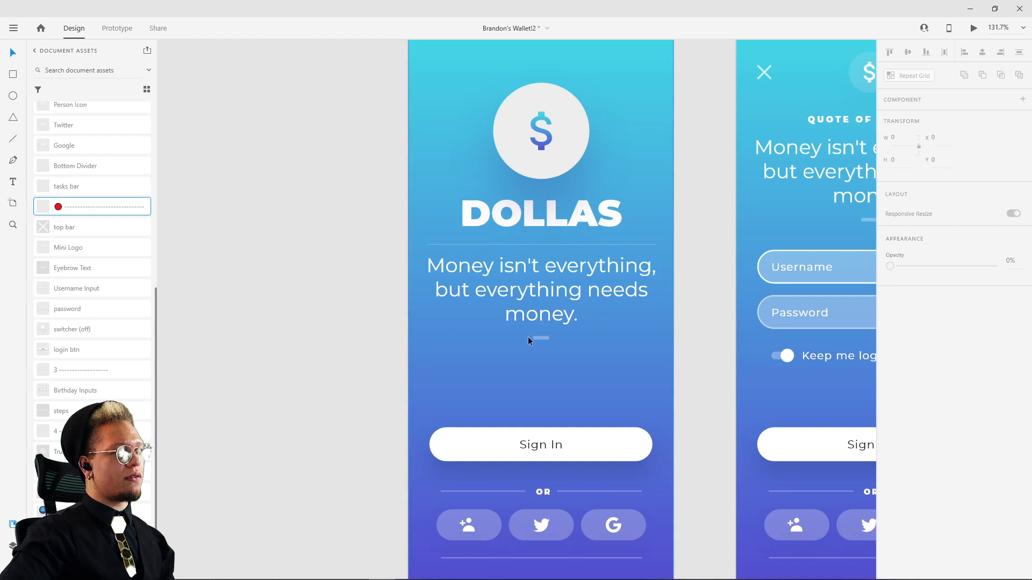
Step: Try moving the DOLLAS title on its own inside the group, and undo the move
click(535, 277)
mouse_move(626, 273)
mouse_down()
mouse_move(491, 259)
mouse_move(661, 245)
mouse_move(627, 274)
mouse_up()
click(570, 220)
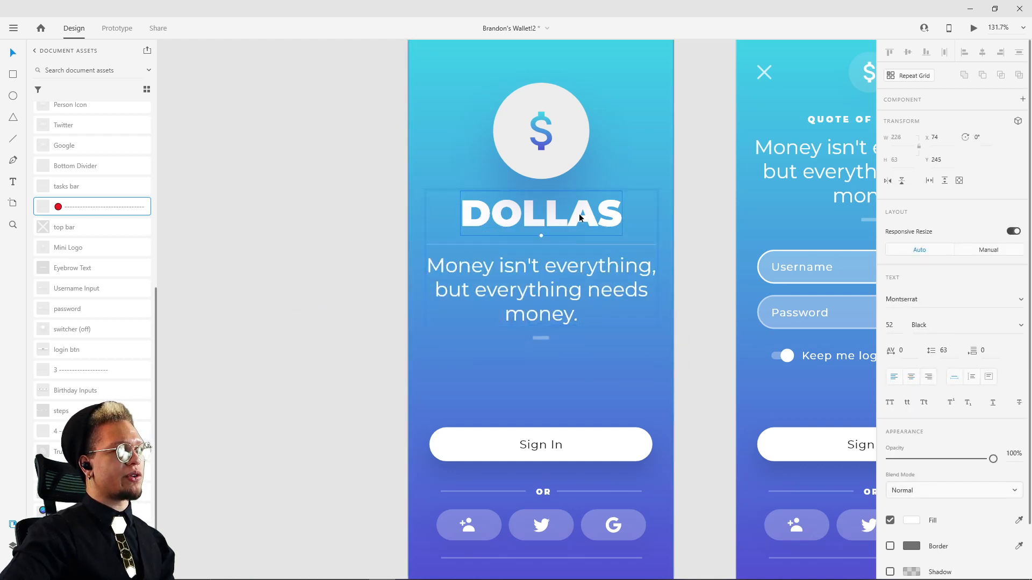
drag(579, 214, 539, 159)
key(ctrl+z)
click(702, 148)
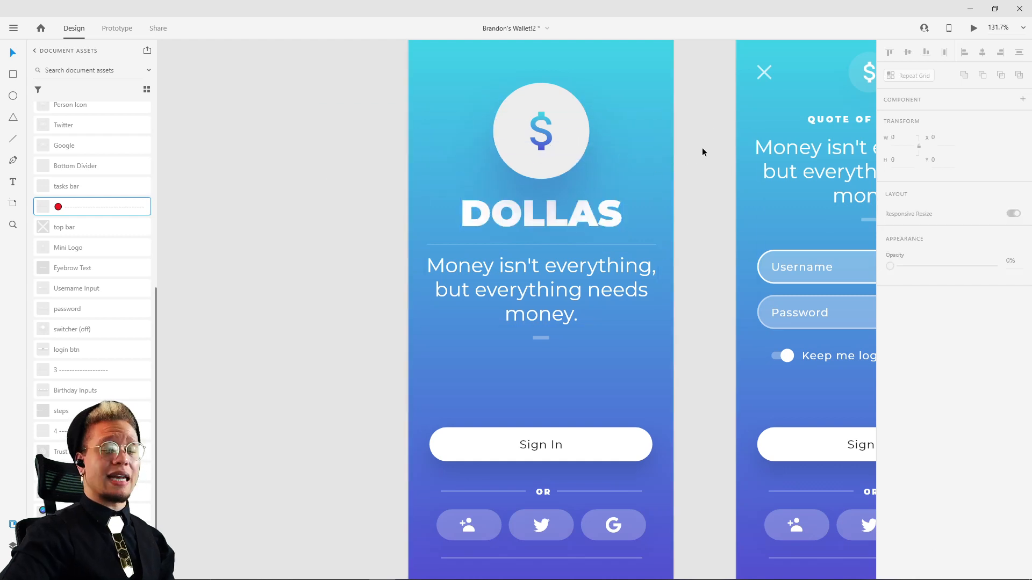
Step: Delete the toggle switch from the rebuilt sign-up screen and move the "Keep me logged in" label below the email field to X 48, Y 429
scroll(702, 148, right, 10)
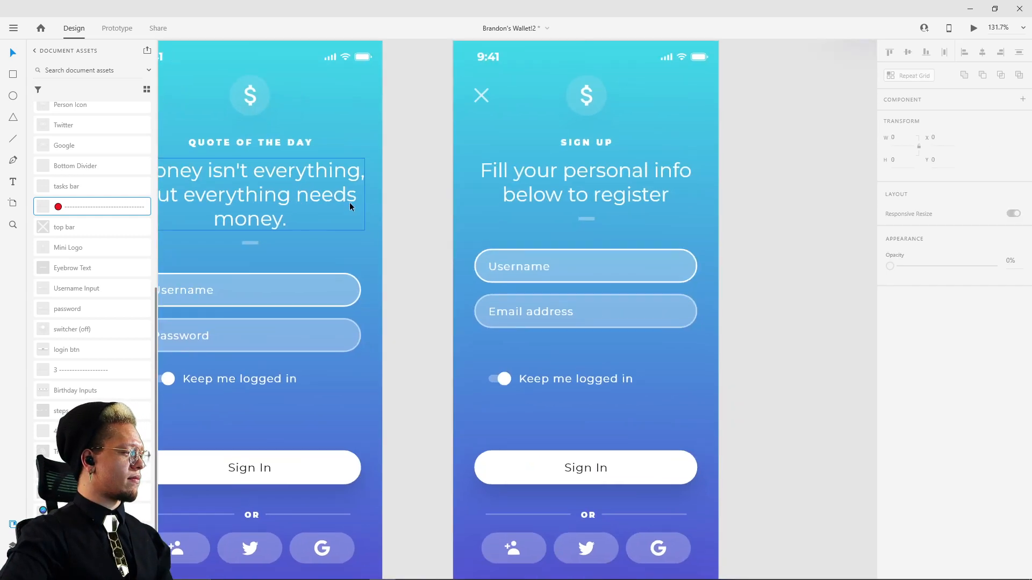
scroll(494, 197, down, 1)
drag(709, 219, 637, 257)
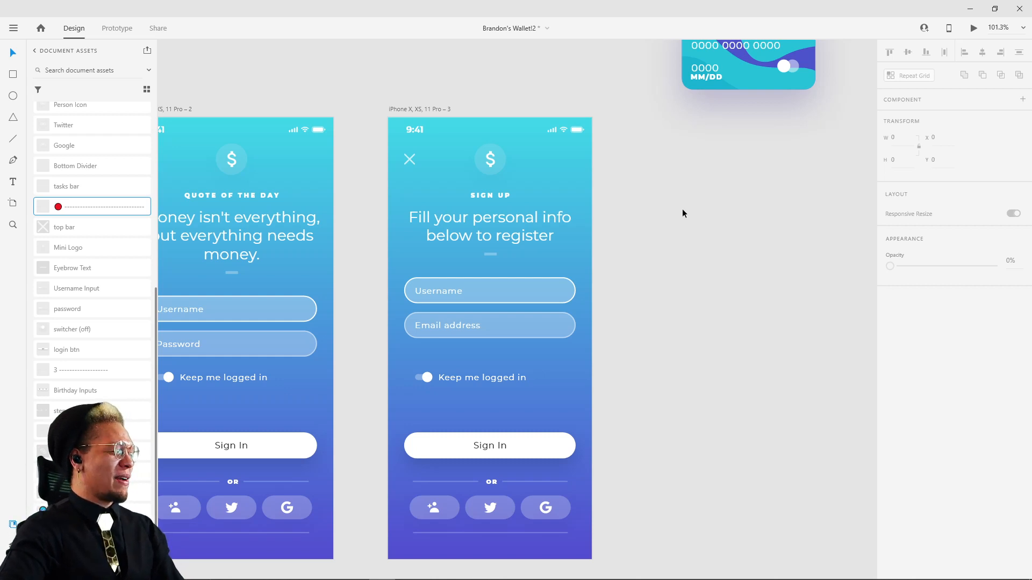
drag(714, 204, 709, 295)
scroll(624, 241, down, 2)
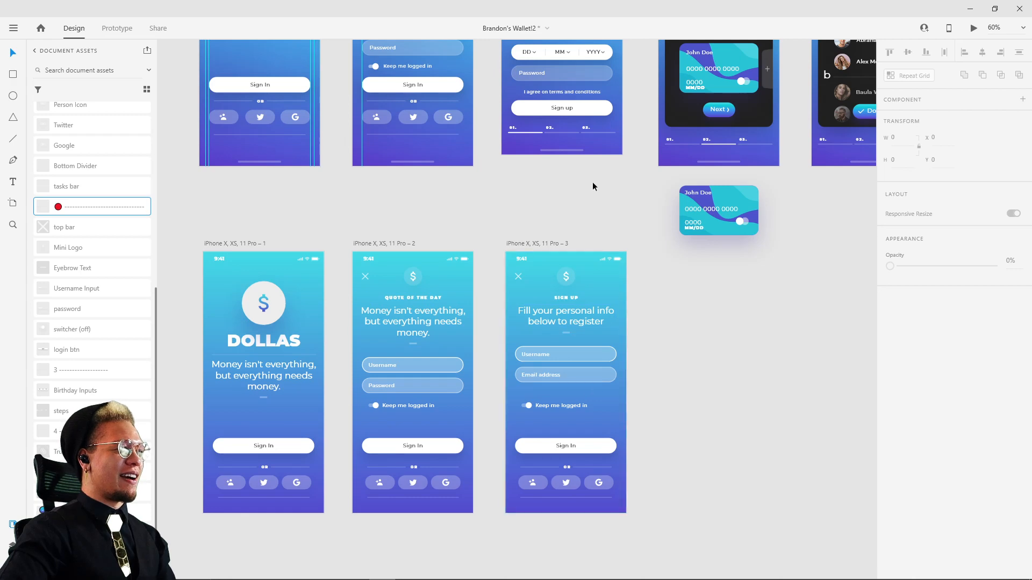
drag(593, 183, 560, 282)
scroll(638, 442, up, 3)
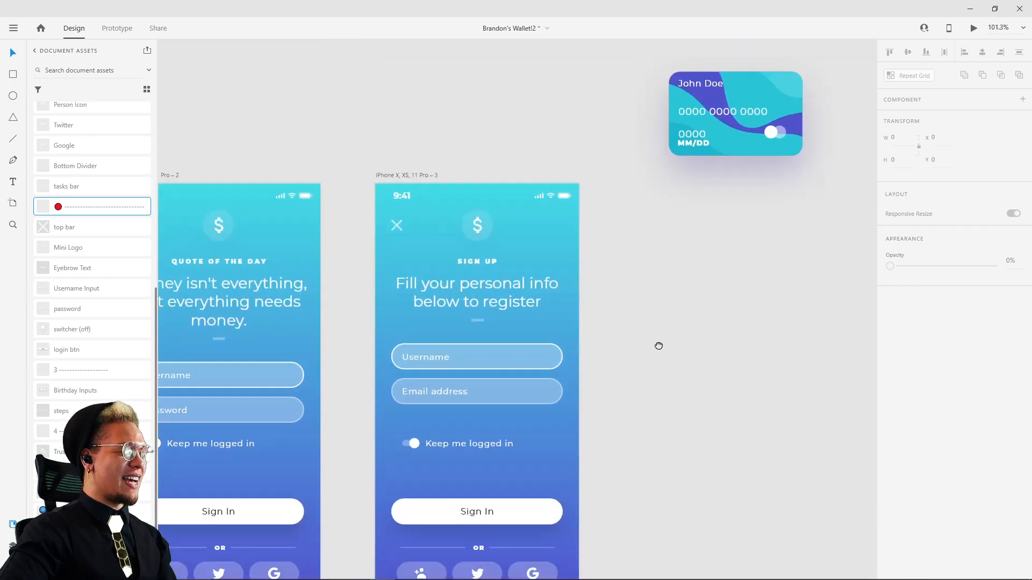
click(431, 390)
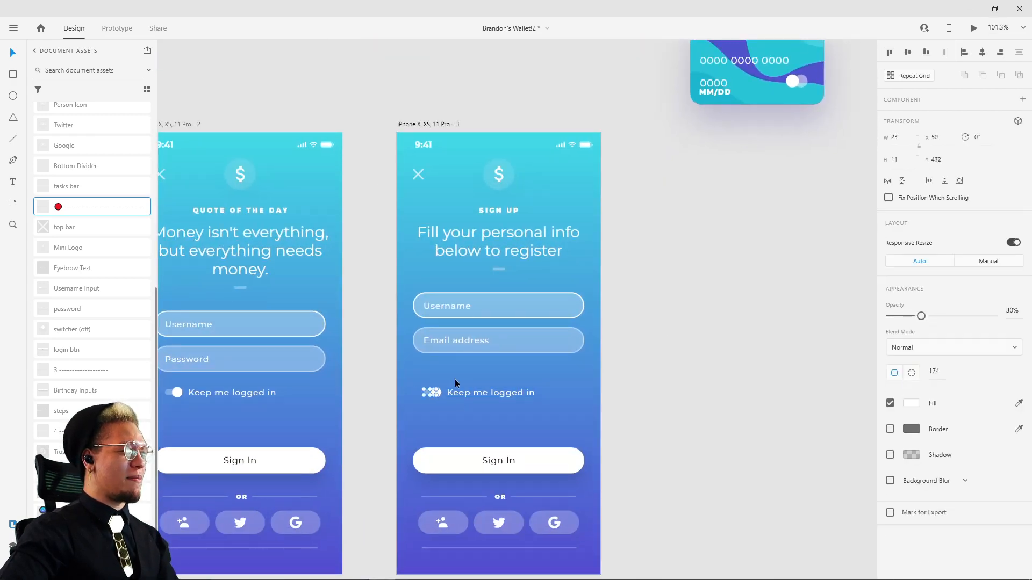
drag(551, 219, 564, 198)
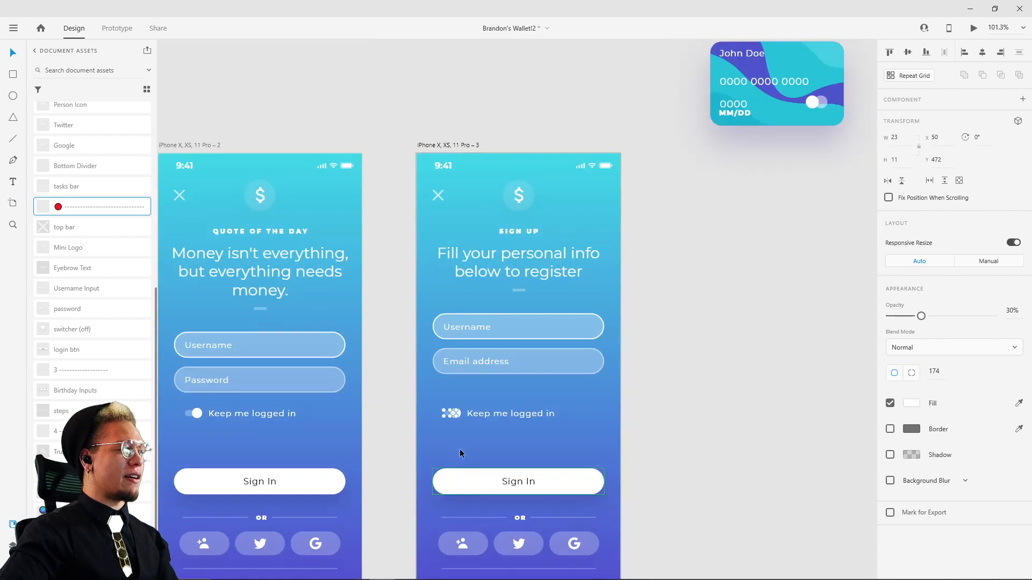
scroll(459, 424, up, 4)
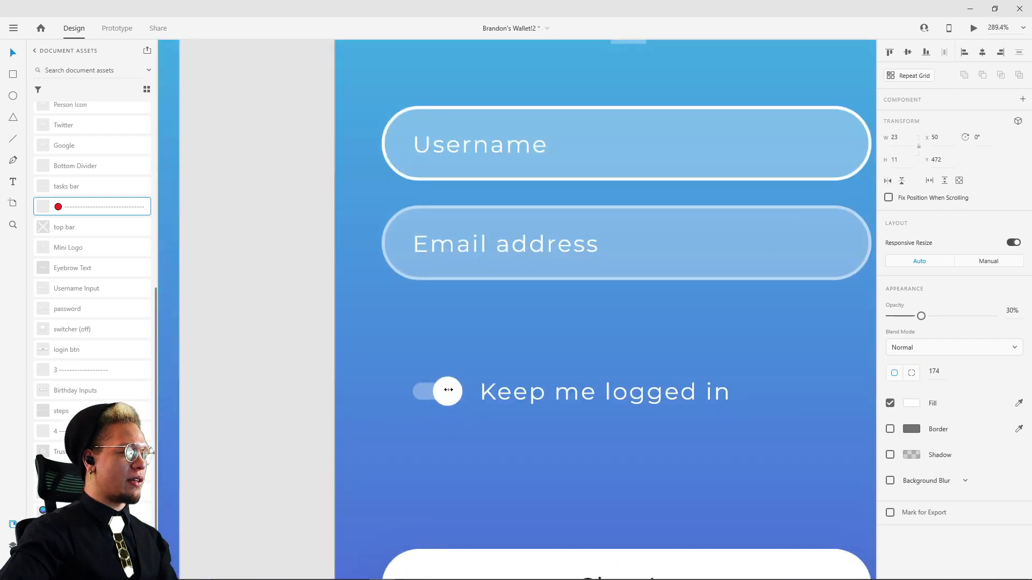
shift+click(453, 391)
key(Delete)
drag(509, 392, 435, 331)
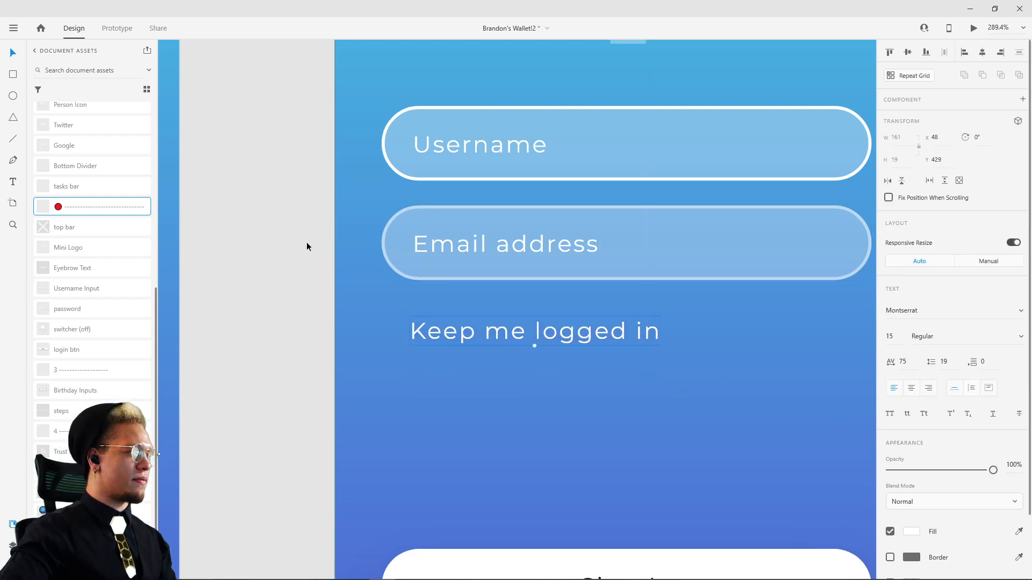
Step: Add a vertical guide at the start of the "Email address" text and align the "Keep me logged in" label to it at X 50
drag(334, 239, 413, 280)
scroll(418, 268, up, 2)
scroll(418, 267, up, 10)
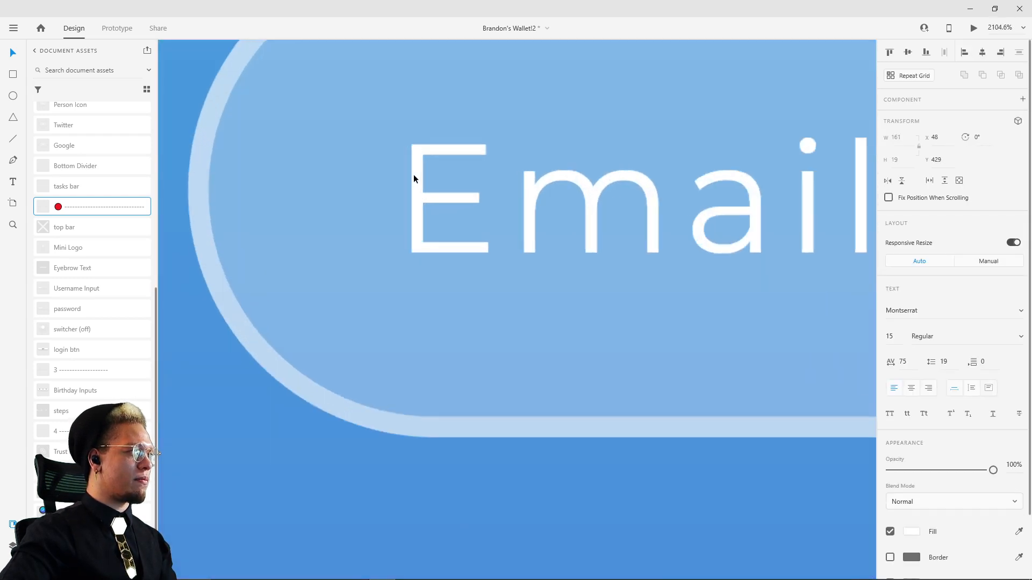
drag(412, 186, 408, 189)
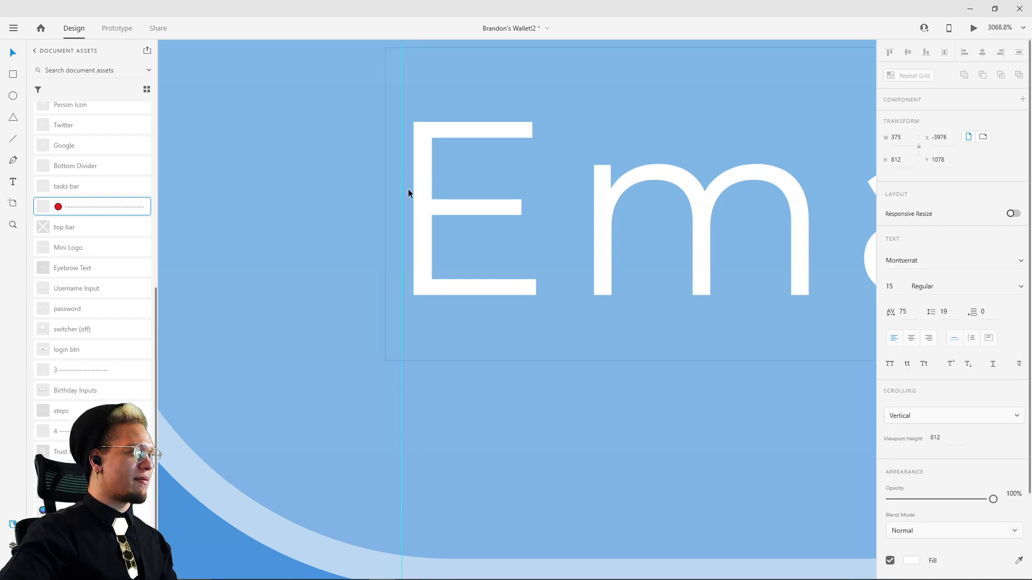
scroll(453, 250, down, 8)
scroll(451, 392, up, 4)
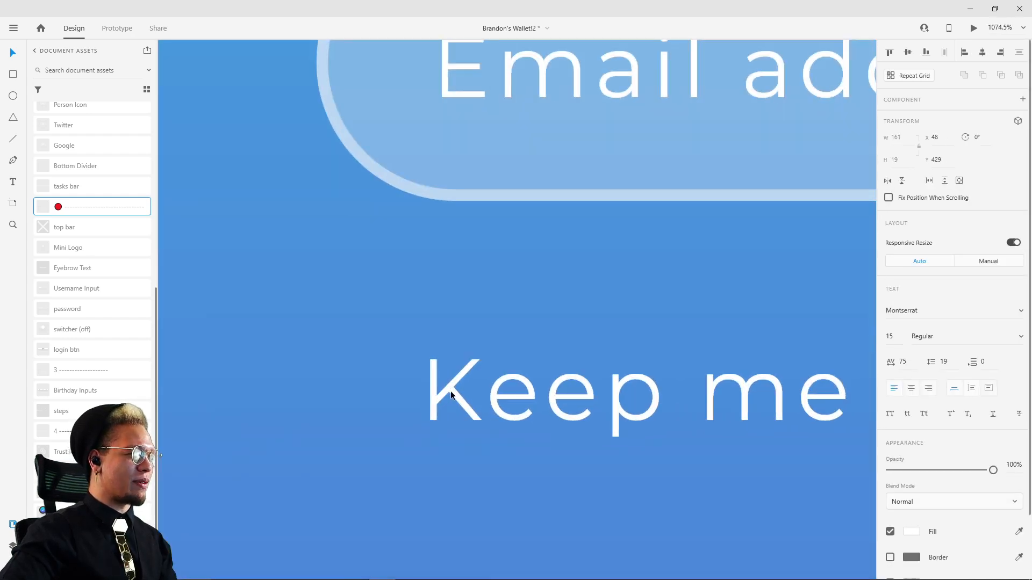
drag(450, 392, 463, 389)
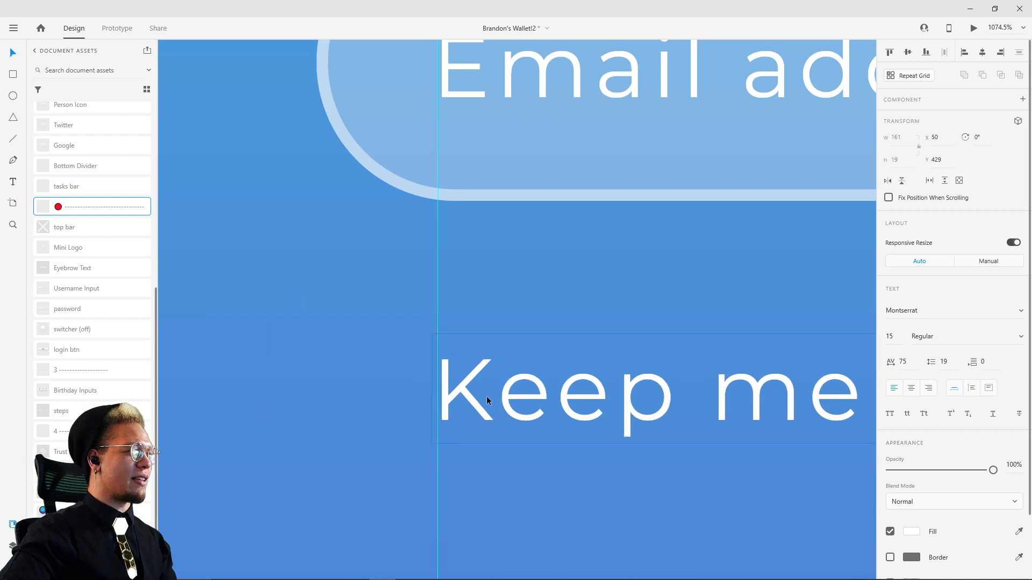
Step: Replace the "Keep me logged in" text on the rebuilt sign-up screen with "Birthday"
scroll(511, 398, down, 6)
double_click(546, 392)
text(Birthday)
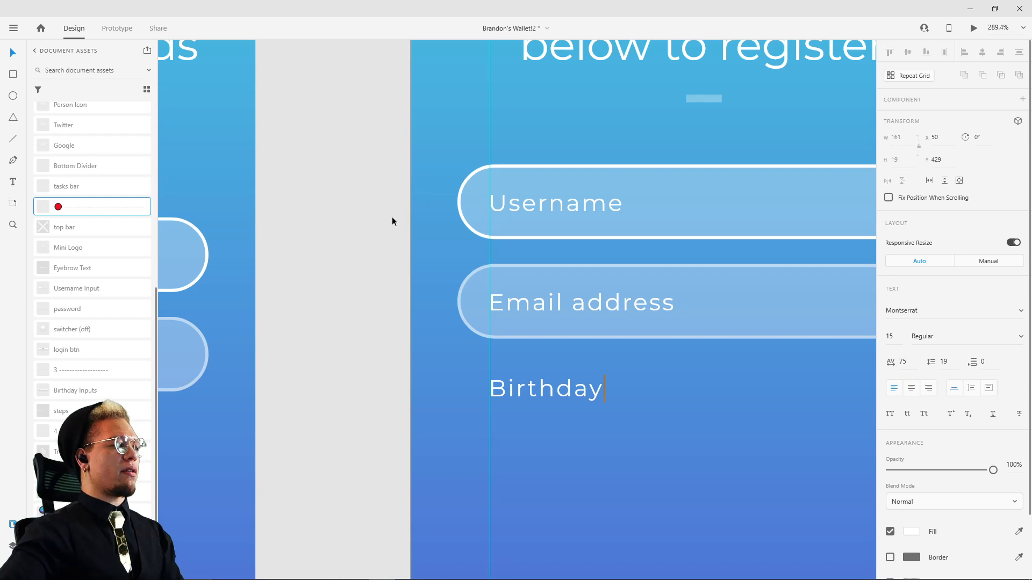
key(Escape)
Step: Examine the DD, MM, YYYY birthday input component on the reference sign-up screen and compare it with the rebuilt screen
scroll(376, 234, down, 3)
drag(373, 241, 354, 357)
drag(341, 269, 357, 385)
scroll(534, 168, down, 5)
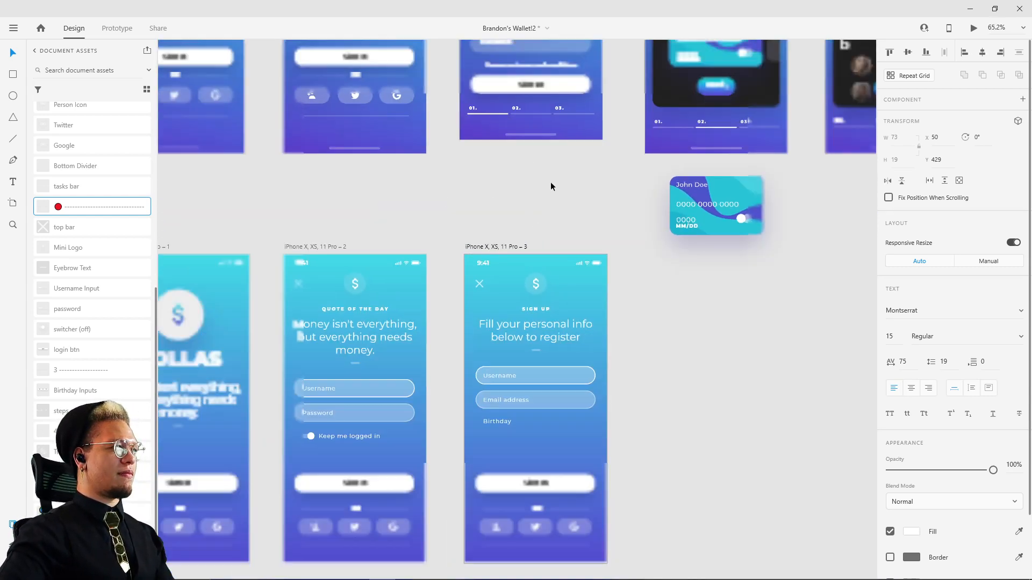
scroll(525, 295, up, 4)
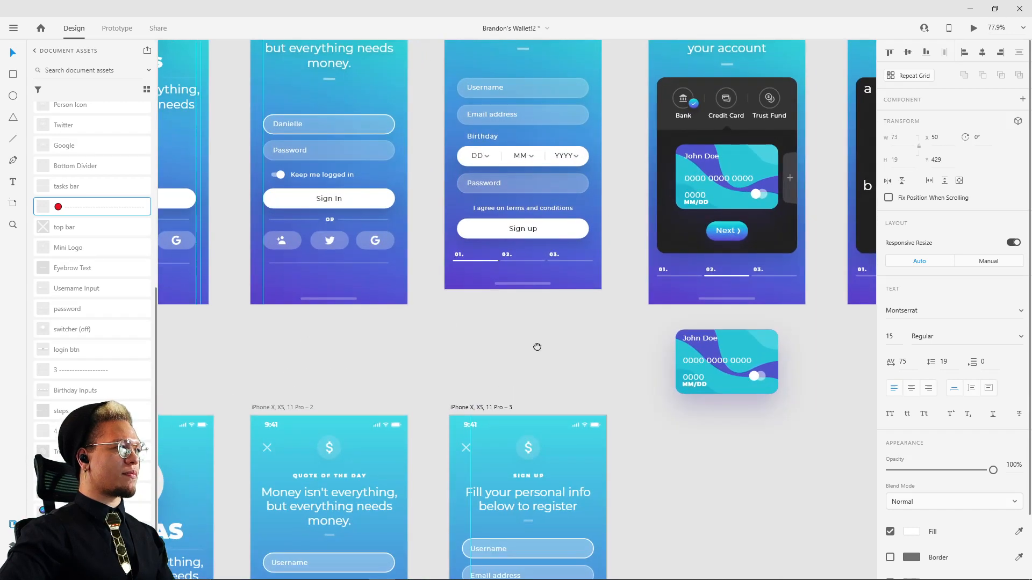
click(480, 160)
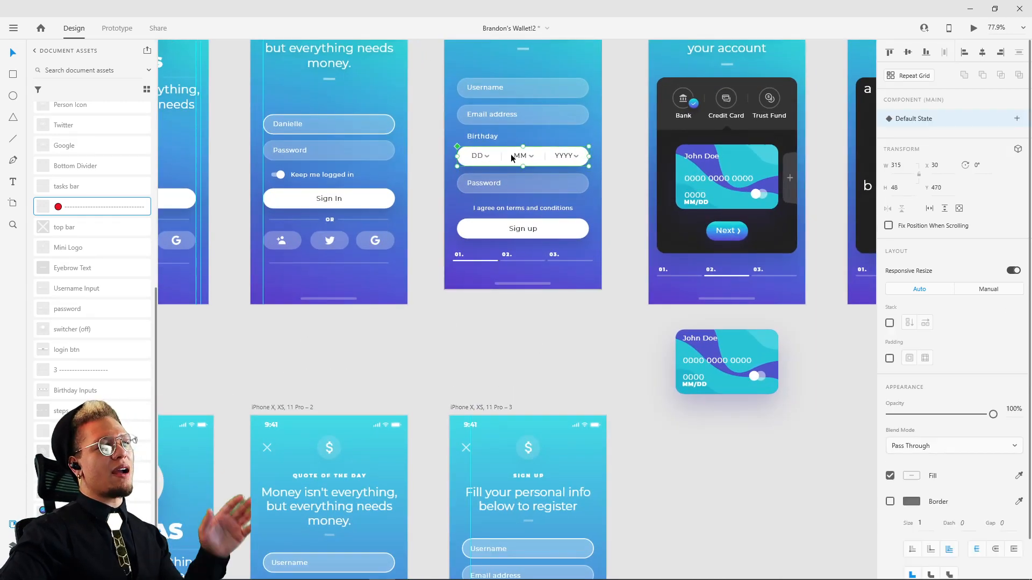
click(736, 182)
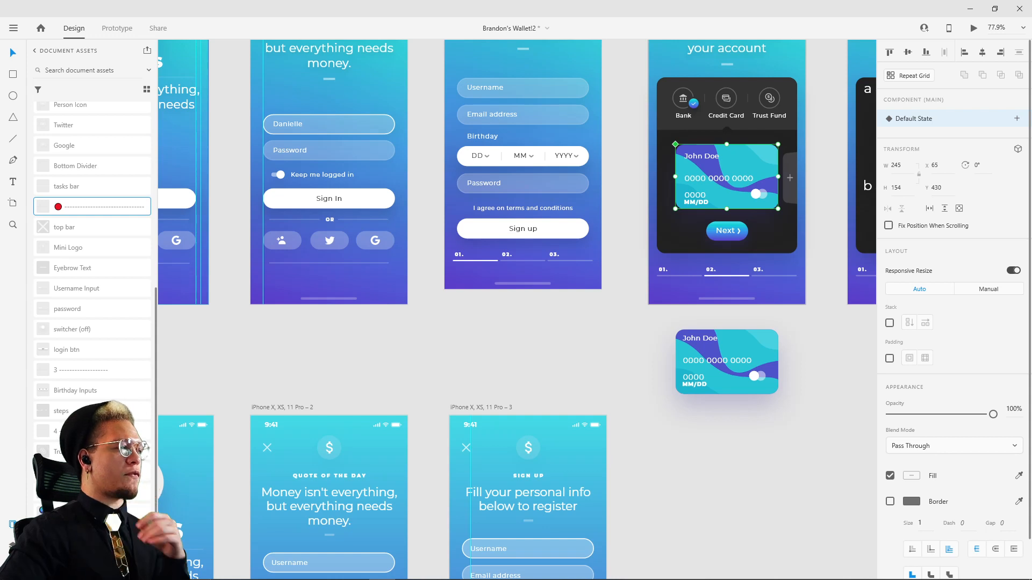
click(453, 365)
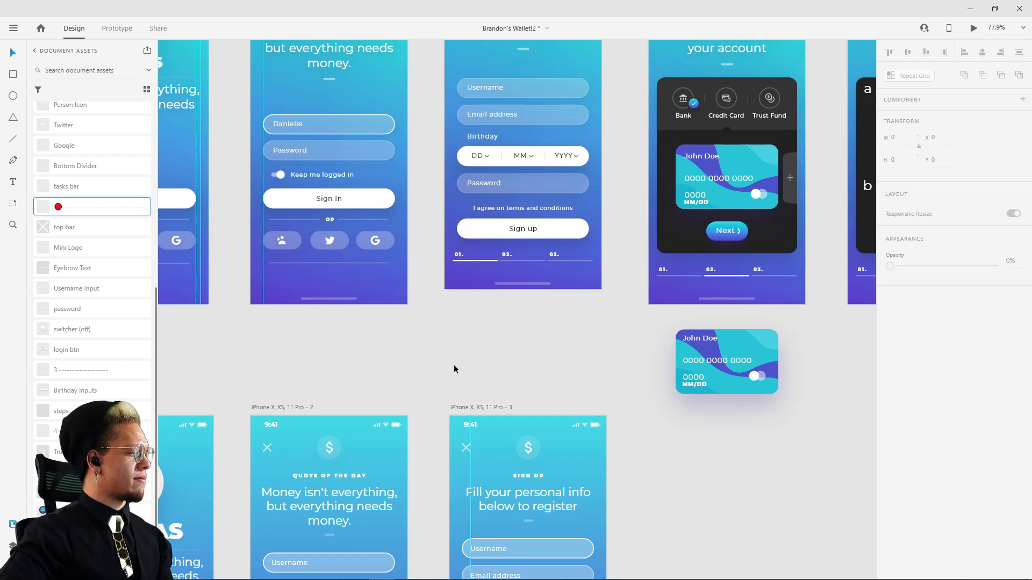
scroll(551, 372, down, 3)
scroll(662, 412, down, 5)
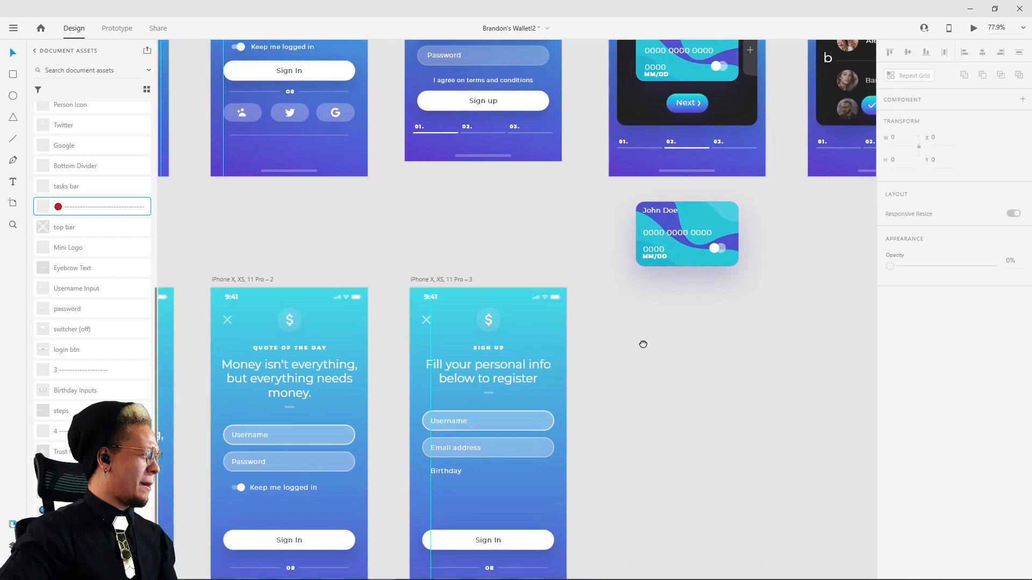
scroll(612, 226, up, 9)
scroll(613, 225, left, 3)
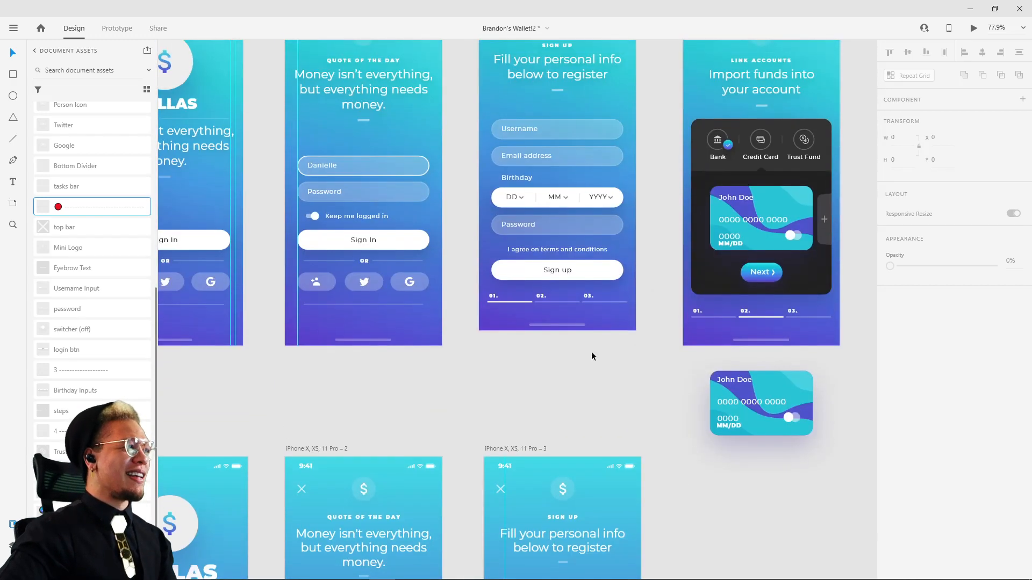
click(516, 198)
scroll(572, 397, down, 6)
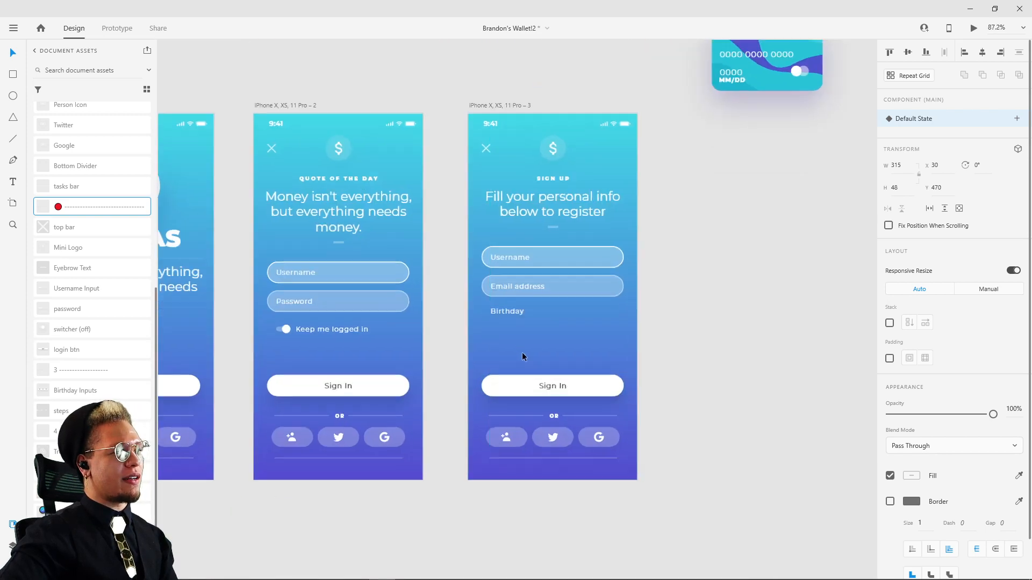
Step: Try drawing a rectangle for the birthday input below the "Birthday" label, and undo it
scroll(519, 352, up, 5)
key(r)
mouse_move(448, 291)
mouse_down()
mouse_move(534, 314)
mouse_move(726, 330)
mouse_up()
key(ctrl+z)
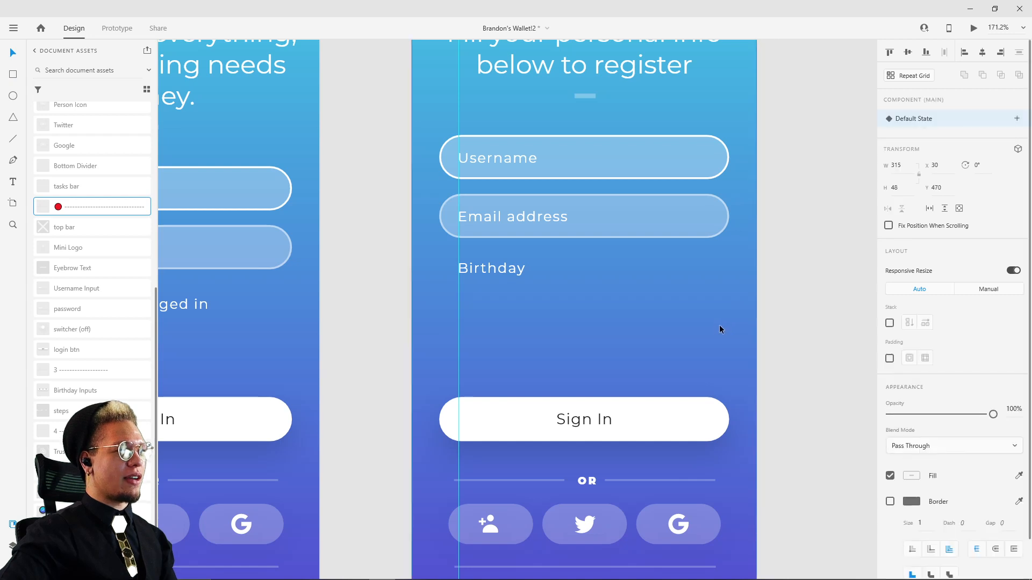
Step: Draw a rectangle below the "Birthday" label, 315 wide, aligned to both ends of the input fields above
key(r)
mouse_move(440, 302)
mouse_down()
mouse_move(563, 334)
mouse_move(729, 338)
mouse_up()
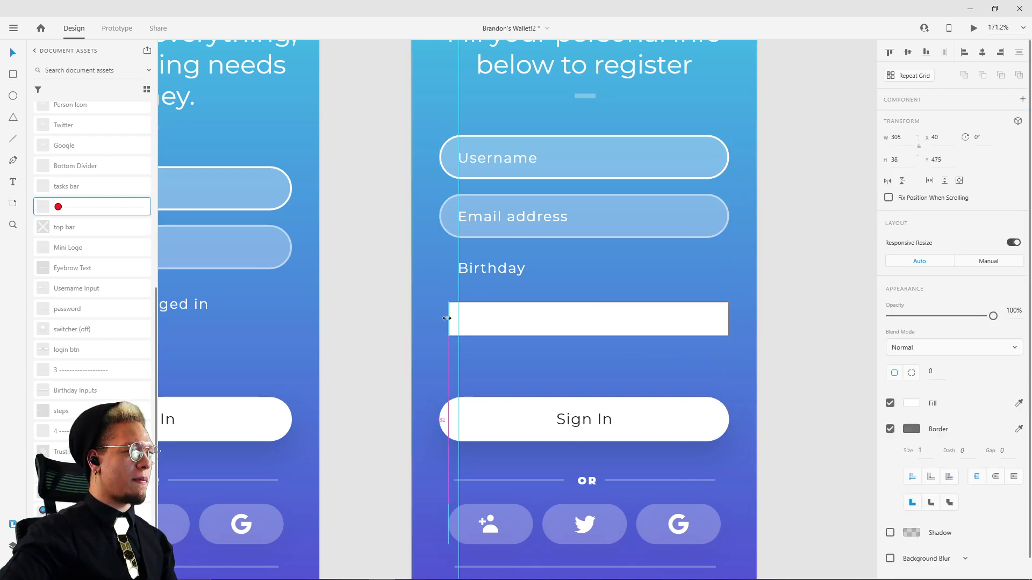
drag(440, 319, 440, 318)
drag(584, 334, 585, 342)
Step: Set the new rectangle's height to 48 to match the "Email address" field
click(616, 232)
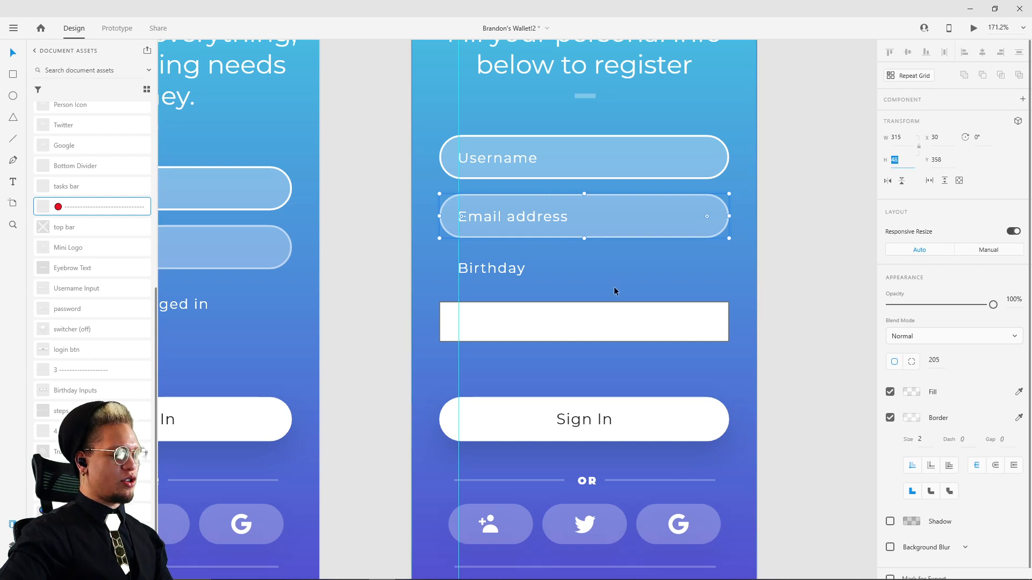
click(628, 335)
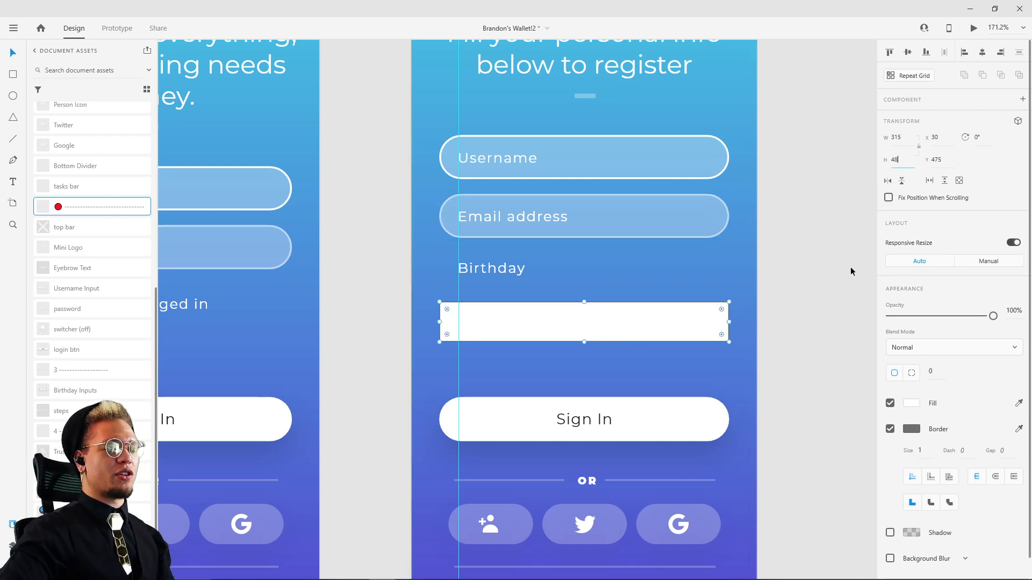
text(48)
key(Return)
click(814, 238)
Step: Round the birthday rectangle's corners fully with a radius of 141 and set its border size to 2
click(692, 321)
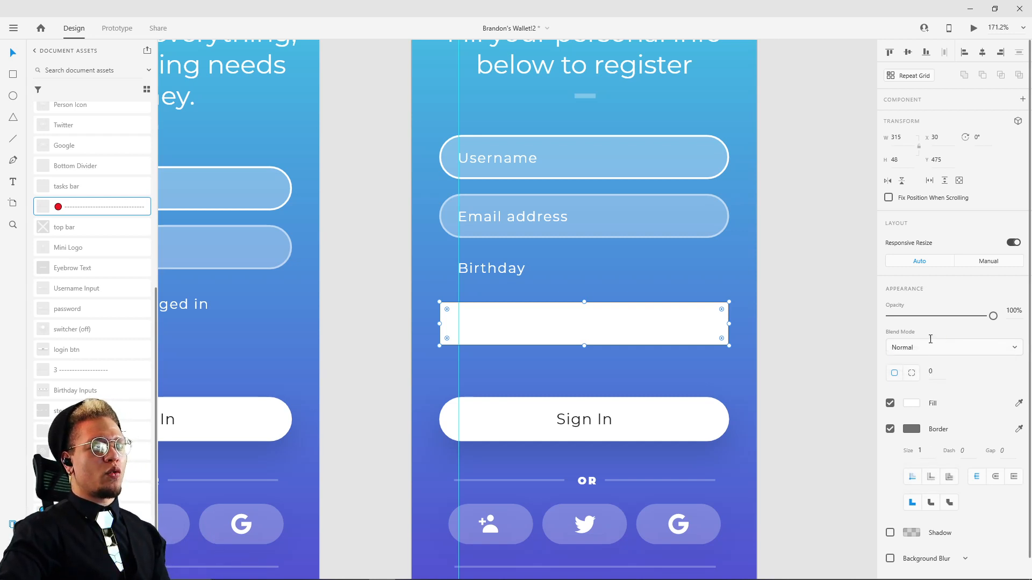
drag(930, 339, 929, 296)
click(775, 287)
click(688, 330)
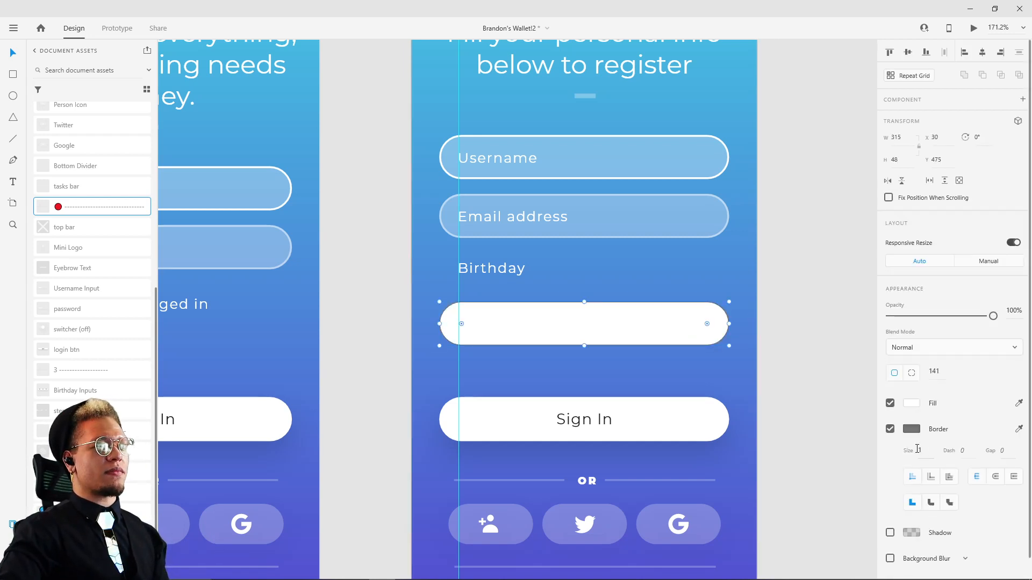
key(Up)
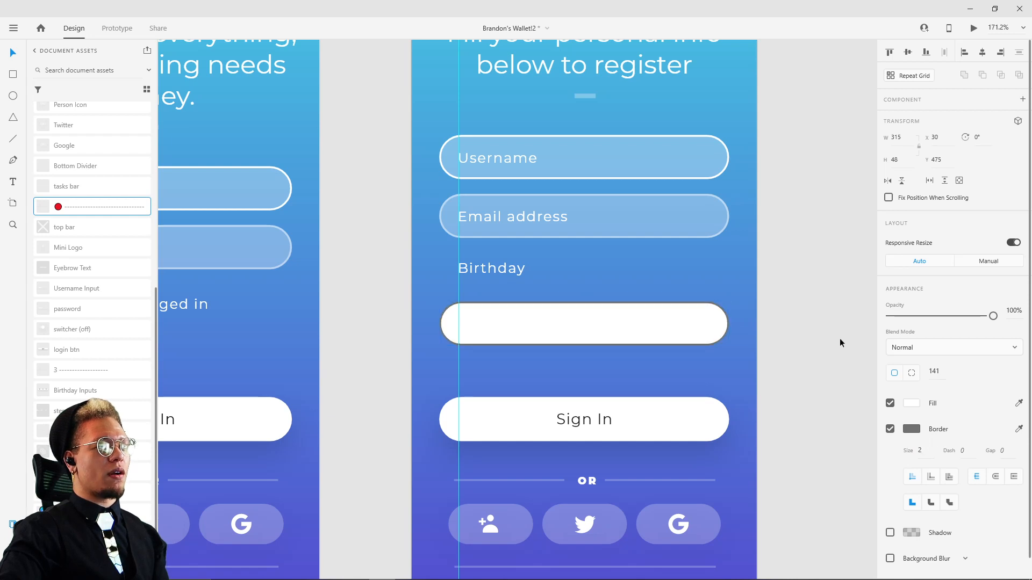
click(841, 343)
click(672, 323)
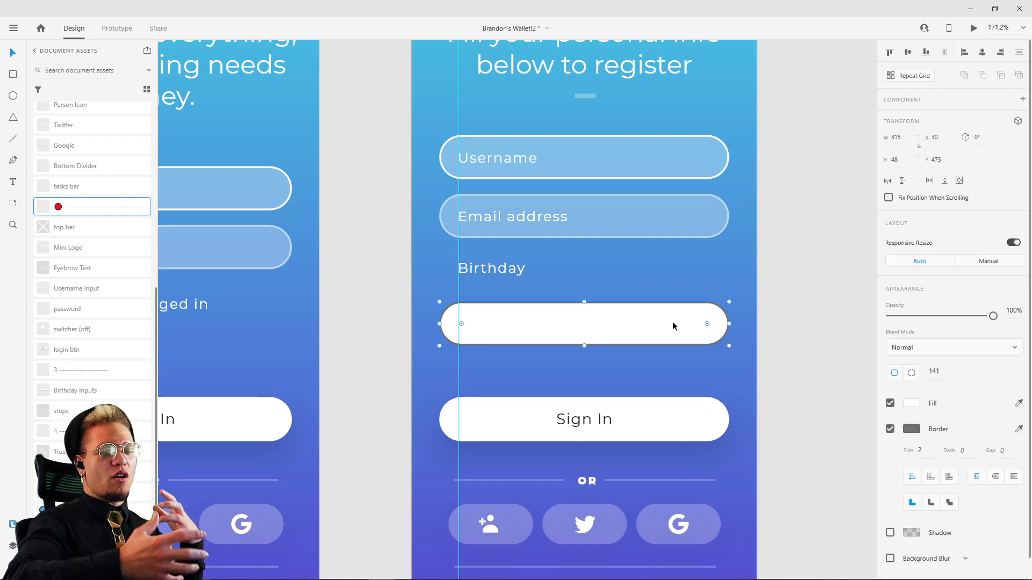
Step: Change the birthday rectangle's border colour to white (#FFFFFF) and check its fill colour
click(912, 429)
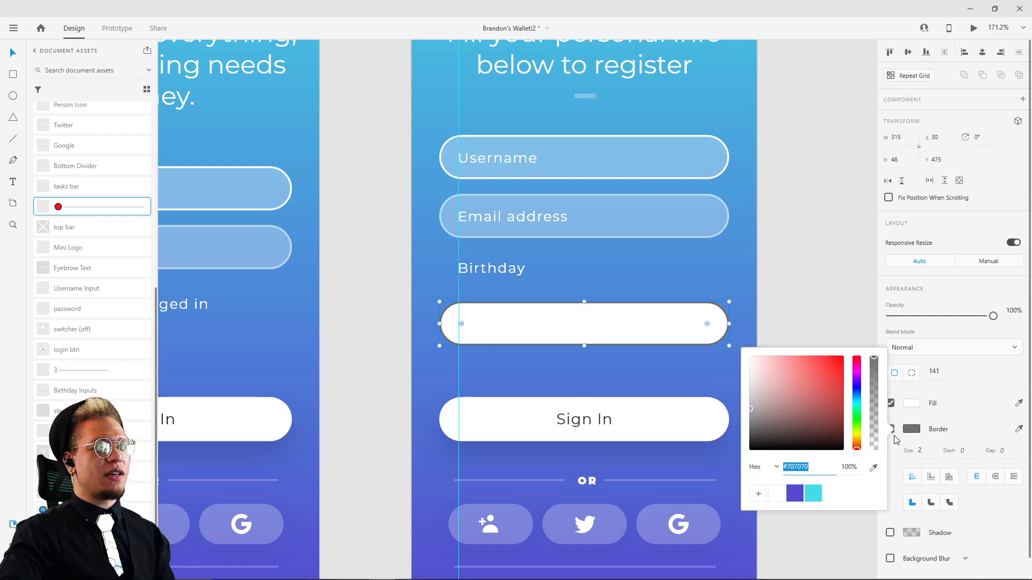
click(776, 493)
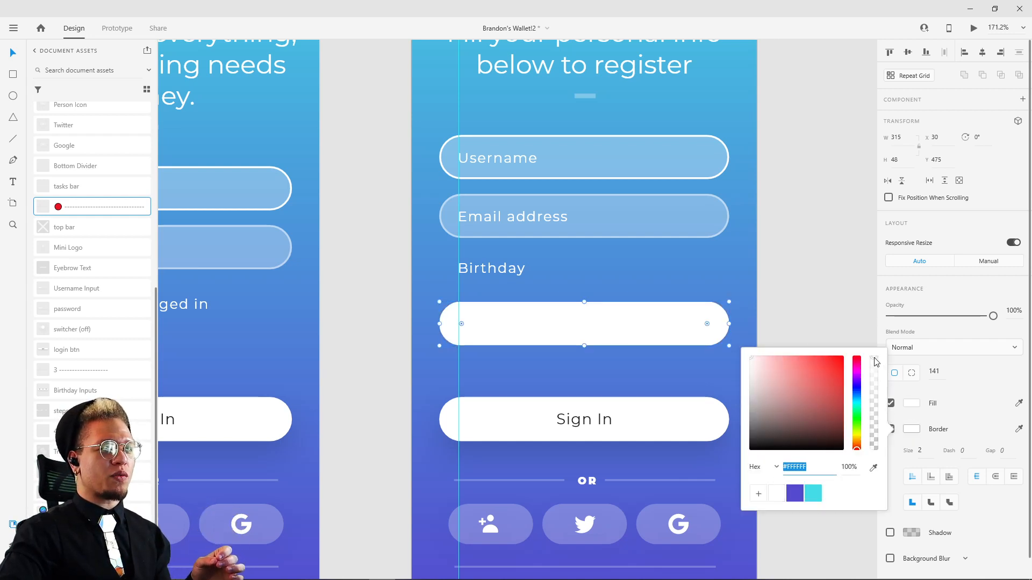
mouse_move(875, 359)
mouse_down()
mouse_move(875, 412)
mouse_move(875, 346)
mouse_up()
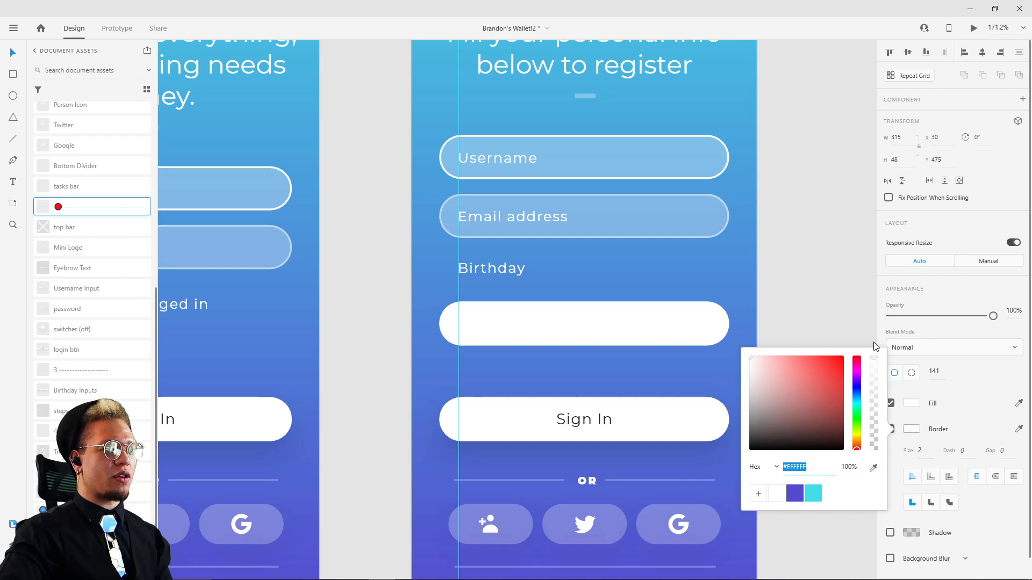
click(975, 389)
click(910, 404)
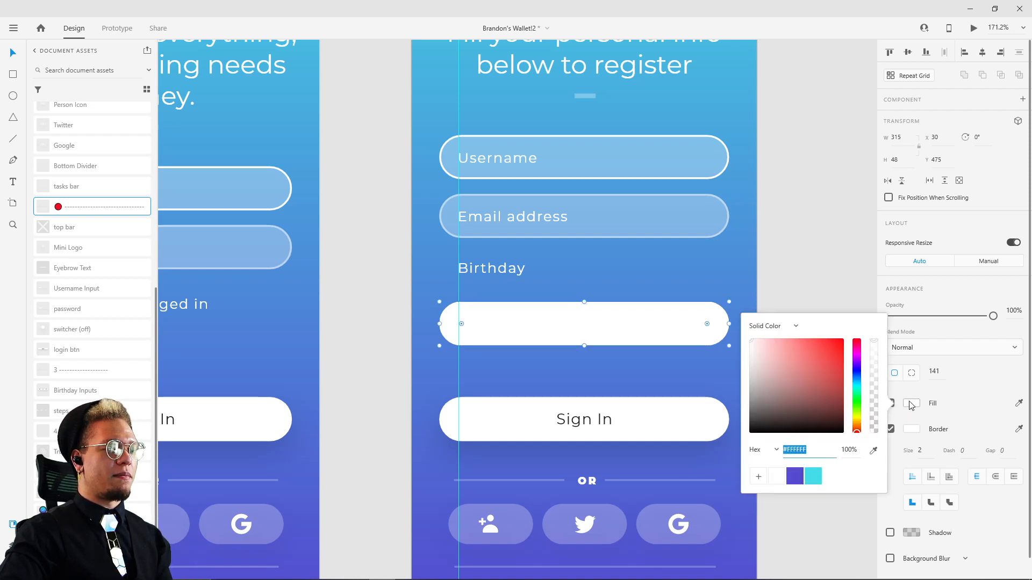
click(963, 380)
Step: Place a copy of the DD, MM, YYYY birthday input from the reference sign-up screen beside the rebuilt one
scroll(805, 162, down, 5)
drag(805, 162, 678, 466)
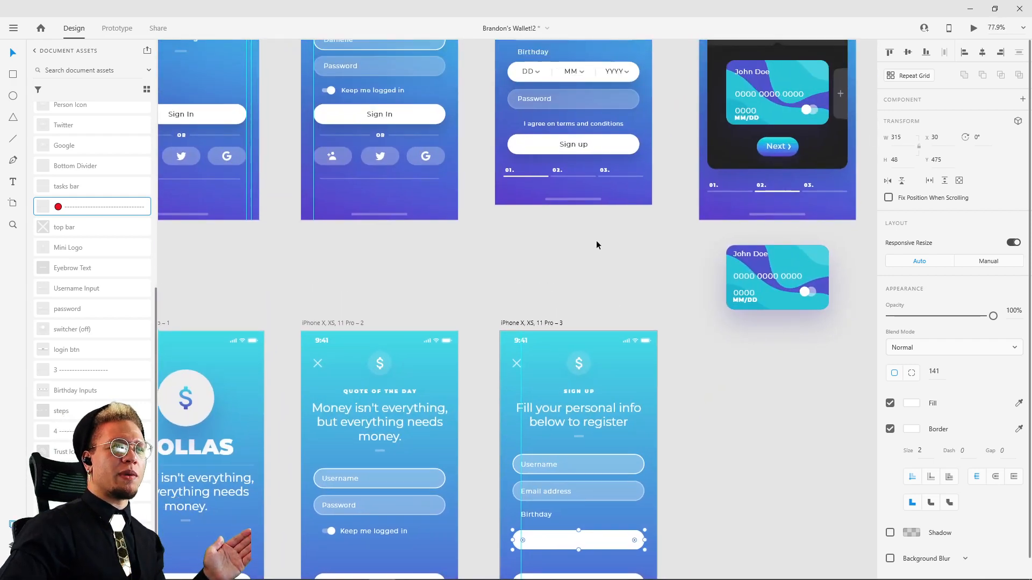
drag(724, 106, 511, 230)
click(564, 197)
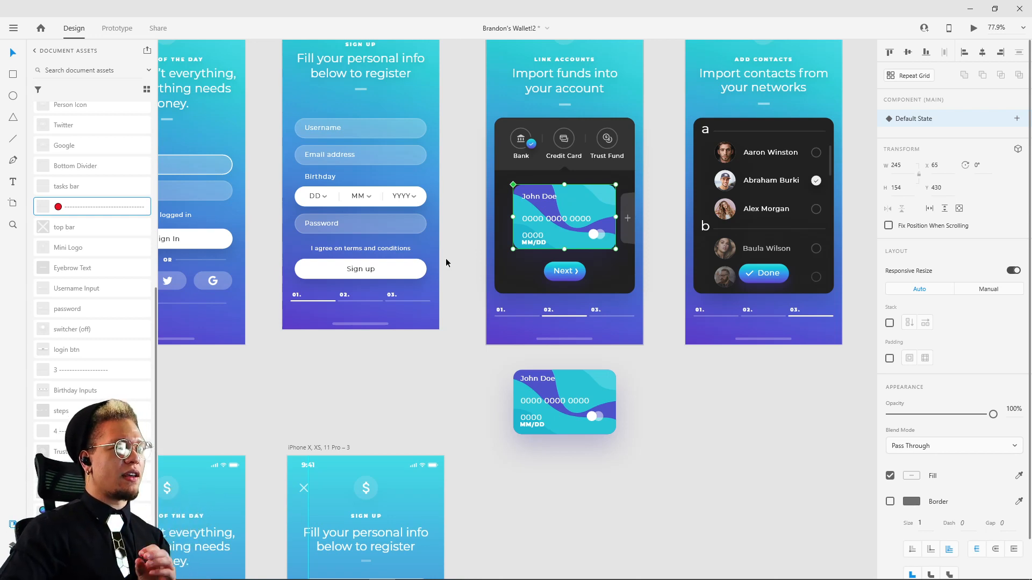
drag(446, 262, 529, 339)
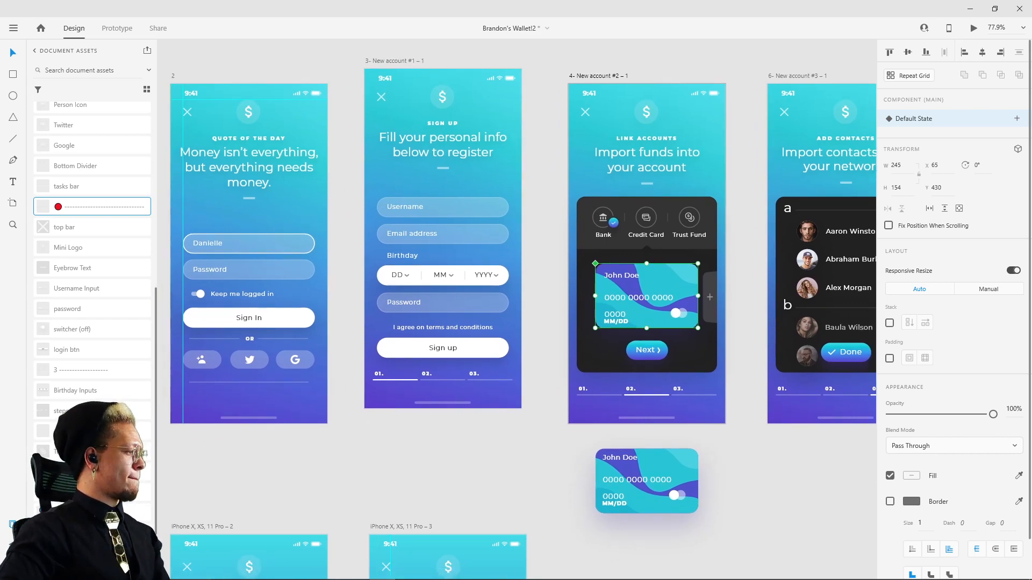
drag(411, 276, 559, 525)
scroll(411, 254, up, 1)
scroll(413, 253, up, 2)
drag(578, 517, 605, 278)
scroll(436, 275, up, 6)
click(521, 279)
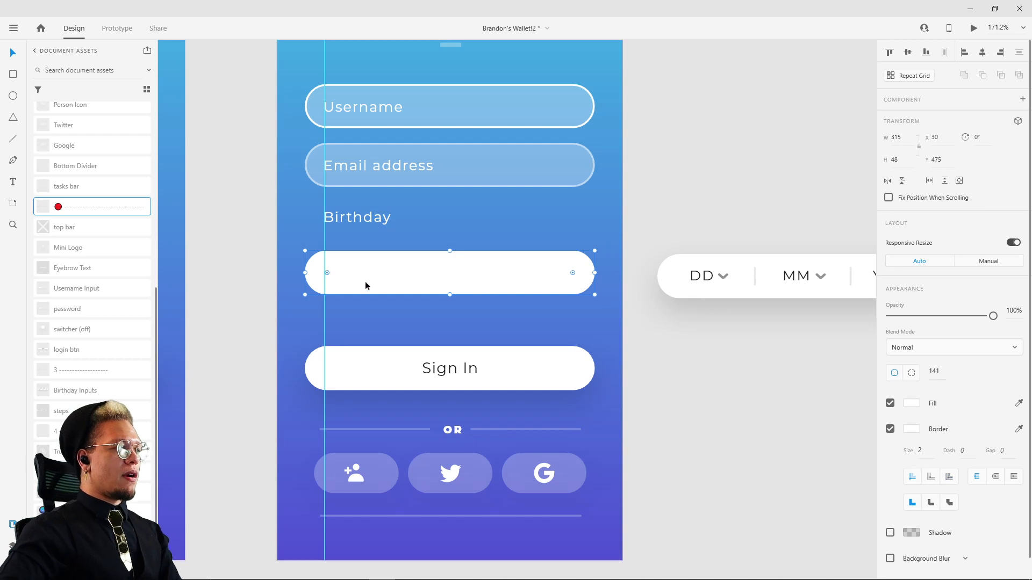
Step: Add the text "DD" below the white birthday rectangle, starting near the vertical guide
key(t)
click(334, 316)
text(DD)
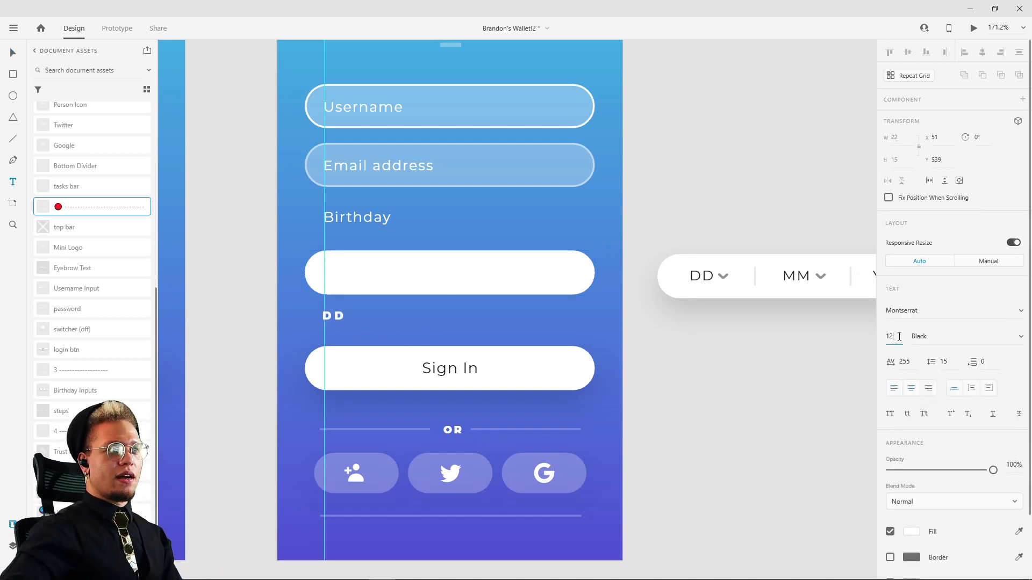
click(1021, 338)
click(945, 119)
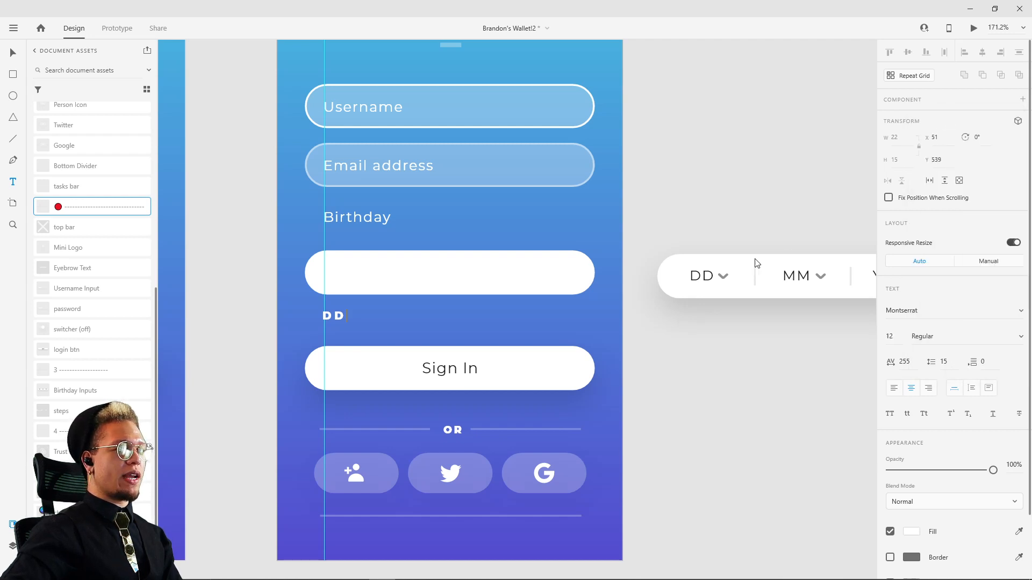
key(ctrl+z)
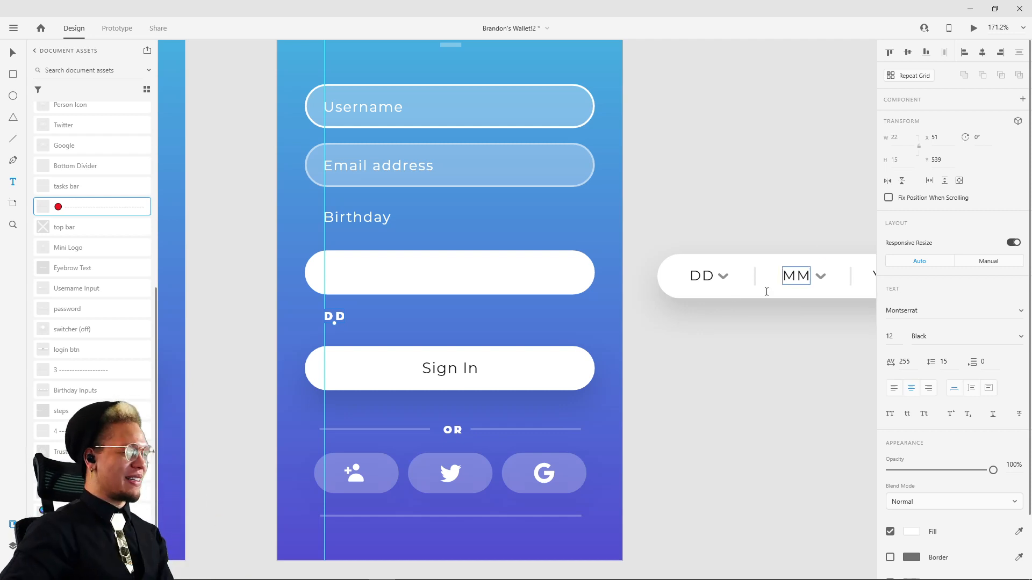
Step: Check the text style of "DD" in the reference birthday input and set the new "DD" text's weight to Regular
click(744, 377)
click(701, 278)
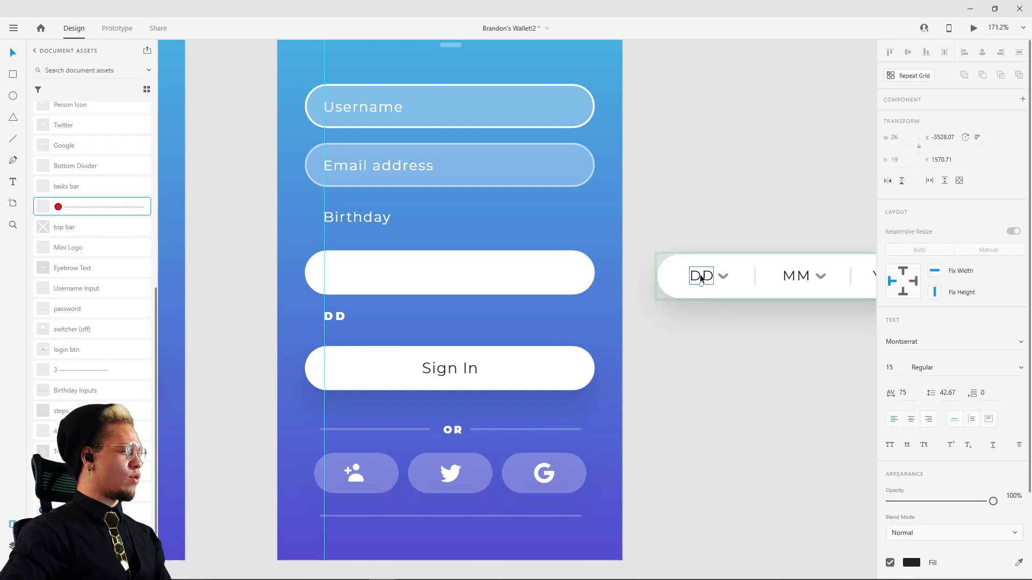
drag(725, 355, 613, 337)
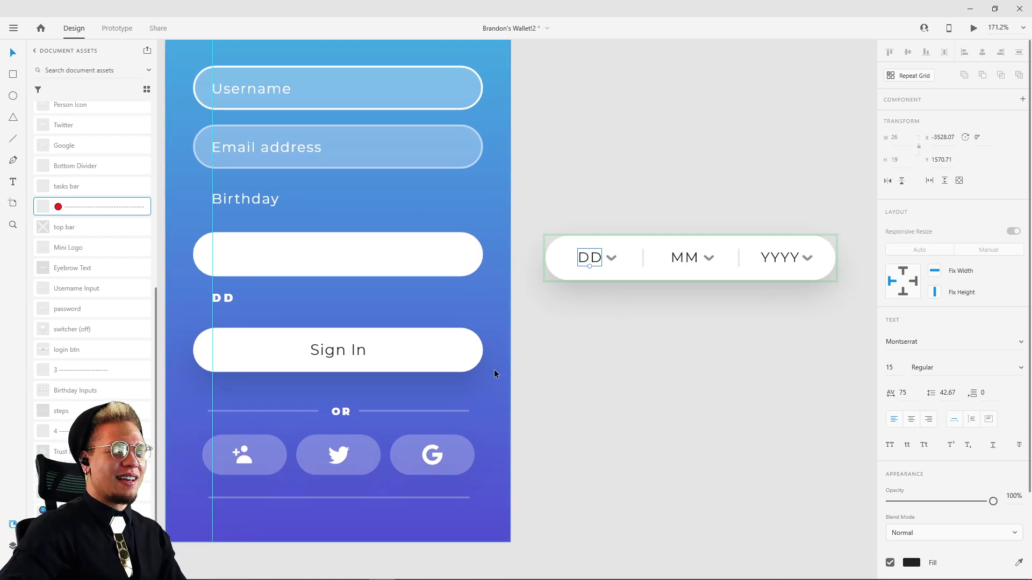
click(218, 298)
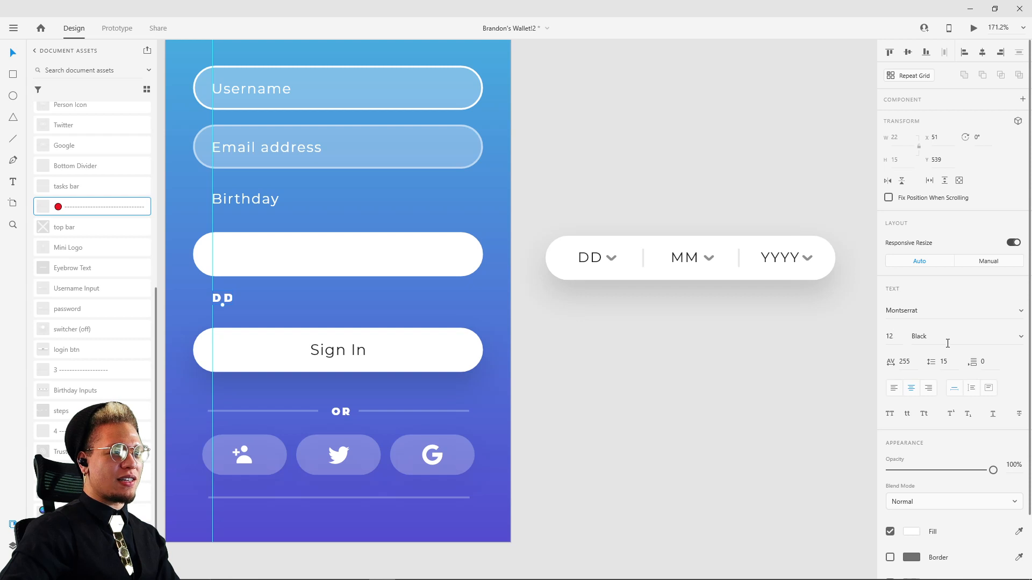
click(1022, 338)
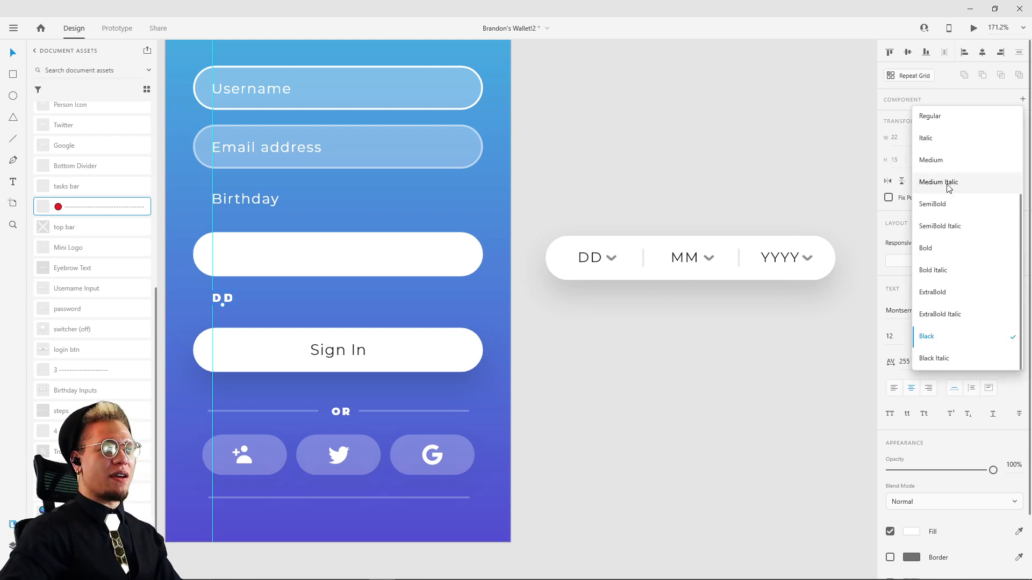
click(958, 122)
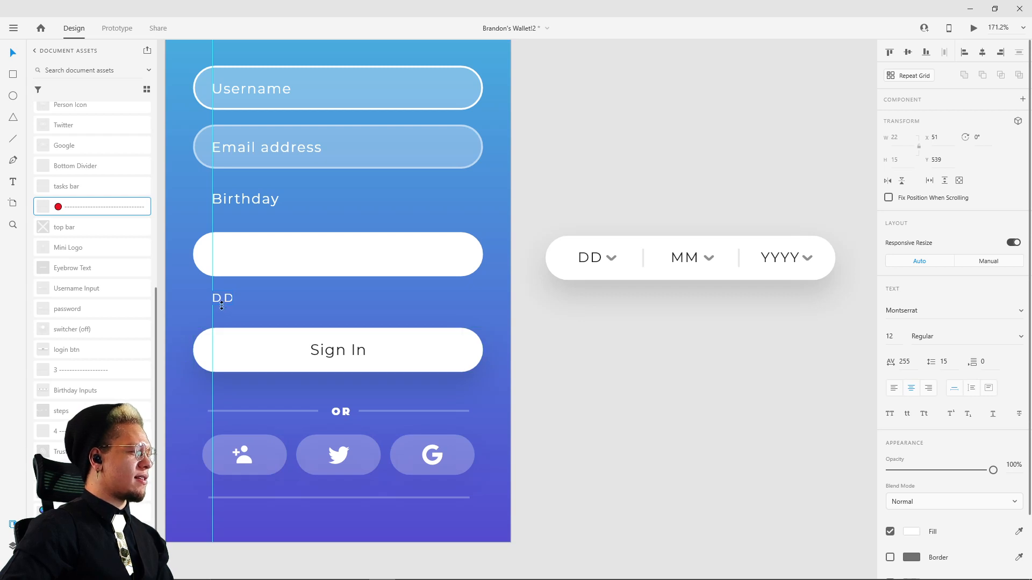
Step: Compare the new "DD" text's fill colour with that of the "DD" text in the reference birthday input
click(899, 337)
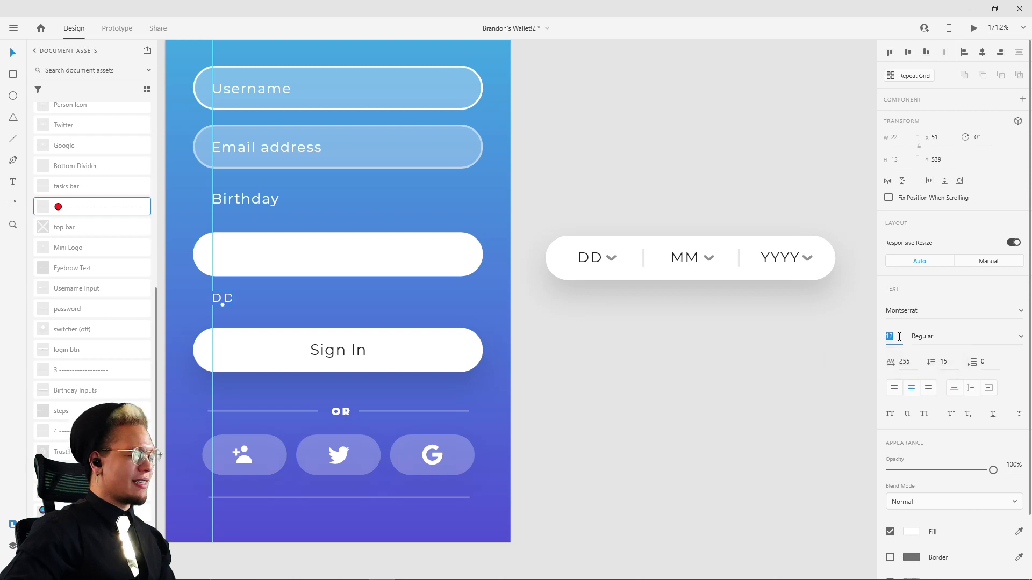
click(913, 532)
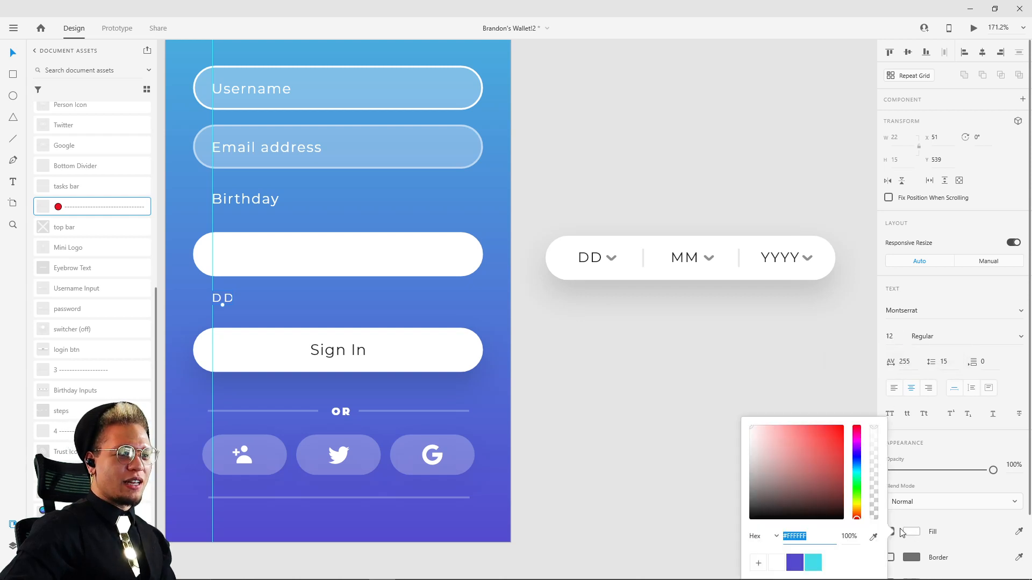
click(593, 258)
double_click(589, 258)
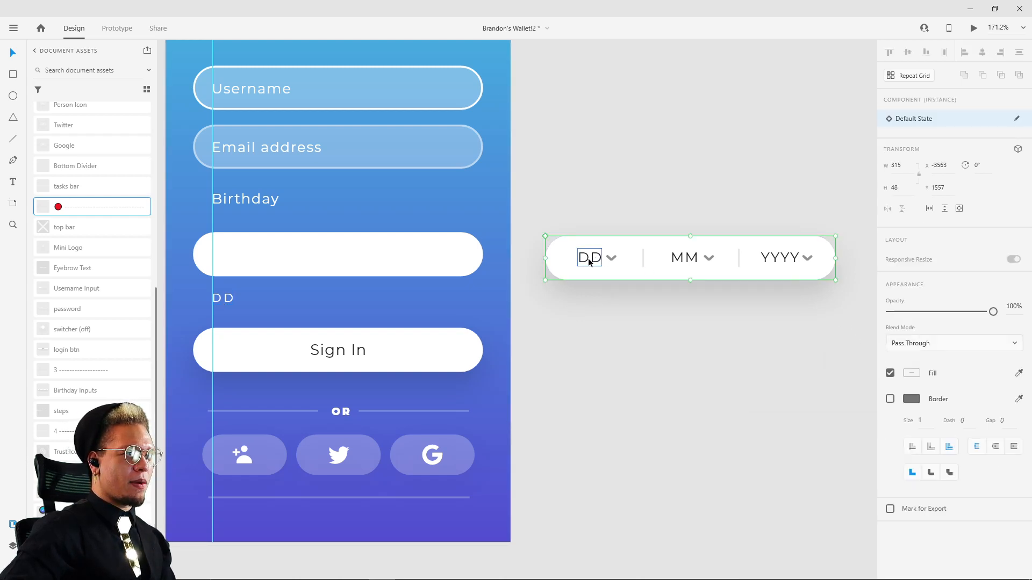
click(912, 565)
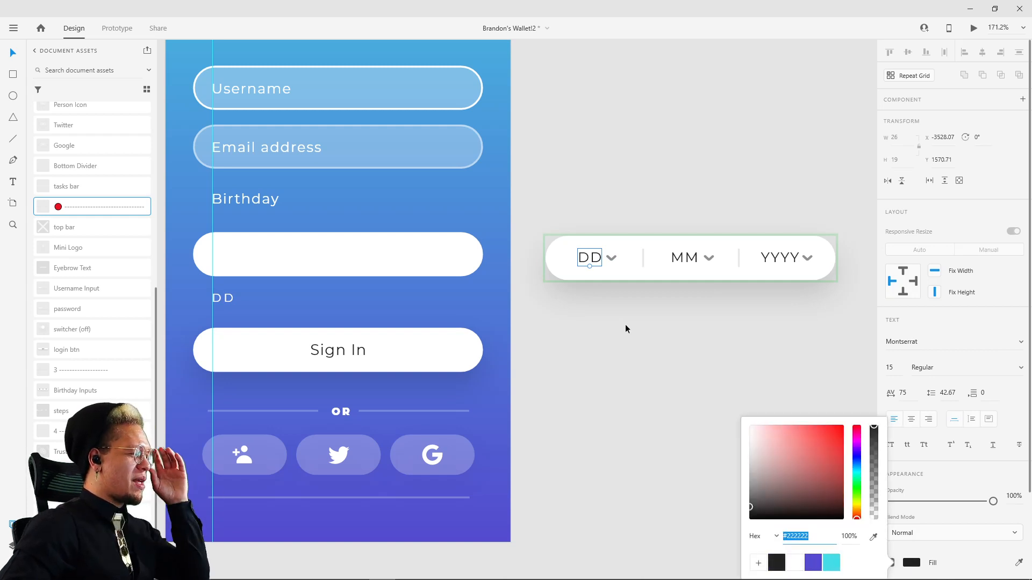
click(627, 302)
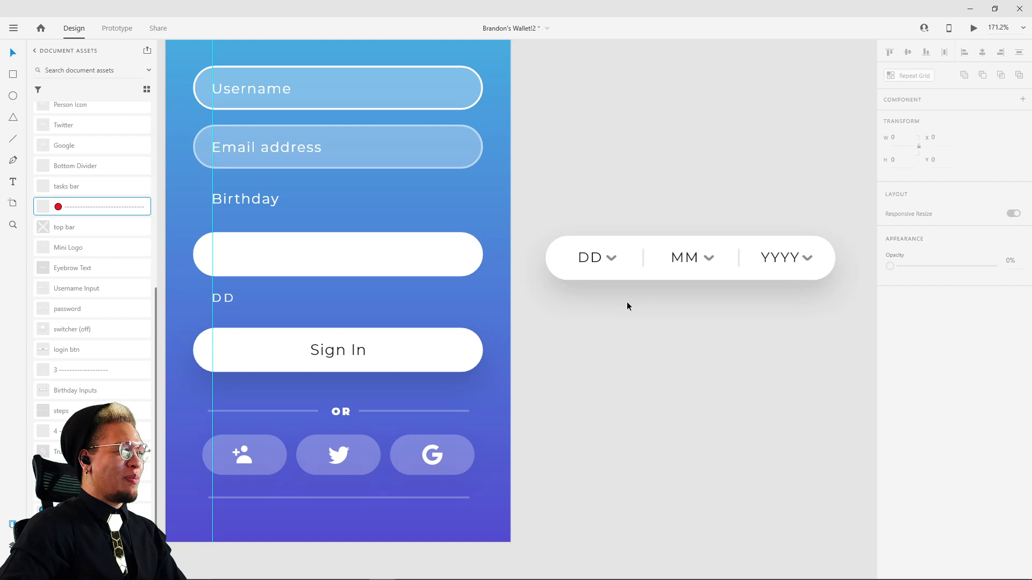
click(587, 260)
Step: Move the new "DD" text into the white birthday rectangle at about Y 496 and make its fill black
click(219, 302)
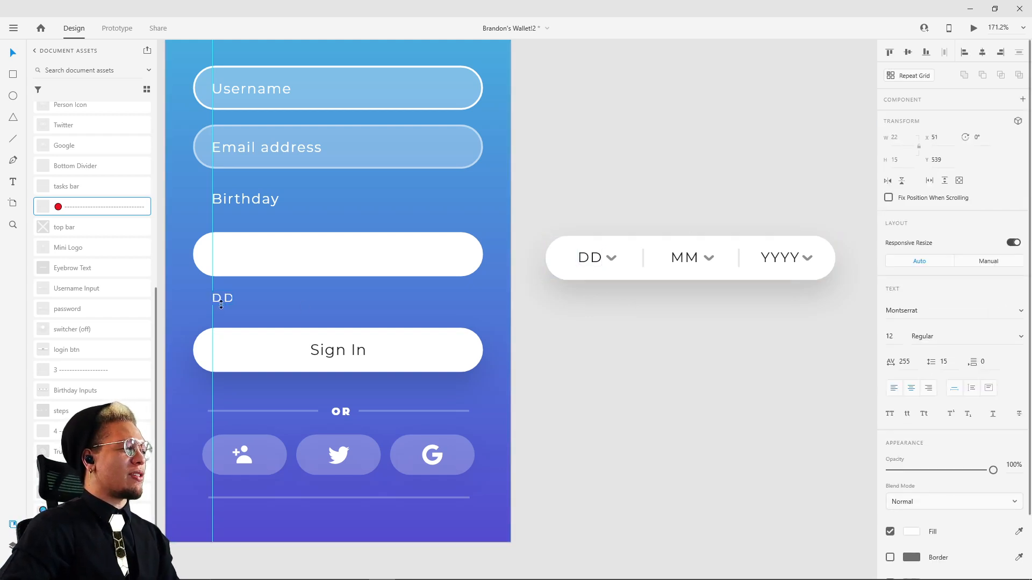
drag(220, 300, 215, 255)
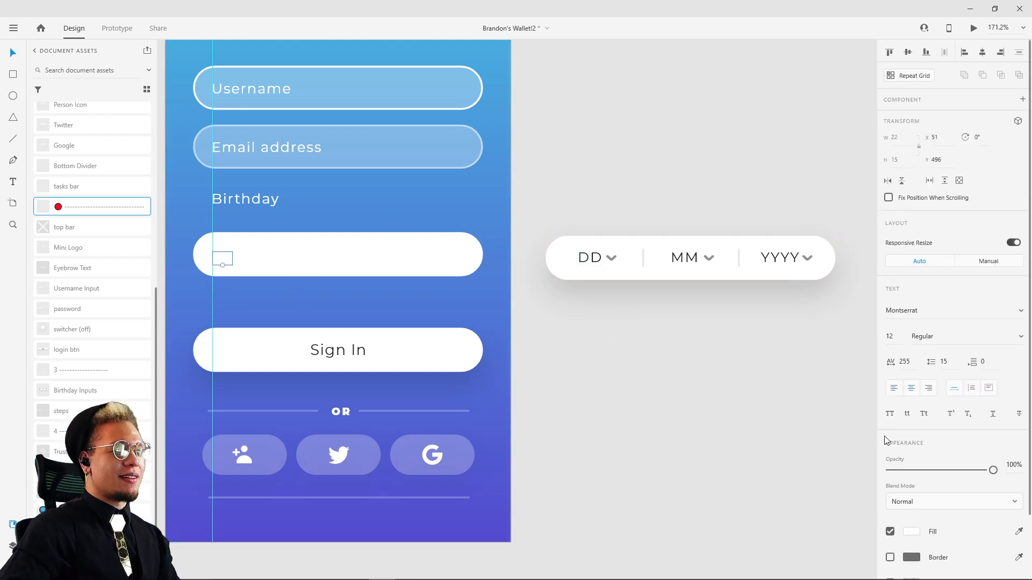
click(916, 532)
click(776, 562)
click(716, 559)
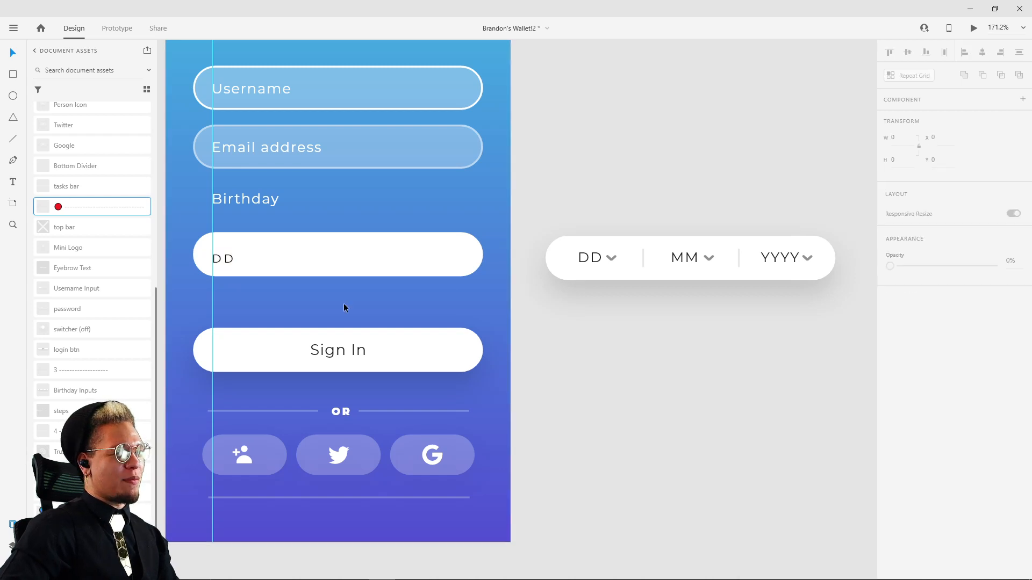
Step: Check the character spacing of "DD" in the reference birthday input and set the new "DD" text's character spacing to 75
scroll(233, 262, up, 3)
drag(313, 276, 449, 270)
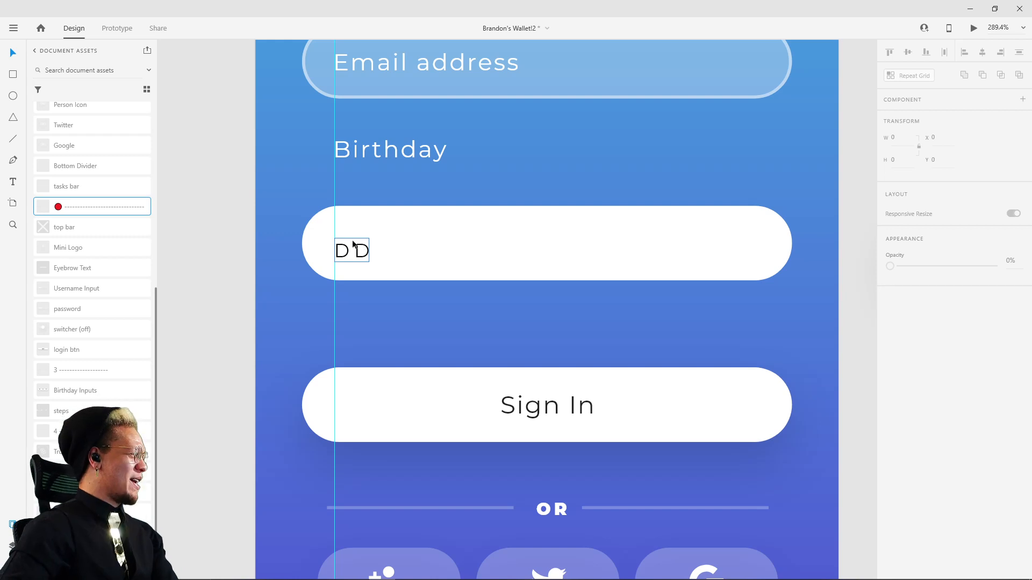
drag(632, 208, 299, 237)
ctrl+click(647, 279)
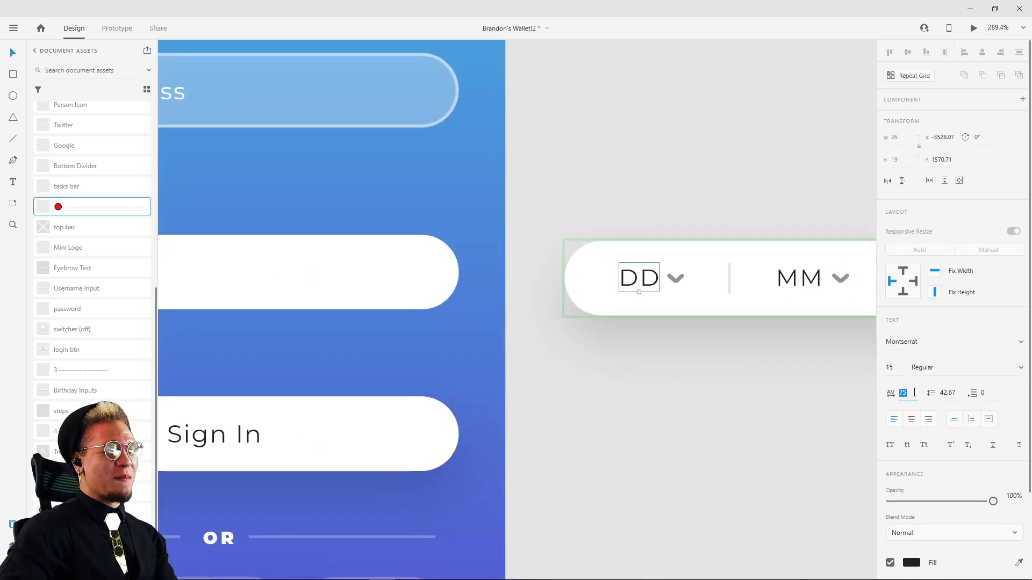
drag(506, 300, 631, 290)
drag(253, 265, 447, 258)
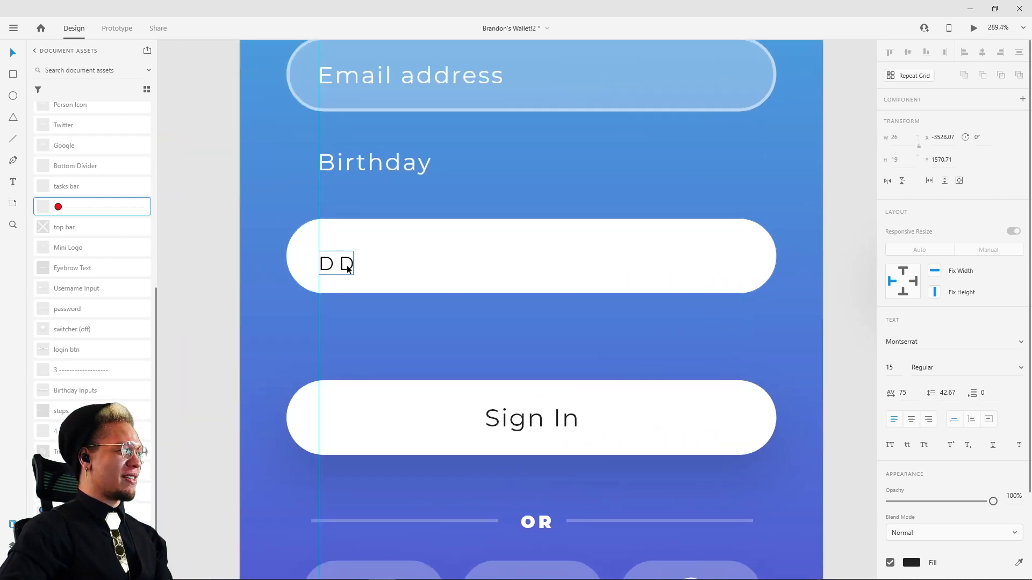
click(346, 264)
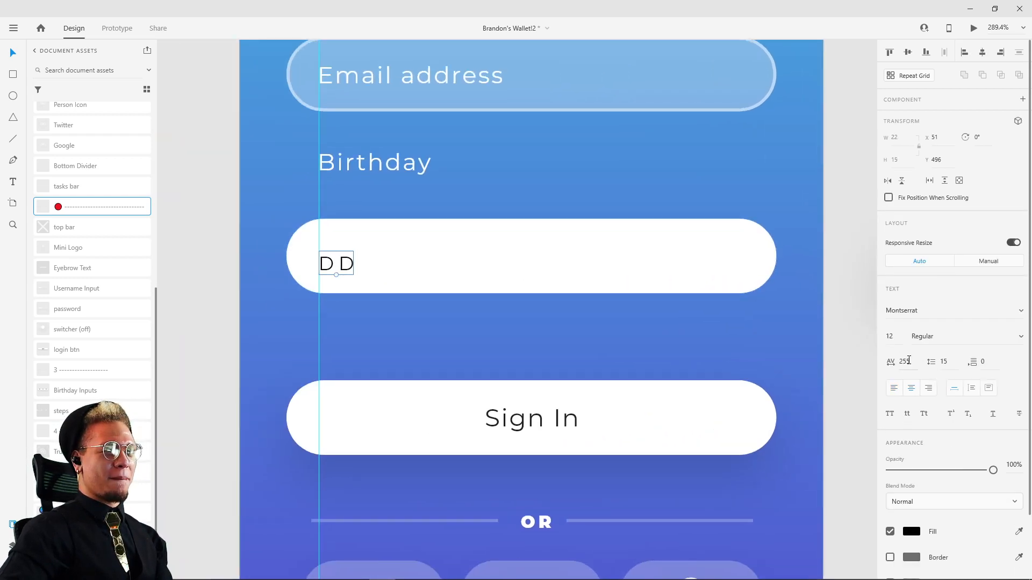
key(Return)
Step: Raise the new "DD" text to Y 492 inside the white birthday rectangle and compare it with the reference birthday input
scroll(503, 196, right, 6)
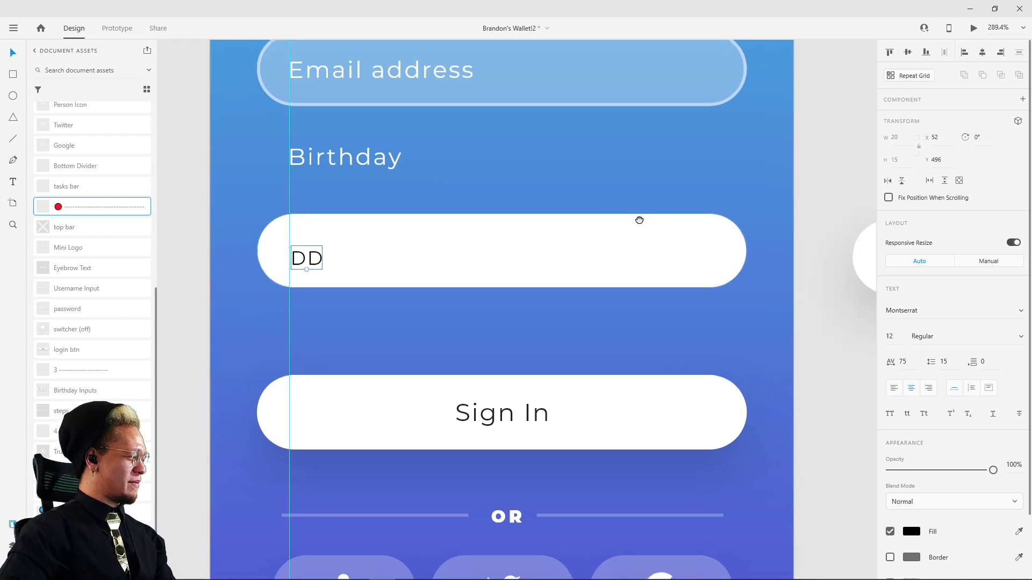
scroll(731, 191, down, 5)
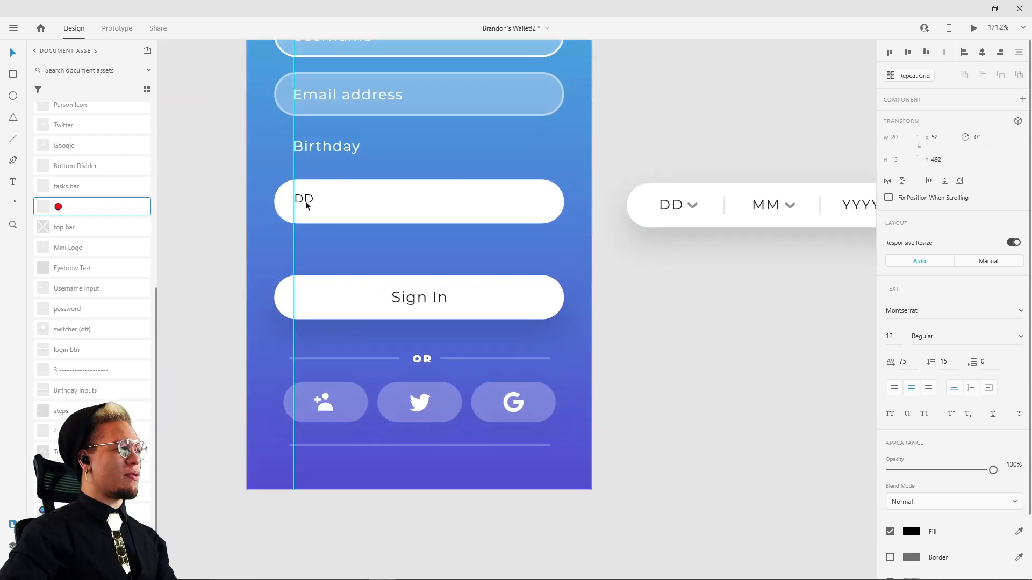
scroll(347, 202, up, 3)
drag(359, 201, 537, 229)
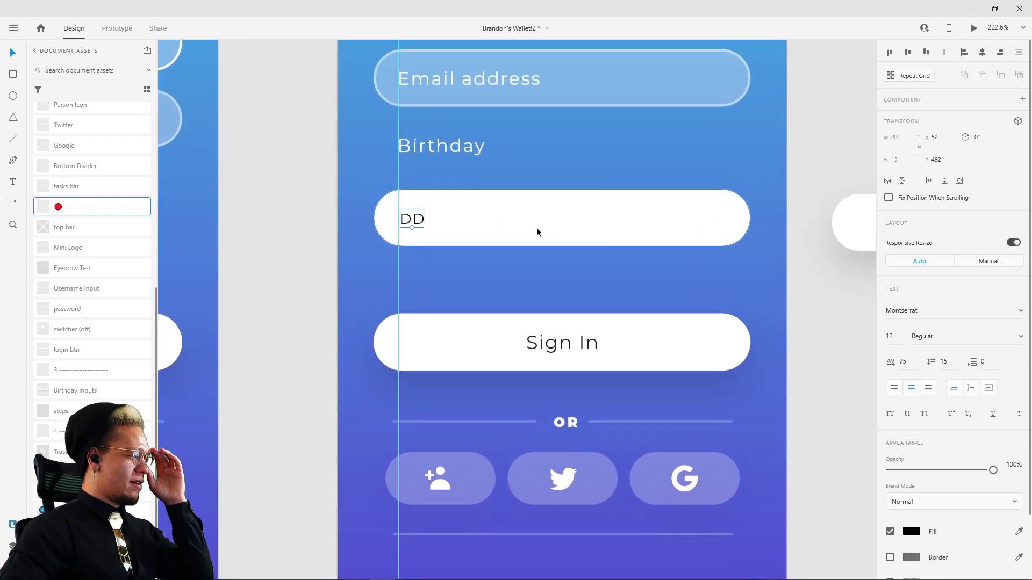
drag(618, 228, 271, 175)
drag(558, 227, 780, 235)
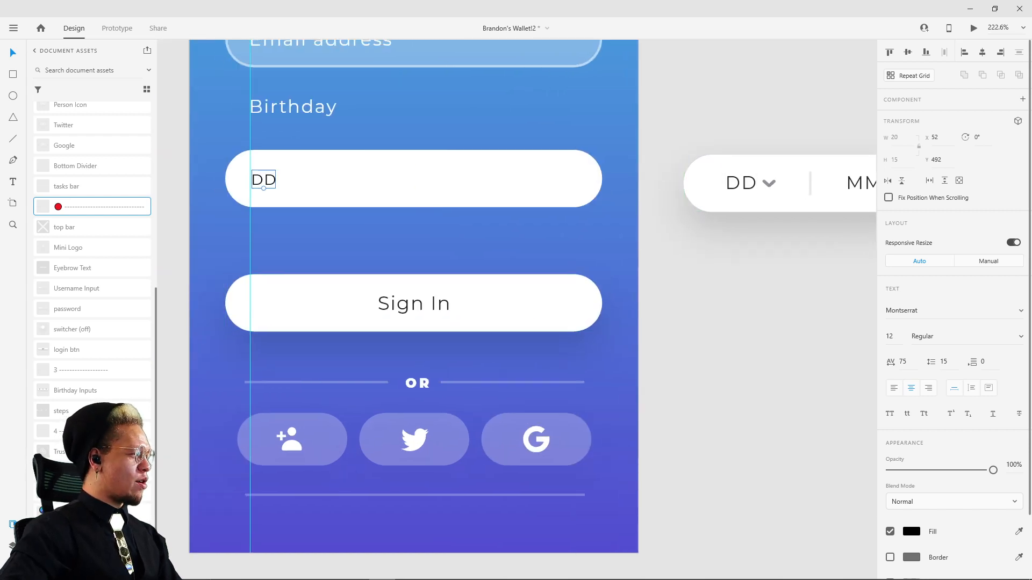
Step: Search the Icons 4 Design plugin for "arrow" and browse to the Ionic icons
click(13, 567)
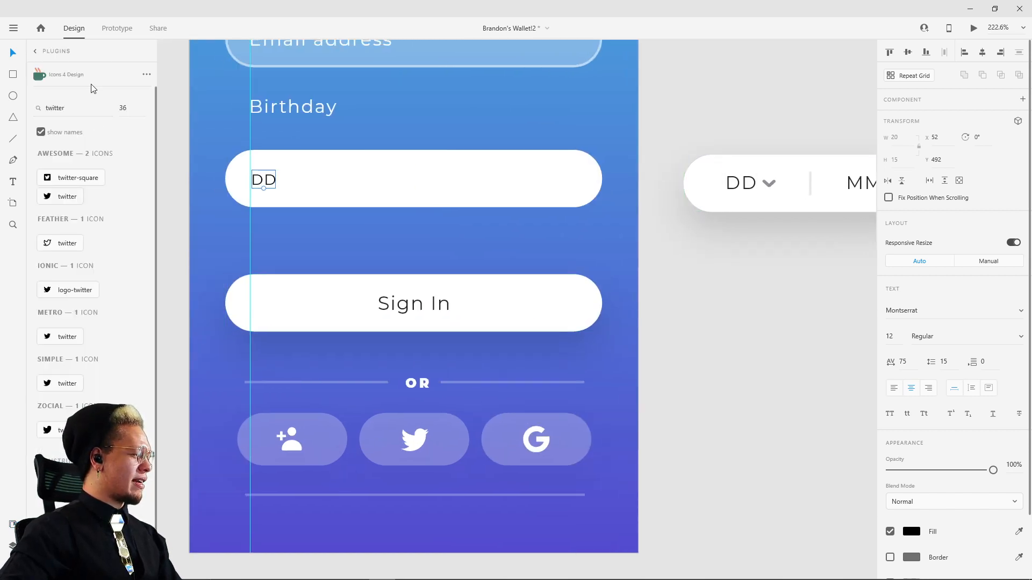
click(70, 111)
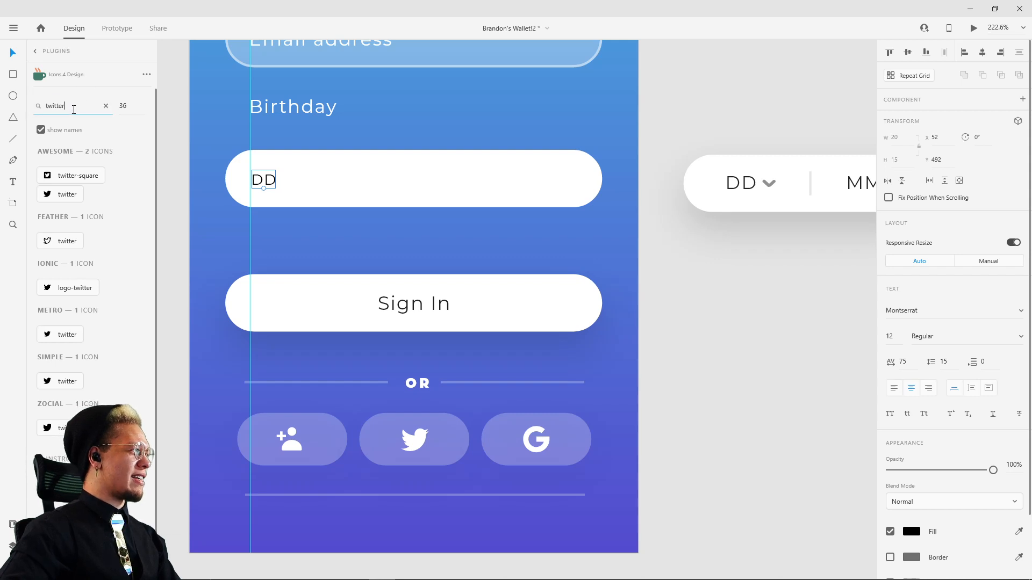
double_click(74, 109)
text(arrow)
key(Return)
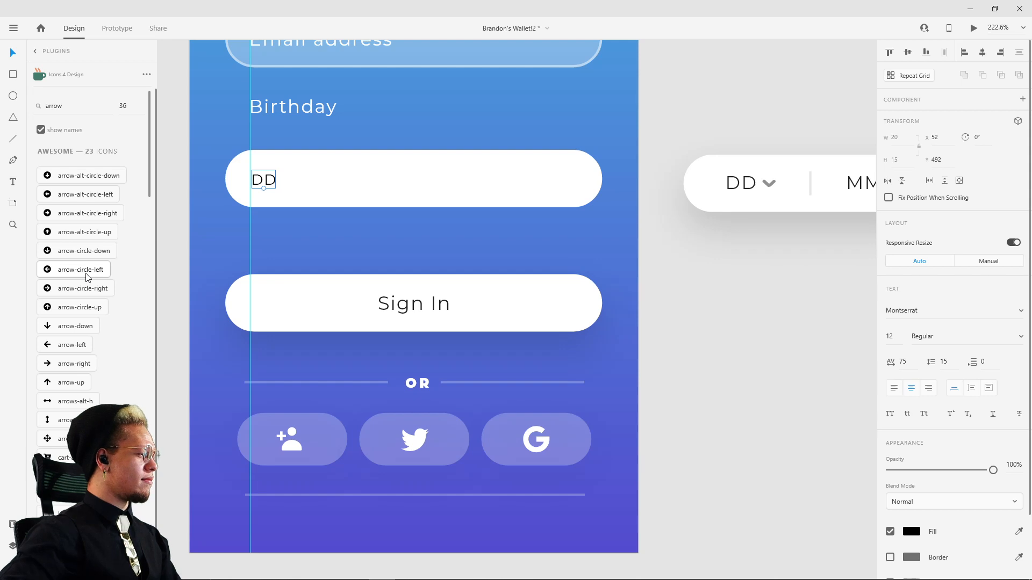
scroll(97, 382, down, 15)
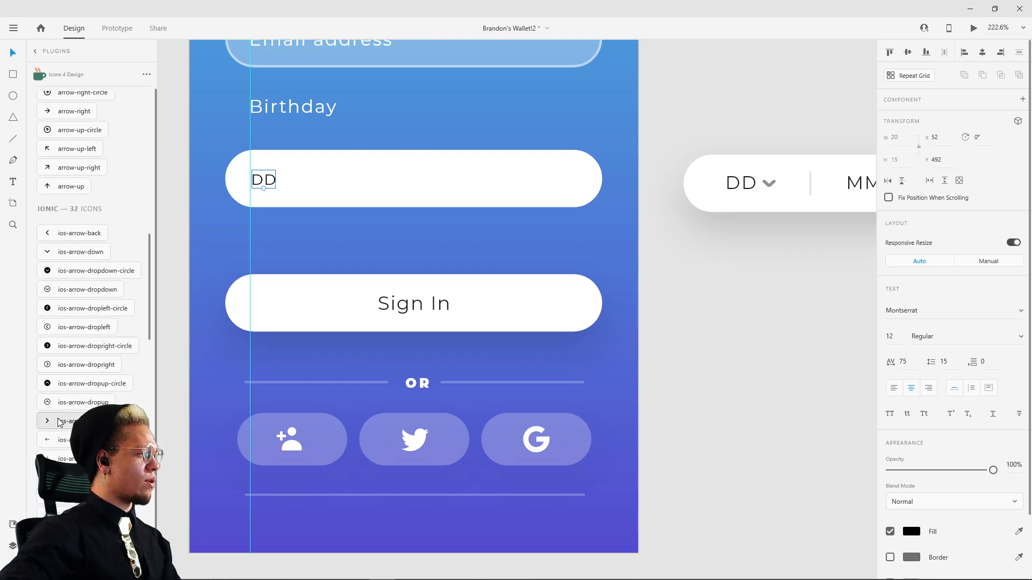
Step: Insert the Ionic right-pointing chevron, transfer it to the sign-up artboard, rotate it 90° and place it just after "DD"
click(58, 422)
key(ctrl+x)
drag(616, 446, 411, 291)
scroll(481, 305, down, 6)
key(ctrl+v)
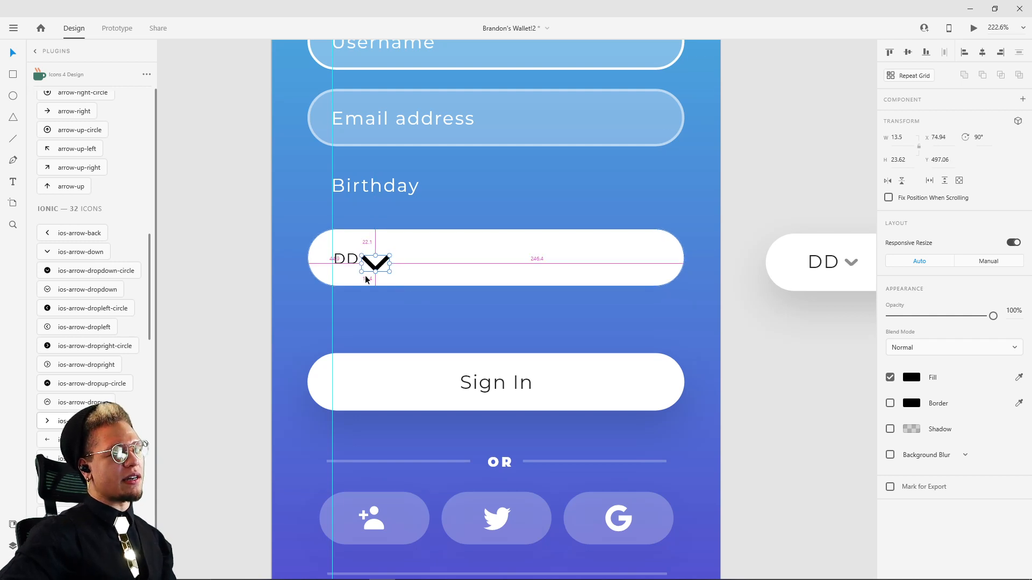
Step: Shrink the chevron beside "DD" to about 8.62 by 15.07, place it near X 77, Y 496.5, and compare it with the reference input
scroll(366, 270, up, 3)
drag(407, 245, 379, 255)
drag(592, 270, 442, 278)
scroll(452, 276, down, 3)
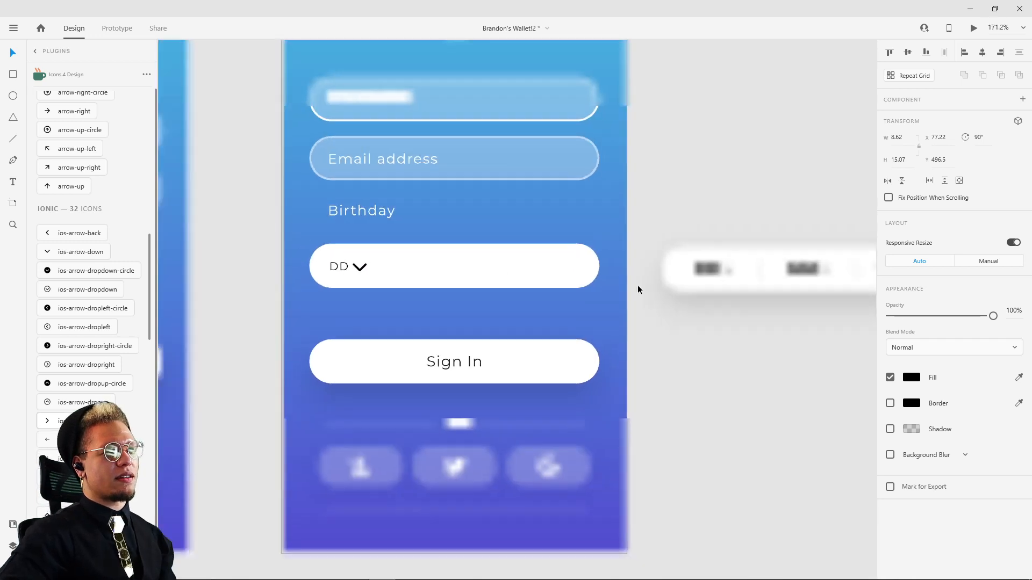
drag(674, 284, 538, 306)
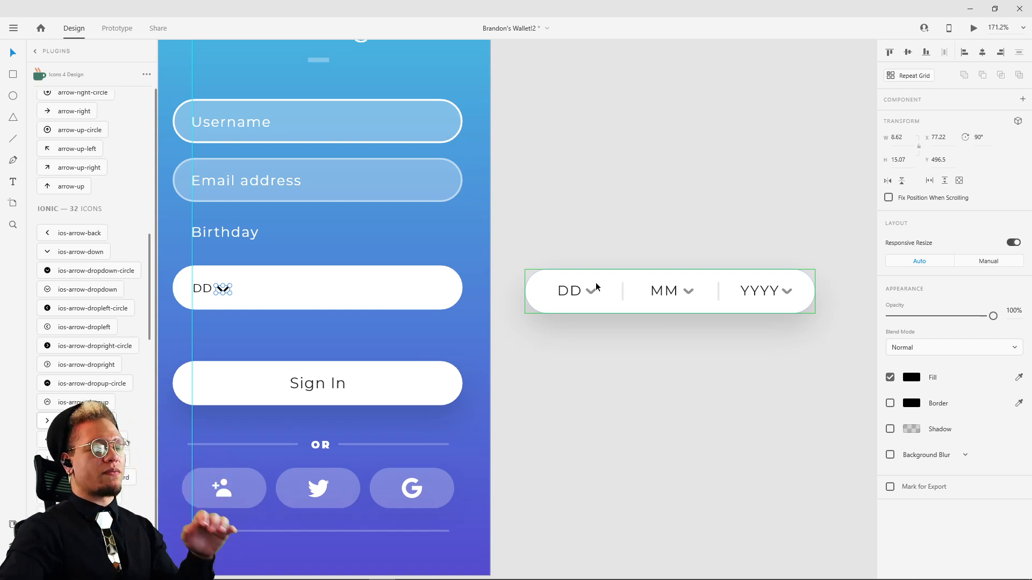
click(637, 408)
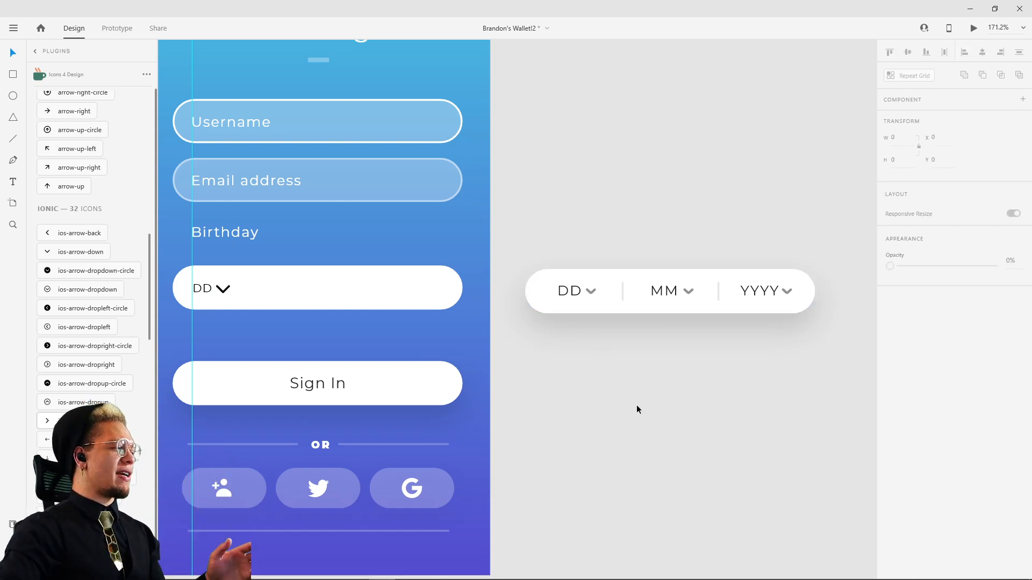
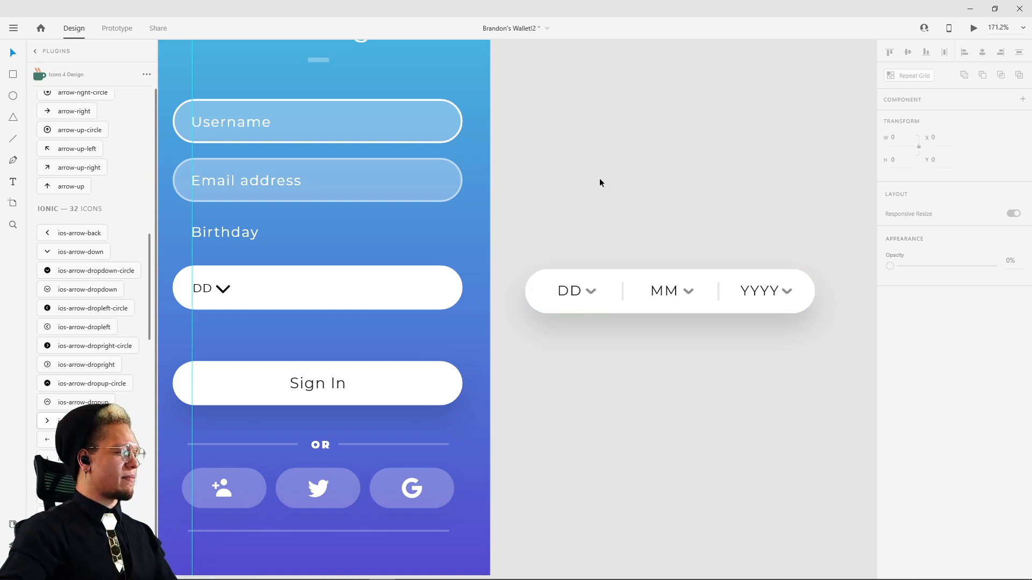
Step: Shrink the black chevron beside "DD" to about 4.93 by 8.63 and place it near X 79.44, Y 498.34
drag(624, 172, 854, 136)
scroll(460, 261, up, 5)
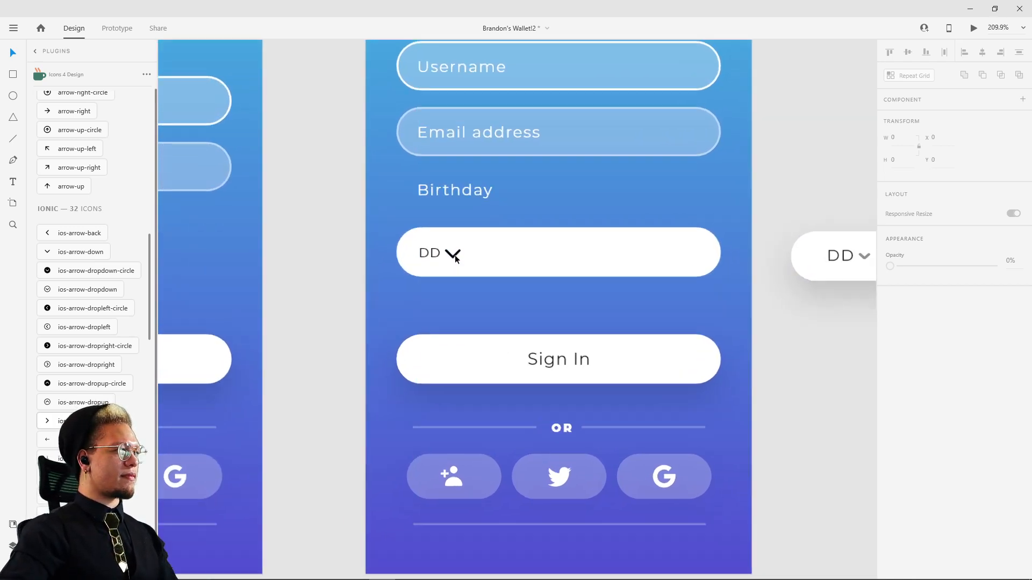
click(453, 254)
drag(463, 247, 463, 248)
scroll(457, 249, up, 3)
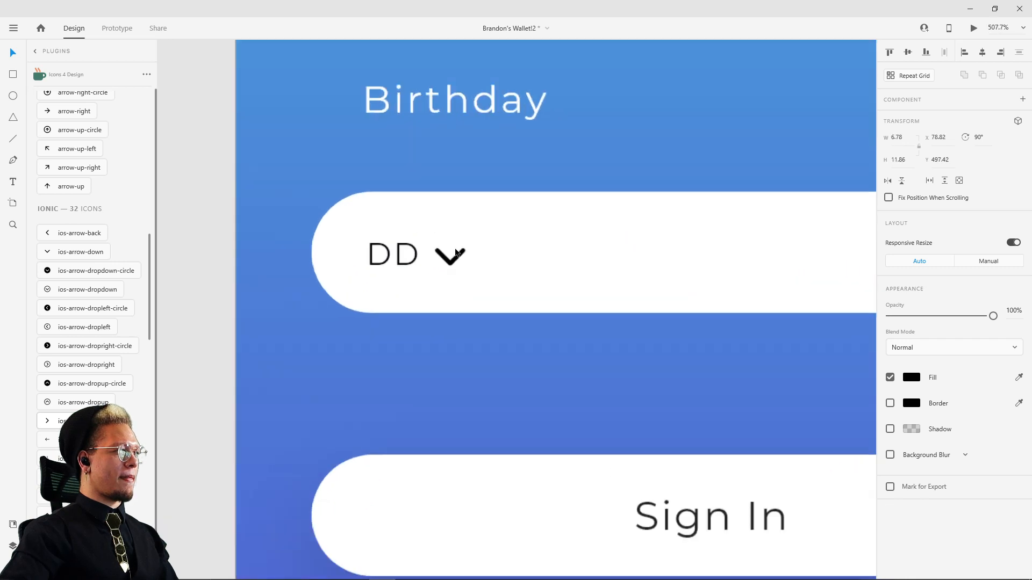
key(Left)
key(Left)
key(Left)
key(Right)
key(Right)
drag(466, 248, 460, 251)
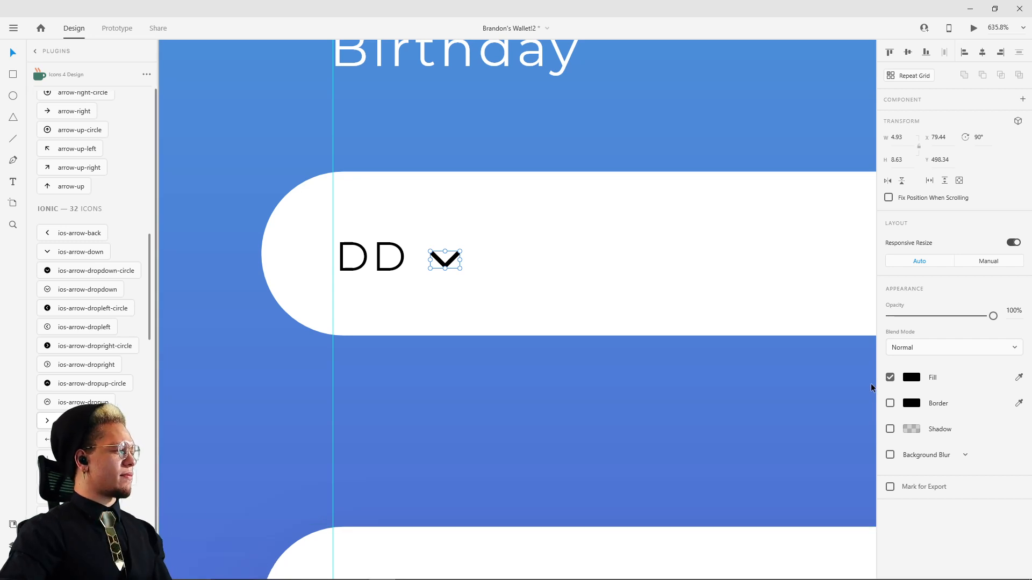
Step: Save the reference "DD" chevron's fill color, #222222 at 50% opacity, as a color swatch
scroll(834, 361, down, 5)
drag(758, 336, 196, 328)
drag(817, 308, 567, 284)
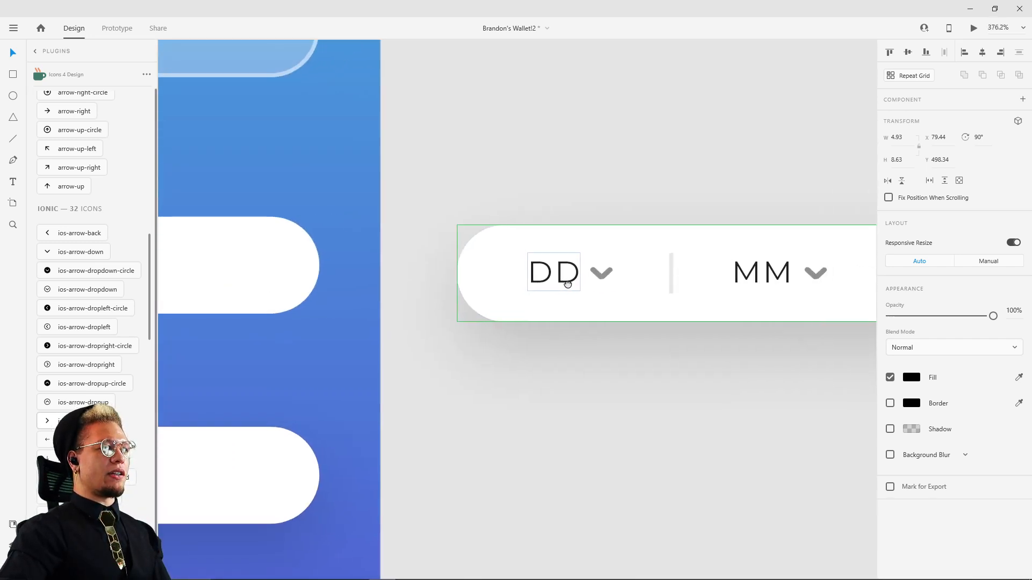
double_click(603, 277)
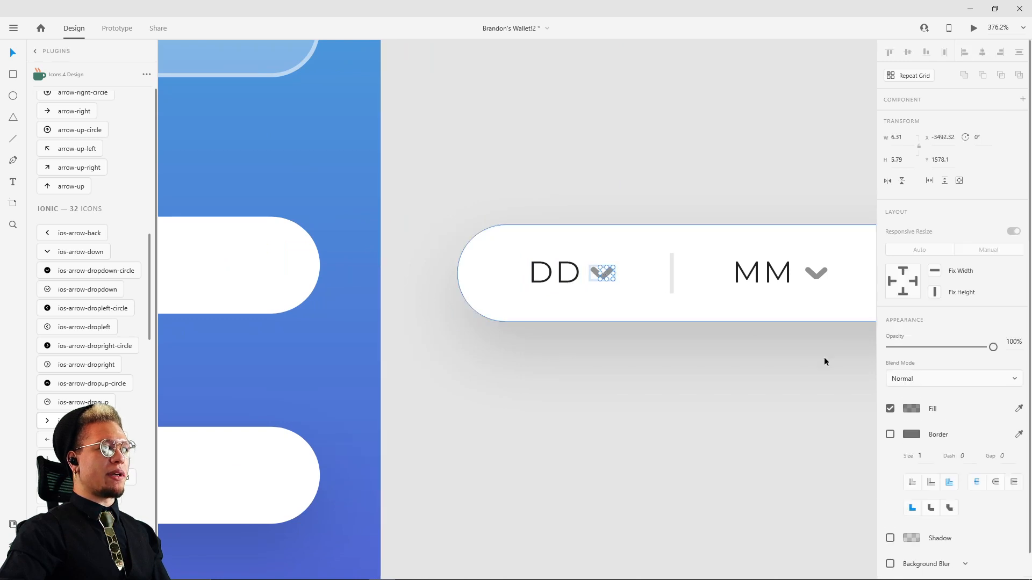
click(916, 412)
click(758, 483)
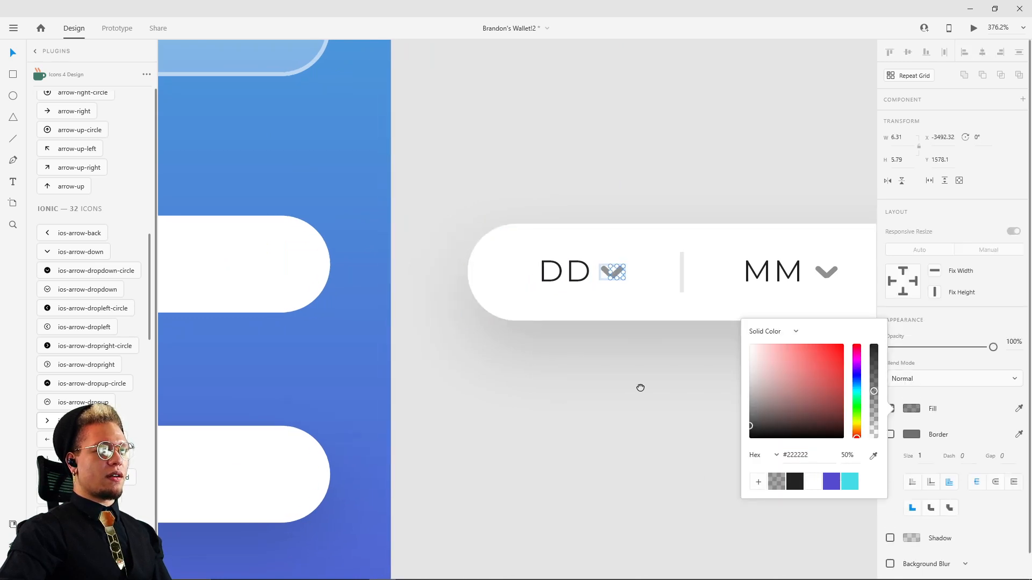
Step: Apply the saved #222222 50% swatch as the fill of the chevron beside "DD" on the sign-up screen
scroll(640, 387, left, 5)
scroll(430, 312, down, 5)
scroll(397, 283, up, 4)
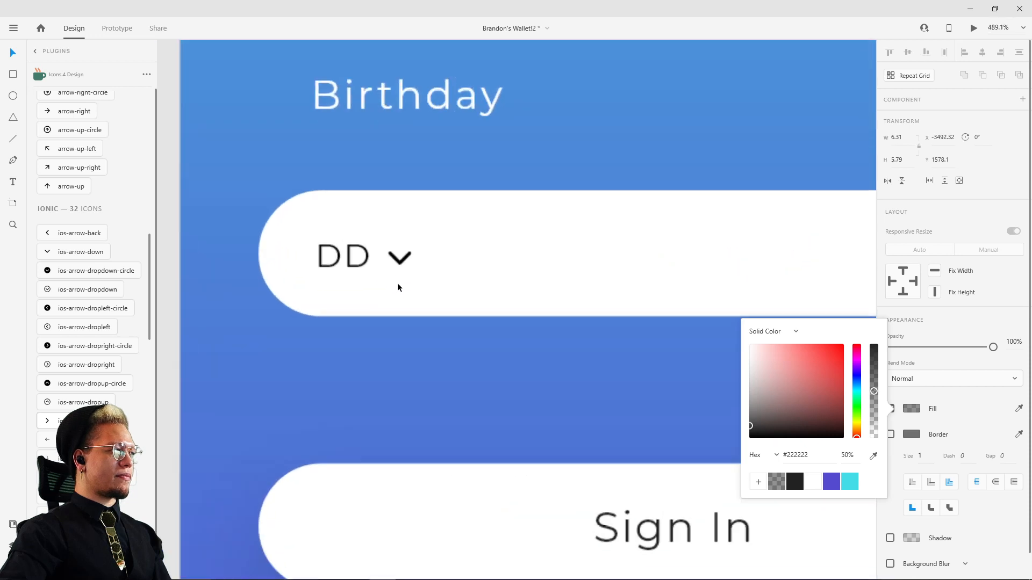
click(400, 258)
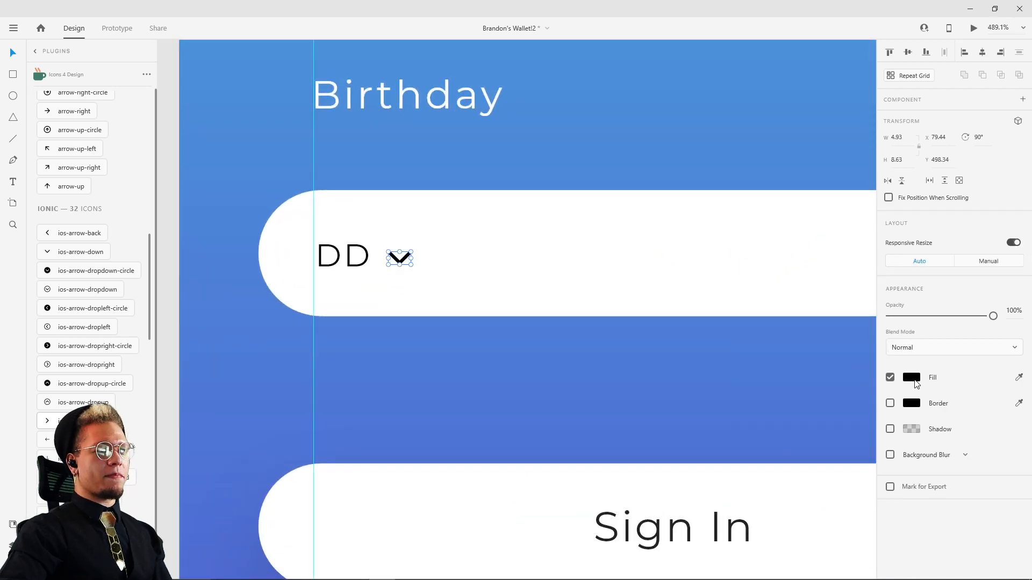
click(916, 383)
click(783, 450)
click(575, 383)
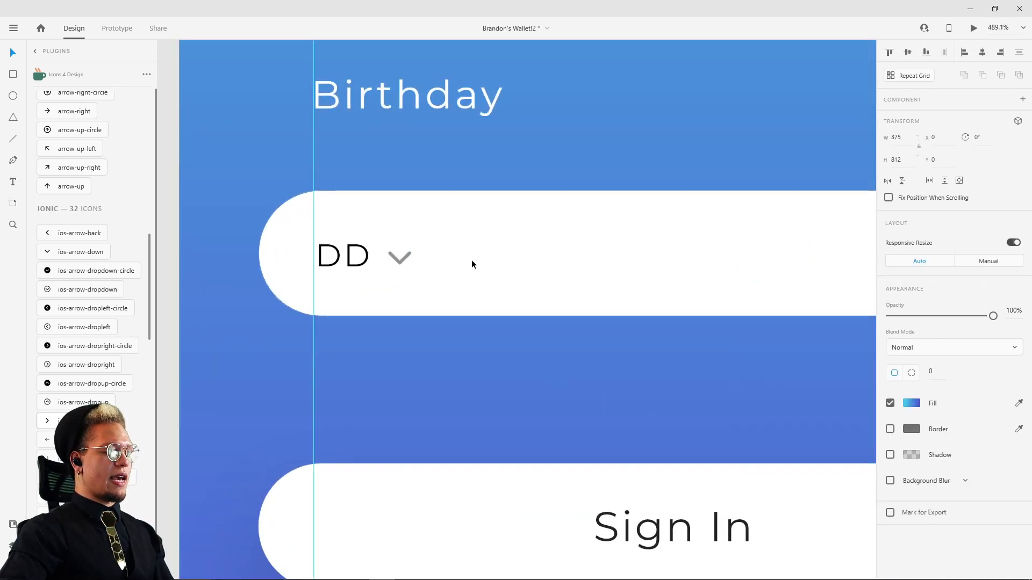
Step: Draw a vertical divider line 25 high after the "DD" chevron, at X 106.5, Y 486.5
key(l)
drag(459, 220, 459, 288)
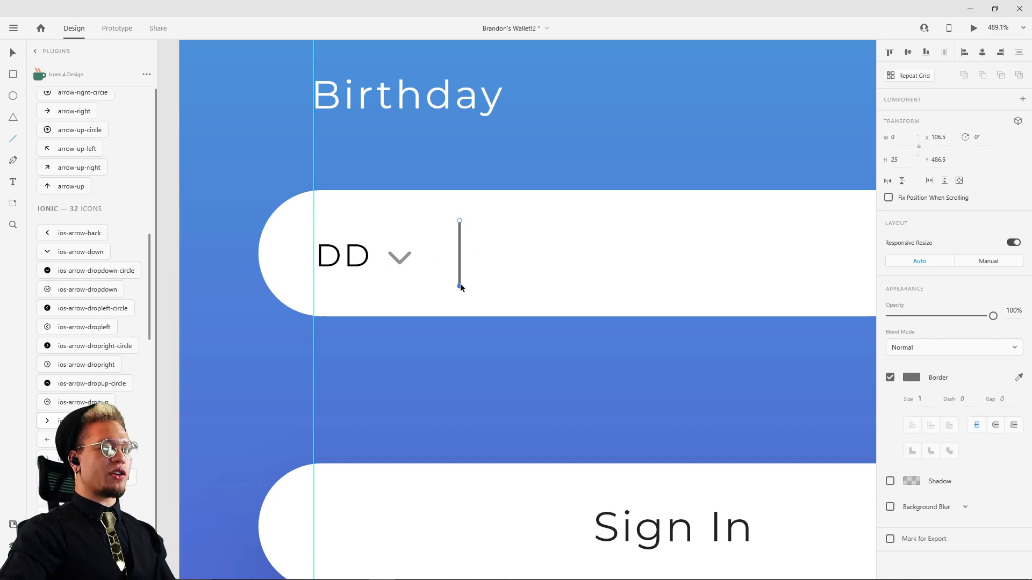
key(v)
Step: Group the "DD" text with its chevron and place a copy of the group further along the birthday input at X 137, Y 492
scroll(602, 343, down, 6)
drag(642, 350, 586, 353)
scroll(411, 317, up, 2)
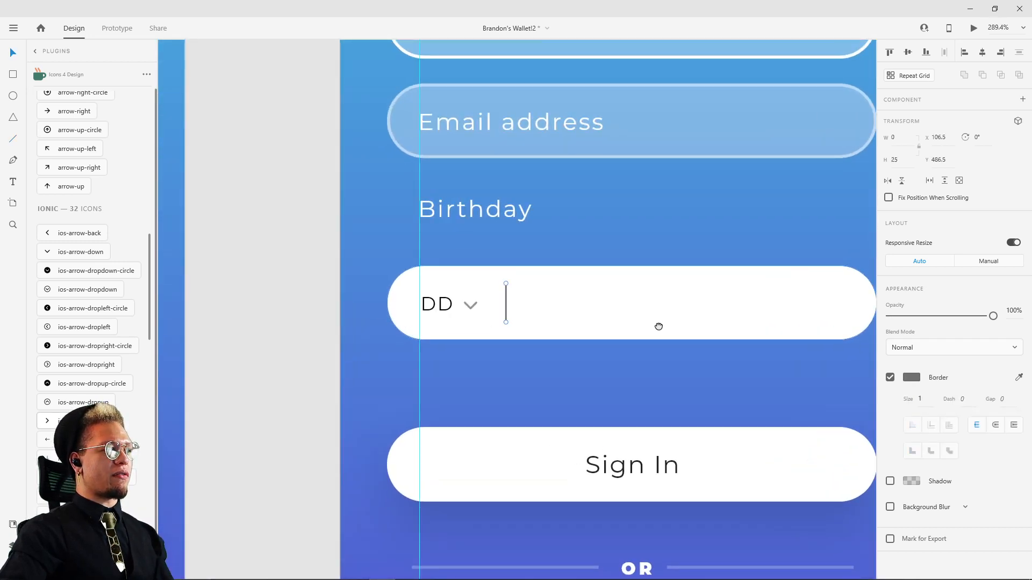
drag(658, 326, 689, 292)
scroll(516, 274, up, 3)
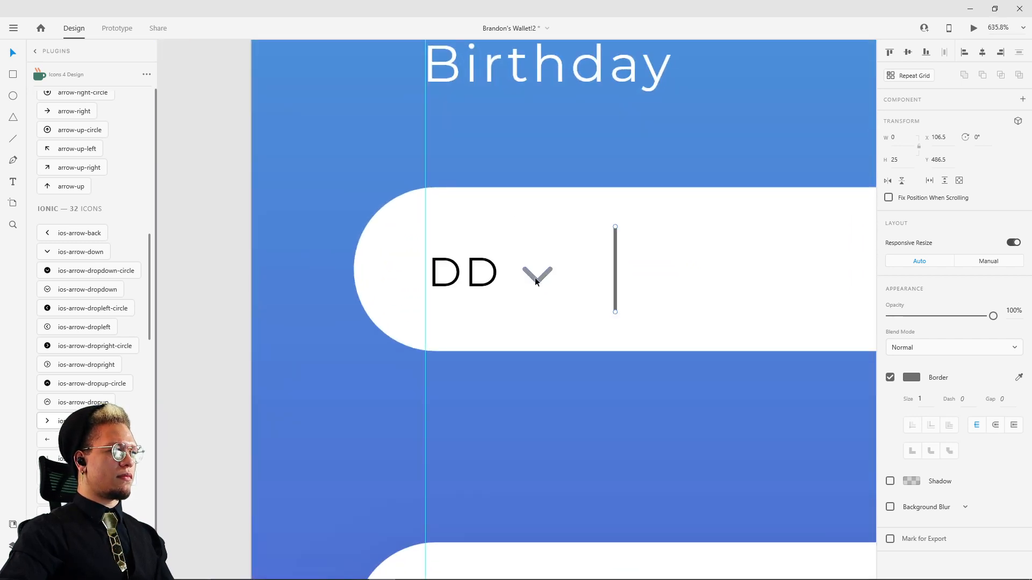
click(536, 281)
shift+click(500, 275)
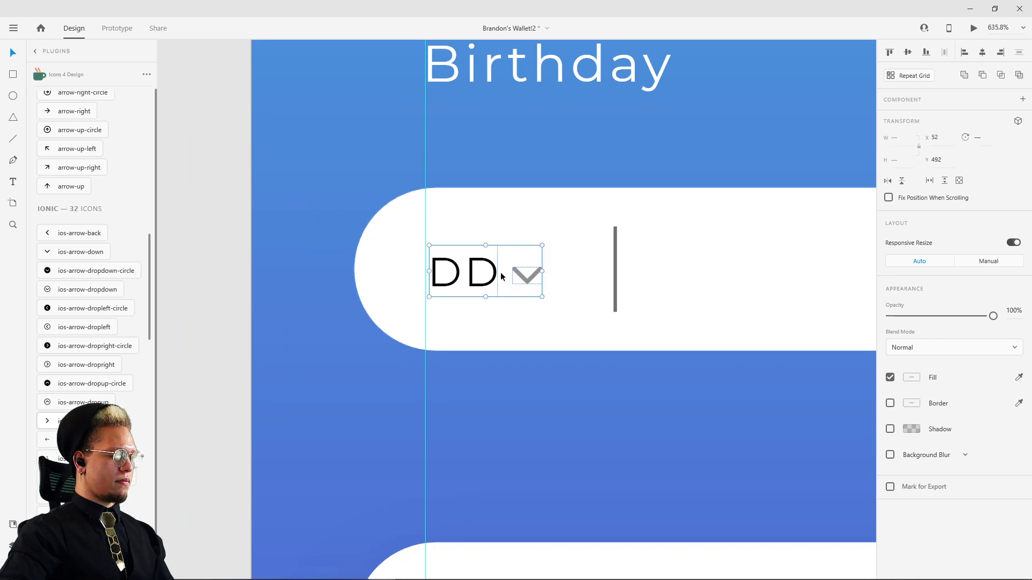
key(ctrl+g)
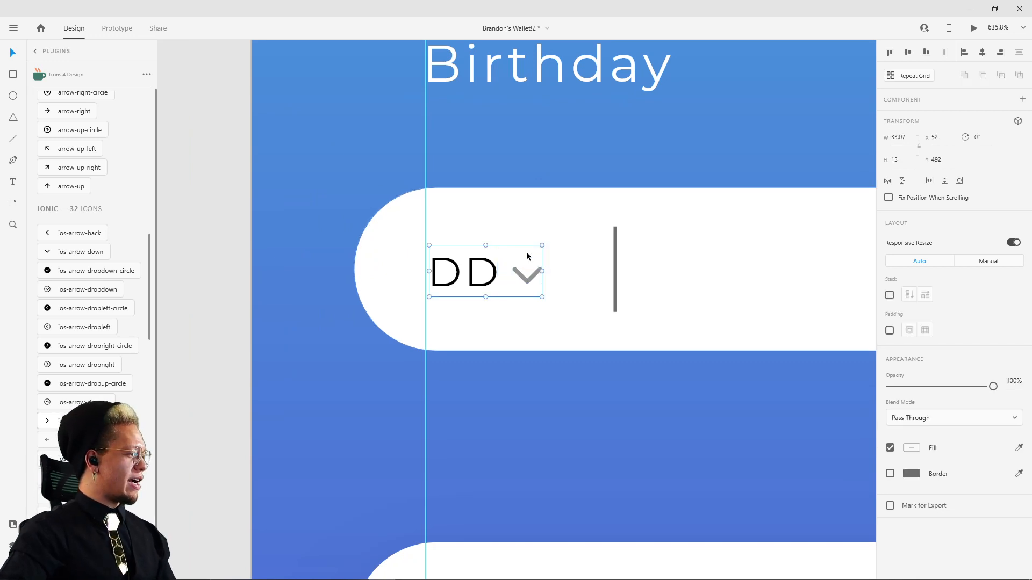
key(alt)
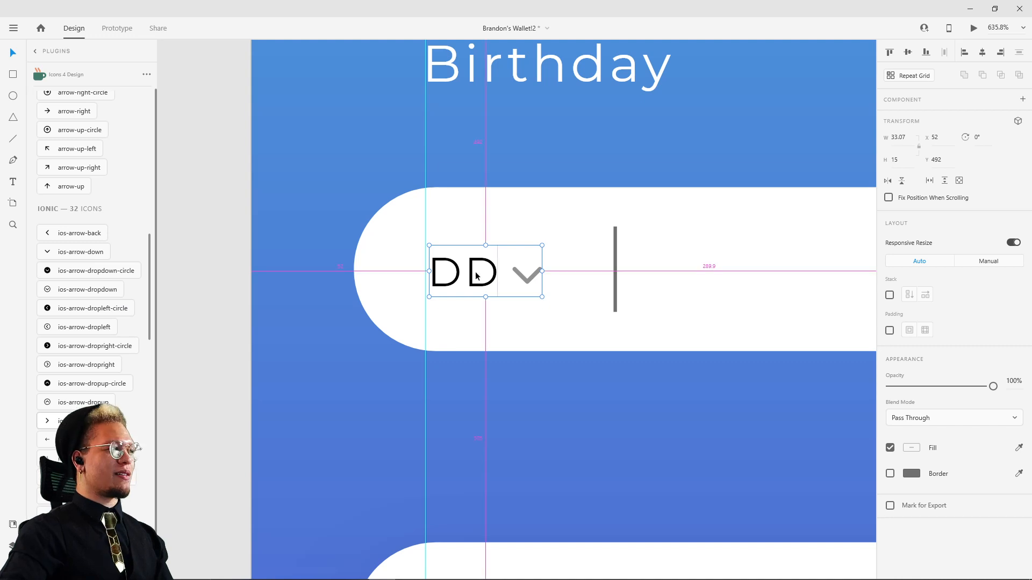
drag(493, 270, 783, 271)
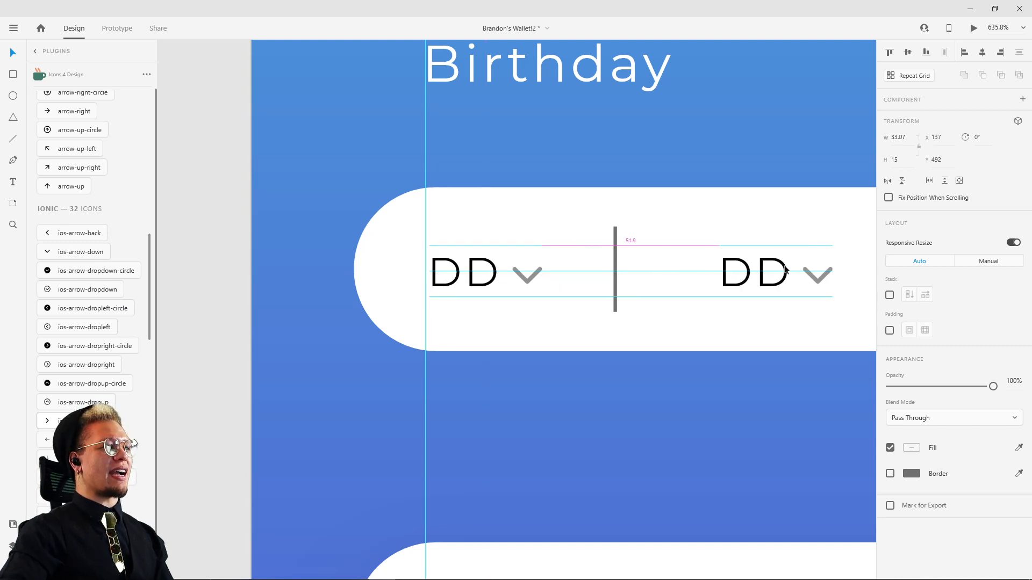
Step: Remove the vertical divider line between the two "DD" groups
click(612, 273)
scroll(615, 272, down, 5)
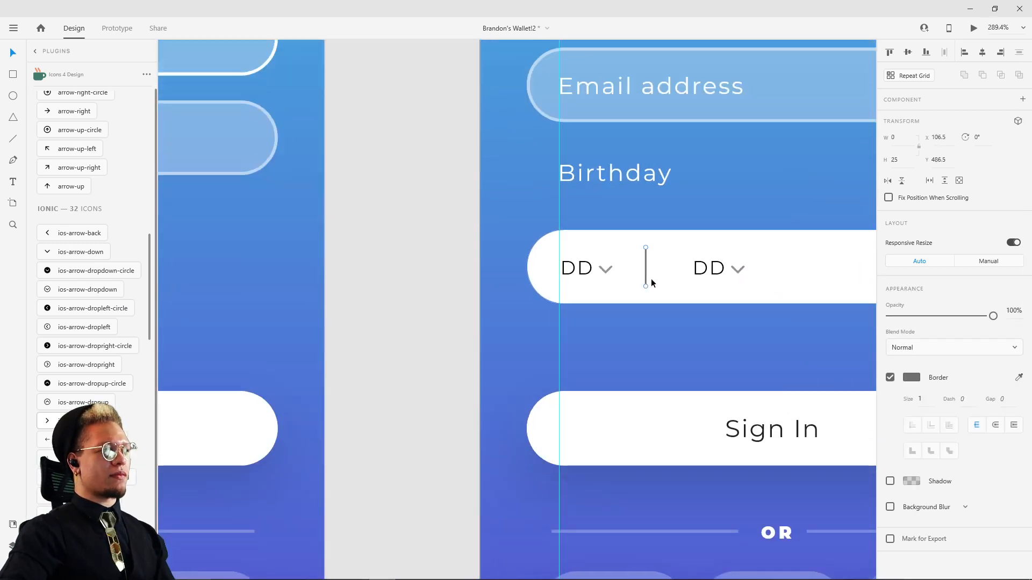
drag(721, 280, 509, 297)
drag(654, 278, 298, 277)
drag(189, 288, 299, 298)
Step: Change the text of the copied "DD" group to "MM"
click(301, 289)
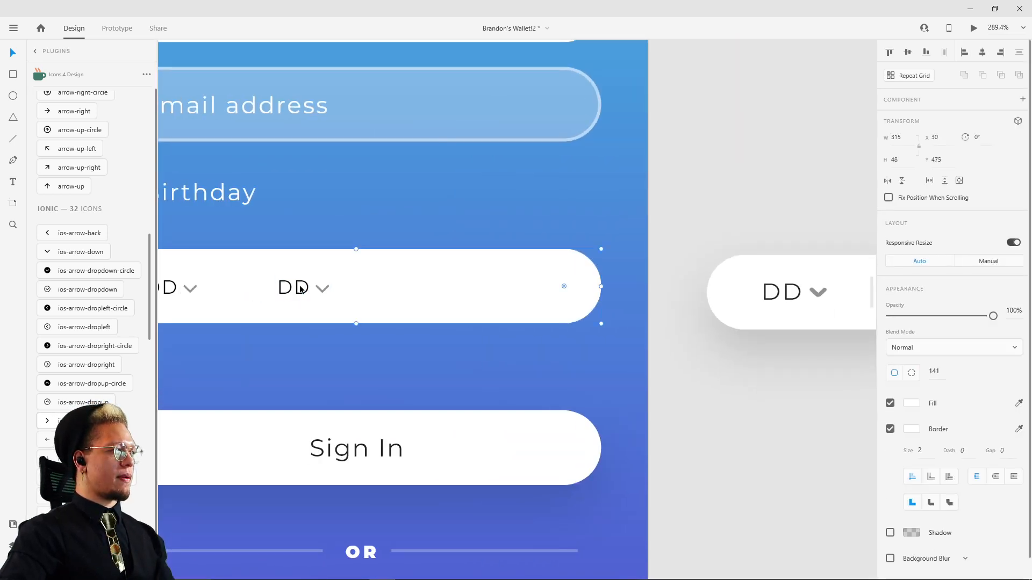
double_click(287, 290)
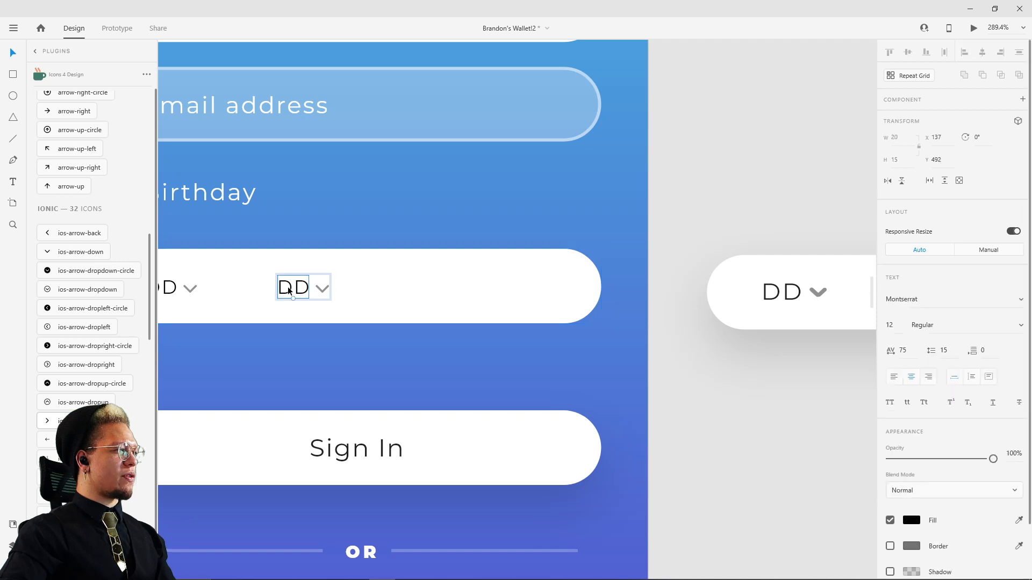
double_click(287, 290)
text(m)
key(BackSpace)
text(MM)
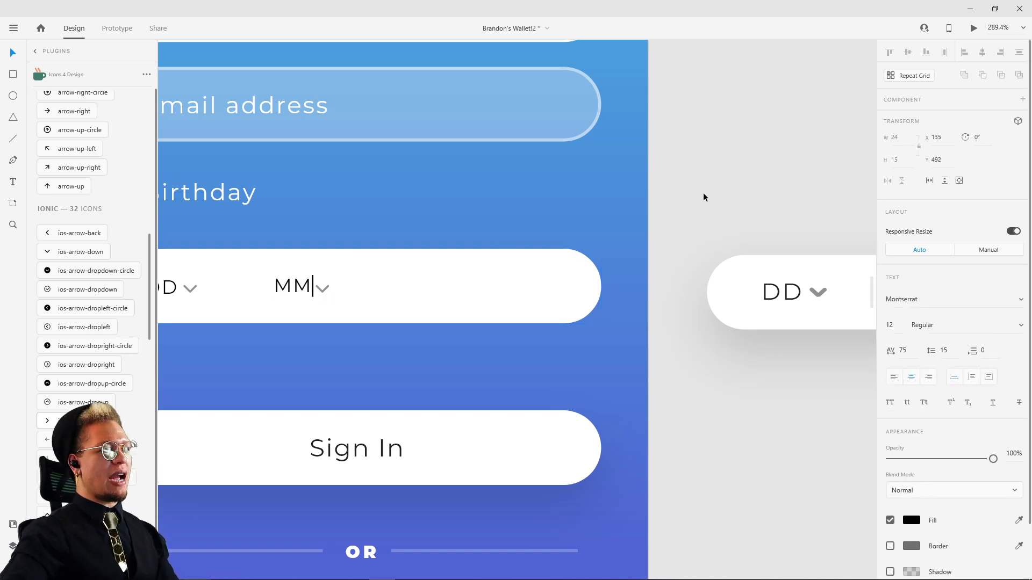
key(Escape)
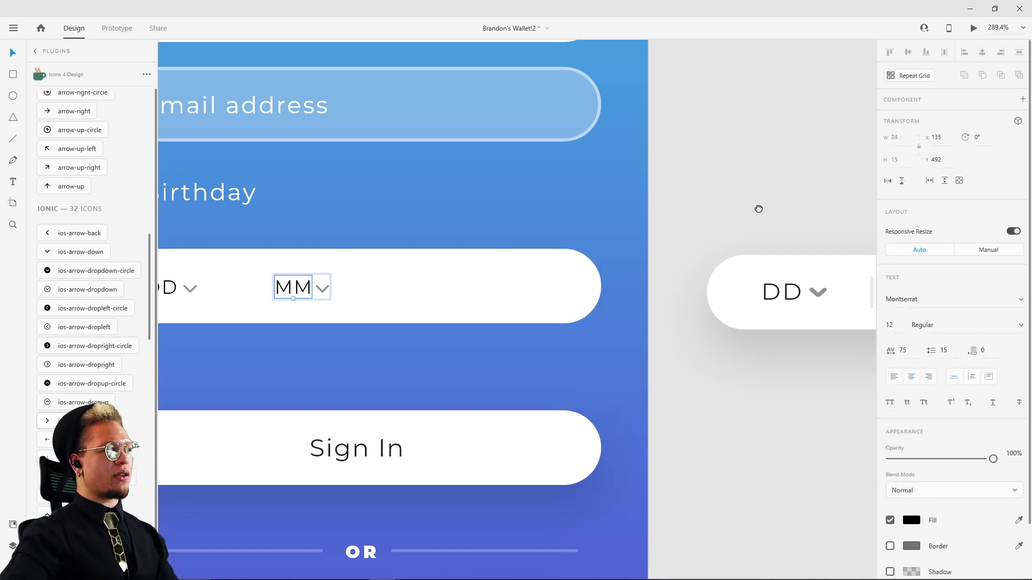
Step: Duplicate the "MM" group toward the far end of the birthday input at X 257 and change its text to "YYYY"
drag(758, 210, 566, 230)
mouse_move(640, 219)
mouse_down()
mouse_move(468, 223)
mouse_move(638, 191)
mouse_up()
drag(226, 236, 508, 191)
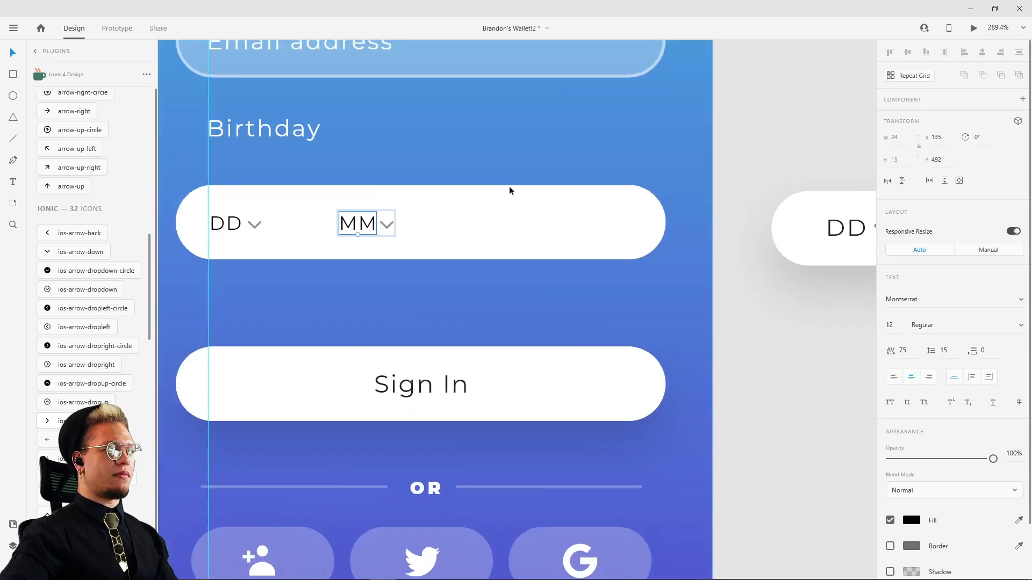
click(374, 197)
click(365, 224)
drag(370, 229, 553, 223)
double_click(553, 224)
double_click(553, 226)
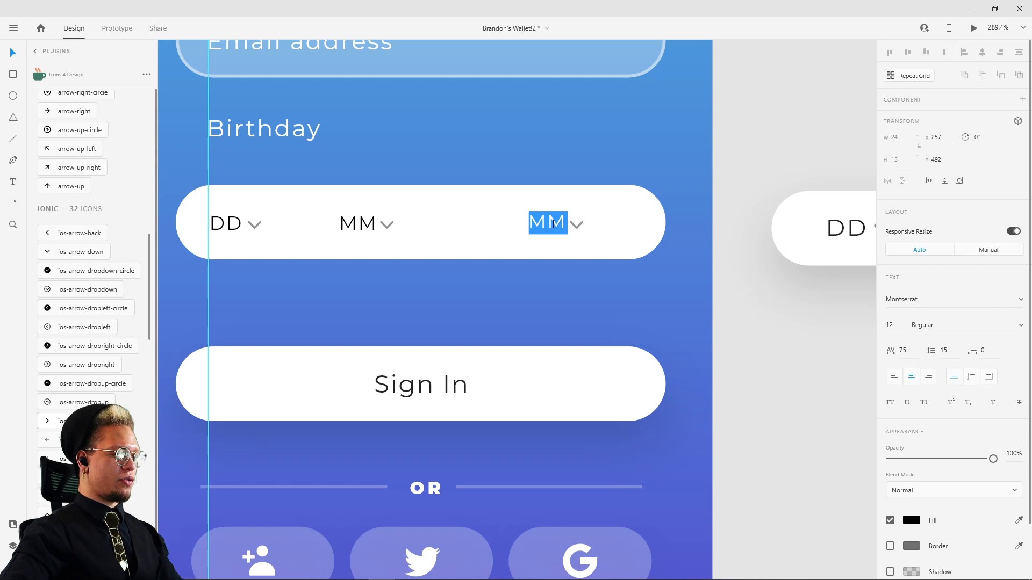
text(YYYY)
key(Escape)
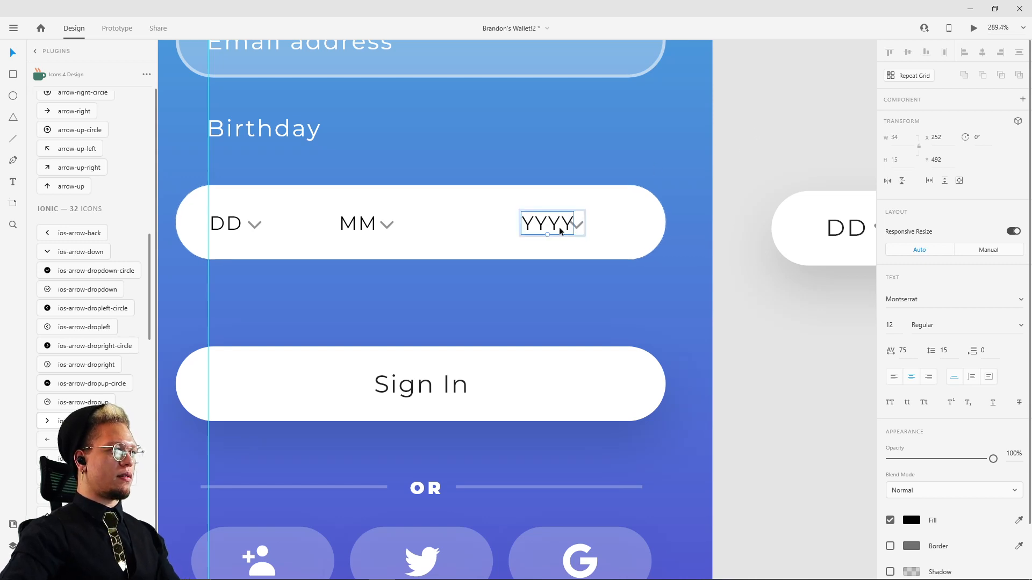
Step: Widen the gap in the year group by moving "YYYY" to X 249 and its chevron to X 285.44
drag(554, 227, 549, 229)
scroll(352, 222, up, 4)
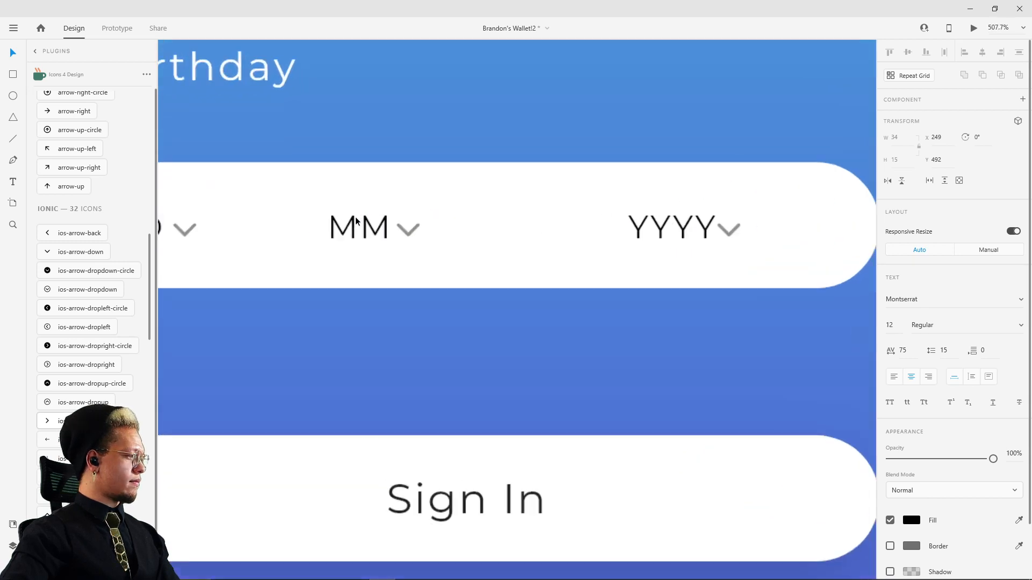
click(400, 240)
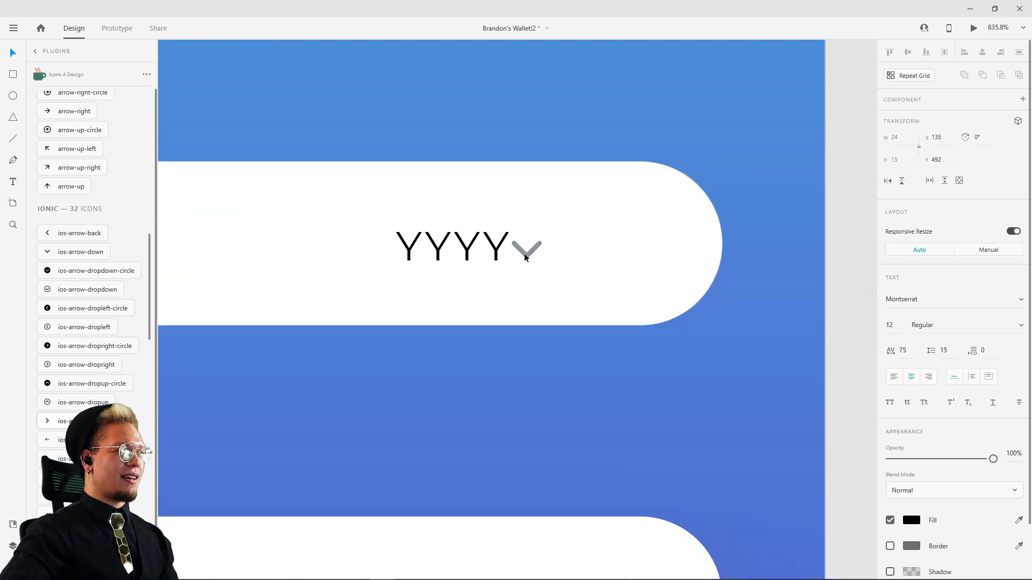
double_click(521, 252)
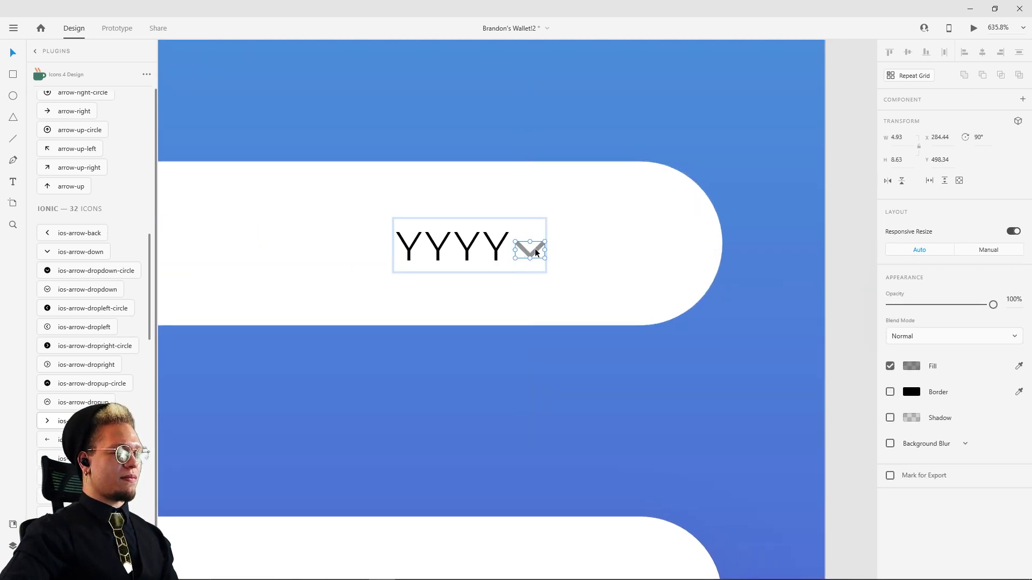
key(Right)
scroll(535, 248, down, 5)
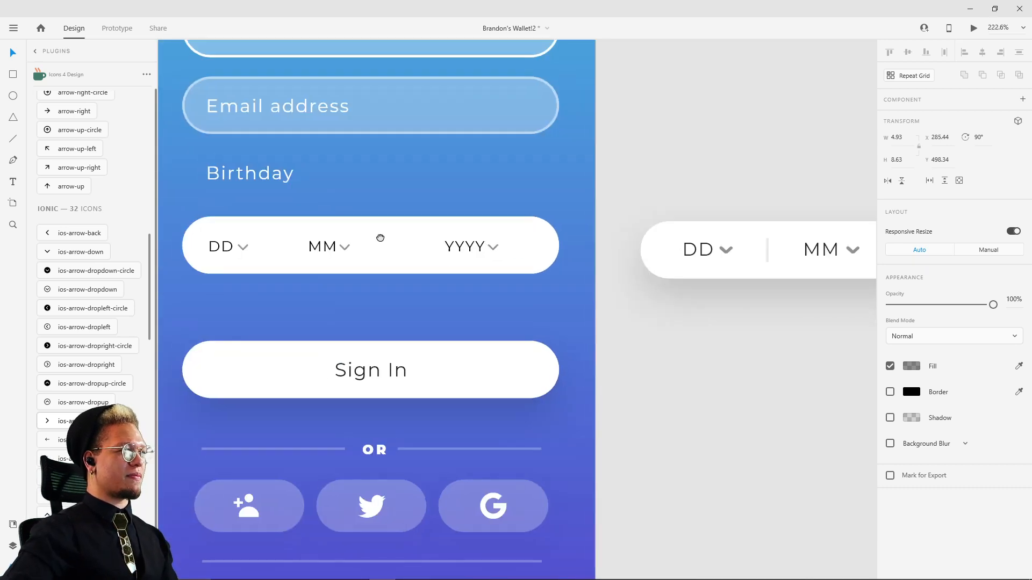
Step: Distribute the DD, MM and YYYY groups evenly in the horizontal direction and shift the row to start near X 66
click(374, 249)
shift+click(283, 254)
shift+click(514, 254)
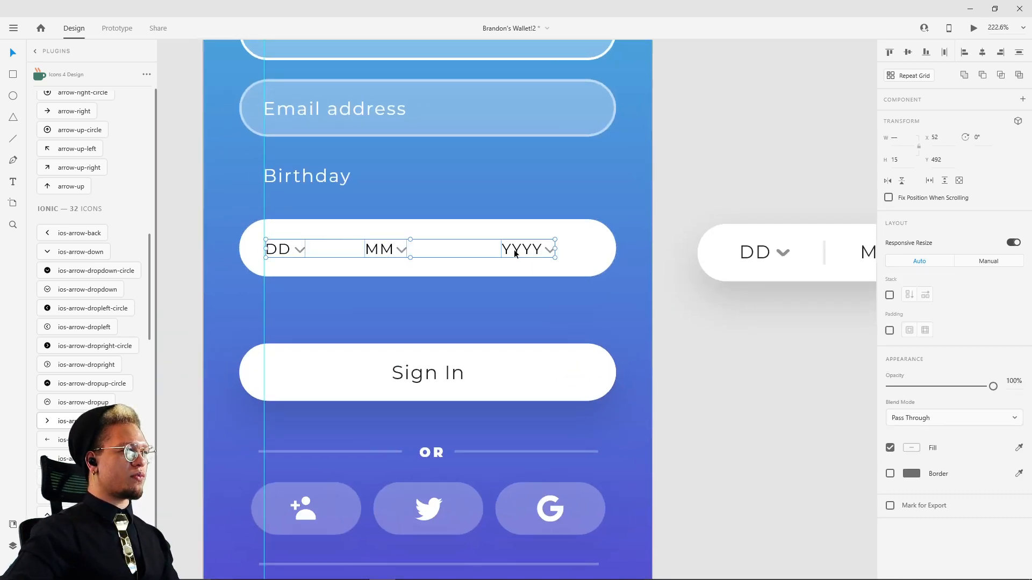
click(945, 53)
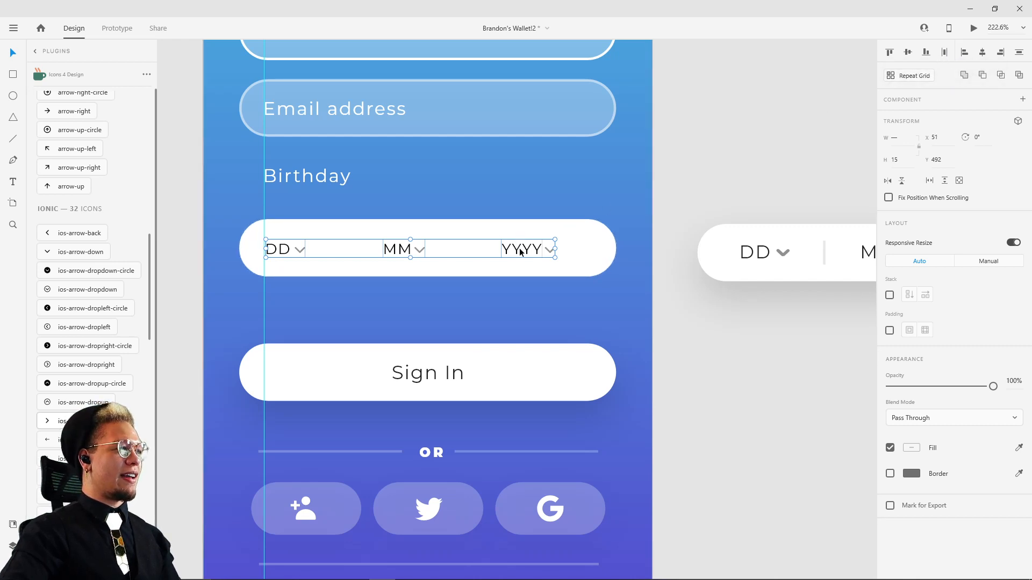
drag(520, 251, 537, 251)
drag(688, 163, 623, 158)
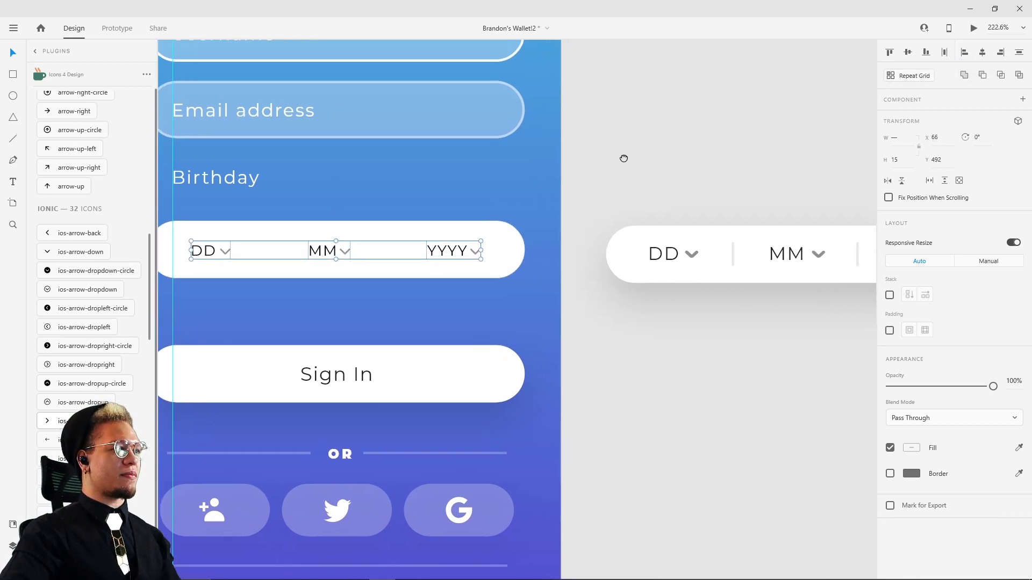
scroll(623, 159, down, 5)
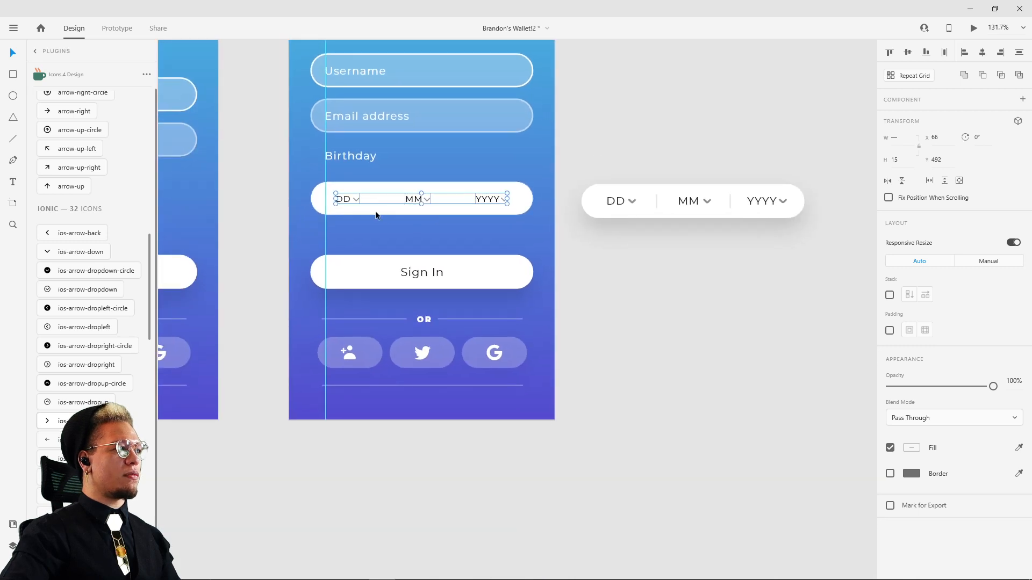
drag(336, 198, 334, 201)
Step: Check the reference birthday input's "DD" text settings and the spacing between its "YYYY" chevron and the input's edges
click(616, 201)
double_click(615, 201)
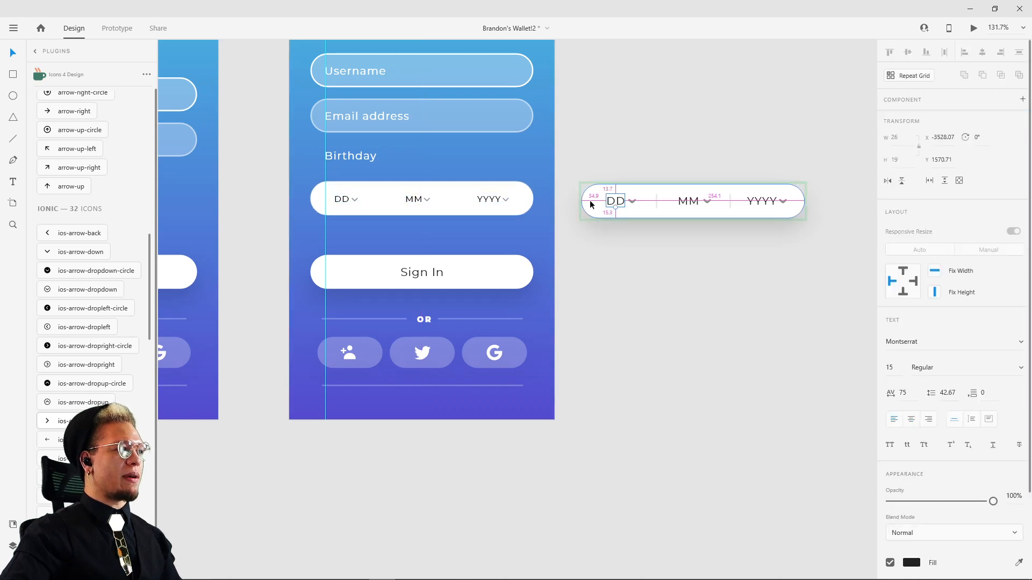
click(781, 202)
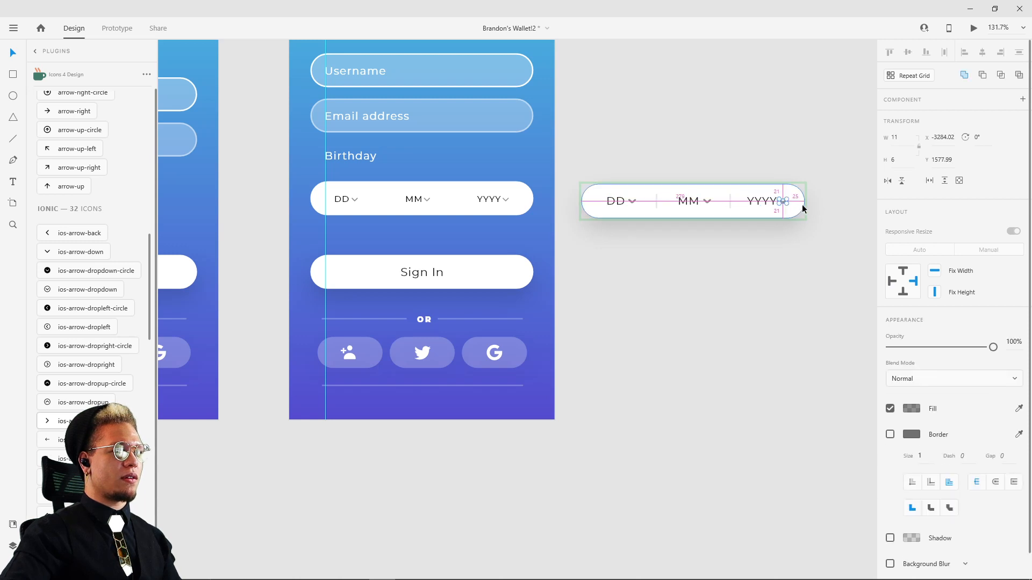
click(716, 293)
scroll(386, 198, up, 3)
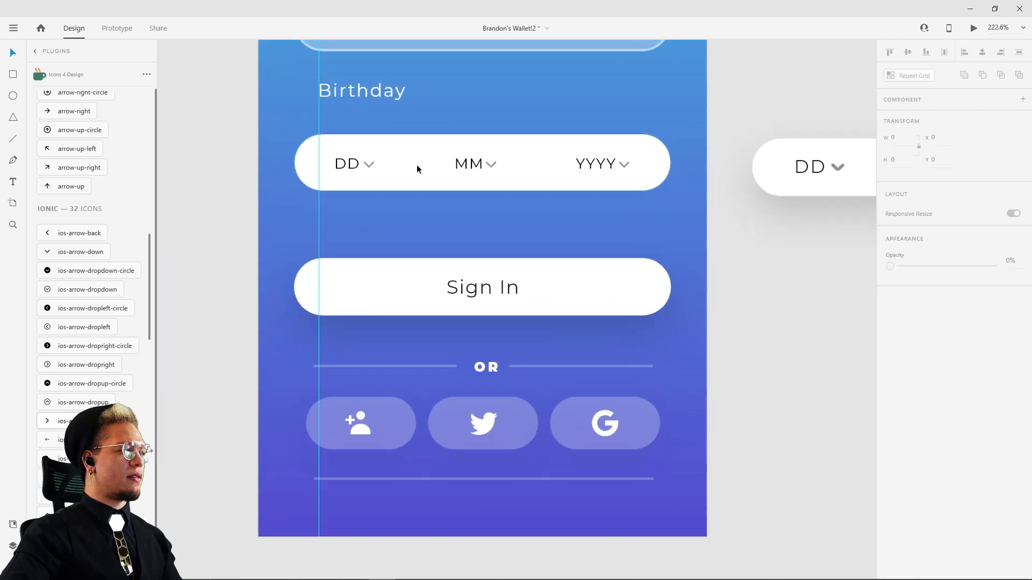
Step: Draw a vertical divider line about 22 high between the DD and MM groups and set its border to #222222 at 50% opacity
key(l)
drag(406, 151, 406, 177)
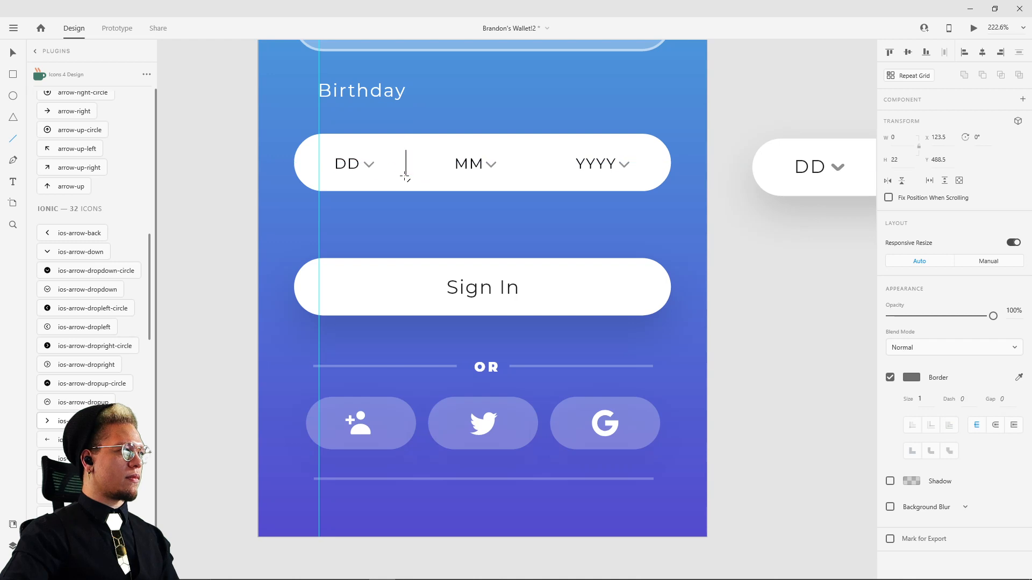
scroll(417, 186, up, 4)
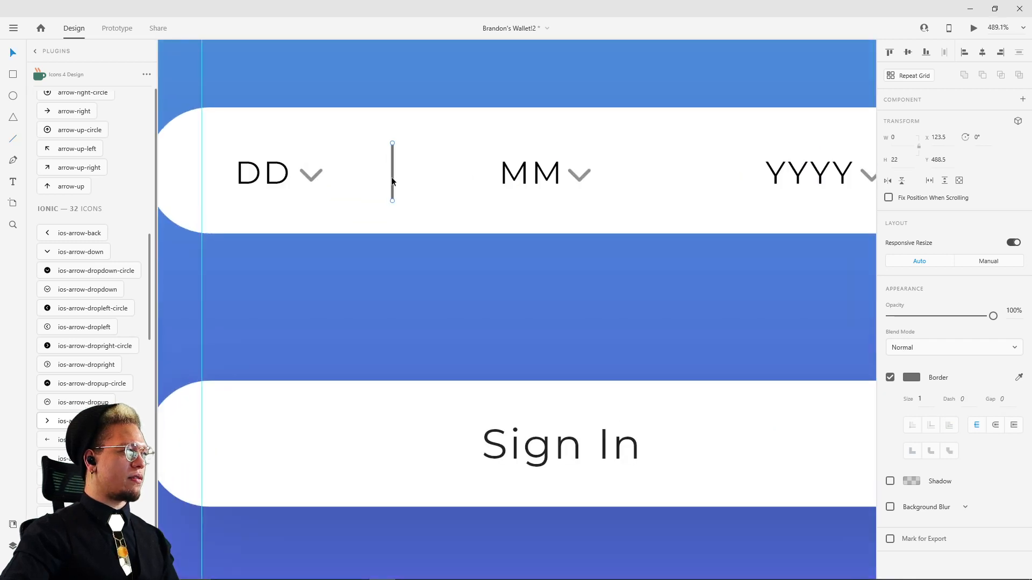
click(910, 379)
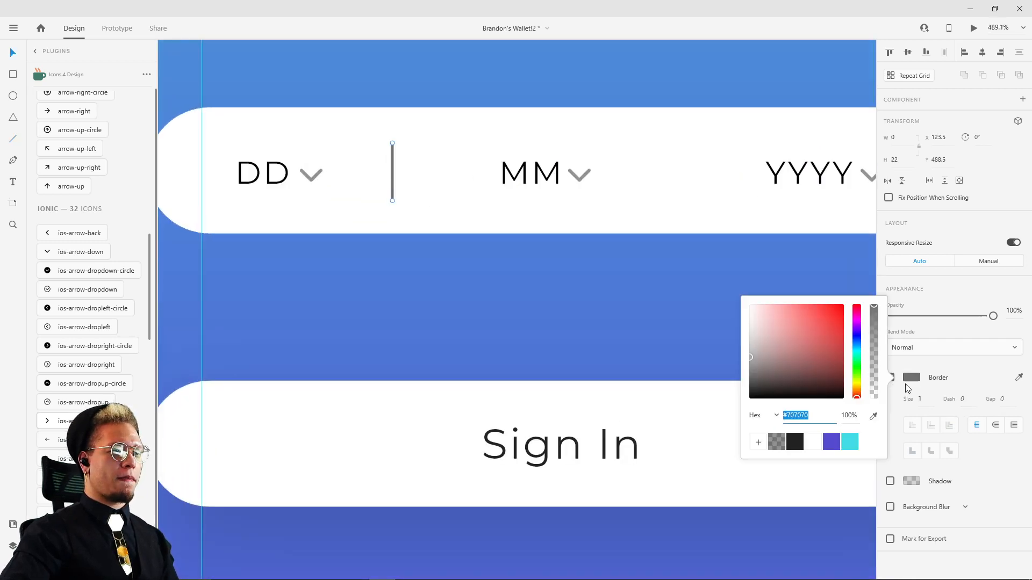
click(780, 448)
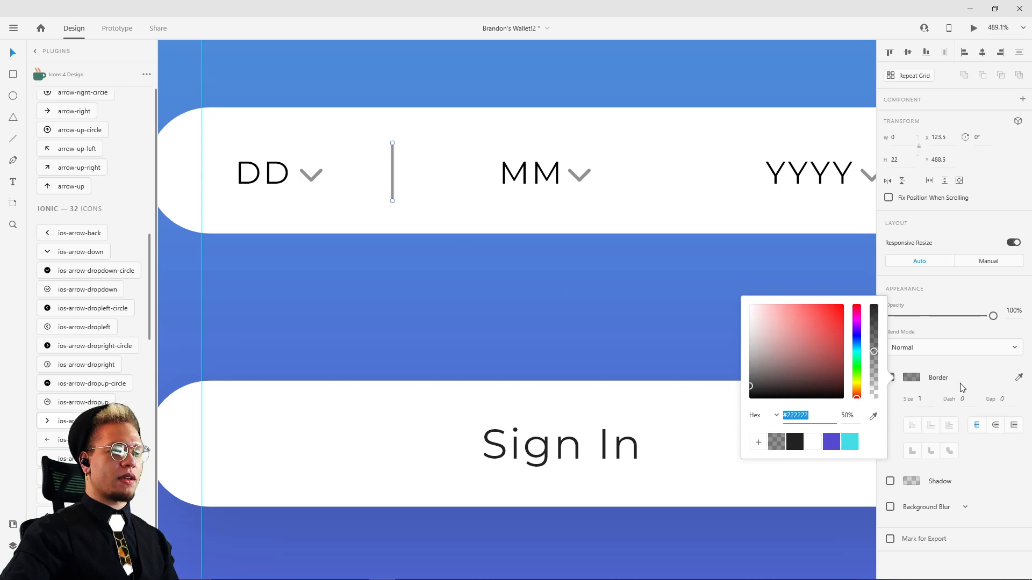
click(979, 379)
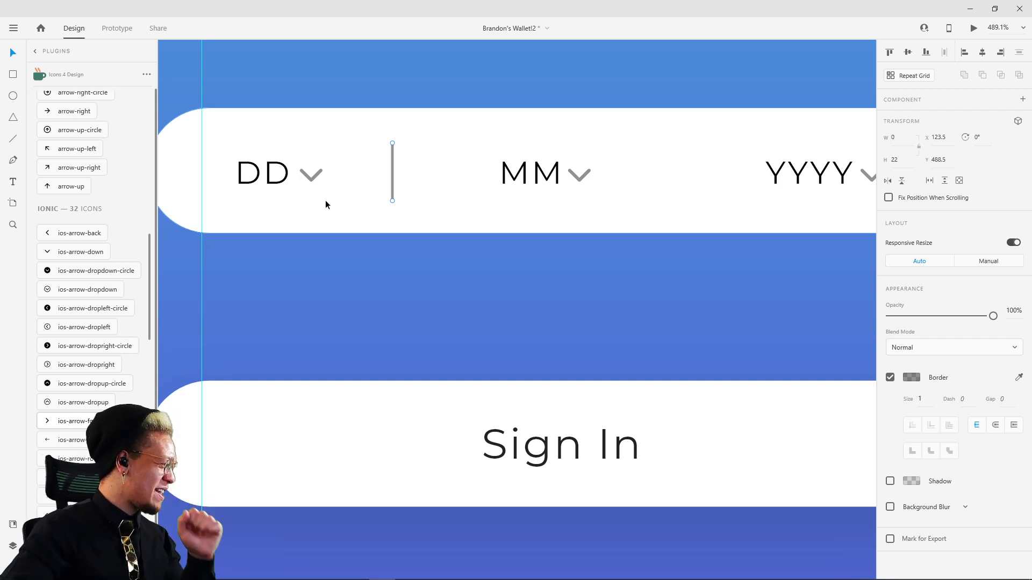
Step: Duplicate the divider between MM and YYYY, and distribute the three date groups and both dividers evenly in the horizontal direction
drag(393, 177, 701, 185)
click(554, 180)
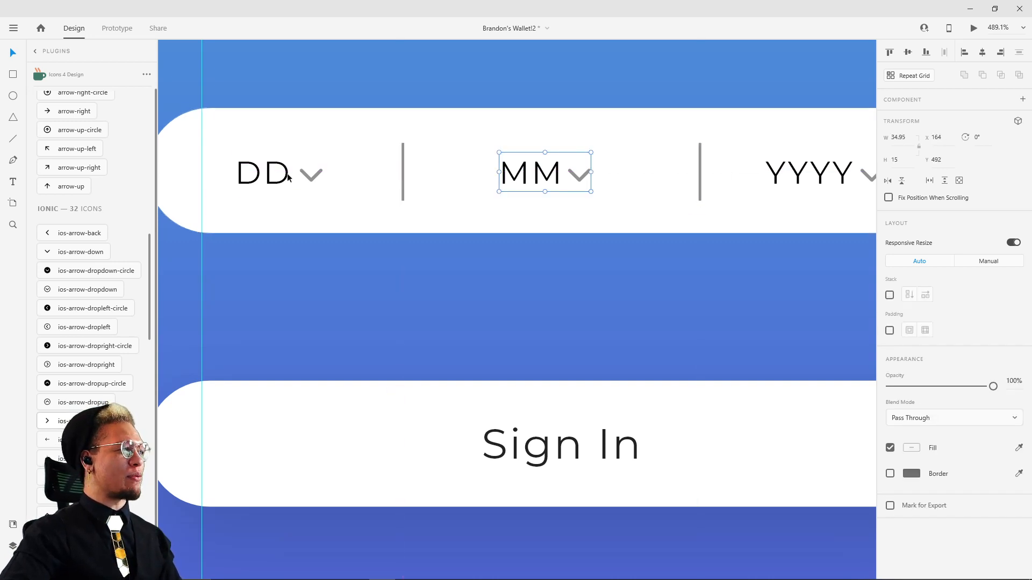
shift+click(291, 174)
shift+click(403, 173)
shift+click(403, 175)
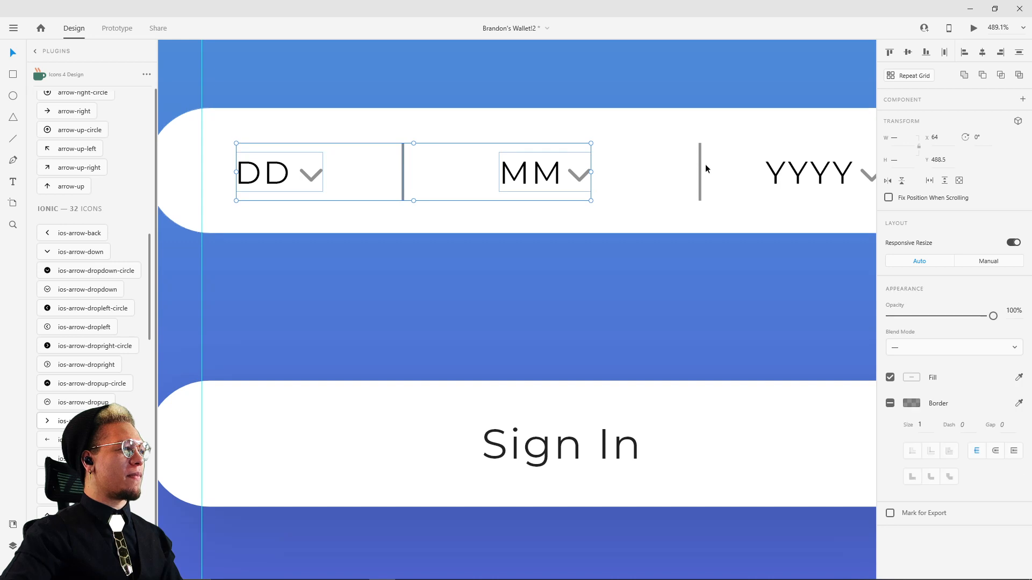
shift+click(699, 167)
shift+click(787, 175)
drag(829, 151, 560, 171)
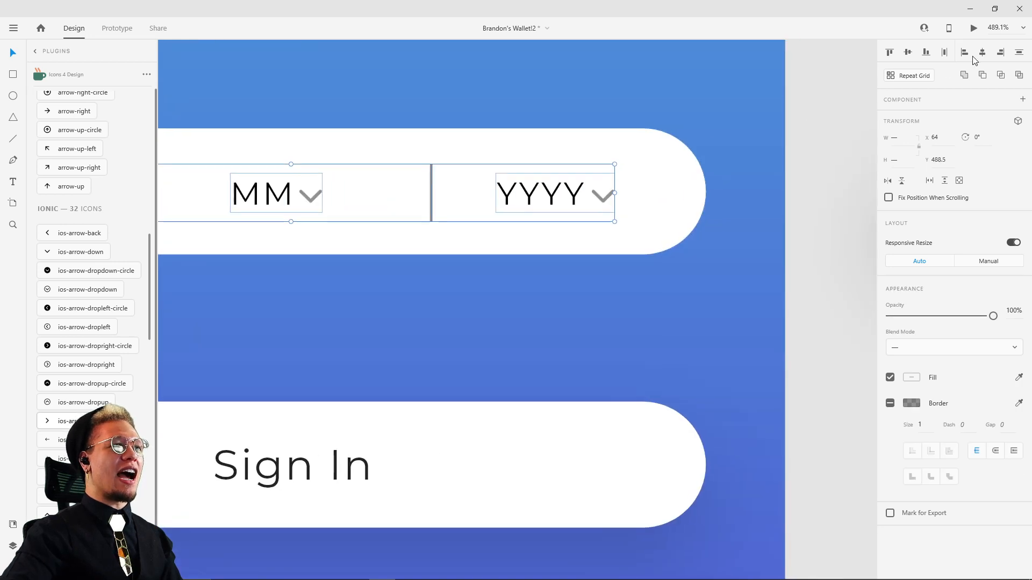
click(944, 55)
scroll(430, 214, down, 3)
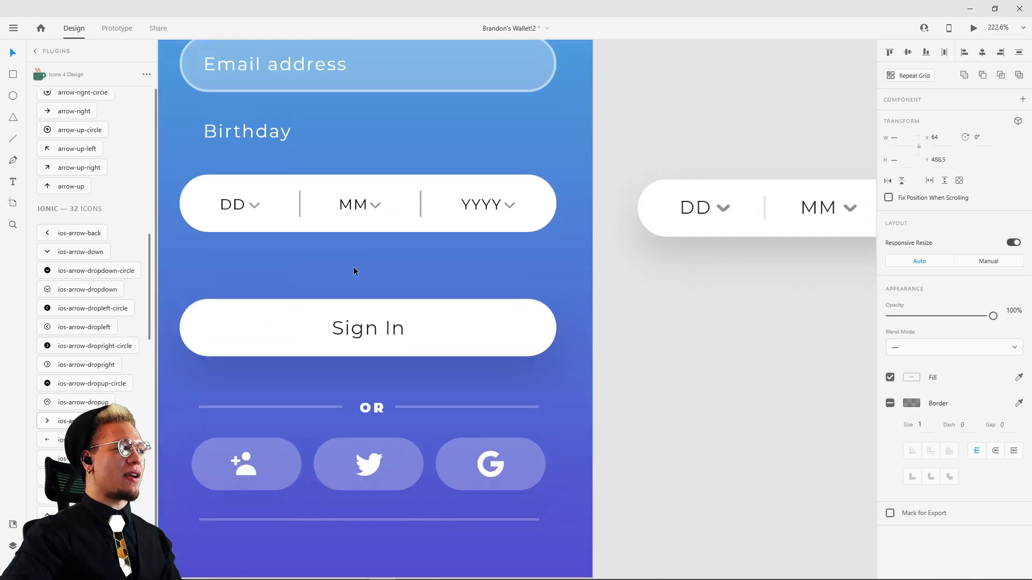
drag(353, 267, 446, 269)
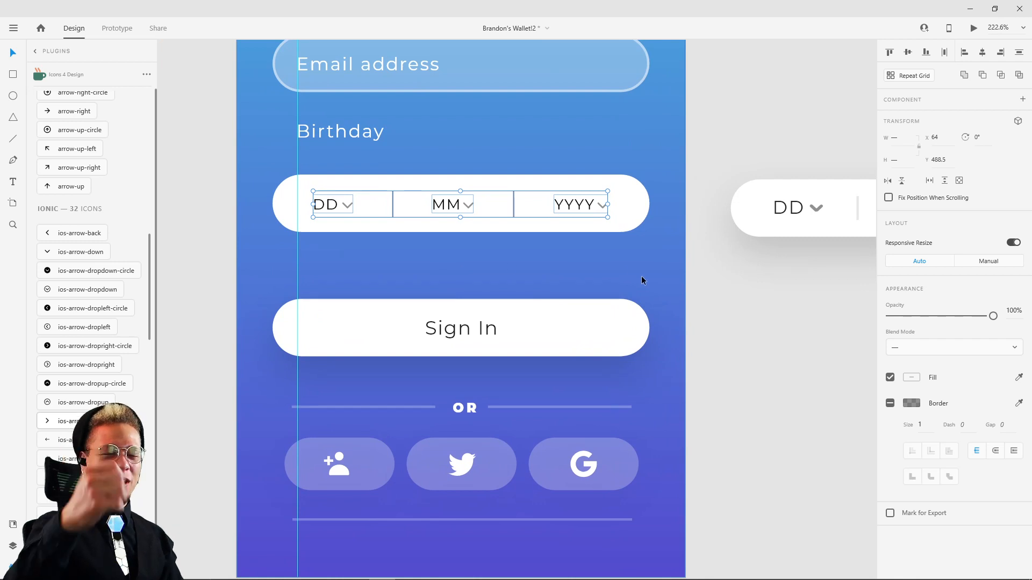
click(724, 287)
Step: Set the border size of both birthday input dividers to 2
click(514, 209)
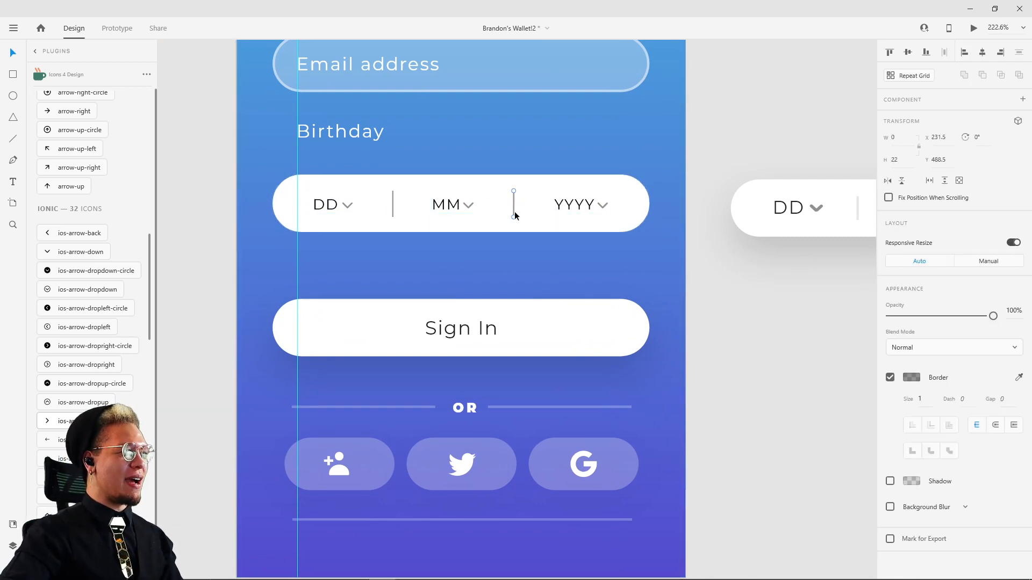
click(393, 209)
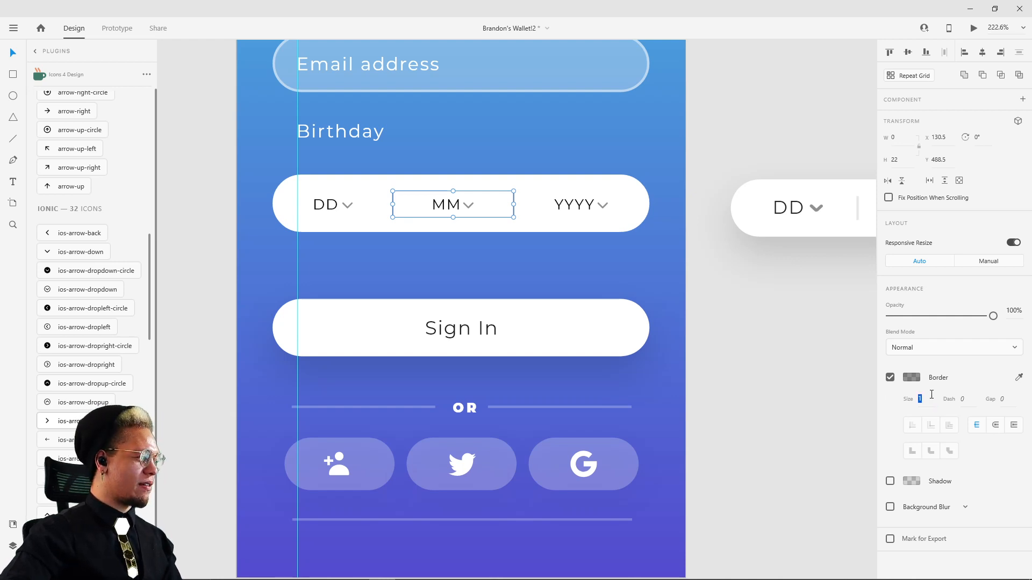
scroll(488, 242, up, 3)
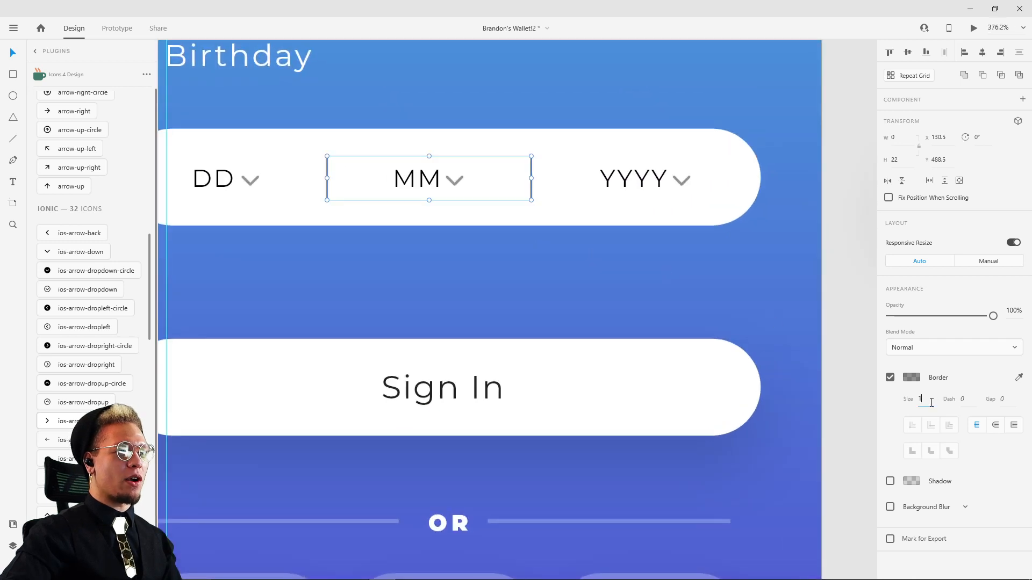
text(2)
key(Return)
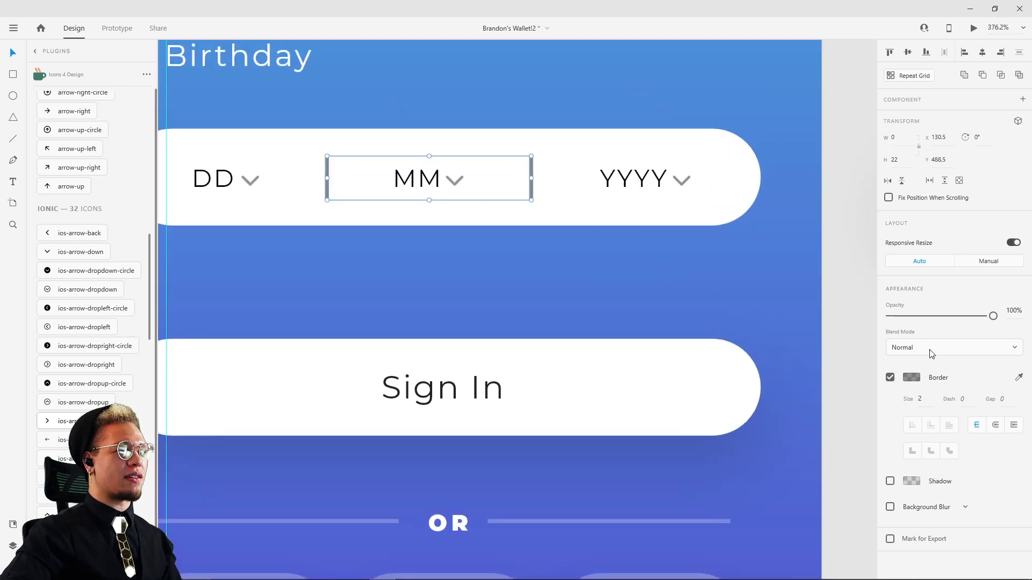
click(745, 239)
Step: Check the reference input's divider fill and lower the border opacity of both birthday dividers to about 11%
scroll(744, 240, down, 3)
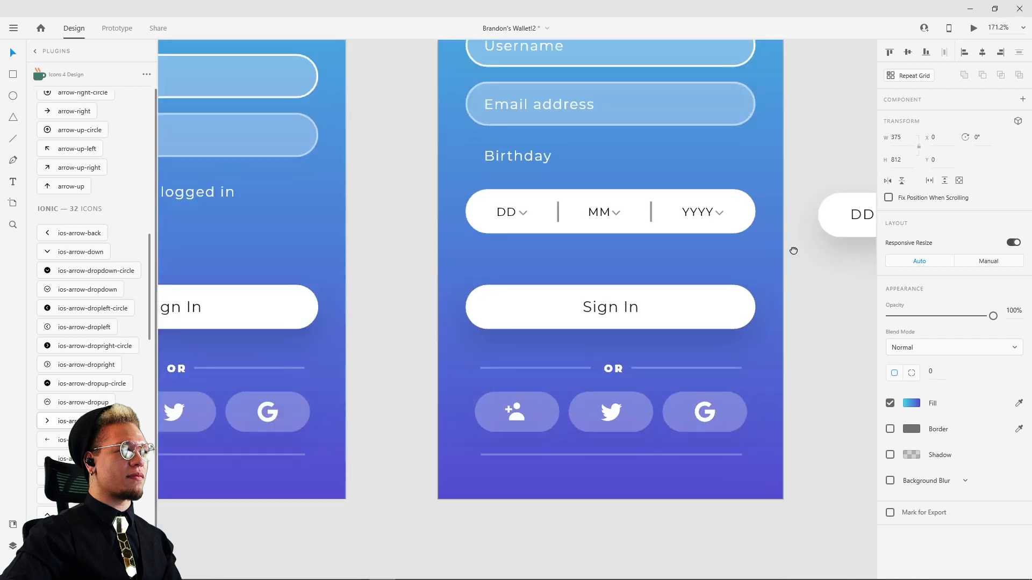
drag(792, 249, 636, 279)
double_click(758, 243)
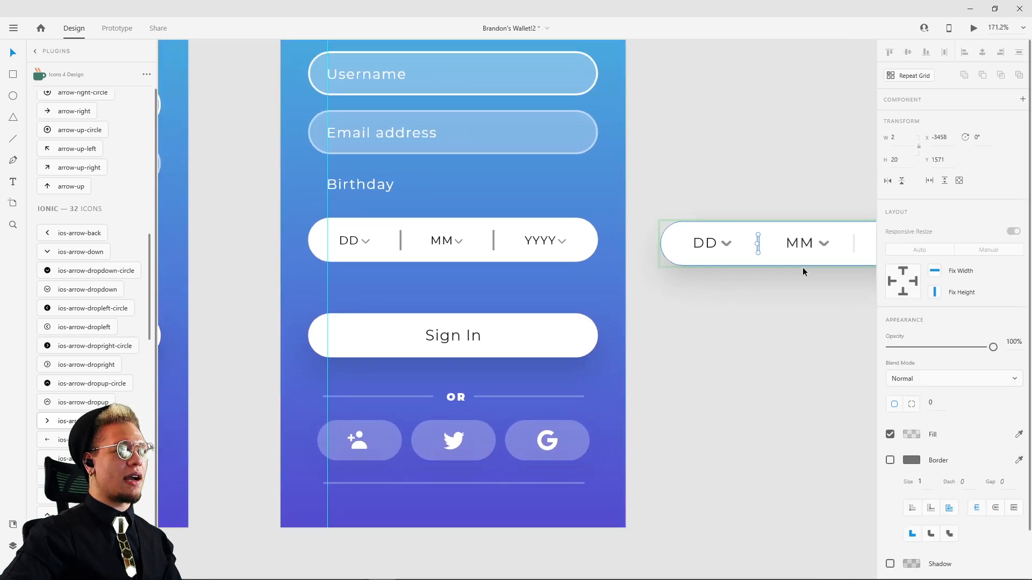
click(913, 435)
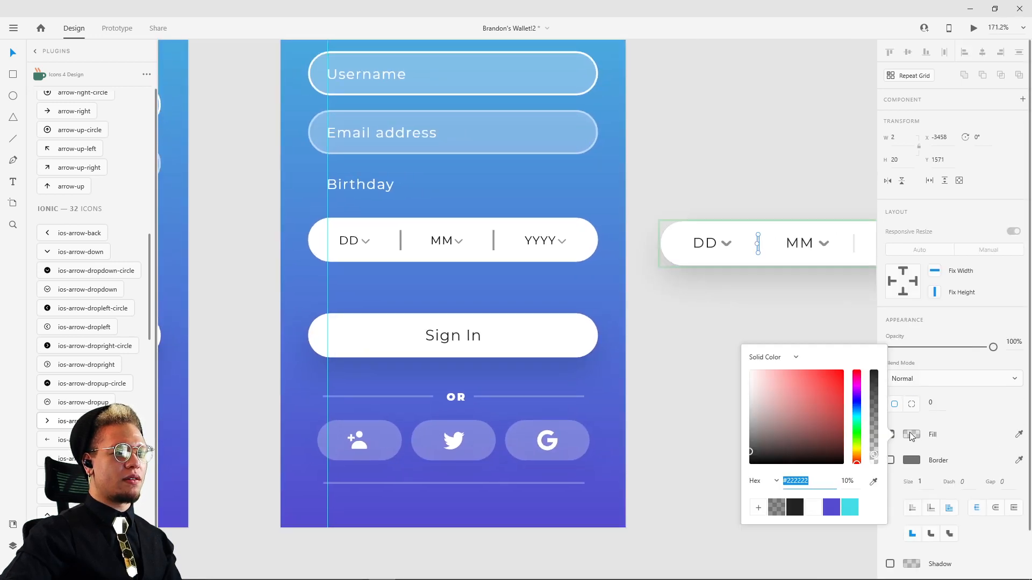
click(608, 280)
click(492, 242)
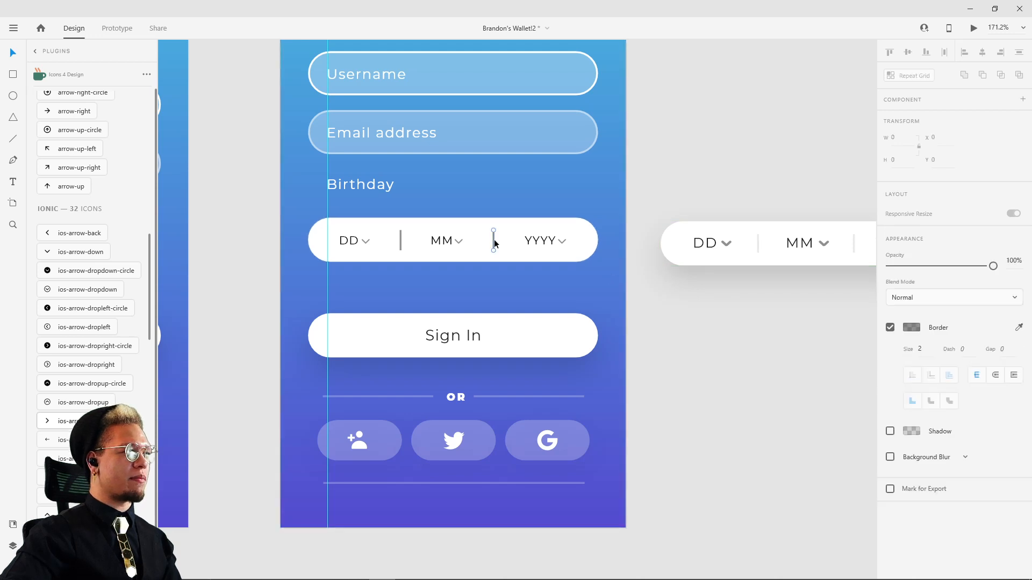
shift+click(401, 246)
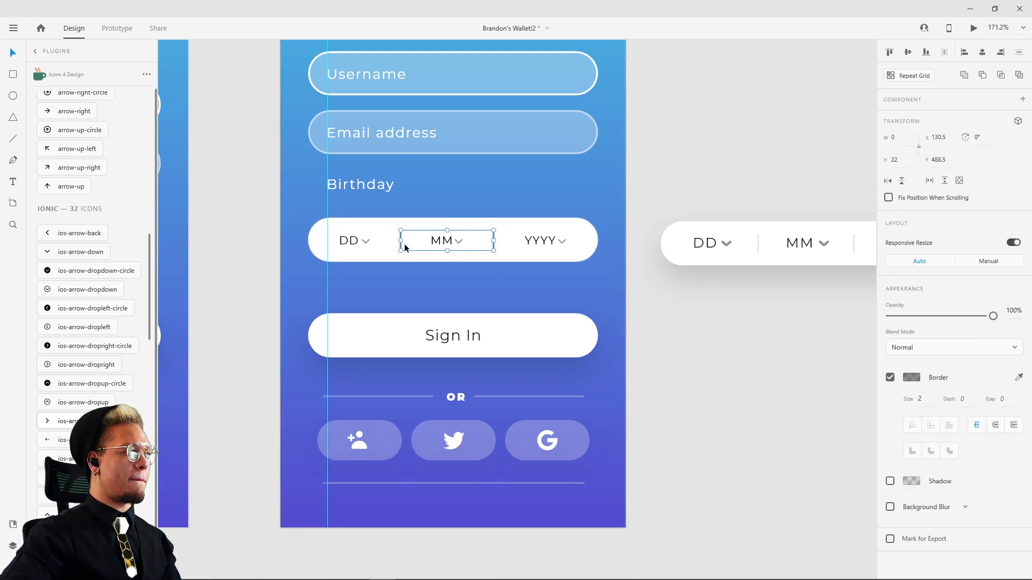
click(909, 379)
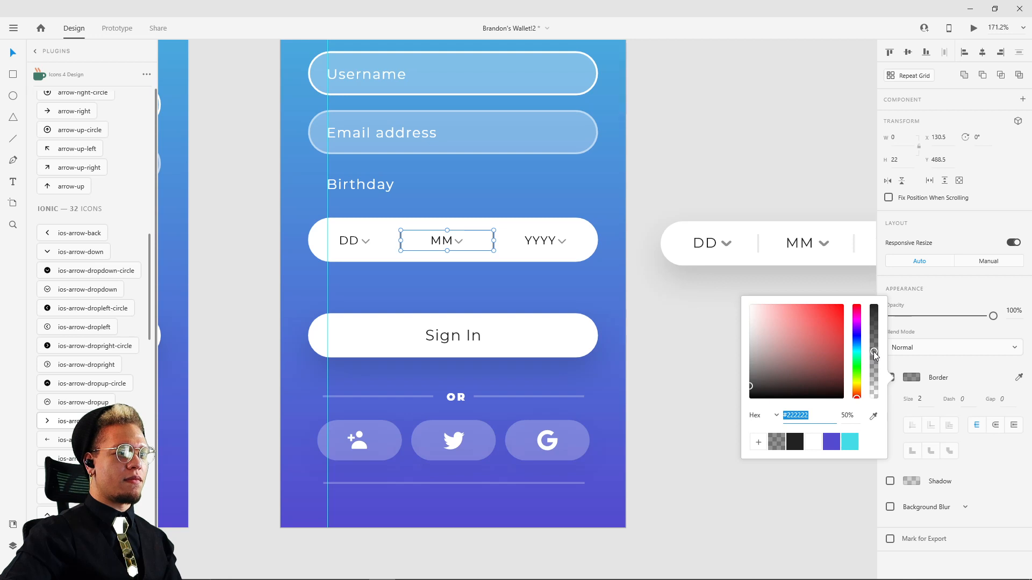
drag(875, 355, 874, 385)
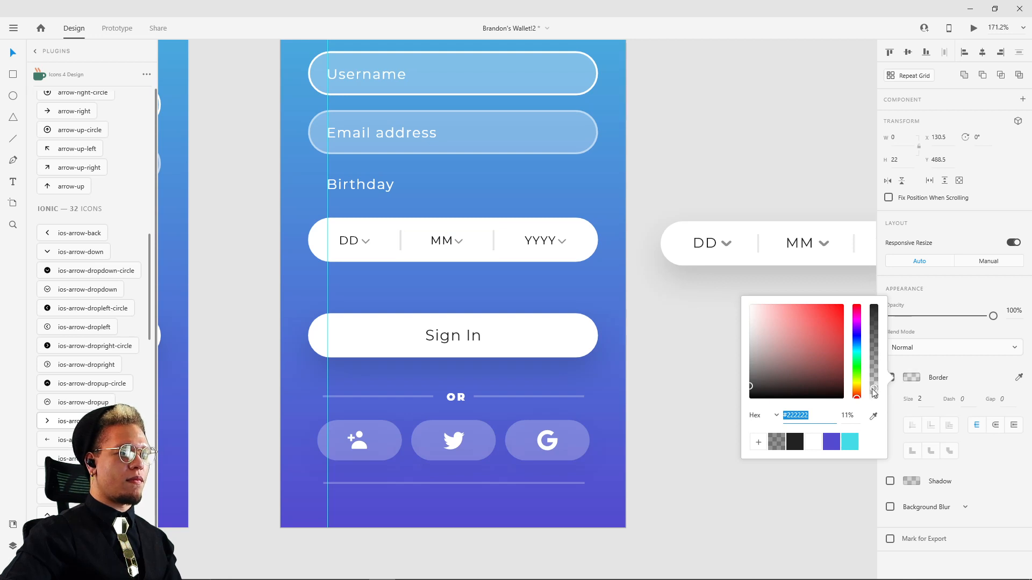
click(679, 329)
Step: Group the DD, MM and YYYY groups together with the two dividers, keeping the row in its original position
click(350, 240)
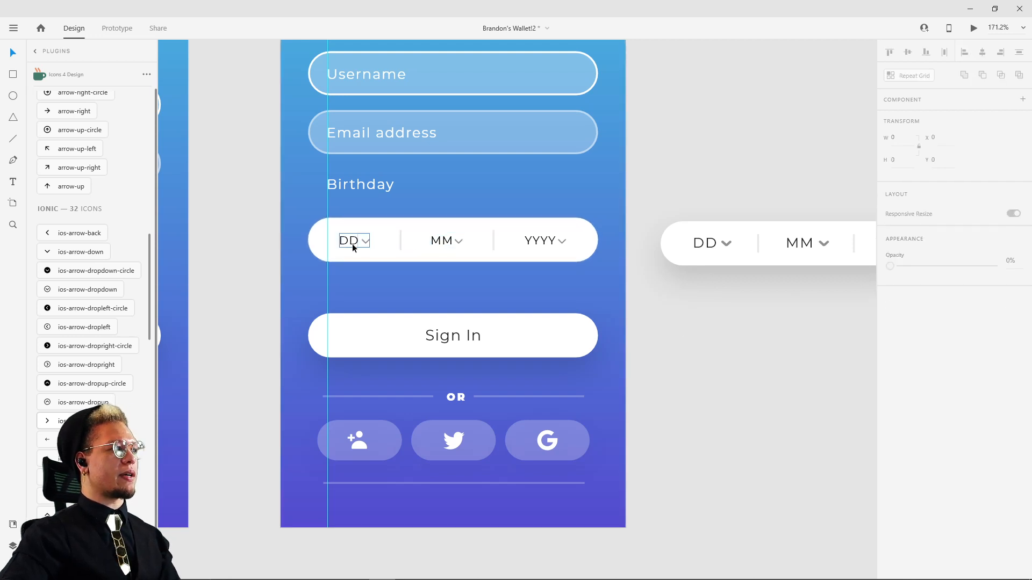
shift+click(453, 242)
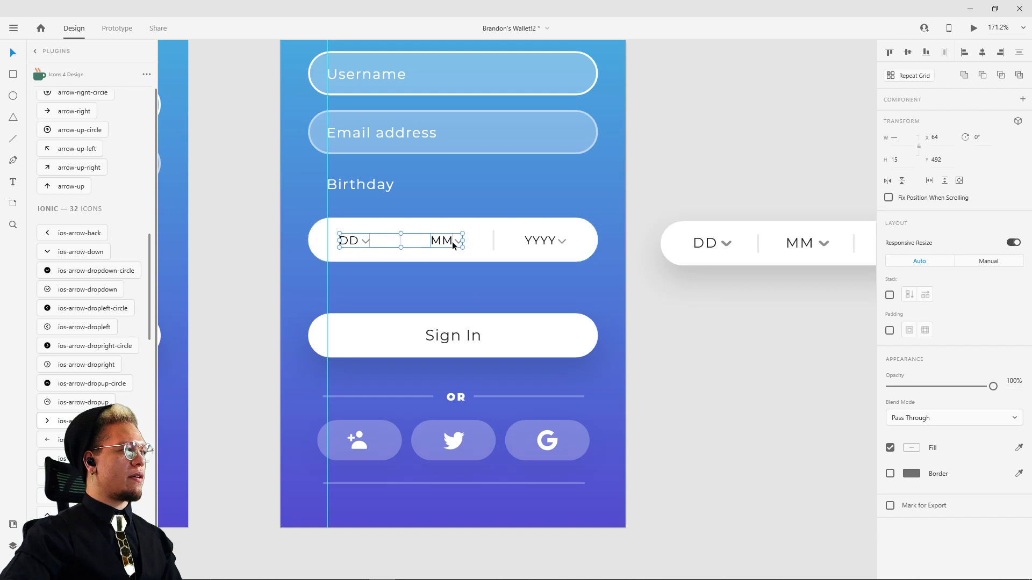
shift+click(401, 240)
shift+click(520, 243)
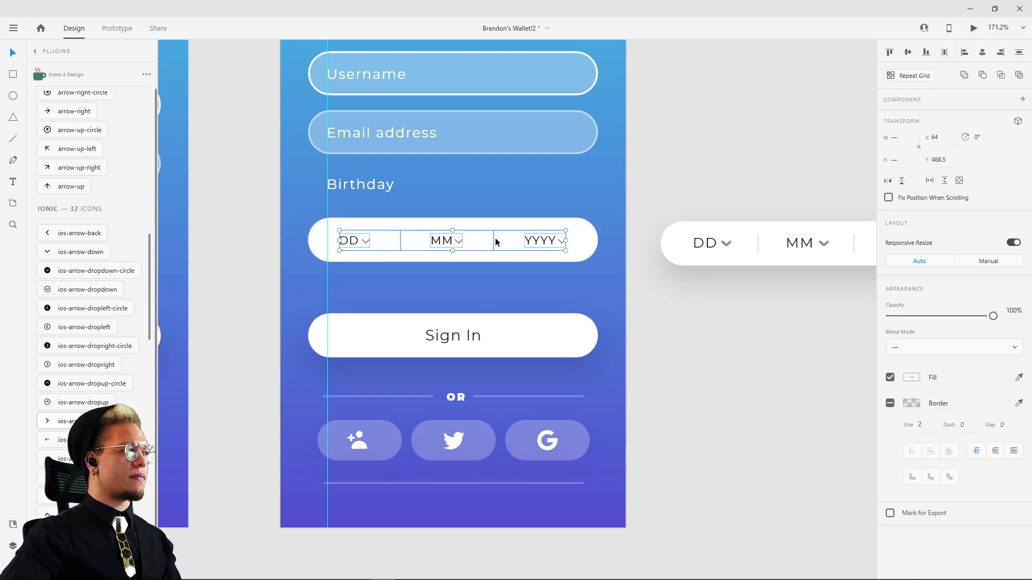
key(ctrl+g)
drag(527, 237, 577, 243)
key(ctrl+z)
shift+click(585, 240)
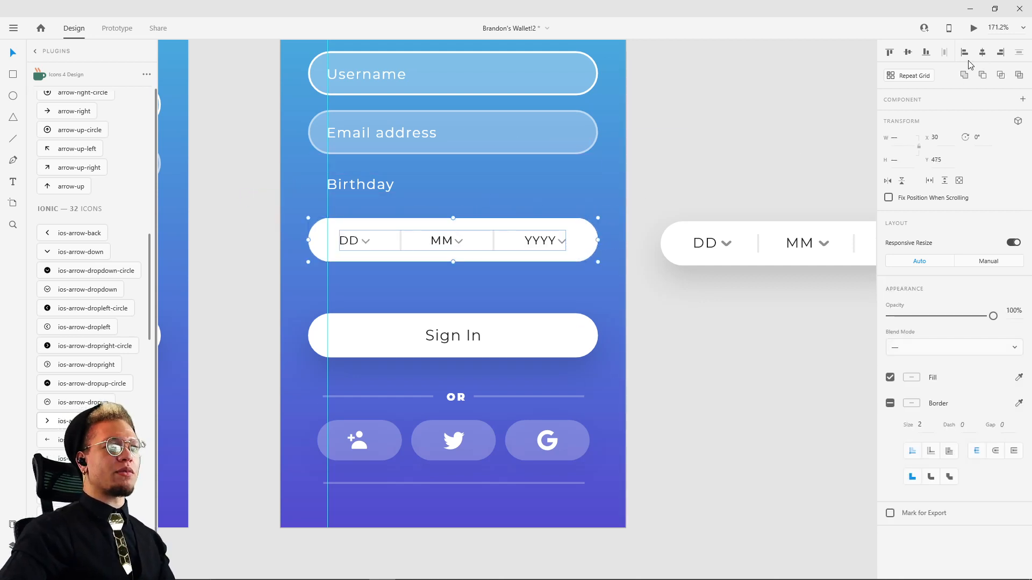
click(783, 134)
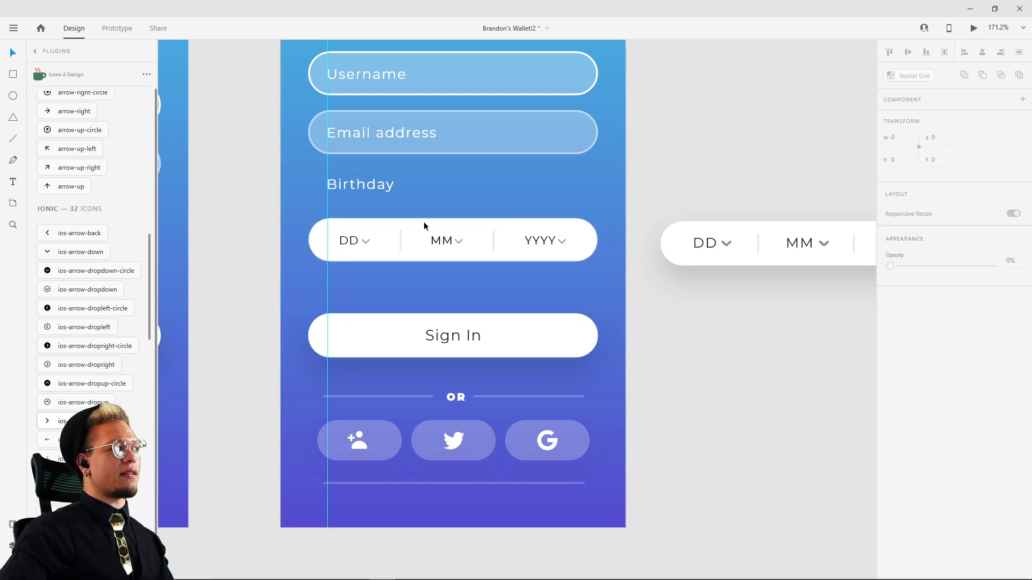
click(331, 238)
click(341, 236)
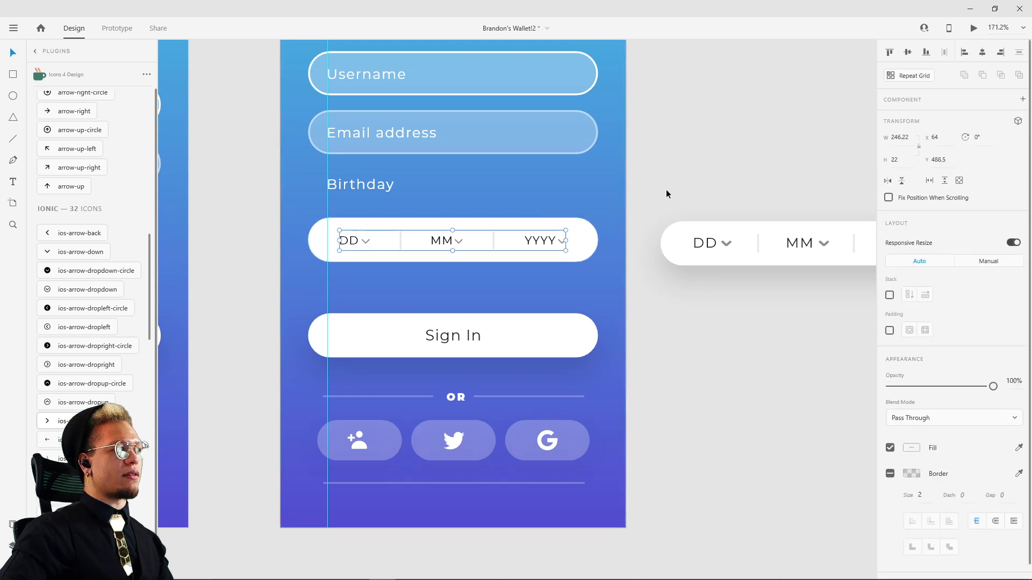
Step: Check the reference birthday input's shadow settings and enable a #222222 shadow at 50% opacity on the white birthday input background
click(667, 242)
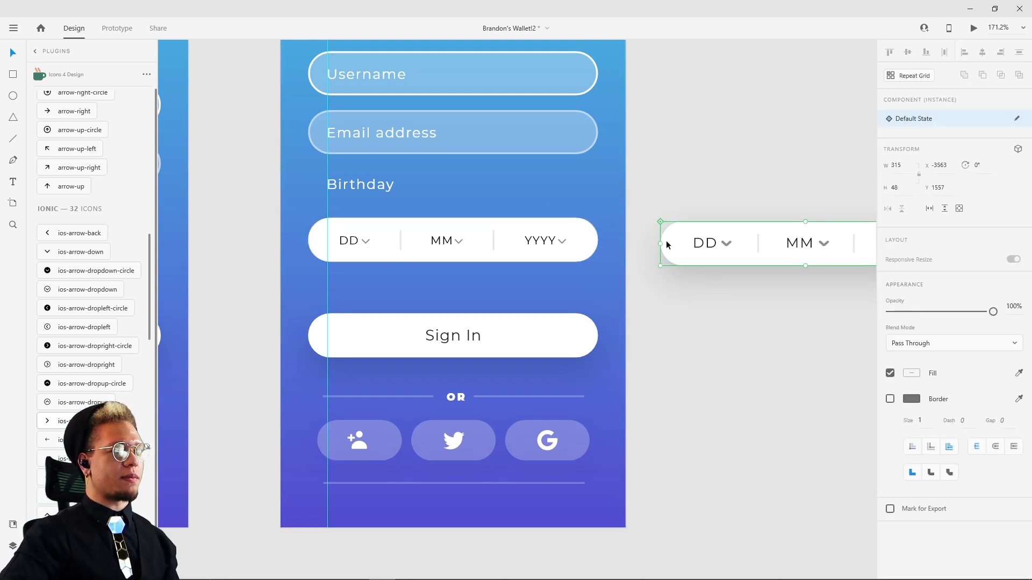
double_click(669, 240)
scroll(948, 484, down, 2)
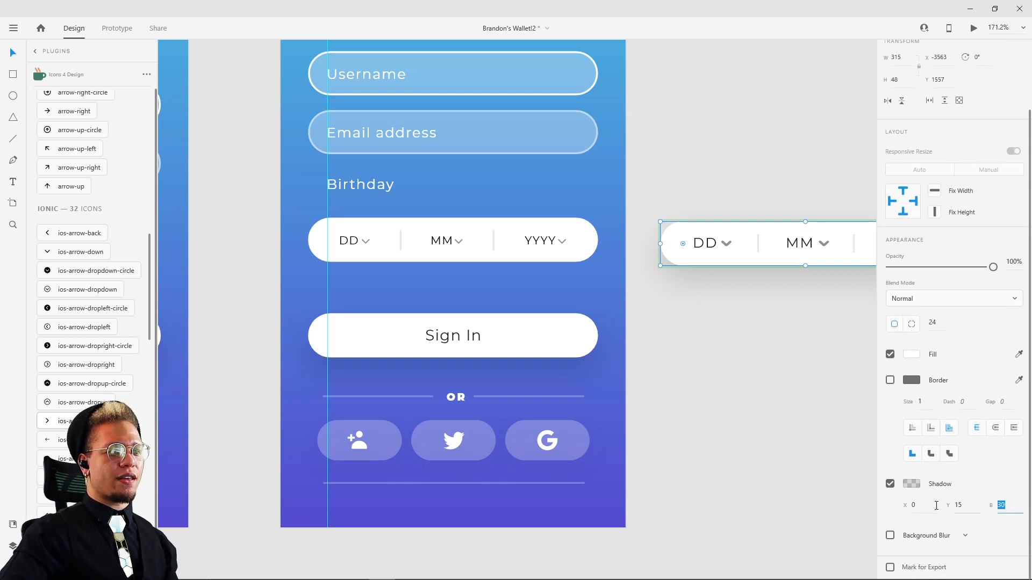
click(510, 256)
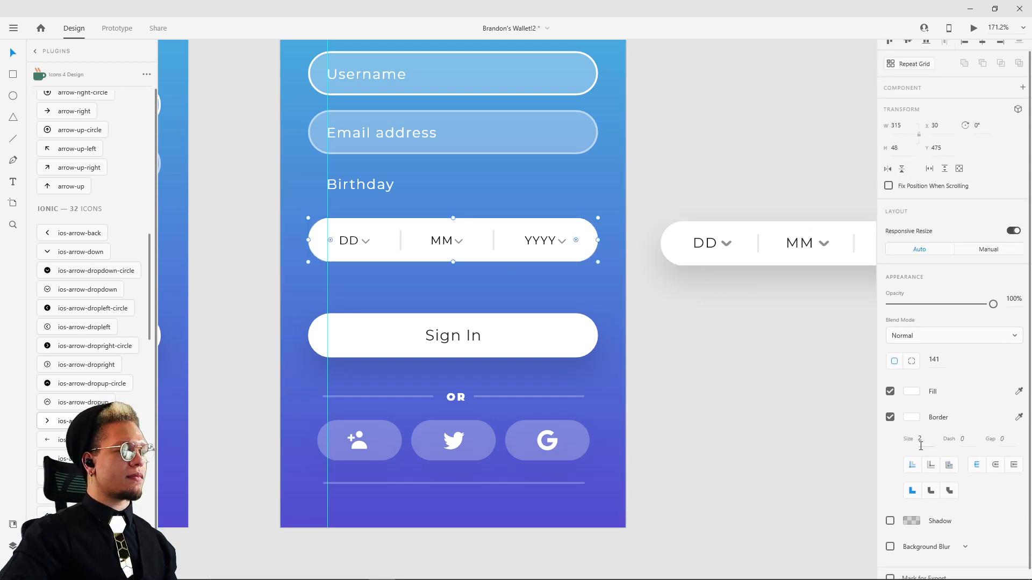
click(909, 521)
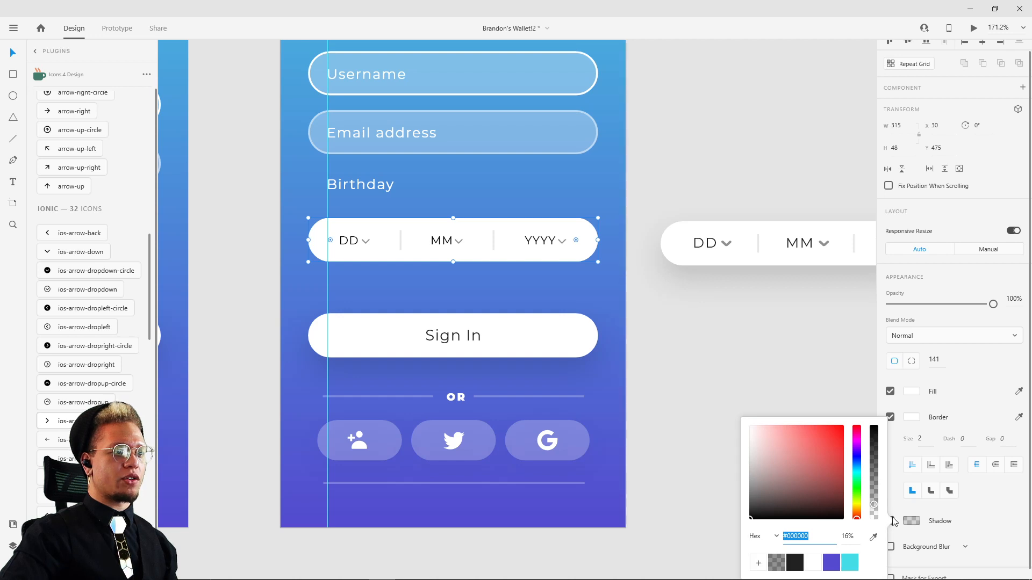
click(950, 529)
click(890, 521)
click(911, 521)
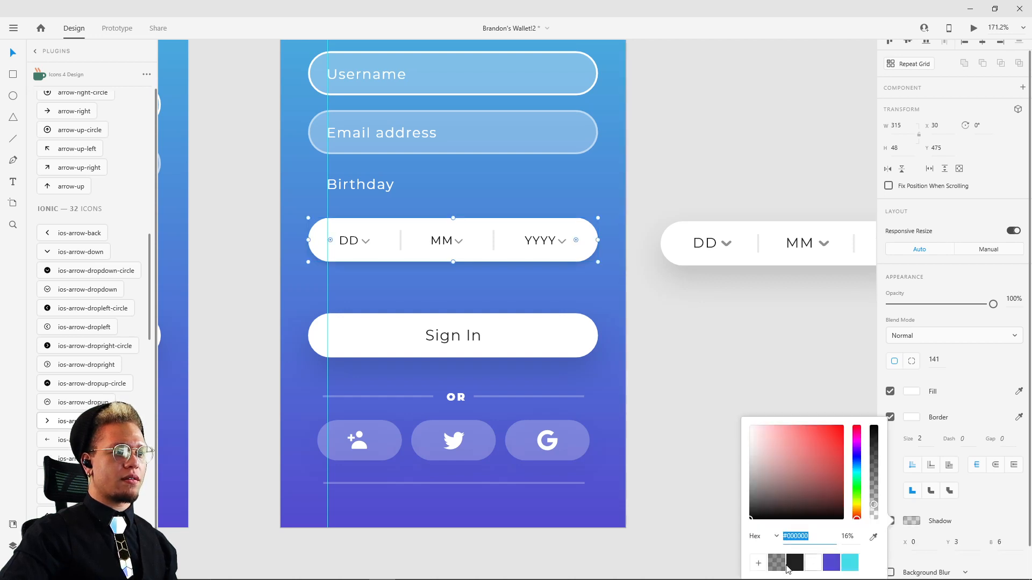
click(777, 564)
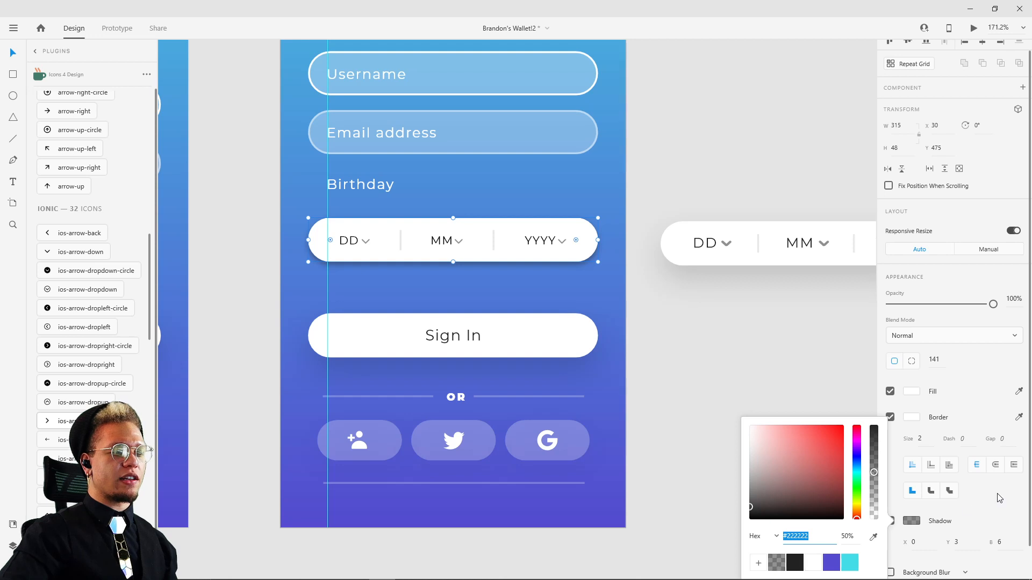
Step: Set the white birthday input background's shadow to a Y offset of 15 and a blur of 30
click(961, 543)
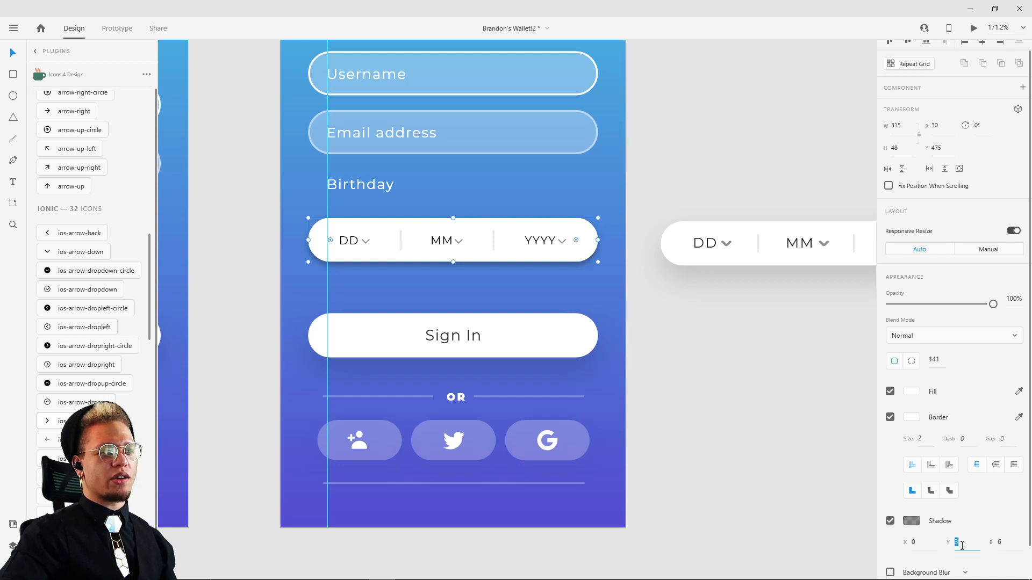
text(15)
click(1006, 543)
double_click(1008, 543)
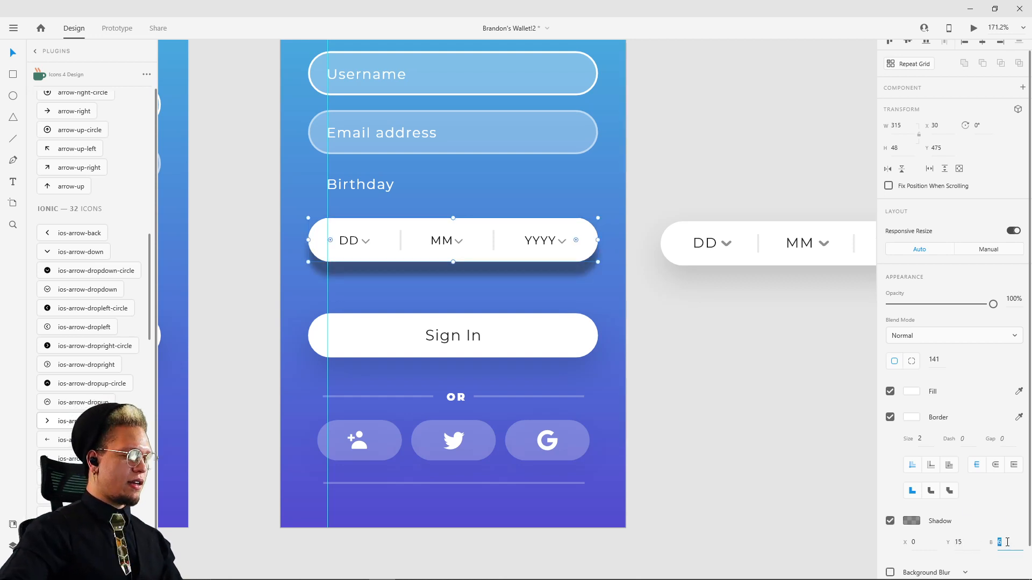
text(30)
click(726, 445)
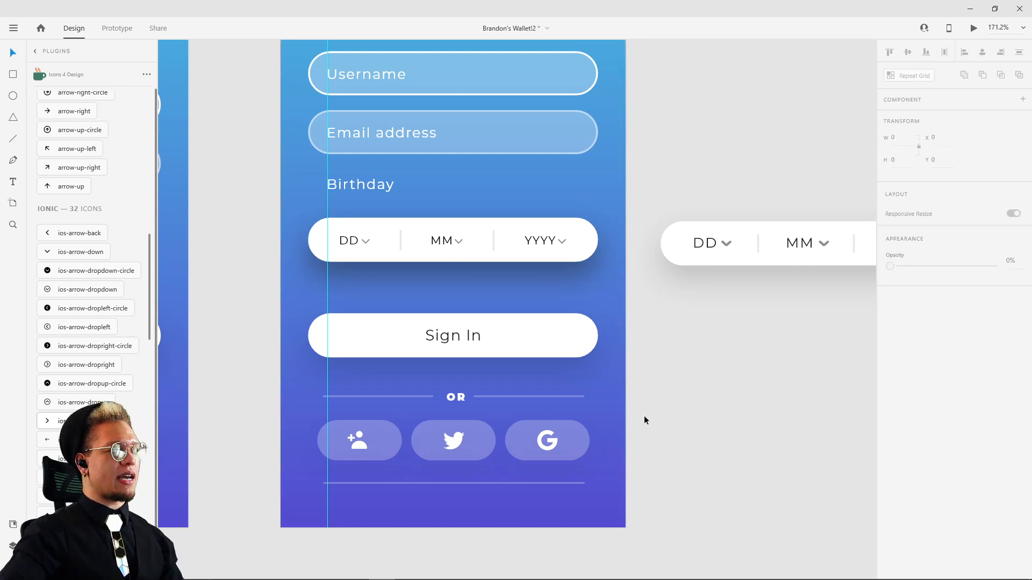
Step: Check the reference input's shadow colour and set the birthday background's shadow to #000000 at about 18% opacity
click(676, 246)
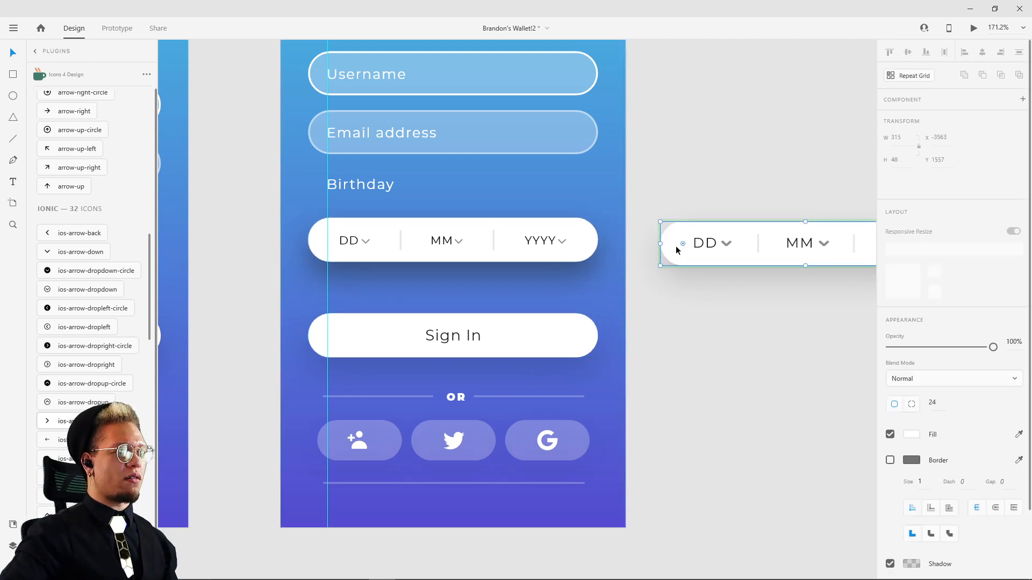
click(912, 565)
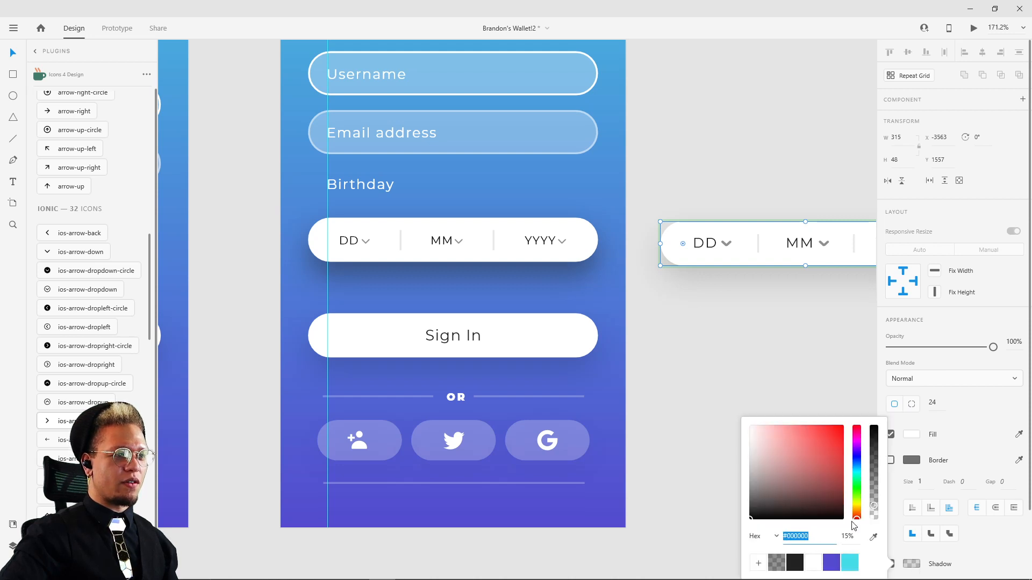
click(494, 260)
click(914, 533)
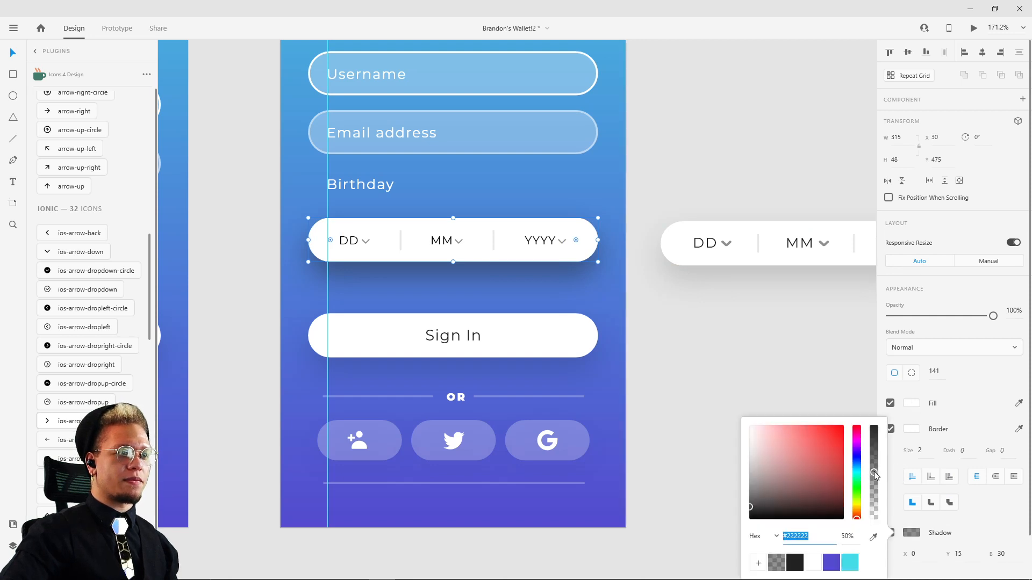
drag(762, 500, 750, 520)
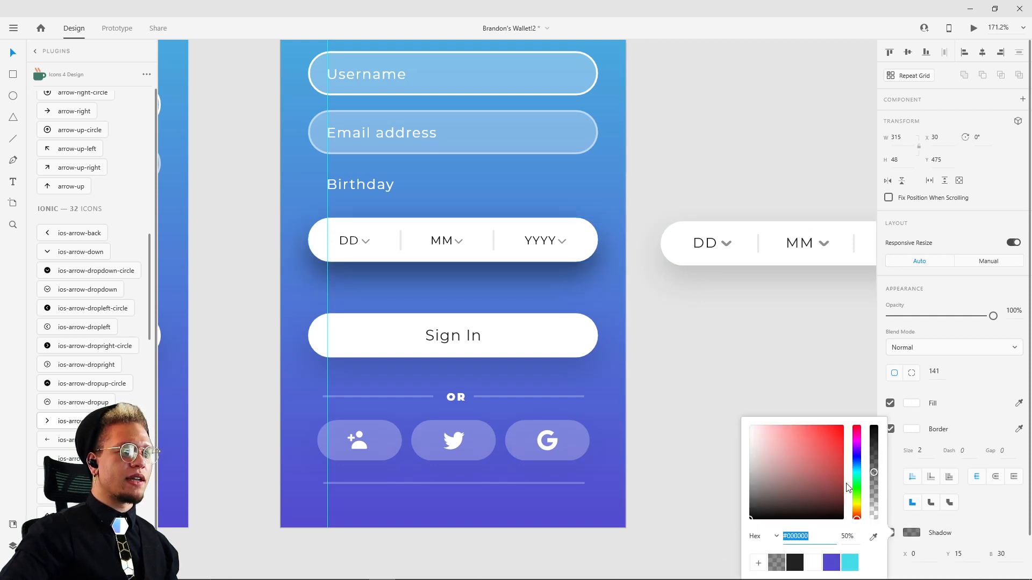
drag(875, 475, 876, 503)
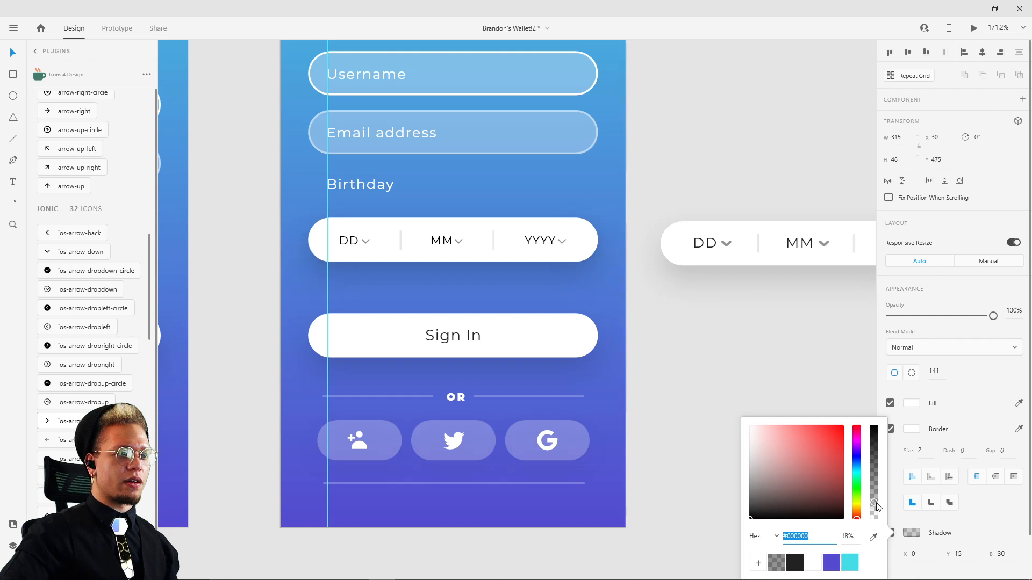
click(769, 372)
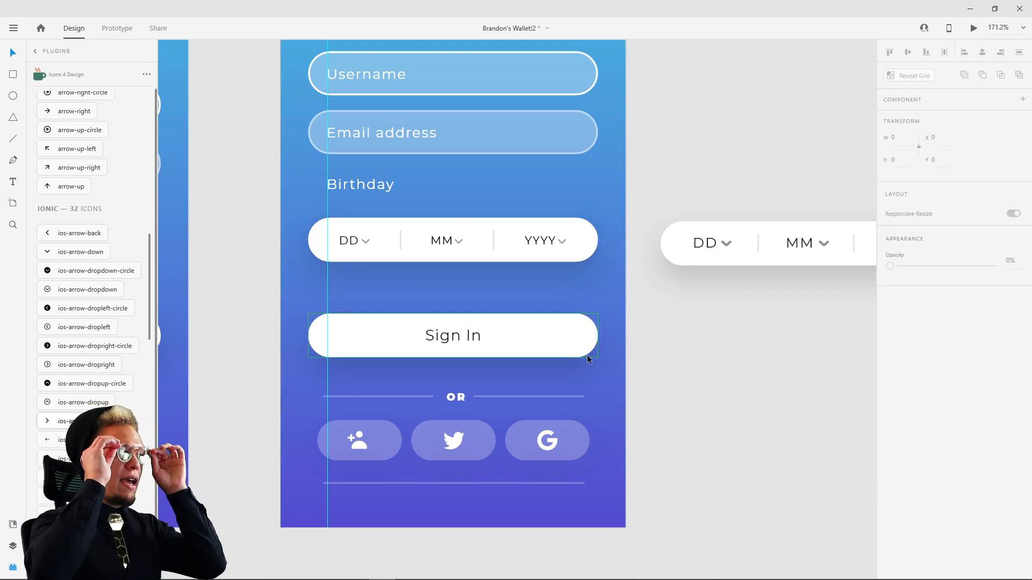
Step: Move the Birthday label straight down to Y 444, closer to the white date input
click(376, 184)
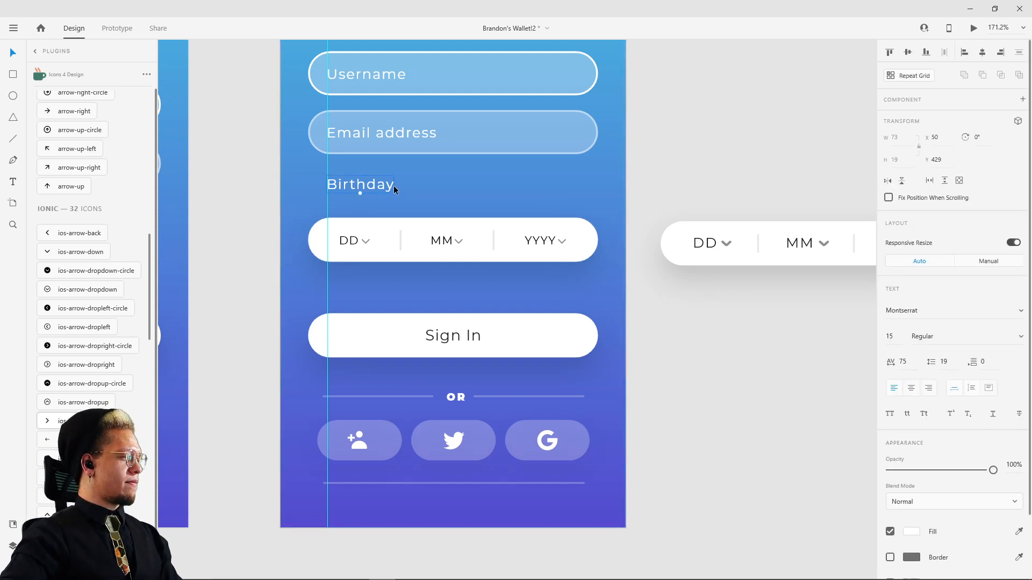
drag(378, 184, 376, 189)
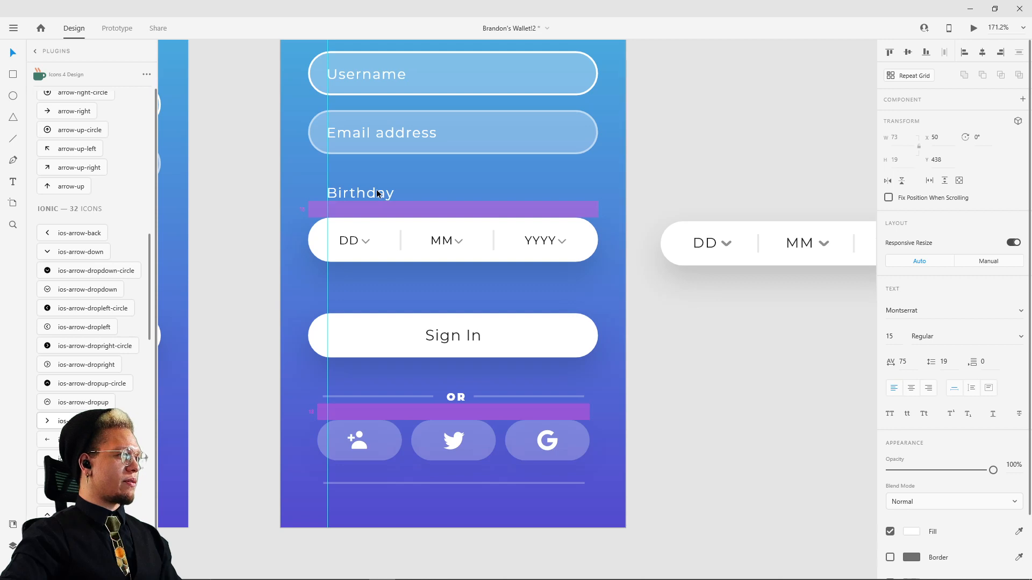
click(425, 189)
scroll(425, 189, down, 5)
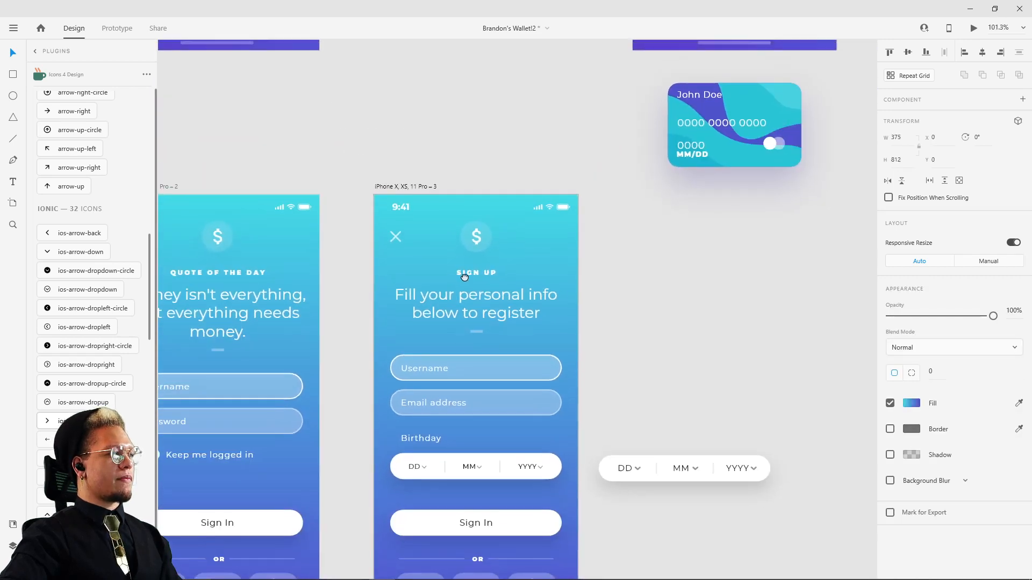
scroll(462, 364, up, 4)
scroll(462, 364, up, 2)
scroll(462, 409, down, 7)
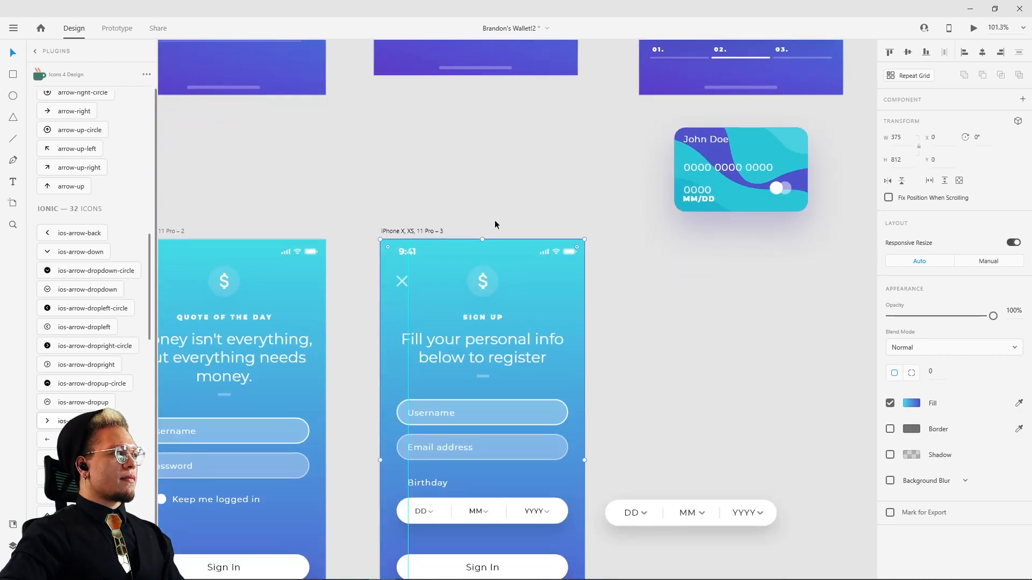
drag(446, 378, 446, 383)
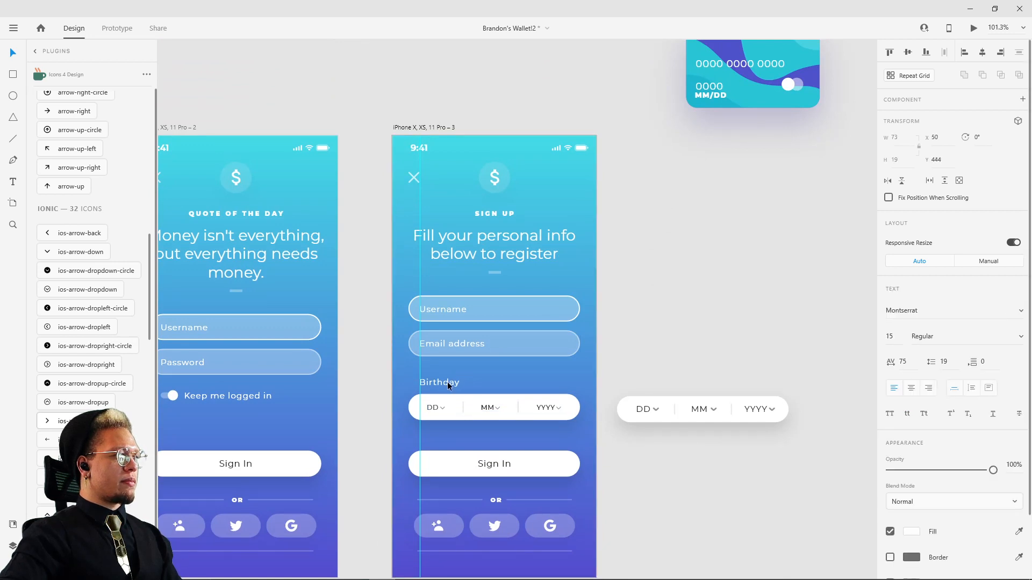
Step: Move the sign-up artboard's vertical guide from the label text to the outer left edge of the input fields
scroll(403, 363, up, 1)
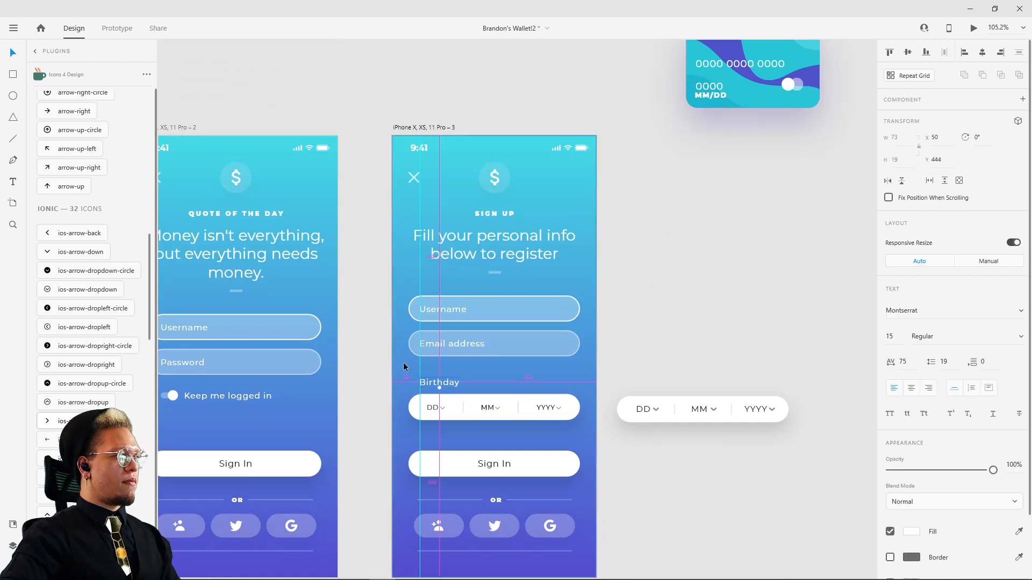
scroll(403, 363, up, 5)
click(437, 354)
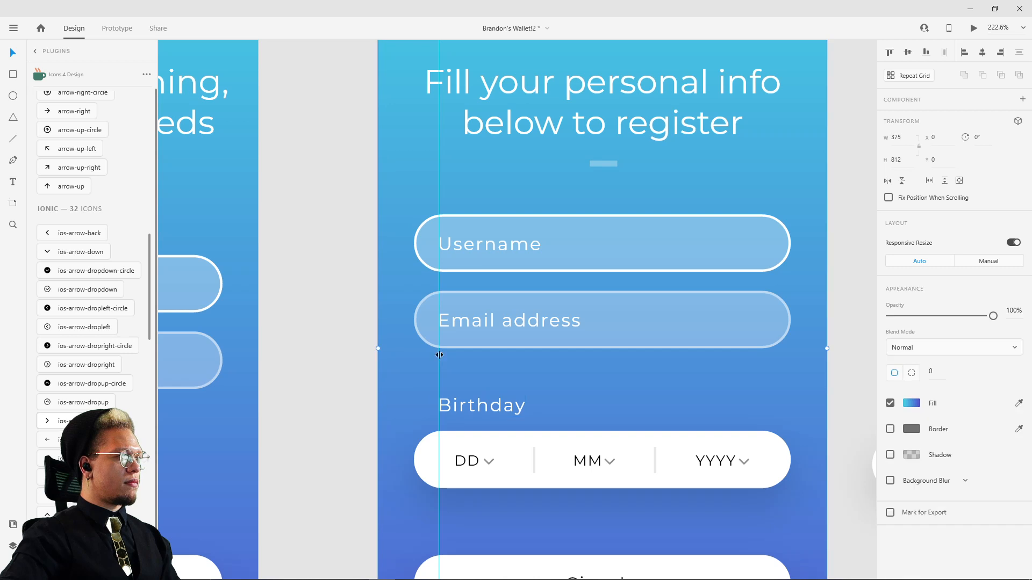
drag(439, 355, 414, 353)
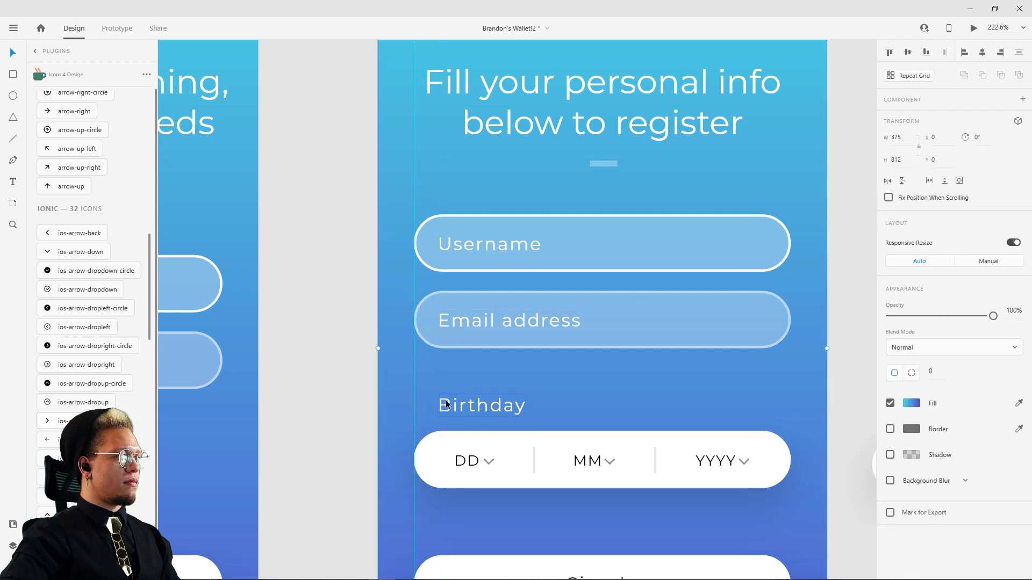
Step: Group the Birthday label, the white input background and the date row together
click(473, 437)
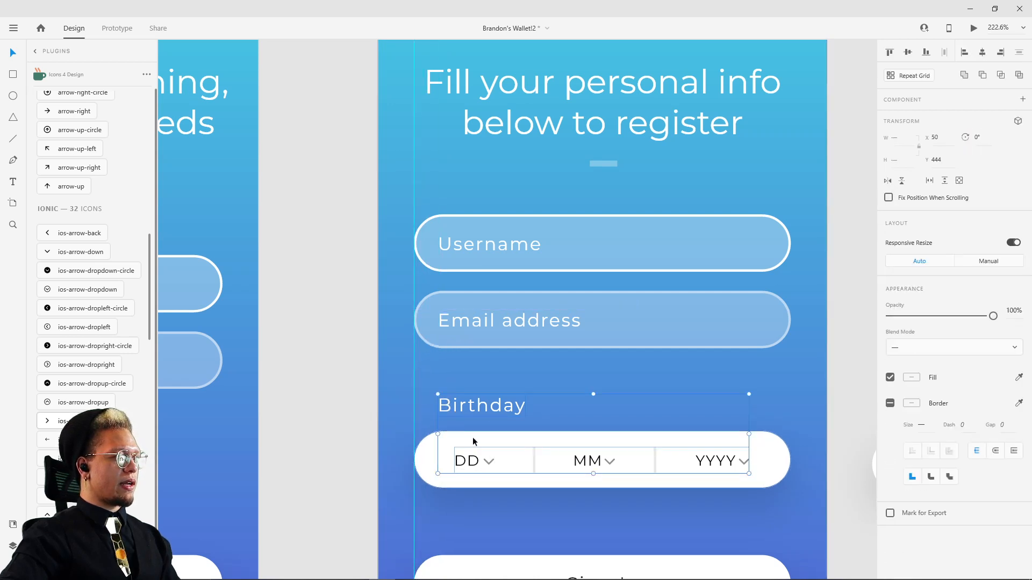
click(421, 462)
shift+click(466, 466)
shift+click(476, 407)
key(ctrl+g)
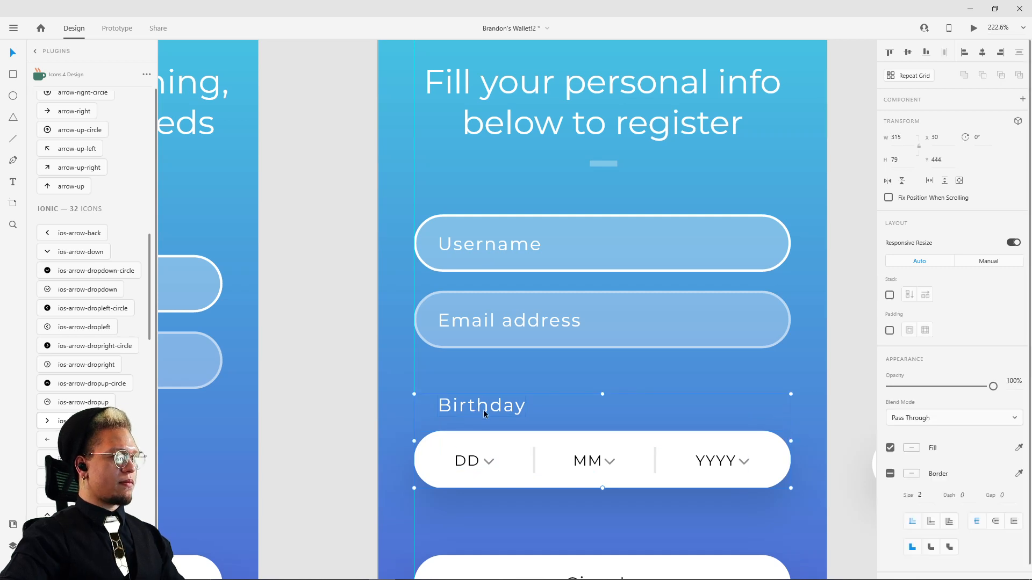
Step: Move the birthday group up to Y 424, just below the Email address field
drag(482, 410, 489, 389)
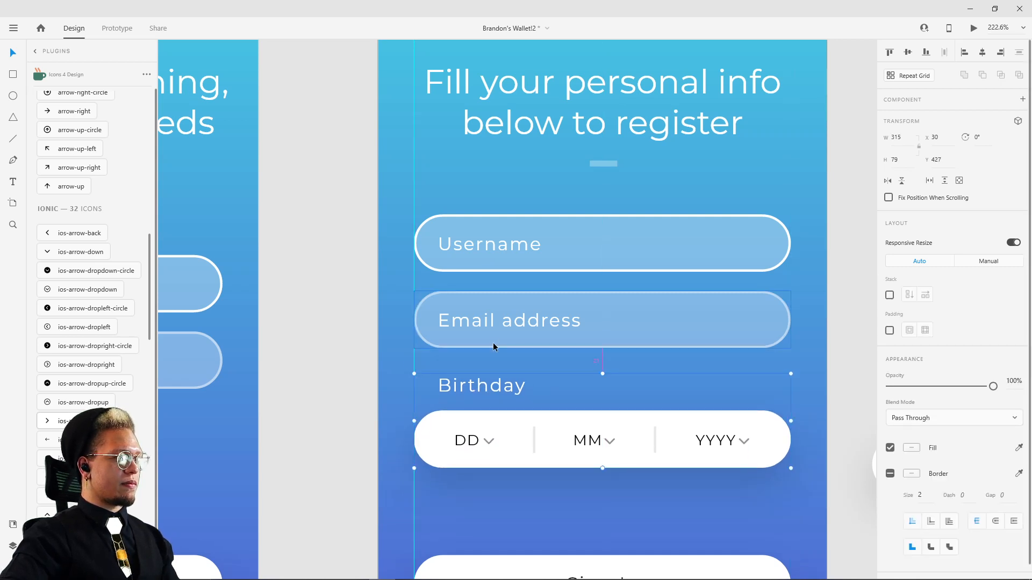
key(Up)
key(Up)
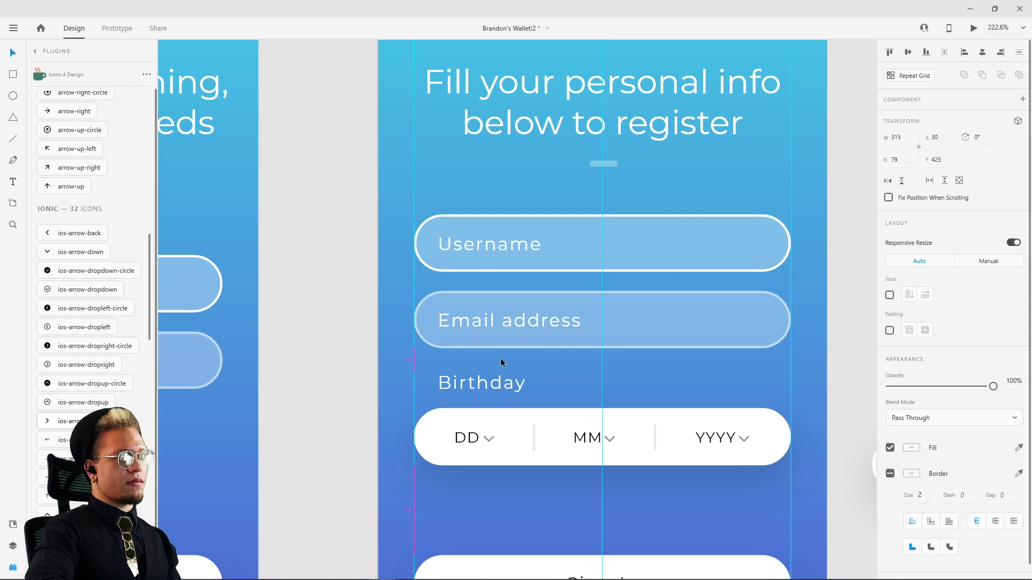
key(Up)
scroll(334, 373, down, 4)
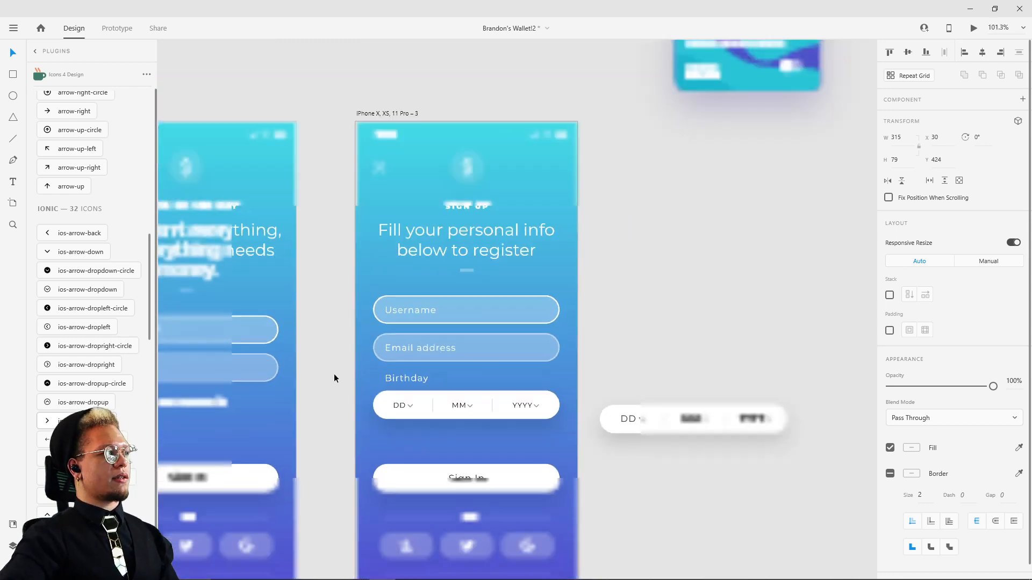
Step: Copy the "I agree on terms and conditions" text from the reference sign-up screen and place it above the new screen's Sign In button
click(652, 289)
scroll(643, 239, down, 3)
drag(629, 200, 634, 393)
scroll(557, 247, up, 3)
click(522, 194)
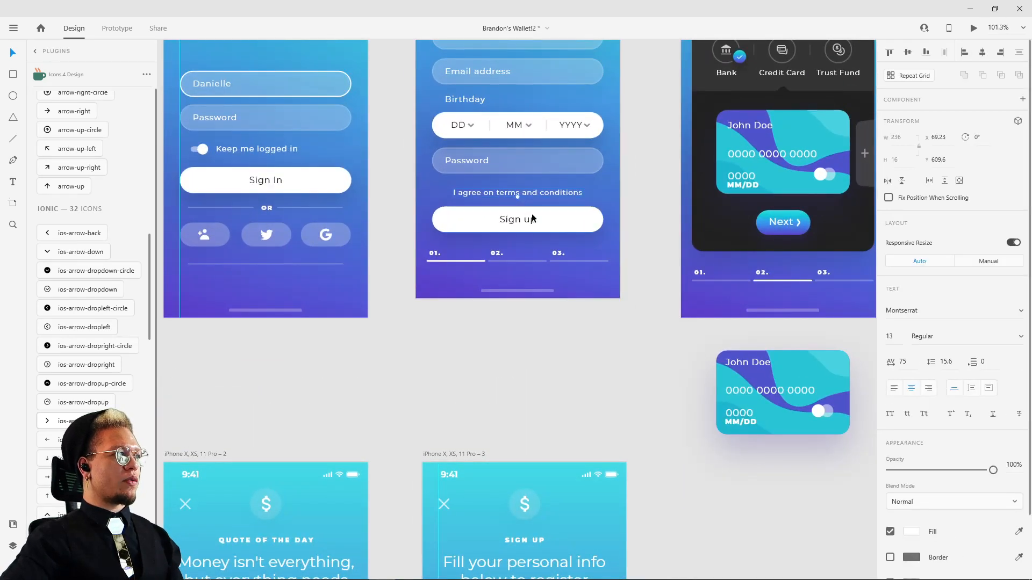
key(ctrl+c)
drag(684, 573, 610, 171)
key(ctrl+v)
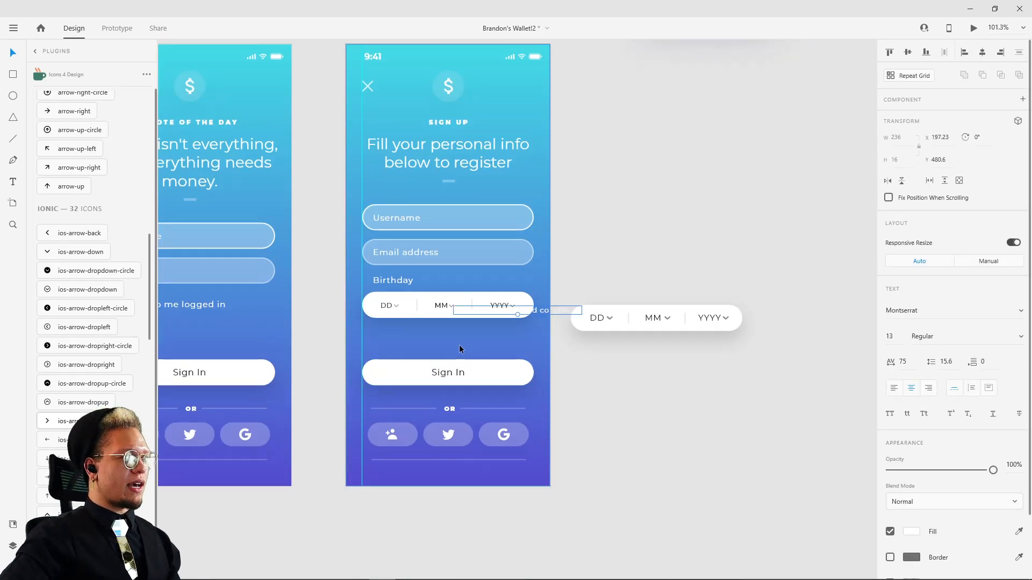
drag(540, 310, 466, 344)
scroll(566, 218, down, 3)
drag(573, 196, 574, 224)
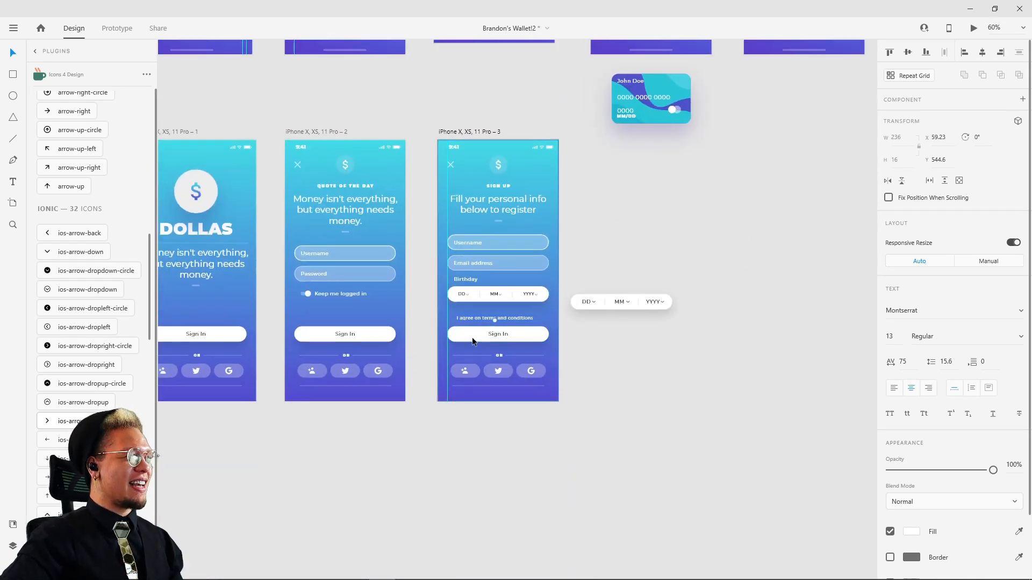
Step: Change the new screen's Sign In button label to "Sign up"
scroll(505, 340, up, 4)
click(497, 329)
double_click(498, 327)
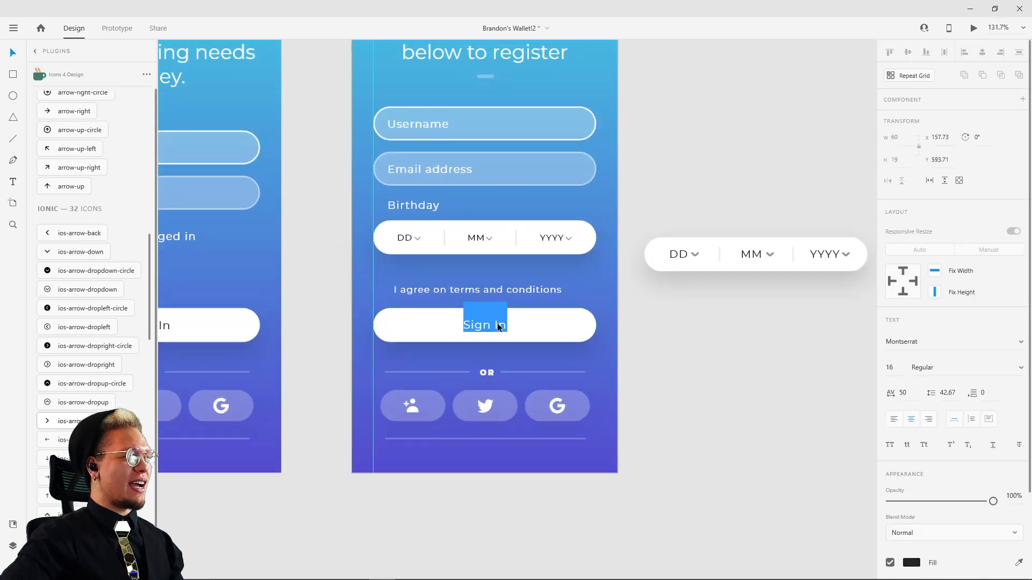
key(Escape)
click(521, 328)
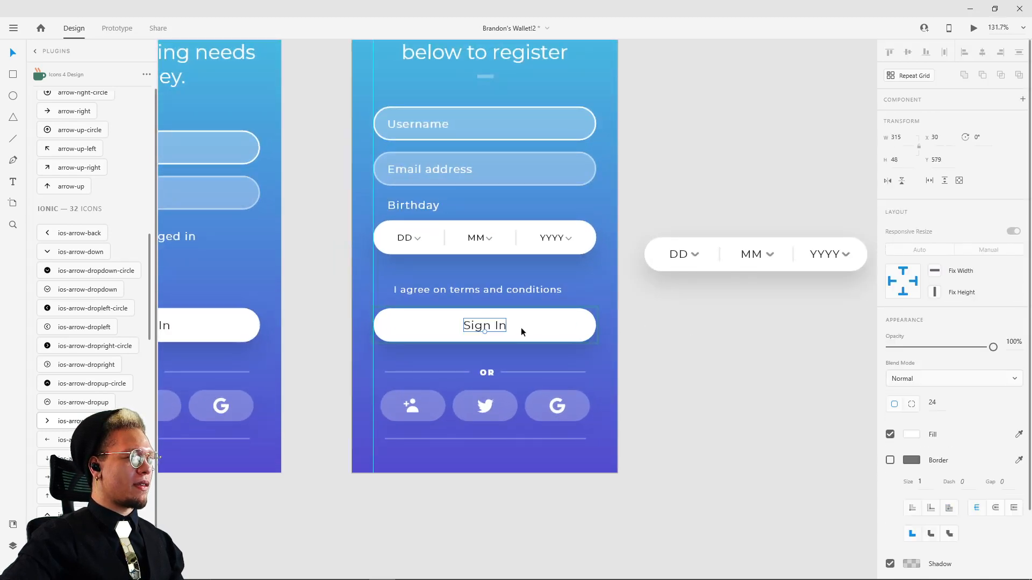
double_click(497, 325)
click(495, 325)
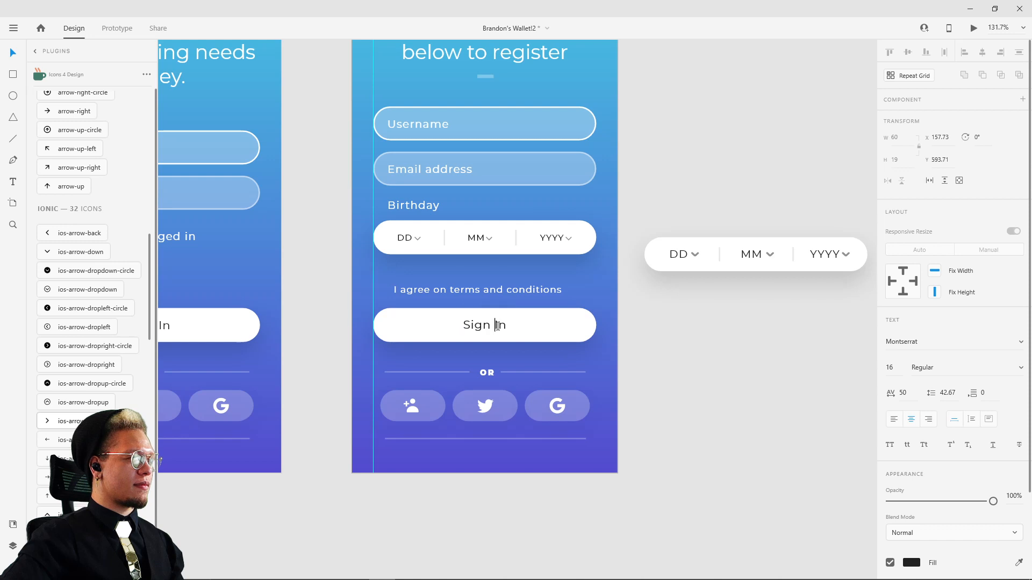
drag(495, 325, 524, 326)
text(up)
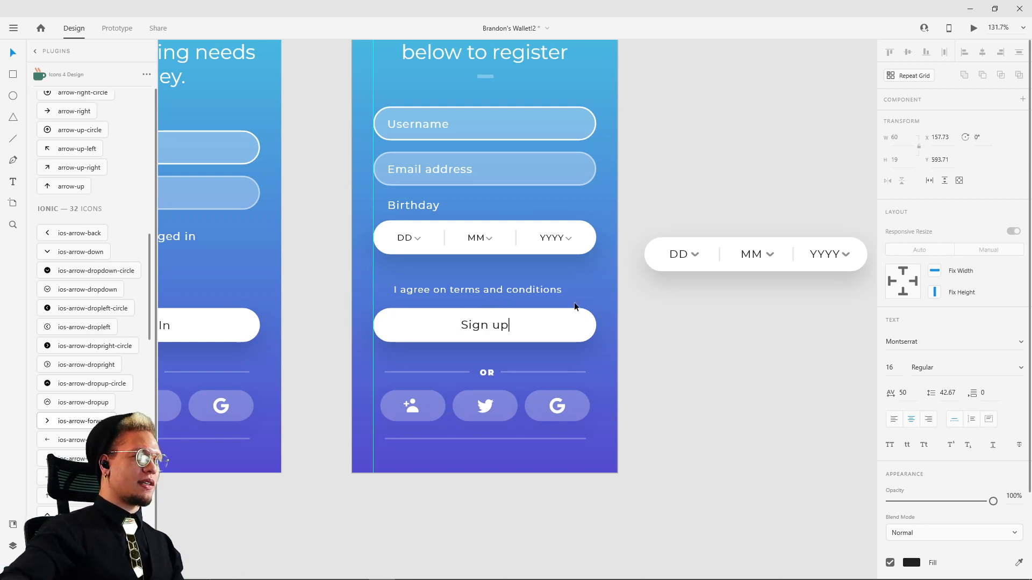
key(Escape)
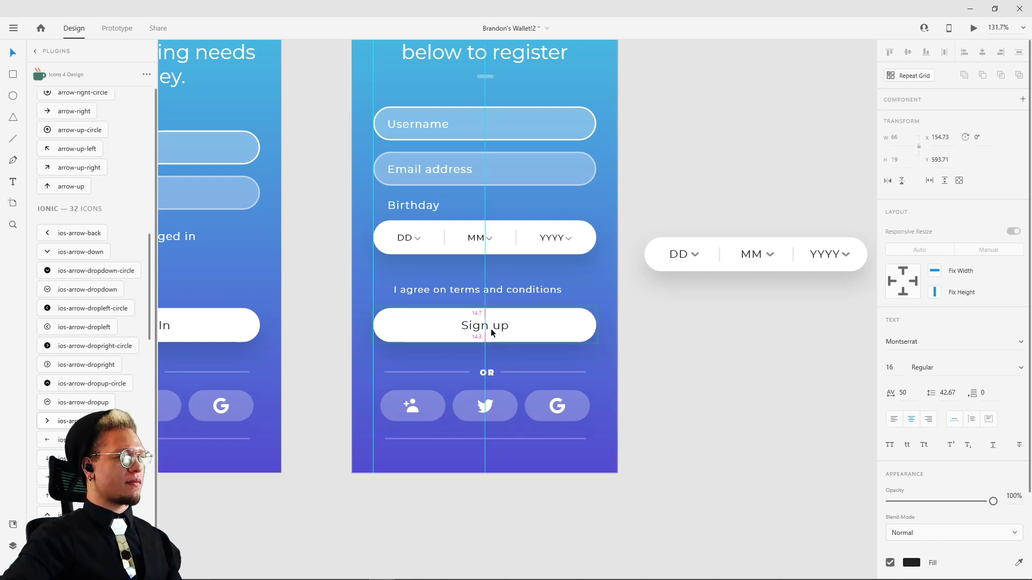
Step: Find the step indicator used on the reference sign-up screen and place the steps component from the document assets below the new sign-up screen
click(642, 341)
scroll(645, 342, down, 5)
drag(665, 230, 584, 447)
click(488, 223)
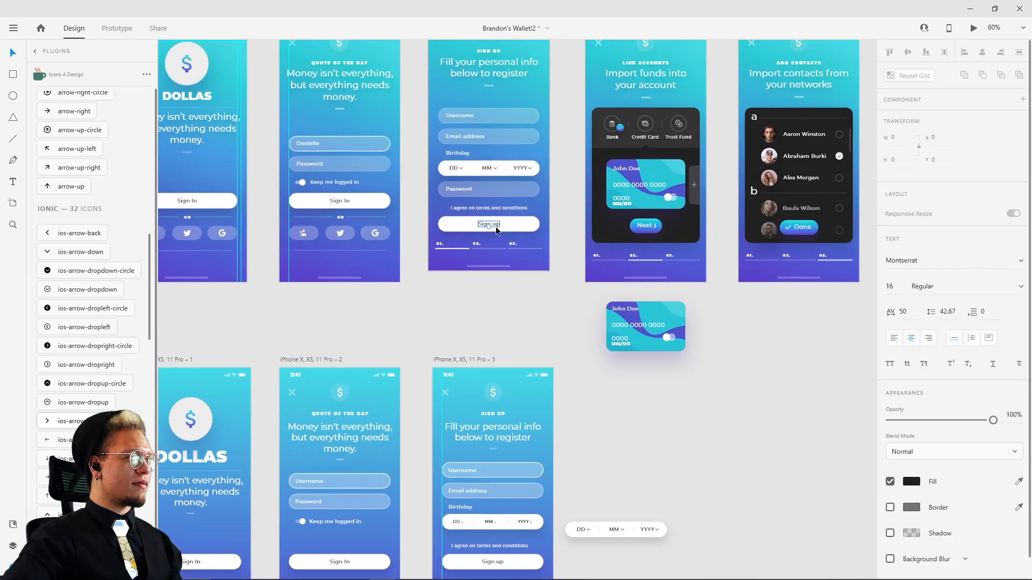
click(478, 249)
scroll(455, 250, up, 5)
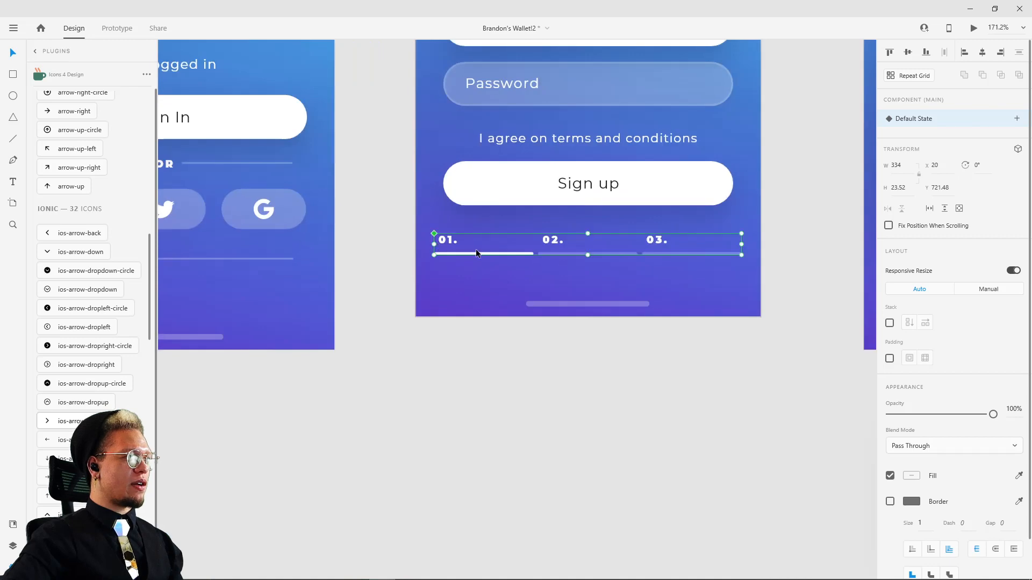
scroll(514, 337, down, 5)
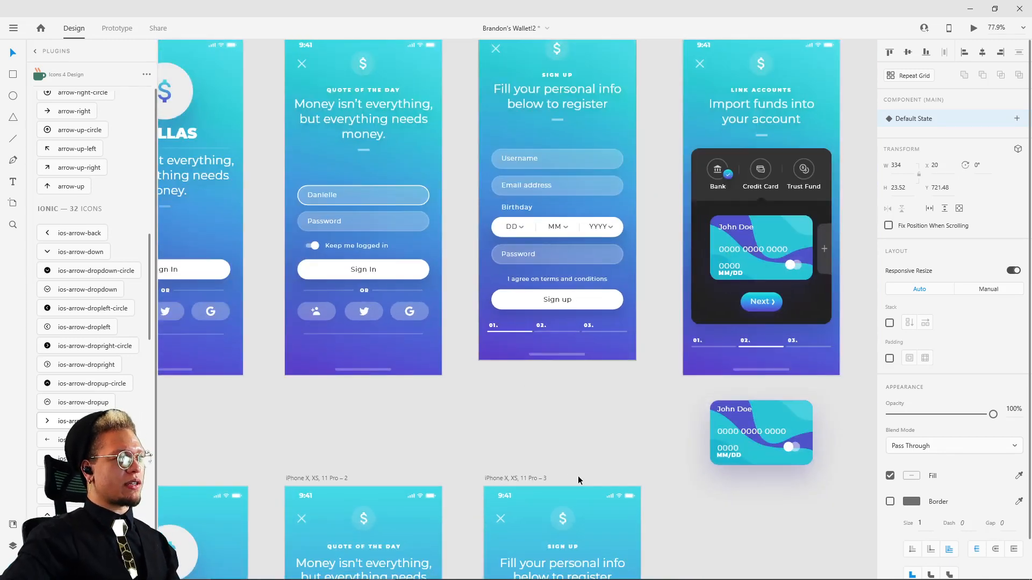
drag(578, 477, 427, 51)
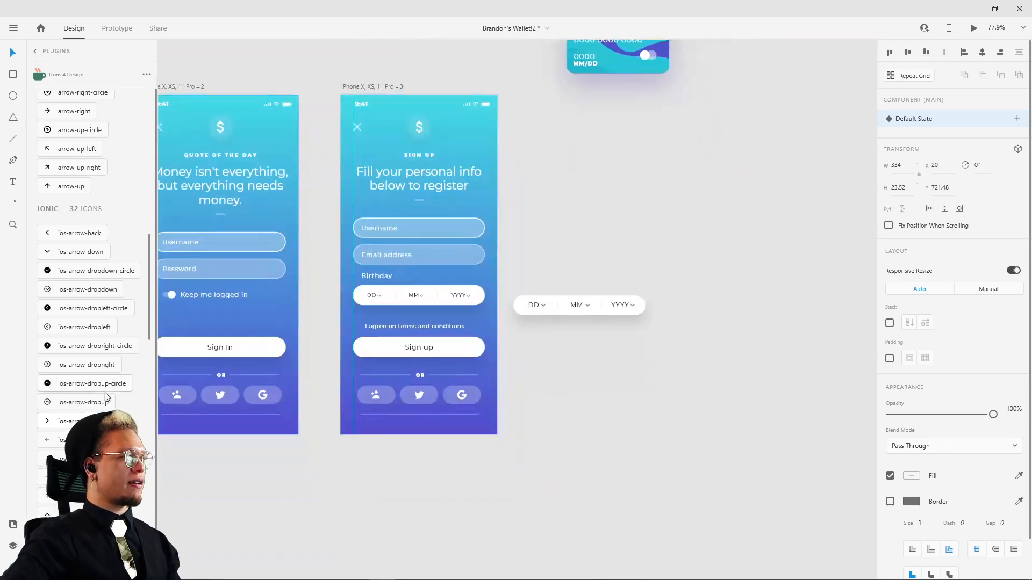
click(13, 525)
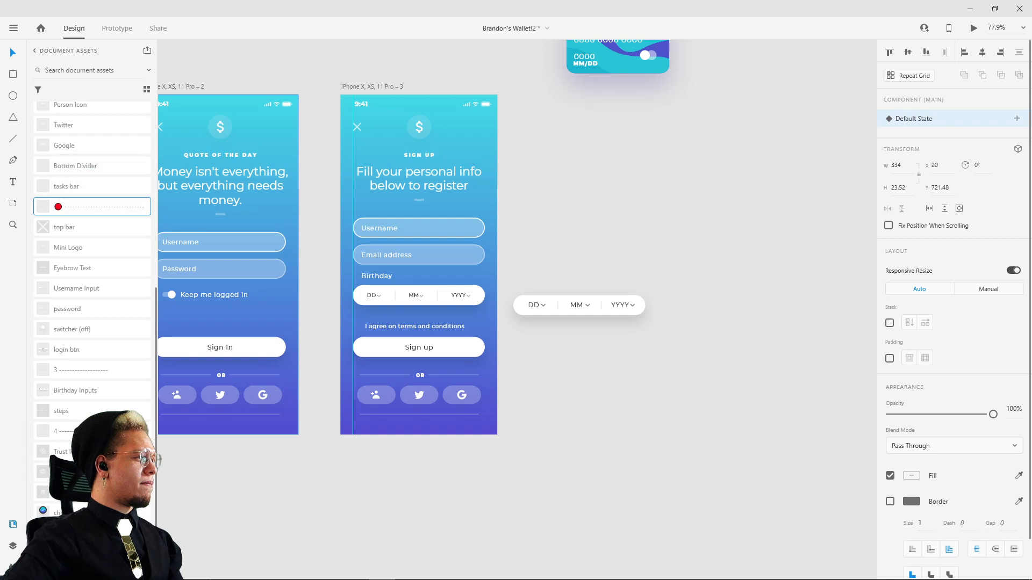
scroll(97, 148, down, 3)
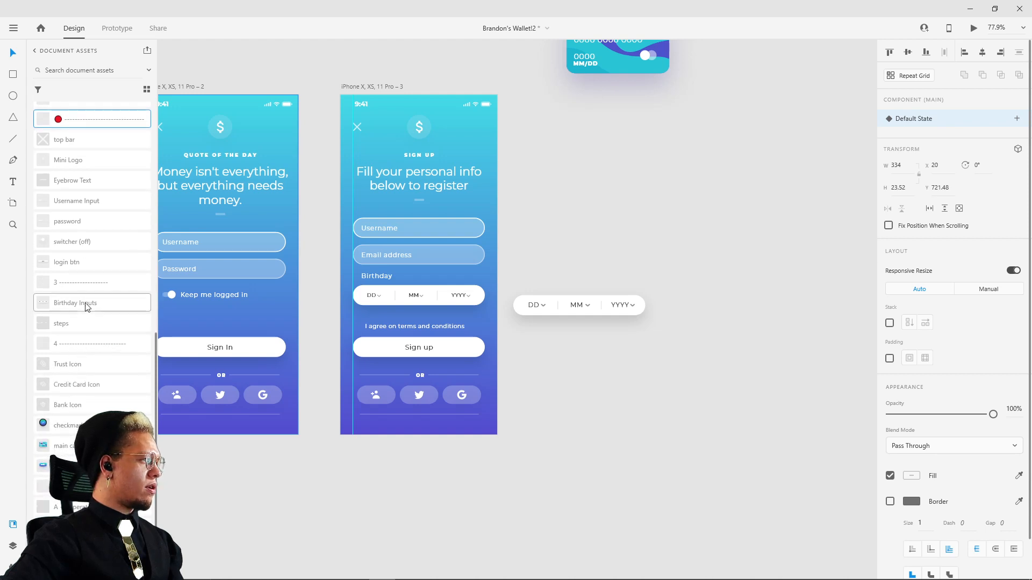
drag(70, 324, 436, 481)
scroll(414, 478, up, 5)
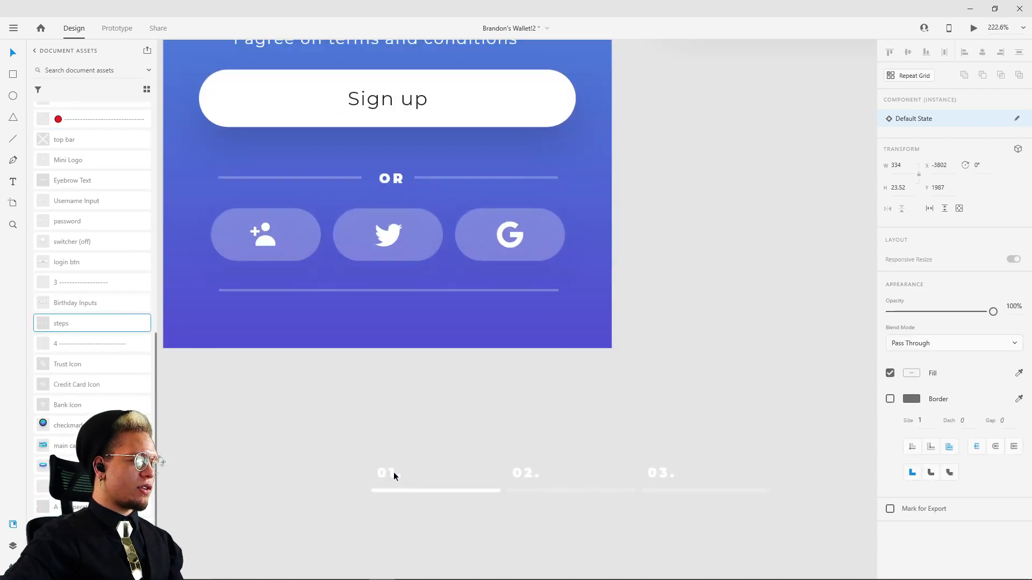
Step: Delete the new sign-up screen's OR divider, social buttons and bottom line, and move the step indicator into their place at X 21, Y 698
click(353, 290)
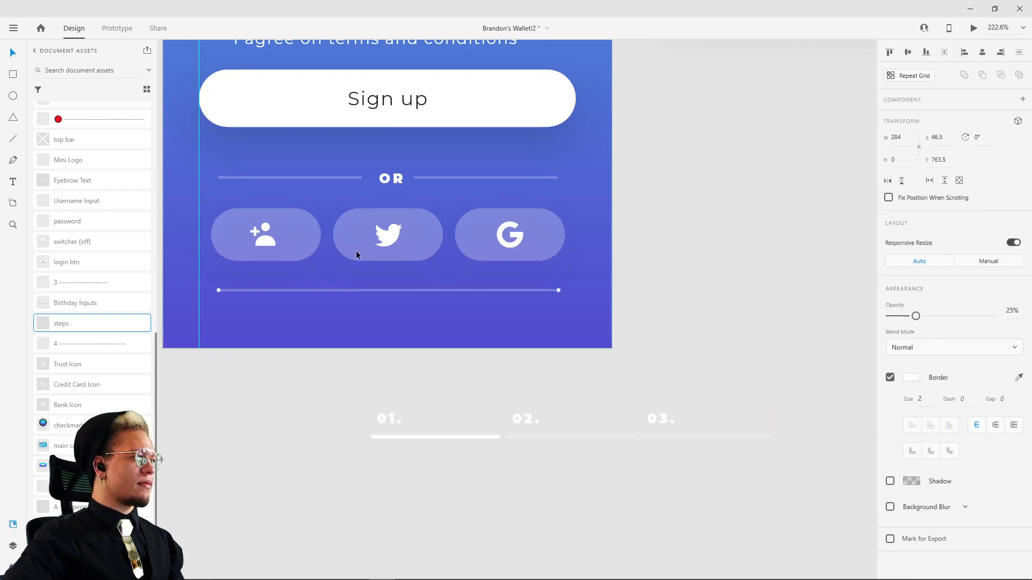
click(277, 236)
shift+click(279, 290)
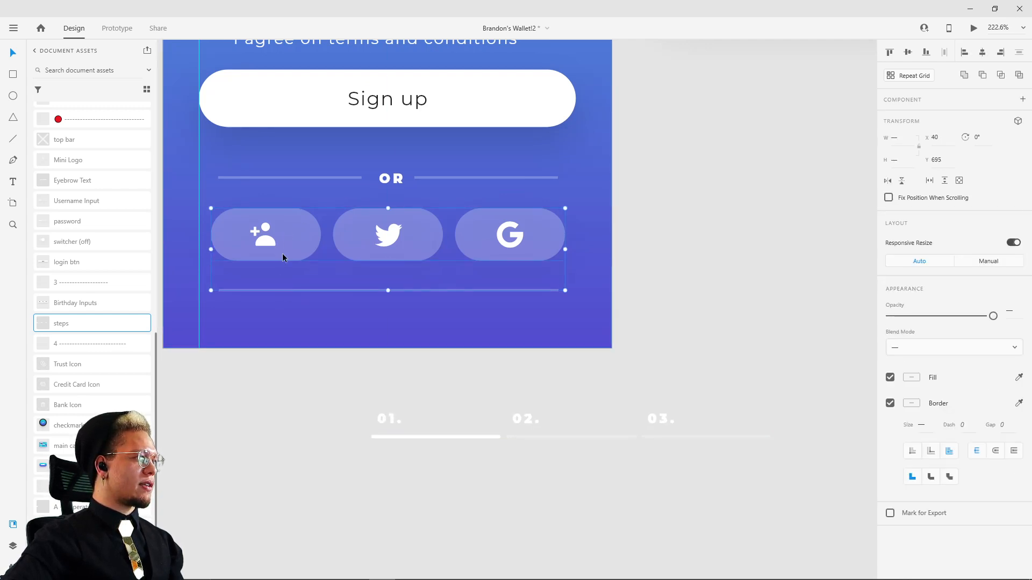
shift+click(318, 178)
key(Delete)
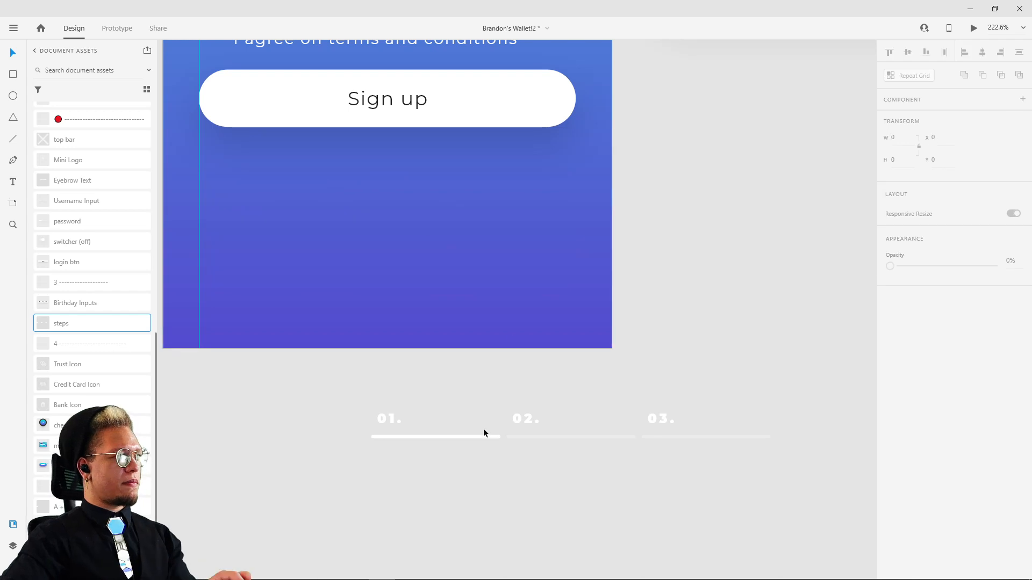
drag(469, 409, 288, 234)
Step: Copy the home indicator bar from the reference sign-up screen and paste it into the three new screens
scroll(490, 169, down, 5)
drag(661, 175, 661, 268)
scroll(640, 295, up, 9)
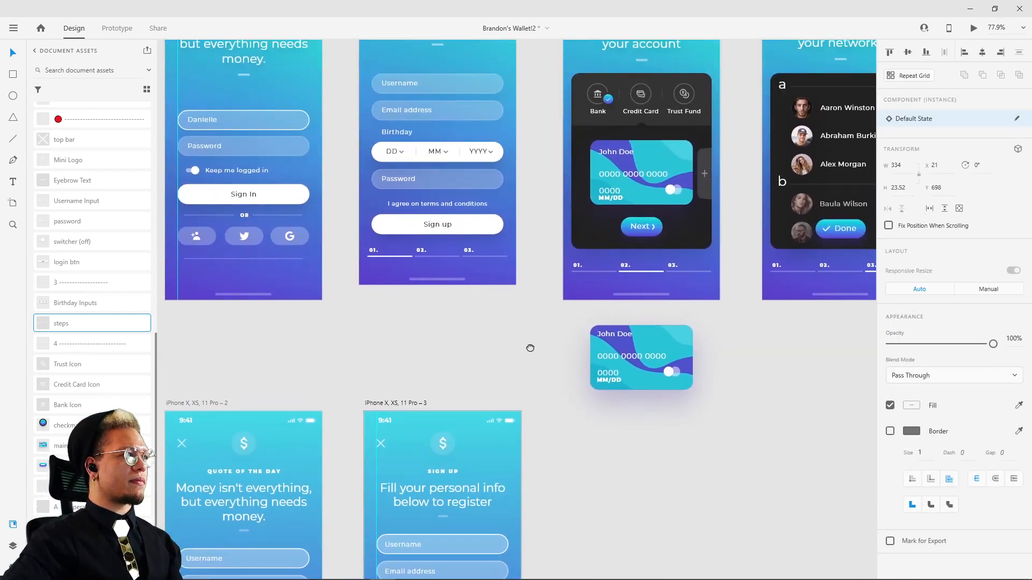
scroll(544, 401, down, 8)
scroll(577, 303, up, 7)
scroll(577, 303, left, 1)
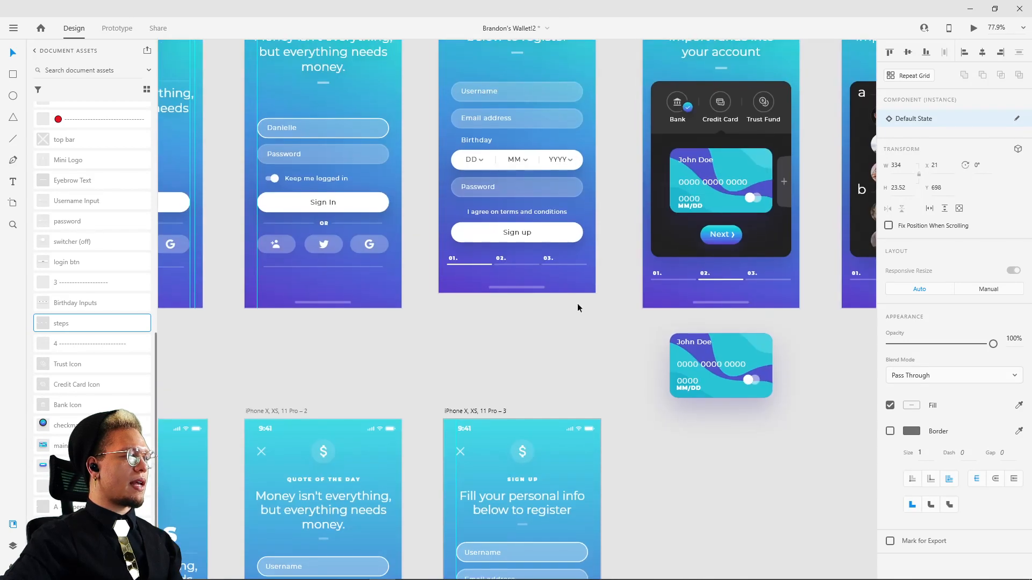
click(505, 288)
scroll(573, 362, down, 5)
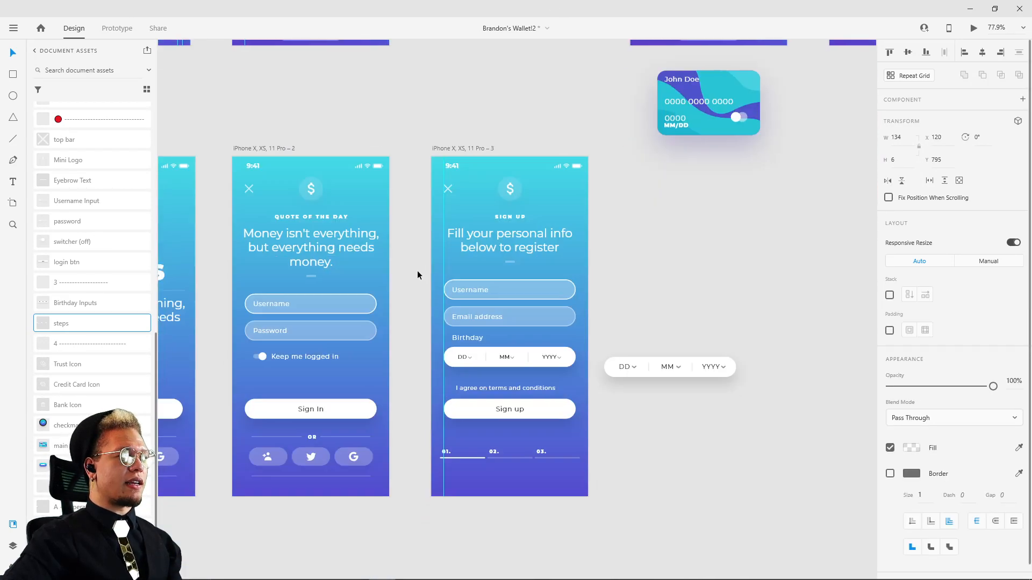
scroll(531, 359, left, 5)
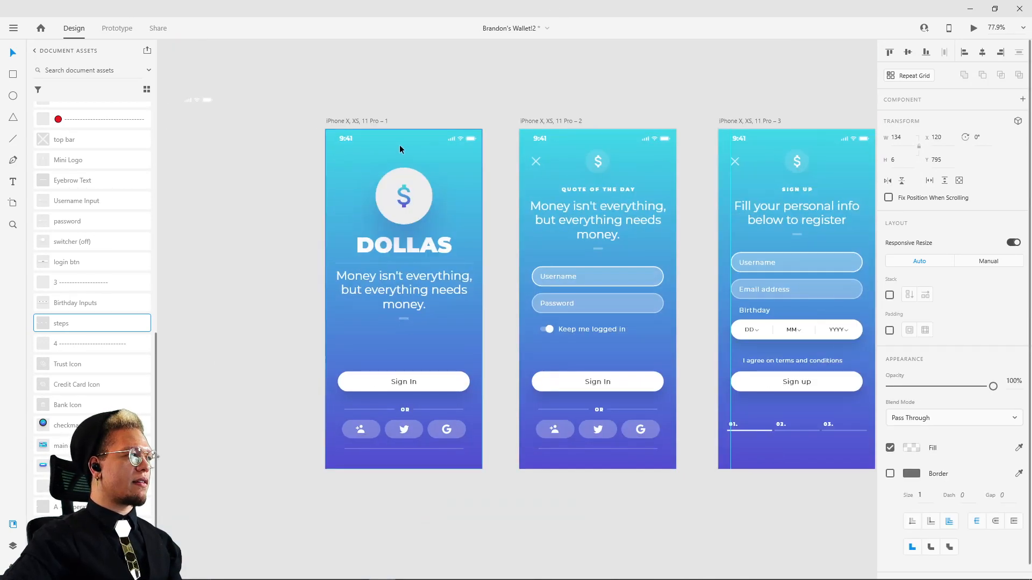
click(538, 121)
key(ctrl+v)
click(763, 121)
key(ctrl+v)
drag(725, 102, 598, 95)
click(703, 77)
drag(747, 126, 682, 102)
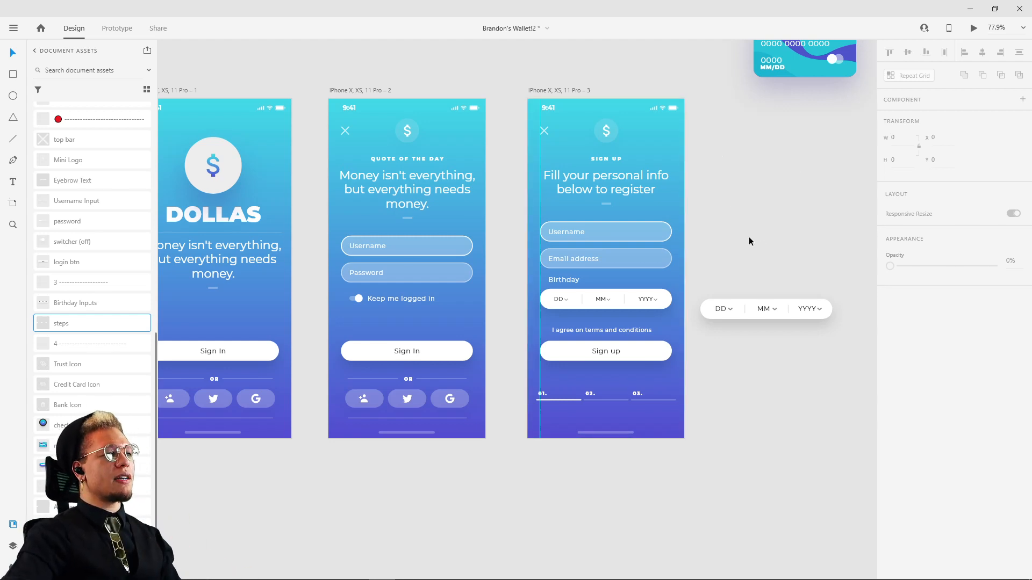
Step: Move the terms text, the Sign up button and the step indicator lower on the new sign-up screen, leaving space beneath the date row
scroll(749, 239, up, 5)
scroll(749, 239, right, 3)
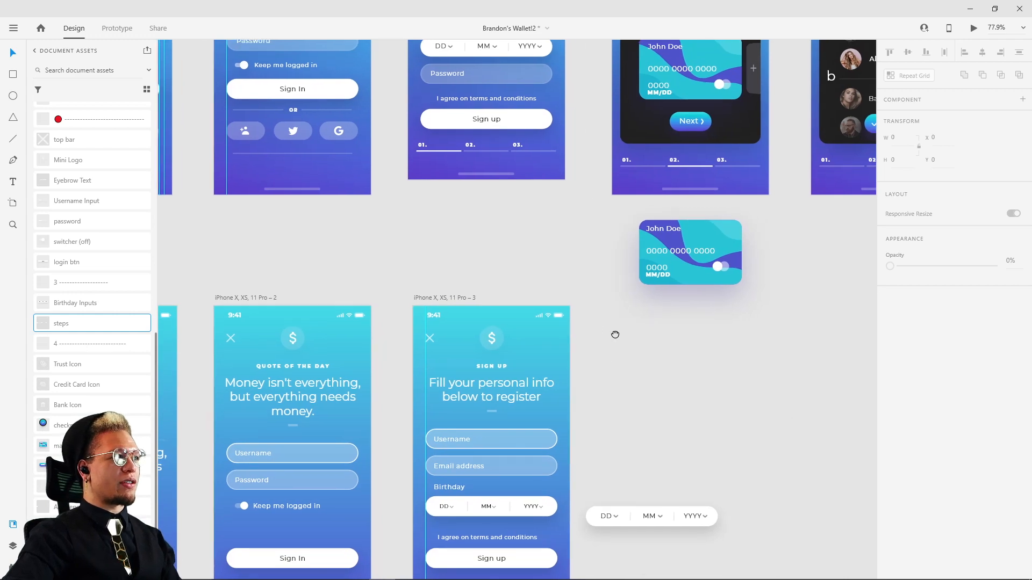
scroll(613, 376, up, 2)
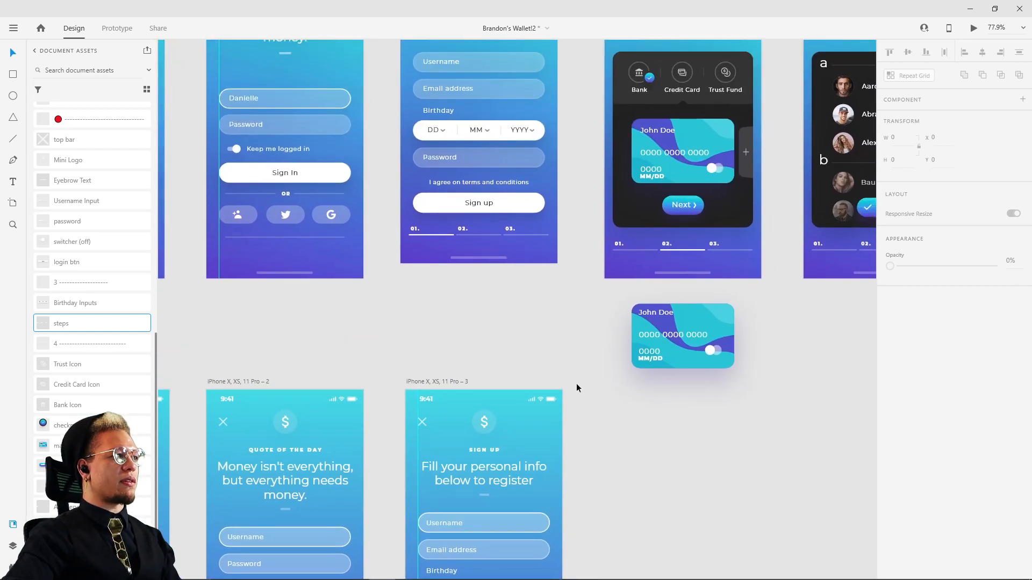
scroll(576, 383, down, 8)
click(508, 290)
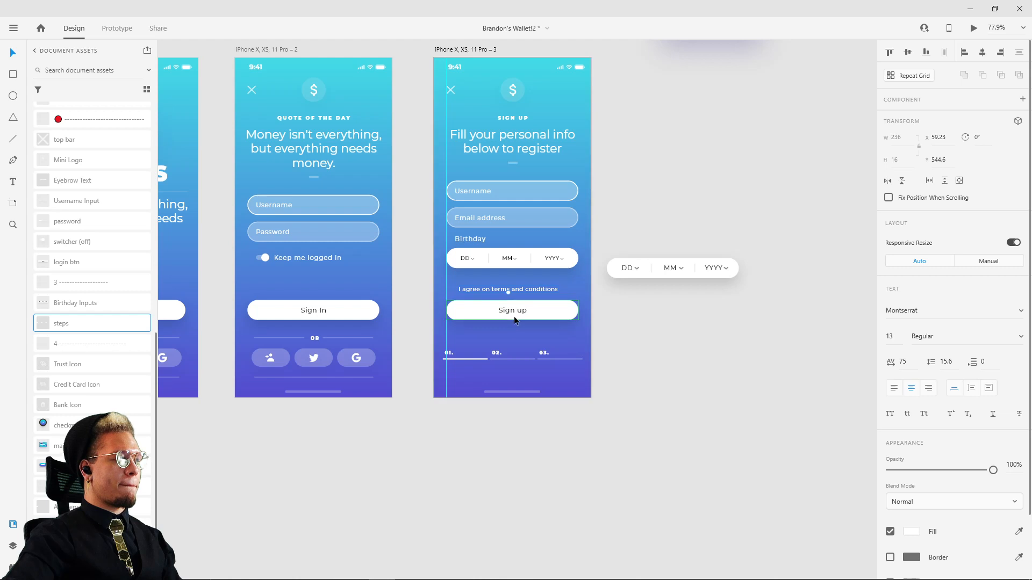
shift+click(517, 319)
drag(549, 320, 498, 366)
shift+click(510, 359)
Step: Duplicate the Email address field and place the copy below the birthday date row at X 30, Y 519
click(488, 231)
scroll(489, 231, up, 5)
click(480, 223)
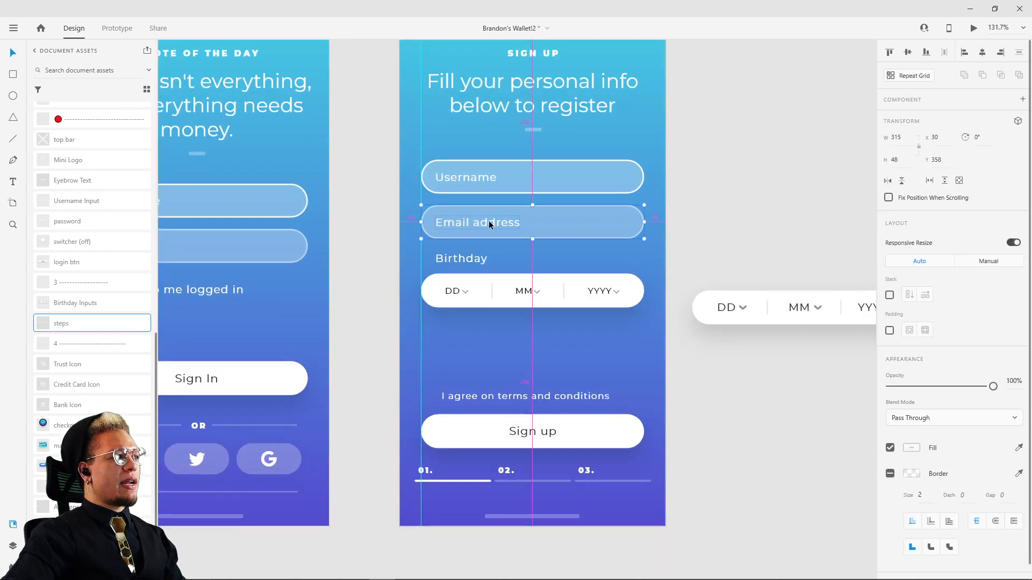
drag(489, 220, 498, 334)
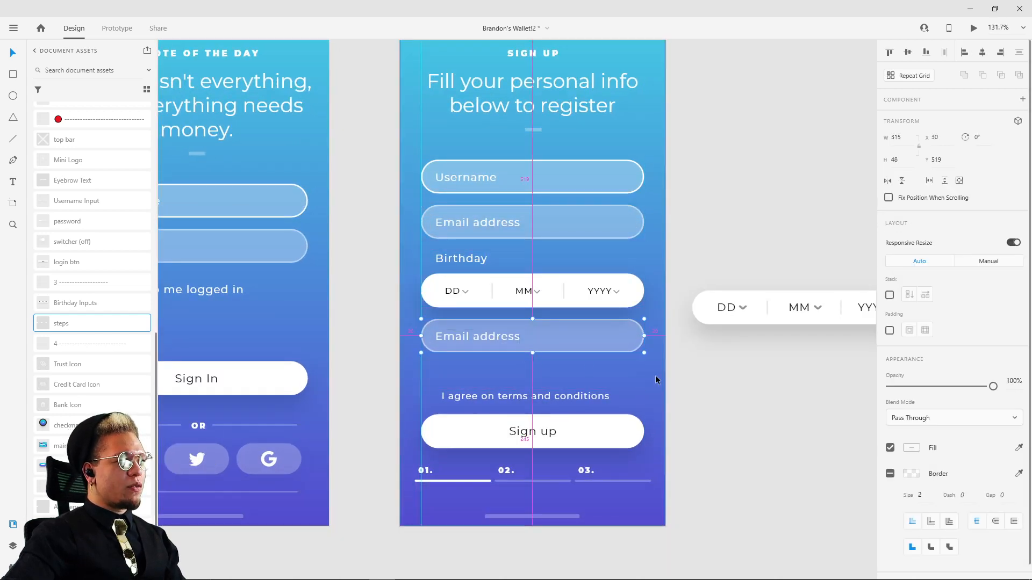
click(753, 391)
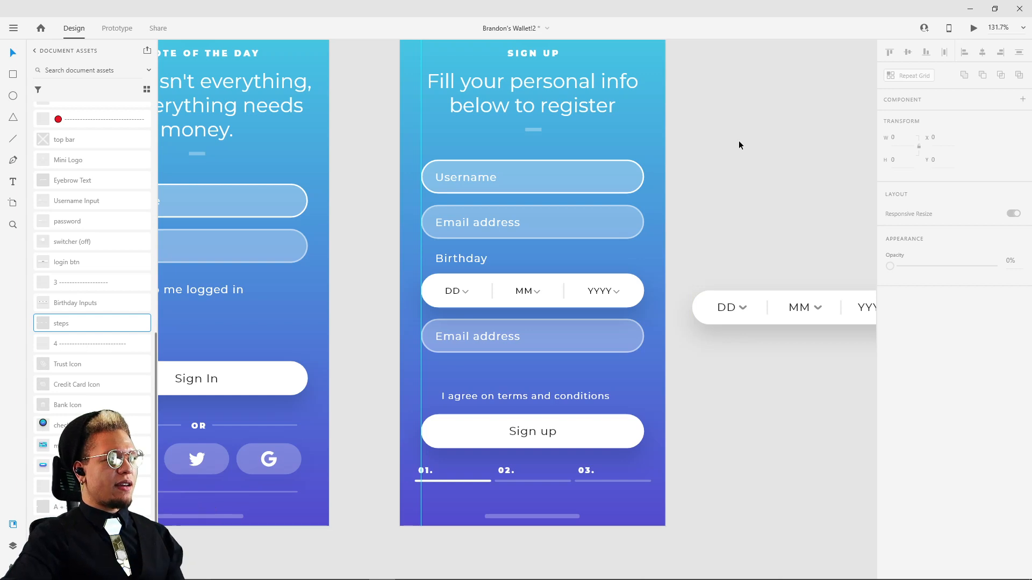
Step: Change the label of the duplicated field below the date row to "Password"
scroll(739, 143, down, 5)
scroll(621, 129, down, 3)
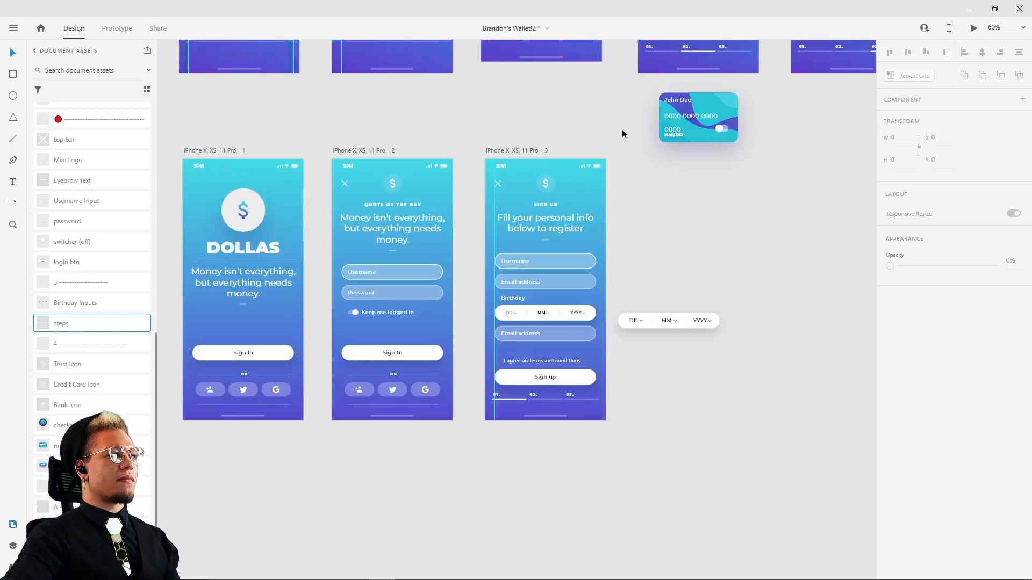
scroll(576, 319, up, 6)
click(430, 382)
click(430, 382)
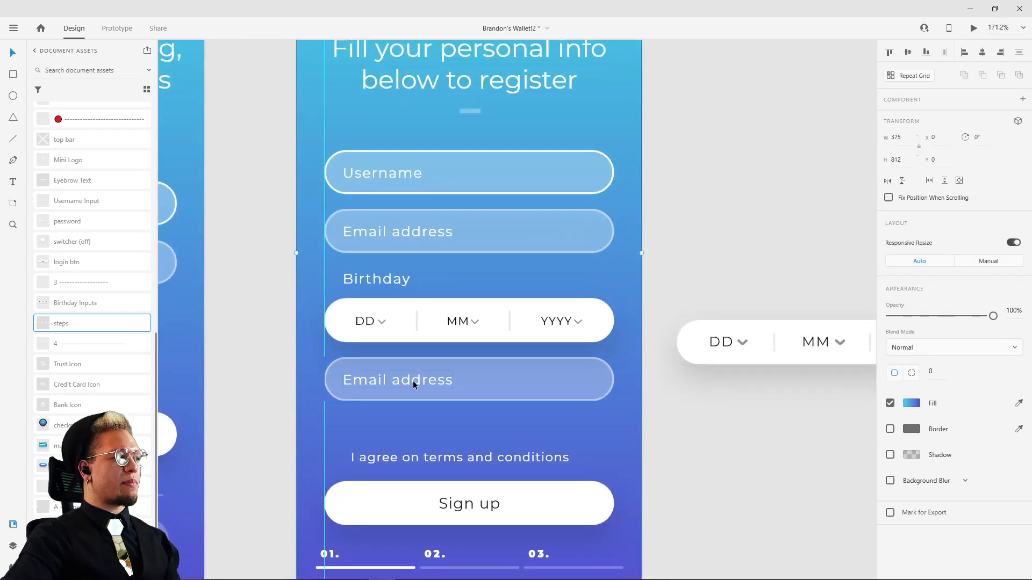
double_click(413, 381)
double_click(411, 381)
text(Password)
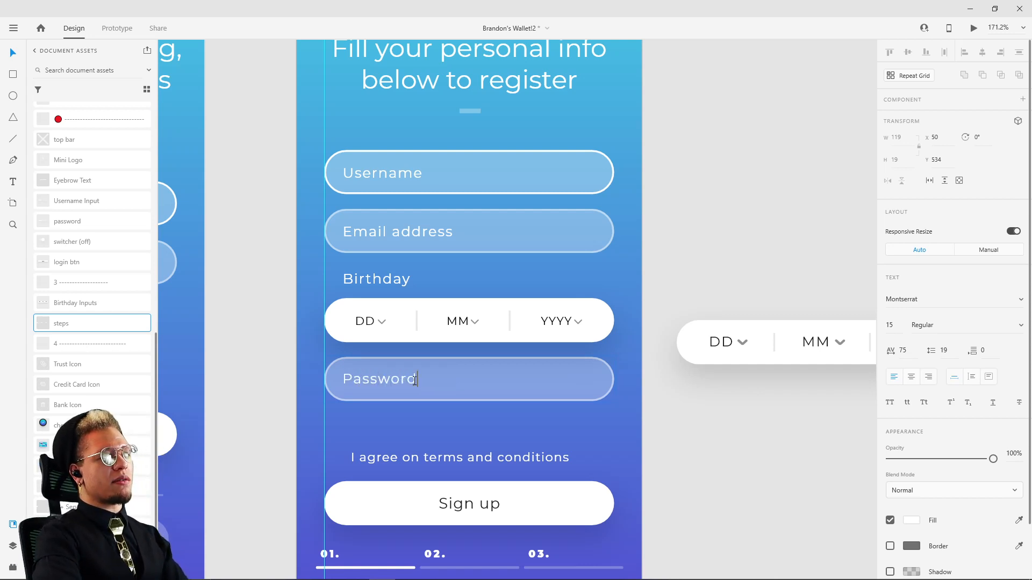
key(Escape)
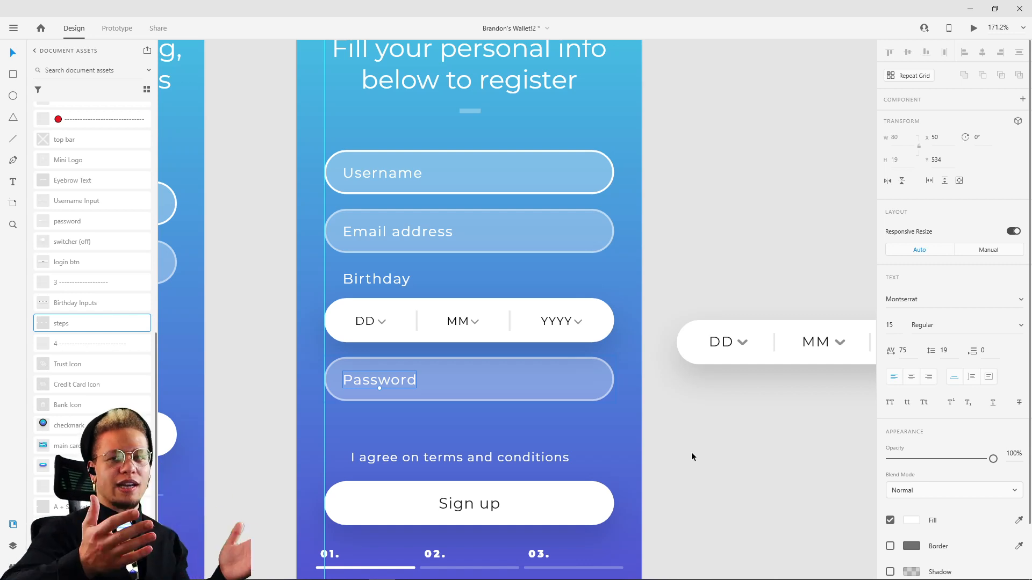
click(696, 453)
scroll(644, 376, down, 3)
scroll(644, 375, down, 1)
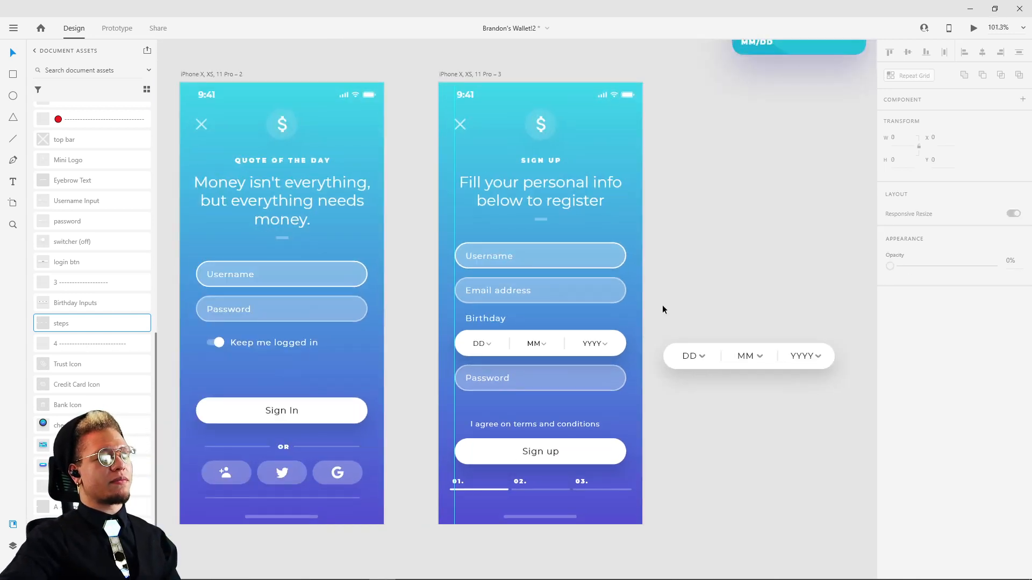
scroll(550, 549, up, 7)
drag(529, 417, 519, 395)
key(ctrl+z)
click(691, 558)
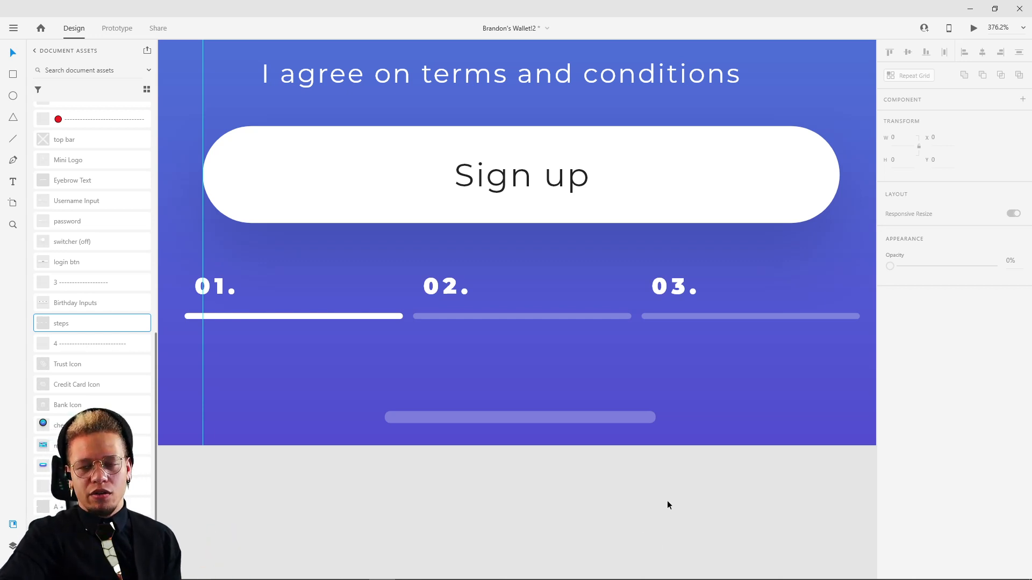
Step: Compare the fields and spacing of the new sign-up screen with those of the reference sign-up screen
scroll(666, 501, down, 10)
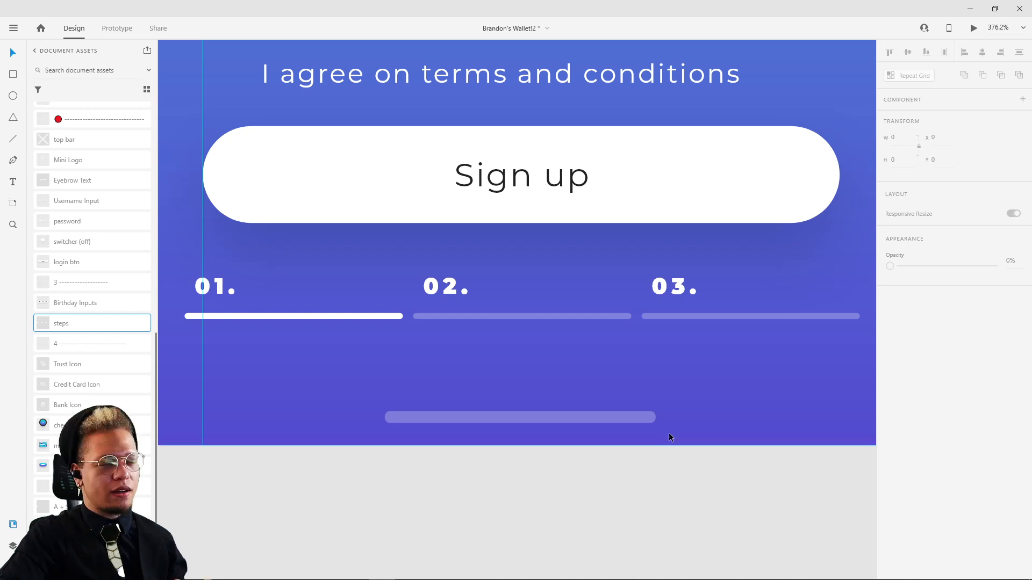
scroll(647, 300, up, 12)
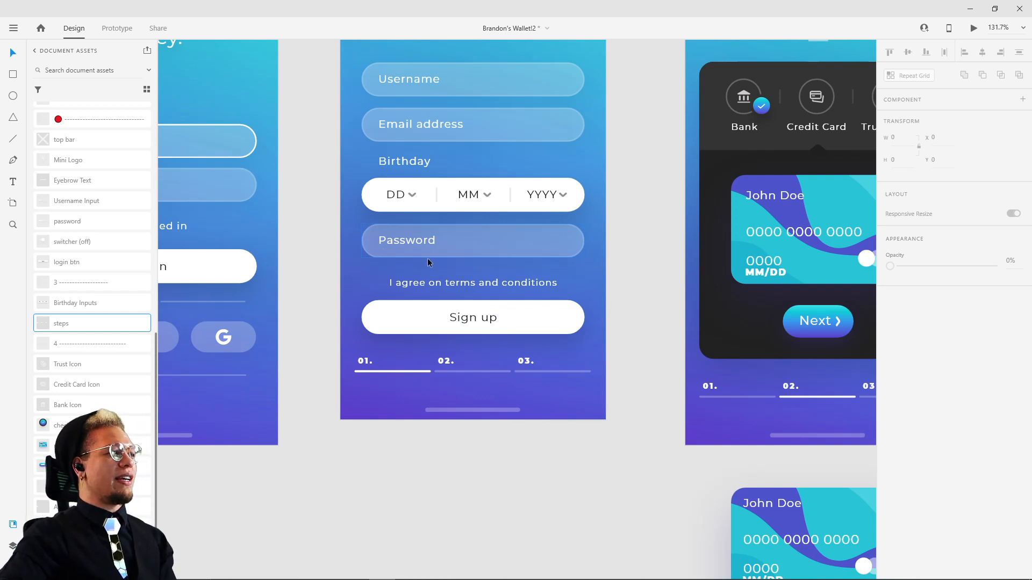
drag(611, 495, 627, 342)
scroll(624, 279, down, 5)
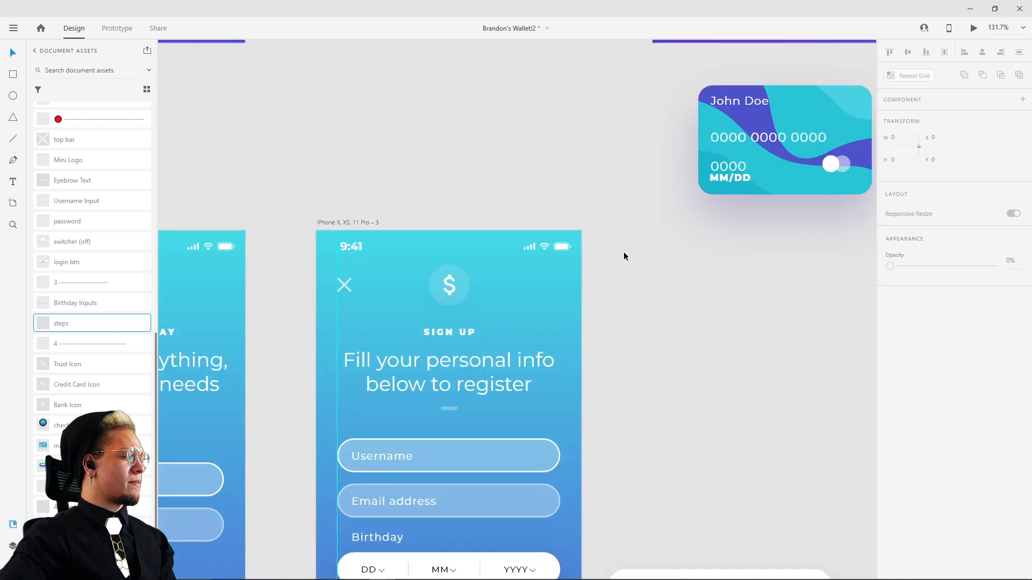
ctrl+scroll(607, 279, down, 3)
scroll(612, 258, down, 3)
scroll(613, 250, down, 2)
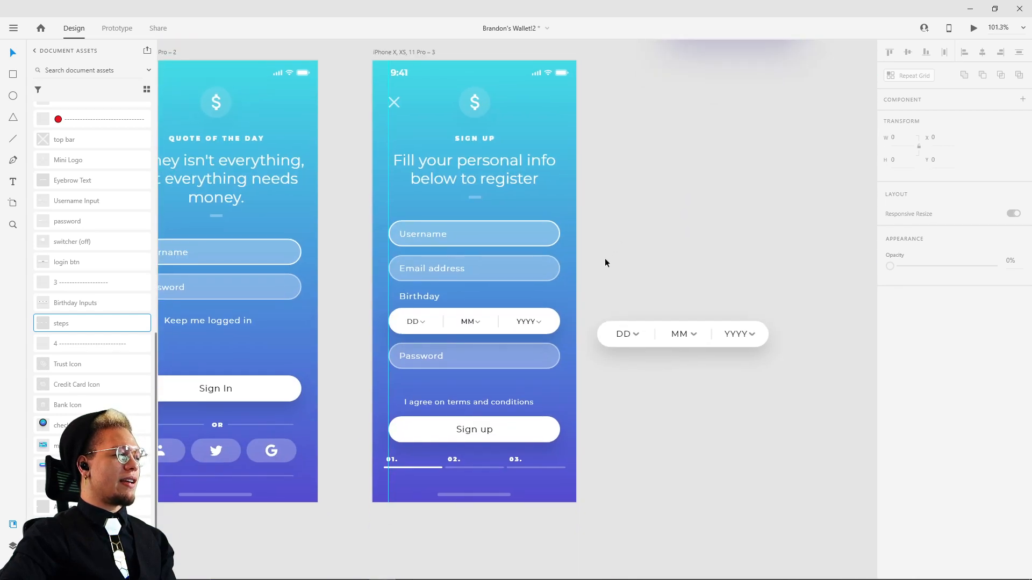
click(486, 354)
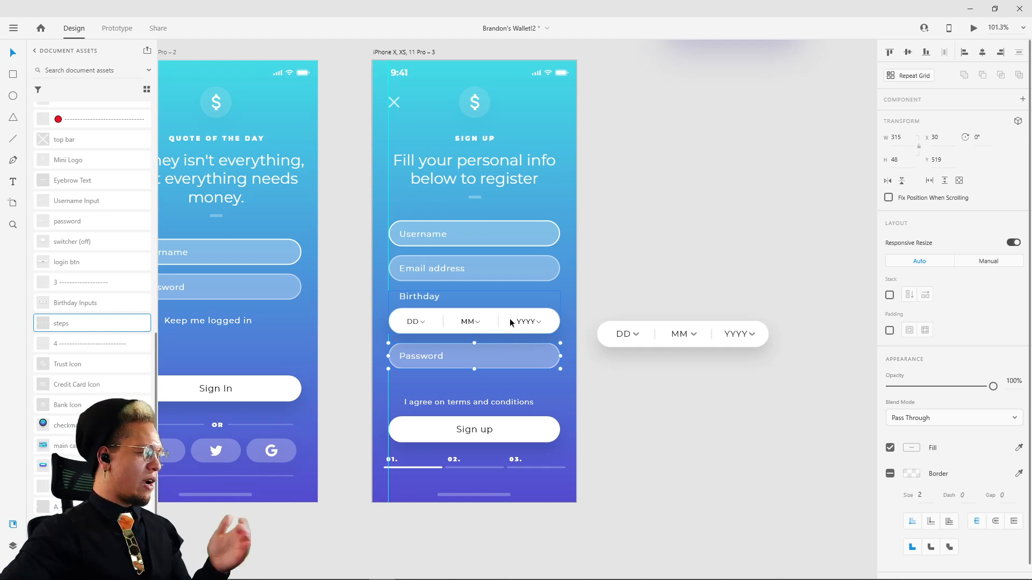
click(613, 239)
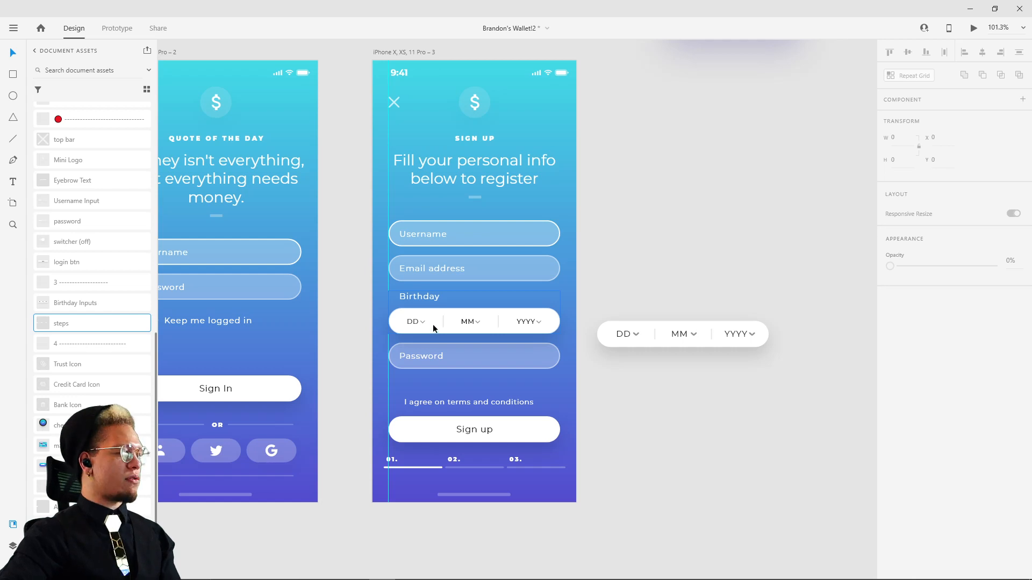
Step: Compare the birthday row, Password field and spacing of the new sign-up screen with the reference sign-up screen
drag(600, 164, 583, 457)
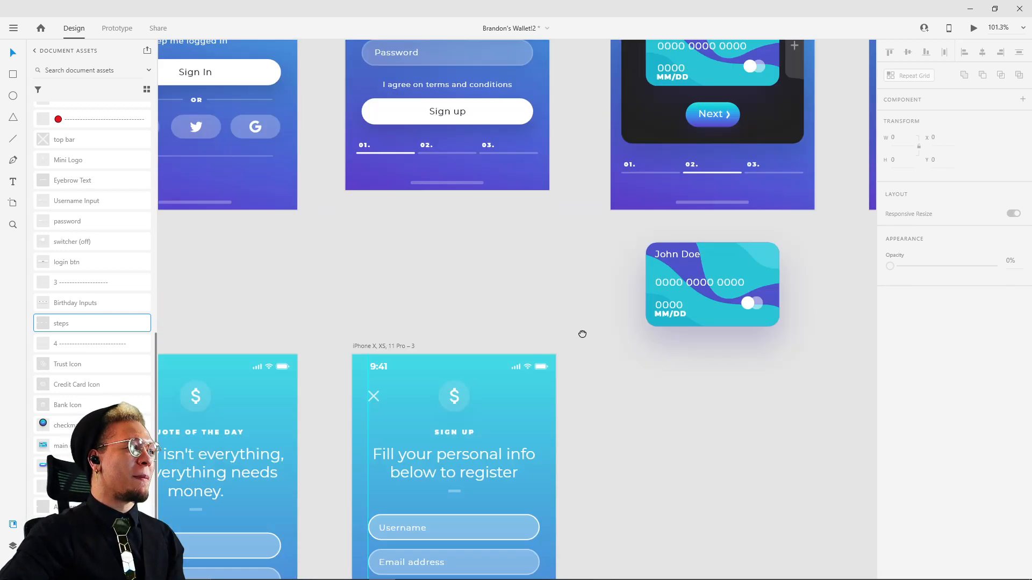
drag(571, 91, 584, 349)
click(382, 245)
shift+click(399, 269)
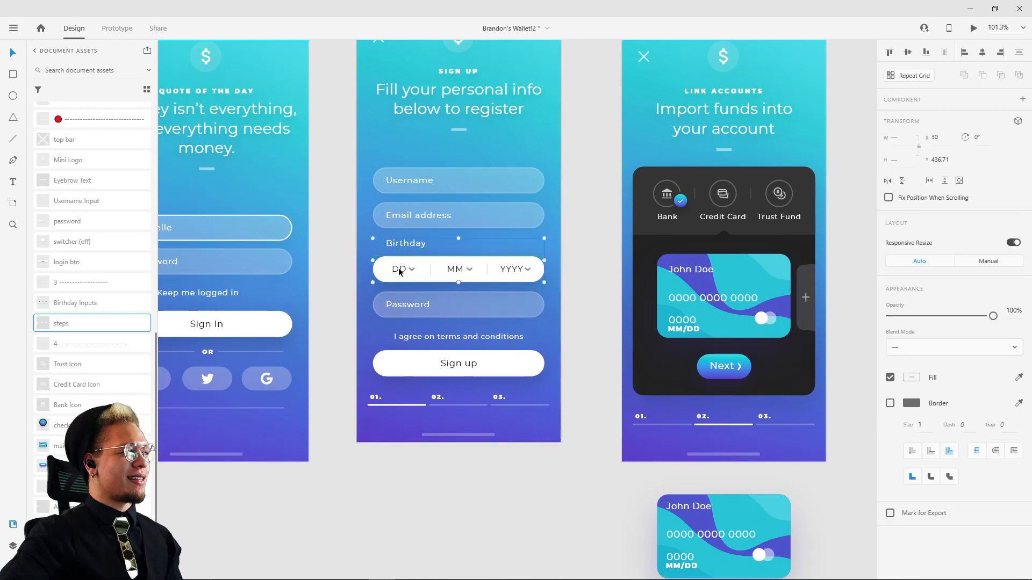
shift+click(407, 309)
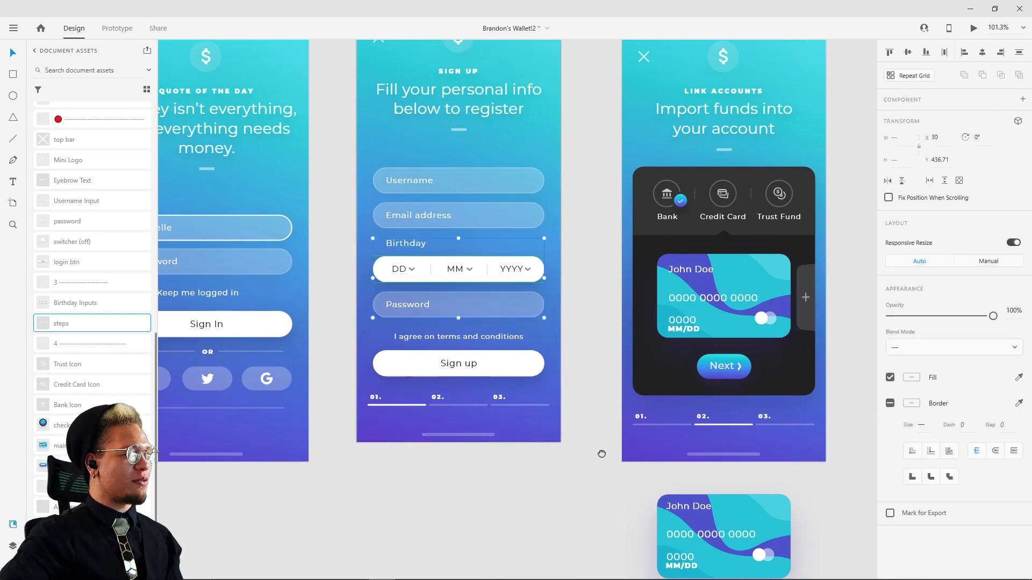
scroll(602, 454, down, 10)
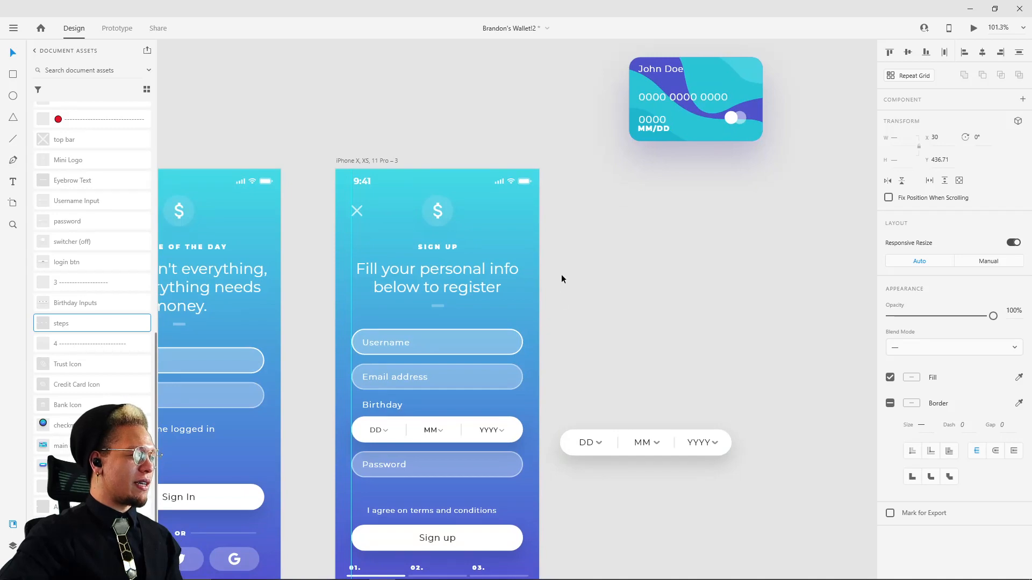
scroll(561, 274, up, 5)
scroll(560, 339, down, 3)
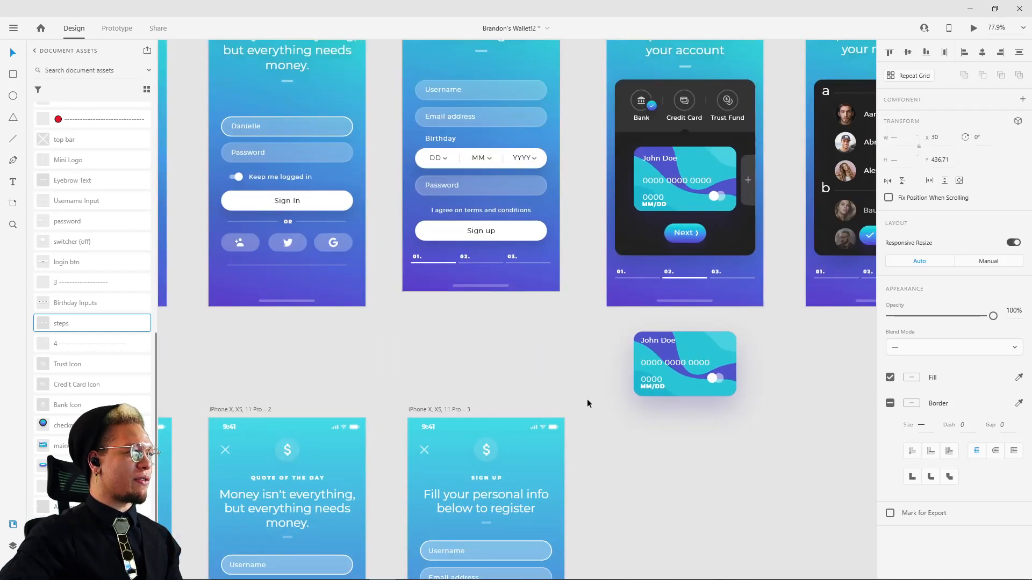
scroll(587, 399, down, 5)
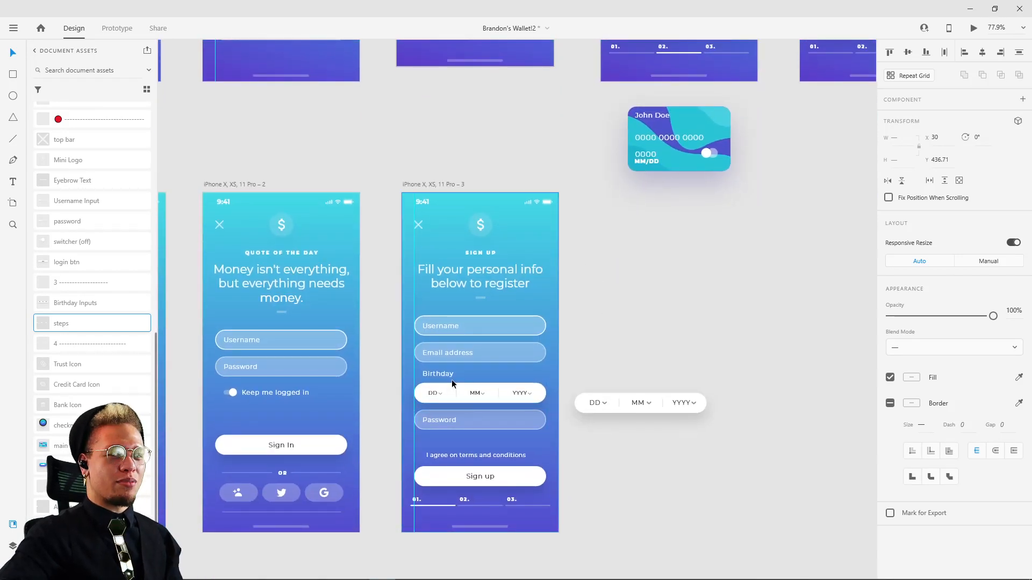
scroll(508, 248, up, 4)
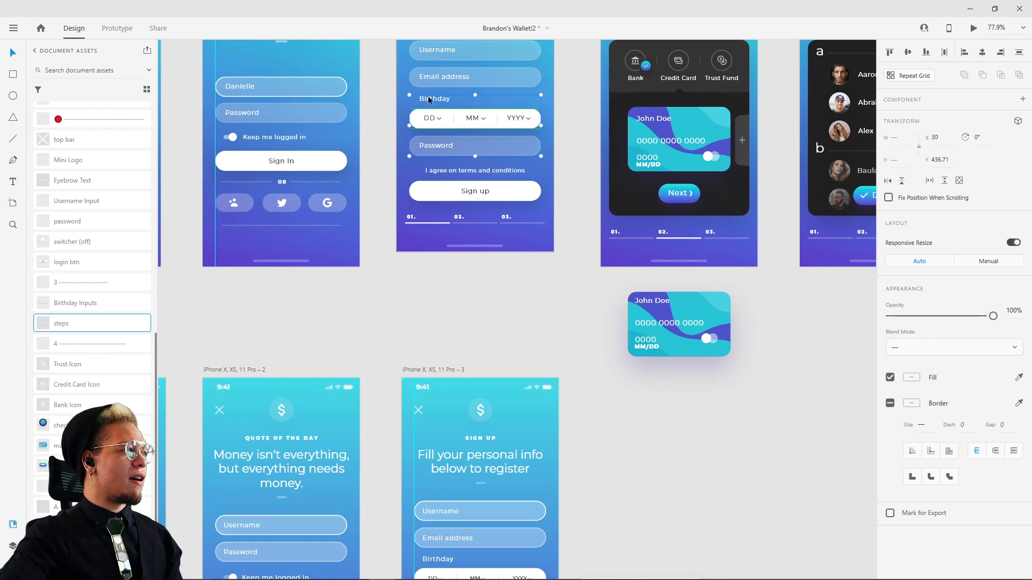
scroll(575, 369, down, 4)
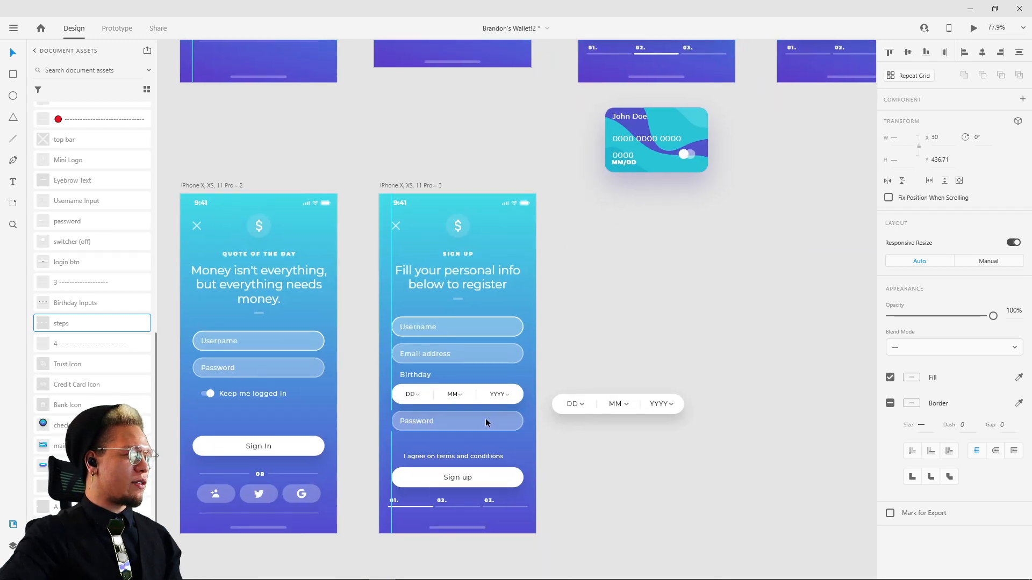
Step: Move the Birthday label, date row and Password field slightly lower on the new sign-up screen
drag(548, 215, 552, 275)
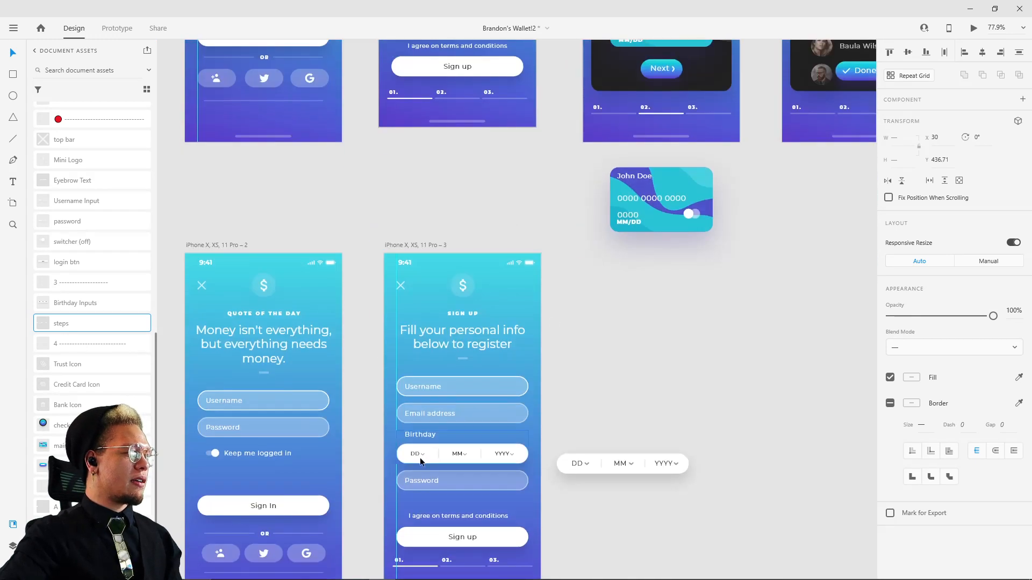
click(420, 456)
drag(431, 478, 432, 482)
click(656, 336)
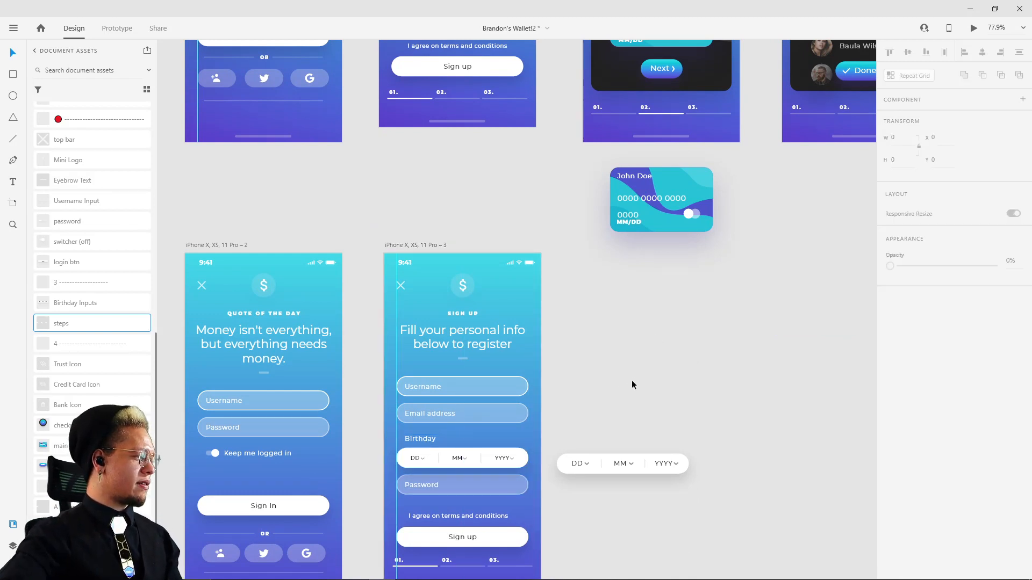
Step: Duplicate the new sign-up screen's step indicator and place the copy beside the artboard at about X 437, Y 726
scroll(631, 379, down, 1)
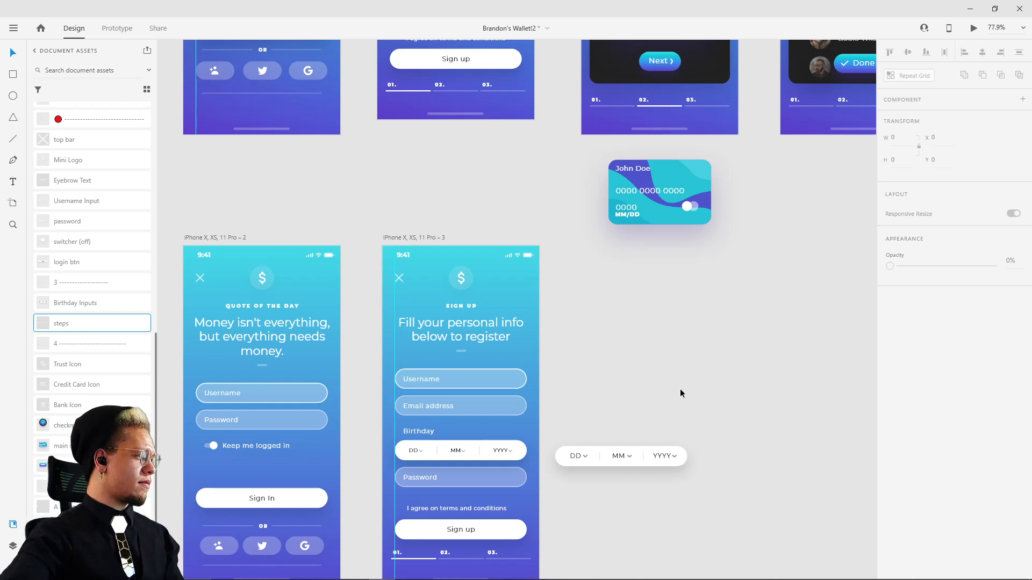
scroll(562, 316, down, 4)
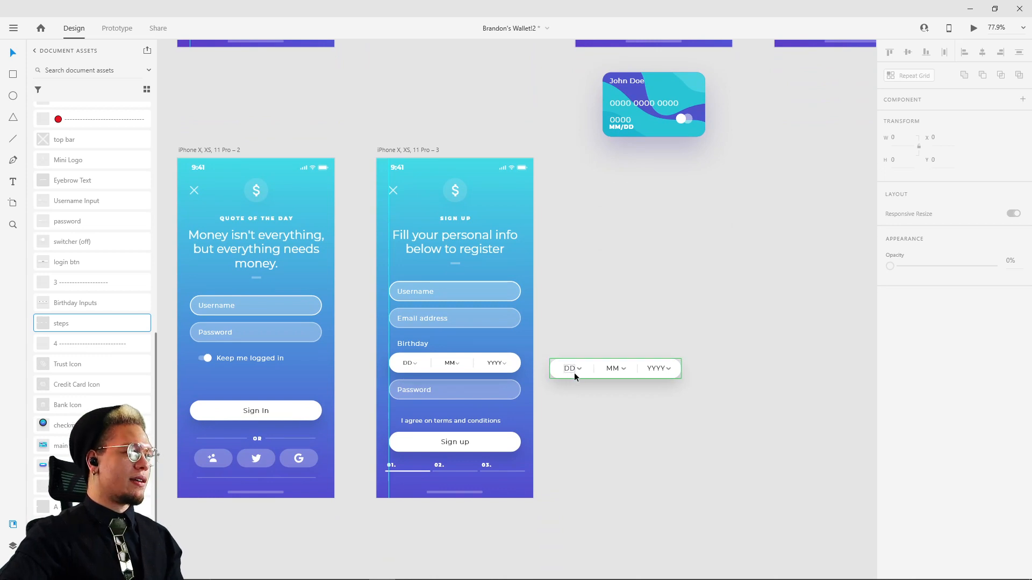
scroll(574, 372, down, 3)
click(490, 408)
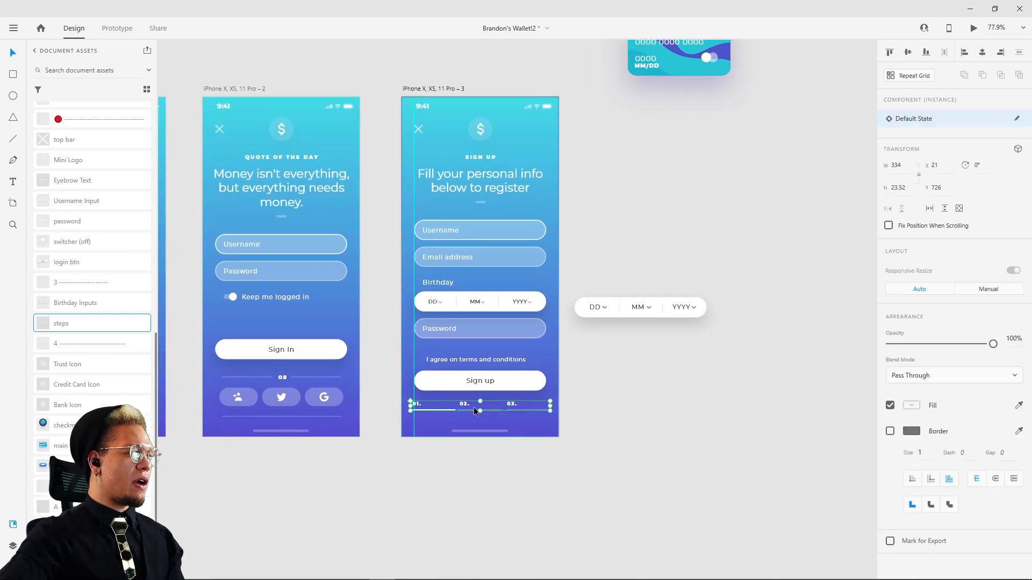
drag(463, 405, 635, 415)
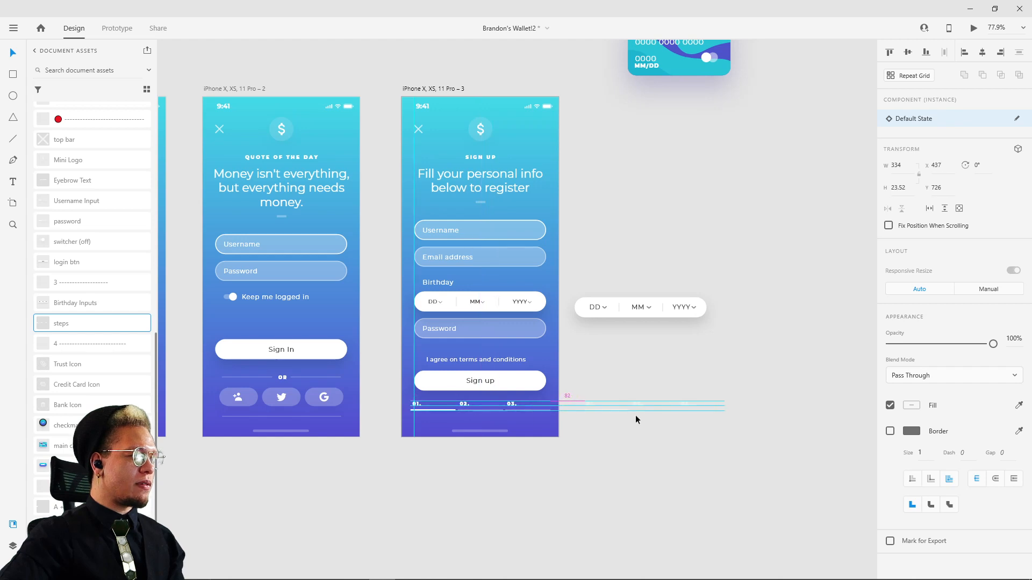
Step: Draw a rectangle about 573 by 187 on the empty canvas below the step indicator copy and fill it with turquoise
key(r)
mouse_move(585, 492)
mouse_down()
mouse_move(698, 510)
mouse_move(825, 569)
mouse_up()
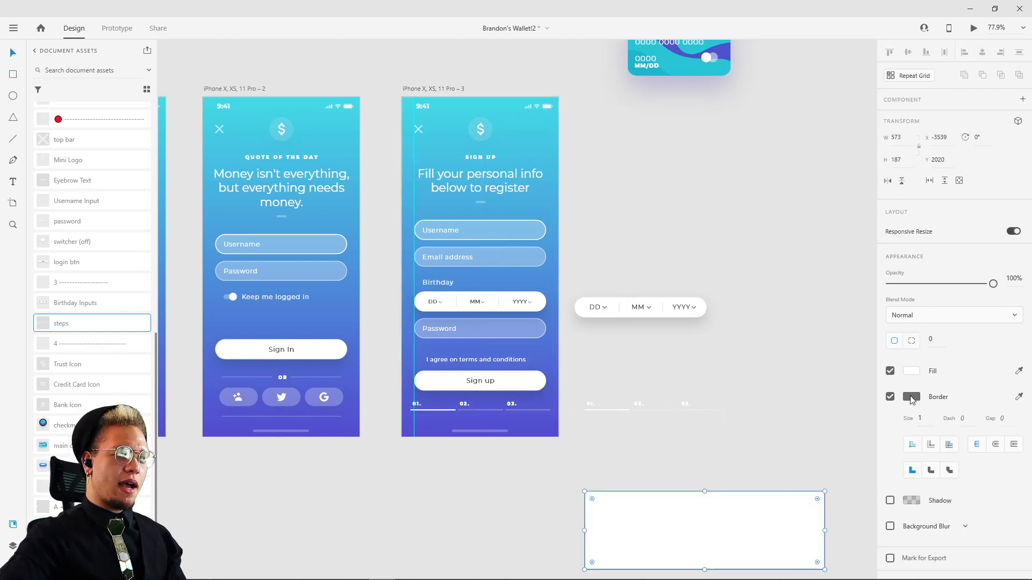
click(919, 373)
click(821, 441)
click(704, 463)
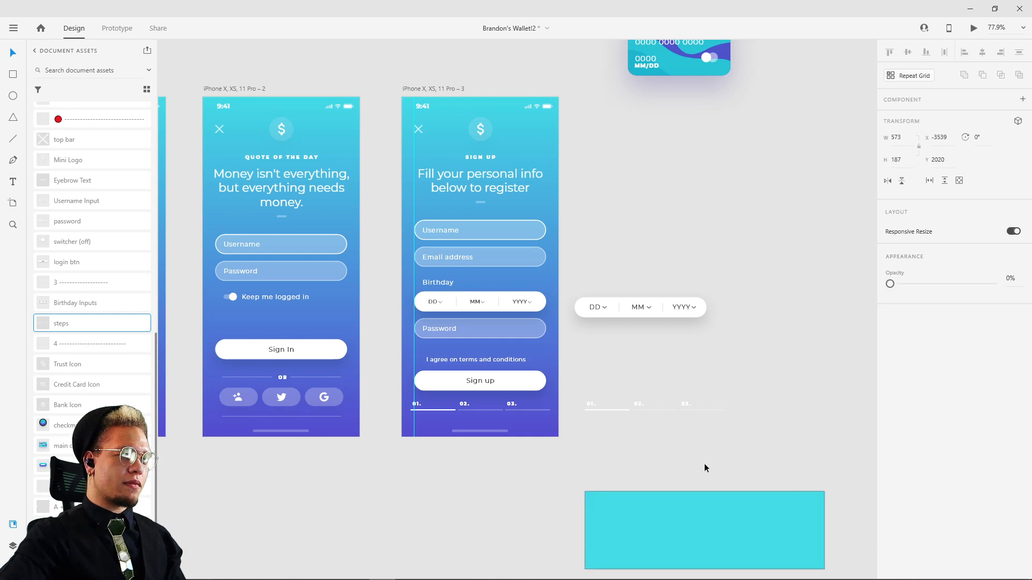
Step: Place the step indicator copy on the turquoise rectangle at about X -3421, Y 2111
drag(637, 404, 710, 526)
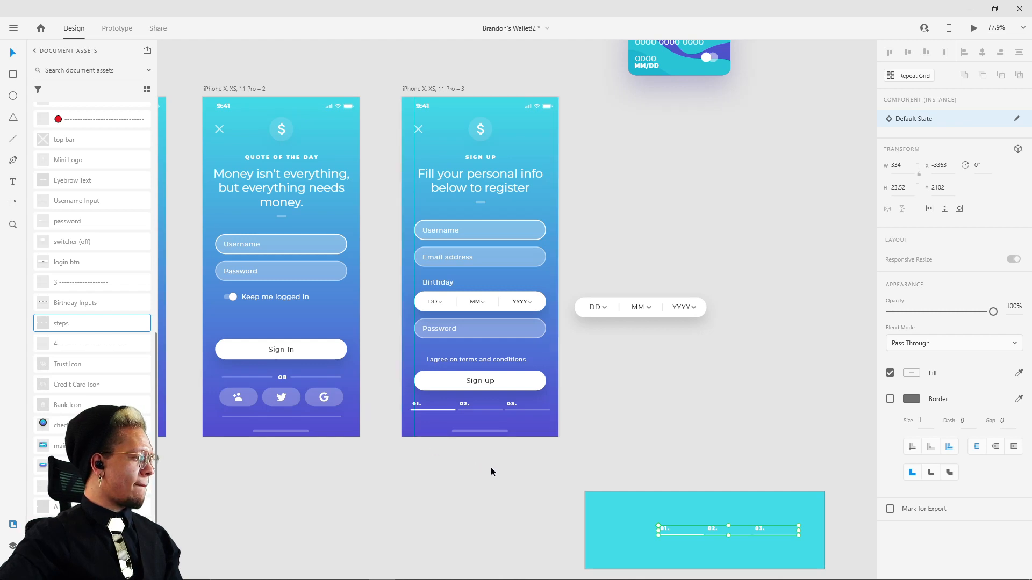
scroll(477, 458, right, 5)
scroll(477, 459, down, 2)
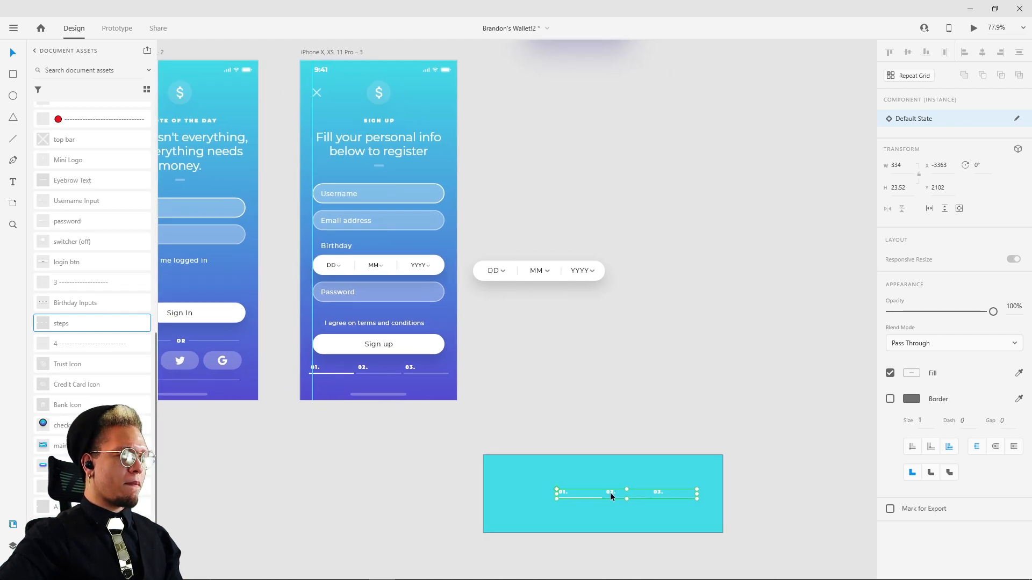
drag(611, 493, 540, 502)
scroll(585, 498, up, 8)
scroll(524, 492, down, 5)
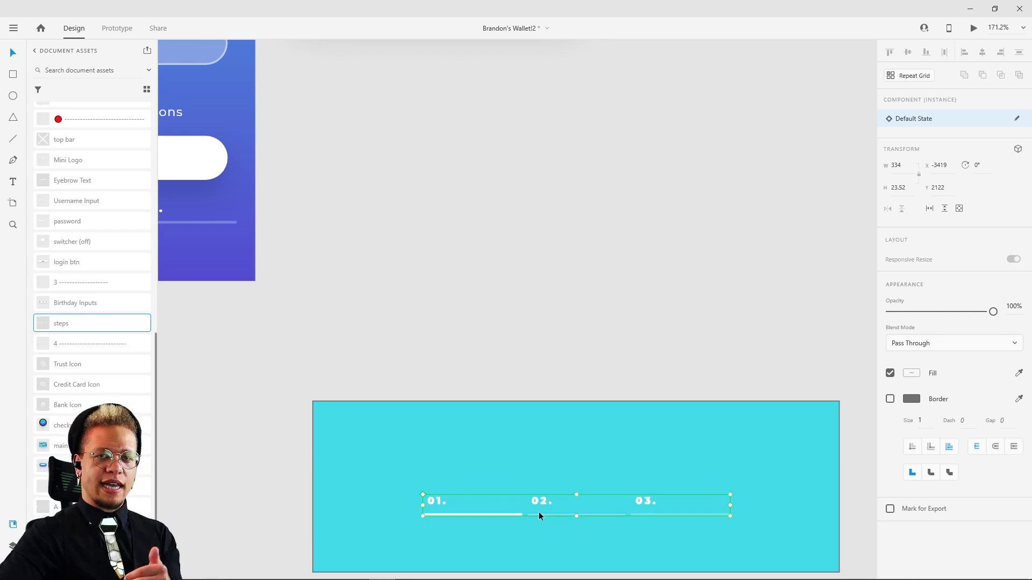
scroll(437, 508, up, 5)
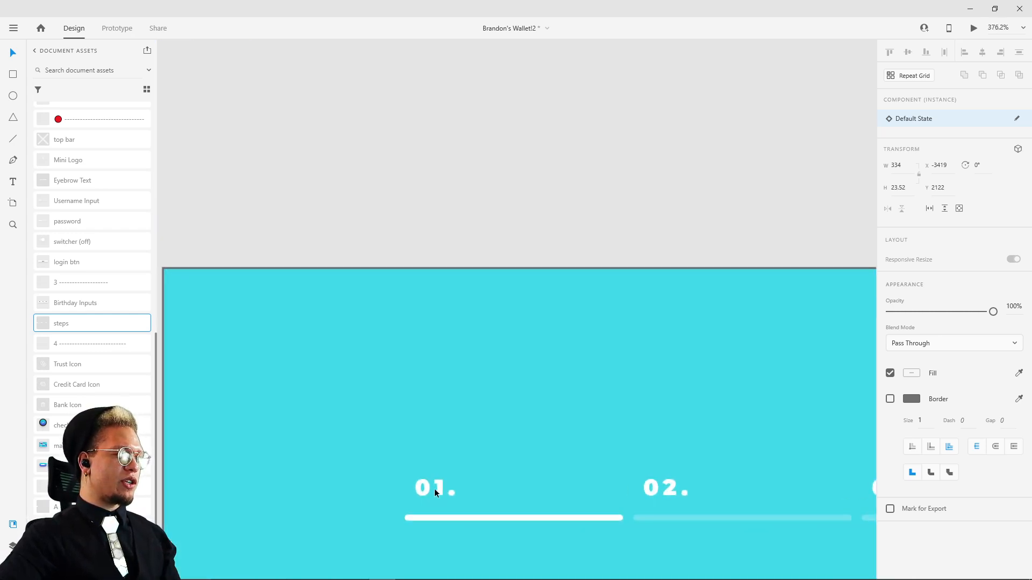
drag(434, 488, 430, 458)
drag(721, 455, 633, 421)
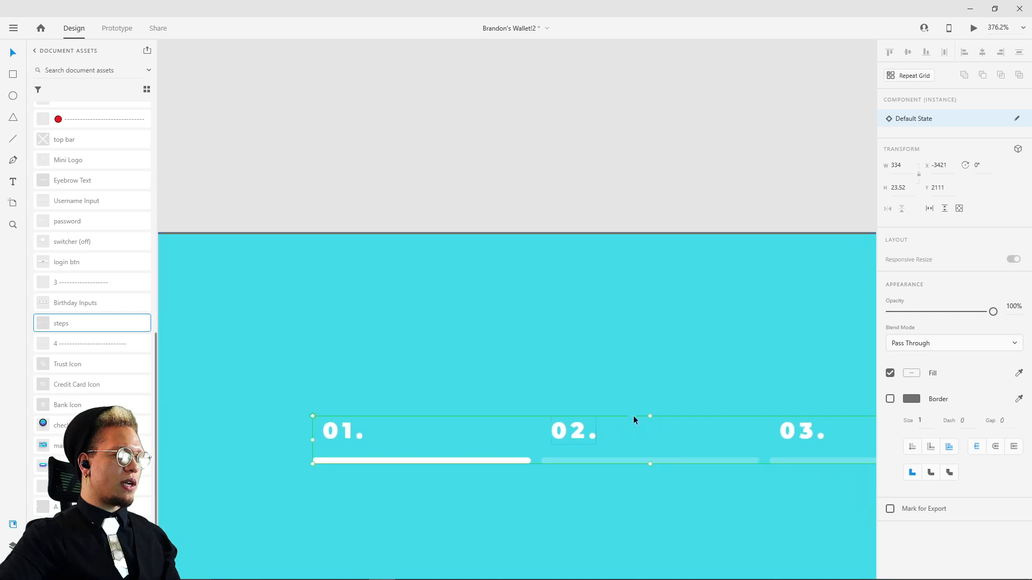
Step: Move the spare DD/MM/YYYY date row from beside the new sign-up screen to the empty canvas beneath it
scroll(801, 438, down, 10)
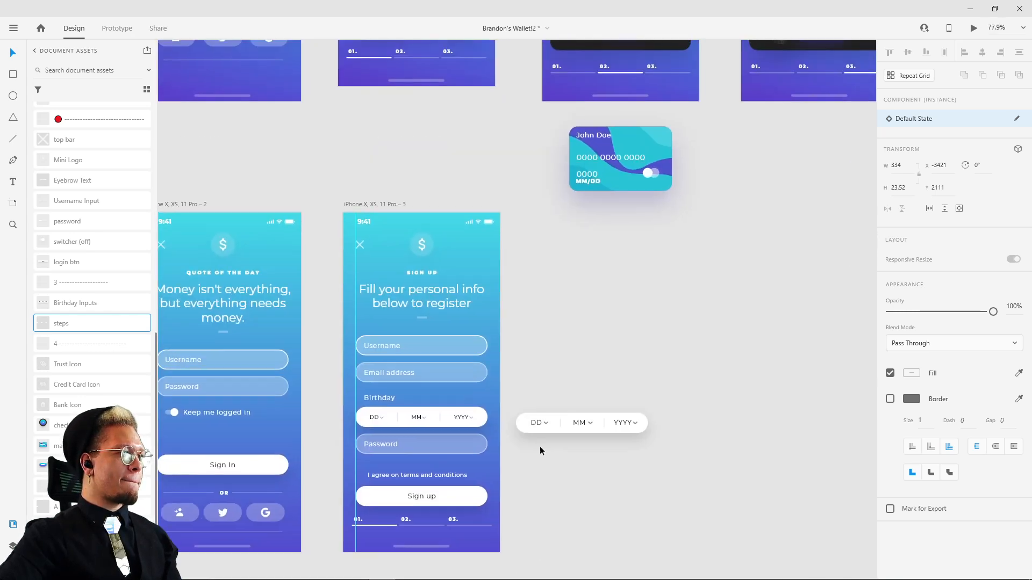
drag(579, 429, 291, 515)
click(676, 401)
Step: Move the loose bank card artwork beneath the reference sign-up screen at about X -3923, Y 850
scroll(650, 466, up, 5)
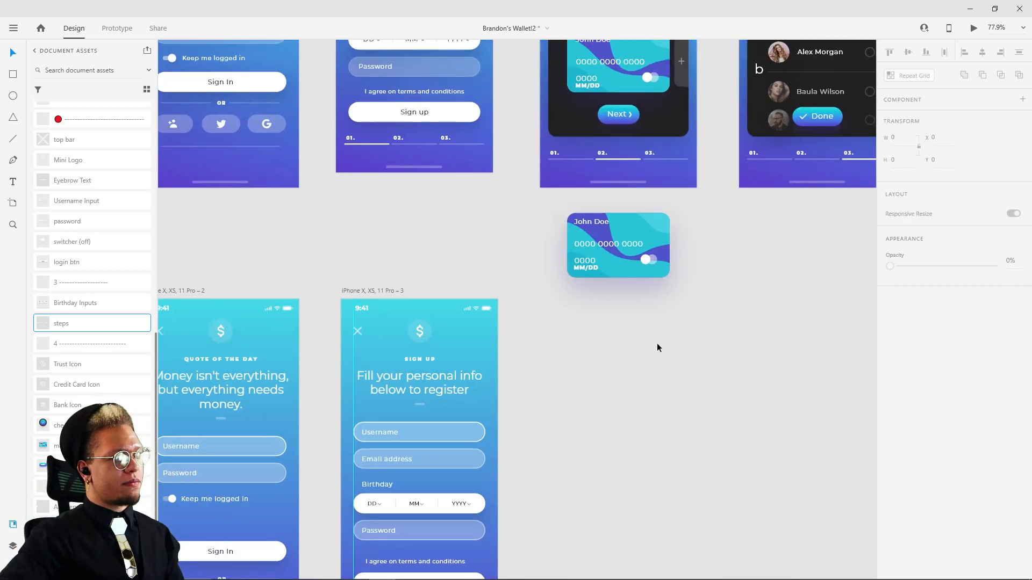
scroll(657, 344, down, 3)
scroll(479, 256, down, 2)
scroll(430, 178, up, 4)
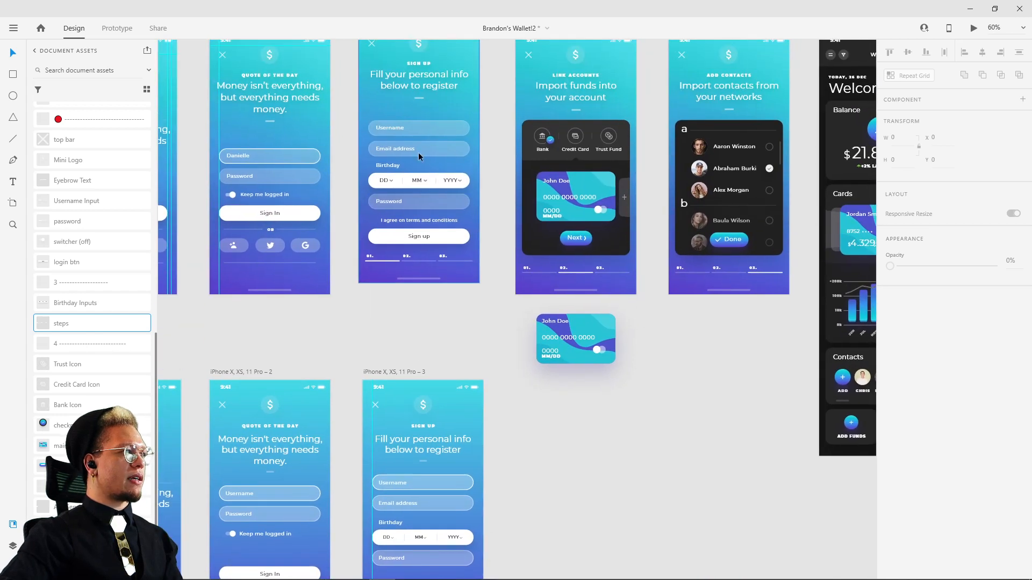
drag(525, 362, 469, 379)
click(489, 359)
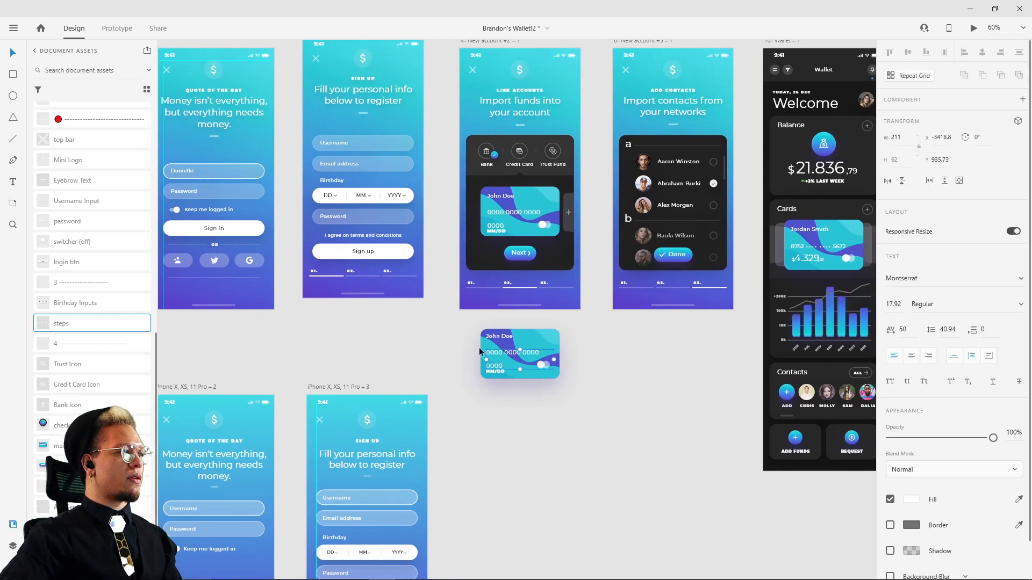
click(582, 382)
click(539, 355)
drag(538, 345, 382, 337)
Step: Duplicate the new sign-up artboard beside the original and clear the copy except its status bar, close icon, logo and SIGN UP text
scroll(551, 401, down, 3)
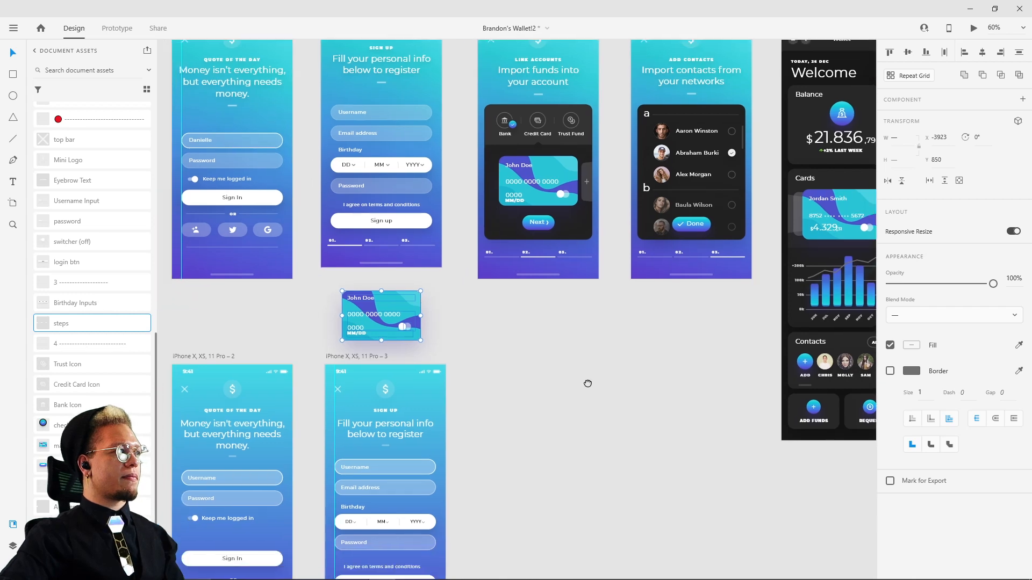
drag(369, 318, 507, 327)
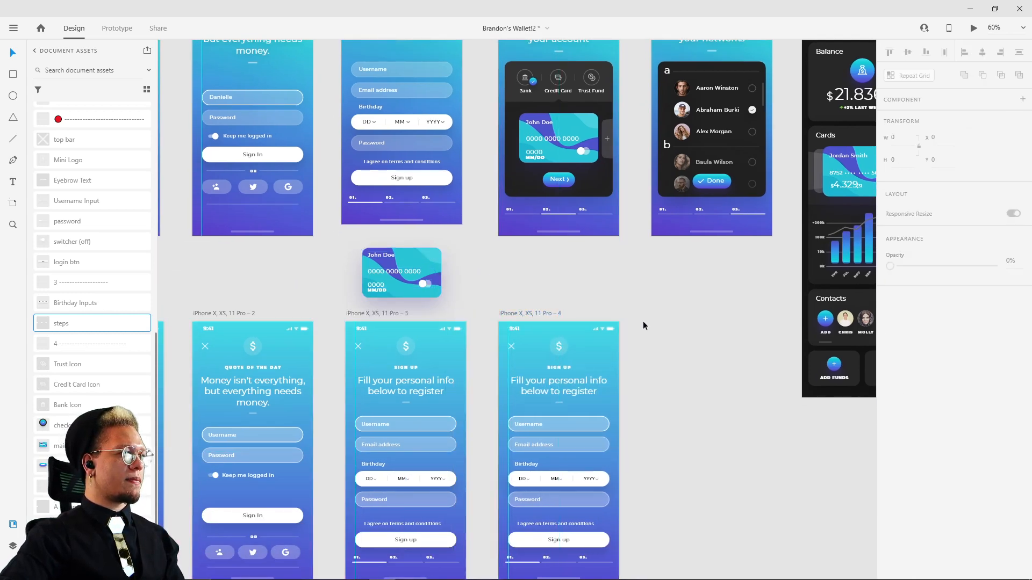
scroll(643, 321, down, 5)
scroll(643, 321, right, 2)
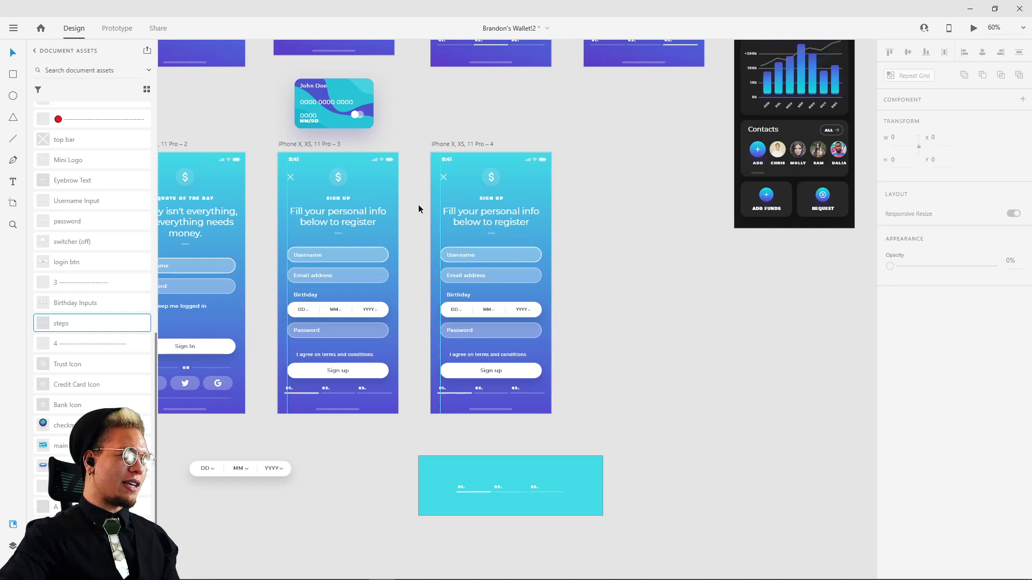
drag(415, 208, 574, 417)
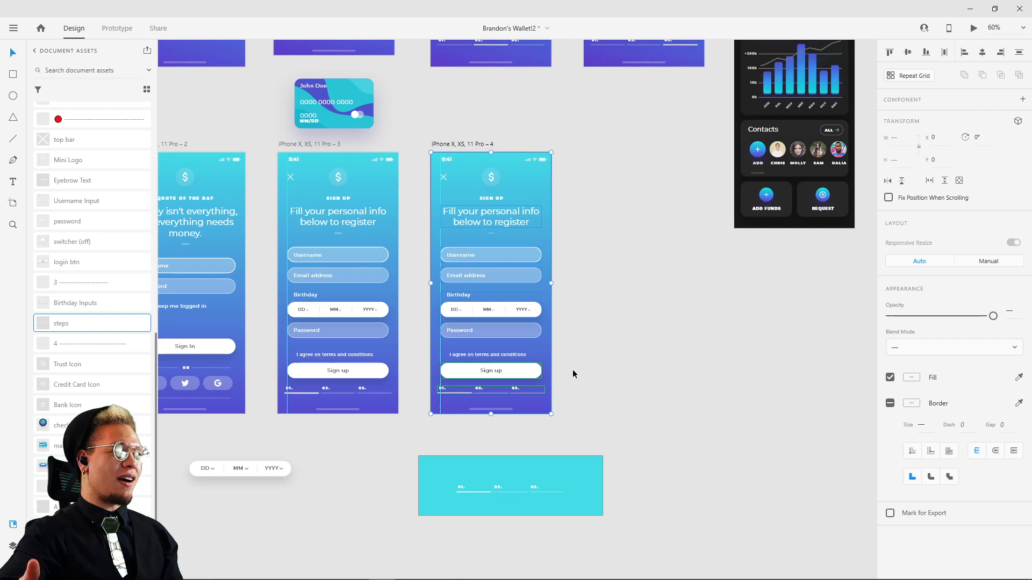
shift+click(534, 185)
key(Delete)
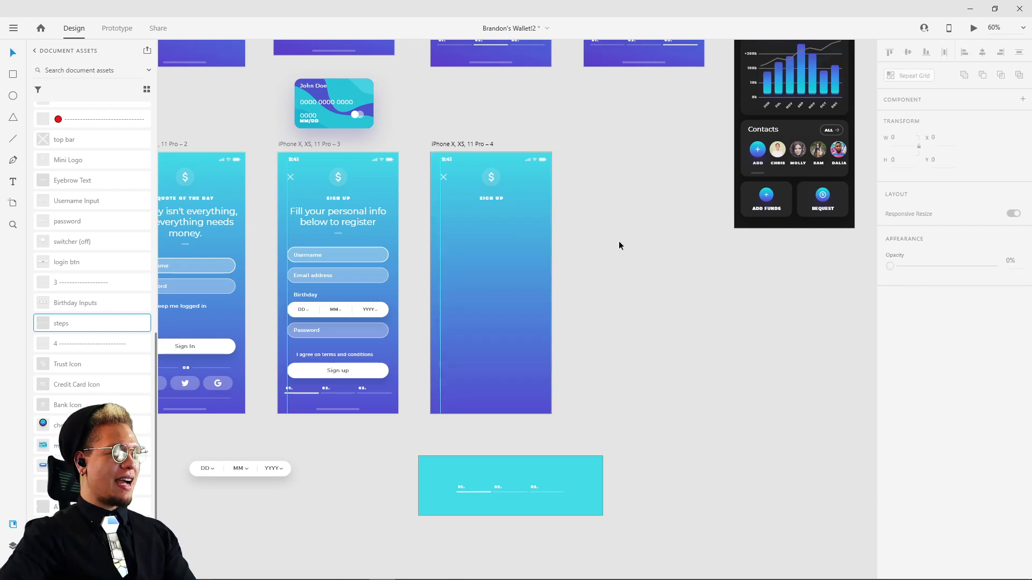
Step: Copy the "Import funds into your account" heading and its divider from the reference Link Accounts screen into the new screen
drag(595, 194, 603, 454)
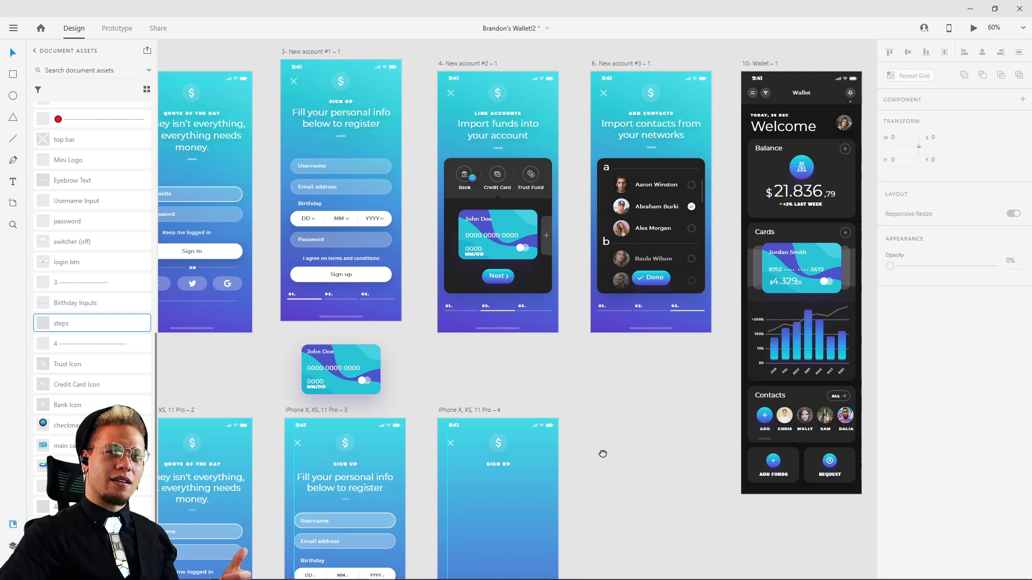
drag(602, 452, 583, 492)
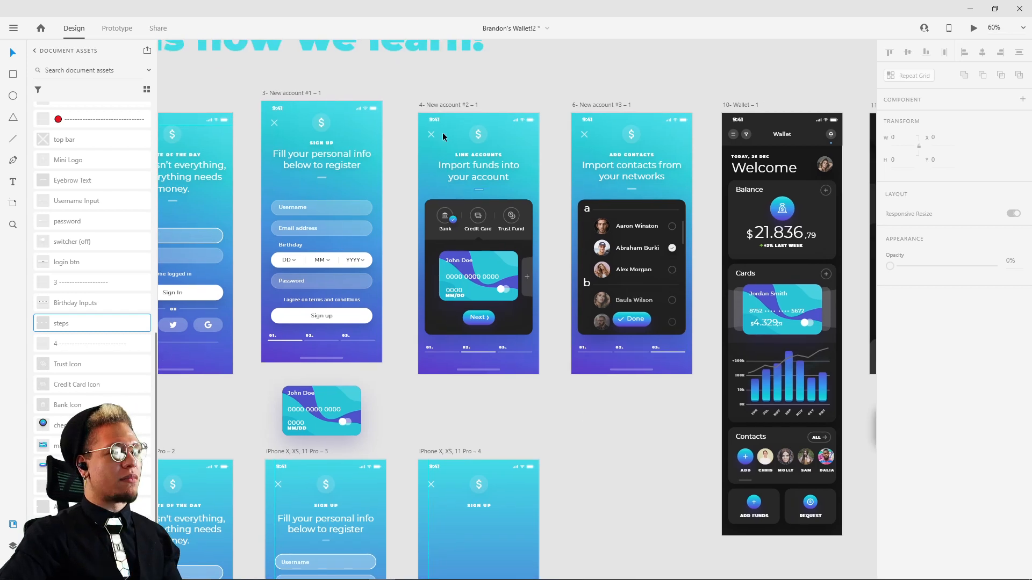
click(473, 132)
click(479, 155)
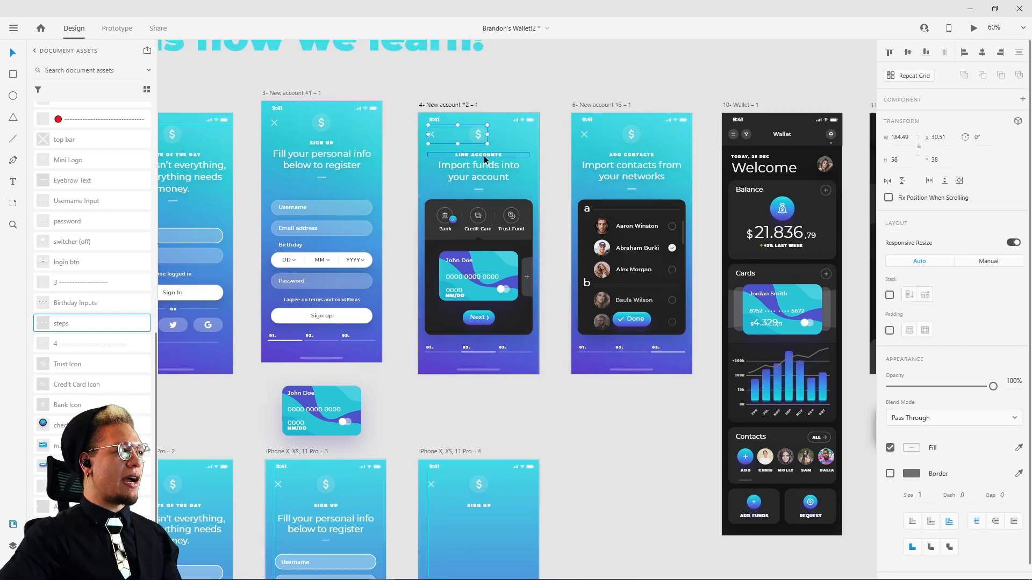
drag(544, 351, 527, 306)
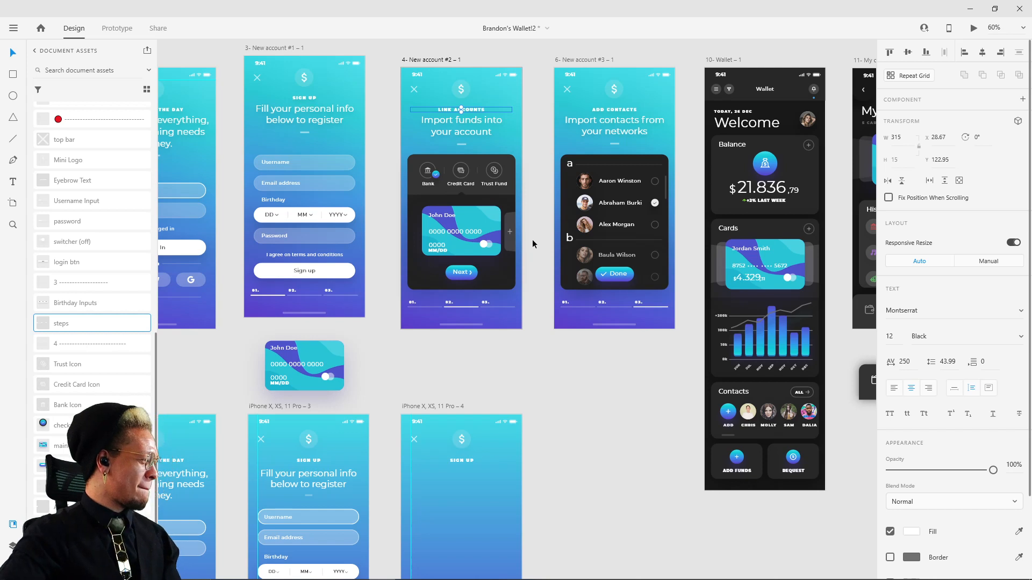
shift+click(474, 127)
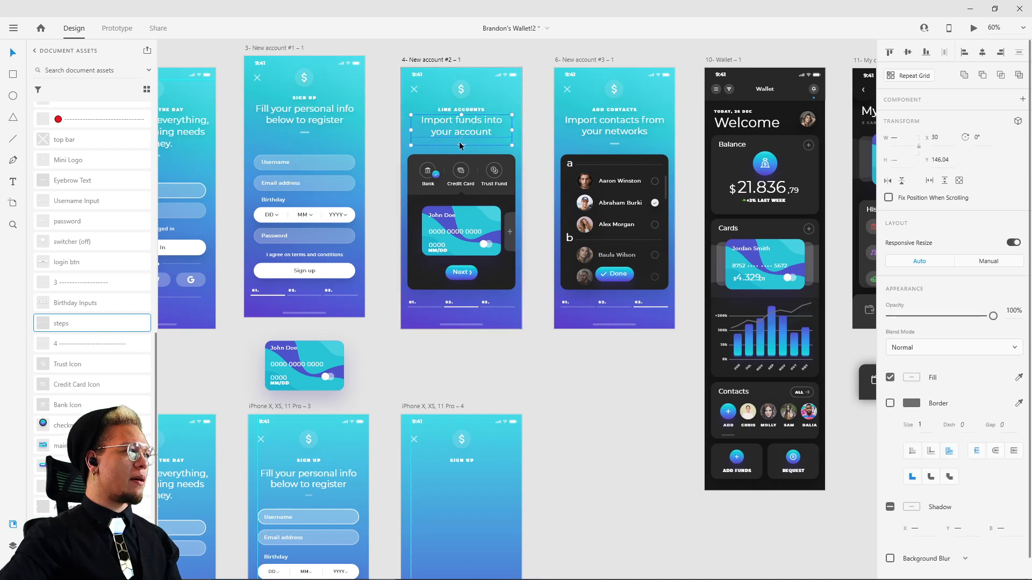
click(431, 408)
key(ctrl+v)
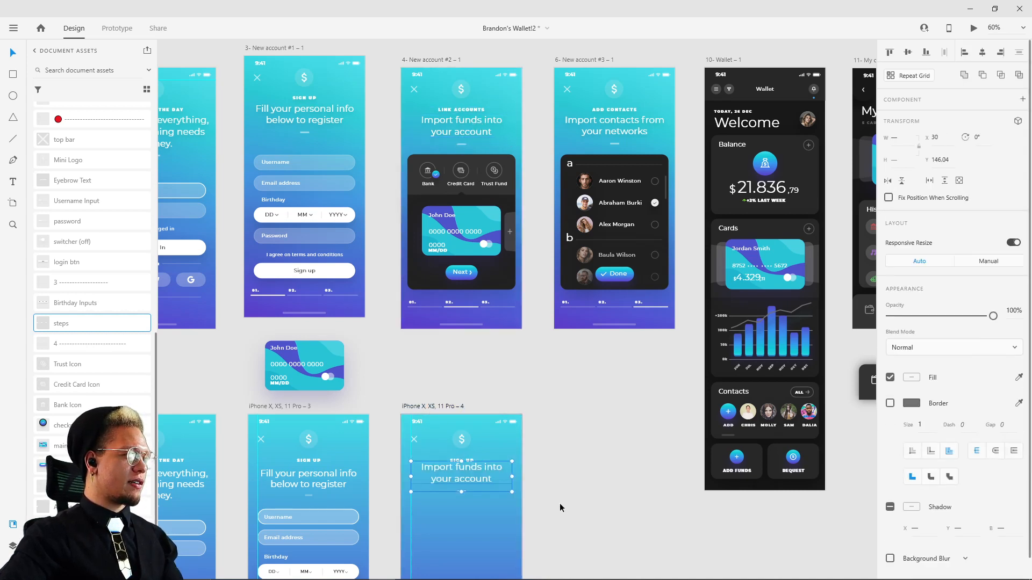
drag(570, 508, 585, 454)
click(586, 455)
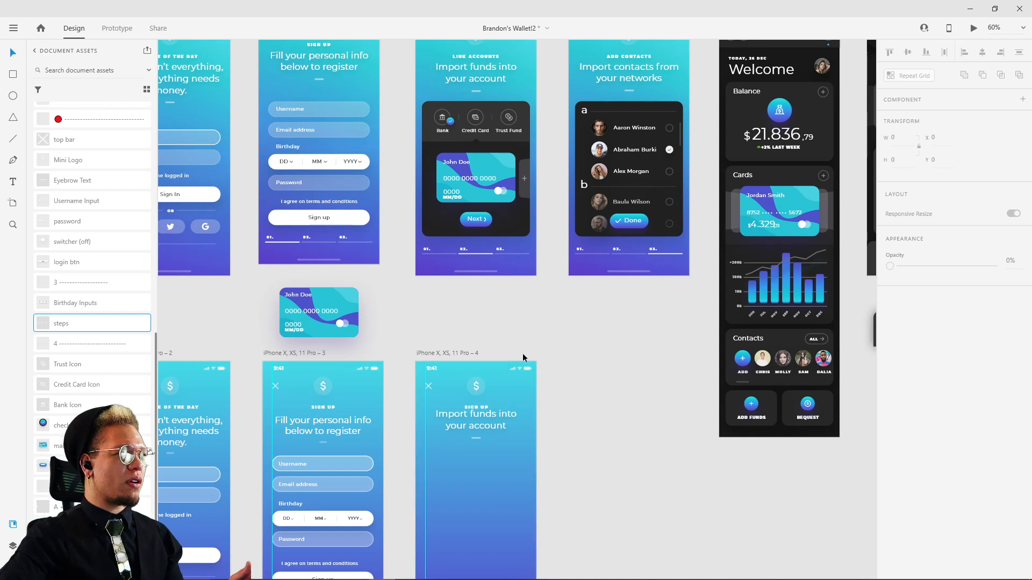
Step: Clear the new screen's header text and paste in the SIGN UP label, heading and divider copied from the new sign-up screen
click(330, 409)
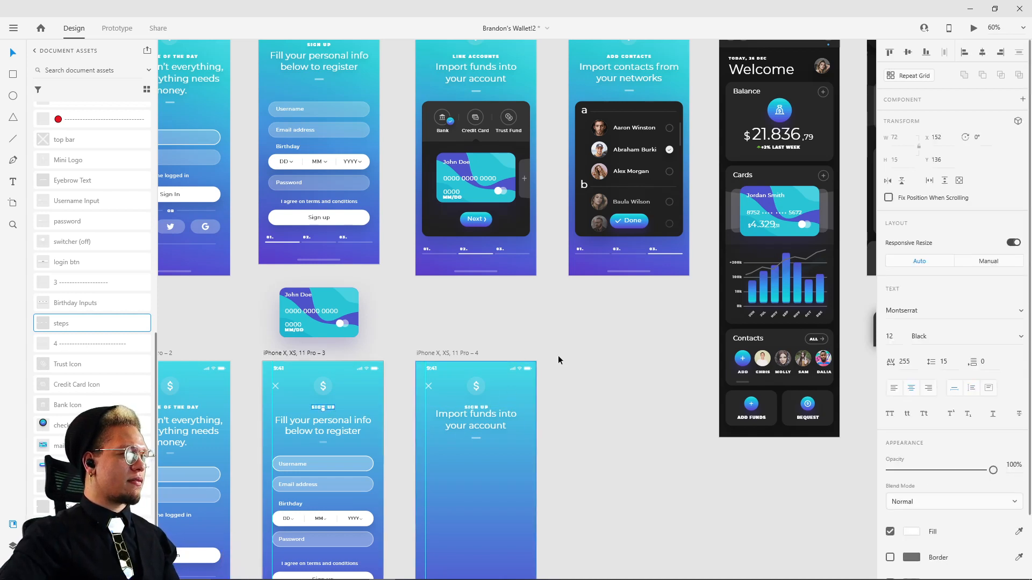
scroll(582, 363, up, 1)
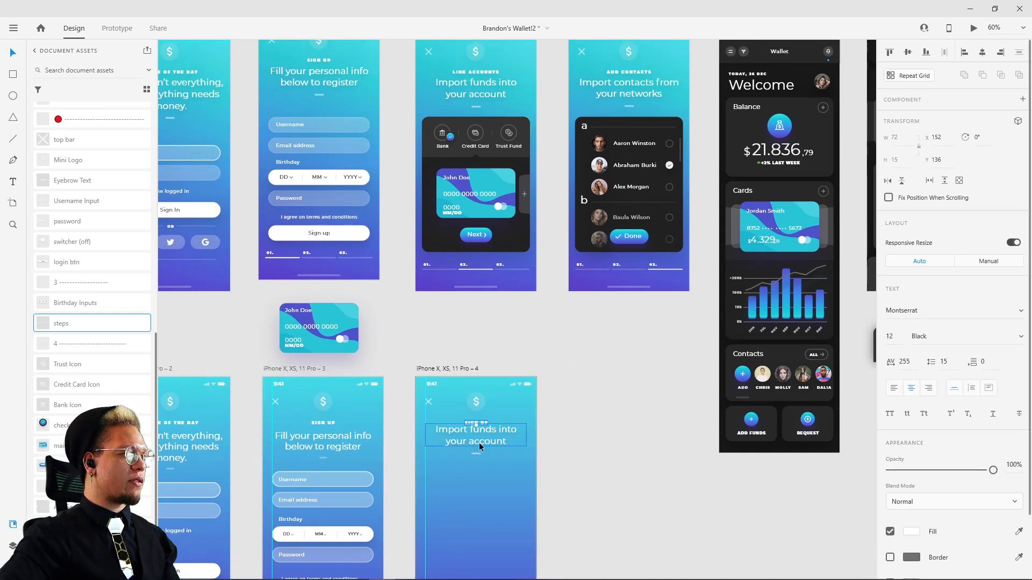
click(481, 455)
key(Delete)
click(323, 438)
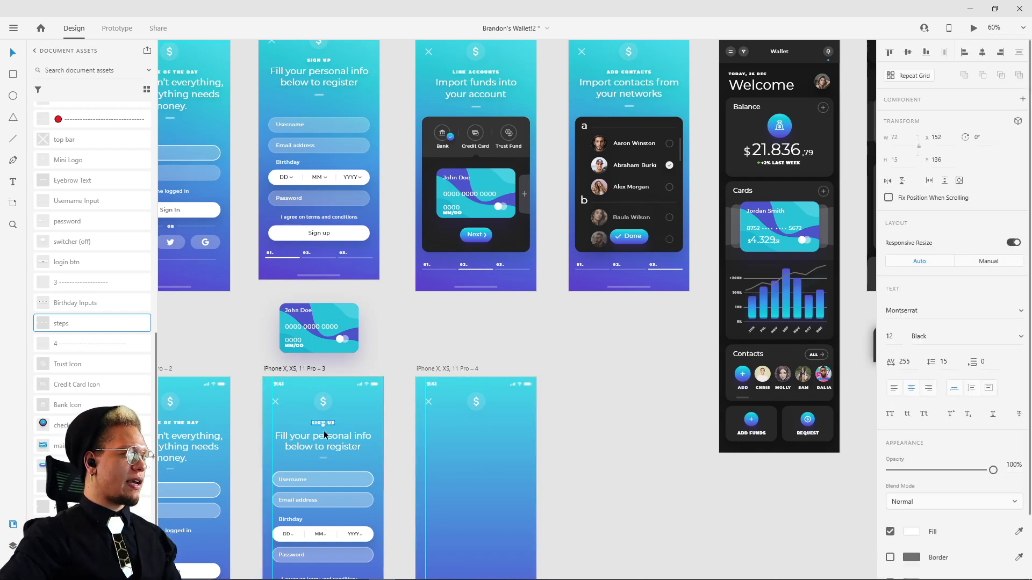
shift+click(324, 459)
key(ctrl+c)
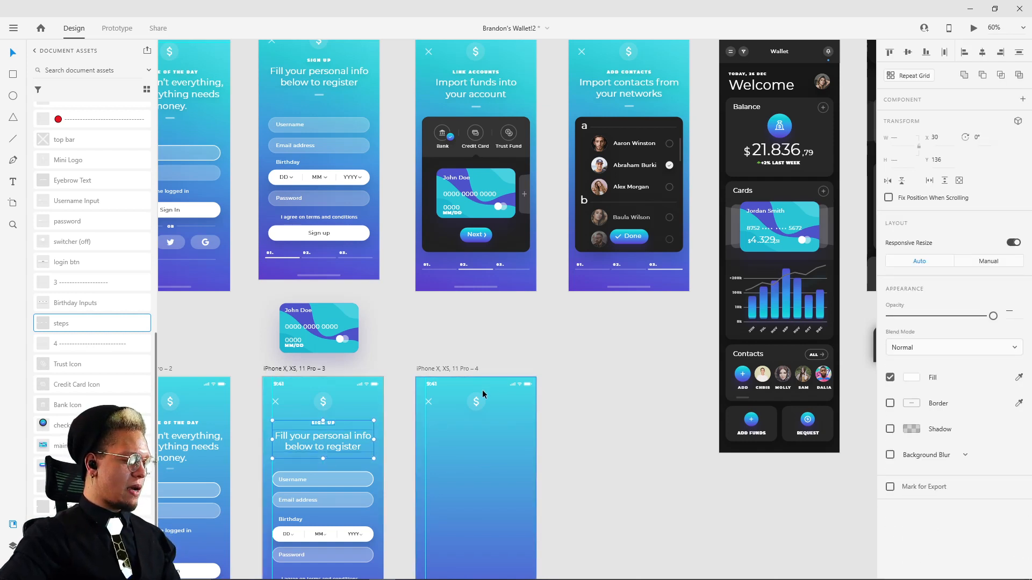
click(478, 402)
key(ctrl+v)
click(594, 412)
Step: Replace the new screen's SIGN UP label with the LINK ACCOUNTS text copied from the reference screen
scroll(601, 359, up, 2)
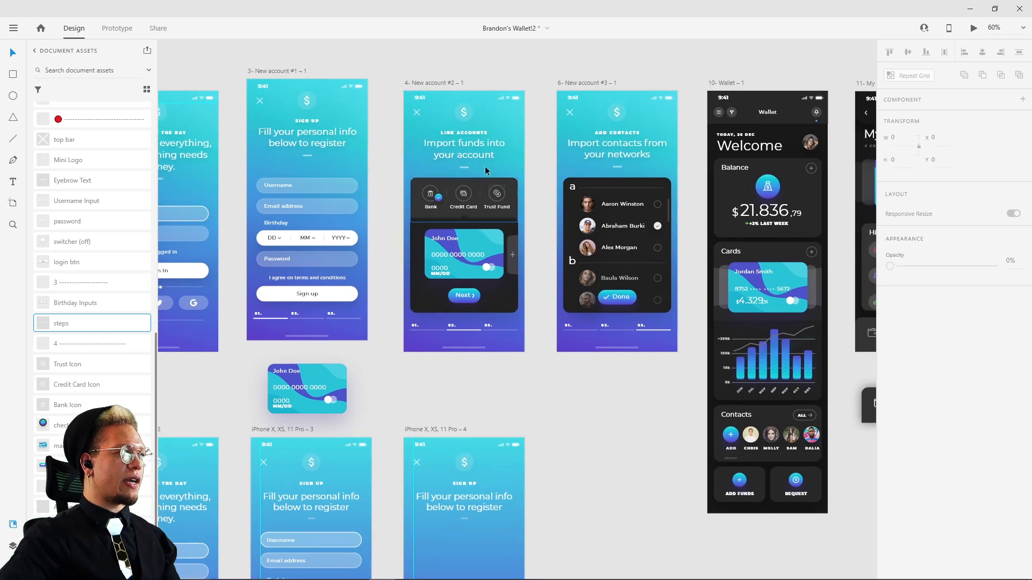
click(472, 133)
double_click(474, 134)
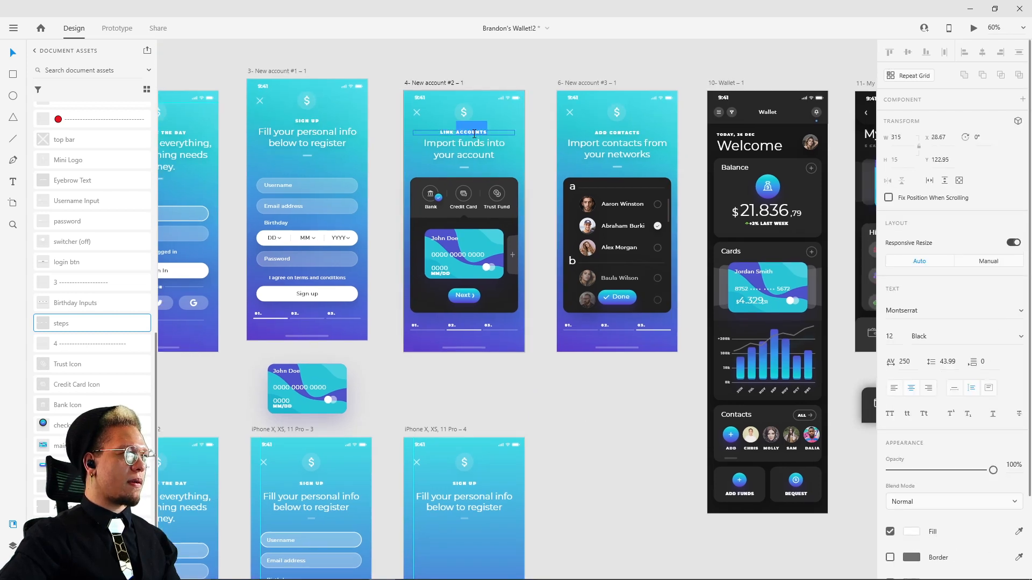
key(Escape)
click(458, 485)
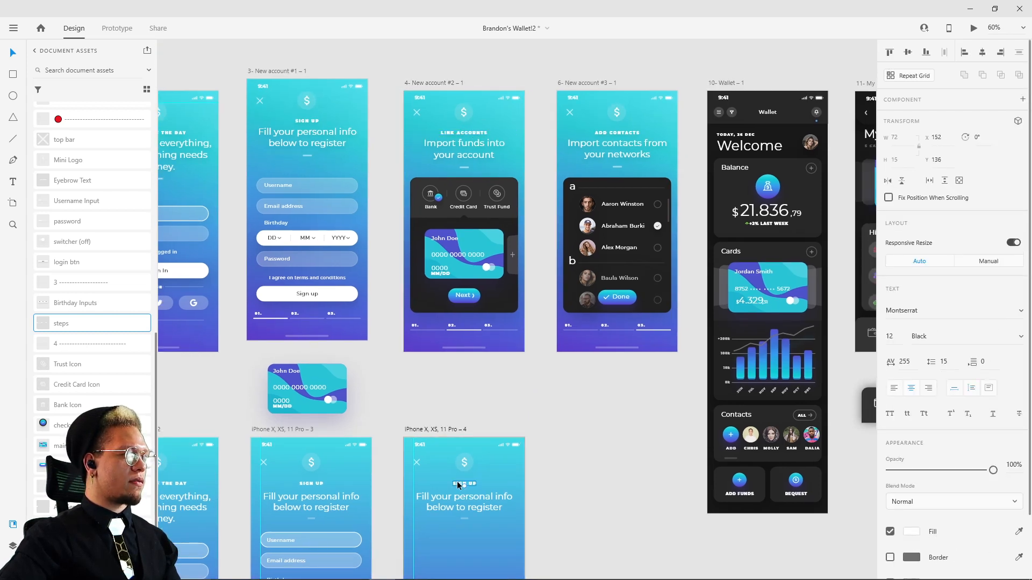
double_click(458, 484)
key(ctrl+a)
key(ctrl+v)
click(652, 488)
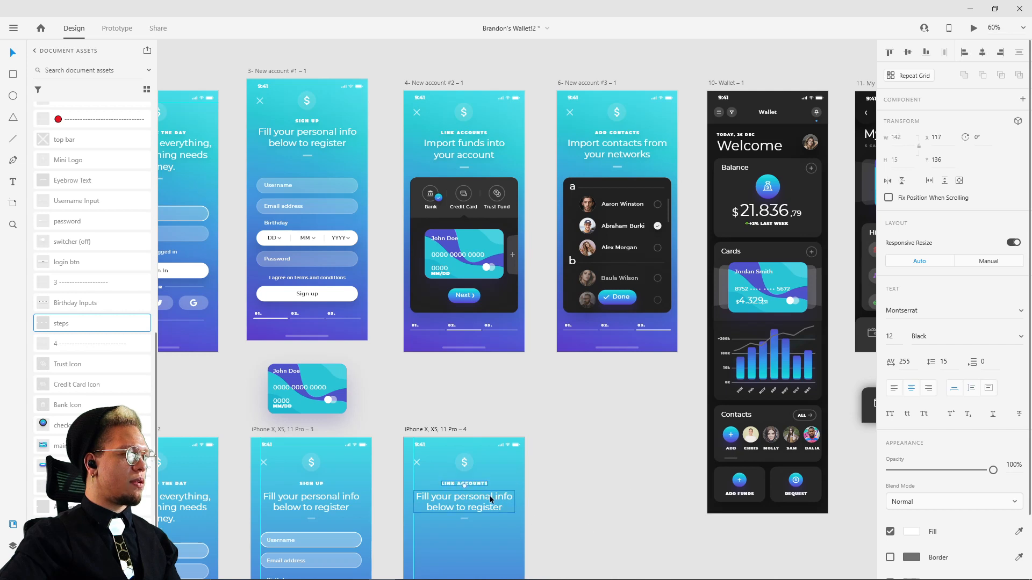
Step: Replace the new screen's heading text with "Import funds into your account" copied from the reference screen
double_click(454, 155)
key(ctrl+a)
click(444, 500)
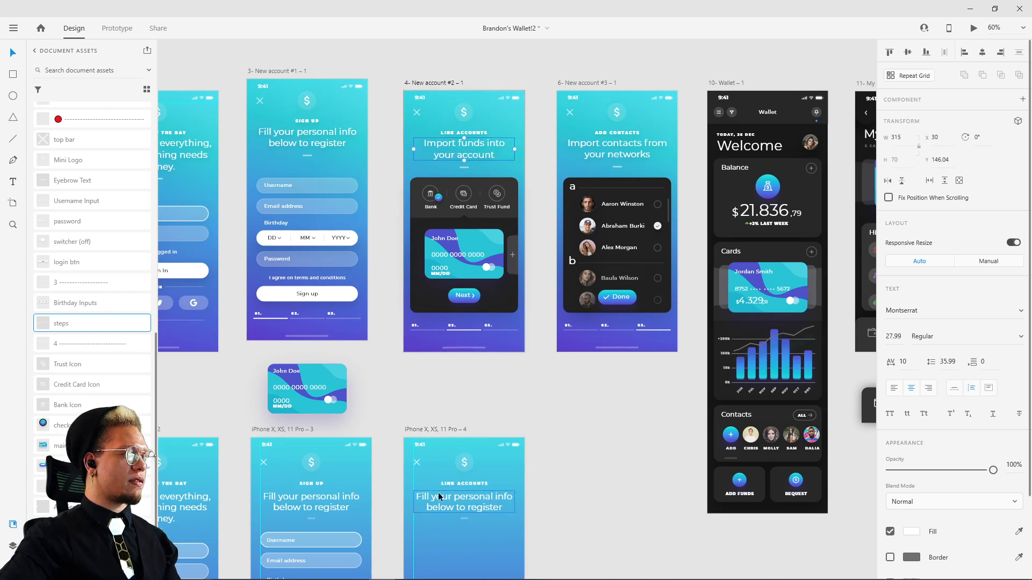
double_click(444, 500)
key(ctrl+a)
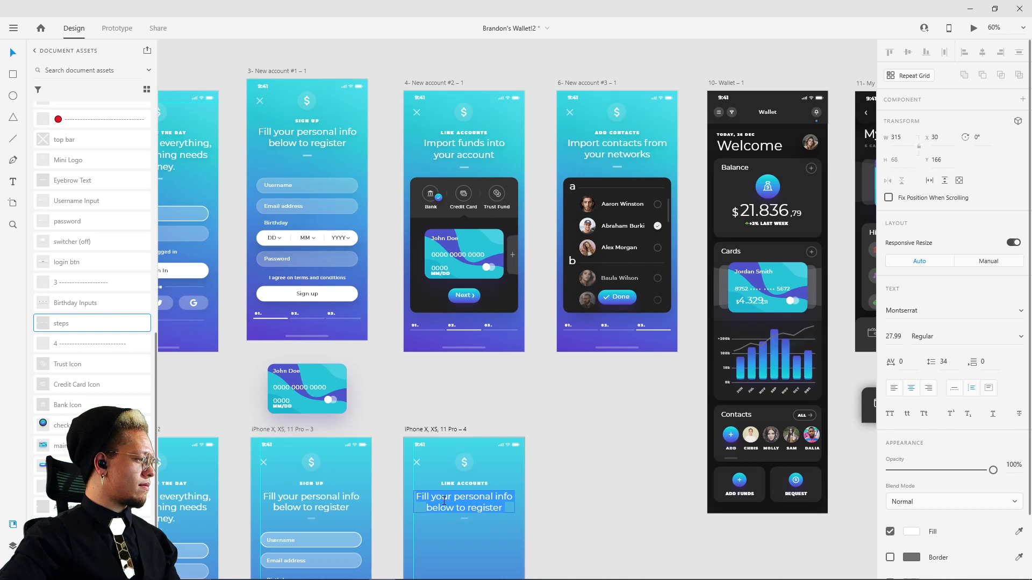
key(ctrl+v)
key(Escape)
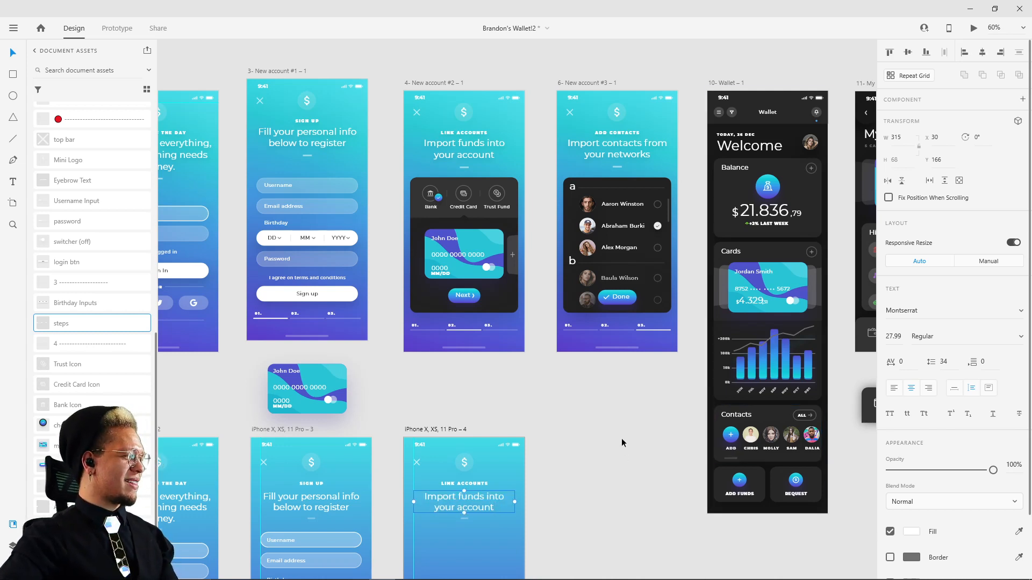
Step: Duplicate the reference screen's dark account panel with its icons, bank card and Next button onto the canvas at about X -3027, Y 1197
scroll(586, 433, down, 2)
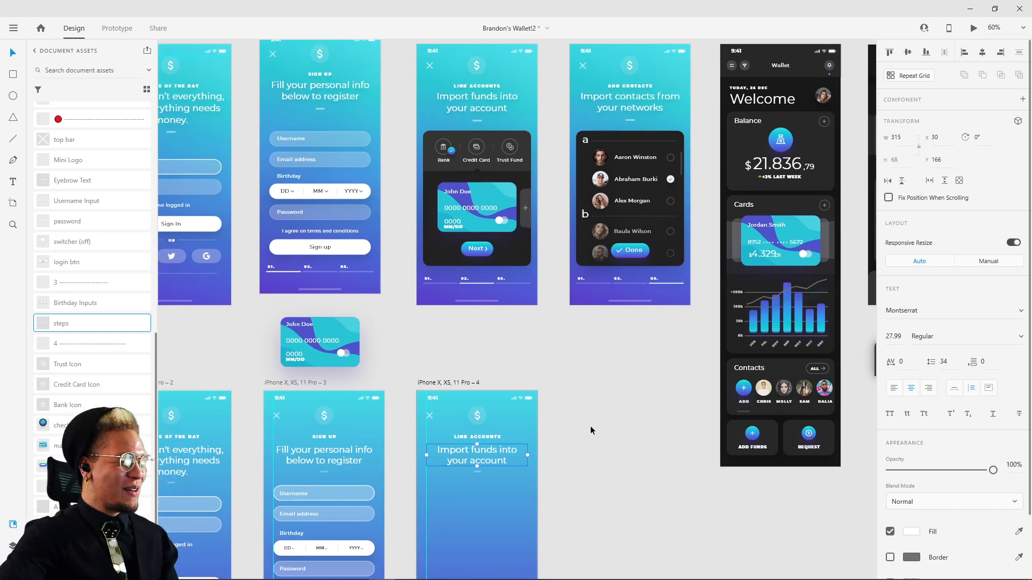
scroll(589, 446, down, 1)
drag(571, 339, 594, 383)
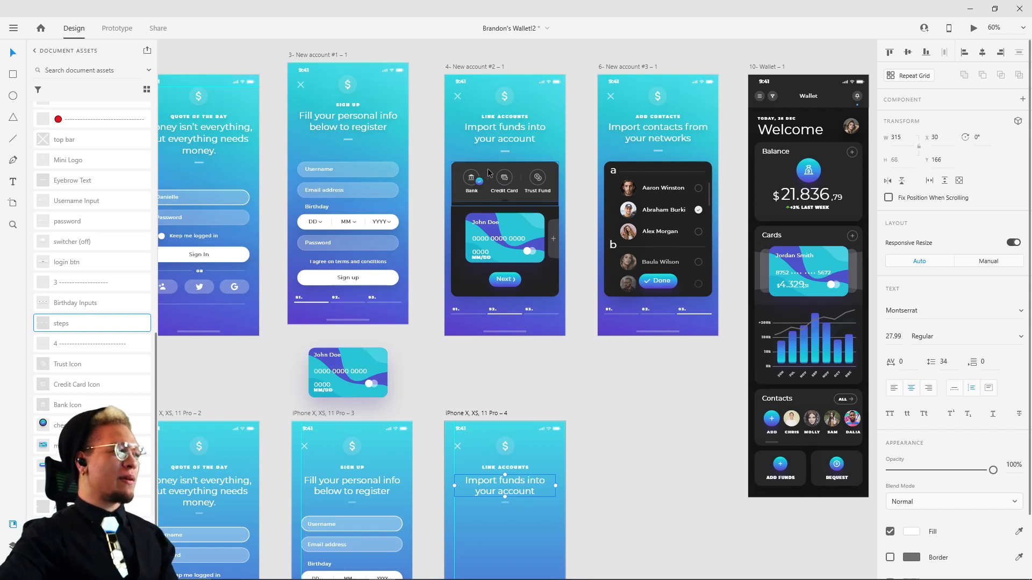
mouse_move(472, 201)
mouse_down()
mouse_move(487, 192)
mouse_move(471, 201)
mouse_up()
shift+click(461, 230)
shift+click(508, 242)
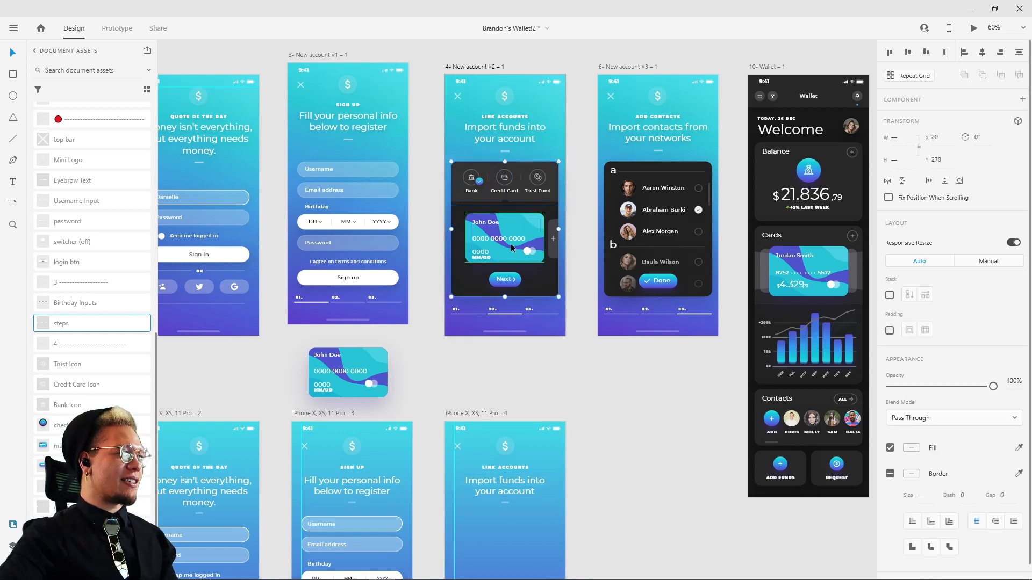
shift+click(511, 282)
shift+click(548, 247)
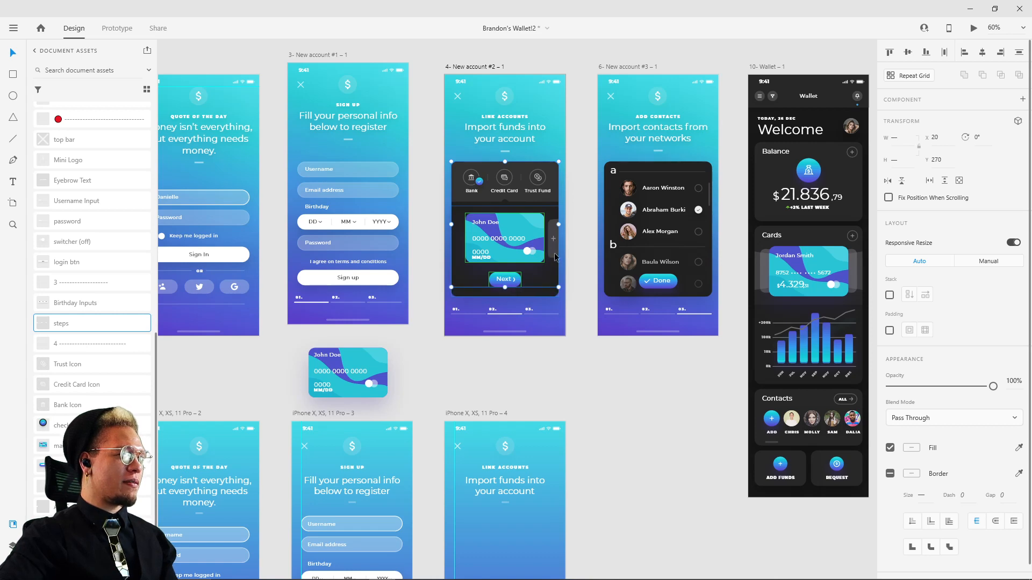
drag(559, 272, 709, 568)
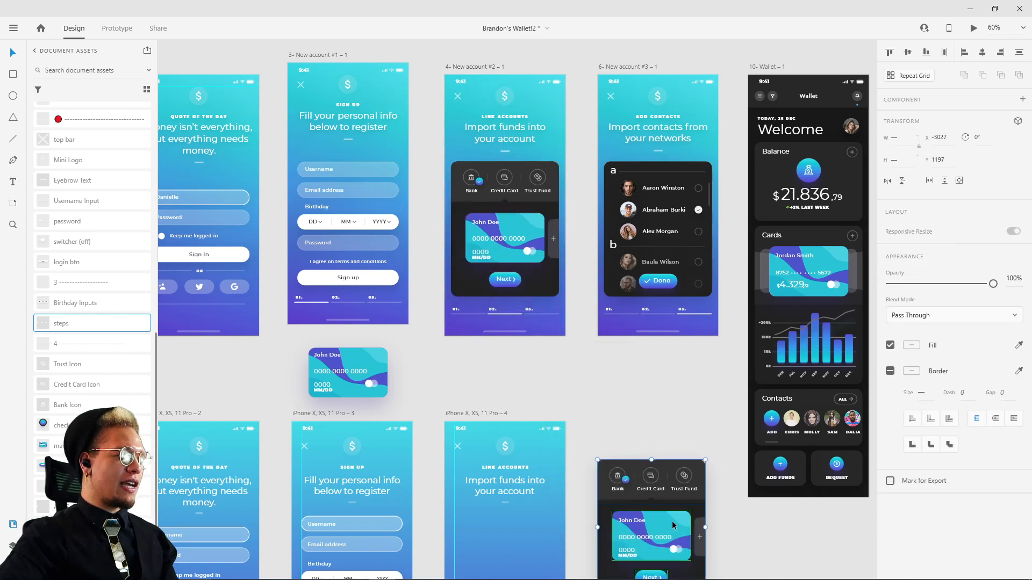
Step: Draw a rectangle about 320 by 320 below the new screen's heading divider, starting at the guide at X 30, Y 279
scroll(645, 483, down, 5)
scroll(590, 369, up, 5)
scroll(589, 392, down, 1)
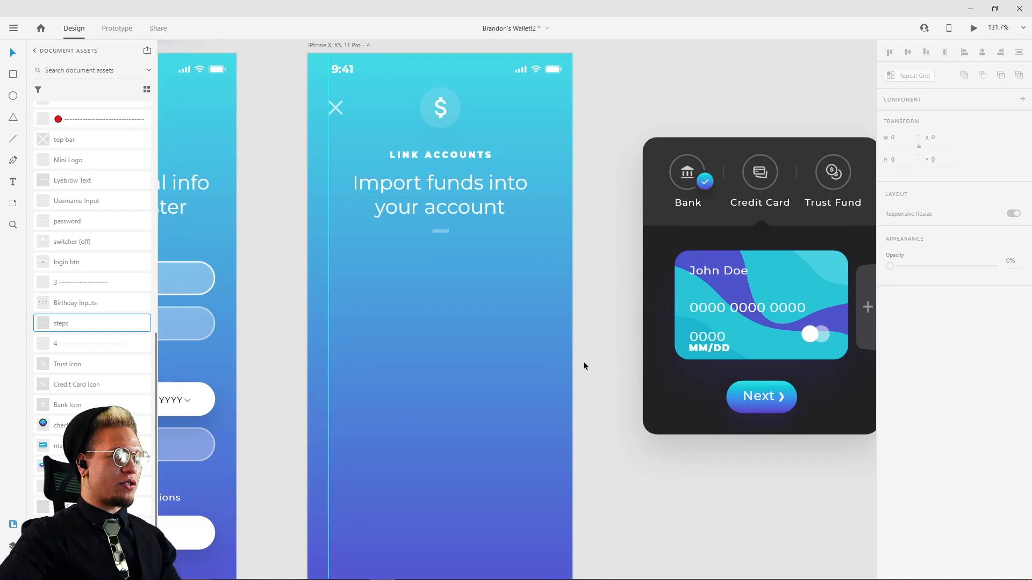
key(r)
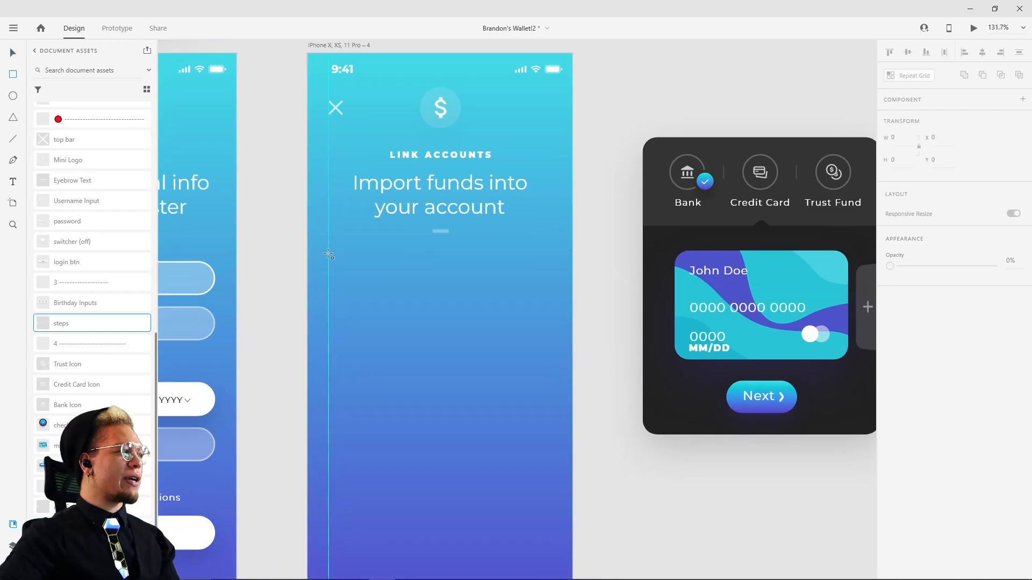
drag(328, 254, 555, 516)
key(Escape)
click(465, 426)
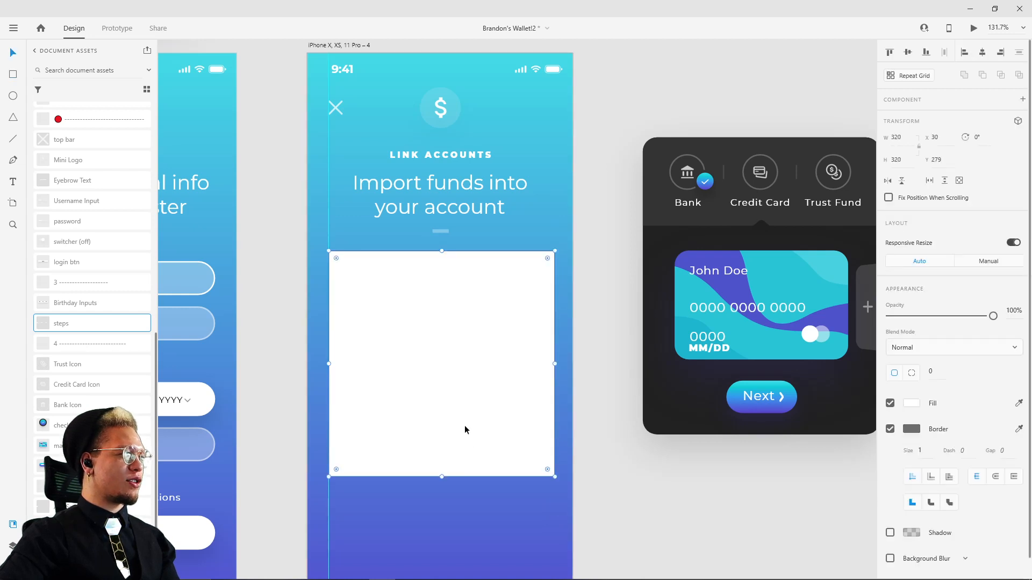
Step: Set the white rectangle's width to 315
key(alt)
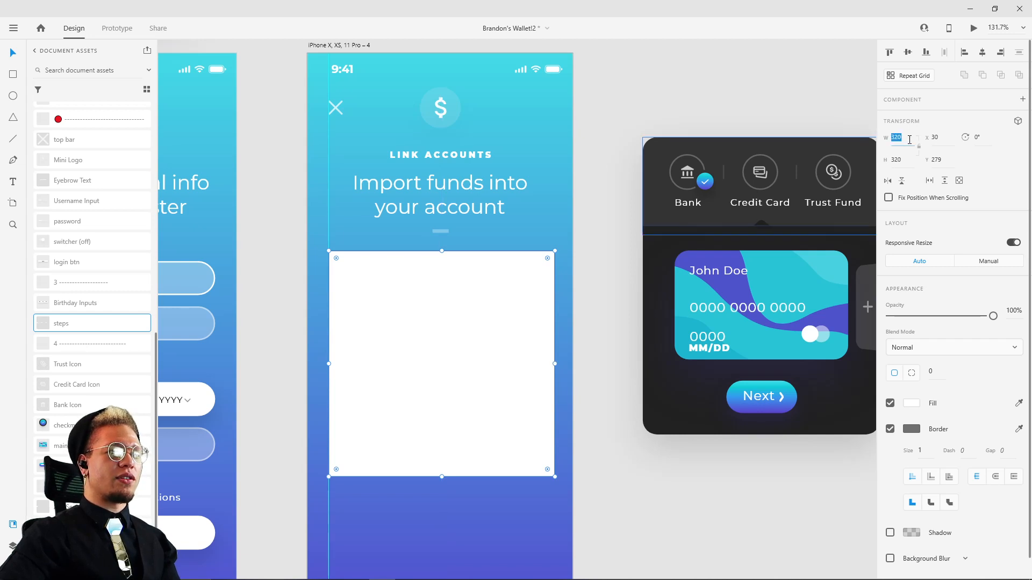
text(5)
key(Return)
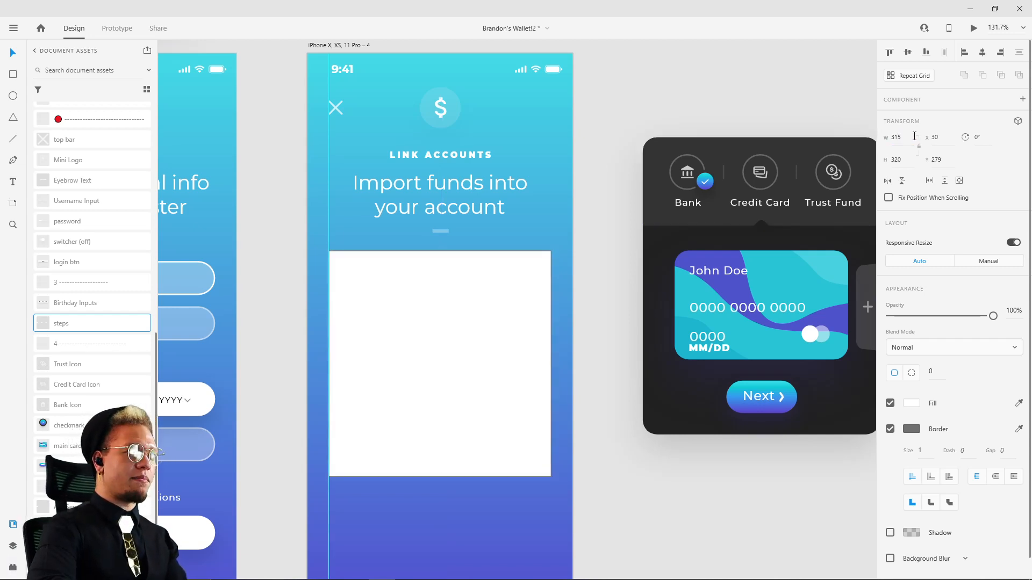
click(482, 313)
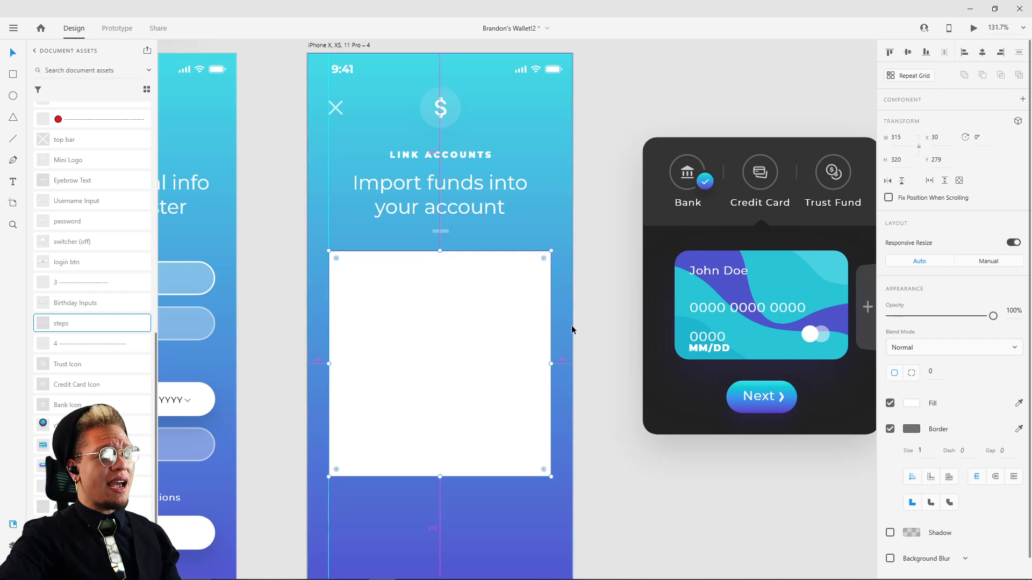
click(908, 136)
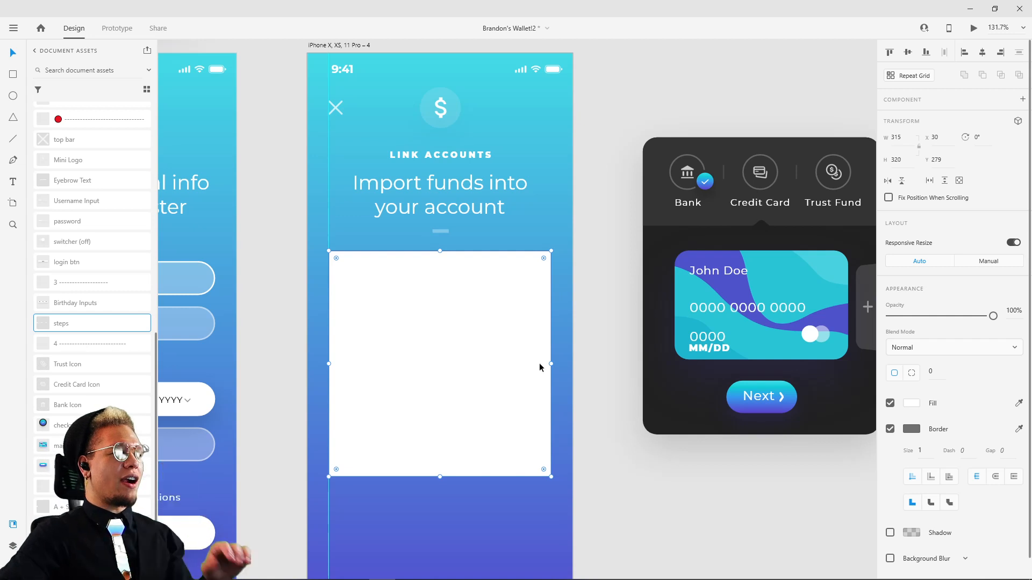
Step: Round the white rectangle's corners with a radius of 20
click(666, 158)
click(440, 324)
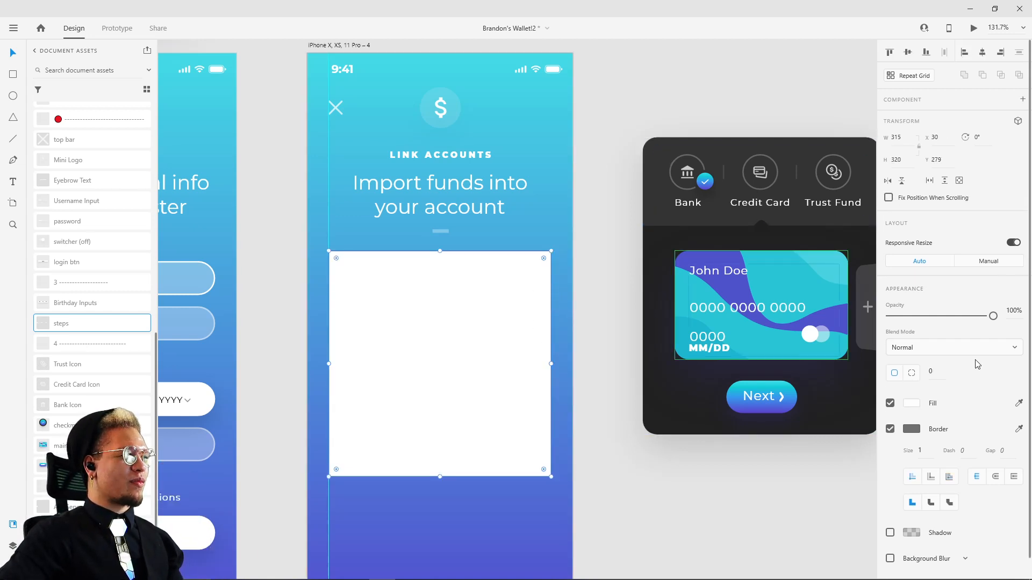
click(941, 372)
text(21)
key(Return)
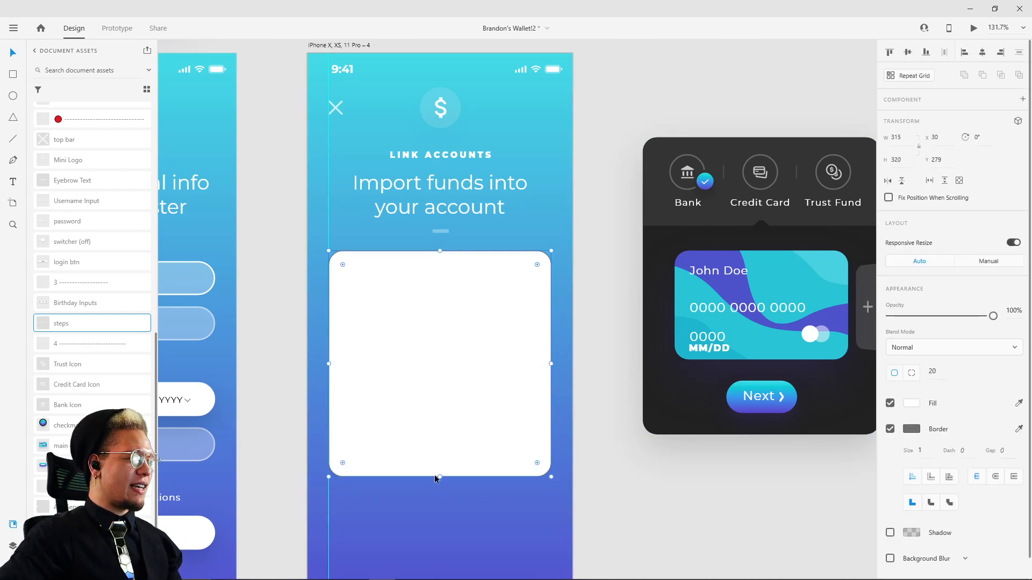
Step: Stretch the white rectangle taller by extending its lower edge, keeping its width and top edge in place
drag(444, 477, 472, 512)
key(ctrl+z)
click(634, 528)
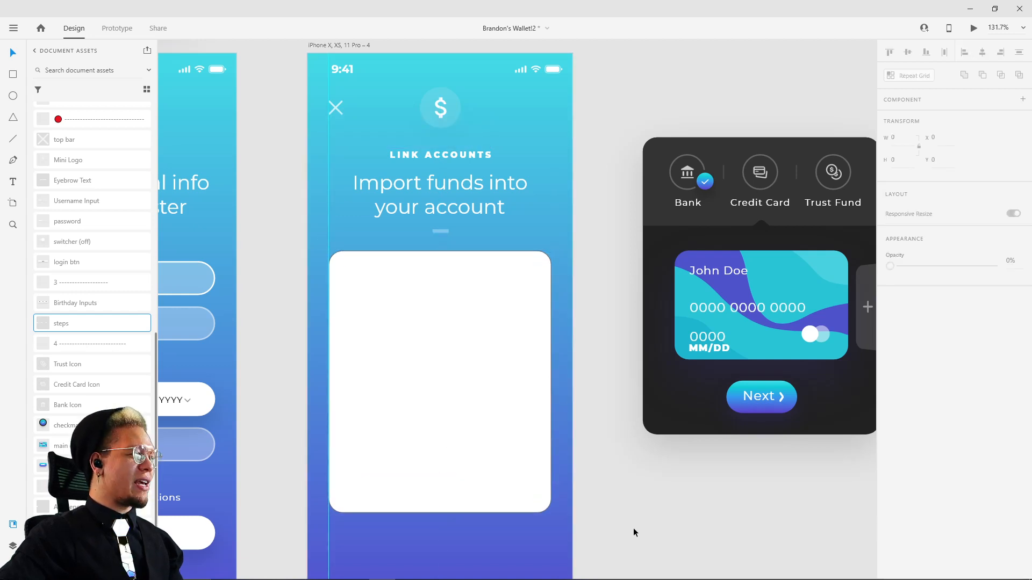
Step: Place a Trust Icon component on the canvas beneath the copied dark account panel at about X -2986, Y 1767
click(479, 395)
drag(618, 309, 580, 327)
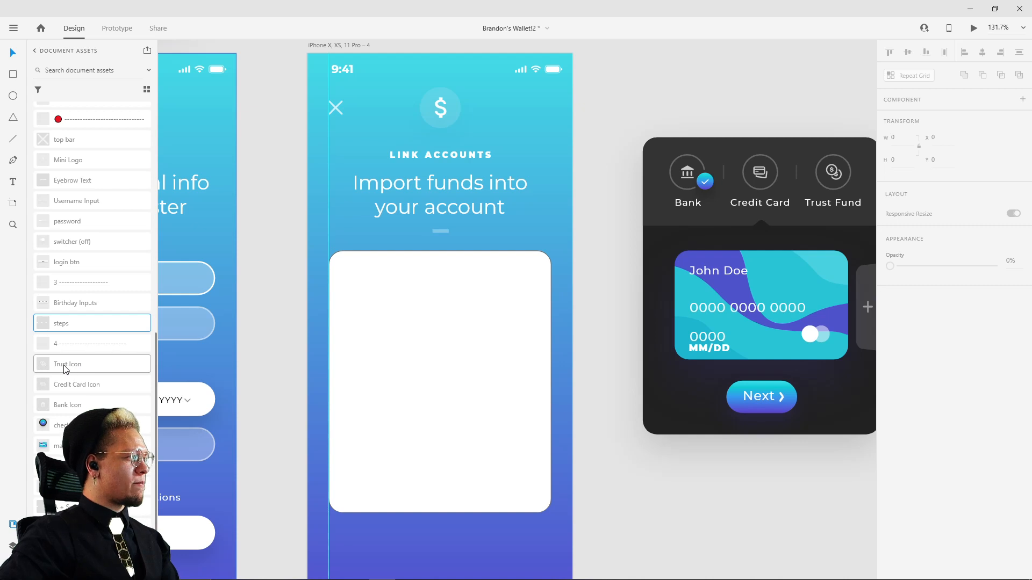
drag(64, 367, 666, 557)
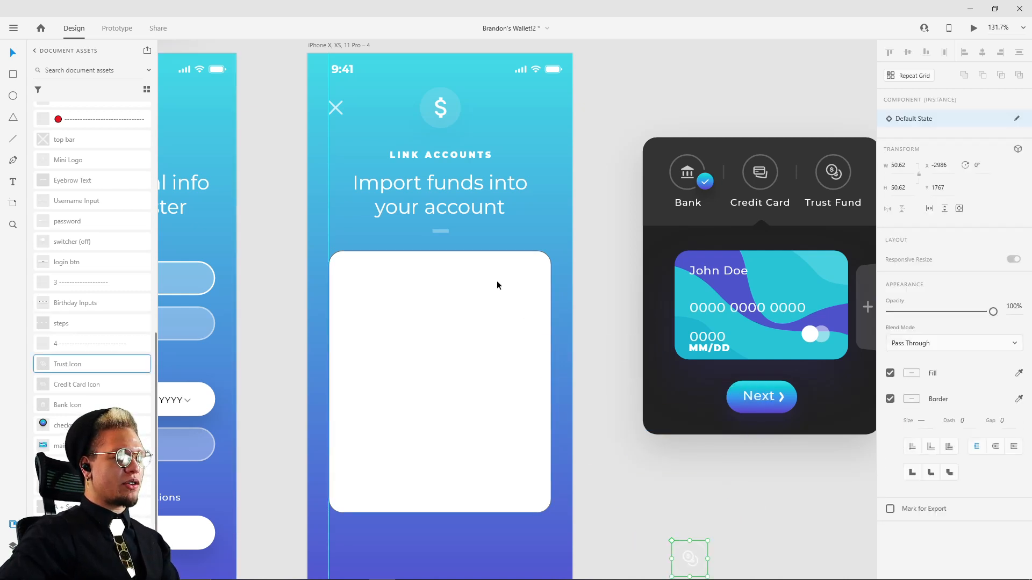
Step: Remove the white rectangle's border and fill it with the dark colour sampled from the lower part of the reference account panel
click(437, 308)
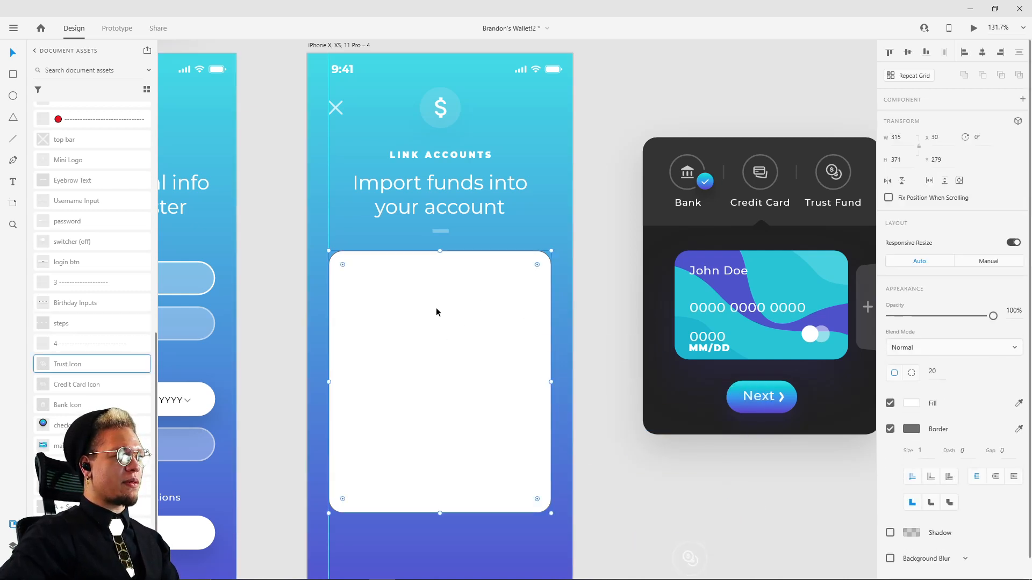
click(890, 429)
key(i)
click(658, 338)
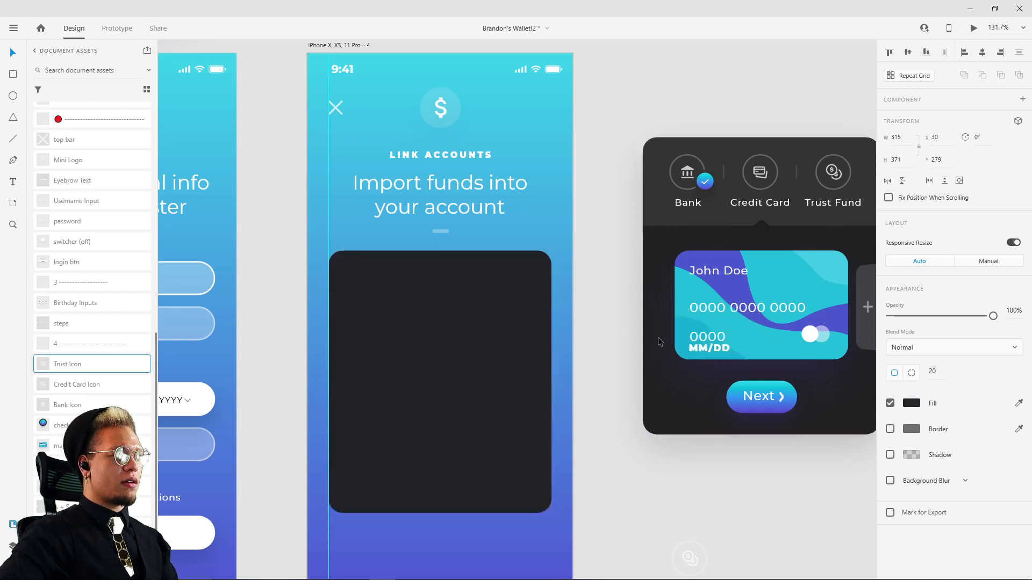
click(669, 473)
Step: Move the Trust Icon closer beneath the reference account panel, to about X -3026, Y 1686
click(450, 389)
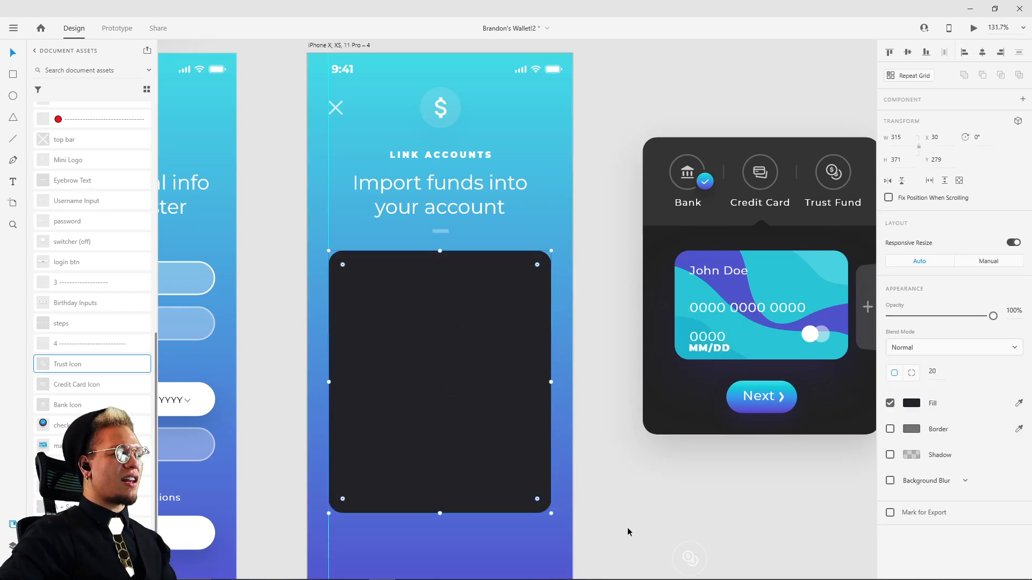
drag(696, 564, 671, 504)
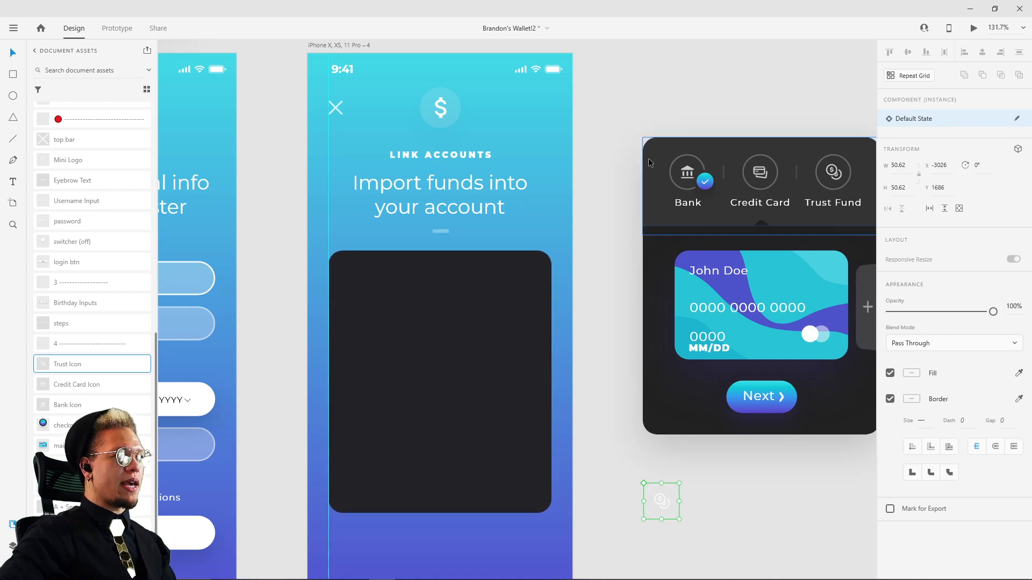
Step: Duplicate the dark rectangle in place and fill the copy with the lighter grey sampled from the reference panel's header band
click(405, 319)
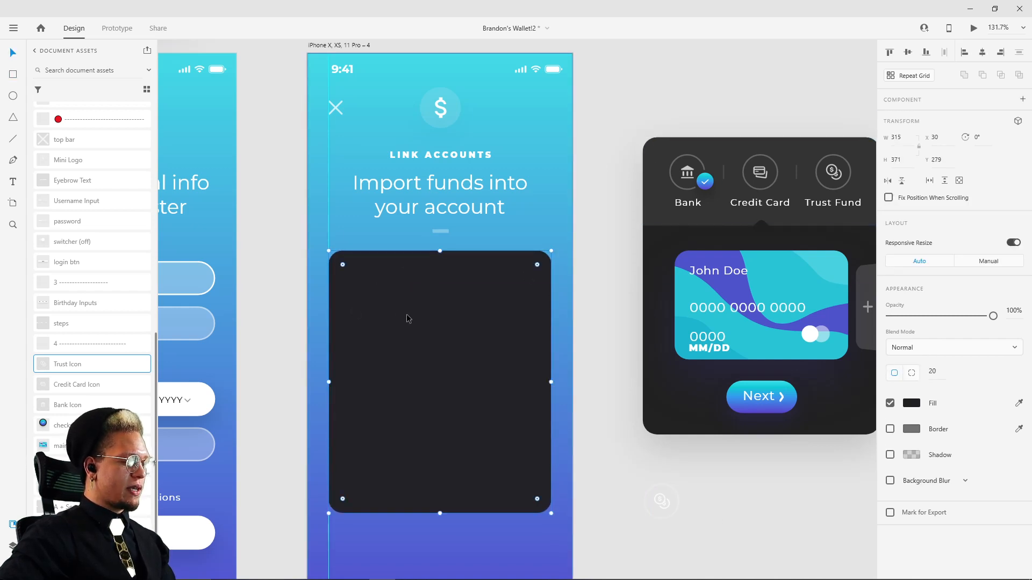
key(i)
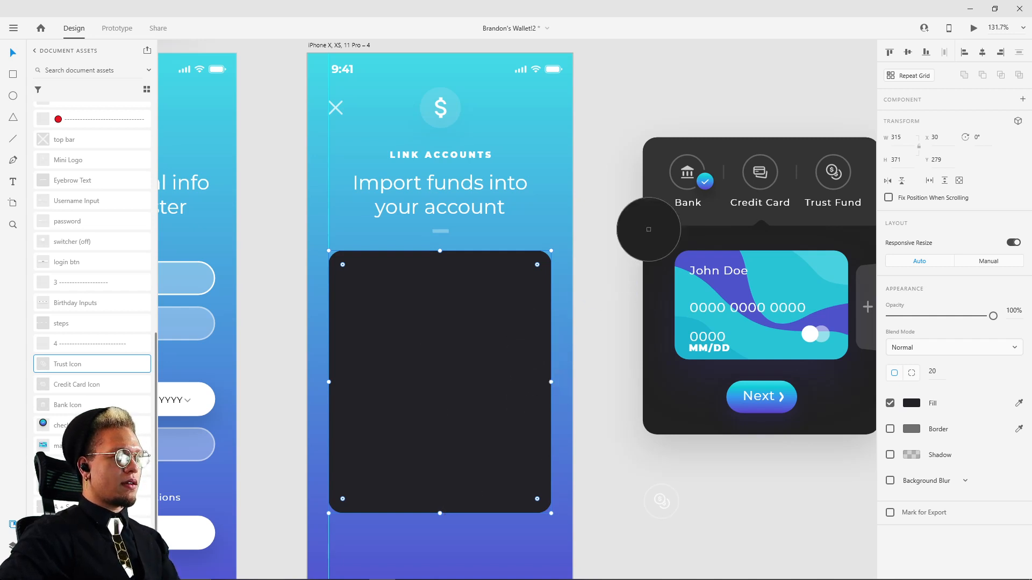
click(655, 189)
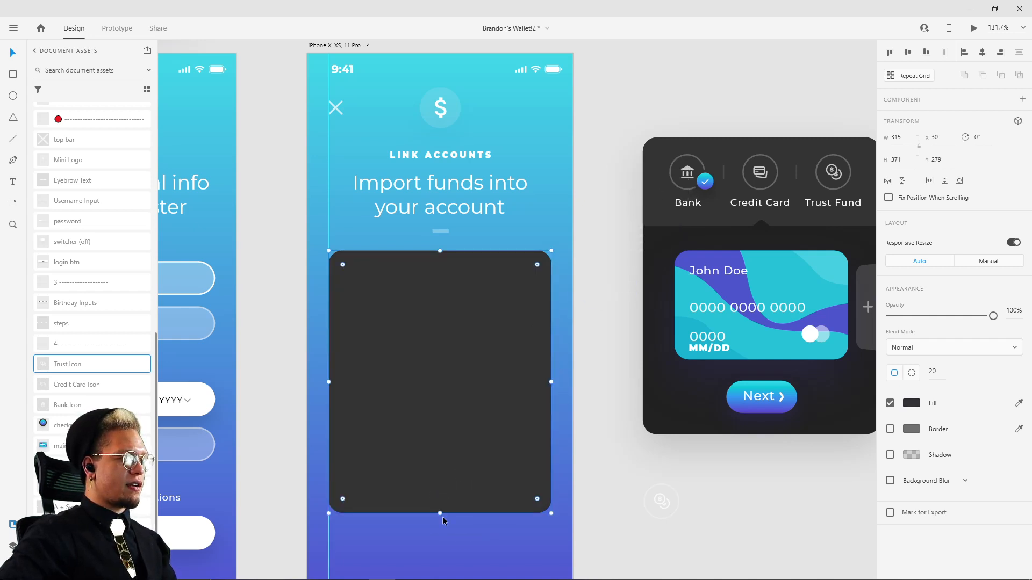
Step: Shorten the grey rectangle from its lower edge to a height of 109 and enable a separate radius for each corner
drag(438, 514, 443, 323)
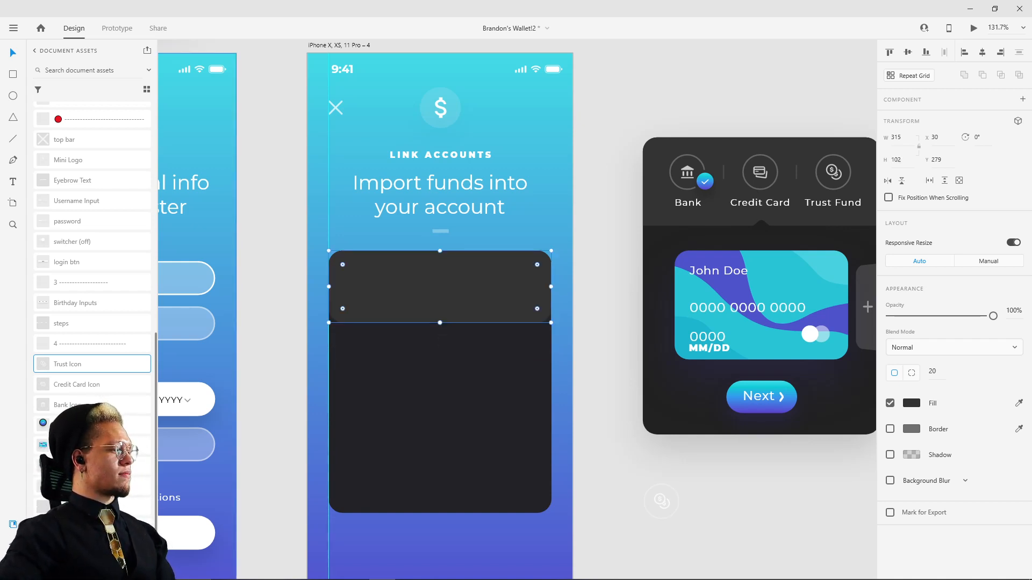
key(ctrl+z)
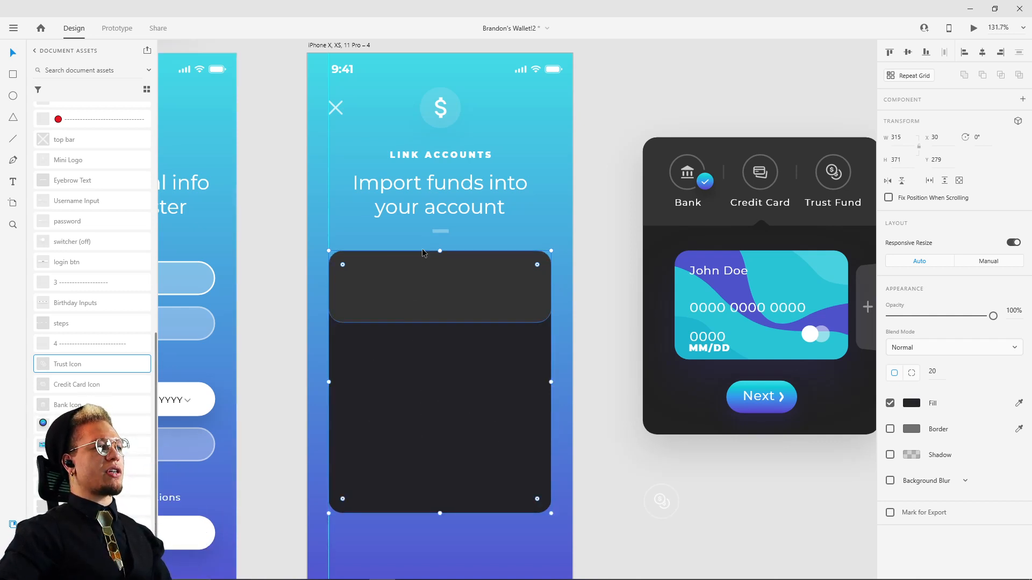
key(ctrl+shift+z)
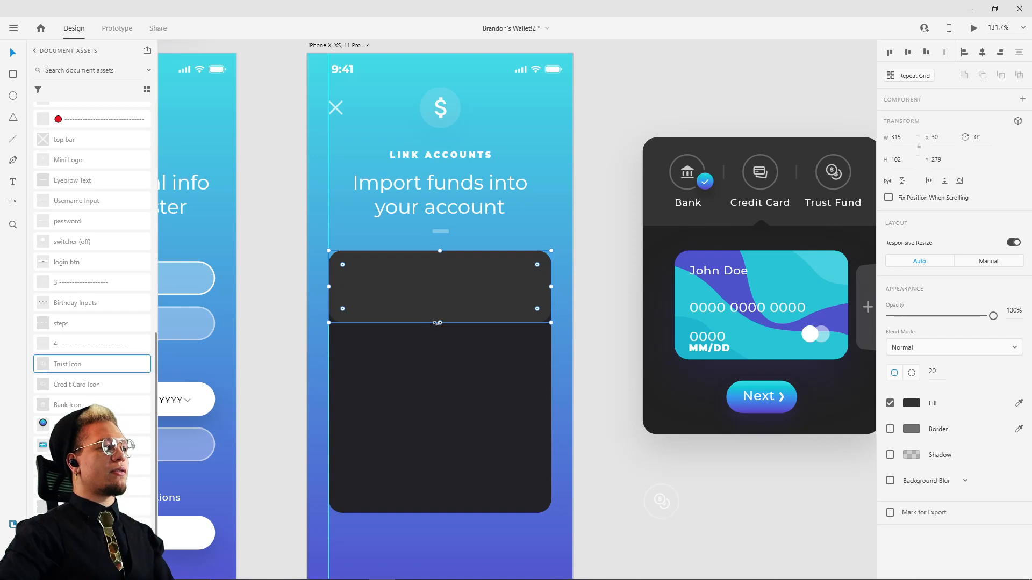
mouse_move(441, 324)
mouse_down()
mouse_move(440, 293)
mouse_move(440, 327)
mouse_up()
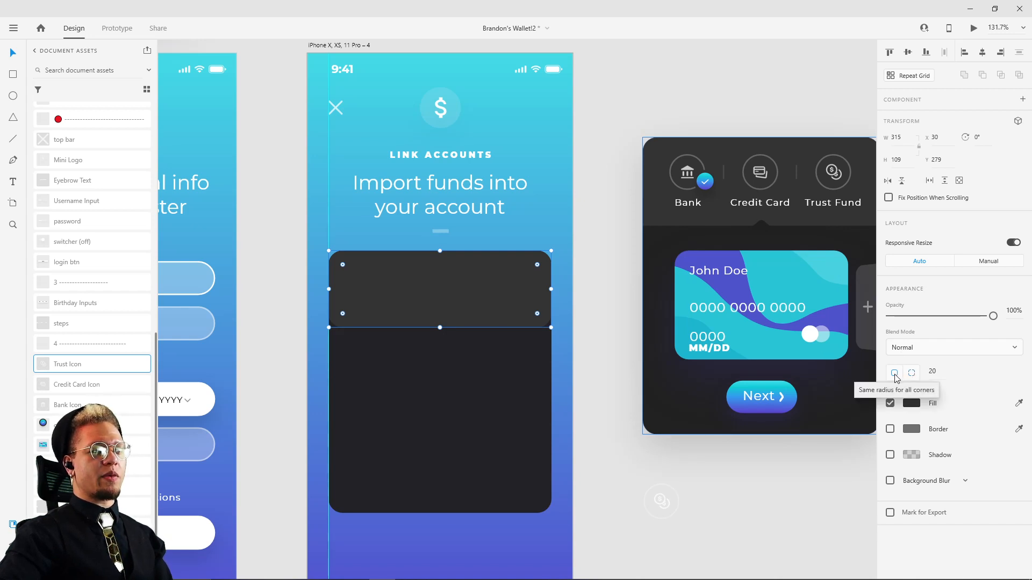
click(912, 373)
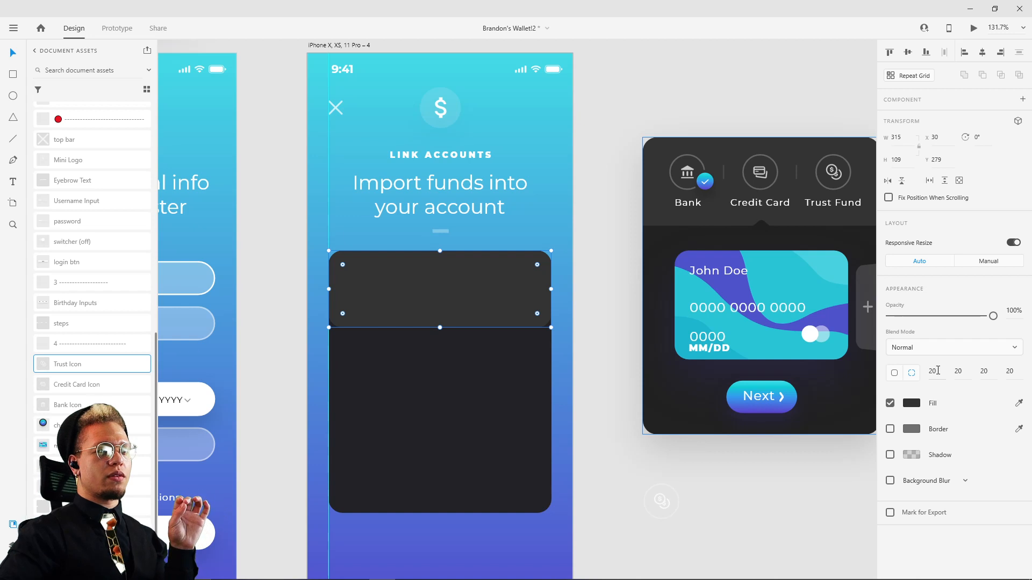
click(935, 371)
text(0)
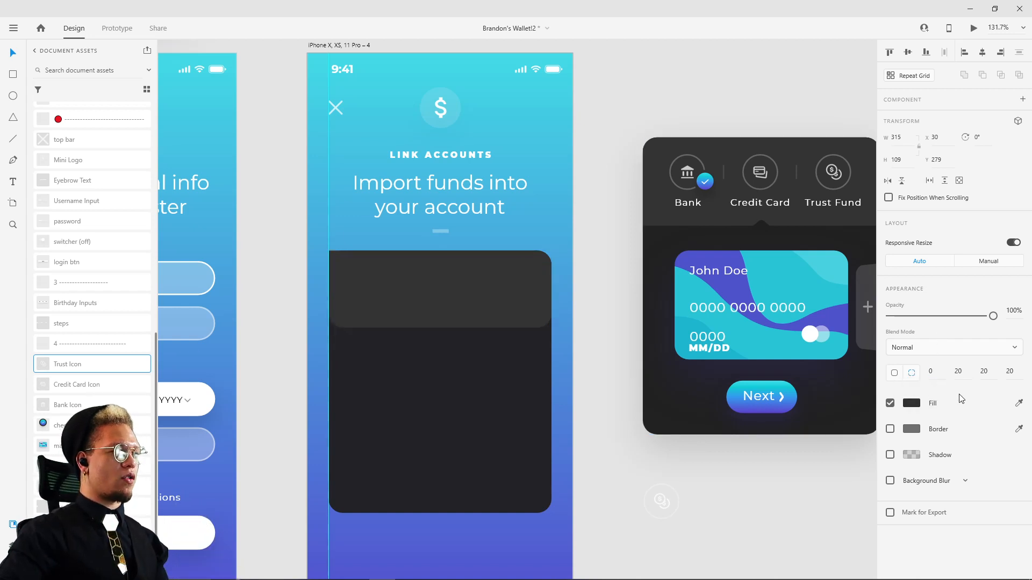
key(ctrl+z)
click(959, 371)
text(44)
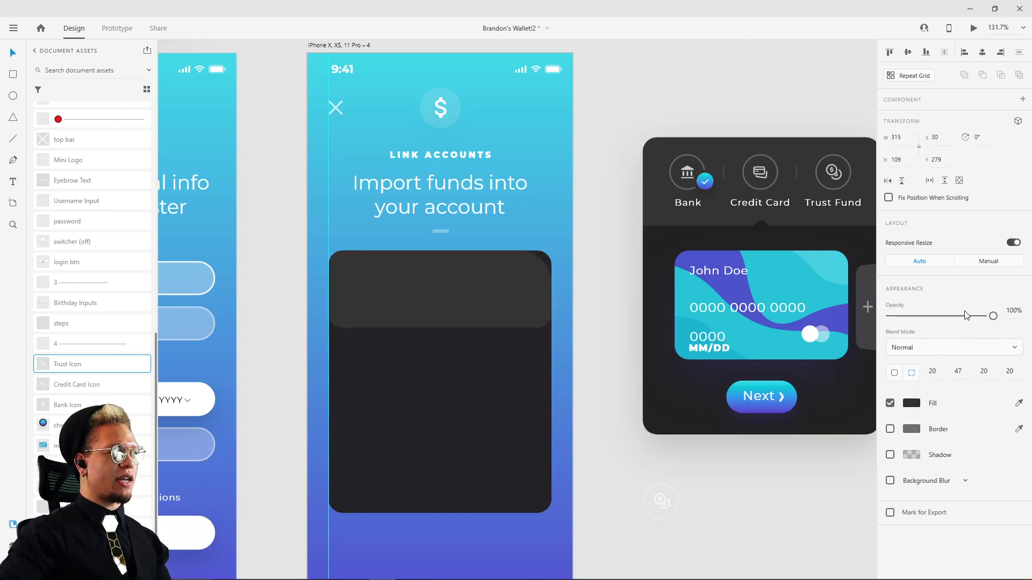
key(ctrl+z)
Step: Square off the grey header band's two lower corners with a radius of 0, keeping the upper corners at 20
scroll(527, 318, up, 3)
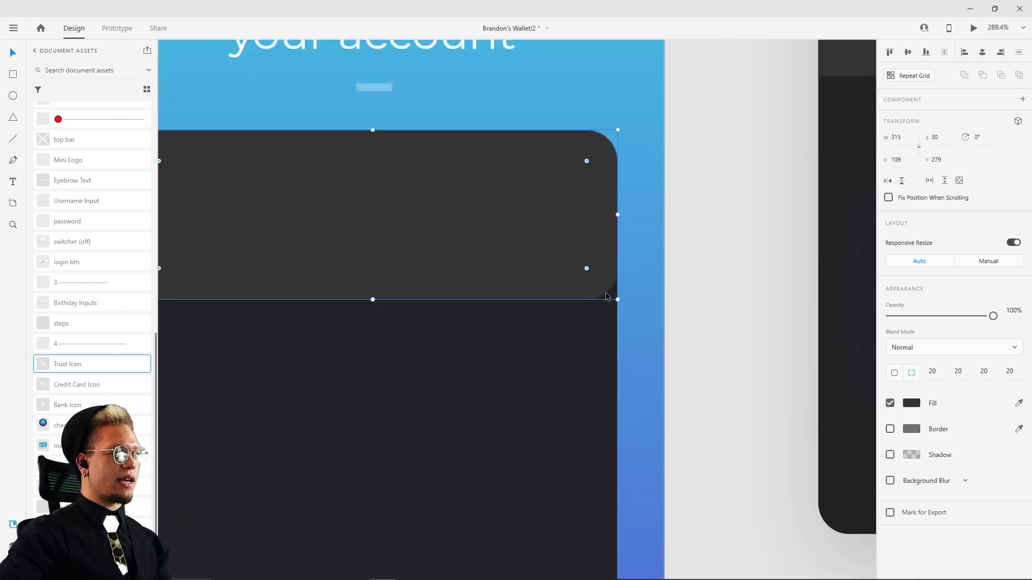
click(985, 371)
text(0)
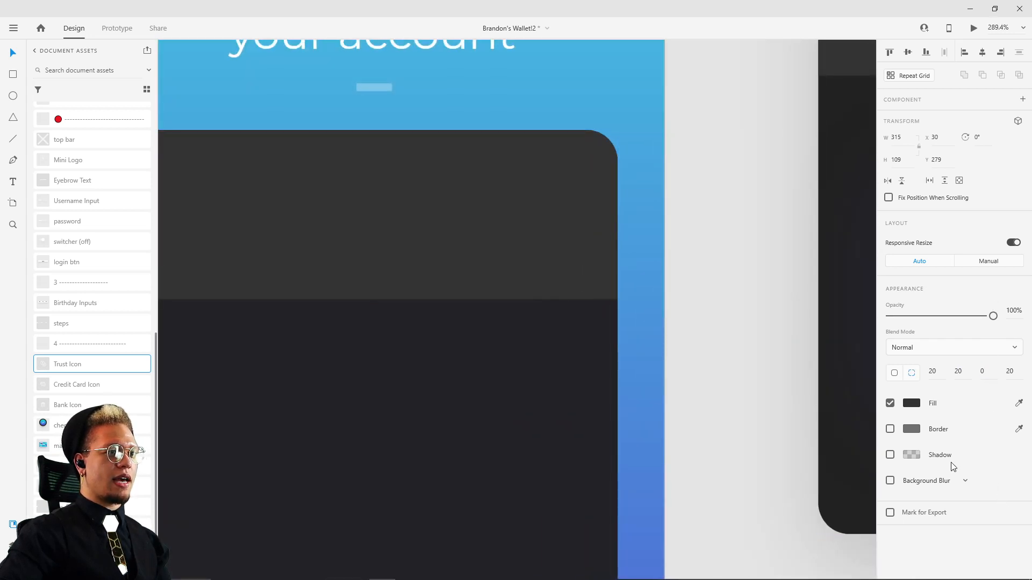
drag(456, 344, 671, 310)
click(1010, 371)
text(0)
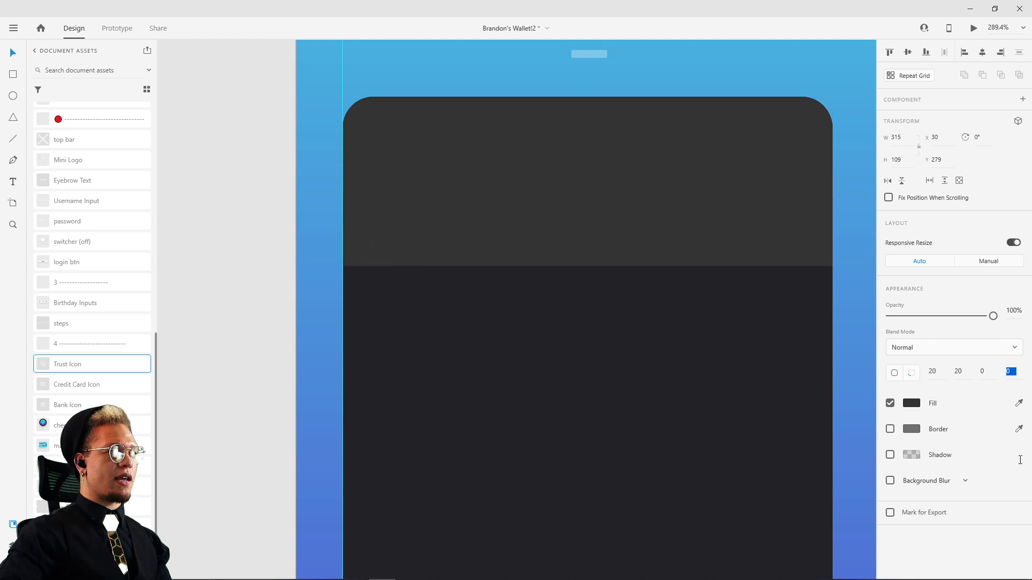
scroll(760, 361, down, 5)
scroll(552, 272, up, 5)
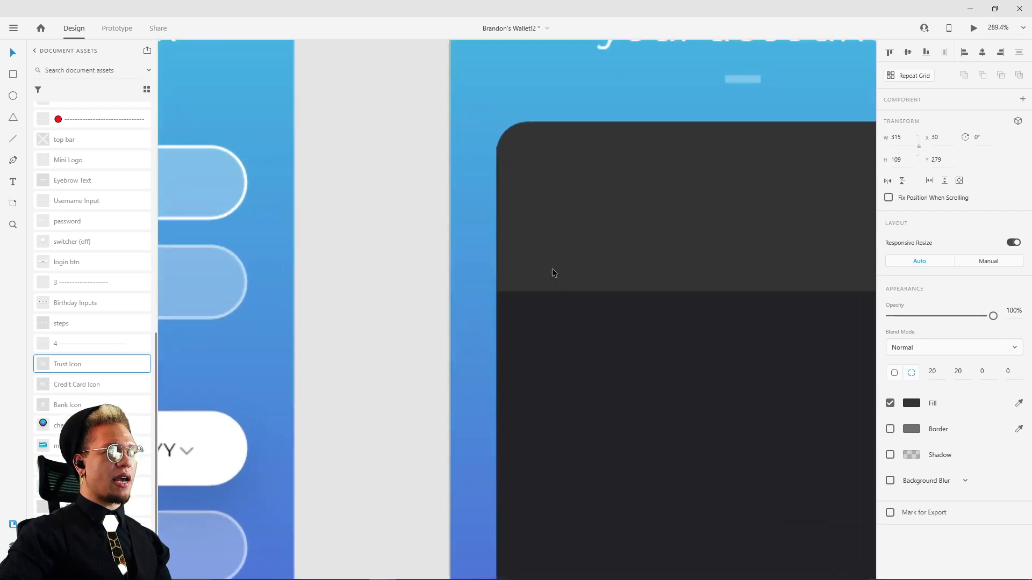
scroll(503, 286, right, 5)
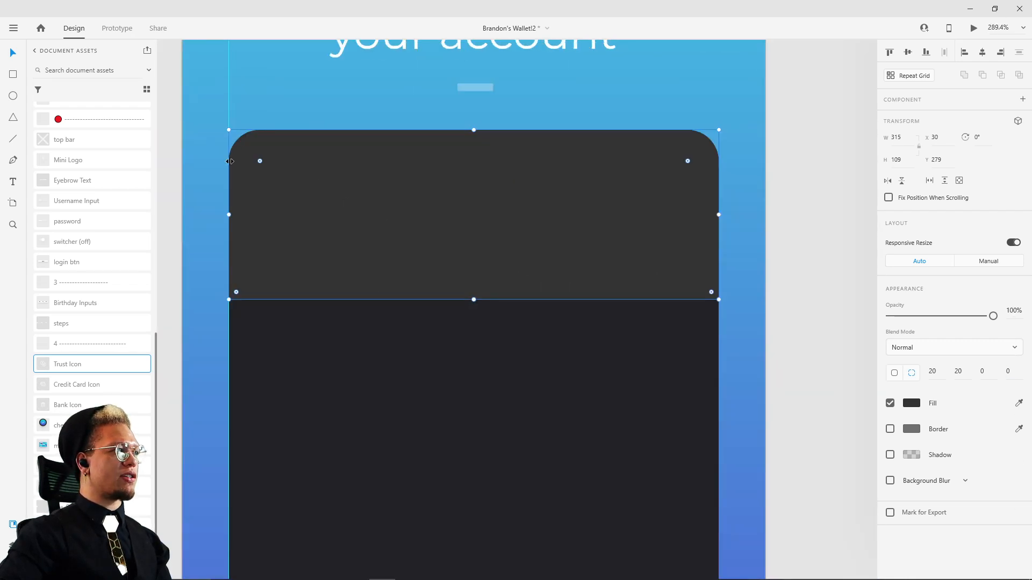
click(843, 283)
Step: Draw a 24 by 24 square on the dark area just beneath the grey header band
scroll(628, 328, down, 1)
scroll(626, 330, down, 12)
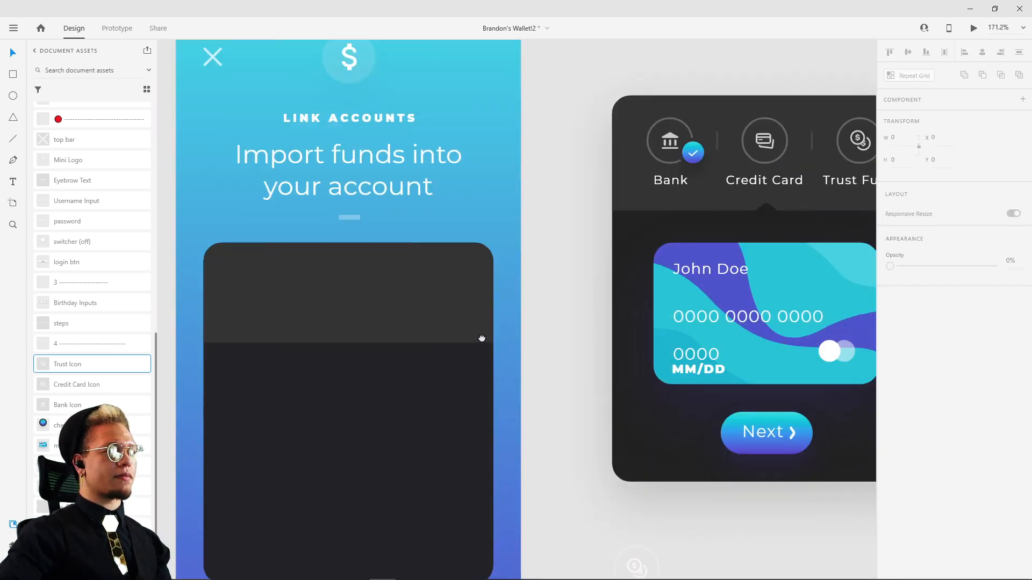
scroll(572, 290, right, 2)
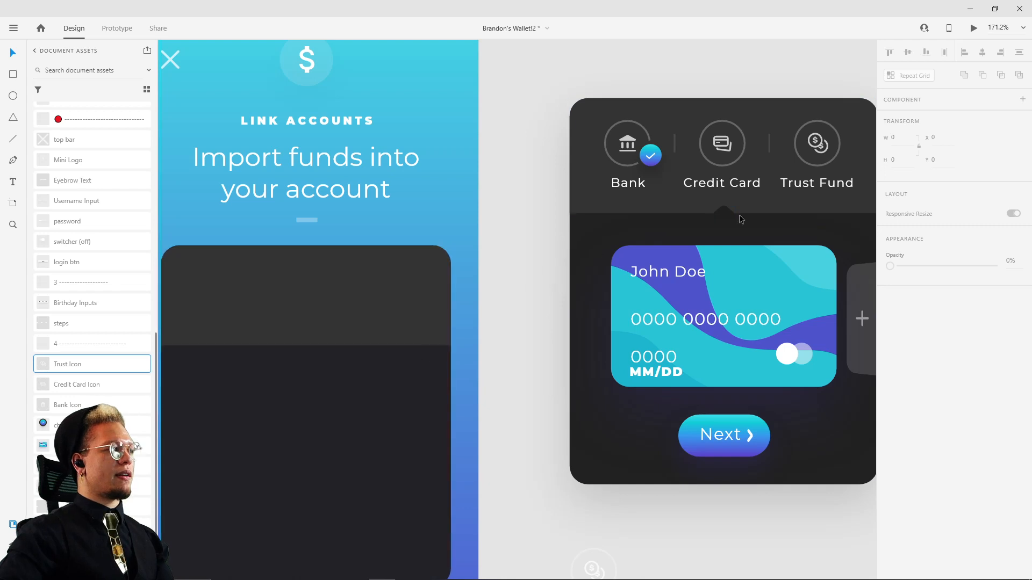
scroll(725, 216, up, 10)
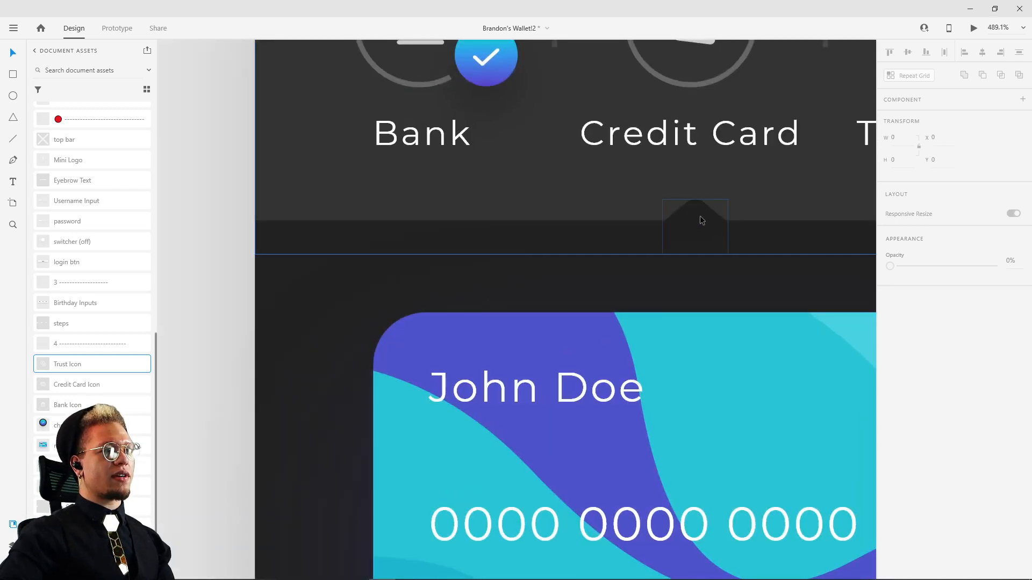
drag(461, 313, 693, 258)
scroll(527, 304, down, 5)
drag(408, 351, 646, 287)
drag(521, 363, 591, 314)
key(r)
drag(349, 347, 386, 384)
Step: Remove the small square's border and fill it with the dark panel's colour
click(890, 429)
click(1018, 403)
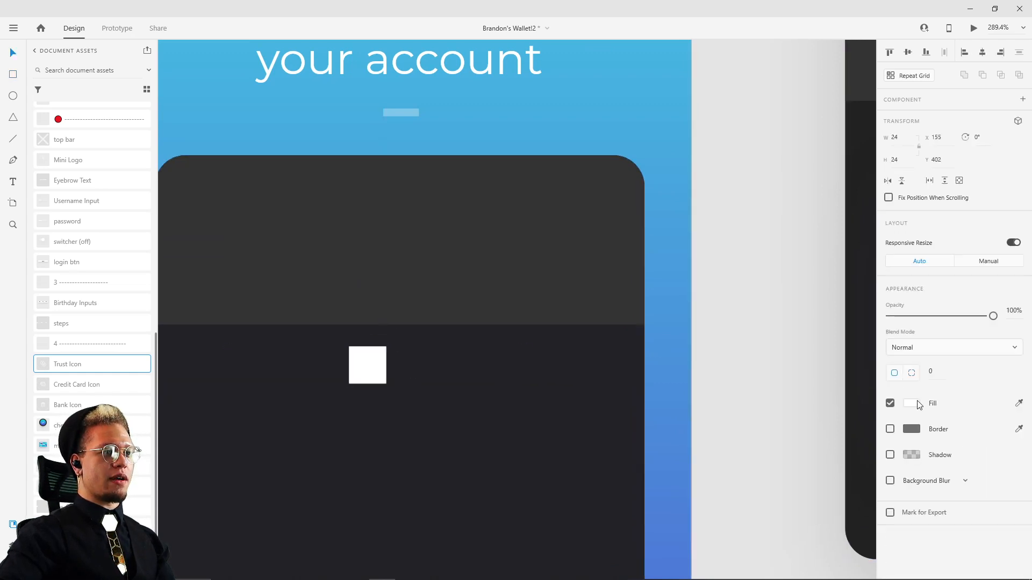
click(388, 372)
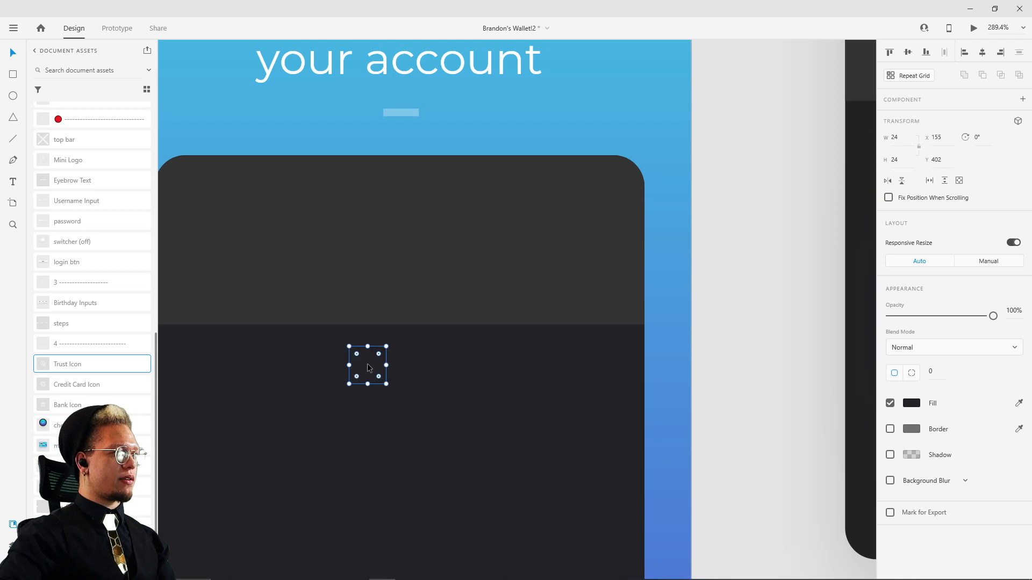
Step: Rotate the small square 45°, centre it on the header band's lower edge, and round its corners with a radius of 6
drag(369, 367, 443, 324)
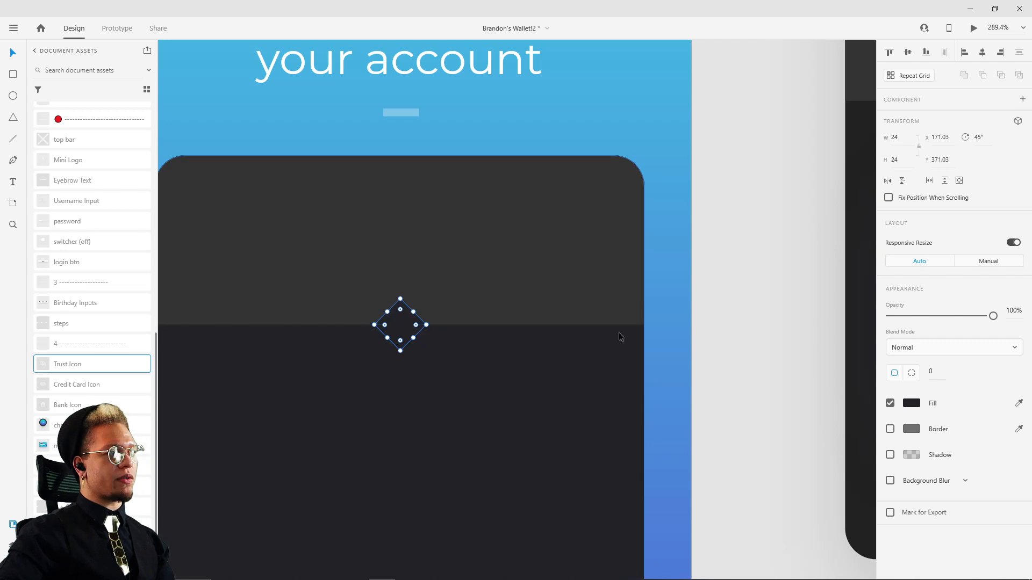
click(939, 376)
text(5)
key(Return)
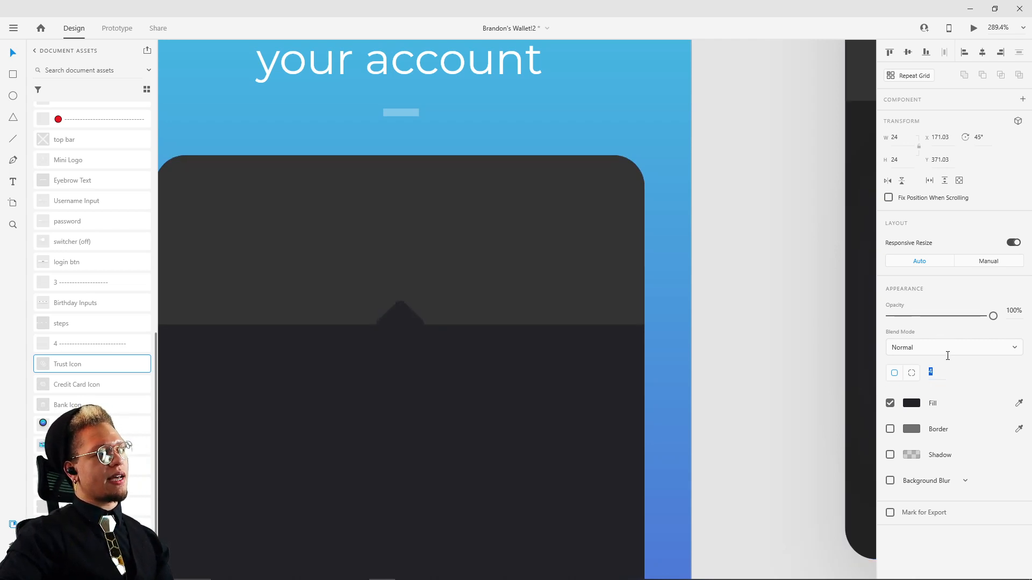
Step: Nudge the rotated square down to Y 375.03 so that only its upper tip forms the header band's pointer
scroll(334, 330, up, 5)
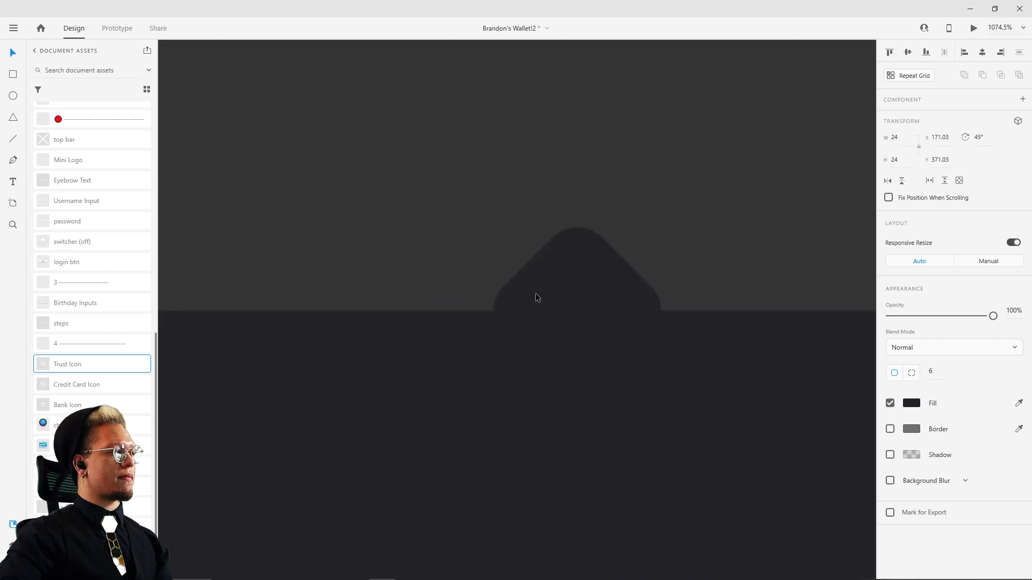
key(Down)
key(Down)
key(Down)
key(Down)
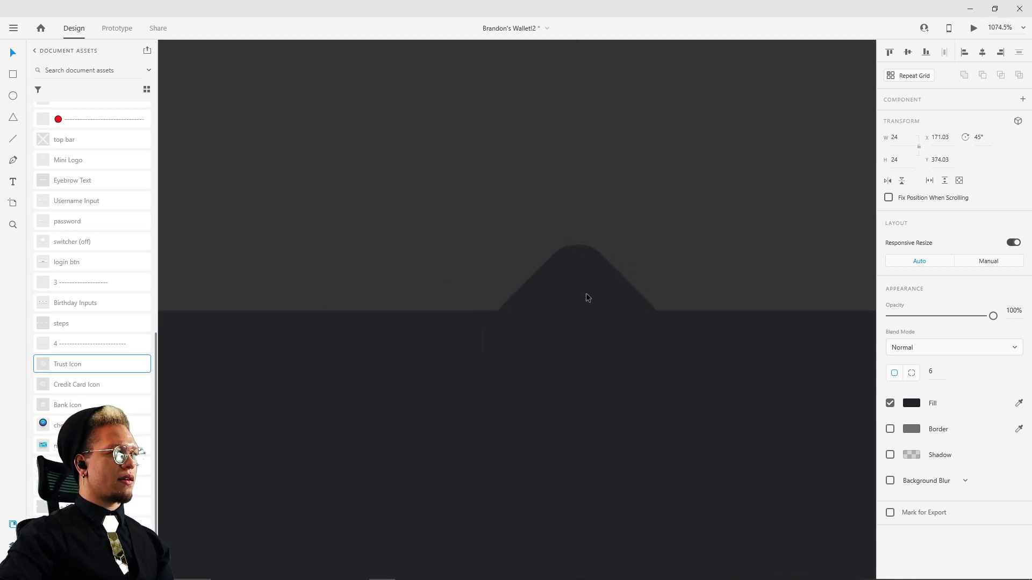
scroll(645, 216, down, 9)
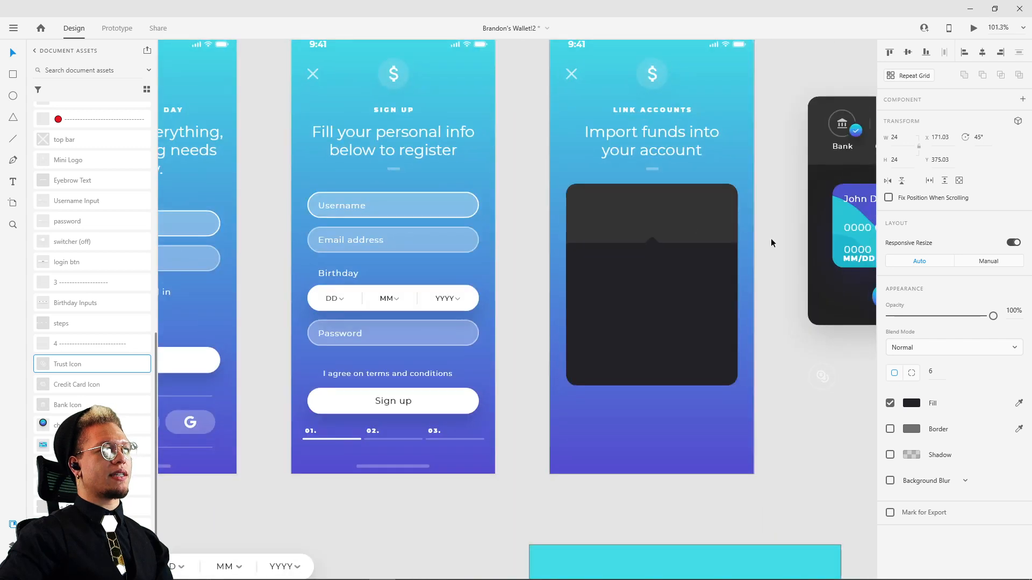
click(772, 239)
Step: Move the Trust Icon onto the right side of the grey header band, at about X 258, Y 311
drag(772, 239, 570, 313)
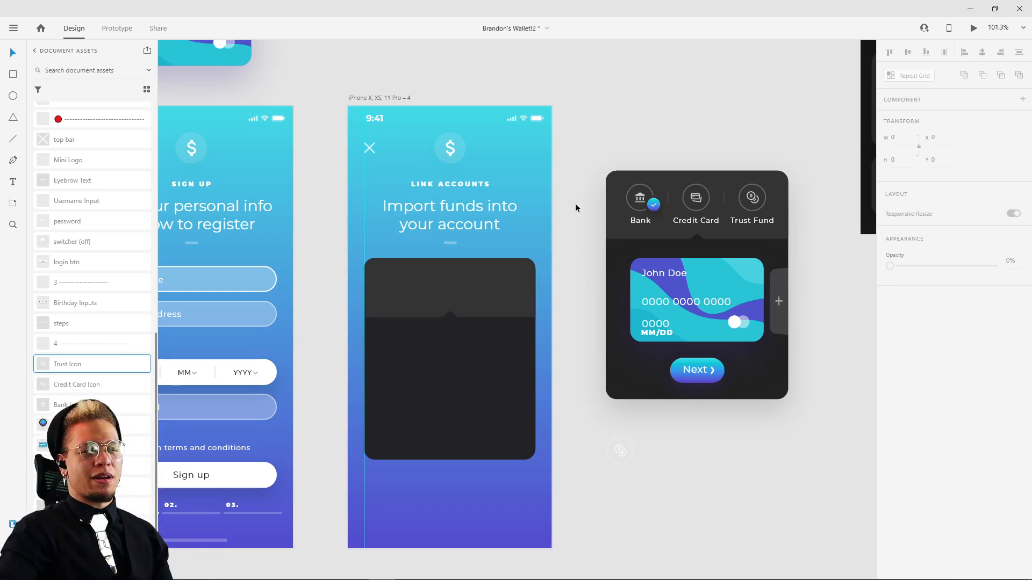
drag(617, 399, 602, 312)
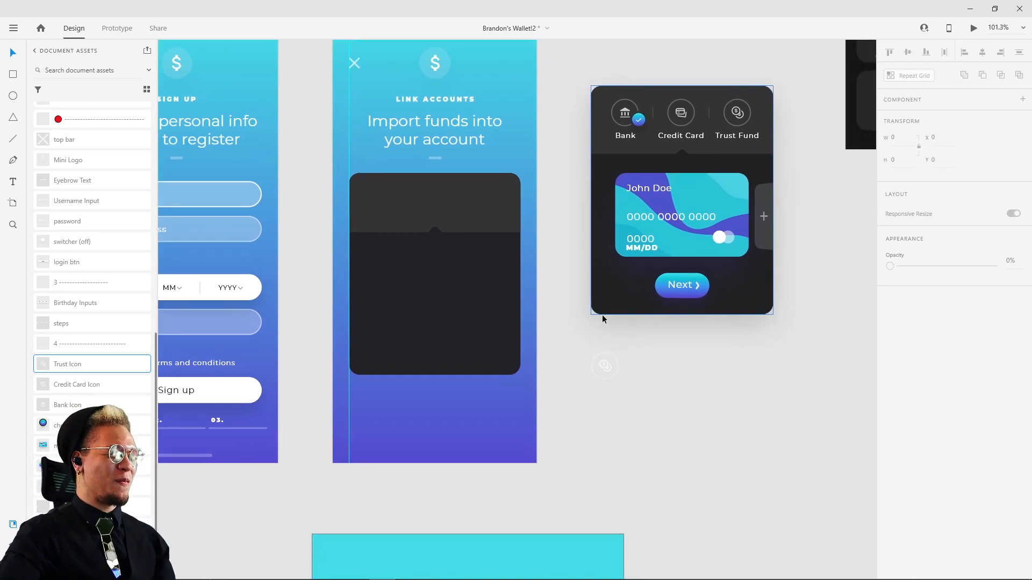
drag(606, 366, 487, 200)
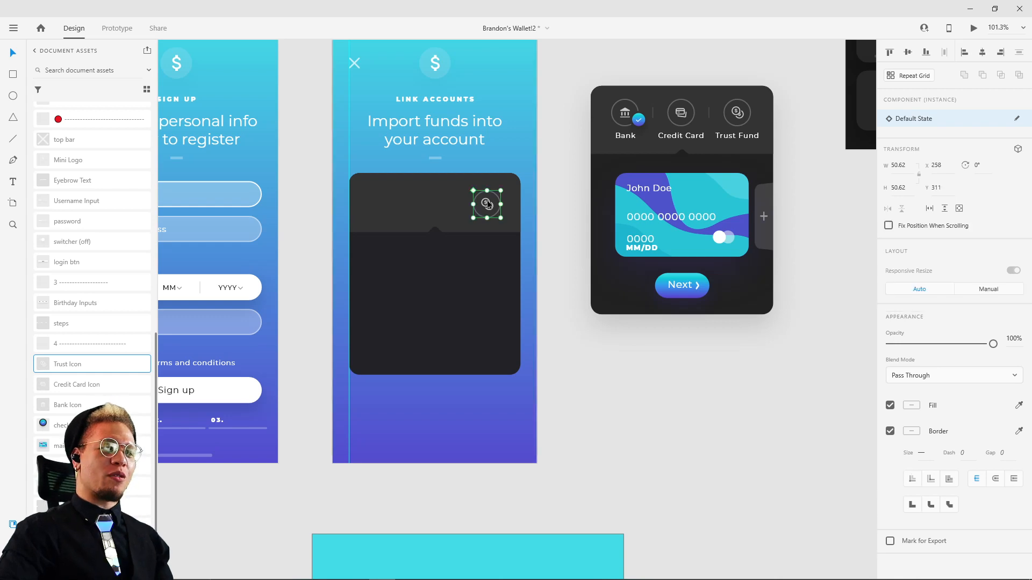
Step: Place the Bank Icon at X 50 and the Credit Card Icon at X 162 in the header band, both at Y 311
scroll(487, 200, up, 3)
drag(568, 223, 611, 301)
drag(52, 390, 377, 371)
drag(59, 405, 210, 331)
drag(381, 374, 364, 337)
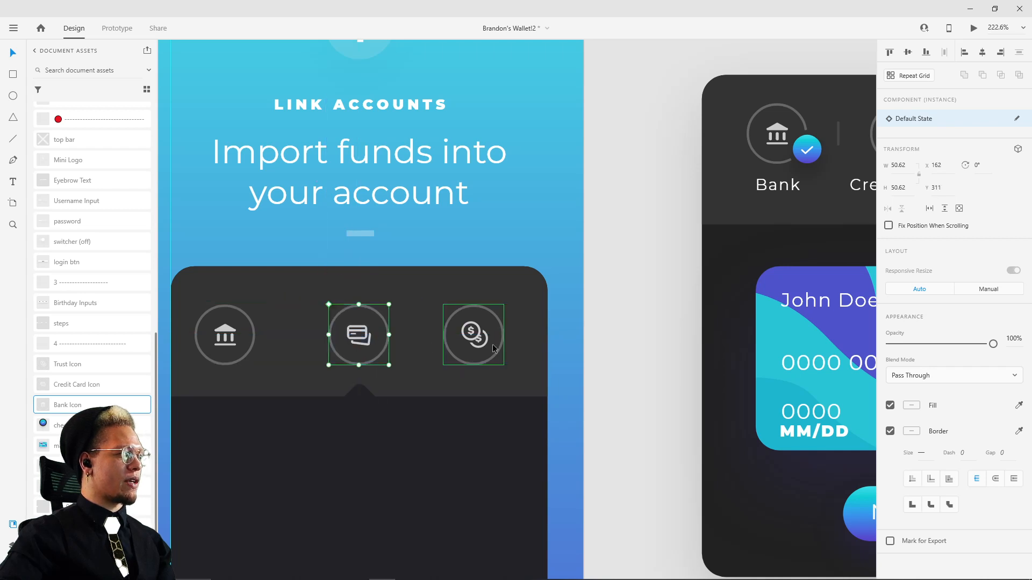
Step: Distribute the Bank, Credit Card and Trust icons evenly, and shift the row to start at X 58 so it is centred in the header band
shift+click(252, 342)
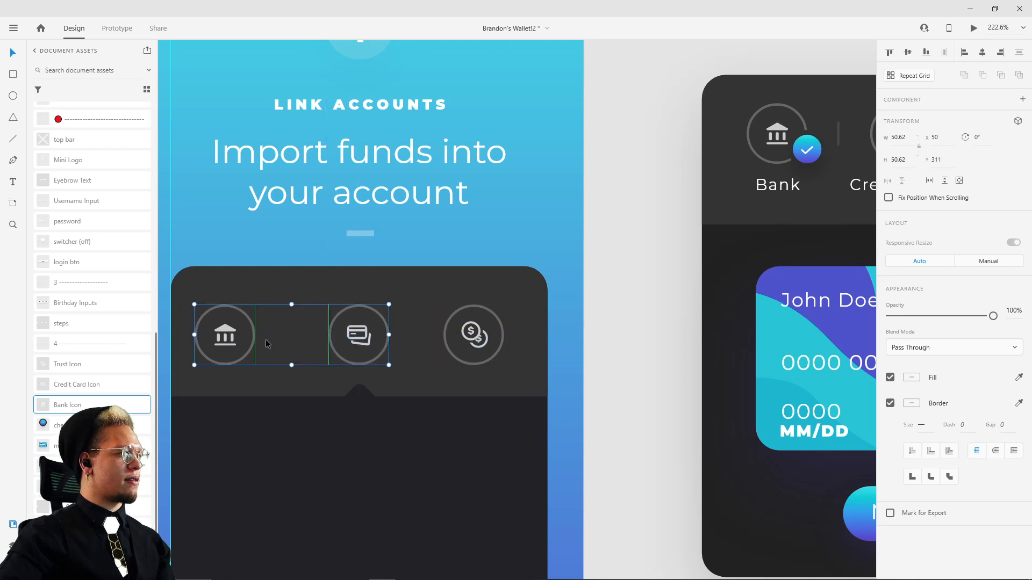
shift+click(475, 332)
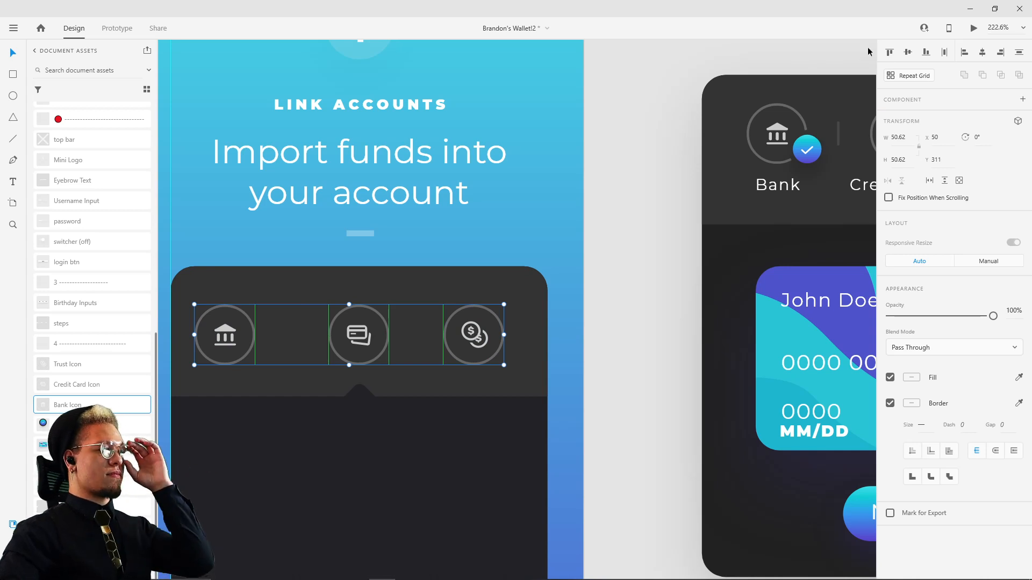
click(944, 53)
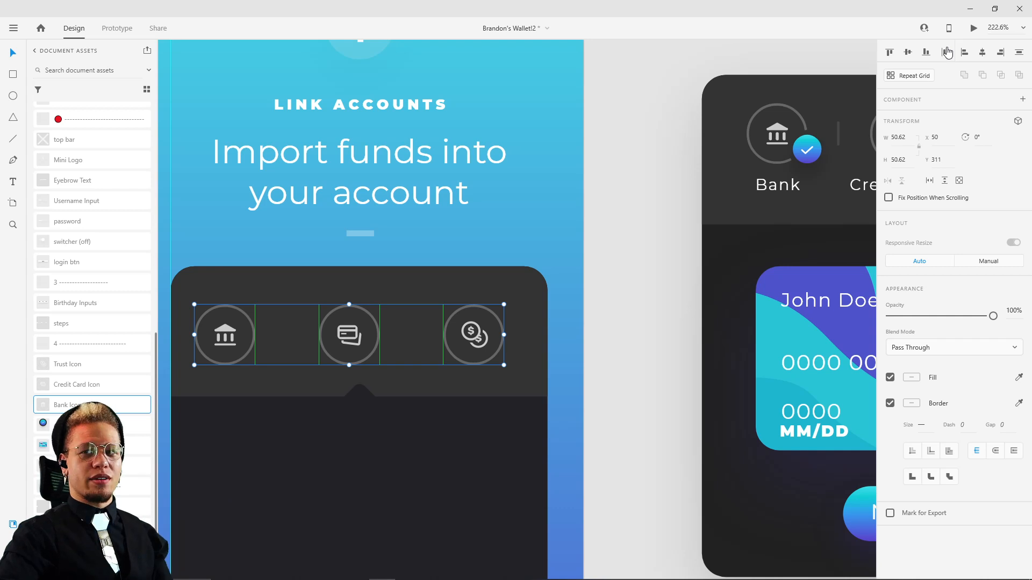
drag(465, 330, 479, 330)
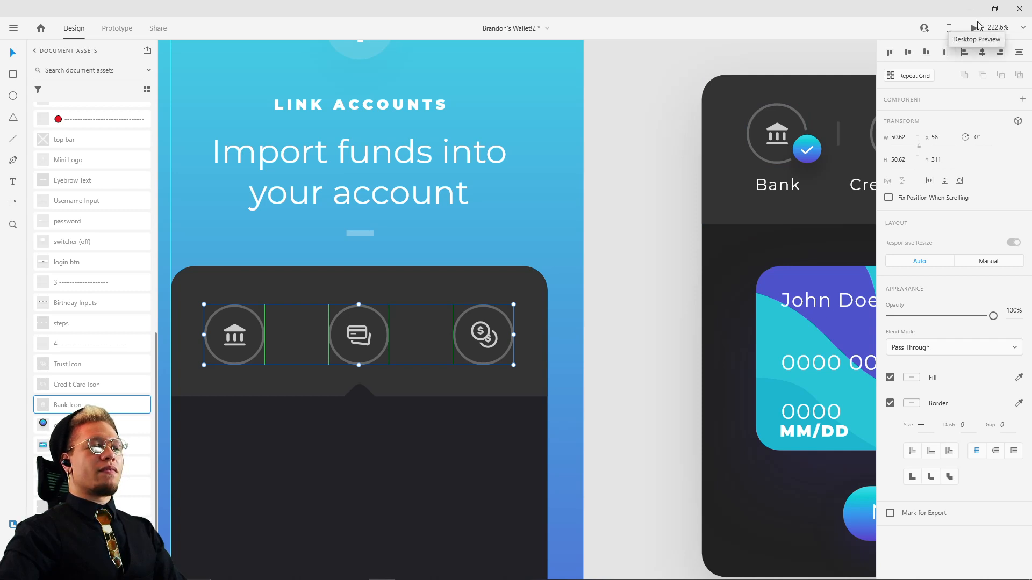
click(657, 168)
Step: Draw a vertical divider line about 22 high between the Bank and Credit Card icons, with a border size of 2
drag(806, 153, 679, 199)
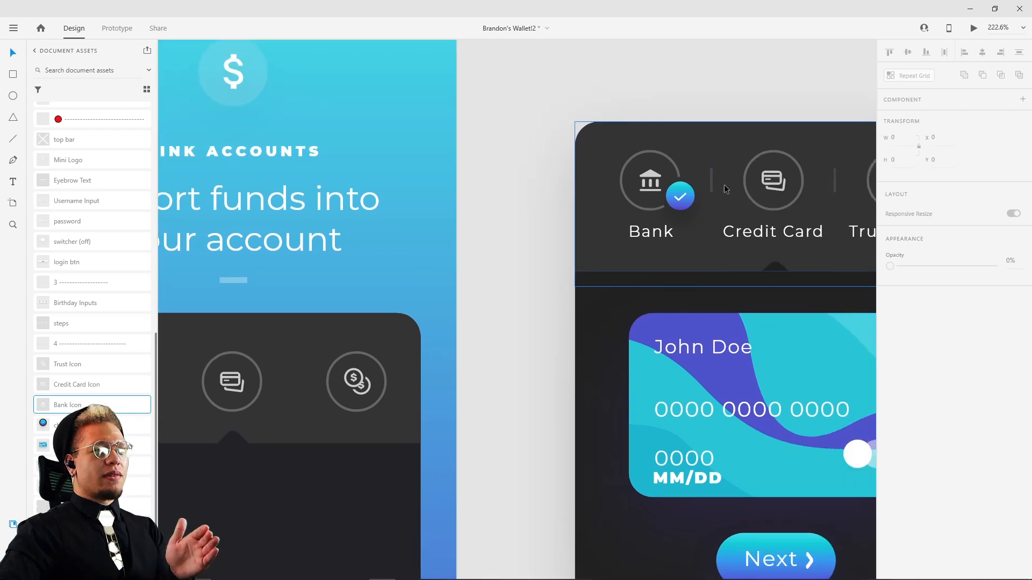
click(680, 211)
drag(535, 263, 800, 198)
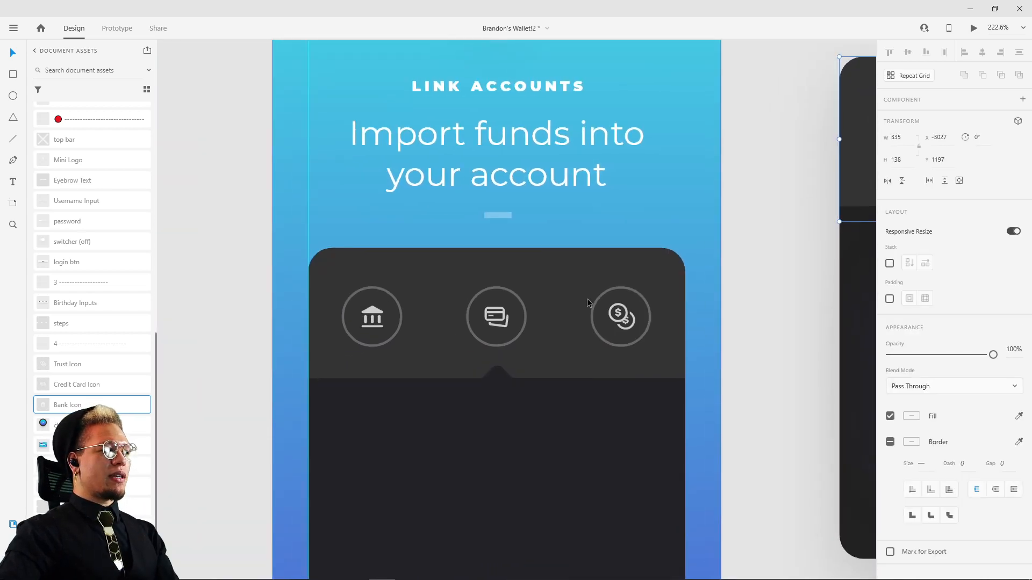
key(l)
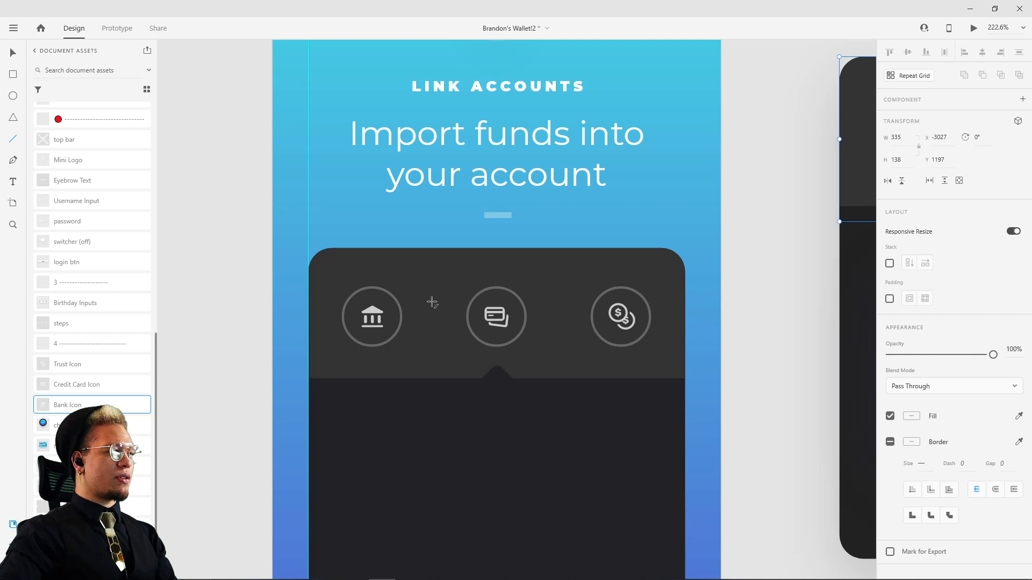
drag(432, 302, 432, 328)
scroll(433, 323, up, 6)
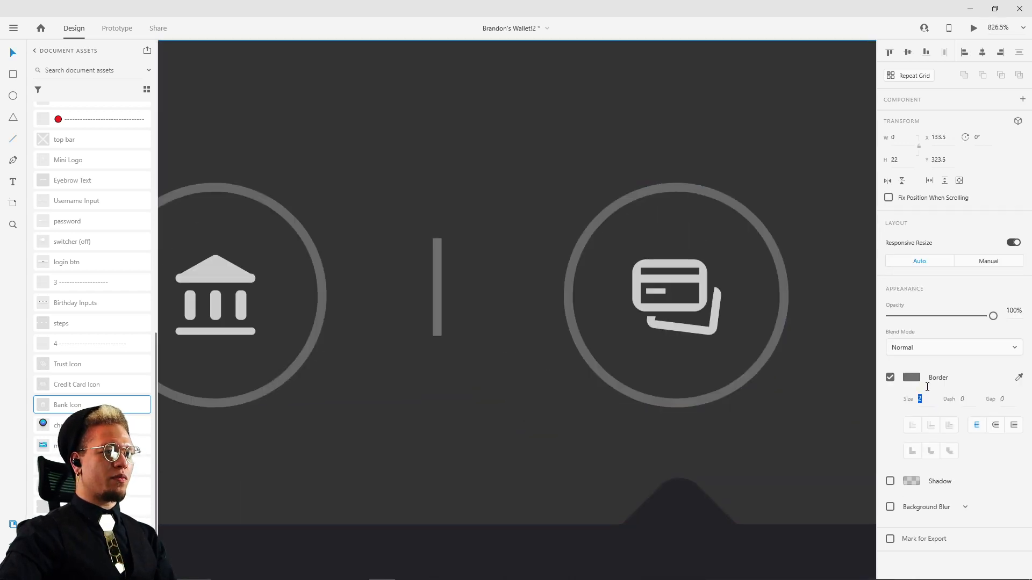
text(2)
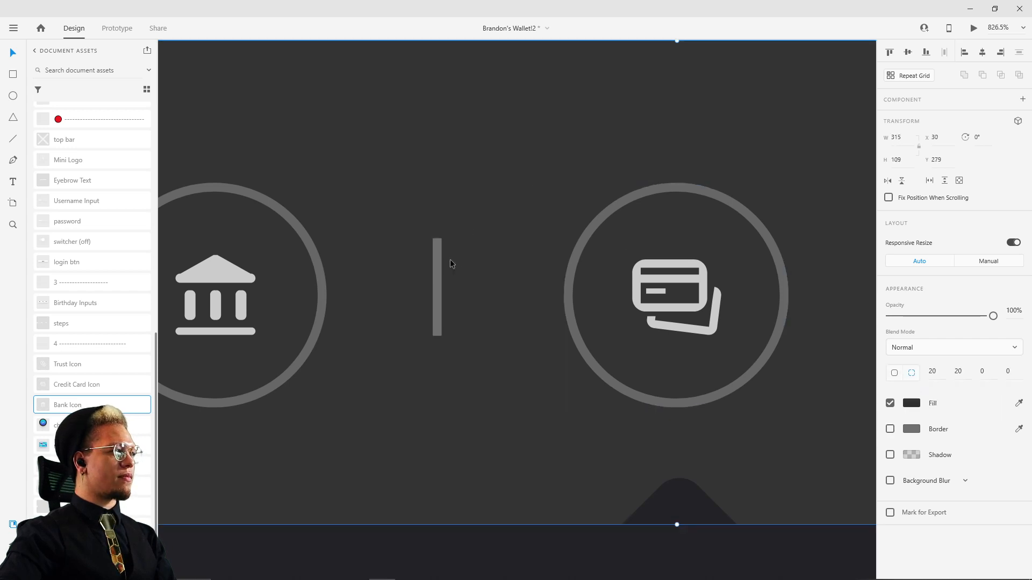
Step: Lower the divider's opacity to 26% and centre it between the Bank and Credit Card icons, at about X 135.5, Y 325.5
drag(433, 268, 439, 267)
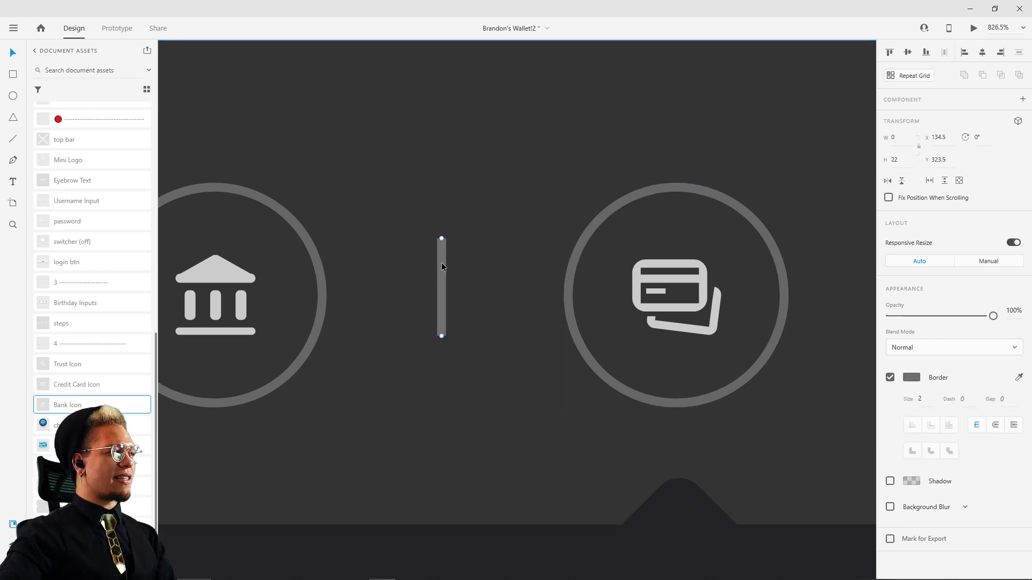
scroll(655, 354, down, 5)
drag(713, 349, 533, 331)
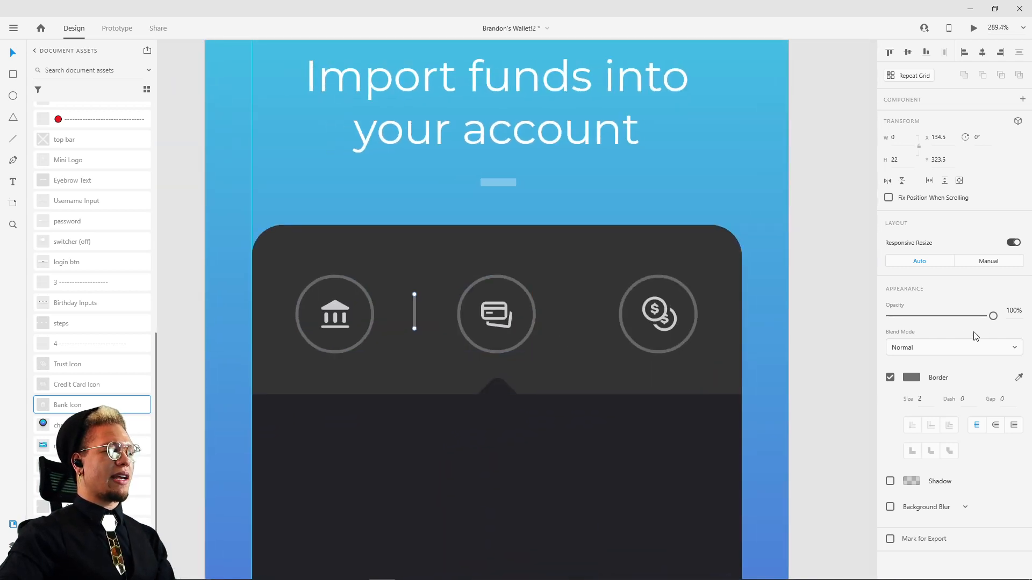
drag(987, 325, 915, 326)
drag(760, 260, 629, 299)
scroll(346, 288, up, 5)
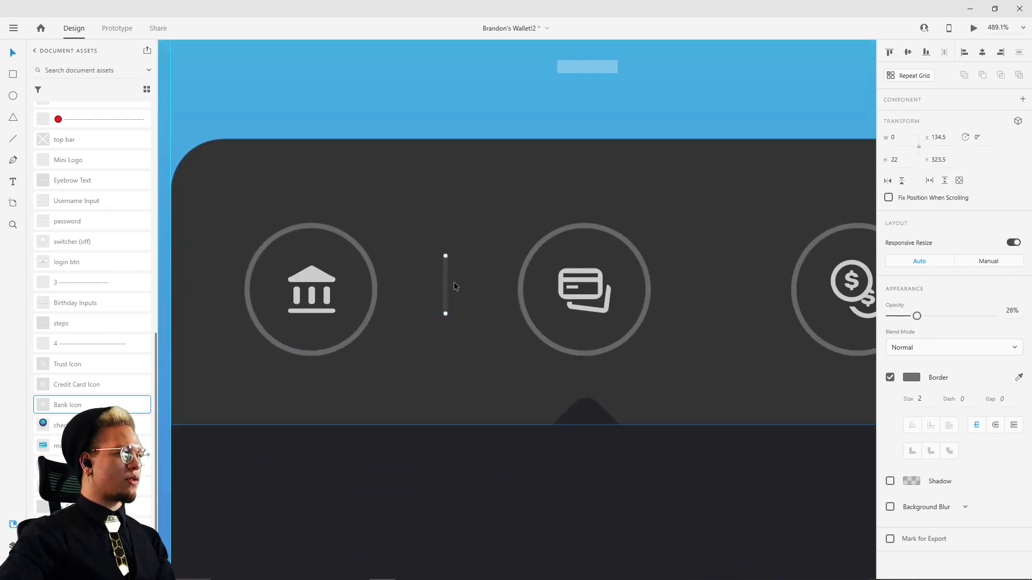
drag(445, 294, 444, 290)
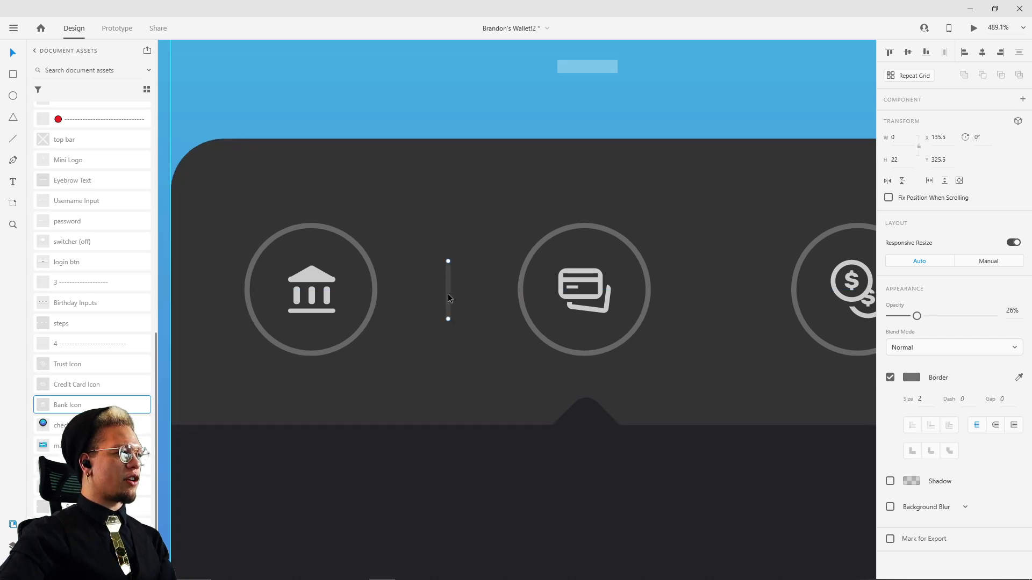
Step: Duplicate the divider into the gap between the Credit Card and Trust icons, at about X 243.5, Y 325.5
drag(447, 294, 732, 291)
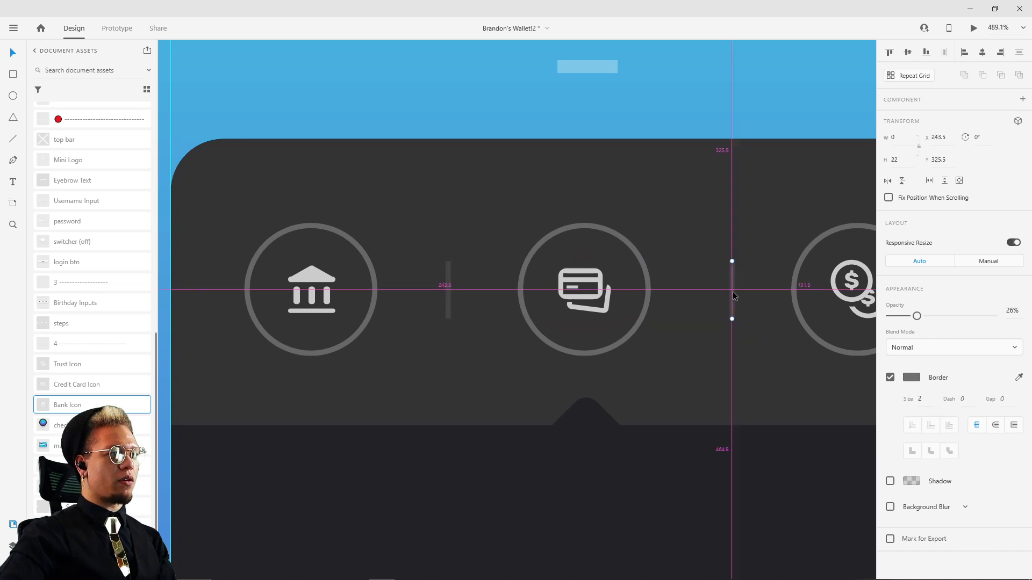
scroll(735, 281, down, 3)
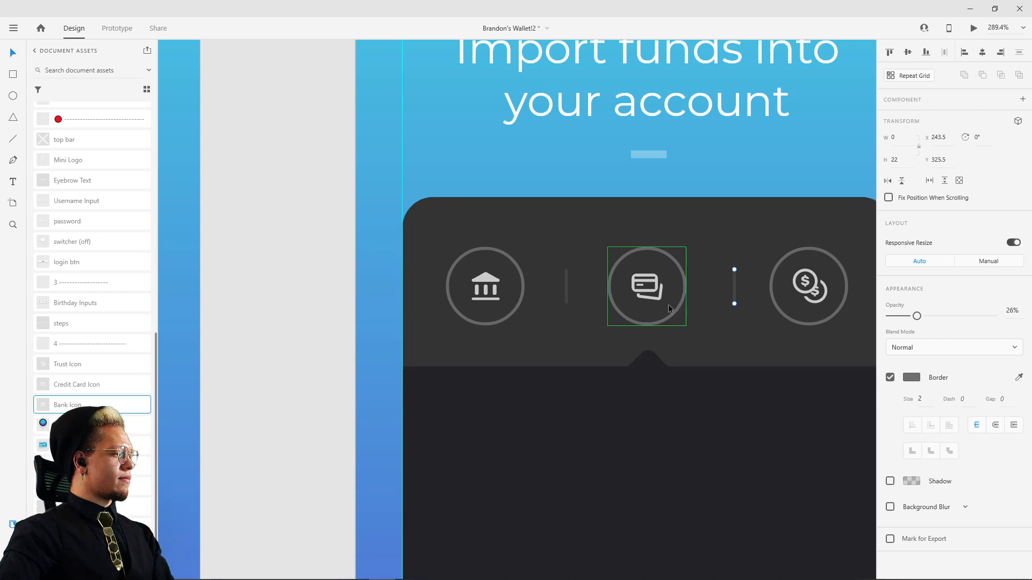
drag(669, 307, 535, 318)
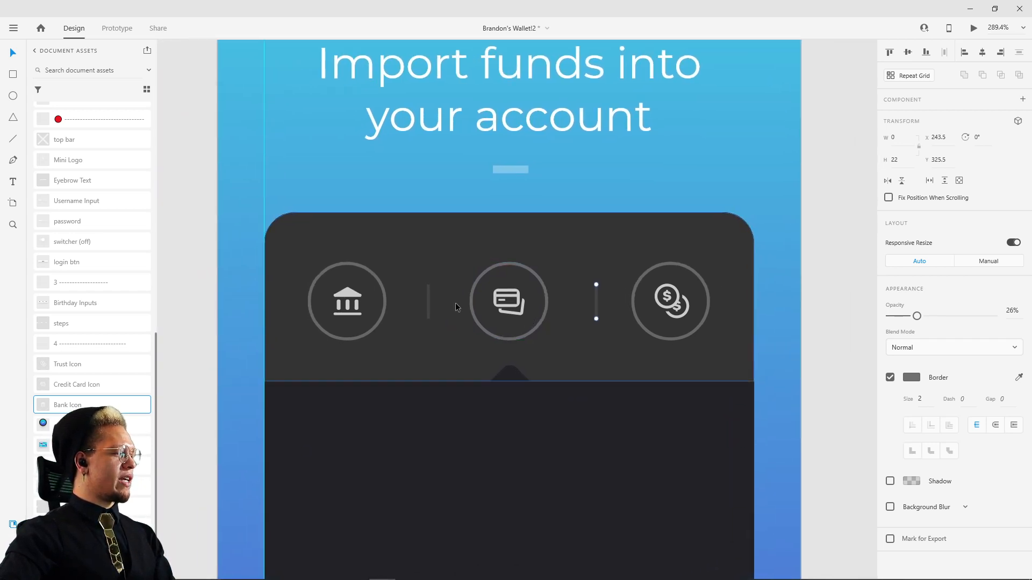
Step: Distribute the three account icons and two dividers evenly across the header band, and group them
click(363, 305)
shift+click(428, 301)
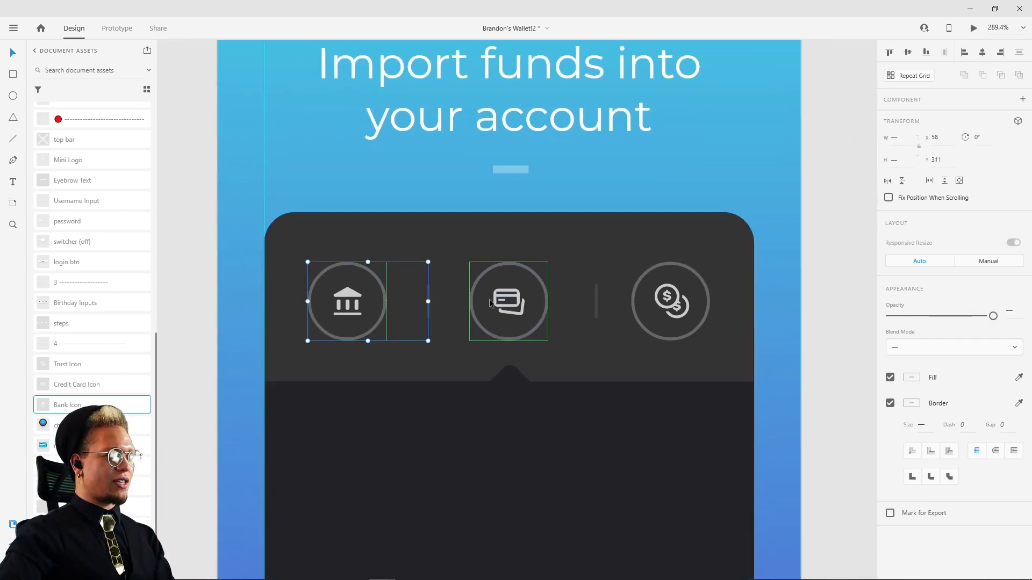
shift+click(508, 303)
shift+click(596, 304)
shift+click(683, 299)
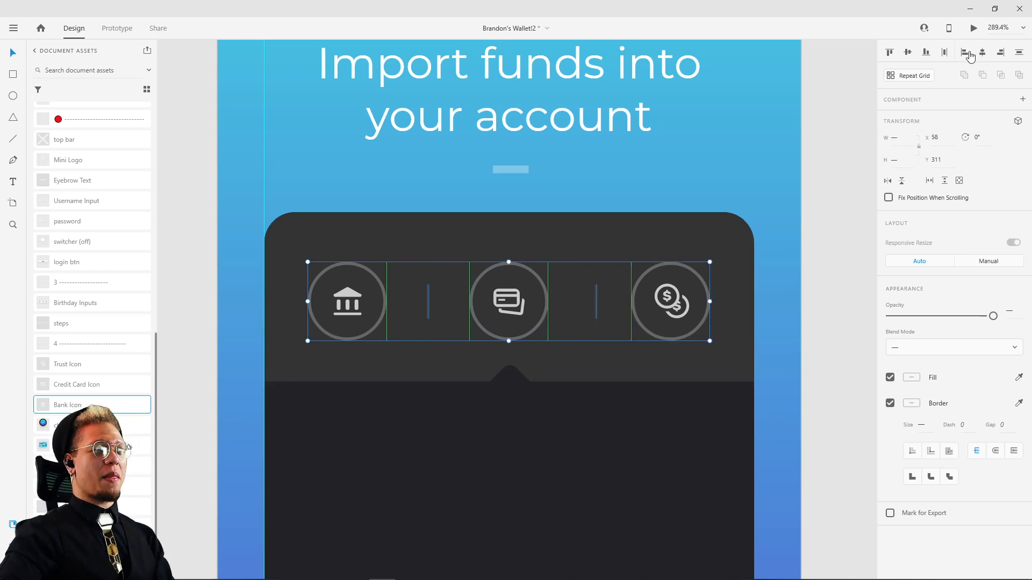
click(942, 52)
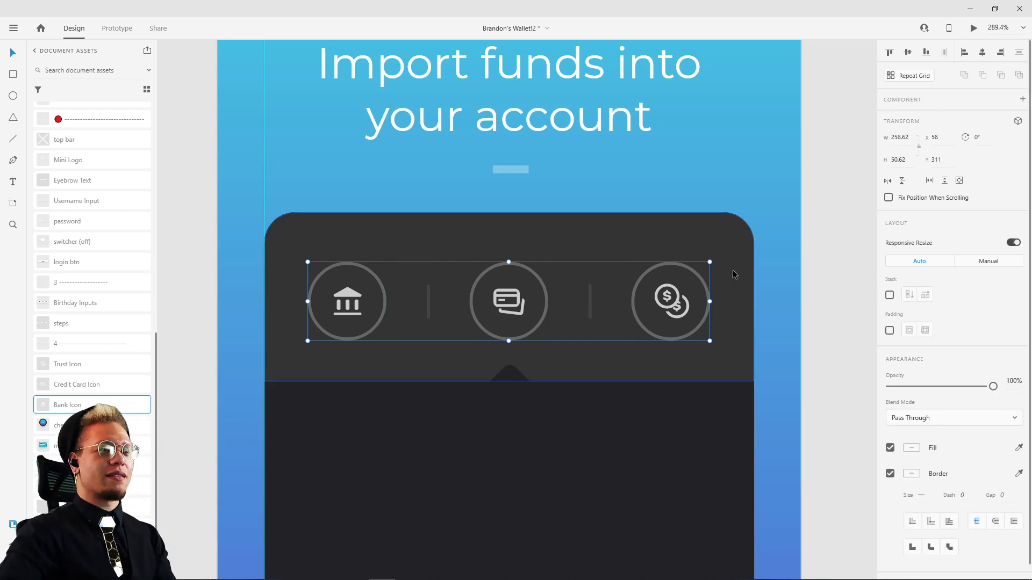
shift+click(749, 249)
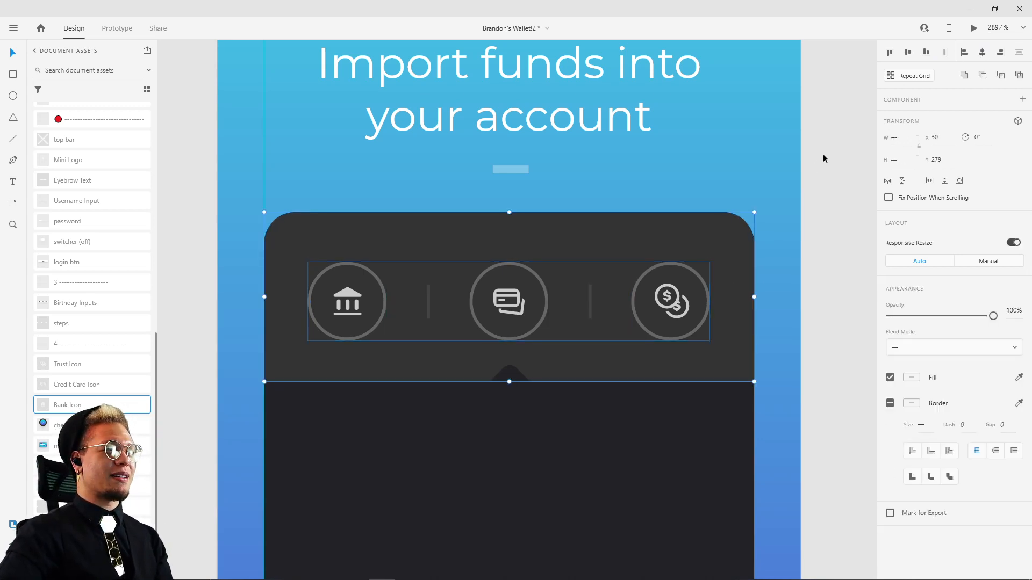
click(814, 240)
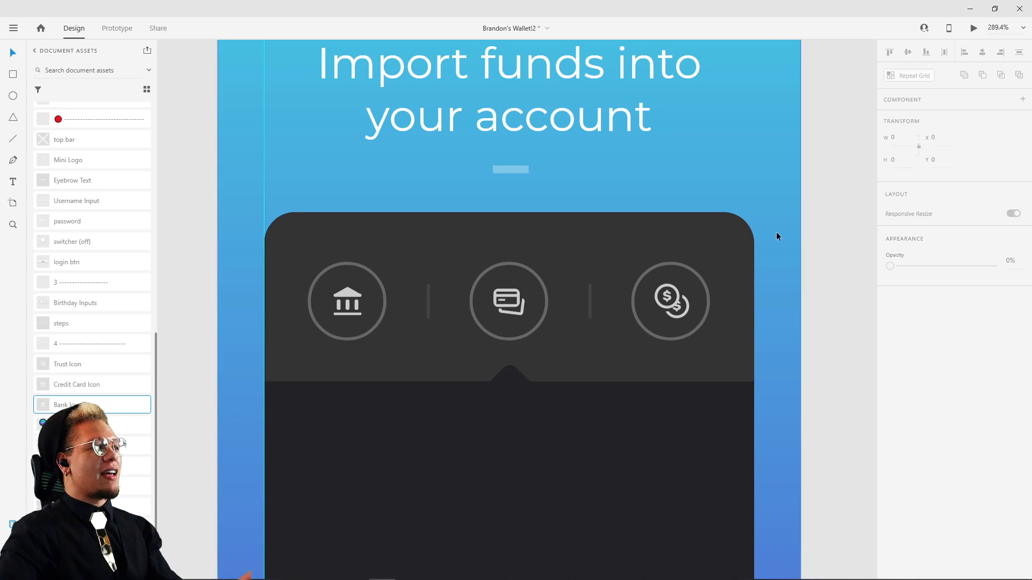
scroll(806, 223, down, 1)
key(super)
key(super)
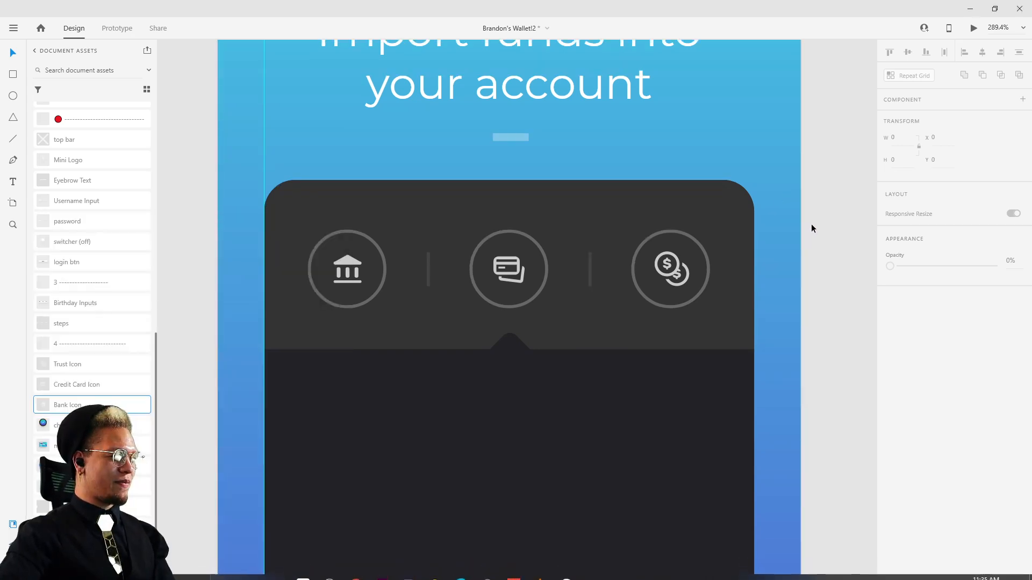
scroll(811, 223, down, 4)
drag(811, 224, 553, 246)
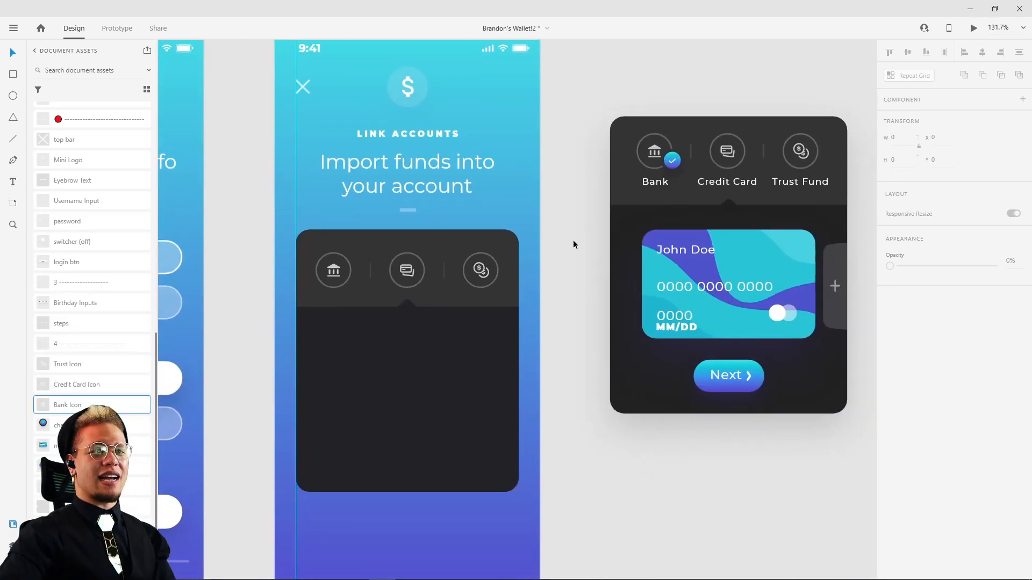
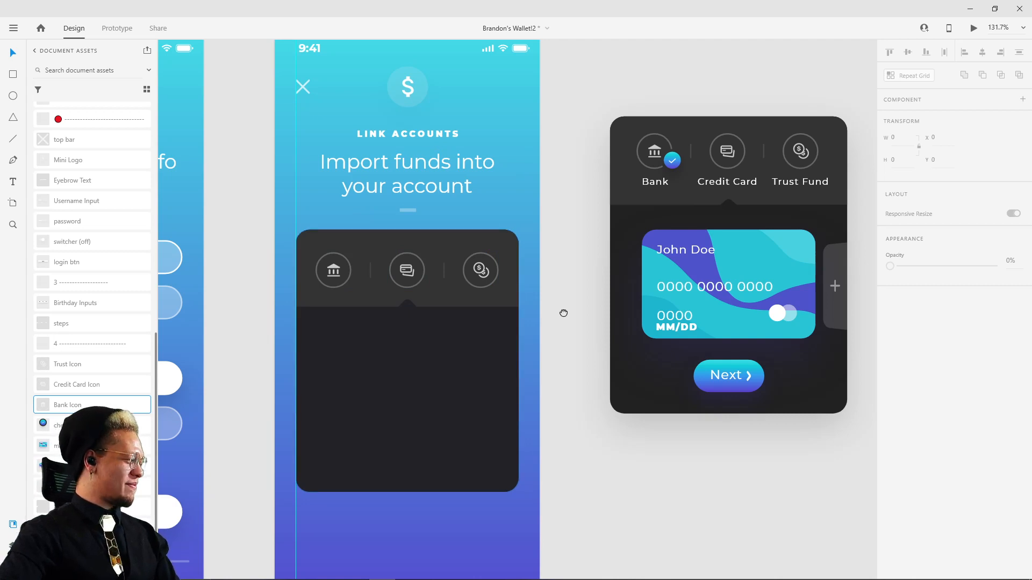
Step: Draw a circle about 19 × 19 in the empty area above the reference card and turn off its border
drag(564, 313, 640, 280)
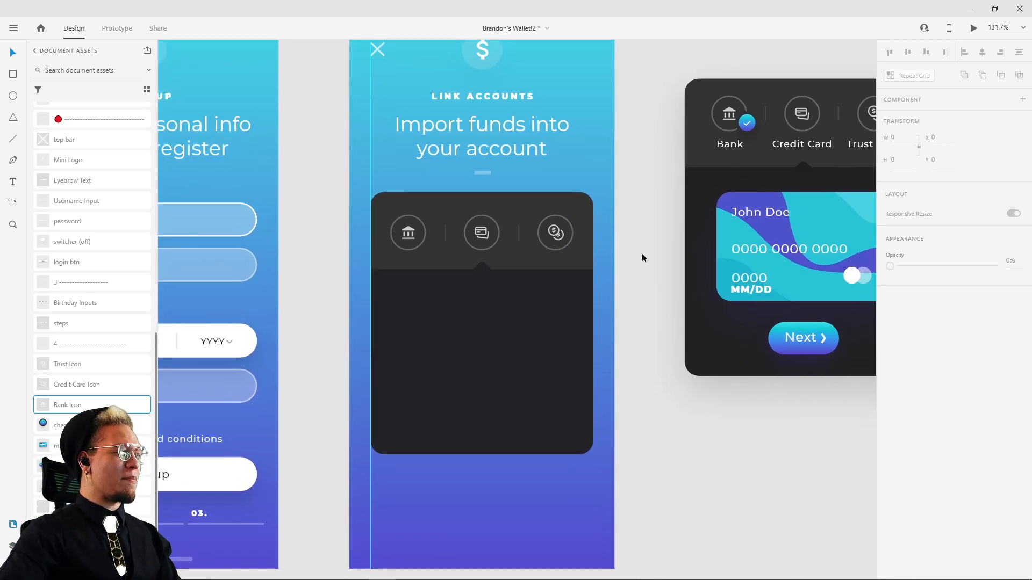
scroll(618, 241, up, 8)
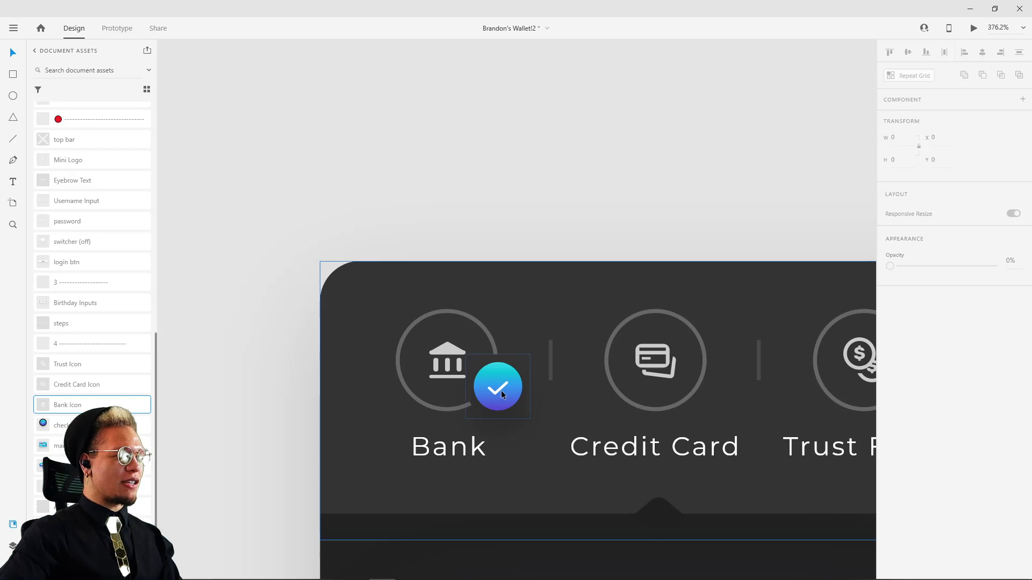
key(e)
drag(458, 148, 504, 186)
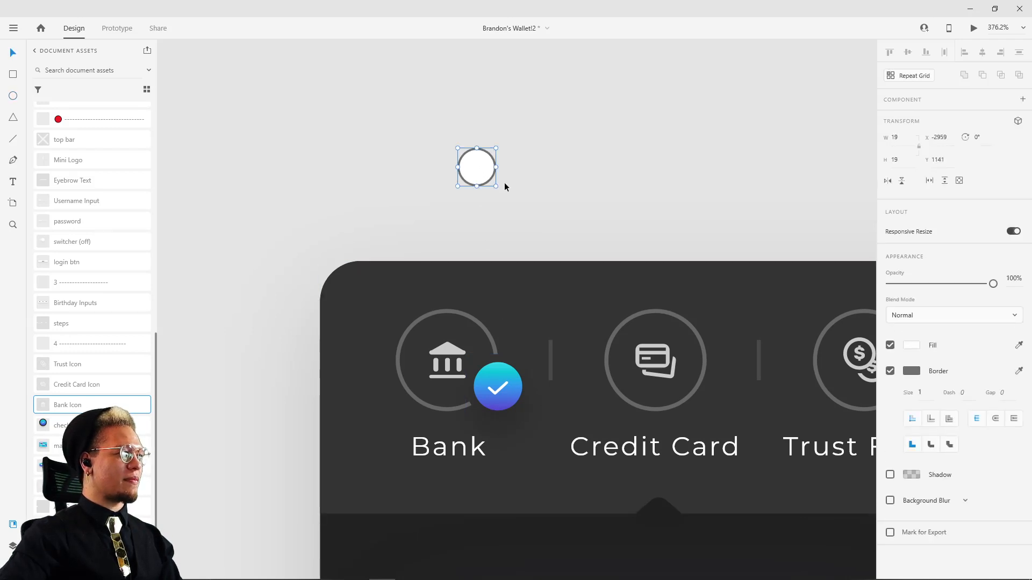
click(891, 372)
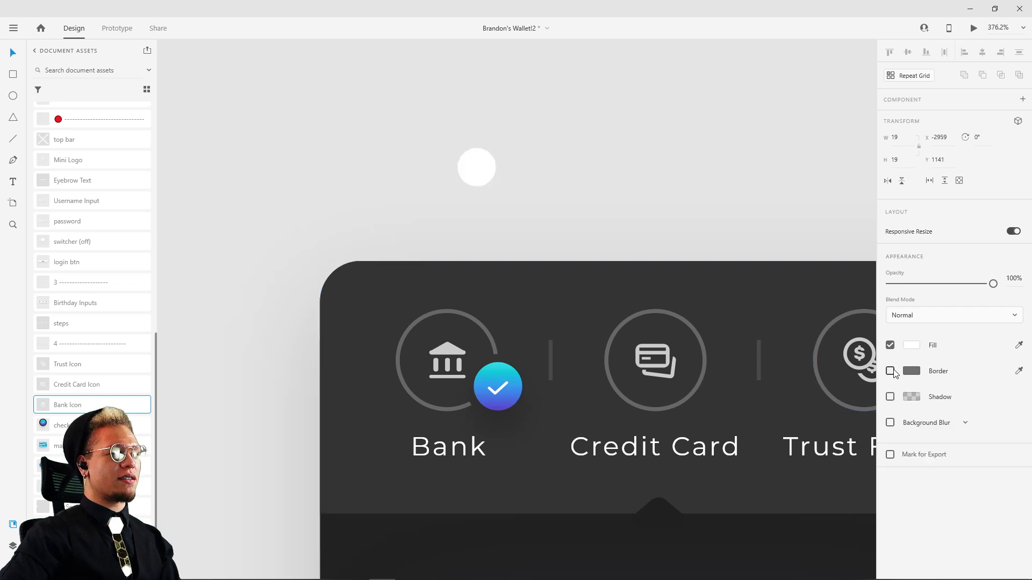
click(598, 154)
drag(471, 181, 506, 202)
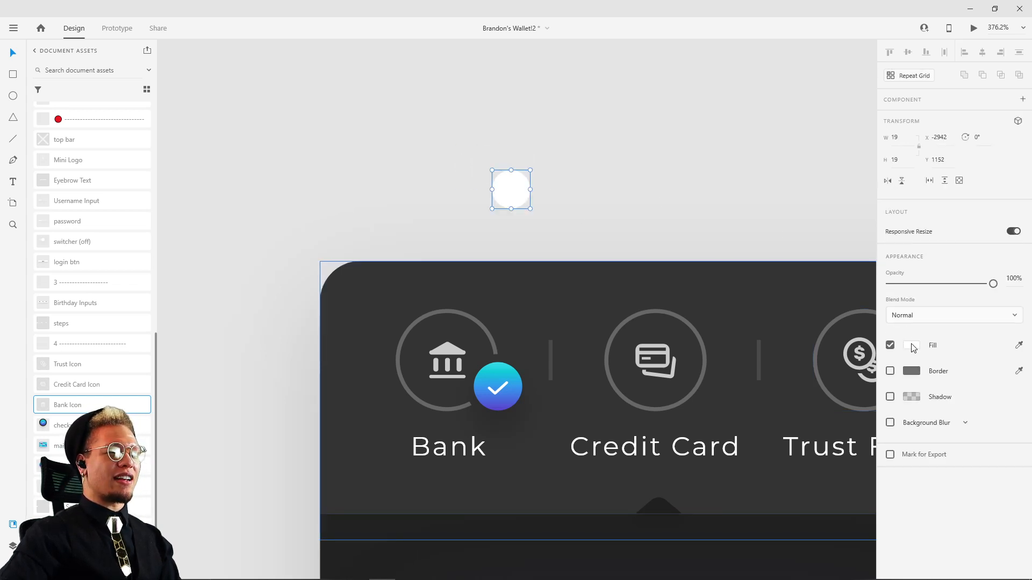
click(911, 345)
click(925, 317)
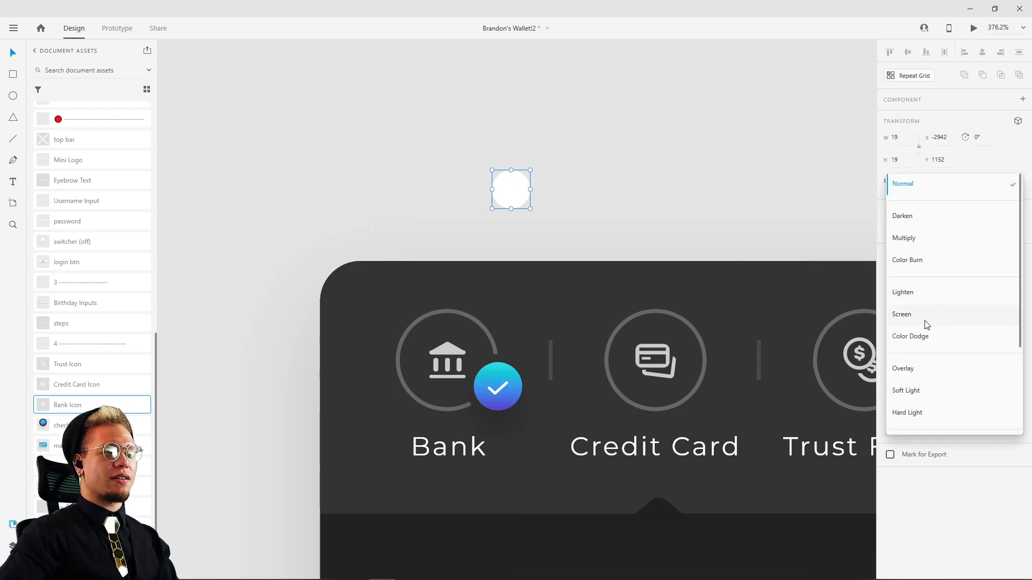
click(854, 214)
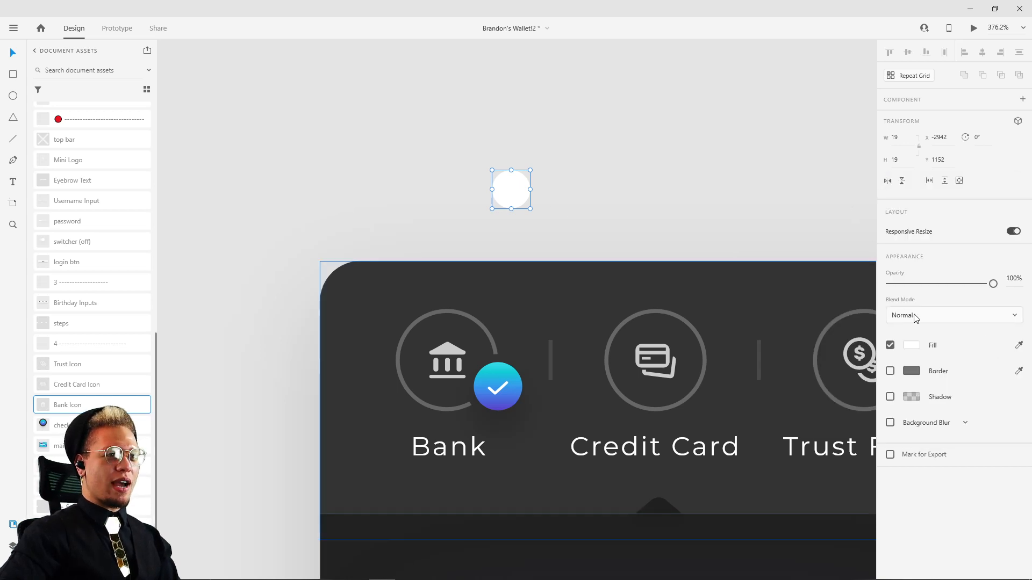
Step: Fill the circle with a linear gradient from cyan #43DCE7 at the top to purple #554BCF at the bottom
click(912, 345)
click(787, 269)
click(786, 292)
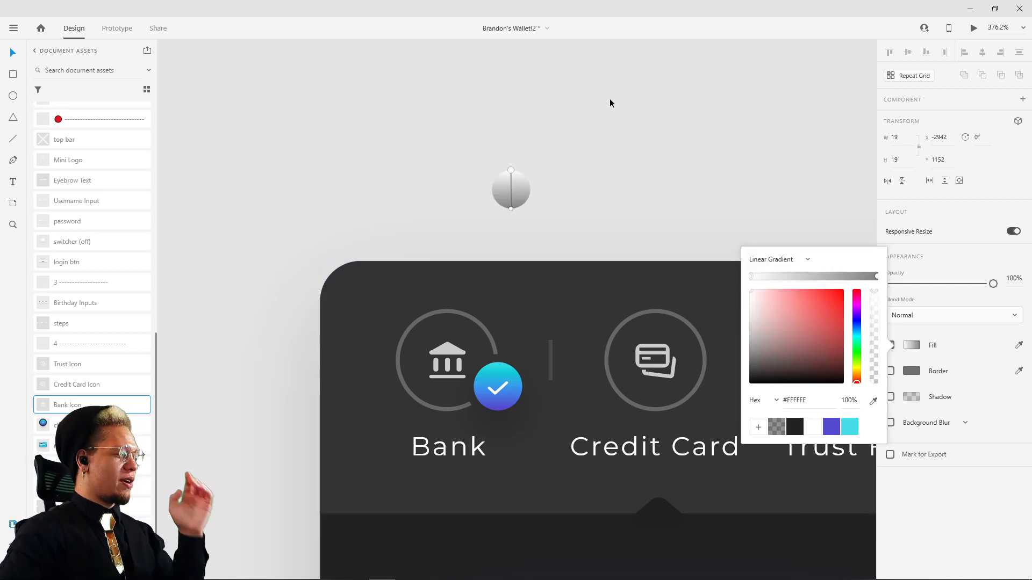
click(850, 427)
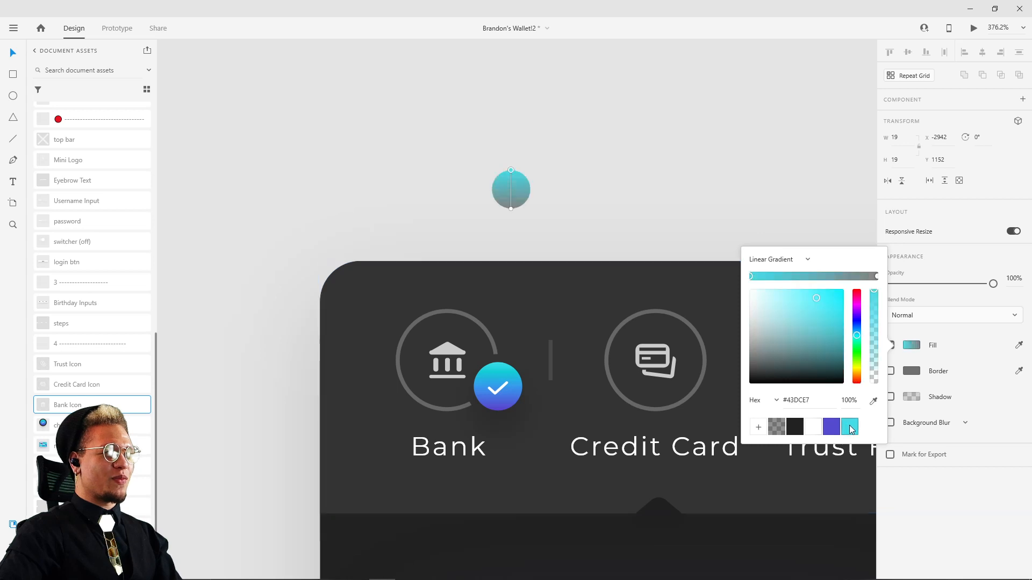
click(876, 277)
click(831, 427)
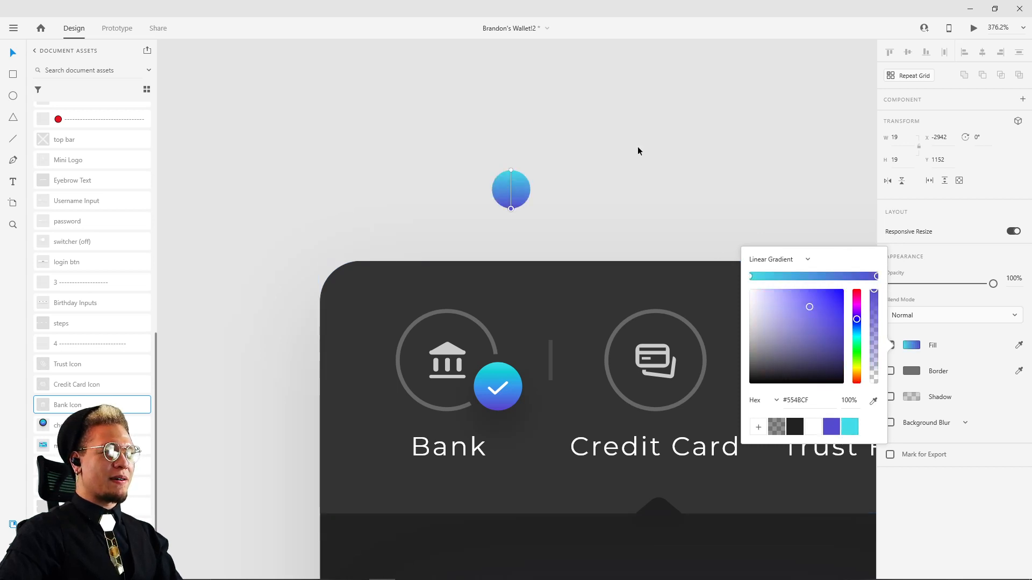
click(618, 218)
Step: Reposition the circle above the card and extend the purple end of its gradient past the circle's lower edge
drag(530, 200, 546, 161)
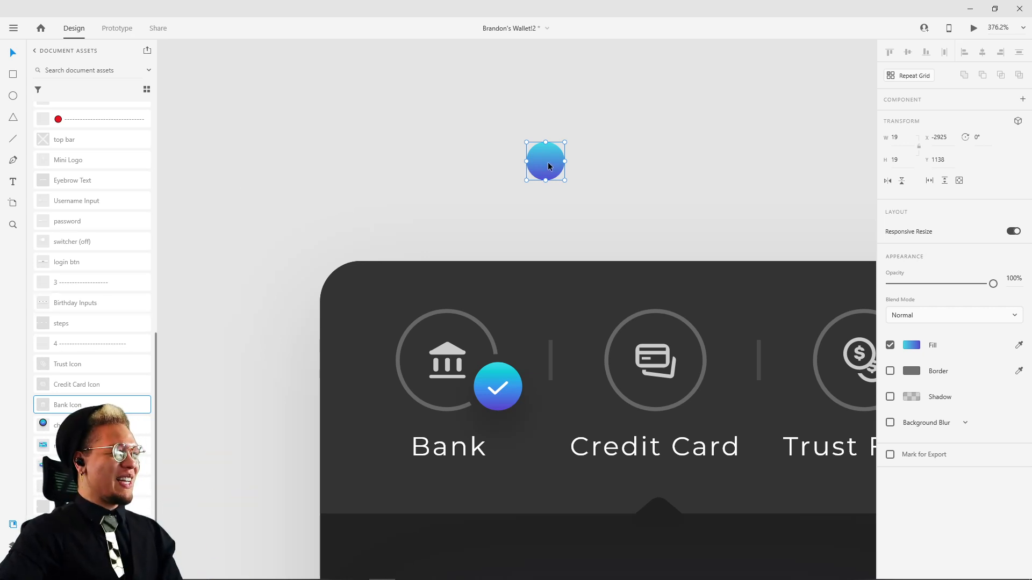
click(913, 345)
drag(546, 180, 546, 191)
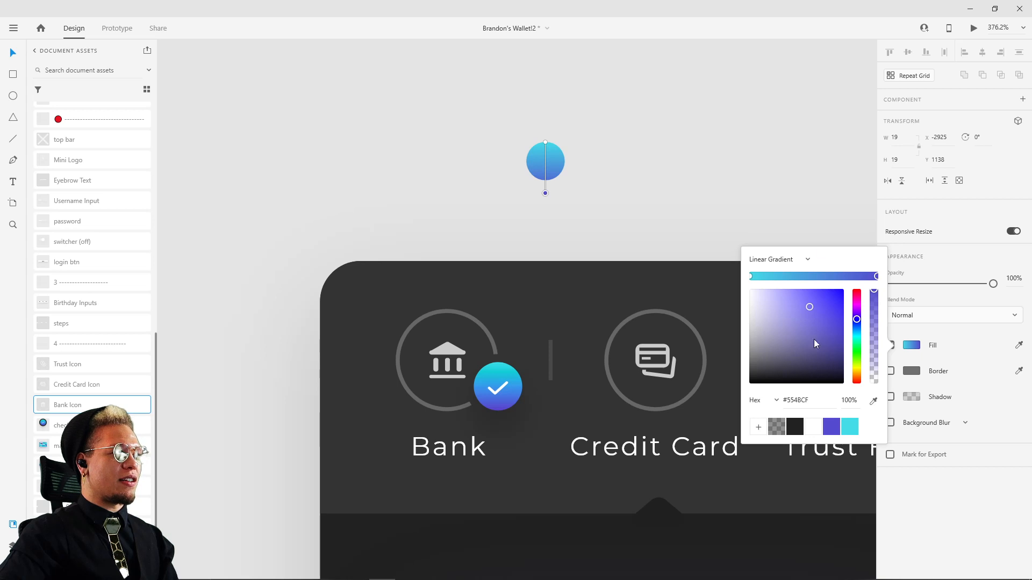
click(761, 154)
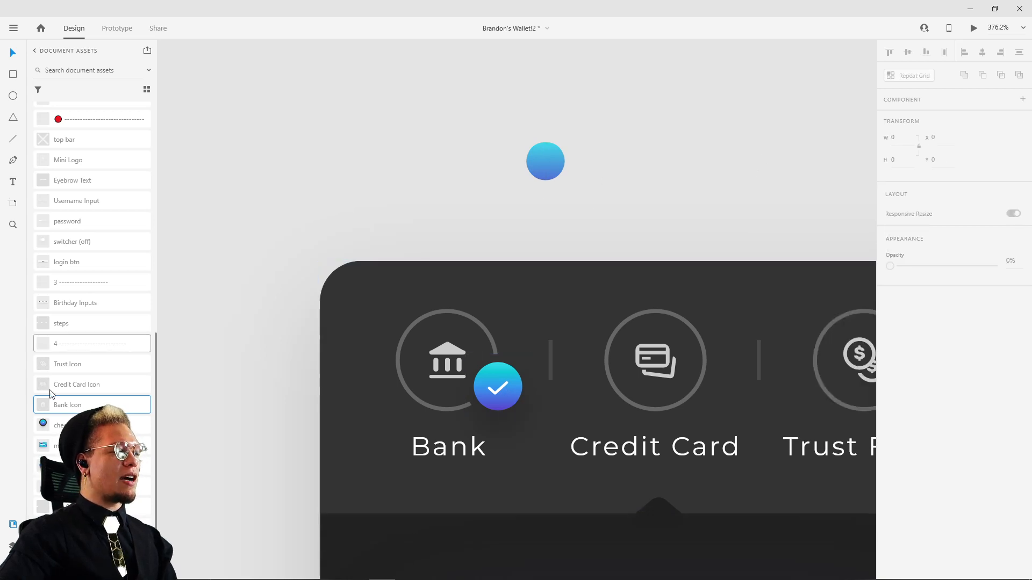
Step: Search the Icons 4 Design plugin for "check" and insert the "check" icon from the Awesome set
click(13, 568)
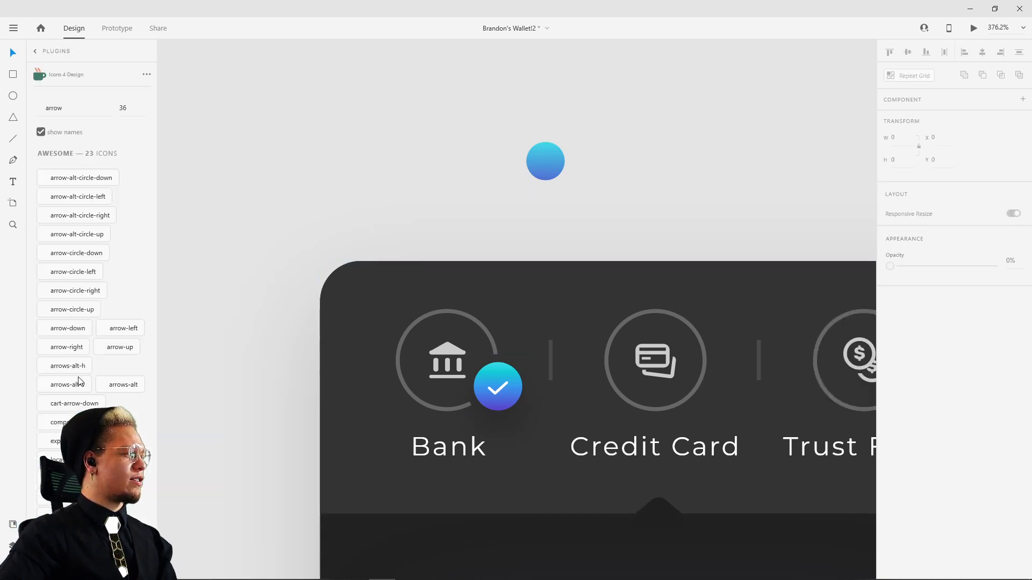
double_click(74, 105)
text(c)
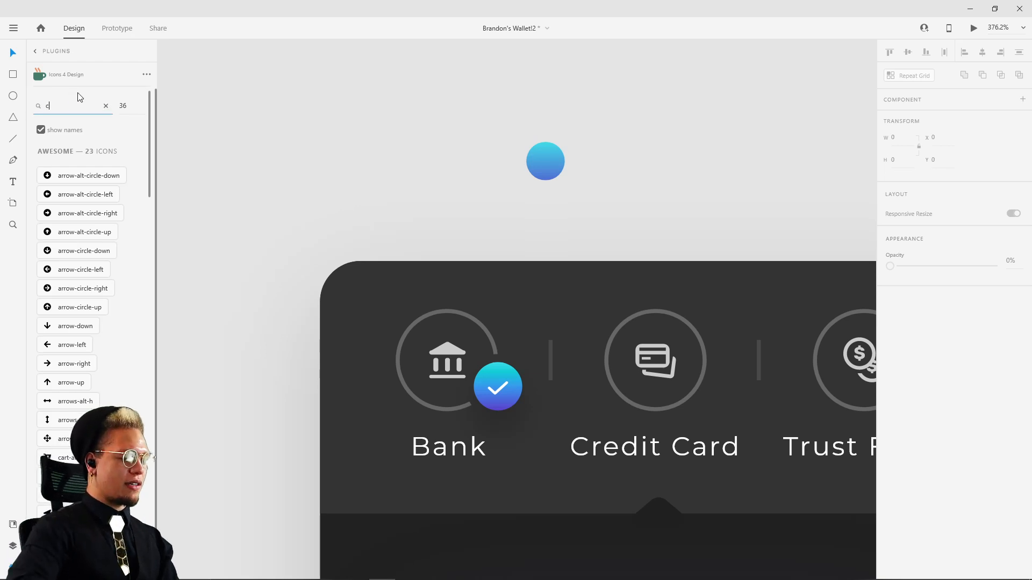
text(heck)
key(Return)
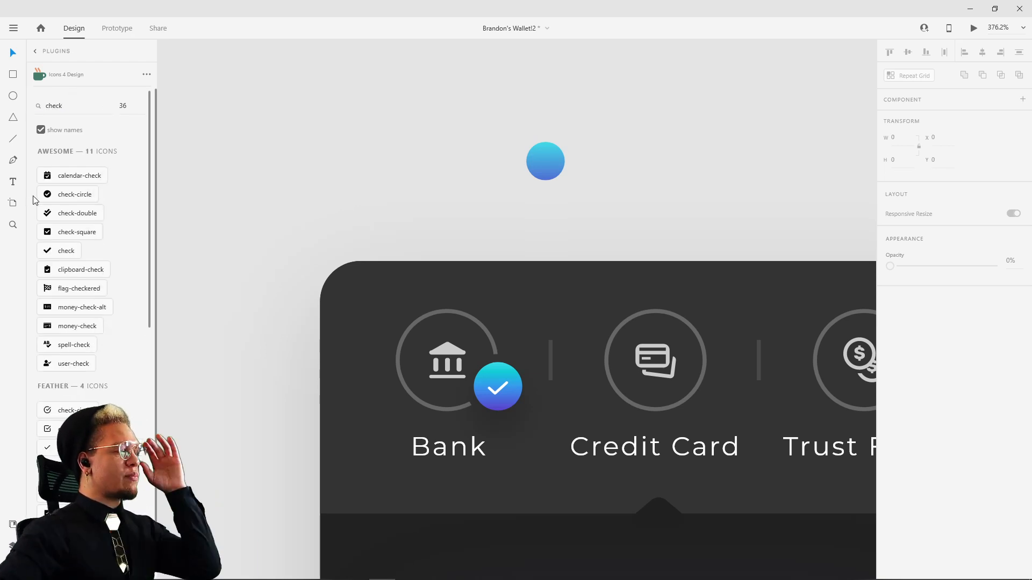
click(60, 257)
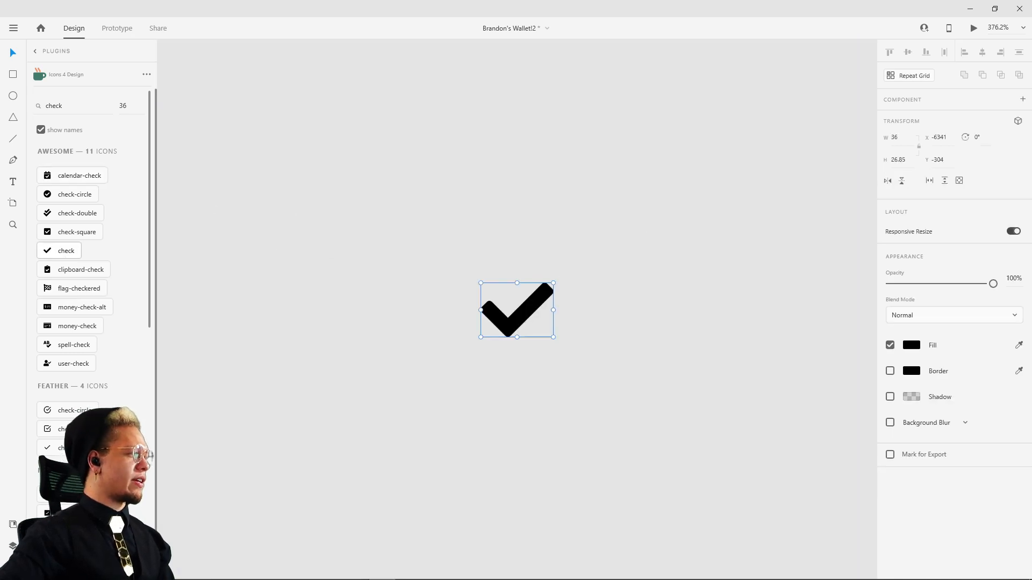
Step: Insert the Feather set's check icon, cut it and paste it over the gradient circle
click(59, 448)
key(Delete)
scroll(681, 327, down, 10)
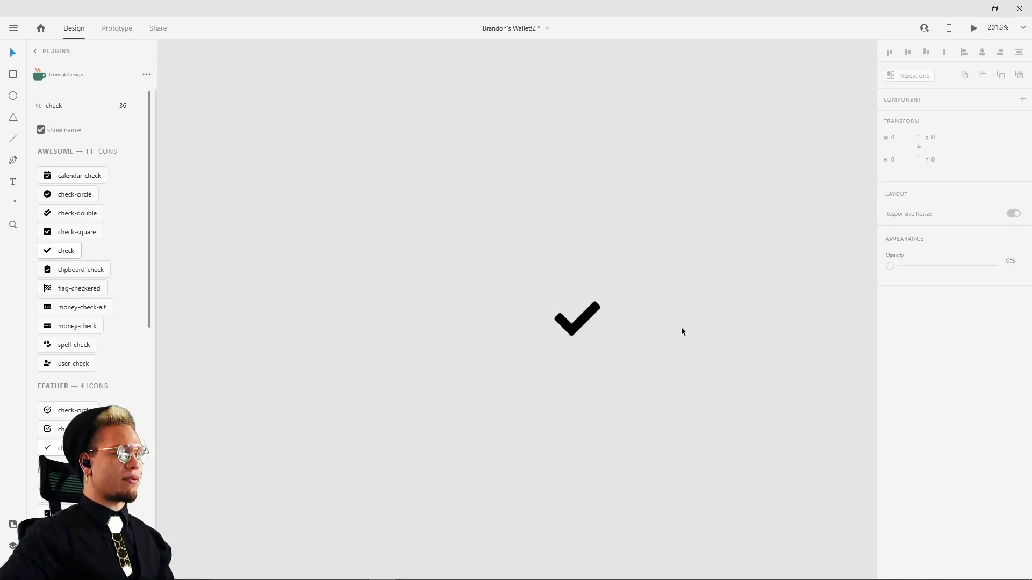
scroll(601, 293, down, 4)
drag(677, 289, 237, 239)
scroll(462, 294, up, 4)
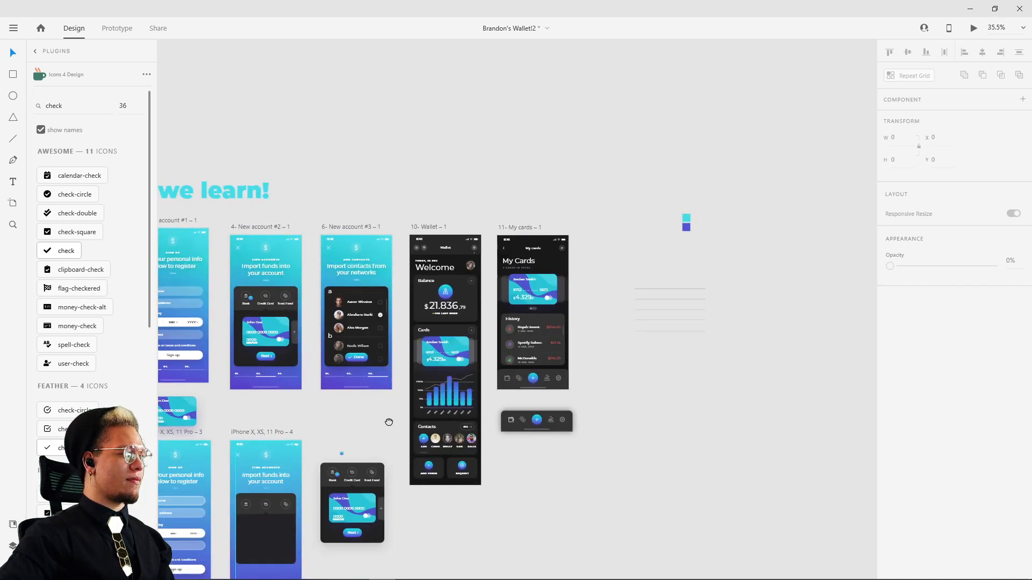
drag(387, 421, 454, 327)
scroll(409, 360, up, 10)
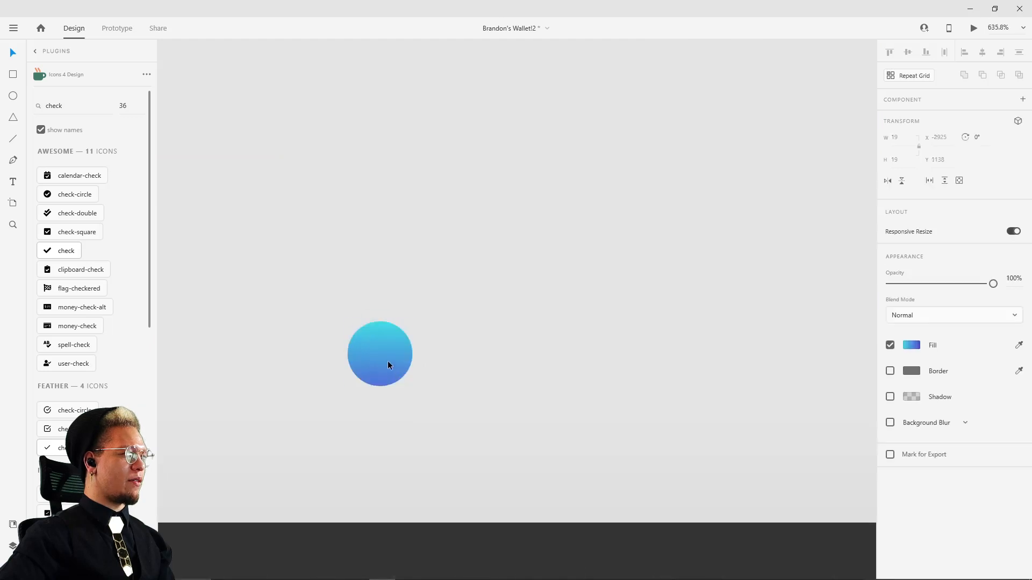
key(ctrl+z)
drag(546, 314, 424, 325)
key(ctrl+z)
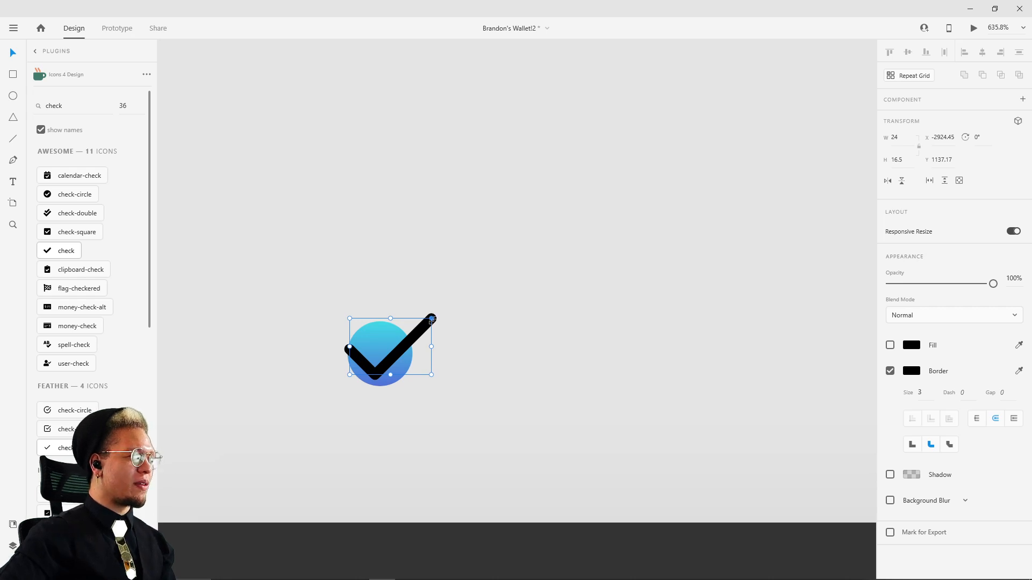
Step: Scale the check mark down to about 8.4 × 5.8 inside the circle and set its border size to 2
drag(432, 319, 392, 358)
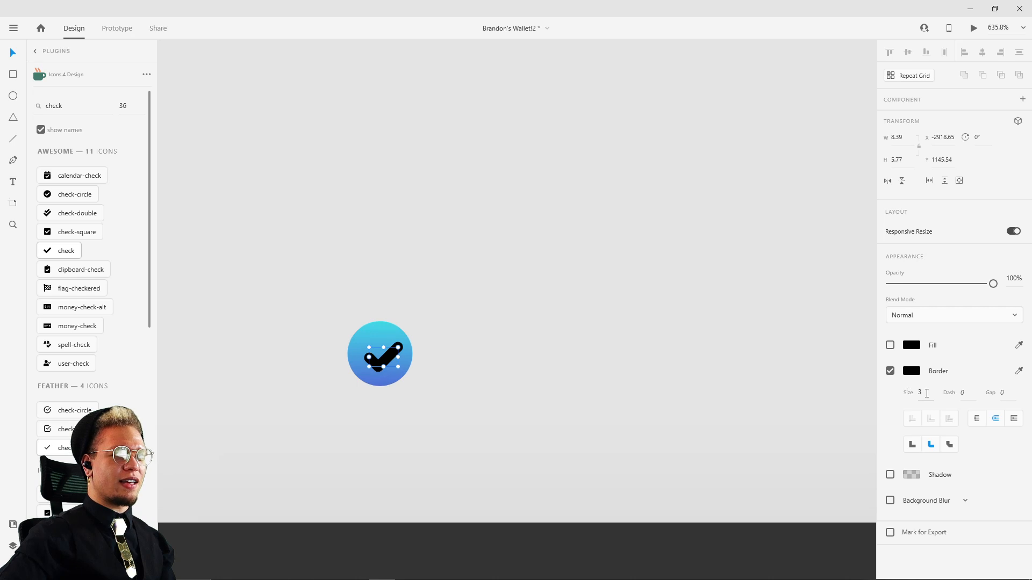
key(Down)
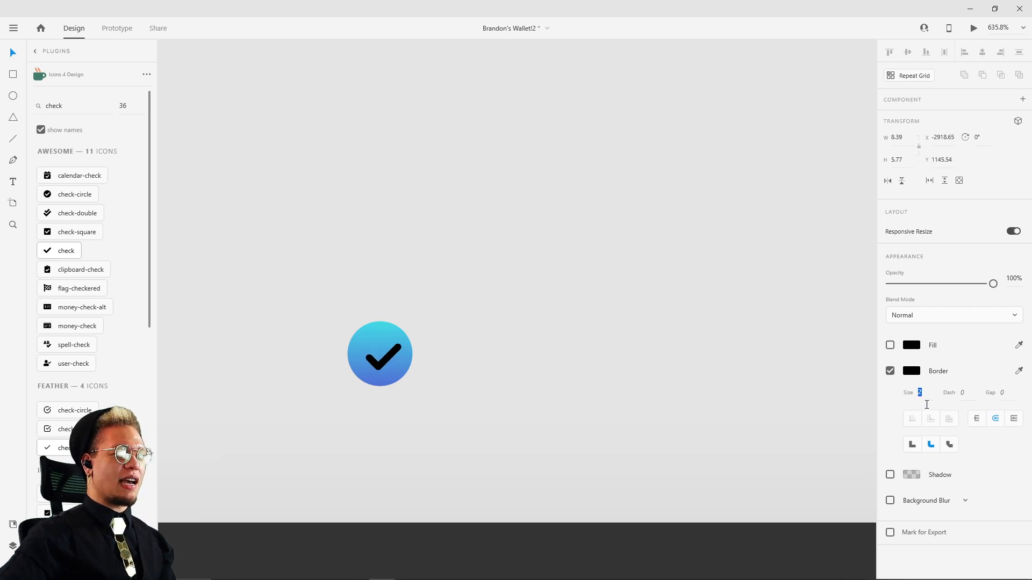
key(Down)
text(2)
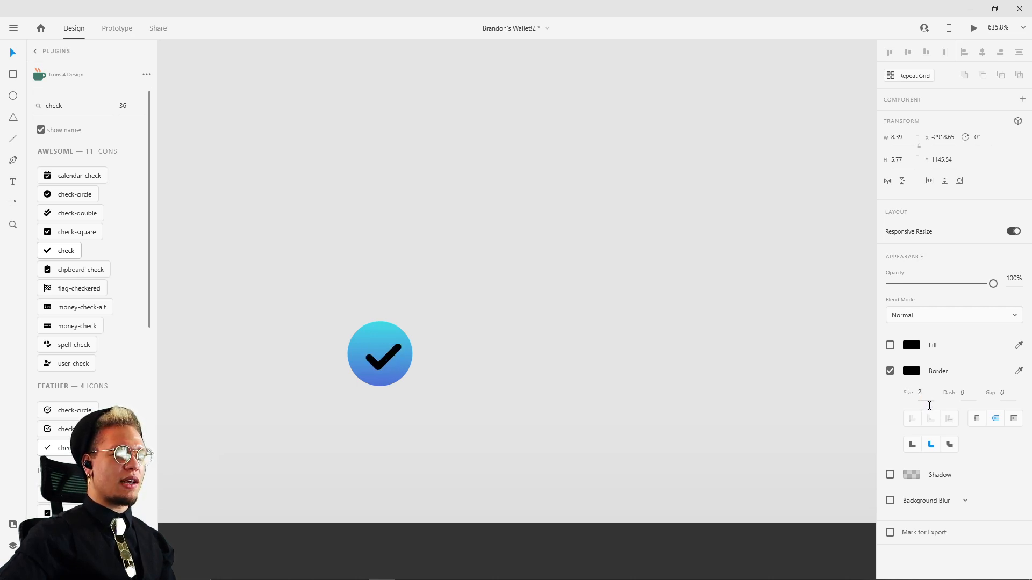
Step: Center the check mark horizontally within the gradient circle
click(622, 306)
drag(391, 353, 388, 353)
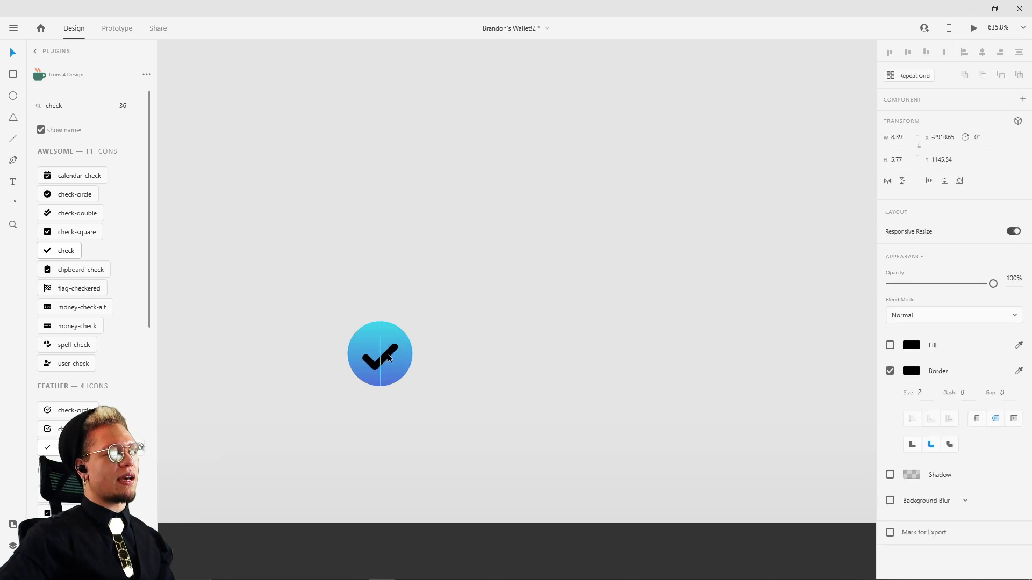
scroll(311, 425, up, 3)
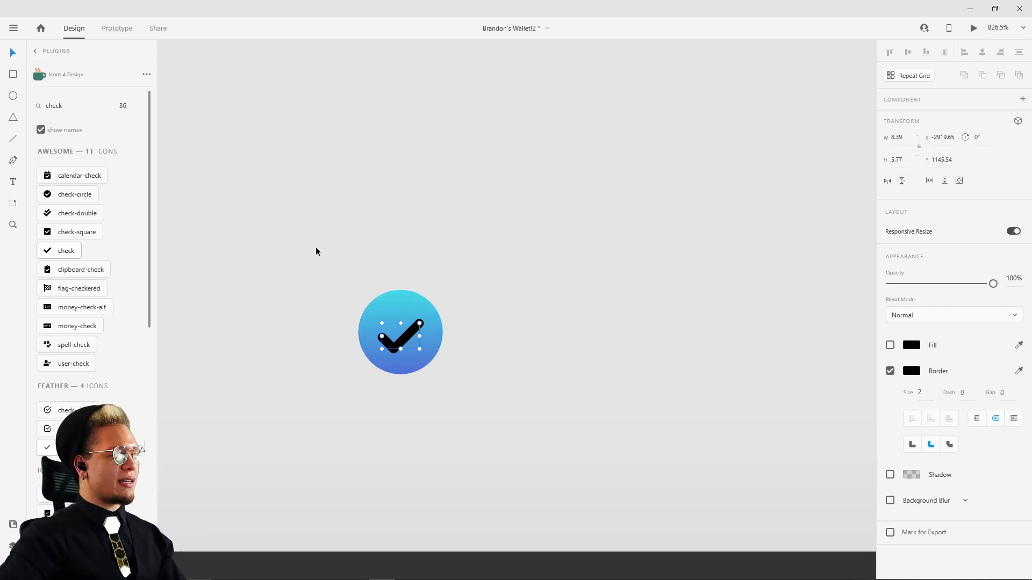
Step: Change the check mark's border color from black to white
click(532, 317)
click(408, 333)
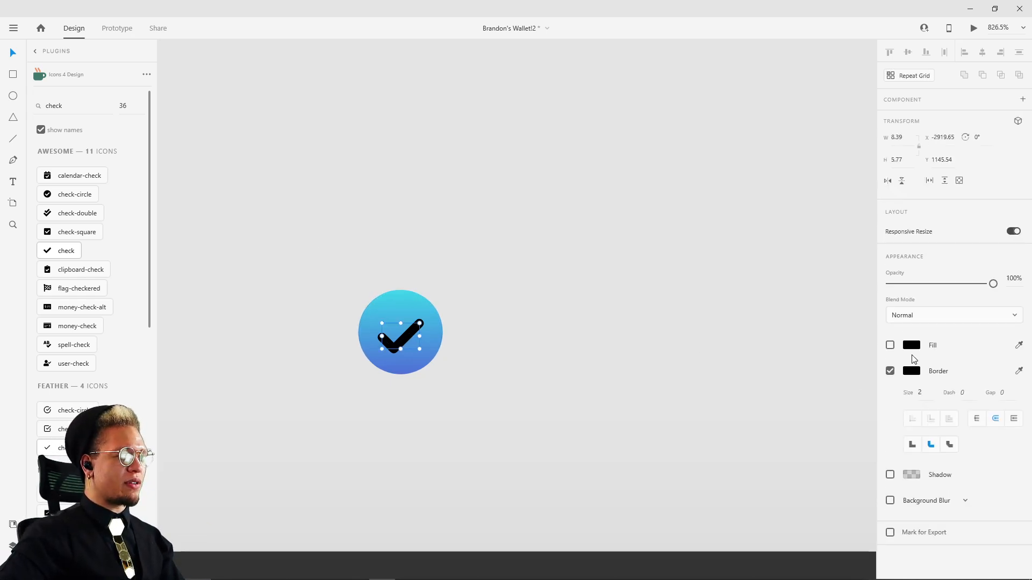
click(916, 372)
drag(775, 375, 459, 150)
click(458, 149)
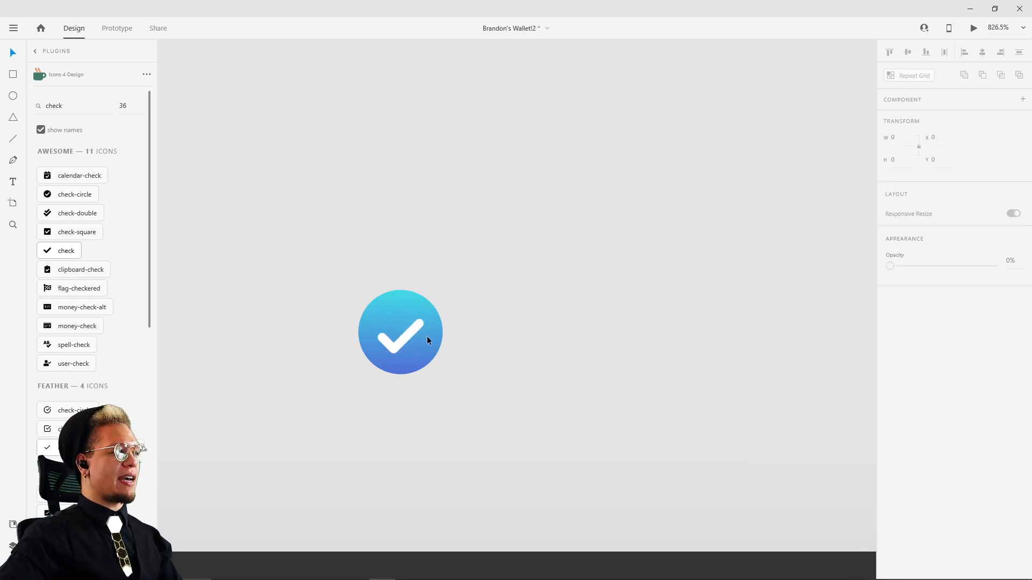
Step: Group the check mark and the gradient circle together
click(417, 328)
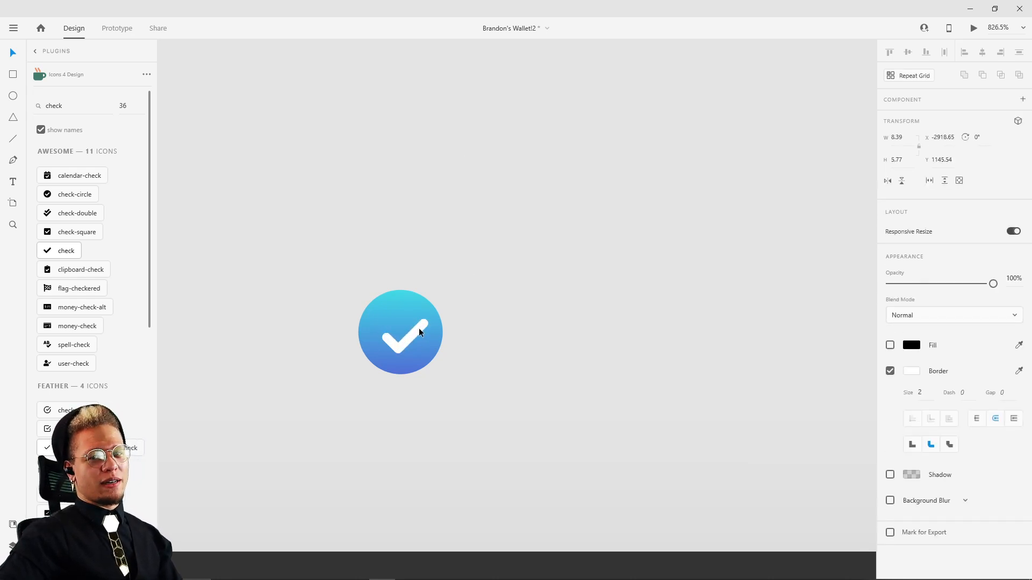
drag(496, 273, 384, 378)
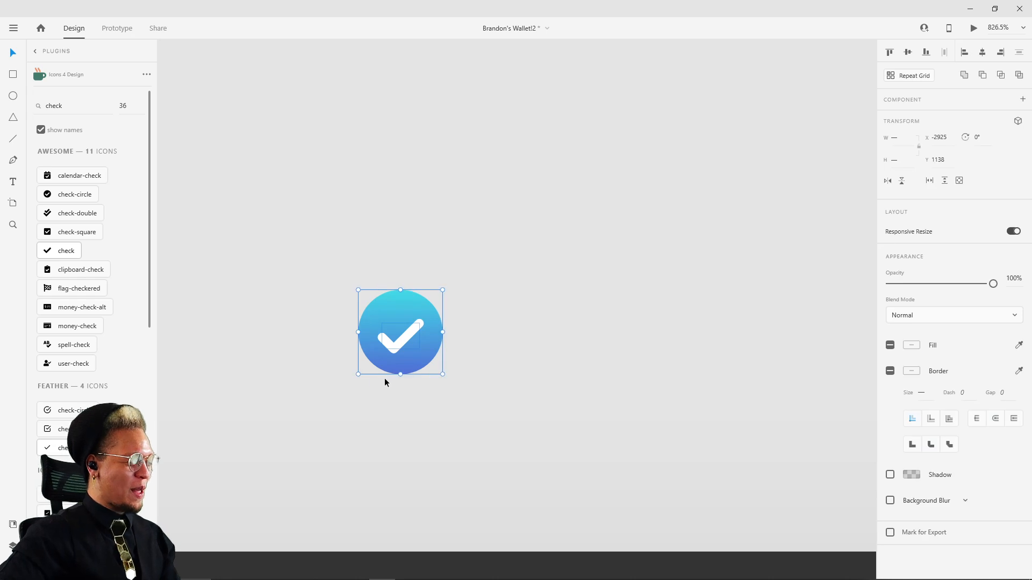
key(ctrl+g)
Step: Set the border size of the check mark inside the group to 1.5
scroll(431, 350, down, 5)
drag(473, 358, 571, 214)
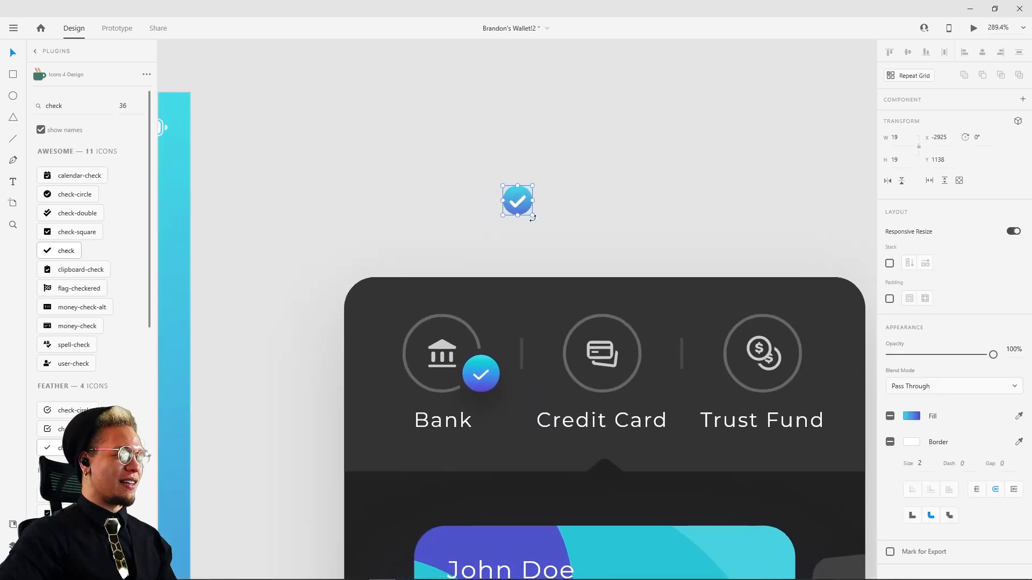
scroll(520, 207, up, 5)
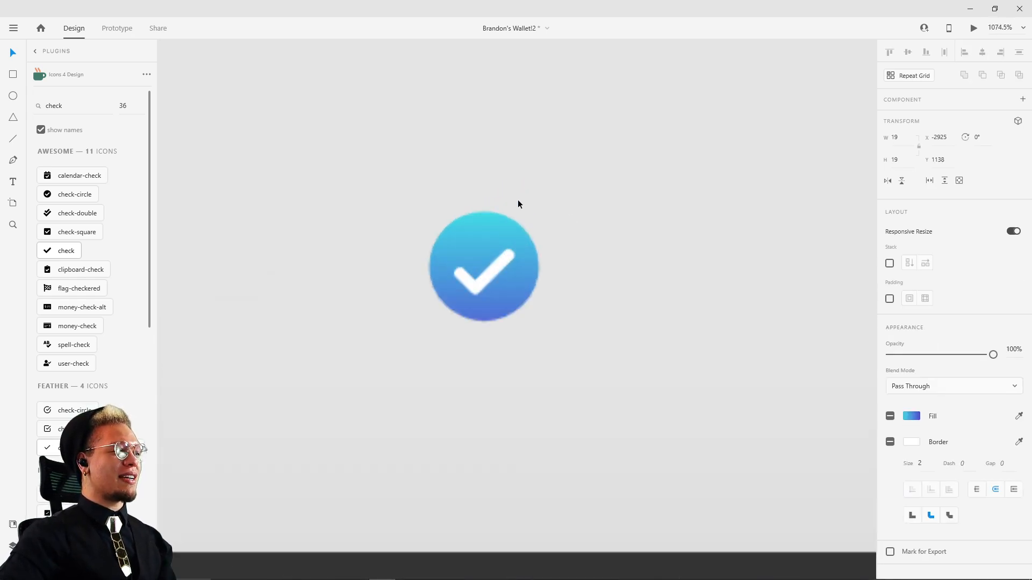
double_click(496, 265)
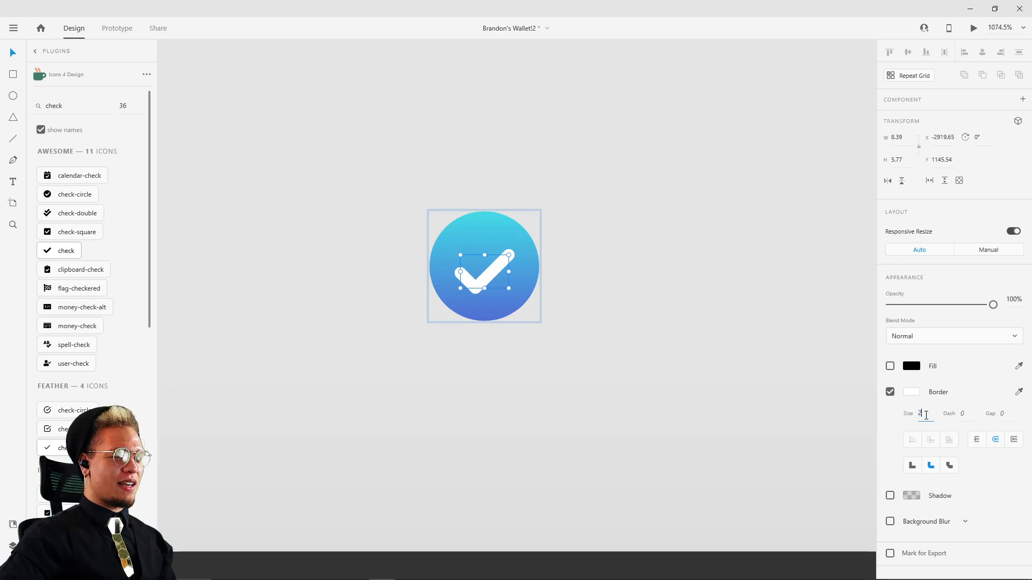
text(1.5)
key(Return)
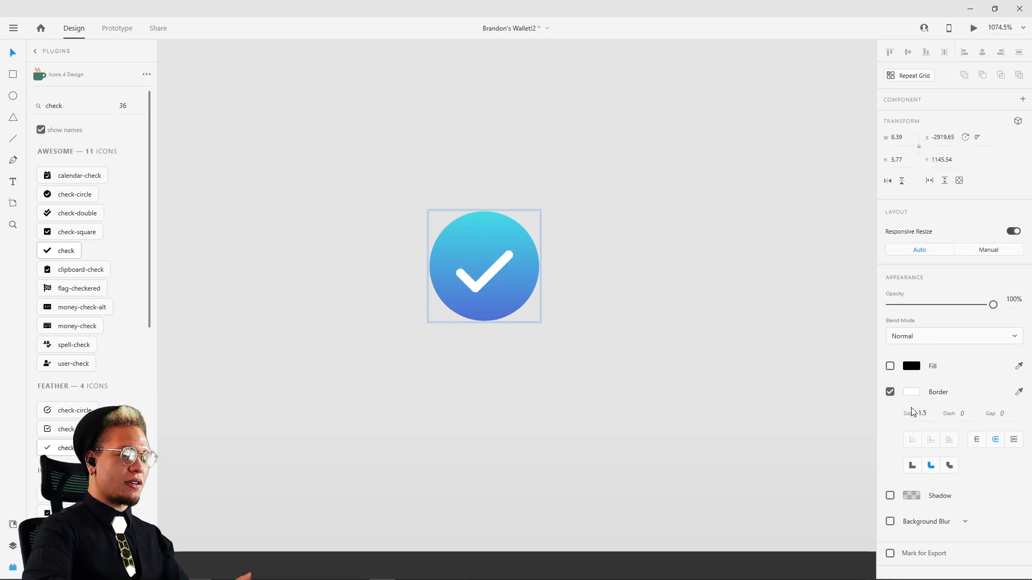
click(727, 290)
click(499, 266)
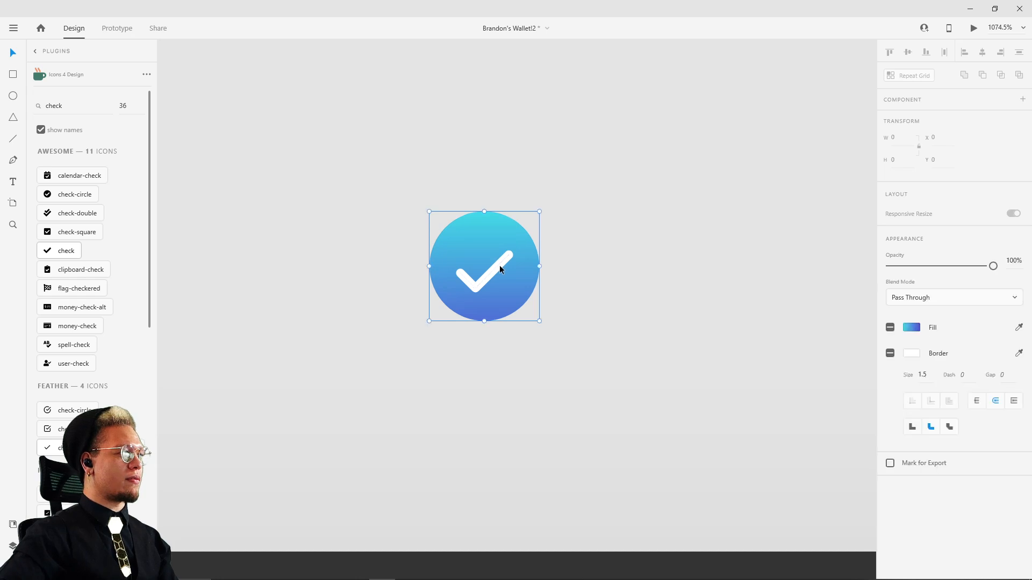
Step: Position the check badge over the lower-right edge of the bank icon's circle on the Link Accounts screen
scroll(502, 271, down, 2)
scroll(507, 276, down, 4)
drag(504, 270, 187, 528)
drag(262, 485, 619, 215)
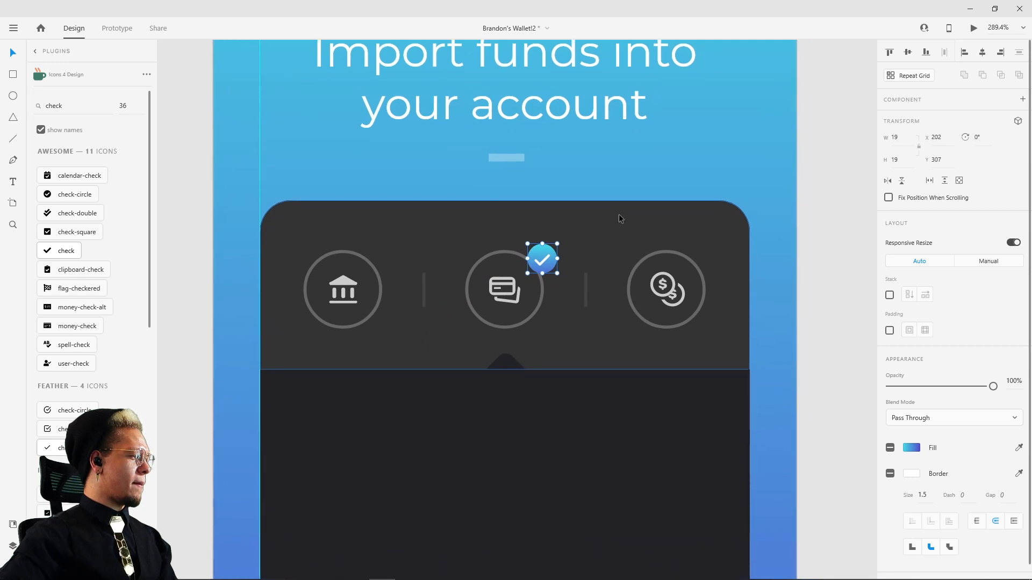
drag(542, 260, 401, 287)
drag(385, 310, 374, 315)
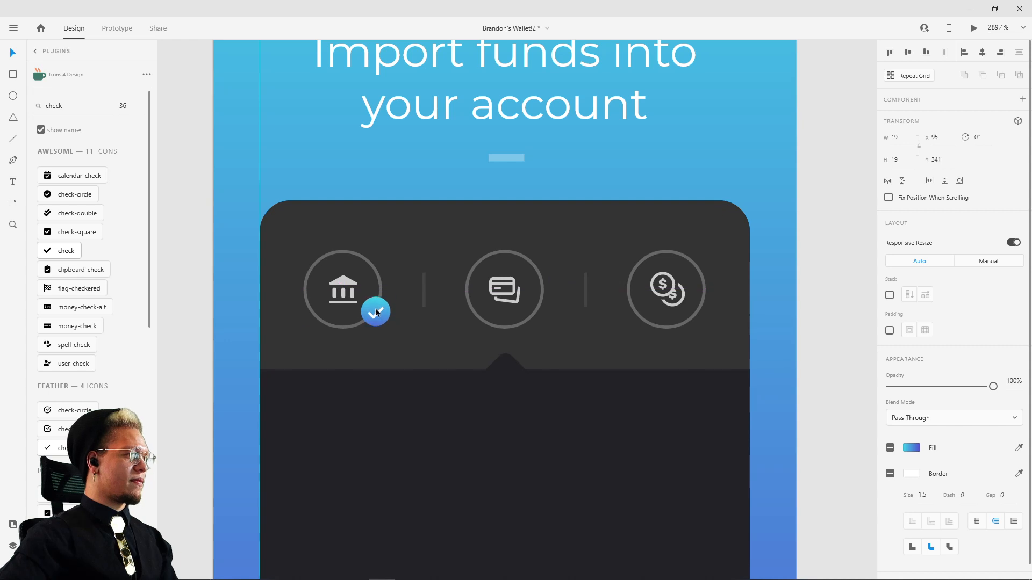
scroll(377, 301, up, 2)
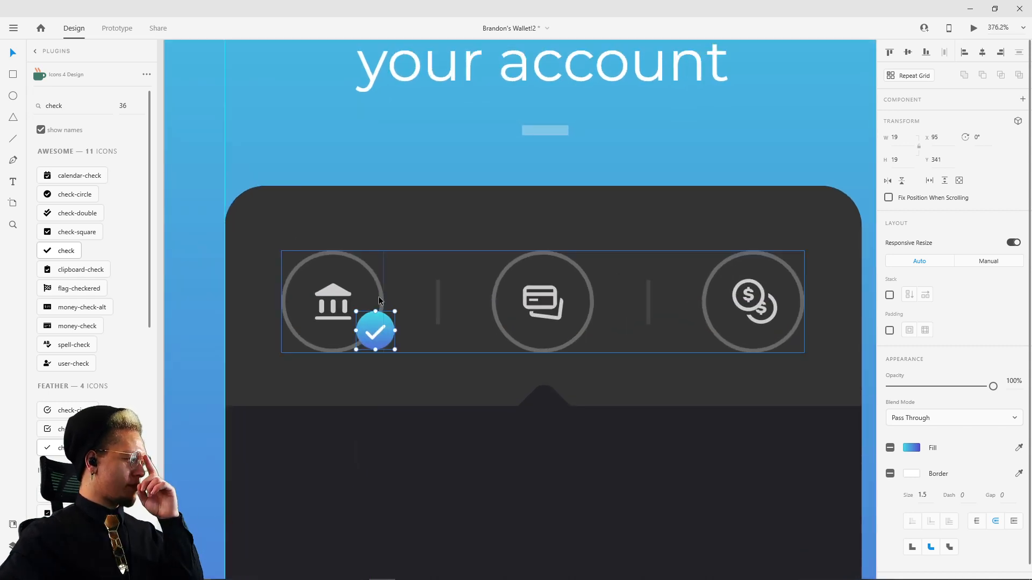
scroll(379, 300, up, 2)
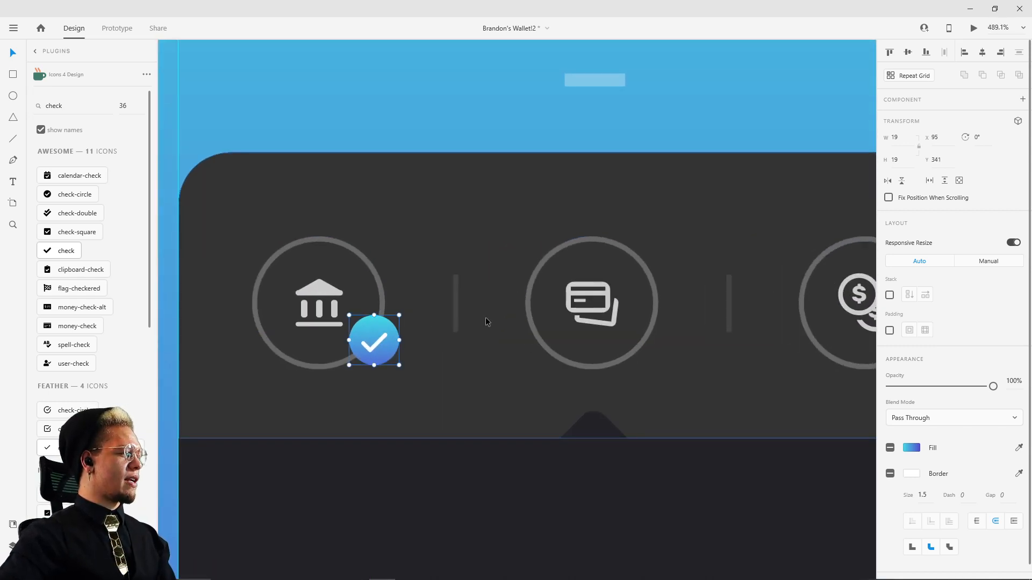
Step: Enable a border on the gradient circle inside the check badge group
click(365, 321)
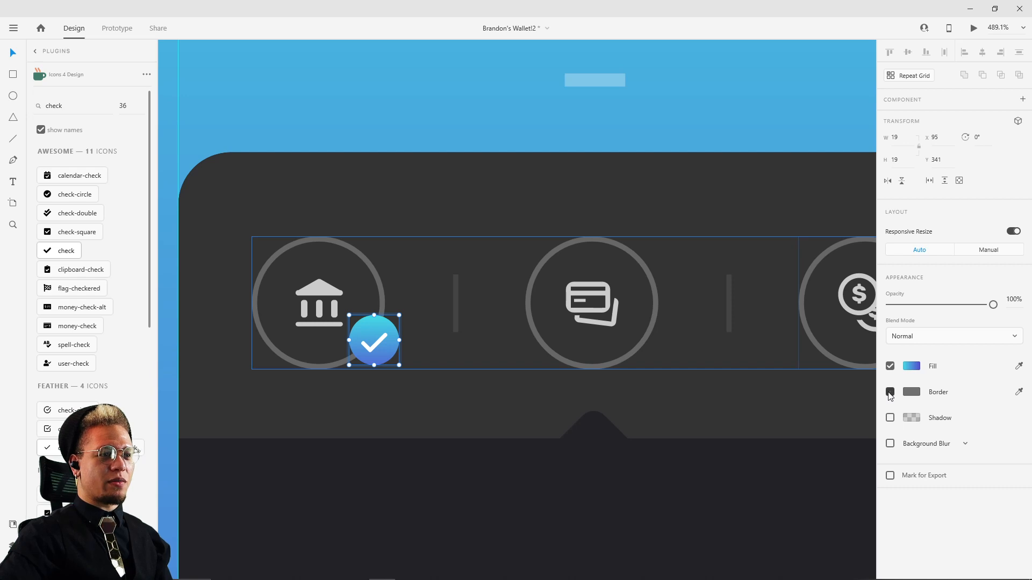
click(890, 394)
click(912, 393)
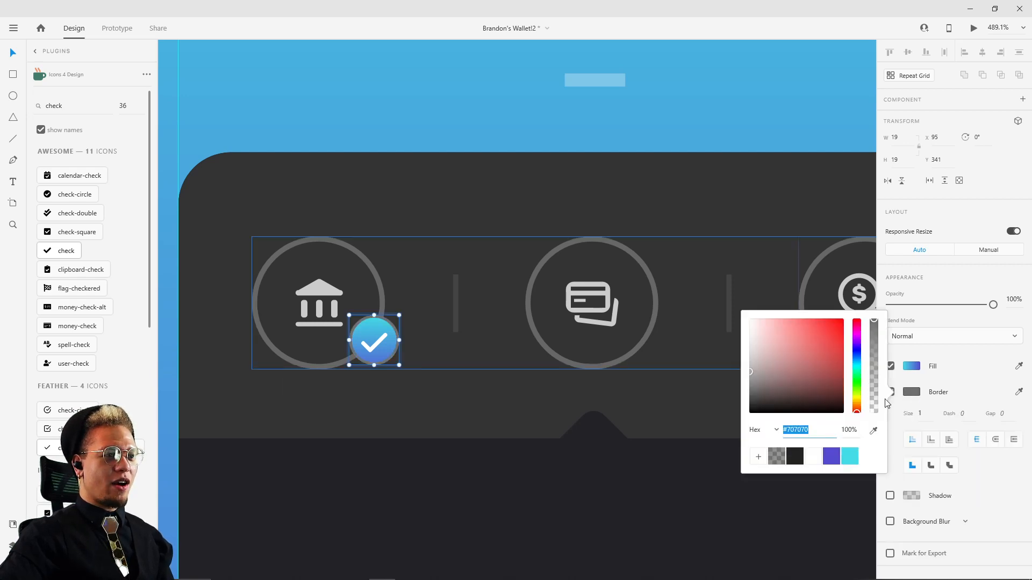
click(512, 345)
Step: Examine the gap between the check badge and the bank icon's ring on the reference card and compare the recreated badge
scroll(378, 315, up, 4)
scroll(382, 314, down, 8)
drag(855, 134, 521, 186)
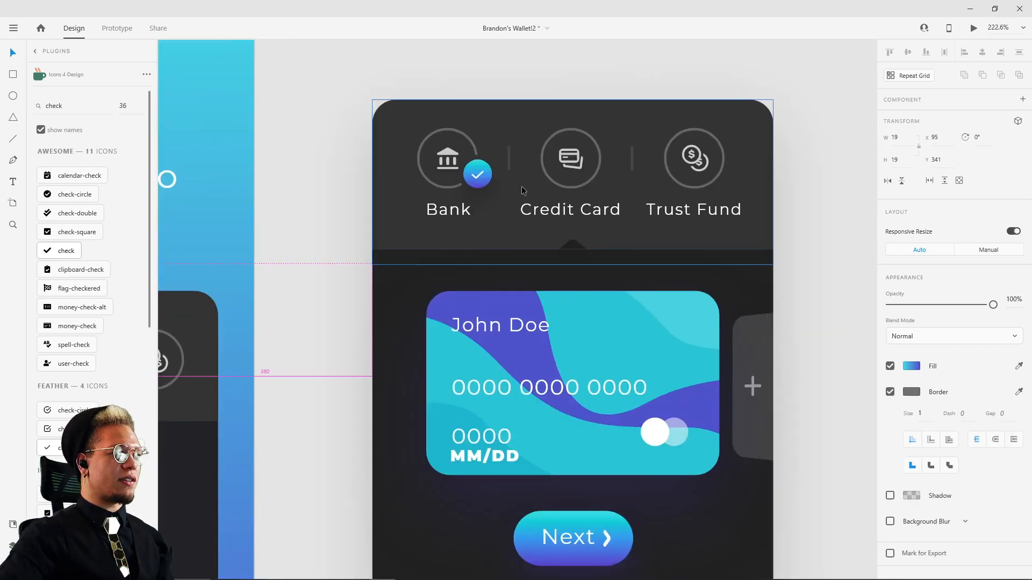
scroll(467, 164, up, 8)
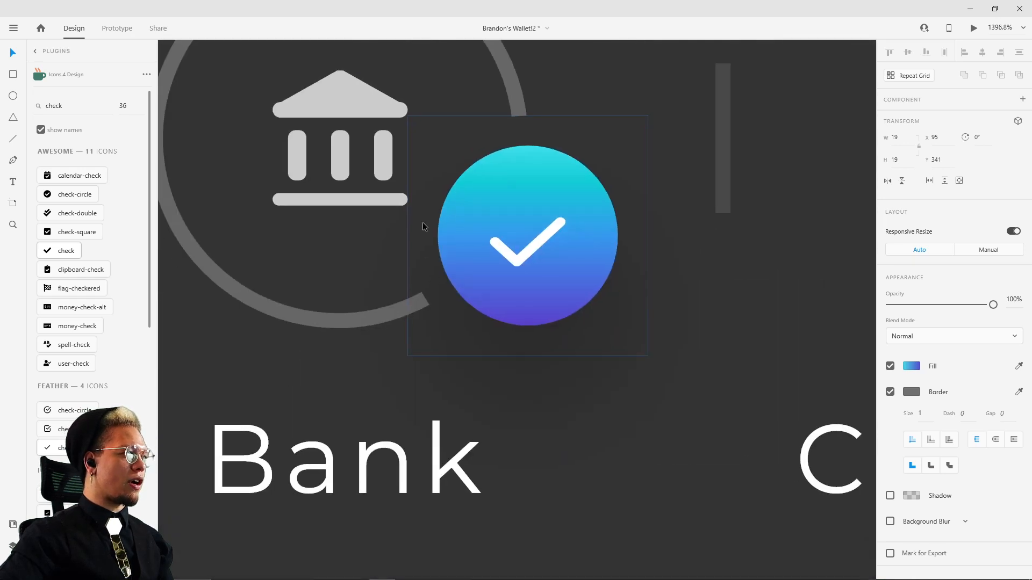
scroll(457, 143, down, 5)
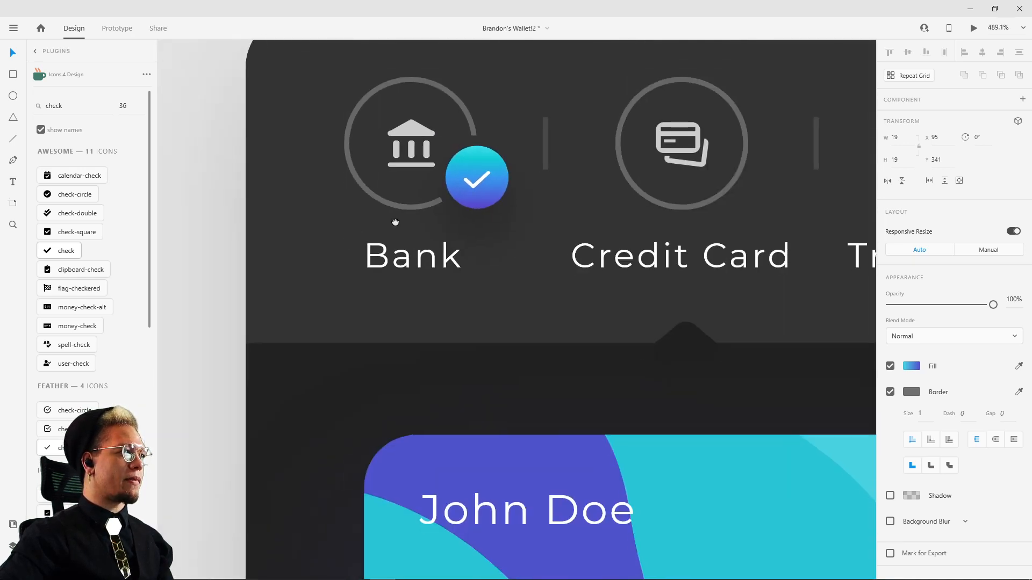
drag(394, 221, 698, 201)
scroll(531, 456, up, 7)
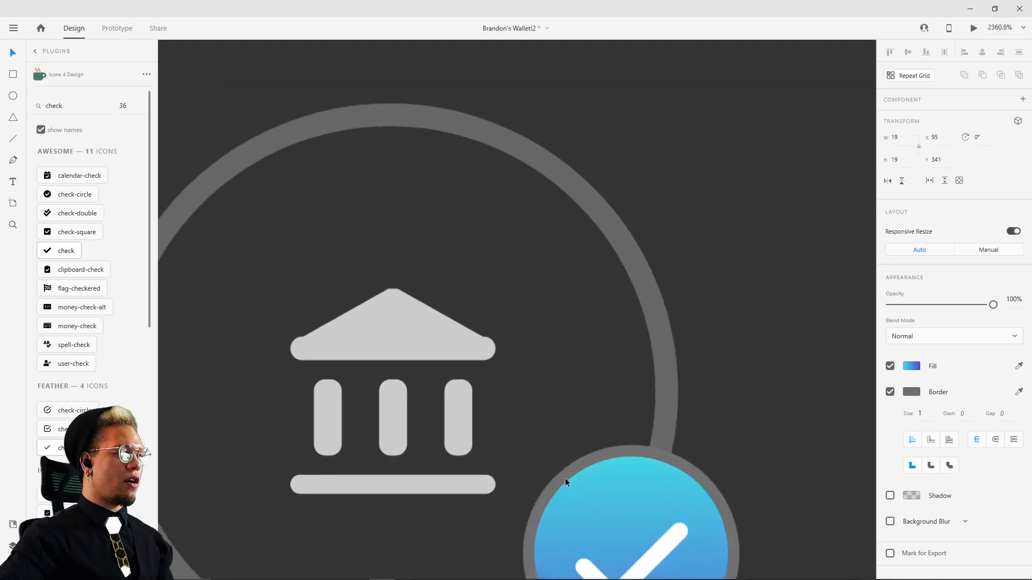
drag(565, 479, 521, 366)
Step: Change the gradient circle's border color to #333333 by sampling the dark panel behind it
click(497, 321)
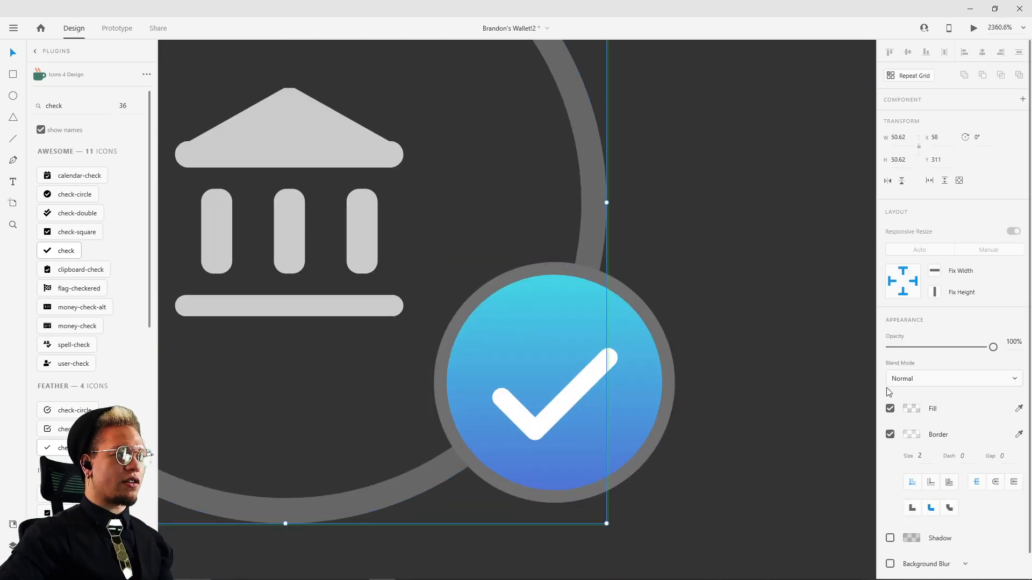
click(657, 344)
double_click(640, 354)
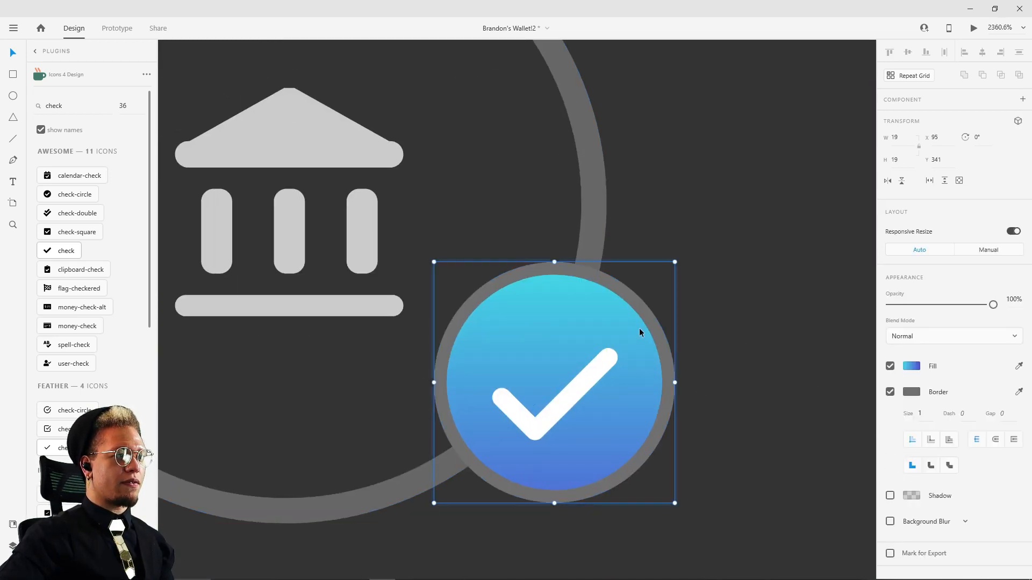
click(912, 394)
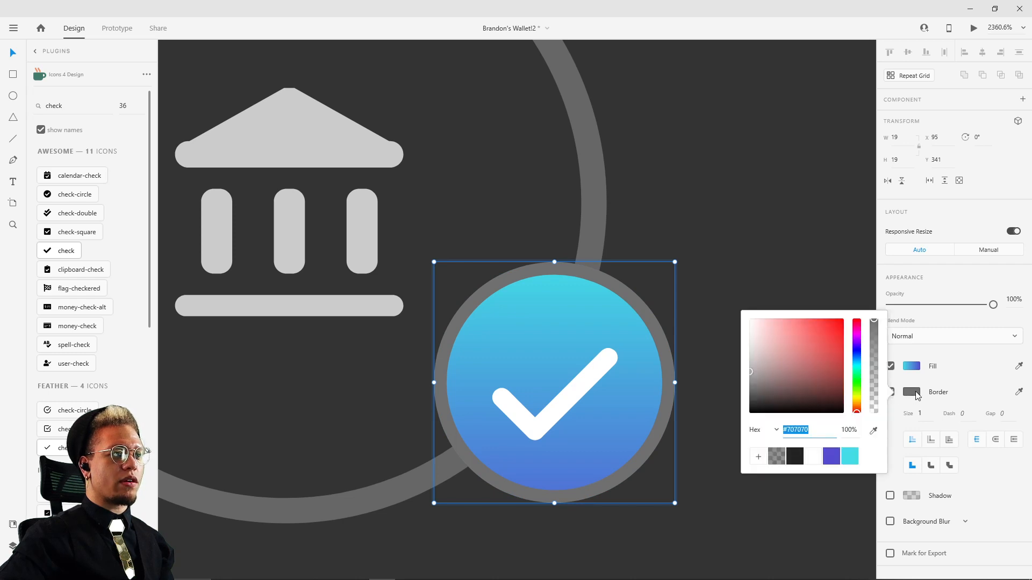
click(873, 432)
click(744, 196)
scroll(627, 292, down, 2)
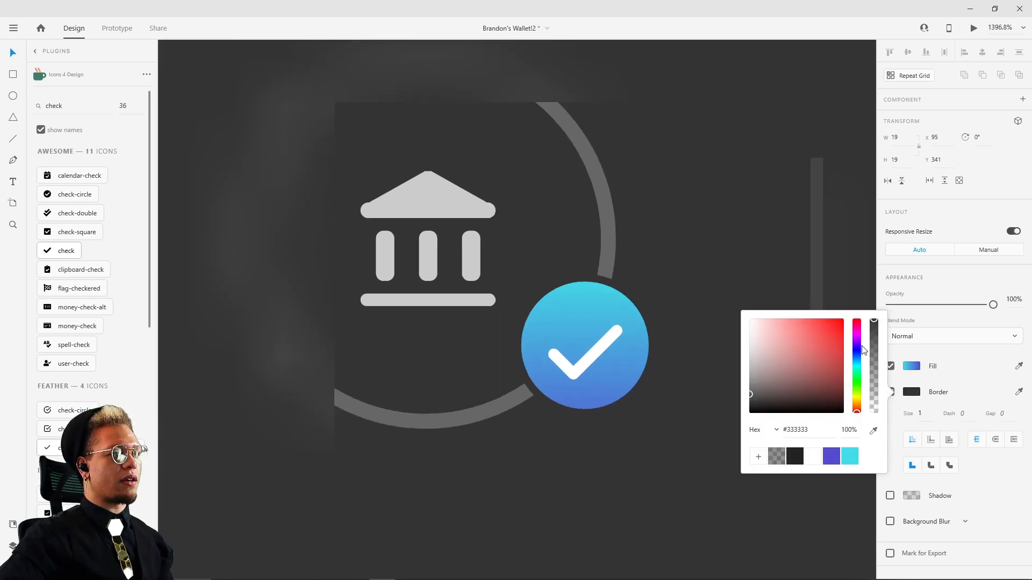
Step: Set the gradient circle's border size to 2 and align the border as an outer stroke
click(925, 412)
key(Up)
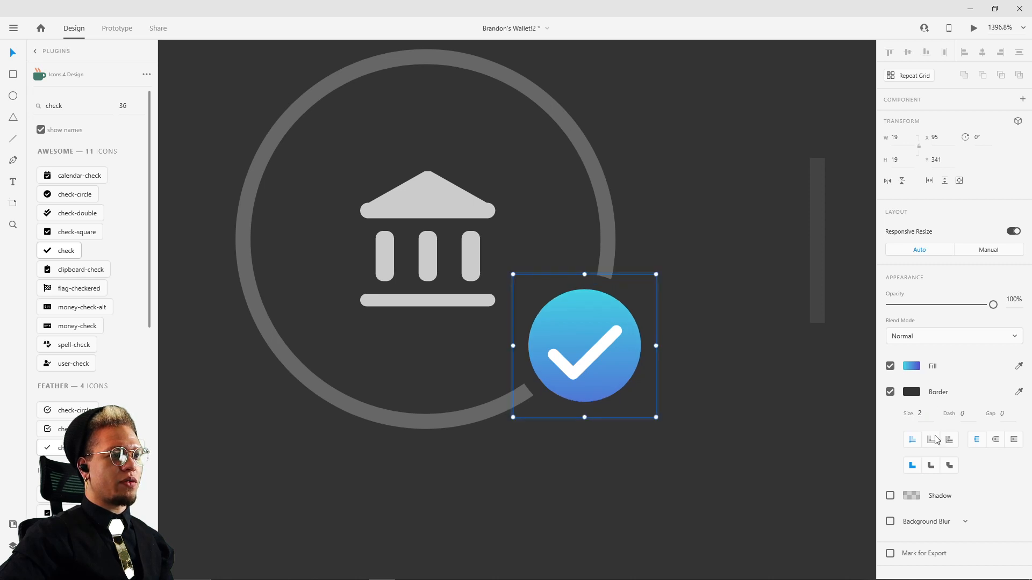
click(928, 418)
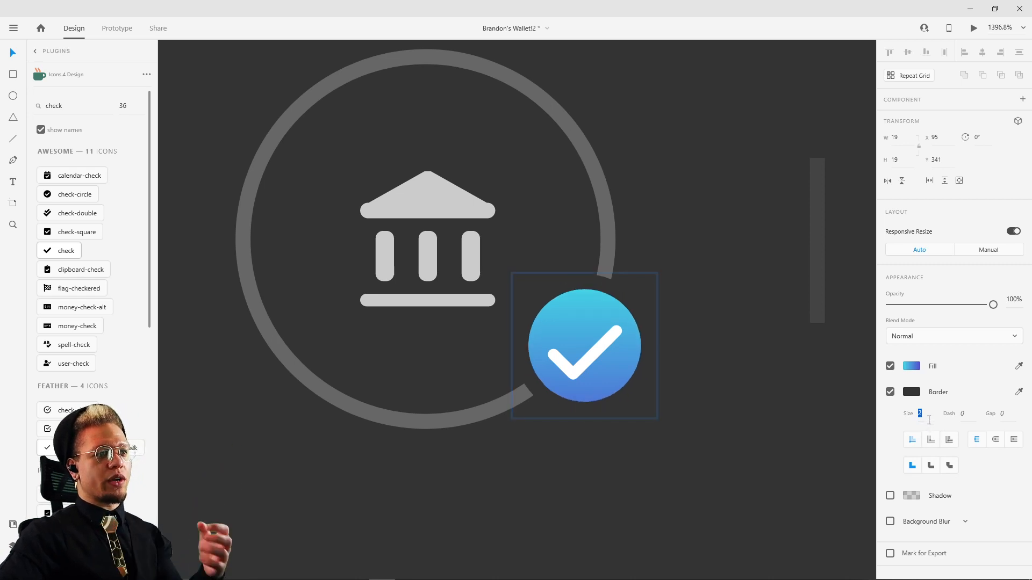
key(Up)
key(Down)
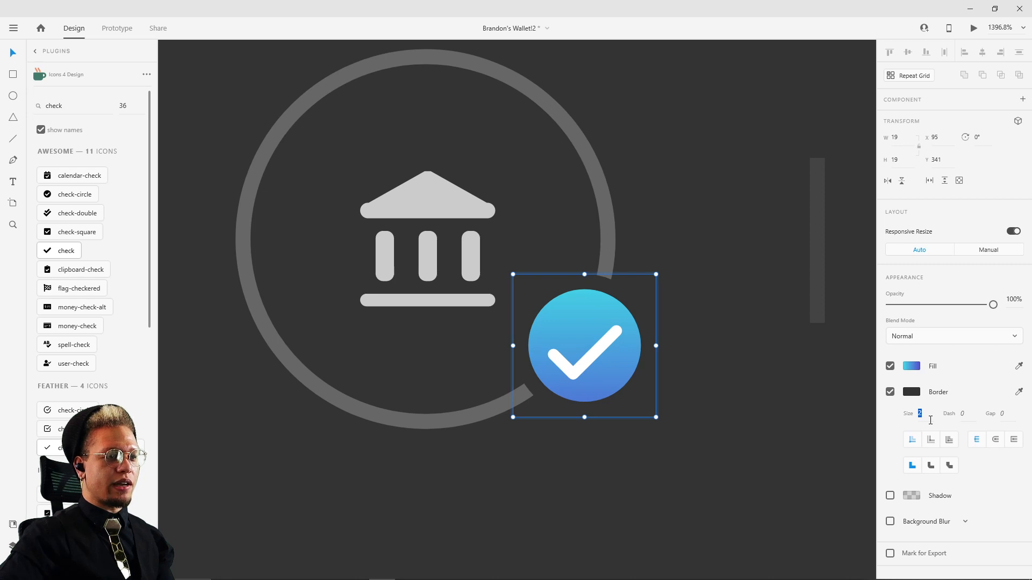
click(930, 440)
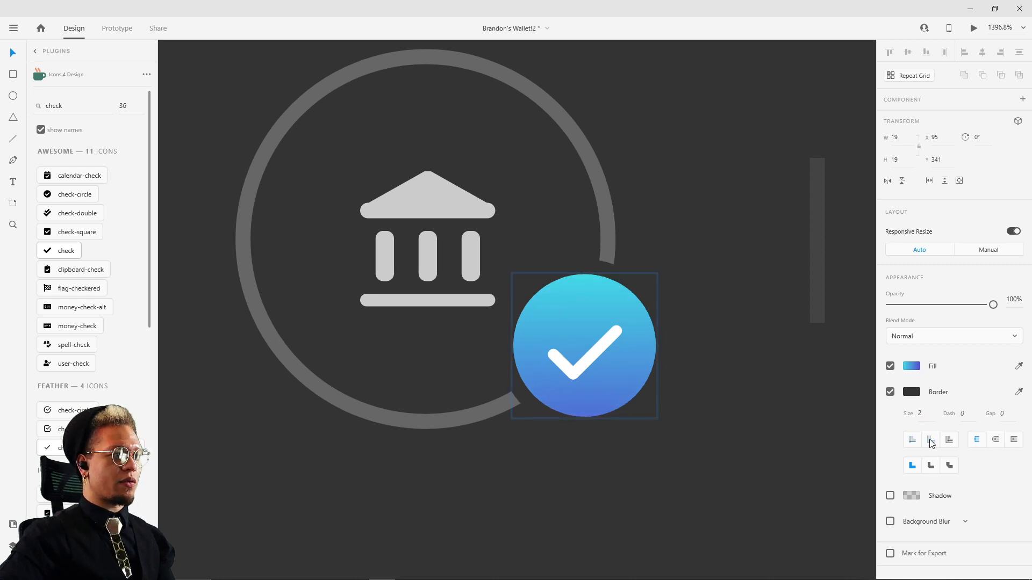
click(753, 244)
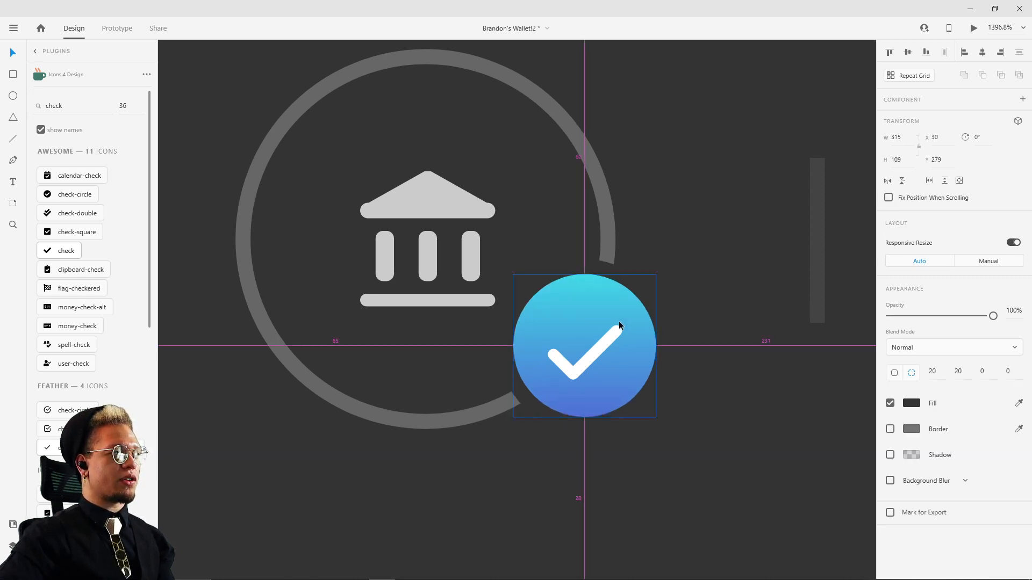
Step: Try the inner and center stroke alignments on the gradient circle's border, ending on the outer stroke
scroll(770, 399, down, 3)
click(633, 350)
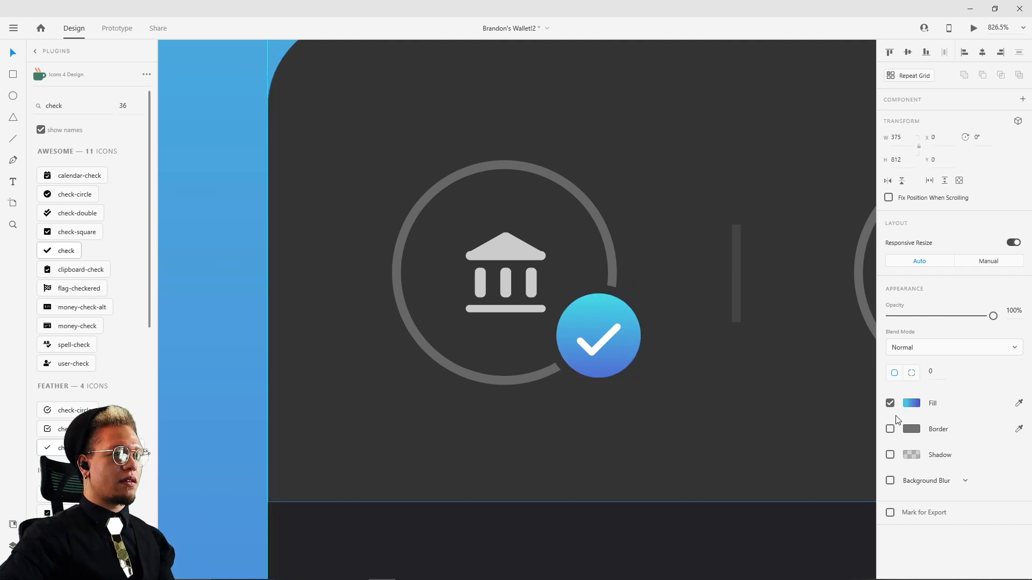
click(623, 333)
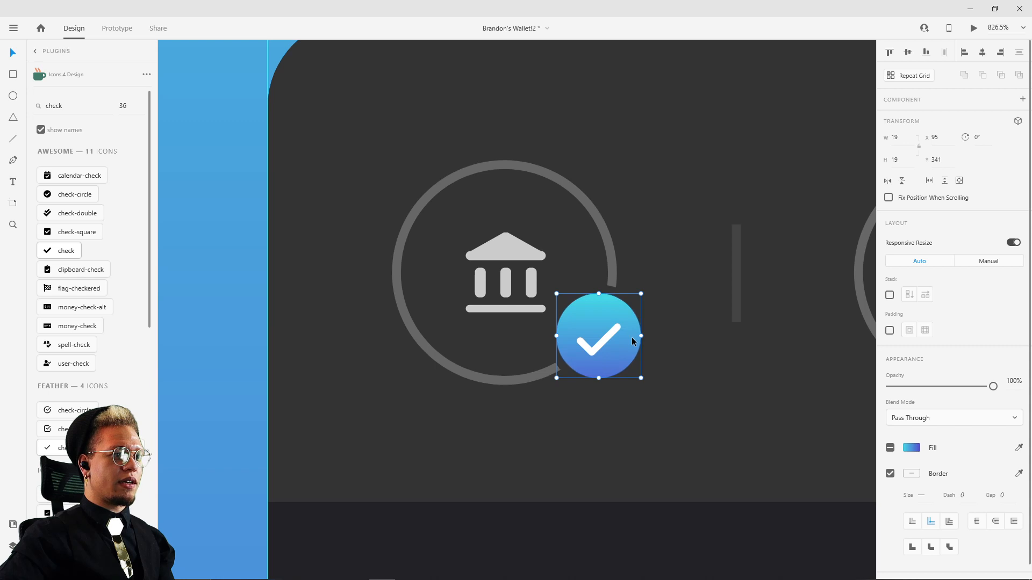
double_click(631, 337)
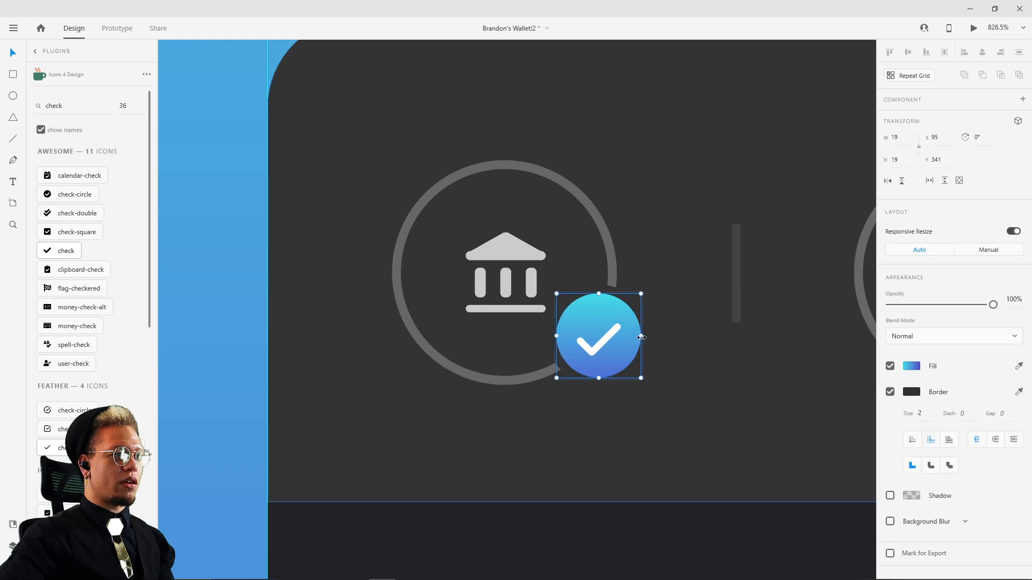
click(912, 441)
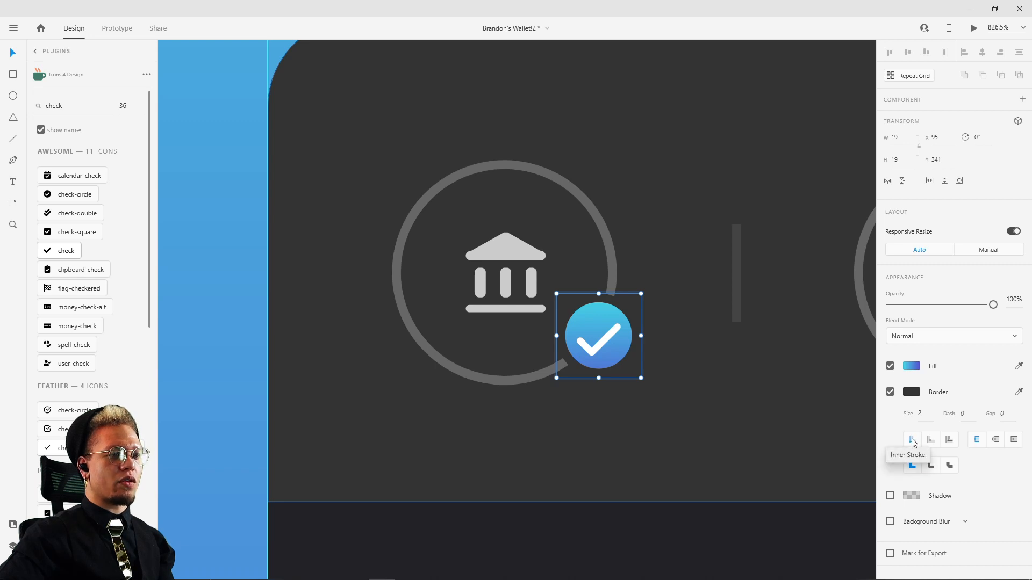
click(931, 441)
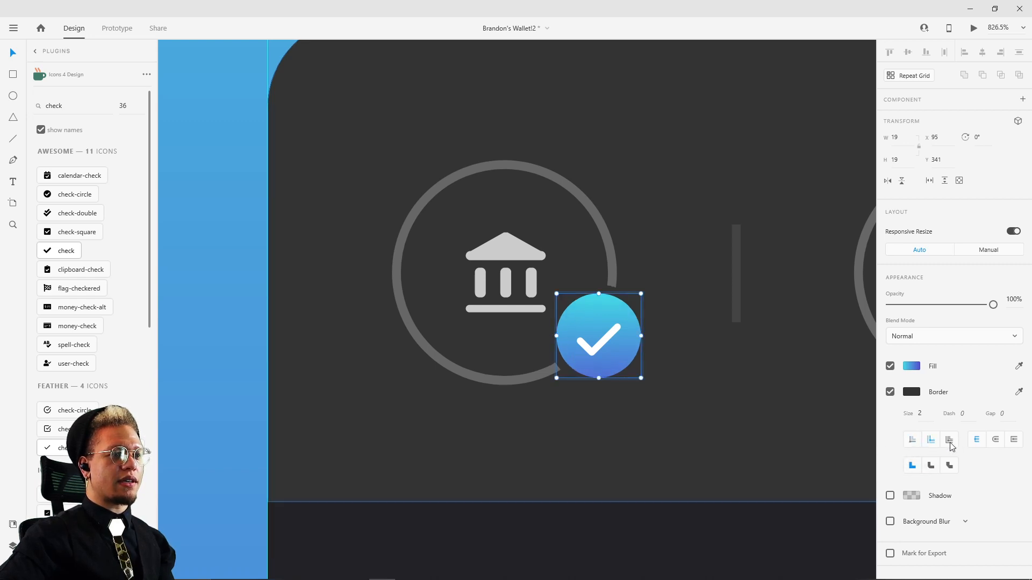
click(949, 441)
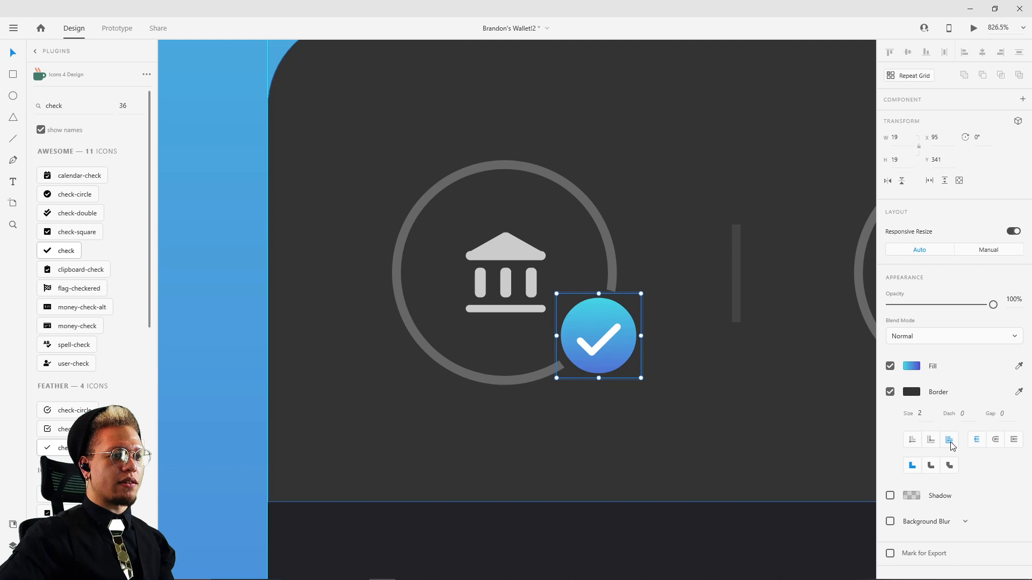
click(910, 440)
click(932, 444)
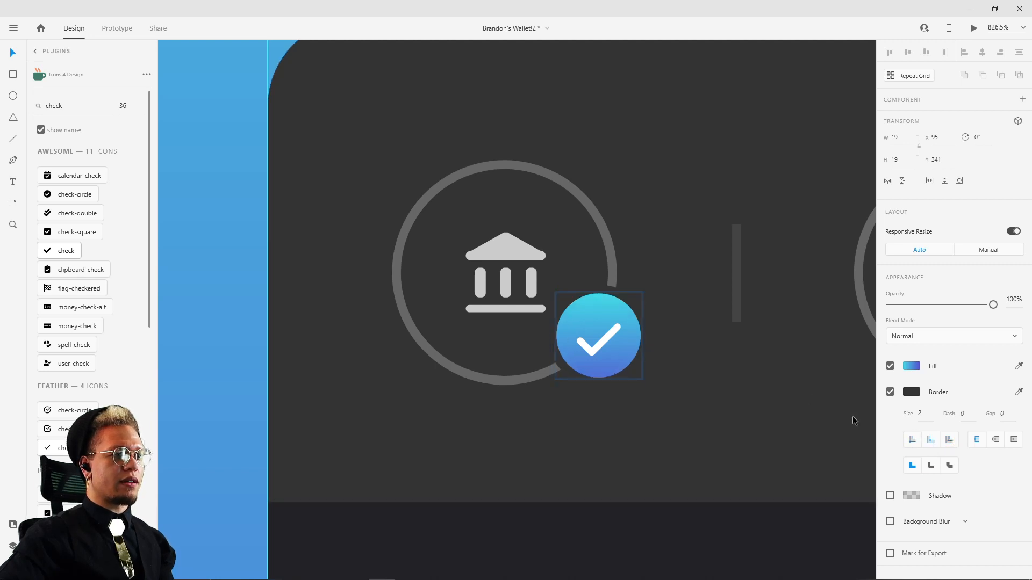
Step: Compare the Link Accounts screen with the reference card beside it
scroll(705, 315, down, 3)
click(708, 262)
scroll(708, 262, down, 3)
drag(869, 266, 640, 257)
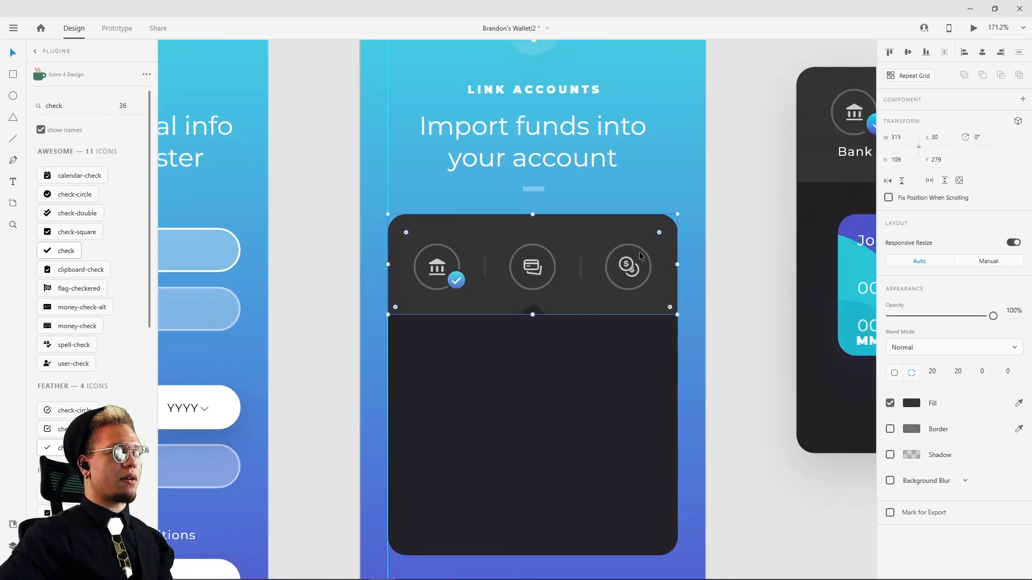
click(762, 257)
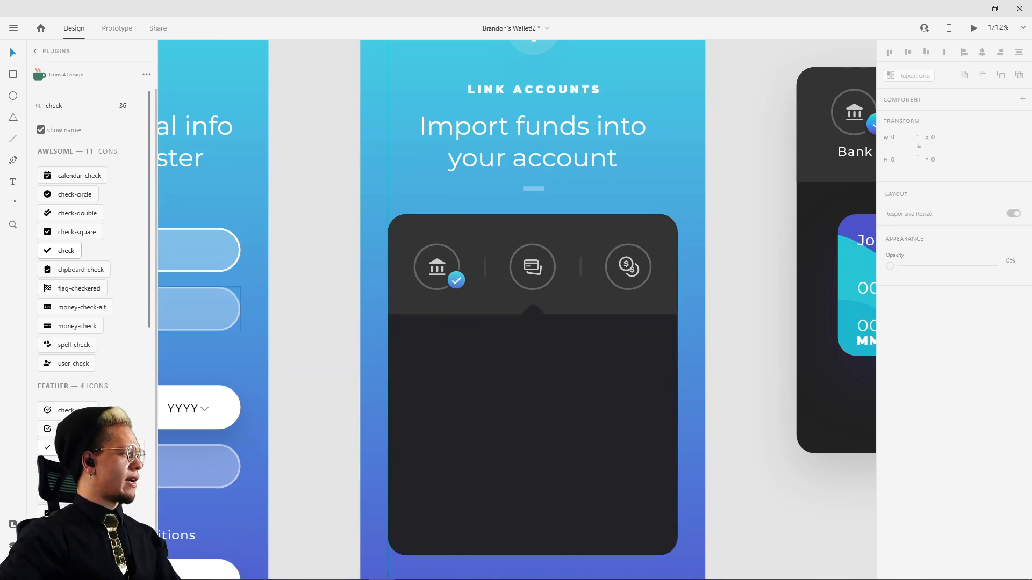
scroll(667, 344, down, 2)
drag(720, 293, 600, 322)
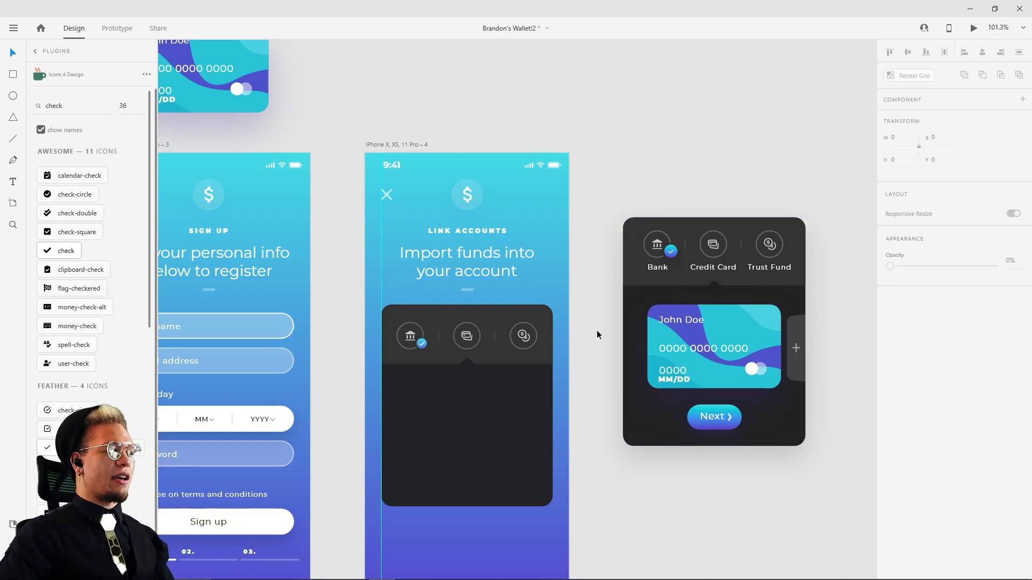
drag(595, 330, 611, 294)
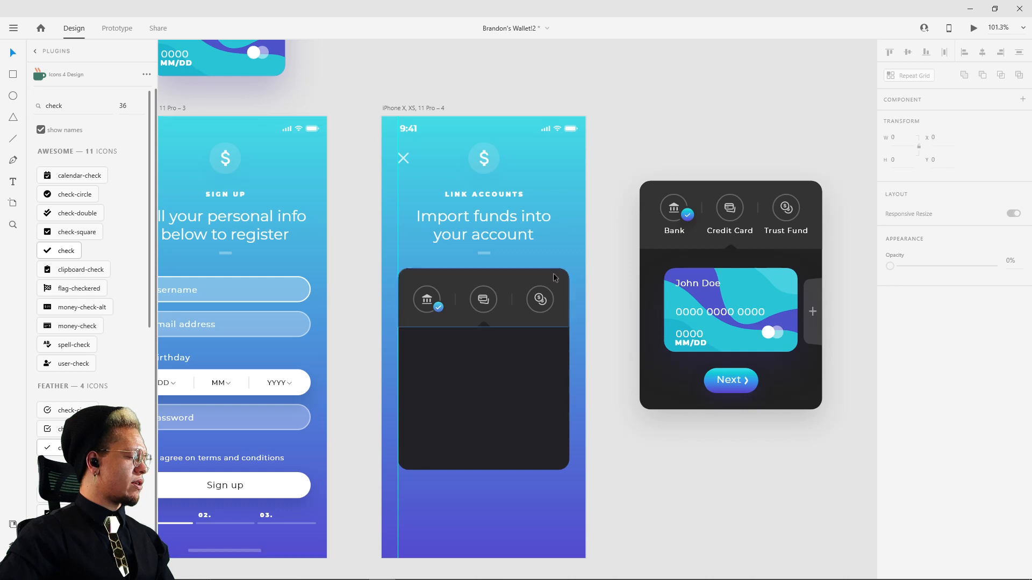
Step: Duplicate the reference card's credit card component and place the copy on the empty canvas below the reference card
scroll(517, 351, up, 5)
click(691, 273)
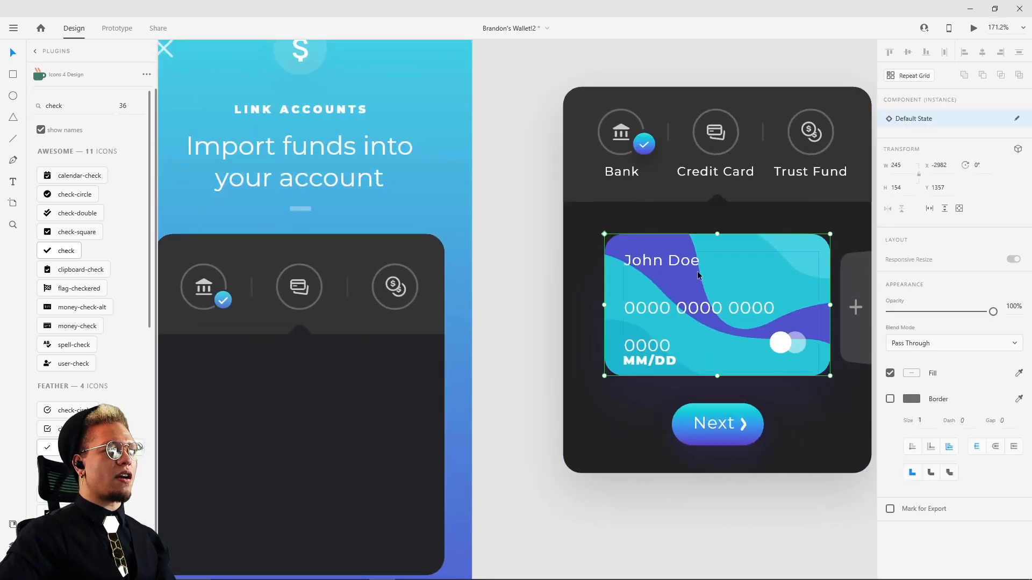
scroll(727, 302, down, 4)
click(724, 358)
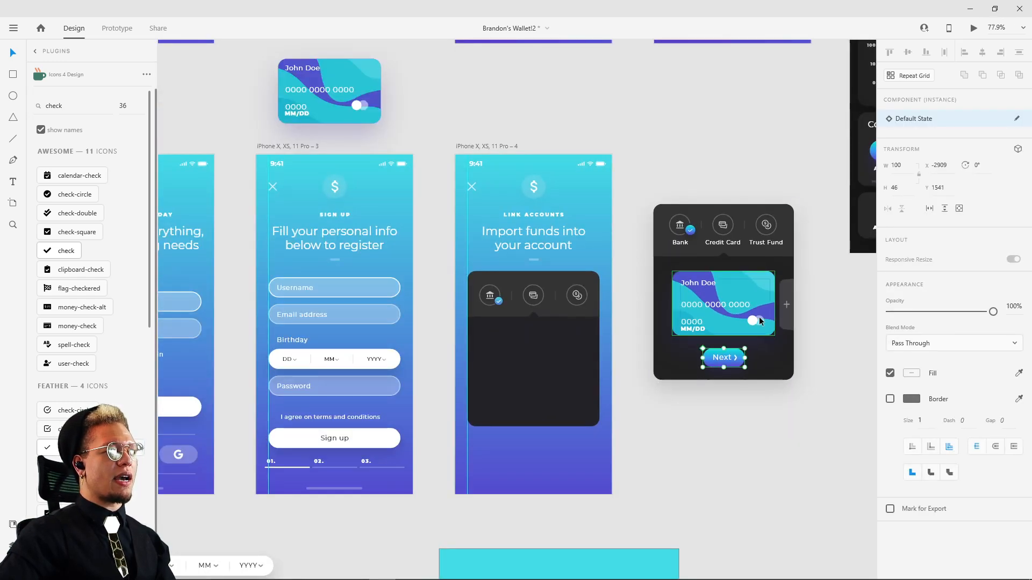
drag(795, 277, 686, 270)
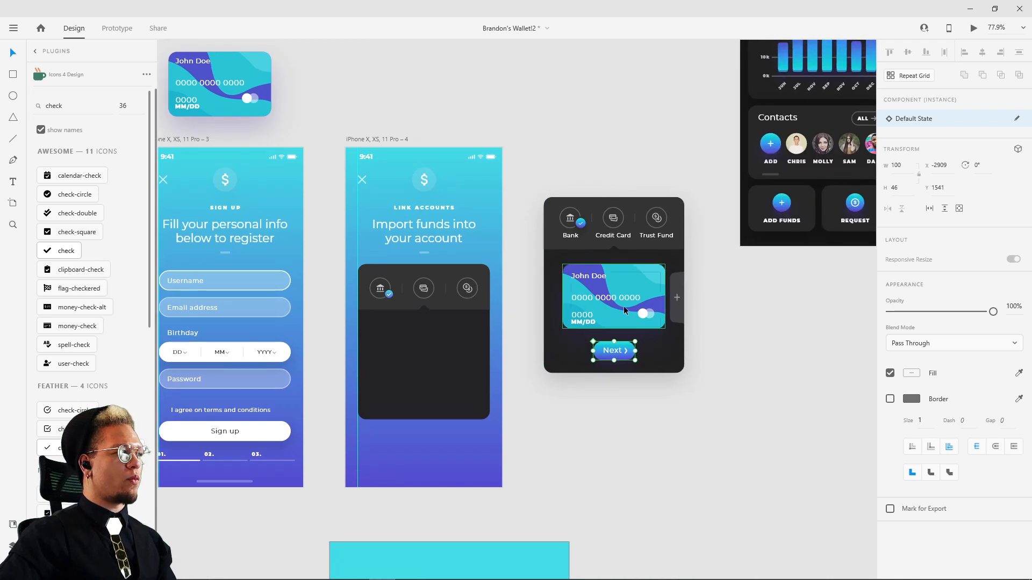
scroll(624, 306, up, 3)
click(624, 297)
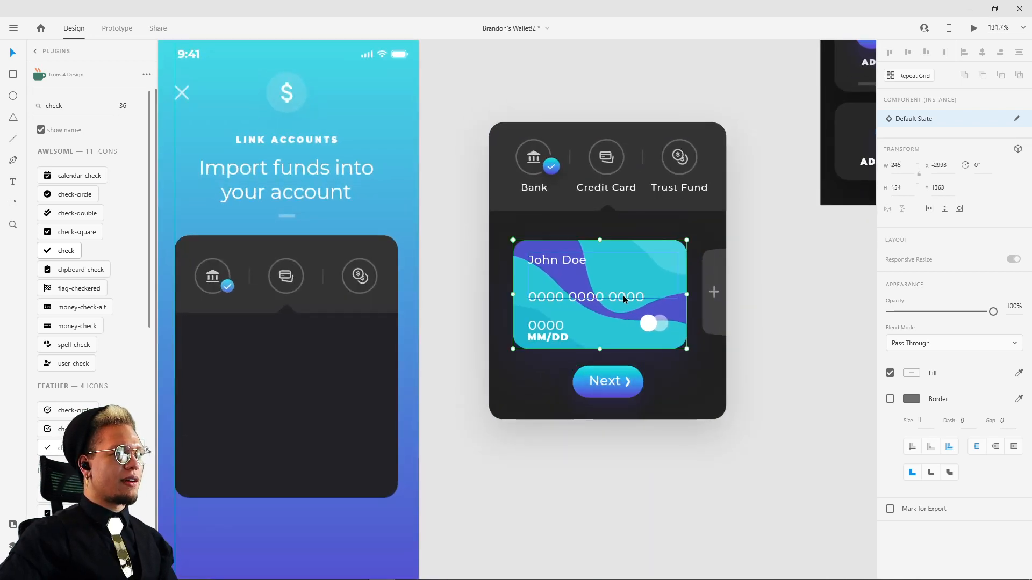
drag(607, 301, 625, 510)
scroll(625, 511, down, 5)
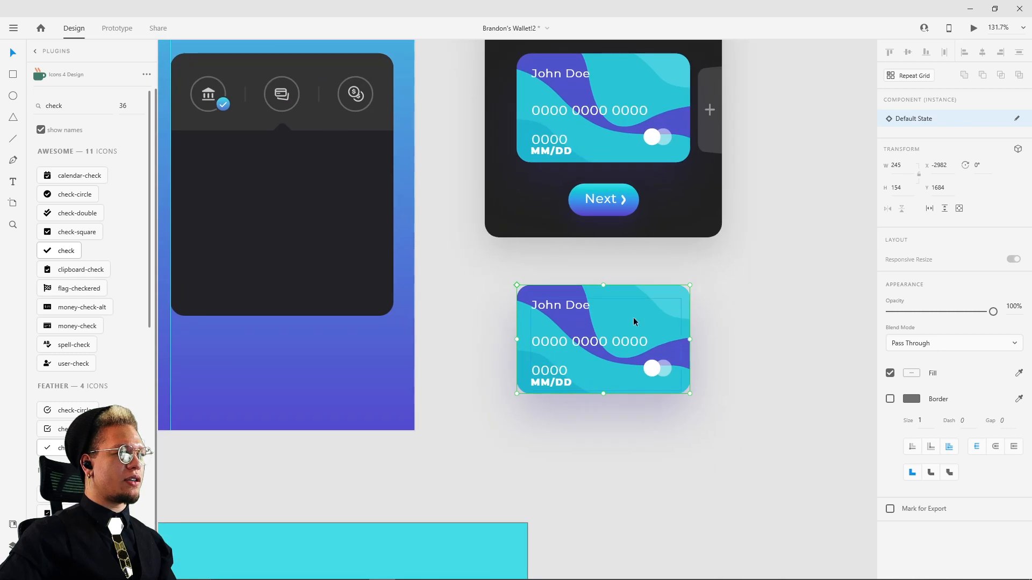
Step: Move the copied card's group of text and overlapping circles onto the empty canvas beside the card
click(734, 308)
double_click(614, 321)
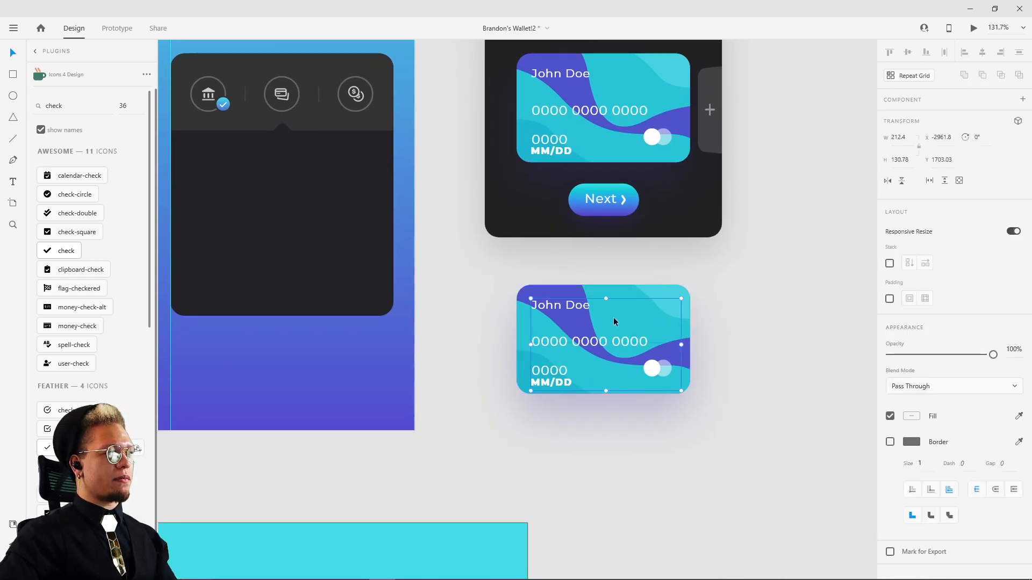
drag(598, 341, 786, 319)
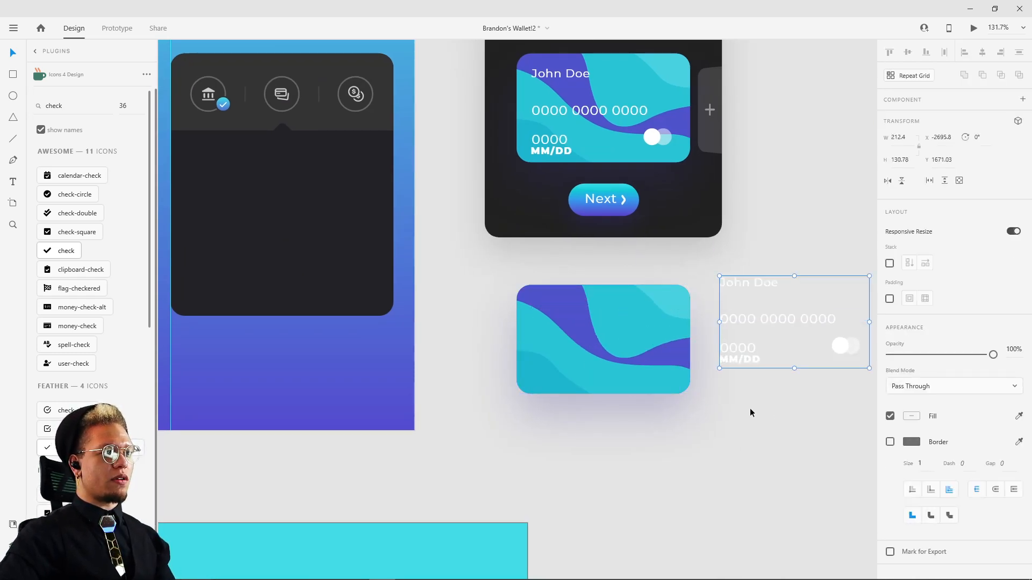
Step: Ungroup the copied card's masked background into its separate rectangle and wave shapes
click(672, 321)
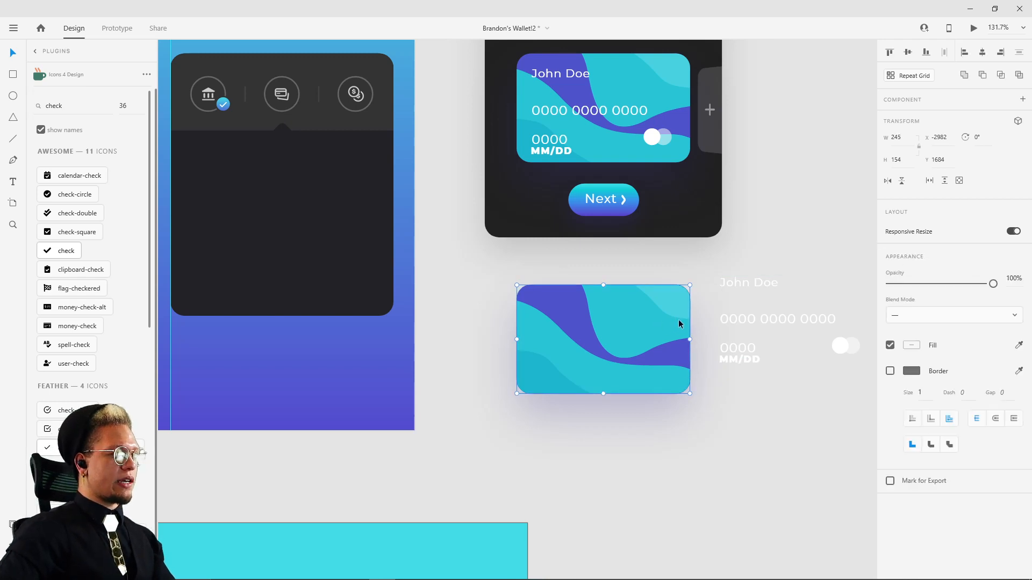
click(711, 380)
click(653, 336)
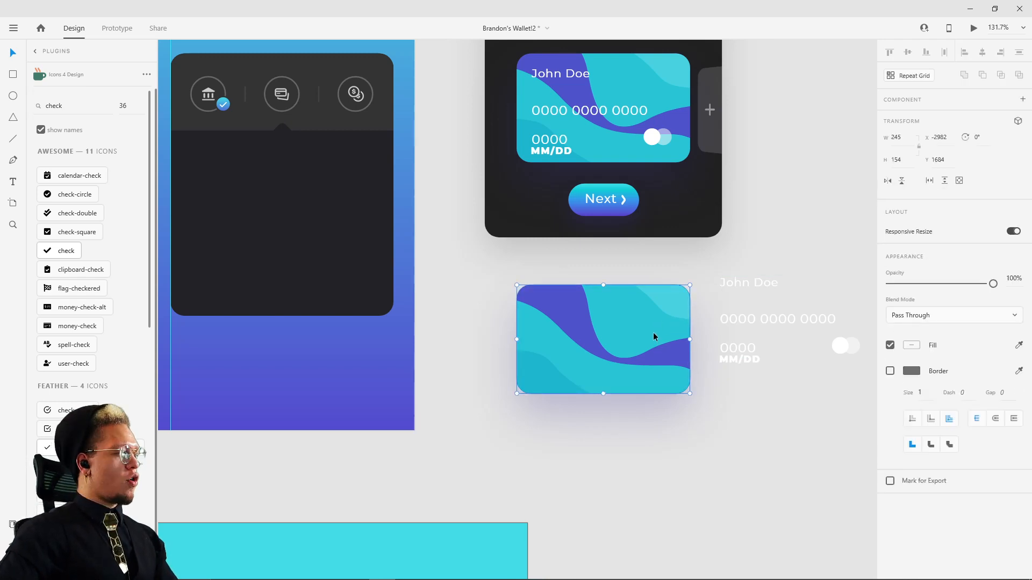
key(ctrl+shift+g)
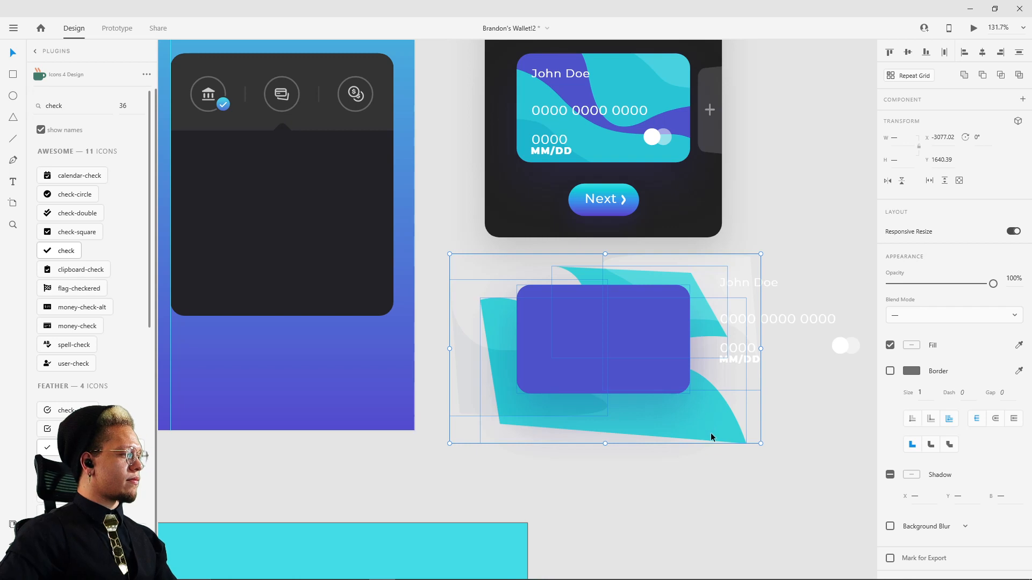
drag(707, 438, 624, 415)
key(Escape)
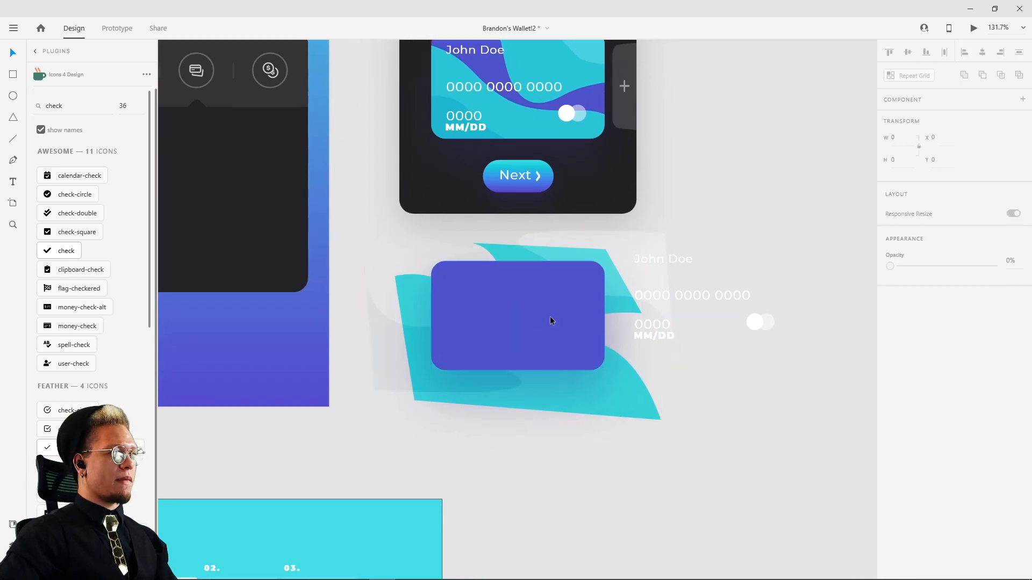
Step: Move the card text group farther from the artwork and set the topmost purple rectangle aside on the empty canvas
drag(677, 290, 772, 196)
drag(781, 392, 784, 354)
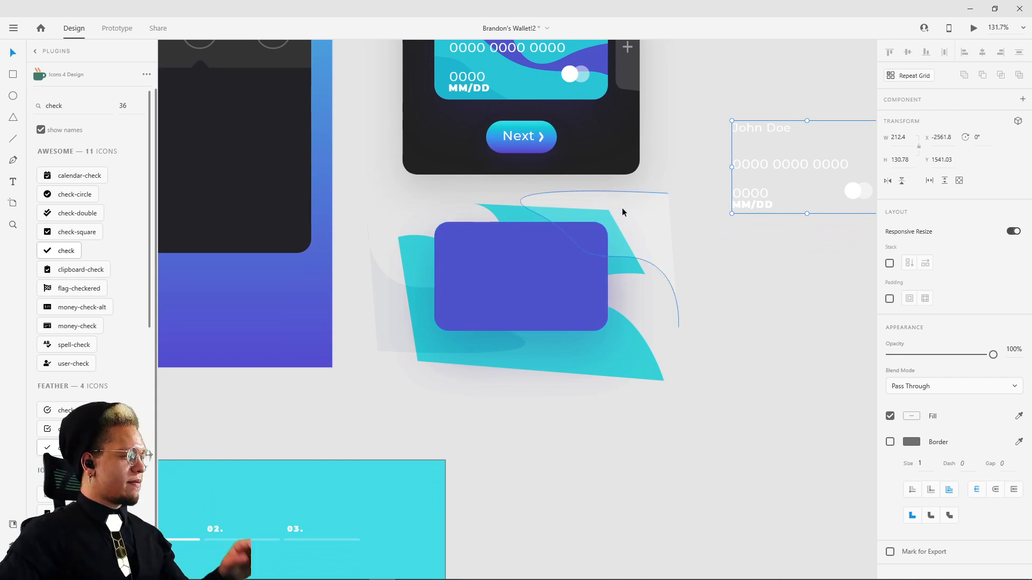
drag(530, 253, 542, 262)
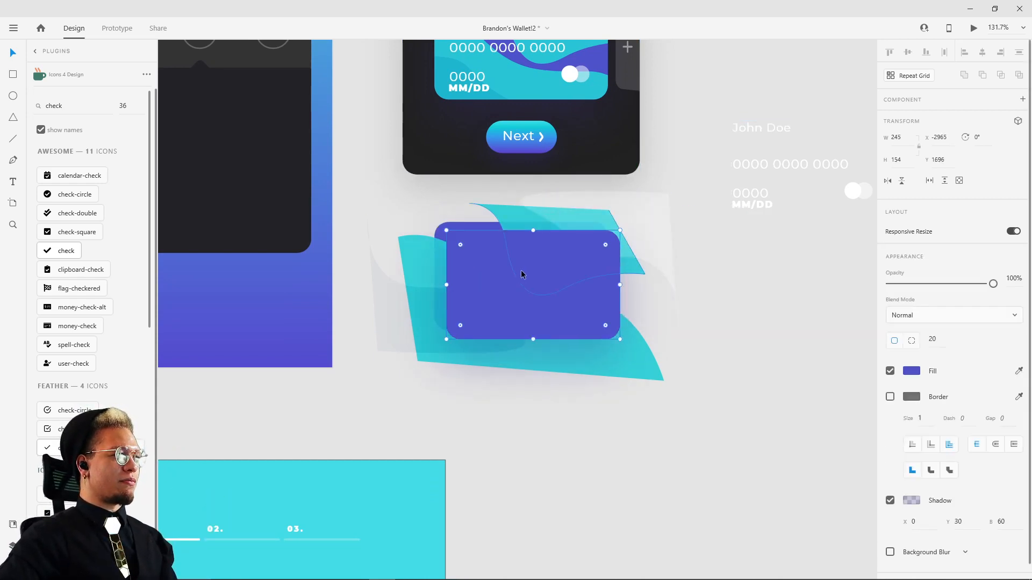
key(ctrl+z)
drag(477, 271, 706, 376)
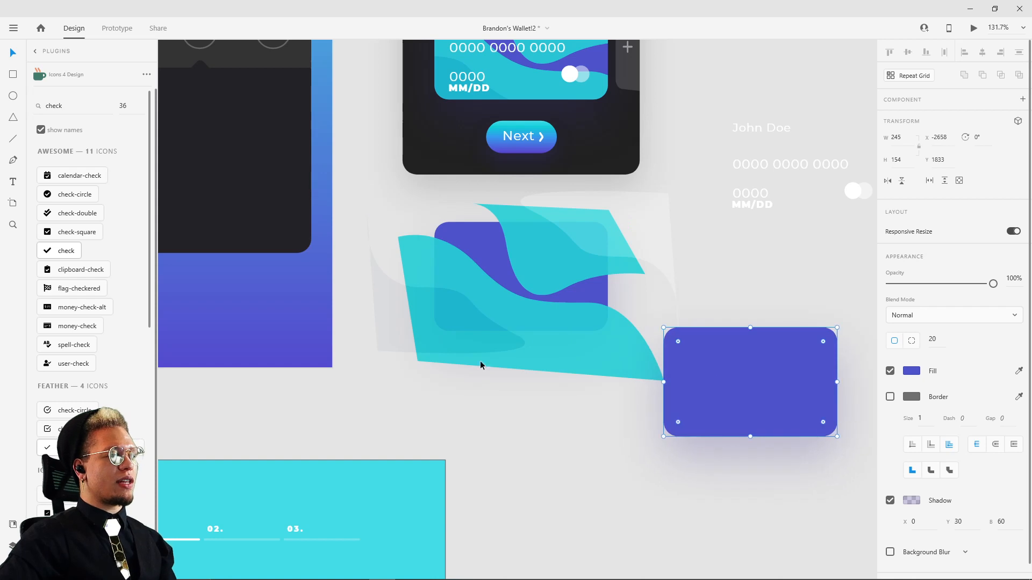
Step: Delete the four old teal and soft-light wave shapes around the remaining purple rectangle
scroll(493, 357, up, 3)
click(366, 343)
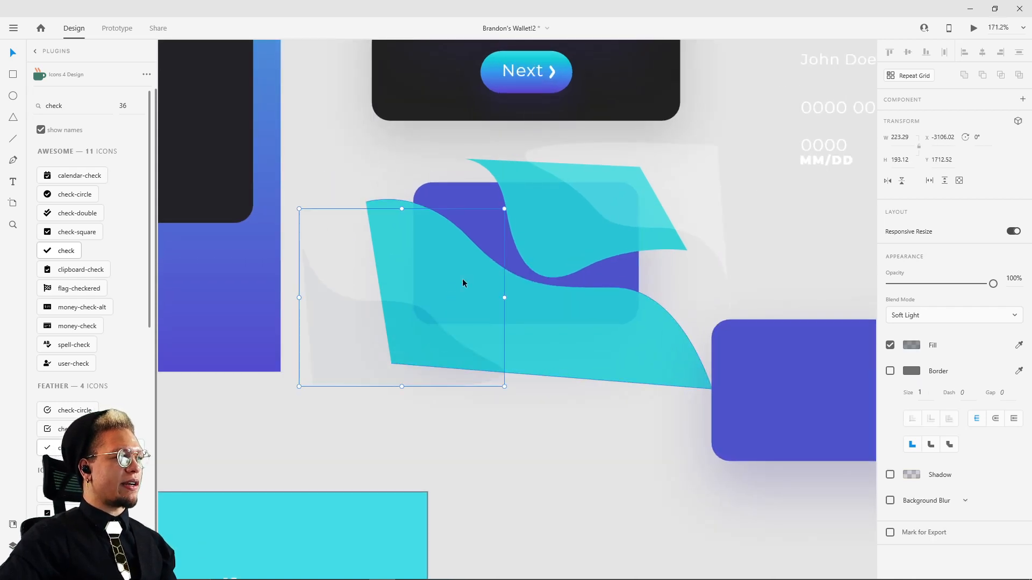
drag(478, 203, 448, 154)
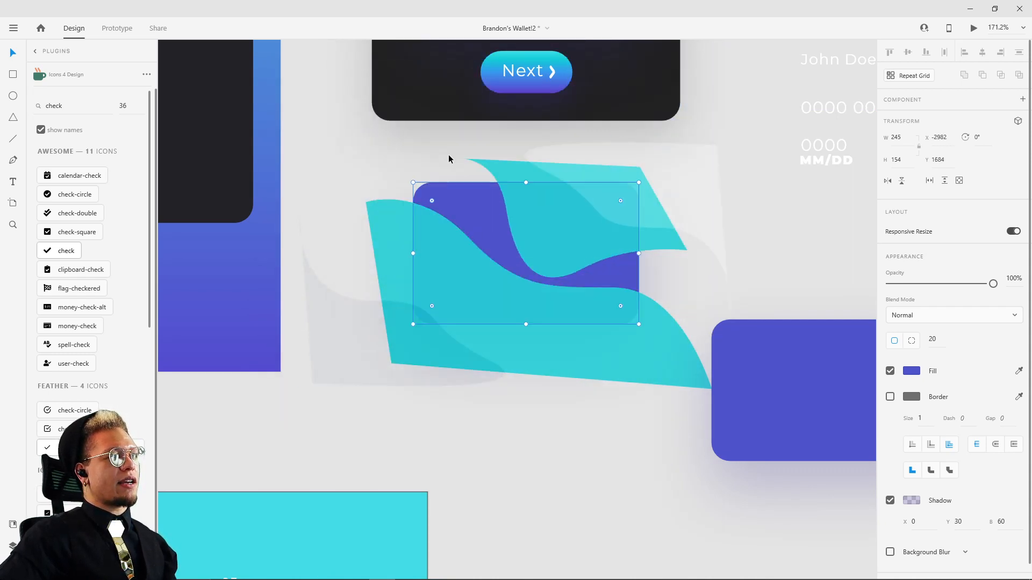
drag(685, 162, 635, 159)
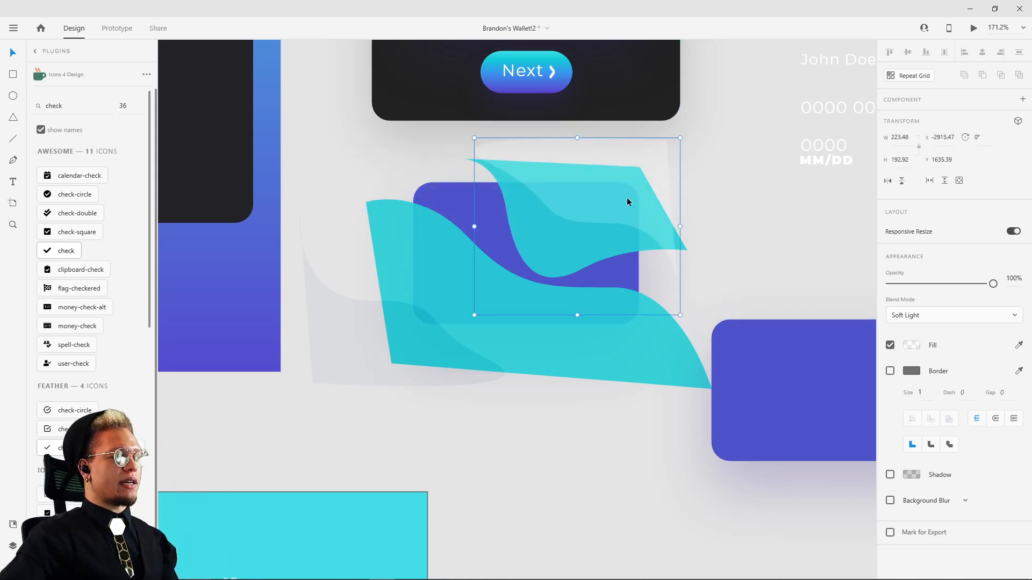
key(Delete)
click(591, 224)
key(Delete)
click(516, 313)
key(Delete)
click(439, 337)
key(Delete)
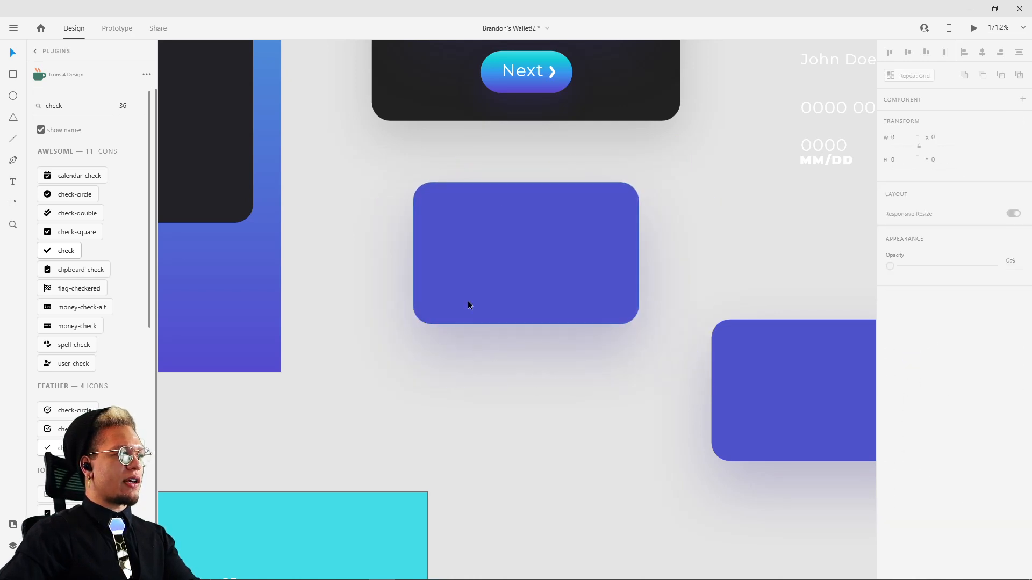
Step: Draw a closed wavy shape with the Pen tool across the purple rectangle's upper-right corner, extending beyond its edges
key(p)
click(498, 161)
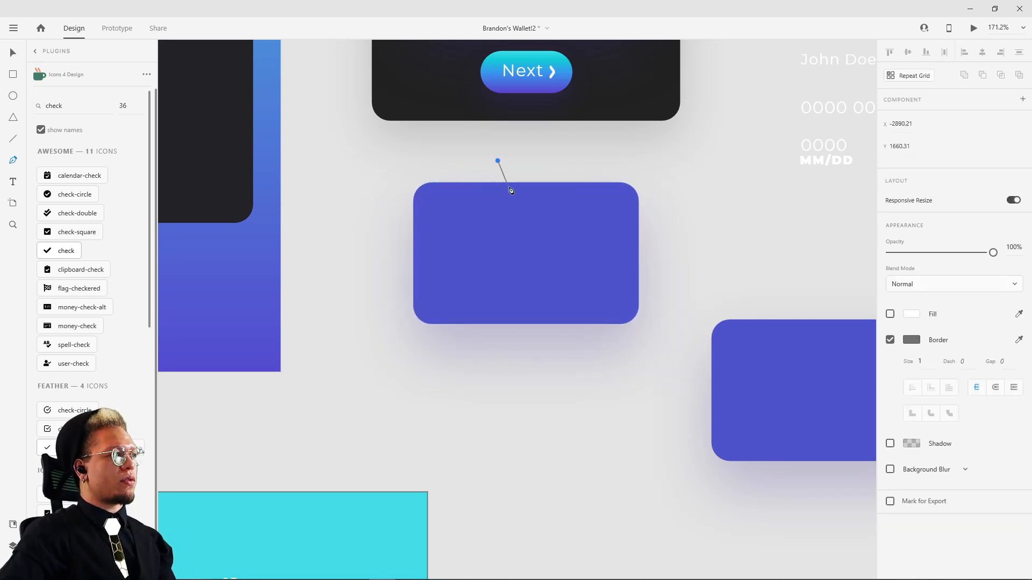
drag(545, 215, 546, 226)
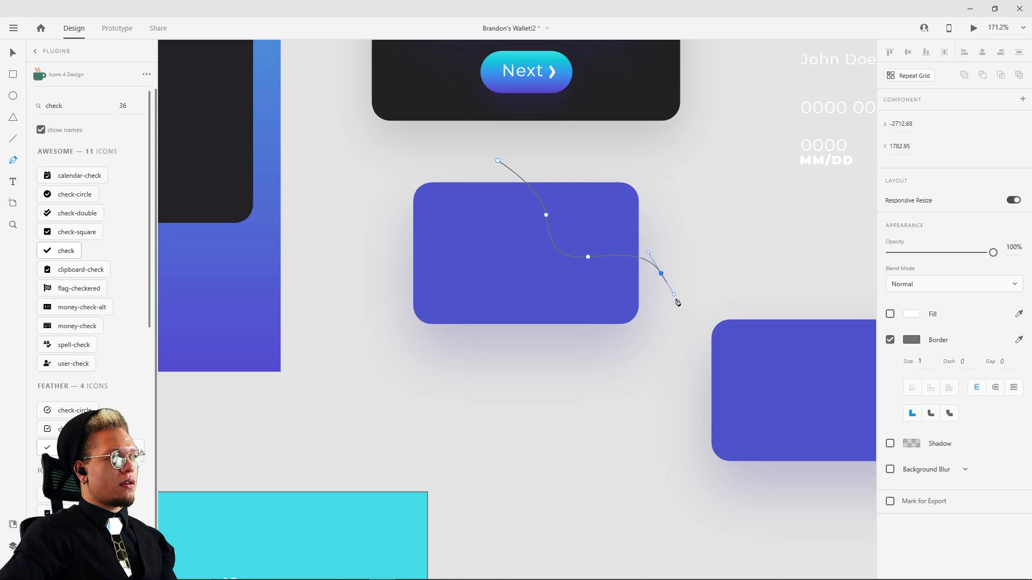
drag(676, 301, 676, 301)
click(703, 255)
click(686, 176)
click(616, 132)
click(498, 161)
key(v)
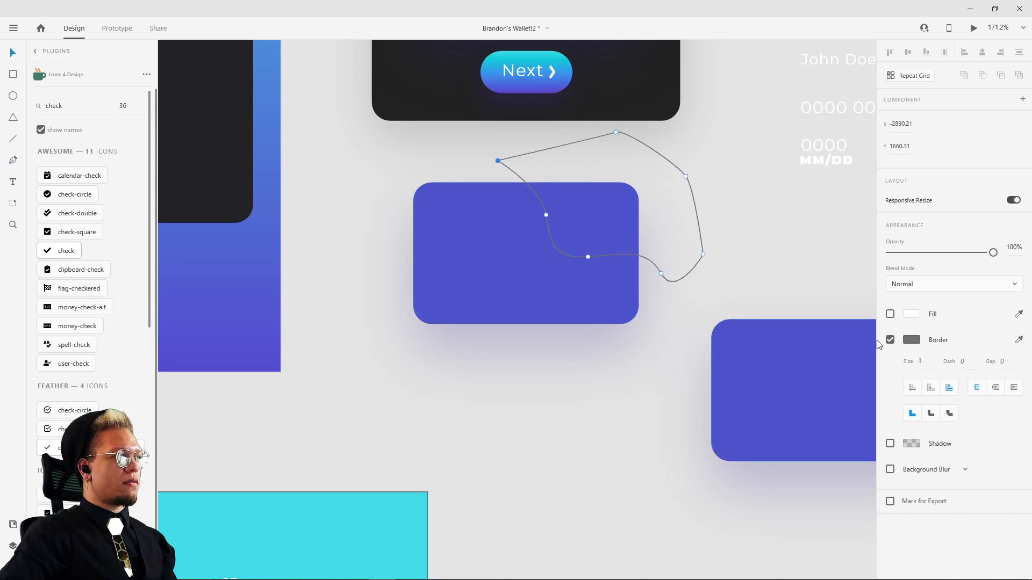
Step: Give the wavy shape a #FFFFFF fill at 65% opacity and remove its border
click(912, 314)
drag(779, 275, 721, 233)
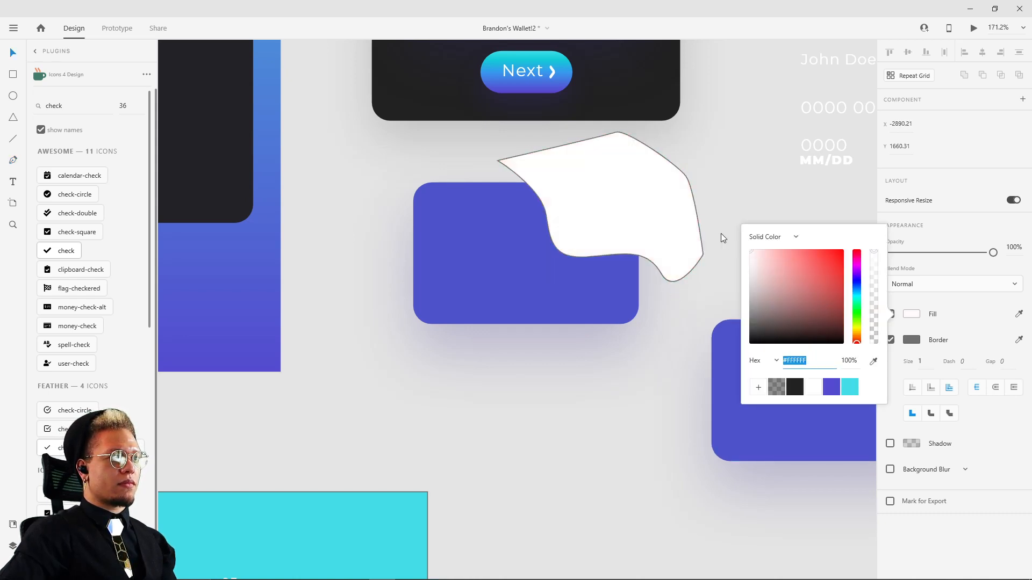
click(972, 315)
click(891, 340)
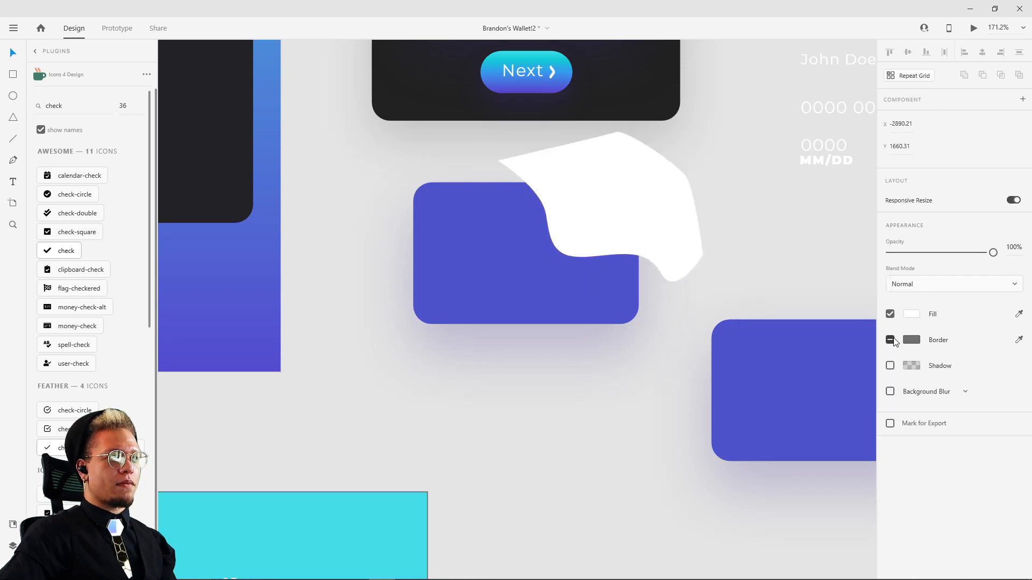
click(913, 317)
drag(874, 256, 873, 290)
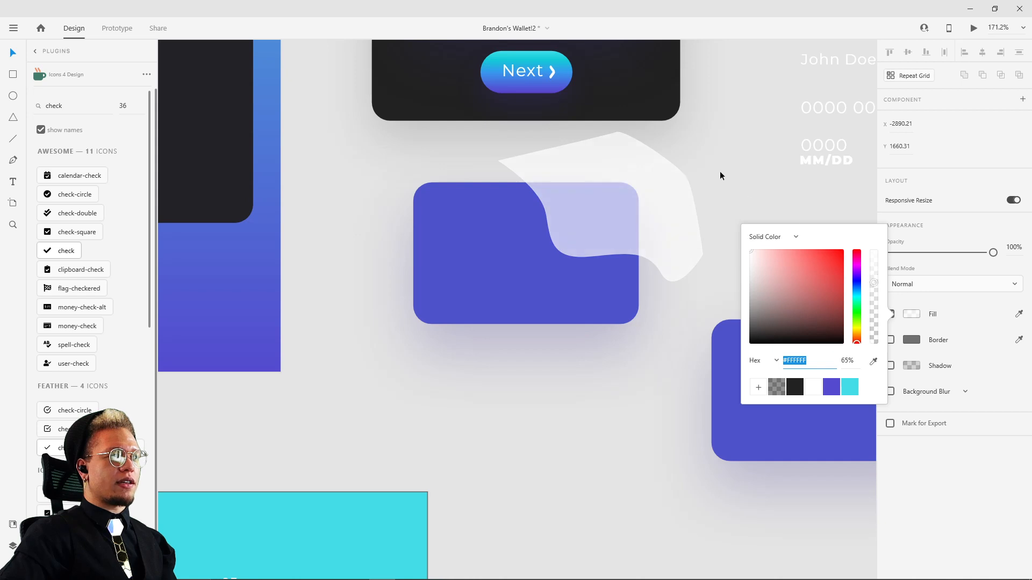
click(721, 171)
Step: Place a copy of the white wavy shape over the rectangle's lower-left corner, rotated to -178°
drag(583, 208, 357, 307)
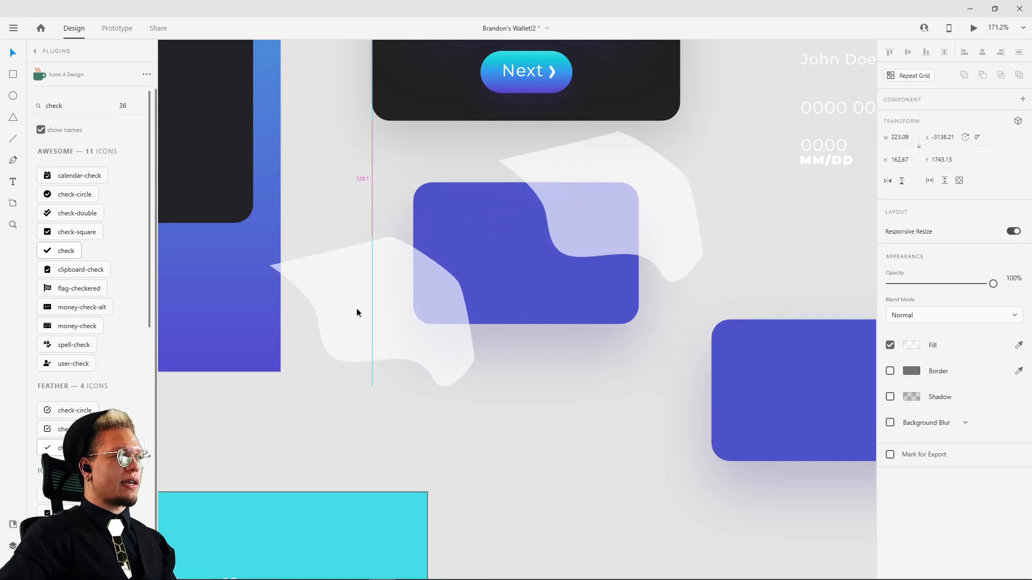
drag(477, 235, 265, 334)
key(Delete)
key(ctrl+z)
key(ctrl+z)
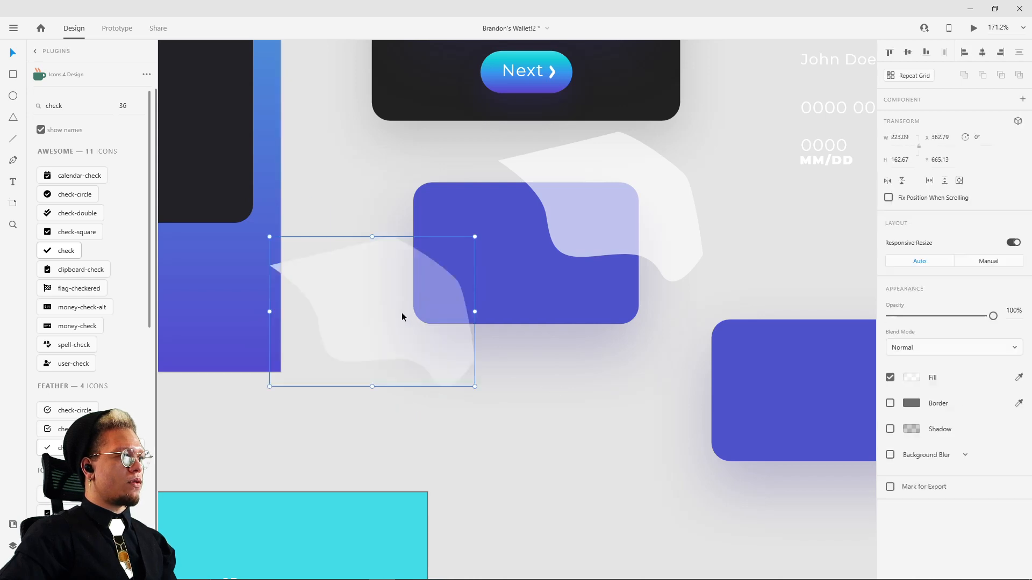
drag(375, 318, 430, 353)
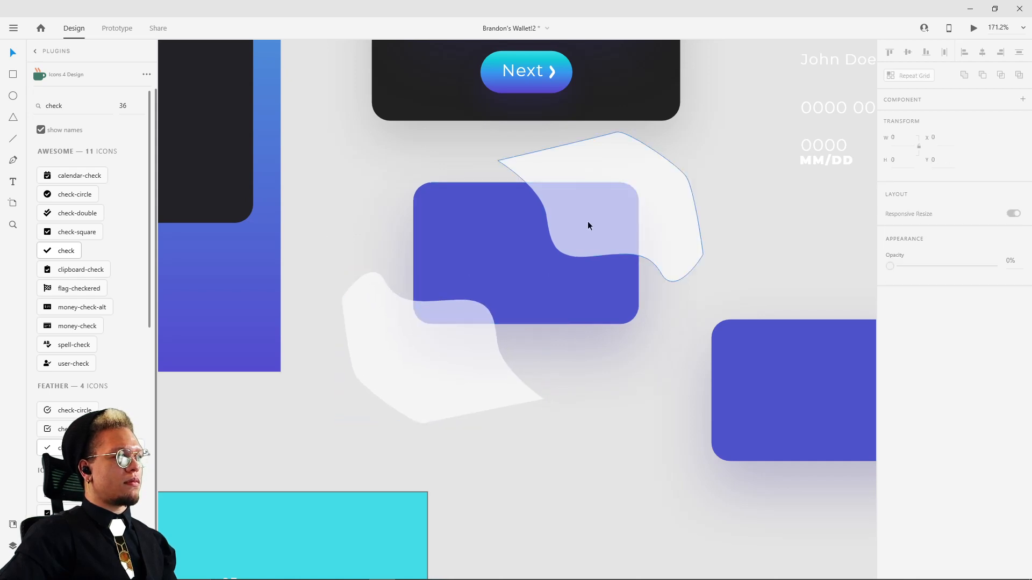
Step: Duplicate the upper-right wavy shape with a slight offset up and to the right, and delete the spare purple rectangle
drag(589, 220, 608, 198)
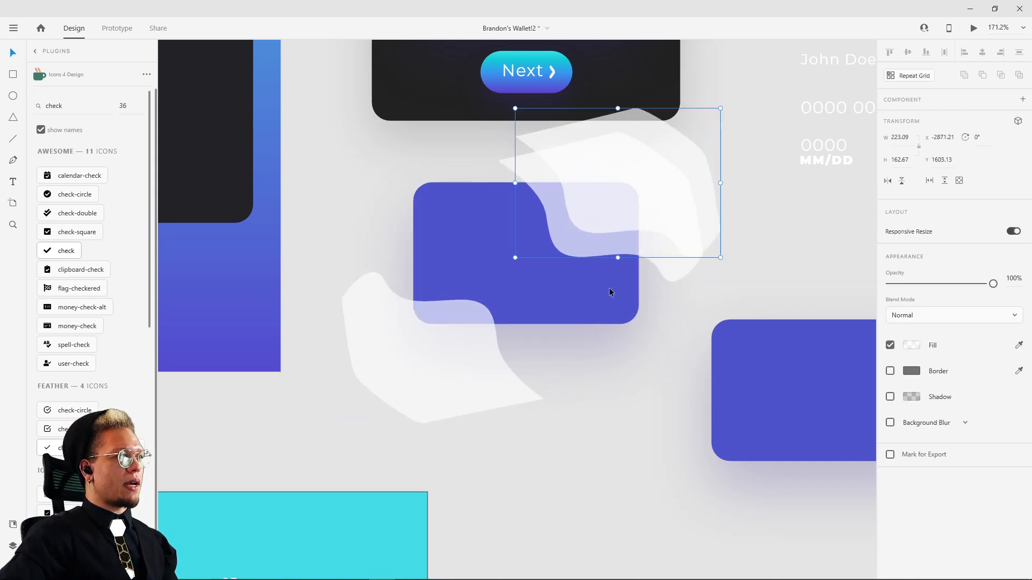
click(599, 365)
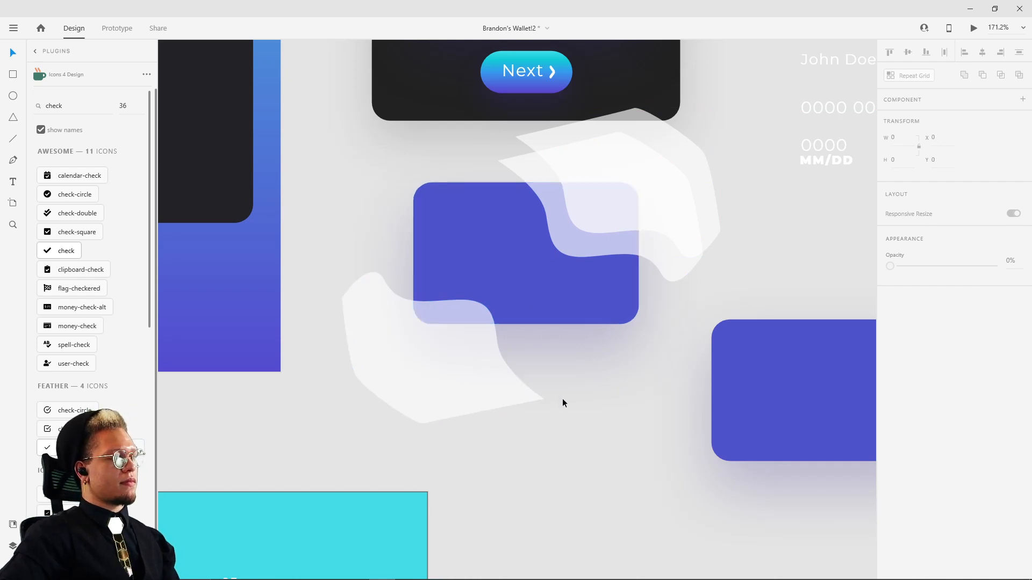
click(430, 364)
drag(758, 424, 675, 431)
key(Delete)
Step: Bring the purple rectangle to the front of the three white wavy shapes
click(526, 280)
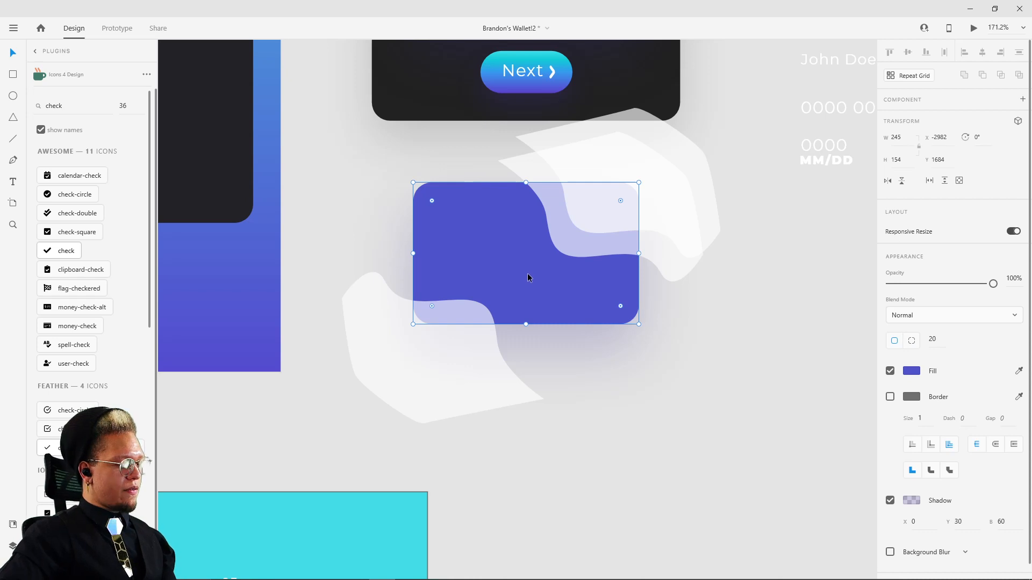
key(ctrl+shift+bracketright)
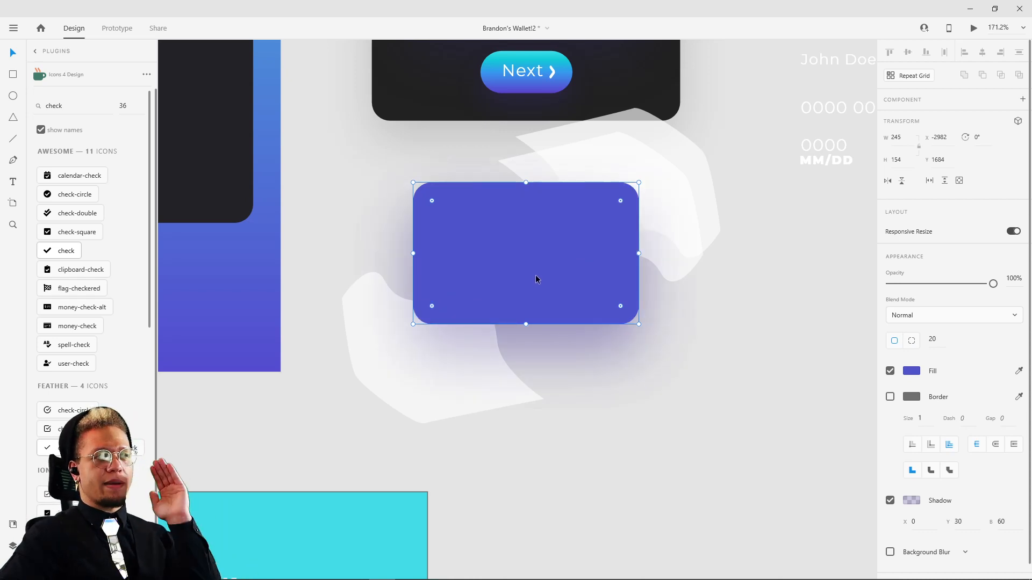
click(684, 478)
click(412, 363)
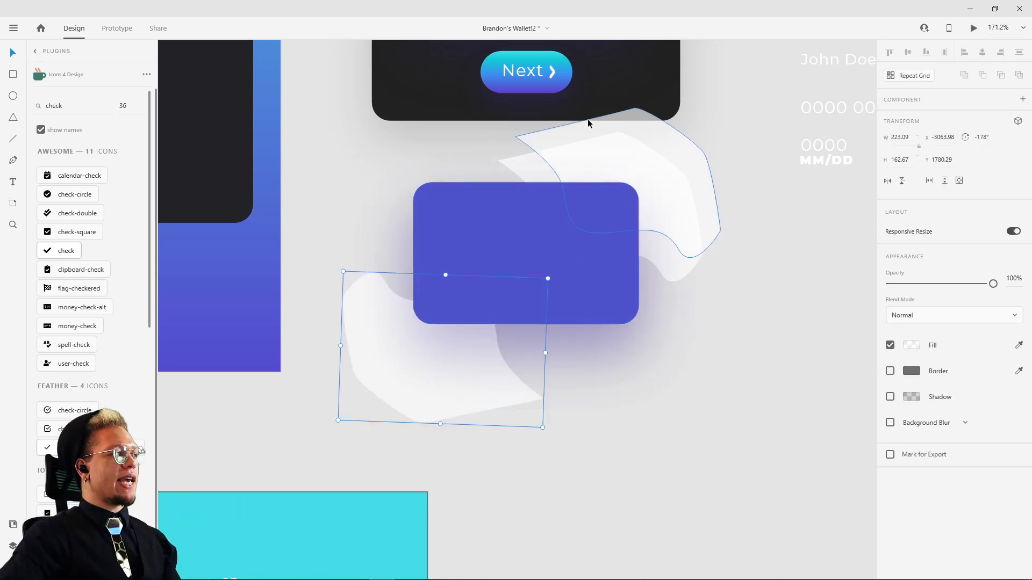
shift+click(575, 161)
shift+click(465, 224)
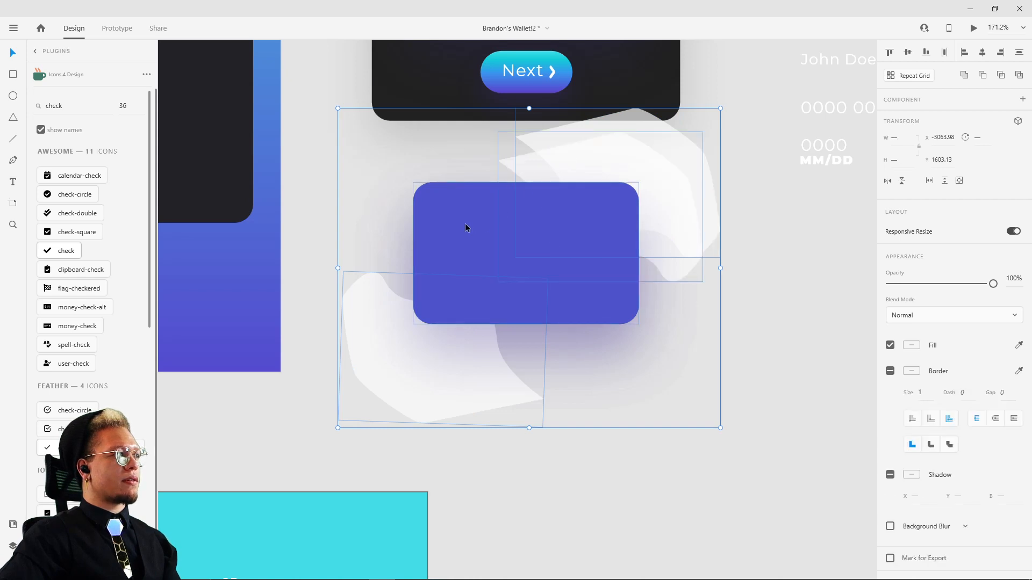
click(576, 362)
Step: Group the three white wavy shapes without including the purple rectangle
click(433, 360)
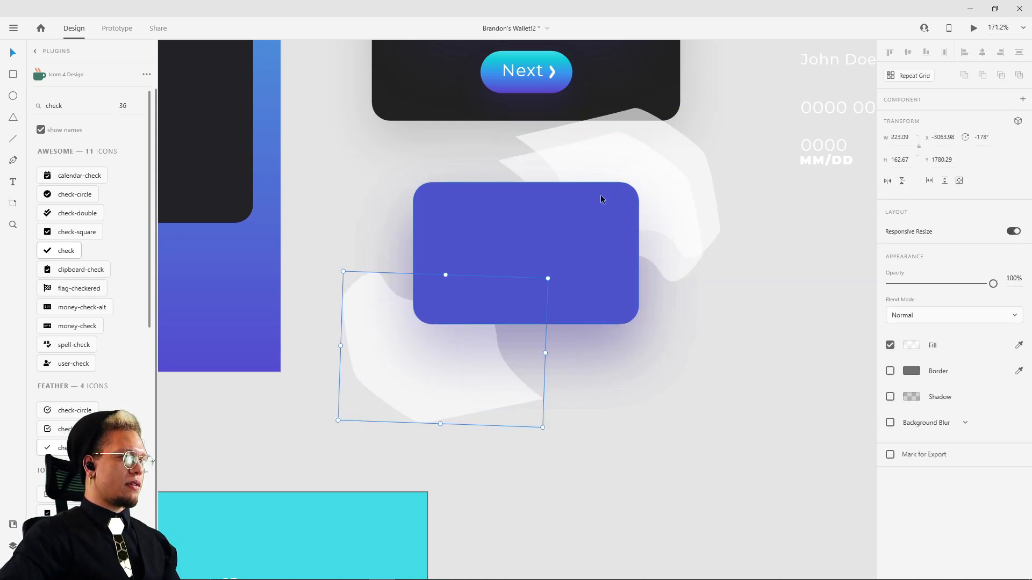
shift+click(583, 156)
shift+click(534, 169)
key(ctrl+g)
click(758, 255)
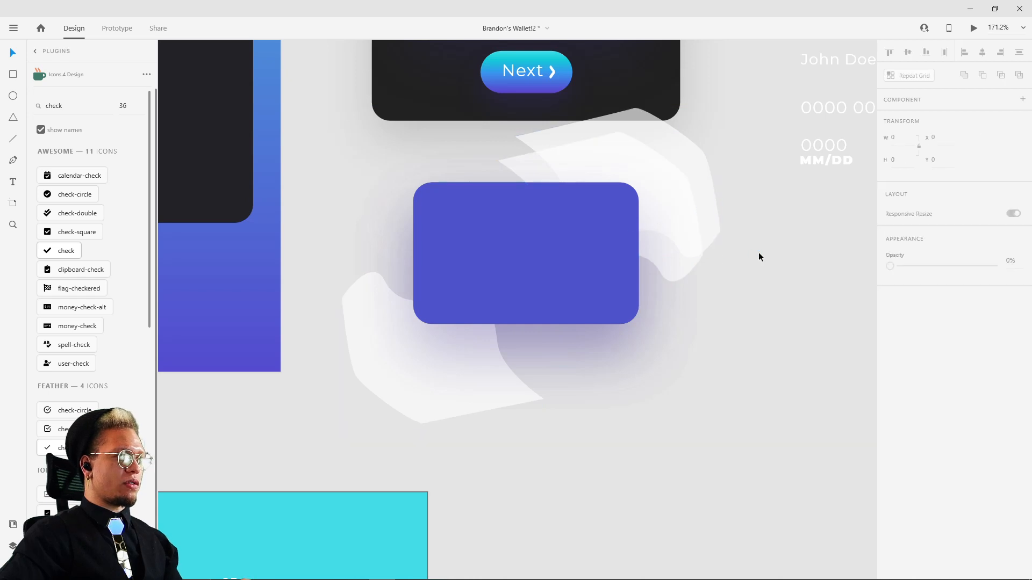
click(551, 263)
drag(551, 262, 596, 213)
key(ctrl+z)
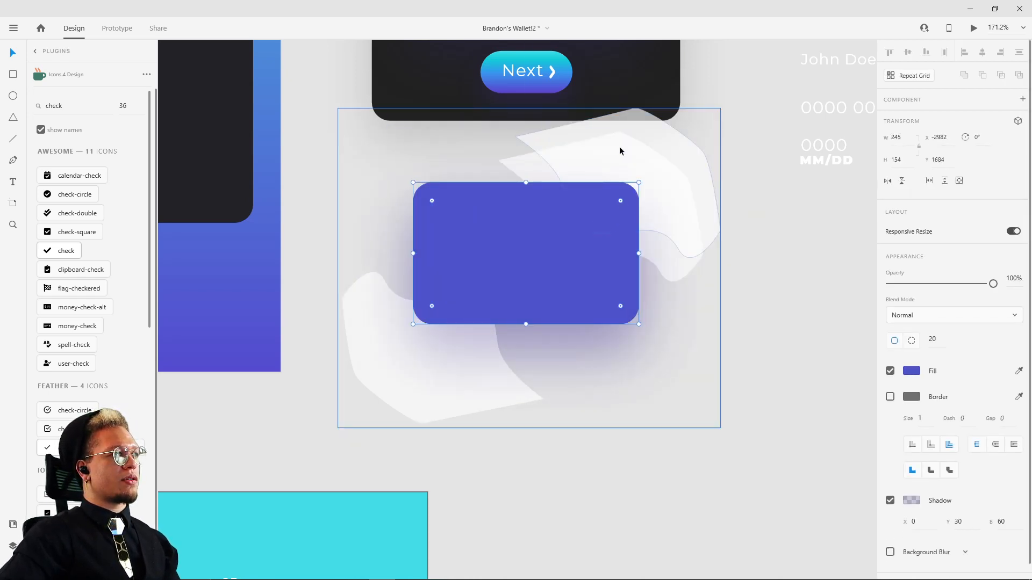
Step: Mask the grouped wavy shapes with the purple rectangle, keeping the group in its original position over the card
drag(619, 146, 646, 139)
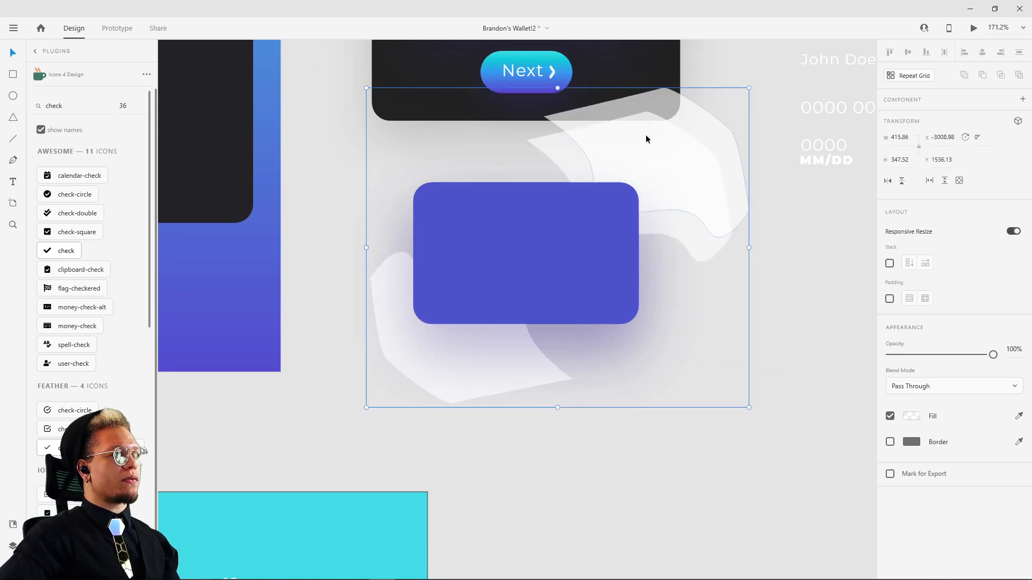
shift+click(530, 253)
key(ctrl+shift+m)
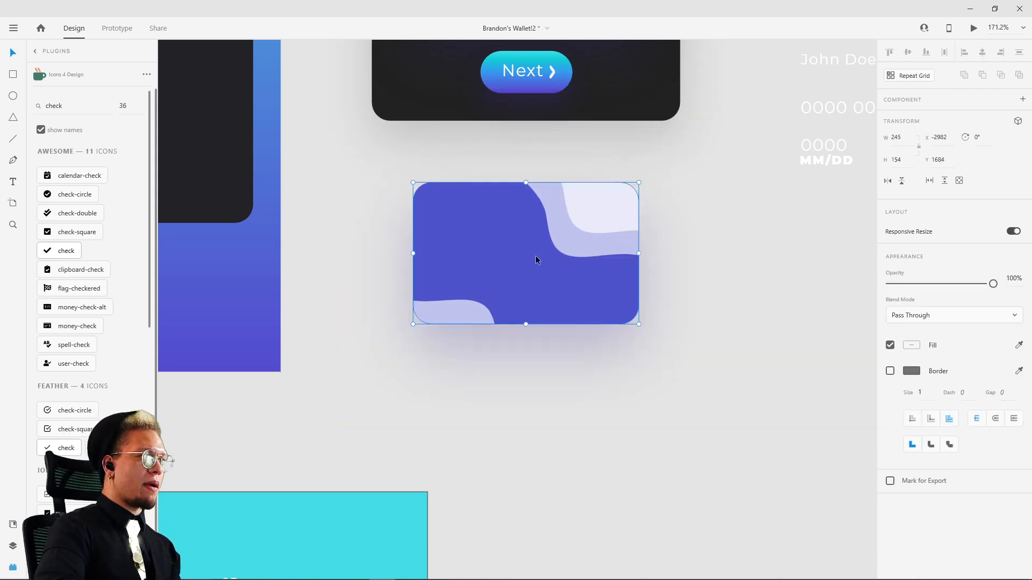
click(776, 241)
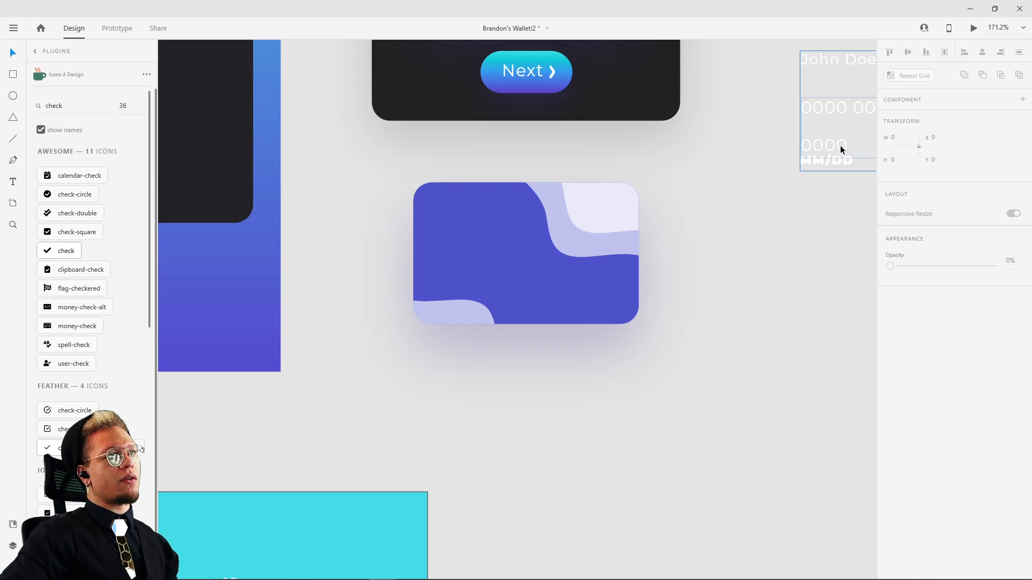
mouse_move(476, 216)
mouse_down()
mouse_move(424, 319)
mouse_move(470, 227)
mouse_up()
key(ctrl+z)
click(595, 206)
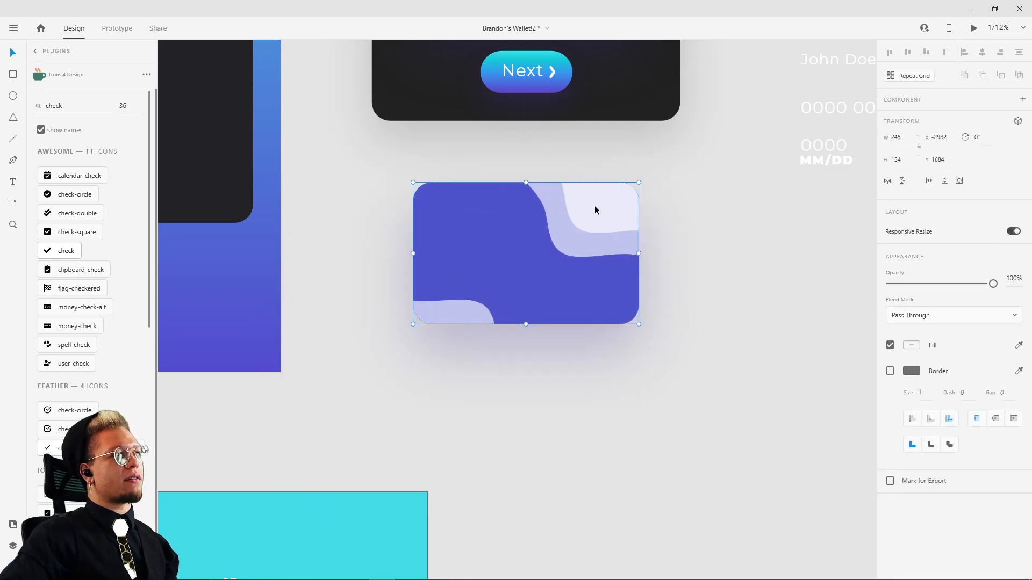
mouse_move(595, 210)
mouse_down()
mouse_move(746, 321)
mouse_move(595, 224)
mouse_move(598, 211)
mouse_up()
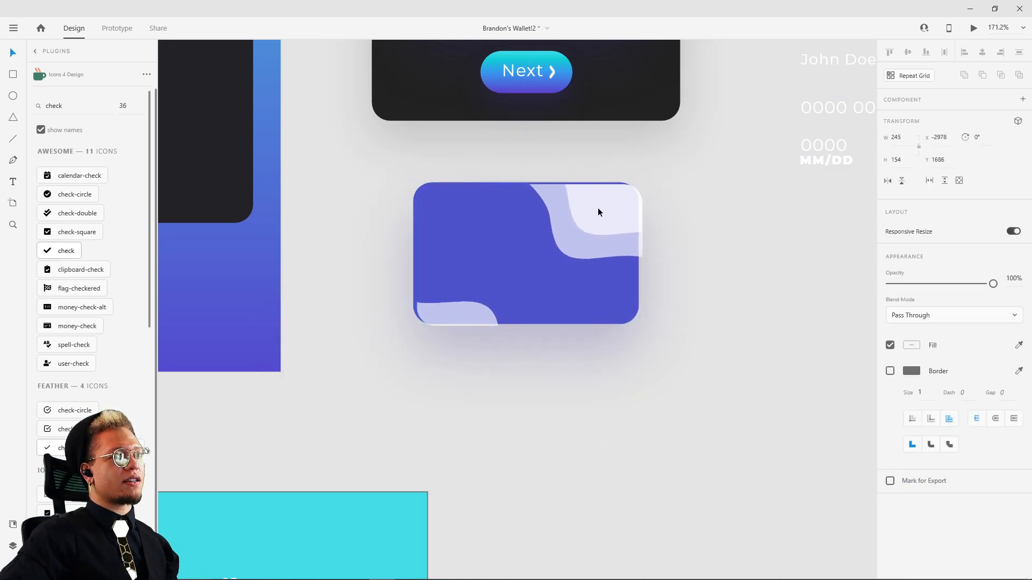
key(ctrl+z)
click(733, 228)
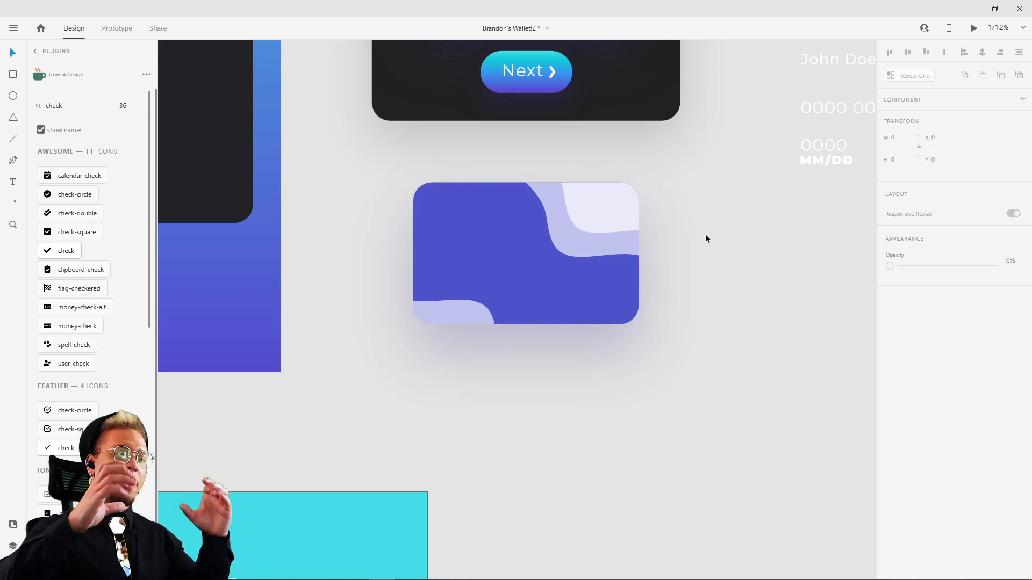
Step: Move the white card text and the two overlapping circles onto the purple card, over its masked waves
click(820, 155)
drag(829, 145, 461, 293)
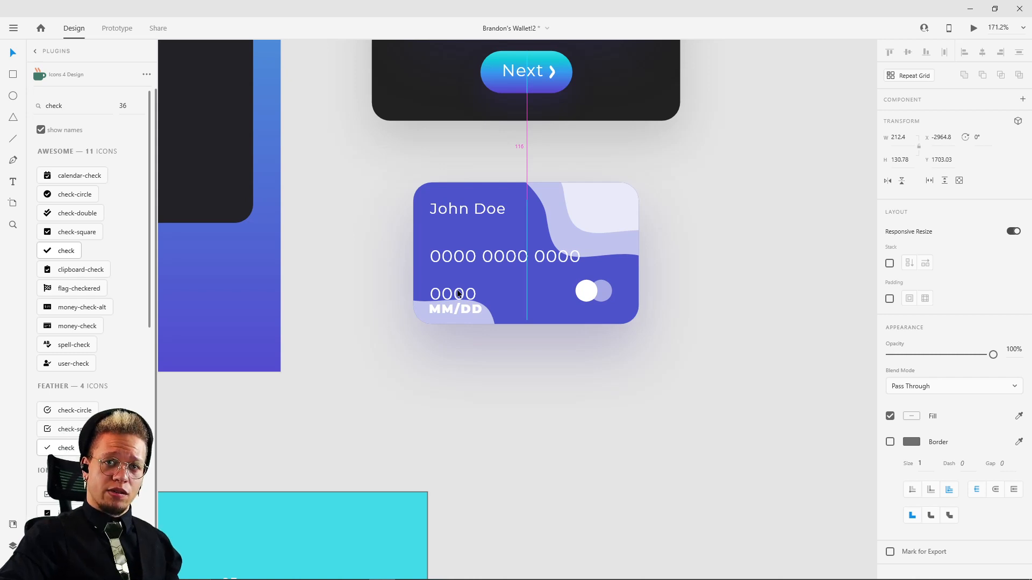
click(684, 217)
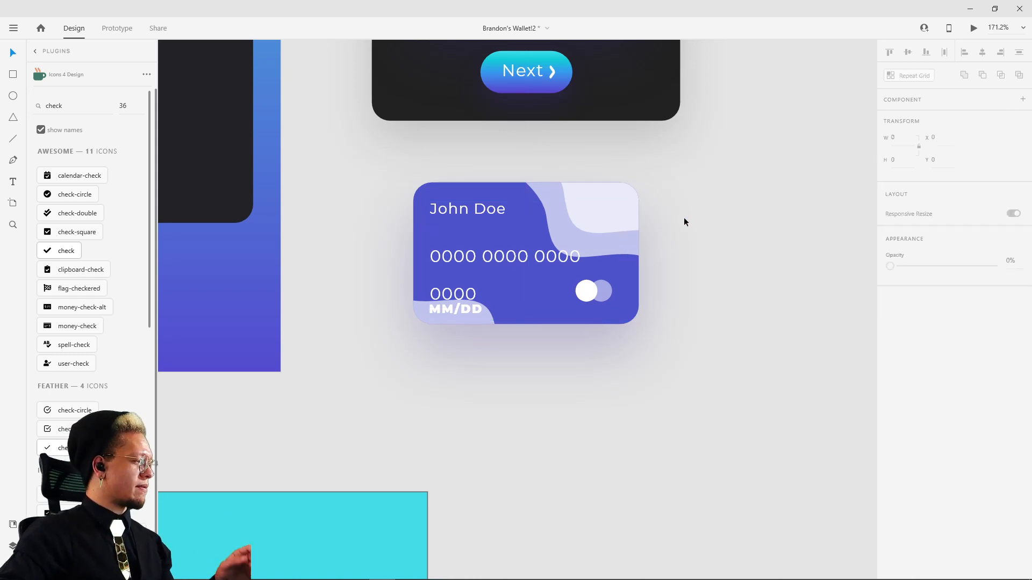
Step: Copy the teal credit card from the reference panel into the Link Accounts panel, horizontally centred at X 65, Y 432
scroll(659, 225, down, 3)
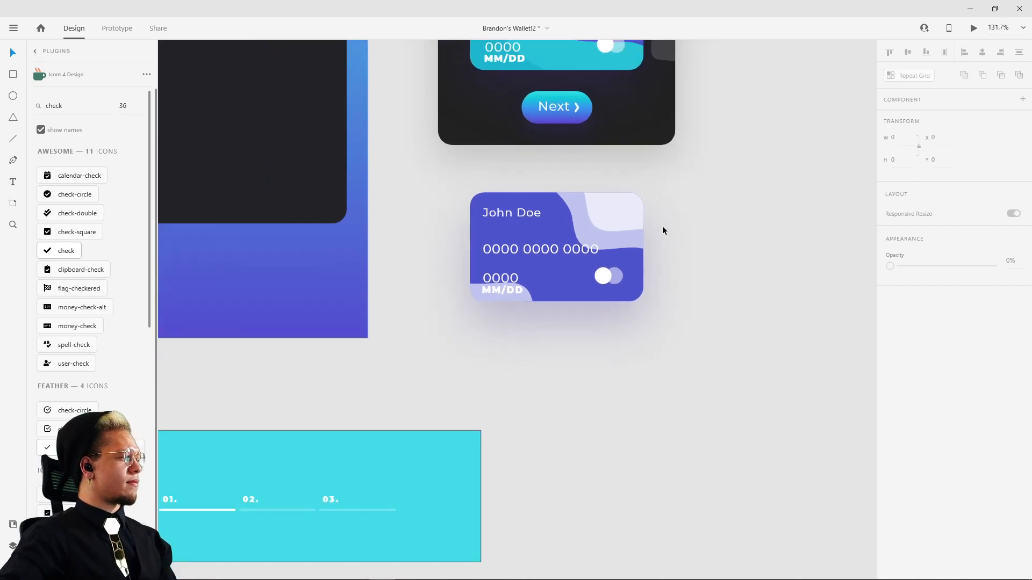
scroll(662, 226, up, 3)
scroll(681, 293, down, 2)
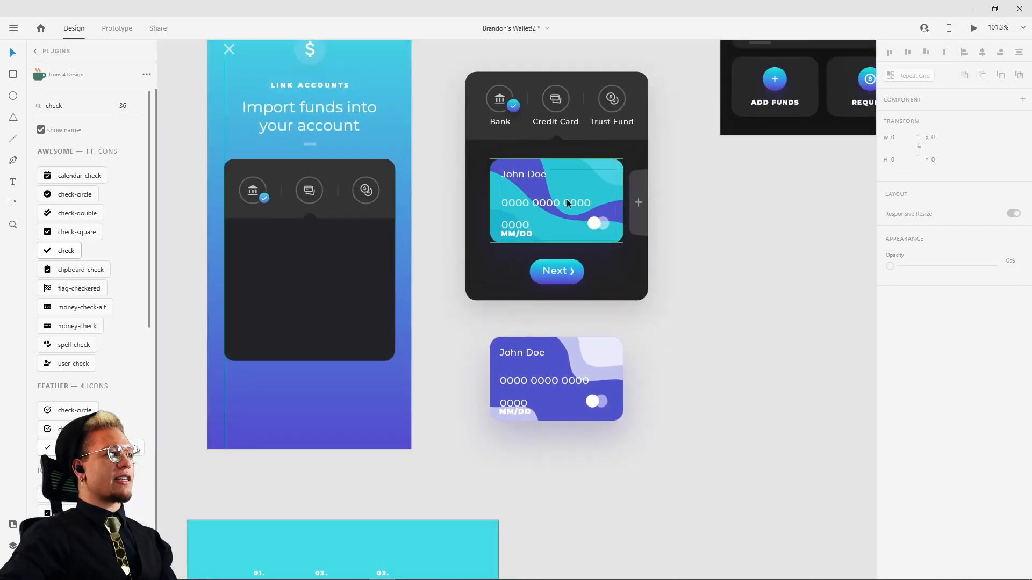
drag(578, 223, 444, 316)
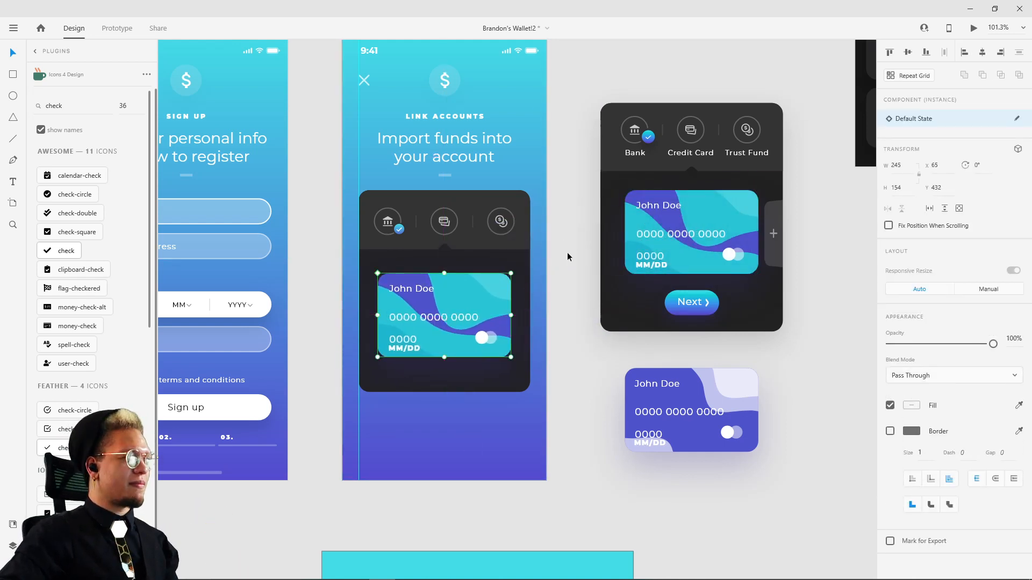
Step: Copy the reference Next button into the Link Accounts panel at X 138, Y 581, raising the teal card to make room above it
click(698, 312)
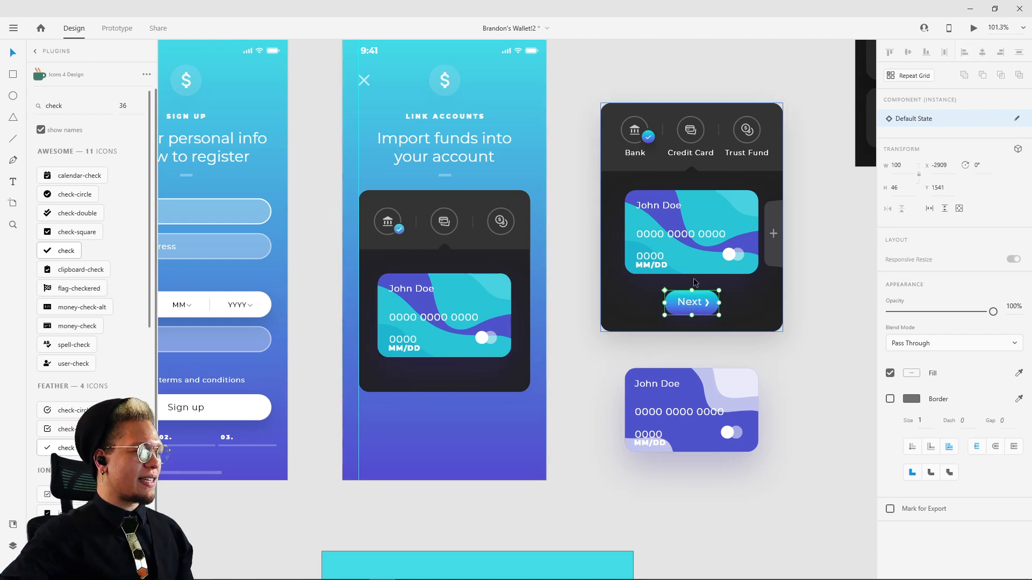
drag(693, 307, 440, 372)
shift+click(451, 347)
click(599, 453)
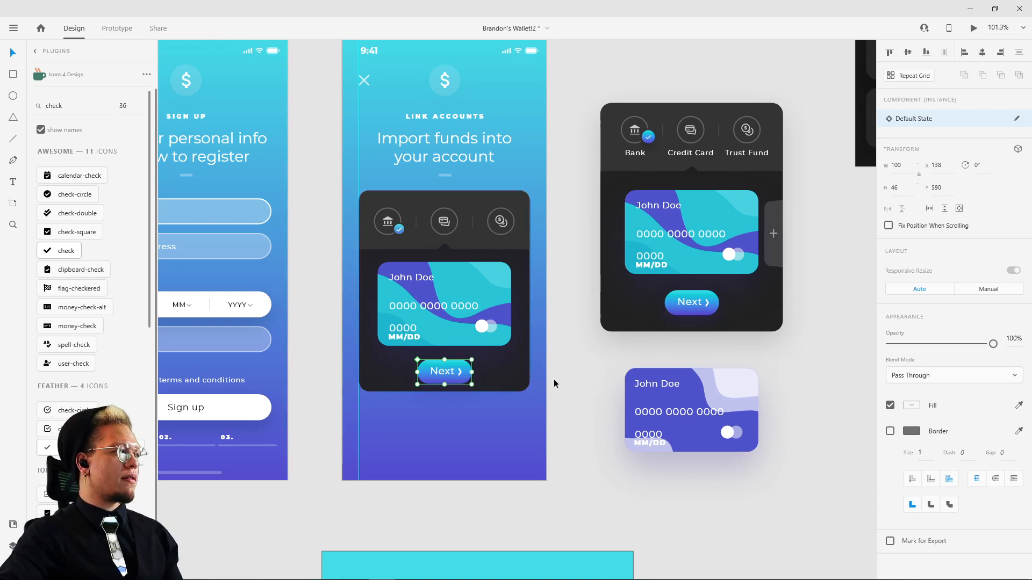
click(538, 384)
click(443, 373)
drag(444, 375, 447, 372)
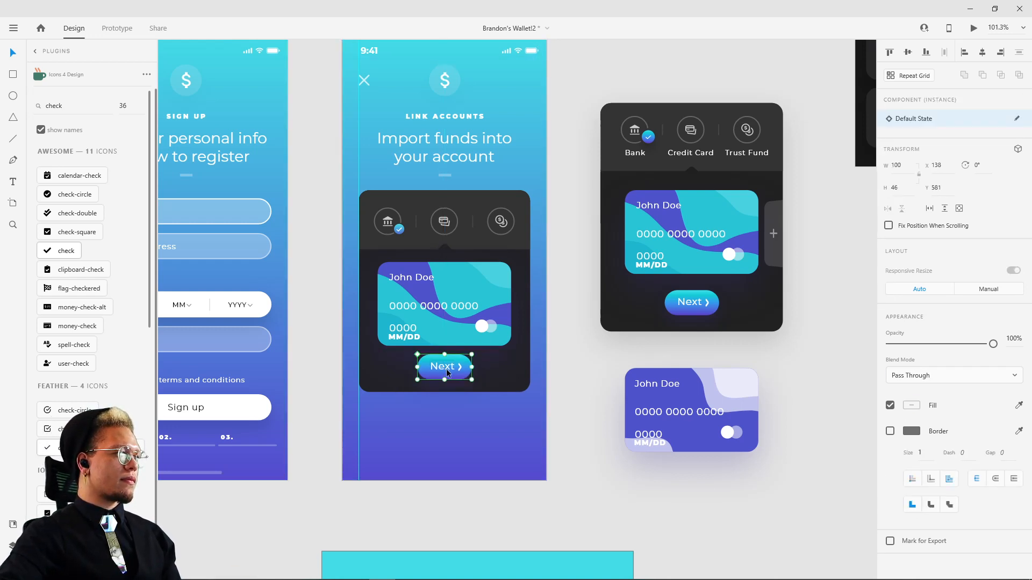
Step: Shift the teal card and Next button down together so the card sits at Y 416
shift+click(463, 316)
drag(467, 297, 469, 299)
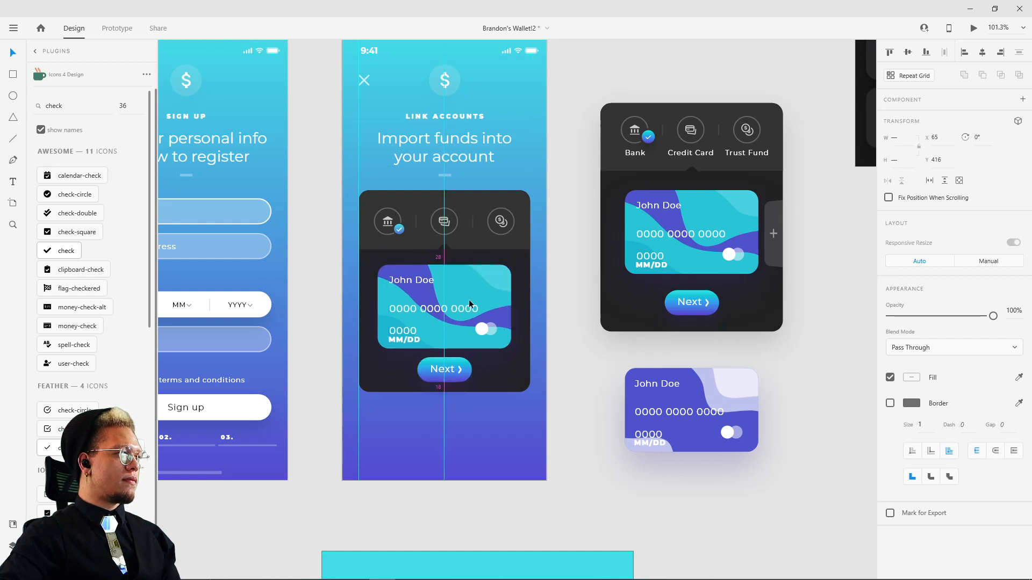
click(496, 294)
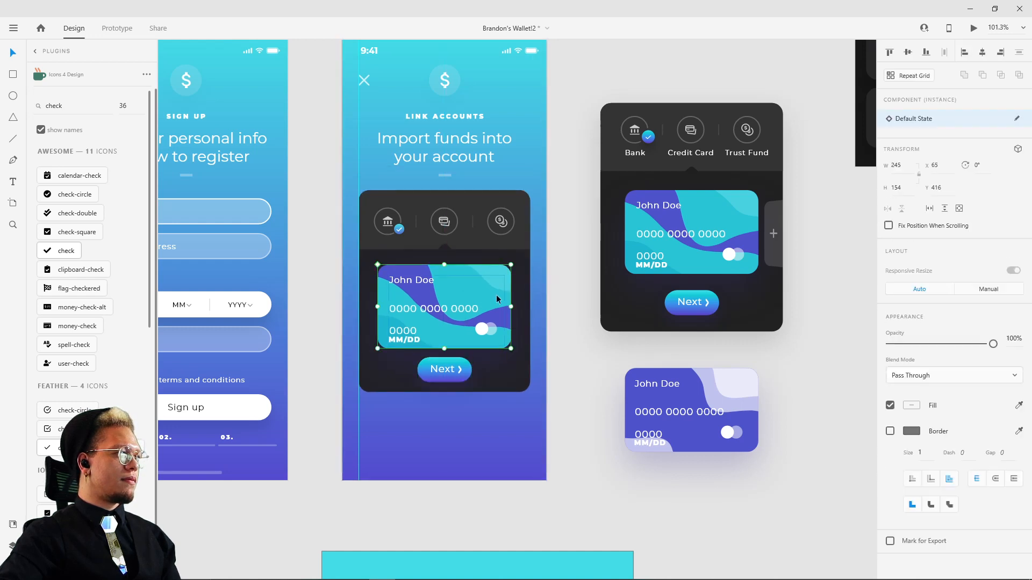
Step: Extend the dark Link Accounts panel slightly downward and lower the Next button, keeping it horizontally centred
click(487, 380)
drag(444, 391, 448, 371)
click(608, 329)
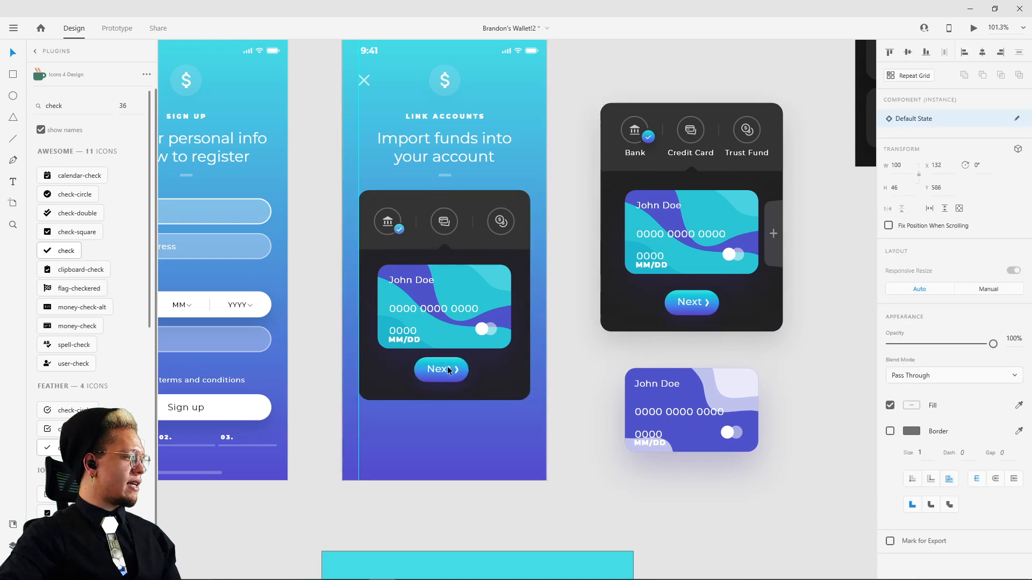
key(ctrl+z)
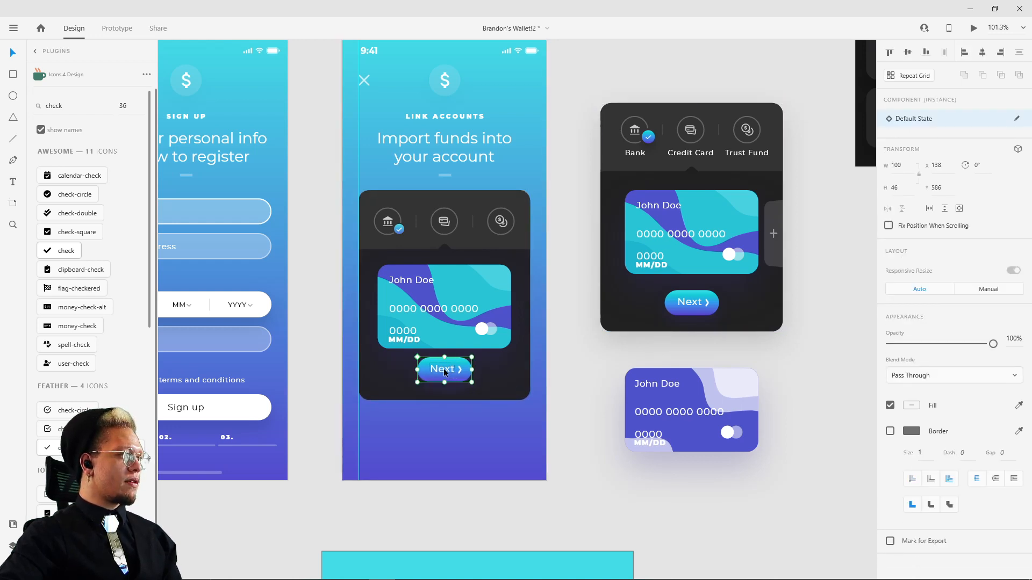
drag(445, 370, 445, 378)
click(569, 344)
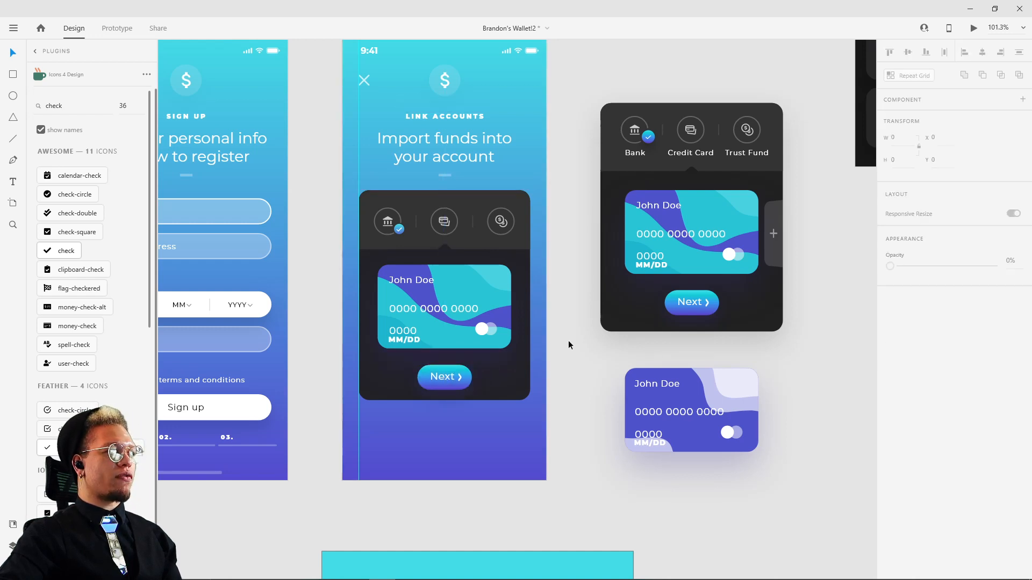
Step: Move the reference panel and the purple card together down and to the right, away from the Link Accounts screen
drag(569, 340, 405, 424)
scroll(405, 424, down, 5)
drag(427, 228, 742, 562)
click(514, 403)
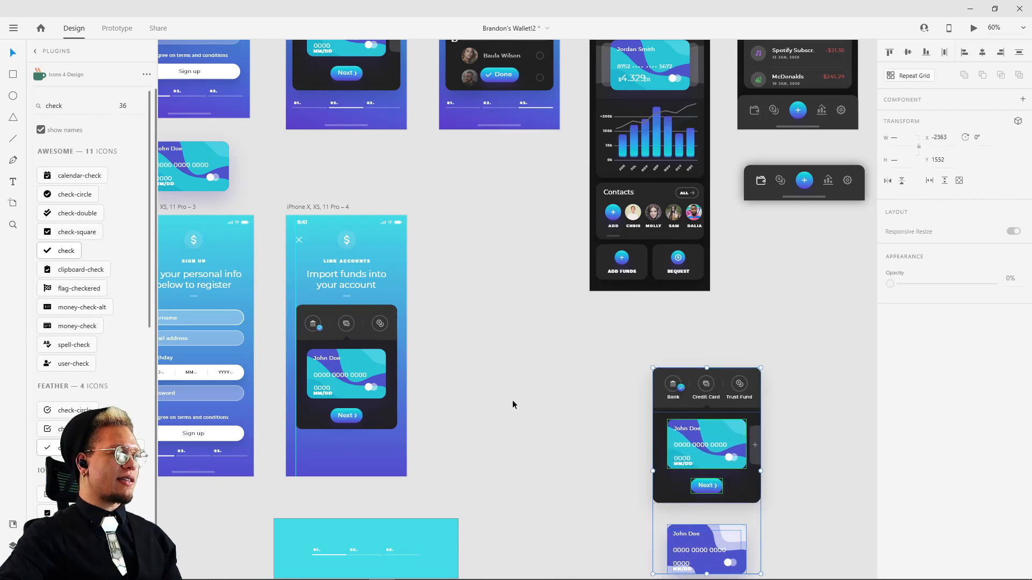
Step: Raise the Next button in the Link Accounts panel to Y 585, centred at X 138
scroll(314, 433, up, 5)
drag(376, 408, 373, 403)
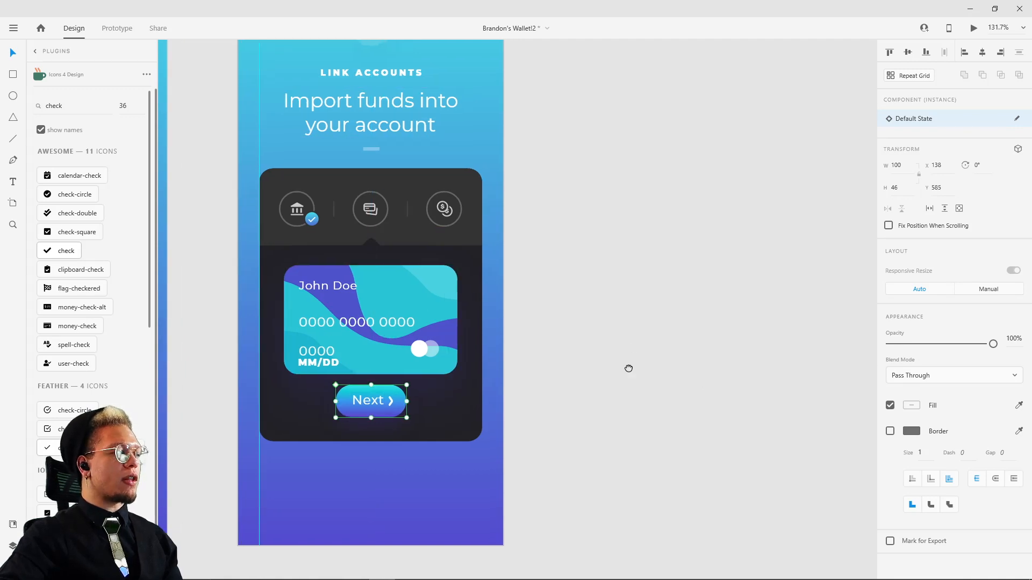
Step: Examine the full wave shapes and masking rectangle inside the purple card's masked group
scroll(579, 299, down, 5)
drag(675, 469, 581, 372)
scroll(580, 371, up, 4)
click(592, 144)
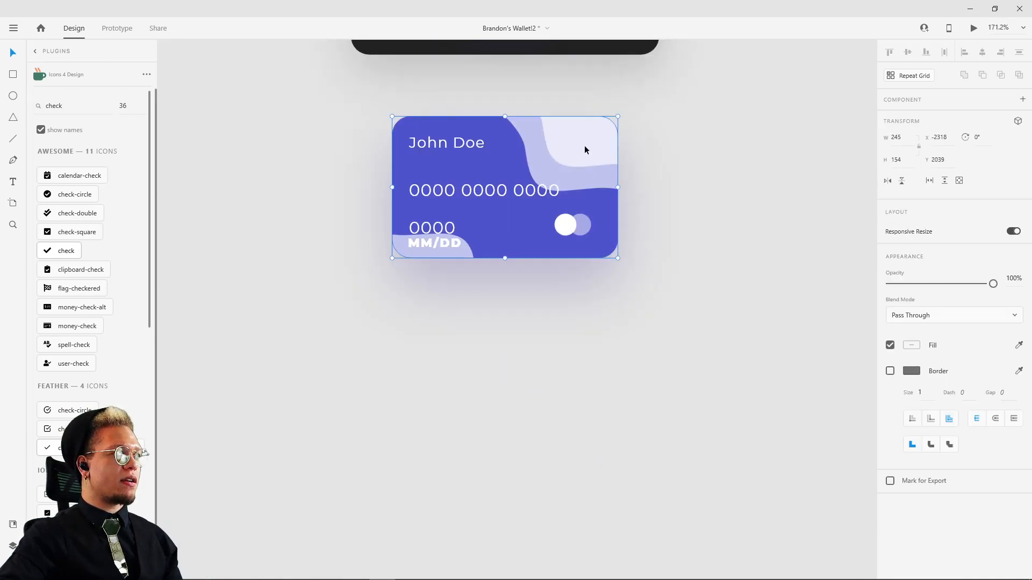
double_click(585, 149)
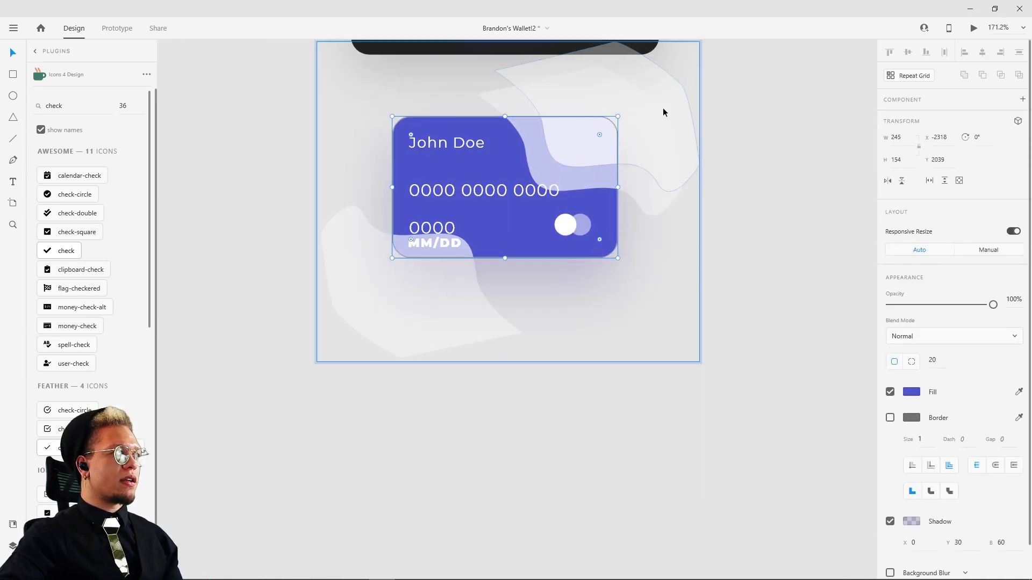
click(756, 95)
Step: Duplicate the purple card's masked wave group below the card and ungroup the copy into its rectangle and wave group
drag(603, 133, 564, 389)
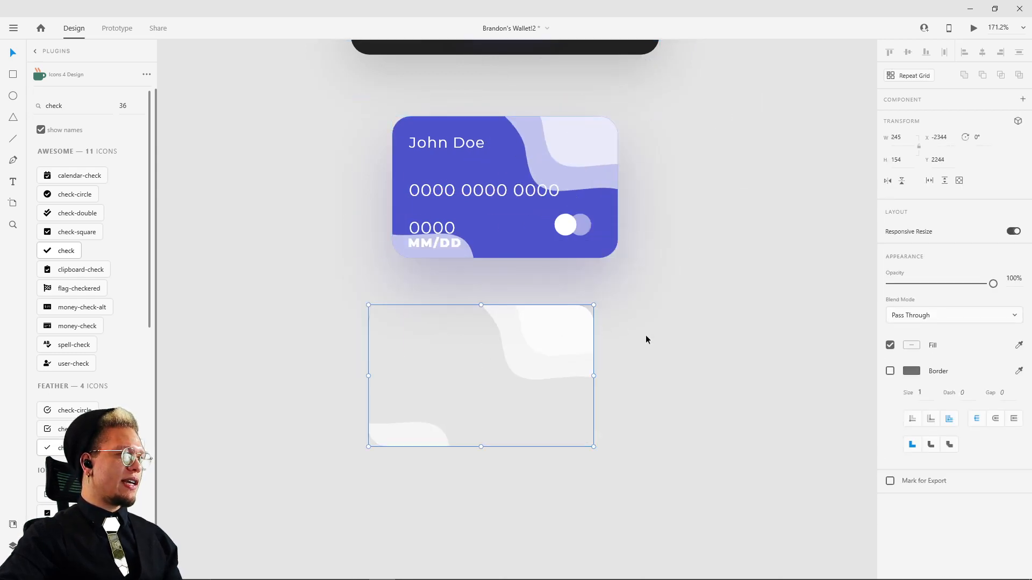
key(ctrl+shift+g)
click(705, 308)
click(624, 288)
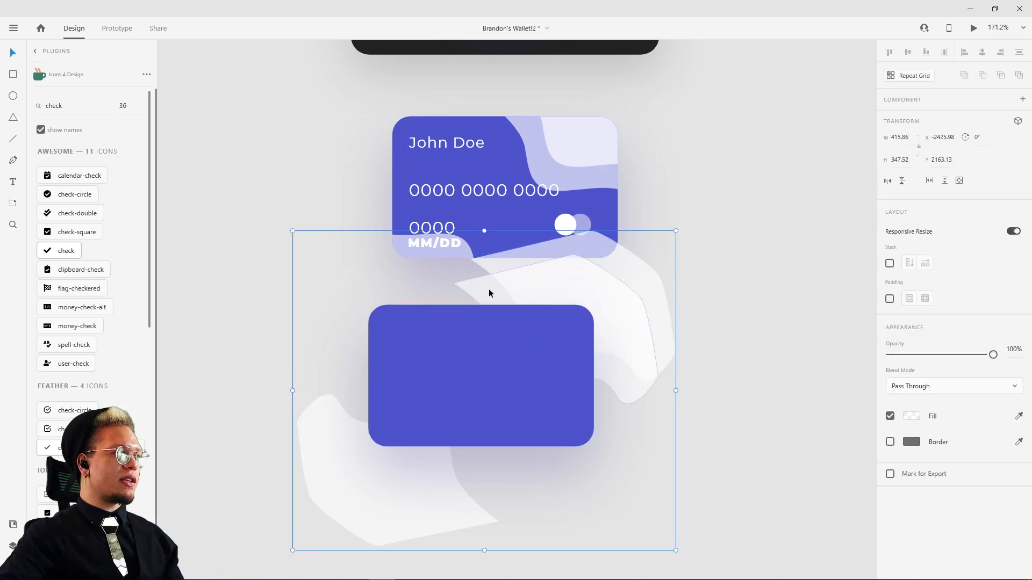
click(254, 403)
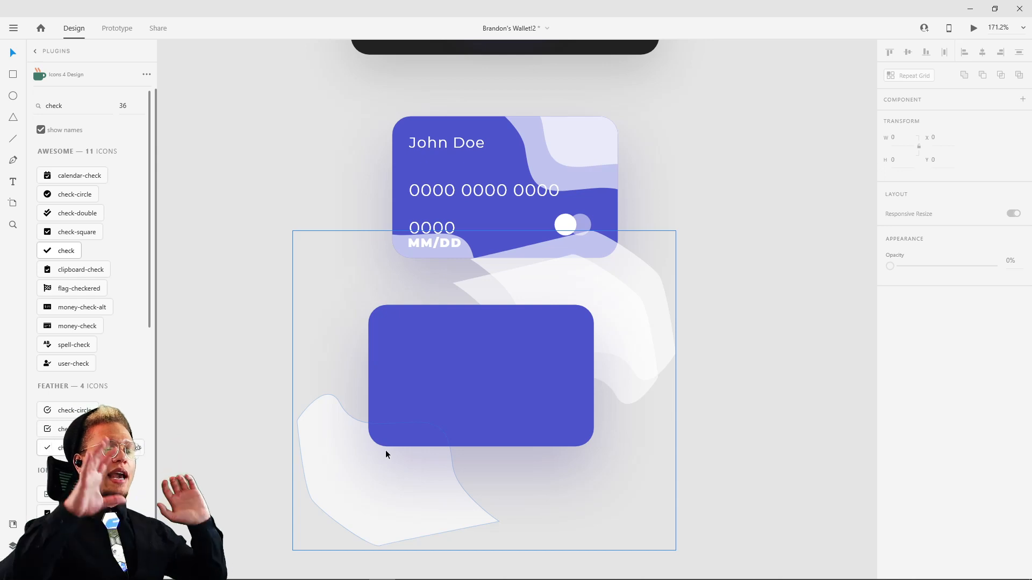
drag(500, 427, 558, 345)
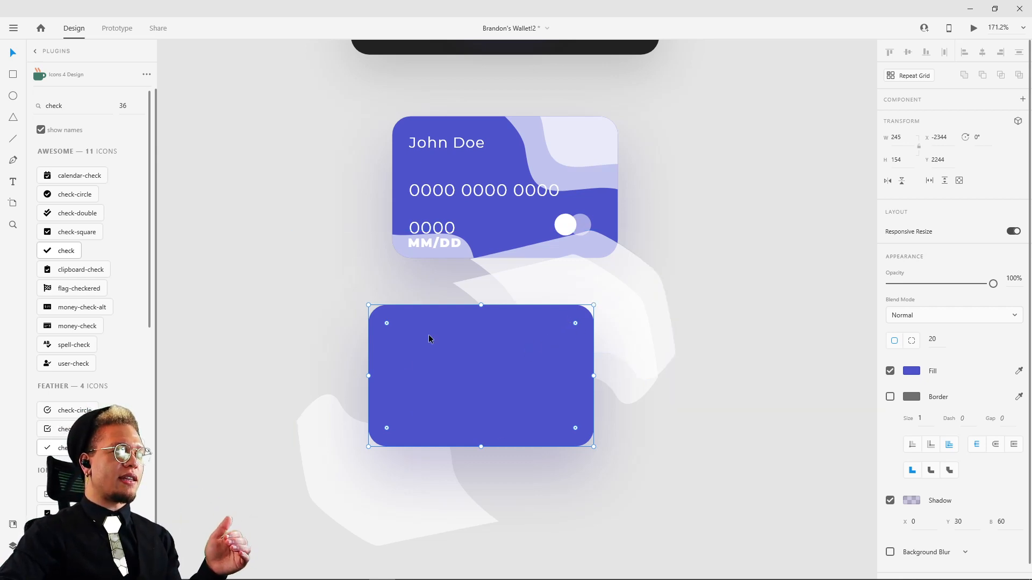
click(650, 328)
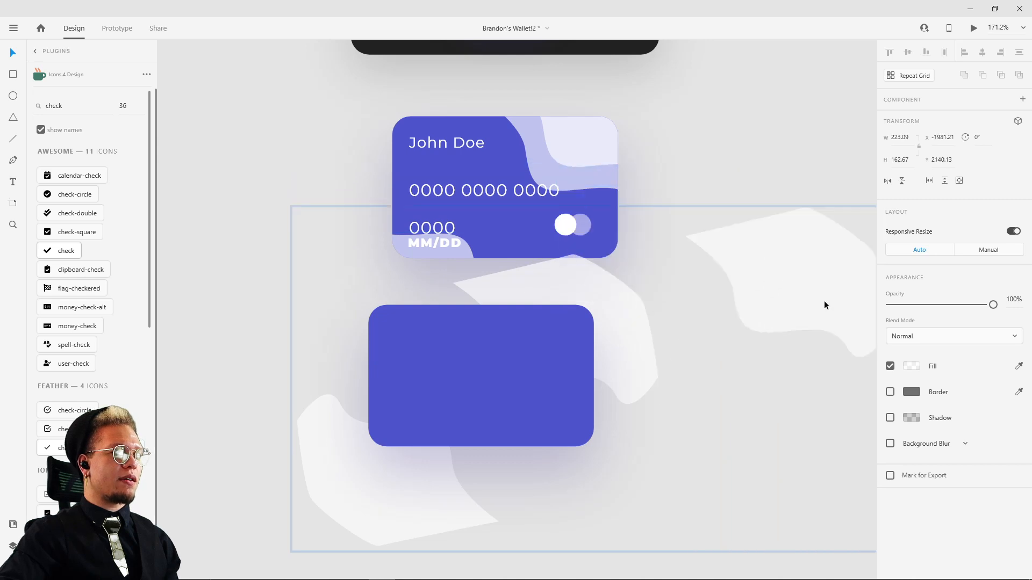
scroll(824, 301, right, 1)
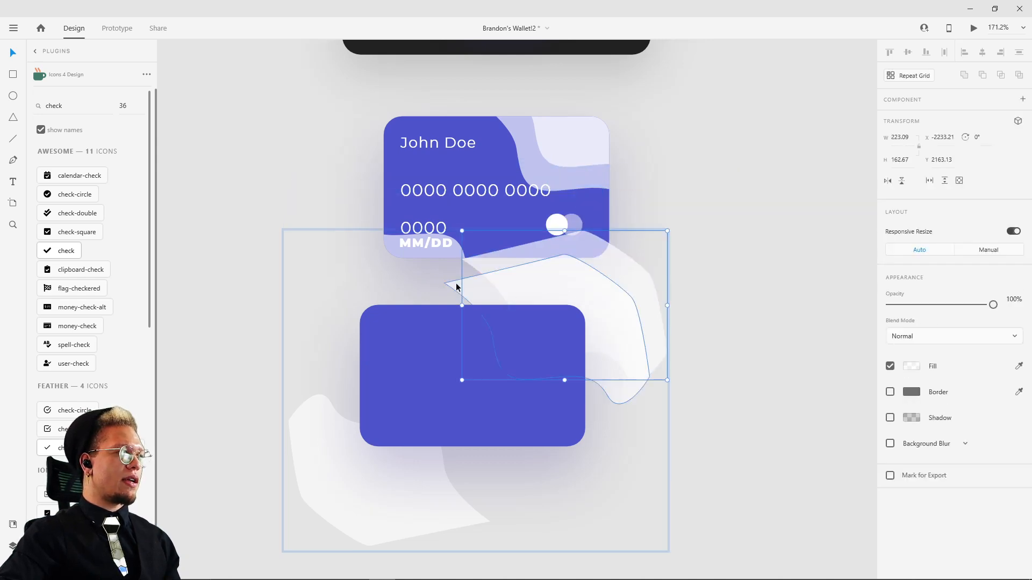
click(312, 440)
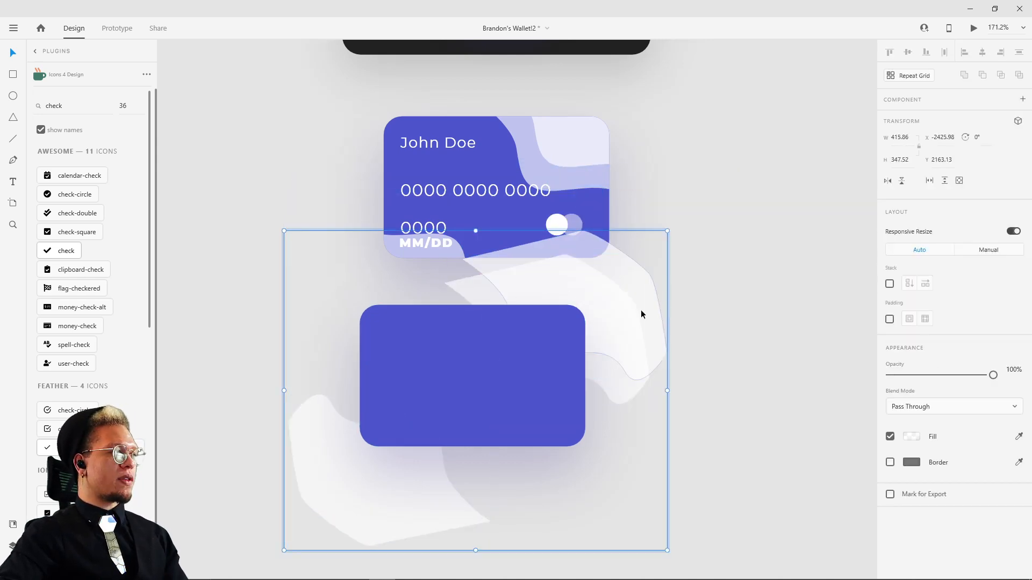
drag(640, 314, 570, 182)
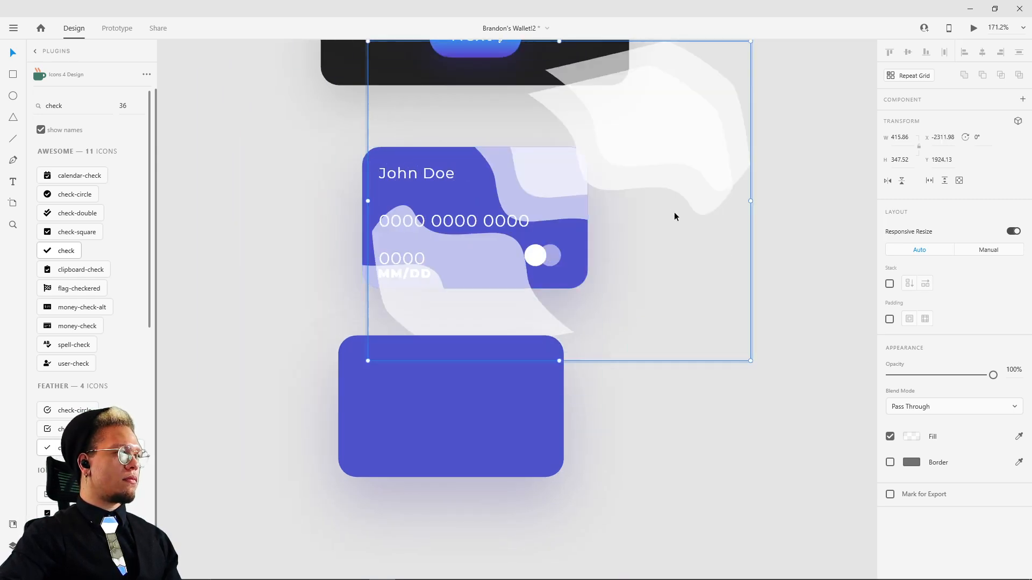
key(ctrl+z)
drag(417, 403, 481, 394)
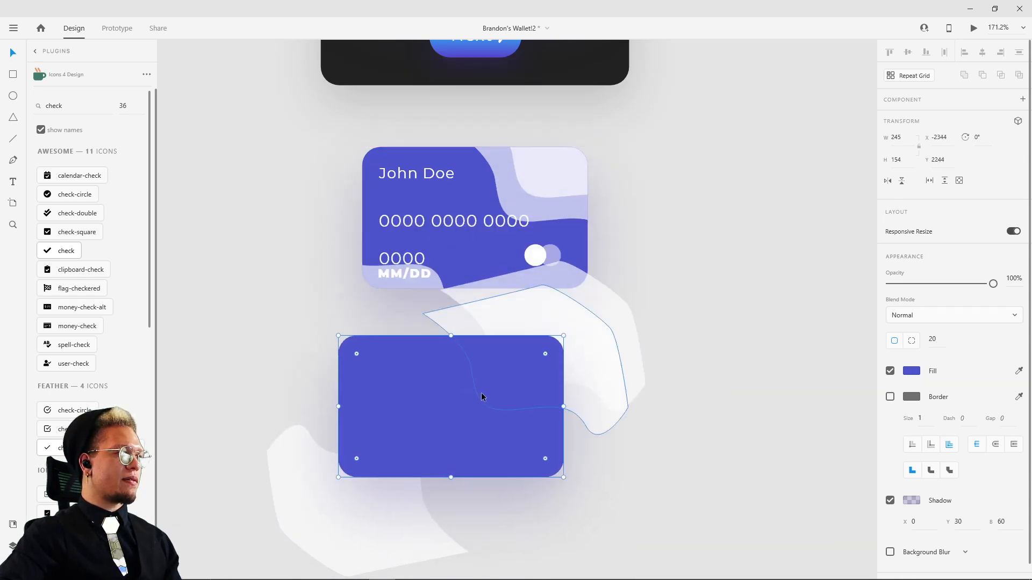
click(591, 317)
drag(591, 317, 646, 226)
key(ctrl+z)
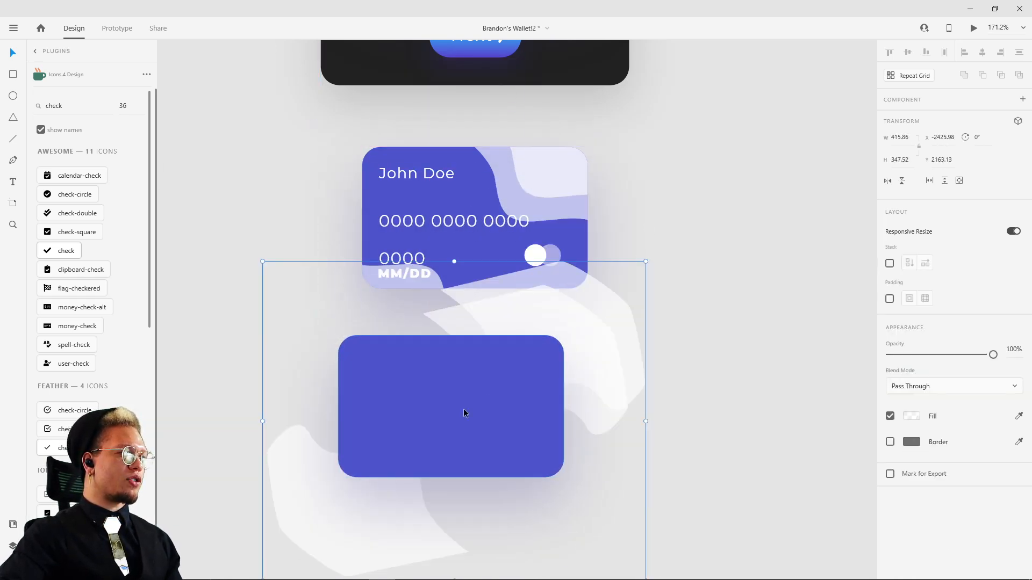
Step: Mask the copied wave group with its purple rectangle again, shifting both slightly up and to the right
shift+click(430, 400)
mouse_move(429, 400)
mouse_down()
mouse_move(516, 417)
mouse_move(566, 403)
mouse_move(434, 396)
mouse_up()
right_click(447, 379)
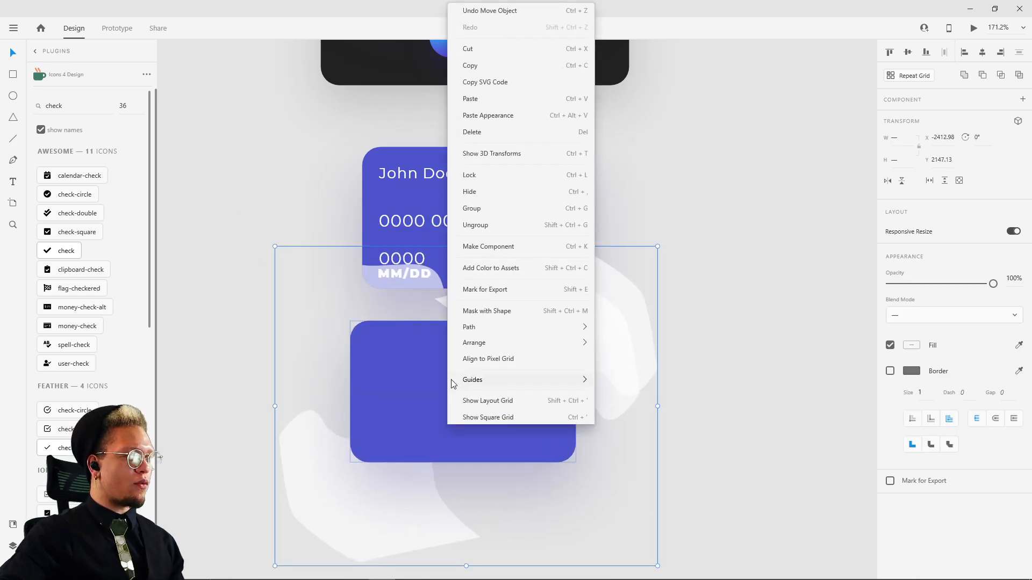
click(477, 313)
Step: Move the masked wave copy to the empty canvas between the Link Accounts screen and the reference panel
drag(515, 328, 617, 407)
drag(679, 519, 657, 416)
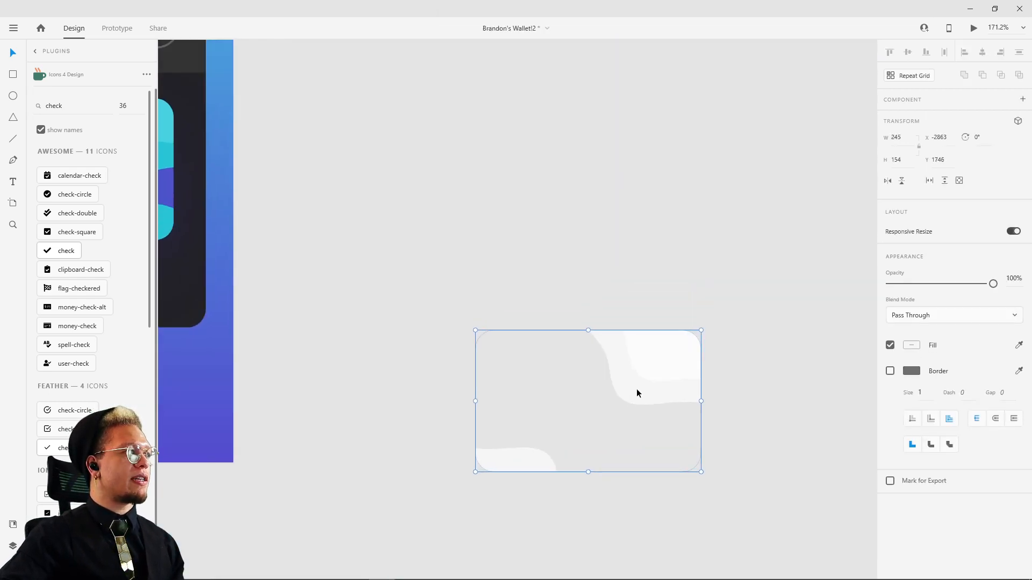
scroll(645, 409, down, 6)
scroll(532, 299, up, 3)
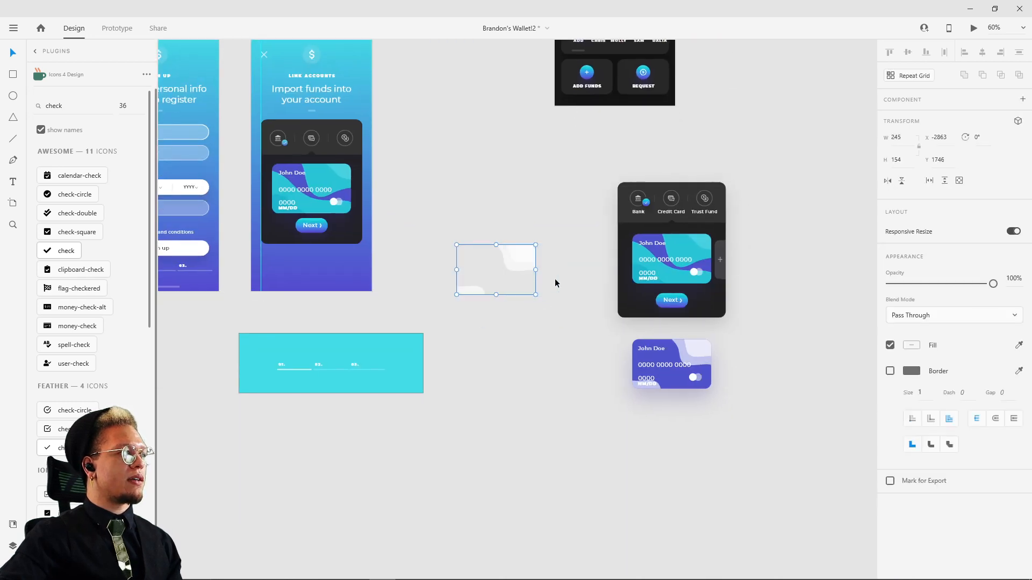
scroll(539, 254, up, 4)
drag(539, 255, 603, 292)
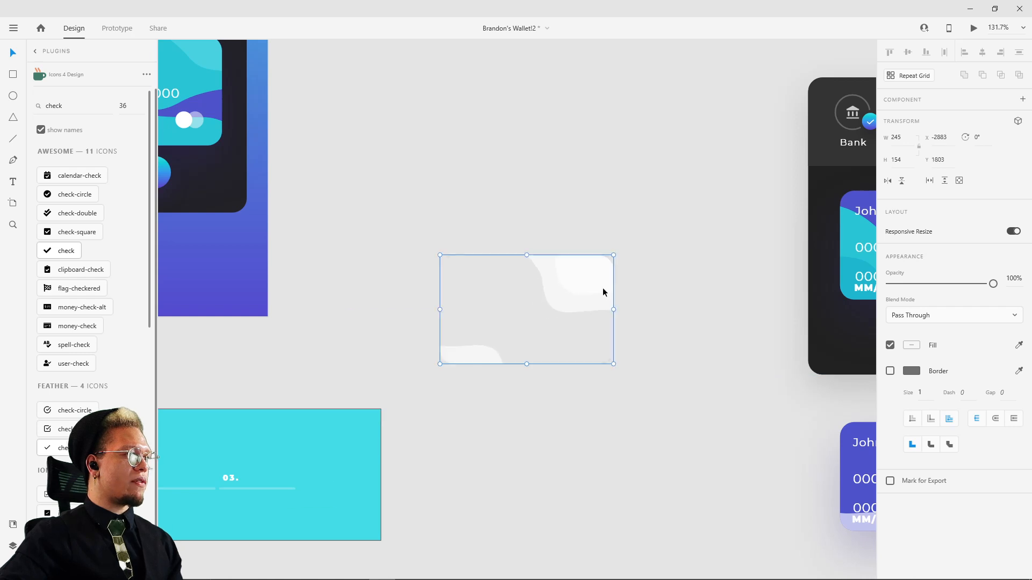
click(430, 131)
drag(426, 129, 560, 344)
scroll(578, 246, down, 1)
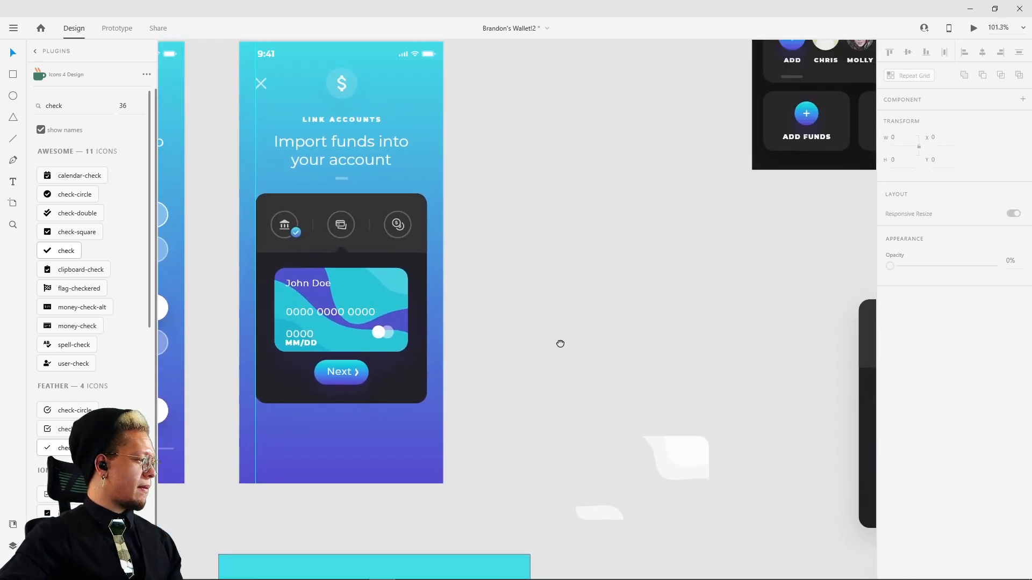
scroll(560, 344, down, 2)
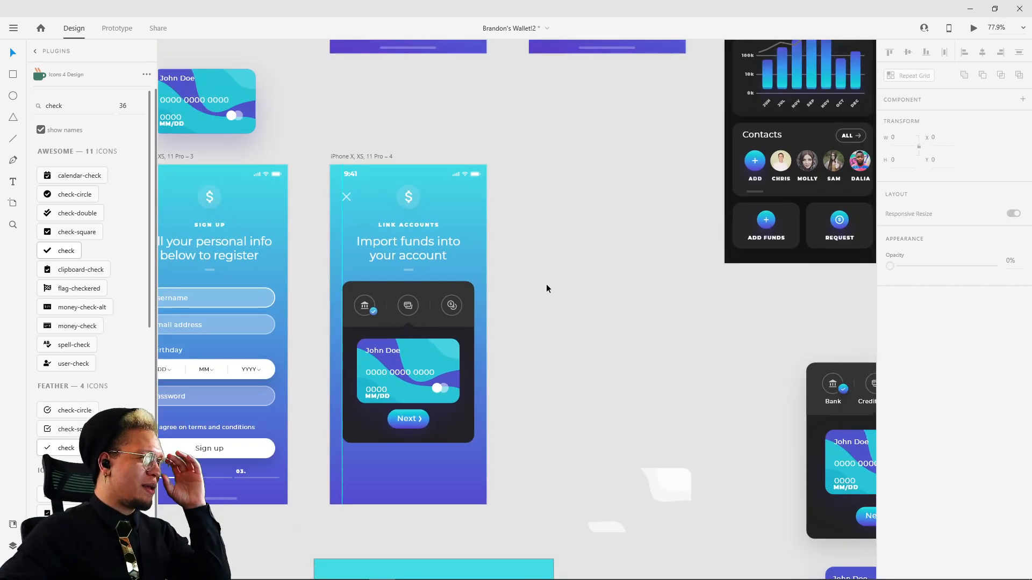
Step: Raise the credit card in the Link Accounts panel slightly to Y 409 and shorten the dark panel to a height of 374
scroll(502, 404, up, 2)
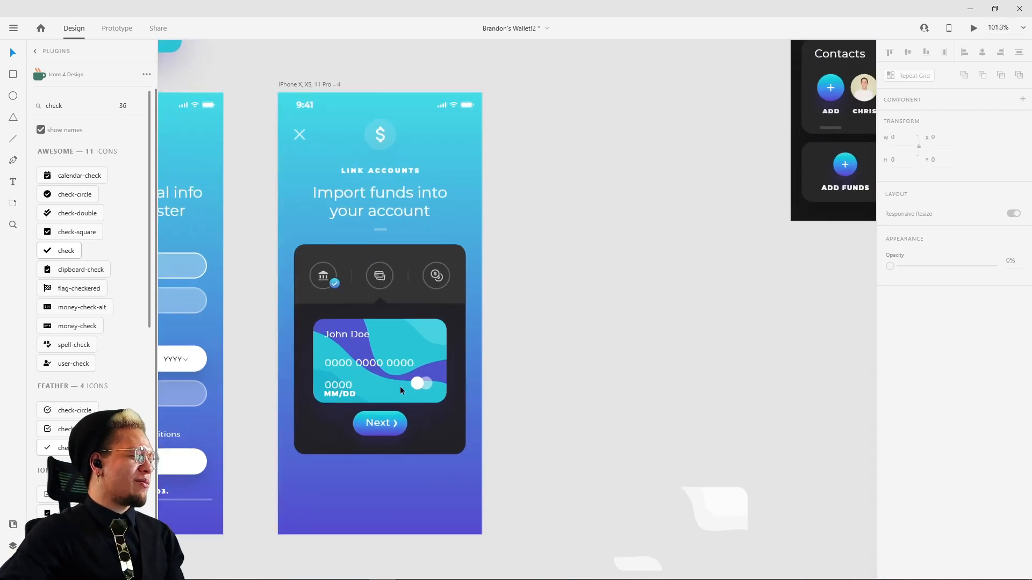
click(402, 376)
drag(402, 378, 402, 375)
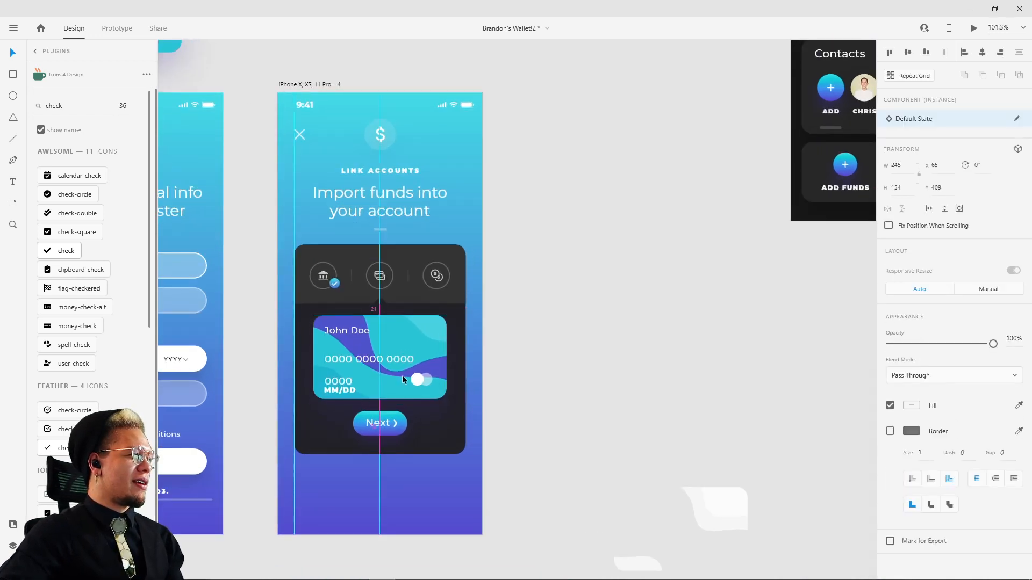
click(559, 374)
drag(566, 309, 534, 348)
click(402, 477)
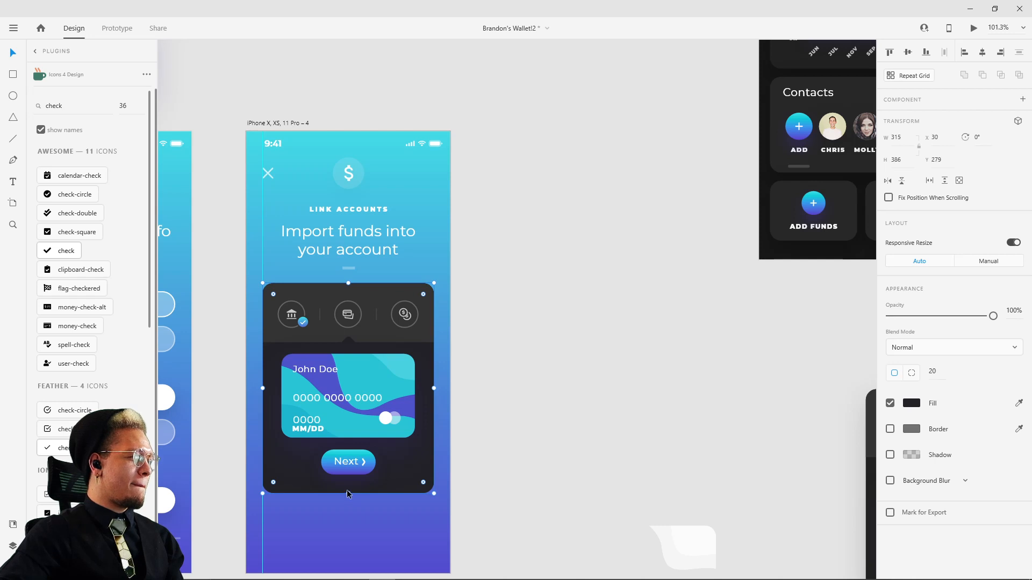
drag(347, 495, 353, 486)
click(483, 454)
scroll(574, 344, down, 4)
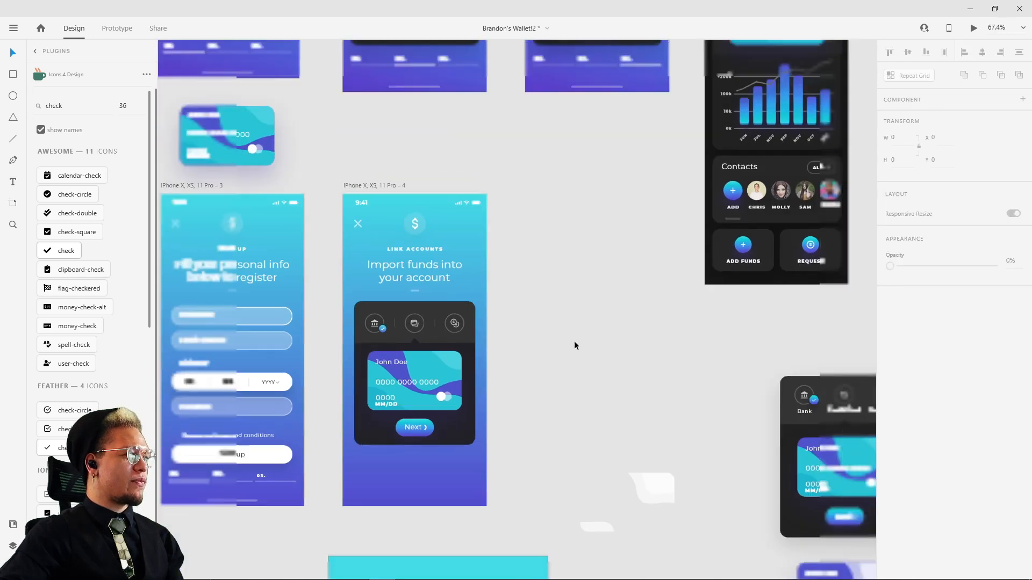
drag(580, 331, 431, 484)
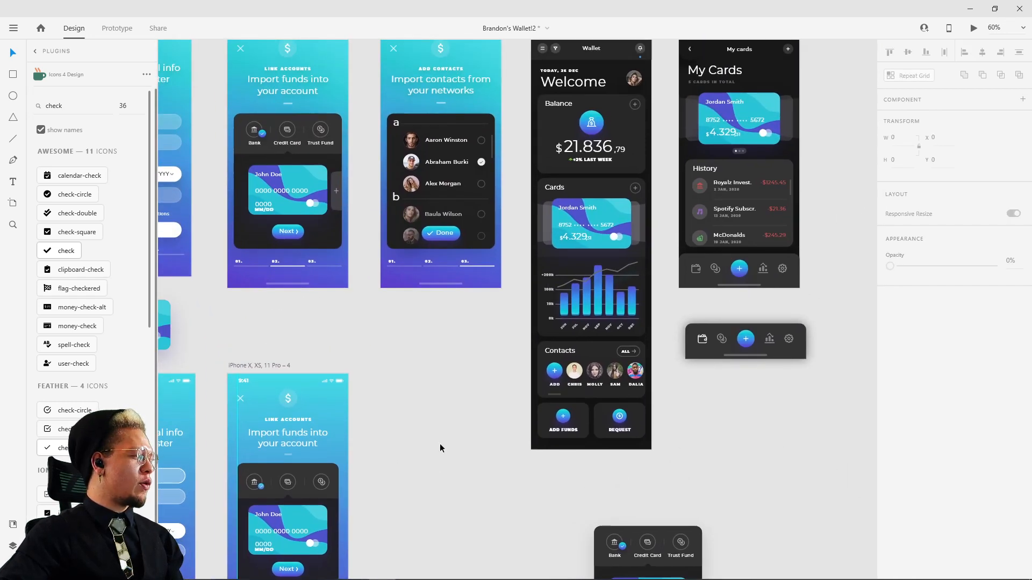
scroll(451, 365, down, 3)
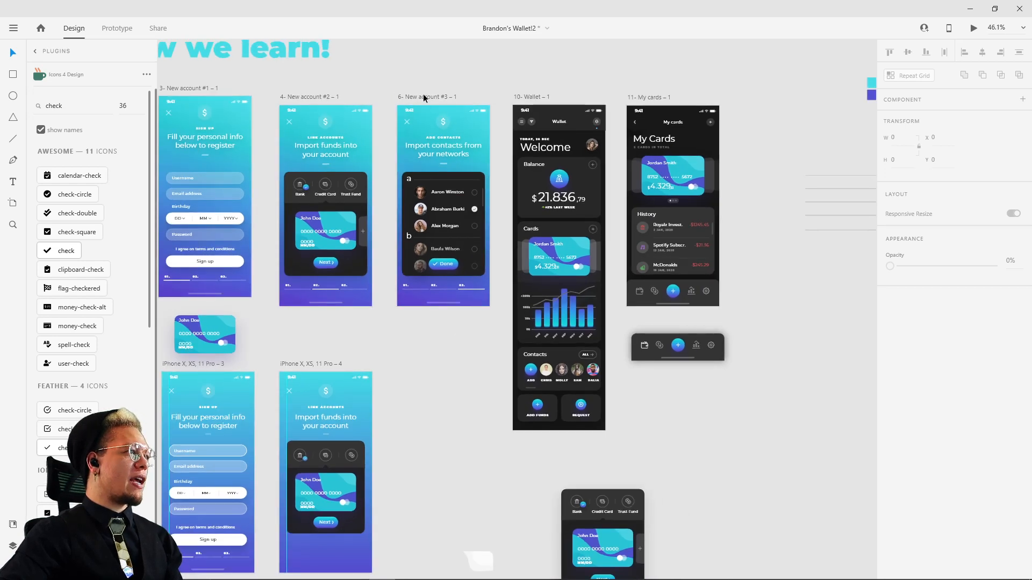
drag(423, 98, 418, 322)
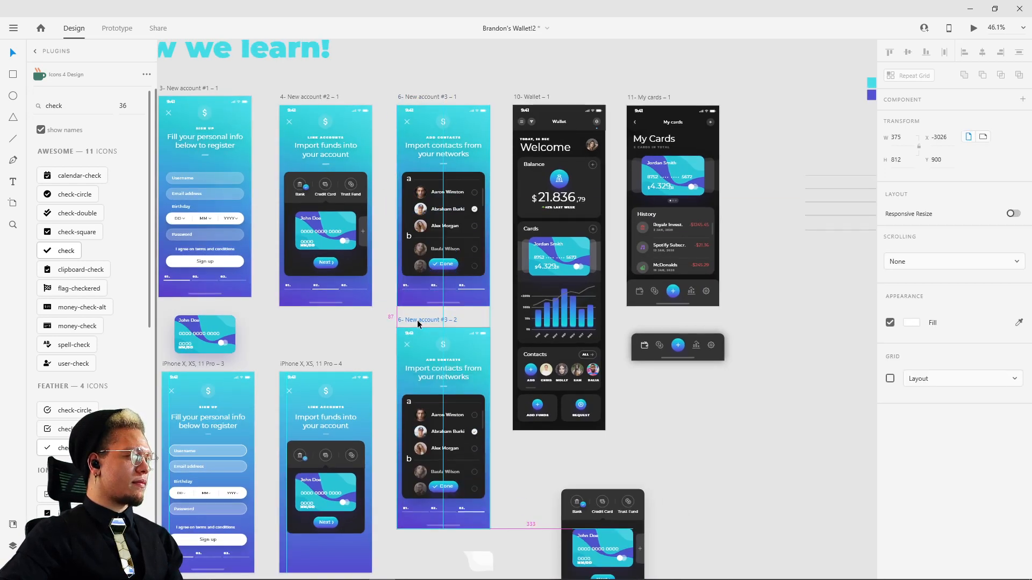
key(ctrl+z)
Step: Duplicate the rebuilt Link Accounts artboard beside itself, under the New account #3 reference, and delete the stray white wave copy overlapping it
drag(293, 362, 412, 366)
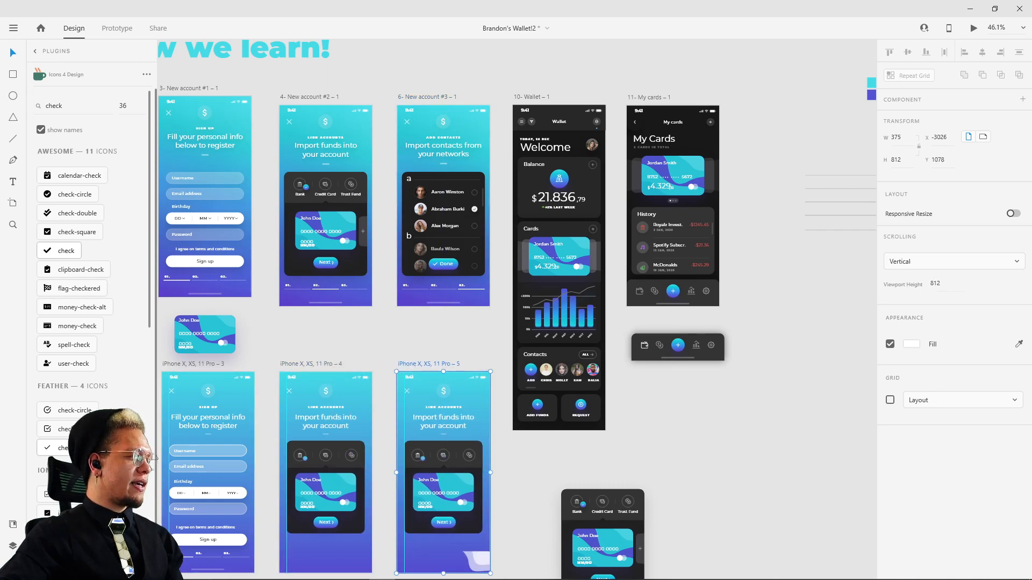
drag(491, 559, 478, 509)
key(Delete)
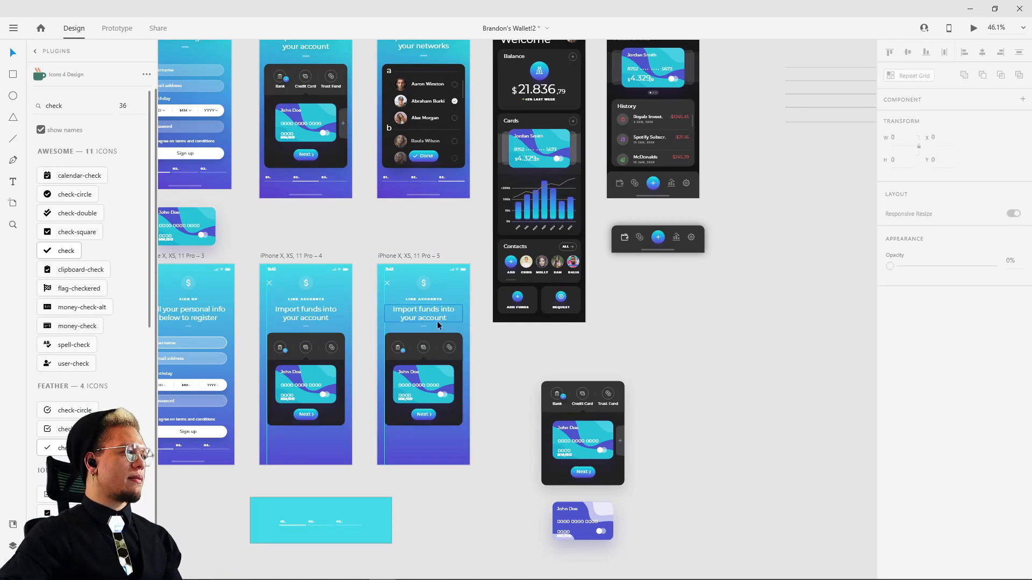
Step: On the original Link Accounts artboard, extend the dark panel's bottom edge slightly and move the card and Next button down together to Y 424
scroll(318, 419, up, 3)
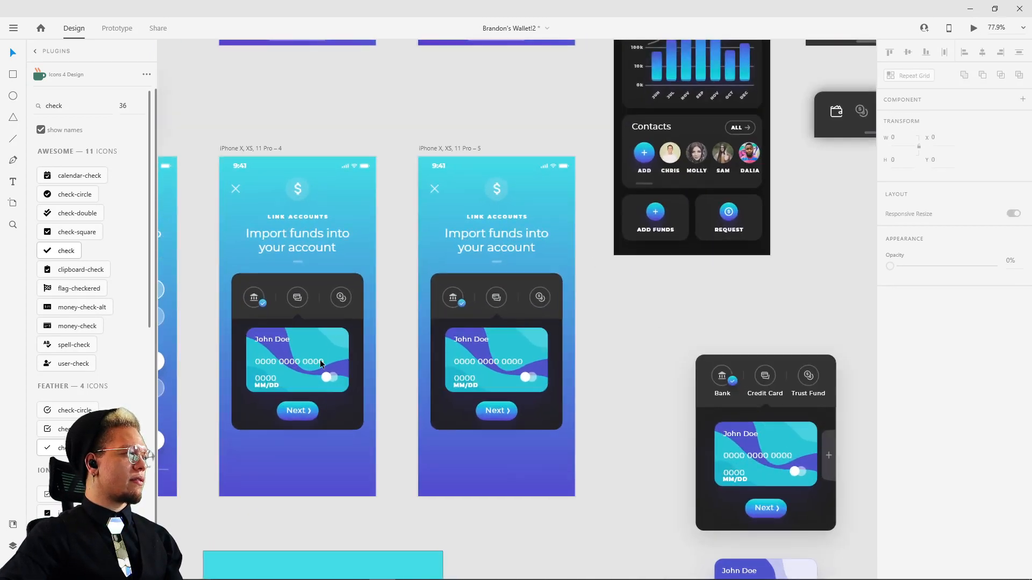
click(320, 364)
shift+click(306, 407)
click(347, 424)
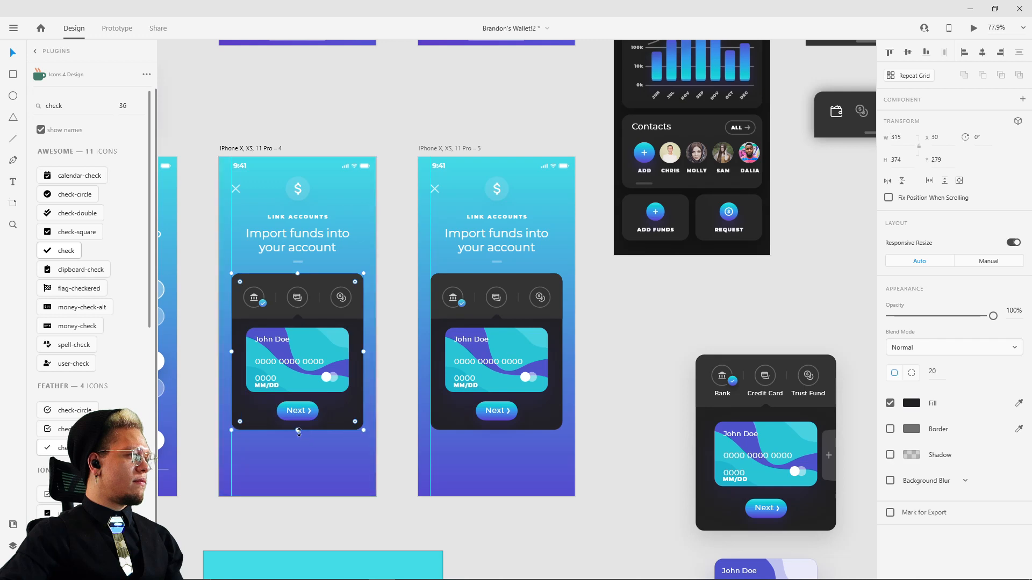
drag(298, 430, 297, 434)
click(304, 348)
shift+click(297, 410)
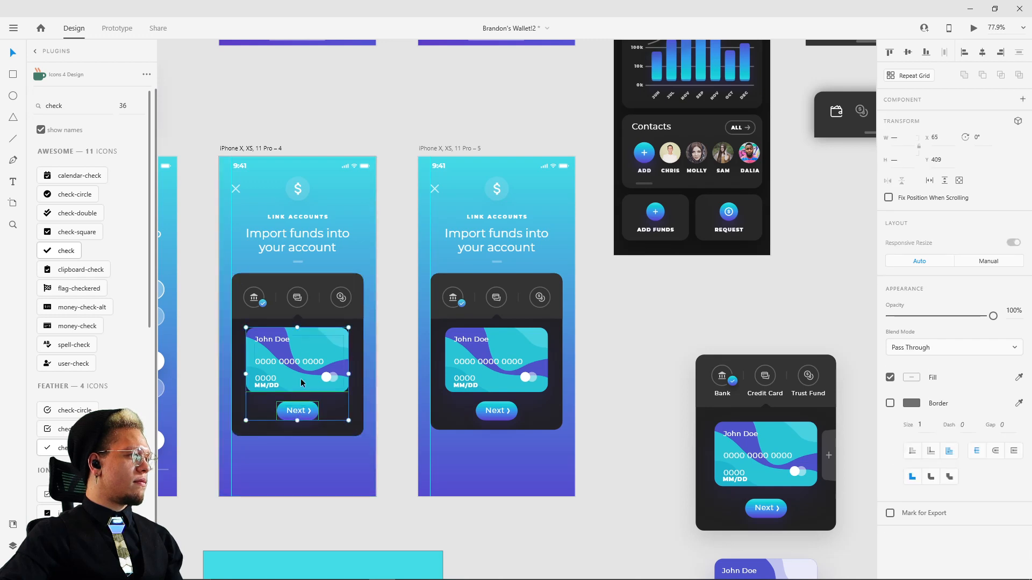
drag(308, 363, 306, 369)
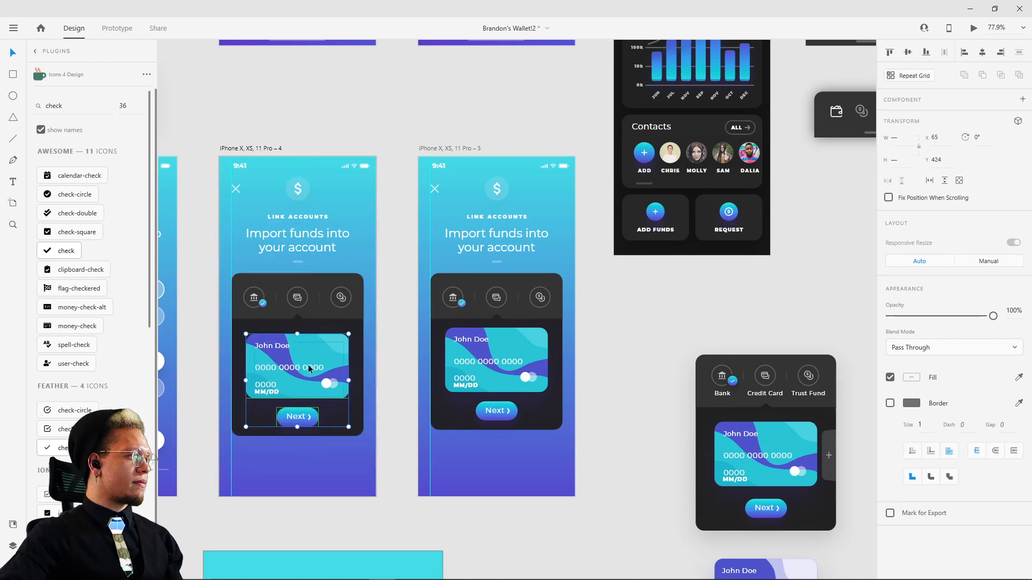
click(385, 317)
click(344, 367)
drag(323, 365, 323, 367)
click(379, 286)
Step: Replace the duplicated screen's small label with ADD CONTACTS, copied from the New account #3 reference screen
drag(432, 246, 354, 283)
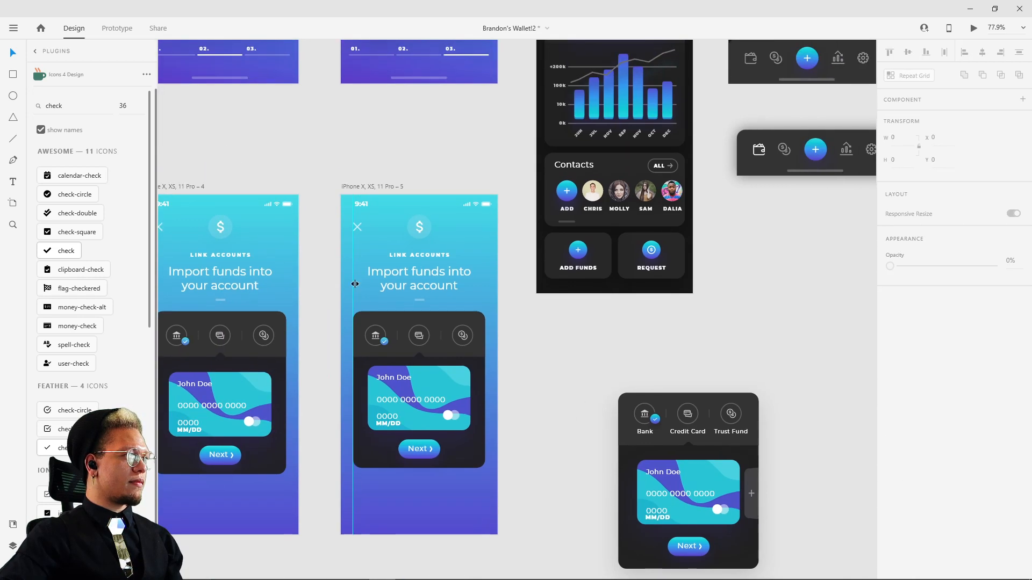
scroll(420, 268, up, 6)
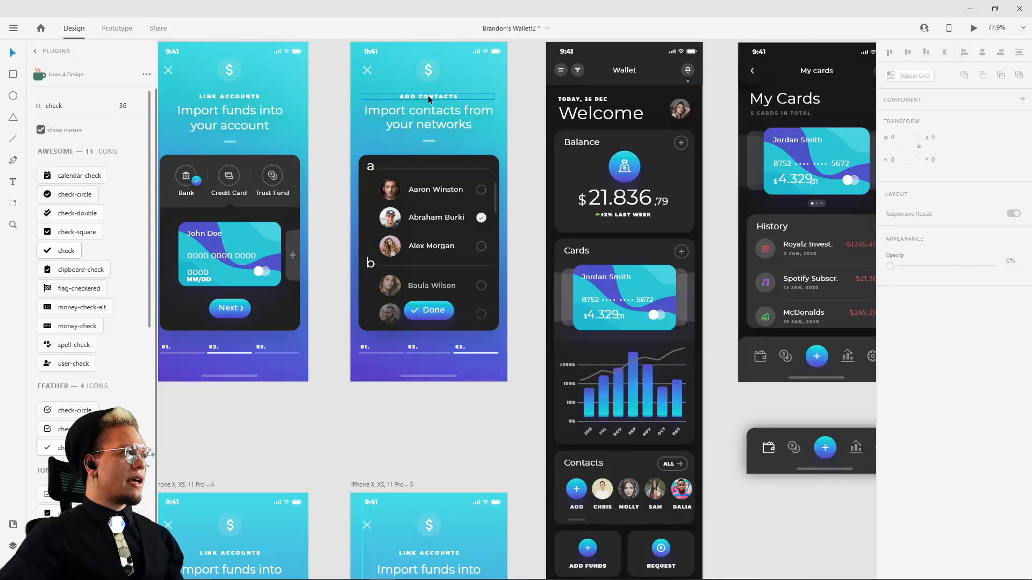
click(430, 97)
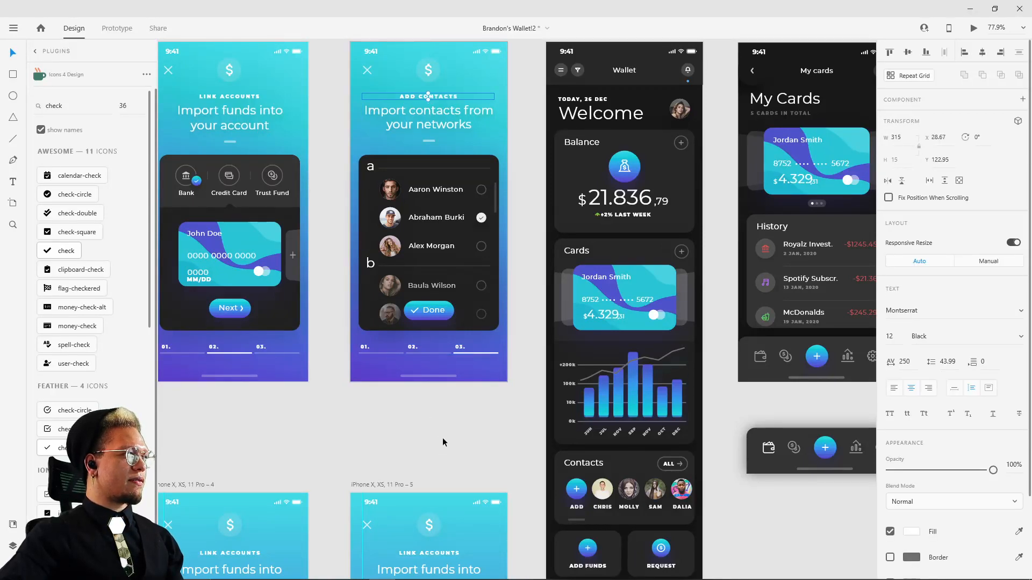
scroll(443, 437, down, 3)
click(431, 414)
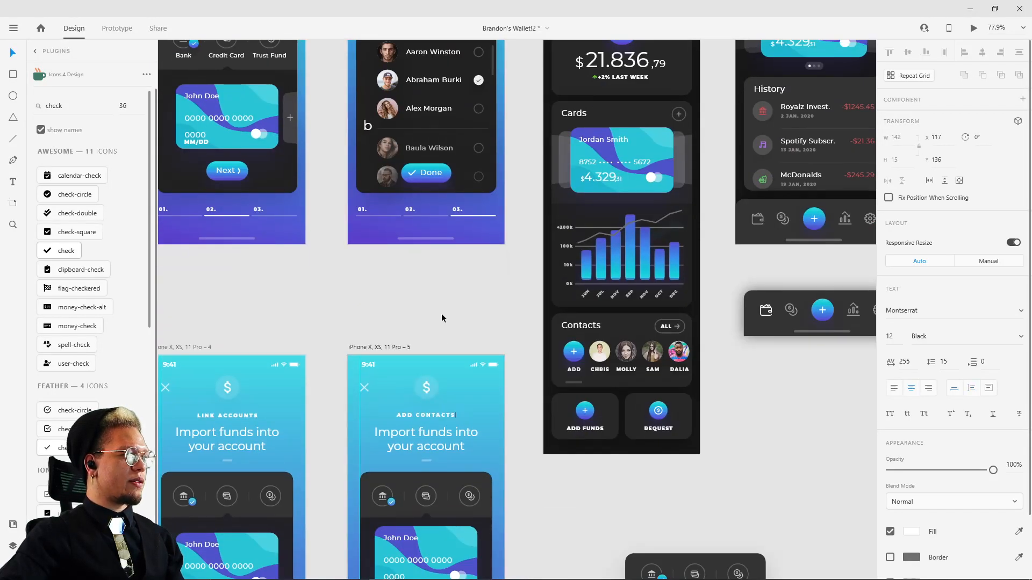
Step: Replace the duplicated screen's heading with "Import contacts from your networks", copied from the New account #3 reference screen
scroll(441, 317, up, 3)
double_click(413, 140)
key(ctrl+c)
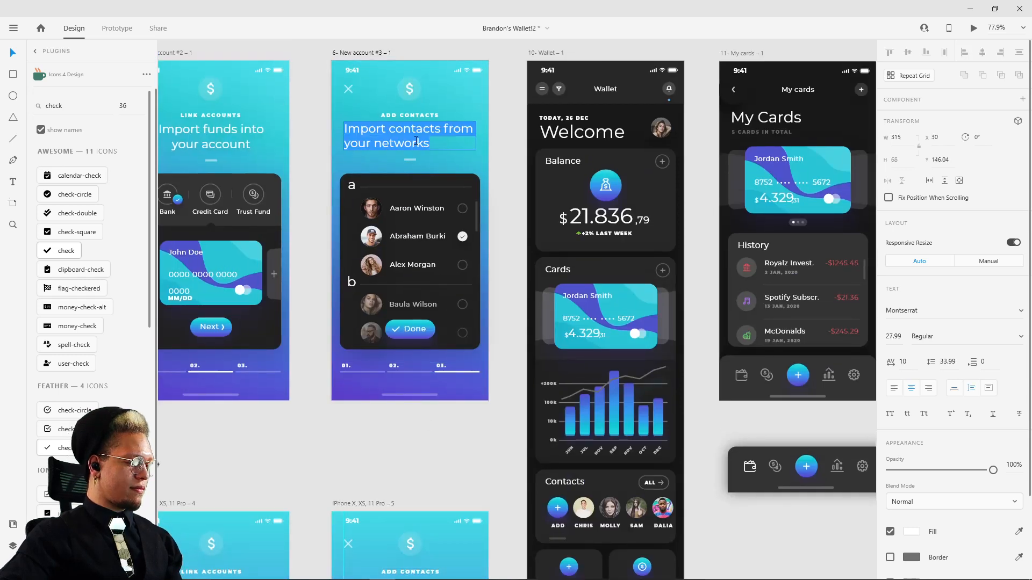
scroll(423, 433, down, 4)
double_click(387, 426)
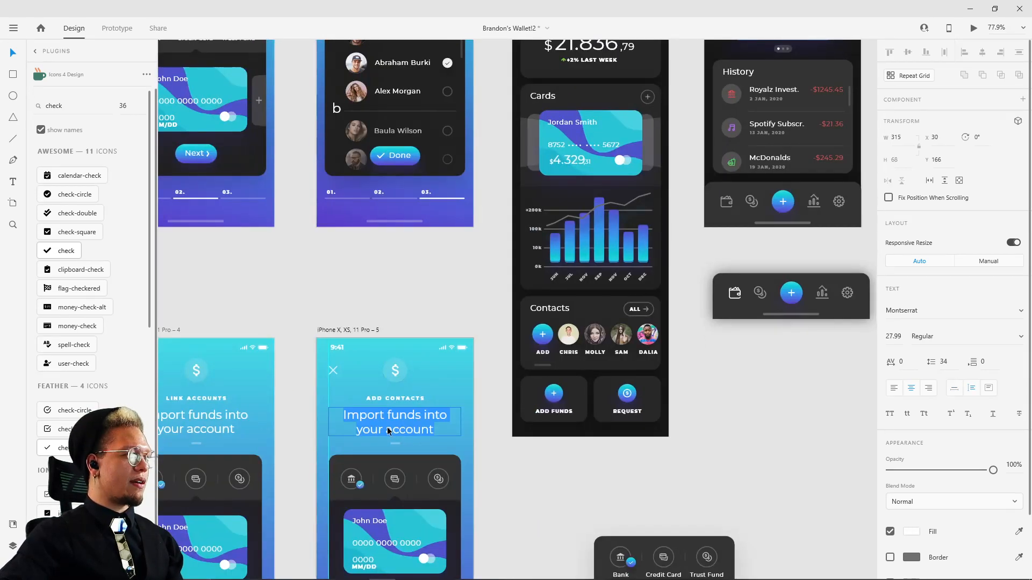
key(ctrl+v)
key(Escape)
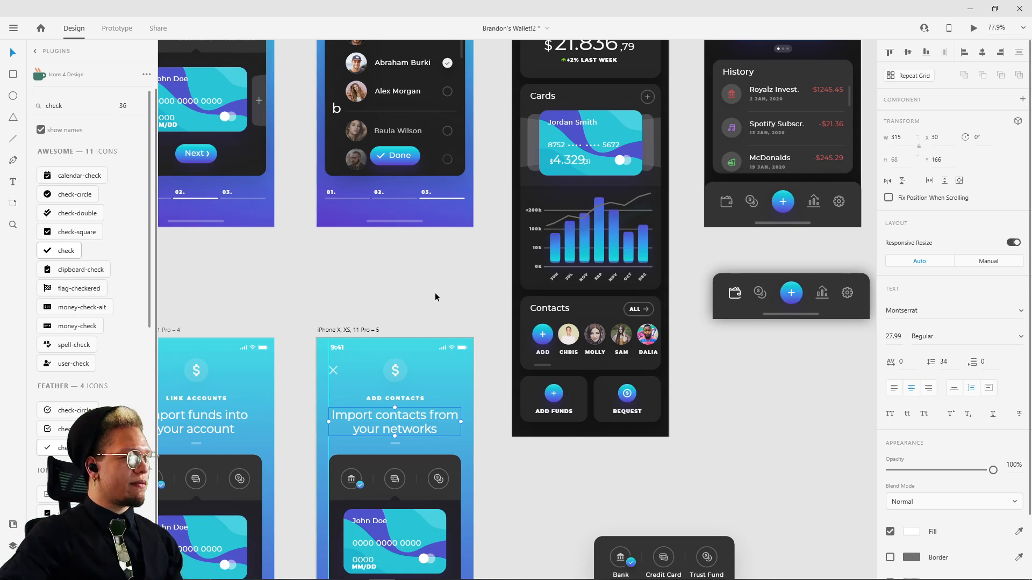
scroll(431, 226, down, 3)
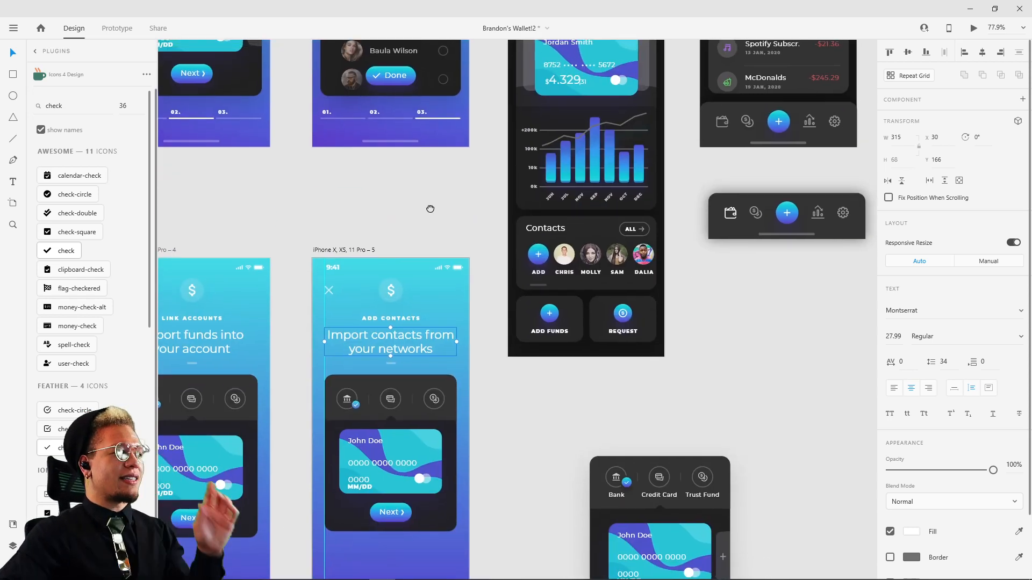
scroll(428, 210, up, 4)
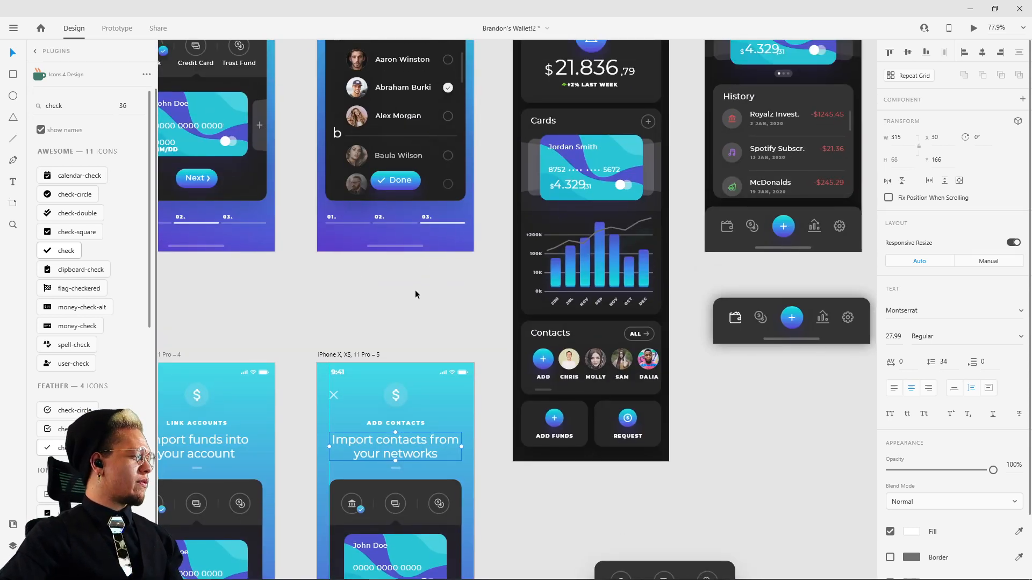
drag(415, 294, 381, 381)
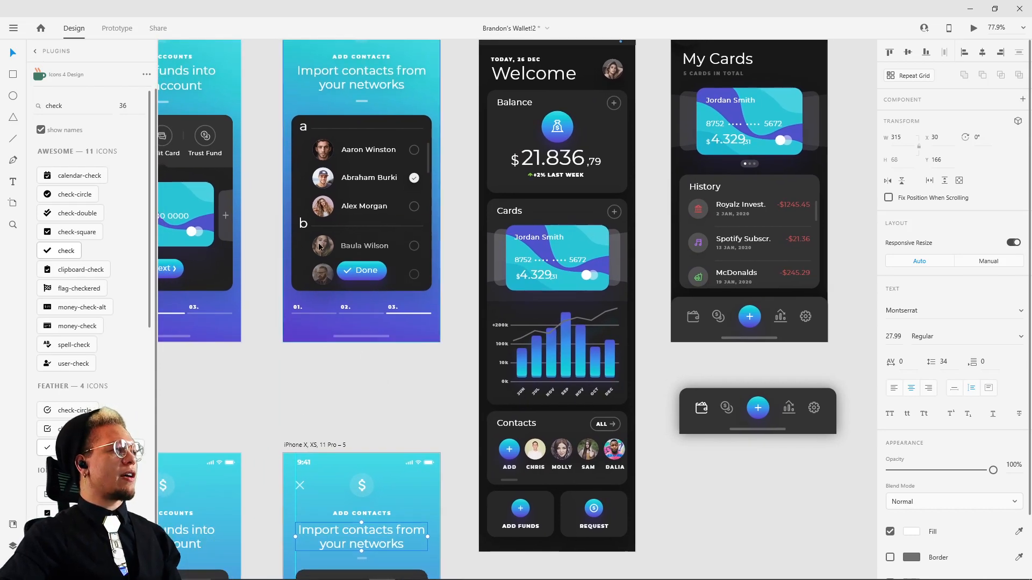
drag(274, 328, 305, 421)
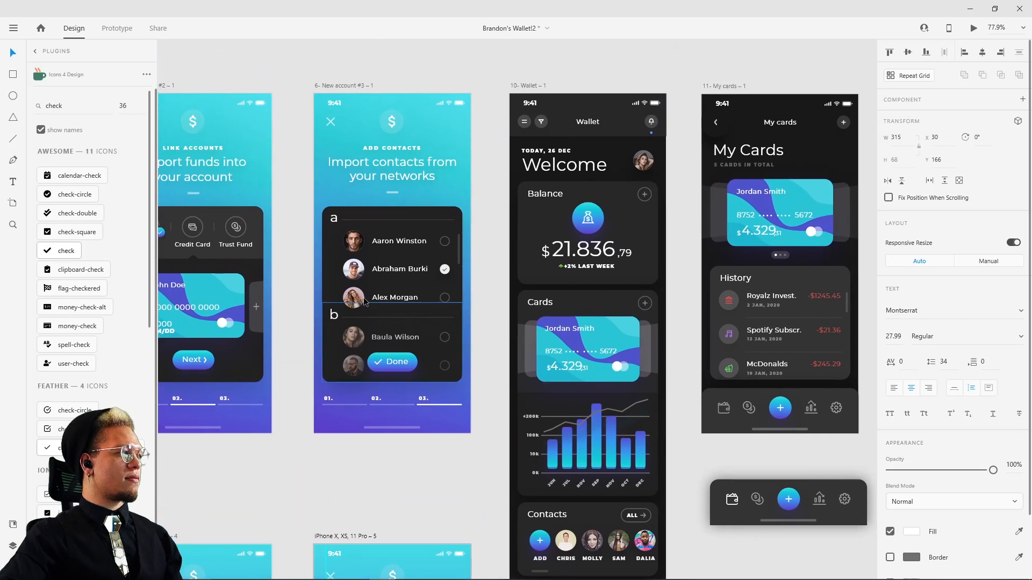
Step: Delete the credit card, the Next button and the lighter header strip from the Add Contacts screen's dark panel
scroll(391, 445, down, 8)
scroll(392, 444, left, 2)
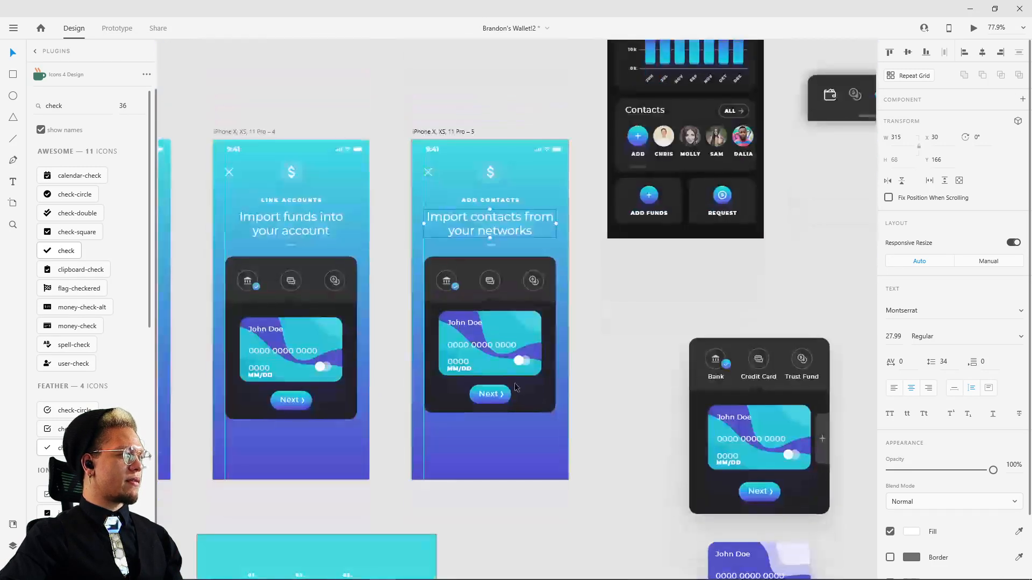
click(504, 351)
key(Delete)
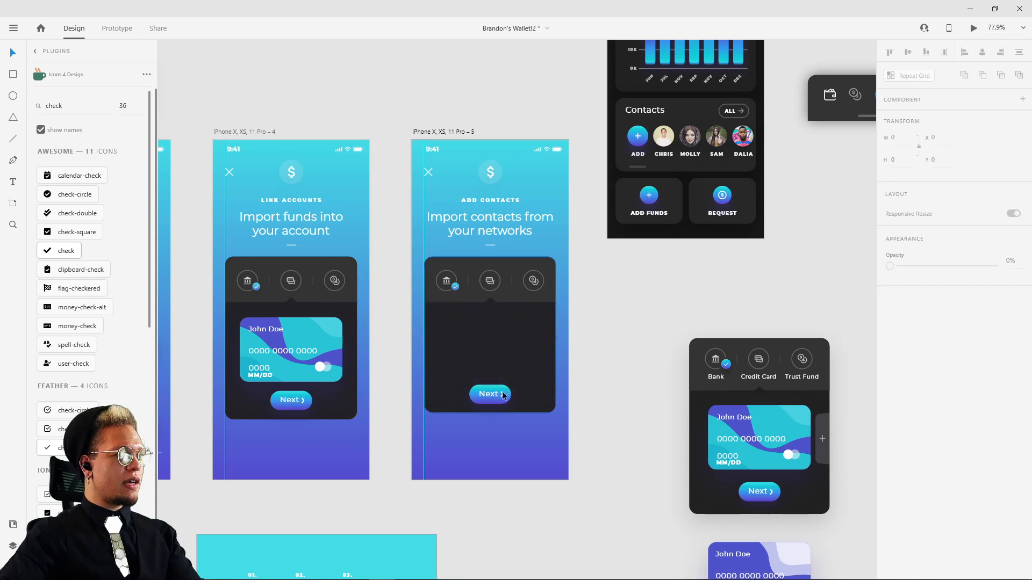
click(502, 295)
key(Delete)
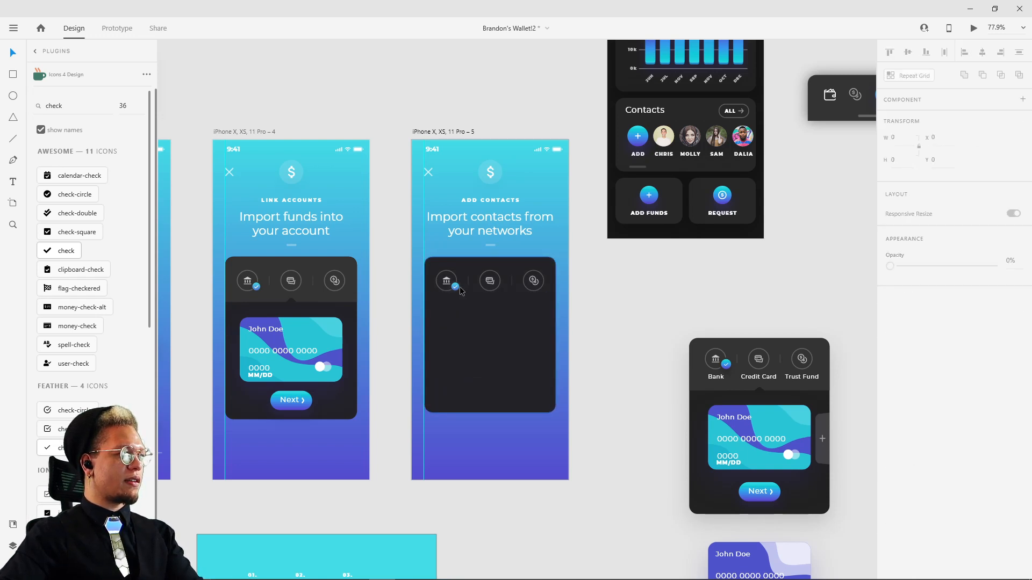
Step: Delete the three account-type icons with their checkmark badge and dividers from the Add Contacts screen's dark panel
click(454, 286)
key(Escape)
key(Delete)
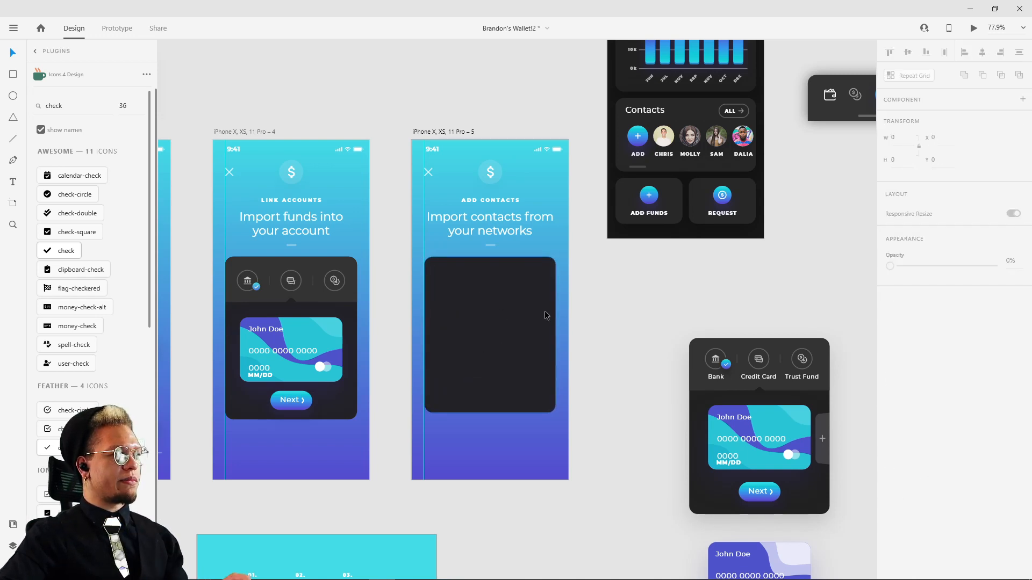
click(491, 305)
key(Delete)
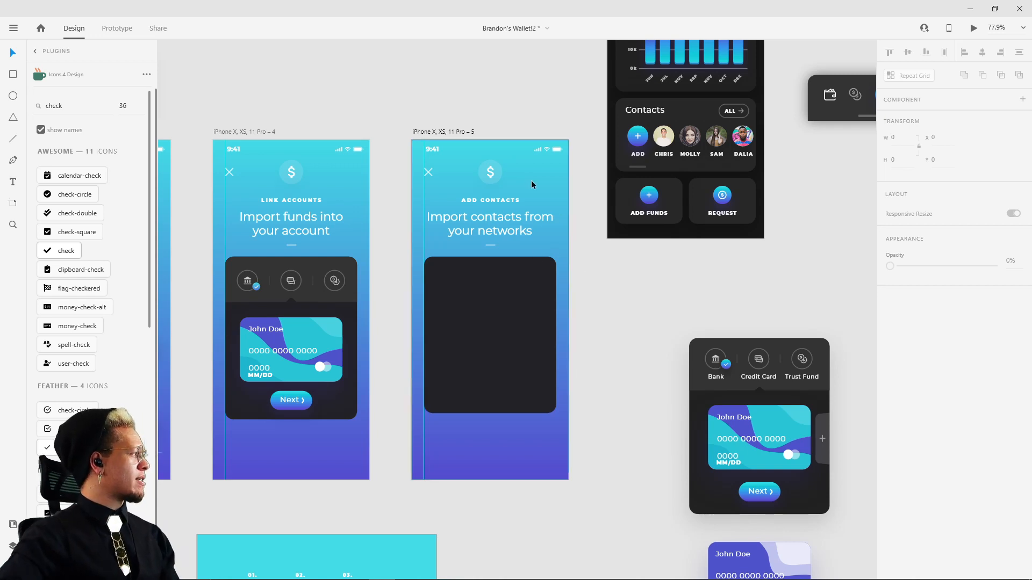
Step: Copy the reference contacts panel with its "a" header, first three contact rows and top two selection circles onto the canvas beside the new Add Contacts screen
scroll(594, 275, up, 3)
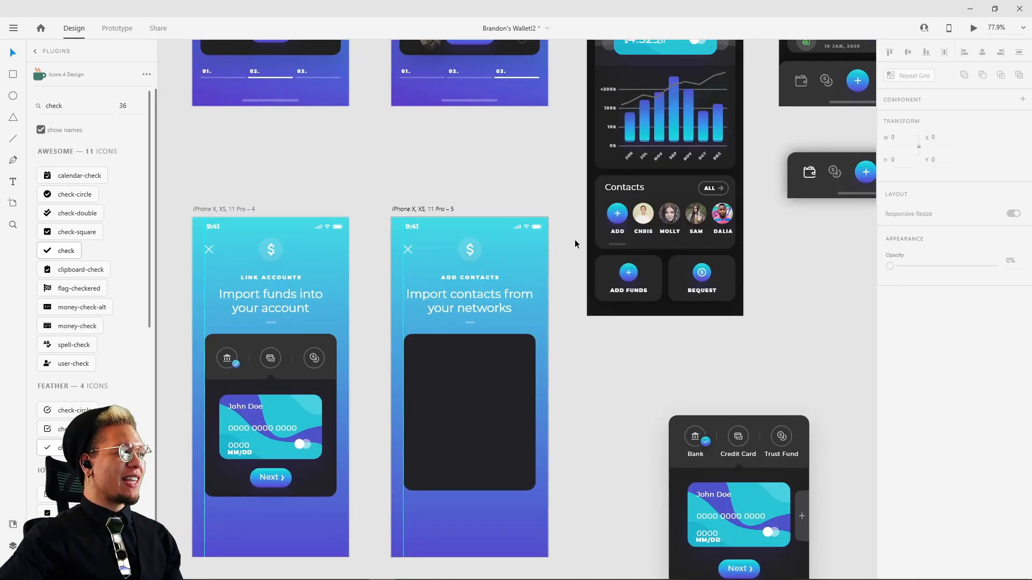
click(546, 318)
drag(528, 147, 511, 350)
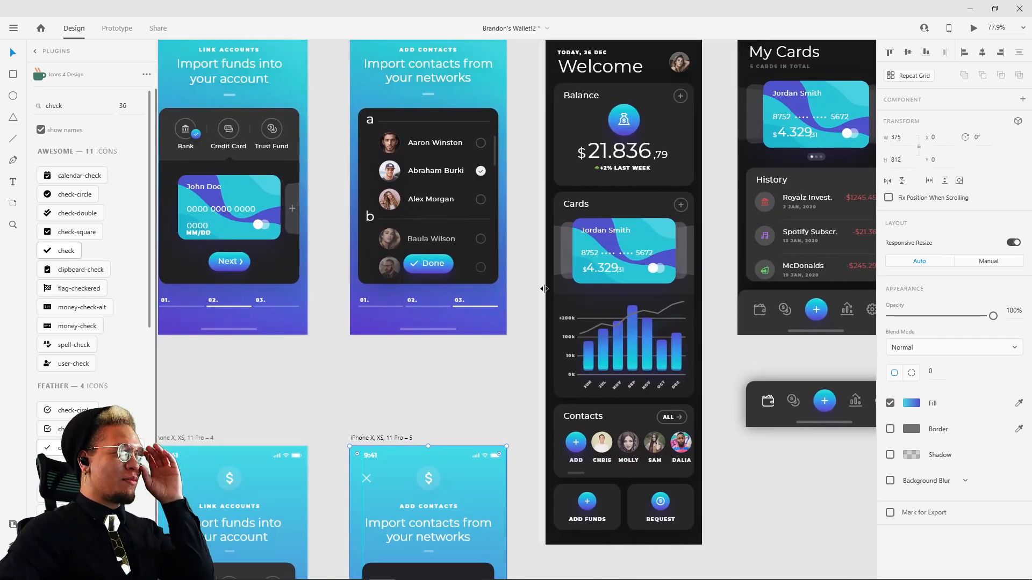
drag(497, 374, 514, 335)
click(404, 101)
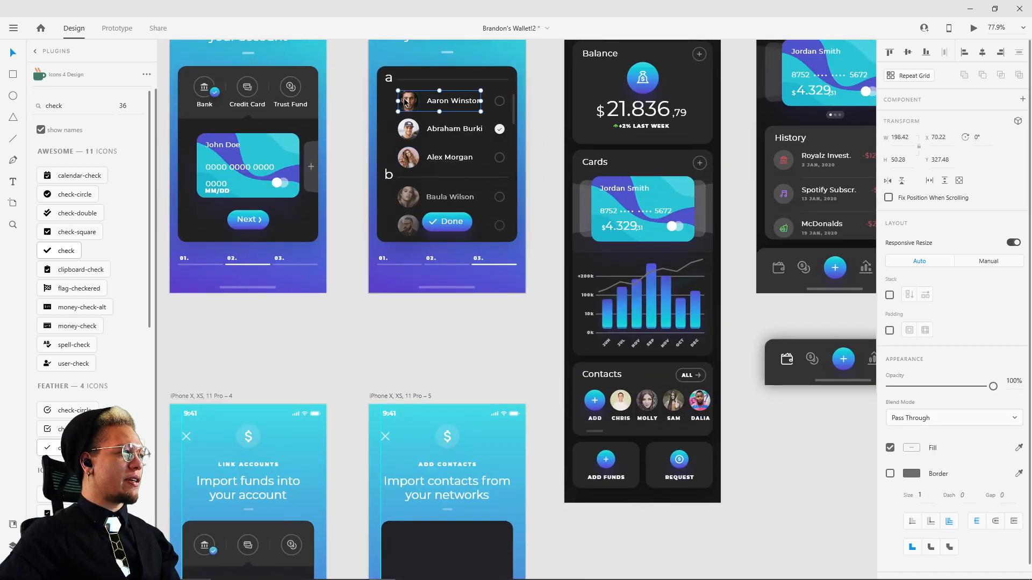
key(Escape)
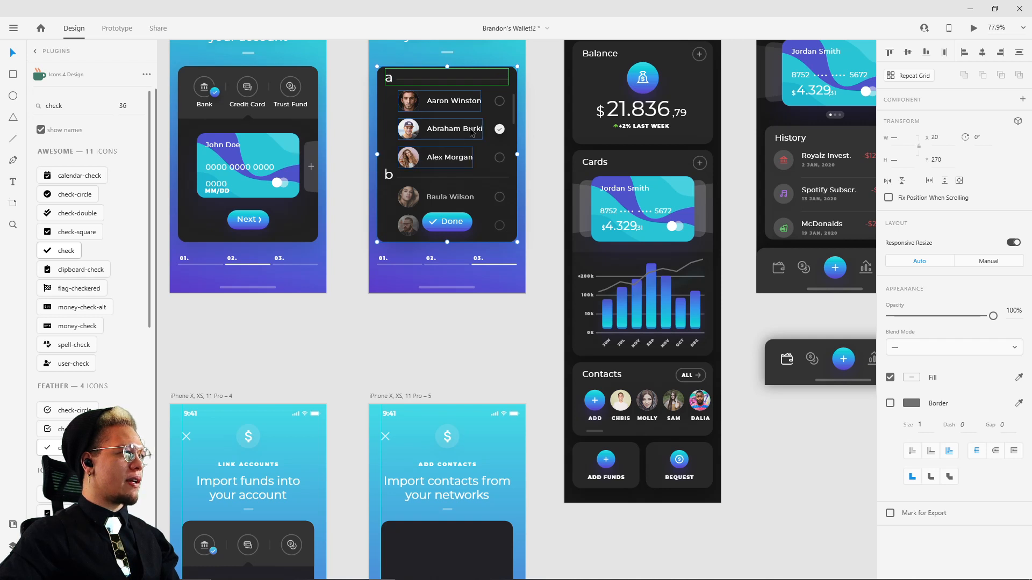
shift+click(500, 104)
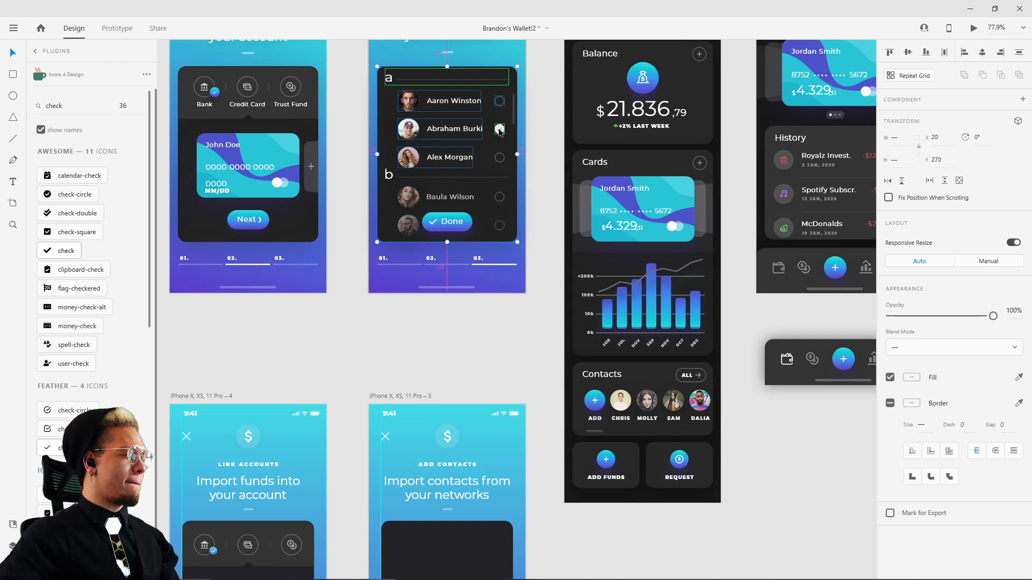
drag(500, 131, 663, 346)
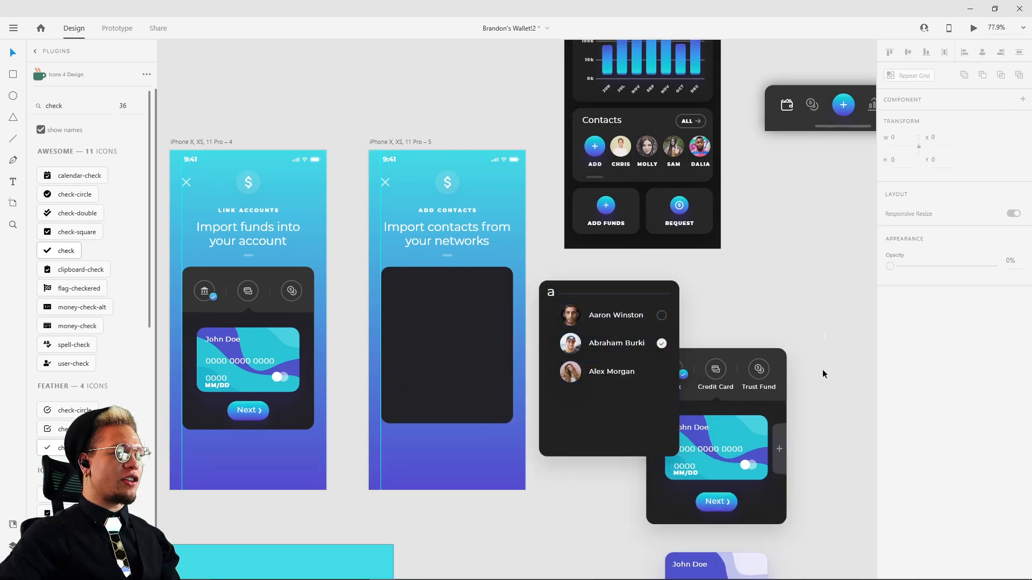
Step: Move the labelled account-type reference panel with its credit card and Next button clear of the contacts reference panel
drag(824, 333, 713, 532)
drag(685, 469, 782, 425)
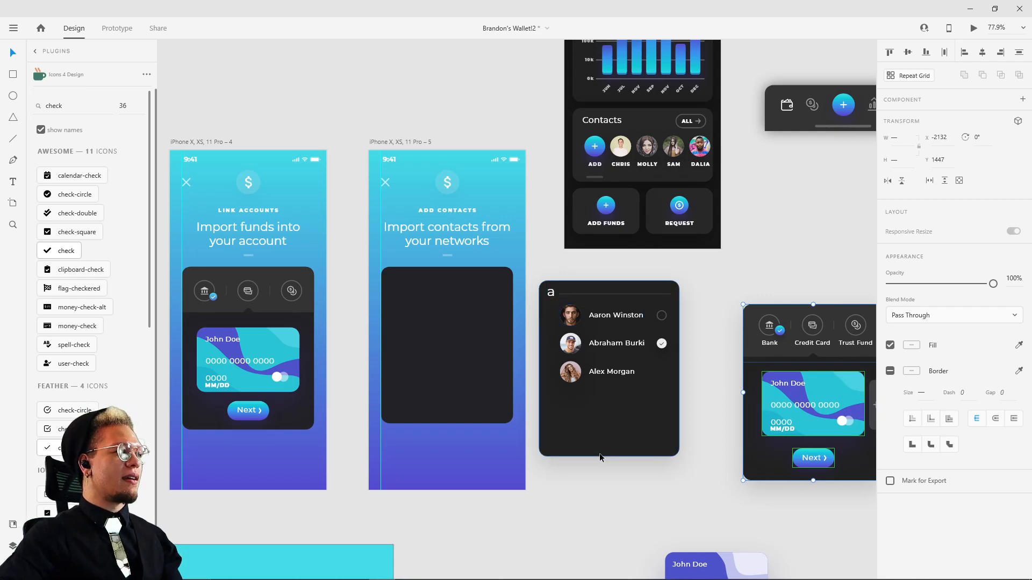
drag(599, 500, 604, 500)
Step: Copy the contacts reference panel's "a" header with its divider line into the upper part of the Add Contacts screen's dark panel
scroll(553, 398, up, 5)
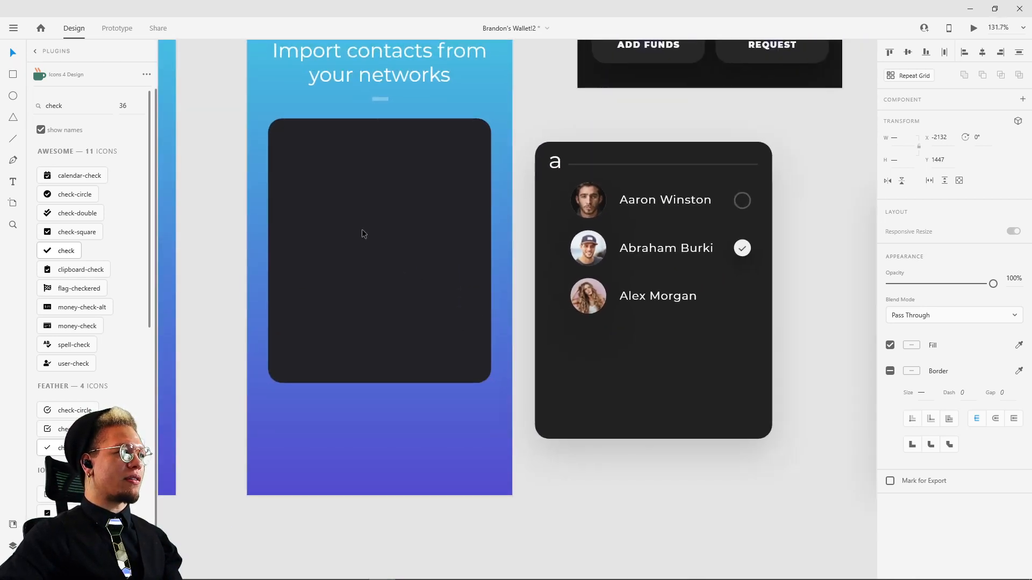
drag(363, 230, 493, 309)
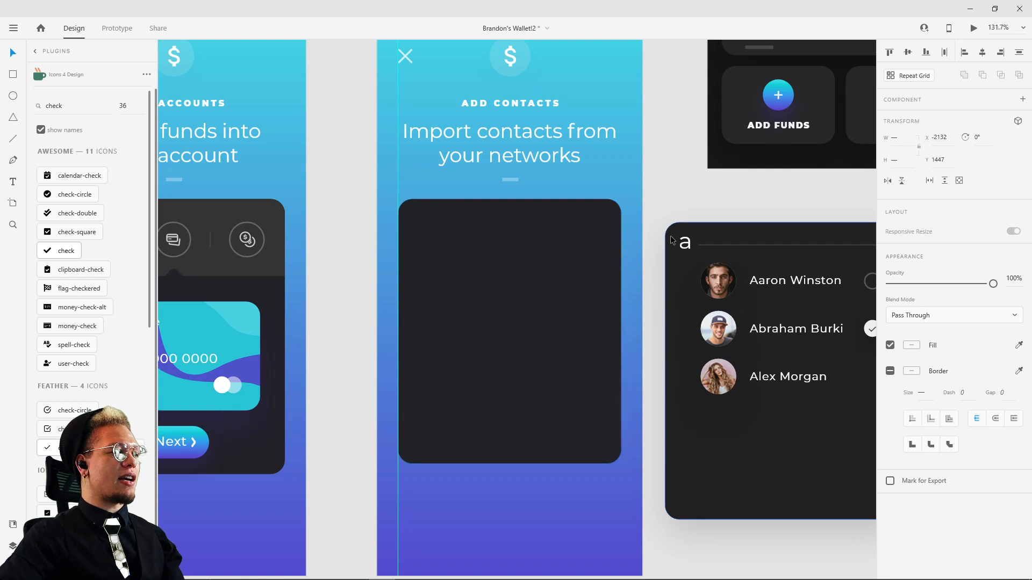
click(685, 245)
drag(684, 244, 428, 226)
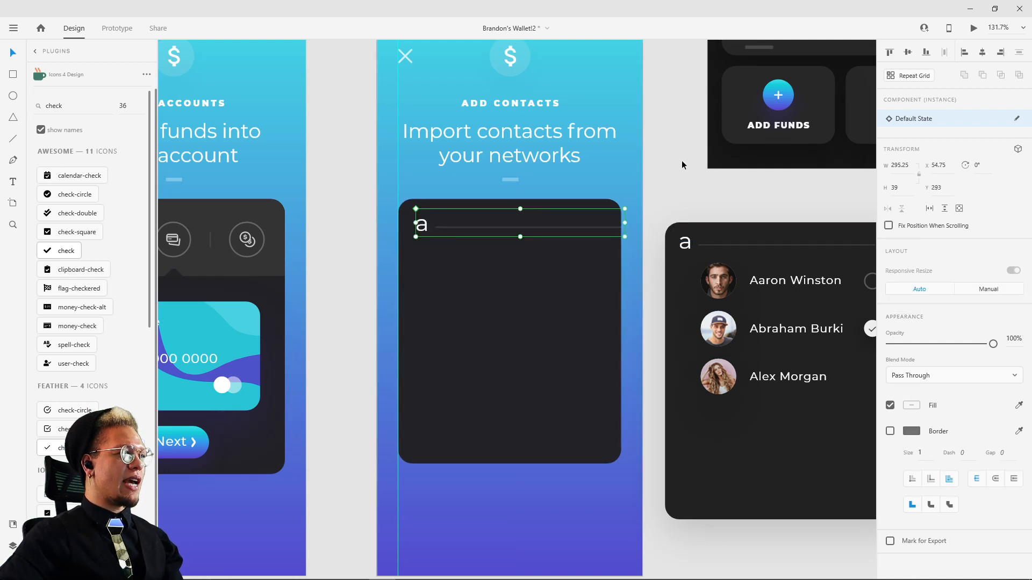
drag(744, 225, 584, 196)
click(698, 219)
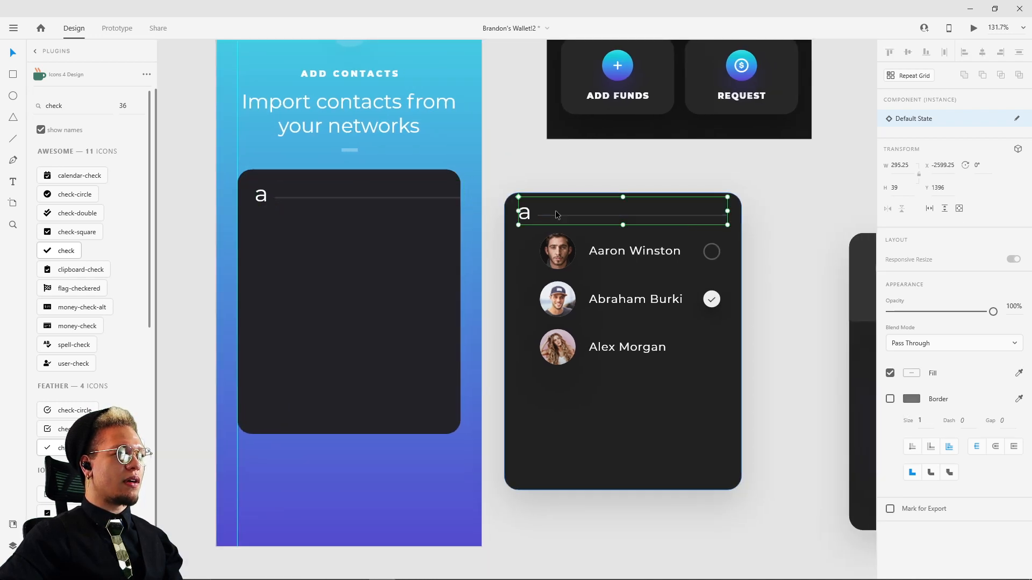
drag(512, 166, 588, 173)
key(ctrl+z)
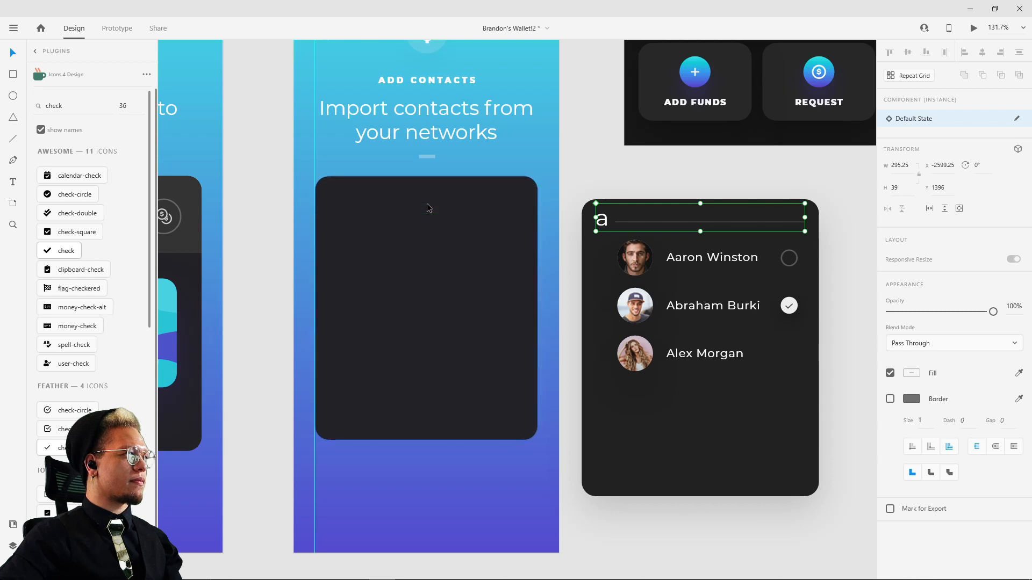
key(ctrl+shift+z)
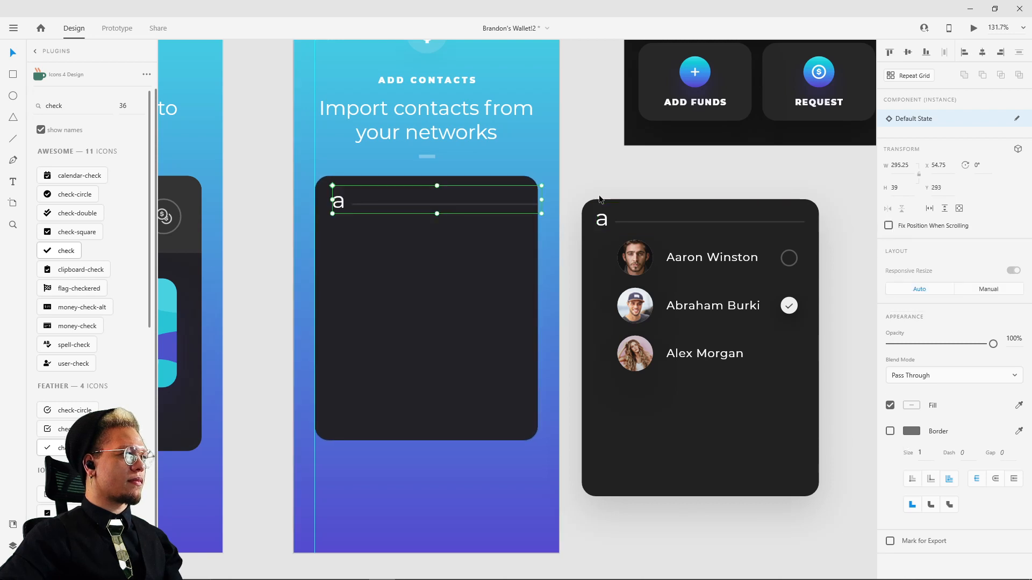
double_click(520, 208)
Step: Duplicate the Link Accounts artboard and place the copy directly below the original
drag(433, 235, 768, 202)
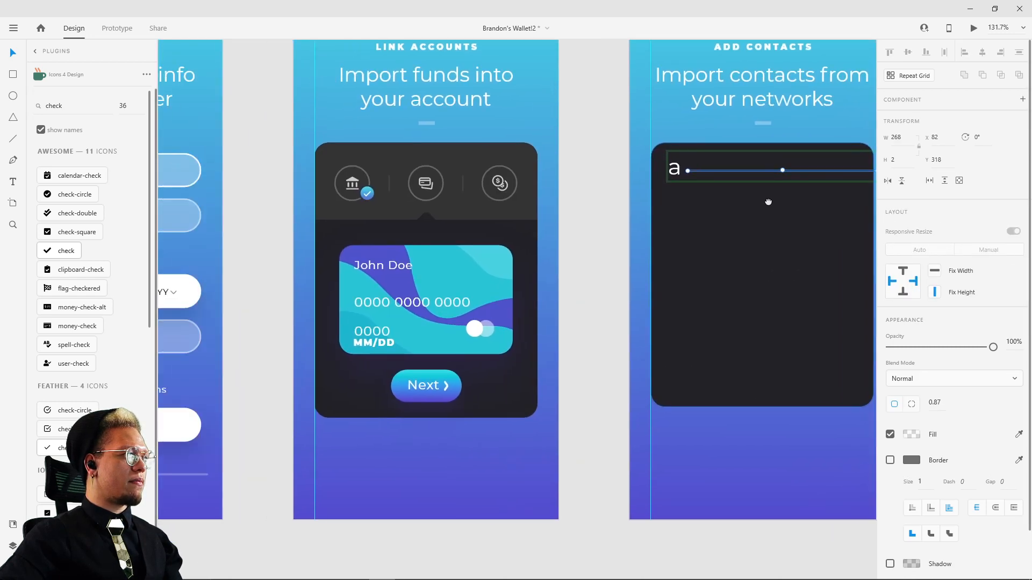
scroll(502, 163, down, 4)
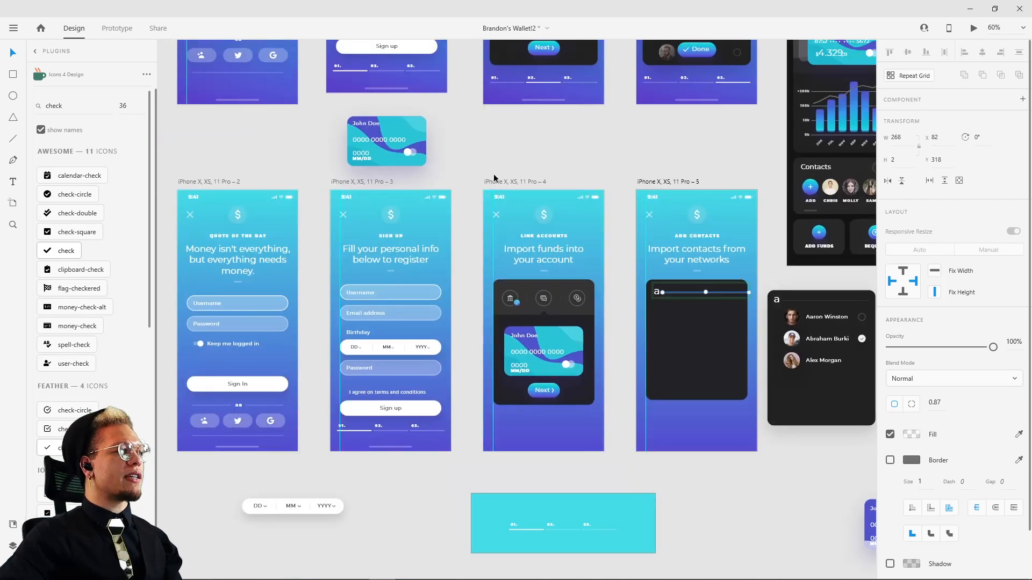
click(495, 182)
mouse_move(789, 578)
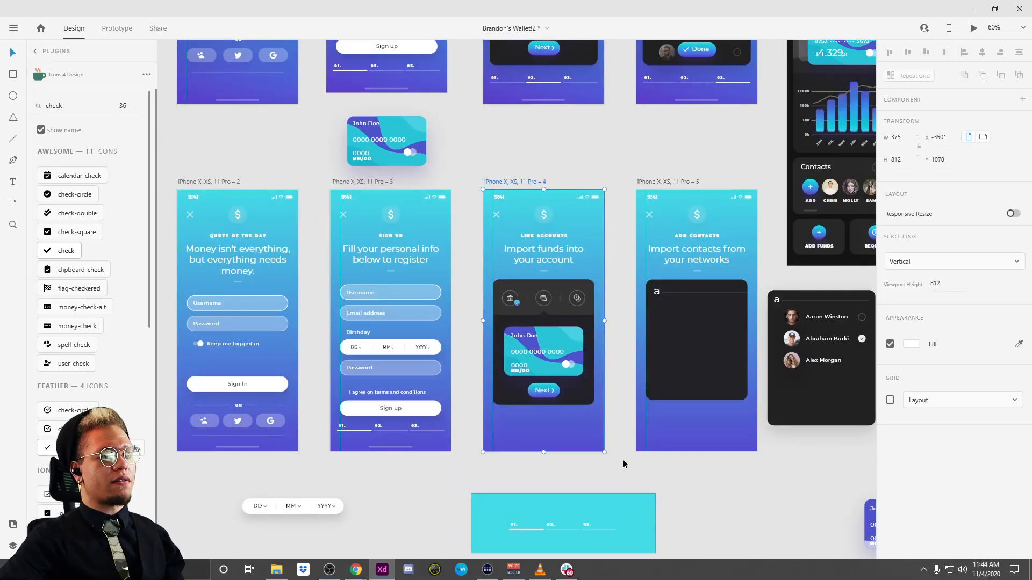
key(ctrl+3)
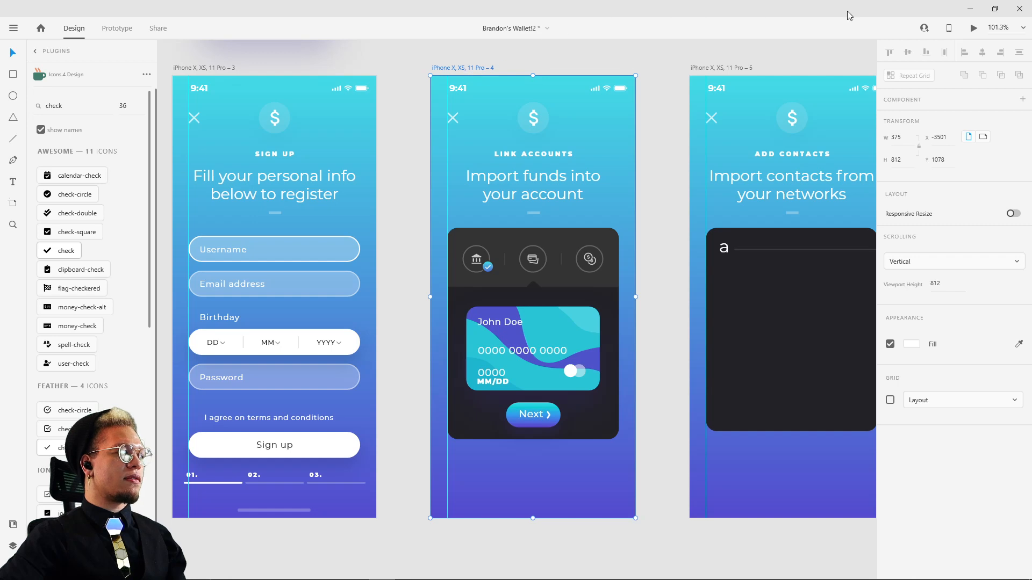
scroll(587, 258, down, 6)
drag(597, 352, 593, 278)
drag(512, 276, 651, 327)
drag(587, 295, 377, 351)
click(572, 301)
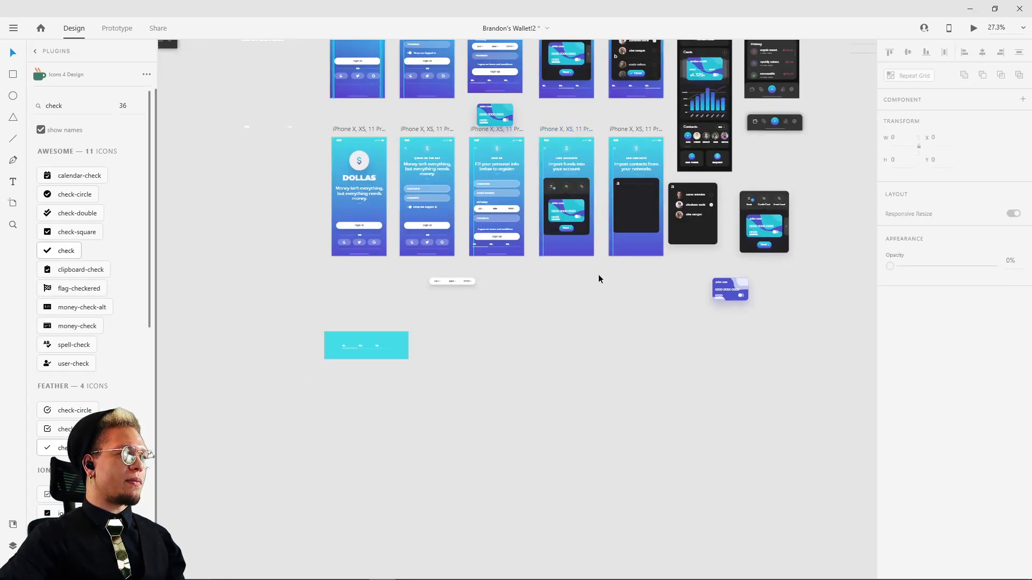
scroll(598, 274, up, 4)
drag(473, 129, 476, 340)
click(594, 376)
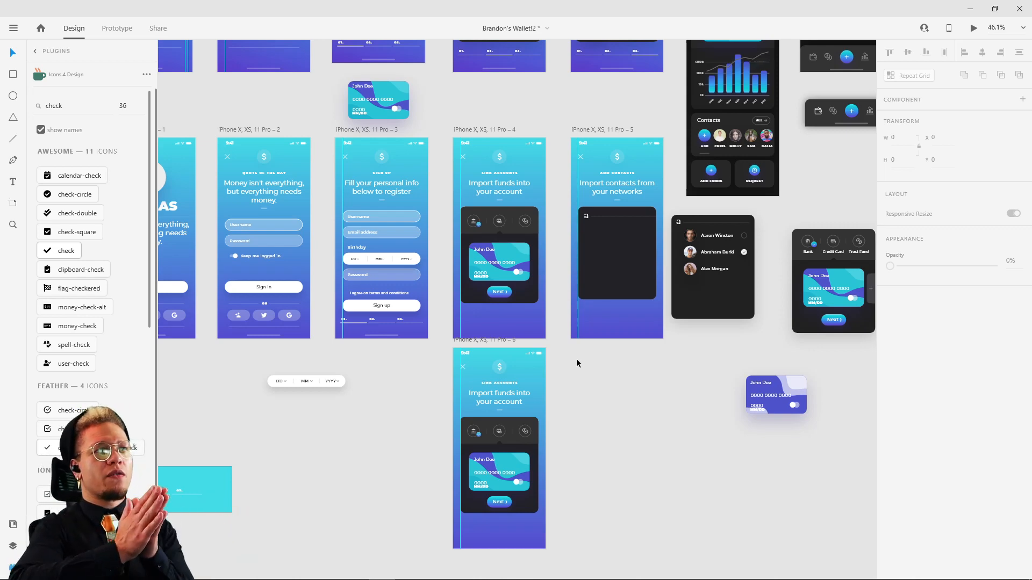
Step: Rotate the original Link Accounts screen's credit card 45° around its vertical axis in 3D and lower its opacity to 0%
drag(681, 165, 630, 205)
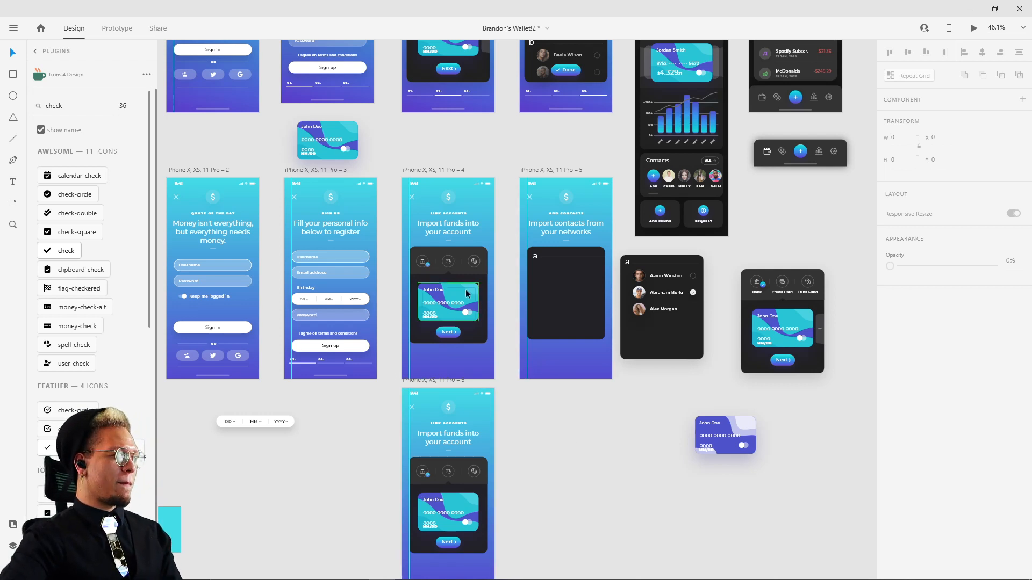
click(434, 170)
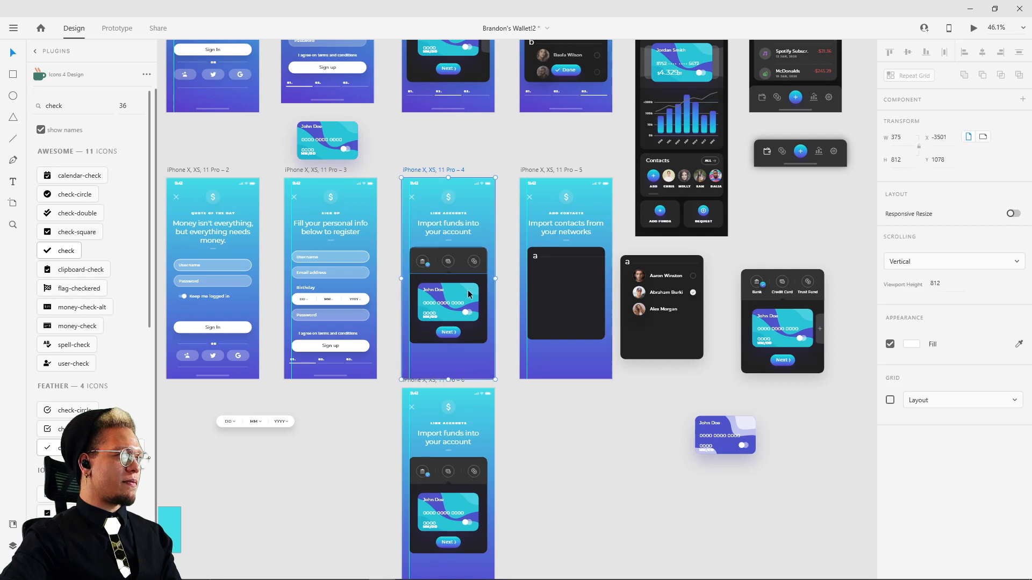
scroll(453, 298, up, 4)
click(453, 299)
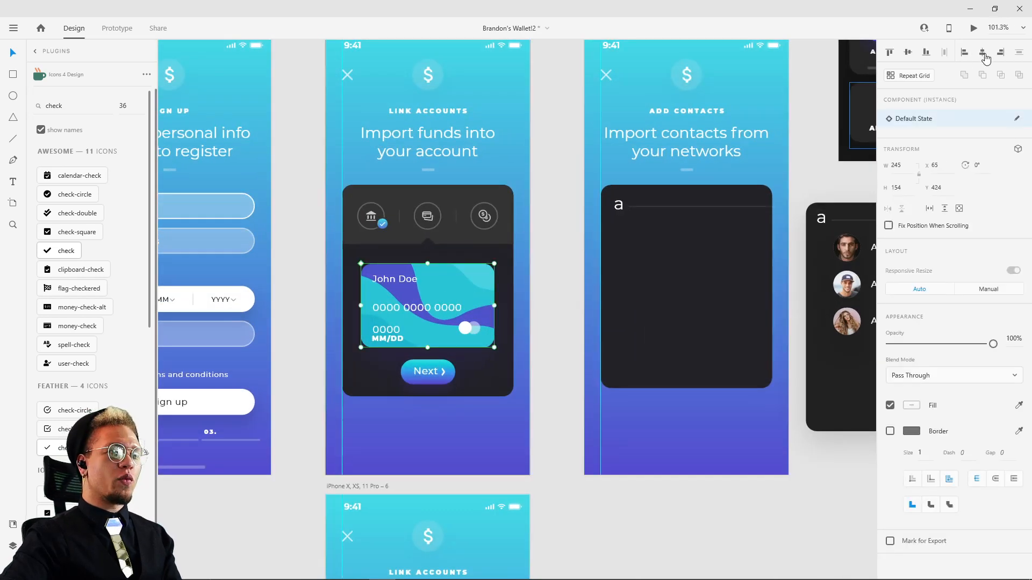
click(1016, 150)
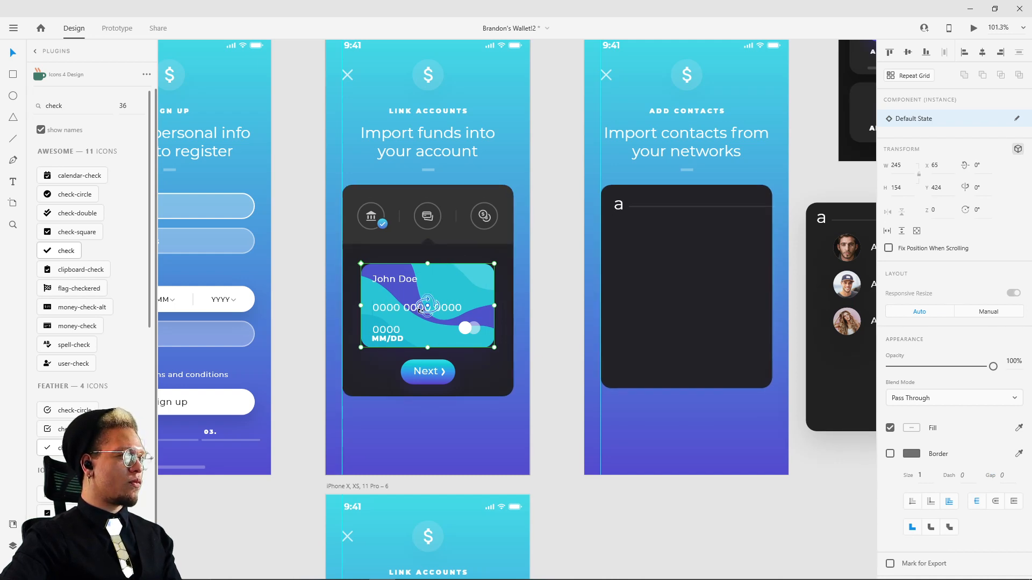
drag(420, 310, 446, 310)
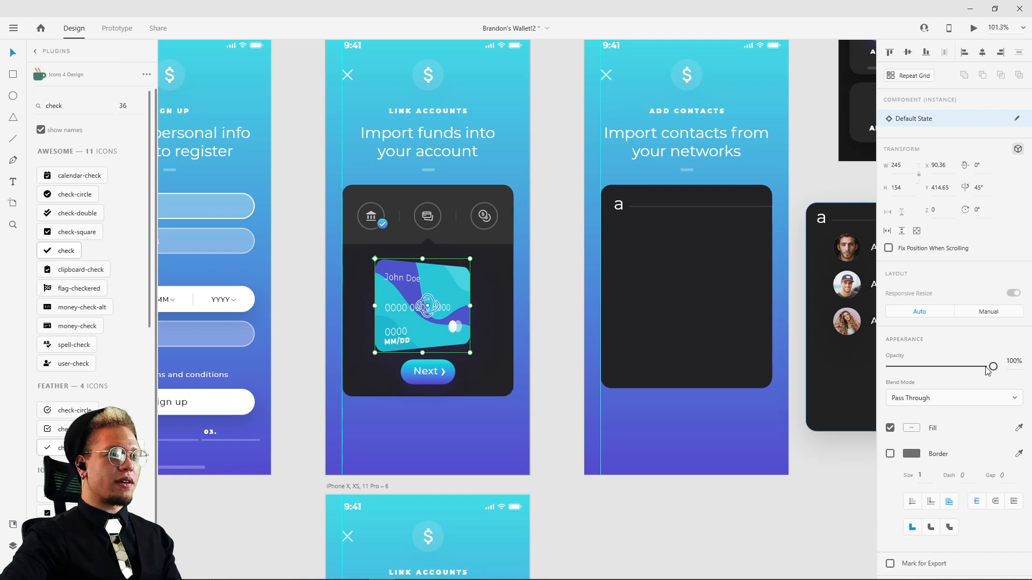
drag(986, 371, 888, 369)
click(551, 251)
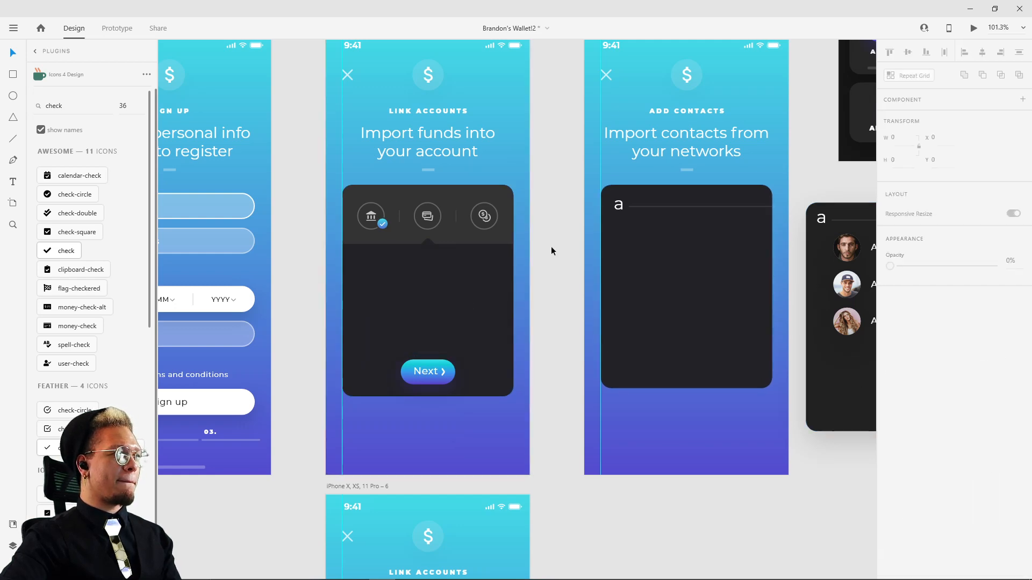
Step: Switch to prototyping and link the original Link Accounts artboard to its duplicate below
scroll(551, 250, down, 5)
drag(551, 282, 550, 178)
scroll(492, 382, up, 6)
click(492, 381)
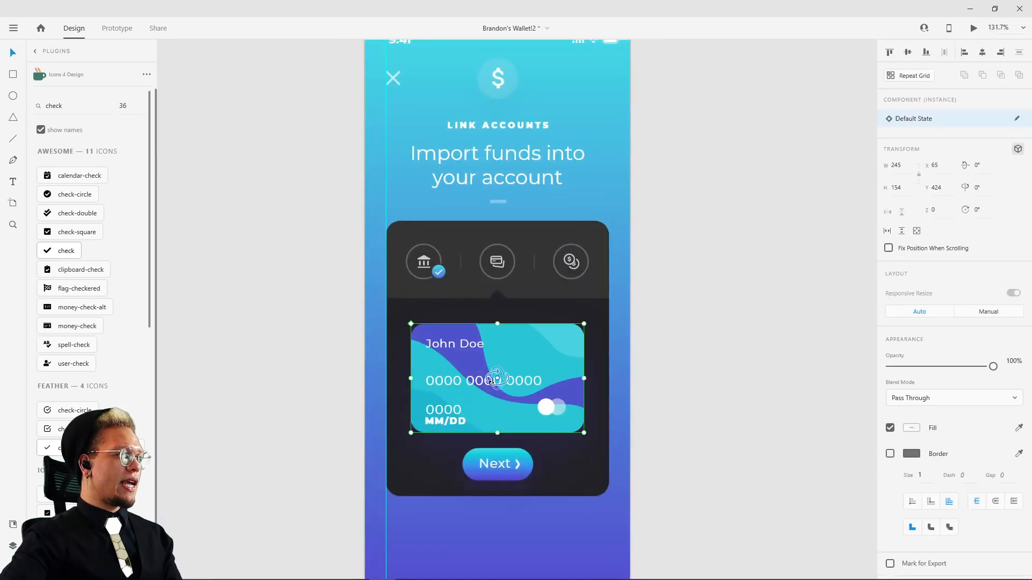
scroll(708, 215, down, 5)
drag(708, 196, 630, 435)
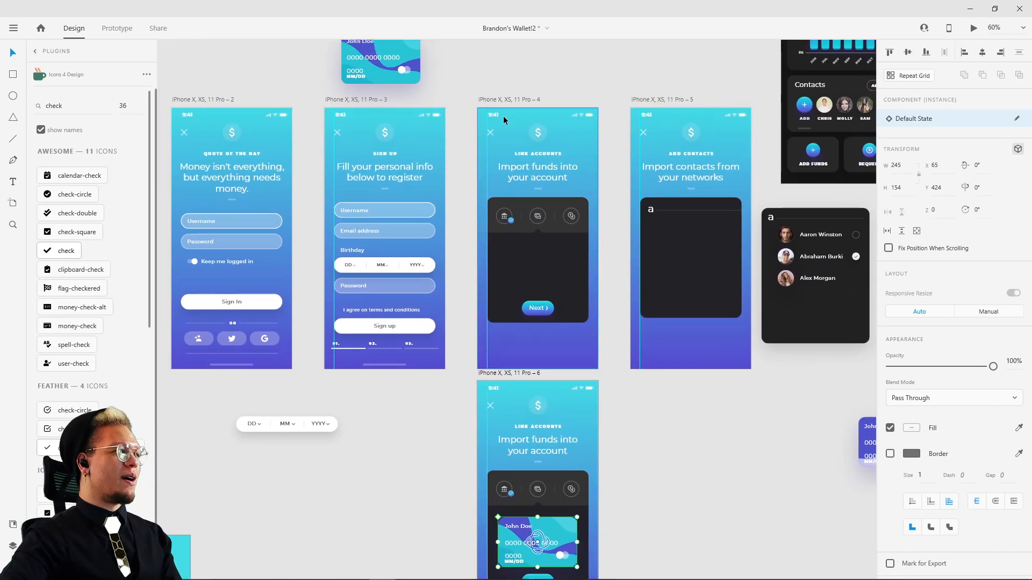
click(502, 100)
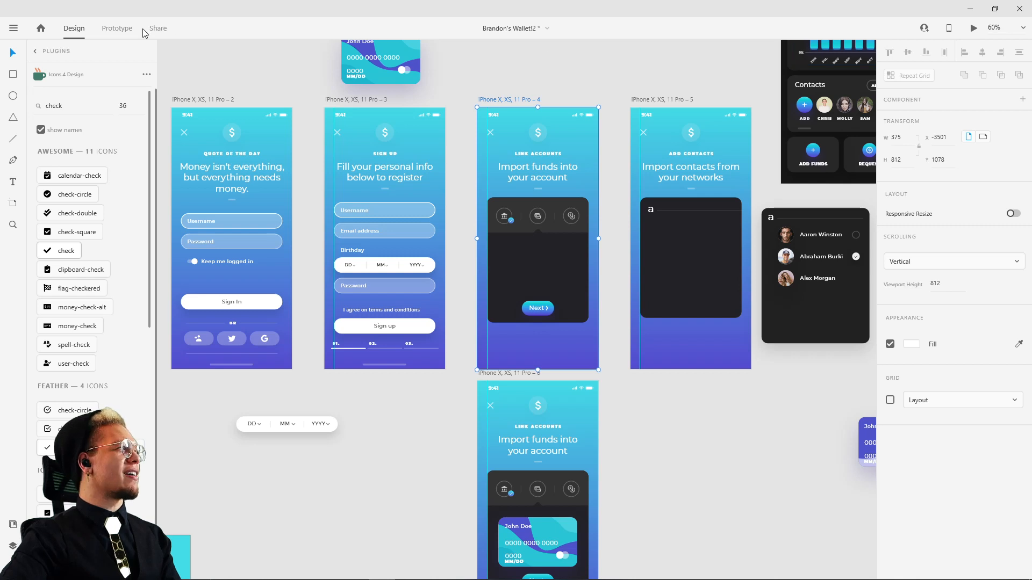
click(117, 28)
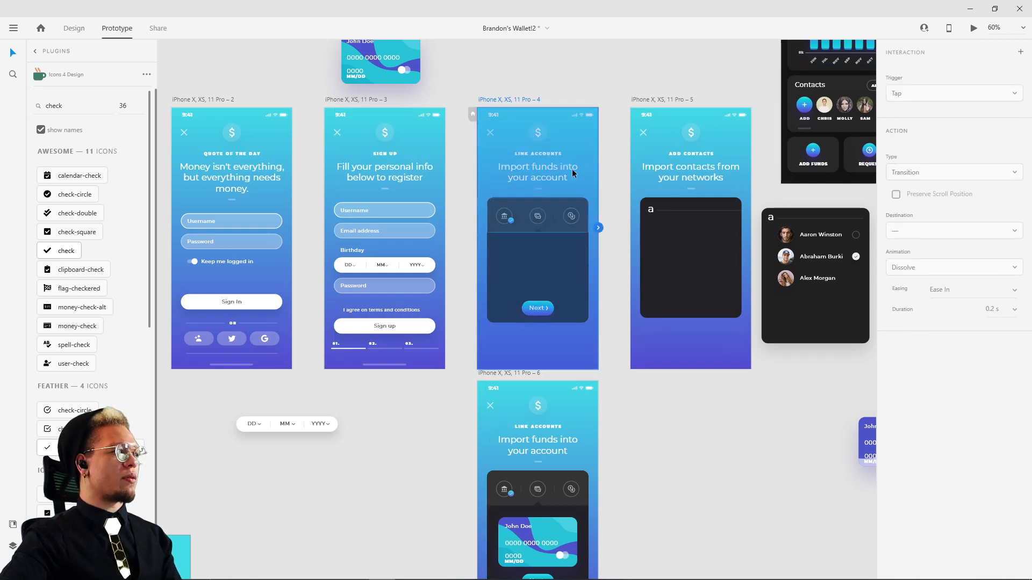
drag(595, 229, 516, 446)
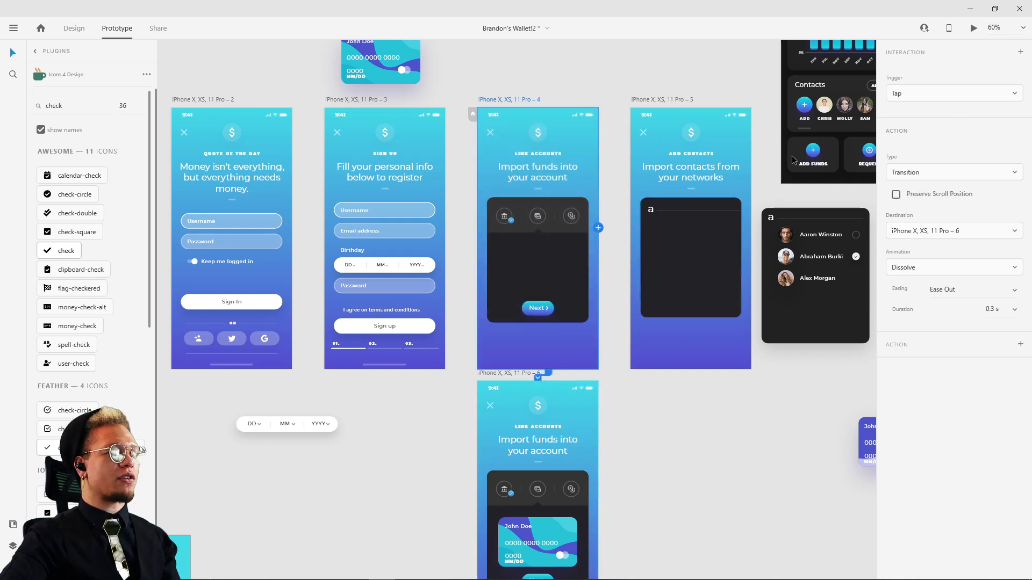
Step: Set the artboard link's trigger to Time with a delay of 1 s
click(930, 95)
click(915, 133)
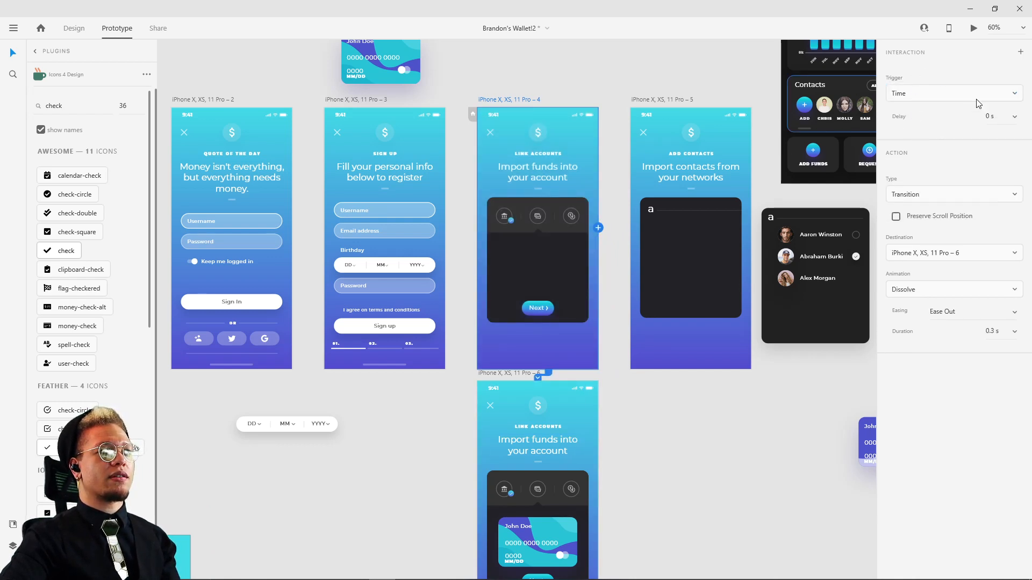
click(1011, 119)
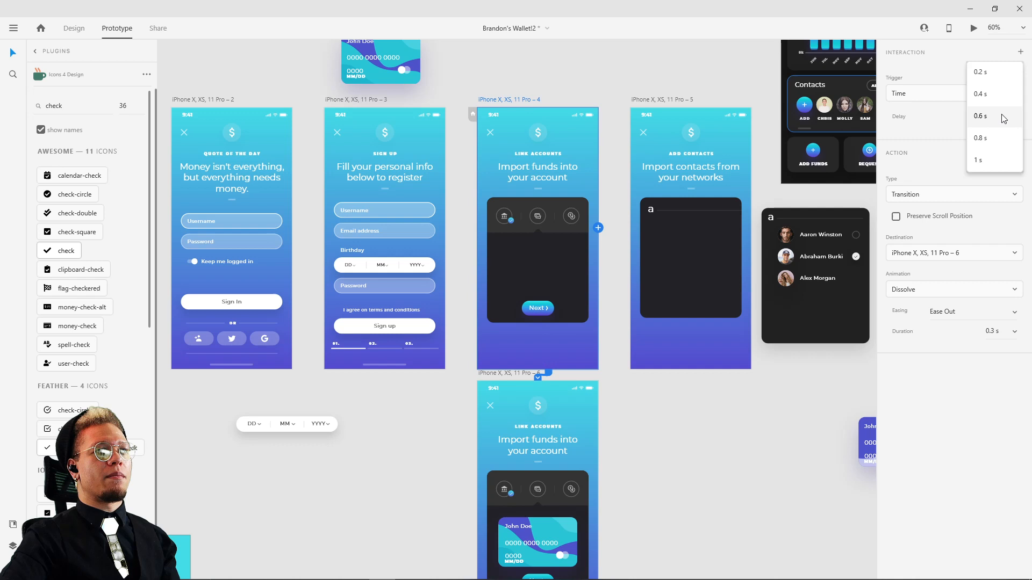
click(989, 141)
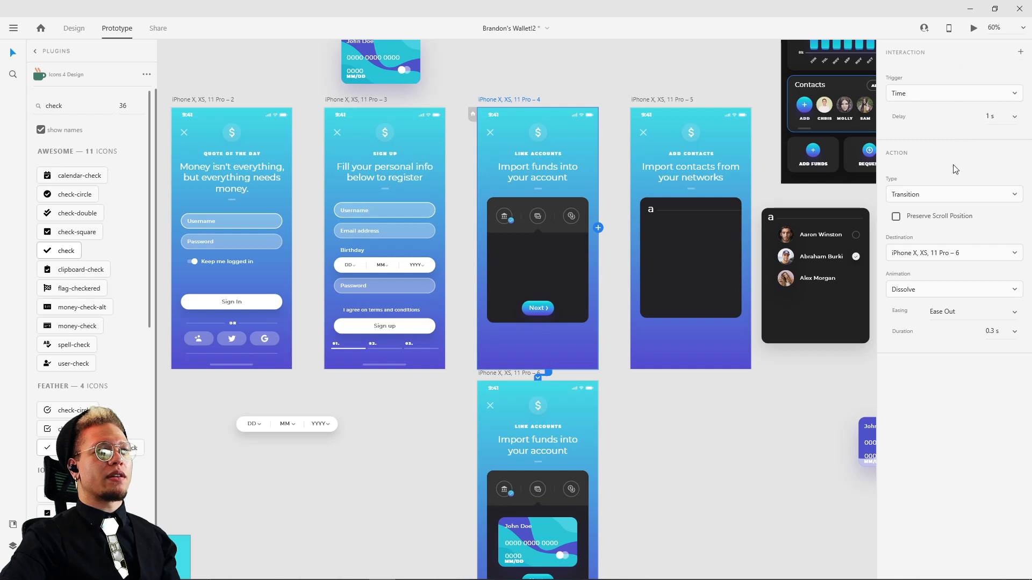
Step: Set the link's action to Auto-Animate with Snap easing and a duration of 1 s
click(947, 199)
click(935, 218)
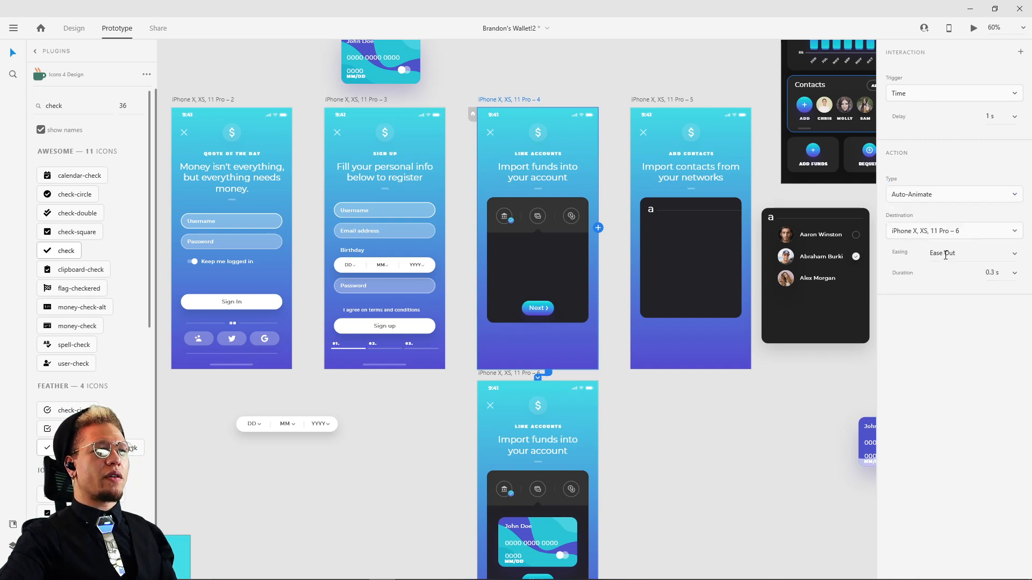
click(1017, 257)
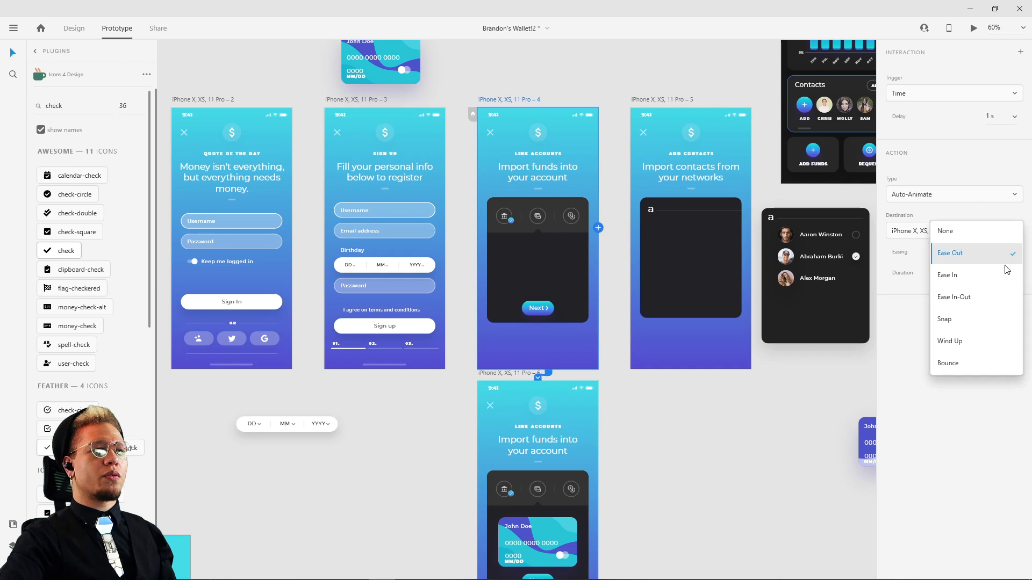
click(979, 320)
click(1016, 274)
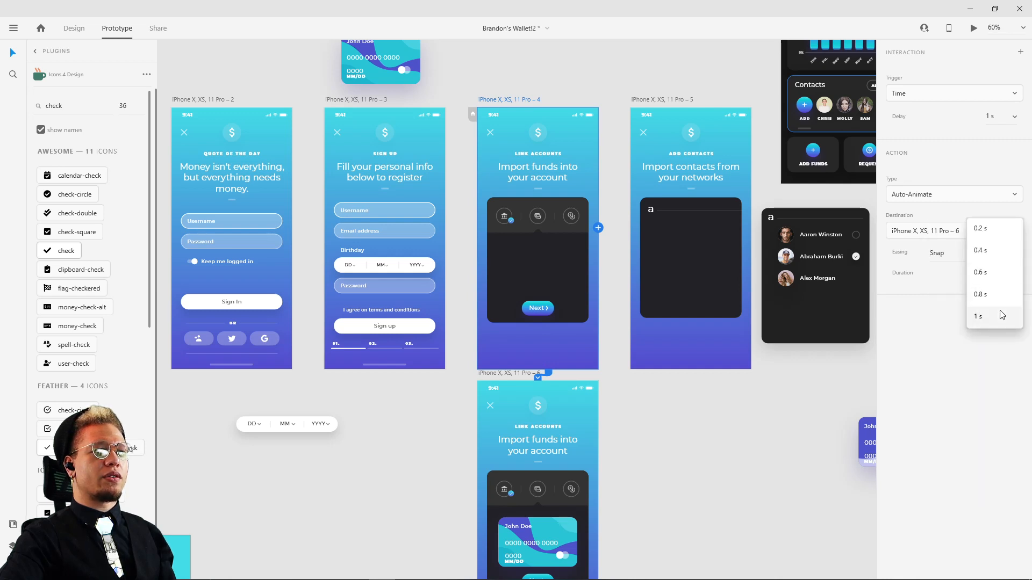
click(995, 318)
Step: Preview the timed credit card animation from the original Link Accounts screen, then close the preview
click(695, 446)
mouse_move(698, 463)
mouse_down()
mouse_move(698, 364)
mouse_move(688, 446)
mouse_up()
click(519, 83)
click(973, 28)
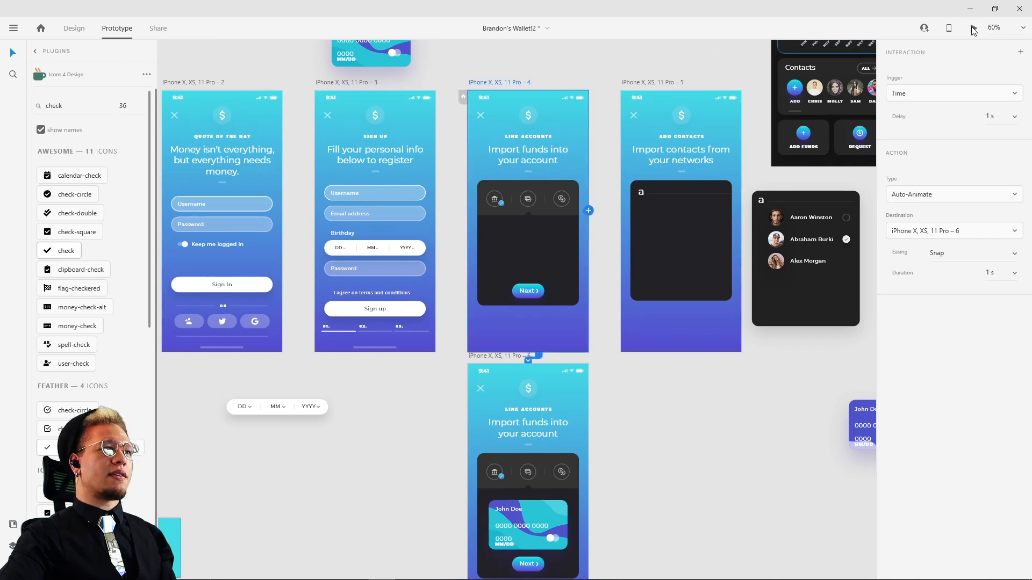
drag(407, 140, 496, 82)
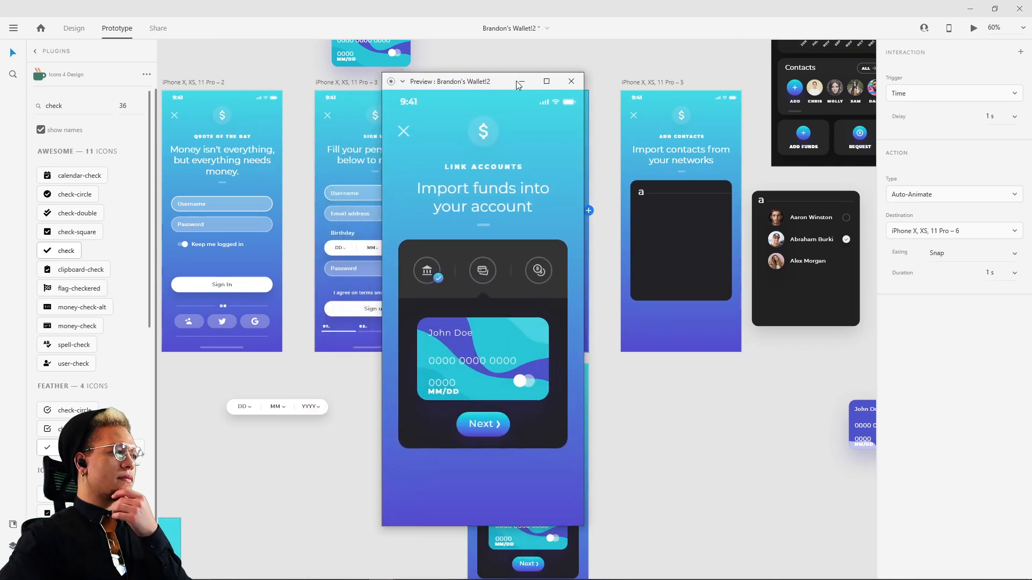
click(570, 82)
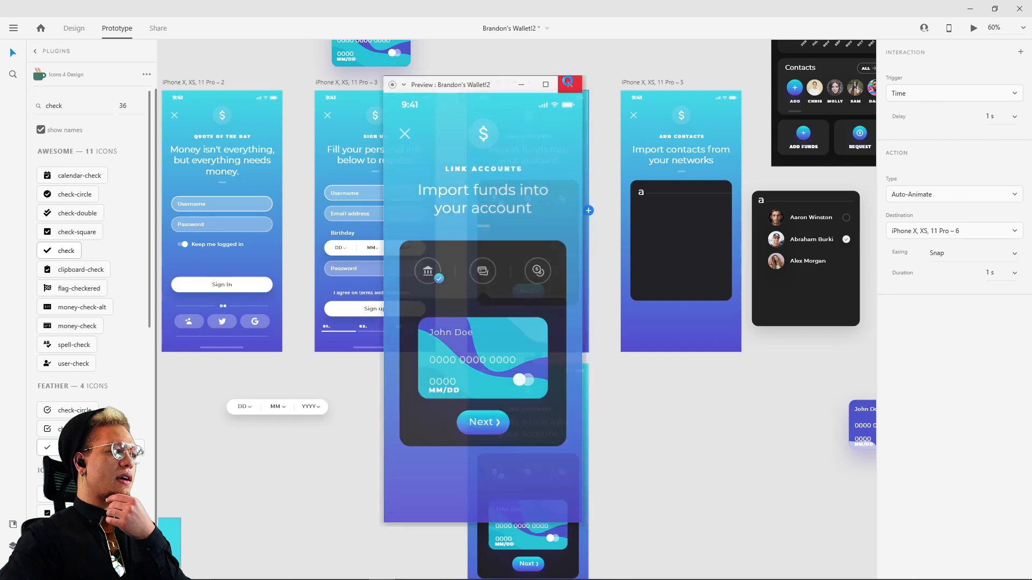
Step: Link the duplicate Link Accounts screen's close icon back to the original Link Accounts artboard above
click(480, 387)
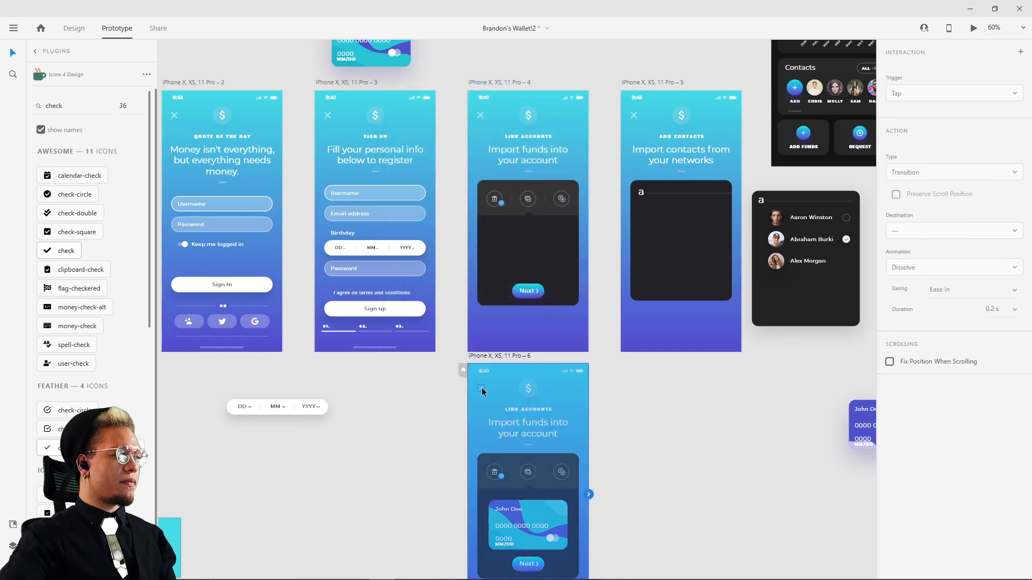
click(482, 388)
drag(485, 391, 494, 224)
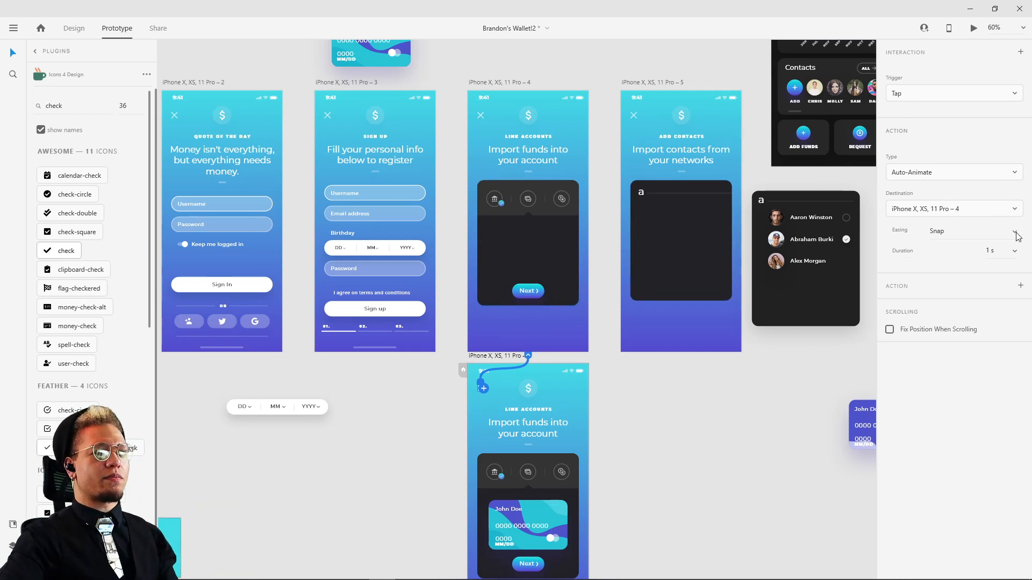
Step: Preview the card animation again from the original Link Accounts artboard, iPhone X, XS, 11 Pro – 4, and close the preview
click(491, 82)
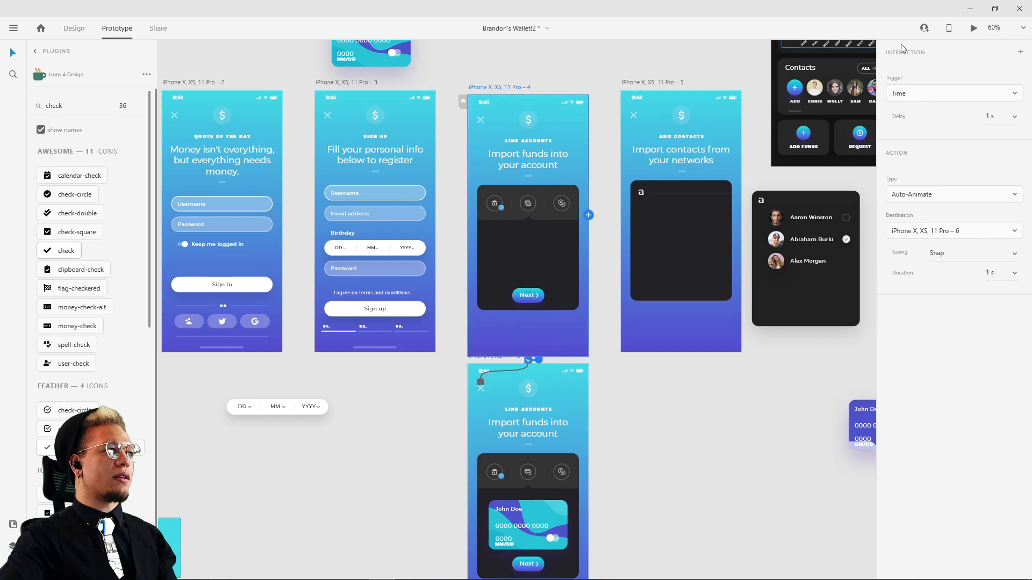
click(973, 28)
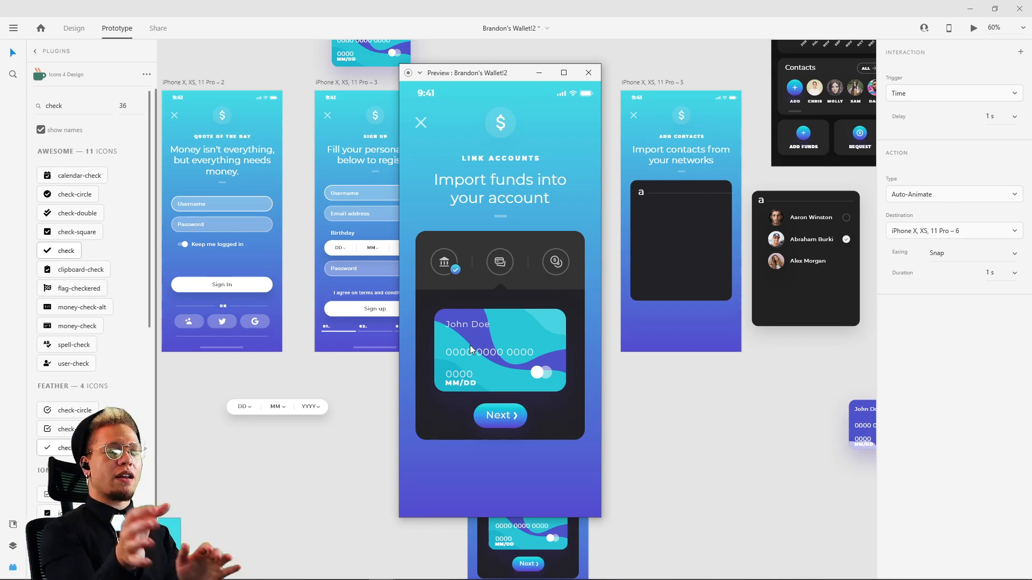
click(588, 73)
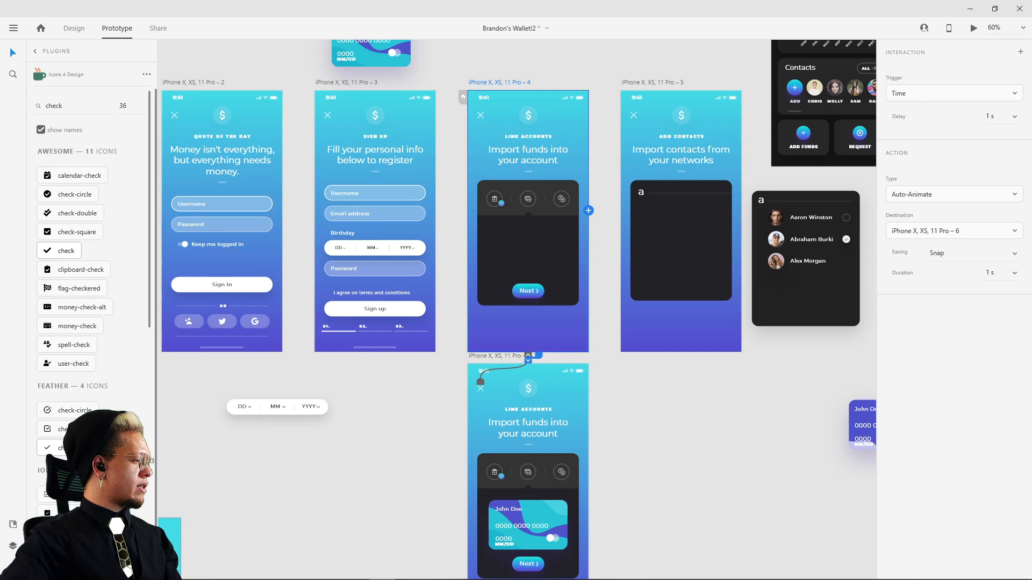
click(704, 437)
drag(736, 422, 727, 426)
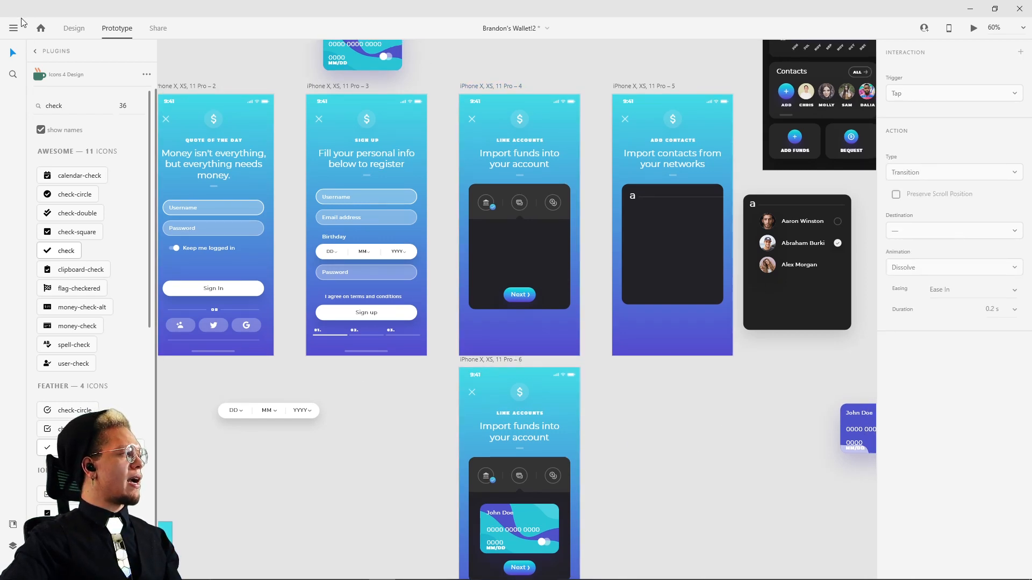
click(13, 30)
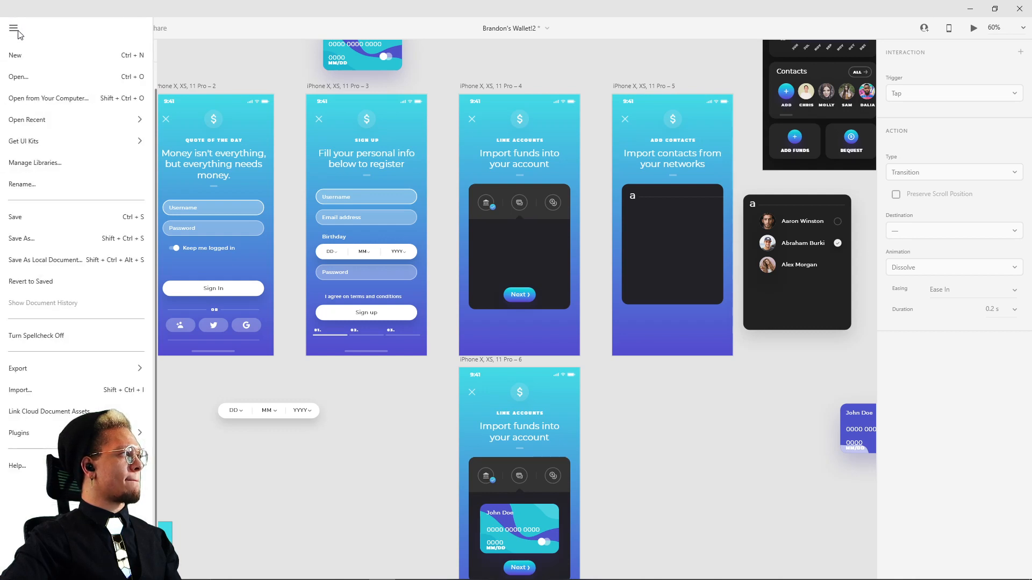
click(16, 76)
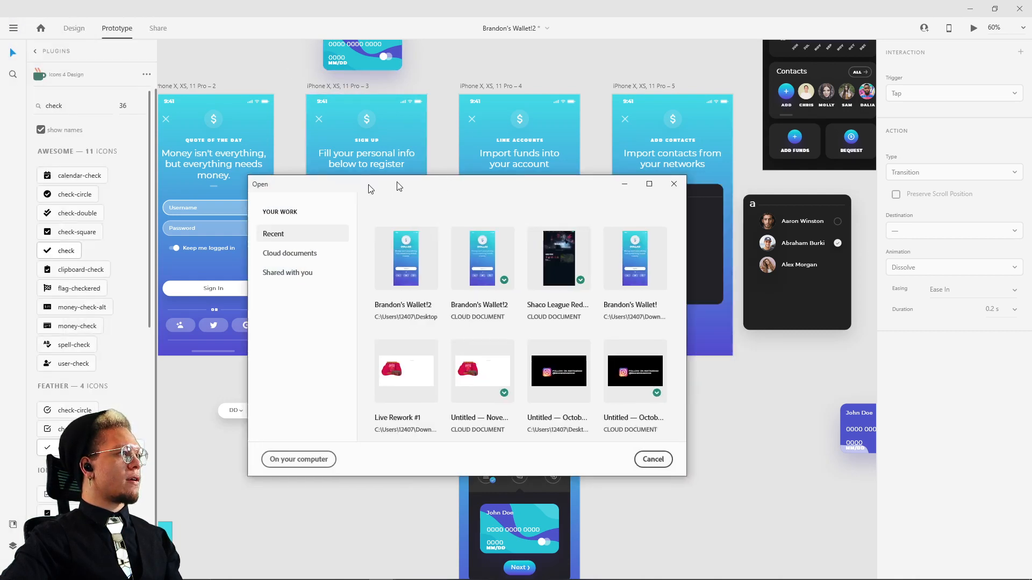
key(Escape)
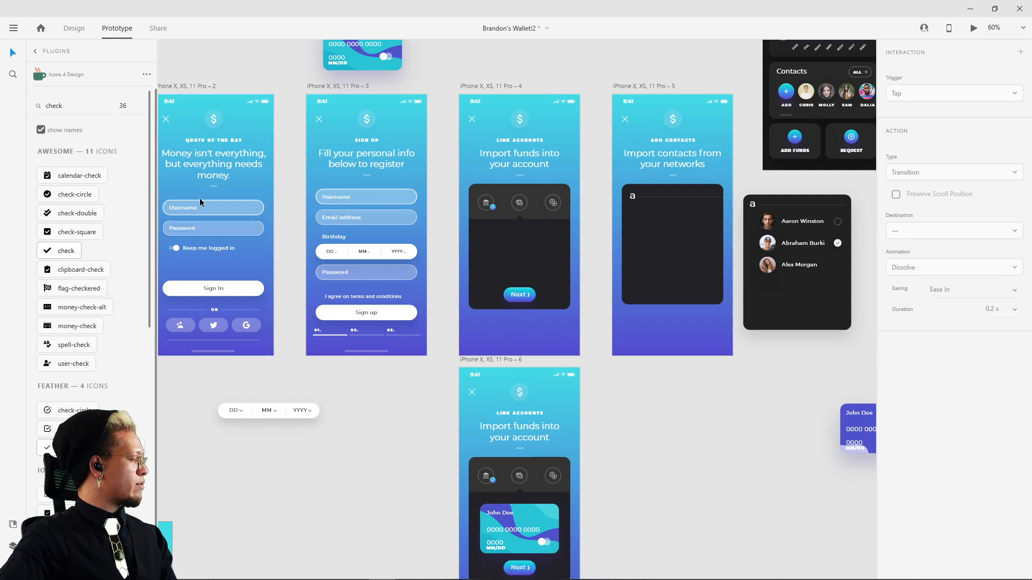
Step: Open the 3d Transform! document and maximize its window
click(15, 29)
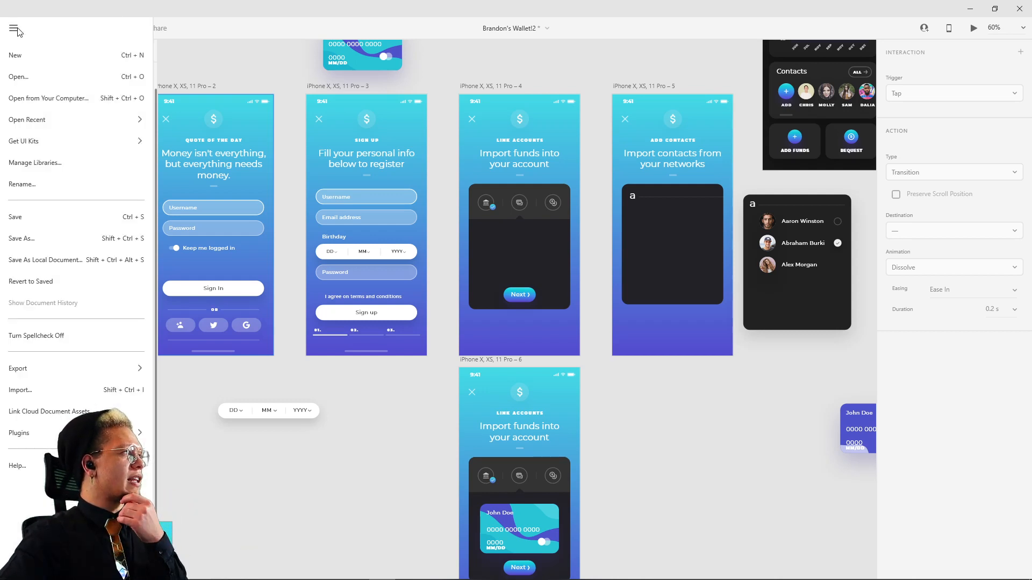
click(24, 78)
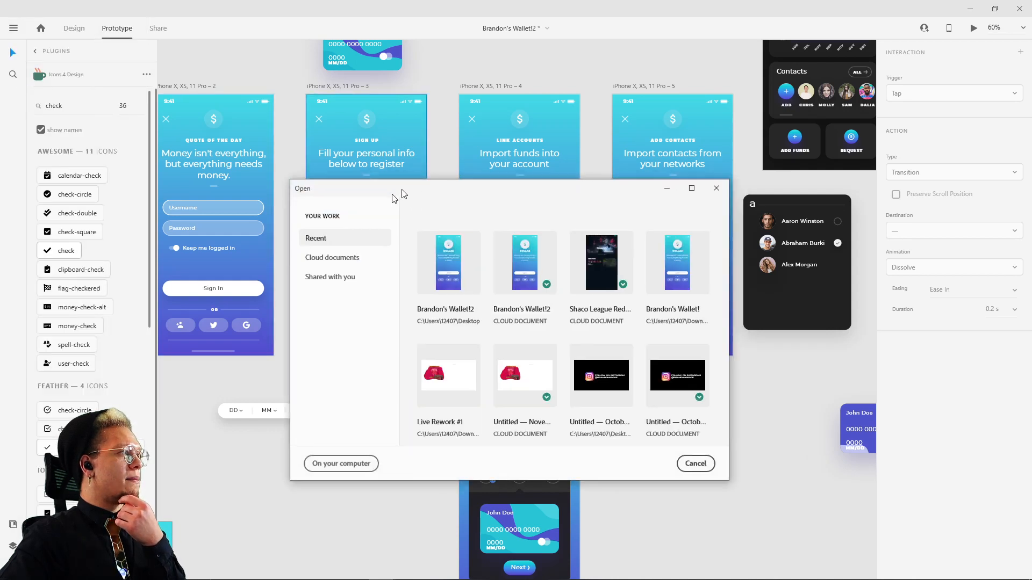
key(Escape)
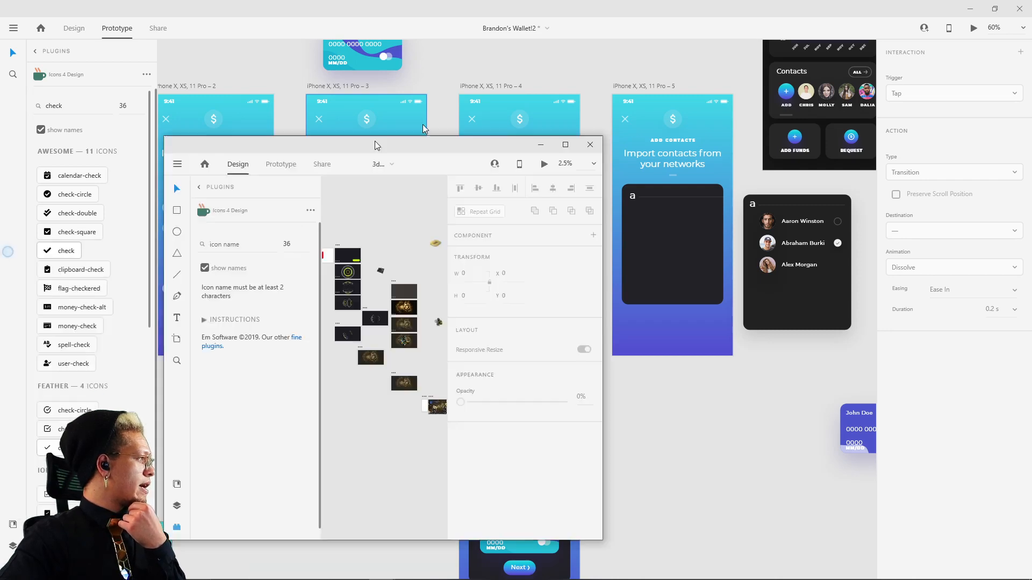
drag(375, 142, 403, 37)
double_click(403, 38)
Step: Preview the ring animation starting from the Web 1920 – 8 artboard, play it through, and close the preview
scroll(596, 268, up, 10)
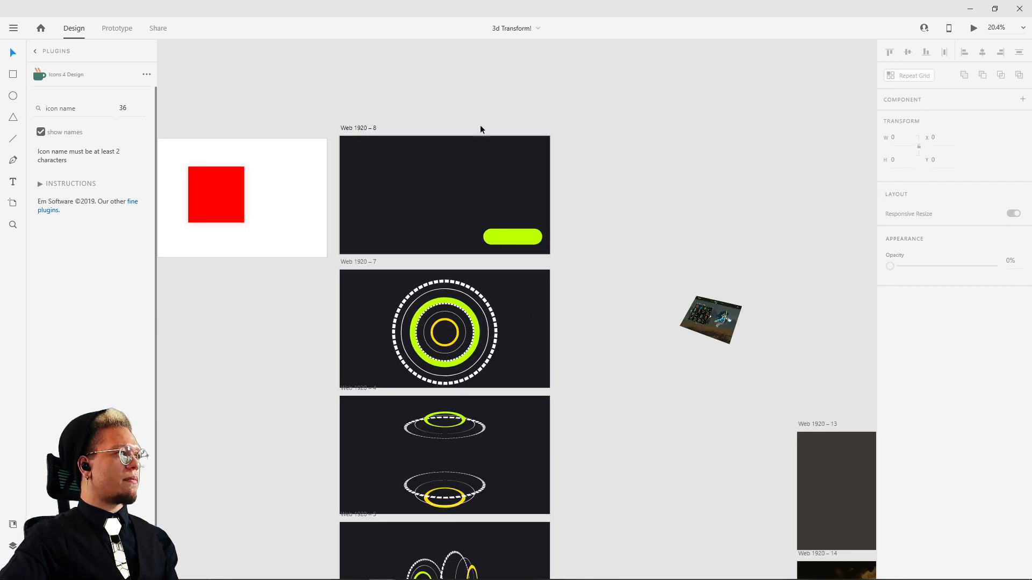
click(366, 128)
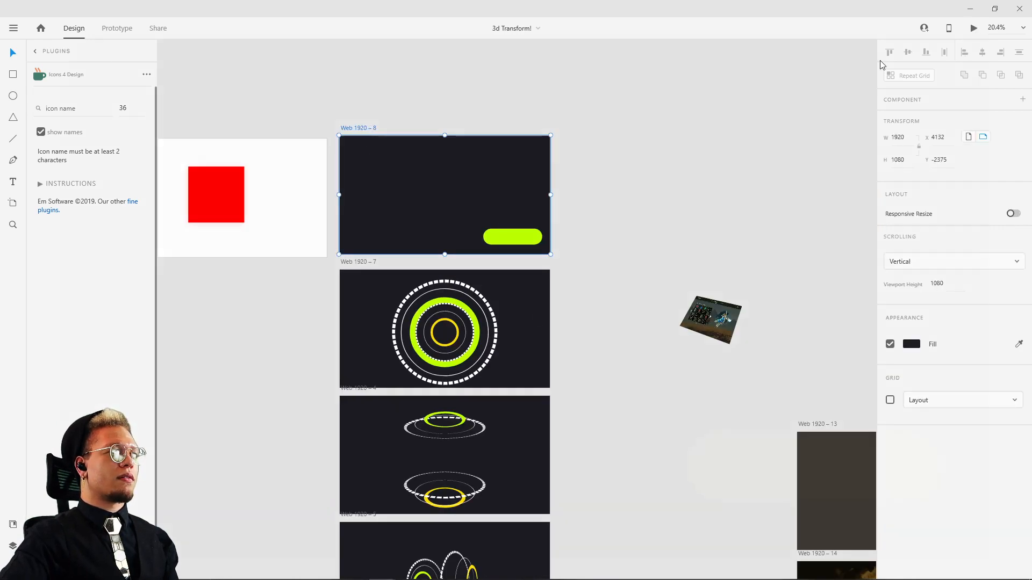
key(ctrl+Return)
click(833, 491)
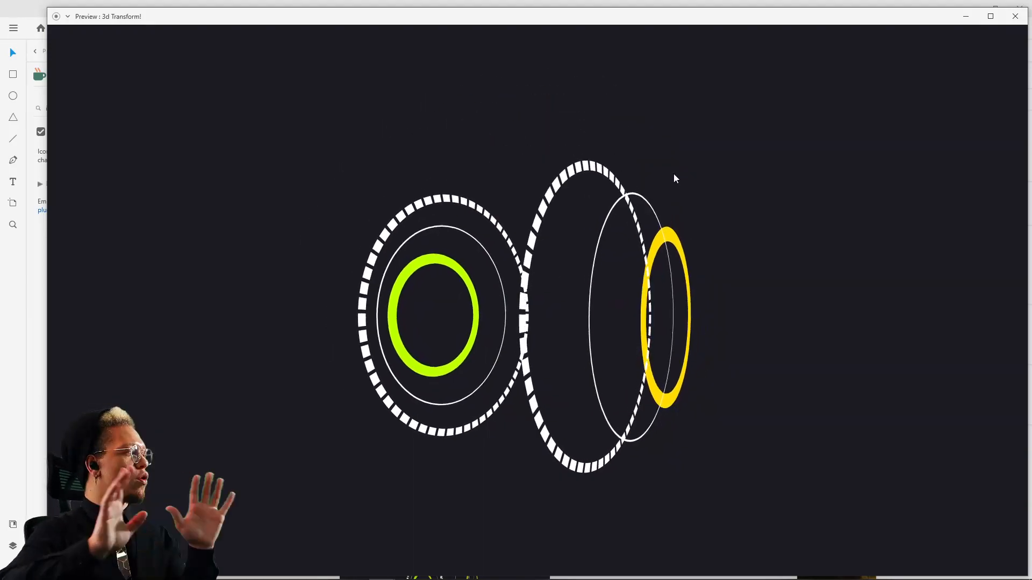
click(1019, 17)
Step: Look through the other artboards and find the dashboard designer's contact card and Behance link beside the game dashboard artwork
scroll(803, 314, down, 5)
scroll(727, 168, right, 10)
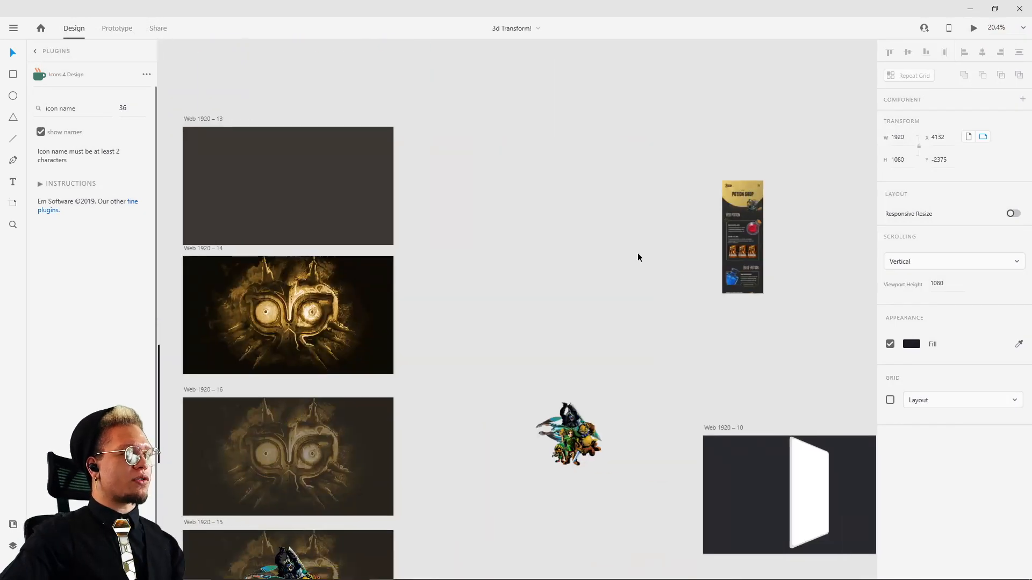
scroll(682, 267, down, 4)
drag(774, 265, 380, 177)
drag(546, 291, 565, 187)
scroll(534, 350, up, 2)
scroll(534, 350, up, 8)
click(503, 325)
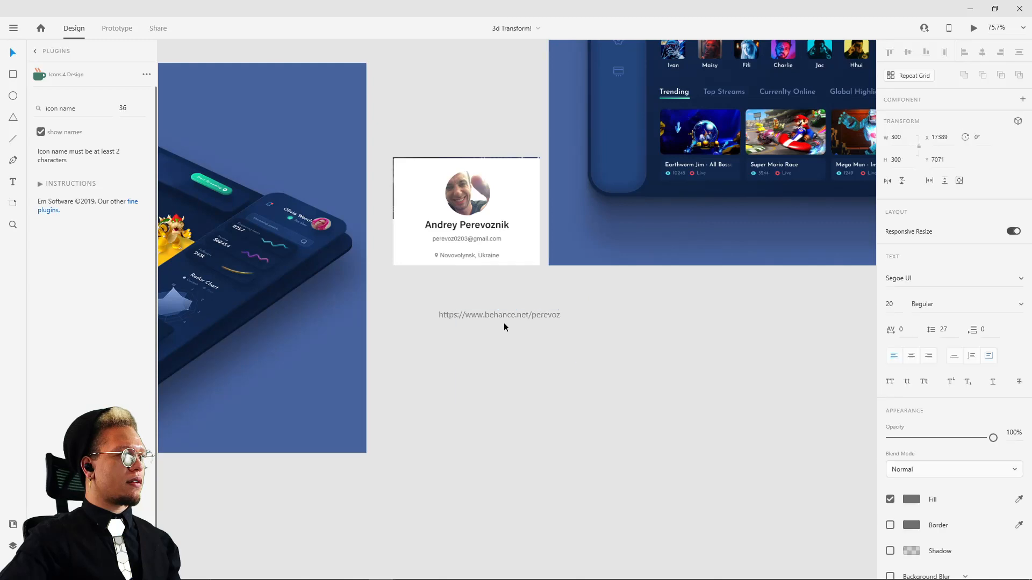
scroll(498, 330, up, 5)
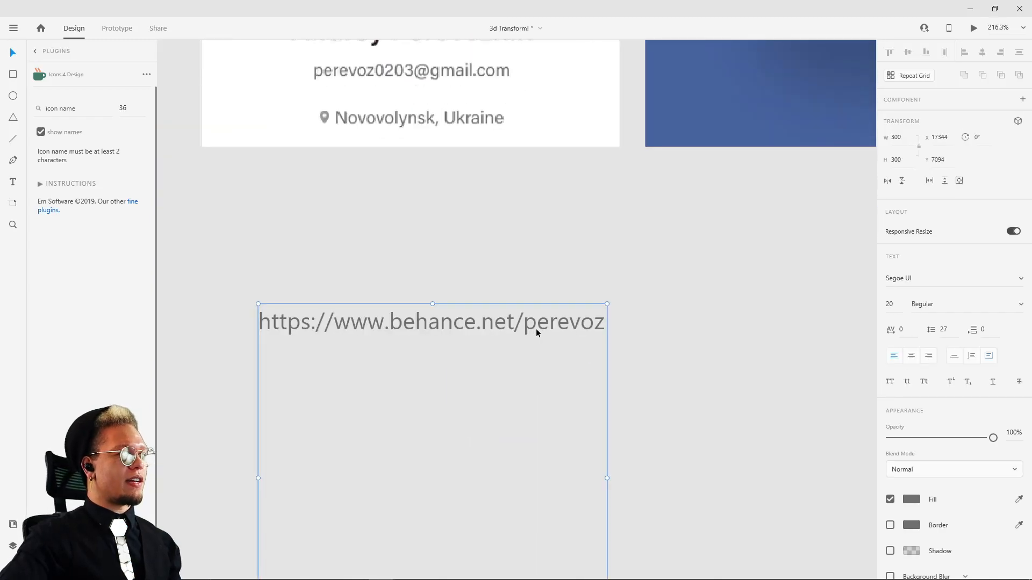
Step: Highlight the profile name at the end of the designer's Behance link, then leave text editing
double_click(535, 329)
click(525, 330)
drag(526, 330, 635, 320)
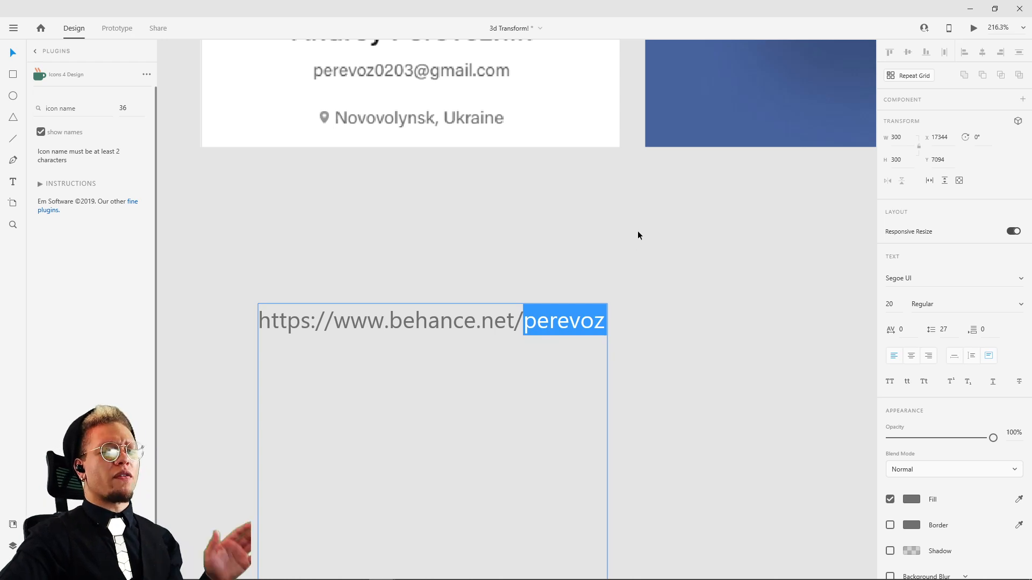
key(Escape)
Step: Preview the game dashboard's 3D animation from the Web 1920 – 11 artboard, trigger its tilt, and close the preview
scroll(475, 239, down, 7)
scroll(487, 301, down, 4)
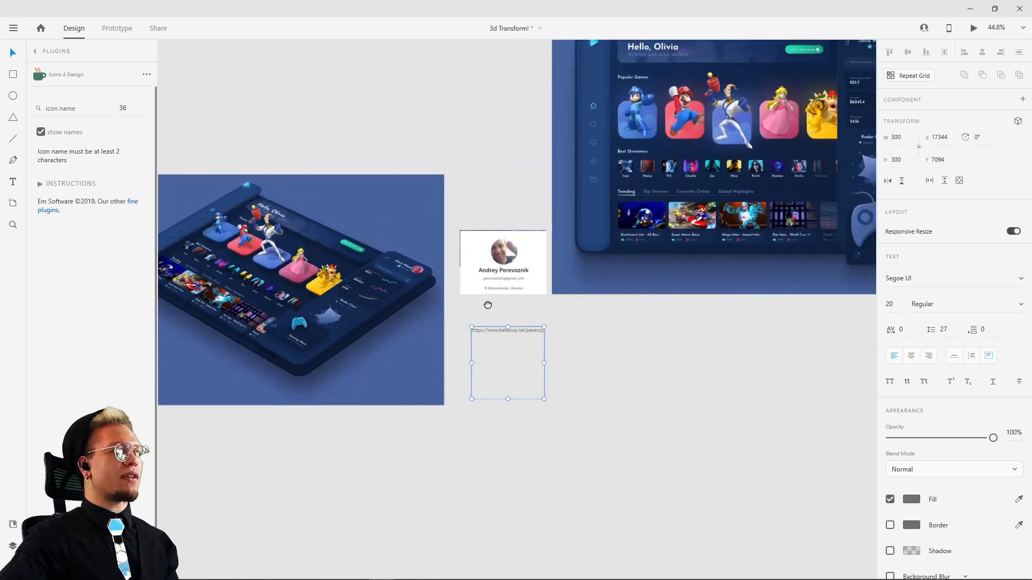
drag(316, 214, 480, 327)
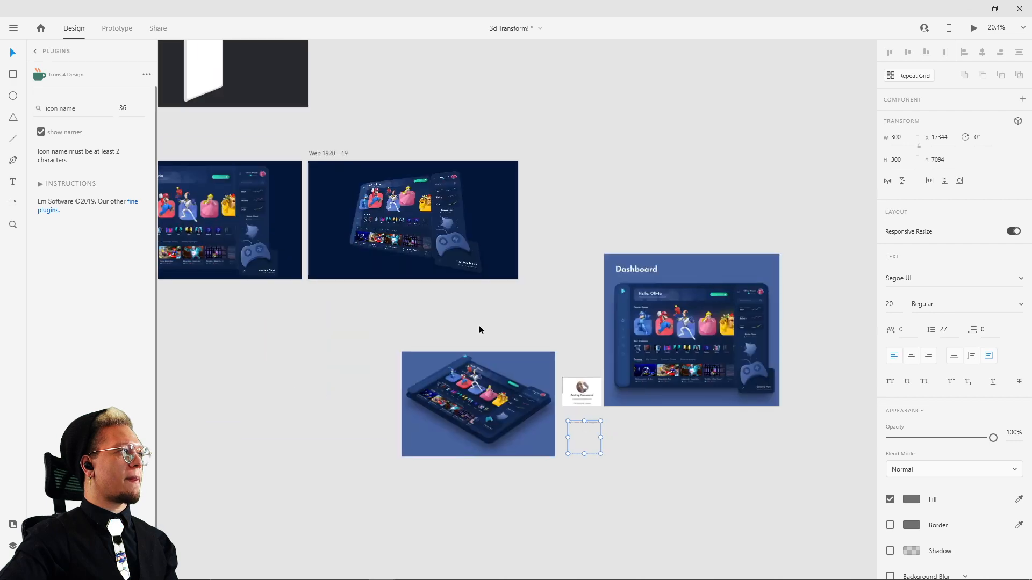
drag(388, 269, 647, 338)
click(369, 223)
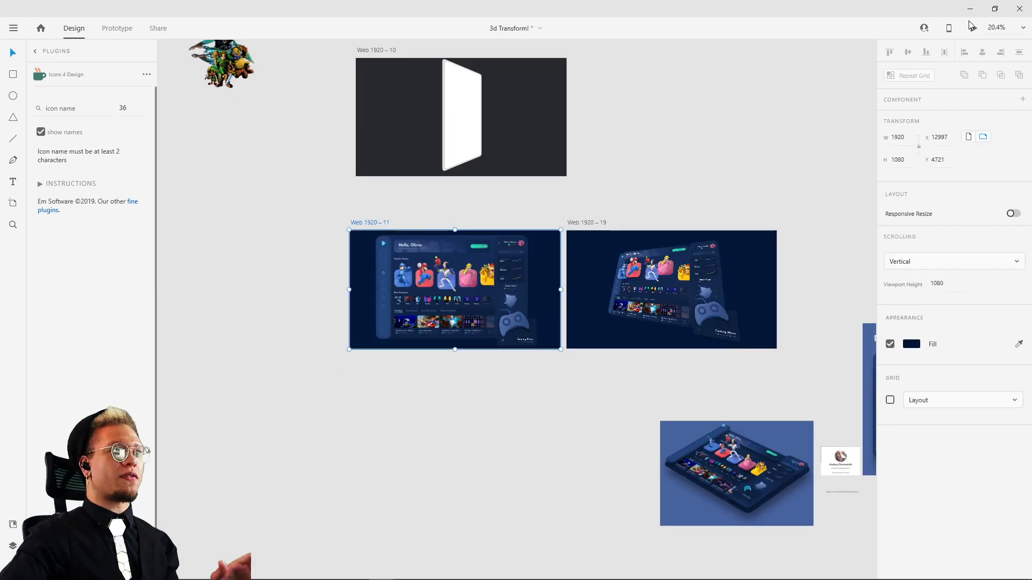
click(974, 29)
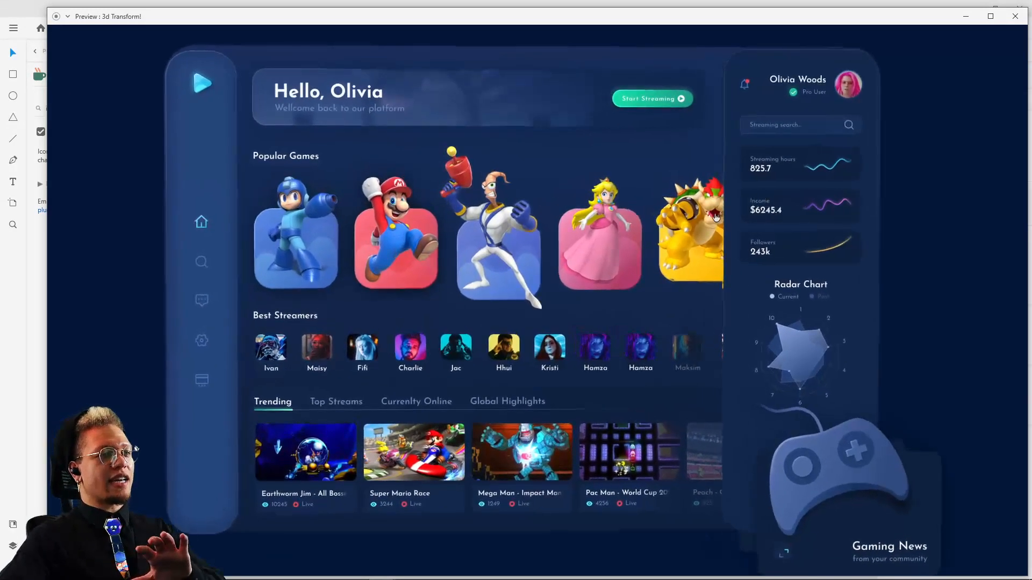
click(632, 215)
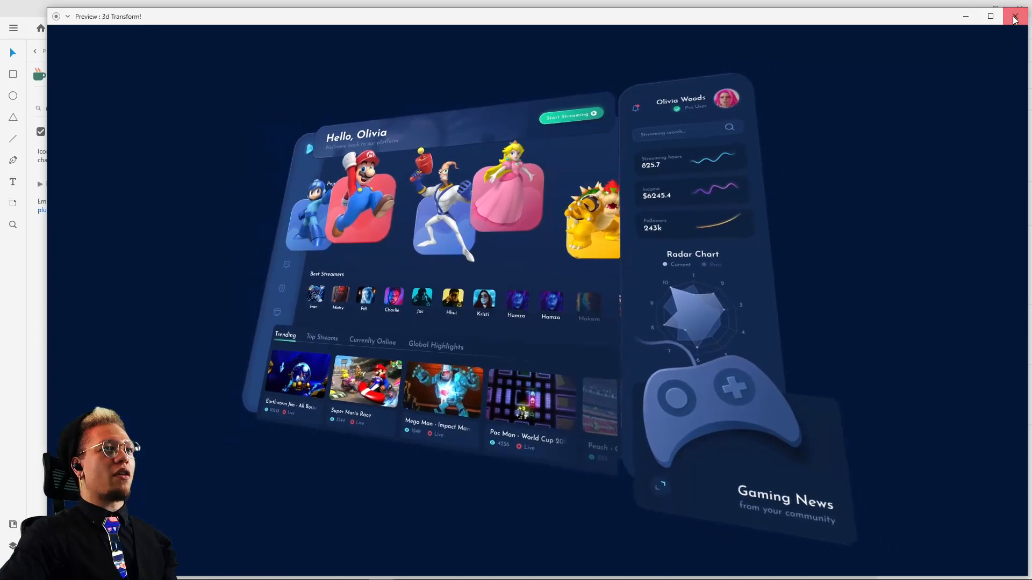
click(1014, 16)
Step: Close the 3d Transform! document without saving its changes
drag(908, 15, 701, 76)
click(819, 72)
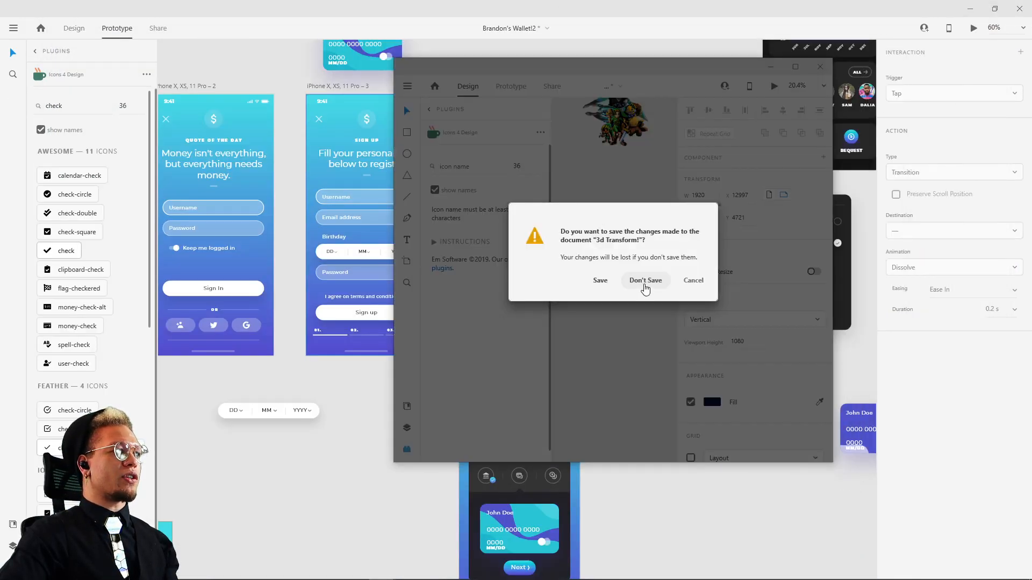
click(647, 281)
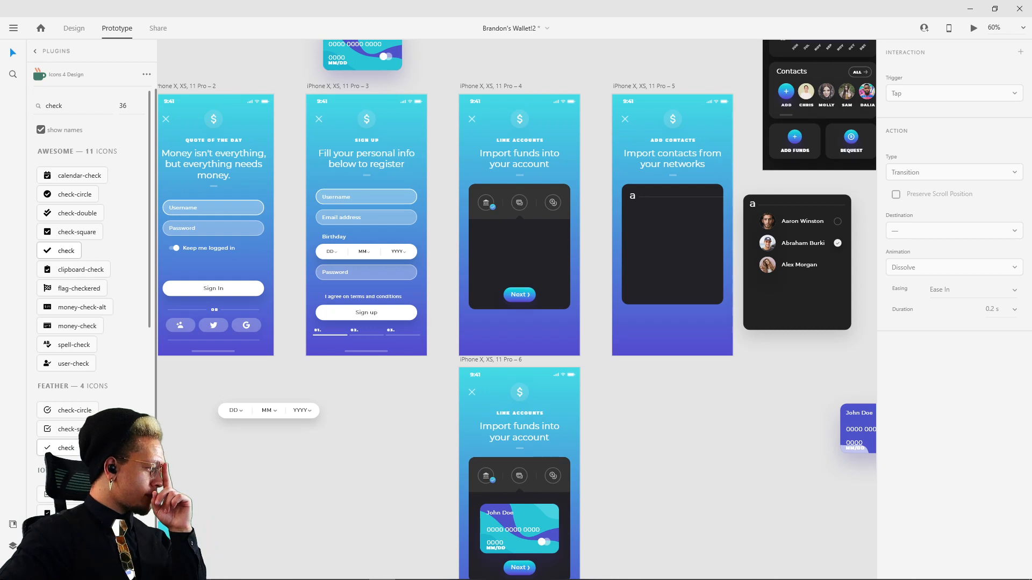
Step: Examine the unfinished Add Contacts screen alongside the loose contact list and credit card panels and the finished screens above
drag(752, 418, 673, 429)
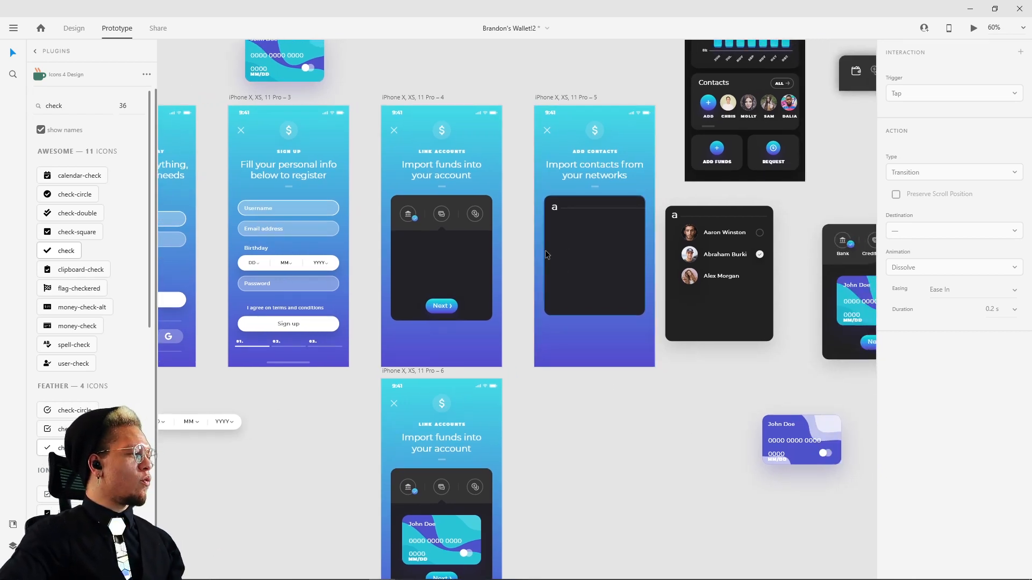
scroll(541, 259, up, 2)
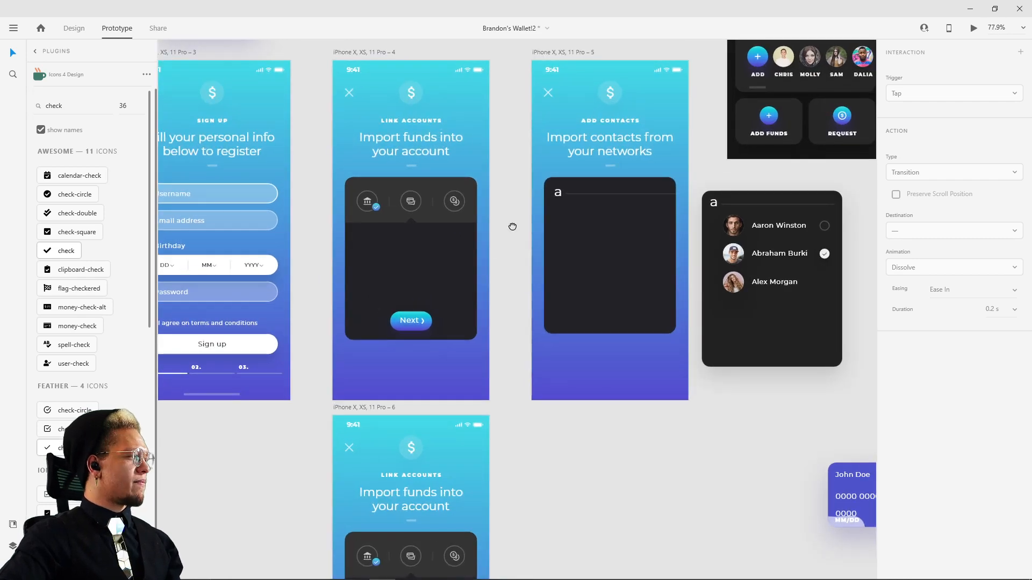
drag(511, 226, 542, 353)
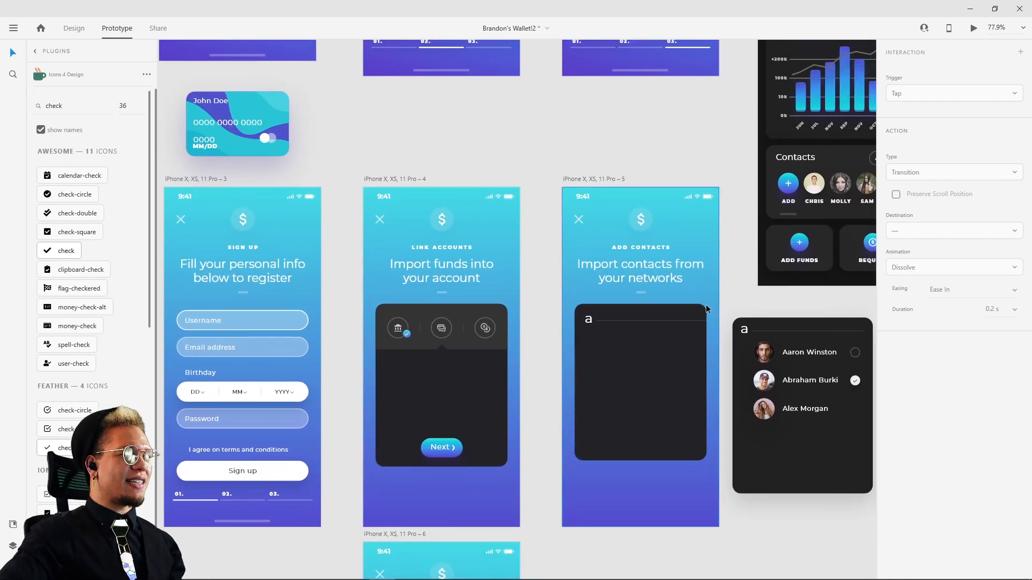
drag(618, 368, 364, 337)
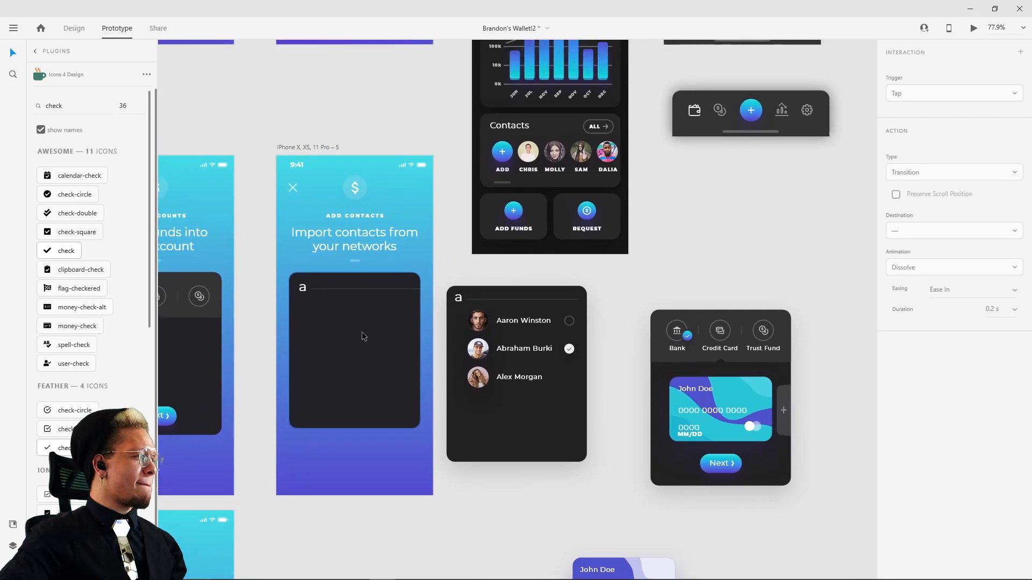
drag(525, 322, 592, 302)
drag(645, 371, 608, 441)
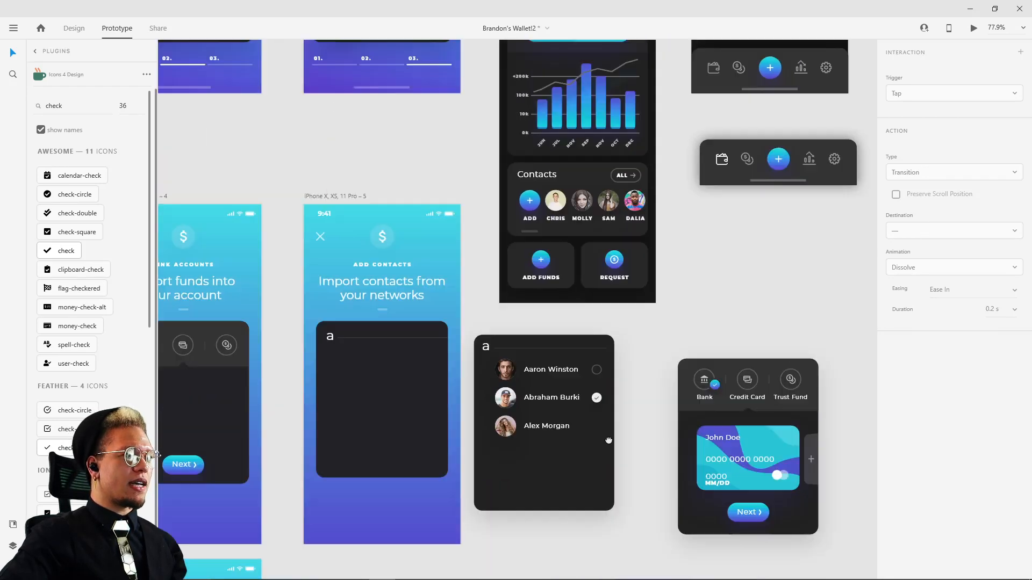
drag(681, 279, 598, 470)
scroll(596, 470, down, 3)
scroll(577, 525, up, 3)
drag(628, 436, 742, 255)
Step: Switch to design mode and delete the unfinished contact panel from the iPhone X, XS, 11 Pro – 5 artboard
click(401, 360)
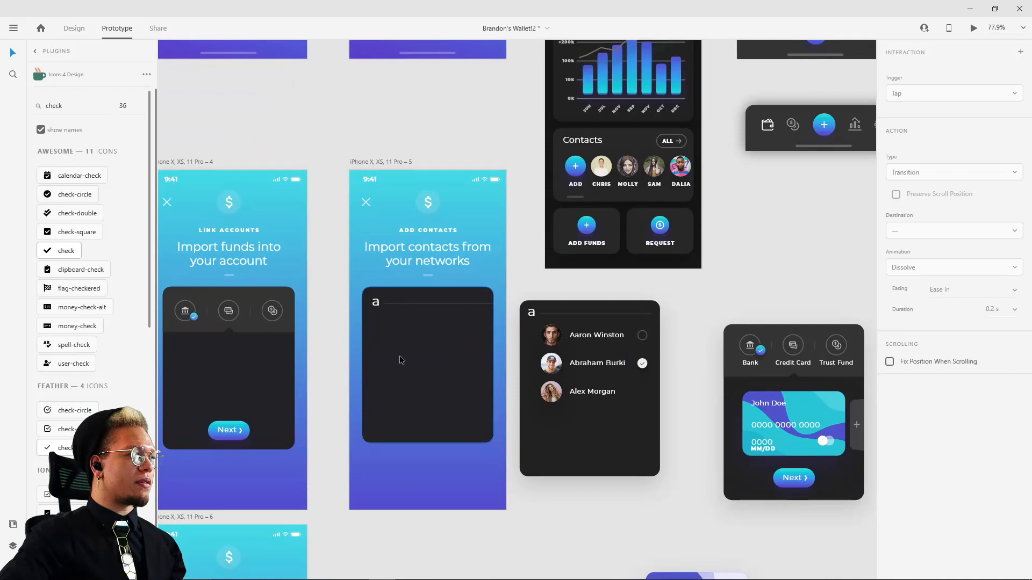
click(67, 28)
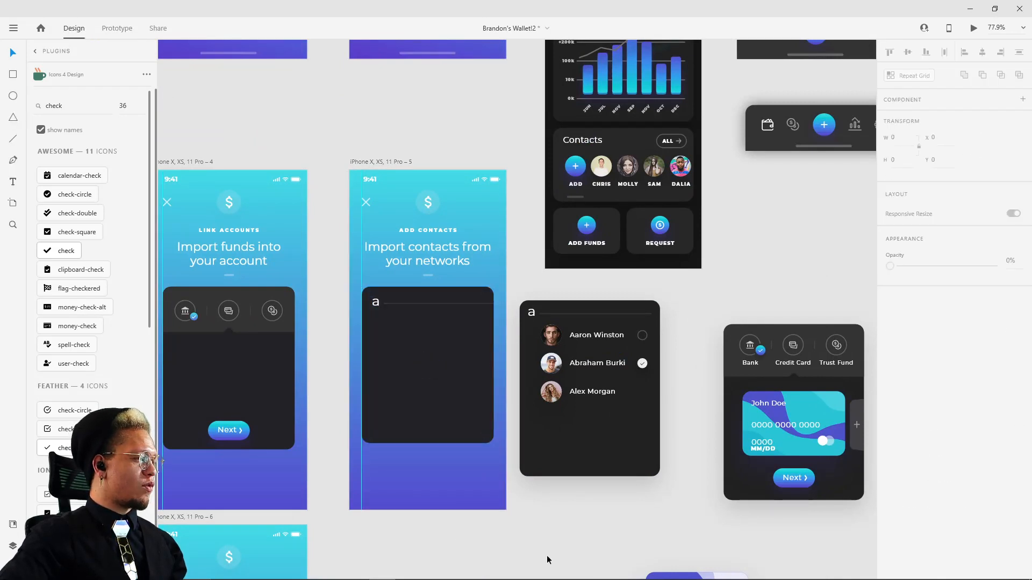
shift+click(374, 303)
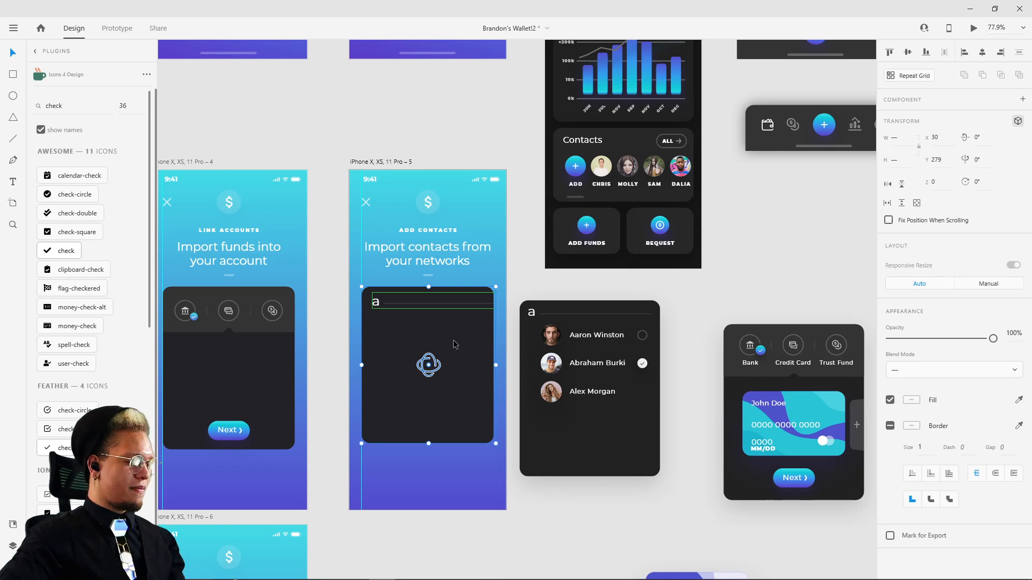
key(Delete)
Step: Copy the finished contact list panel from New account #3 onto the iPhone X, XS, 11 Pro – 5 artboard at about X 20, Y 276
scroll(529, 292, up, 5)
scroll(528, 291, left, 1)
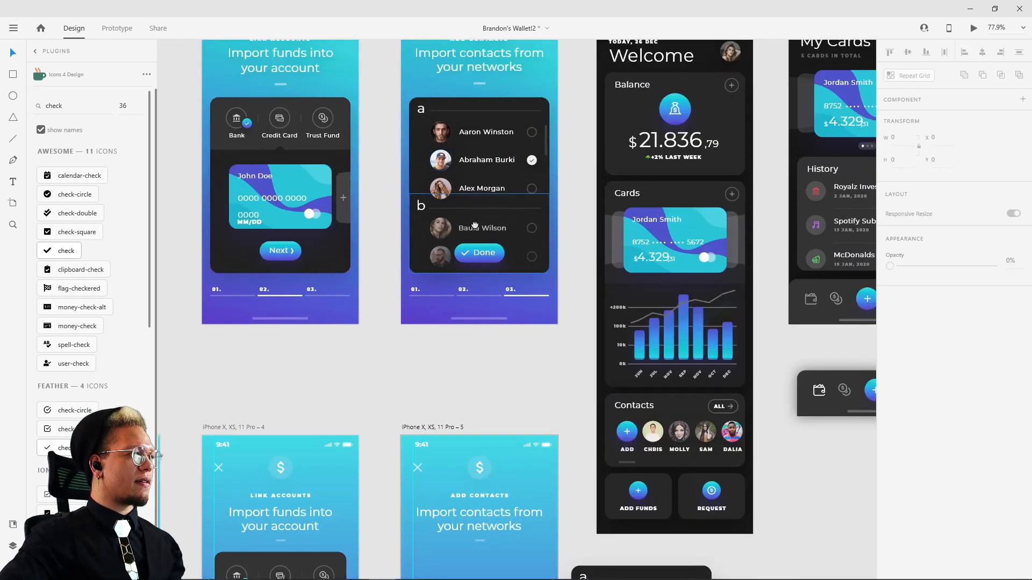
scroll(474, 225, up, 2)
scroll(474, 225, left, 1)
drag(610, 177, 440, 352)
scroll(549, 382, down, 3)
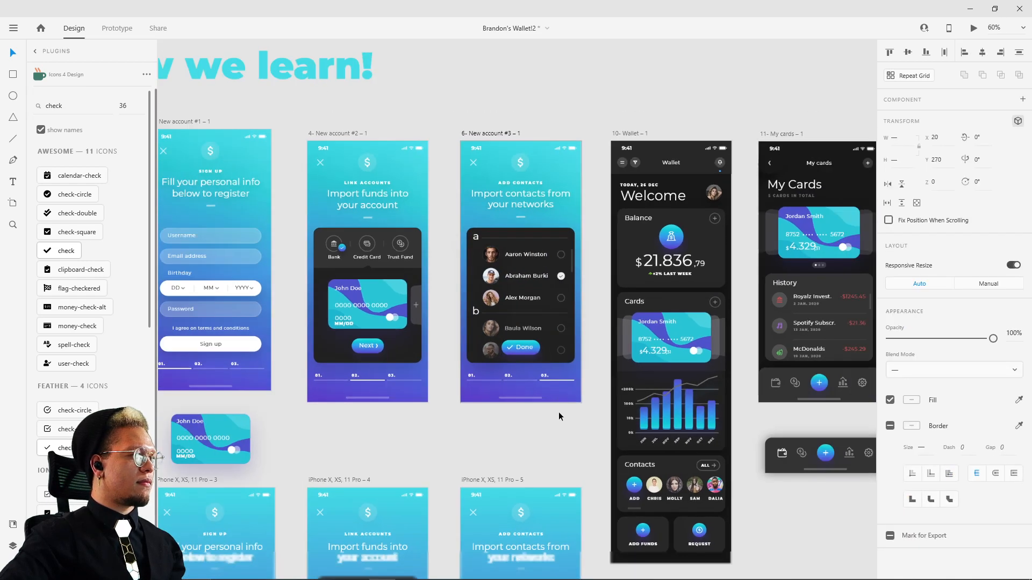
drag(558, 420, 542, 209)
drag(505, 132, 508, 479)
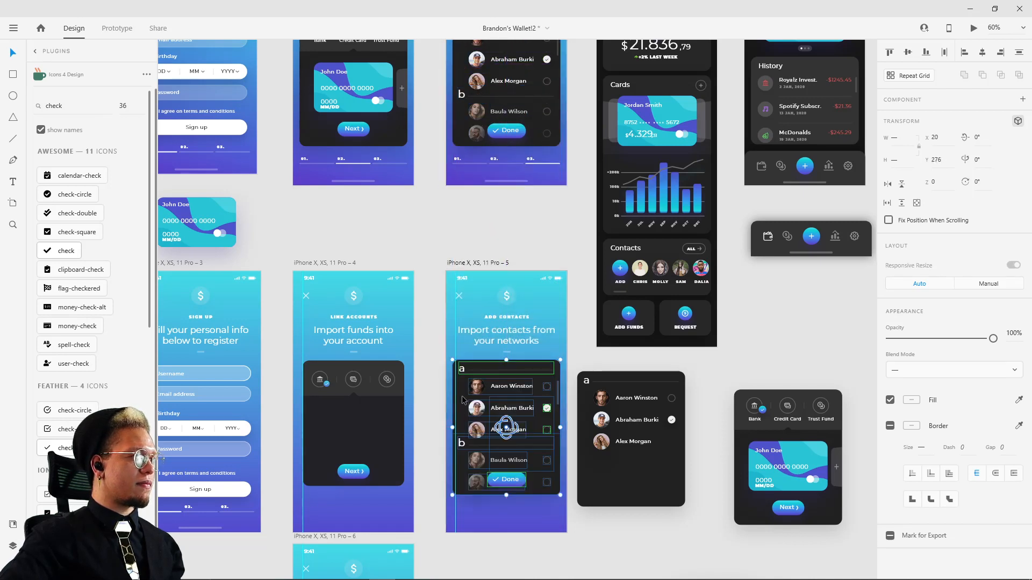
Step: Lower the contact list panel on Add Contacts so its top edge lines up with the Link Accounts panel at Y 279
click(574, 362)
scroll(429, 367, up, 5)
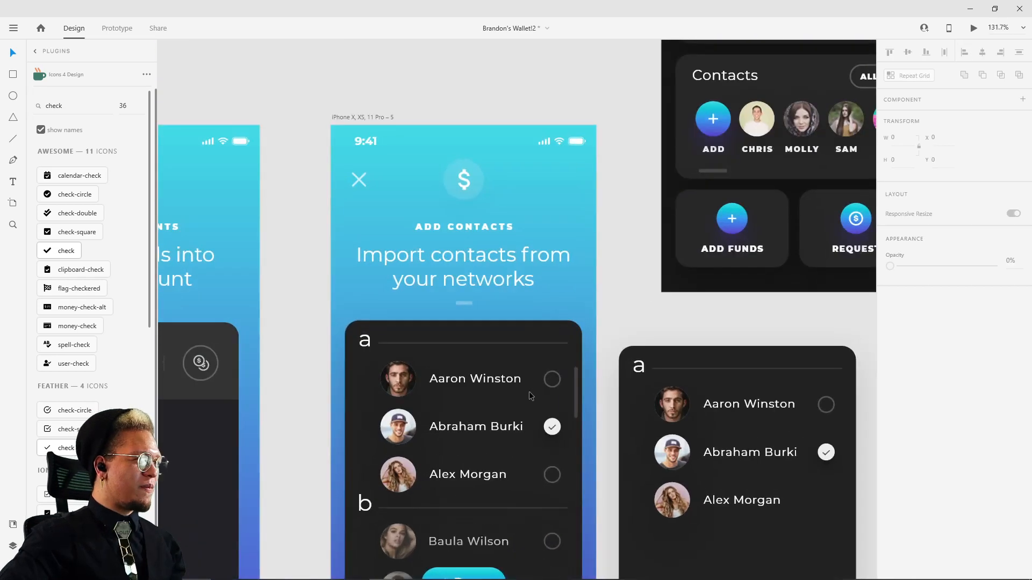
click(255, 262)
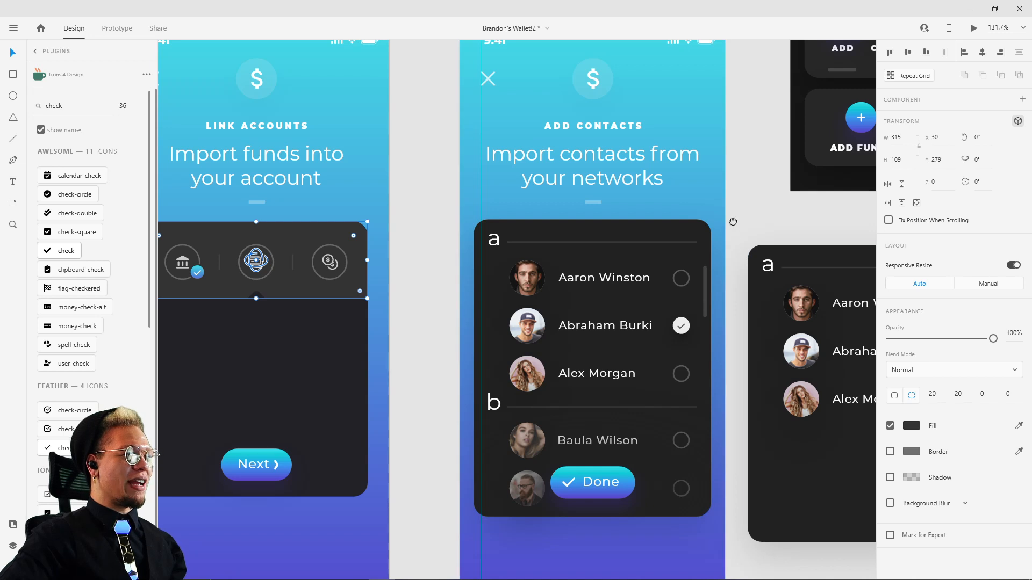
scroll(730, 203, down, 1)
drag(731, 203, 459, 479)
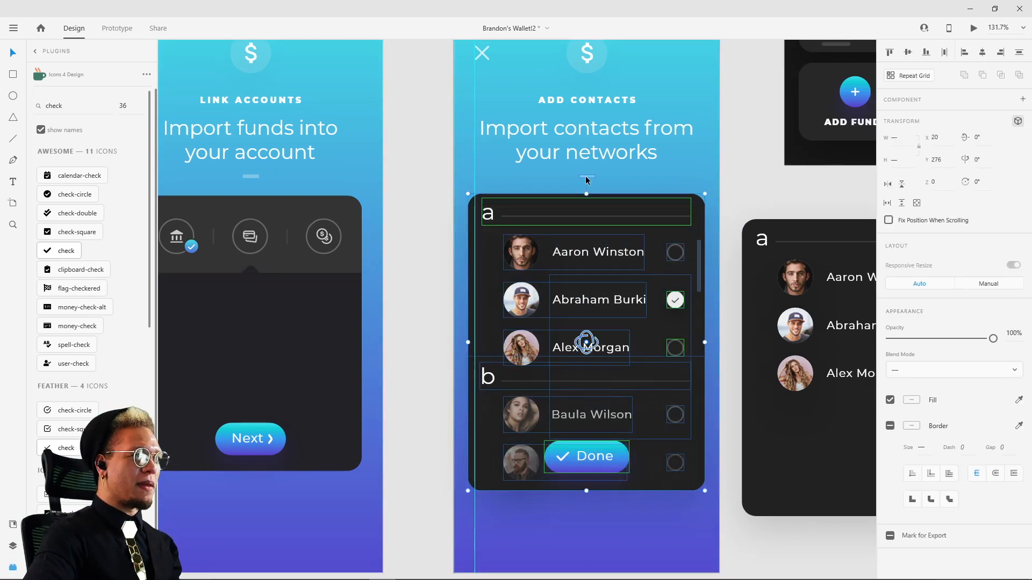
drag(586, 179, 586, 180)
click(778, 174)
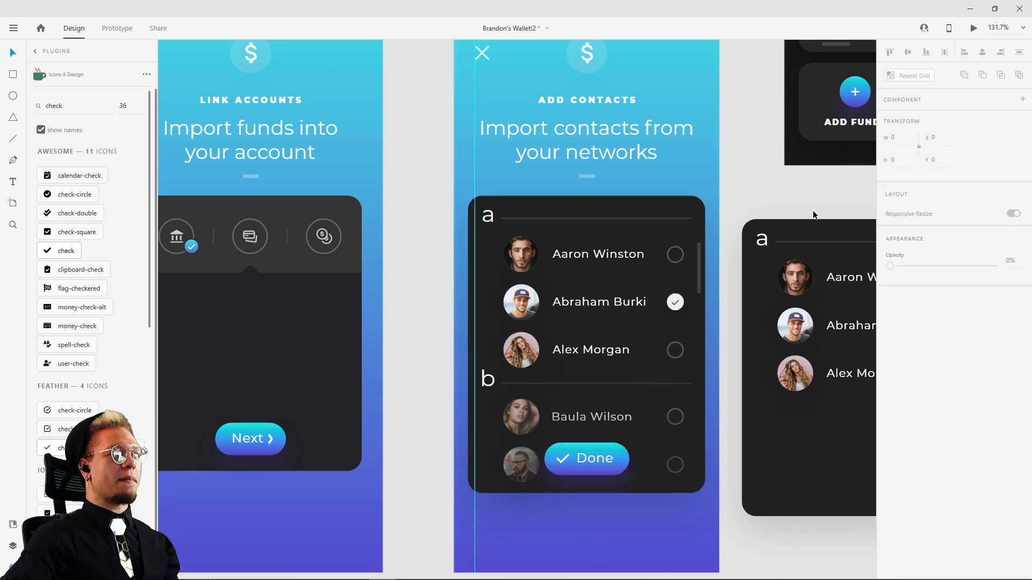
Step: Turn off 3D transforms for the contact list's "a" heading row and check the contact rows and Done button
click(592, 215)
key(ctrl+shift+g)
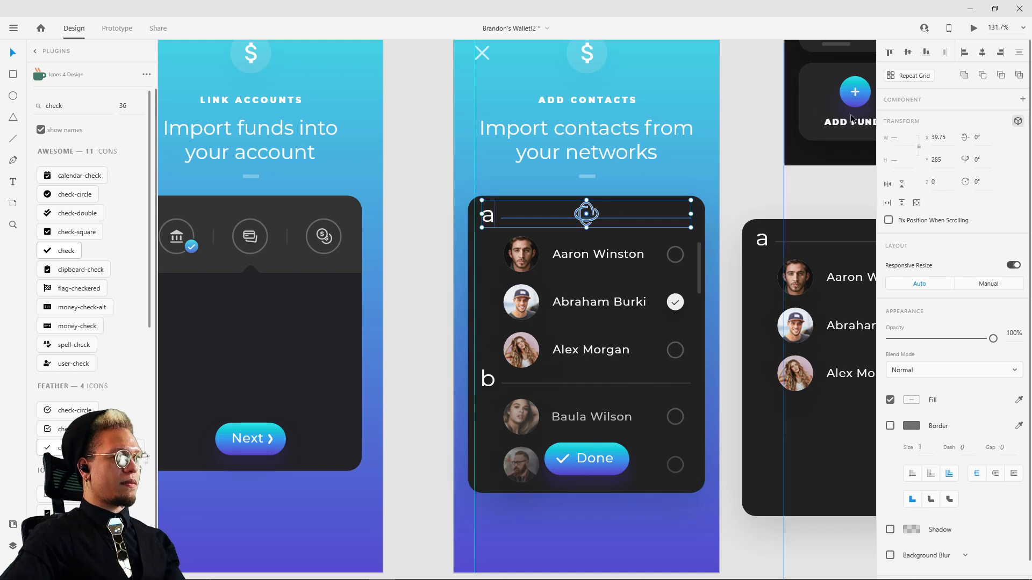
click(1018, 124)
key(ctrl+shift+g)
click(540, 264)
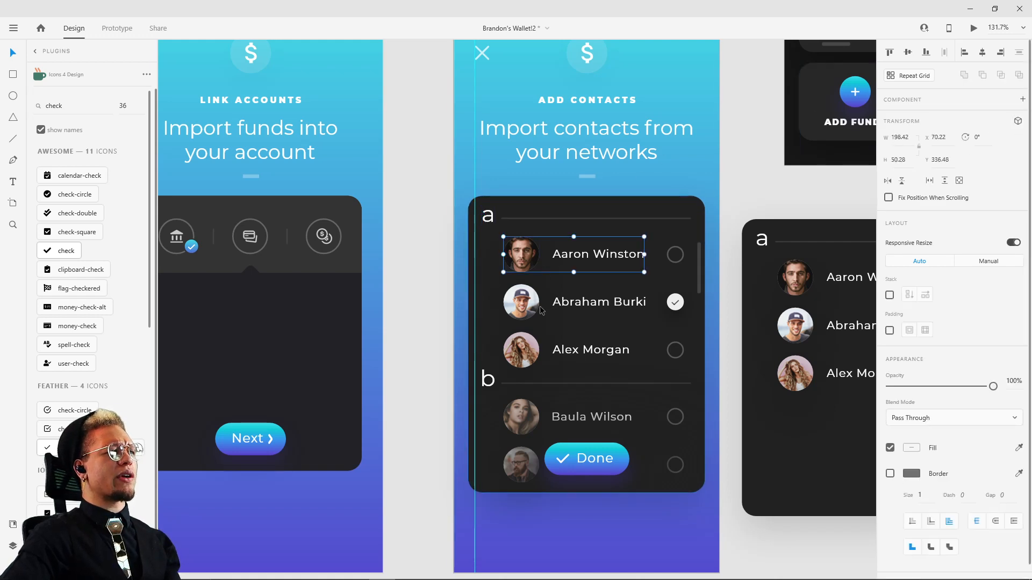
click(591, 302)
click(595, 471)
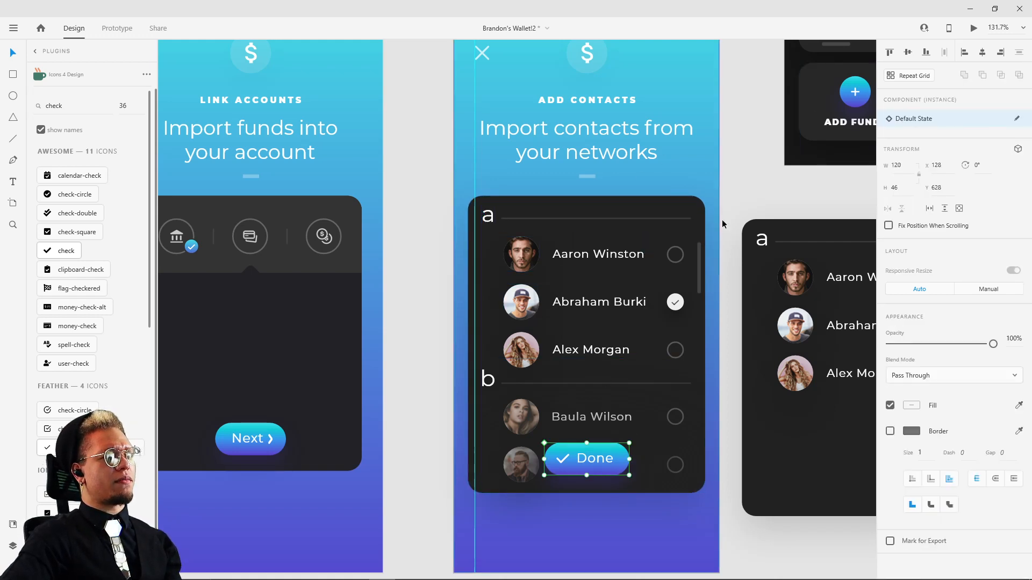
Step: Delete the loose contact list panel, the loose credit card panel and the purple card lying outside the artboards
drag(721, 220, 409, 219)
scroll(449, 198, down, 3)
scroll(449, 128, down, 4)
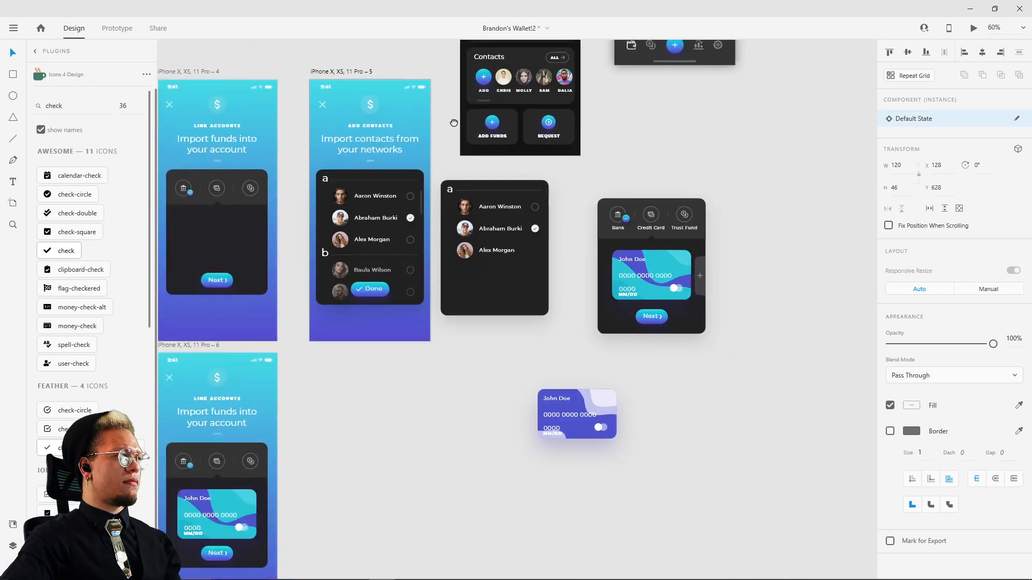
drag(376, 335, 502, 507)
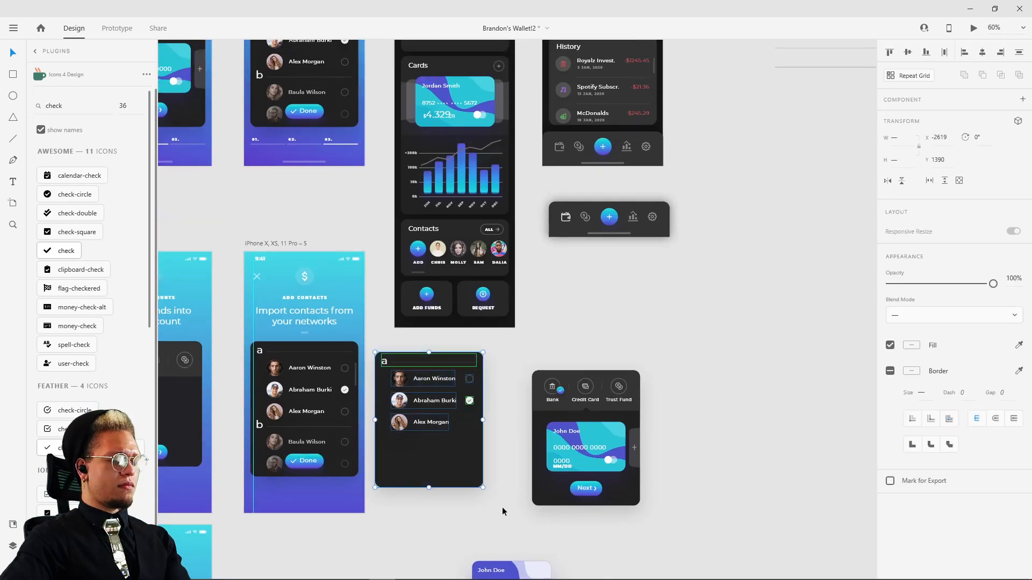
key(Delete)
scroll(501, 507, down, 3)
drag(441, 245, 700, 530)
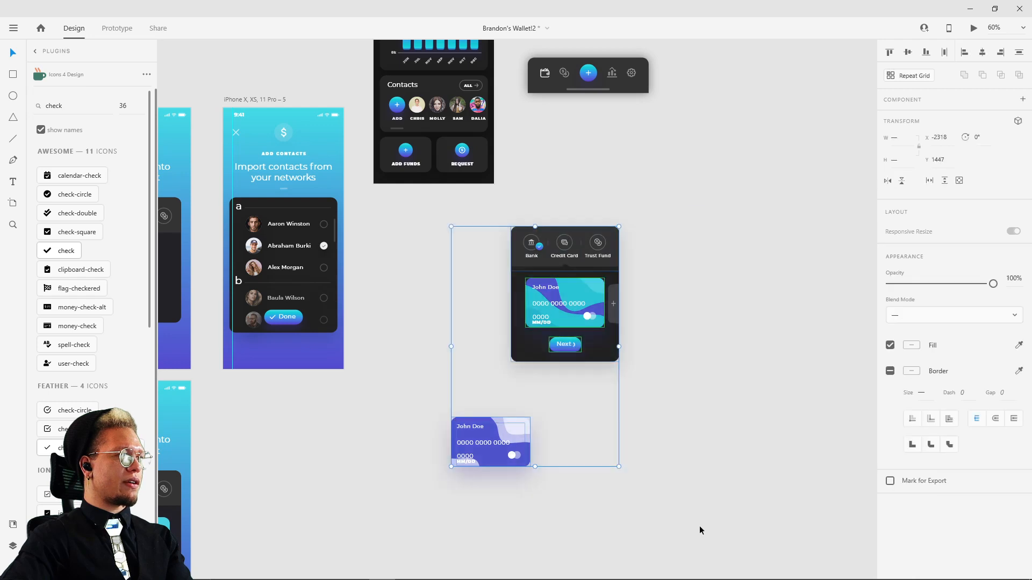
key(Delete)
Step: Try to move the Wallet and My cards artboards a little away from the onboarding screens
scroll(585, 268, down, 5)
scroll(521, 454, up, 3)
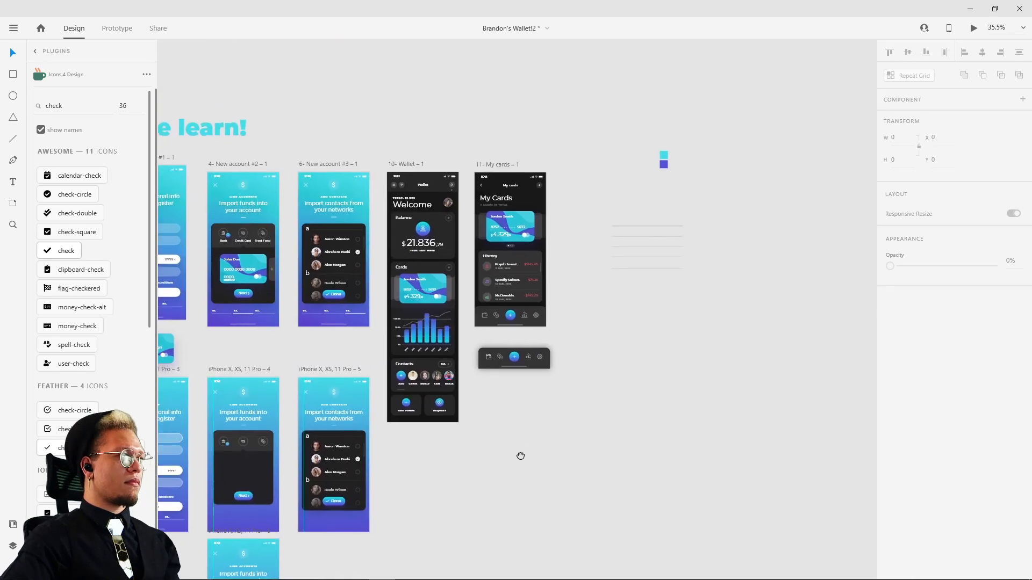
click(492, 164)
shift+click(424, 165)
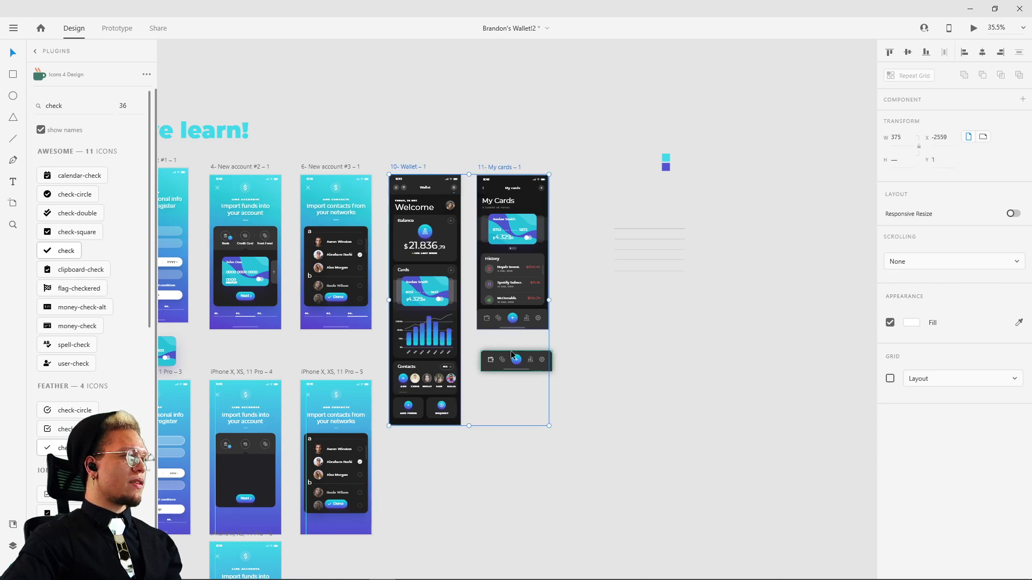
drag(578, 131, 382, 459)
drag(399, 164, 441, 164)
key(ctrl+z)
click(673, 401)
Step: Move the loose navigation bar beside the colour swatches, and shift the Wallet and My cards artboards to about X -2401, Y -369
drag(508, 371, 583, 361)
drag(514, 361, 734, 144)
click(424, 173)
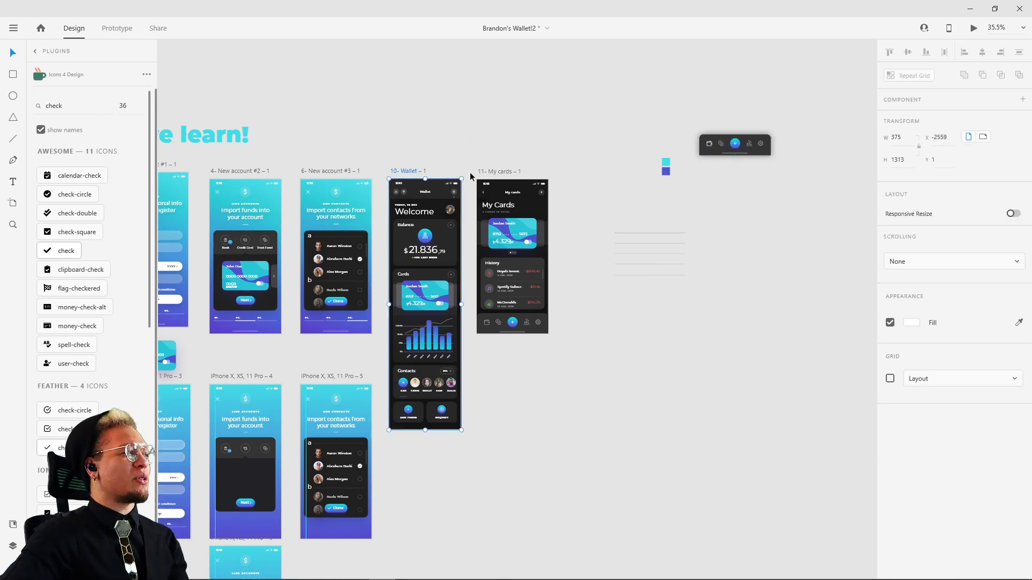
shift+click(495, 172)
drag(492, 174, 521, 99)
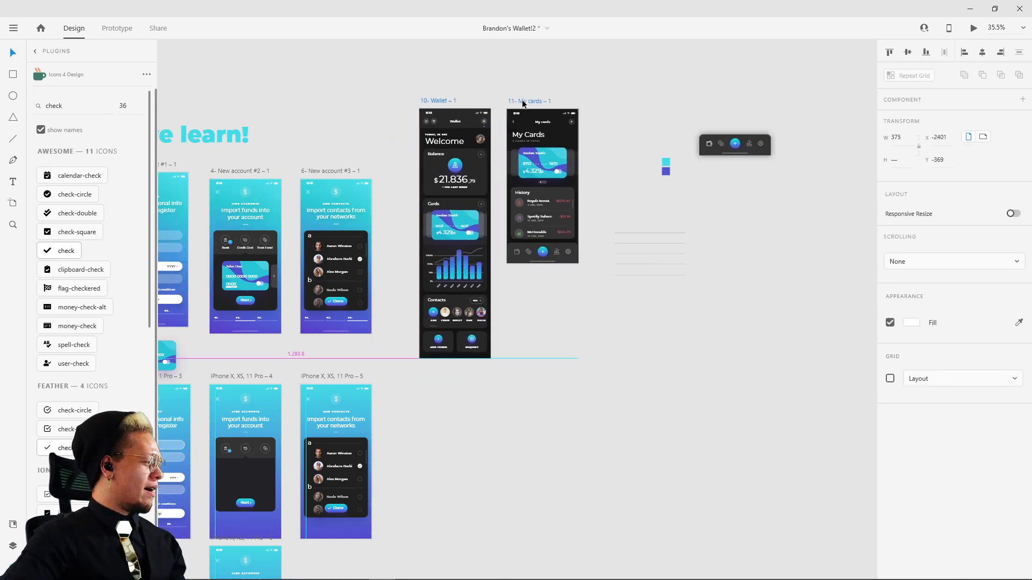
Step: Add a 375 × 812 iPhone X, XS, 11 Pro artboard and line it up below the Wallet artboard
click(579, 451)
drag(585, 449, 536, 379)
drag(506, 283, 463, 358)
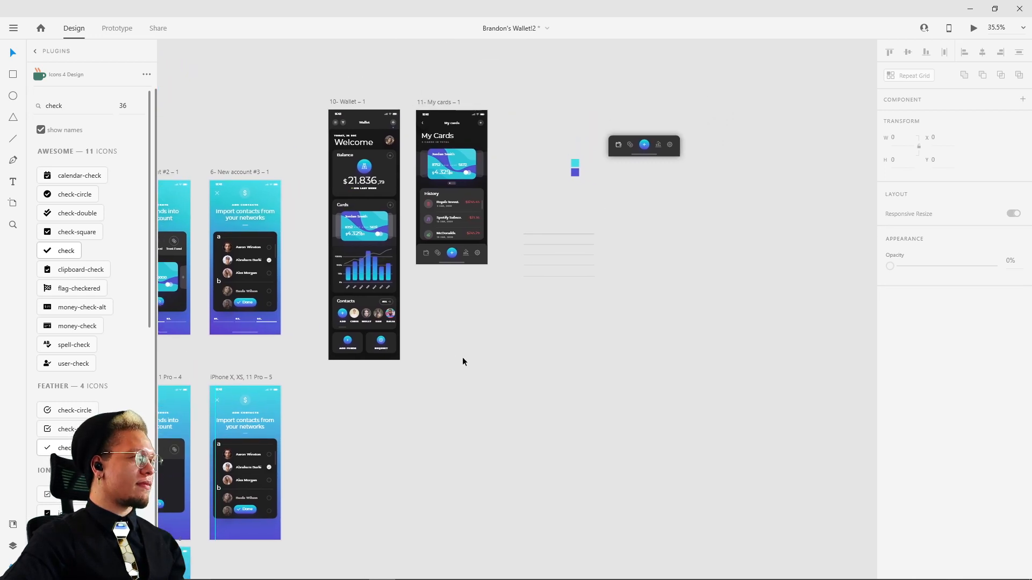
drag(495, 433, 591, 374)
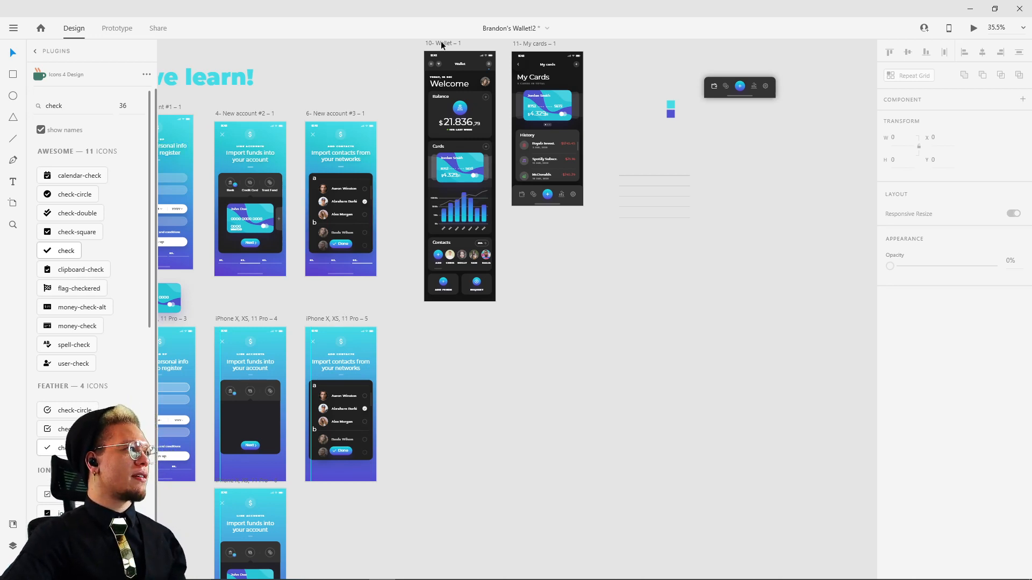
key(a)
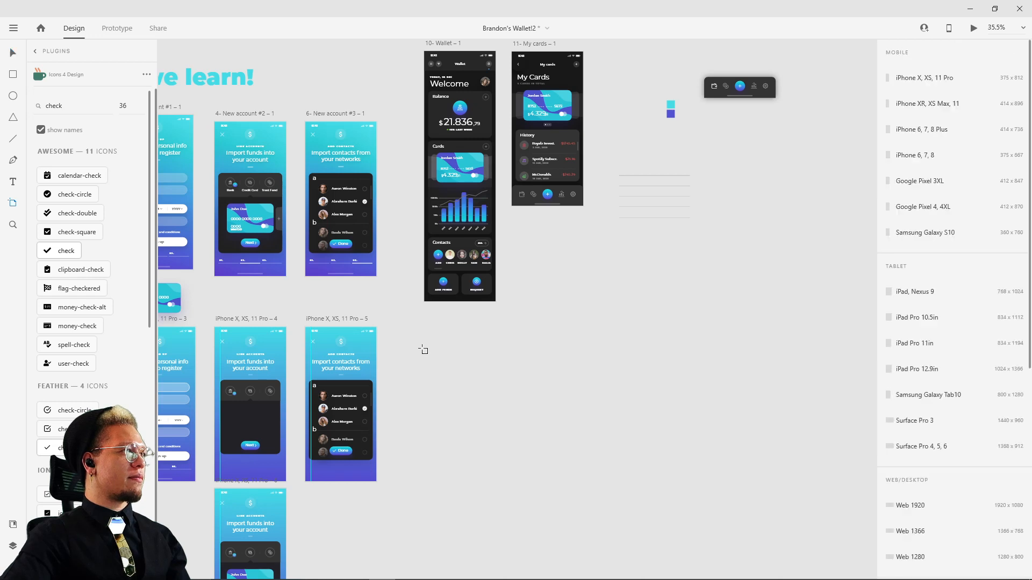
click(403, 327)
drag(430, 319, 446, 320)
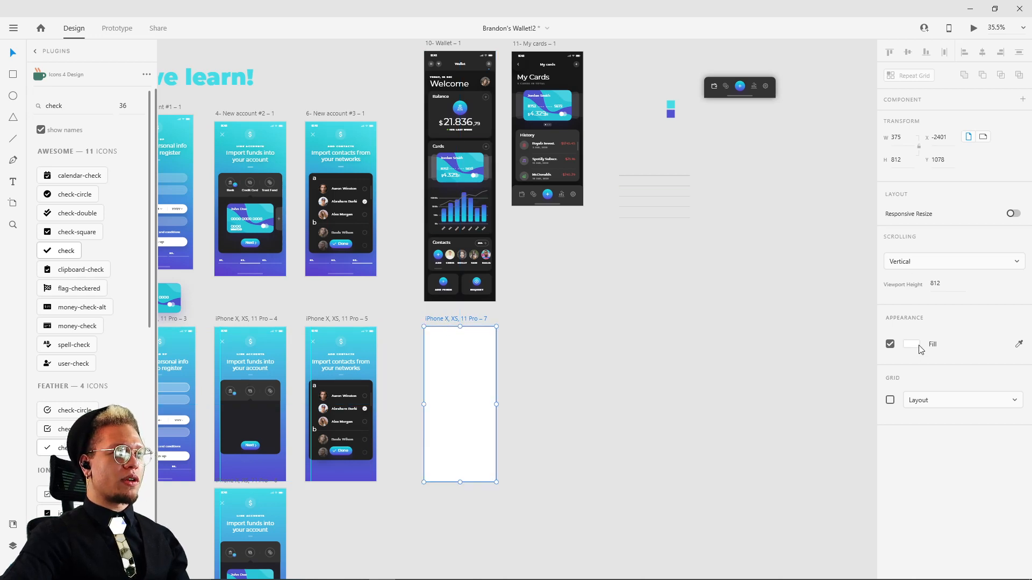
Step: Fill the new artboard with the dark background colour sampled from Wallet and move it closer to Add Contacts, to X -2514
click(1019, 345)
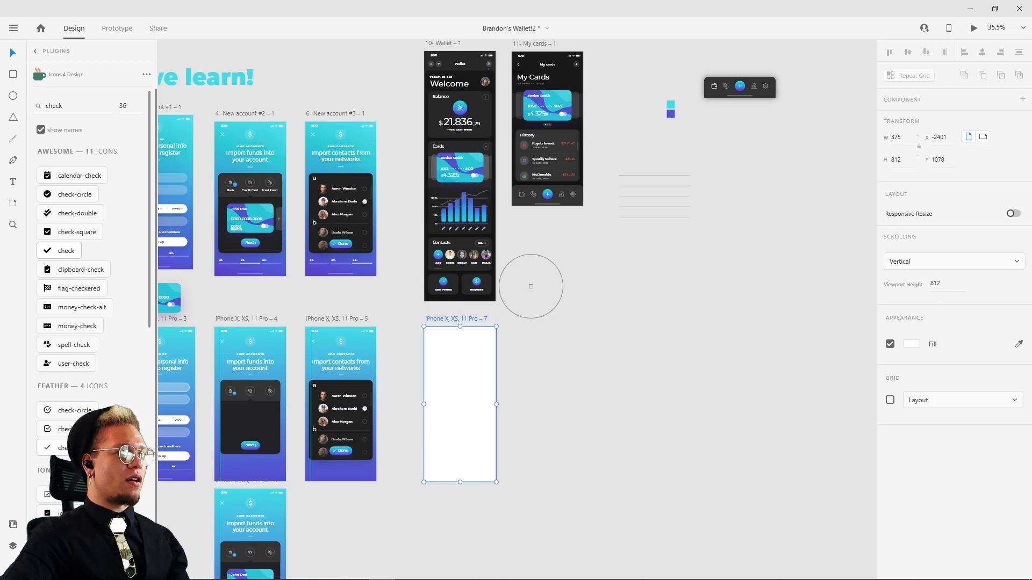
click(429, 300)
drag(452, 321, 430, 321)
Step: Extend the dark artboard downward to a height of about 1843
scroll(498, 433, down, 3)
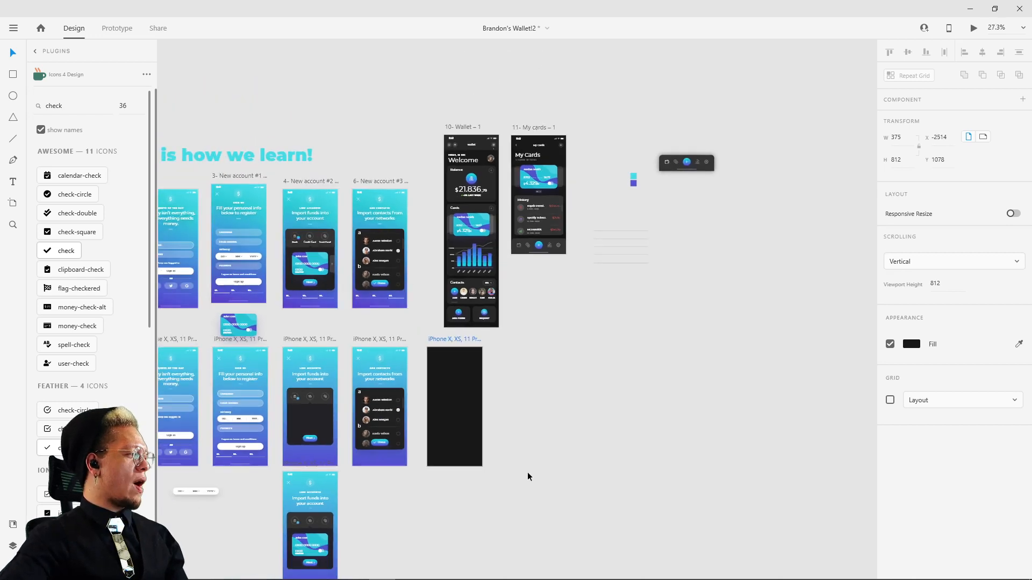
drag(475, 383, 473, 531)
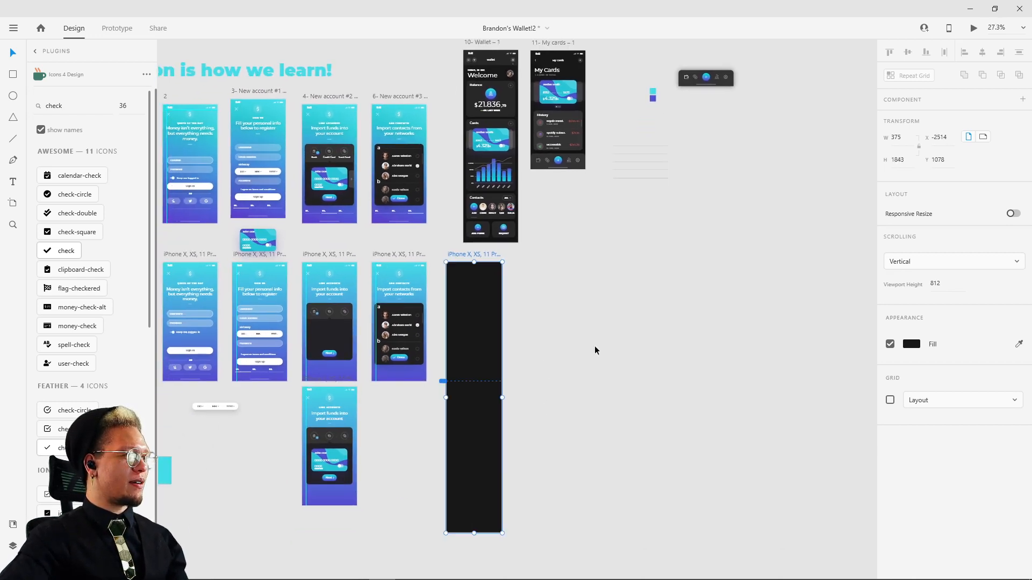
click(595, 346)
Step: Go inside the header group of the Wallet artboard and pull out its round menu button
scroll(504, 330, up, 5)
drag(450, 327, 449, 525)
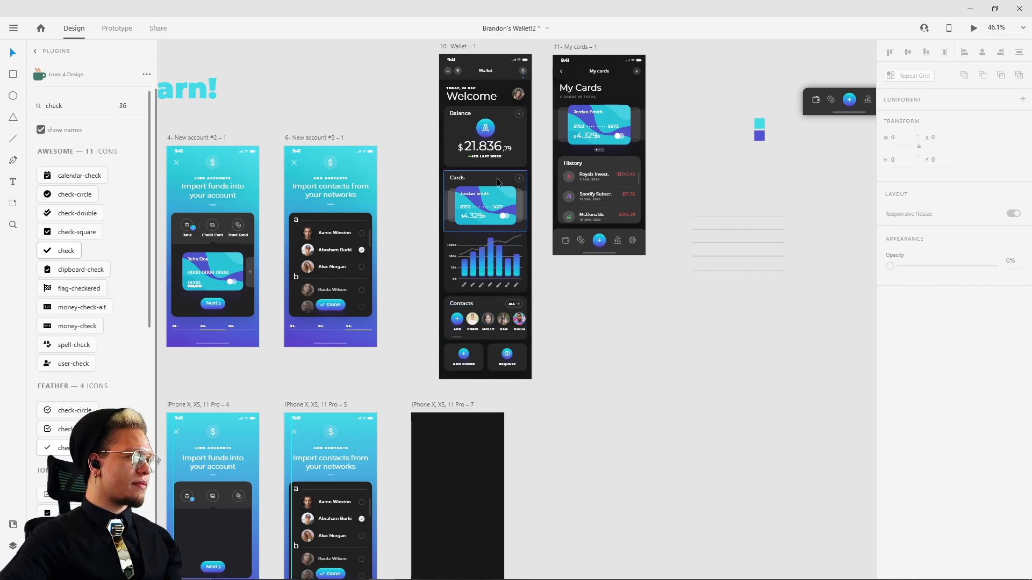
scroll(492, 59, up, 5)
drag(393, 138, 342, 197)
key(ctrl+z)
click(379, 160)
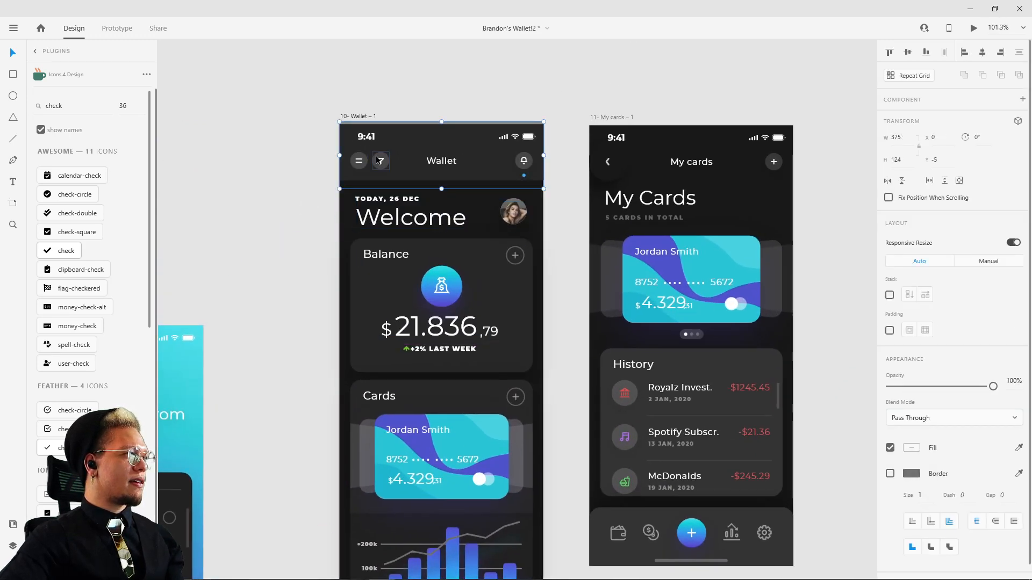
double_click(359, 161)
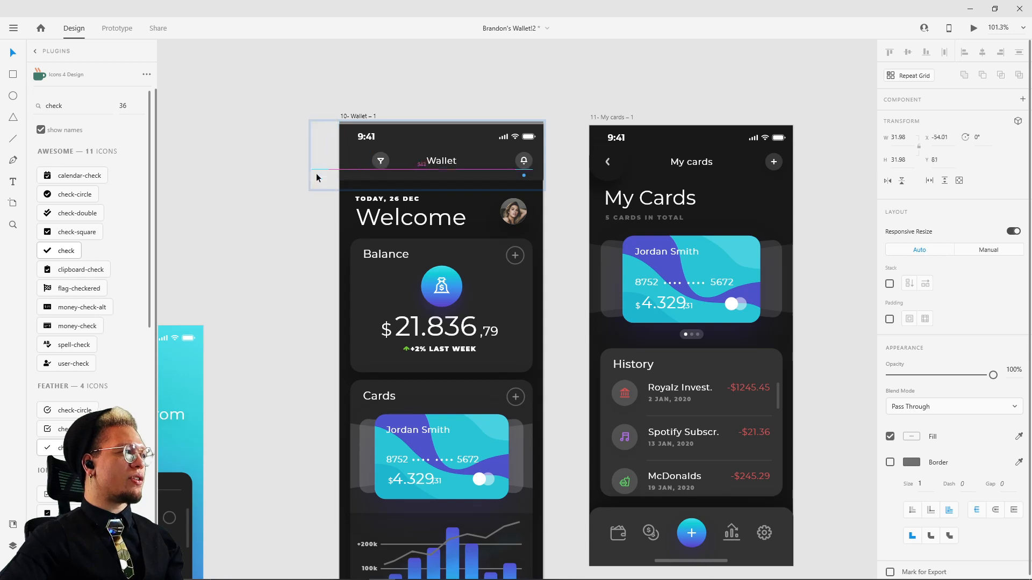
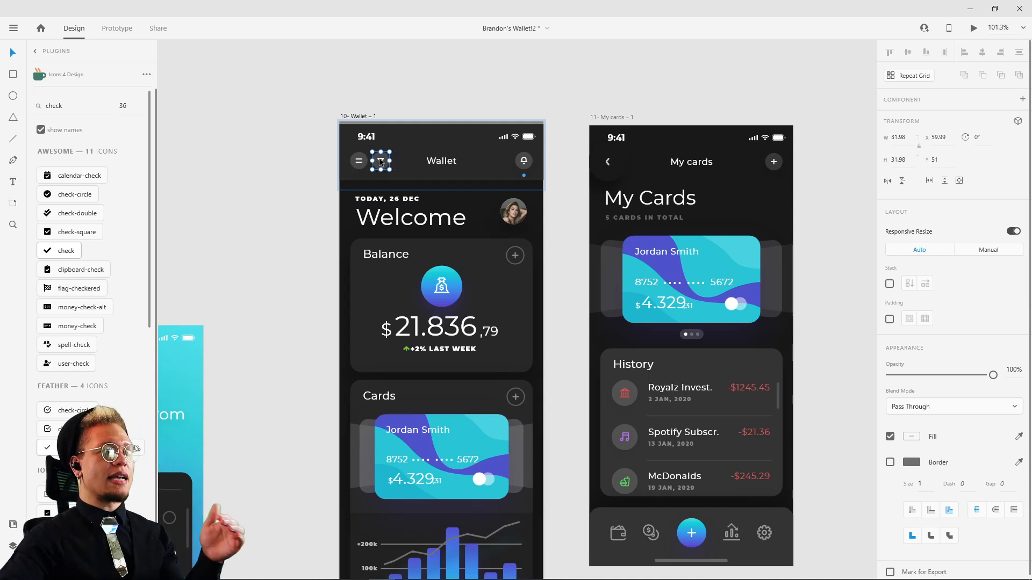
Step: Try to move the round menu button from the Wallet header onto the new dark artboard
click(358, 161)
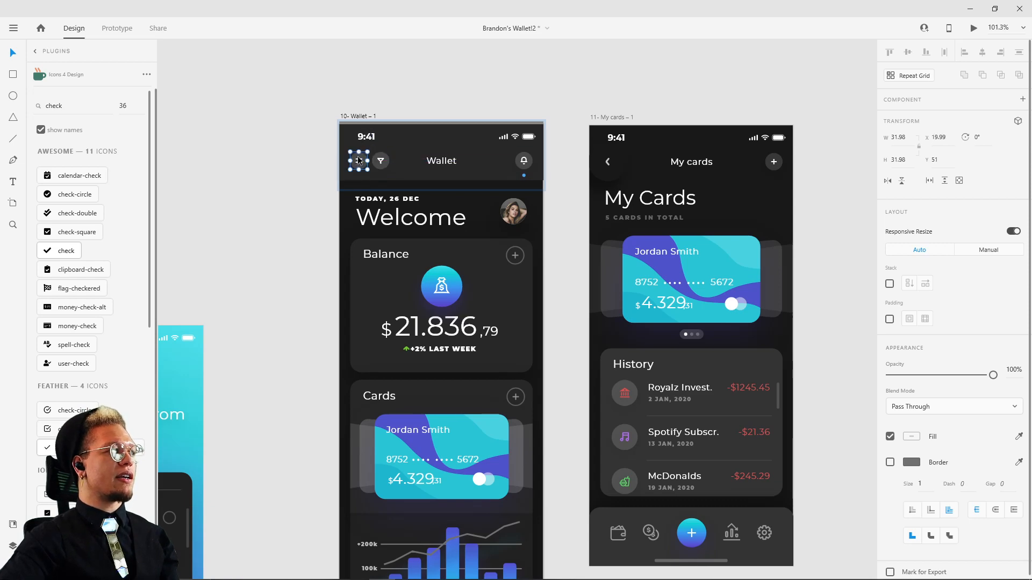
scroll(359, 160, down, 5)
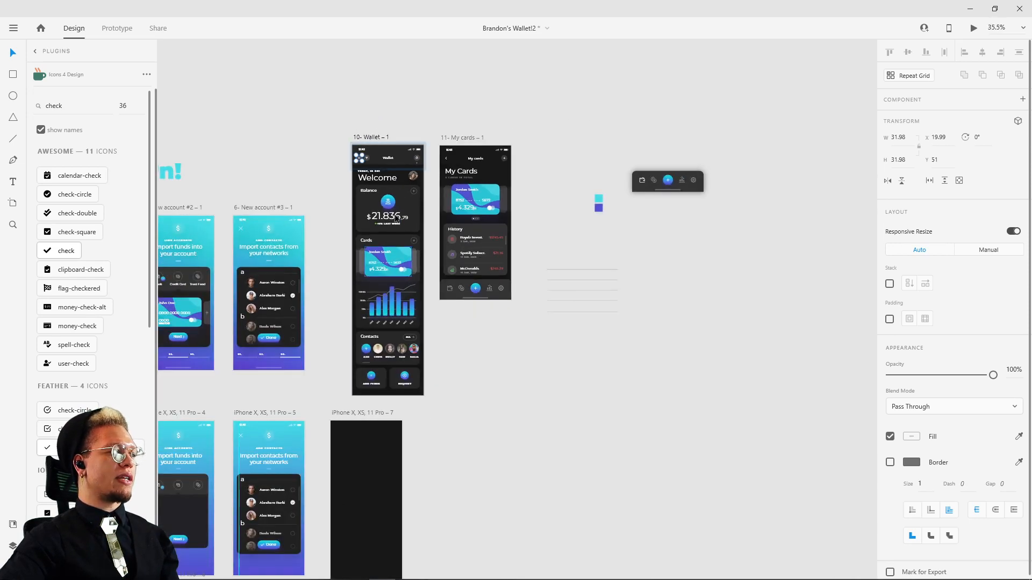
drag(362, 157, 376, 476)
scroll(353, 486, up, 5)
key(ctrl+x)
click(401, 393)
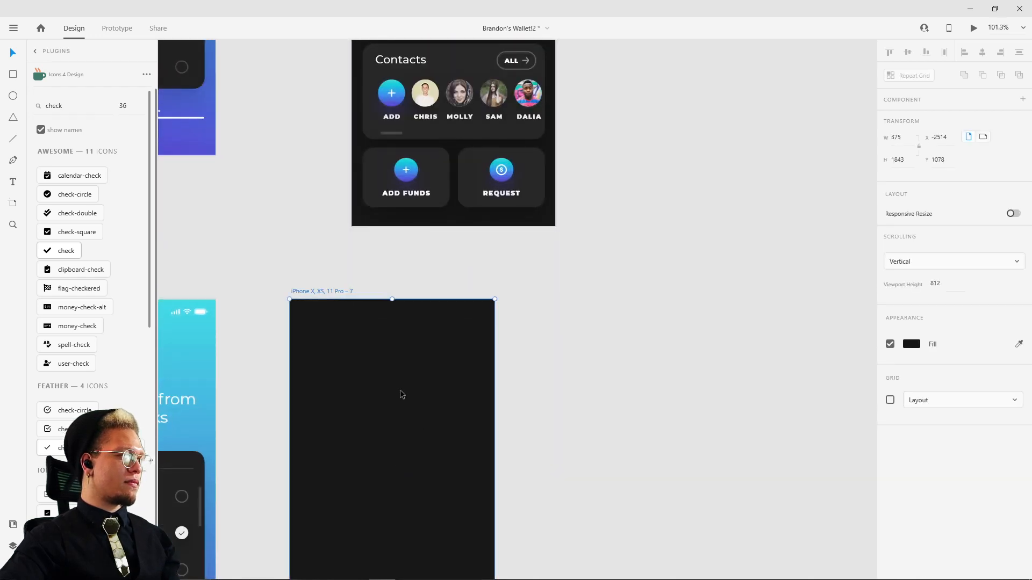
key(ctrl+v)
drag(392, 440, 361, 370)
key(ctrl+z)
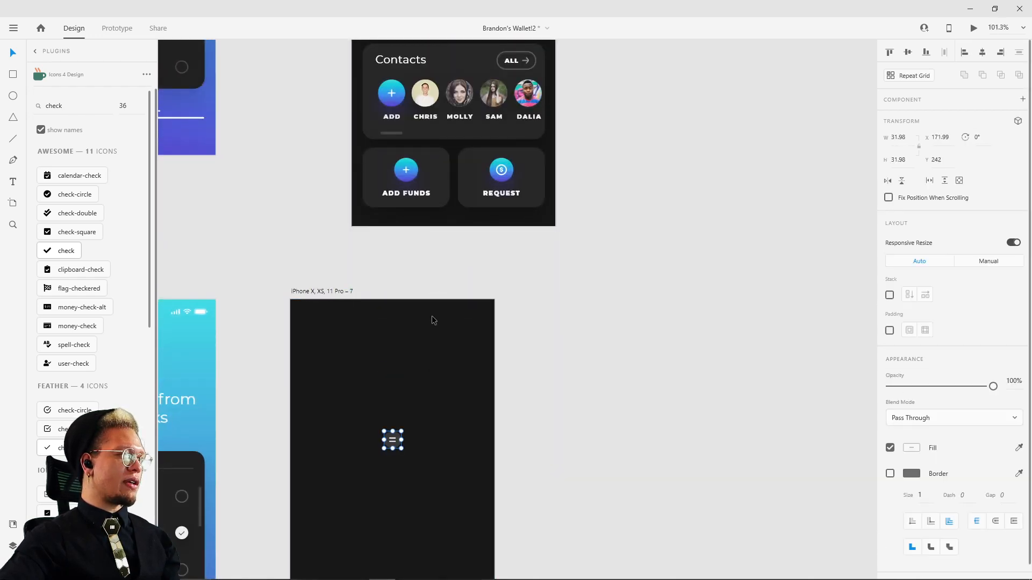
key(ctrl+z)
scroll(434, 320, down, 5)
scroll(369, 306, up, 8)
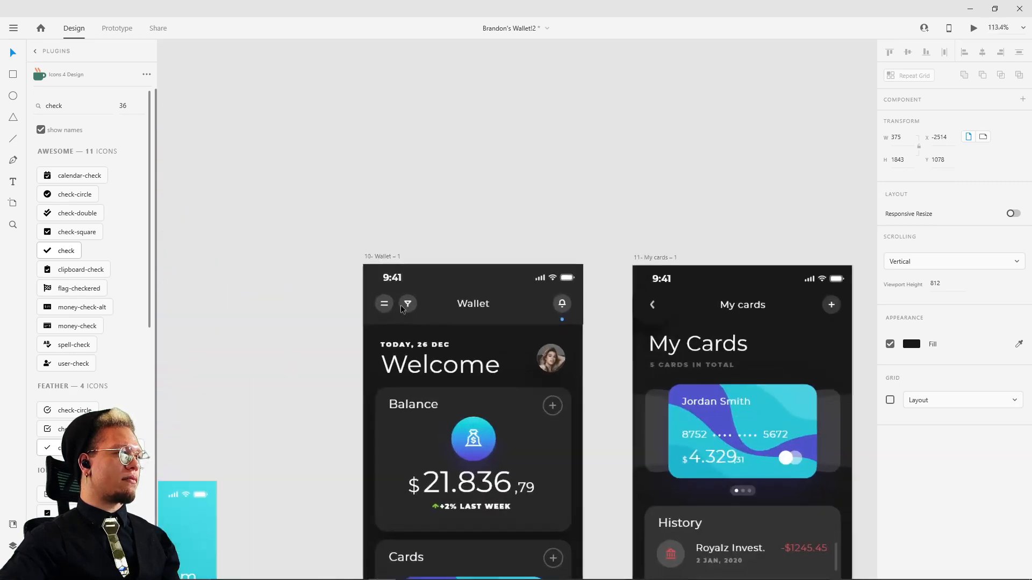
click(368, 305)
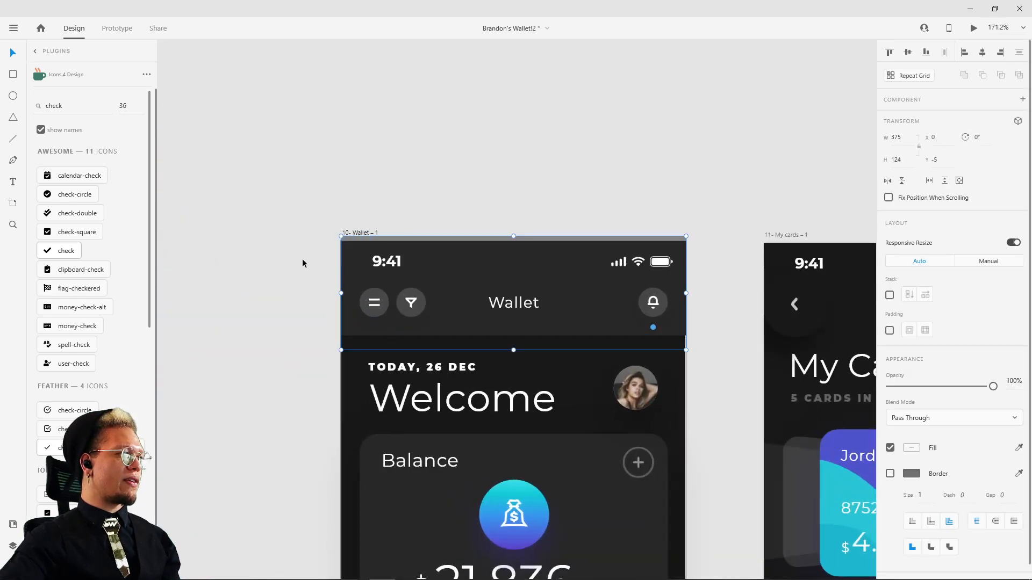
drag(302, 260, 729, 326)
mouse_move(545, 316)
mouse_down()
mouse_move(518, 292)
mouse_move(521, 270)
mouse_up()
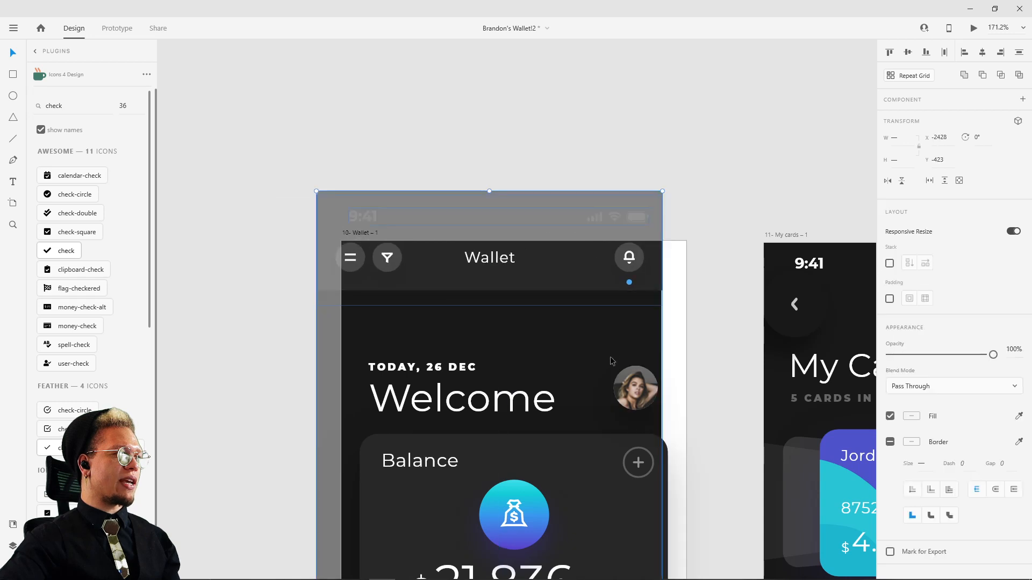
key(ctrl+z)
shift+click(597, 373)
drag(598, 316, 610, 343)
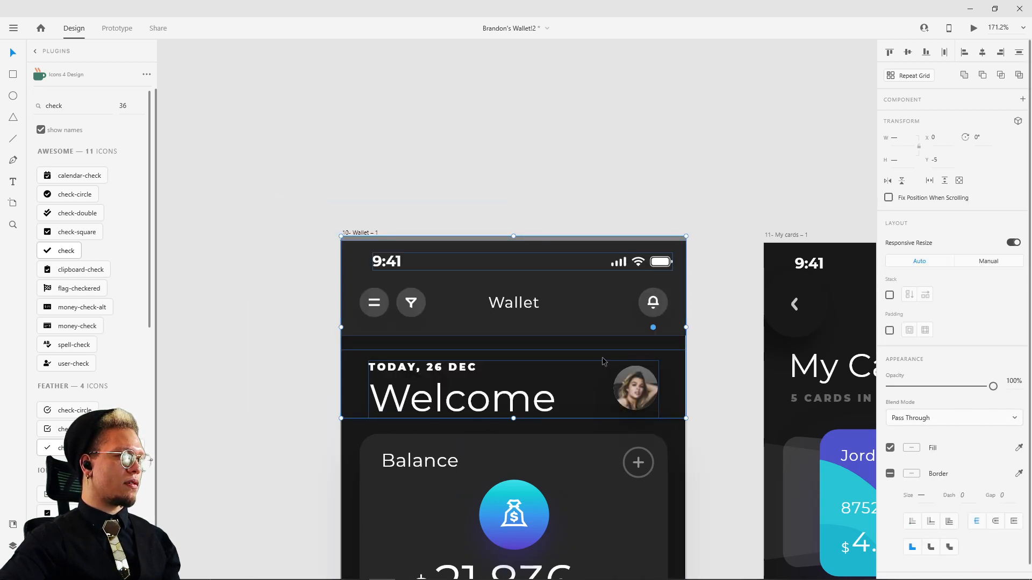
key(Escape)
drag(570, 296, 510, 310)
key(ctrl+z)
Step: Combine the Wallet artboard's header group and its status bar into one component
shift+click(391, 258)
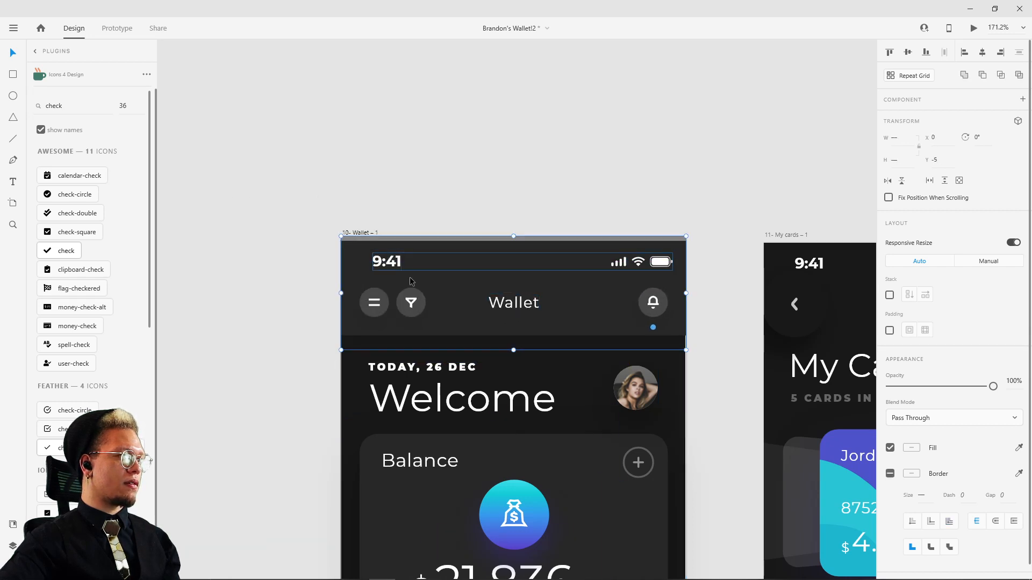
drag(409, 275, 393, 253)
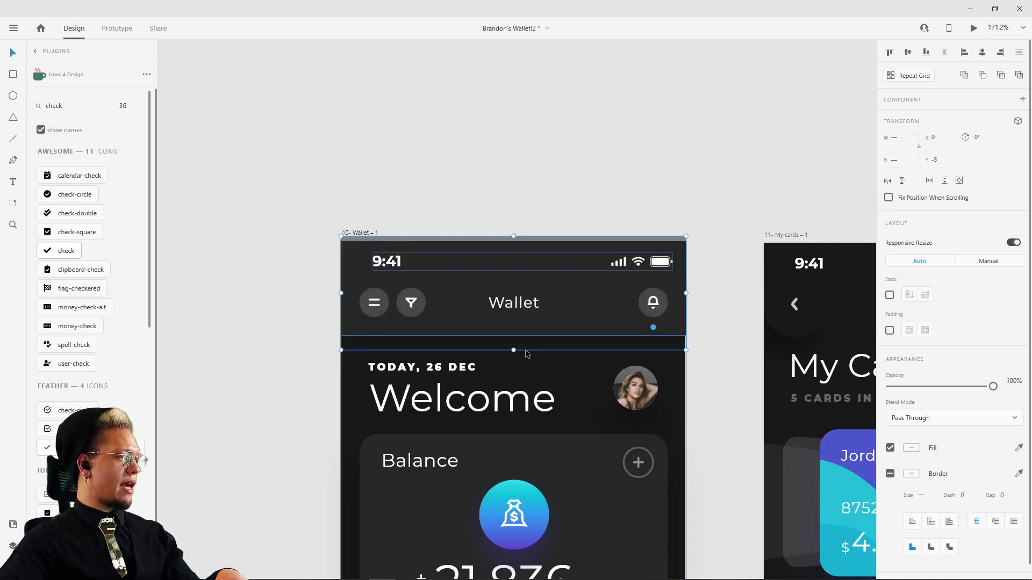
key(ctrl+k)
scroll(654, 414, down, 3)
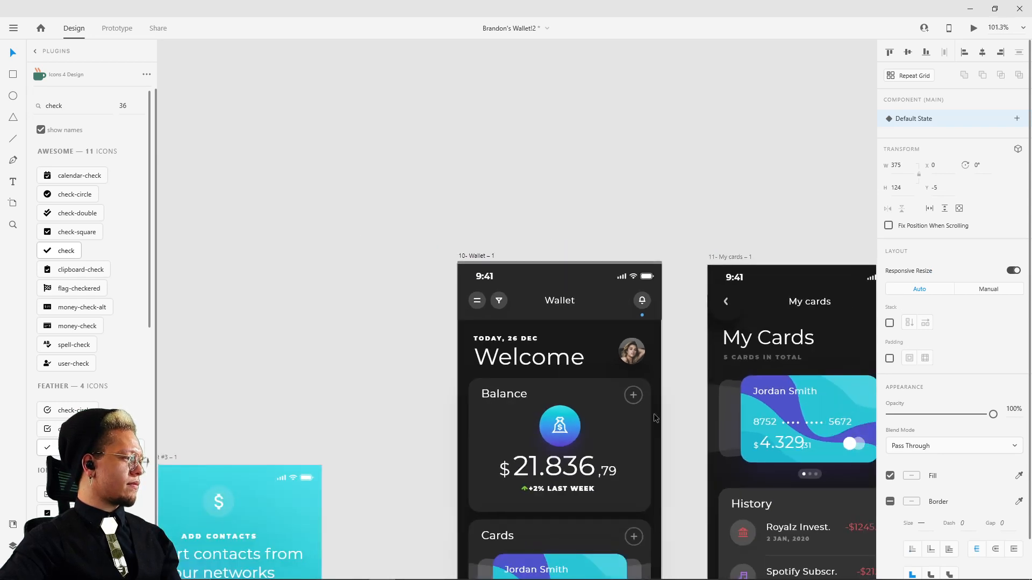
scroll(688, 448, down, 2)
scroll(645, 329, down, 3)
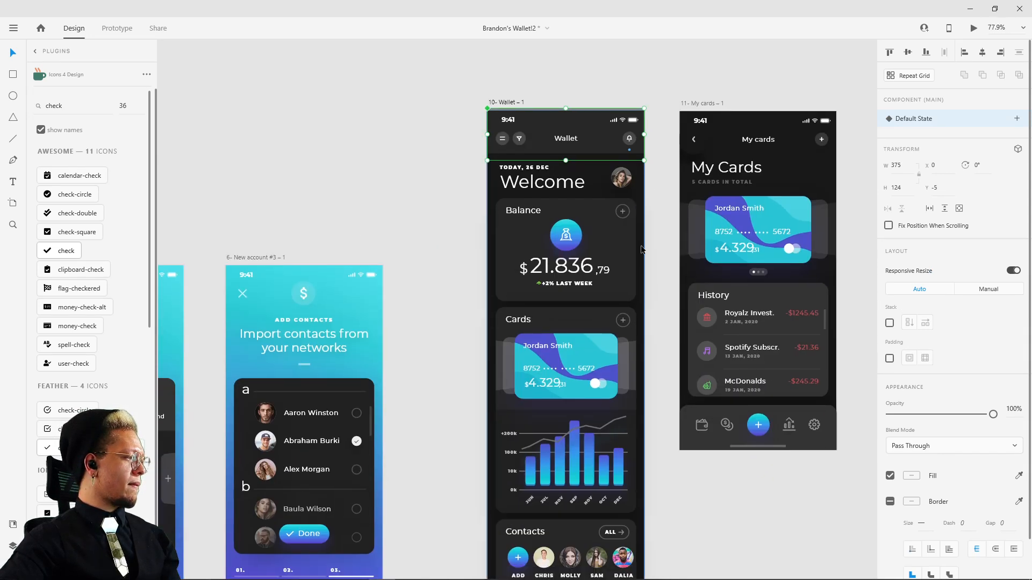
scroll(625, 250, down, 4)
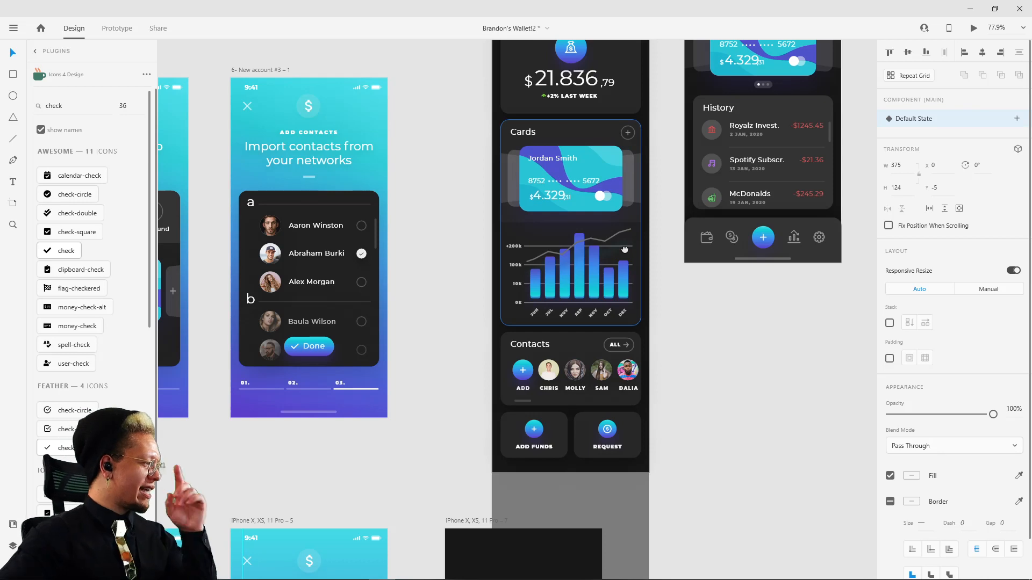
drag(625, 250, 626, 257)
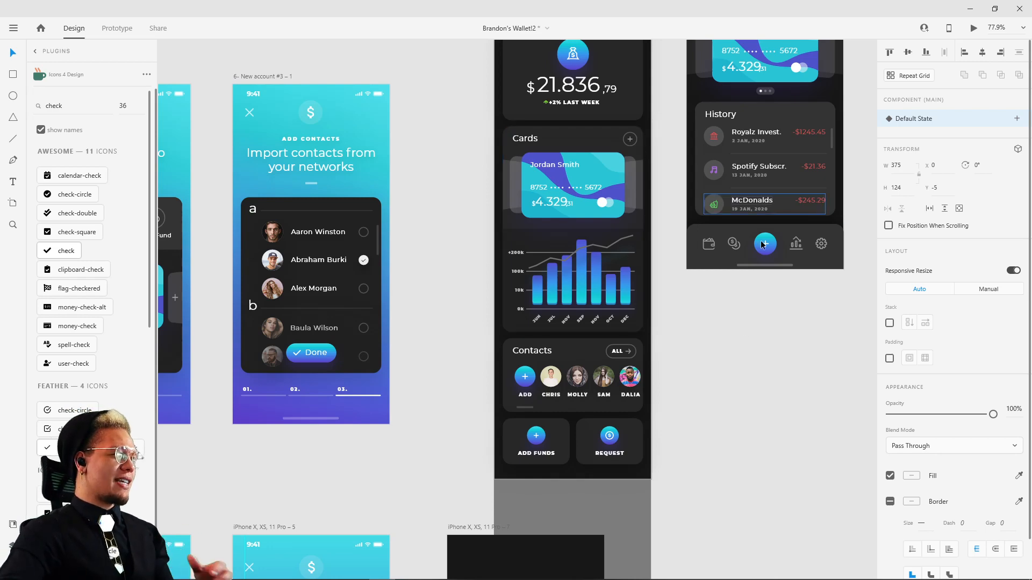
scroll(715, 174, down, 4)
click(449, 319)
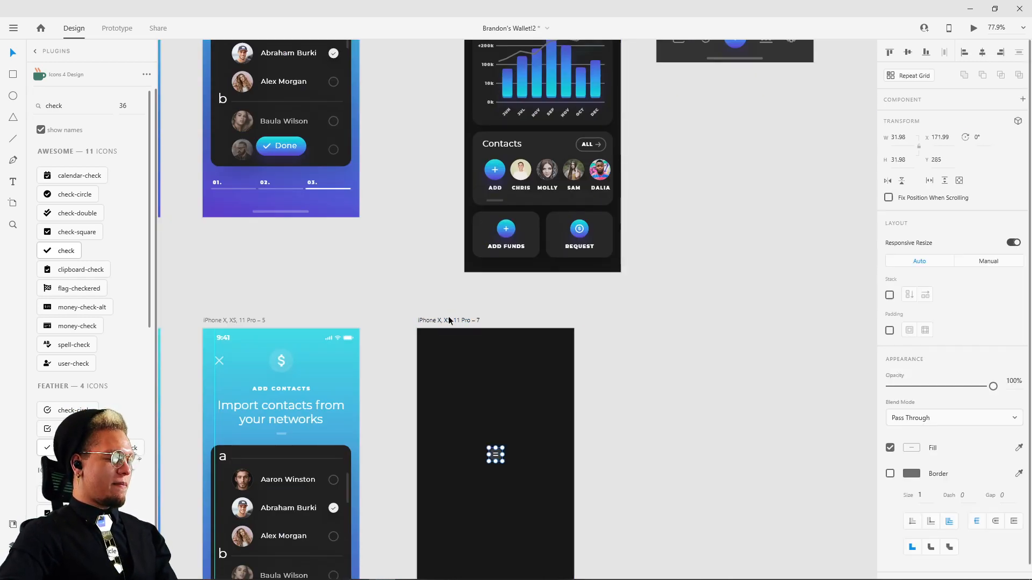
scroll(670, 235, down, 5)
drag(670, 169, 614, 325)
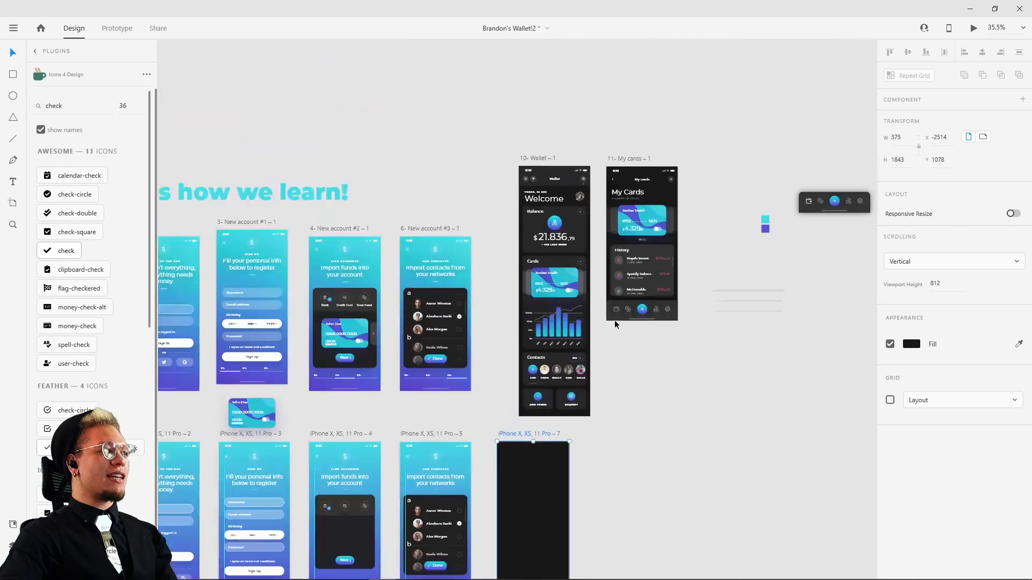
Step: Place an instance of the new Wallet header component from the document assets on the canvas near the dark artboard
click(536, 173)
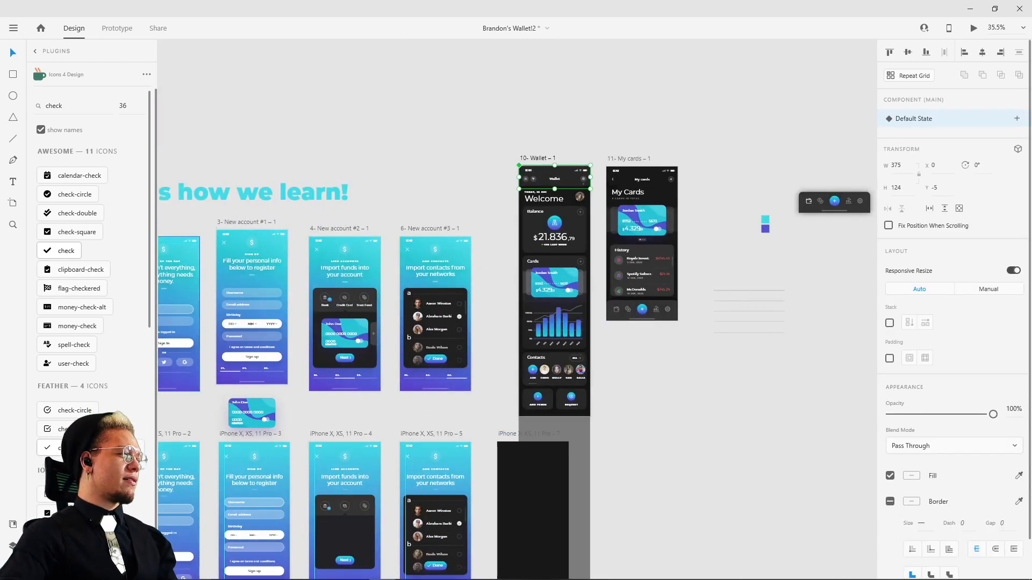
click(12, 546)
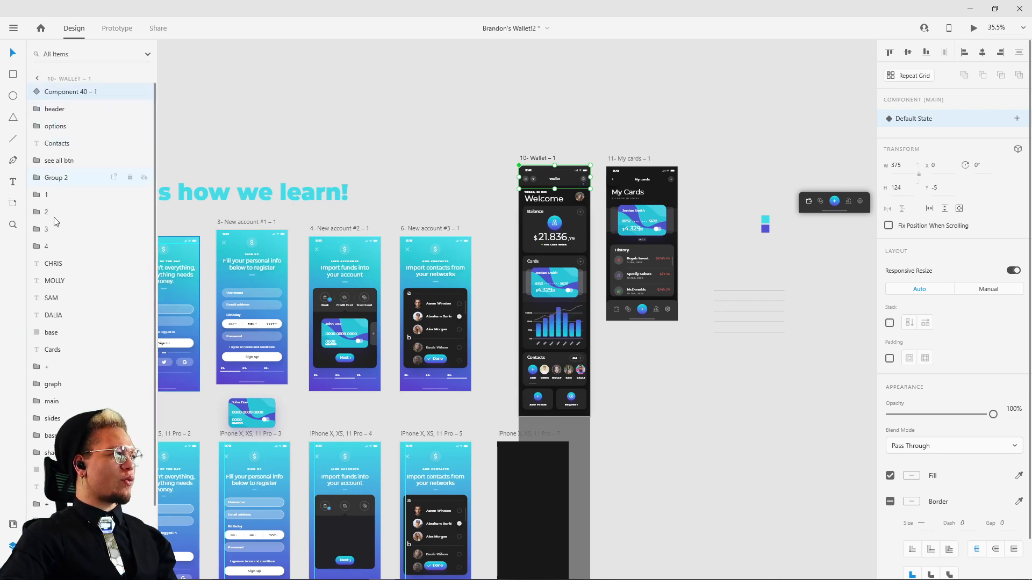
click(13, 524)
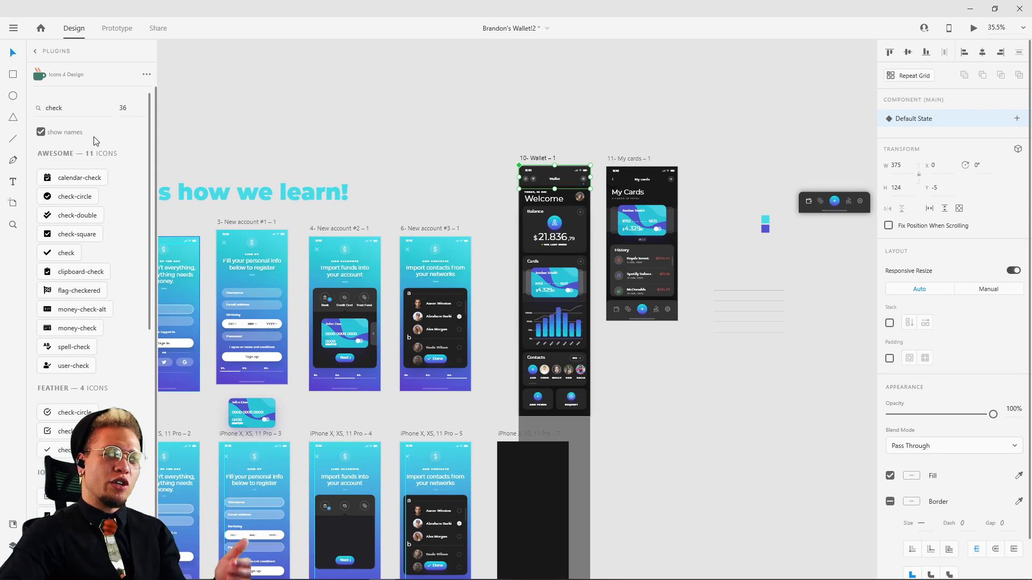
click(13, 546)
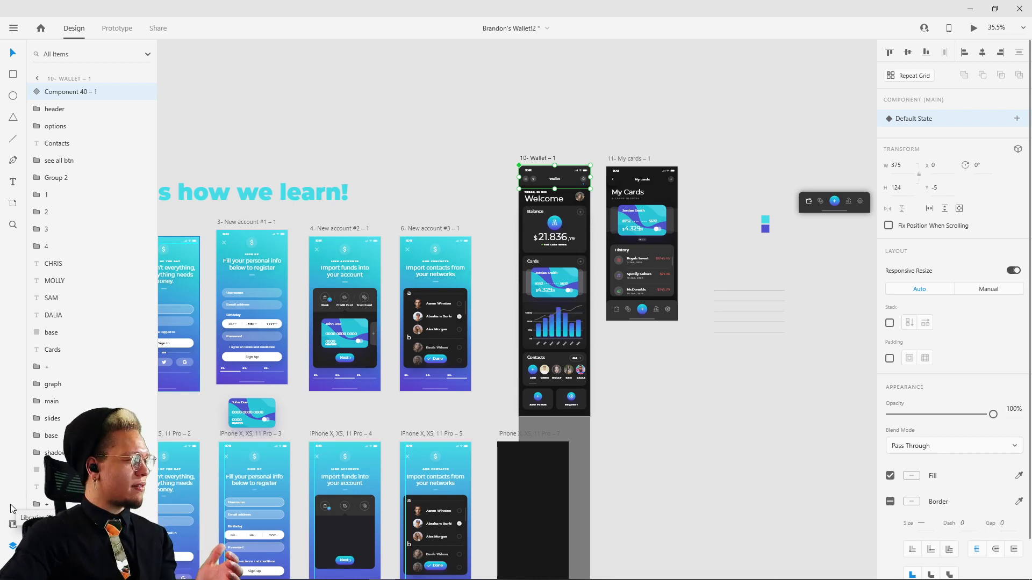
click(13, 525)
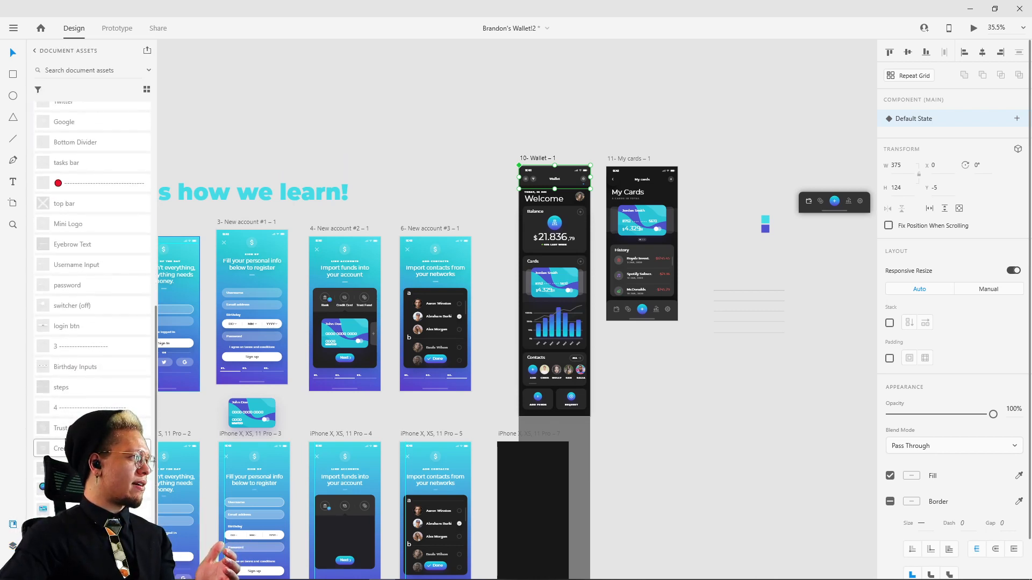
scroll(108, 326, up, 10)
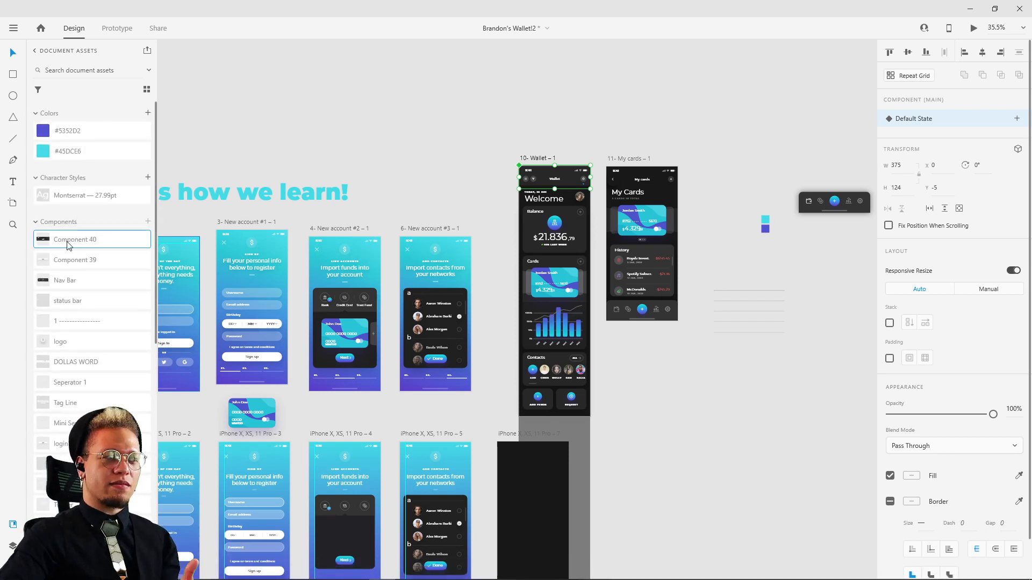
drag(68, 245, 672, 425)
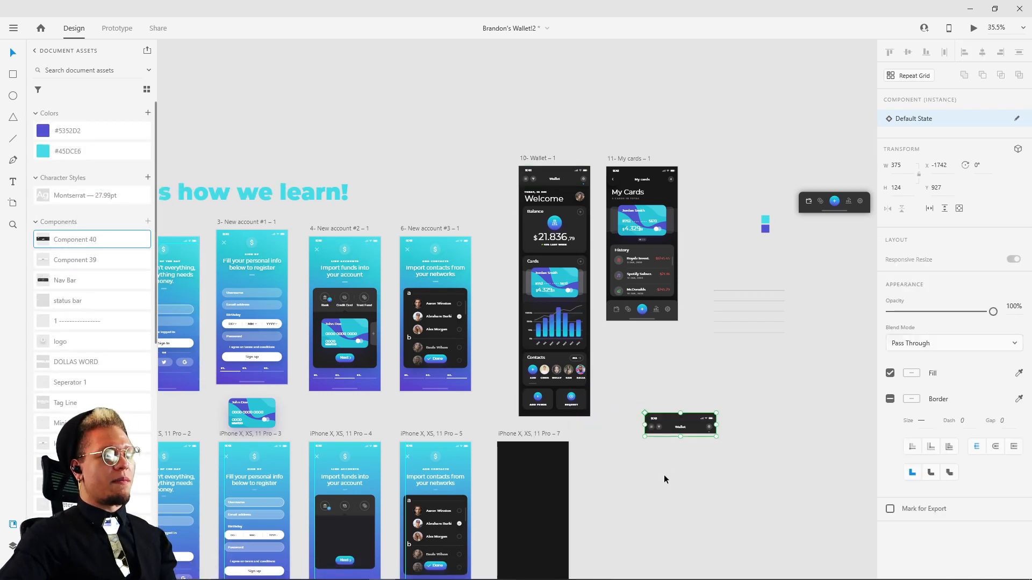
Step: Move the header instance onto the dark artboard at X 0, with its dark bar covering the artboard's top edge
scroll(633, 489, up, 5)
drag(725, 306, 295, 392)
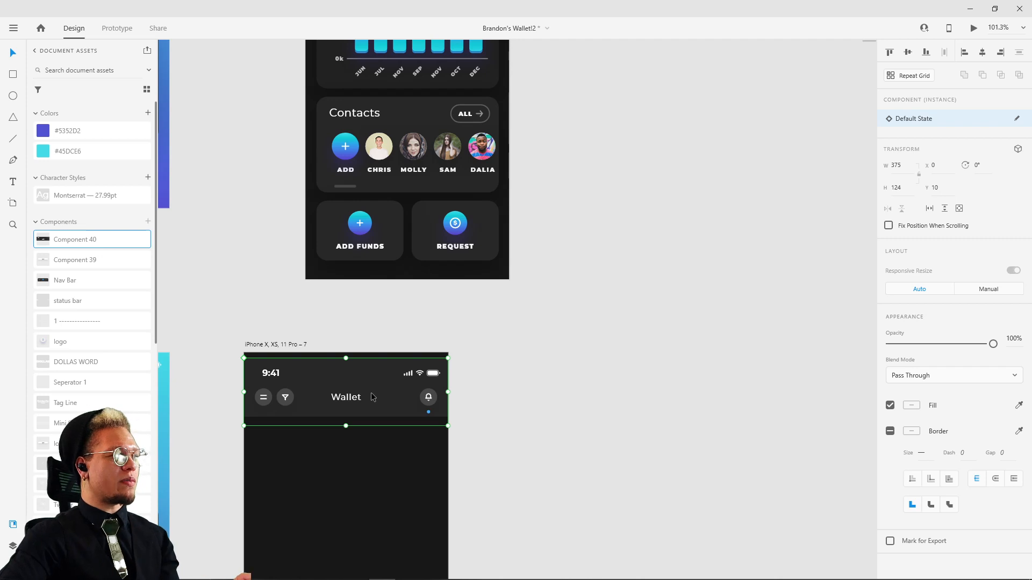
drag(374, 398, 376, 390)
click(579, 362)
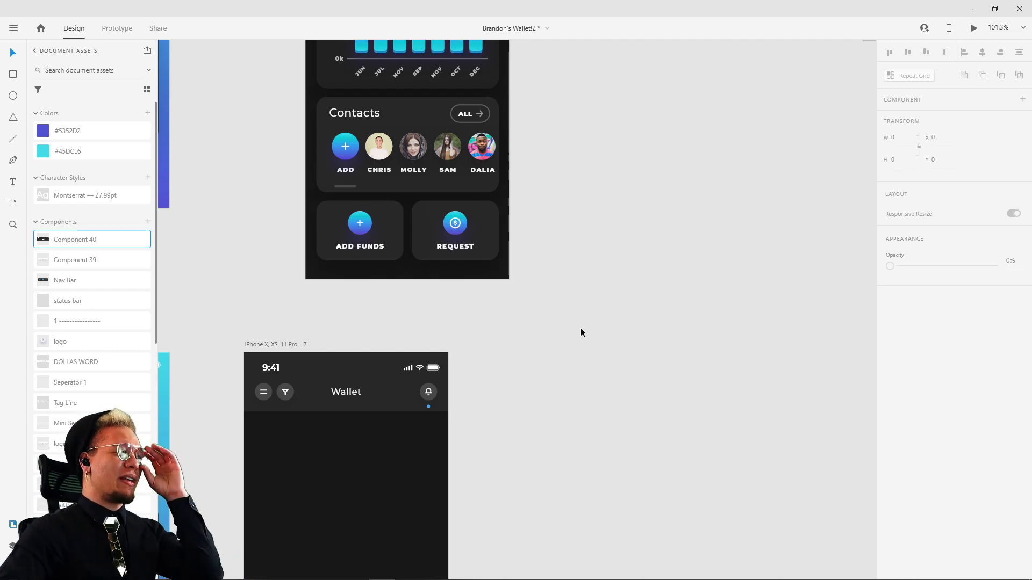
Step: Shift the dark artboard slightly away from the Add Contacts screen, to X -2490
drag(493, 340, 513, 312)
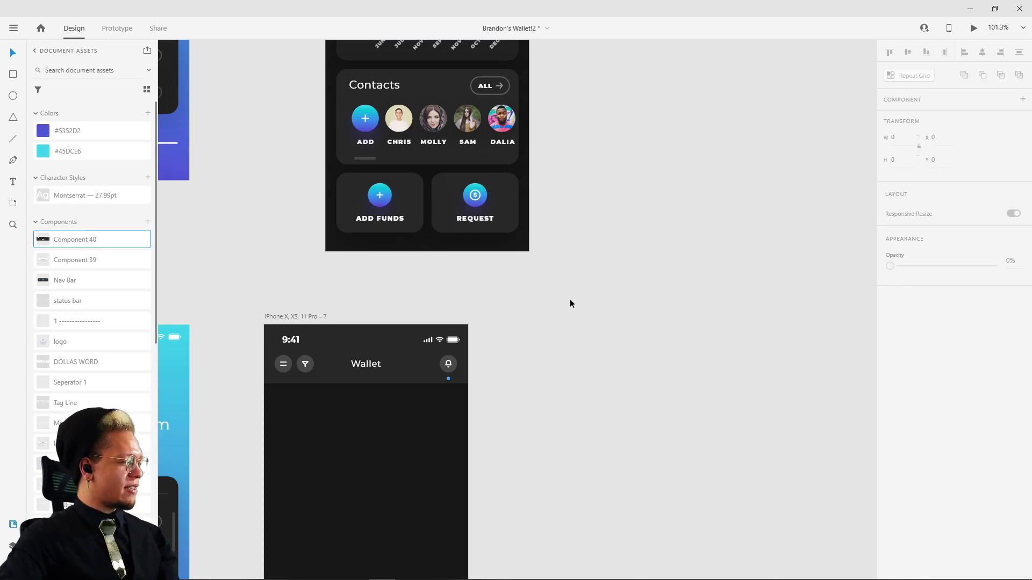
drag(569, 325, 575, 302)
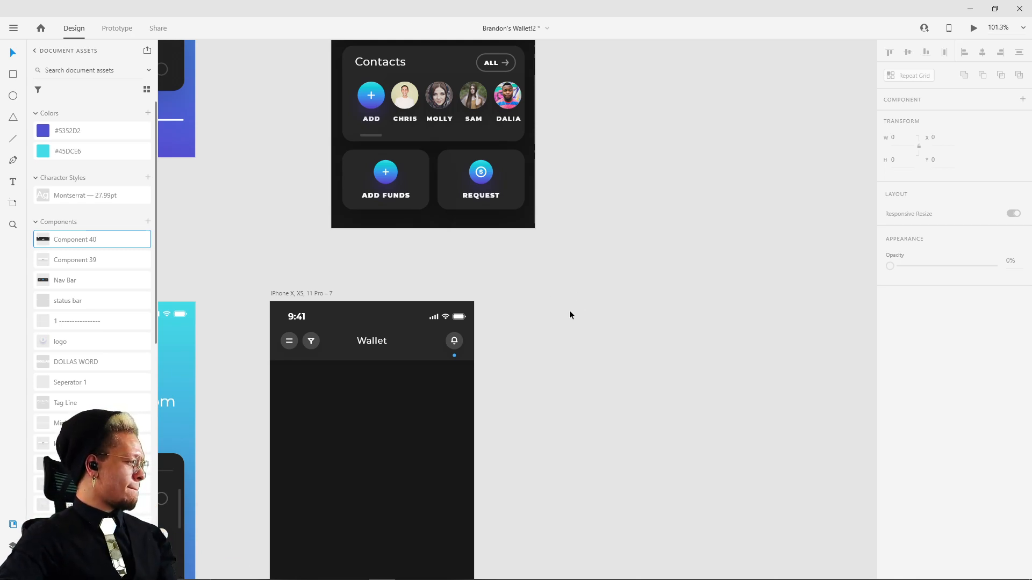
drag(574, 332, 624, 288)
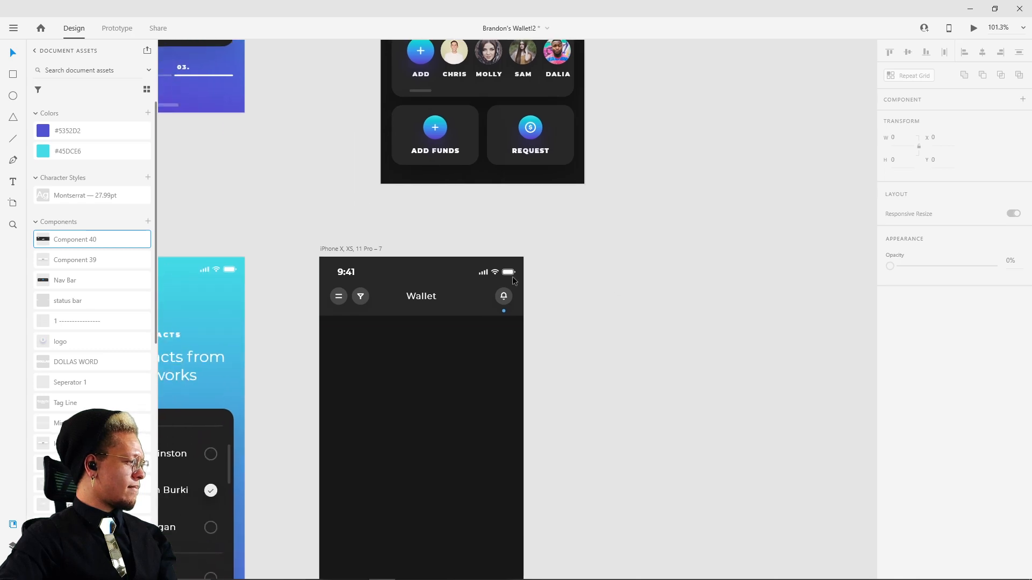
drag(350, 249, 364, 249)
Step: Copy the Wallet artboard's Welcome group with the date and avatar onto the dark artboard at X 29.67, Y 130.19
scroll(465, 243, down, 3)
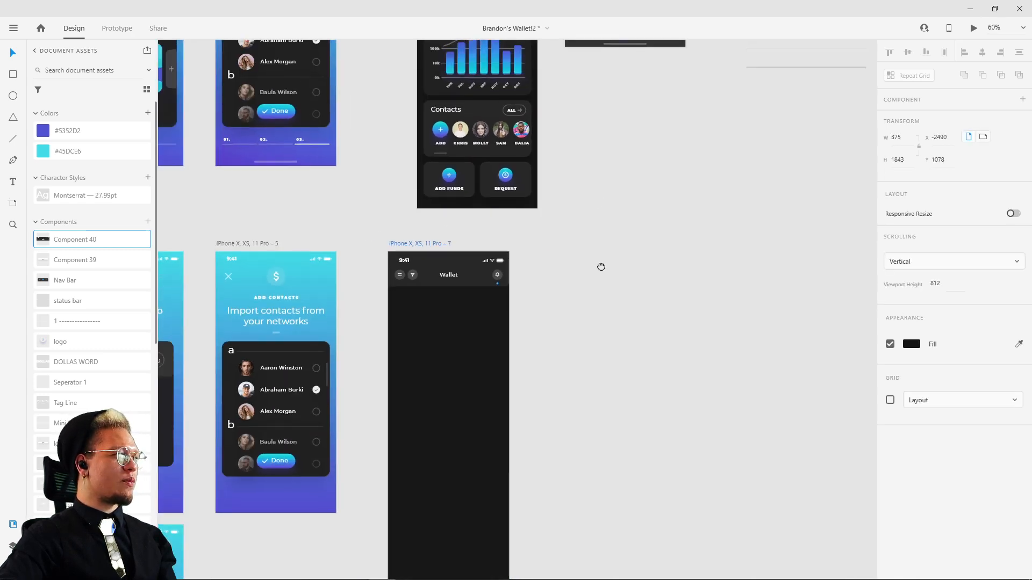
drag(584, 108, 571, 424)
scroll(463, 142, up, 5)
click(480, 185)
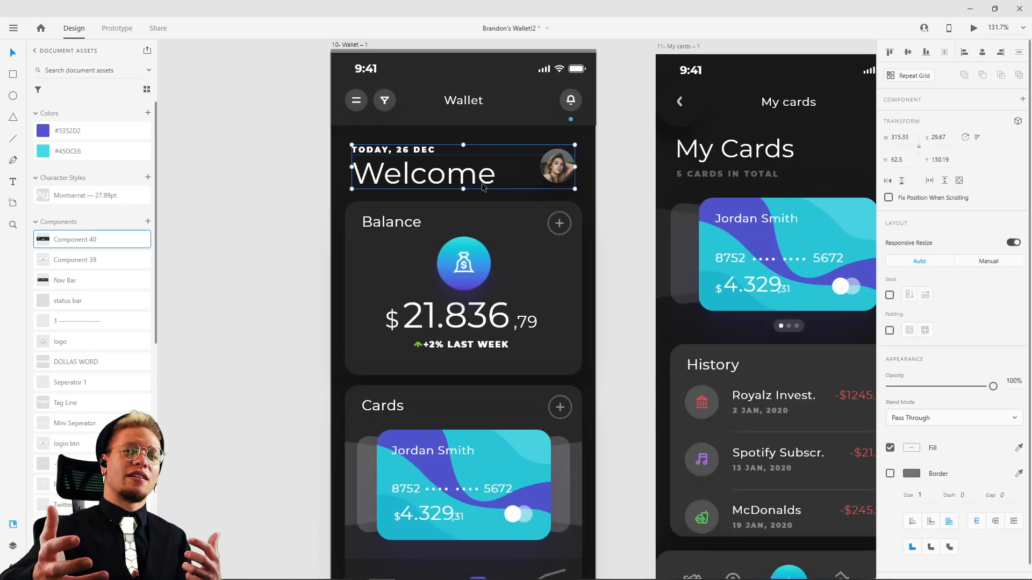
drag(434, 163, 418, 165)
key(ctrl+z)
key(alt)
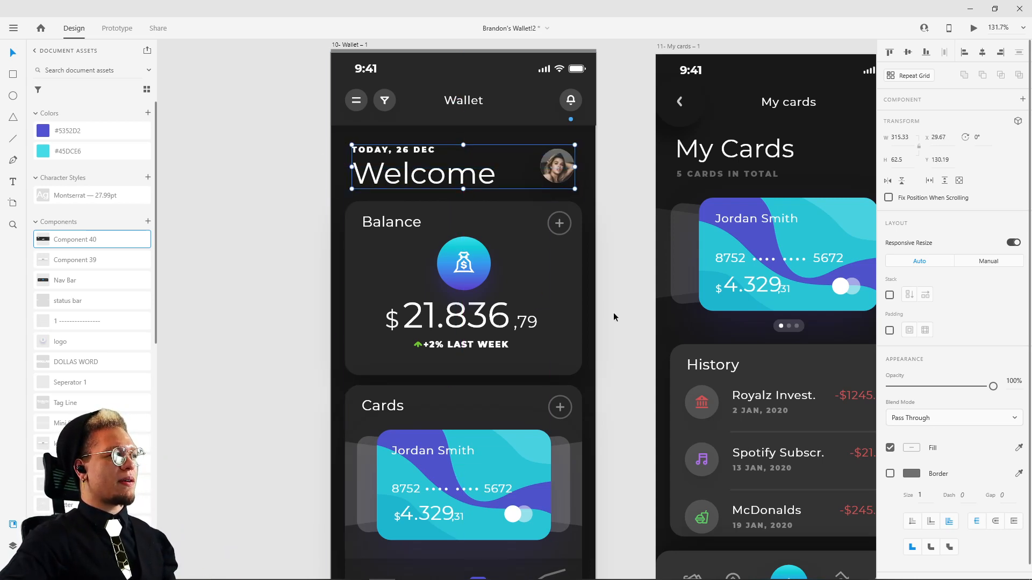
ctrl+scroll(612, 341, down, 5)
scroll(611, 382, down, 2)
scroll(604, 278, down, 3)
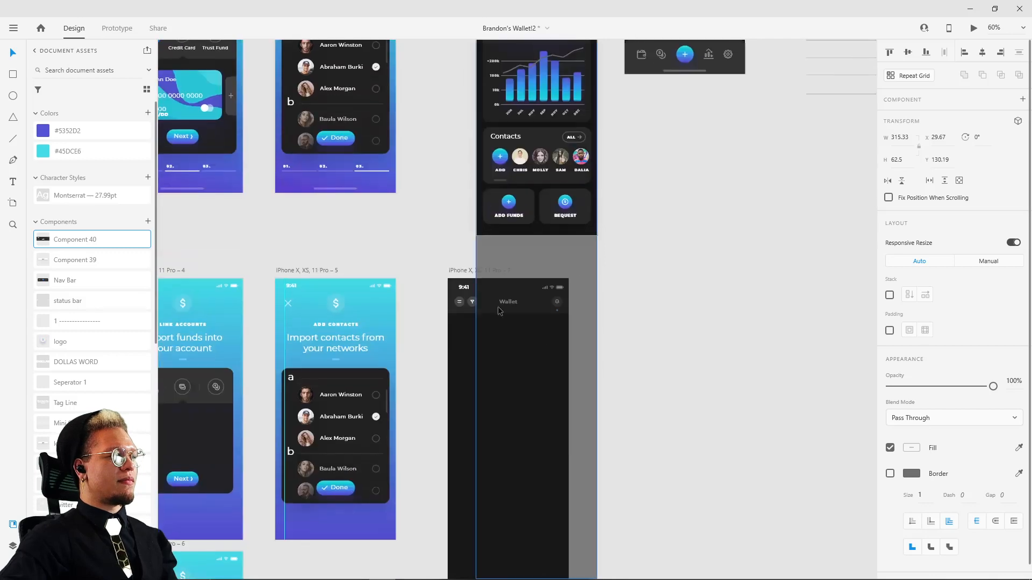
click(457, 271)
key(ctrl+v)
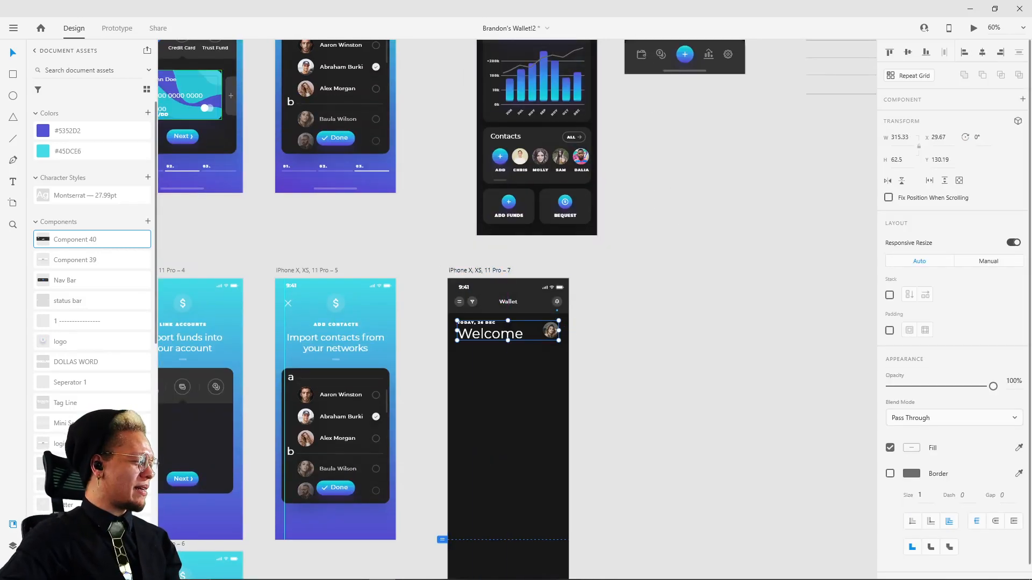
Step: Examine the finished Wallet artboard's Balance and Cards sections, and inspect its header component up close
scroll(530, 140, up, 4)
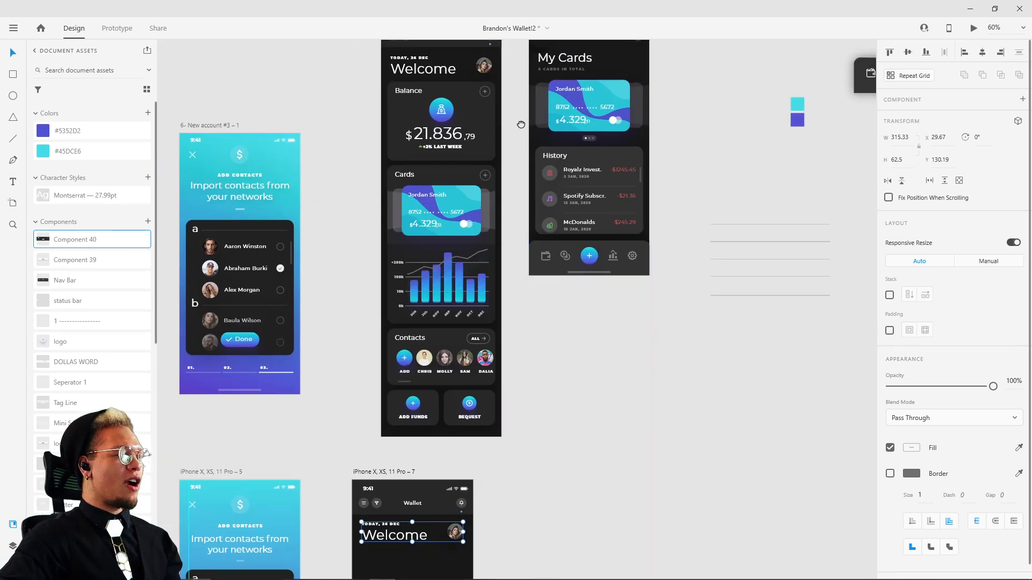
drag(520, 125, 529, 219)
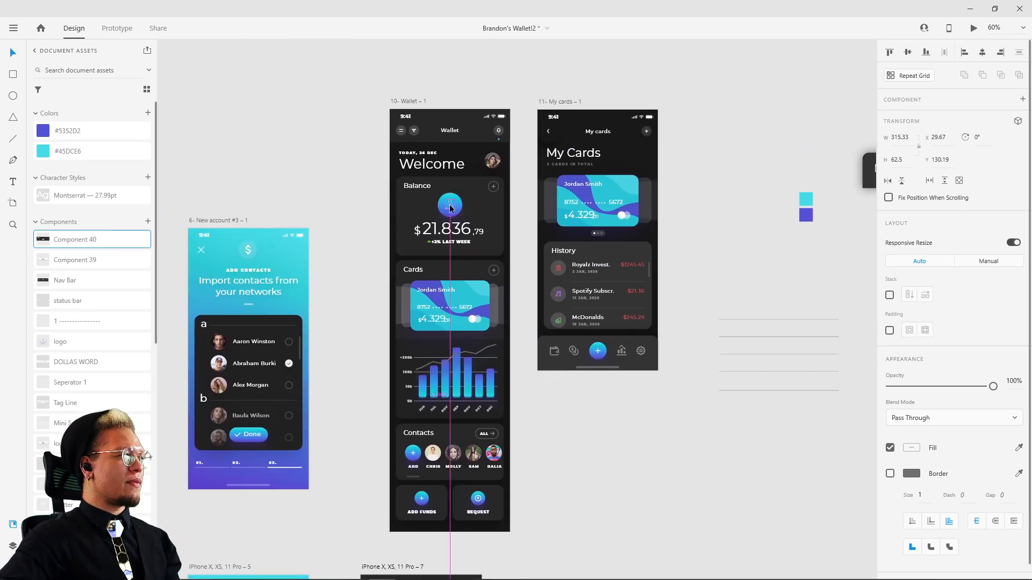
scroll(451, 207, up, 5)
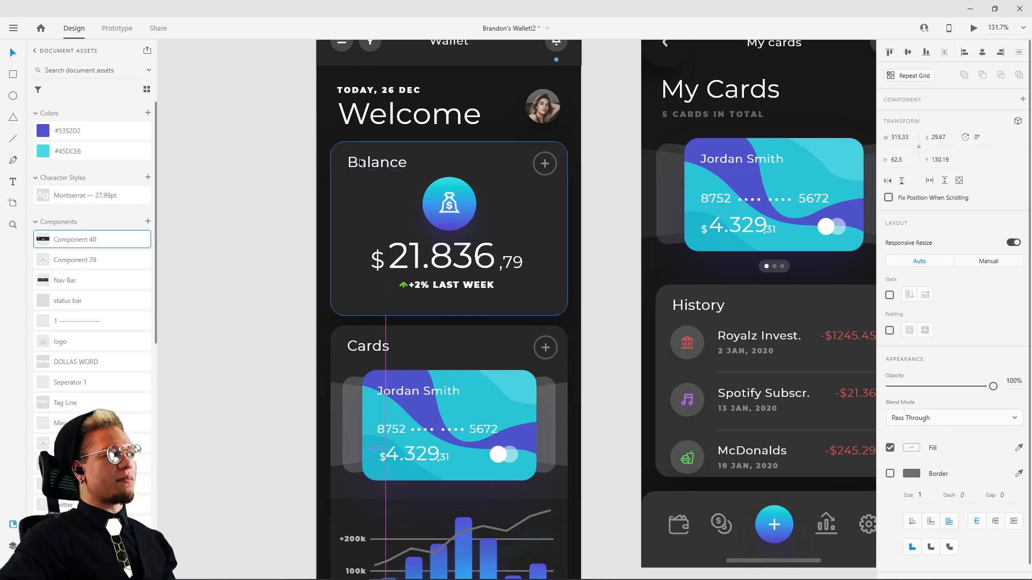
scroll(370, 180, down, 3)
drag(429, 371, 446, 335)
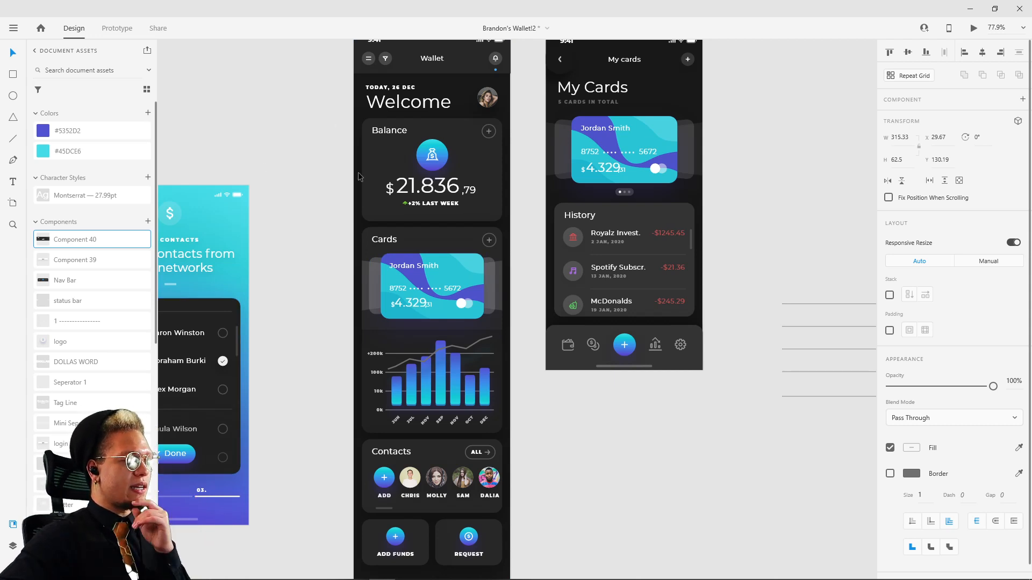
drag(339, 176, 381, 244)
click(454, 110)
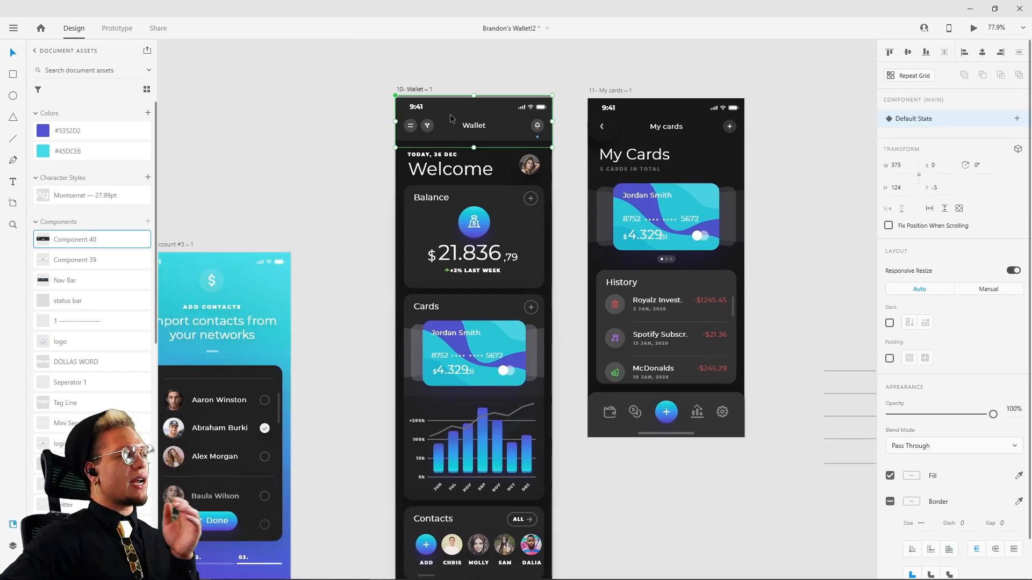
key(ctrl+3)
drag(474, 157, 428, 173)
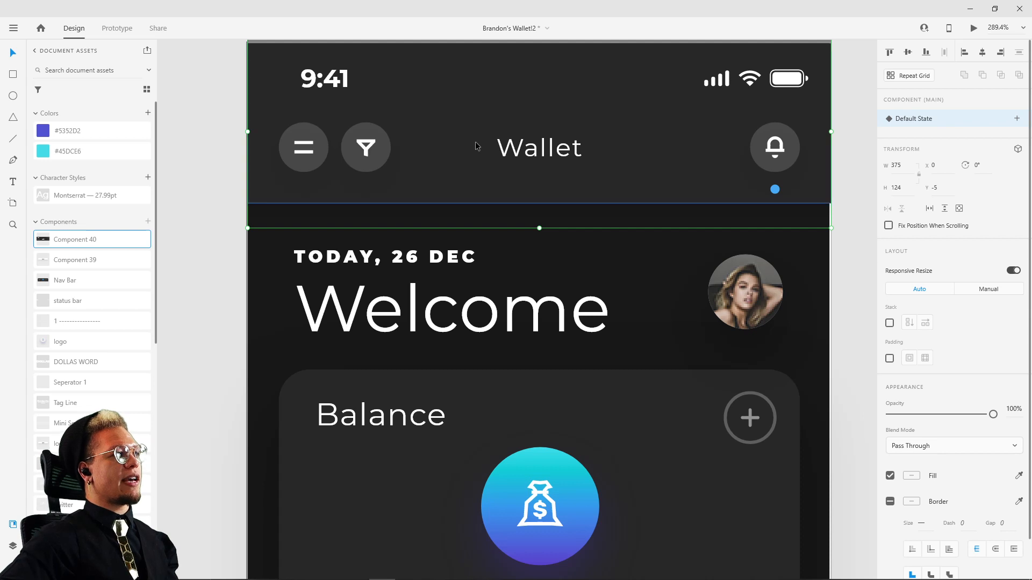
key(ctrl+shift+z)
key(ctrl+z)
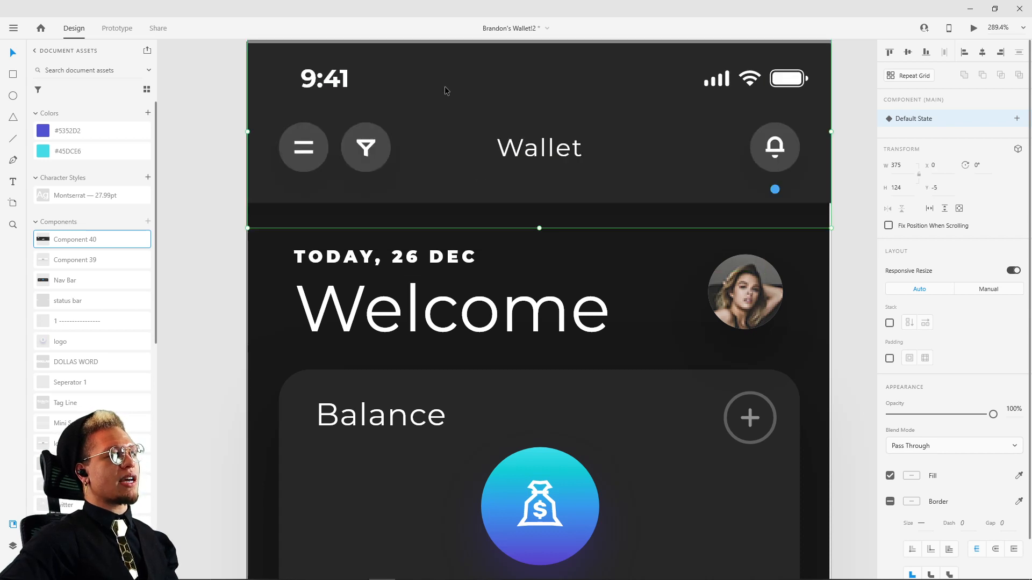
scroll(422, 131, up, 3)
drag(434, 233, 465, 241)
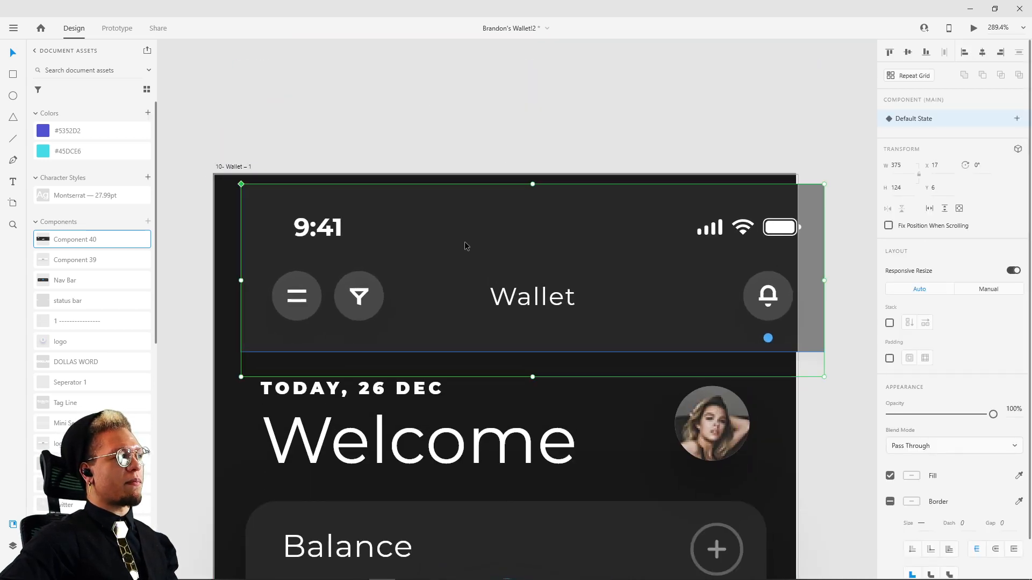
key(ctrl+z)
Step: Rename the Wallet header component in the document assets to "menu"
scroll(54, 317, down, 5)
scroll(64, 280, up, 5)
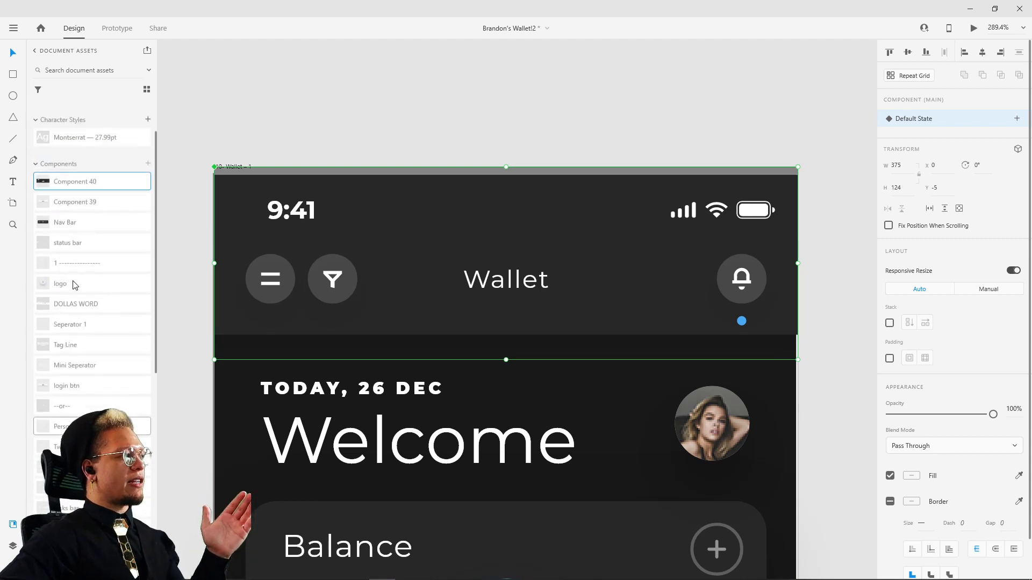
text(menu)
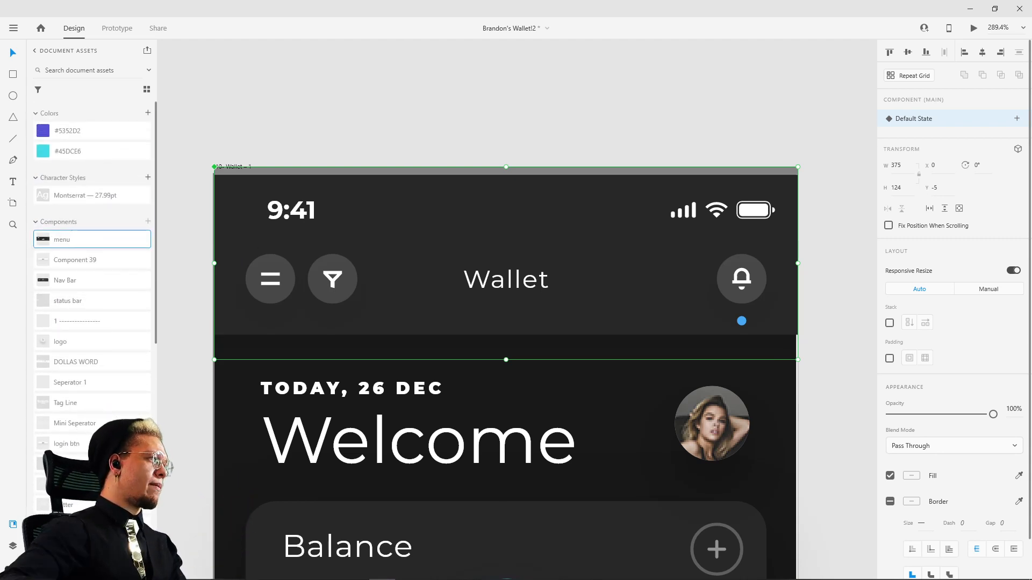
scroll(243, 269, down, 3)
drag(336, 516, 383, 173)
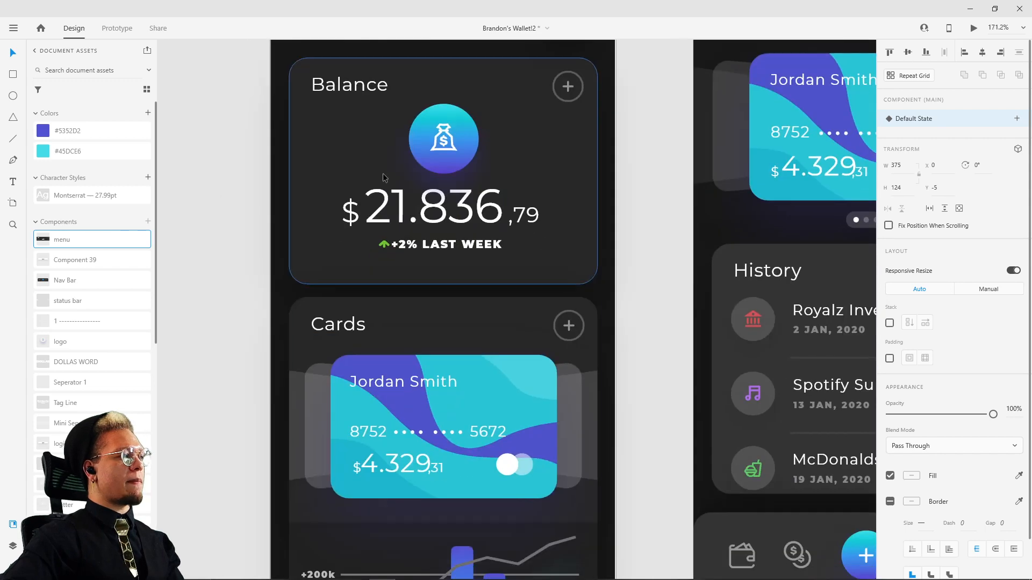
drag(376, 489, 402, 157)
scroll(409, 177, down, 6)
drag(478, 317, 550, 210)
click(659, 400)
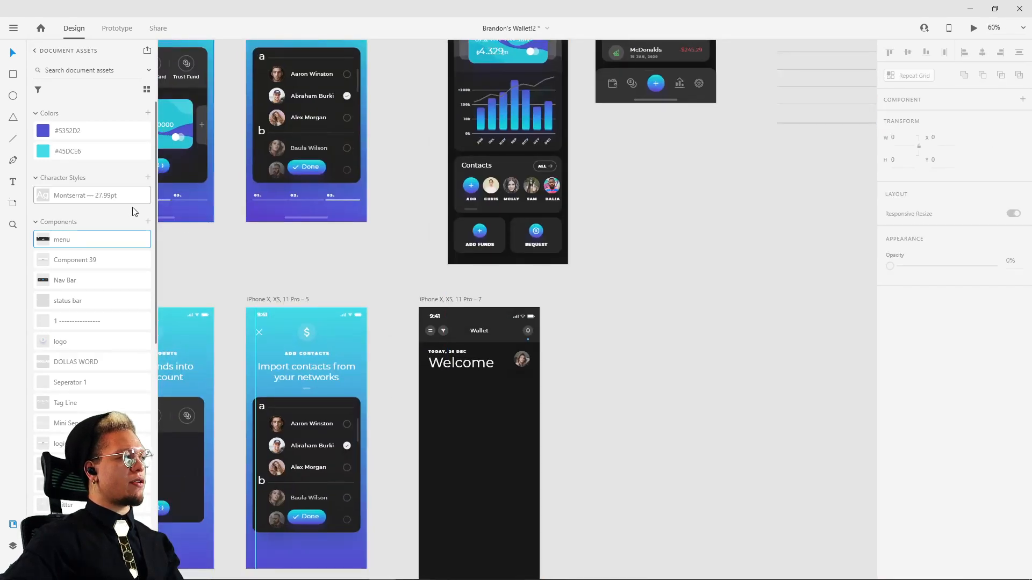
drag(61, 241, 456, 409)
scroll(502, 427, up, 3)
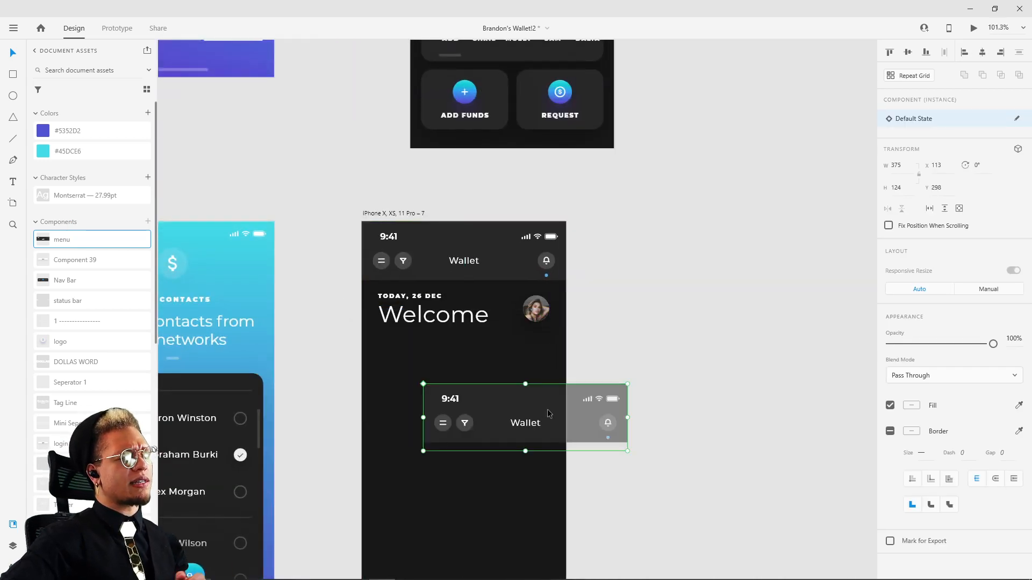
key(Delete)
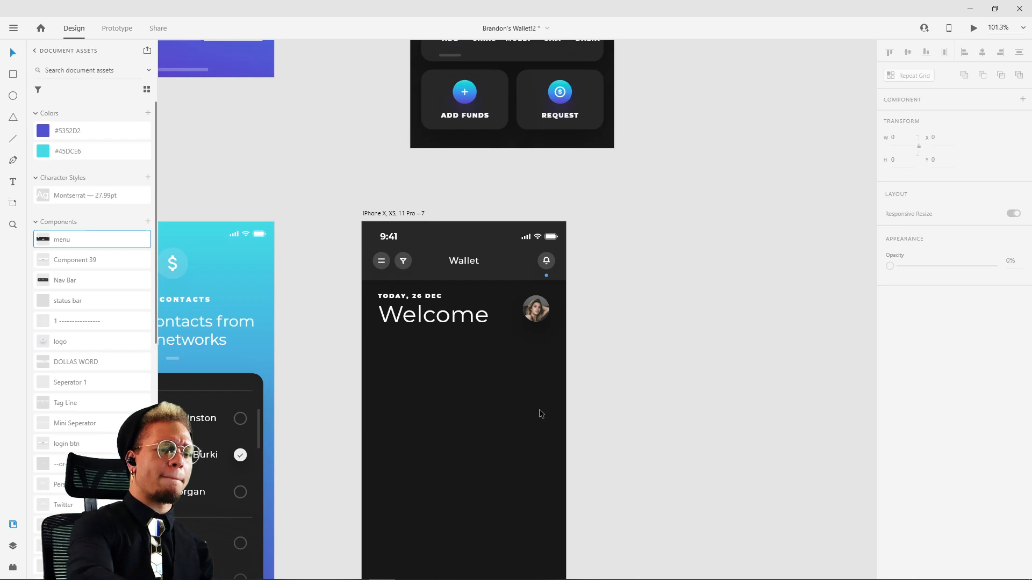